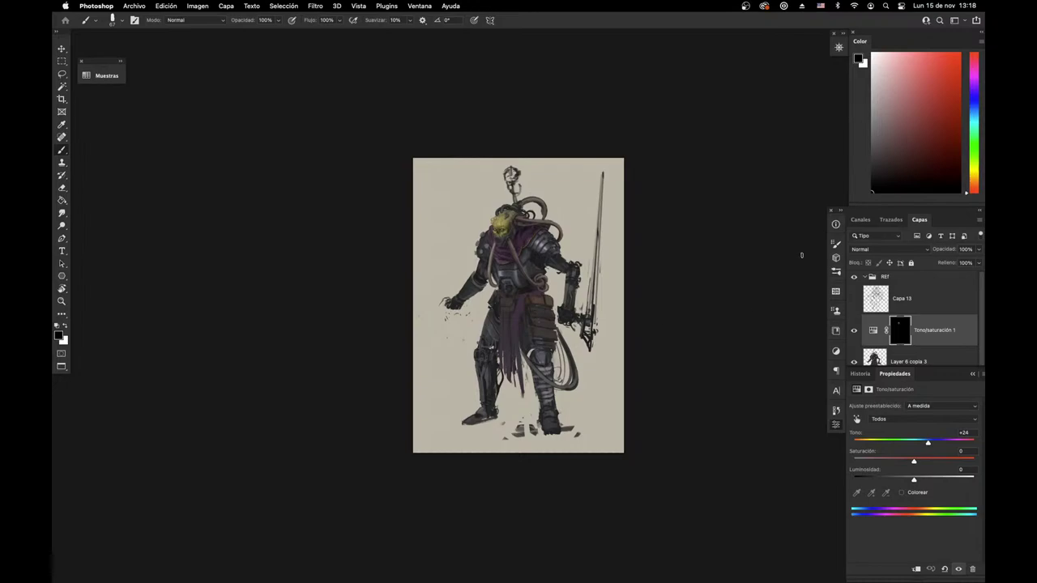
# Step: Expand the layer list and hide the layer Layer 6 copia 2
pyautogui.click(898, 379)
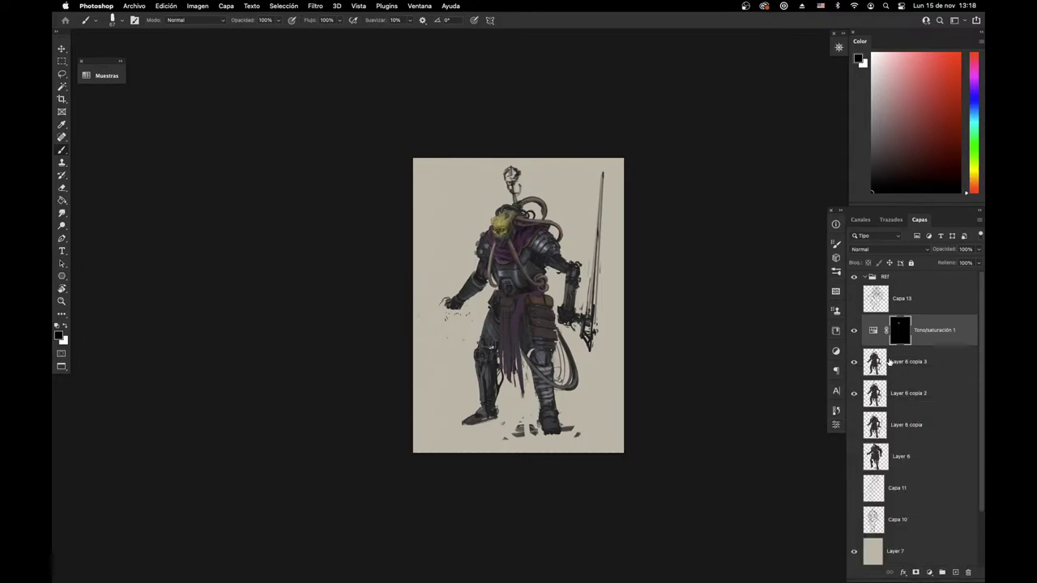
pyautogui.click(853, 395)
pyautogui.click(853, 395)
pyautogui.click(853, 395)
pyautogui.scroll(2, 640, 335)
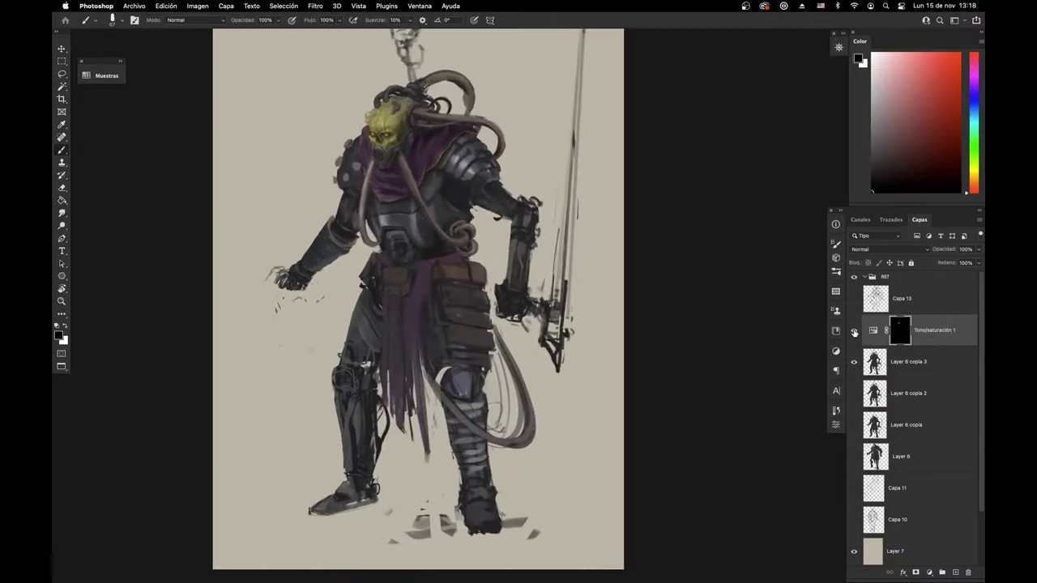
# Step: Compare the painting with and without the Tono/saturación 1 adjustment, and merge that adjustment down into Layer 6 copia 3
pyautogui.click(854, 331)
pyautogui.click(854, 332)
pyautogui.moveTo(631, 315); pyautogui.dragTo(674, 344)
pyautogui.press('e')
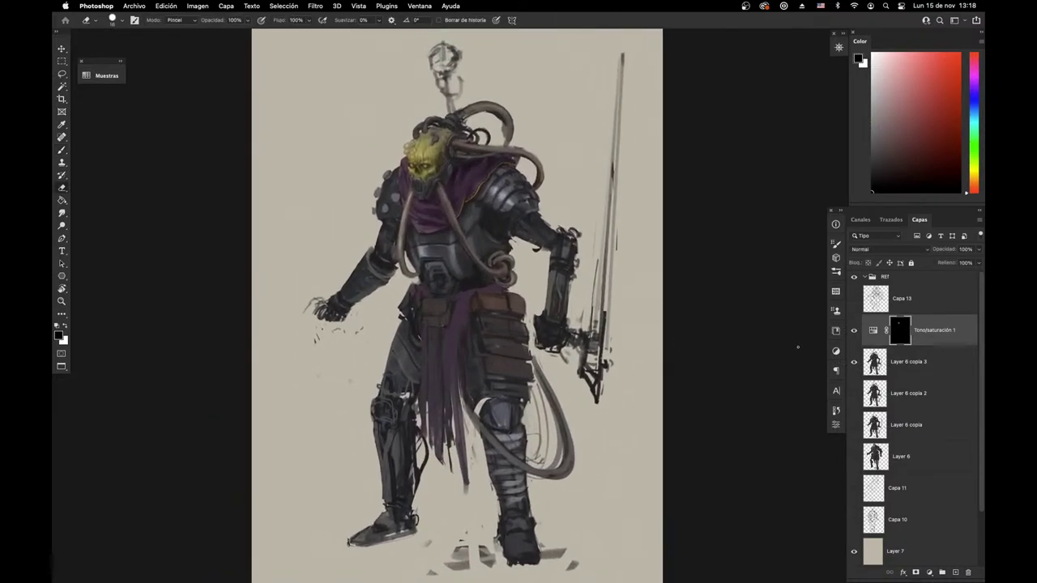
pyautogui.press('super+e')
pyautogui.press('b')
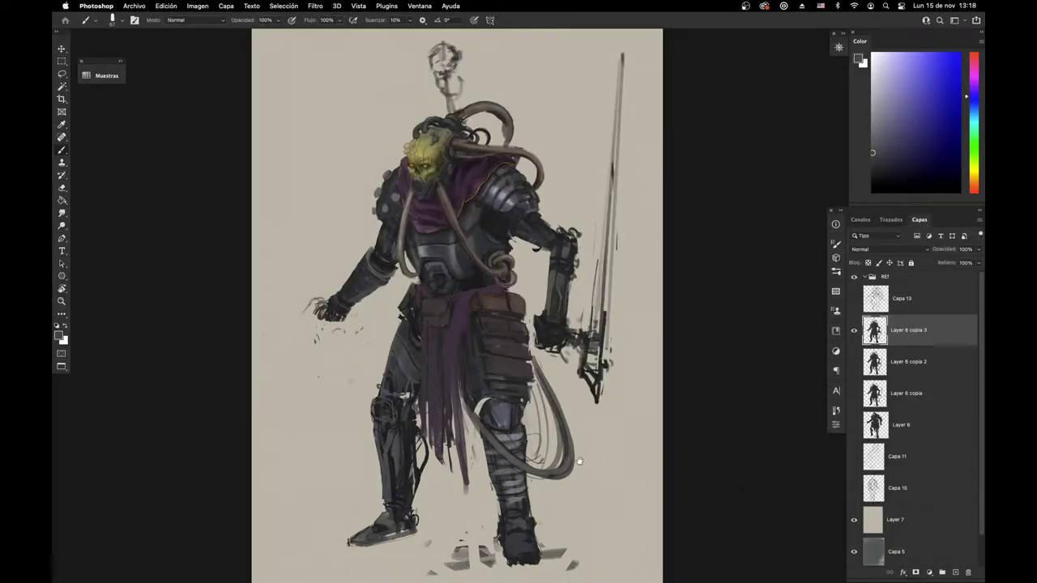
# Step: Switch to a smaller brush and paint the sword arm's forearm armour with grey and dark tones sampled from it
pyautogui.moveTo(580, 461); pyautogui.dragTo(586, 485)
pyautogui.keyDown('super'); pyautogui.click(541, 331); pyautogui.keyUp('super')
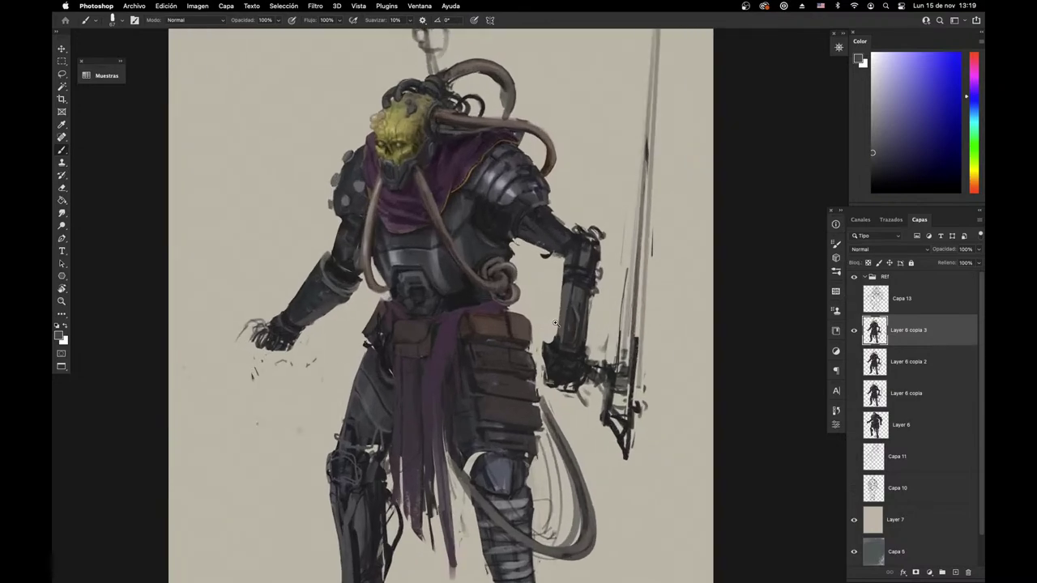
pyautogui.rightClick(622, 234)
pyautogui.click(660, 255)
pyautogui.press('Return')
pyautogui.moveTo(557, 367)
pyautogui.mouseDown()
pyautogui.moveTo(655, 410)
pyautogui.moveTo(607, 398)
pyautogui.mouseUp()
pyautogui.keyDown('alt'); pyautogui.click(623, 336); pyautogui.keyUp('alt')
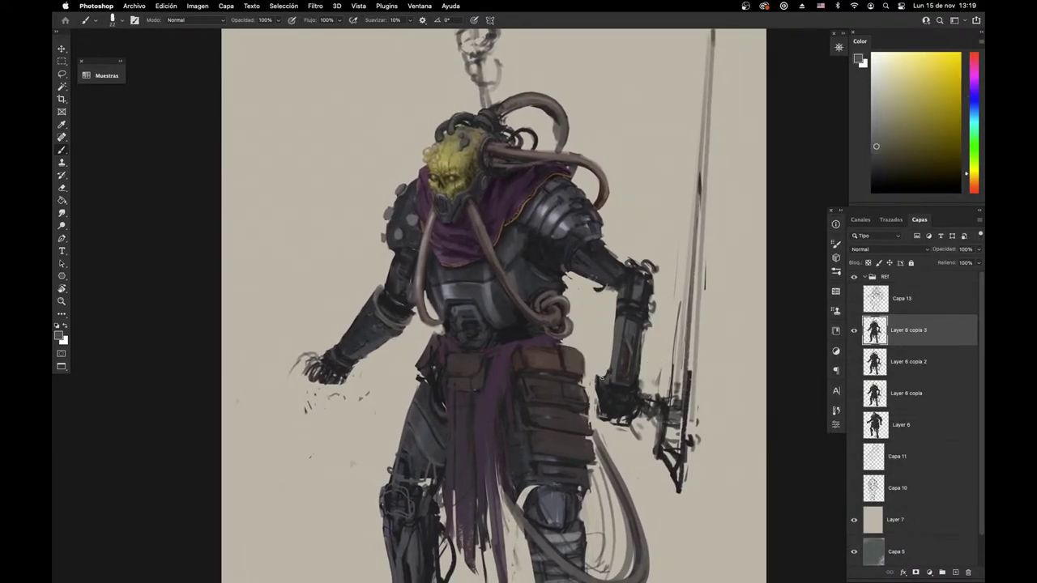
pyautogui.keyDown('alt'); pyautogui.click(613, 378); pyautogui.keyUp('alt')
pyautogui.keyDown('alt'); pyautogui.click(613, 379); pyautogui.keyUp('alt')
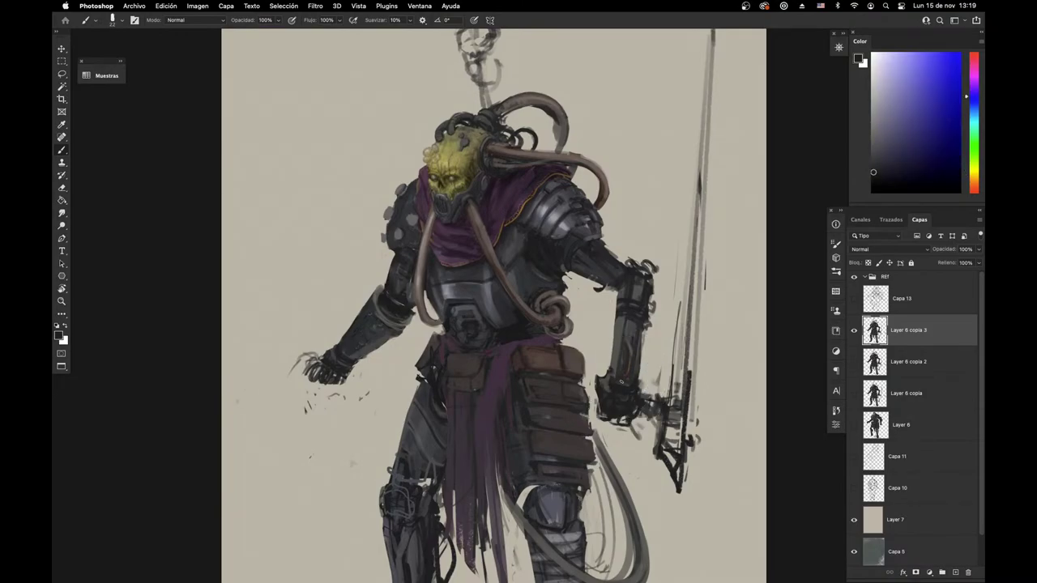
# Step: Refine the sword arm's forearm and wrist with sampled dark tones, and clean up the outline near the elbow with the eraser
pyautogui.moveTo(630, 378); pyautogui.dragTo(622, 354)
pyautogui.keyDown('alt'); pyautogui.click(597, 368); pyautogui.keyUp('alt')
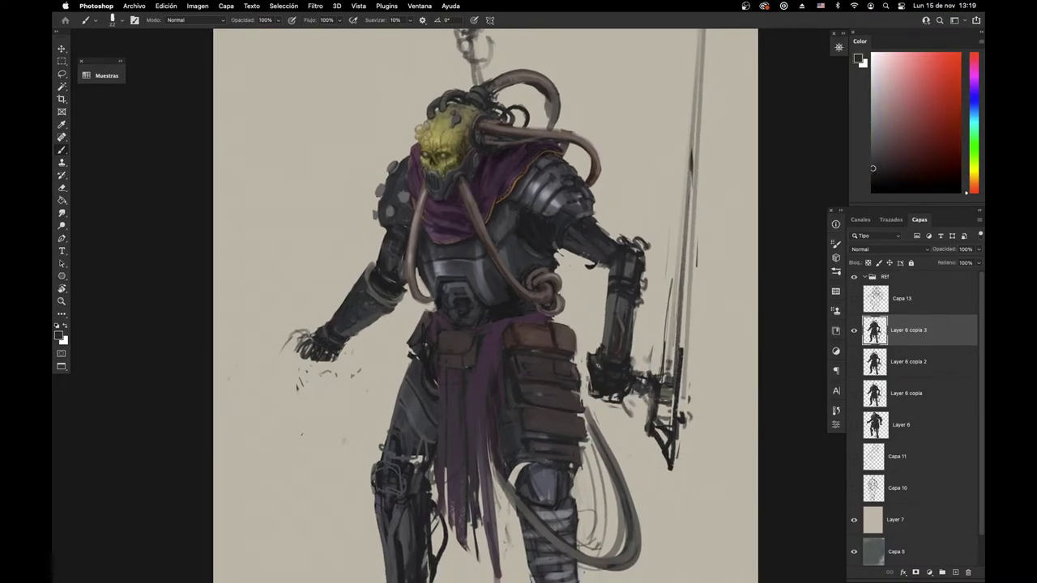
pyautogui.keyDown('alt'); pyautogui.click(605, 362); pyautogui.keyUp('alt')
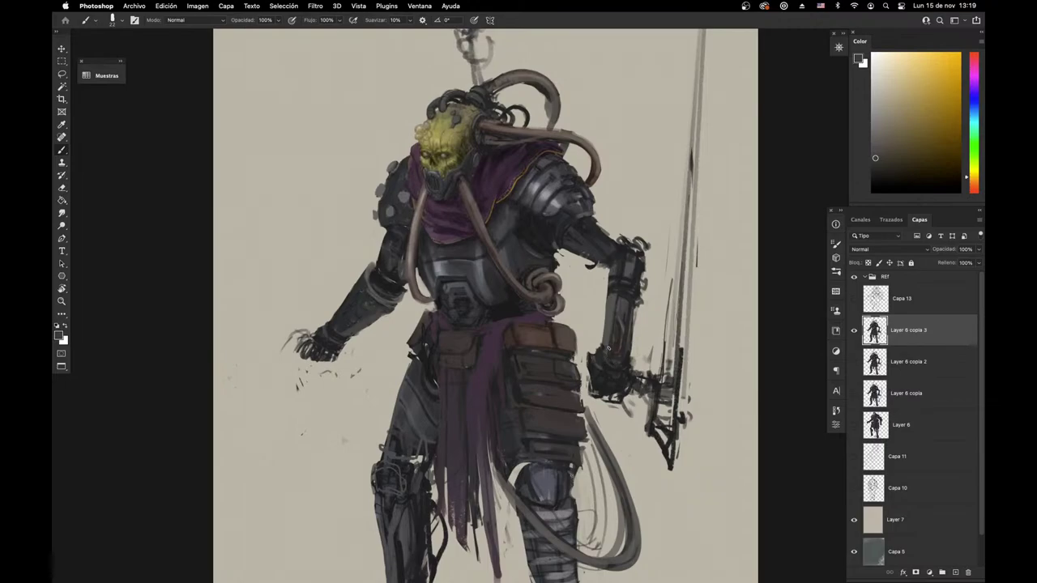
pyautogui.keyDown('alt'); pyautogui.click(609, 344); pyautogui.keyUp('alt')
pyautogui.keyDown('alt'); pyautogui.click(617, 321); pyautogui.keyUp('alt')
pyautogui.press('e')
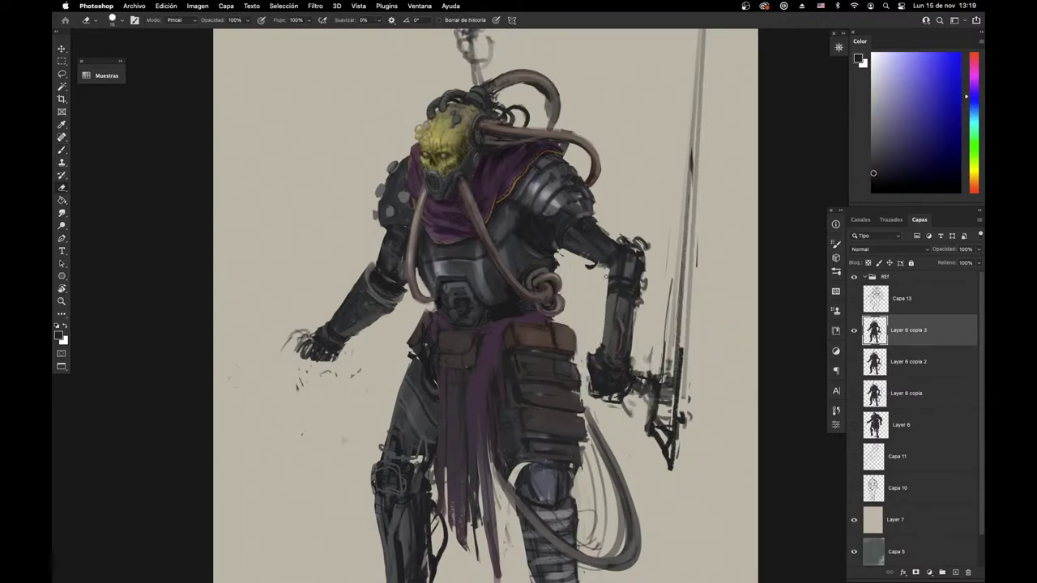
pyautogui.moveTo(600, 277); pyautogui.dragTo(627, 310)
pyautogui.press('b')
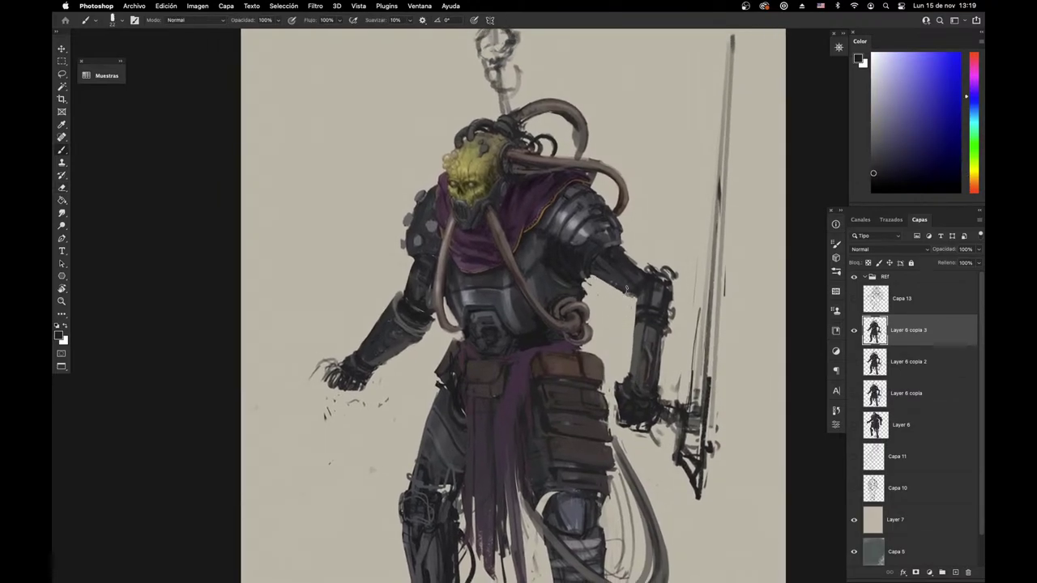
# Step: Paint the sword arm's upper arm and the adjoining side of the torso with sampled blue-grey armour tones
pyautogui.keyDown('alt'); pyautogui.click(600, 254); pyautogui.keyUp('alt')
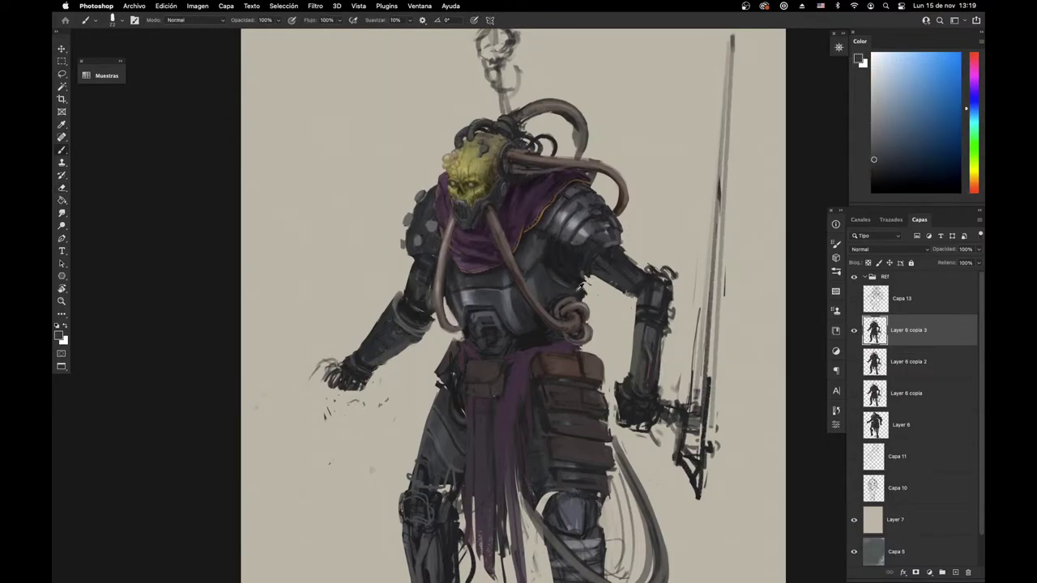
pyautogui.keyDown('alt'); pyautogui.click(600, 253); pyautogui.keyUp('alt')
pyautogui.moveTo(627, 299); pyautogui.dragTo(606, 301)
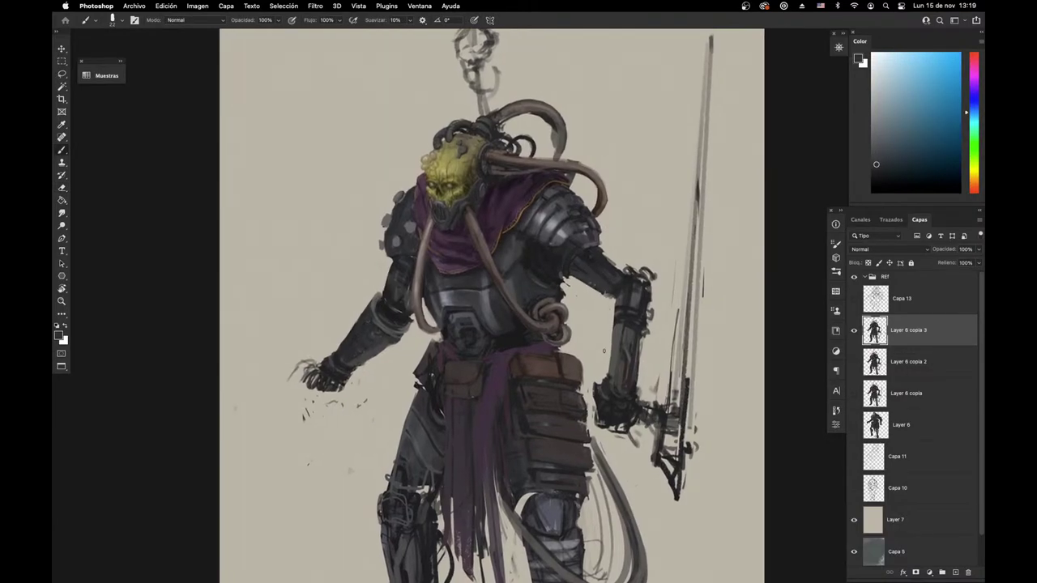
pyautogui.keyDown('alt'); pyautogui.click(548, 289); pyautogui.keyUp('alt')
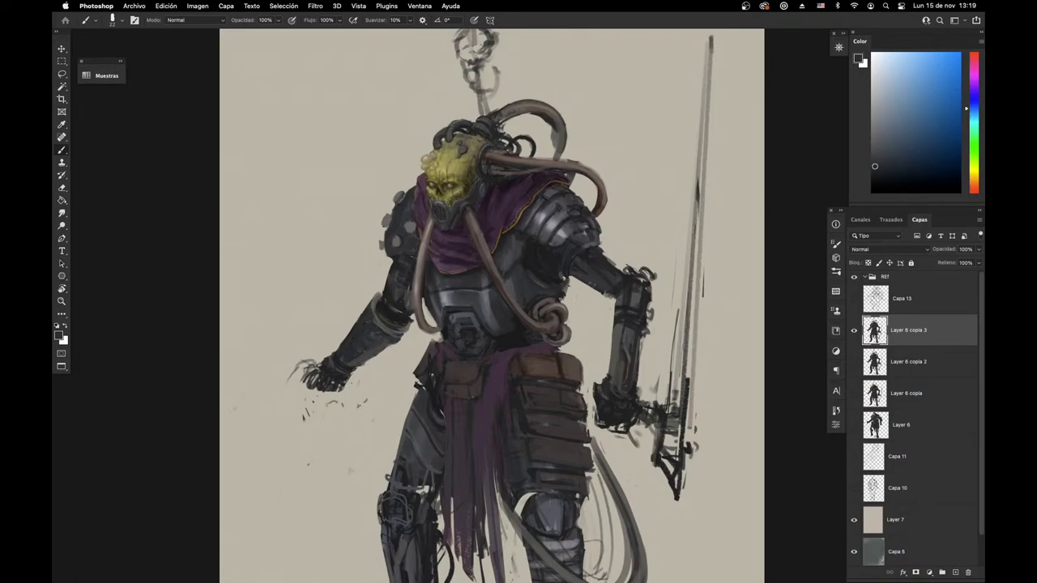
pyautogui.keyDown('alt'); pyautogui.click(532, 307); pyautogui.keyUp('alt')
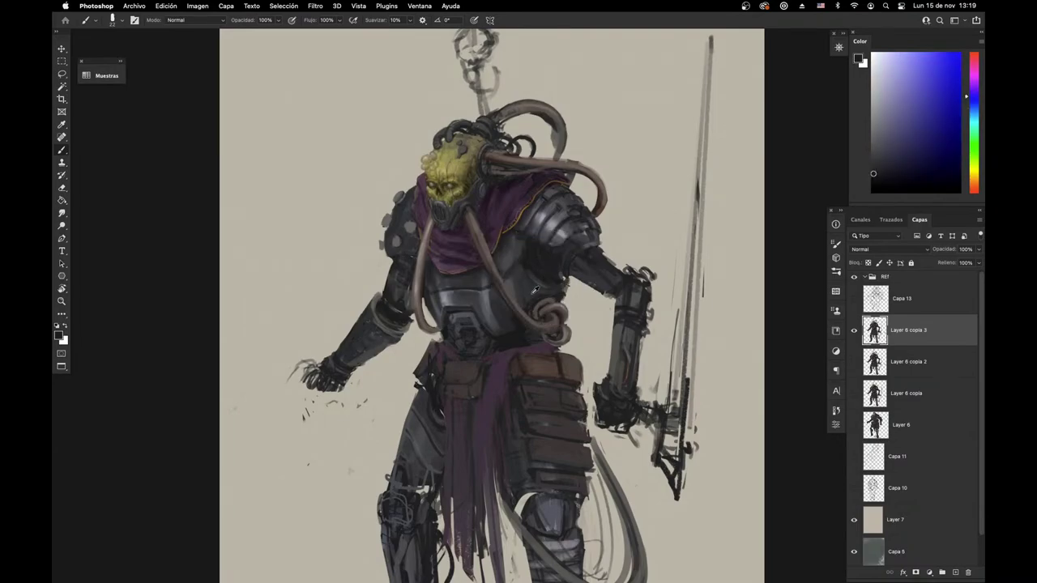
pyautogui.keyDown('alt'); pyautogui.click(530, 295); pyautogui.keyUp('alt')
# Step: Rework the empty hand and its wrist with a sampled near-black tone and tidy the outline with the eraser
pyautogui.moveTo(497, 284); pyautogui.dragTo(543, 348)
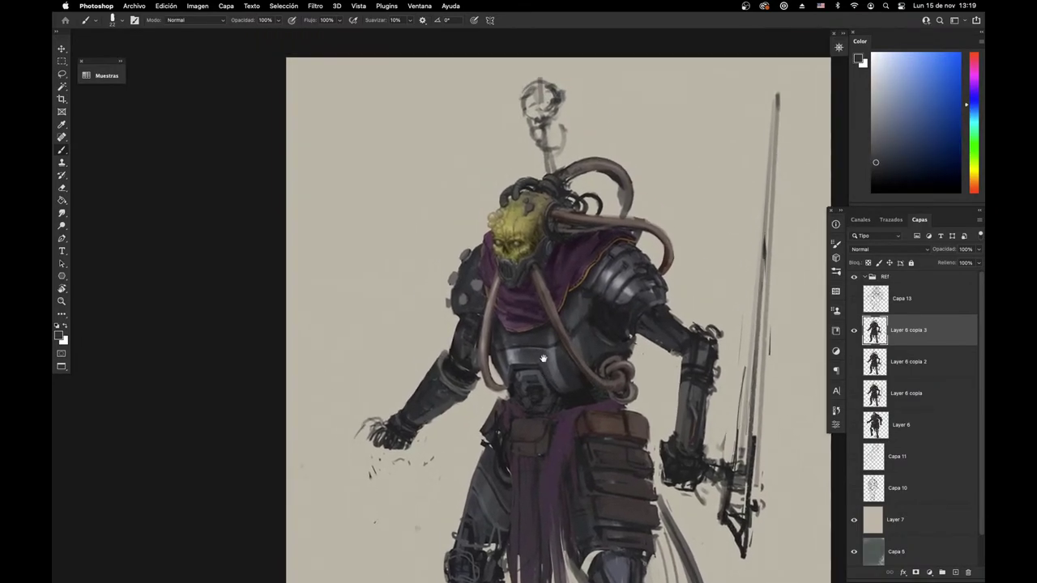
pyautogui.moveTo(462, 365); pyautogui.dragTo(507, 364)
pyautogui.moveTo(378, 417); pyautogui.dragTo(467, 358)
pyautogui.keyDown('alt'); pyautogui.click(467, 359); pyautogui.keyUp('alt')
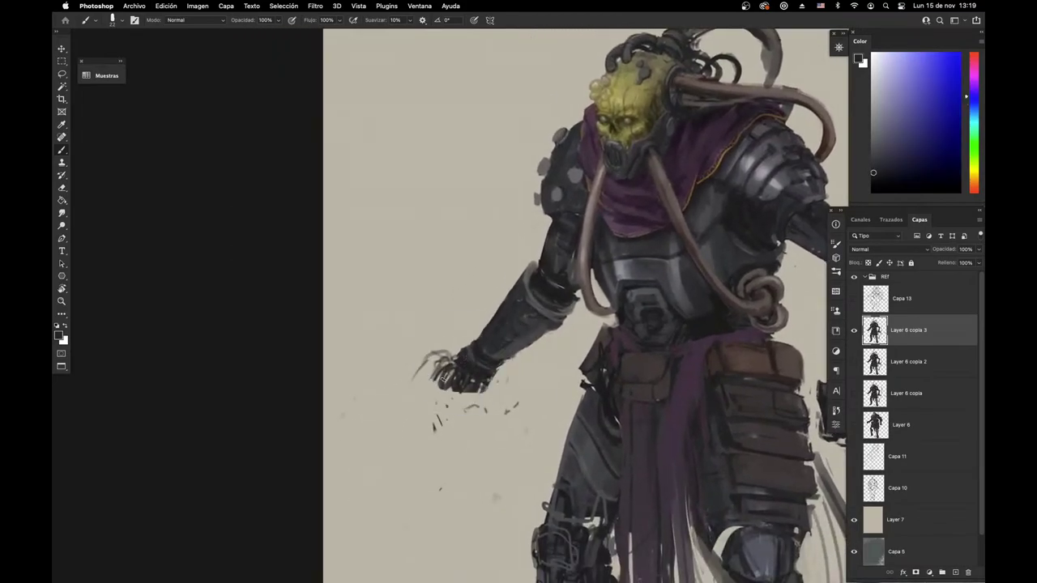
pyautogui.scroll(3, 450, 377)
pyautogui.hscroll(3, 450, 376)
pyautogui.press('e')
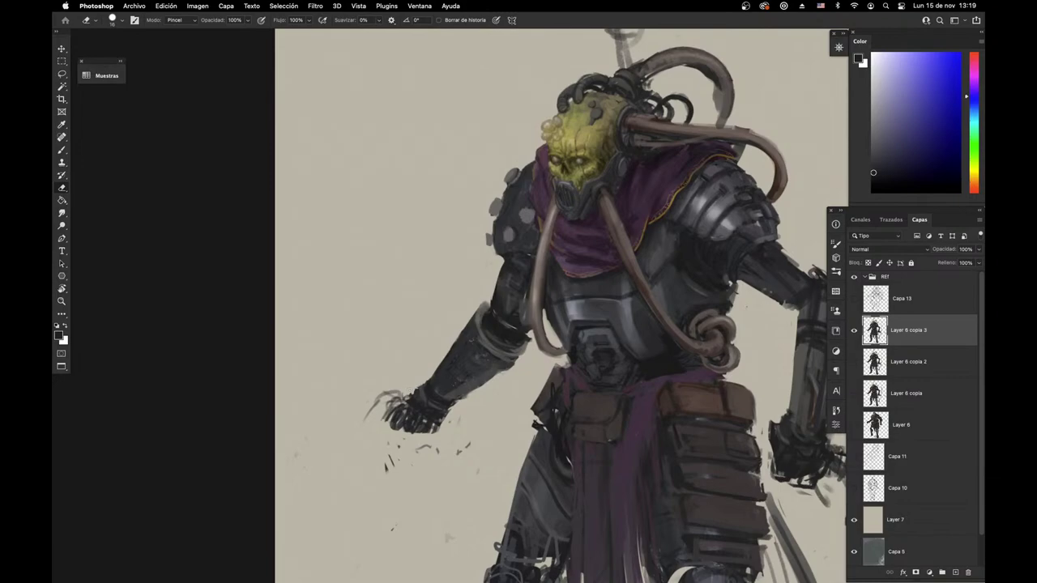
pyautogui.press('b')
# Step: Paint the back of the empty hand yellow-green with a colour sampled from the skull mask
pyautogui.keyDown('alt'); pyautogui.click(423, 388); pyautogui.keyUp('alt')
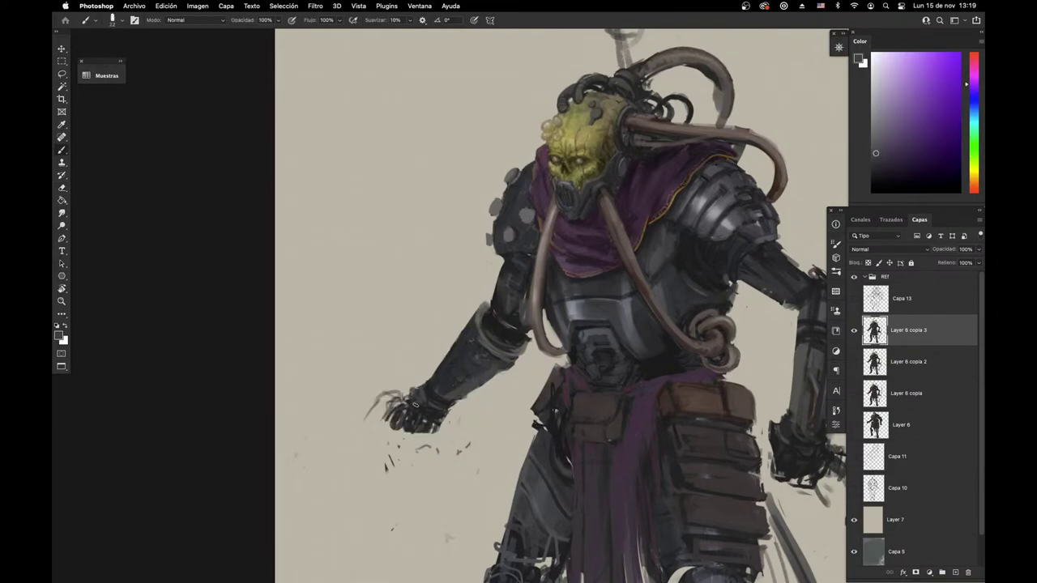
pyautogui.keyDown('alt'); pyautogui.click(586, 146); pyautogui.keyUp('alt')
pyautogui.moveTo(416, 414)
pyautogui.mouseDown()
pyautogui.moveTo(404, 409)
pyautogui.moveTo(429, 407)
pyautogui.moveTo(409, 418)
pyautogui.moveTo(431, 416)
pyautogui.mouseUp()
pyautogui.keyDown('alt'); pyautogui.click(426, 408); pyautogui.keyUp('alt')
# Step: Erase the sketched staff and round ornament rising above the head with a larger eraser
pyautogui.moveTo(510, 402); pyautogui.dragTo(415, 446)
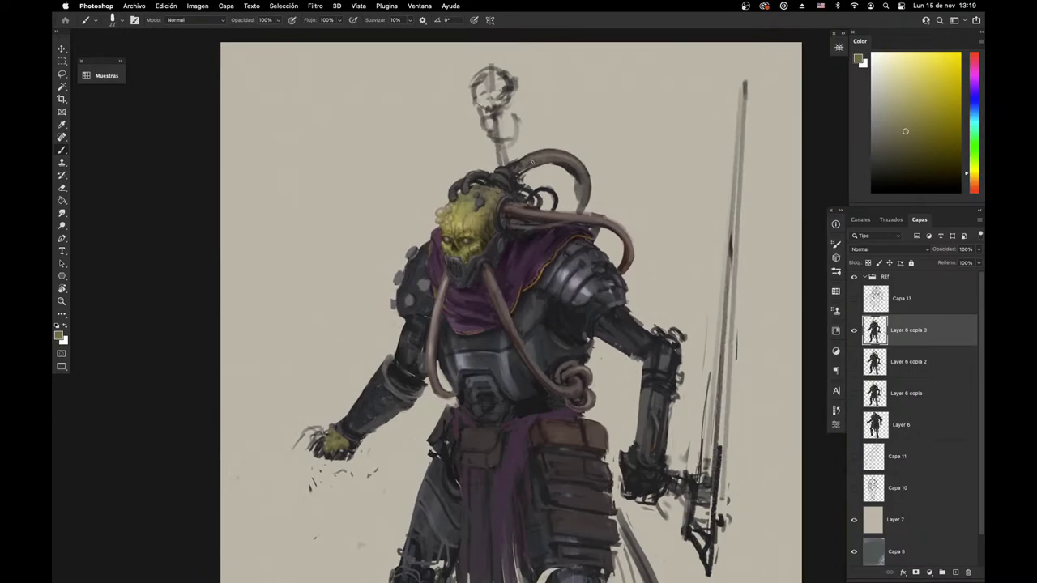
pyautogui.keyDown('alt'); pyautogui.click(528, 158); pyautogui.keyUp('alt')
pyautogui.moveTo(528, 158); pyautogui.dragTo(537, 237)
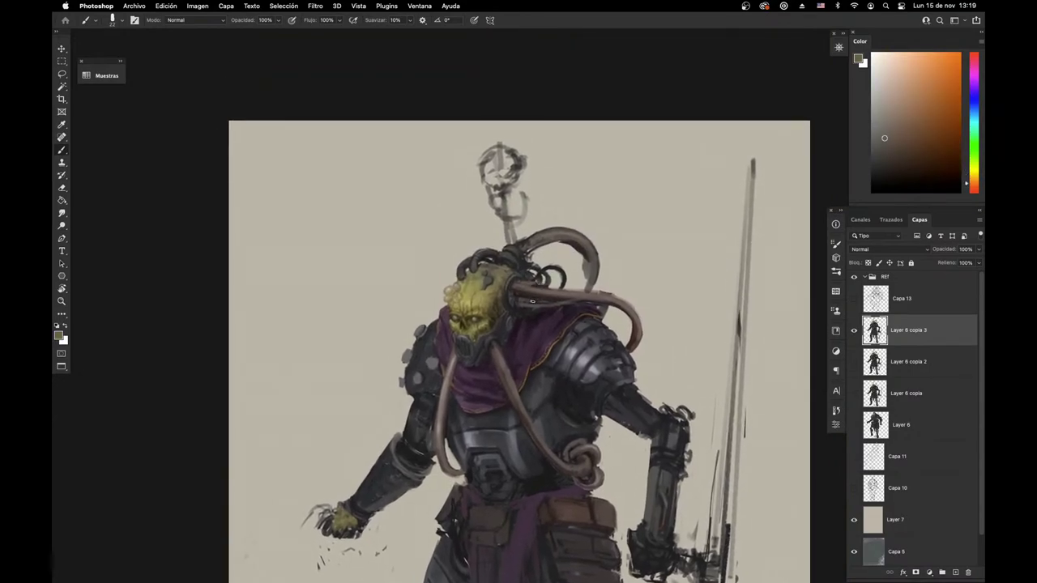
pyautogui.press('e')
pyautogui.rightClick(522, 162)
pyautogui.press('Escape')
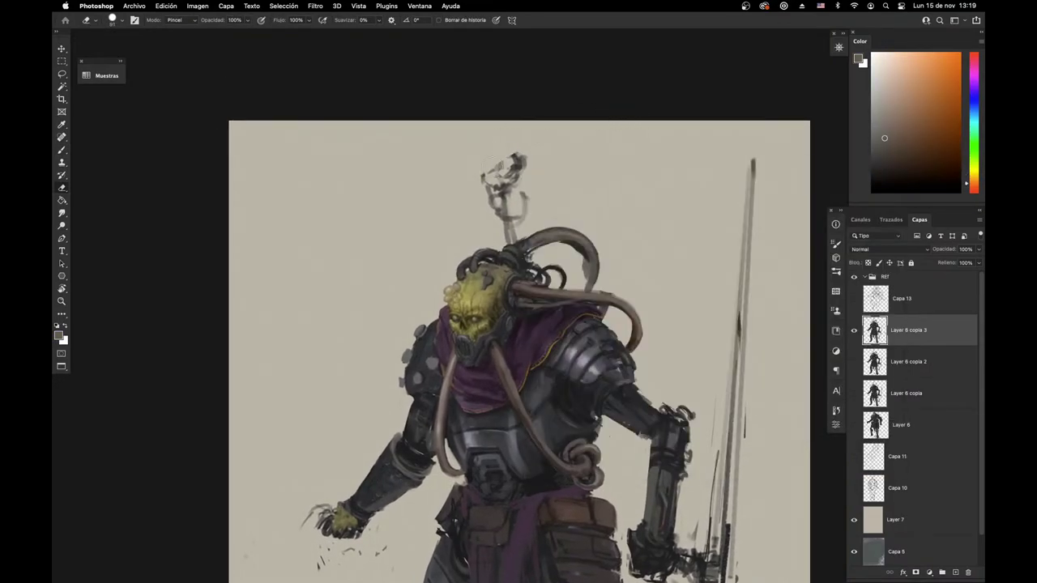
pyautogui.moveTo(506, 158)
pyautogui.mouseDown()
pyautogui.moveTo(465, 215)
pyautogui.moveTo(504, 197)
pyautogui.moveTo(511, 237)
pyautogui.moveTo(526, 208)
pyautogui.moveTo(523, 233)
pyautogui.mouseUp()
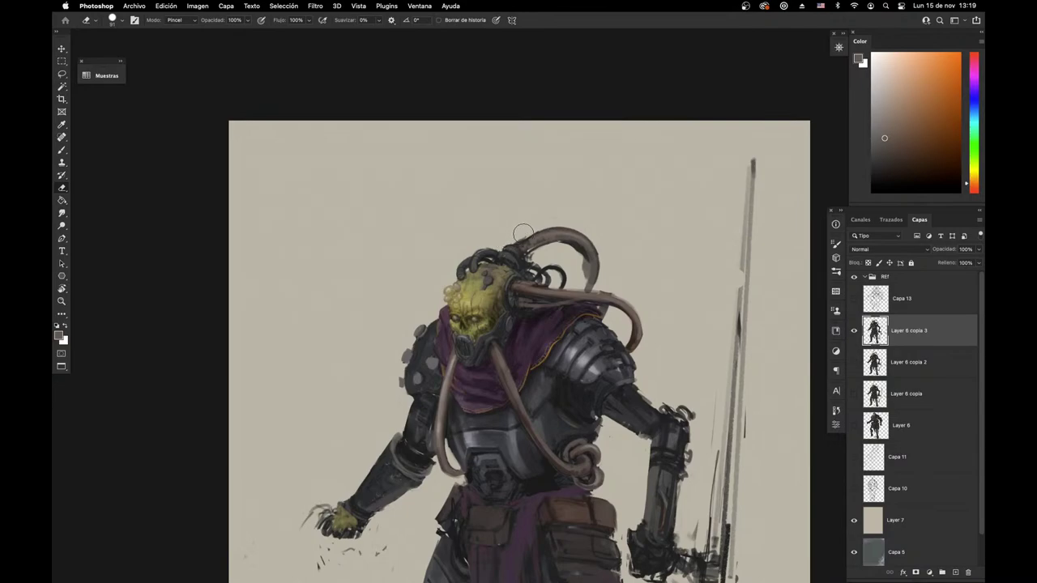
# Step: Paint the shoulder plate's lower edge and the underarm shadow on the sword arm side with sampled dark armour tones
pyautogui.moveTo(592, 311); pyautogui.dragTo(477, 273)
pyautogui.press('b')
pyautogui.moveTo(616, 383); pyautogui.dragTo(632, 285)
pyautogui.keyDown('alt'); pyautogui.click(564, 294); pyautogui.keyUp('alt')
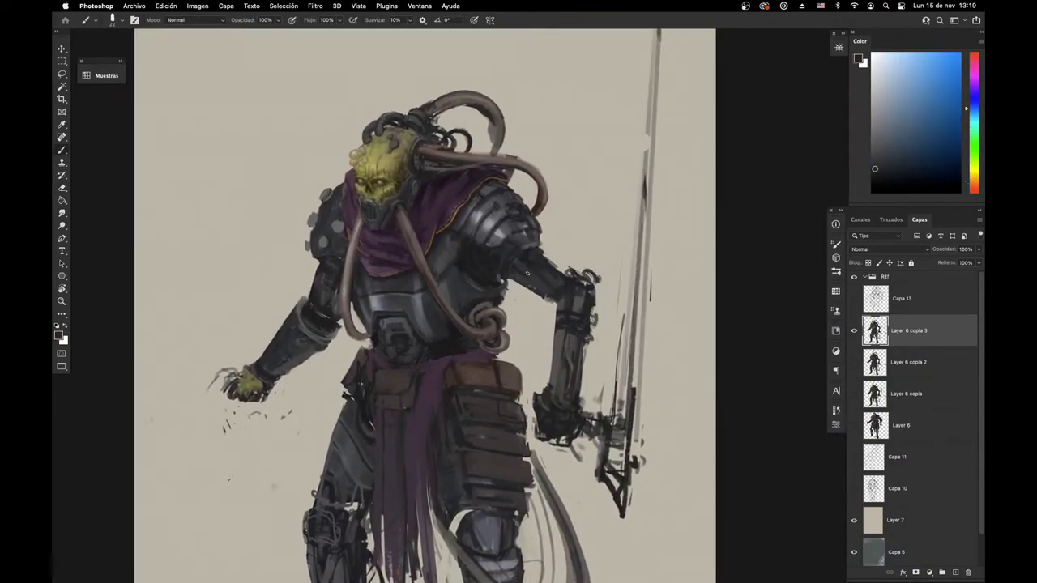
pyautogui.keyDown('alt'); pyautogui.click(501, 241); pyautogui.keyUp('alt')
pyautogui.keyDown('alt'); pyautogui.click(496, 237); pyautogui.keyUp('alt')
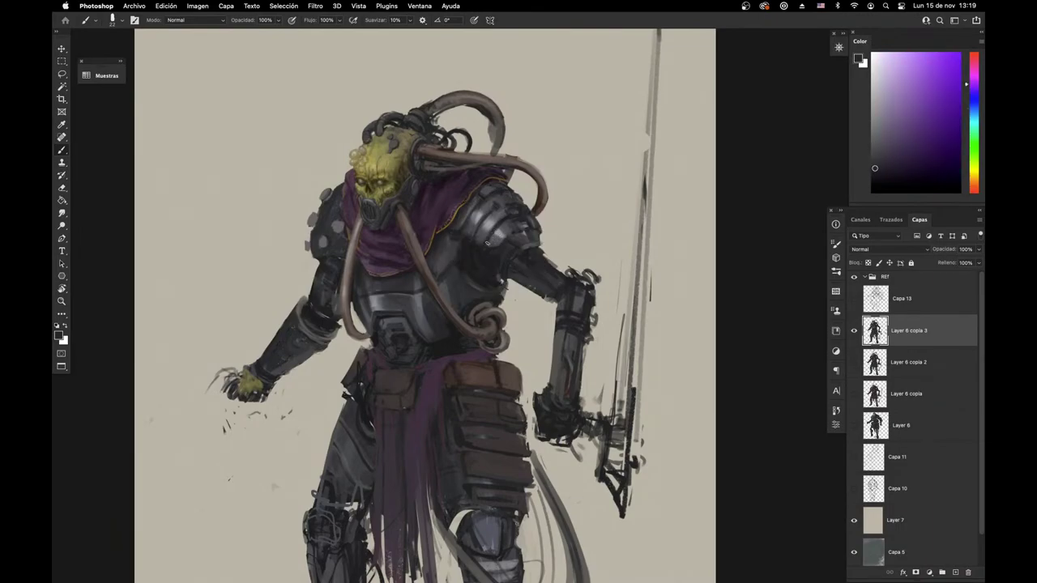
pyautogui.keyDown('alt'); pyautogui.click(503, 233); pyautogui.keyUp('alt')
pyautogui.moveTo(502, 233); pyautogui.dragTo(496, 248)
pyautogui.keyDown('alt'); pyautogui.click(503, 251); pyautogui.keyUp('alt')
pyautogui.keyDown('alt'); pyautogui.click(505, 255); pyautogui.keyUp('alt')
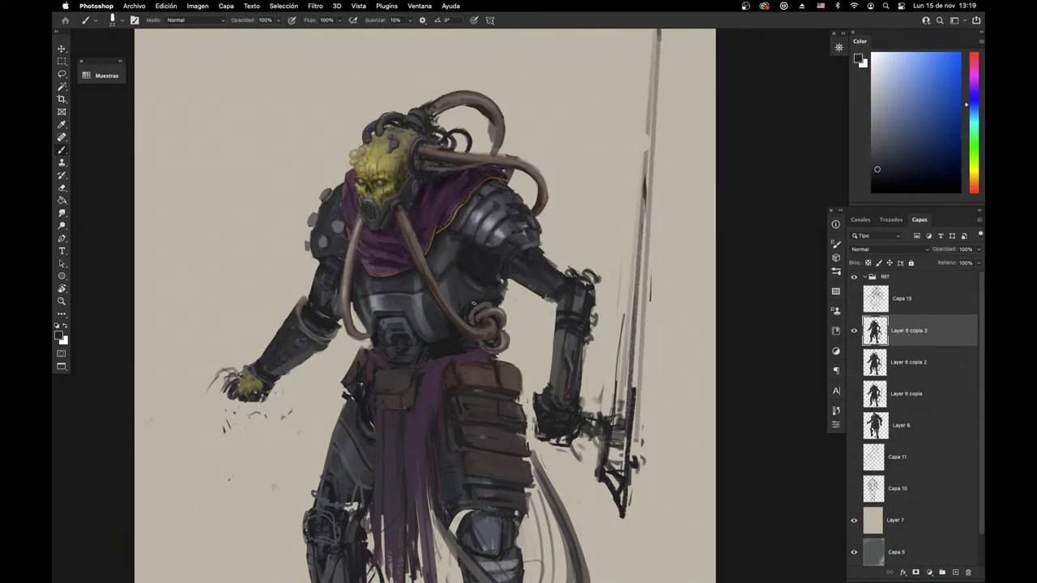
# Step: Refine the folds of the purple scarf below the mask with purple tones sampled from the cloth
pyautogui.moveTo(473, 303); pyautogui.dragTo(473, 276)
pyautogui.keyDown('alt'); pyautogui.click(440, 370); pyautogui.keyUp('alt')
pyautogui.keyDown('alt'); pyautogui.click(366, 218); pyautogui.keyUp('alt')
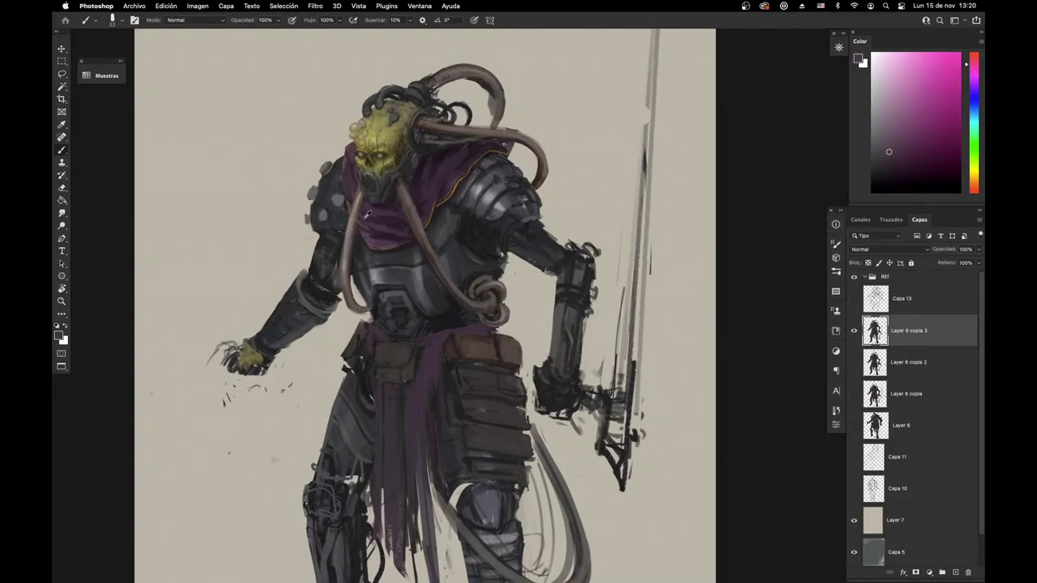
pyautogui.keyDown('alt'); pyautogui.click(368, 231); pyautogui.keyUp('alt')
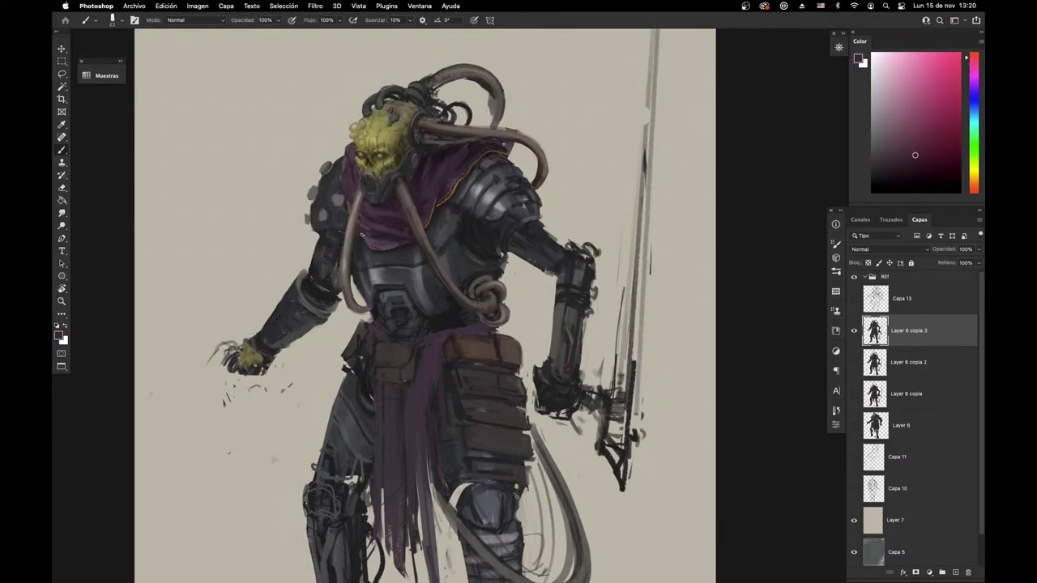
pyautogui.keyDown('alt'); pyautogui.click(381, 234); pyautogui.keyUp('alt')
pyautogui.keyDown('alt'); pyautogui.click(368, 234); pyautogui.keyUp('alt')
pyautogui.keyDown('alt'); pyautogui.click(379, 232); pyautogui.keyUp('alt')
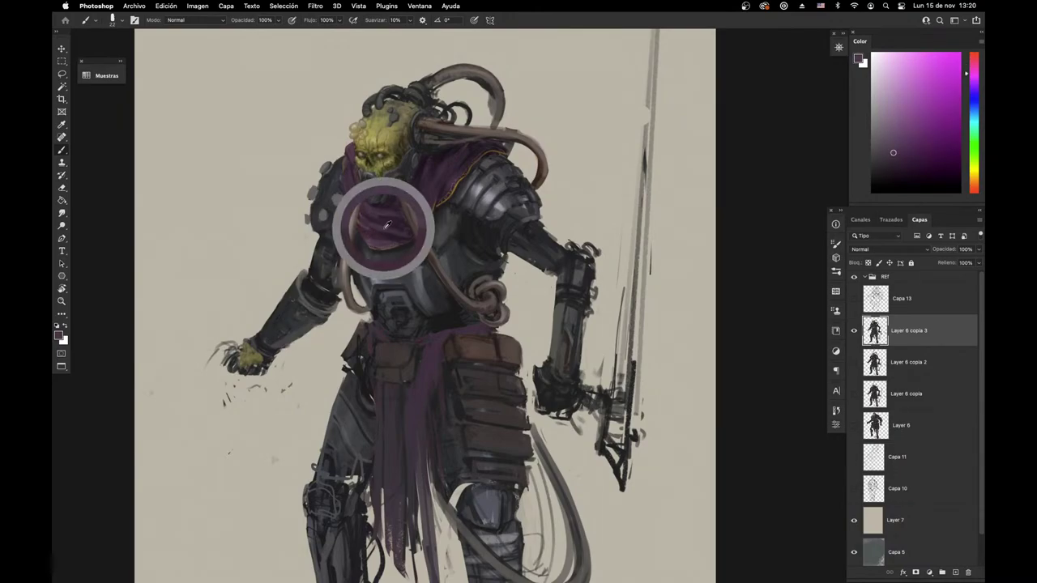
pyautogui.keyDown('alt'); pyautogui.click(398, 233); pyautogui.keyUp('alt')
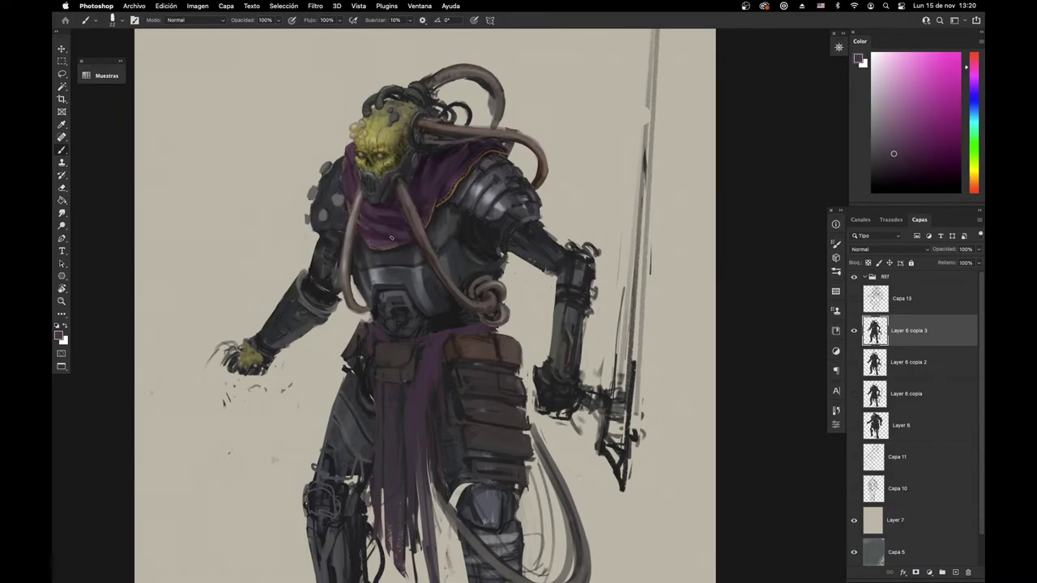
# Step: Model the knotted hose beside the waist with lighter and darker brown tones sampled from it
pyautogui.moveTo(530, 277); pyautogui.dragTo(553, 306)
pyautogui.scroll(1, 537, 324)
pyautogui.keyDown('alt'); pyautogui.click(506, 312); pyautogui.keyUp('alt')
pyautogui.keyDown('alt'); pyautogui.click(503, 319); pyautogui.keyUp('alt')
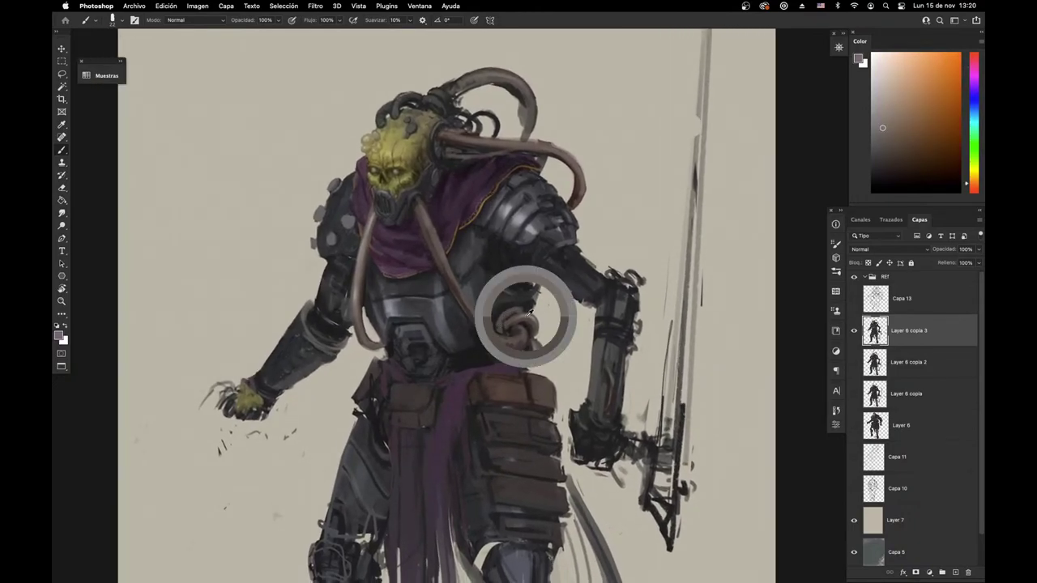
pyautogui.keyDown('alt'); pyautogui.click(501, 324); pyautogui.keyUp('alt')
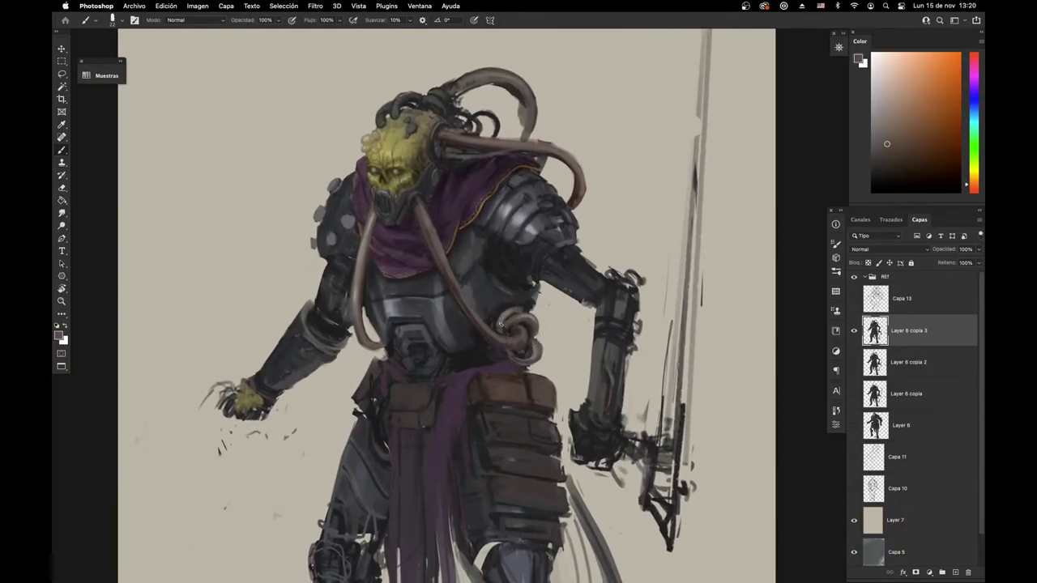
# Step: Refine the upper loops of the knotted hose beside the waist with sampled browns and dark armour tones around its edges
pyautogui.keyDown('alt'); pyautogui.click(491, 306); pyautogui.keyUp('alt')
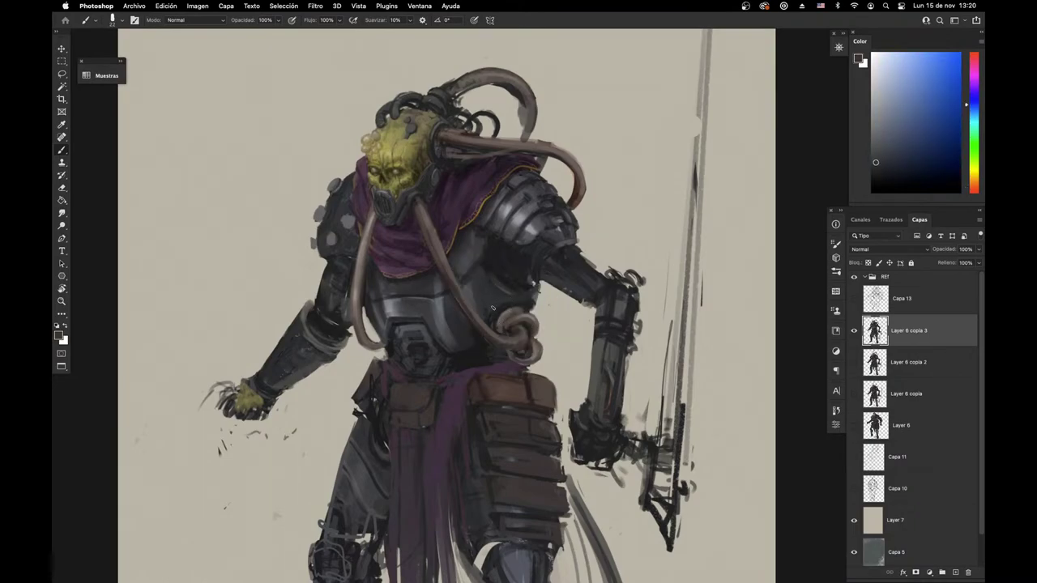
pyautogui.keyDown('alt'); pyautogui.click(517, 307); pyautogui.keyUp('alt')
pyautogui.keyDown('alt'); pyautogui.click(520, 326); pyautogui.keyUp('alt')
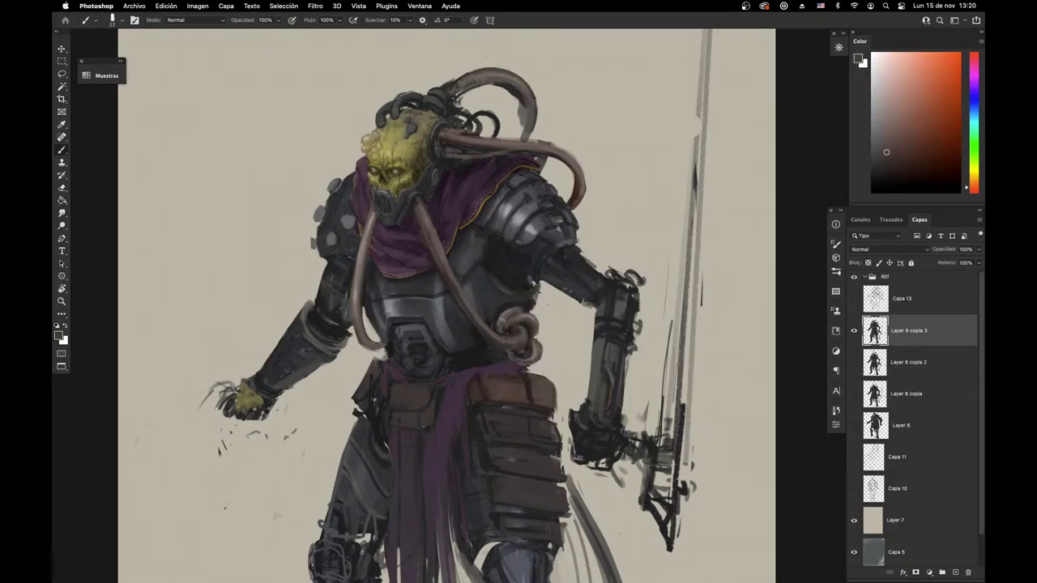
pyautogui.keyDown('alt'); pyautogui.click(523, 310); pyautogui.keyUp('alt')
pyautogui.keyDown('alt'); pyautogui.click(528, 316); pyautogui.keyUp('alt')
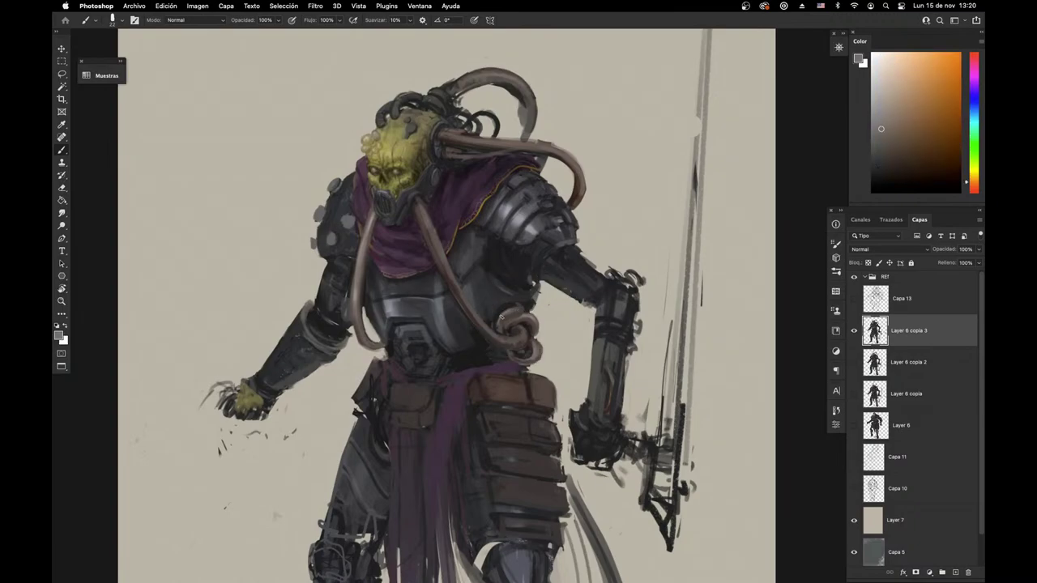
pyautogui.keyDown('alt'); pyautogui.click(499, 314); pyautogui.keyUp('alt')
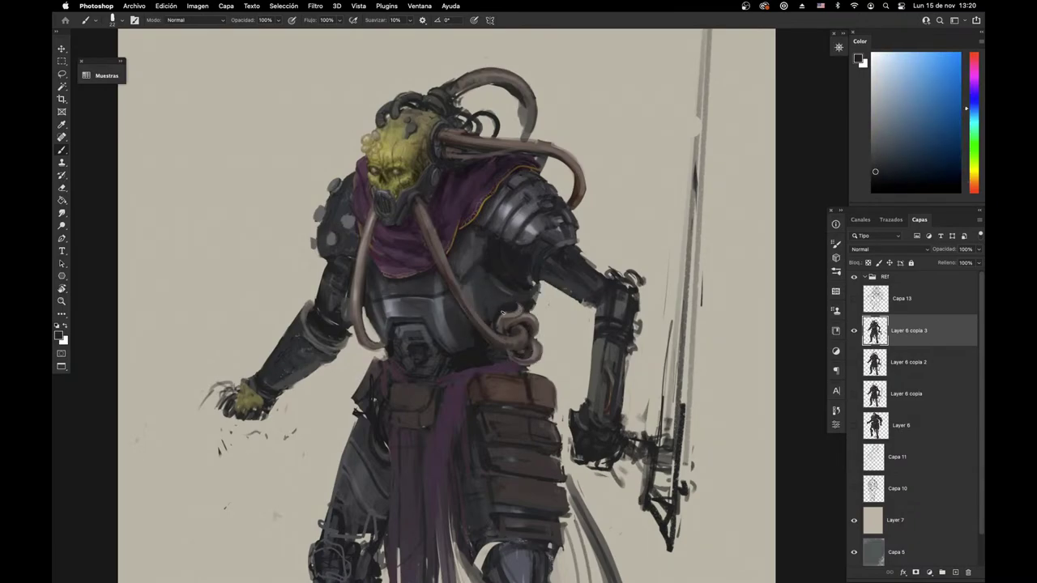
pyautogui.keyDown('alt'); pyautogui.click(509, 321); pyautogui.keyUp('alt')
pyautogui.keyDown('alt'); pyautogui.click(509, 326); pyautogui.keyUp('alt')
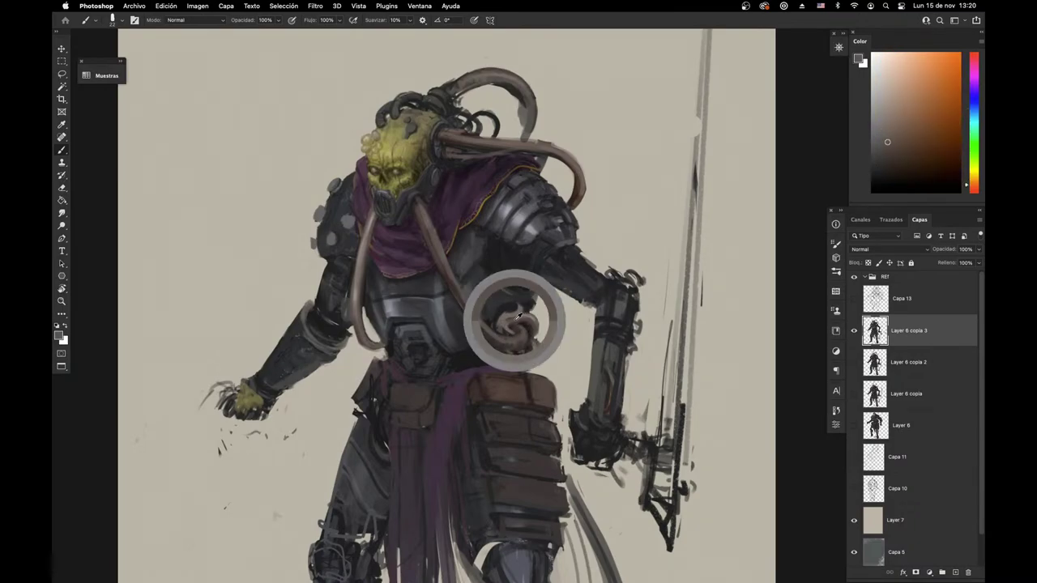
pyautogui.keyDown('alt'); pyautogui.click(497, 319); pyautogui.keyUp('alt')
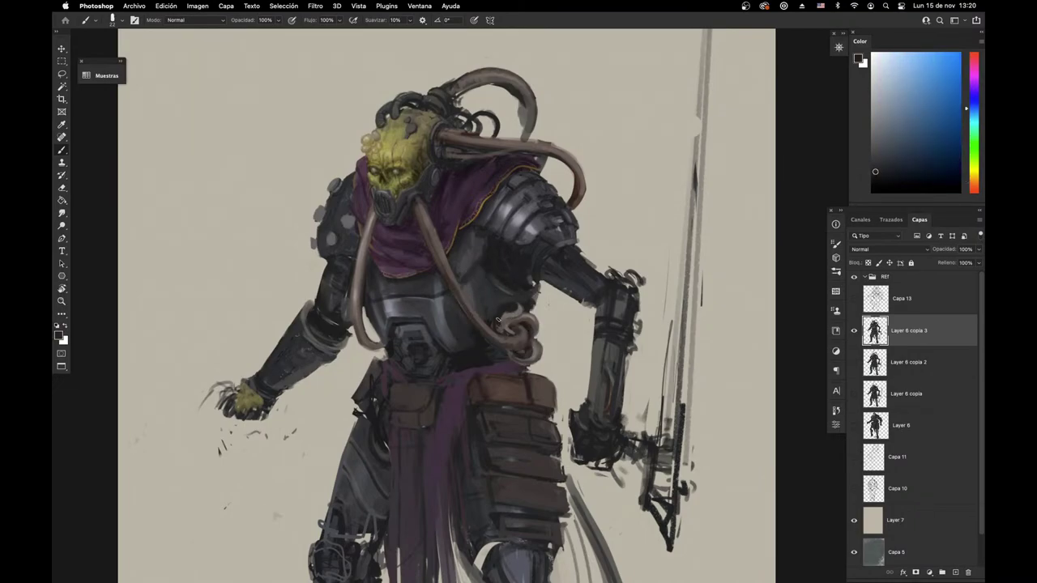
pyautogui.keyDown('alt'); pyautogui.click(511, 324); pyautogui.keyUp('alt')
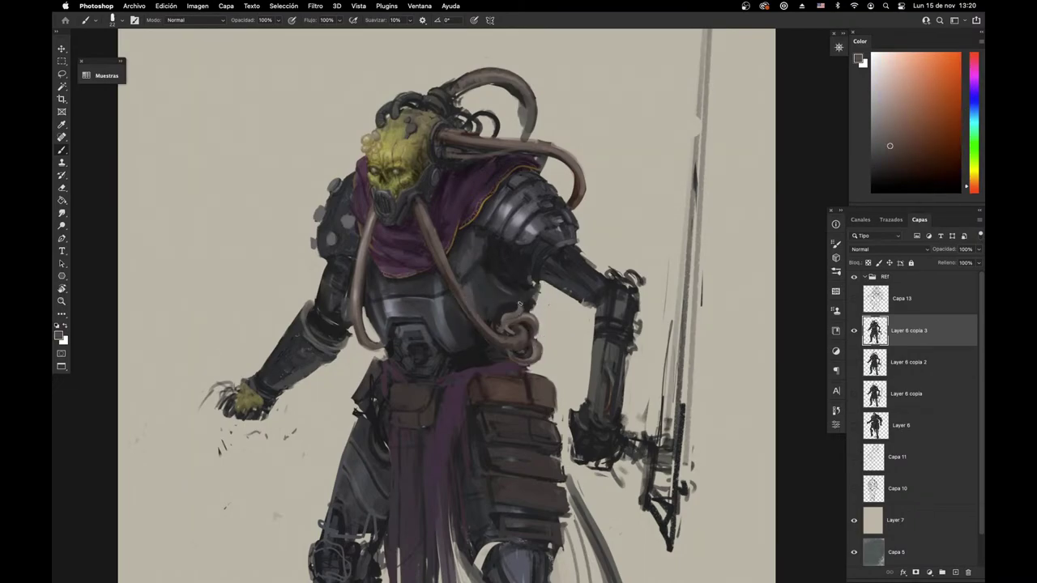
# Step: Switch to a round painting brush and smooth the side of the chest plate above the knotted hose with sampled greys
pyautogui.rightClick(602, 247)
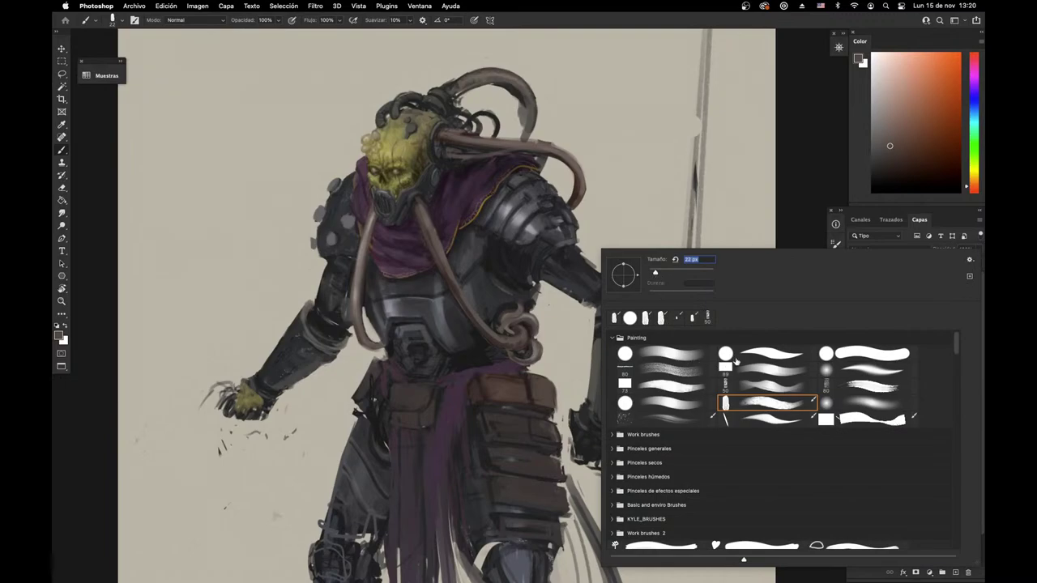
pyautogui.click(671, 354)
pyautogui.click(784, 208)
pyautogui.rightClick(579, 301)
pyautogui.press('Escape')
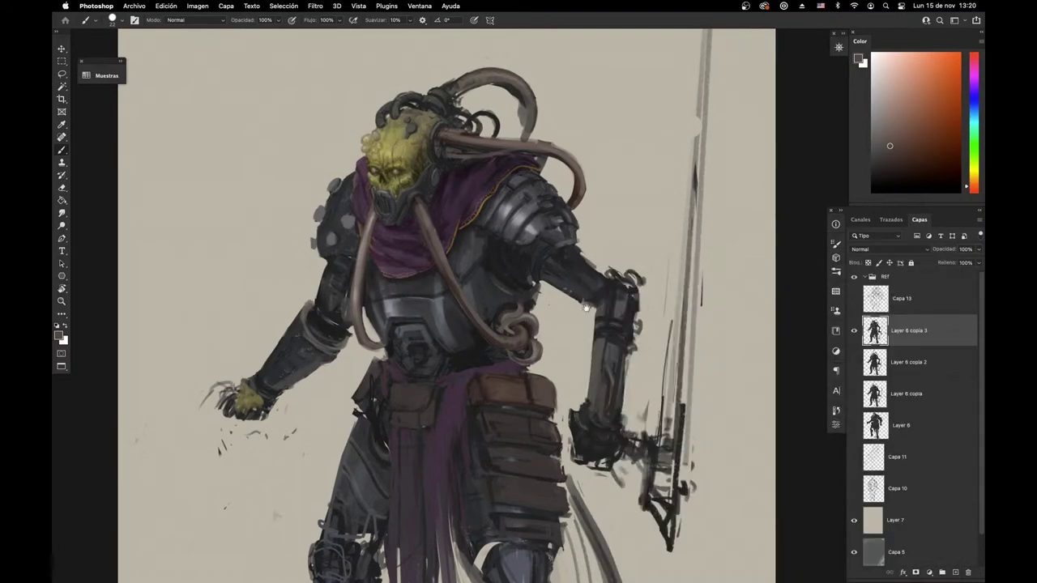
pyautogui.keyDown('alt'); pyautogui.click(501, 303); pyautogui.keyUp('alt')
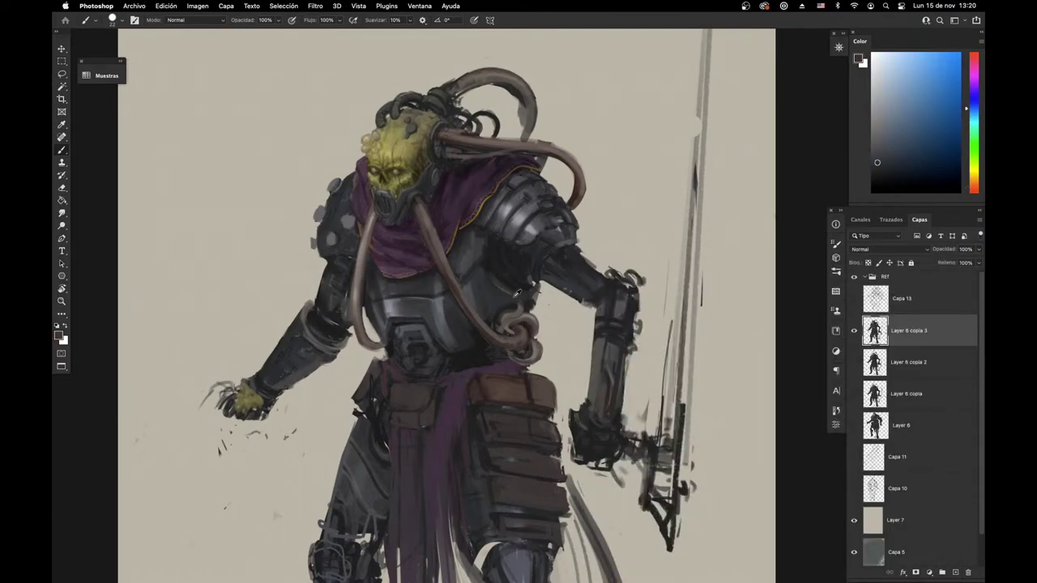
pyautogui.keyDown('alt'); pyautogui.click(490, 272); pyautogui.keyUp('alt')
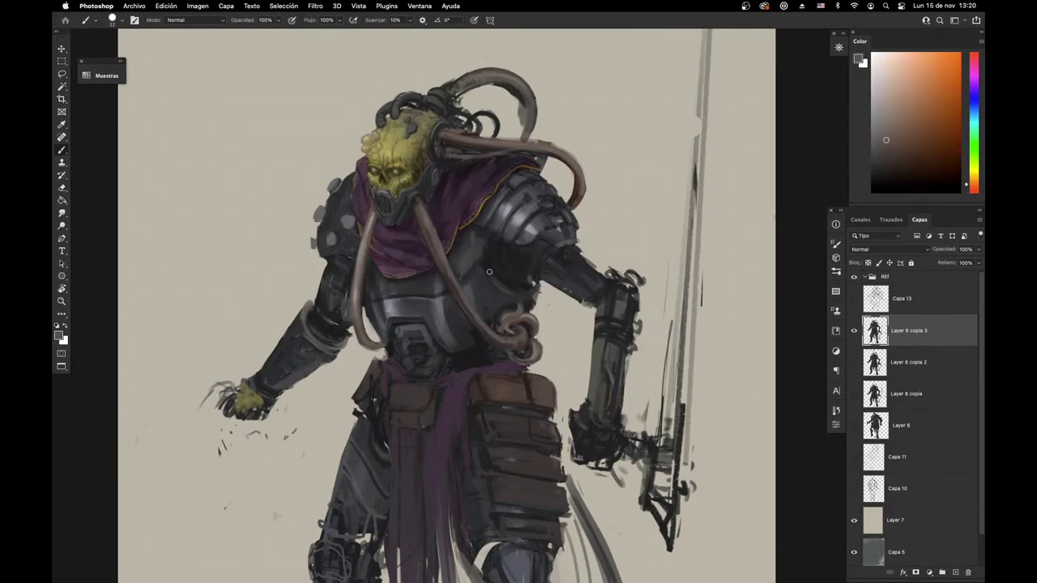
pyautogui.keyDown('alt'); pyautogui.click(490, 289); pyautogui.keyUp('alt')
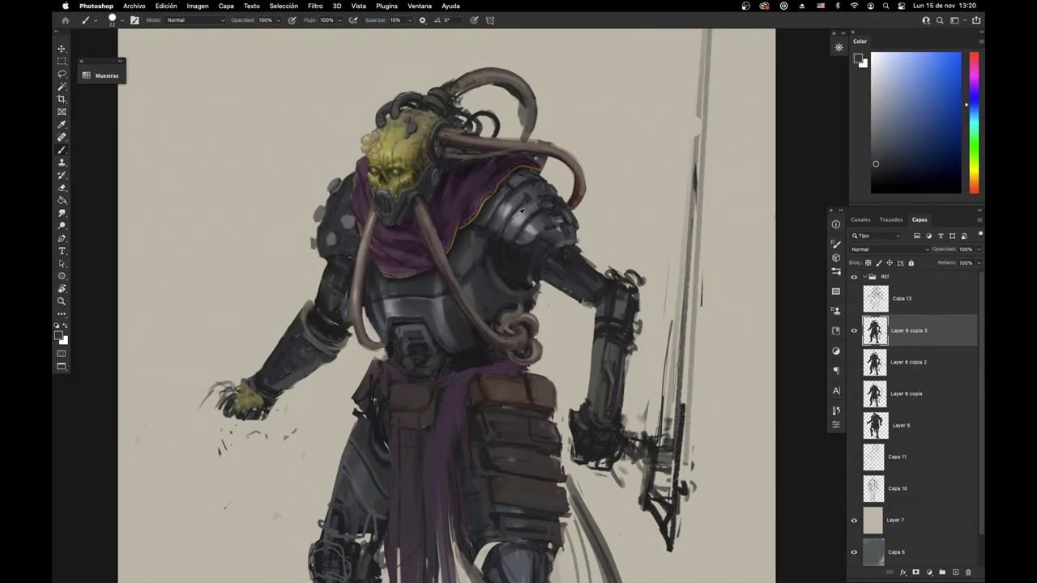
# Step: Define the chest plate's curved armhole rim and the shadow under the sword arm with sampled light and dark armour tones
pyautogui.keyDown('alt'); pyautogui.click(521, 212); pyautogui.keyUp('alt')
pyautogui.moveTo(489, 257)
pyautogui.mouseDown()
pyautogui.moveTo(514, 295)
pyautogui.moveTo(502, 288)
pyautogui.moveTo(532, 290)
pyautogui.mouseUp()
pyautogui.keyDown('alt'); pyautogui.click(497, 252); pyautogui.keyUp('alt')
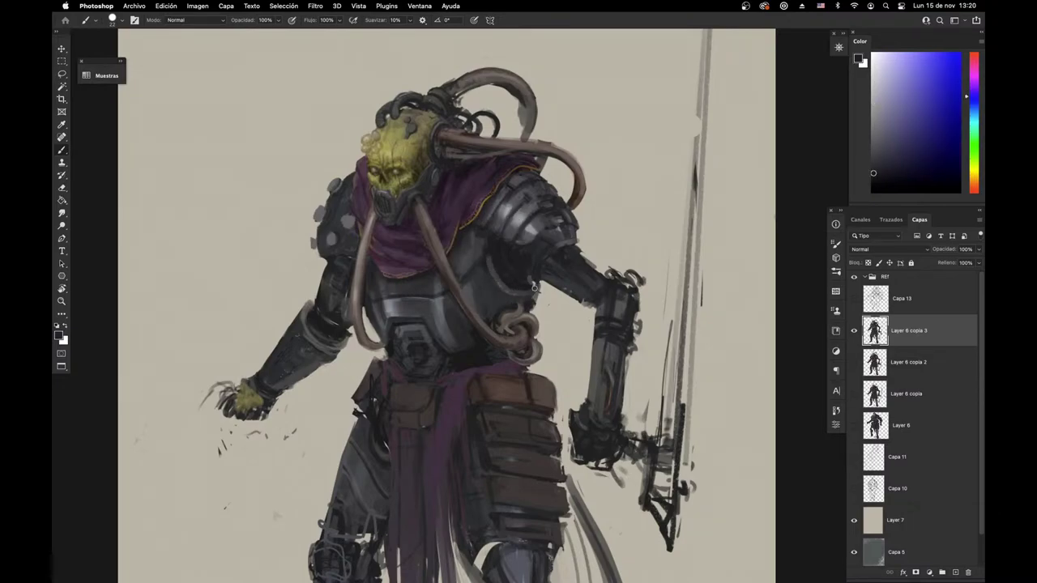
pyautogui.keyDown('alt'); pyautogui.click(521, 276); pyautogui.keyUp('alt')
pyautogui.keyDown('alt'); pyautogui.click(527, 280); pyautogui.keyUp('alt')
pyautogui.keyDown('alt'); pyautogui.click(504, 281); pyautogui.keyUp('alt')
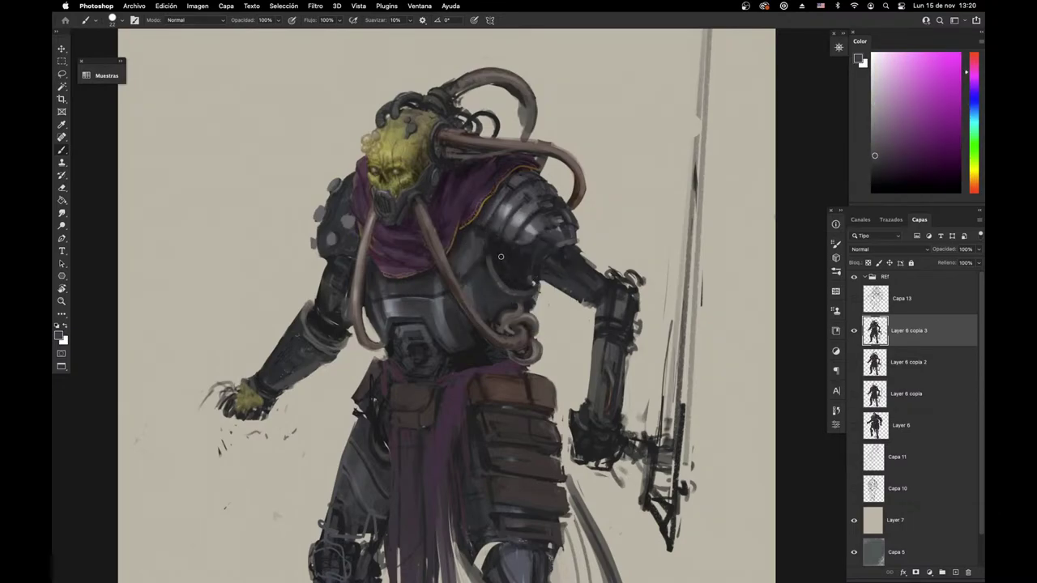
pyautogui.keyDown('alt'); pyautogui.click(487, 265); pyautogui.keyUp('alt')
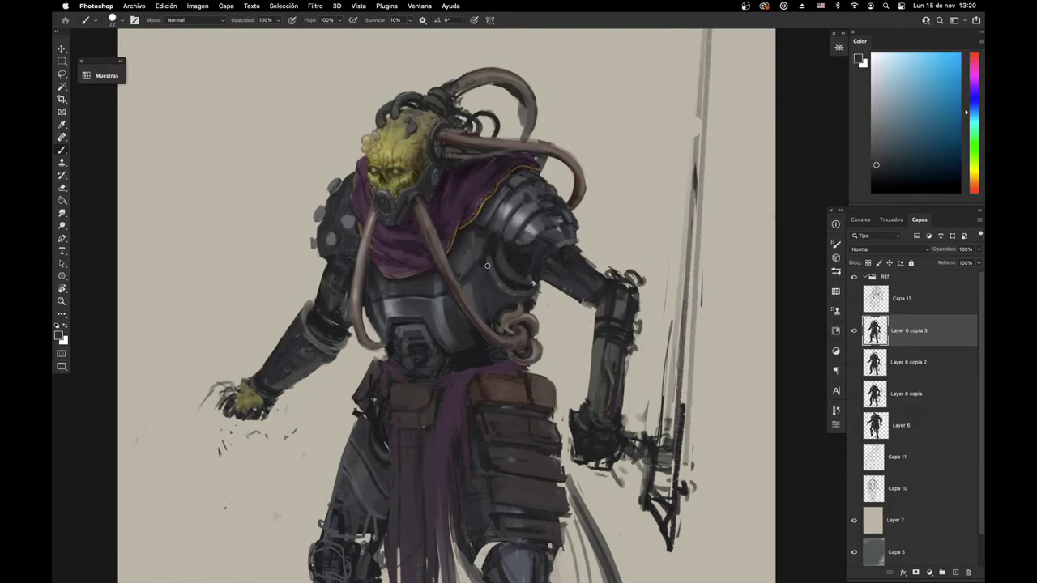
pyautogui.keyDown('alt'); pyautogui.click(487, 260); pyautogui.keyUp('alt')
pyautogui.keyDown('alt'); pyautogui.click(471, 258); pyautogui.keyUp('alt')
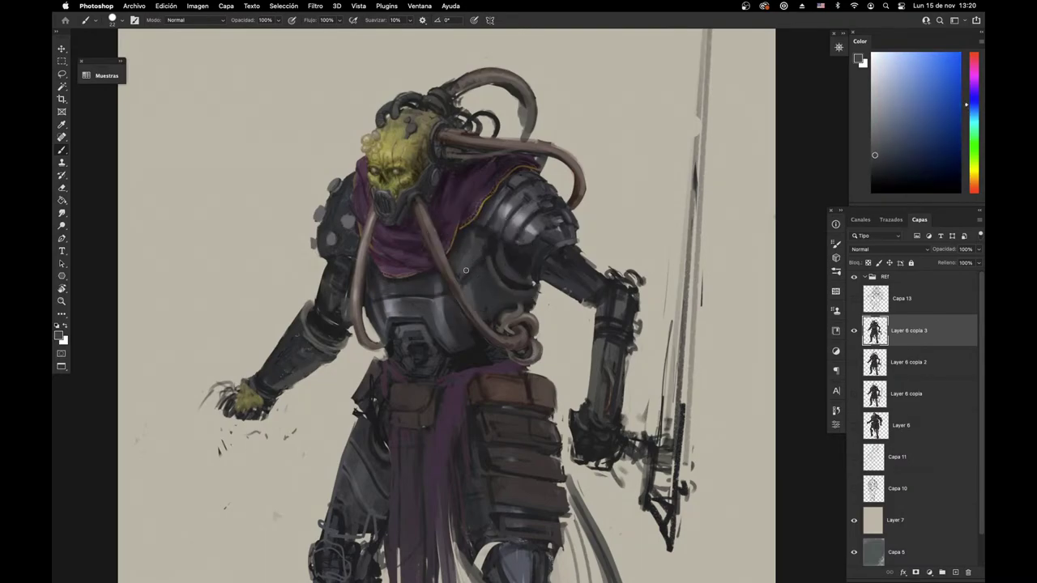
# Step: Repaint the upper middle of the breastplate just below the purple scarf with sampled blue-grey tones
pyautogui.moveTo(478, 310); pyautogui.dragTo(530, 323)
pyautogui.keyDown('alt'); pyautogui.click(458, 301); pyautogui.keyUp('alt')
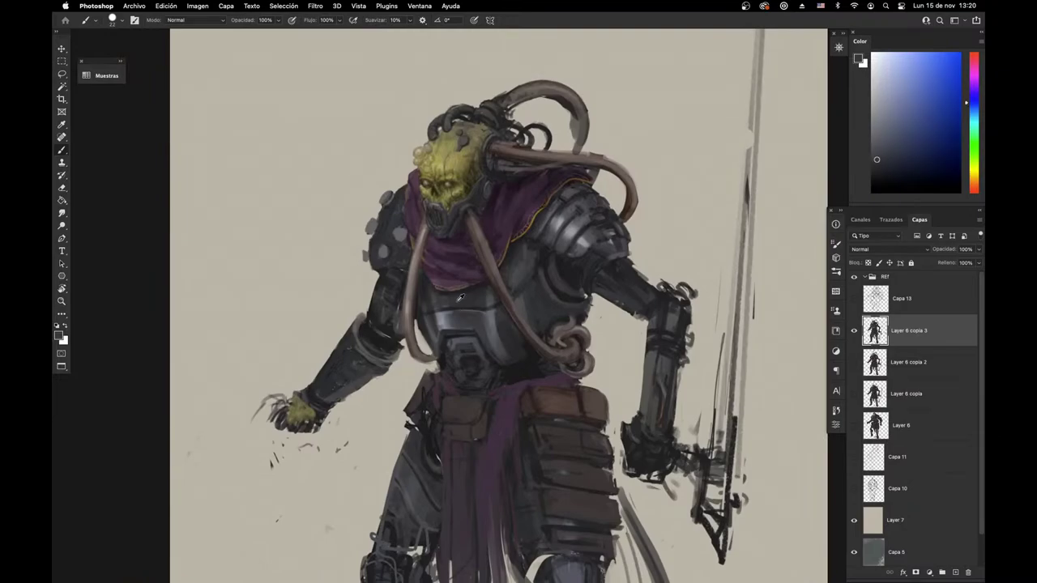
pyautogui.moveTo(446, 307); pyautogui.dragTo(481, 313)
pyautogui.keyDown('alt'); pyautogui.click(447, 313); pyautogui.keyUp('alt')
pyautogui.keyDown('alt'); pyautogui.click(456, 300); pyautogui.keyUp('alt')
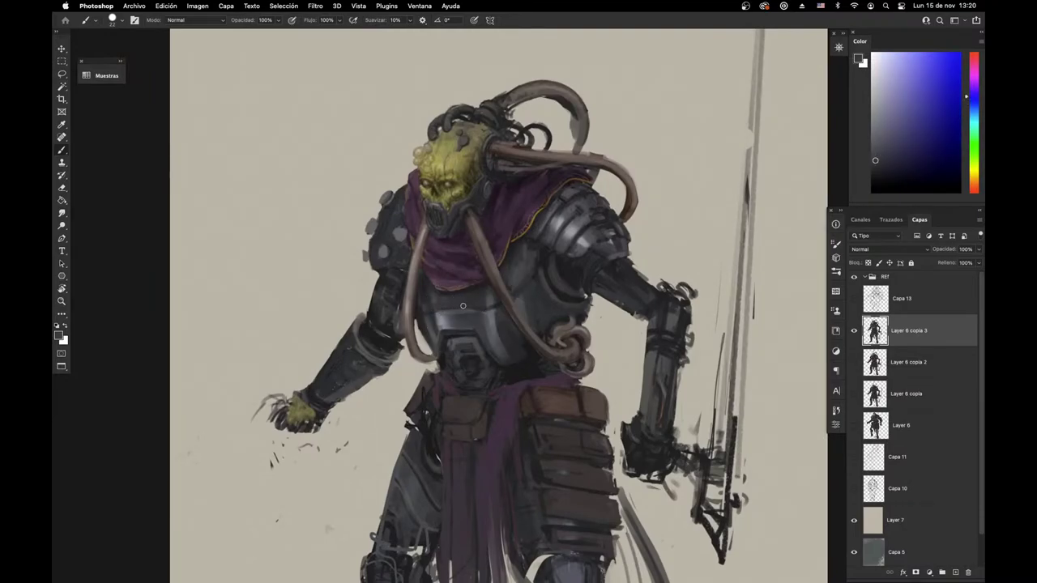
pyautogui.keyDown('alt'); pyautogui.click(547, 260); pyautogui.keyUp('alt')
pyautogui.keyDown('alt'); pyautogui.click(452, 318); pyautogui.keyUp('alt')
pyautogui.keyDown('alt'); pyautogui.click(439, 310); pyautogui.keyUp('alt')
pyautogui.keyDown('alt'); pyautogui.click(430, 317); pyautogui.keyUp('alt')
# Step: Shade the breastplate panel between the central emblem and the long hose with sampled mid and dark greys
pyautogui.keyDown('alt'); pyautogui.click(489, 306); pyautogui.keyUp('alt')
pyautogui.keyDown('alt'); pyautogui.click(492, 302); pyautogui.keyUp('alt')
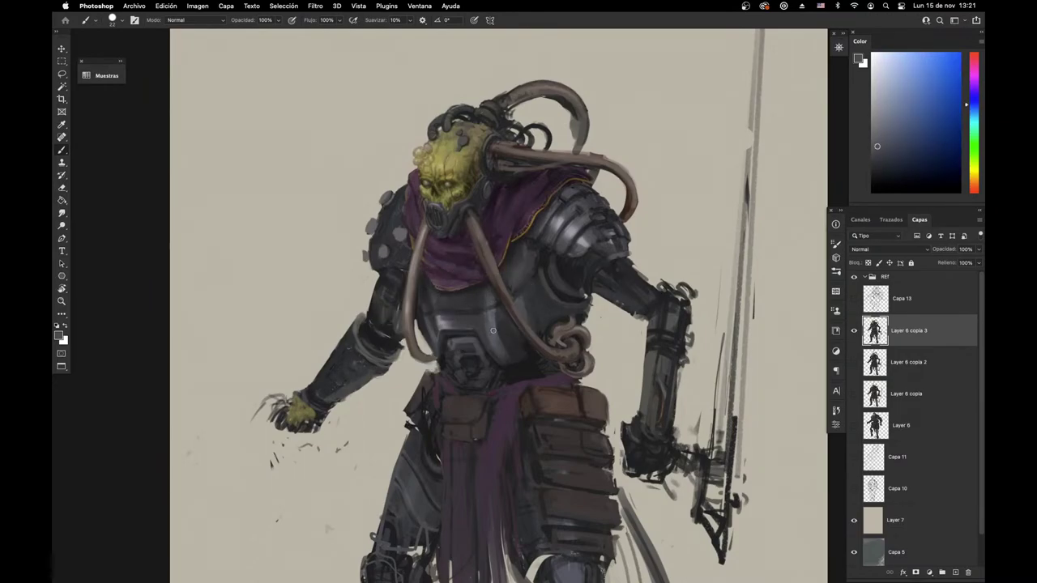
pyautogui.keyDown('alt'); pyautogui.click(493, 351); pyautogui.keyUp('alt')
pyautogui.keyDown('alt'); pyautogui.click(494, 348); pyautogui.keyUp('alt')
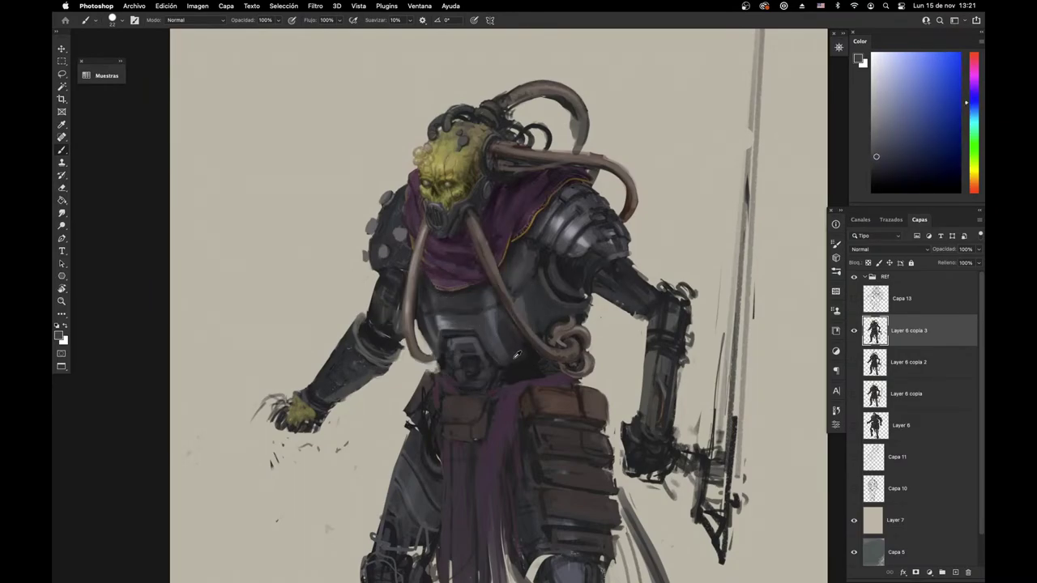
pyautogui.keyDown('alt'); pyautogui.click(500, 370); pyautogui.keyUp('alt')
# Step: Sharpen the upper rim of the hexagonal abdomen emblem and the highlight above it with sampled dark and light tones
pyautogui.keyDown('alt'); pyautogui.click(450, 336); pyautogui.keyUp('alt')
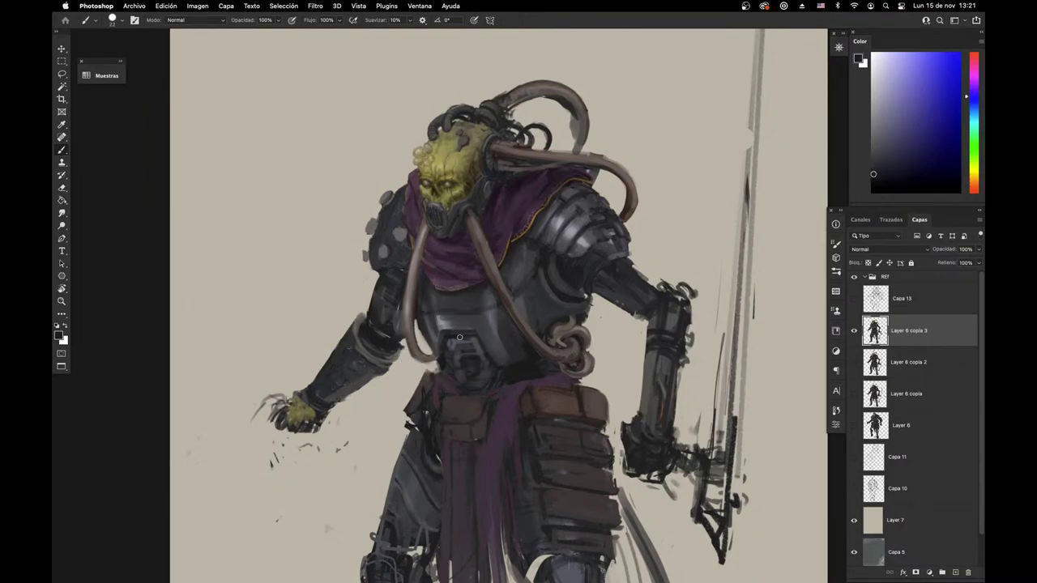
pyautogui.keyDown('alt'); pyautogui.click(456, 336); pyautogui.keyUp('alt')
pyautogui.keyDown('alt'); pyautogui.click(449, 329); pyautogui.keyUp('alt')
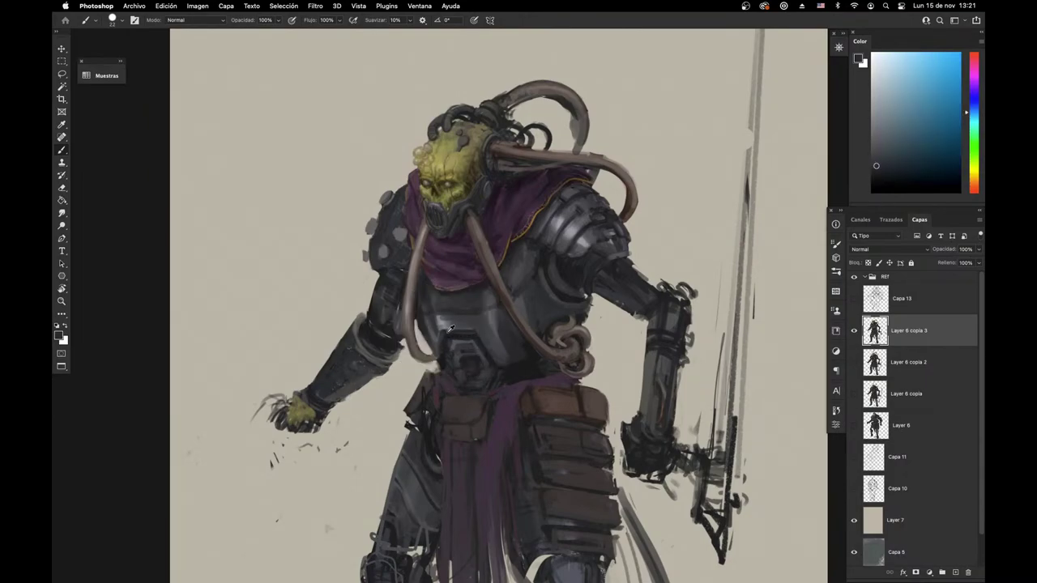
pyautogui.keyDown('alt'); pyautogui.click(456, 321); pyautogui.keyUp('alt')
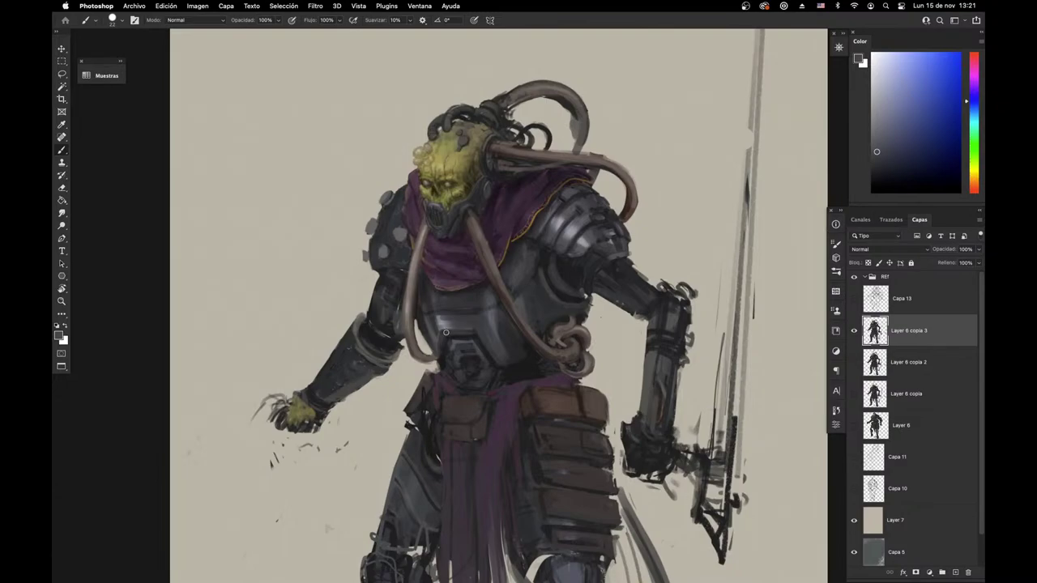
pyautogui.keyDown('alt'); pyautogui.click(511, 365); pyautogui.keyUp('alt')
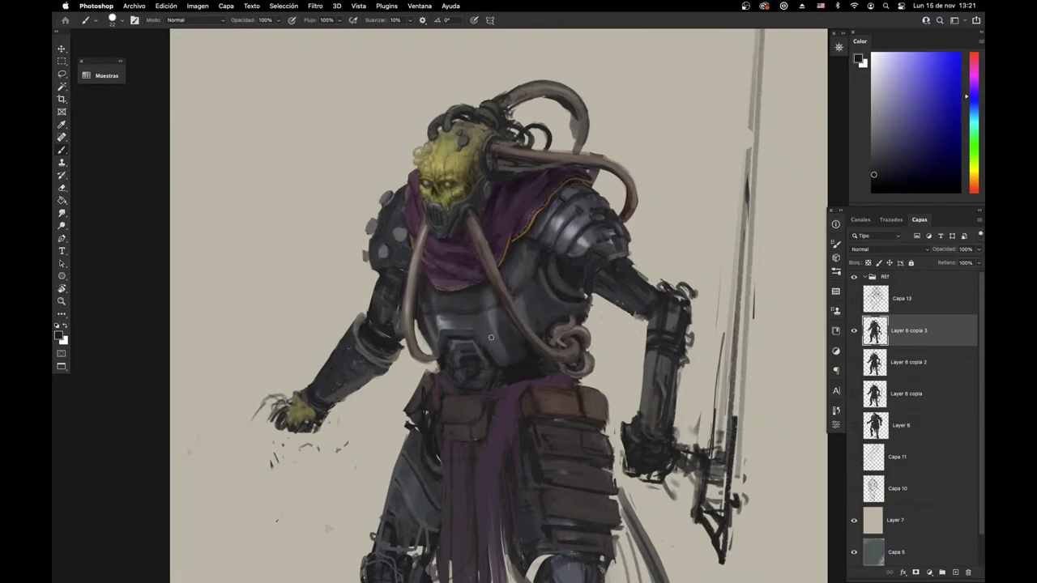
# Step: Blend the vertical highlight beside the abdomen emblem and the breastplate's outer edge with sampled armour greys
pyautogui.moveTo(490, 323); pyautogui.dragTo(499, 359)
pyautogui.keyDown('alt'); pyautogui.click(434, 297); pyautogui.keyUp('alt')
pyautogui.keyDown('alt'); pyautogui.click(427, 302); pyautogui.keyUp('alt')
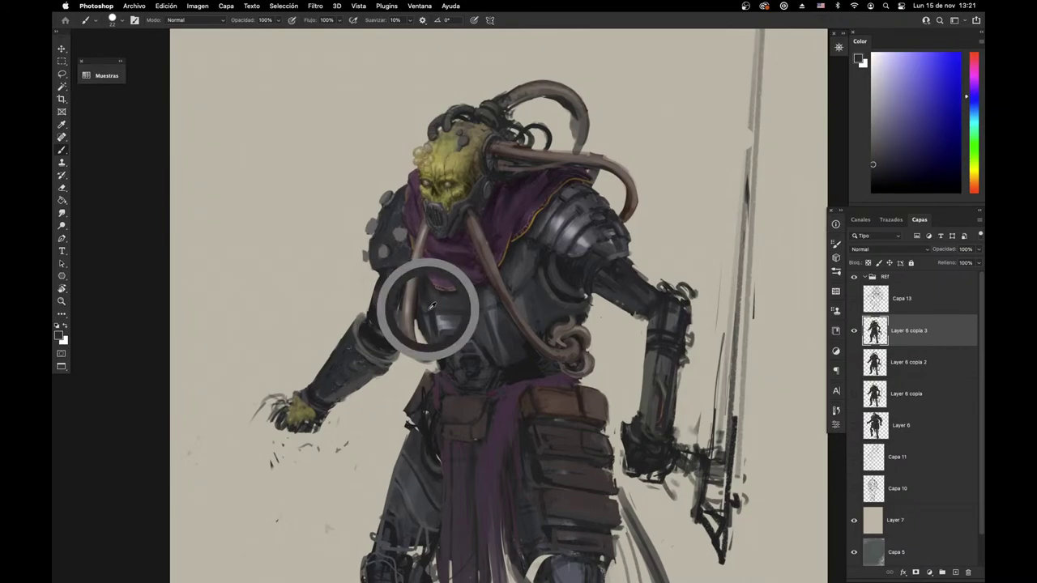
pyautogui.keyDown('alt'); pyautogui.click(498, 319); pyautogui.keyUp('alt')
pyautogui.moveTo(489, 313); pyautogui.dragTo(495, 353)
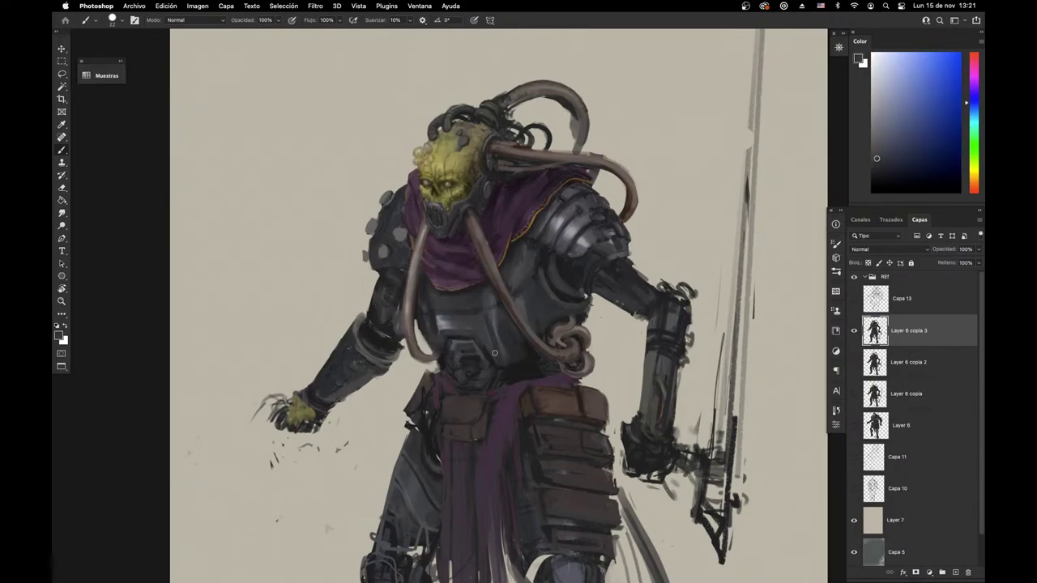
pyautogui.keyDown('alt'); pyautogui.click(497, 346); pyautogui.keyUp('alt')
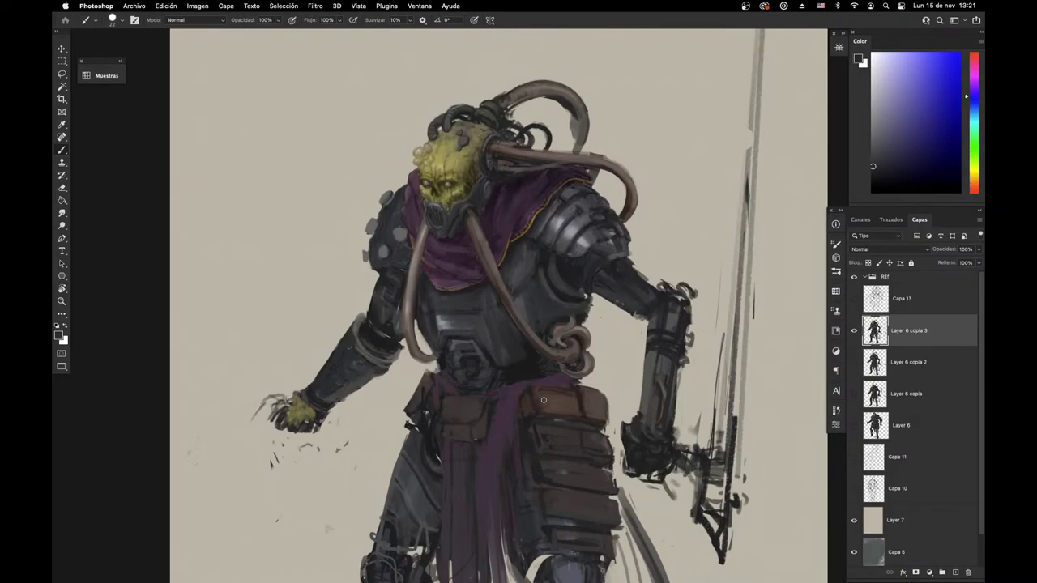
# Step: Flip the canvas horizontally and frame the head and upper hoses
pyautogui.moveTo(552, 388); pyautogui.dragTo(522, 367)
pyautogui.press('super+minus')
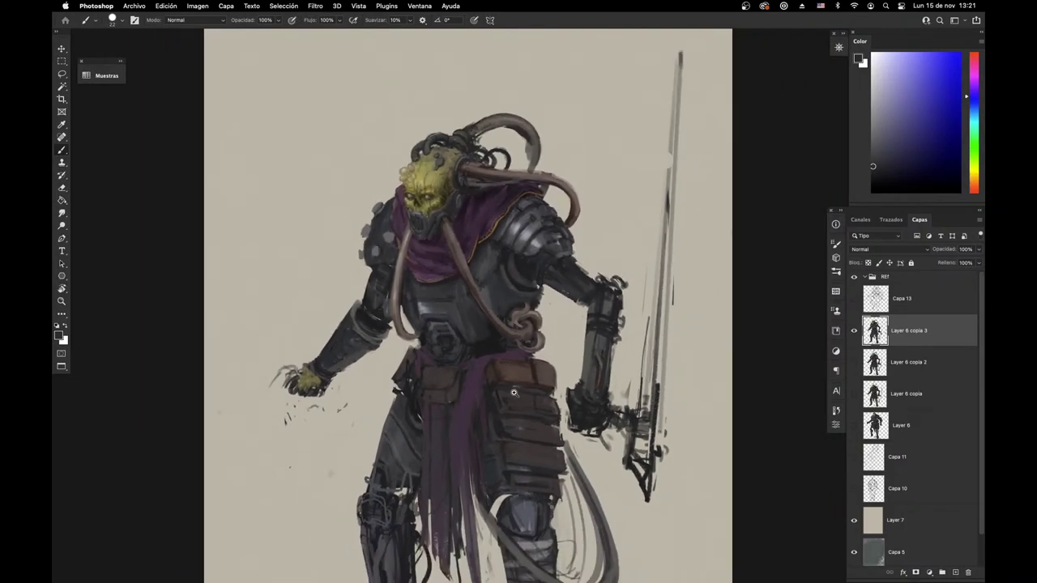
pyautogui.press('super+shift+h')
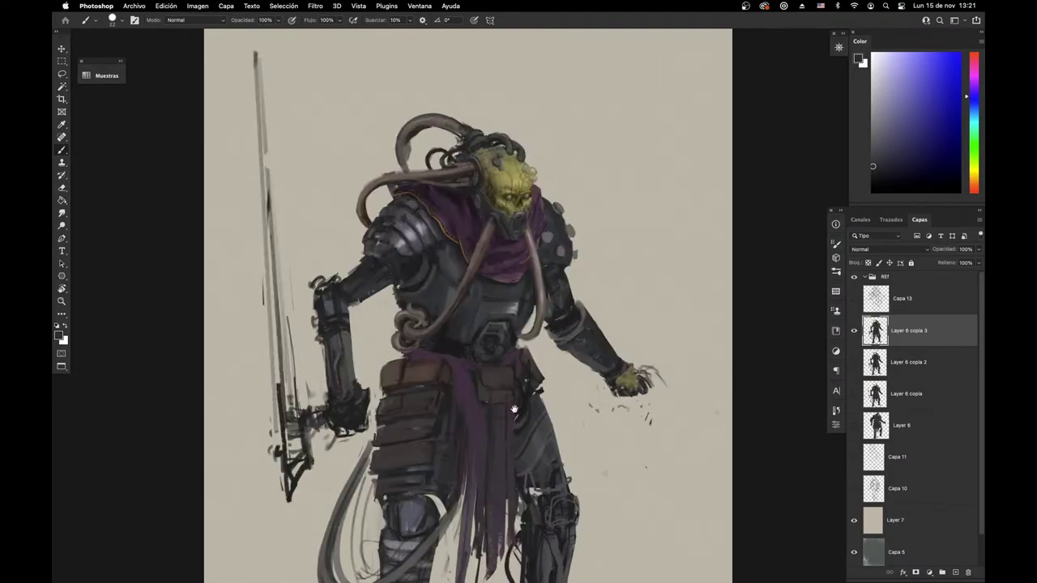
pyautogui.moveTo(515, 409); pyautogui.dragTo(471, 440)
pyautogui.moveTo(341, 270); pyautogui.dragTo(509, 430)
# Step: Shade the large hose arching behind the head with sampled brown and dark tones and clean up its inner edge
pyautogui.keyDown('alt'); pyautogui.click(380, 370); pyautogui.keyUp('alt')
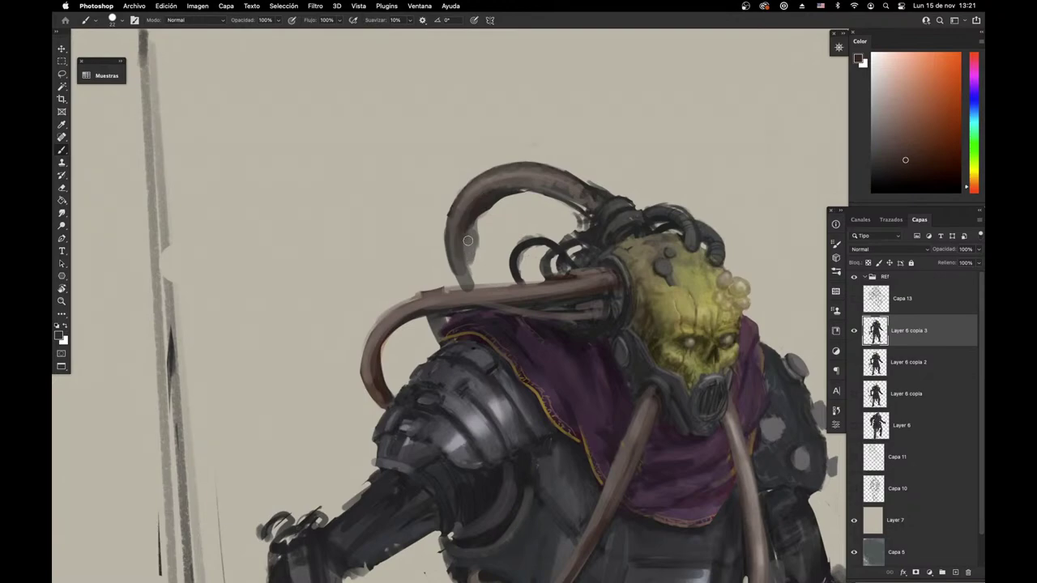
pyautogui.keyDown('alt'); pyautogui.click(607, 217); pyautogui.keyUp('alt')
pyautogui.moveTo(480, 214)
pyautogui.mouseDown()
pyautogui.moveTo(467, 243)
pyautogui.moveTo(480, 285)
pyautogui.mouseUp()
pyautogui.press('e')
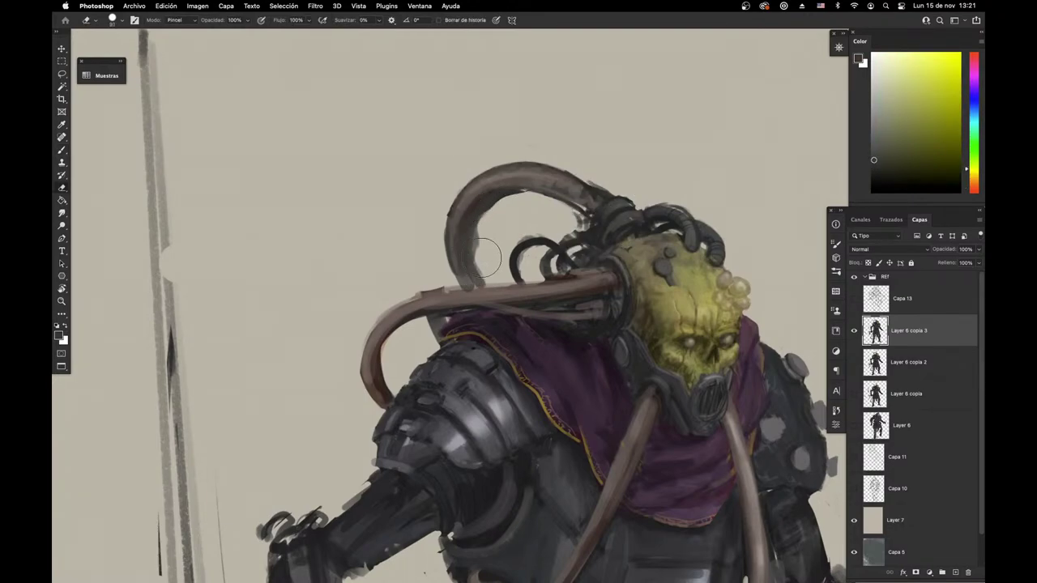
pyautogui.rightClick(535, 207)
pyautogui.moveTo(599, 232); pyautogui.dragTo(645, 232)
pyautogui.click(684, 142)
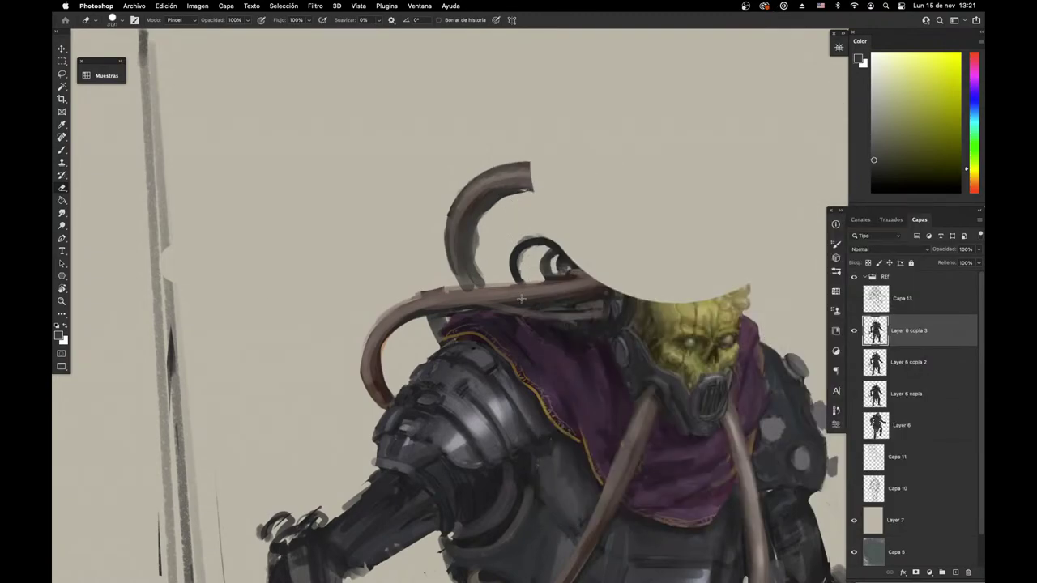
pyautogui.press('super+z')
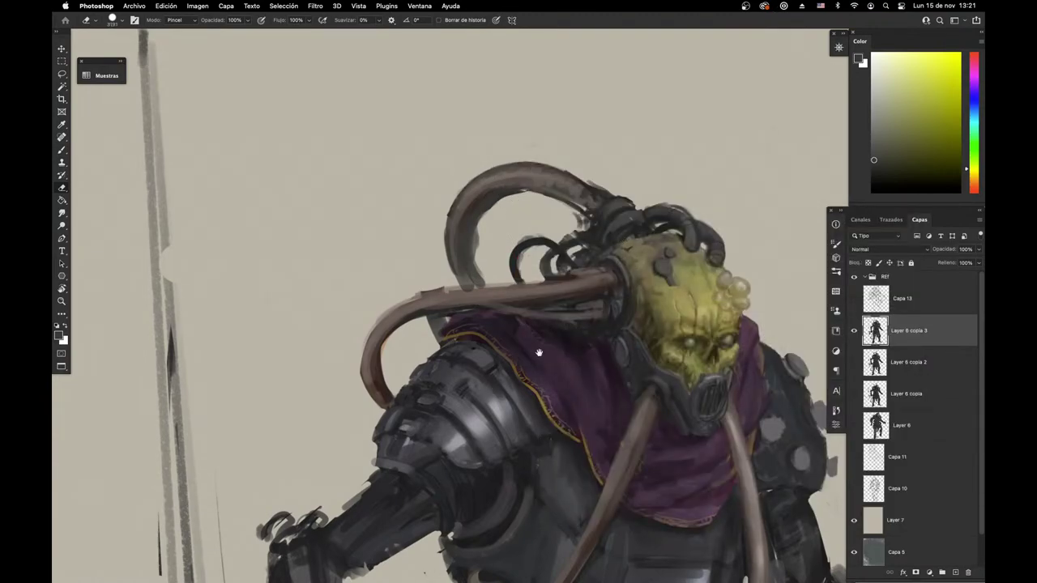
# Step: Set the eraser size to 30 px
pyautogui.moveTo(510, 386); pyautogui.dragTo(435, 426)
pyautogui.rightClick(560, 336)
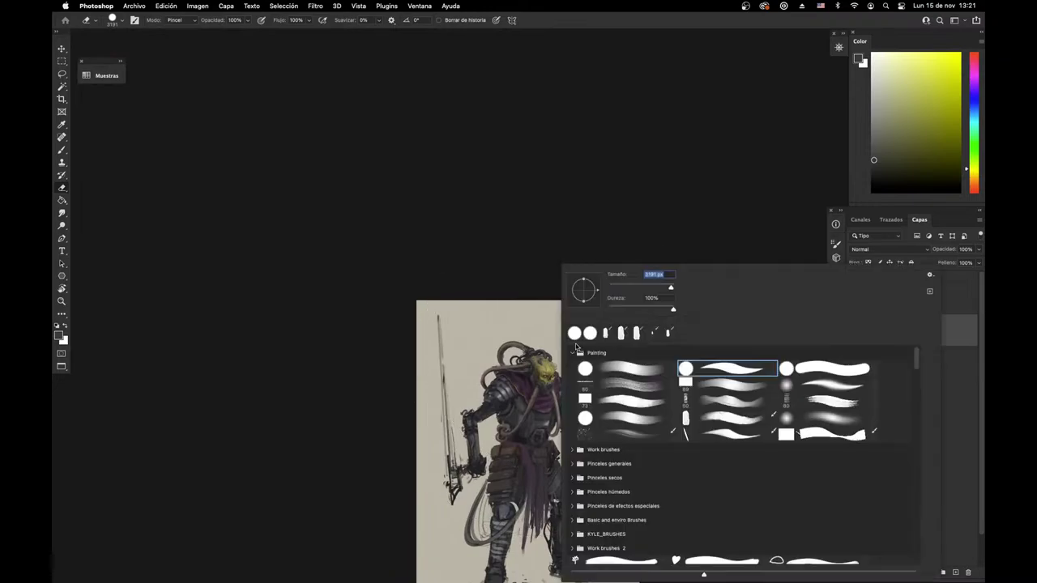
pyautogui.write('30')
pyautogui.press('Return')
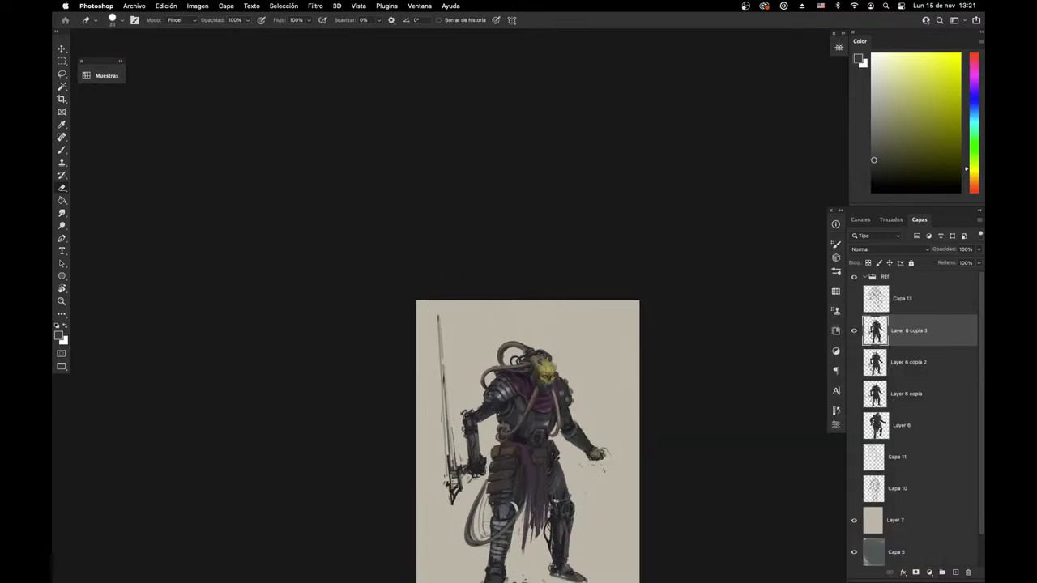
# Step: Shade the outer curve of the large hose arching behind the head with sampled dark and grey-brown tones
pyautogui.scroll(3, 525, 356)
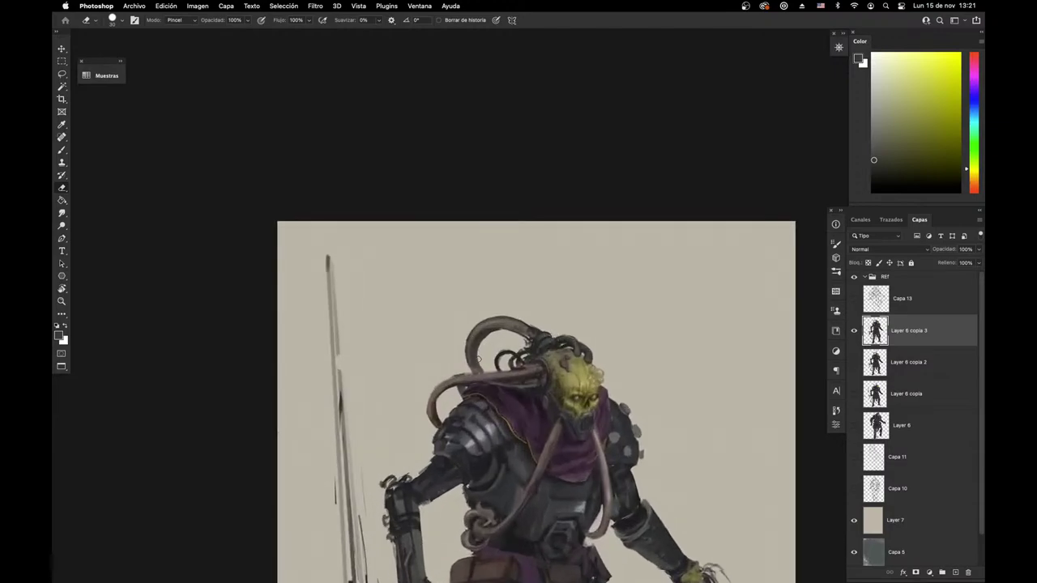
pyautogui.press('b')
pyautogui.keyDown('alt'); pyautogui.click(534, 344); pyautogui.keyUp('alt')
pyautogui.scroll(3, 482, 349)
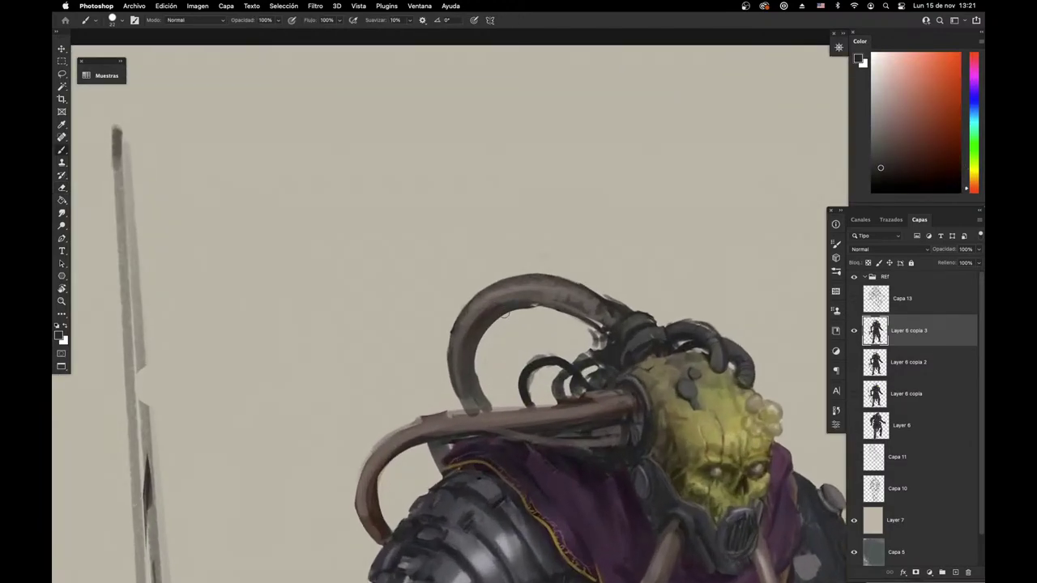
pyautogui.keyDown('alt'); pyautogui.click(461, 340); pyautogui.keyUp('alt')
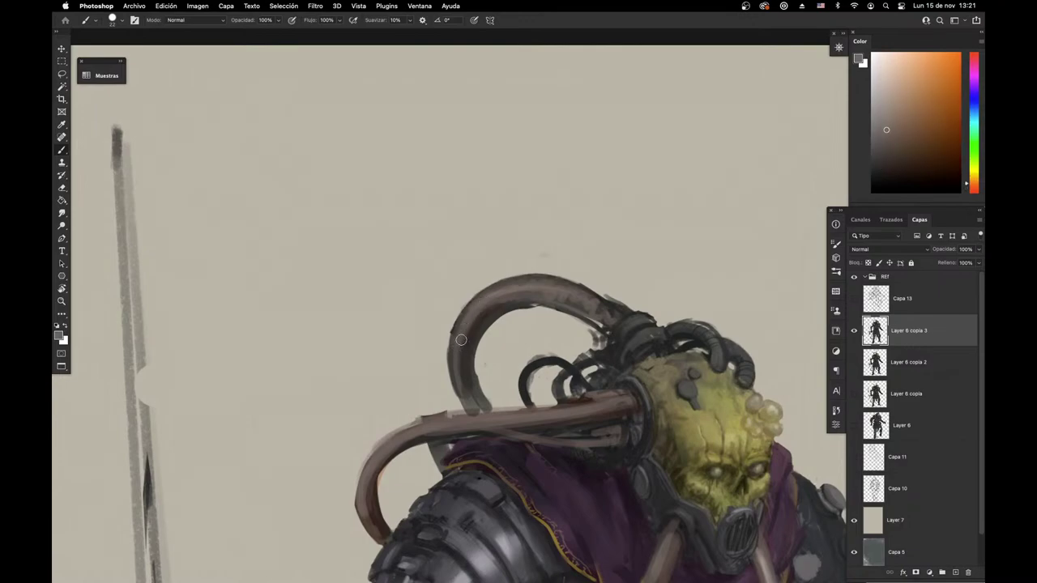
pyautogui.keyDown('alt'); pyautogui.click(468, 313); pyautogui.keyUp('alt')
# Step: Paint a light highlight along the crest of the large arching hose and blend its bend with sampled brown and dark tones
pyautogui.moveTo(468, 312); pyautogui.dragTo(463, 359)
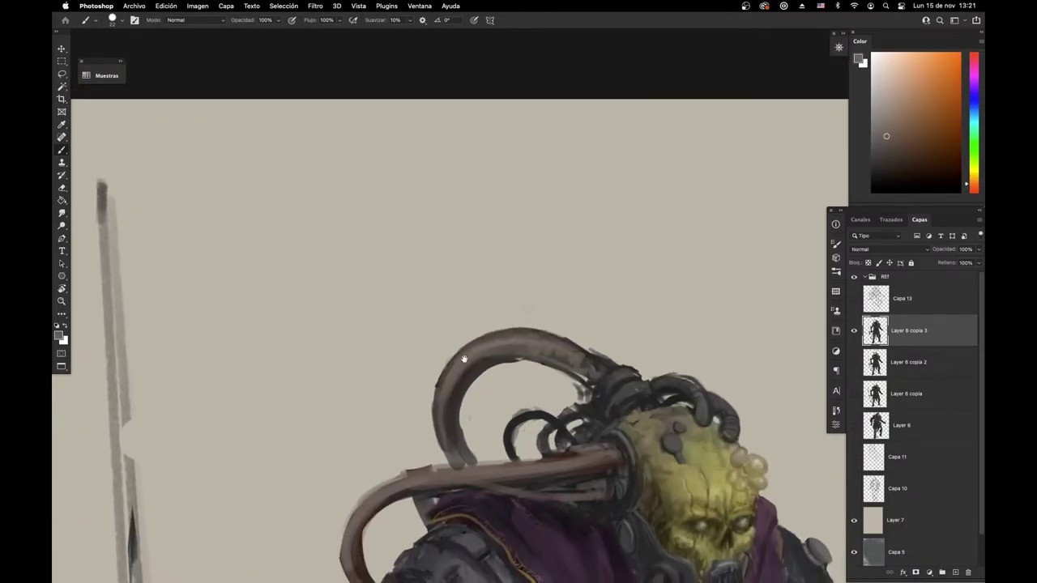
pyautogui.moveTo(507, 409)
pyautogui.mouseDown()
pyautogui.moveTo(463, 378)
pyautogui.moveTo(438, 338)
pyautogui.mouseUp()
pyautogui.keyDown('alt'); pyautogui.click(404, 277); pyautogui.keyUp('alt')
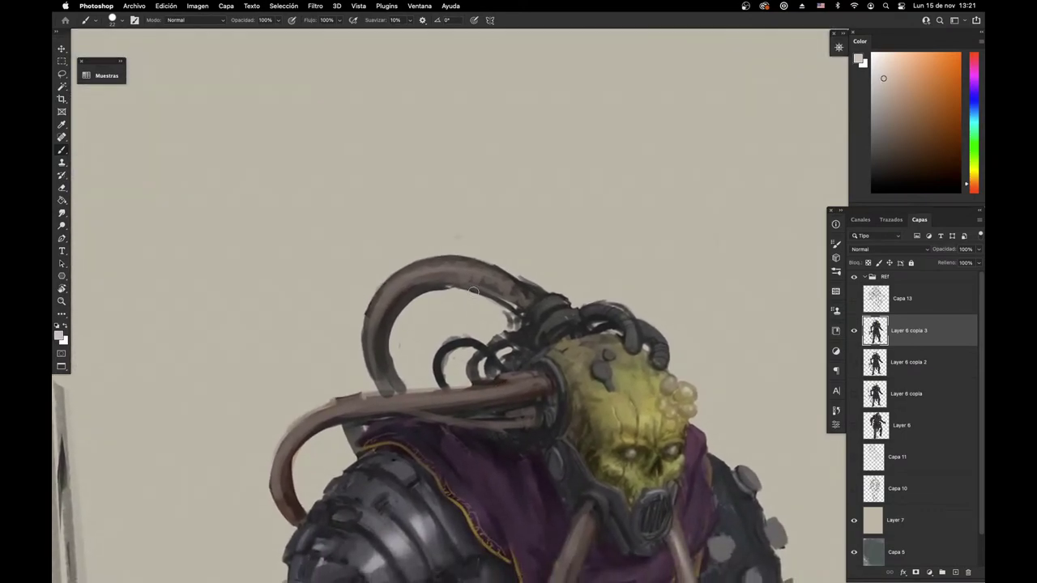
pyautogui.moveTo(411, 276); pyautogui.dragTo(469, 274)
pyautogui.keyDown('alt'); pyautogui.click(401, 281); pyautogui.keyUp('alt')
pyautogui.moveTo(401, 280)
pyautogui.mouseDown()
pyautogui.moveTo(424, 267)
pyautogui.moveTo(371, 329)
pyautogui.moveTo(371, 353)
pyautogui.mouseUp()
pyautogui.keyDown('alt'); pyautogui.click(381, 290); pyautogui.keyUp('alt')
pyautogui.keyDown('alt'); pyautogui.click(385, 313); pyautogui.keyUp('alt')
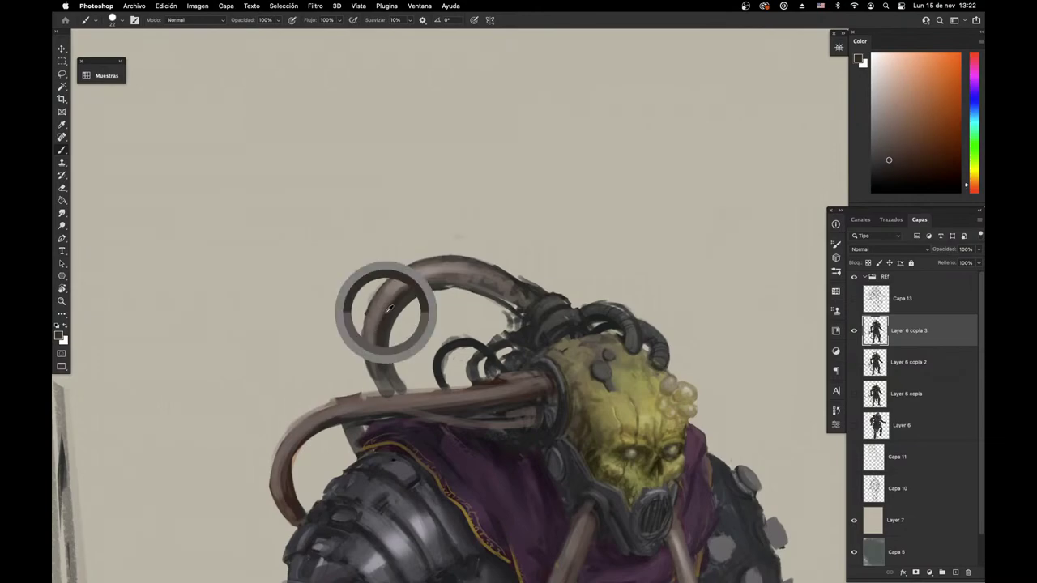
pyautogui.moveTo(385, 300); pyautogui.dragTo(375, 325)
pyautogui.keyDown('alt'); pyautogui.click(394, 279); pyautogui.keyUp('alt')
# Step: Lower the brush hardness, then smooth the large hose's highlight and deepen its inner edge with sampled tones
pyautogui.rightClick(561, 221)
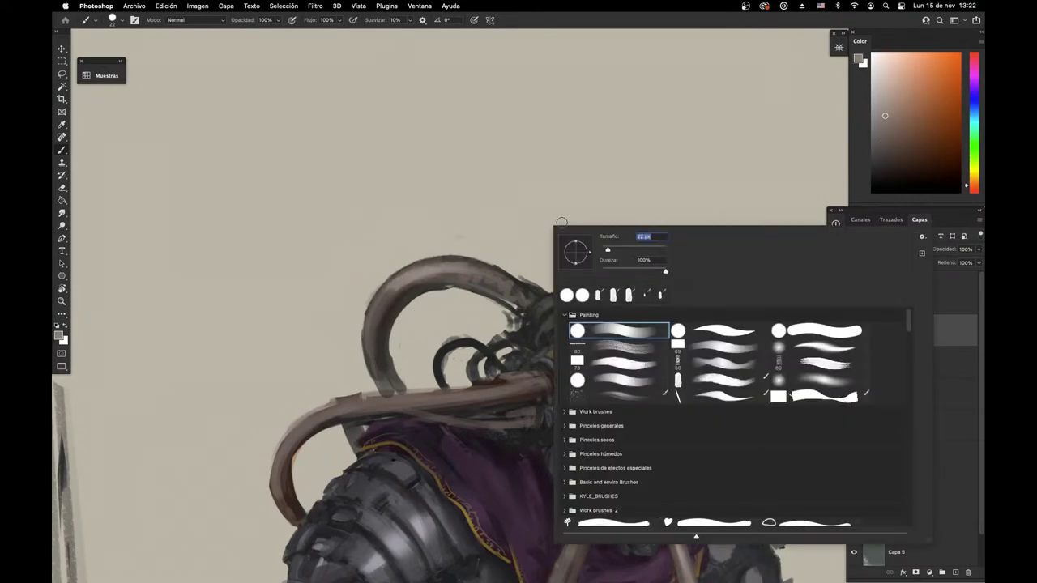
pyautogui.click(620, 270)
pyautogui.moveTo(410, 276)
pyautogui.mouseDown()
pyautogui.moveTo(378, 311)
pyautogui.moveTo(394, 293)
pyautogui.mouseUp()
pyautogui.keyDown('alt'); pyautogui.click(393, 297); pyautogui.keyUp('alt')
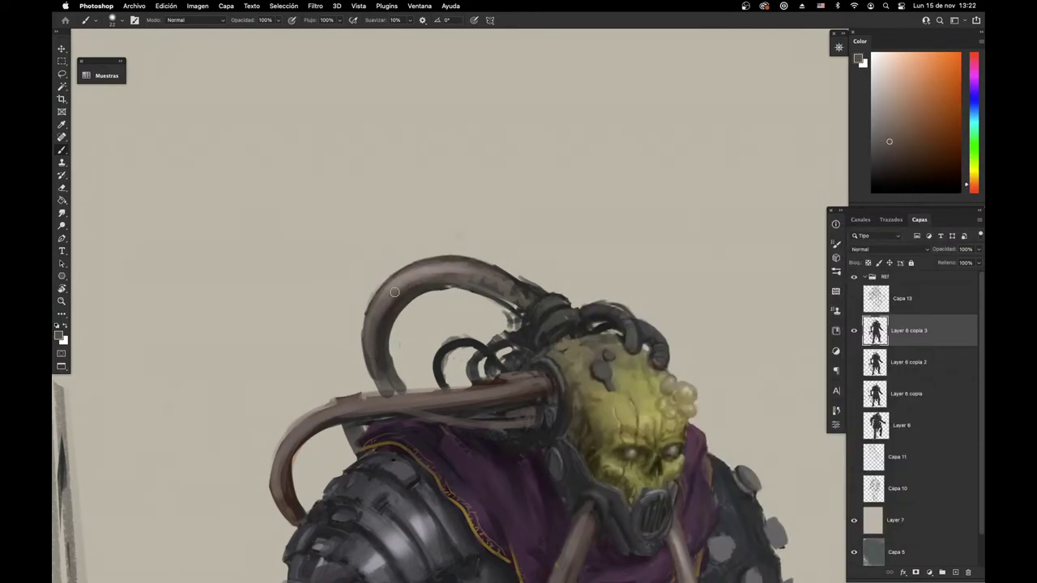
pyautogui.press('e')
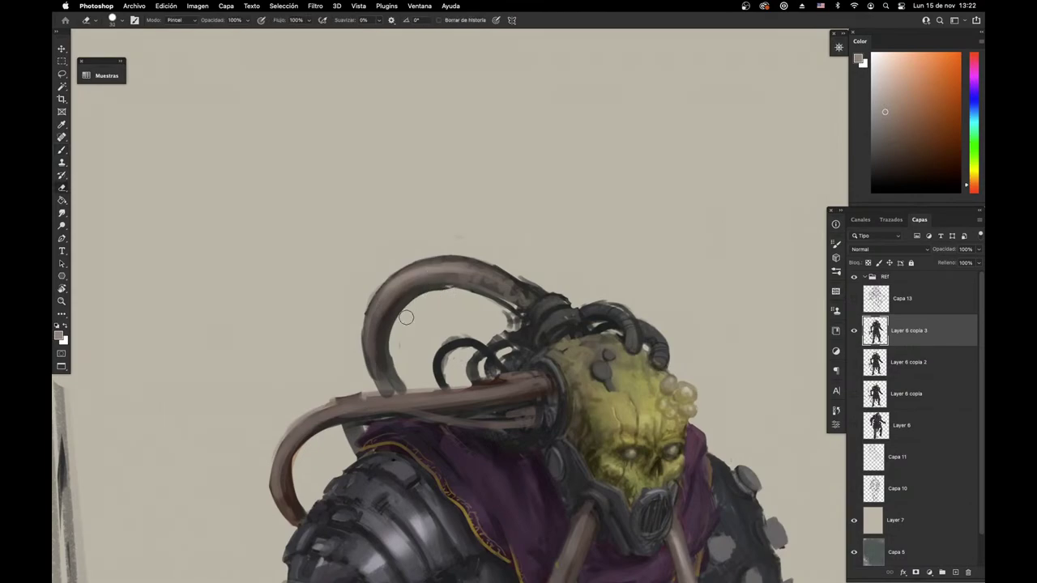
pyautogui.press('b')
pyautogui.keyDown('alt'); pyautogui.click(440, 355); pyautogui.keyUp('alt')
pyautogui.moveTo(437, 341); pyautogui.dragTo(495, 265)
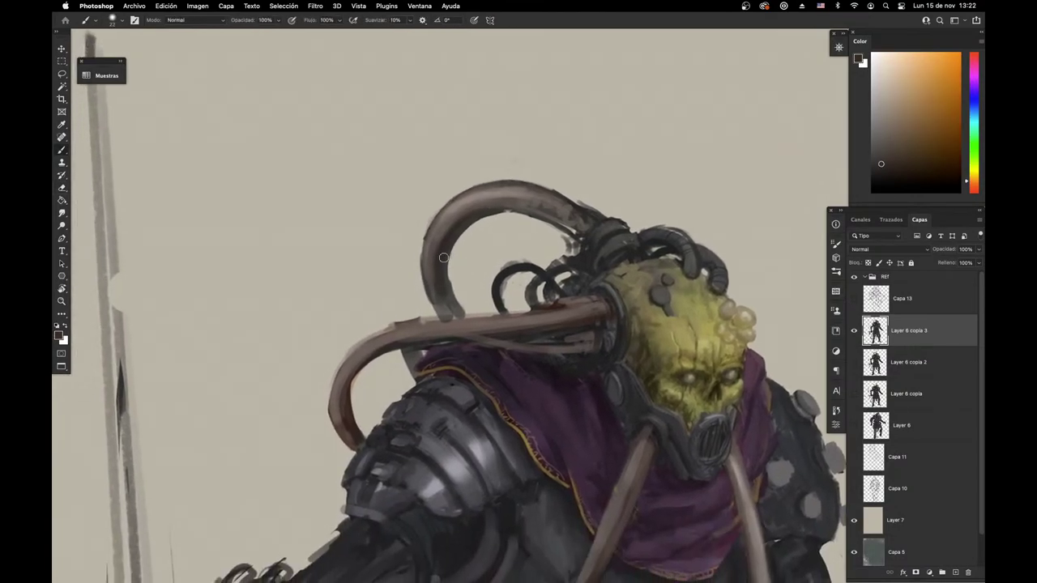
# Step: Repaint the curve of the hose looping over the shoulder with sampled reddish-brown and dark tones
pyautogui.keyDown('alt'); pyautogui.click(393, 329); pyautogui.keyUp('alt')
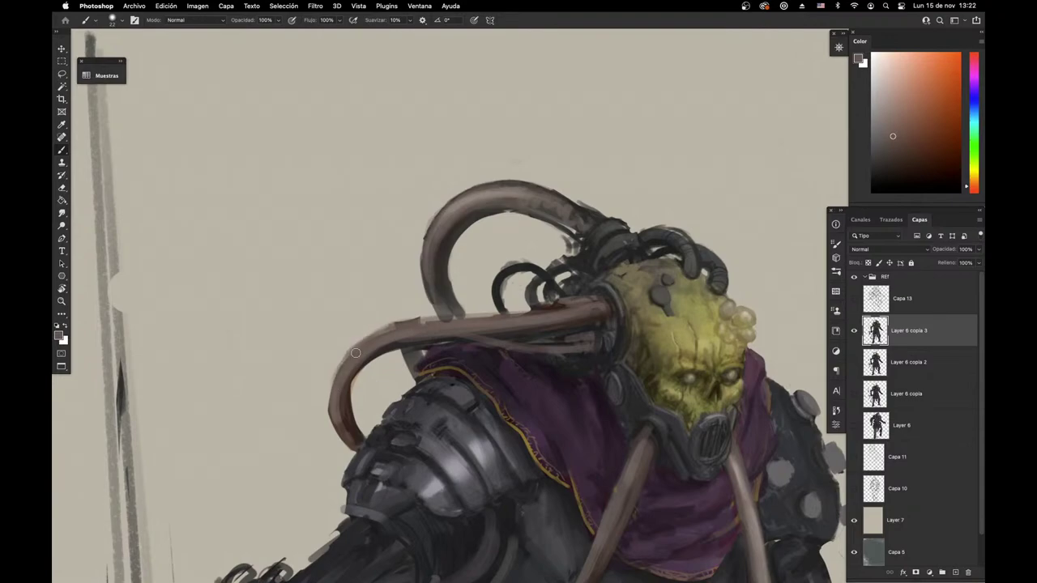
pyautogui.moveTo(369, 341)
pyautogui.mouseDown()
pyautogui.moveTo(445, 320)
pyautogui.moveTo(395, 316)
pyautogui.moveTo(428, 316)
pyautogui.moveTo(332, 365)
pyautogui.moveTo(322, 404)
pyautogui.moveTo(351, 337)
pyautogui.moveTo(339, 412)
pyautogui.moveTo(352, 430)
pyautogui.moveTo(336, 362)
pyautogui.mouseUp()
pyautogui.press('e')
pyautogui.press('b')
pyautogui.keyDown('alt'); pyautogui.click(347, 429); pyautogui.keyUp('alt')
pyautogui.keyDown('alt'); pyautogui.click(372, 341); pyautogui.keyUp('alt')
pyautogui.moveTo(340, 422)
pyautogui.mouseDown()
pyautogui.moveTo(354, 352)
pyautogui.moveTo(328, 422)
pyautogui.mouseUp()
# Step: Reduce the brush size and blend the upper bend of the shoulder hose with sampled brown-grey tones
pyautogui.rightClick(371, 341)
pyautogui.doubleClick(555, 299)
pyautogui.keyDown('alt'); pyautogui.click(367, 343); pyautogui.keyUp('alt')
pyautogui.press('e')
pyautogui.press('b')
pyautogui.rightClick(452, 308)
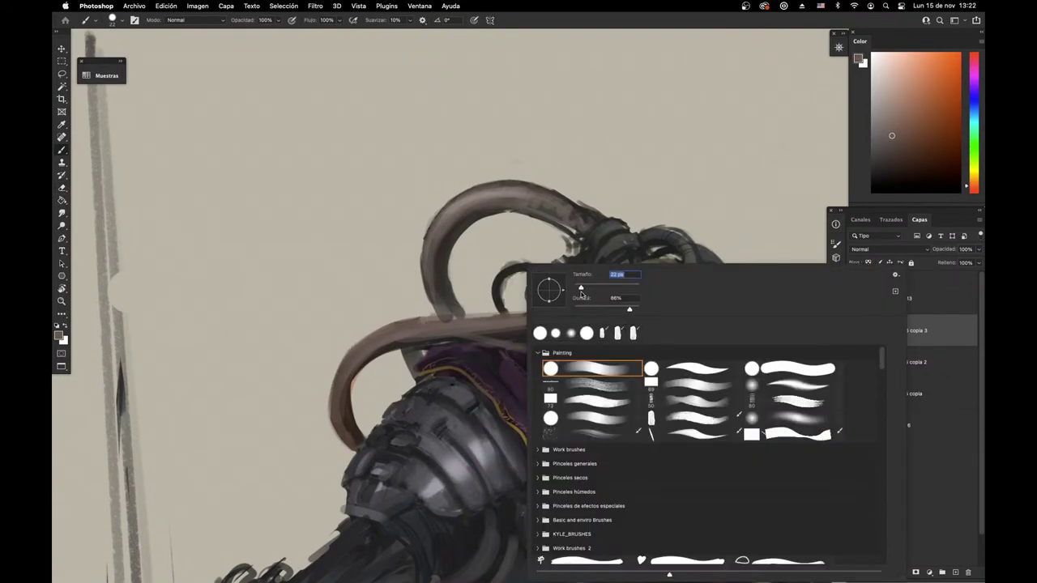
pyautogui.moveTo(580, 291); pyautogui.dragTo(576, 286)
pyautogui.keyDown('alt'); pyautogui.click(394, 345); pyautogui.keyUp('alt')
pyautogui.keyDown('alt'); pyautogui.click(397, 330); pyautogui.keyUp('alt')
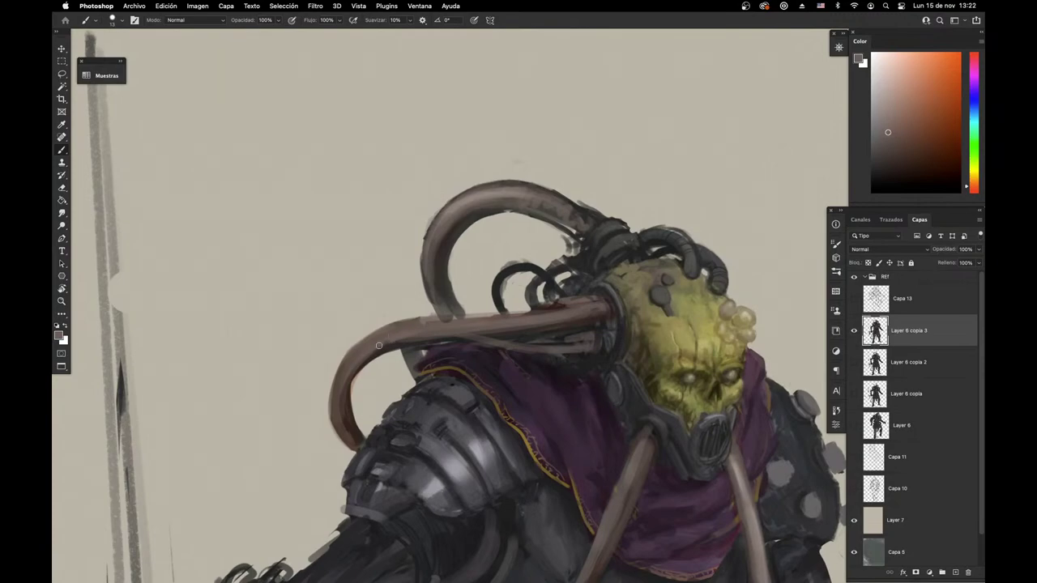
pyautogui.keyDown('alt'); pyautogui.click(362, 358); pyautogui.keyUp('alt')
pyautogui.keyDown('alt'); pyautogui.click(407, 311); pyautogui.keyUp('alt')
# Step: Brighten the large arching hose with a sampled light tone and touch up its connection at the head with dark grey
pyautogui.moveTo(491, 307); pyautogui.dragTo(469, 375)
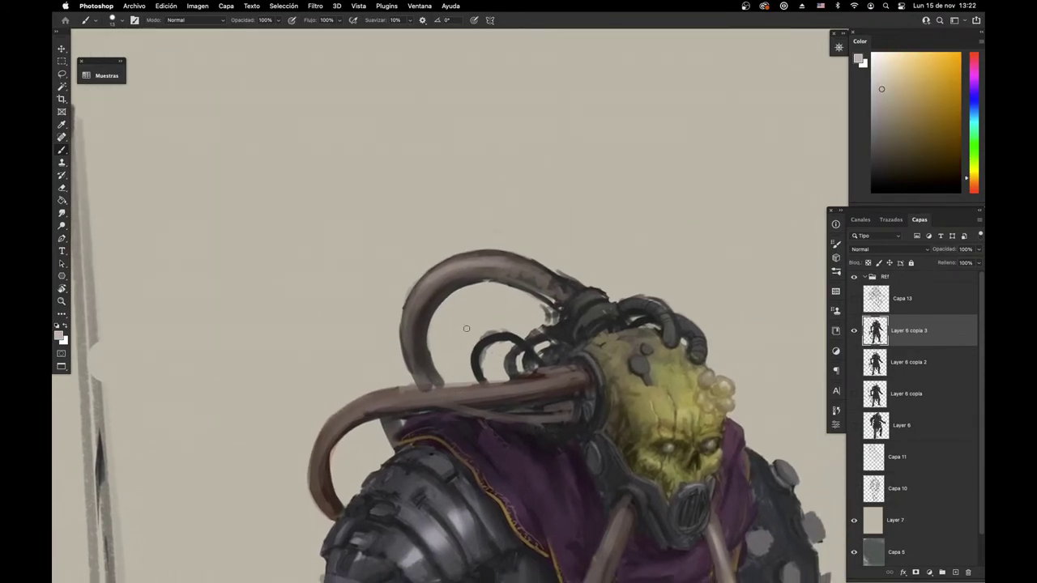
pyautogui.keyDown('alt'); pyautogui.click(457, 282); pyautogui.keyUp('alt')
pyautogui.moveTo(457, 283); pyautogui.dragTo(502, 272)
pyautogui.keyDown('alt'); pyautogui.click(569, 300); pyautogui.keyUp('alt')
pyautogui.moveTo(570, 300); pyautogui.dragTo(529, 240)
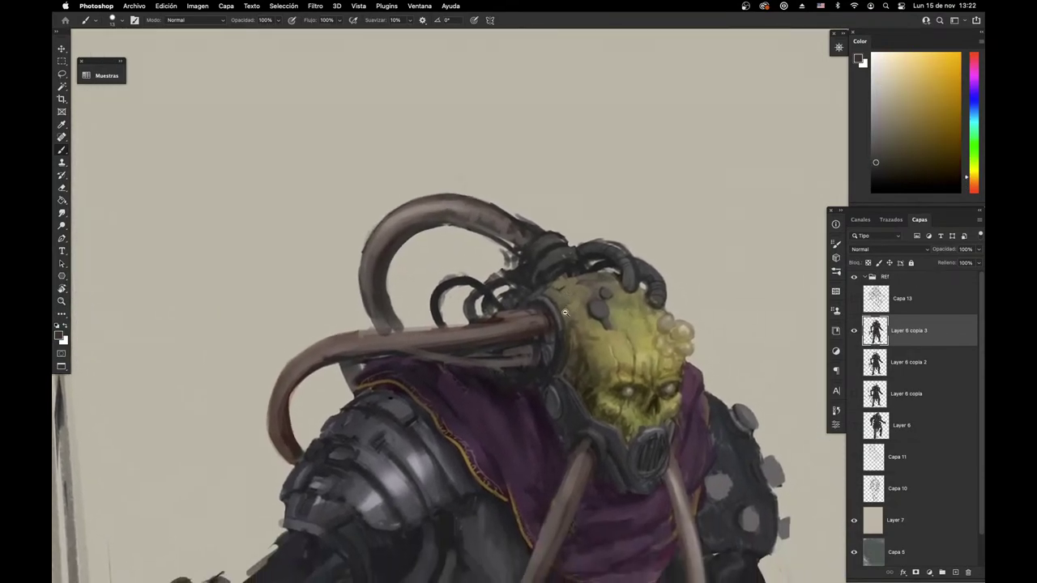
pyautogui.moveTo(559, 324); pyautogui.dragTo(510, 326)
# Step: Clean up the upper arm's outer contour below the shoulder plates with the eraser and sampled armour greys
pyautogui.moveTo(567, 454); pyautogui.dragTo(552, 435)
pyautogui.scroll(-3, 552, 436)
pyautogui.scroll(5, 508, 308)
pyautogui.press('e')
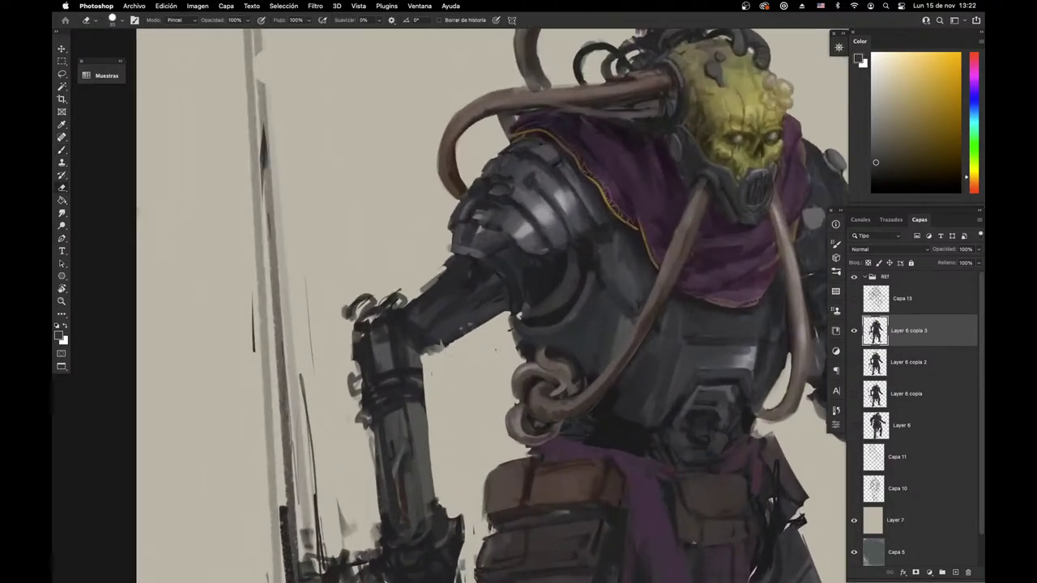
pyautogui.moveTo(487, 368); pyautogui.dragTo(486, 367)
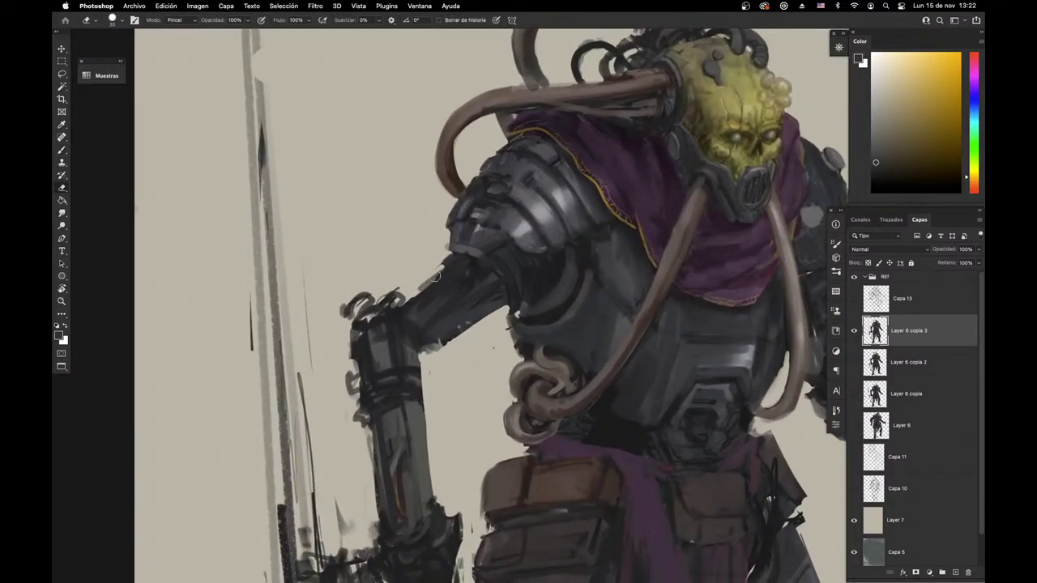
pyautogui.press('b')
pyautogui.keyDown('alt'); pyautogui.click(475, 267); pyautogui.keyUp('alt')
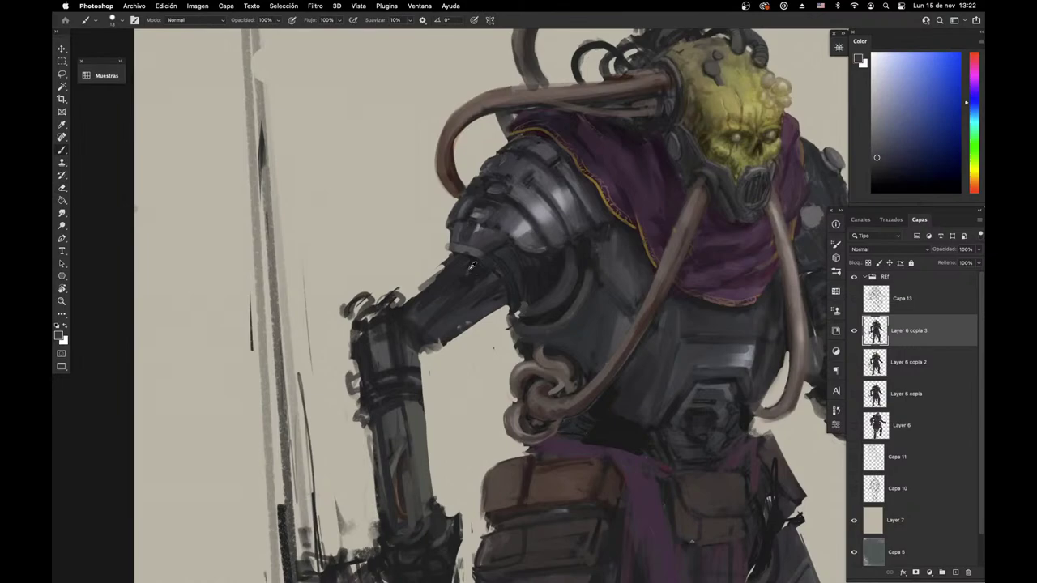
pyautogui.keyDown('alt'); pyautogui.click(421, 287); pyautogui.keyUp('alt')
# Step: Try to paint an extra hose loop projecting outward from the coiled hose at the waist, using sampled hose tones
pyautogui.scroll(-6, 406, 366)
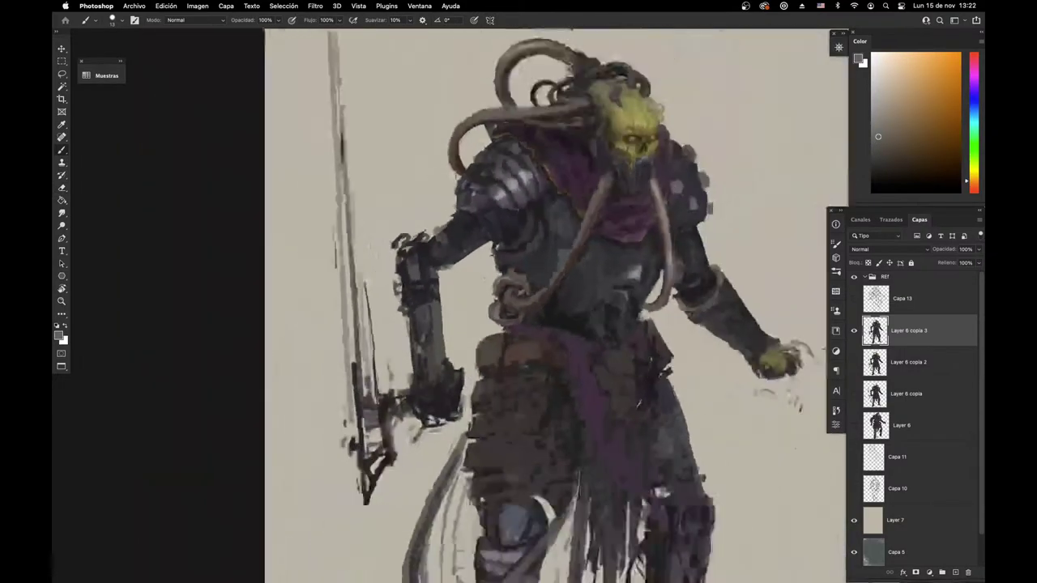
pyautogui.scroll(3, 490, 344)
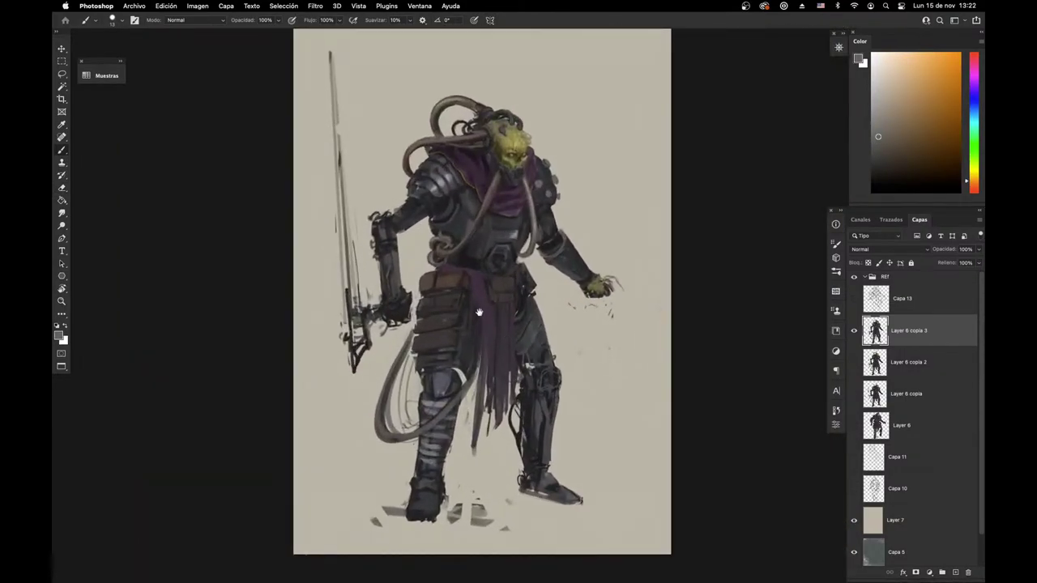
pyautogui.scroll(6, 480, 316)
pyautogui.moveTo(518, 264); pyautogui.dragTo(530, 277)
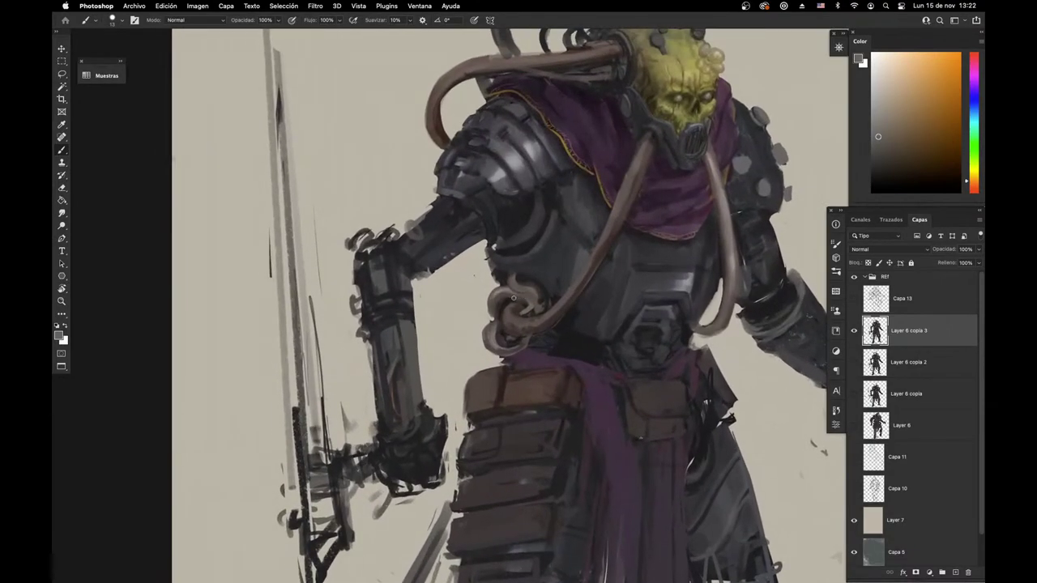
pyautogui.keyDown('alt'); pyautogui.click(500, 299); pyautogui.keyUp('alt')
pyautogui.keyDown('alt'); pyautogui.click(503, 304); pyautogui.keyUp('alt')
pyautogui.keyDown('alt'); pyautogui.click(498, 317); pyautogui.keyUp('alt')
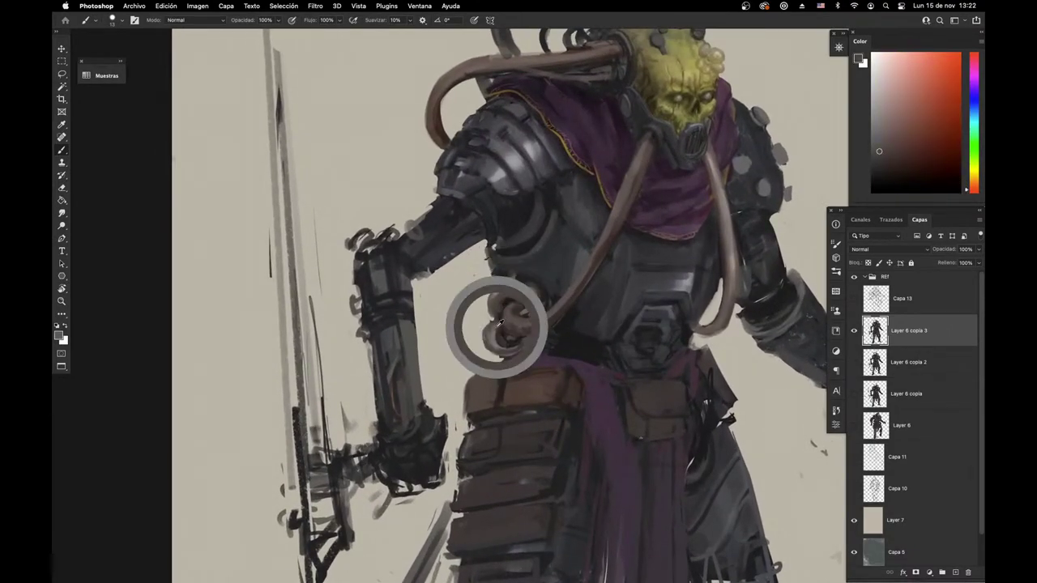
pyautogui.moveTo(496, 310)
pyautogui.mouseDown()
pyautogui.moveTo(459, 313)
pyautogui.moveTo(478, 352)
pyautogui.moveTo(465, 326)
pyautogui.mouseUp()
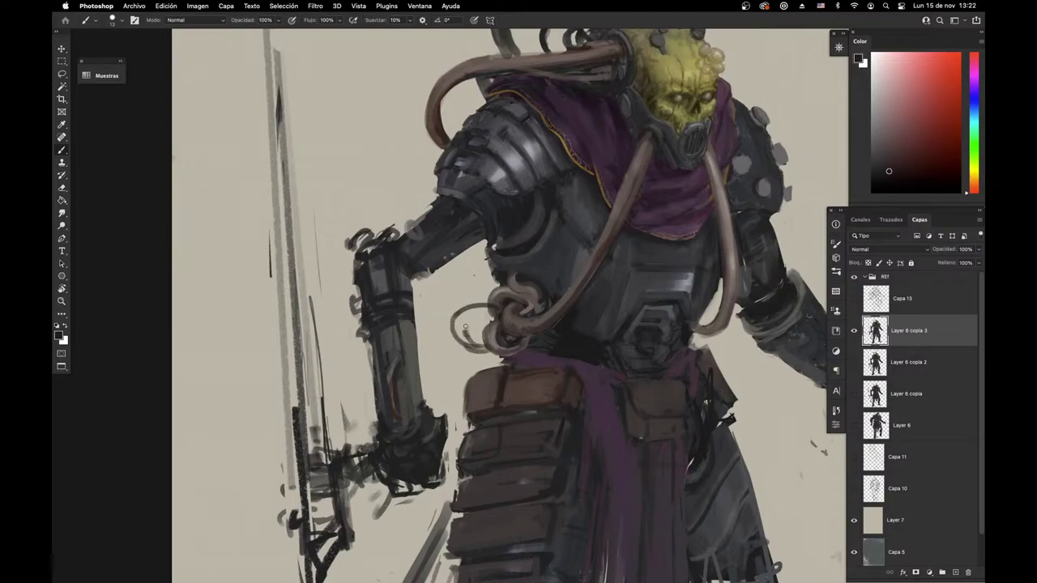
# Step: Darken the outline and inner edge of the extra hose loop with sampled dark and brown tones
pyautogui.keyDown('alt'); pyautogui.click(509, 297); pyautogui.keyUp('alt')
pyautogui.keyDown('alt'); pyautogui.click(499, 312); pyautogui.keyUp('alt')
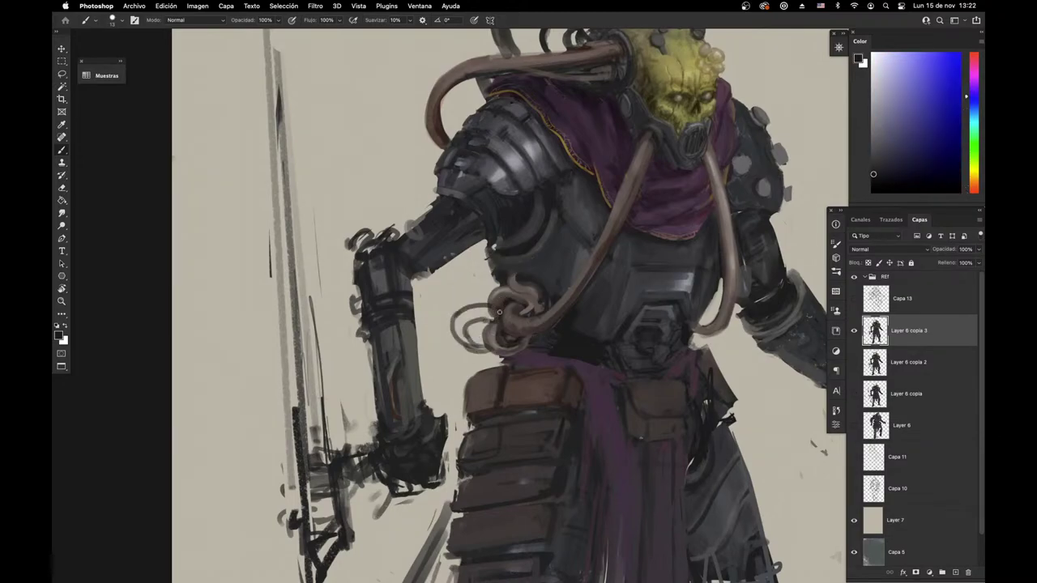
pyautogui.moveTo(496, 306)
pyautogui.mouseDown()
pyautogui.moveTo(461, 312)
pyautogui.moveTo(475, 329)
pyautogui.moveTo(452, 311)
pyautogui.moveTo(452, 335)
pyautogui.moveTo(478, 354)
pyautogui.mouseUp()
pyautogui.keyDown('alt'); pyautogui.click(467, 327); pyautogui.keyUp('alt')
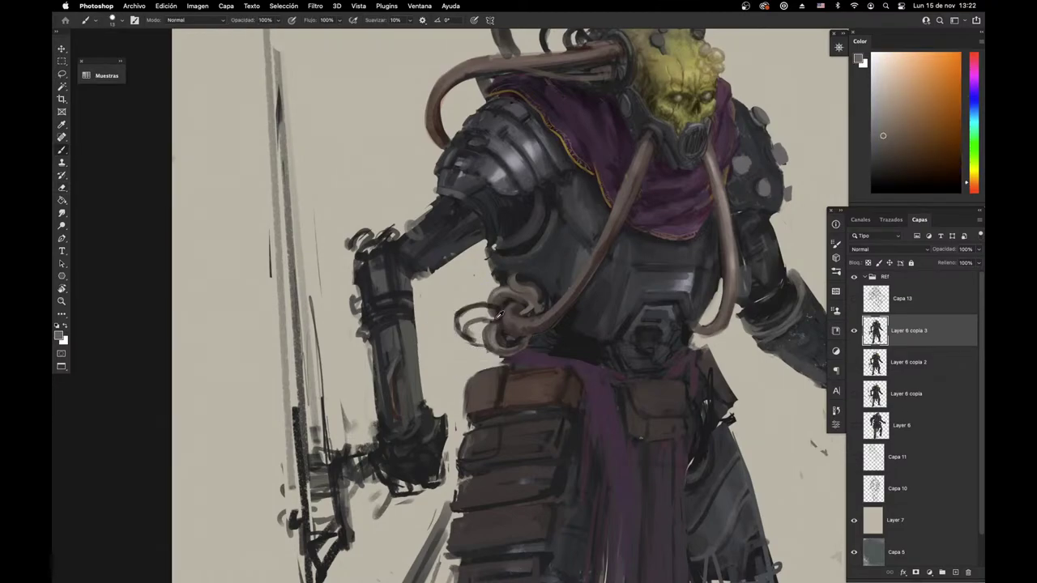
pyautogui.keyDown('alt'); pyautogui.click(468, 323); pyautogui.keyUp('alt')
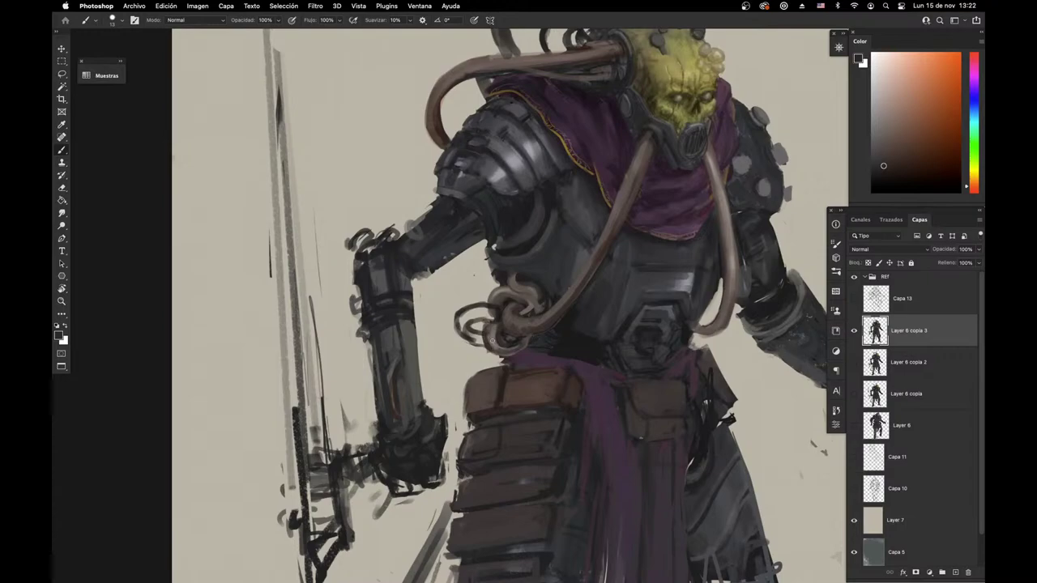
pyautogui.keyDown('alt'); pyautogui.click(512, 322); pyautogui.keyUp('alt')
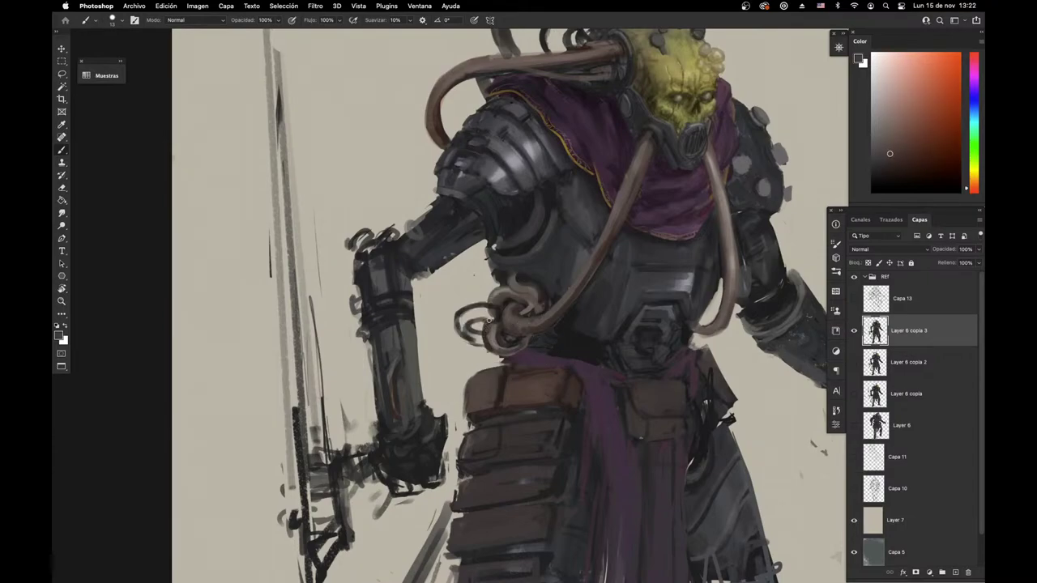
# Step: Reshape and shade the outer side of the coiled hose at the waist with sampled brown-grey tones
pyautogui.keyDown('alt'); pyautogui.click(495, 293); pyautogui.keyUp('alt')
pyautogui.moveTo(496, 294)
pyautogui.mouseDown()
pyautogui.moveTo(490, 326)
pyautogui.moveTo(500, 342)
pyautogui.mouseUp()
pyautogui.keyDown('alt'); pyautogui.click(501, 301); pyautogui.keyUp('alt')
pyautogui.keyDown('alt'); pyautogui.click(492, 332); pyautogui.keyUp('alt')
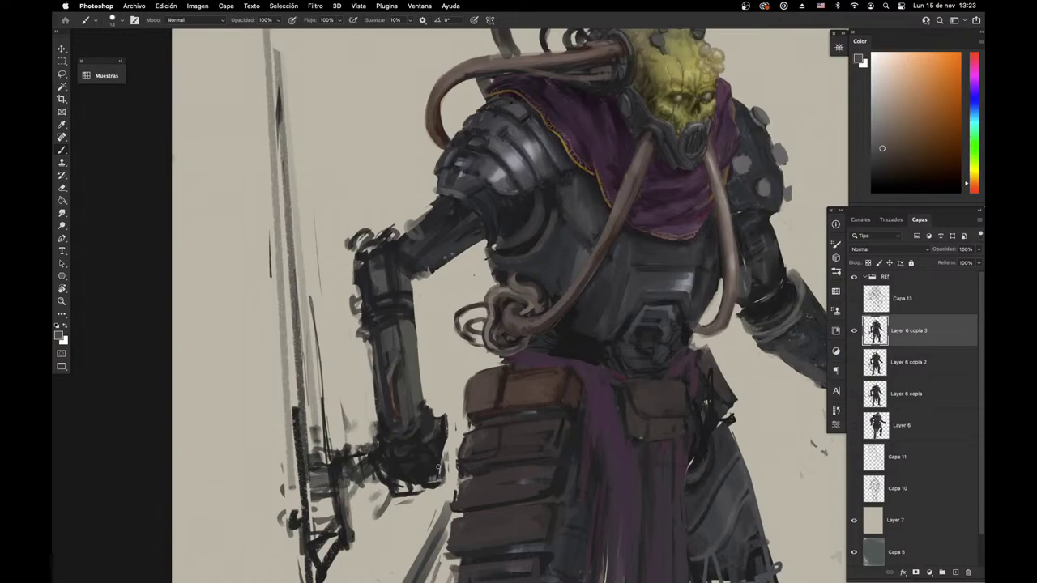
# Step: Erase the extra hose loop and trim the outer edge of the coiled hose at the waist
pyautogui.moveTo(584, 407)
pyautogui.mouseDown()
pyautogui.moveTo(537, 458)
pyautogui.moveTo(577, 408)
pyautogui.mouseUp()
pyautogui.press('e')
pyautogui.moveTo(484, 314)
pyautogui.mouseDown()
pyautogui.moveTo(483, 347)
pyautogui.moveTo(492, 338)
pyautogui.mouseUp()
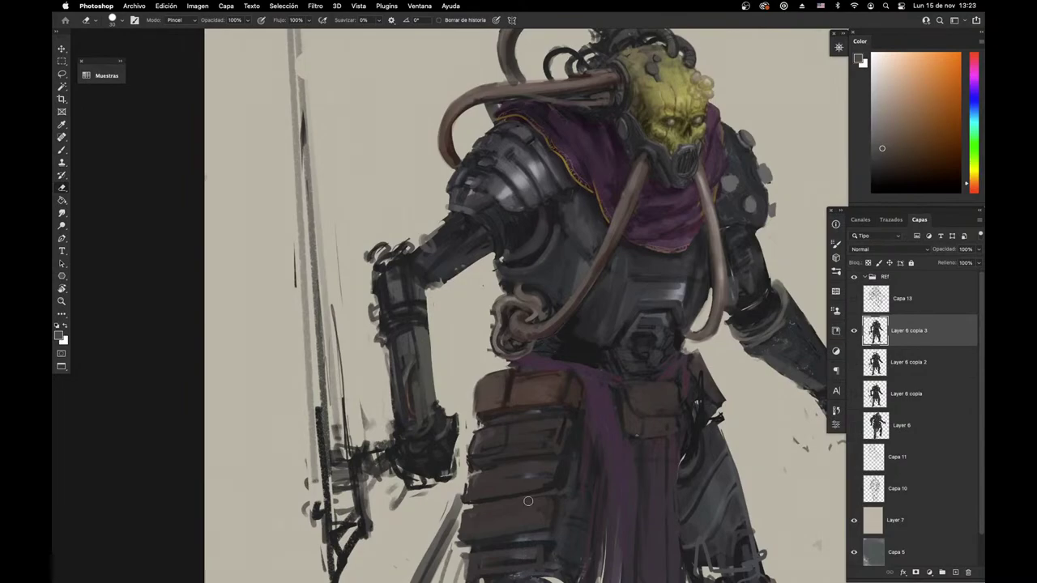
pyautogui.moveTo(502, 413); pyautogui.dragTo(519, 432)
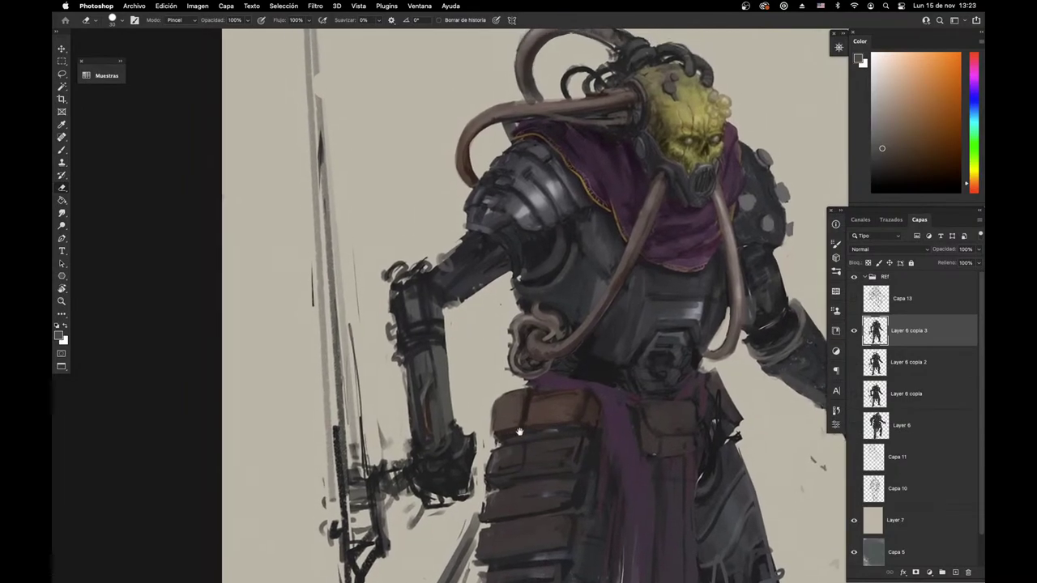
# Step: Detail the waist coil with sampled hose tones and paint small dark curls along its outer edge
pyautogui.press('b')
pyautogui.keyDown('alt'); pyautogui.click(516, 350); pyautogui.keyUp('alt')
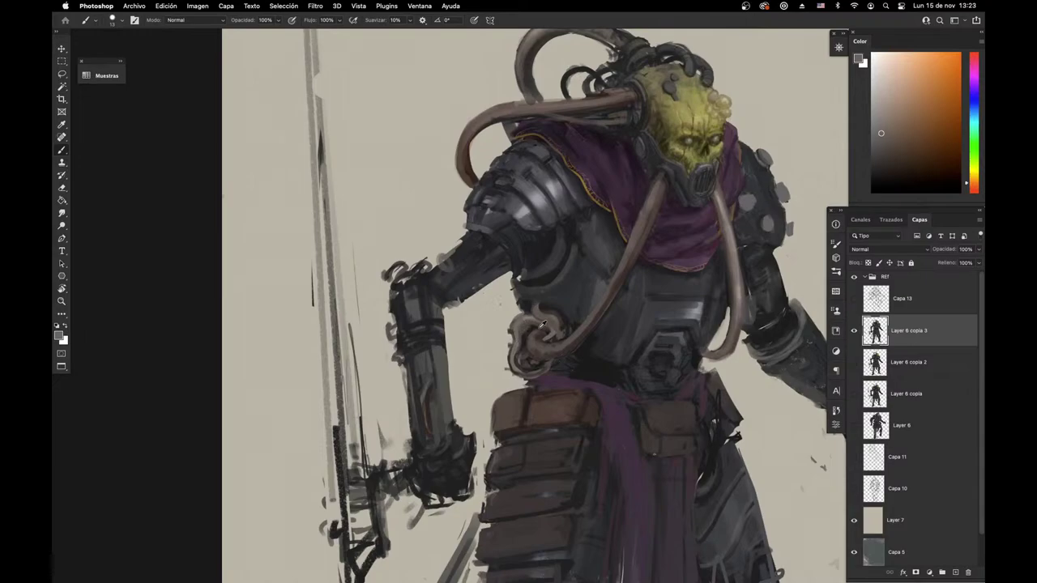
pyautogui.keyDown('alt'); pyautogui.click(540, 324); pyautogui.keyUp('alt')
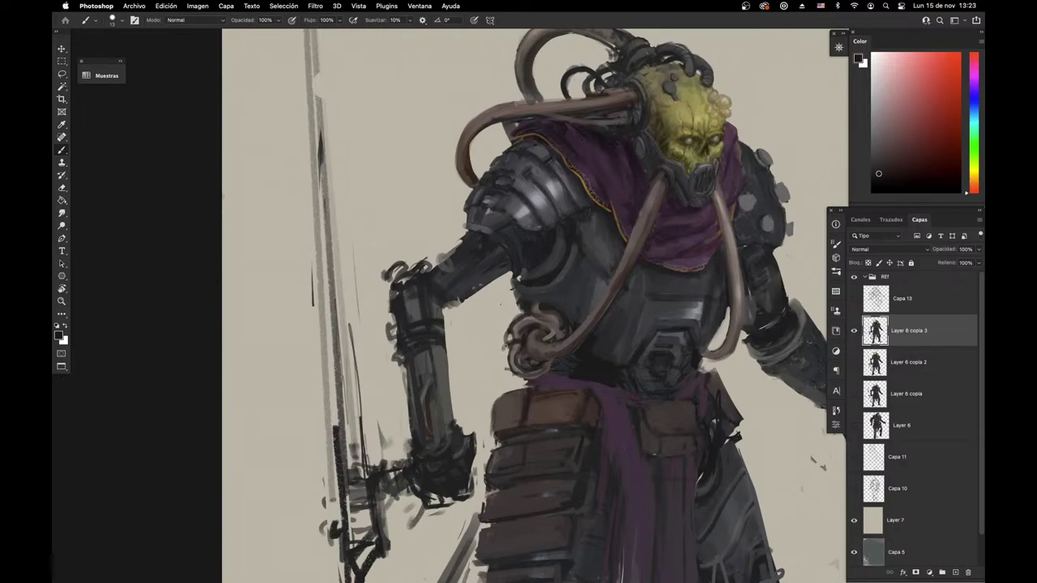
pyautogui.moveTo(502, 345); pyautogui.dragTo(505, 367)
pyautogui.keyDown('alt'); pyautogui.click(516, 331); pyautogui.keyUp('alt')
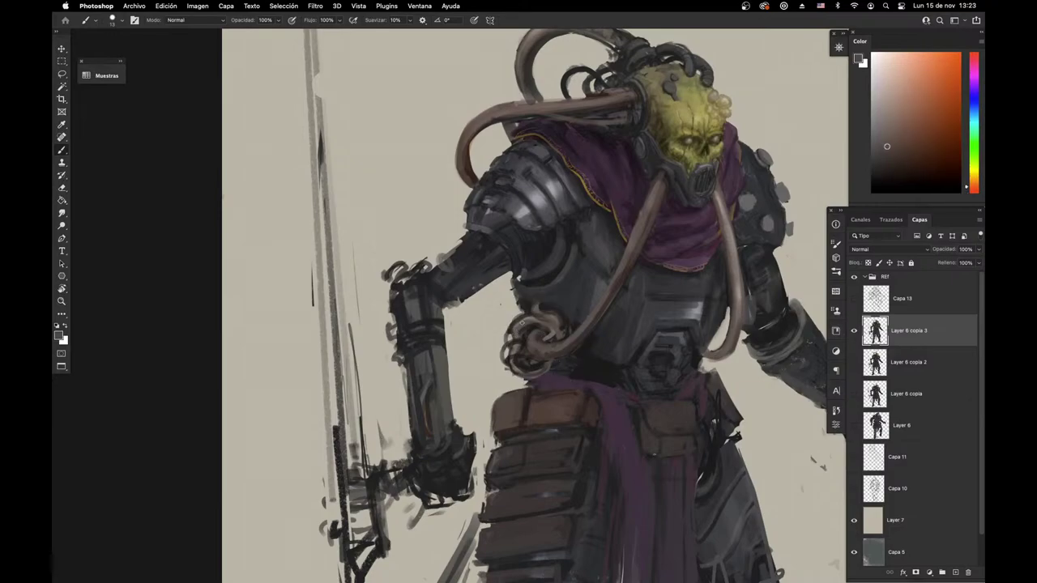
# Step: Refine the torso armour's side edge below the sword arm's armpit with sampled dark and light grey tones
pyautogui.keyDown('alt'); pyautogui.click(522, 290); pyautogui.keyUp('alt')
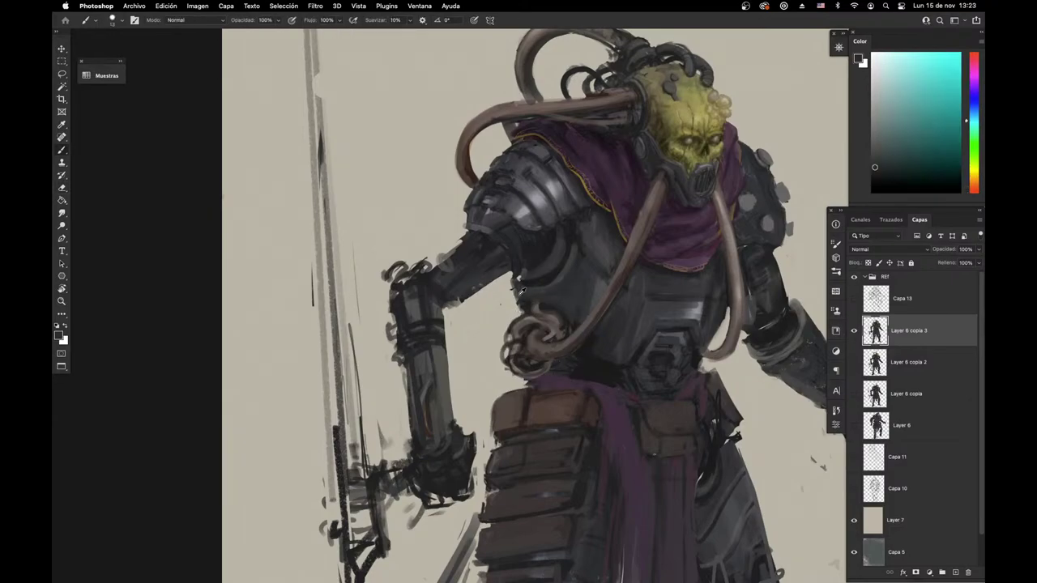
pyautogui.keyDown('alt'); pyautogui.click(523, 302); pyautogui.keyUp('alt')
pyautogui.keyDown('alt'); pyautogui.click(552, 192); pyautogui.keyUp('alt')
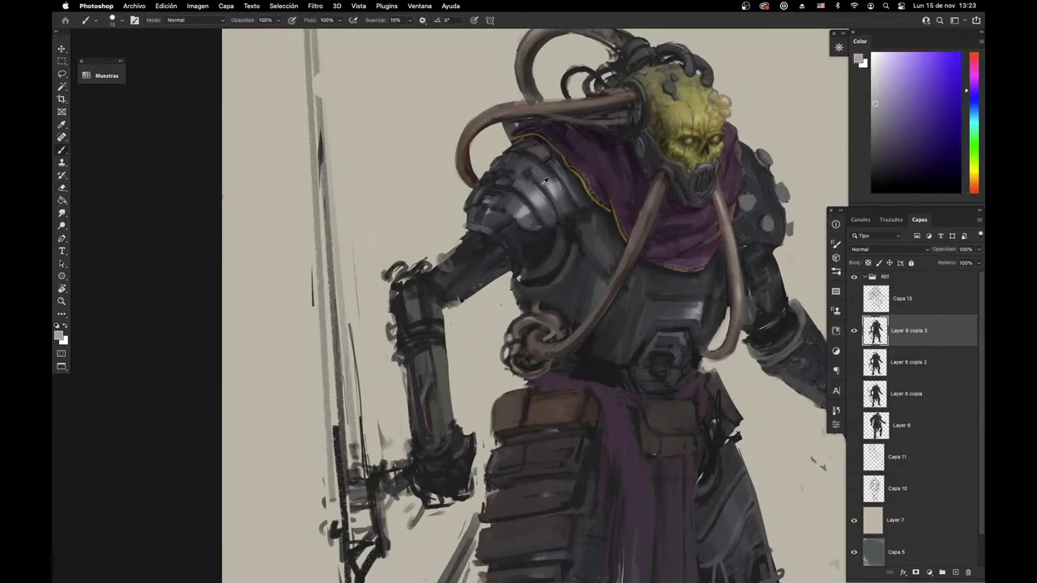
pyautogui.keyDown('alt'); pyautogui.click(512, 285); pyautogui.keyUp('alt')
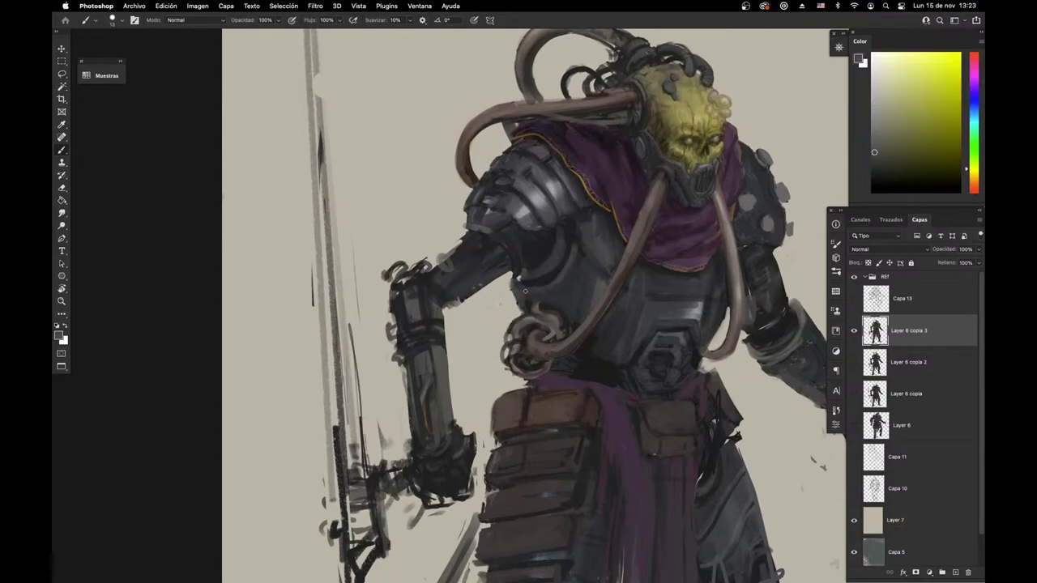
pyautogui.keyDown('alt'); pyautogui.click(513, 274); pyautogui.keyUp('alt')
pyautogui.keyDown('alt'); pyautogui.click(510, 265); pyautogui.keyUp('alt')
pyautogui.keyDown('alt'); pyautogui.click(491, 247); pyautogui.keyUp('alt')
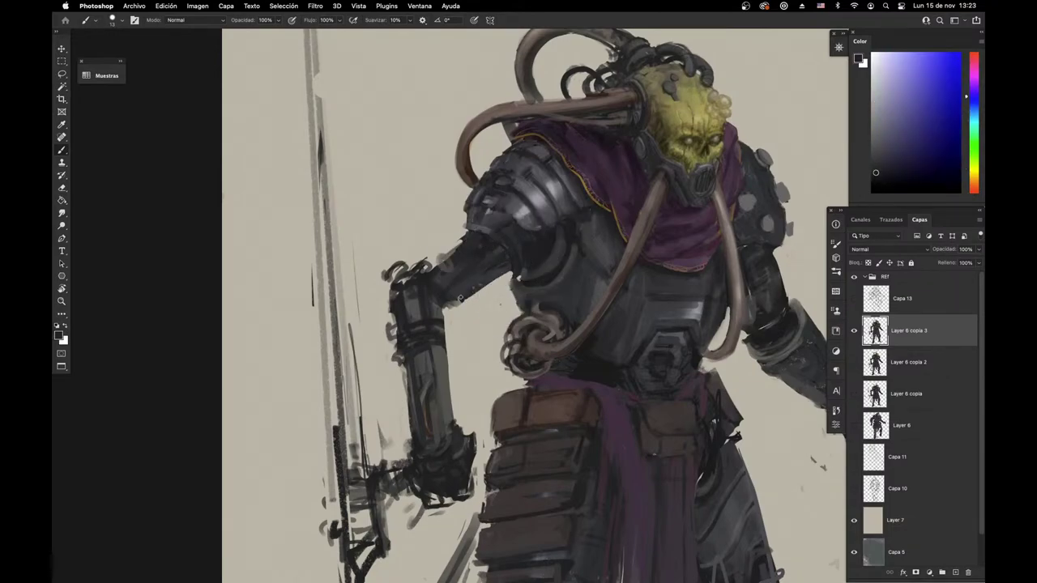
# Step: Erase stray paint under the sword arm's upper arm and paint a dark stroke along its upper edge
pyautogui.press('e')
pyautogui.moveTo(450, 306)
pyautogui.mouseDown()
pyautogui.moveTo(507, 276)
pyautogui.moveTo(448, 303)
pyautogui.mouseUp()
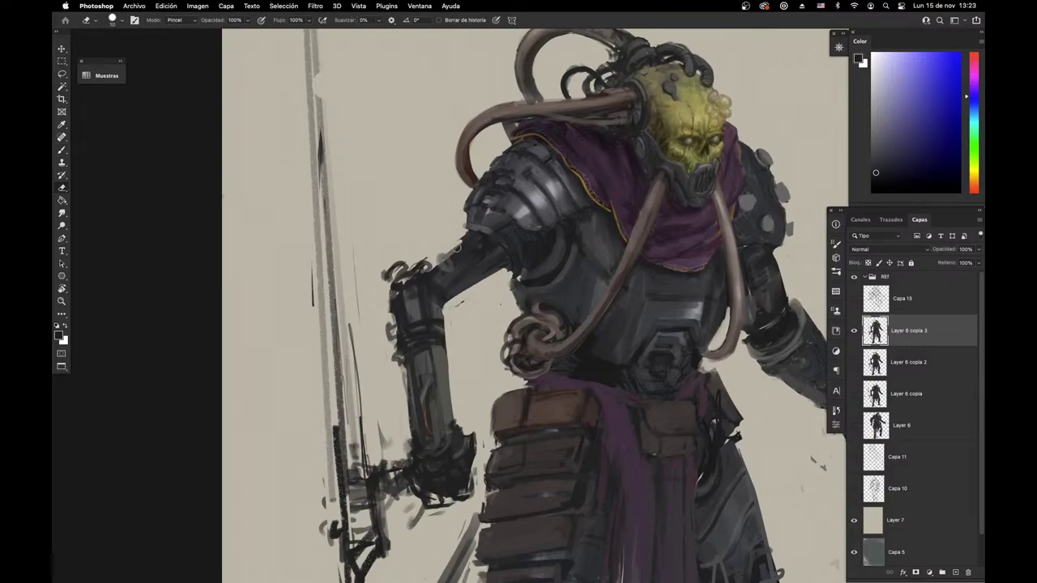
pyautogui.press('b')
pyautogui.moveTo(460, 239); pyautogui.dragTo(433, 279)
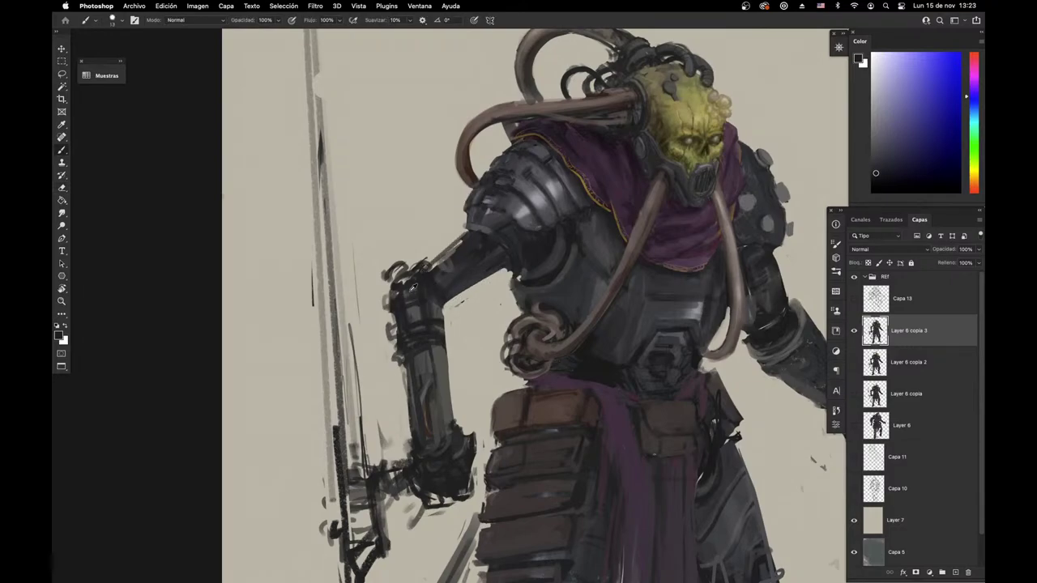
# Step: Repaint the elbow guard of the sword arm with sampled grey tones and darken its outer edge
pyautogui.keyDown('alt'); pyautogui.click(411, 285); pyautogui.keyUp('alt')
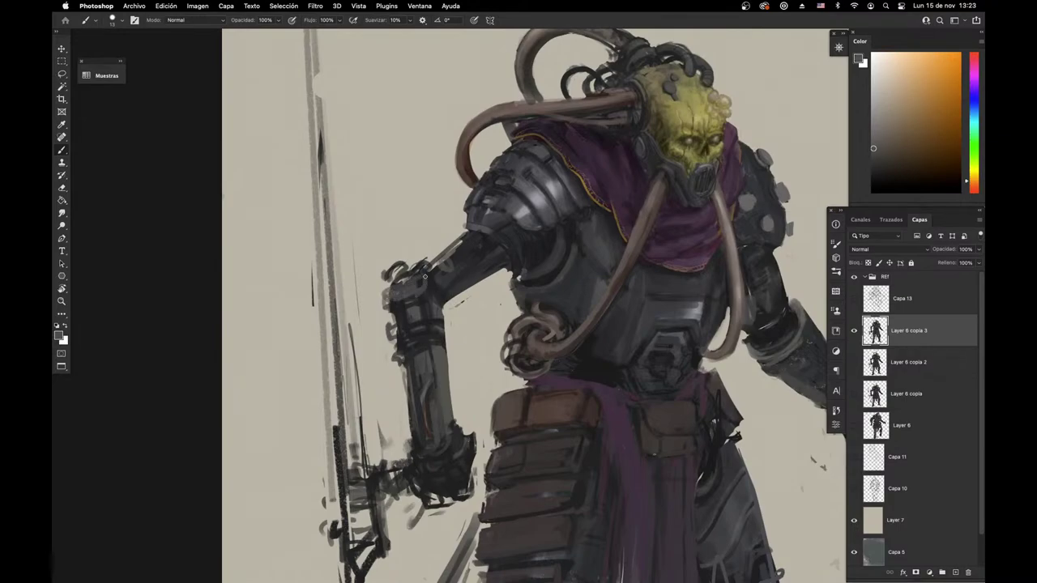
pyautogui.keyDown('alt'); pyautogui.click(445, 290); pyautogui.keyUp('alt')
pyautogui.moveTo(386, 304); pyautogui.dragTo(387, 289)
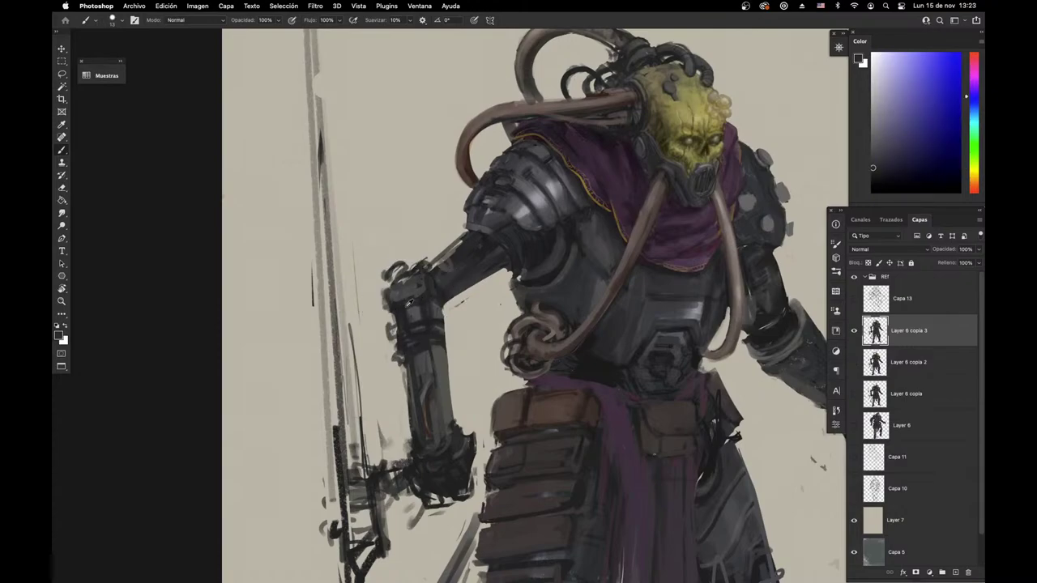
pyautogui.keyDown('alt'); pyautogui.click(412, 296); pyautogui.keyUp('alt')
# Step: Repaint the breastplate's curved edge around the sword arm's armpit with sampled dark armour tones
pyautogui.scroll(5, 410, 295)
pyautogui.hscroll(5, 411, 296)
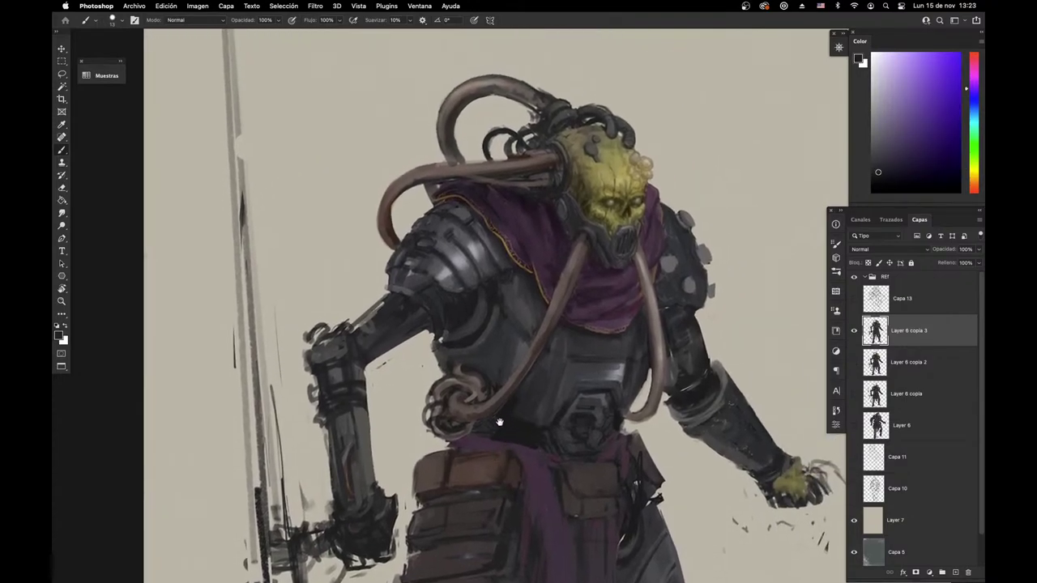
pyautogui.keyDown('alt'); pyautogui.click(475, 321); pyautogui.keyUp('alt')
pyautogui.moveTo(481, 318); pyautogui.dragTo(494, 291)
pyautogui.keyDown('alt'); pyautogui.click(506, 328); pyautogui.keyUp('alt')
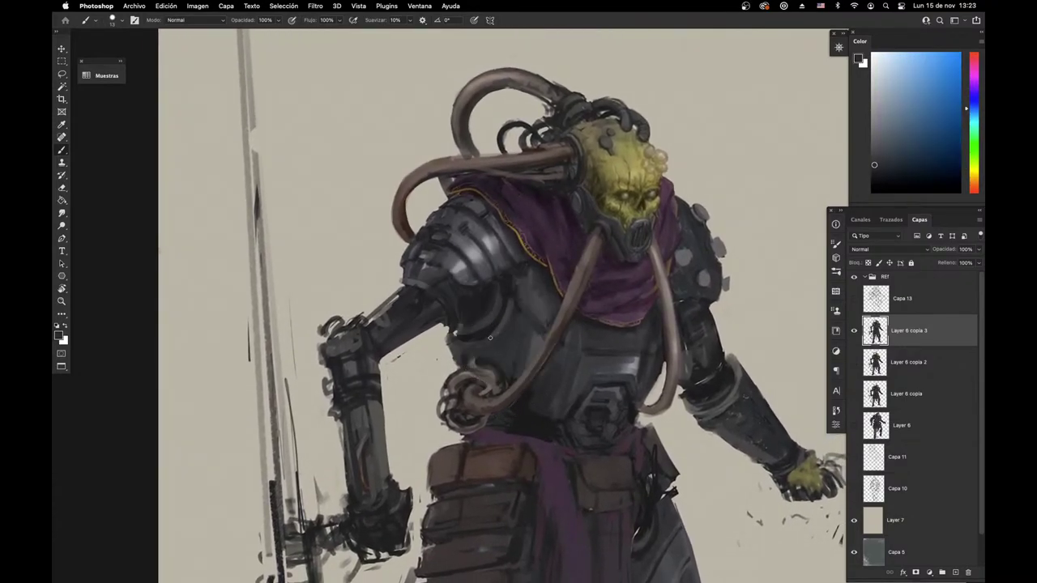
pyautogui.moveTo(487, 339); pyautogui.dragTo(510, 286)
pyautogui.keyDown('alt'); pyautogui.click(457, 352); pyautogui.keyUp('alt')
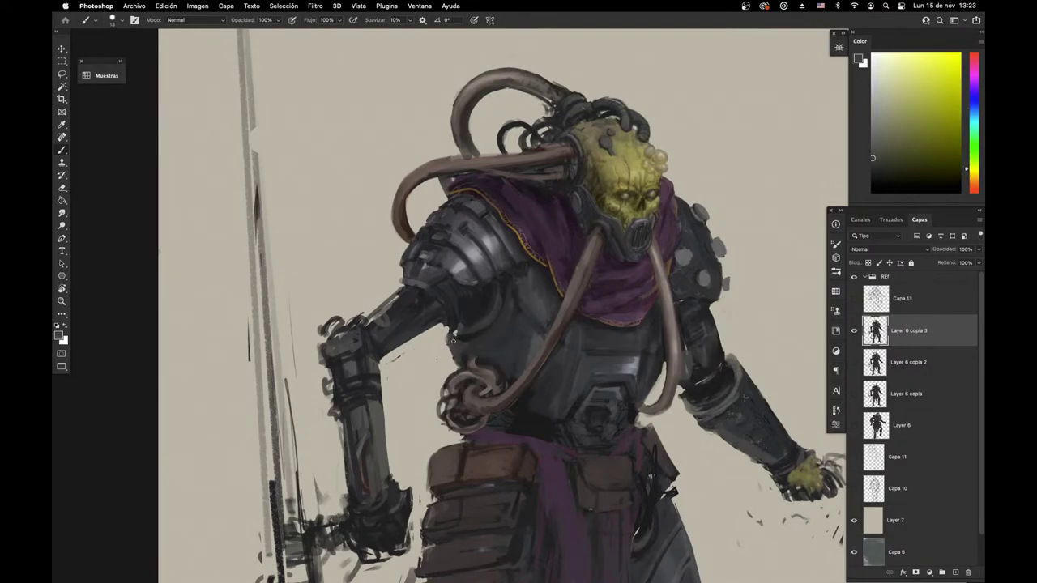
# Step: Paint a ringed round fitting in the armpit recess below the shoulder guard with sampled grey and dark tones
pyautogui.press('e')
pyautogui.press('b')
pyautogui.keyDown('alt'); pyautogui.click(544, 335); pyautogui.keyUp('alt')
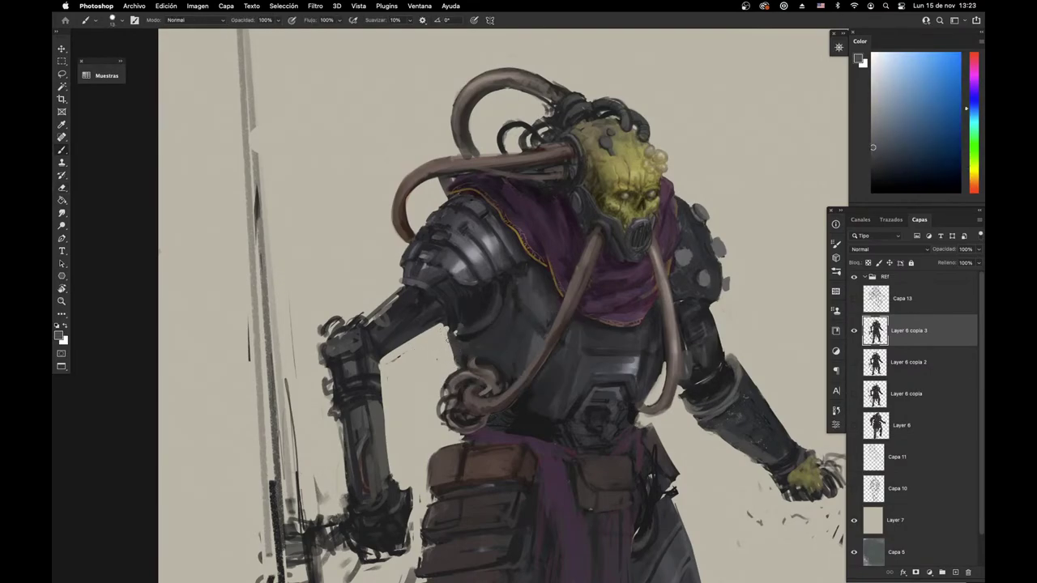
pyautogui.keyDown('alt'); pyautogui.click(468, 299); pyautogui.keyUp('alt')
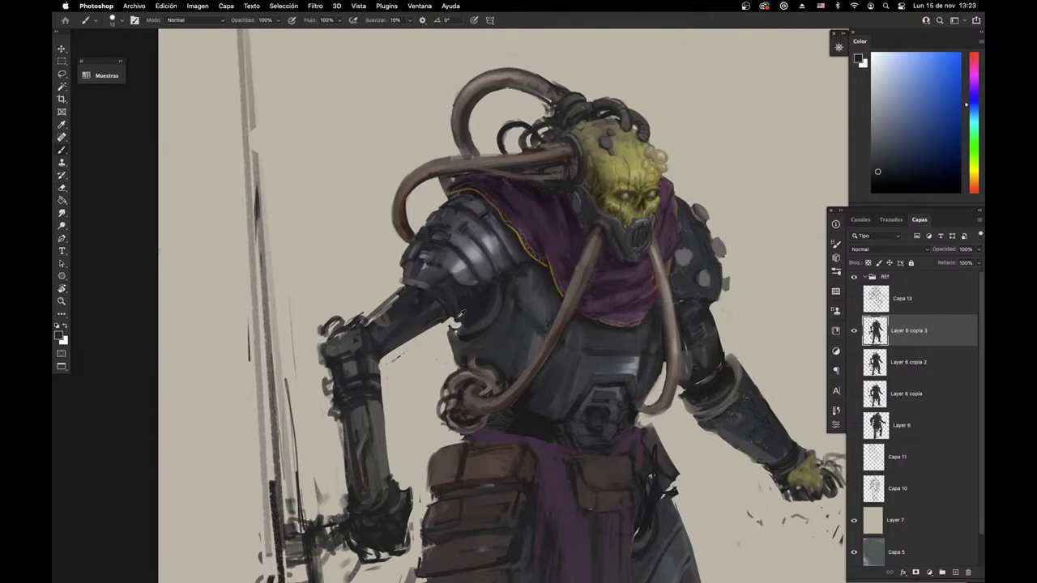
pyautogui.keyDown('alt'); pyautogui.click(486, 279); pyautogui.keyUp('alt')
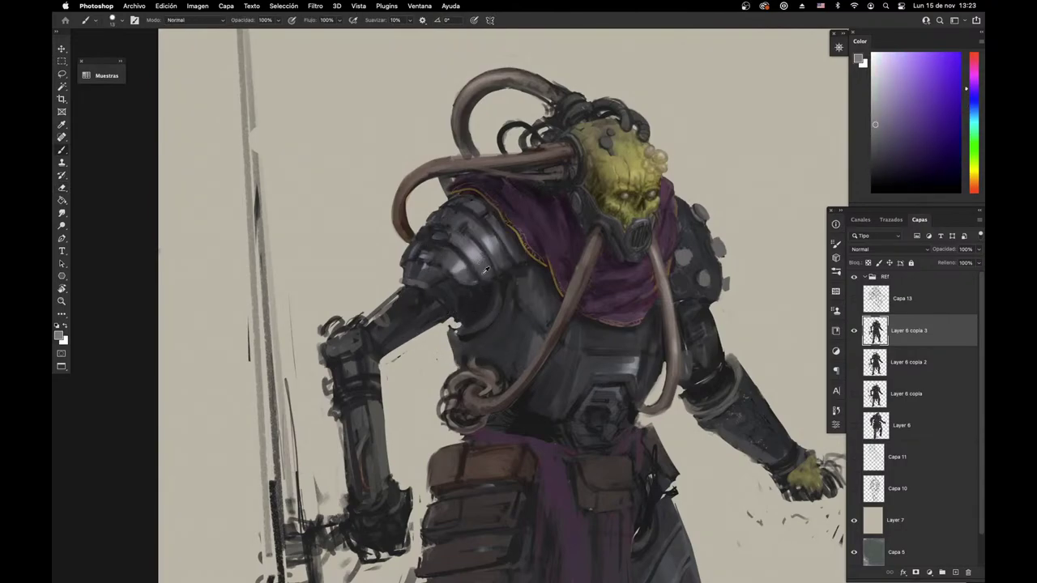
pyautogui.keyDown('alt'); pyautogui.click(449, 294); pyautogui.keyUp('alt')
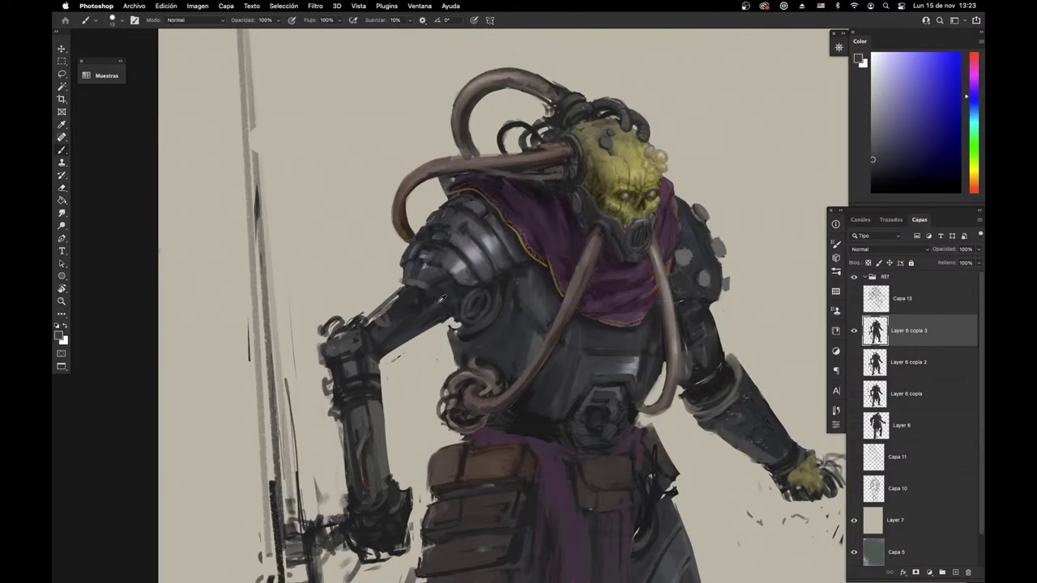
# Step: Deepen the shadows around the armpit fitting and add a light grey edge down the side of the torso armour
pyautogui.moveTo(607, 364)
pyautogui.mouseDown()
pyautogui.moveTo(586, 364)
pyautogui.moveTo(565, 340)
pyautogui.moveTo(539, 368)
pyautogui.moveTo(535, 397)
pyautogui.mouseUp()
pyautogui.keyDown('alt'); pyautogui.click(467, 231); pyautogui.keyUp('alt')
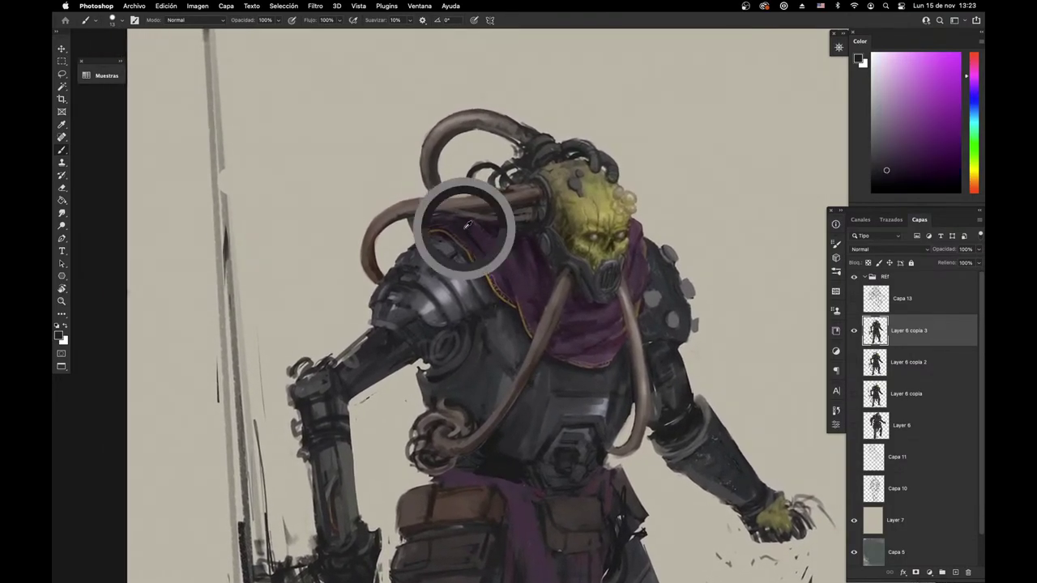
pyautogui.keyDown('alt'); pyautogui.click(513, 240); pyautogui.keyUp('alt')
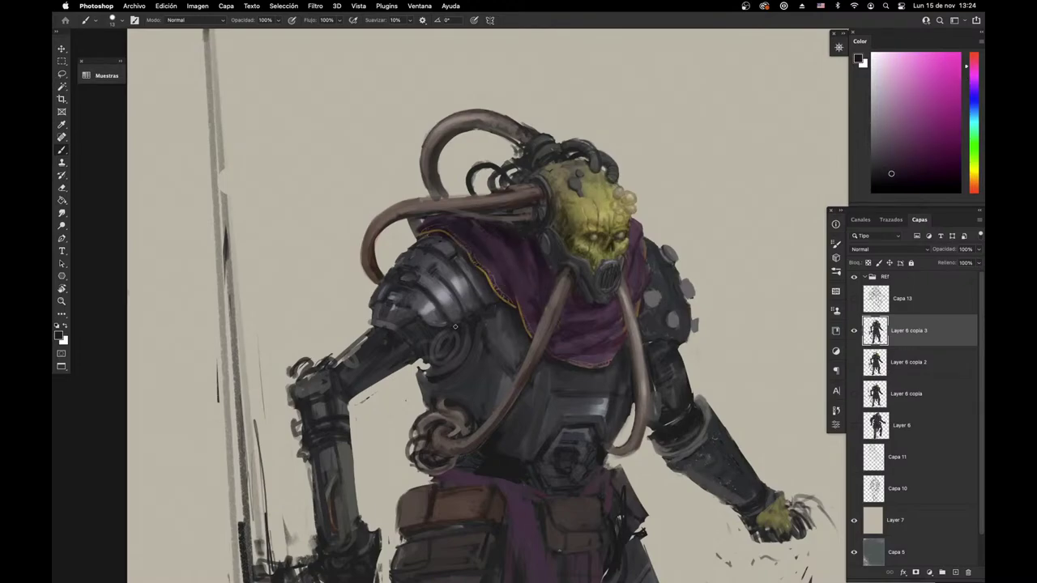
pyautogui.keyDown('alt'); pyautogui.click(426, 374); pyautogui.keyUp('alt')
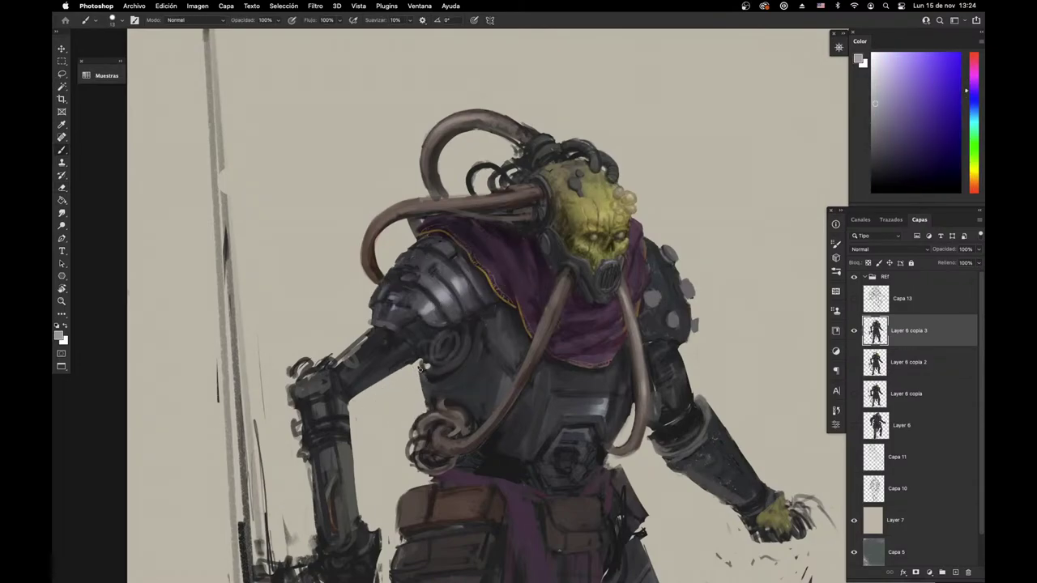
pyautogui.keyDown('alt'); pyautogui.click(431, 393); pyautogui.keyUp('alt')
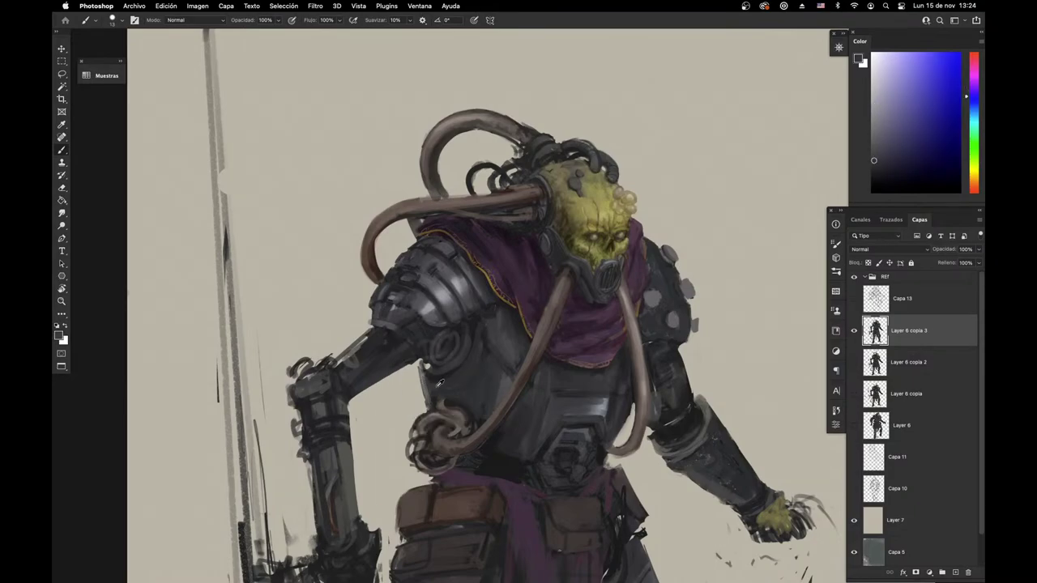
pyautogui.keyDown('alt'); pyautogui.click(438, 386); pyautogui.keyUp('alt')
pyautogui.scroll(-2, 465, 370)
pyautogui.hscroll(1, 465, 370)
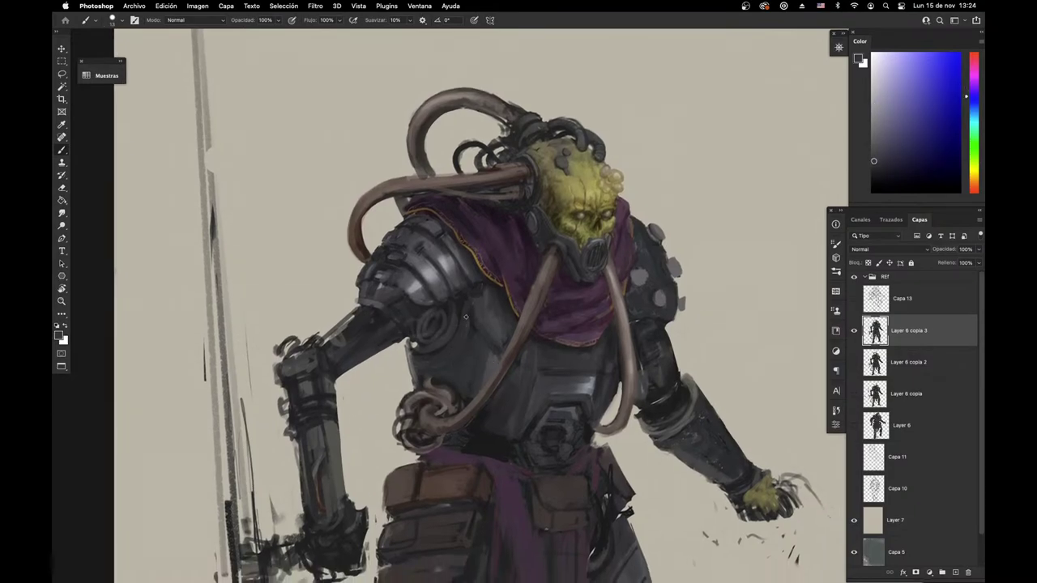
pyautogui.keyDown('alt'); pyautogui.click(470, 325); pyautogui.keyUp('alt')
# Step: Flip the canvas horizontally and define the loops of the waist coil with a sampled dark brown
pyautogui.scroll(-3, 473, 331)
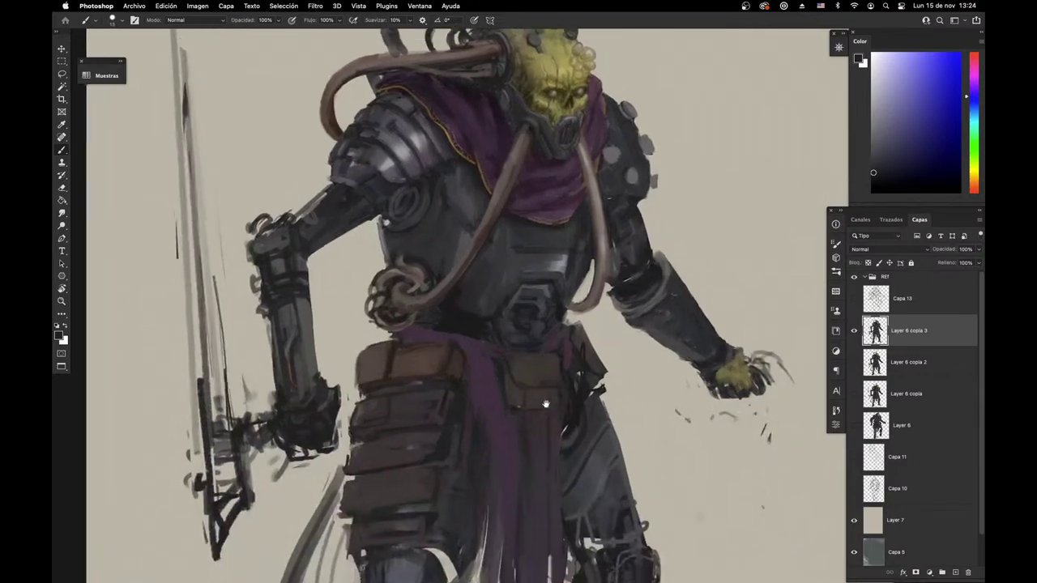
pyautogui.press('super+0')
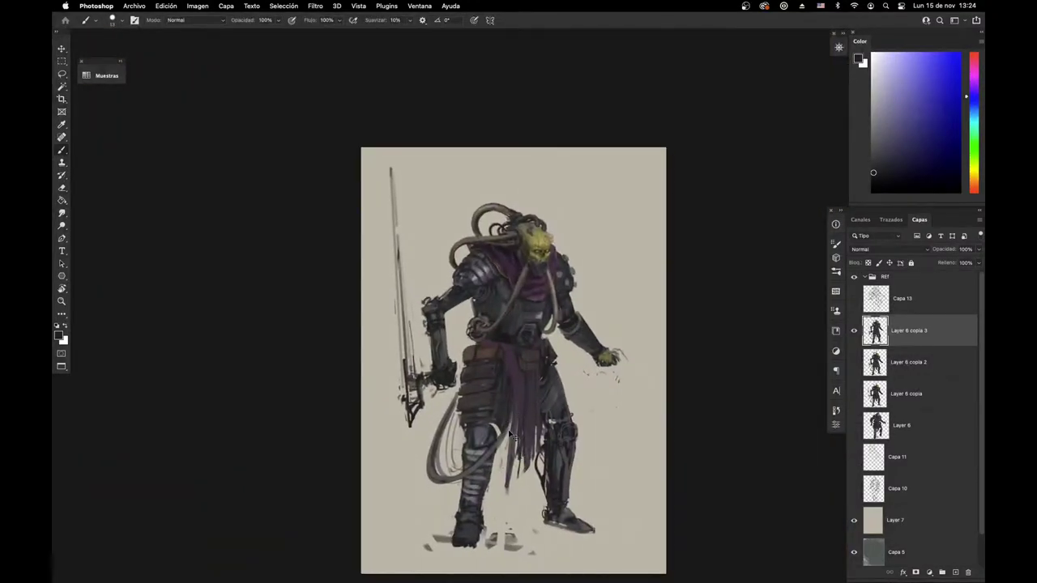
pyautogui.press('super+shift+h')
pyautogui.press('super+space')
pyautogui.moveTo(568, 345); pyautogui.dragTo(628, 375)
pyautogui.keyDown('alt'); pyautogui.click(580, 331); pyautogui.keyUp('alt')
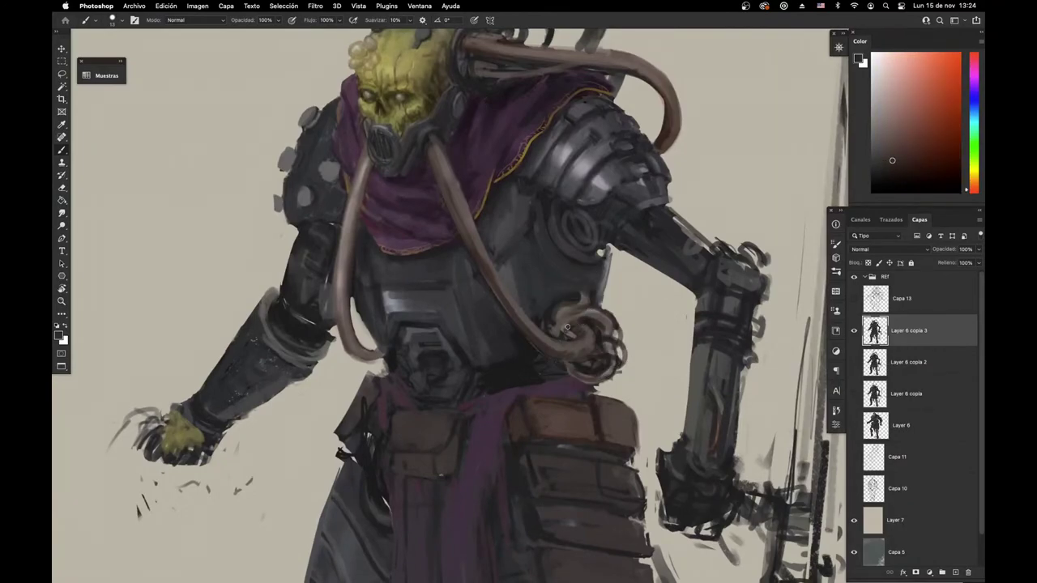
pyautogui.moveTo(600, 307)
pyautogui.mouseDown()
pyautogui.moveTo(629, 318)
pyautogui.moveTo(564, 326)
pyautogui.moveTo(624, 322)
pyautogui.mouseUp()
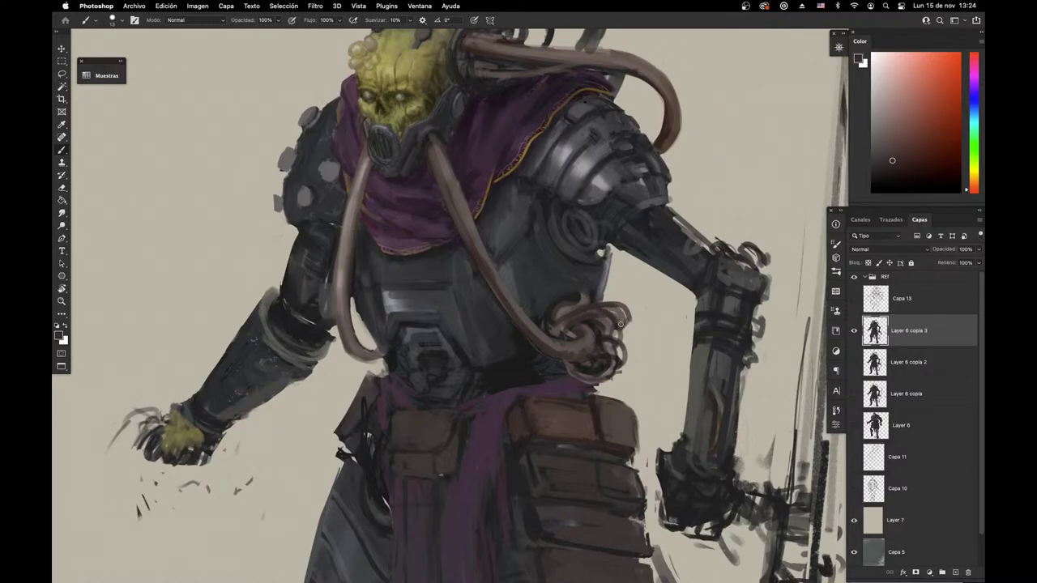
# Step: Shade the breastplate beside the waist coil and clean up its lower edge with sampled dark blue-grey tones
pyautogui.keyDown('alt'); pyautogui.click(551, 293); pyautogui.keyUp('alt')
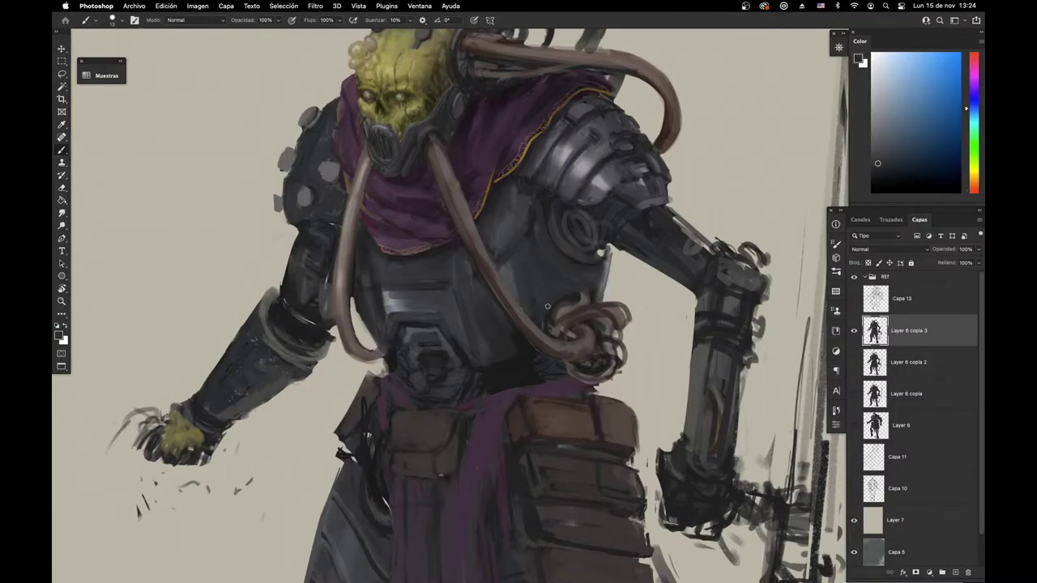
pyautogui.keyDown('alt'); pyautogui.click(595, 278); pyautogui.keyUp('alt')
pyautogui.keyDown('alt'); pyautogui.click(506, 332); pyautogui.keyUp('alt')
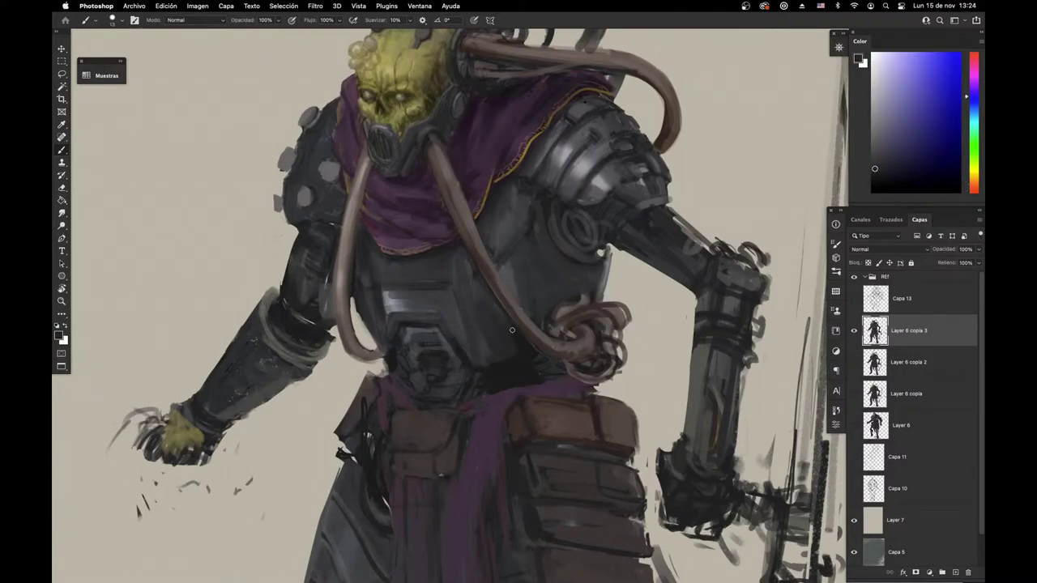
pyautogui.keyDown('alt'); pyautogui.click(482, 357); pyautogui.keyUp('alt')
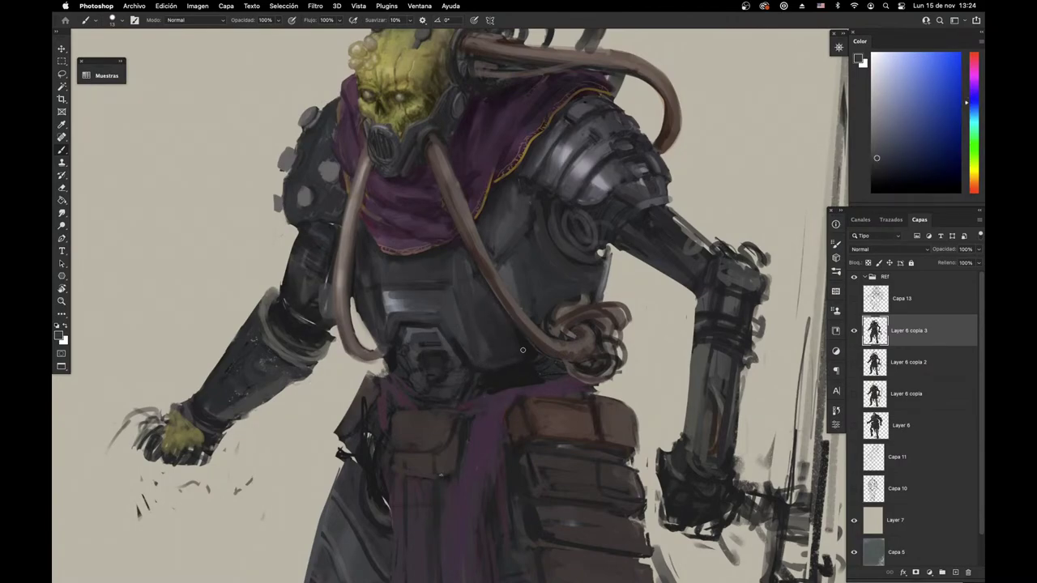
pyautogui.keyDown('alt'); pyautogui.click(513, 371); pyautogui.keyUp('alt')
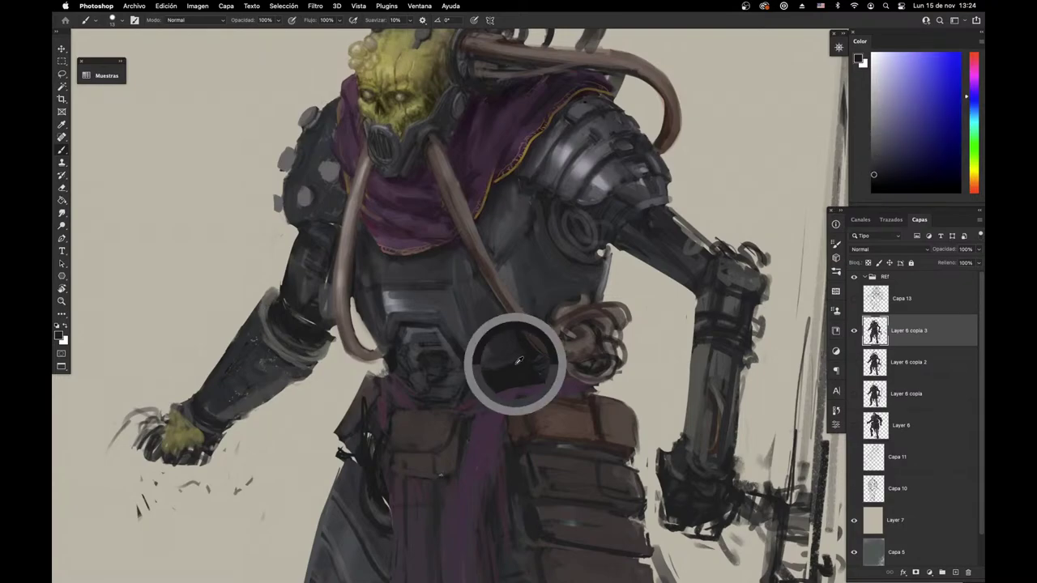
# Step: Refine the hexagonal belly plate and the abdominal armour above it with sampled dark and light grey tones
pyautogui.keyDown('alt'); pyautogui.click(463, 373); pyautogui.keyUp('alt')
pyautogui.keyDown('alt'); pyautogui.click(456, 365); pyautogui.keyUp('alt')
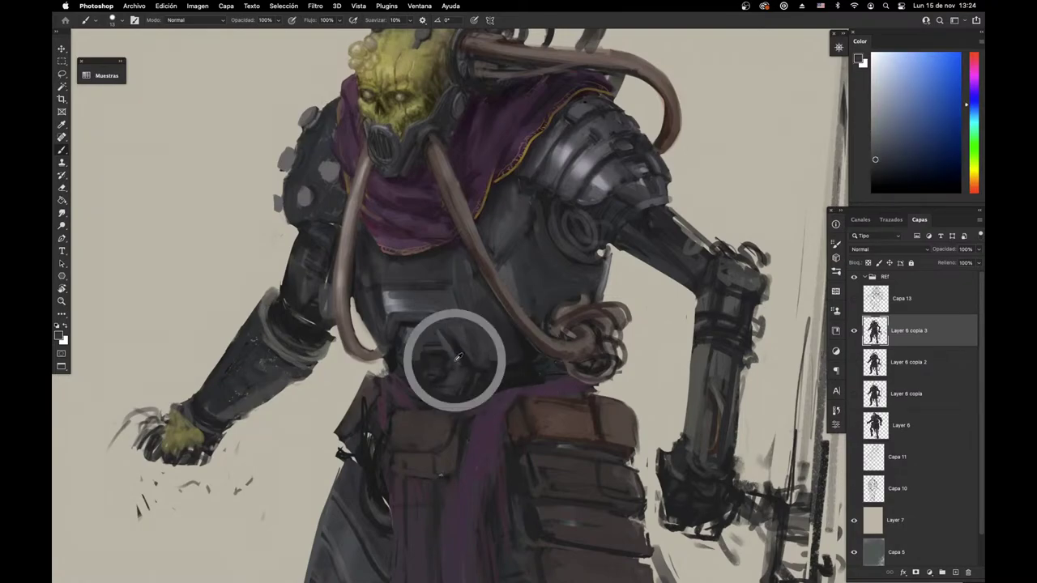
pyautogui.keyDown('alt'); pyautogui.click(459, 351); pyautogui.keyUp('alt')
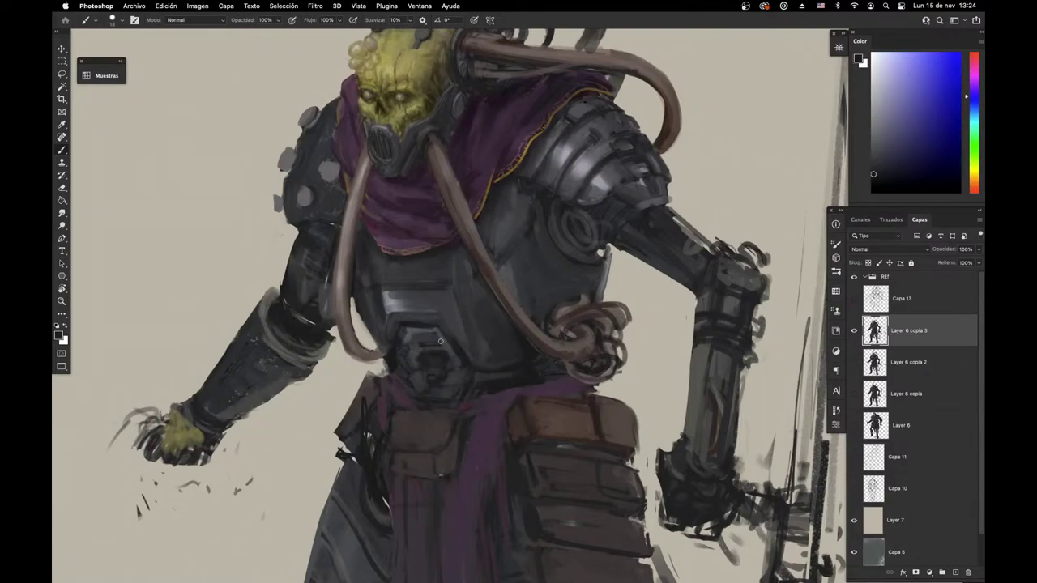
pyautogui.keyDown('alt'); pyautogui.click(410, 325); pyautogui.keyUp('alt')
pyautogui.keyDown('alt'); pyautogui.click(403, 316); pyautogui.keyUp('alt')
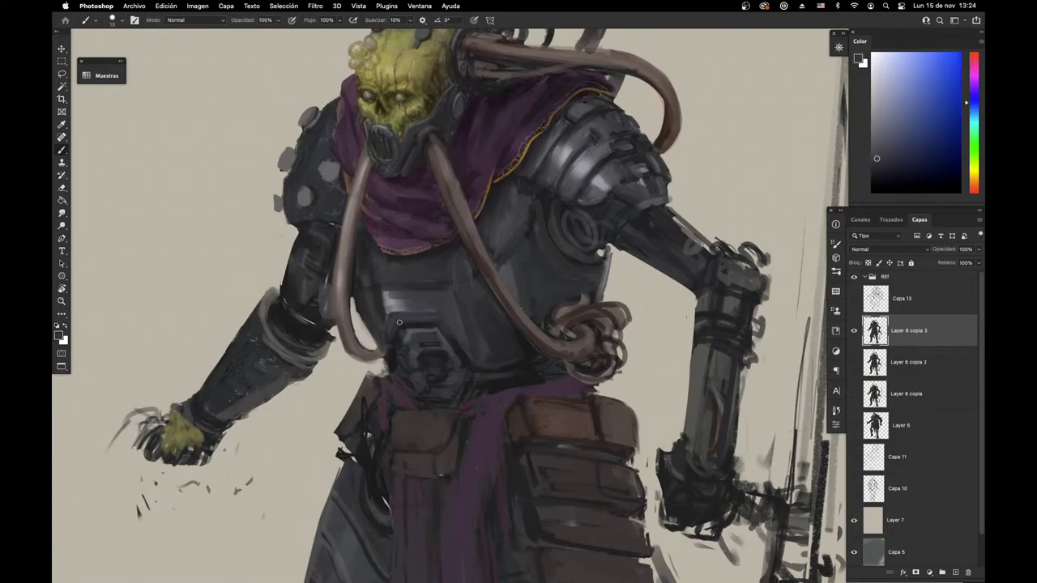
pyautogui.keyDown('alt'); pyautogui.click(398, 326); pyautogui.keyUp('alt')
pyautogui.keyDown('alt'); pyautogui.click(392, 309); pyautogui.keyUp('alt')
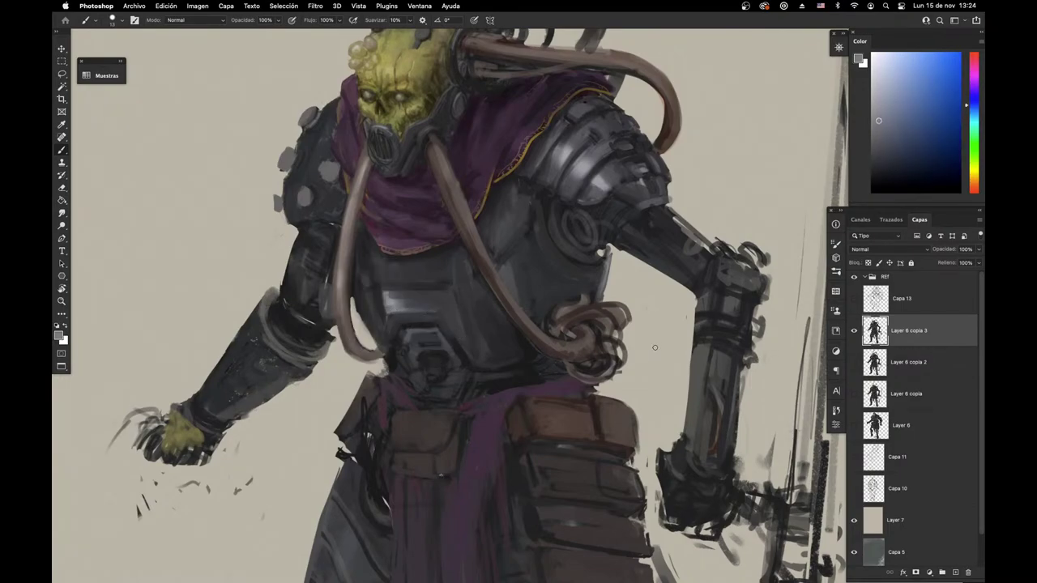
pyautogui.keyDown('alt'); pyautogui.click(569, 384); pyautogui.keyUp('alt')
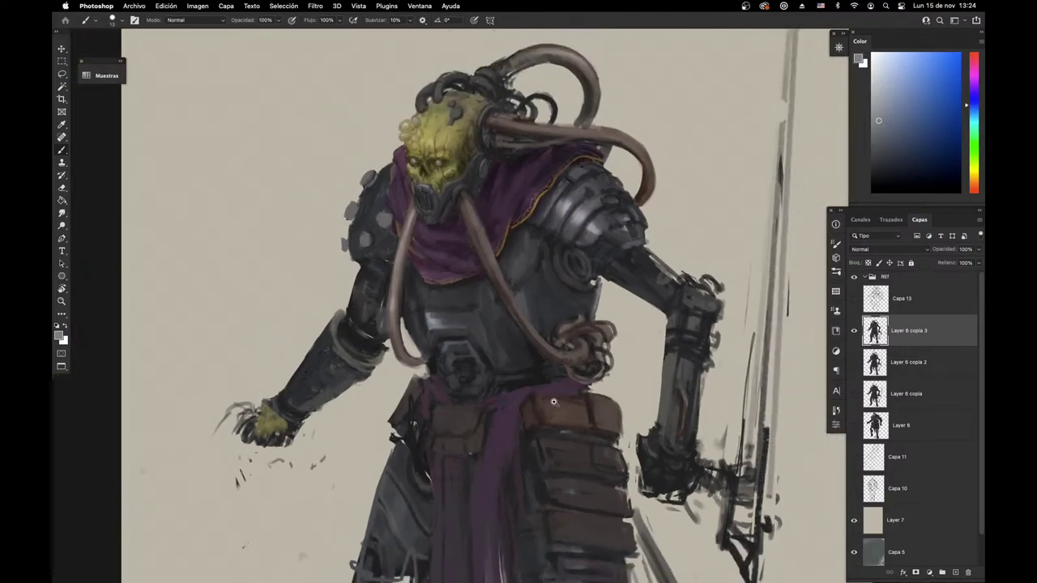
pyautogui.moveTo(552, 401); pyautogui.dragTo(437, 378)
pyautogui.keyDown('alt'); pyautogui.click(548, 282); pyautogui.keyUp('alt')
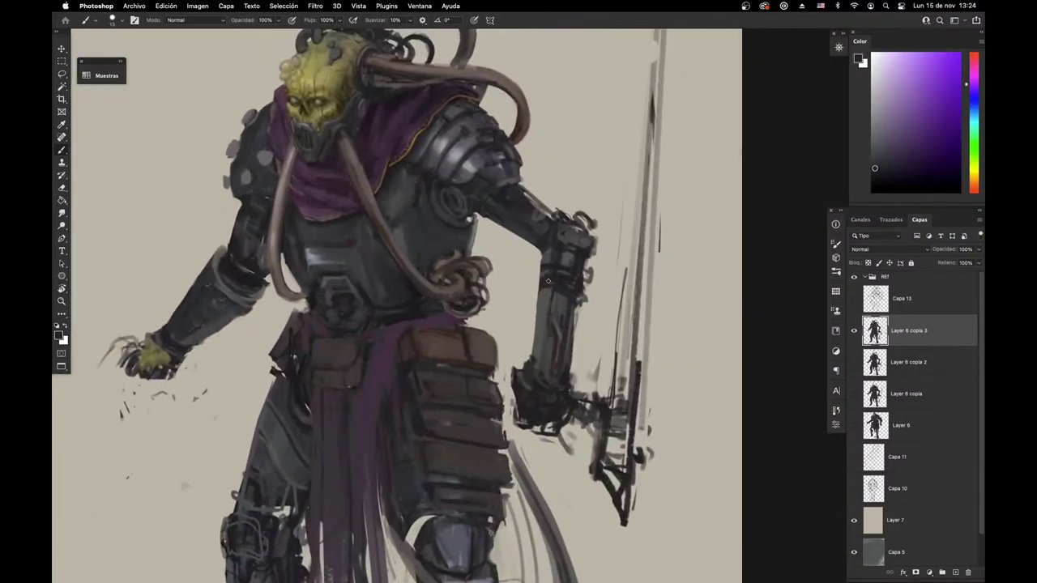
pyautogui.scroll(-3, 548, 310)
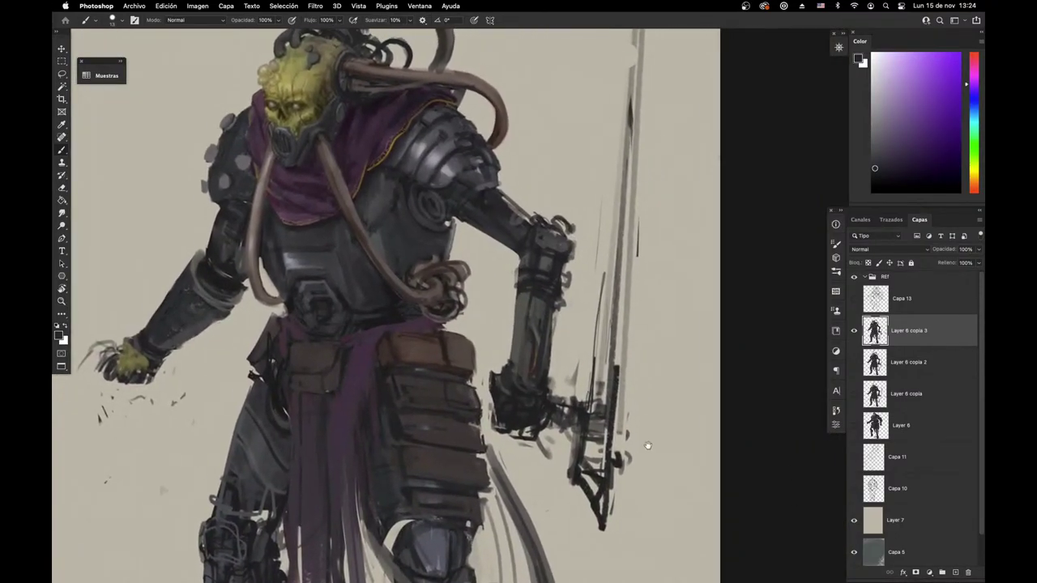
# Step: Switch to Chrome, search Google Images for "mechanical arm" and enlarge the blue X-ray robotic arm picture
pyautogui.press('super+Tab')
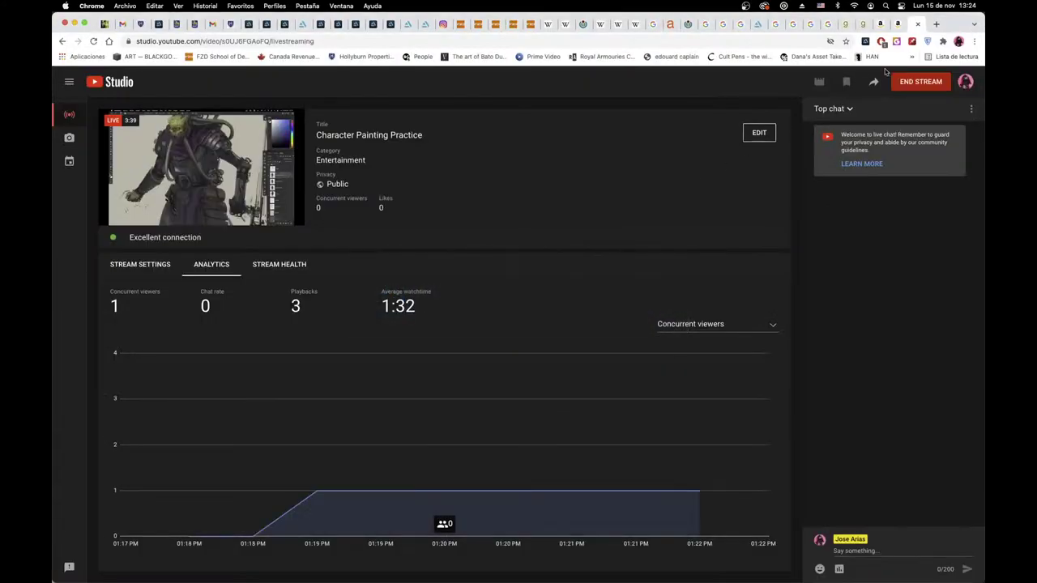
pyautogui.press('super+t')
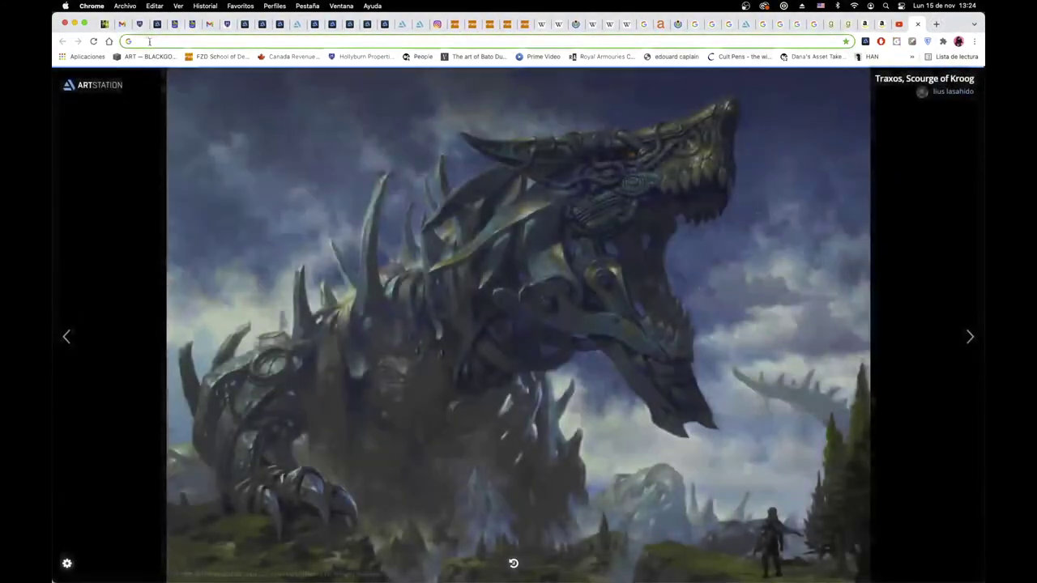
pyautogui.write('mechanic')
pyautogui.write('al arm')
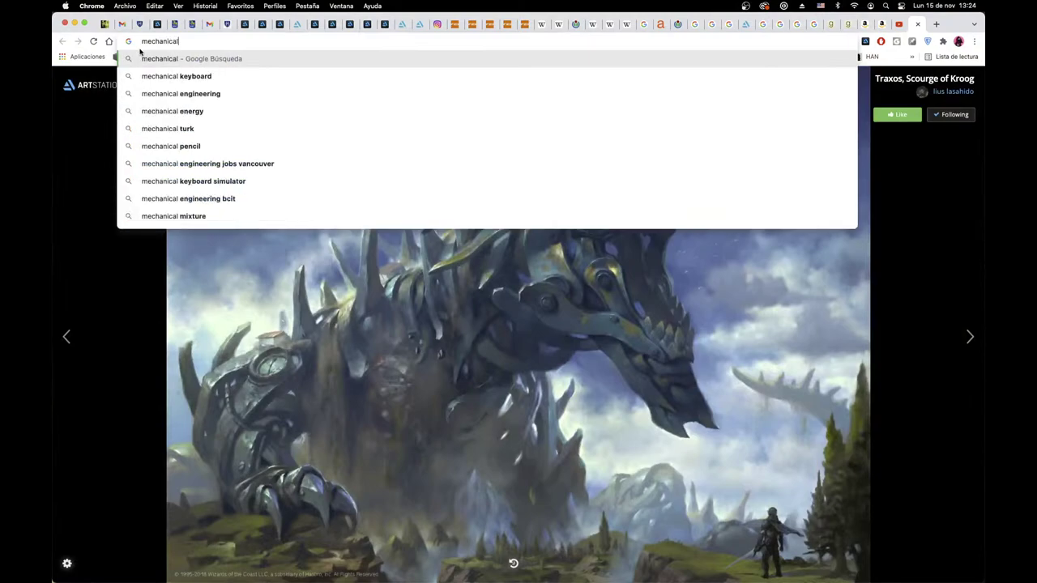
pyautogui.press('Return')
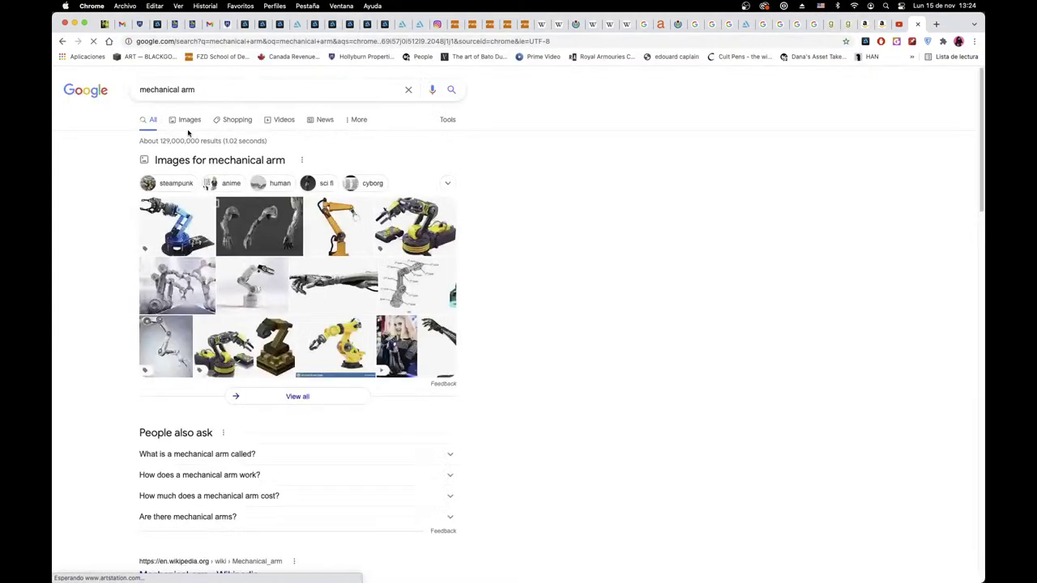
pyautogui.click(277, 147)
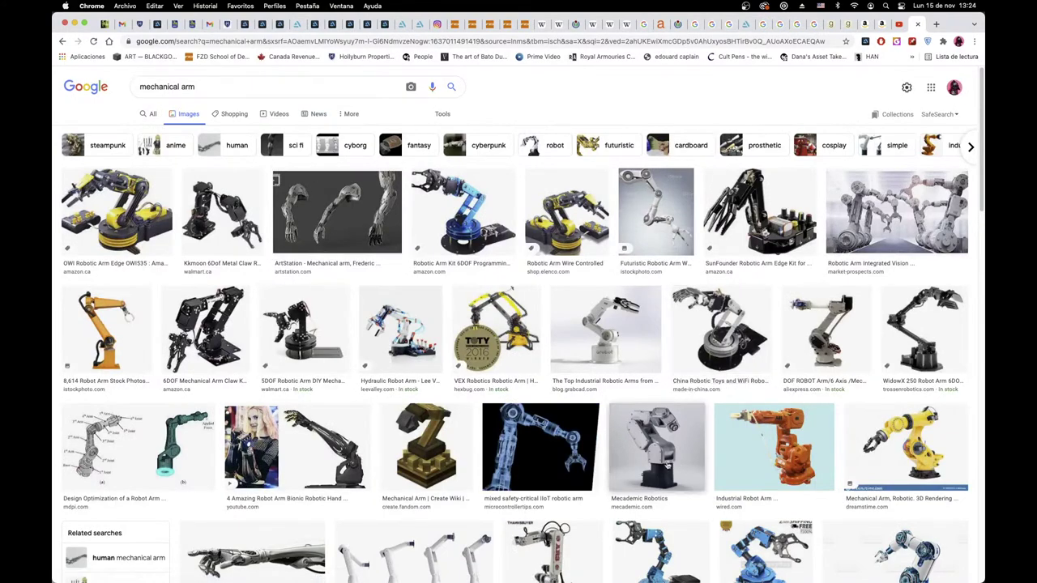
pyautogui.click(565, 443)
# Step: Return to Photoshop and break the sword-arm forearm into mechanical segments with a sampled dark blue-grey, using the robotic arm reference
pyautogui.press('super+Tab')
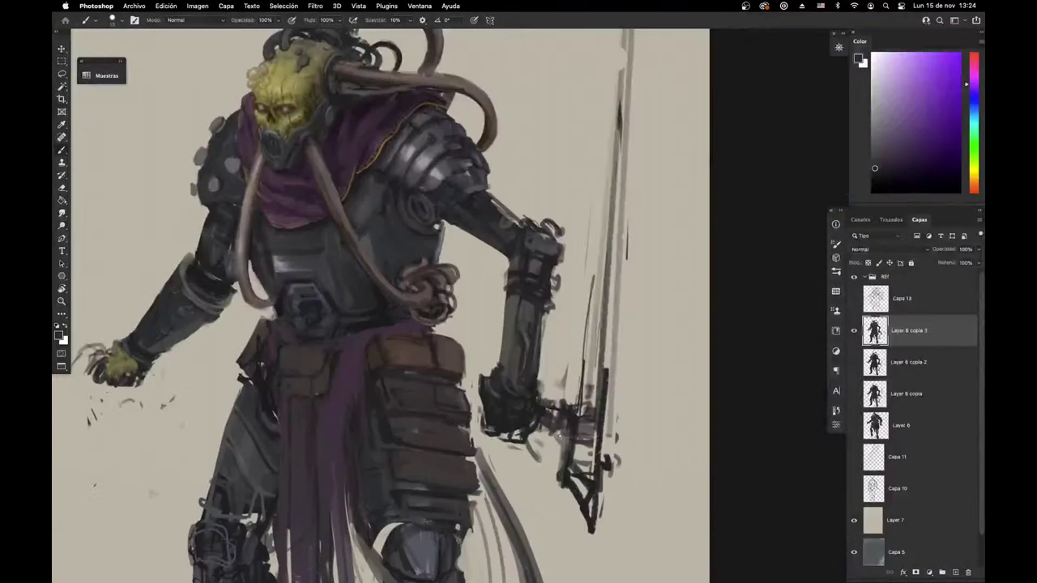
pyautogui.keyDown('alt'); pyautogui.click(520, 292); pyautogui.keyUp('alt')
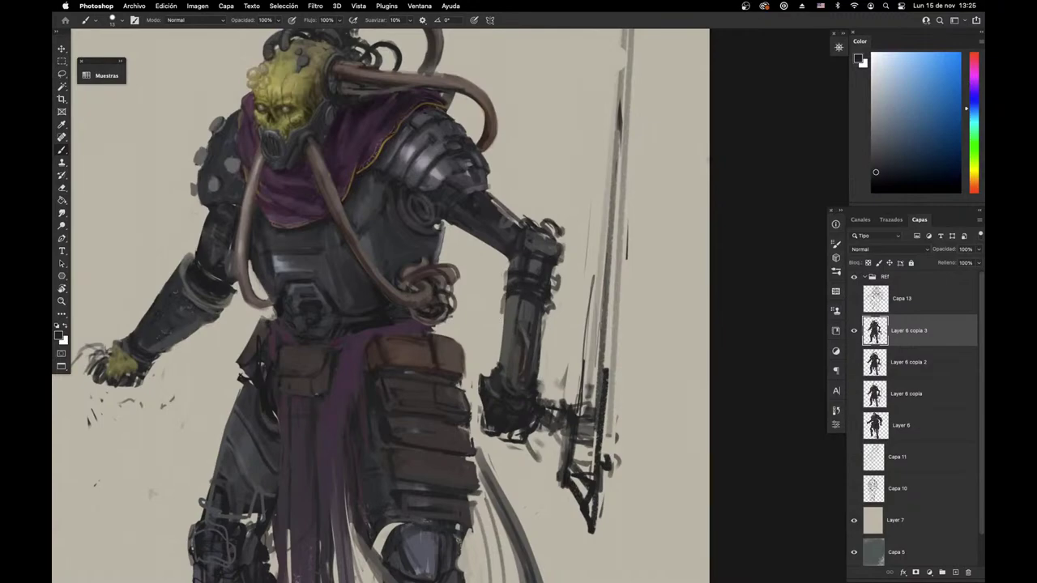
pyautogui.moveTo(501, 298)
pyautogui.mouseDown()
pyautogui.moveTo(503, 332)
pyautogui.moveTo(539, 335)
pyautogui.moveTo(503, 353)
pyautogui.mouseUp()
pyautogui.moveTo(506, 304); pyautogui.dragTo(504, 332)
pyautogui.moveTo(514, 295); pyautogui.dragTo(511, 328)
pyautogui.press('super+Tab')
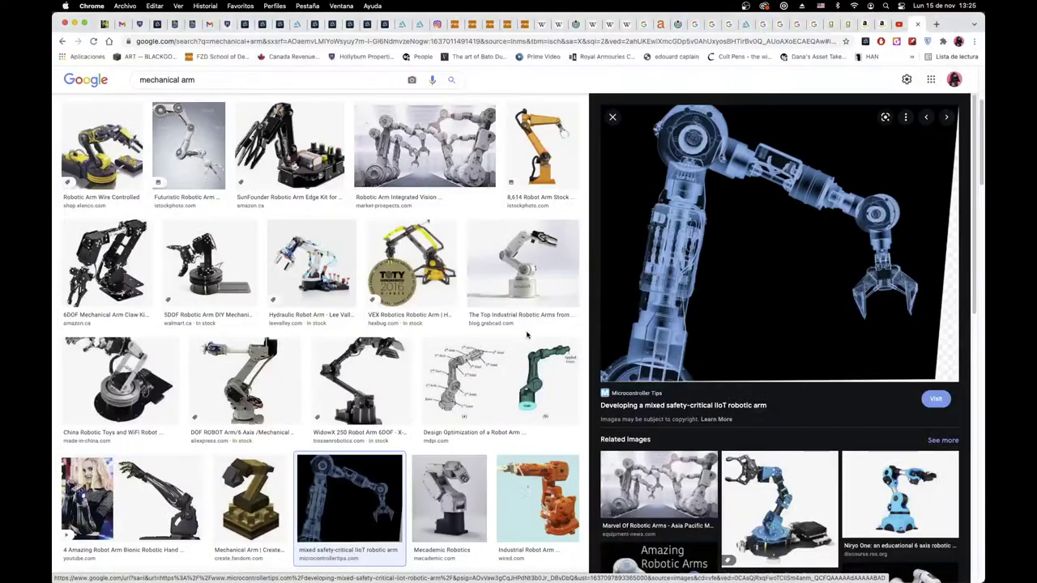
pyautogui.press('super+Tab')
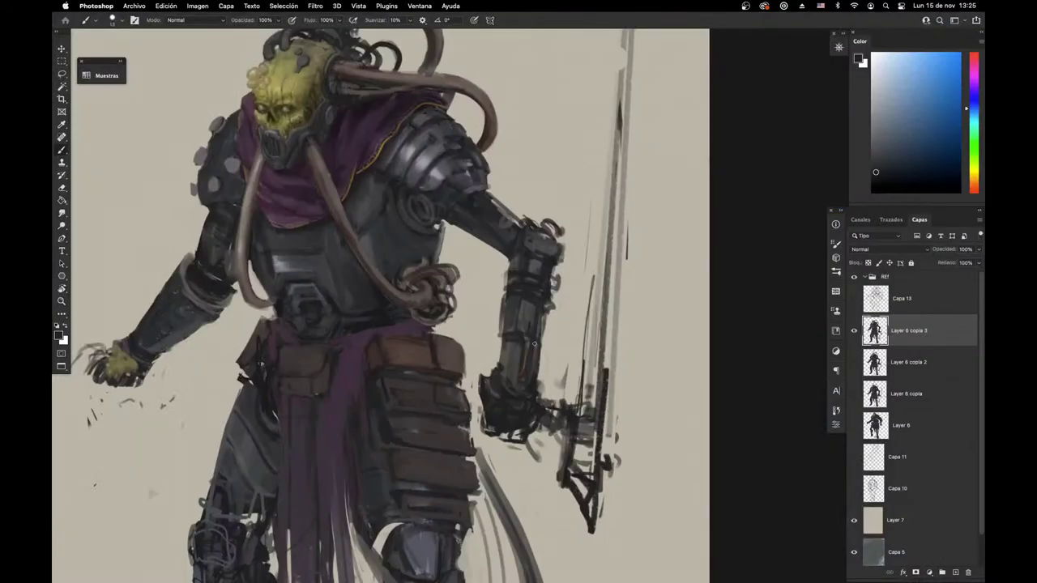
pyautogui.moveTo(509, 347); pyautogui.dragTo(506, 356)
# Step: Erase along the sword-arm forearm's inner edge to narrow the wrist and trim below the elbow, adding dark wrist bands
pyautogui.press('e')
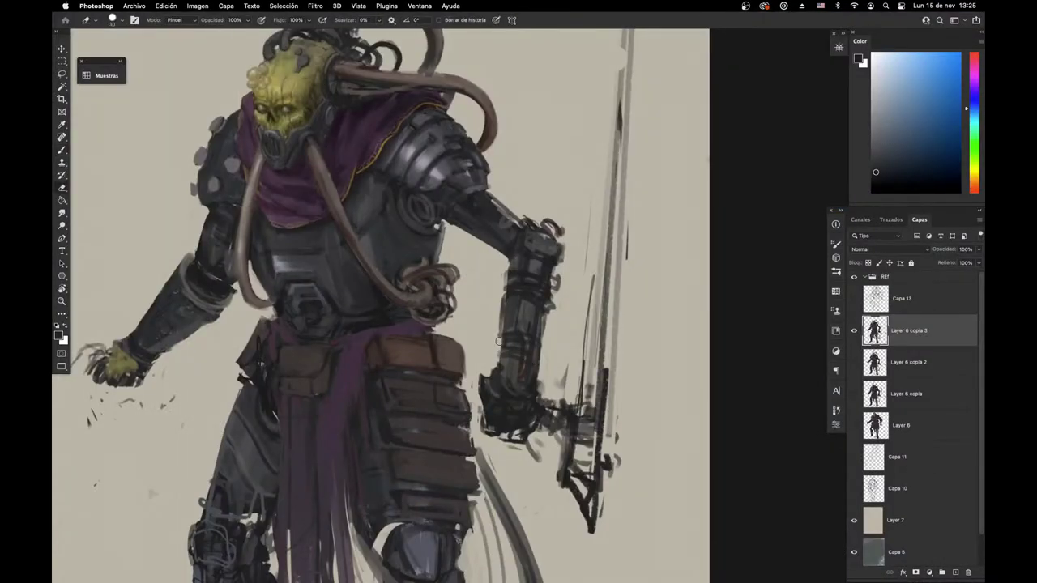
pyautogui.moveTo(501, 350); pyautogui.dragTo(500, 366)
pyautogui.press('b')
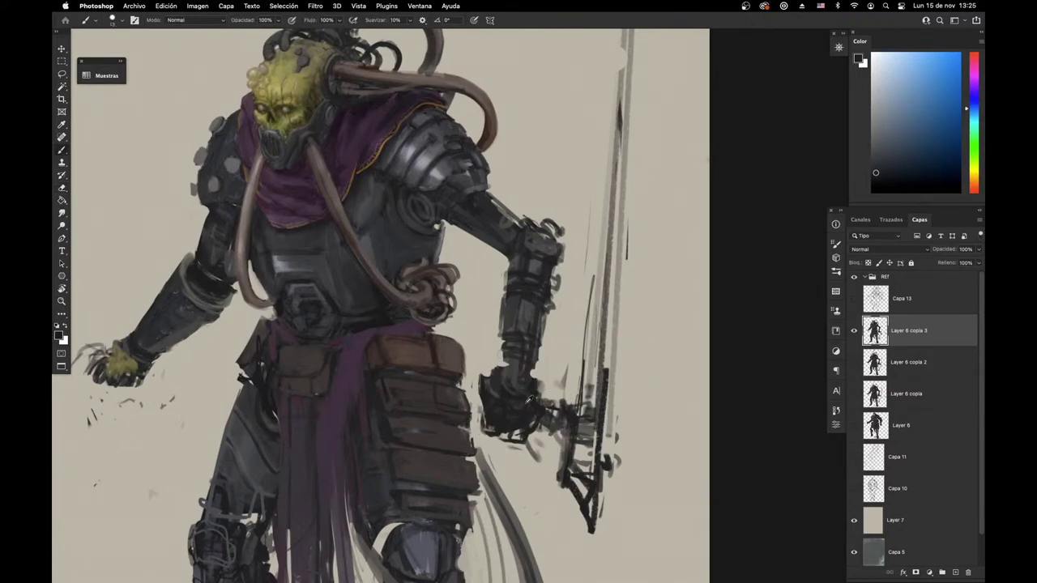
pyautogui.moveTo(523, 371); pyautogui.dragTo(518, 364)
pyautogui.press('e')
pyautogui.press('b')
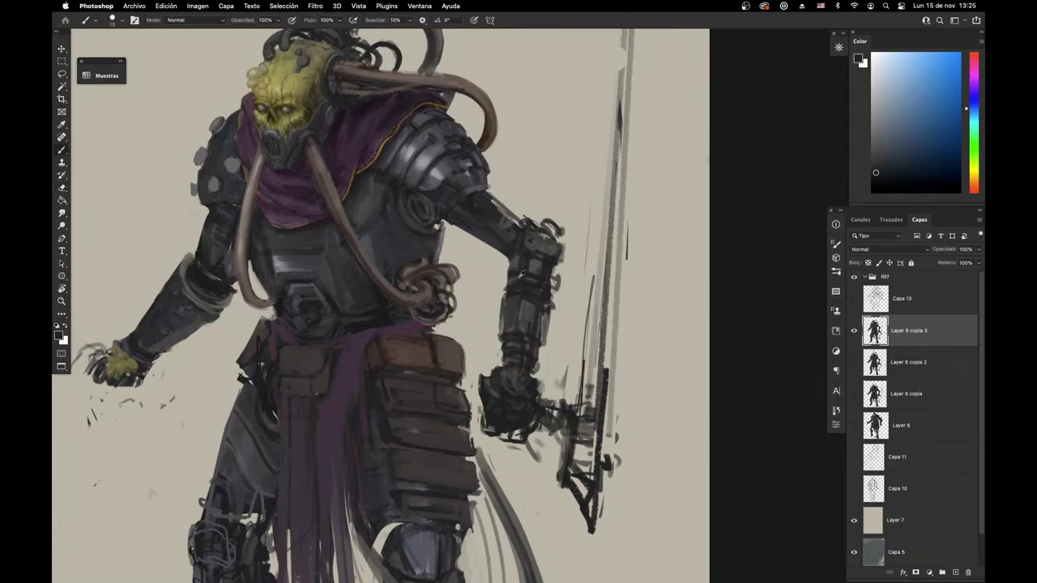
pyautogui.scroll(3, 514, 280)
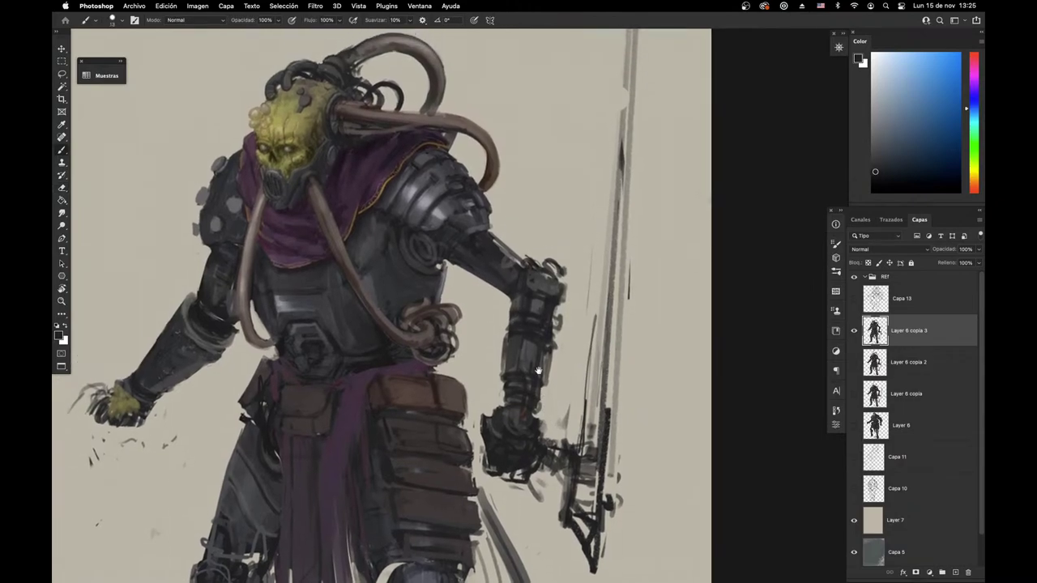
pyautogui.press('e')
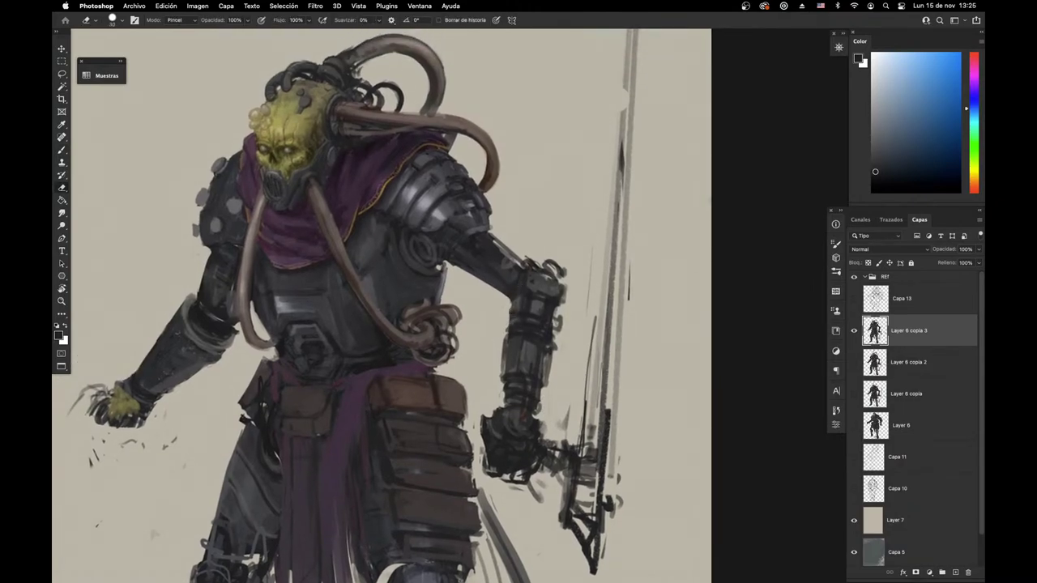
pyautogui.moveTo(512, 311); pyautogui.dragTo(507, 307)
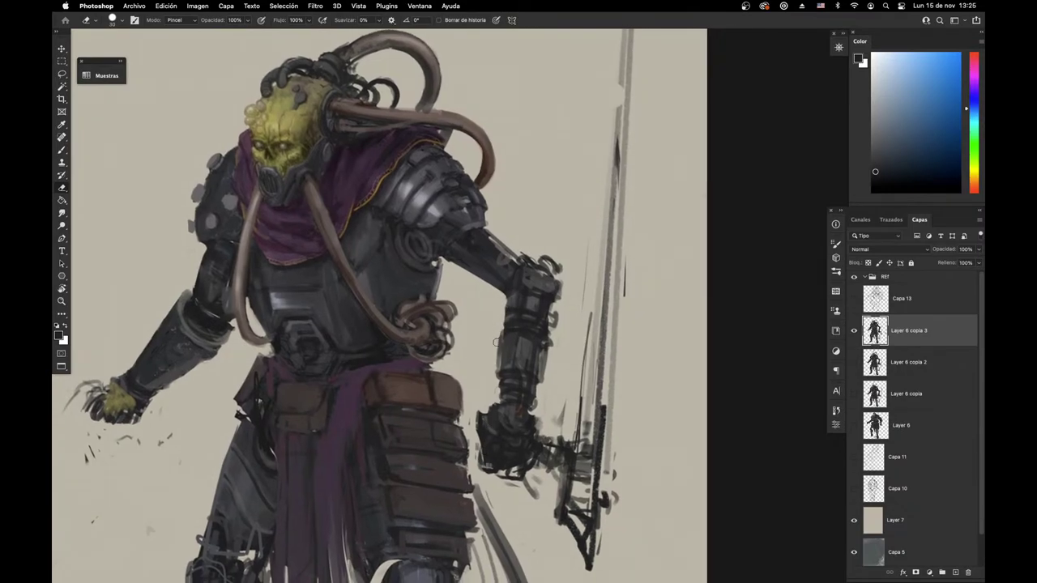
# Step: Fill the middle section of the sword-arm forearm into a smooth cylinder with sampled dark greys and a larger brush
pyautogui.press('b')
pyautogui.keyDown('alt'); pyautogui.click(534, 341); pyautogui.keyUp('alt')
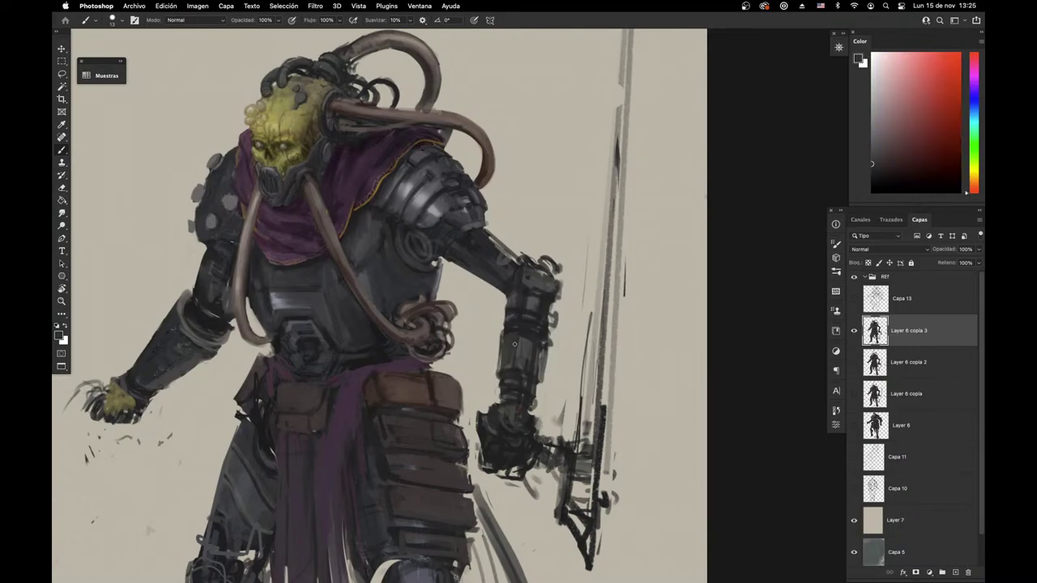
pyautogui.keyDown('alt'); pyautogui.click(535, 325); pyautogui.keyUp('alt')
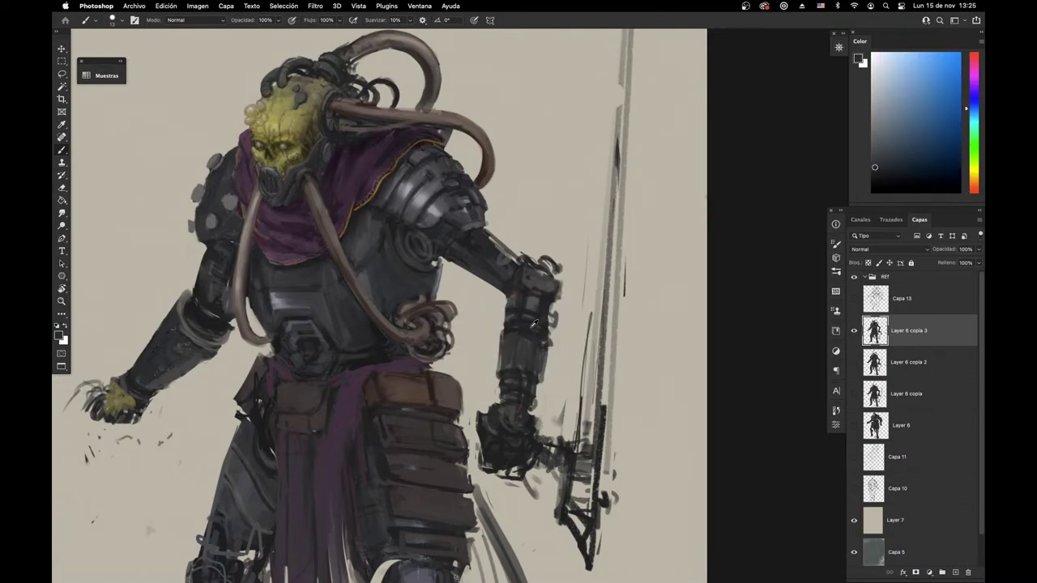
pyautogui.keyDown('alt'); pyautogui.click(529, 323); pyautogui.keyUp('alt')
pyautogui.rightClick(531, 322)
pyautogui.moveTo(622, 290); pyautogui.dragTo(626, 290)
pyautogui.click(717, 240)
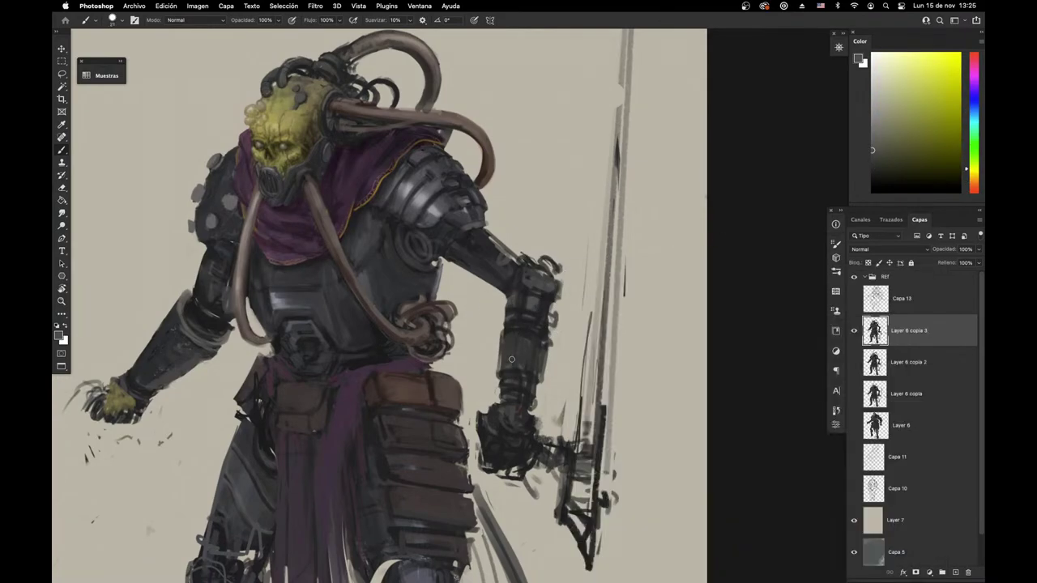
pyautogui.keyDown('alt'); pyautogui.click(521, 336); pyautogui.keyUp('alt')
# Step: Erase the loose marks on the forearm's outer edge and refine the segment below the elbow with sampled greys
pyautogui.press('e')
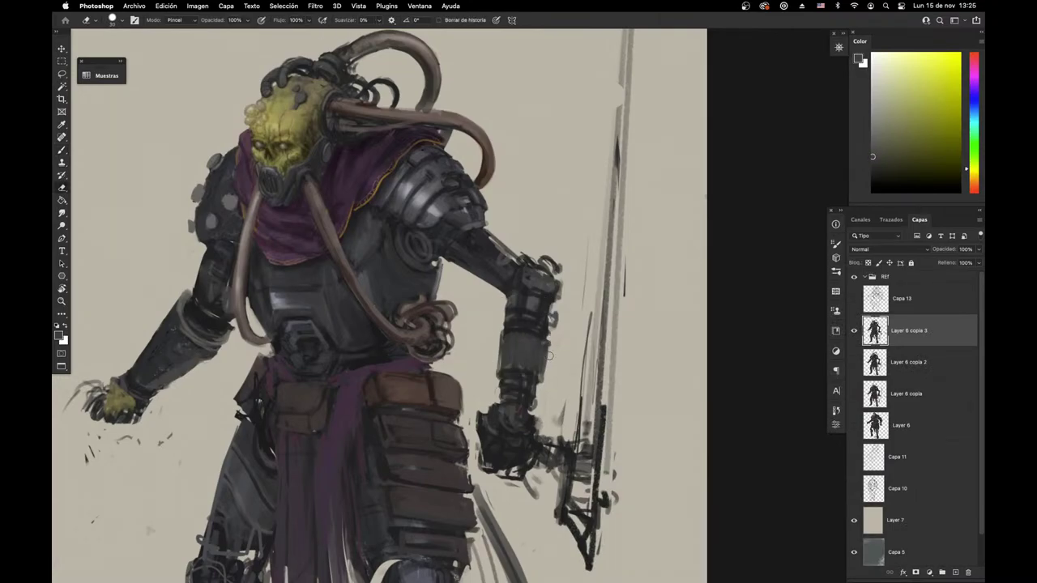
pyautogui.press('b')
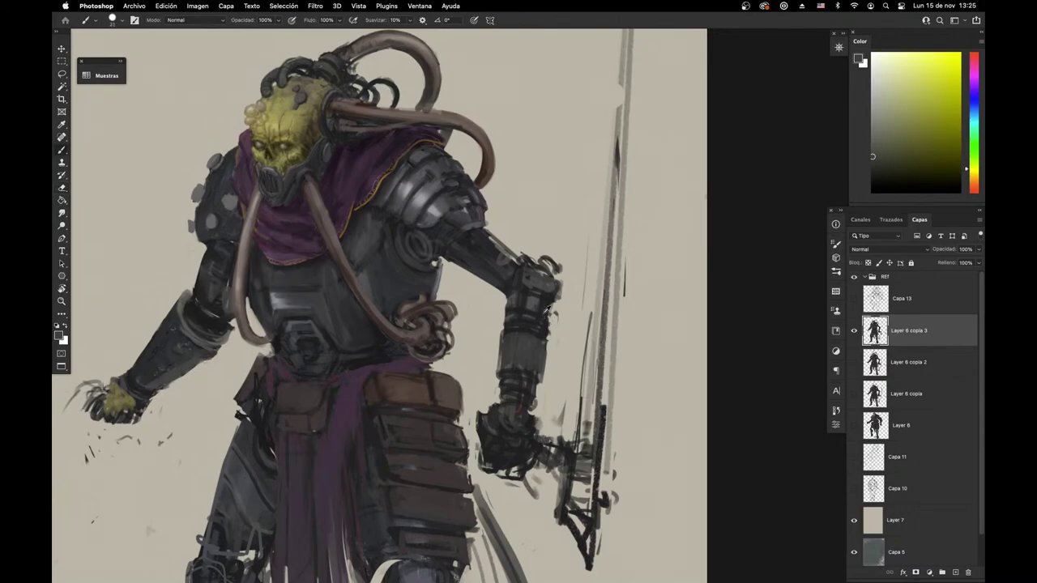
pyautogui.keyDown('alt'); pyautogui.click(550, 306); pyautogui.keyUp('alt')
pyautogui.keyDown('alt'); pyautogui.click(531, 301); pyautogui.keyUp('alt')
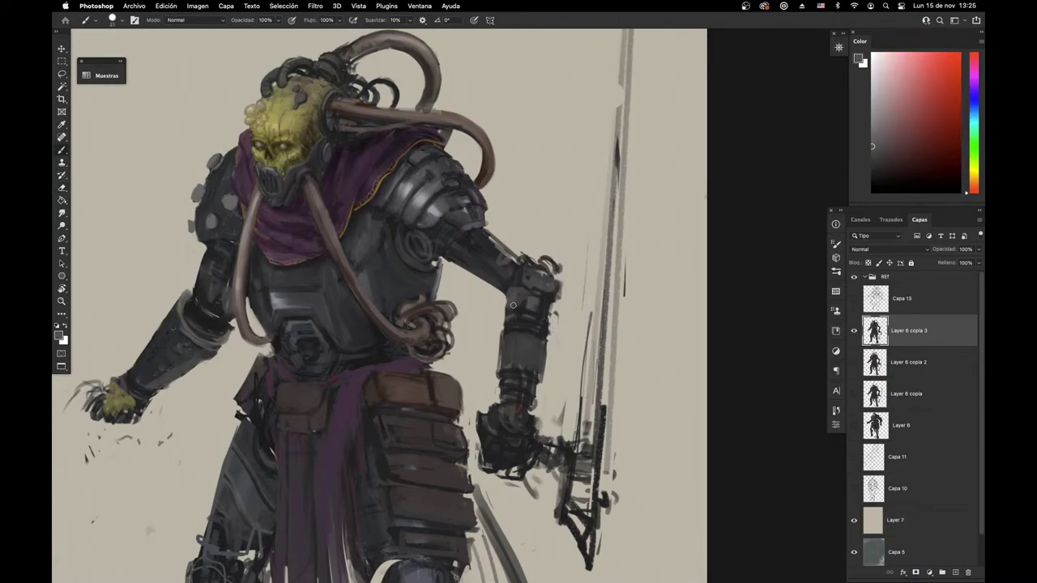
pyautogui.keyDown('alt'); pyautogui.click(509, 283); pyautogui.keyUp('alt')
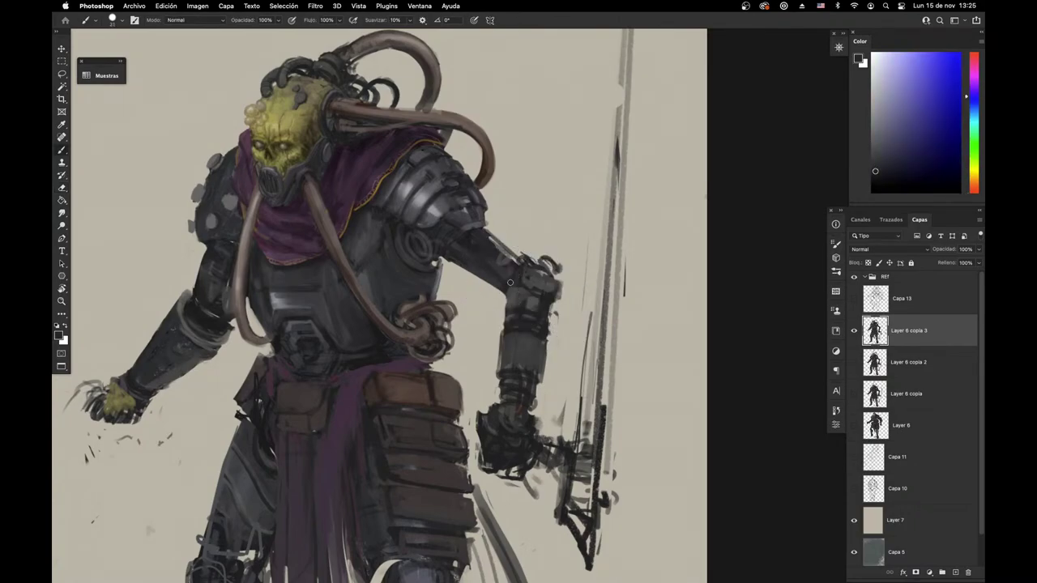
# Step: Touch up the end of the light abdominal plate above the hexagonal belly piece with sampled blue-grey tones
pyautogui.keyDown('alt'); pyautogui.click(421, 274); pyautogui.keyUp('alt')
pyautogui.moveTo(426, 285)
pyautogui.mouseDown()
pyautogui.moveTo(464, 304)
pyautogui.moveTo(470, 280)
pyautogui.moveTo(552, 257)
pyautogui.mouseUp()
pyautogui.keyDown('alt'); pyautogui.click(442, 250); pyautogui.keyUp('alt')
pyautogui.keyDown('alt'); pyautogui.click(453, 286); pyautogui.keyUp('alt')
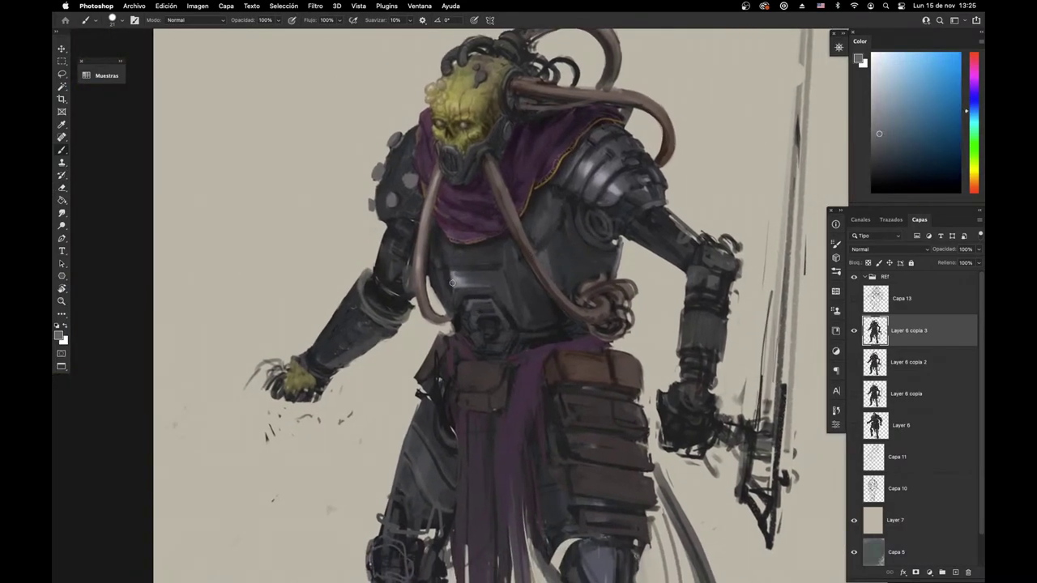
pyautogui.moveTo(451, 273); pyautogui.dragTo(451, 296)
pyautogui.keyDown('alt'); pyautogui.click(445, 288); pyautogui.keyUp('alt')
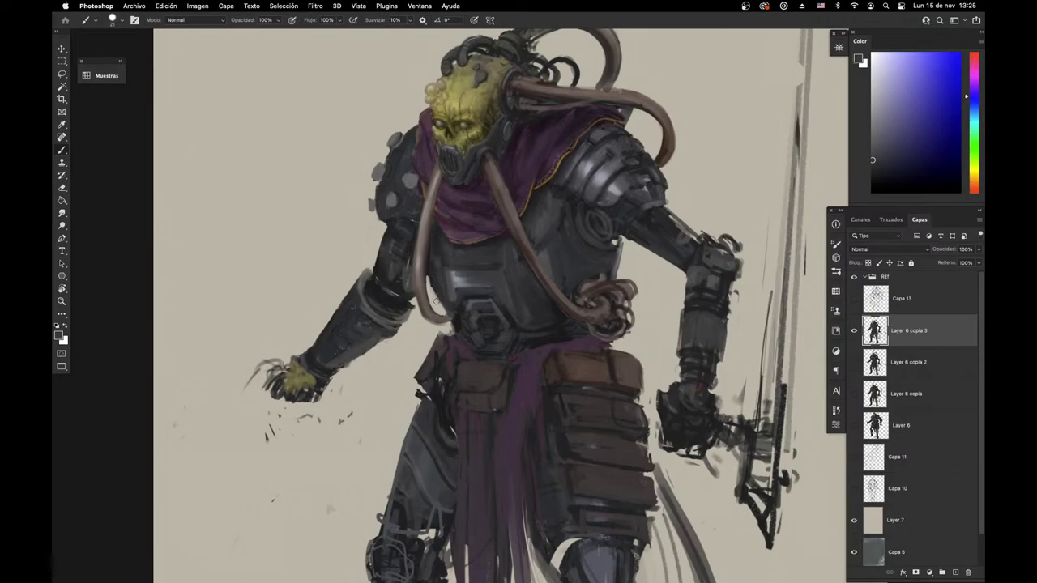
# Step: Erase the stray marks around the sword hand and wrist and touch up that area with a sampled grey
pyautogui.moveTo(401, 375); pyautogui.dragTo(277, 320)
pyautogui.moveTo(366, 361)
pyautogui.mouseDown()
pyautogui.moveTo(303, 452)
pyautogui.moveTo(354, 397)
pyautogui.mouseUp()
pyautogui.press('e')
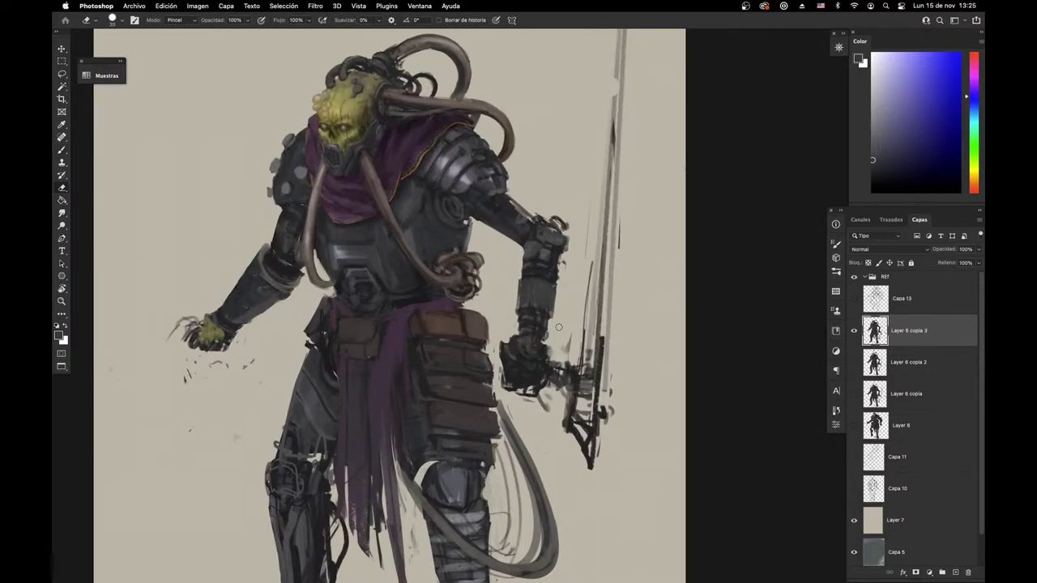
pyautogui.moveTo(568, 330); pyautogui.dragTo(565, 388)
pyautogui.moveTo(557, 375); pyautogui.dragTo(549, 362)
pyautogui.press('b')
pyautogui.keyDown('alt'); pyautogui.click(520, 323); pyautogui.keyUp('alt')
pyautogui.moveTo(512, 330)
pyautogui.mouseDown()
pyautogui.moveTo(522, 338)
pyautogui.moveTo(495, 376)
pyautogui.mouseUp()
pyautogui.moveTo(525, 422); pyautogui.dragTo(597, 356)
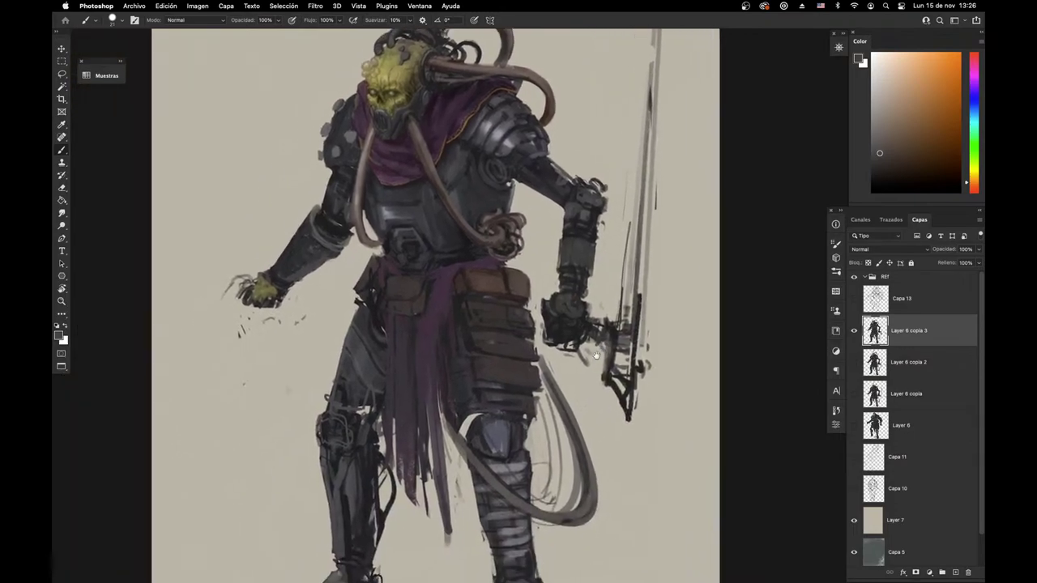
# Step: Darken the lower strips of the hanging waist cloth with sampled muted purple tones
pyautogui.hscroll(-1, 596, 355)
pyautogui.keyDown('alt'); pyautogui.click(436, 292); pyautogui.keyUp('alt')
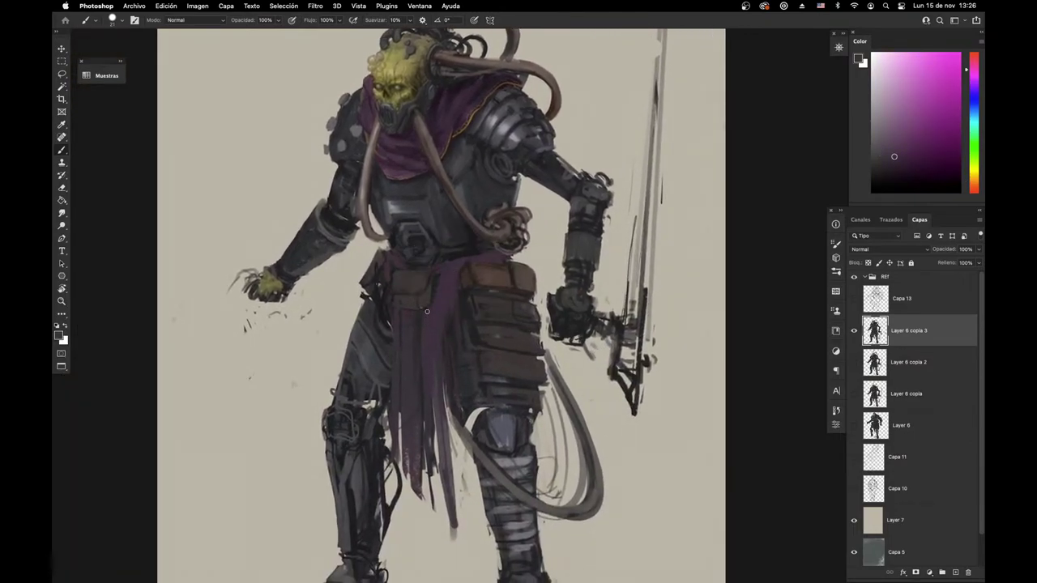
pyautogui.keyDown('alt'); pyautogui.click(411, 318); pyautogui.keyUp('alt')
pyautogui.moveTo(431, 431); pyautogui.dragTo(437, 466)
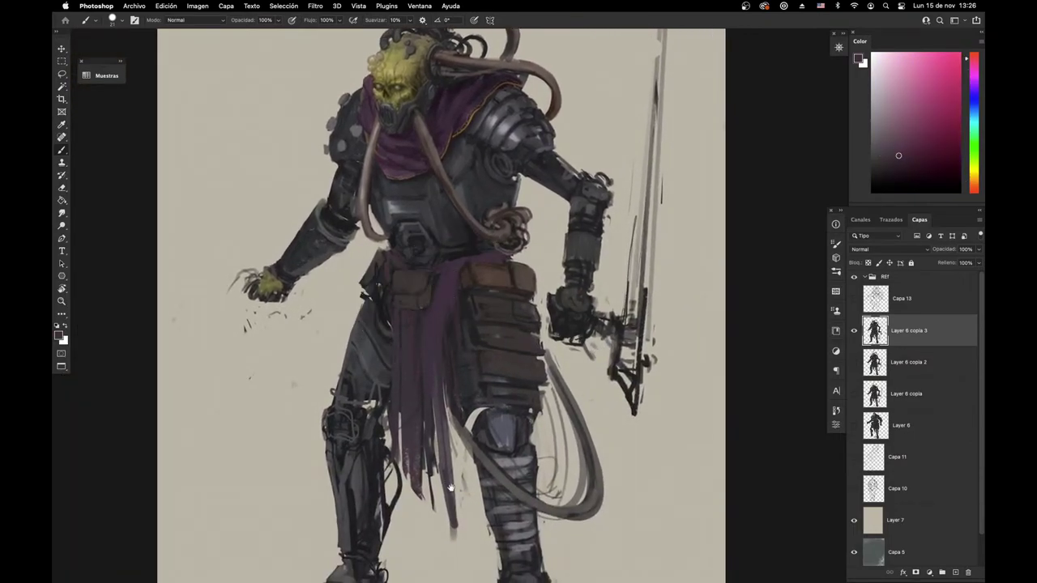
pyautogui.moveTo(498, 539); pyautogui.dragTo(488, 450)
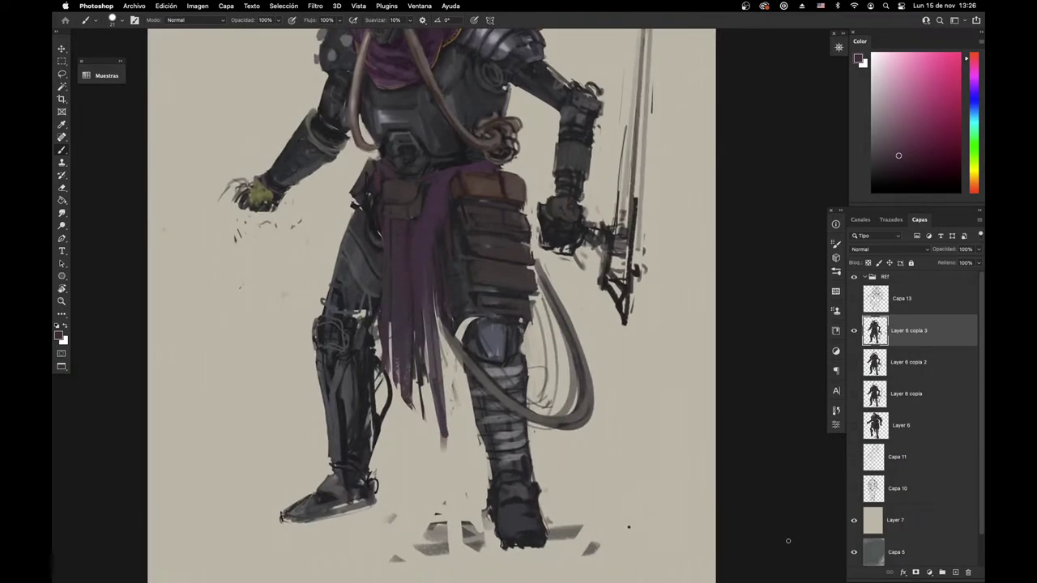
# Step: Compare the painting with the Capa 13 line sketch by swapping their visibility, and restore the Layer 6 copia 3 view
pyautogui.click(853, 330)
pyautogui.click(853, 298)
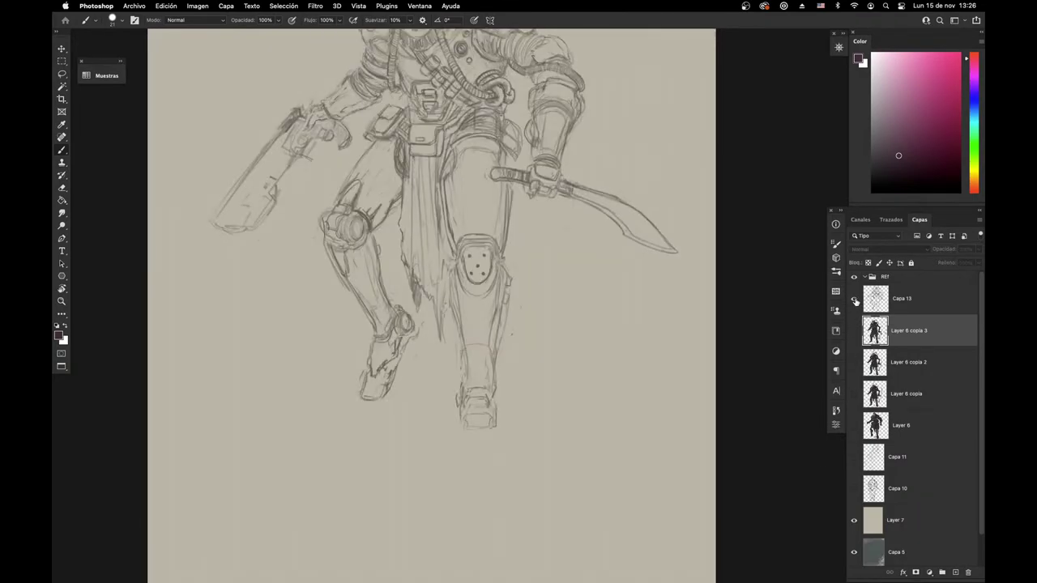
pyautogui.scroll(5, 620, 430)
pyautogui.click(853, 298)
pyautogui.click(853, 331)
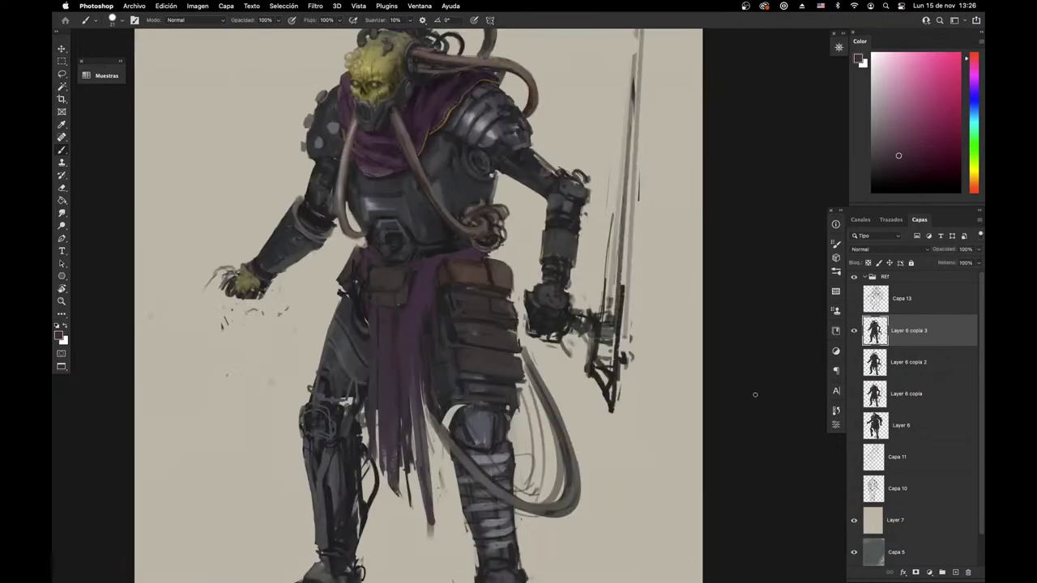
pyautogui.scroll(3, 580, 508)
pyautogui.moveTo(580, 508); pyautogui.dragTo(567, 478)
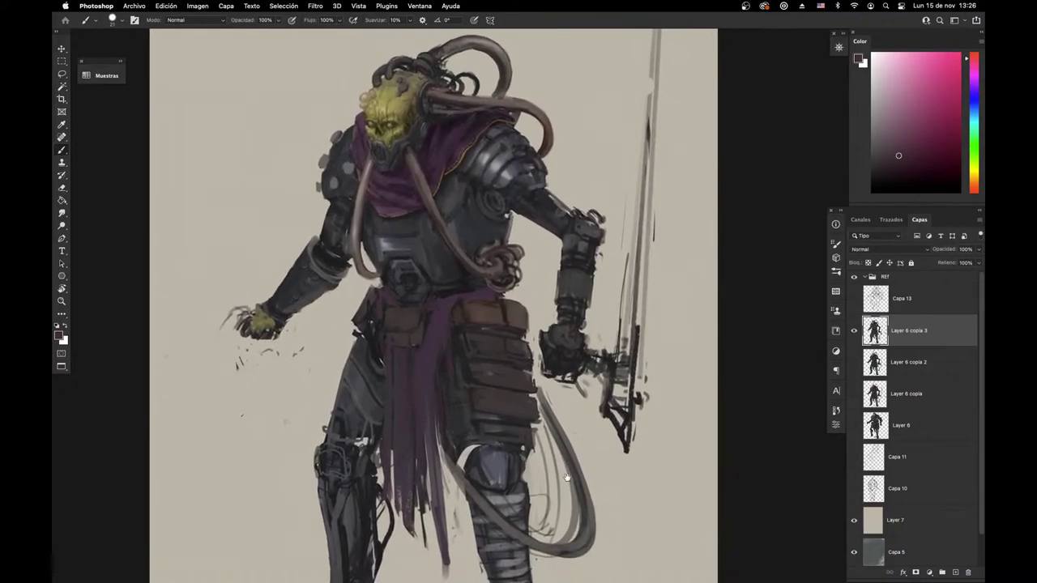
# Step: Clean up the outline of the sword arm above the elbow and repaint the upper arm with sampled dark greys
pyautogui.press('e')
pyautogui.moveTo(590, 210); pyautogui.dragTo(576, 264)
pyautogui.press('b')
pyautogui.keyDown('alt'); pyautogui.click(569, 261); pyautogui.keyUp('alt')
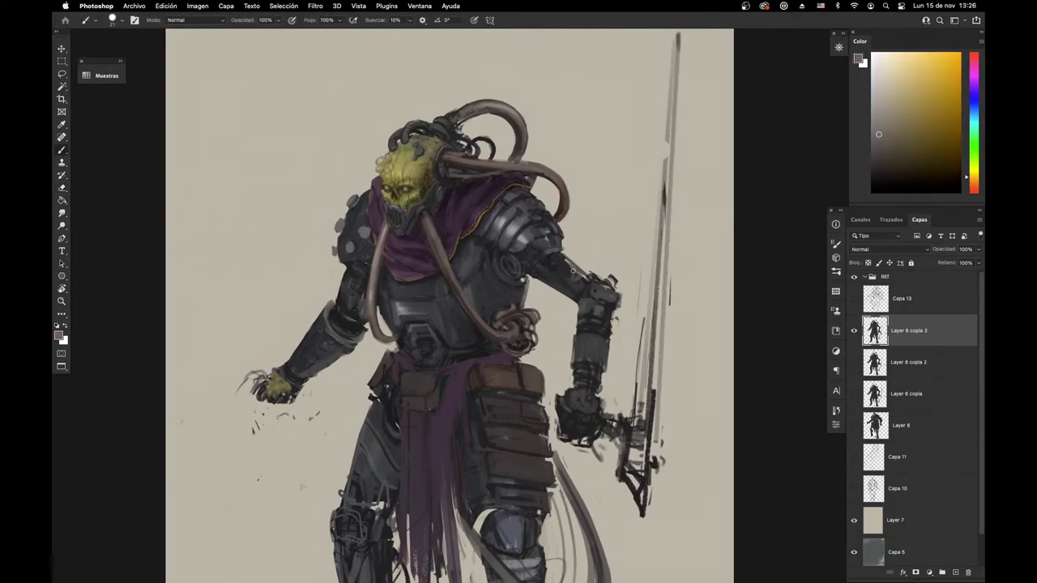
pyautogui.keyDown('alt'); pyautogui.click(569, 282); pyautogui.keyUp('alt')
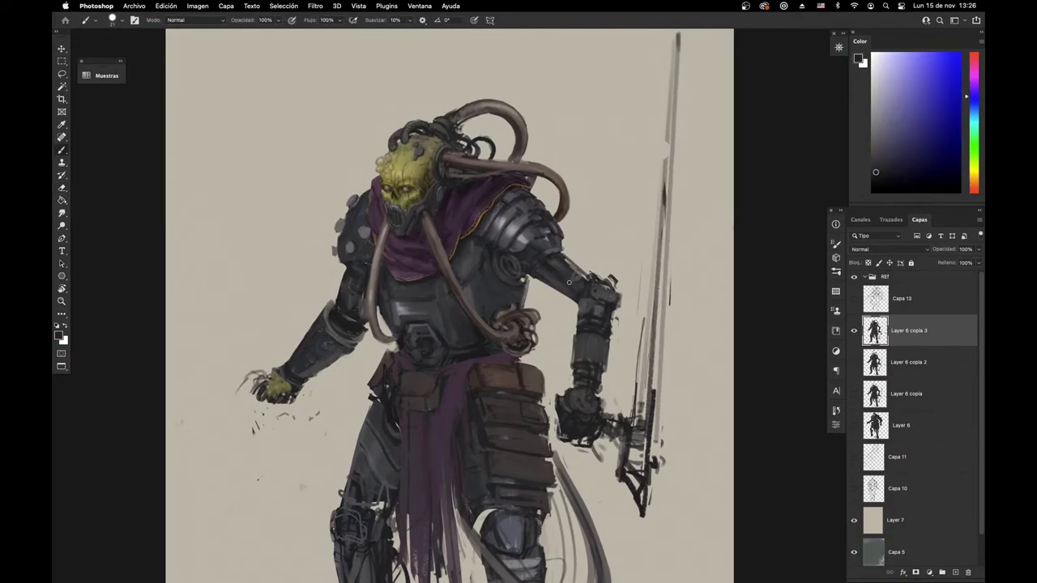
pyautogui.keyDown('alt'); pyautogui.click(548, 268); pyautogui.keyUp('alt')
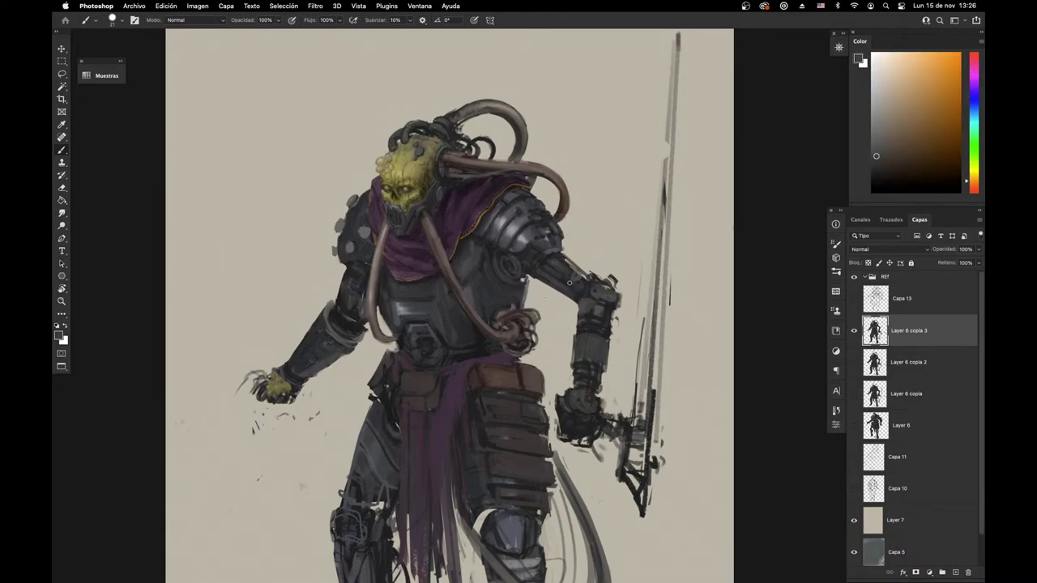
pyautogui.keyDown('alt'); pyautogui.click(556, 276); pyautogui.keyUp('alt')
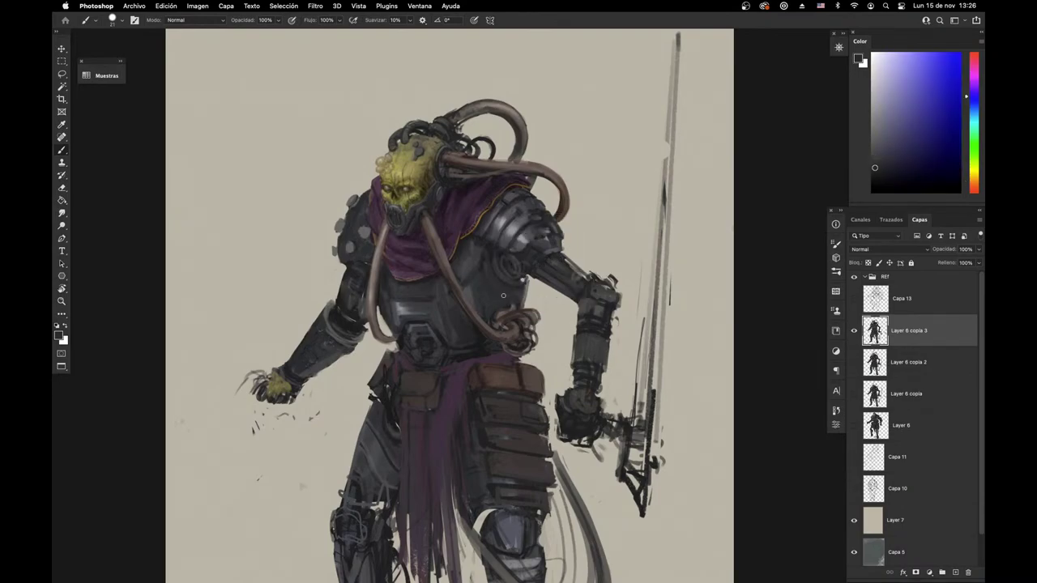
# Step: Compare the painting with the Capa 13 and Capa 11 sketches by toggling their visibility, and restore the Layer 6 copia 3 view
pyautogui.moveTo(542, 413); pyautogui.dragTo(586, 332)
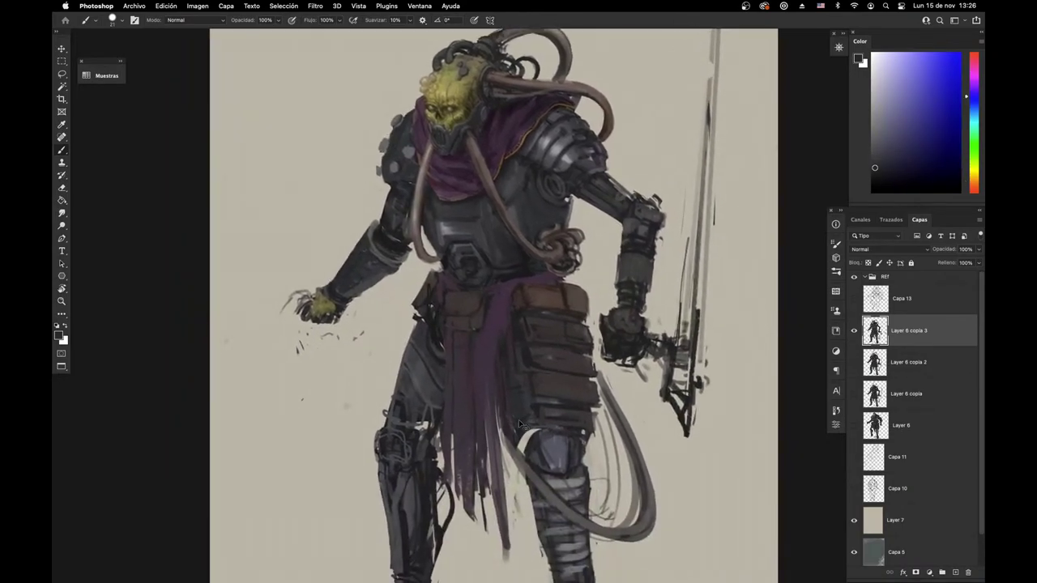
pyautogui.click(854, 457)
pyautogui.moveTo(638, 453); pyautogui.dragTo(606, 476)
pyautogui.click(854, 333)
pyautogui.click(853, 299)
pyautogui.moveTo(572, 441); pyautogui.dragTo(546, 481)
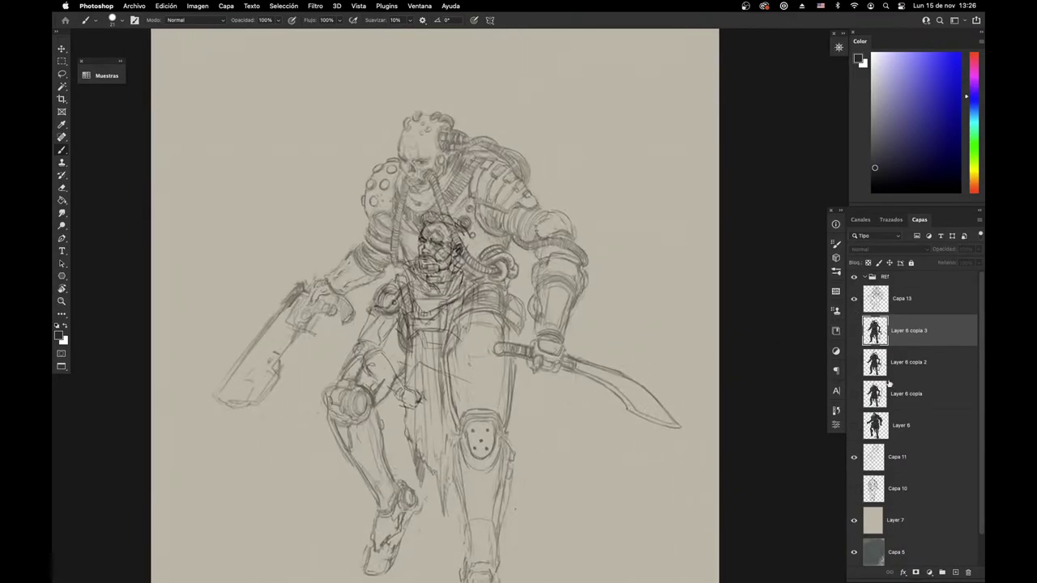
pyautogui.click(853, 457)
pyautogui.hscroll(-1, 737, 488)
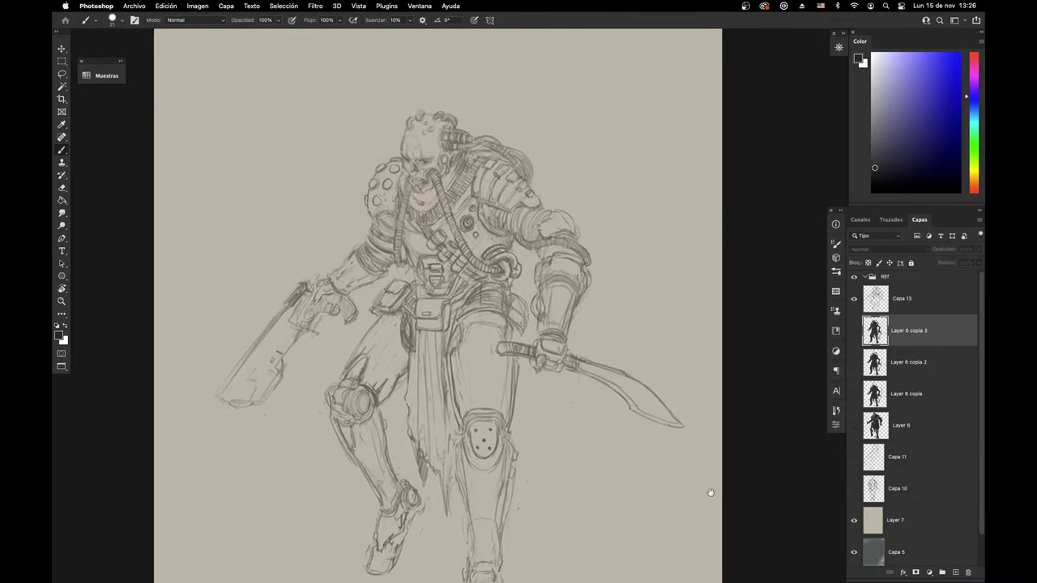
pyautogui.scroll(-4, 693, 509)
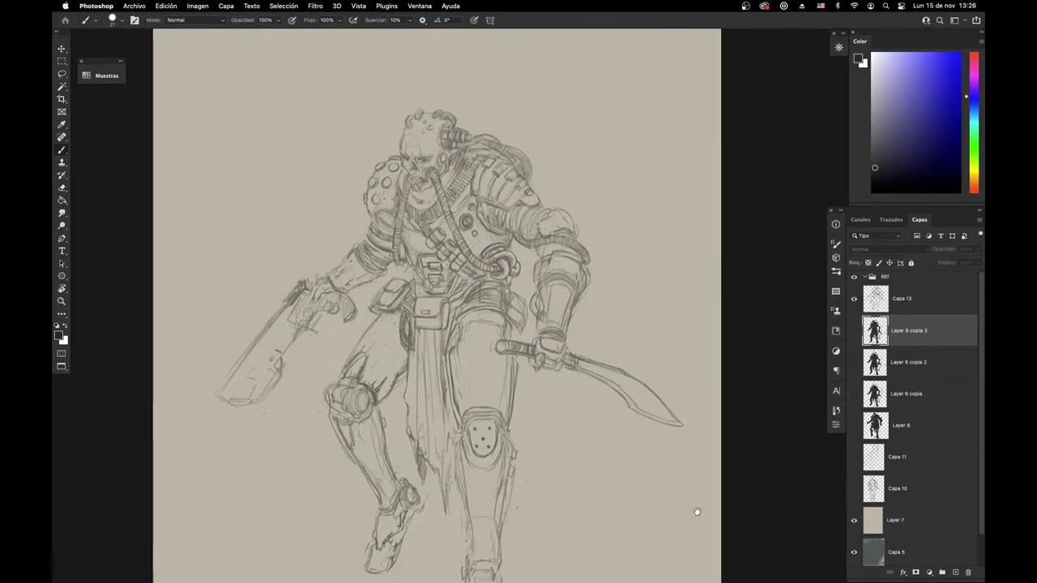
pyautogui.scroll(2, 696, 497)
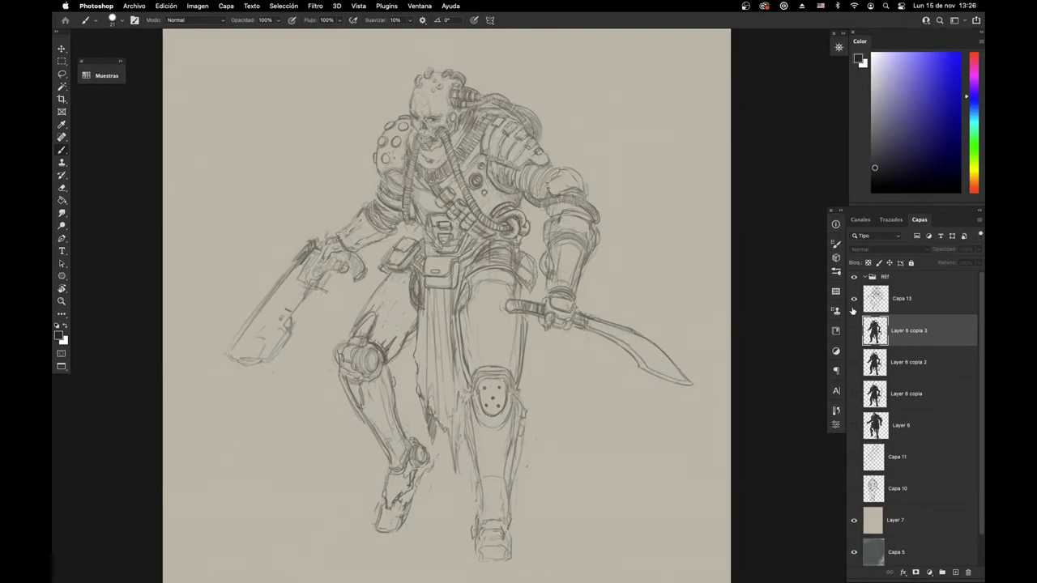
pyautogui.click(853, 300)
pyautogui.click(854, 330)
pyautogui.scroll(3, 604, 481)
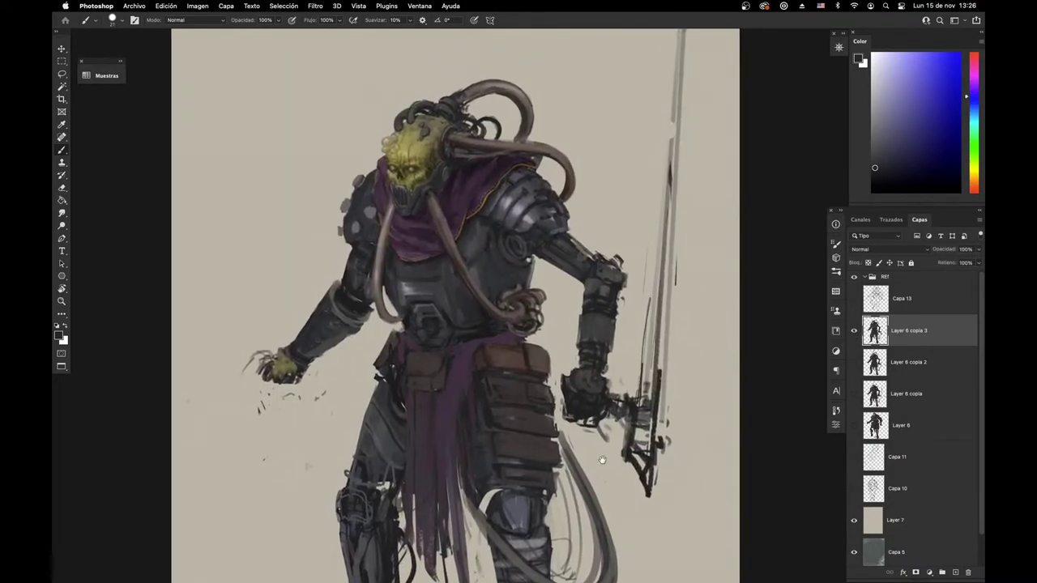
# Step: Touch up the sword arm around the elbow with sampled dark greys, checking the mechanical arm reference images in Chrome
pyautogui.scroll(-1, 604, 481)
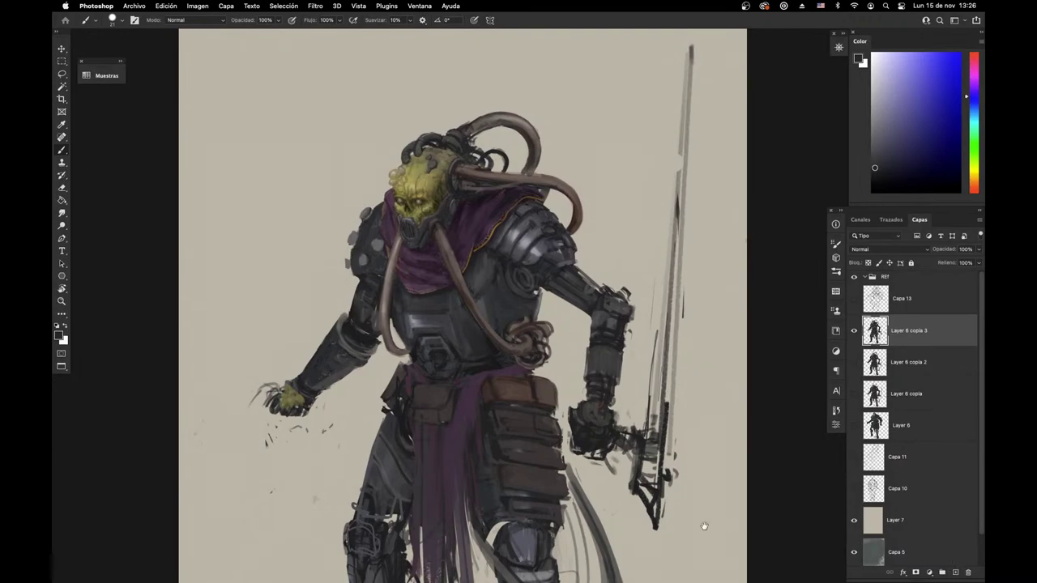
pyautogui.scroll(-3, 655, 492)
pyautogui.hscroll(2, 656, 492)
pyautogui.press('e')
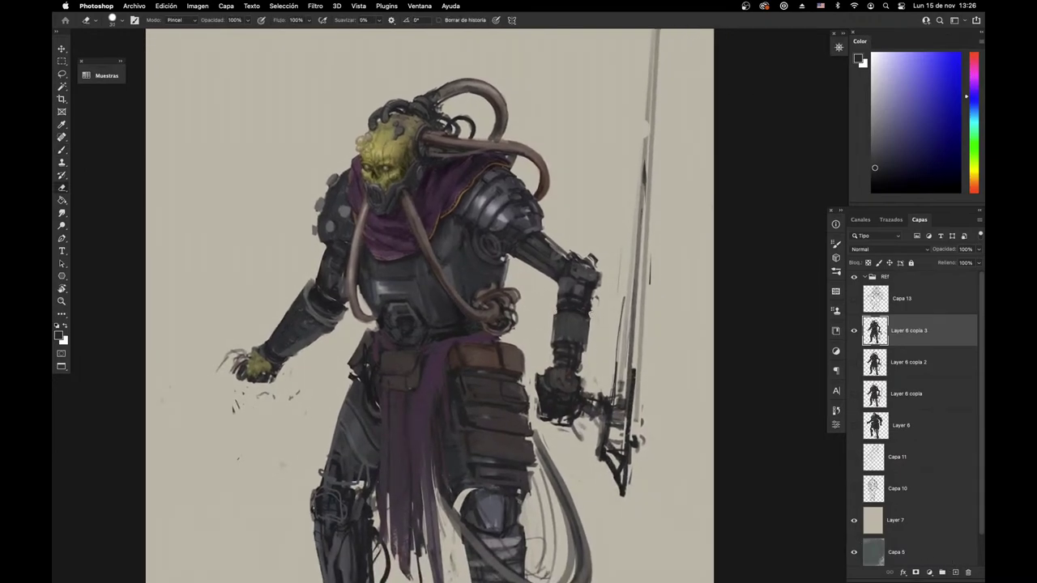
pyautogui.press('b')
pyautogui.scroll(1, 597, 324)
pyautogui.keyDown('alt'); pyautogui.click(567, 306); pyautogui.keyUp('alt')
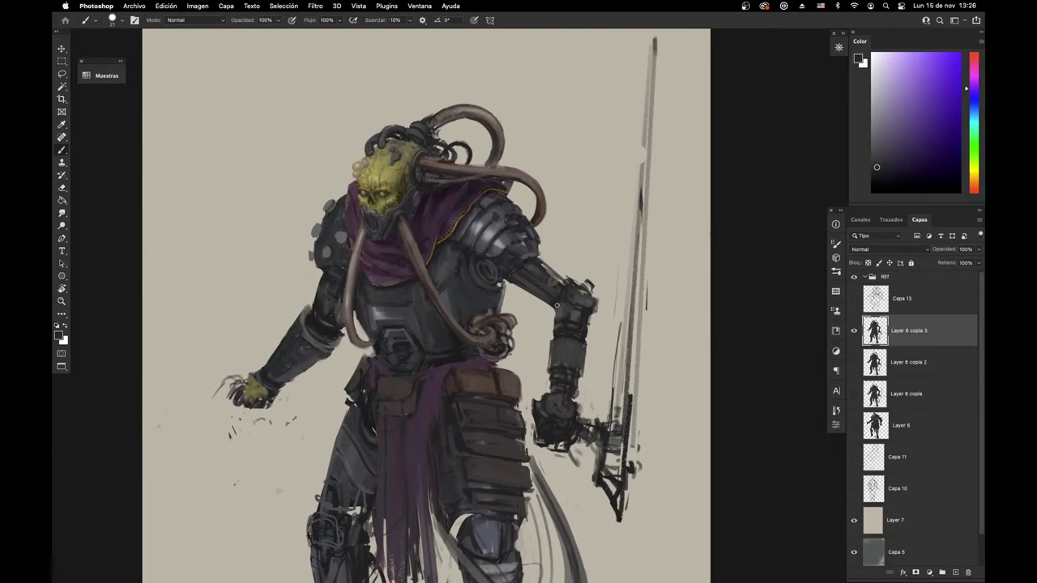
pyautogui.keyDown('alt'); pyautogui.click(562, 293); pyautogui.keyUp('alt')
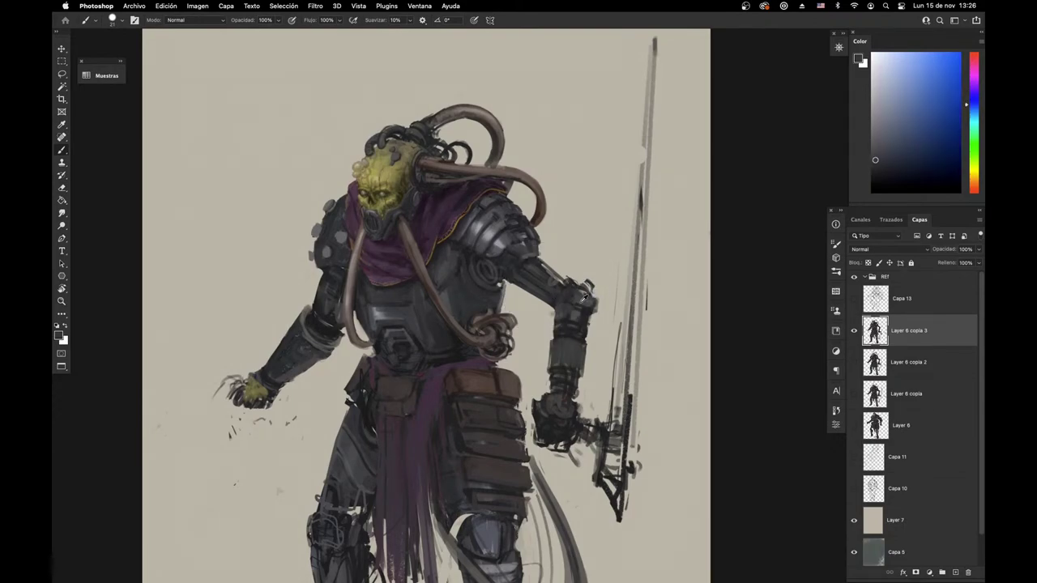
pyautogui.press('super+Tab')
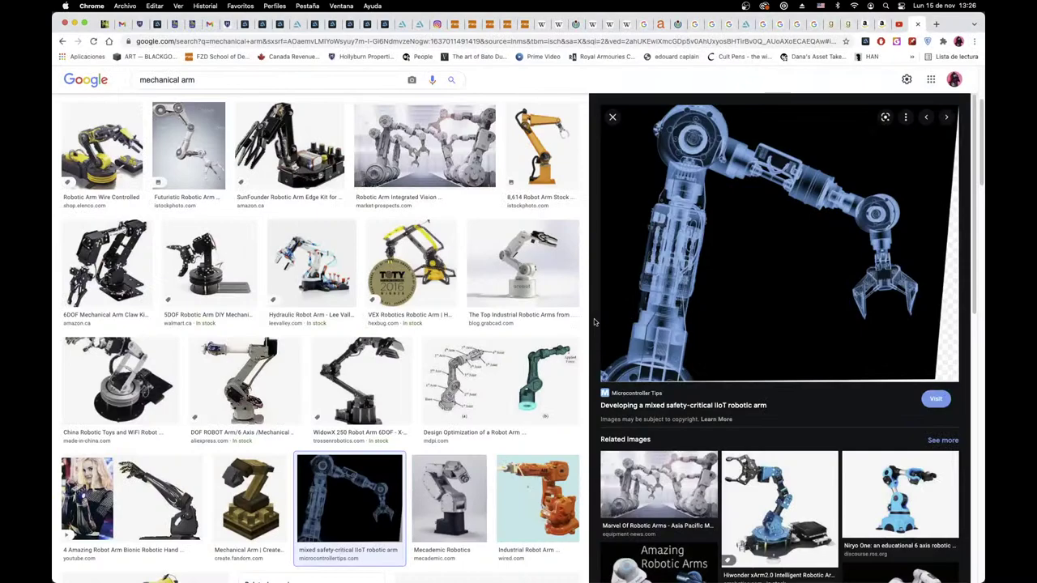
pyautogui.press('super+Tab')
# Step: Select a circle about 185 px wide over the sword arm's elbow and add a new layer above Layer 6 copia 3
pyautogui.press('m')
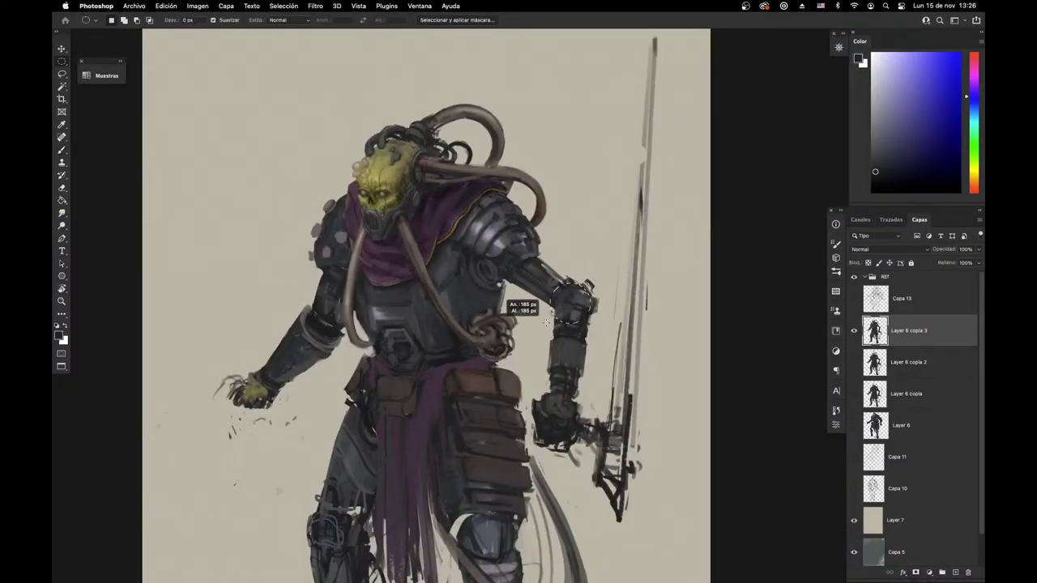
pyautogui.press('b')
pyautogui.keyDown('alt'); pyautogui.click(577, 303); pyautogui.keyUp('alt')
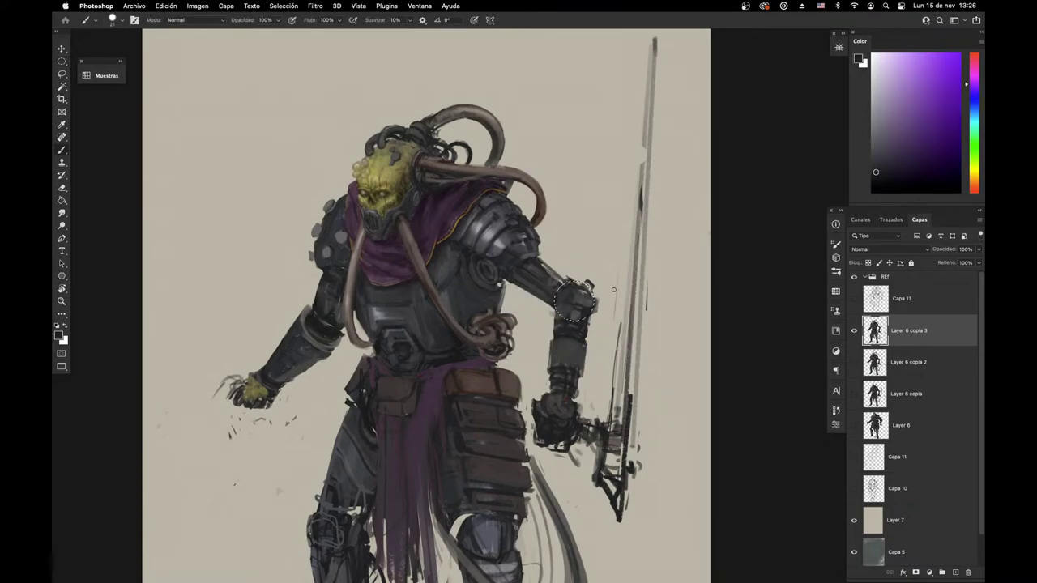
pyautogui.click(957, 572)
# Step: Fill the circular elbow selection with sampled dark greys using a 57 px brush, adding a lighter tone toward its upper side
pyautogui.rightClick(579, 304)
pyautogui.press('Escape')
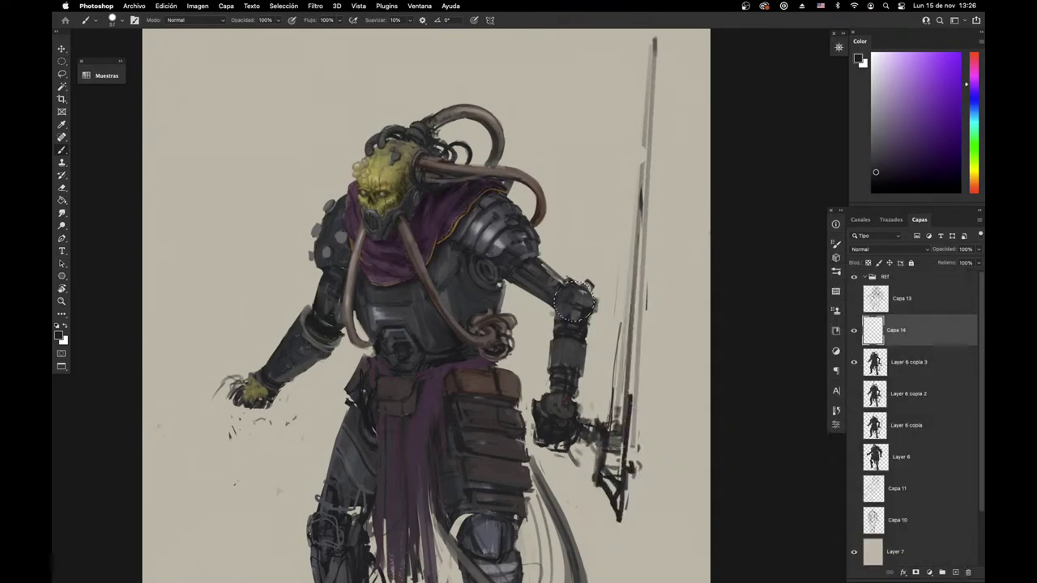
pyautogui.keyDown('alt'); pyautogui.click(577, 306); pyautogui.keyUp('alt')
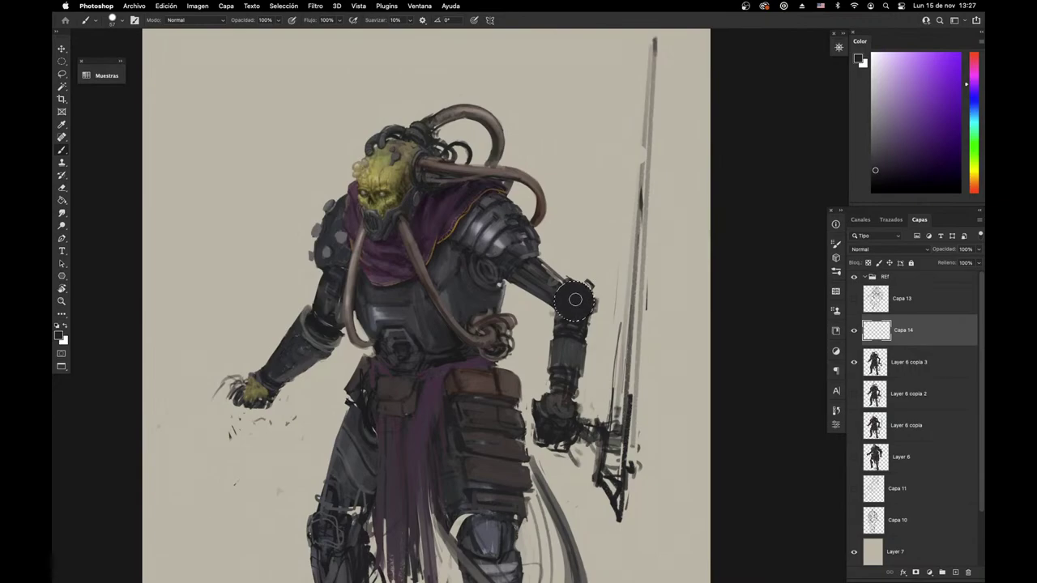
pyautogui.click(575, 300)
pyautogui.keyDown('alt'); pyautogui.click(583, 290); pyautogui.keyUp('alt')
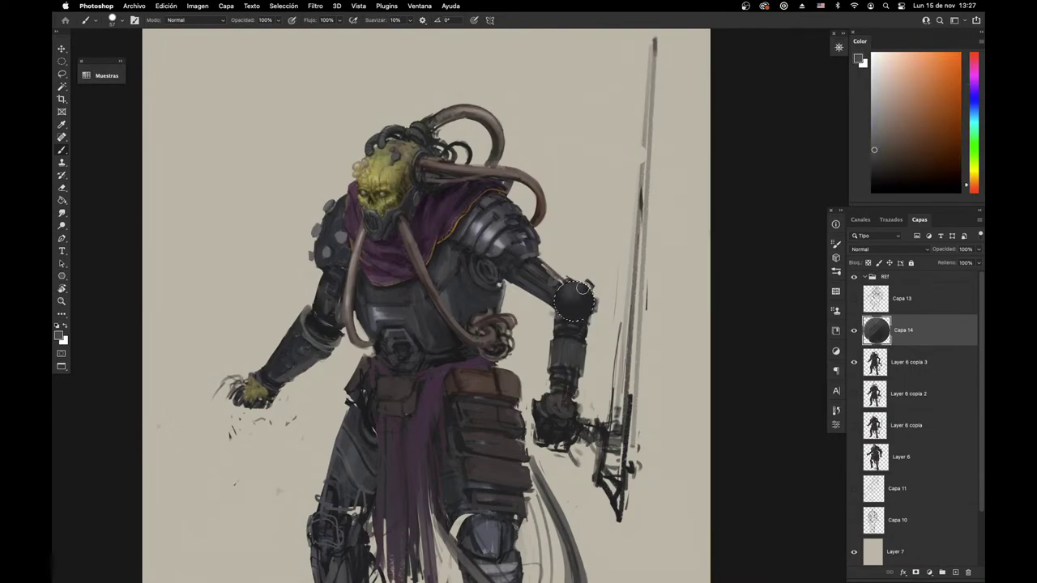
pyautogui.keyDown('alt'); pyautogui.click(571, 304); pyautogui.keyUp('alt')
pyautogui.keyDown('alt'); pyautogui.click(585, 296); pyautogui.keyUp('alt')
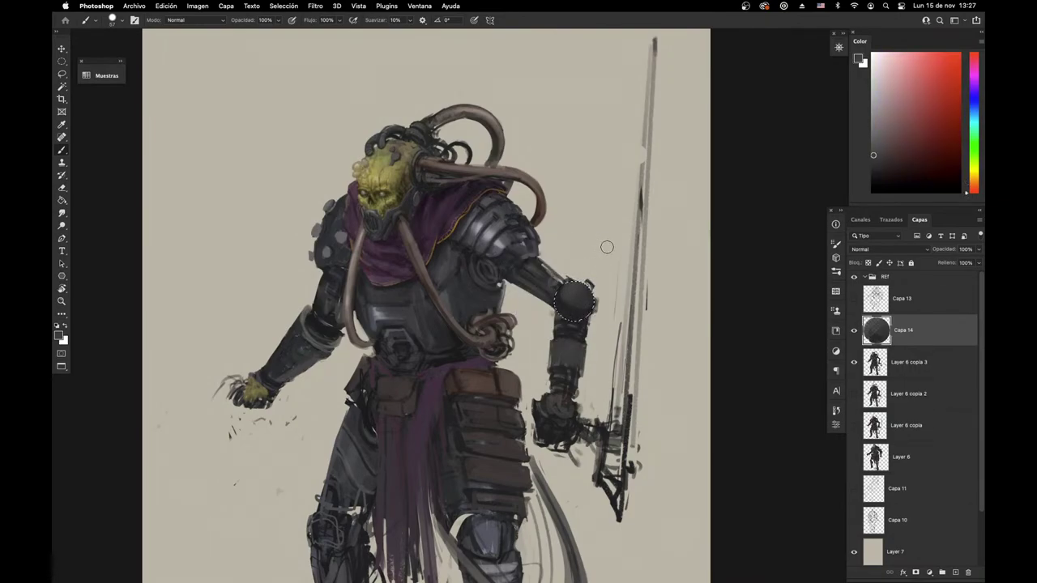
# Step: Shade the round elbow joint with a 129 px brush and sampled violet-grey tones
pyautogui.rightClick(606, 245)
pyautogui.click(695, 265)
pyautogui.click(702, 234)
pyautogui.keyDown('alt'); pyautogui.click(479, 218); pyautogui.keyUp('alt')
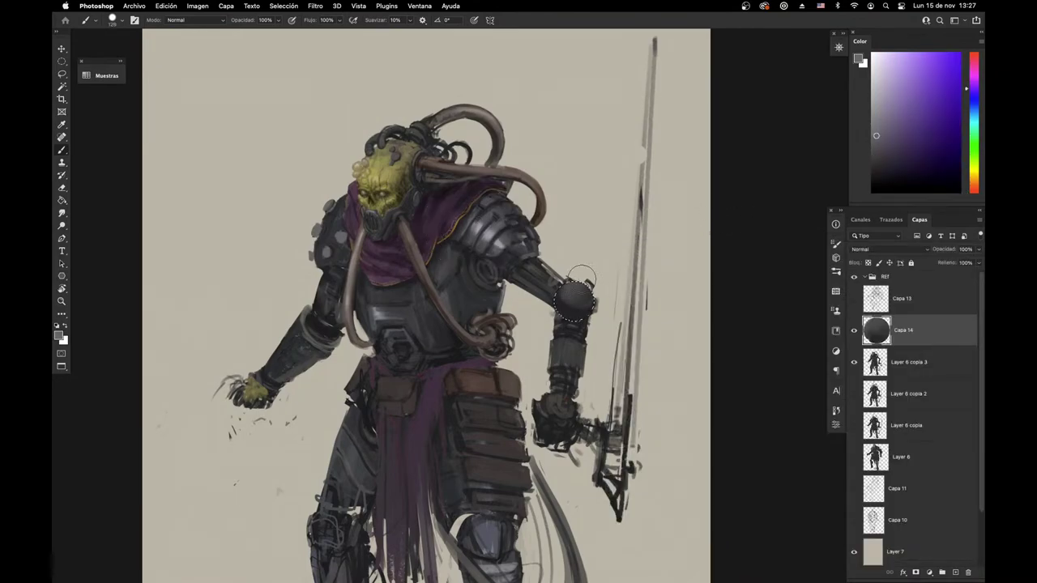
pyautogui.keyDown('alt'); pyautogui.click(541, 310); pyautogui.keyUp('alt')
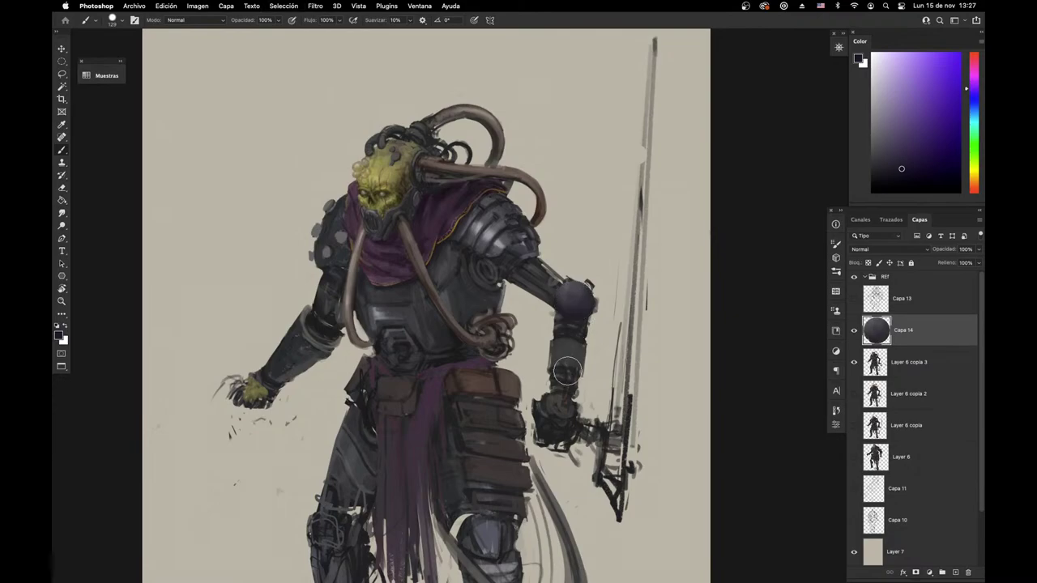
pyautogui.press('super+z')
# Step: Lighten the round elbow joint with a sampled warm grey and clear the selection
pyautogui.keyDown('alt'); pyautogui.click(411, 308); pyautogui.keyUp('alt')
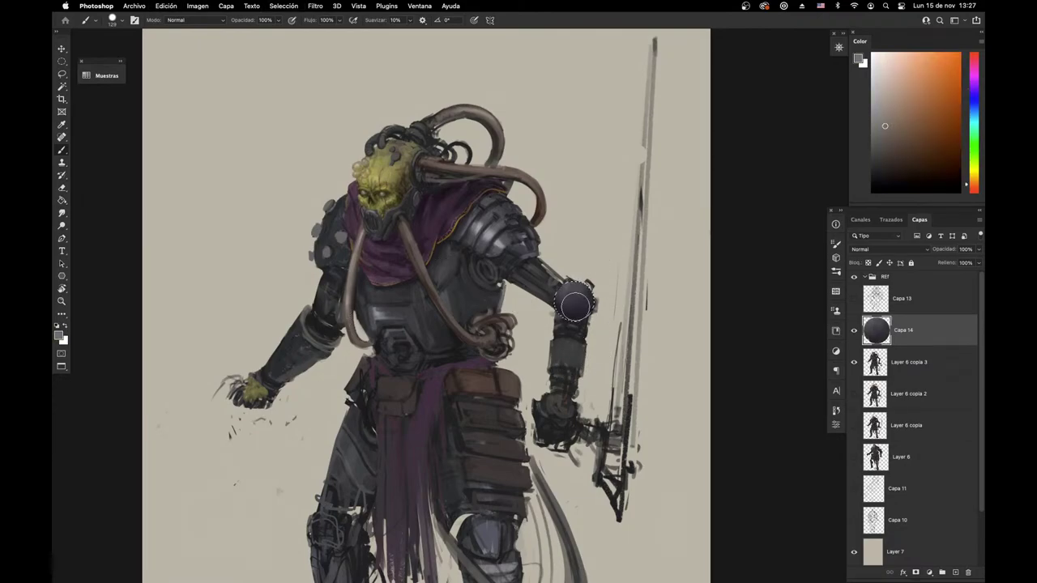
pyautogui.moveTo(561, 377); pyautogui.dragTo(580, 209)
pyautogui.moveTo(559, 356); pyautogui.dragTo(545, 388)
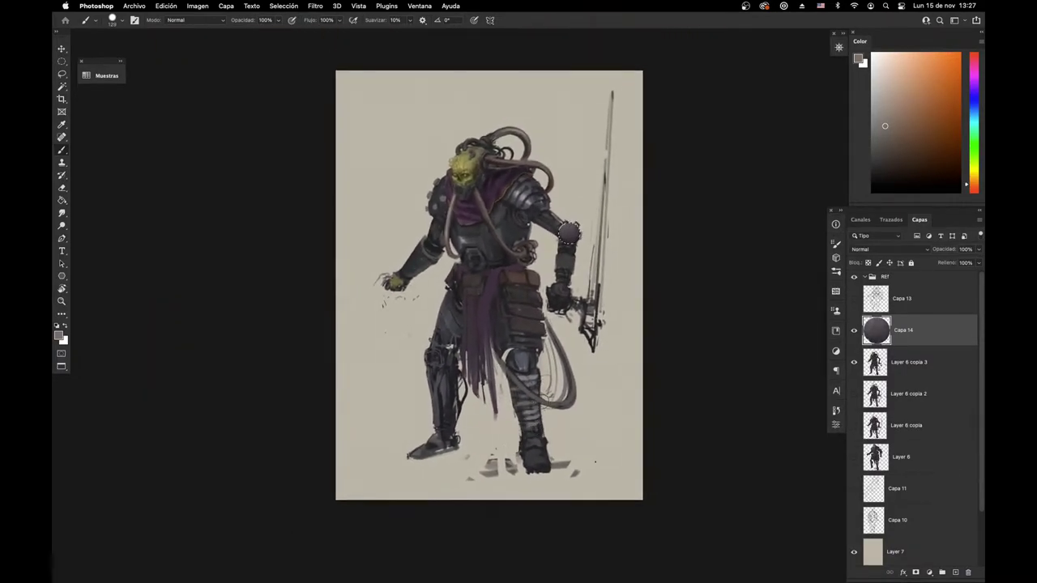
pyautogui.moveTo(520, 433); pyautogui.dragTo(502, 458)
pyautogui.press('super+d')
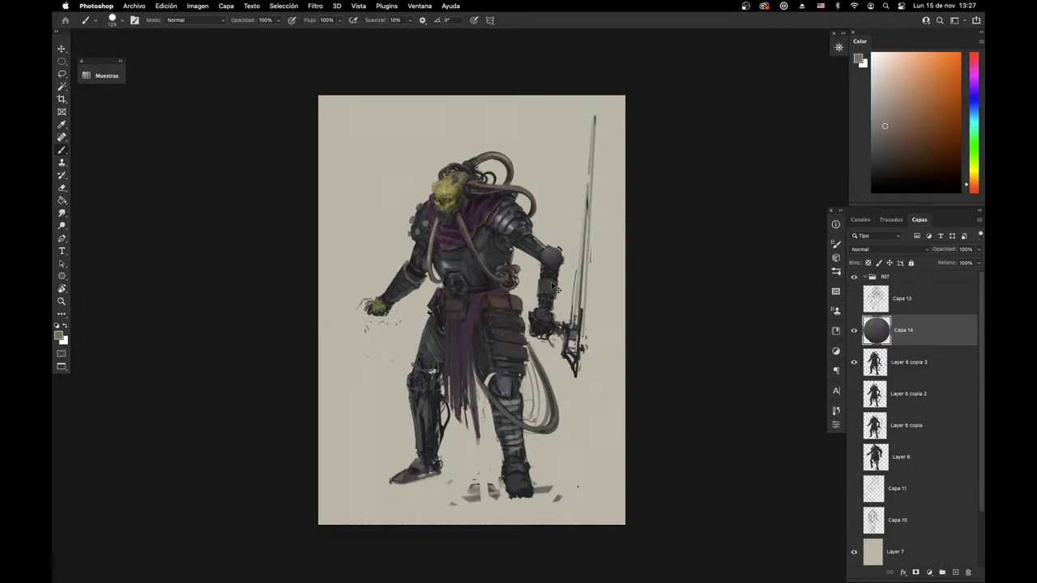
# Step: Erase the lower part of the elbow ball so it reads as a cap, and merge Capa 14 into Layer 6 copia 3
pyautogui.scroll(2, 555, 276)
pyautogui.press('e')
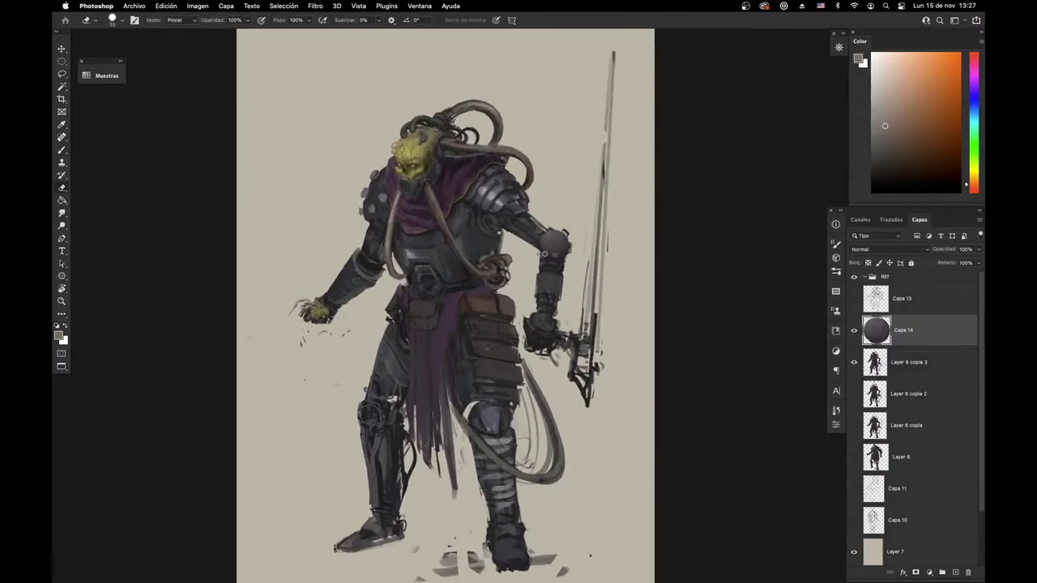
pyautogui.moveTo(546, 251); pyautogui.dragTo(567, 251)
pyautogui.press('b')
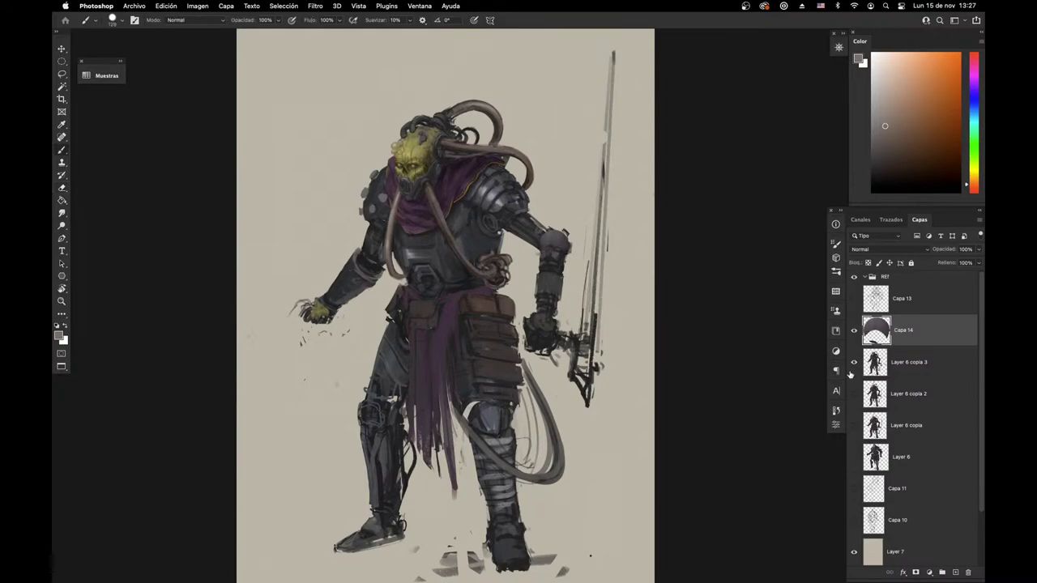
pyautogui.press('super+e')
# Step: Set the brush size to 1 px and sample a dark blue-grey near the sword hand
pyautogui.rightClick(570, 264)
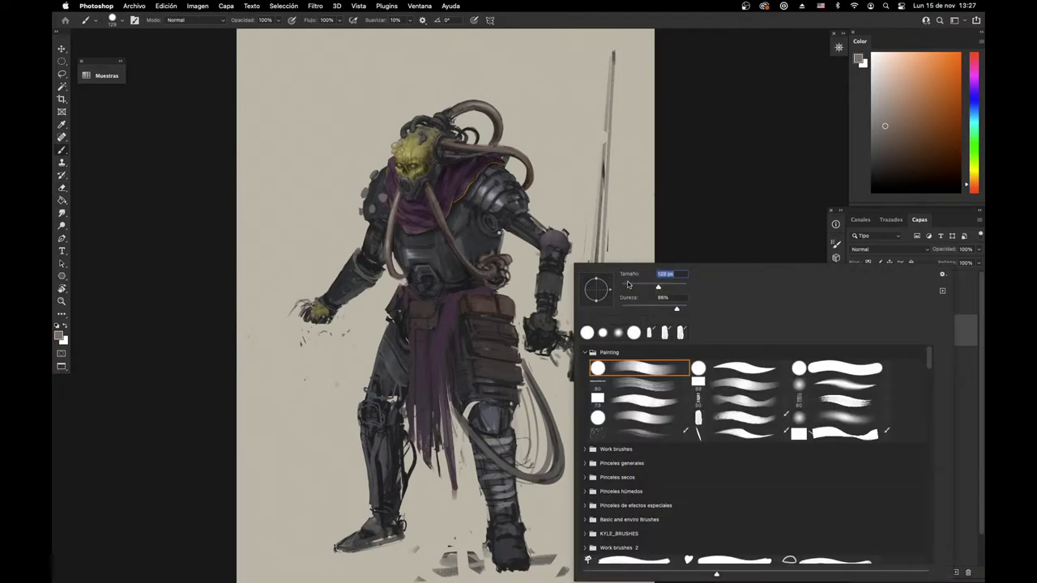
pyautogui.click(630, 284)
pyautogui.click(684, 254)
pyautogui.rightClick(563, 284)
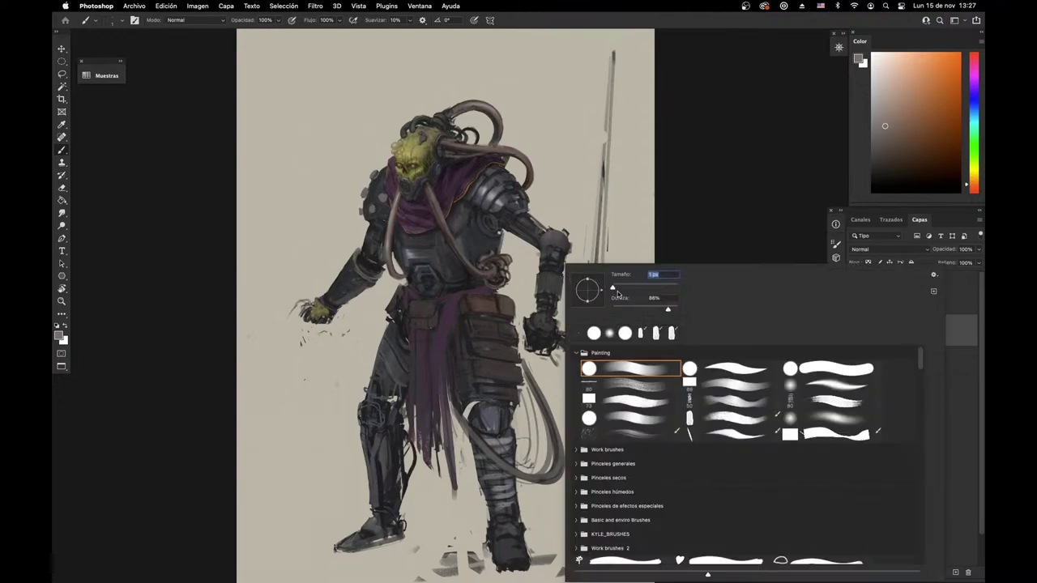
pyautogui.press('Escape')
pyautogui.keyDown('alt'); pyautogui.click(555, 330); pyautogui.keyUp('alt')
pyautogui.moveTo(569, 278); pyautogui.dragTo(572, 279)
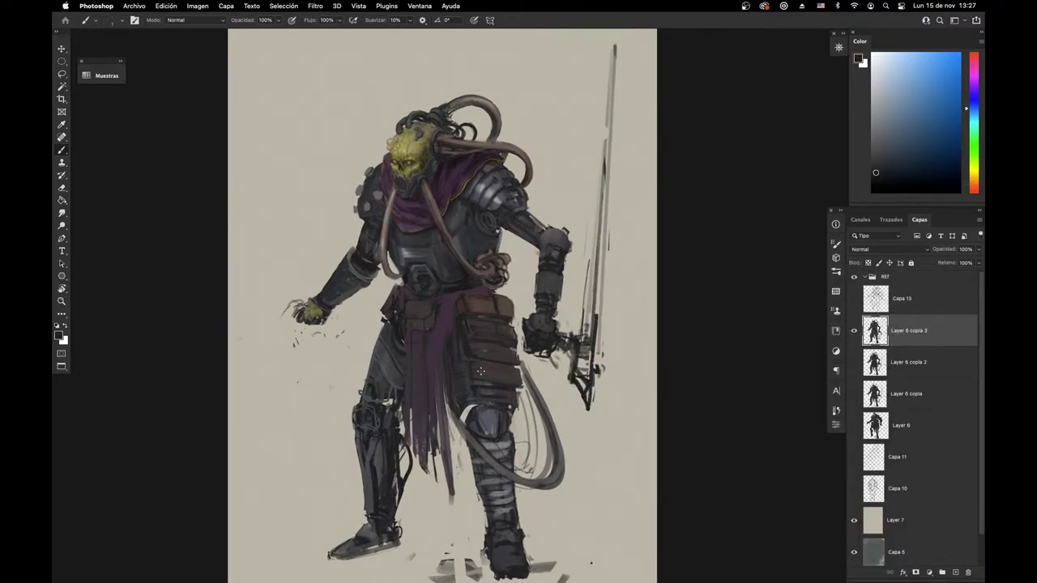
# Step: Set the brush size to 13 px and sample a dark blue-grey below the sword arm's elbow joint
pyautogui.rightClick(548, 248)
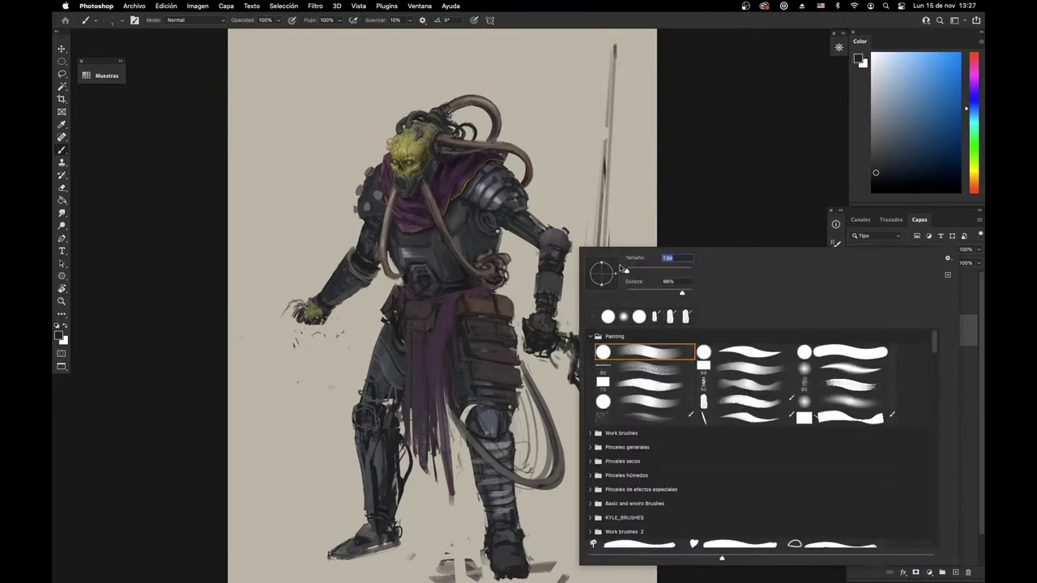
pyautogui.press('Escape')
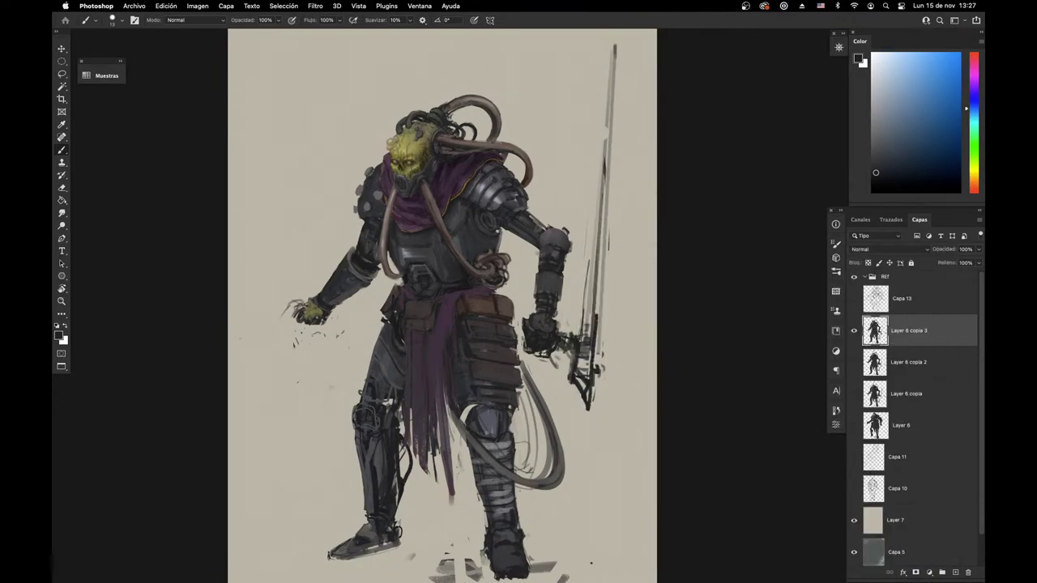
pyautogui.press('d')
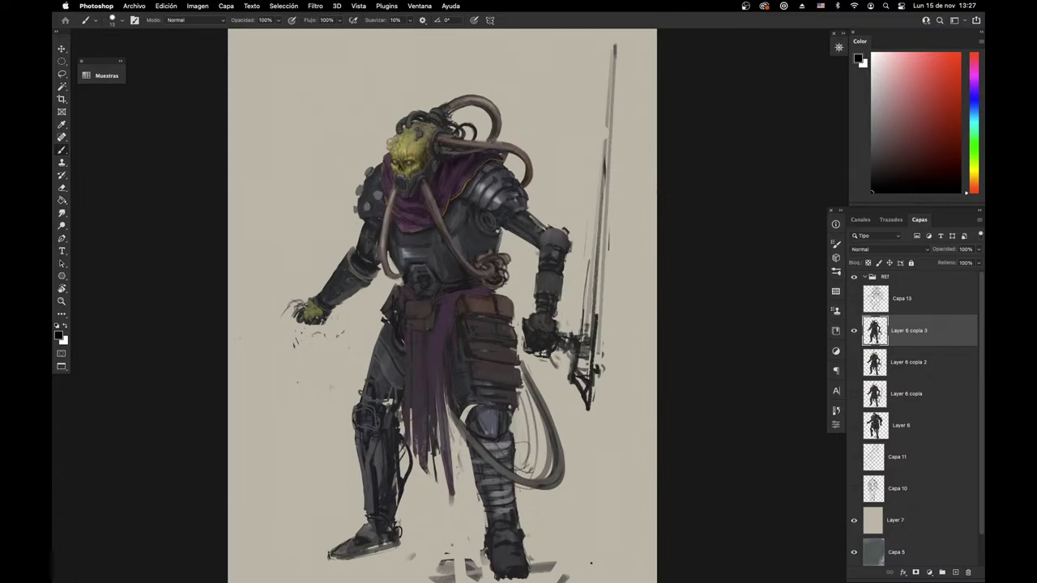
pyautogui.moveTo(603, 475); pyautogui.dragTo(680, 308)
pyautogui.moveTo(542, 324); pyautogui.dragTo(483, 431)
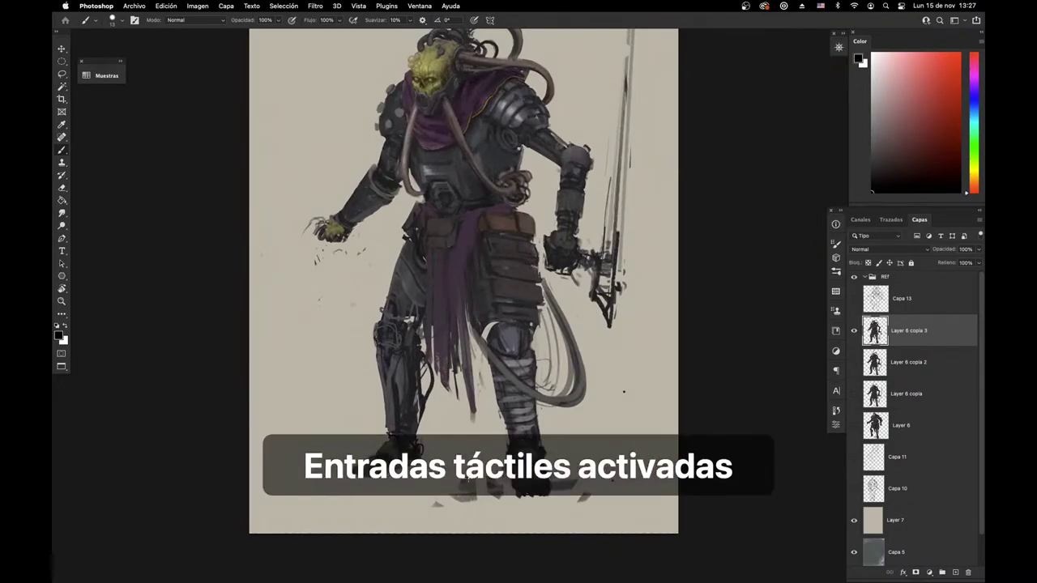
pyautogui.moveTo(632, 215); pyautogui.dragTo(606, 260)
pyautogui.scroll(2, 606, 260)
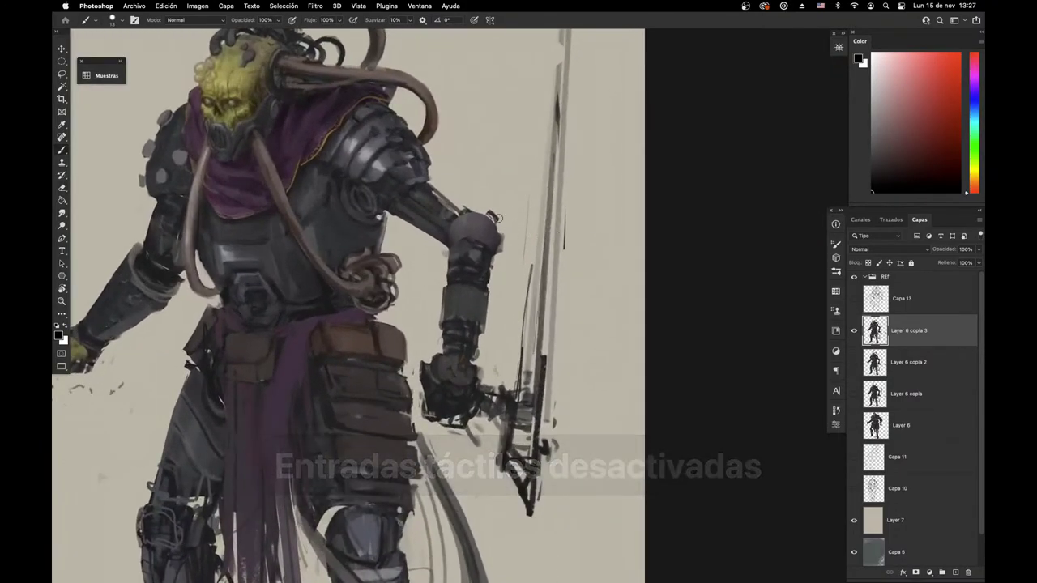
pyautogui.keyDown('alt'); pyautogui.click(465, 257); pyautogui.keyUp('alt')
pyautogui.scroll(2, 465, 257)
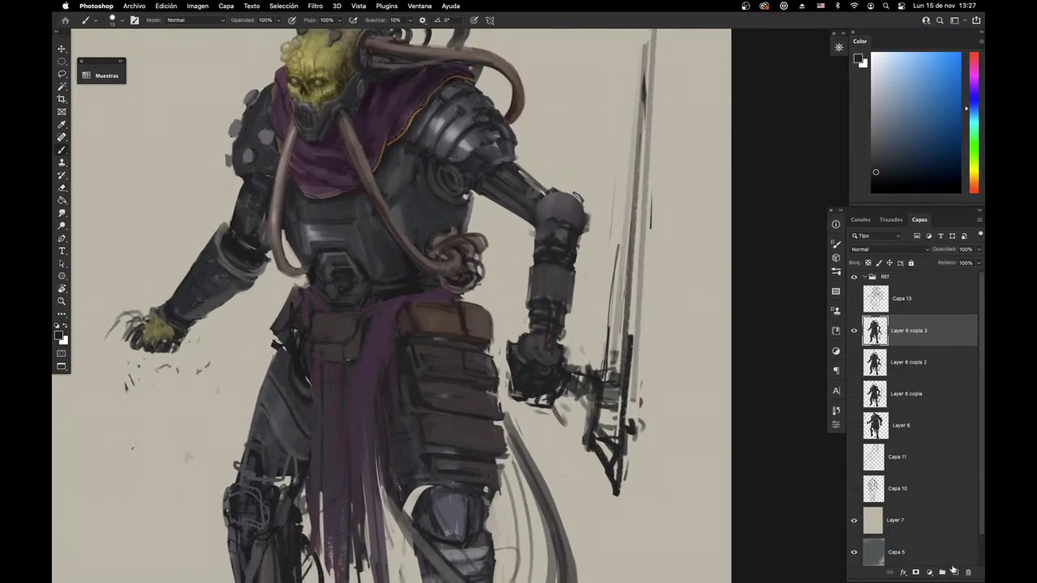
# Step: Add a layer above the painting, fill it with white, and lower its fill so the figure shows through faintly
pyautogui.click(954, 571)
pyautogui.keyDown('alt'); pyautogui.click(484, 379); pyautogui.keyUp('alt')
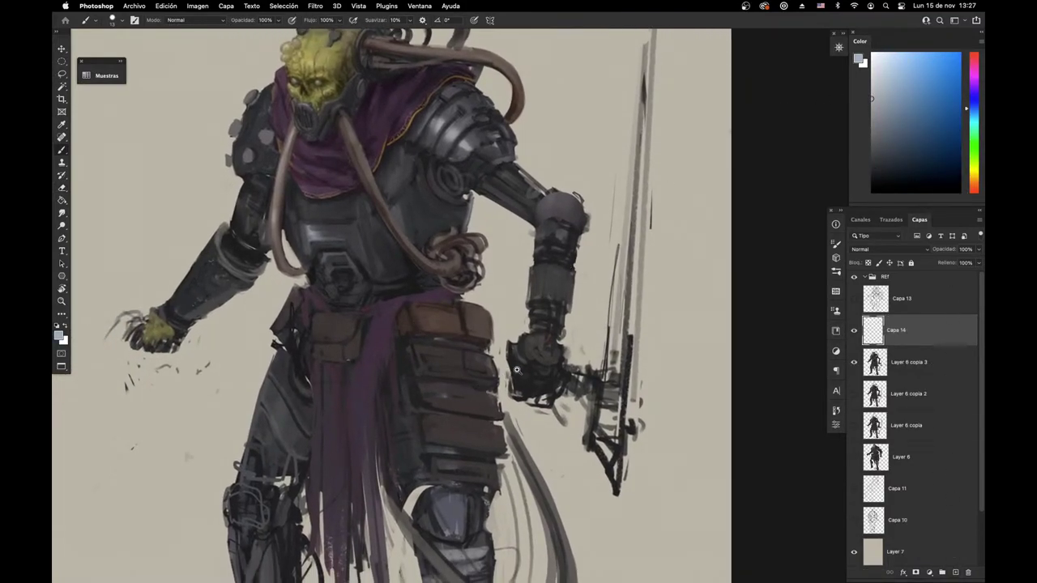
pyautogui.scroll(-3, 516, 369)
pyautogui.press('g')
pyautogui.click(560, 325)
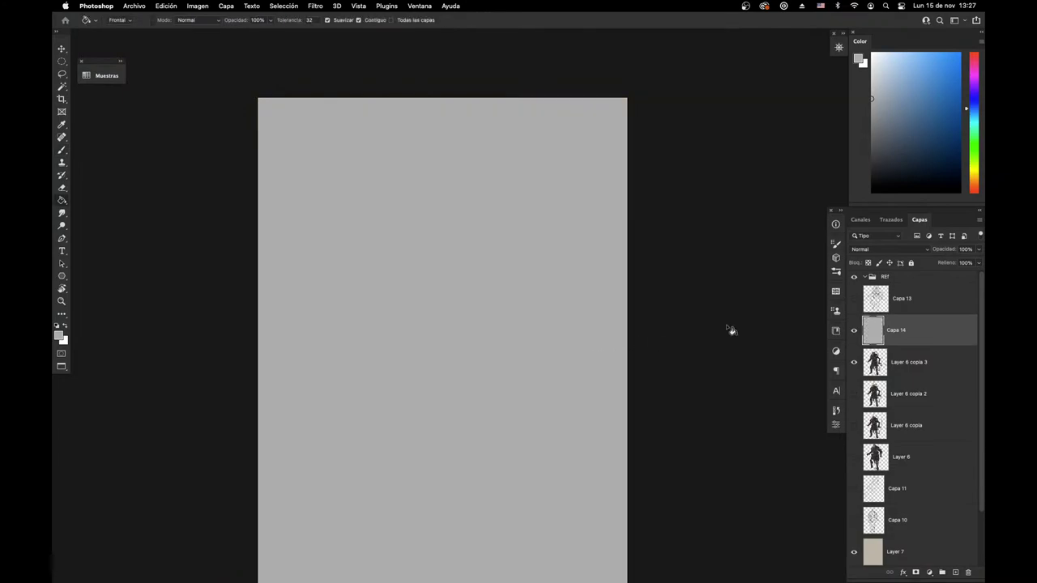
pyautogui.press('x')
pyautogui.click(479, 345)
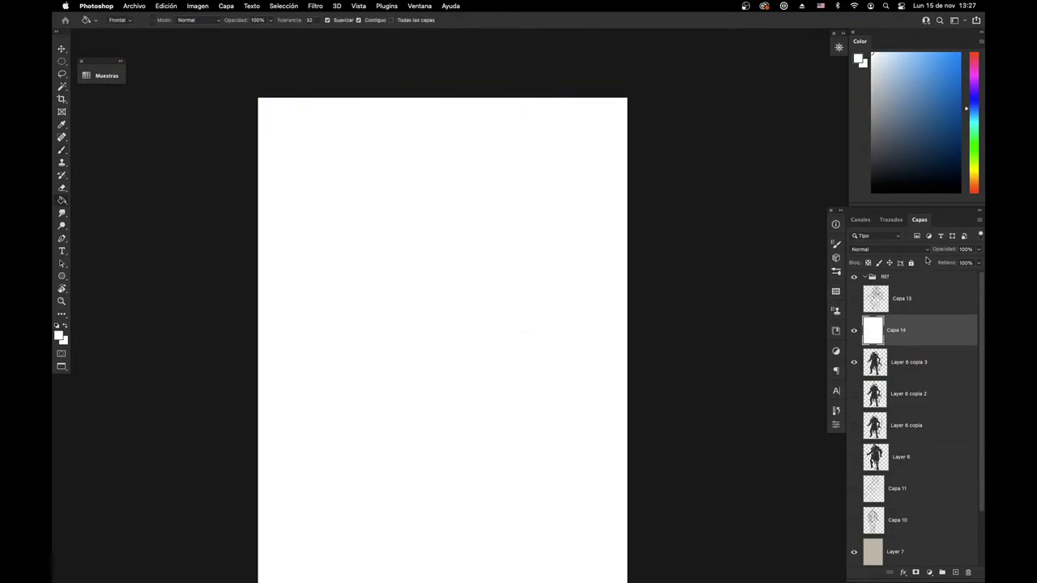
pyautogui.moveTo(947, 263); pyautogui.dragTo(906, 264)
# Step: Add another layer above the white veil and choose a hard round brush with 100% hardness from the Painting set
pyautogui.click(955, 572)
pyautogui.press('b')
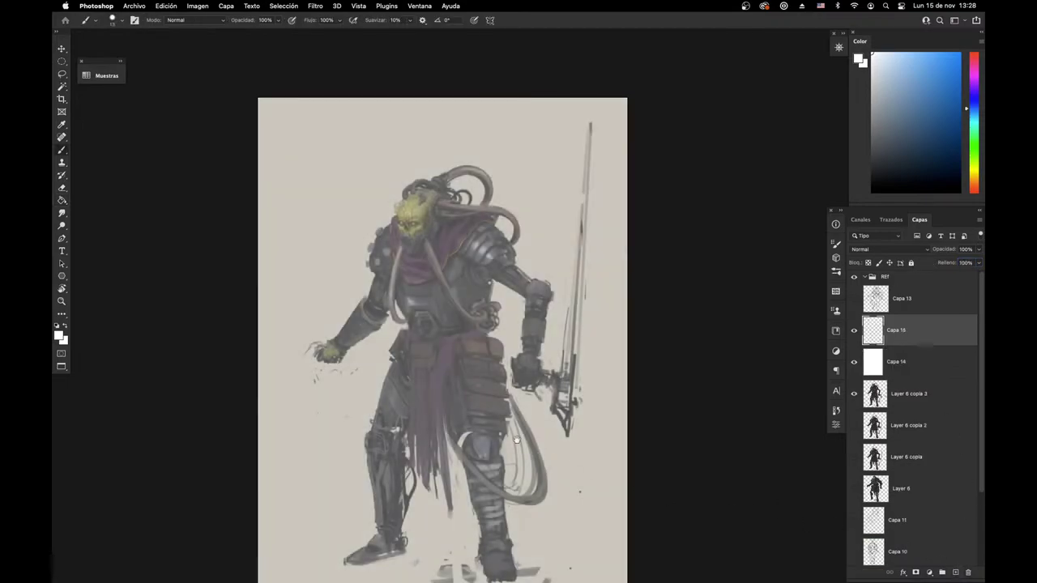
pyautogui.moveTo(472, 374); pyautogui.dragTo(482, 378)
pyautogui.scroll(1, 470, 365)
pyautogui.rightClick(532, 267)
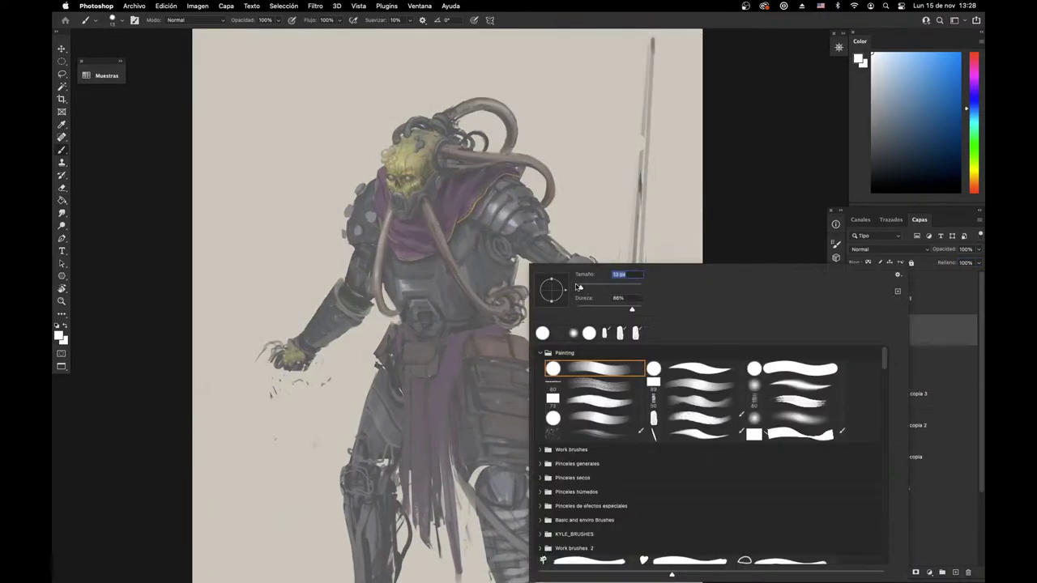
pyautogui.click(700, 370)
pyautogui.click(766, 243)
pyautogui.moveTo(456, 427); pyautogui.dragTo(441, 478)
pyautogui.scroll(-2, 453, 421)
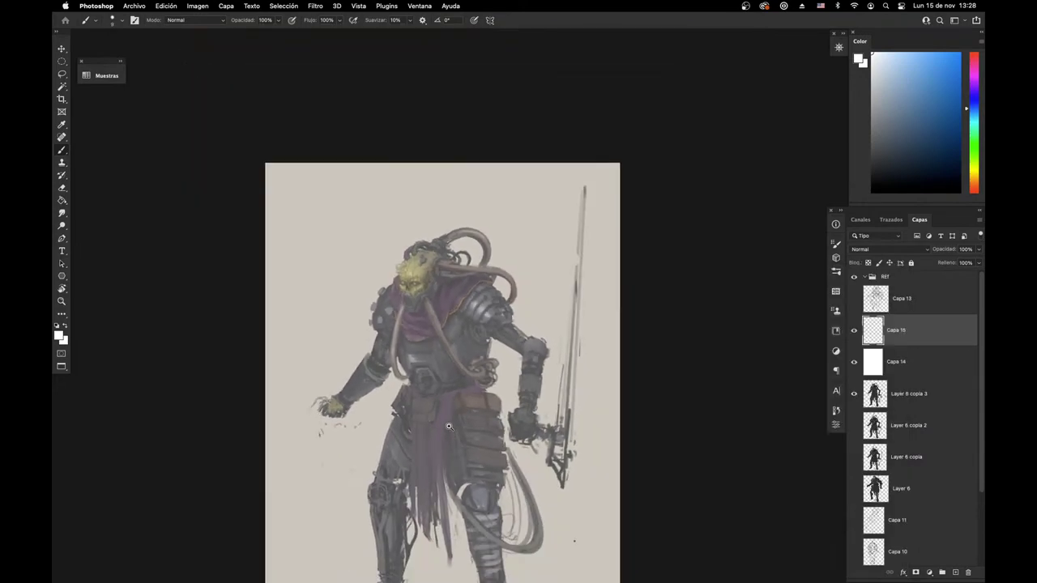
pyautogui.rightClick(490, 365)
pyautogui.click(761, 369)
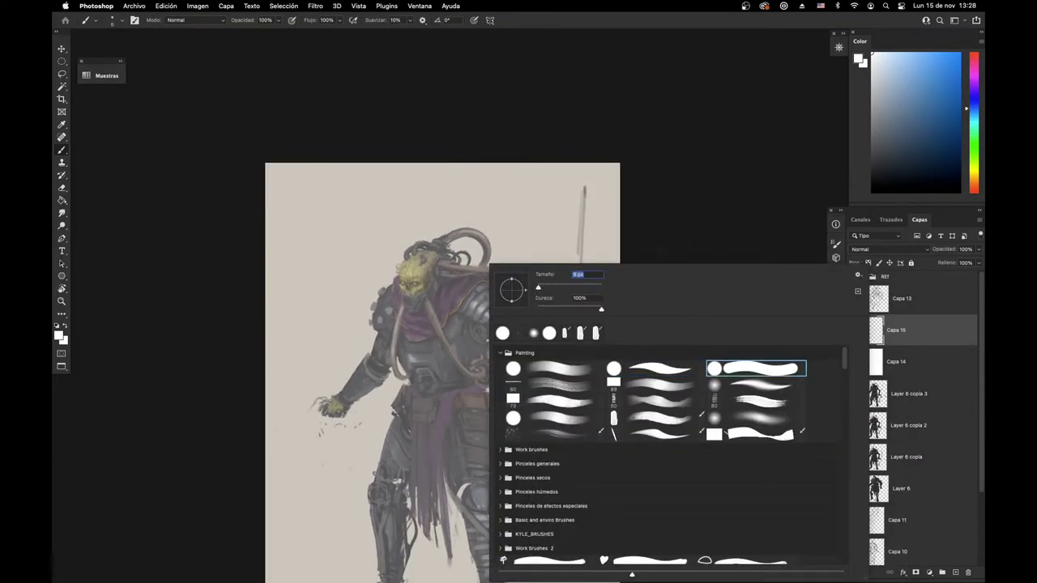
pyautogui.press('Return')
# Step: Undo the white trial outline around the head and switch the brush colour to black
pyautogui.scroll(-1, 456, 384)
pyautogui.moveTo(425, 253)
pyautogui.mouseDown()
pyautogui.moveTo(405, 235)
pyautogui.moveTo(454, 253)
pyautogui.mouseUp()
pyautogui.press('x')
pyautogui.press('super+a')
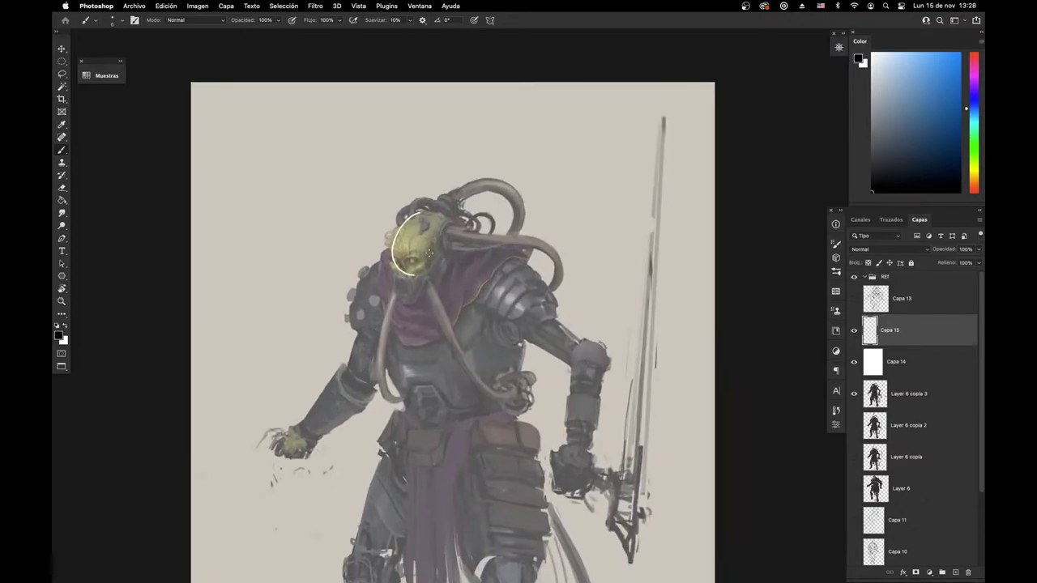
pyautogui.press('super+space')
pyautogui.press('super+space')
pyautogui.press('super+z')
pyautogui.press('super+d')
# Step: Sketch the head as a simple round volume in thin black lines, with guide lines for the face and jaw
pyautogui.scroll(-1, 447, 277)
pyautogui.scroll(-1, 425, 297)
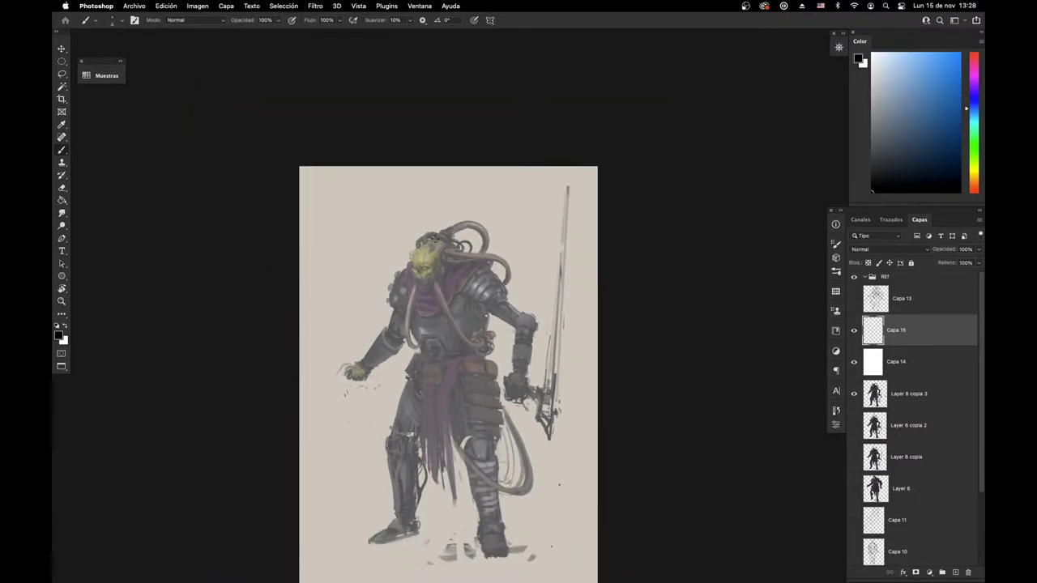
pyautogui.moveTo(431, 241)
pyautogui.mouseDown()
pyautogui.moveTo(448, 252)
pyautogui.moveTo(442, 245)
pyautogui.moveTo(421, 277)
pyautogui.moveTo(416, 287)
pyautogui.moveTo(431, 289)
pyautogui.mouseUp()
pyautogui.press('super+z')
pyautogui.moveTo(431, 288); pyautogui.dragTo(445, 279)
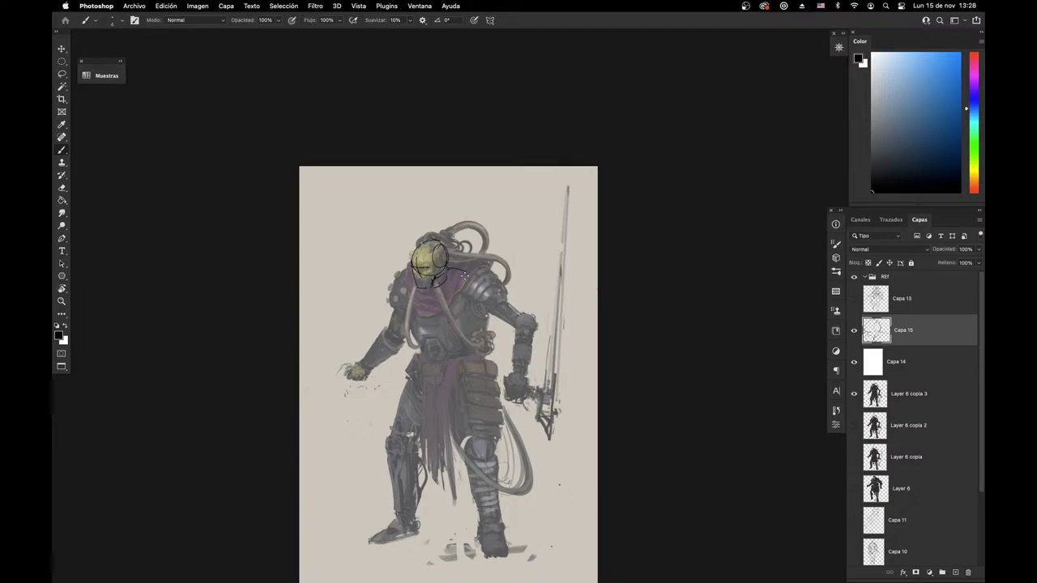
pyautogui.press('v')
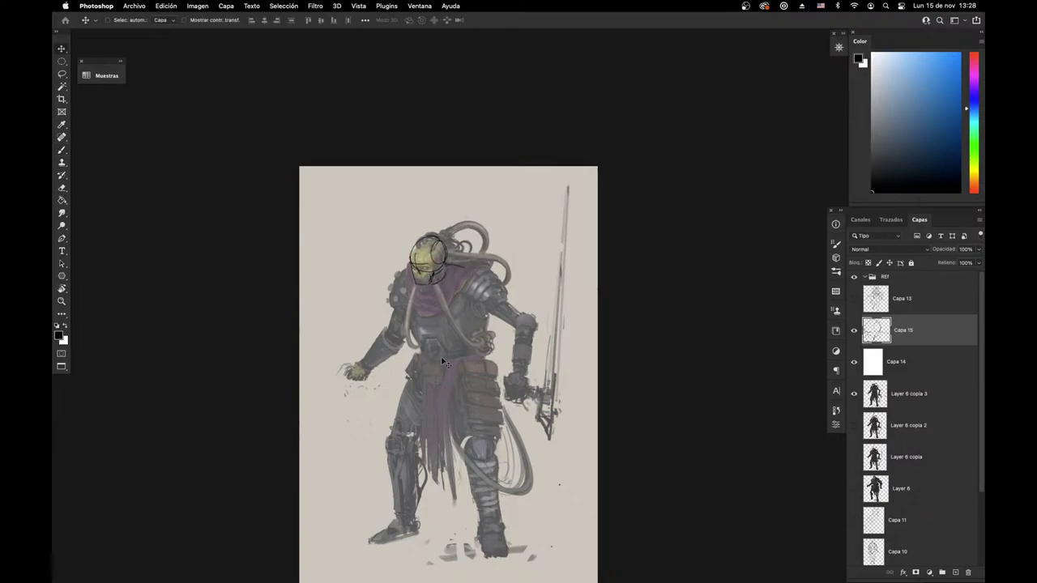
# Step: Sketch the chest below the head as a tapering box with a visible side plane, erasing misplaced lines
pyautogui.press('b')
pyautogui.moveTo(430, 286)
pyautogui.mouseDown()
pyautogui.moveTo(410, 269)
pyautogui.moveTo(443, 274)
pyautogui.moveTo(430, 288)
pyautogui.moveTo(449, 270)
pyautogui.moveTo(453, 281)
pyautogui.moveTo(450, 270)
pyautogui.moveTo(490, 271)
pyautogui.moveTo(404, 274)
pyautogui.moveTo(431, 291)
pyautogui.moveTo(410, 282)
pyautogui.moveTo(478, 286)
pyautogui.moveTo(490, 276)
pyautogui.moveTo(438, 288)
pyautogui.moveTo(468, 289)
pyautogui.mouseUp()
pyautogui.press('e')
pyautogui.press('b')
pyautogui.moveTo(402, 285)
pyautogui.mouseDown()
pyautogui.moveTo(424, 328)
pyautogui.moveTo(451, 327)
pyautogui.mouseUp()
pyautogui.moveTo(475, 294)
pyautogui.mouseDown()
pyautogui.moveTo(474, 336)
pyautogui.moveTo(474, 283)
pyautogui.moveTo(471, 327)
pyautogui.moveTo(430, 345)
pyautogui.mouseUp()
pyautogui.press('e')
pyautogui.press('b')
pyautogui.press('e')
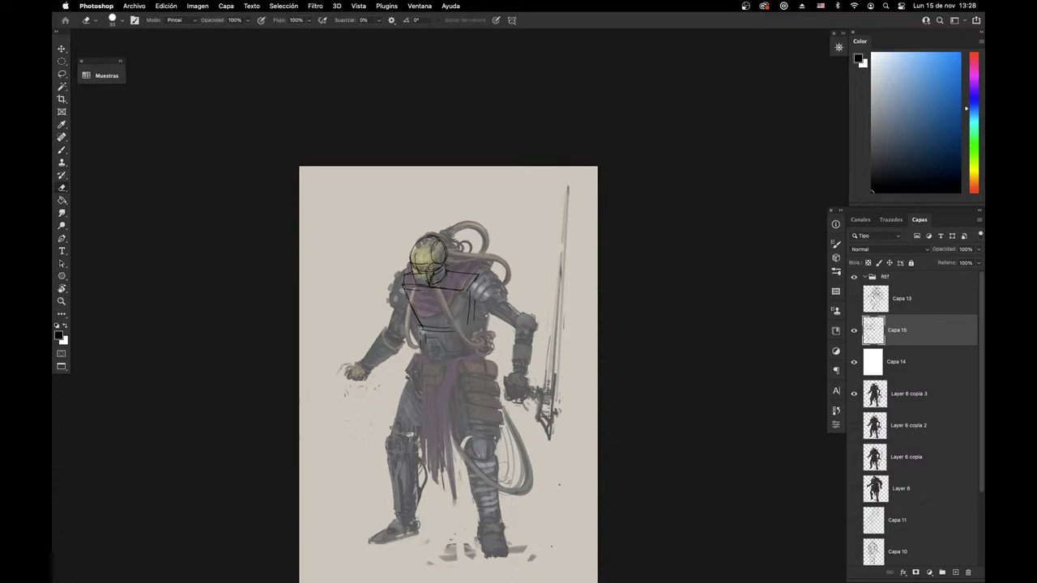
# Step: Sketch a round ball for the shoulder joint at each upper corner of the chest block
pyautogui.press('b')
pyautogui.moveTo(400, 287)
pyautogui.mouseDown()
pyautogui.moveTo(393, 295)
pyautogui.moveTo(409, 303)
pyautogui.mouseUp()
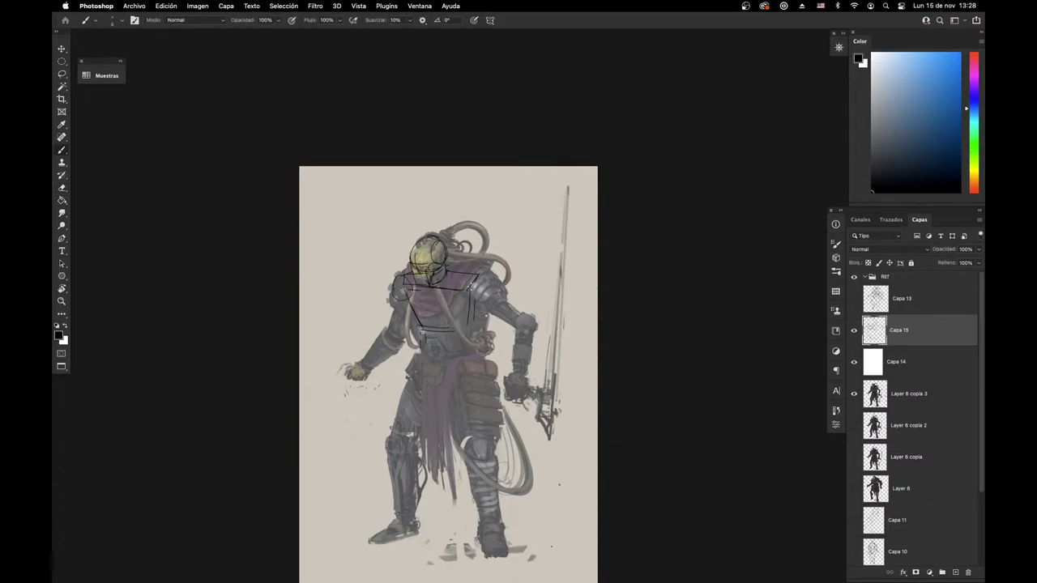
pyautogui.moveTo(472, 278); pyautogui.dragTo(482, 297)
# Step: Sketch the abdomen as a box under the chest and rough in the pelvis as a wedge below it
pyautogui.moveTo(396, 298)
pyautogui.mouseDown()
pyautogui.moveTo(392, 332)
pyautogui.moveTo(461, 344)
pyautogui.moveTo(427, 324)
pyautogui.moveTo(471, 330)
pyautogui.moveTo(425, 330)
pyautogui.moveTo(426, 351)
pyautogui.moveTo(471, 357)
pyautogui.moveTo(461, 350)
pyautogui.moveTo(438, 393)
pyautogui.moveTo(436, 371)
pyautogui.moveTo(422, 389)
pyautogui.moveTo(445, 402)
pyautogui.mouseUp()
pyautogui.press('e')
pyautogui.moveTo(449, 389)
pyautogui.mouseDown()
pyautogui.moveTo(445, 401)
pyautogui.moveTo(420, 392)
pyautogui.mouseUp()
pyautogui.press('b')
pyautogui.moveTo(415, 356)
pyautogui.mouseDown()
pyautogui.moveTo(427, 399)
pyautogui.moveTo(448, 400)
pyautogui.moveTo(482, 357)
pyautogui.mouseUp()
pyautogui.moveTo(451, 401); pyautogui.dragTo(451, 387)
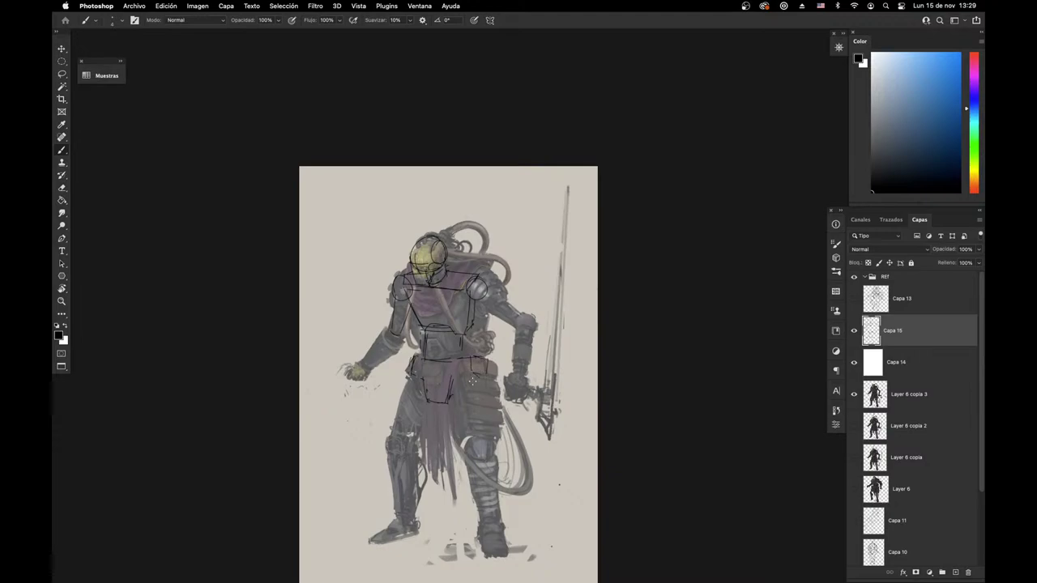
# Step: Erase the pelvis wedge and hip lines with a resized eraser, and reinforce the abdomen box
pyautogui.press('e')
pyautogui.moveTo(426, 379); pyautogui.dragTo(428, 400)
pyautogui.rightClick(544, 340)
pyautogui.moveTo(624, 287); pyautogui.dragTo(630, 286)
pyautogui.click(449, 392)
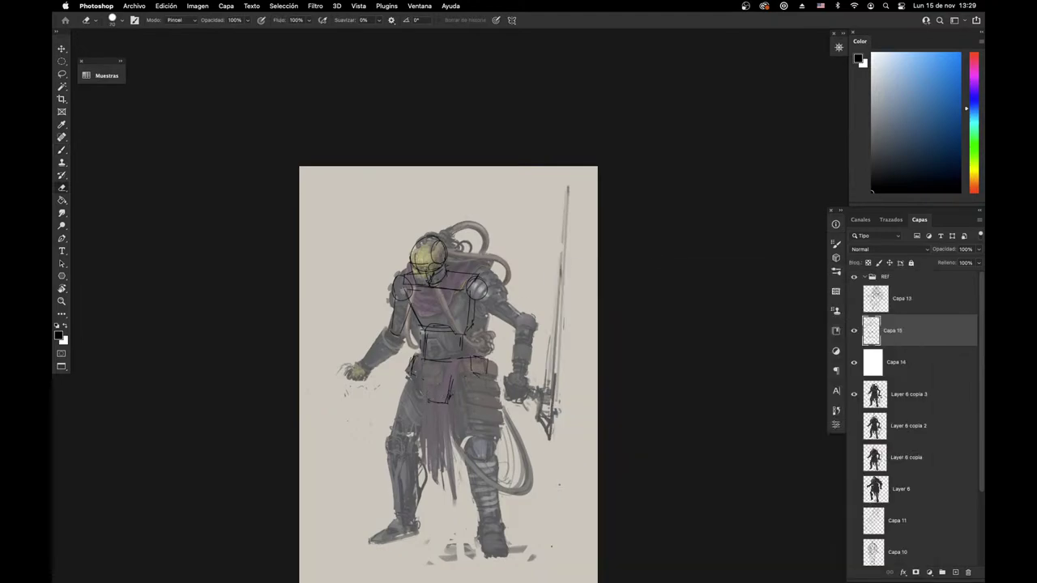
pyautogui.moveTo(448, 392)
pyautogui.mouseDown()
pyautogui.moveTo(422, 394)
pyautogui.moveTo(412, 373)
pyautogui.moveTo(451, 398)
pyautogui.mouseUp()
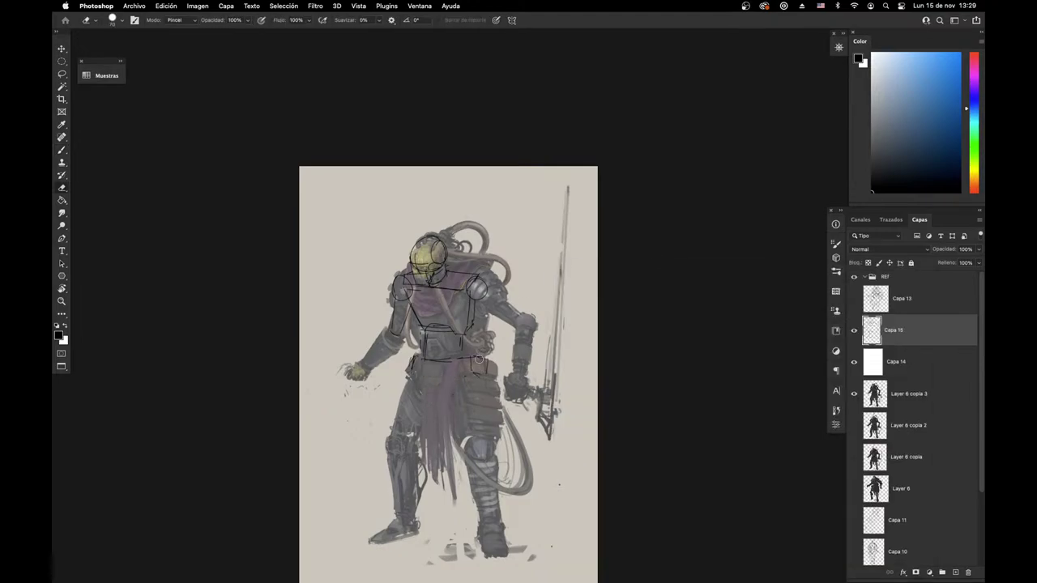
pyautogui.moveTo(472, 361); pyautogui.dragTo(485, 372)
pyautogui.press('b')
pyautogui.moveTo(459, 336)
pyautogui.mouseDown()
pyautogui.moveTo(453, 358)
pyautogui.moveTo(452, 329)
pyautogui.mouseUp()
# Step: Redraw the sword-side shoulder ball and extend the upper arm from it to a round elbow joint
pyautogui.press('e')
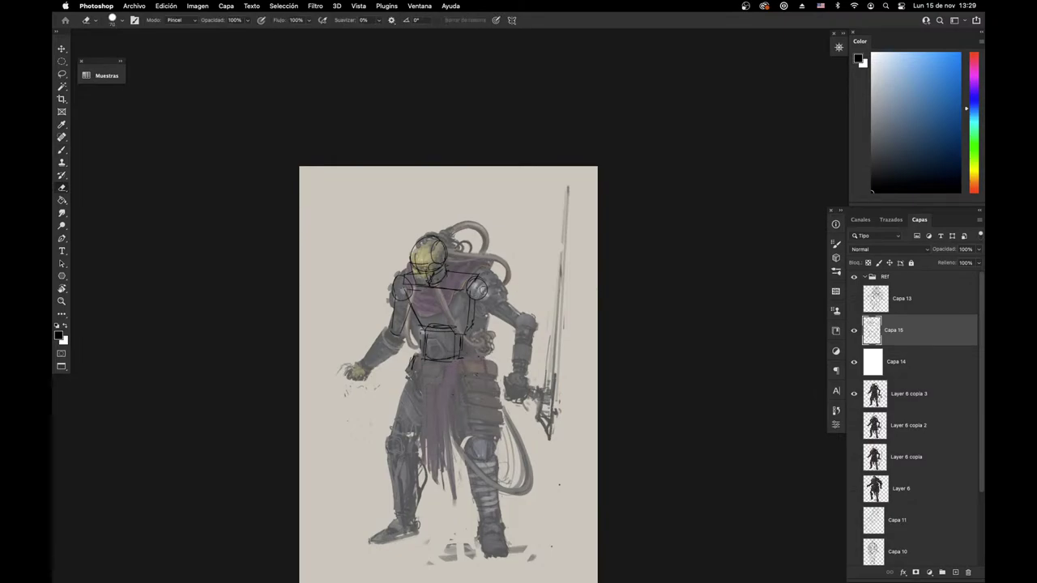
pyautogui.moveTo(470, 295)
pyautogui.mouseDown()
pyautogui.moveTo(484, 284)
pyautogui.moveTo(486, 298)
pyautogui.moveTo(525, 319)
pyautogui.moveTo(513, 327)
pyautogui.mouseUp()
pyautogui.press('b')
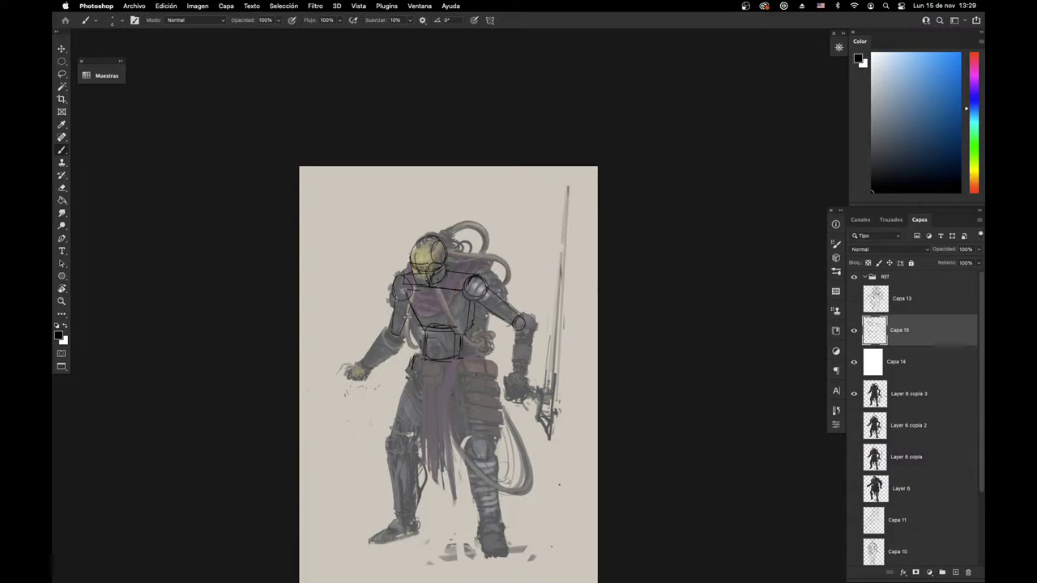
# Step: Redraw the empty-handed side's shoulder ball further out and sketch that arm with elbow and wrist balls
pyautogui.press('e')
pyautogui.moveTo(396, 277)
pyautogui.mouseDown()
pyautogui.moveTo(401, 298)
pyautogui.moveTo(405, 271)
pyautogui.moveTo(392, 281)
pyautogui.moveTo(411, 285)
pyautogui.moveTo(385, 312)
pyautogui.moveTo(384, 333)
pyautogui.moveTo(395, 335)
pyautogui.mouseUp()
pyautogui.press('b')
pyautogui.press('e')
pyautogui.moveTo(392, 335)
pyautogui.mouseDown()
pyautogui.moveTo(395, 305)
pyautogui.moveTo(385, 336)
pyautogui.mouseUp()
pyautogui.press('b')
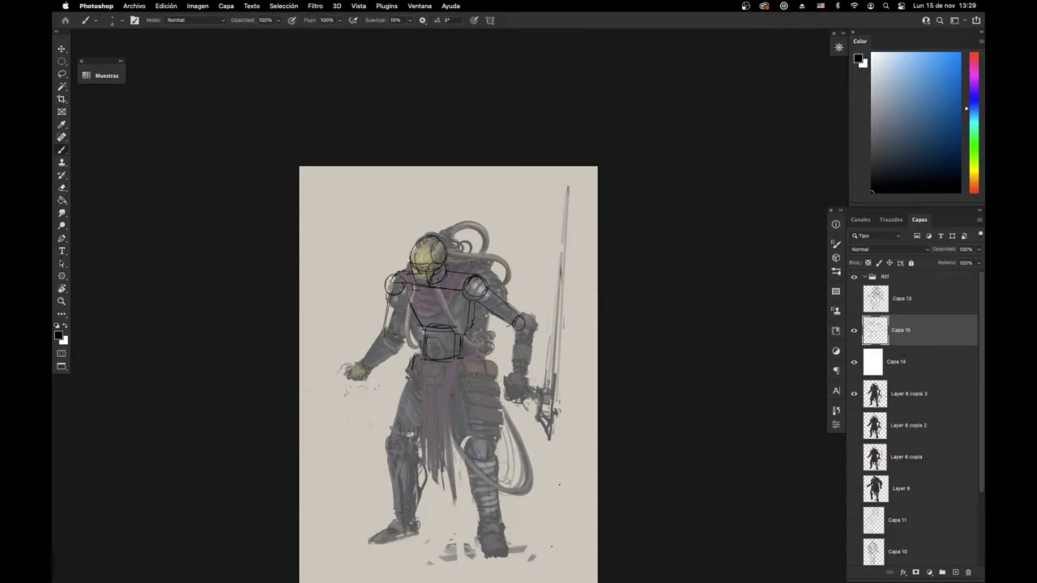
pyautogui.moveTo(410, 290)
pyautogui.mouseDown()
pyautogui.moveTo(397, 332)
pyautogui.moveTo(381, 337)
pyautogui.moveTo(352, 381)
pyautogui.mouseUp()
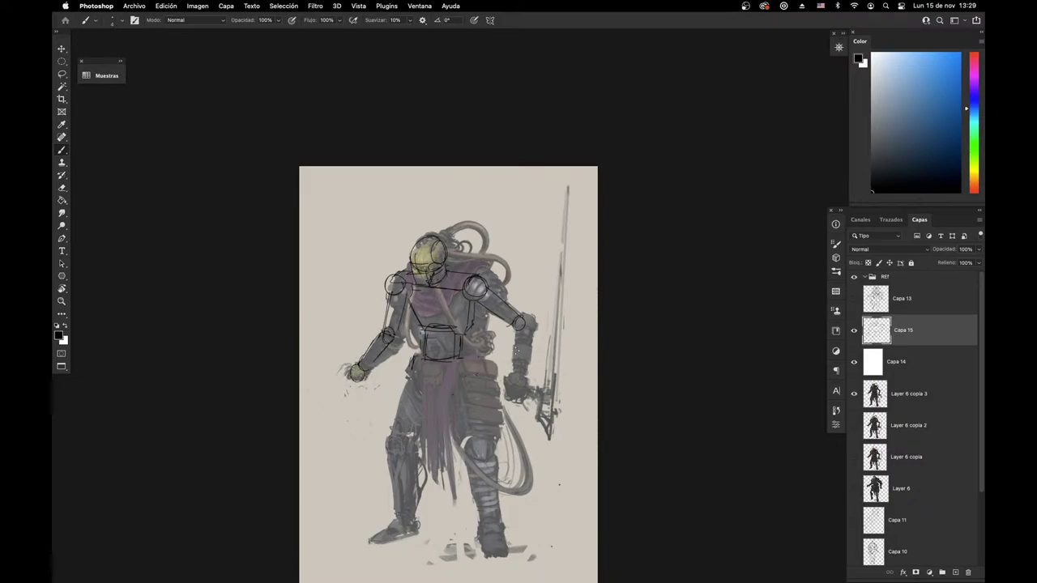
# Step: Sketch the sword arm's forearm from the elbow ball down to a round wrist joint and blocky hand
pyautogui.moveTo(517, 328)
pyautogui.mouseDown()
pyautogui.moveTo(518, 369)
pyautogui.moveTo(502, 395)
pyautogui.mouseUp()
pyautogui.press('e')
pyautogui.press('b')
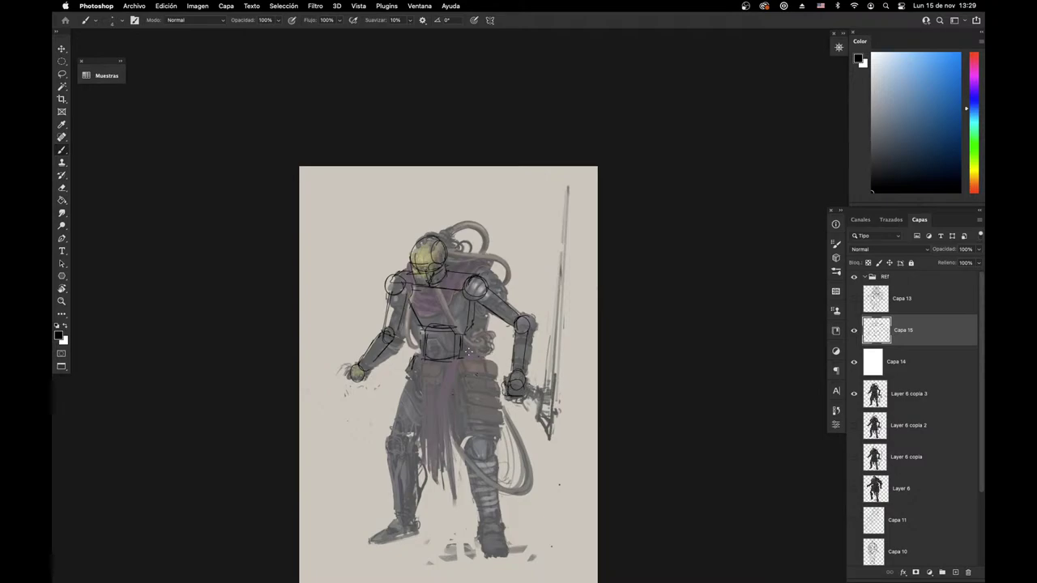
# Step: Sketch the pelvis under the abdomen as a belt band with a central wedge and round hip joints
pyautogui.moveTo(468, 330)
pyautogui.mouseDown()
pyautogui.moveTo(462, 353)
pyautogui.moveTo(421, 352)
pyautogui.moveTo(423, 399)
pyautogui.moveTo(434, 397)
pyautogui.mouseUp()
pyautogui.moveTo(446, 376)
pyautogui.mouseDown()
pyautogui.moveTo(442, 402)
pyautogui.moveTo(453, 371)
pyautogui.mouseUp()
pyautogui.moveTo(445, 400)
pyautogui.mouseDown()
pyautogui.moveTo(451, 378)
pyautogui.moveTo(455, 400)
pyautogui.mouseUp()
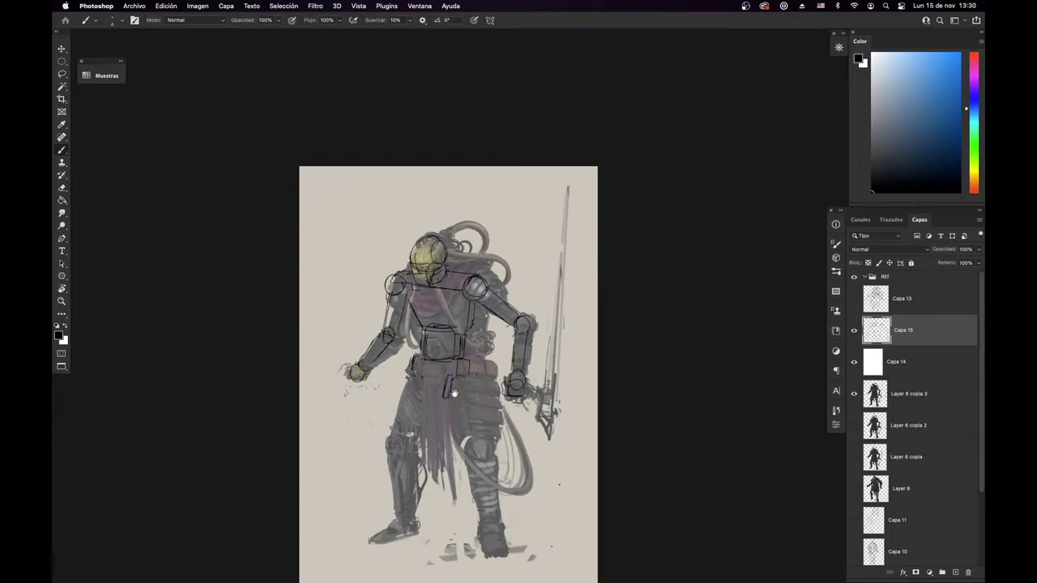
pyautogui.press('e')
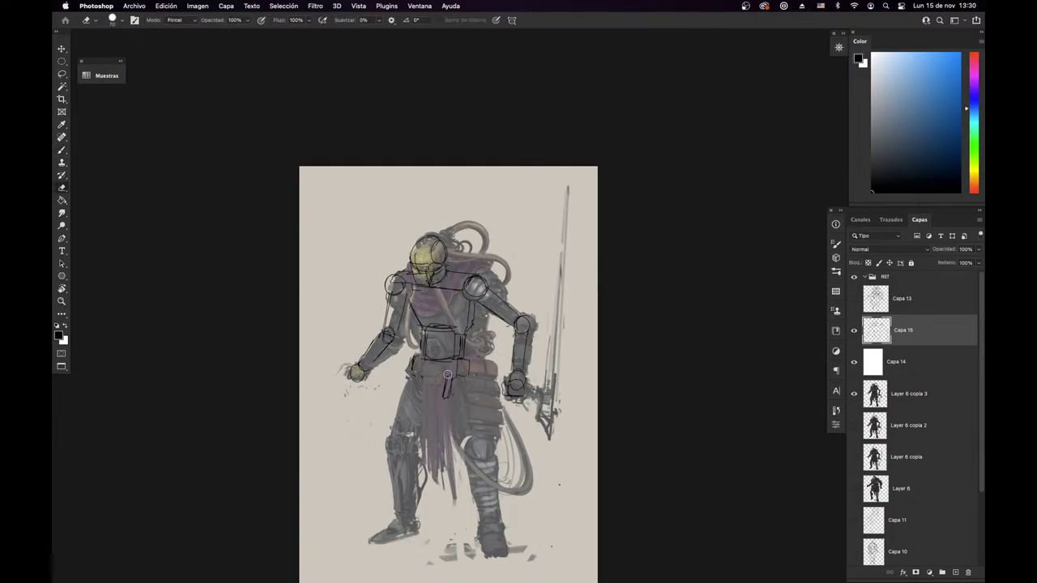
pyautogui.press('b')
pyautogui.moveTo(422, 374); pyautogui.dragTo(428, 399)
pyautogui.moveTo(428, 399); pyautogui.dragTo(463, 384)
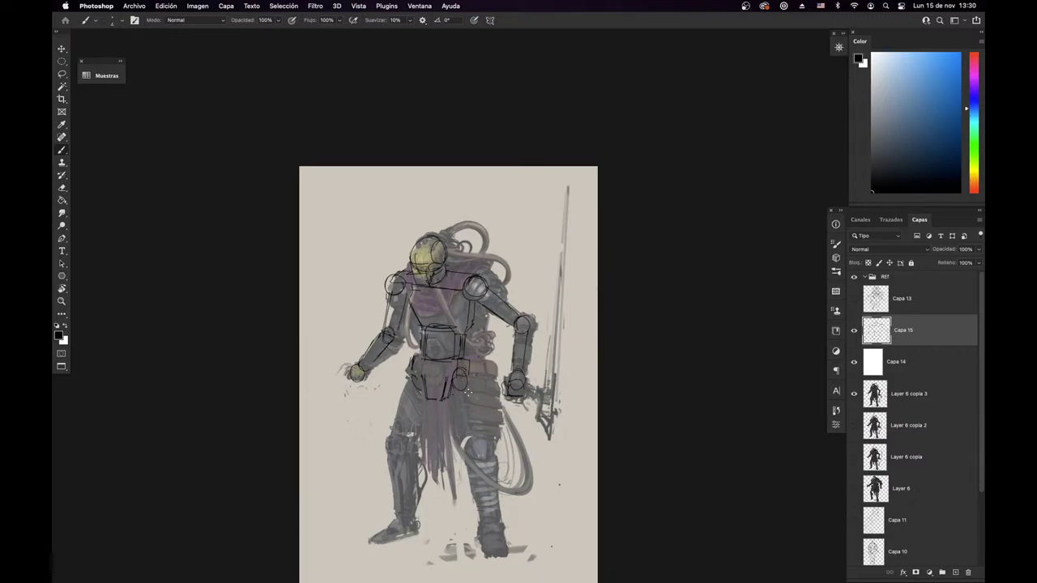
# Step: Rework the face guide lines and move the lassoed head sketch slightly towards the sword arm
pyautogui.press('e')
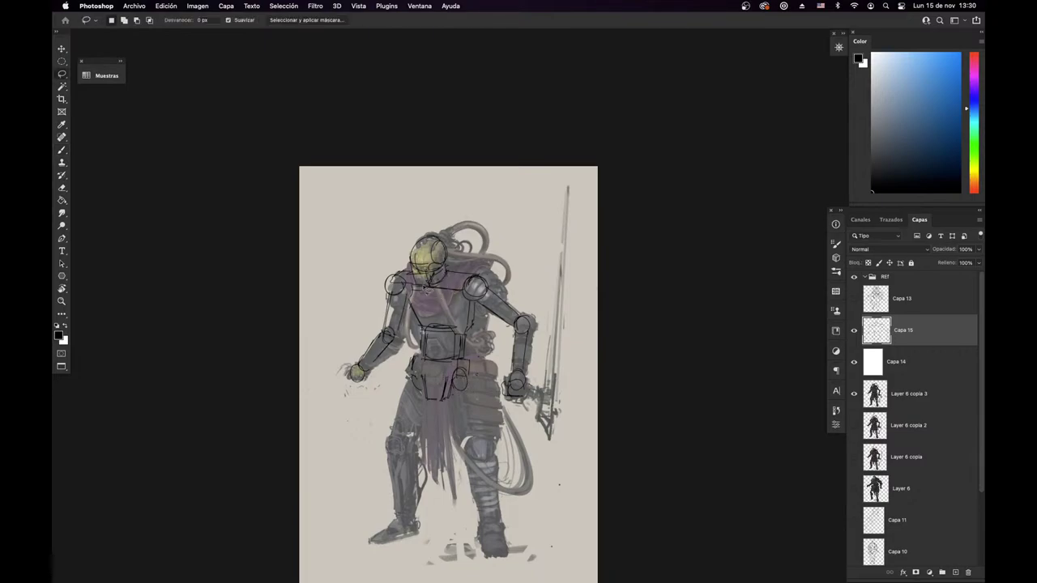
pyautogui.press('b')
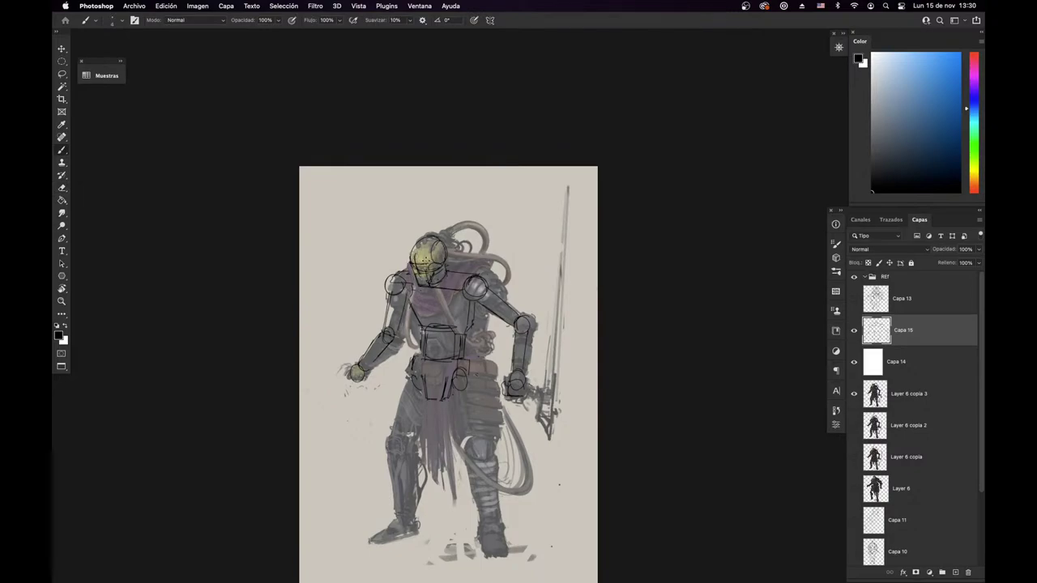
pyautogui.press('l')
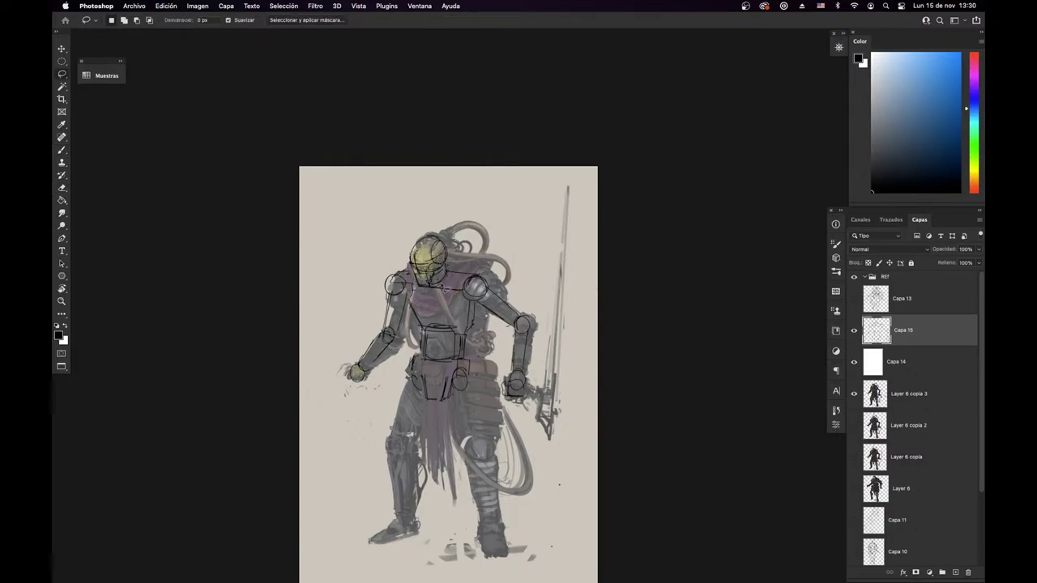
pyautogui.moveTo(440, 288); pyautogui.dragTo(438, 280)
pyautogui.press('v')
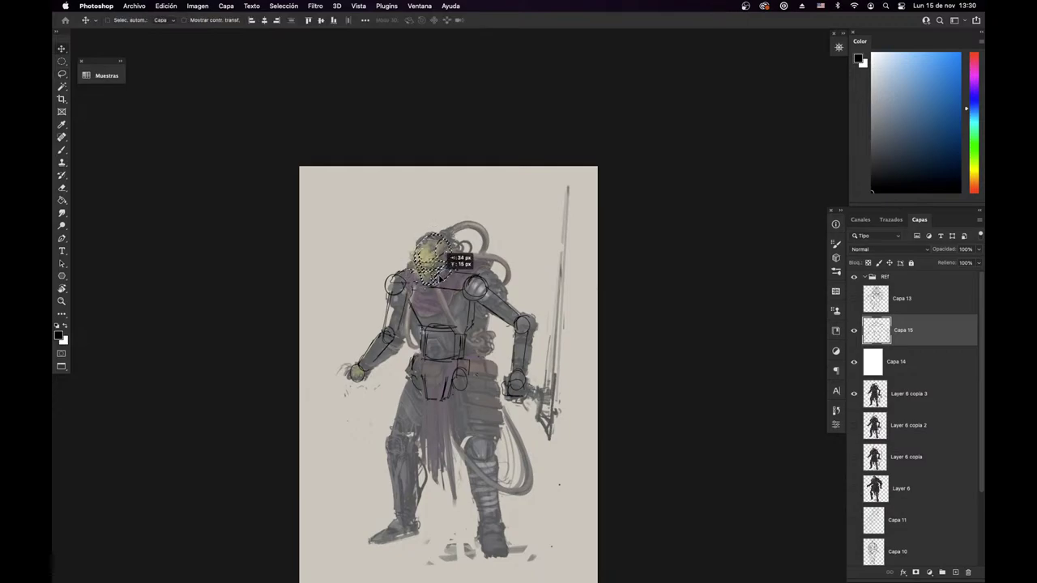
pyautogui.hotkey('ctrl', 'd')
# Step: Redraw the empty-handed side's shoulder ball closer to the torso and add a horizontal guide line across the chest
pyautogui.press('e')
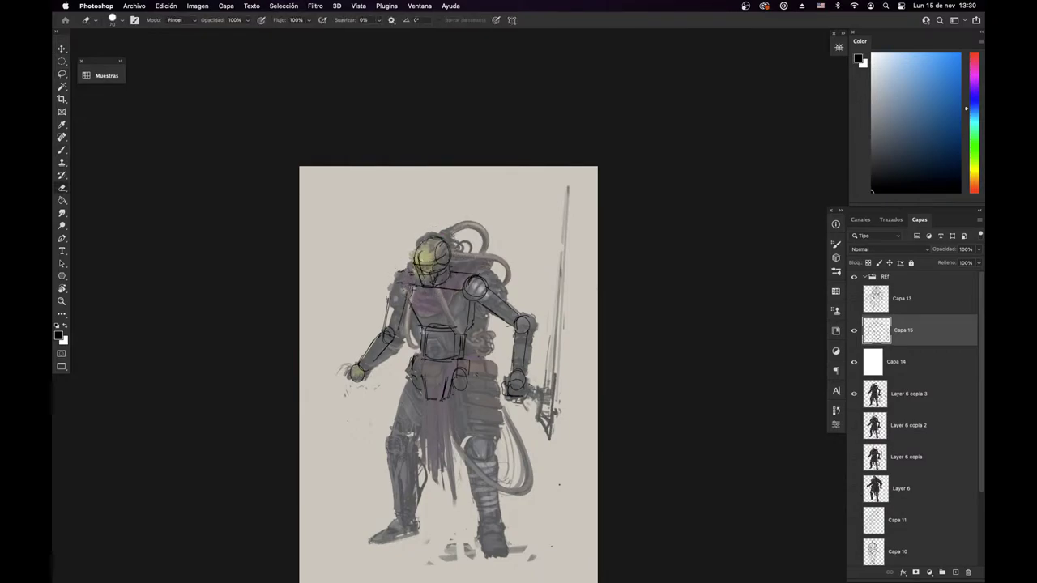
pyautogui.press('b')
pyautogui.moveTo(400, 277)
pyautogui.mouseDown()
pyautogui.moveTo(396, 296)
pyautogui.moveTo(412, 272)
pyautogui.mouseUp()
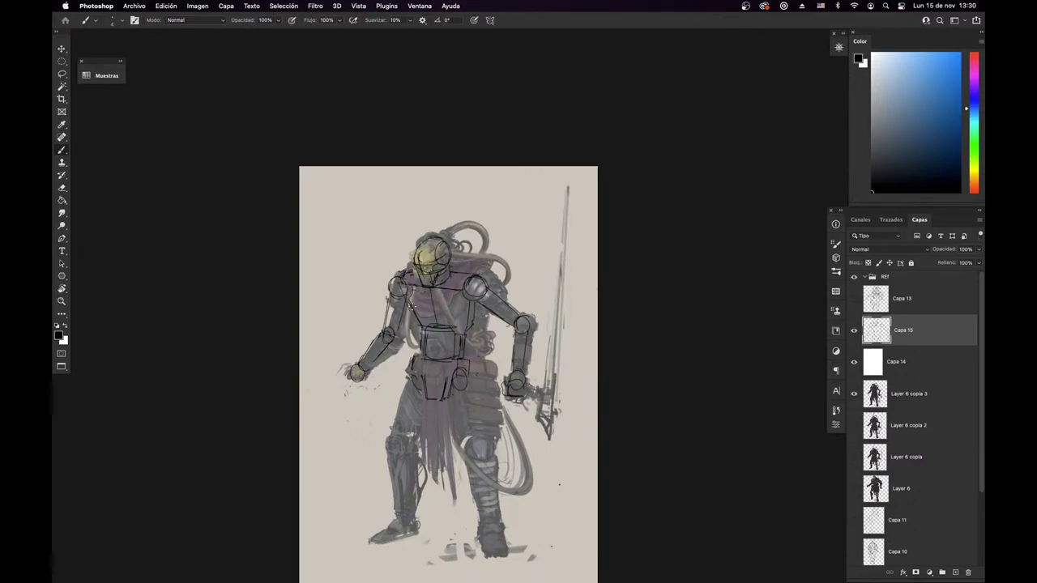
pyautogui.moveTo(421, 311); pyautogui.dragTo(454, 310)
# Step: Add the pelvis centre line and sketch both thighs as tapered lines from the hip joints down to the knees
pyautogui.moveTo(432, 367); pyautogui.dragTo(435, 402)
pyautogui.moveTo(420, 361)
pyautogui.mouseDown()
pyautogui.moveTo(413, 381)
pyautogui.moveTo(459, 390)
pyautogui.moveTo(396, 432)
pyautogui.moveTo(416, 436)
pyautogui.mouseUp()
pyautogui.press('e')
pyautogui.press('b')
pyautogui.moveTo(425, 396); pyautogui.dragTo(414, 436)
pyautogui.moveTo(456, 394)
pyautogui.mouseDown()
pyautogui.moveTo(468, 449)
pyautogui.moveTo(481, 451)
pyautogui.mouseUp()
pyautogui.moveTo(470, 379); pyautogui.dragTo(485, 443)
pyautogui.press('e')
pyautogui.press('b')
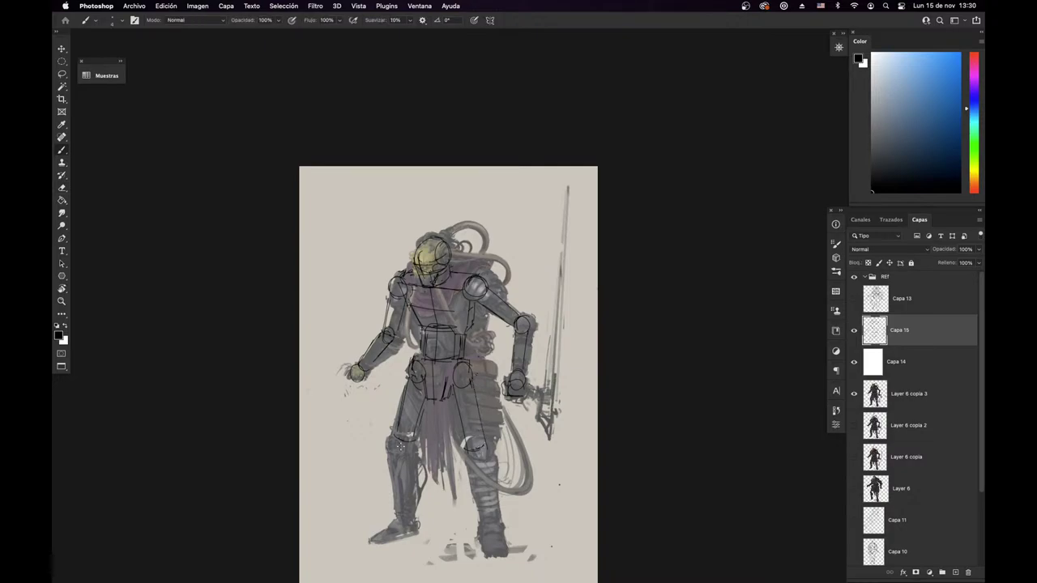
# Step: Sketch the empty-handed side's lower leg with a round knee ball, straight shin lines and an ankle ball
pyautogui.moveTo(402, 437)
pyautogui.mouseDown()
pyautogui.moveTo(391, 445)
pyautogui.moveTo(409, 440)
pyautogui.moveTo(400, 516)
pyautogui.mouseUp()
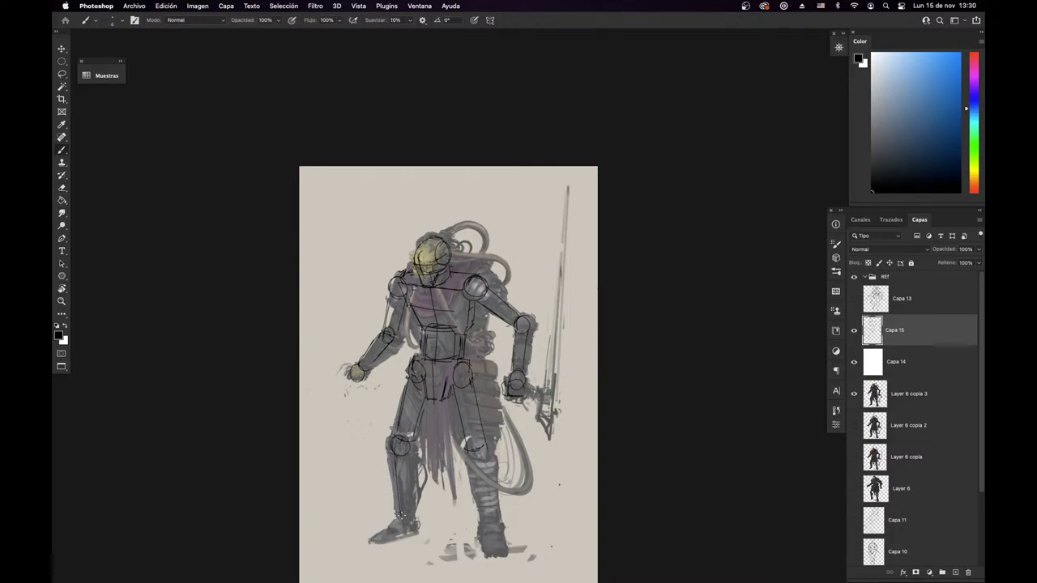
pyautogui.moveTo(411, 452); pyautogui.dragTo(410, 524)
pyautogui.press('e')
pyautogui.moveTo(411, 450)
pyautogui.mouseDown()
pyautogui.moveTo(417, 514)
pyautogui.moveTo(415, 530)
pyautogui.moveTo(415, 513)
pyautogui.moveTo(404, 528)
pyautogui.mouseUp()
pyautogui.press('b')
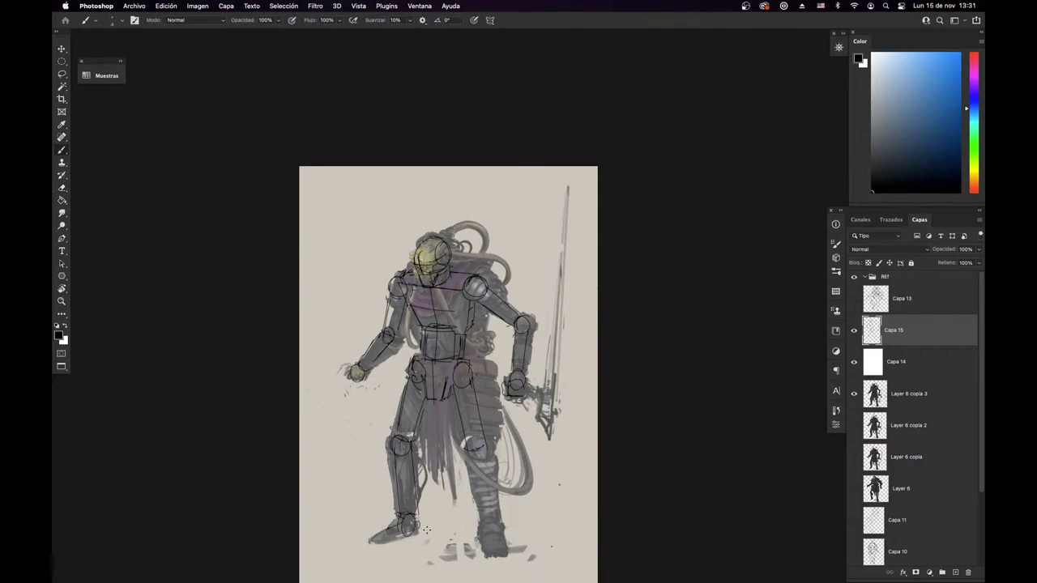
# Step: Write the note BRB freehand in the empty space above the warrior's head
pyautogui.moveTo(336, 193)
pyautogui.mouseDown()
pyautogui.moveTo(357, 206)
pyautogui.moveTo(350, 224)
pyautogui.moveTo(417, 189)
pyautogui.moveTo(415, 204)
pyautogui.mouseUp()
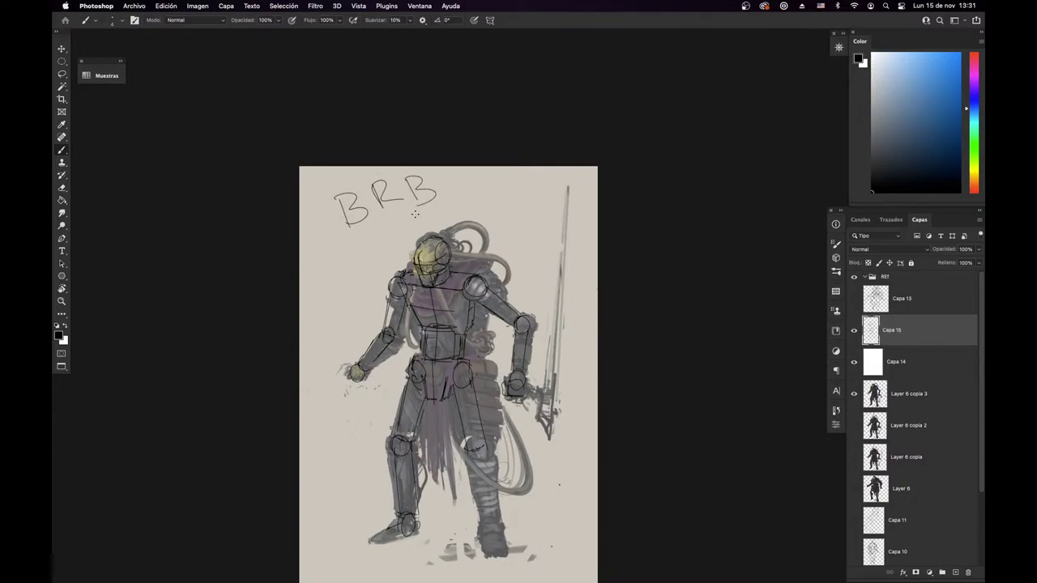
pyautogui.moveTo(397, 237); pyautogui.dragTo(414, 225)
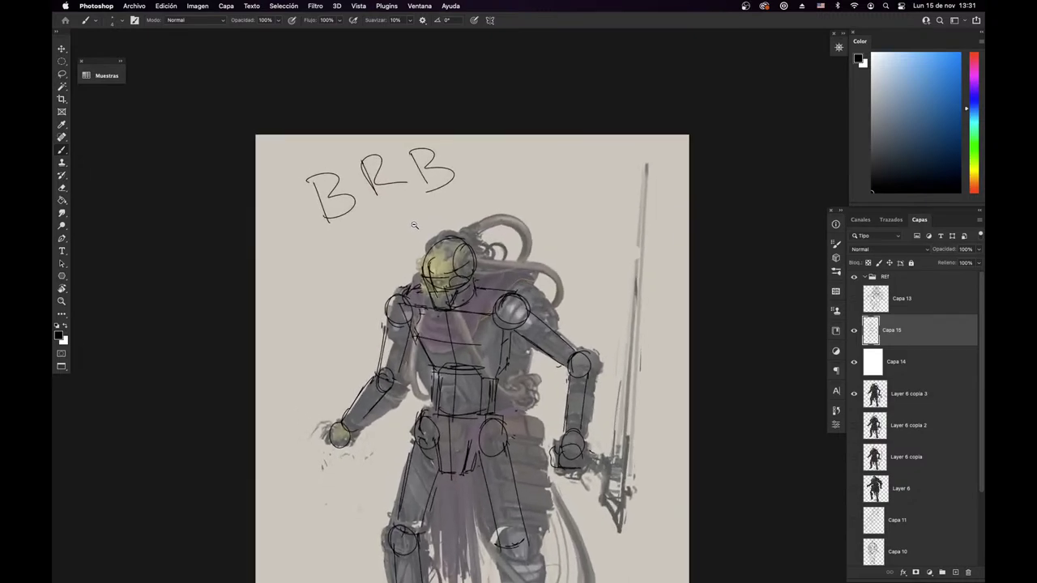
pyautogui.scroll(-10, 396, 278)
pyautogui.scroll(8, 354, 203)
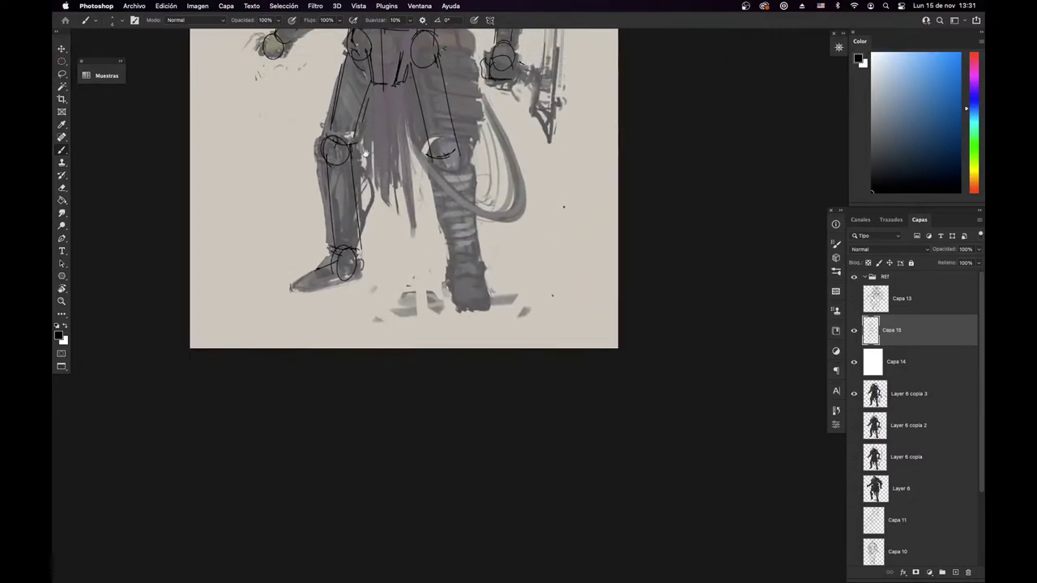
pyautogui.moveTo(378, 207); pyautogui.dragTo(406, 237)
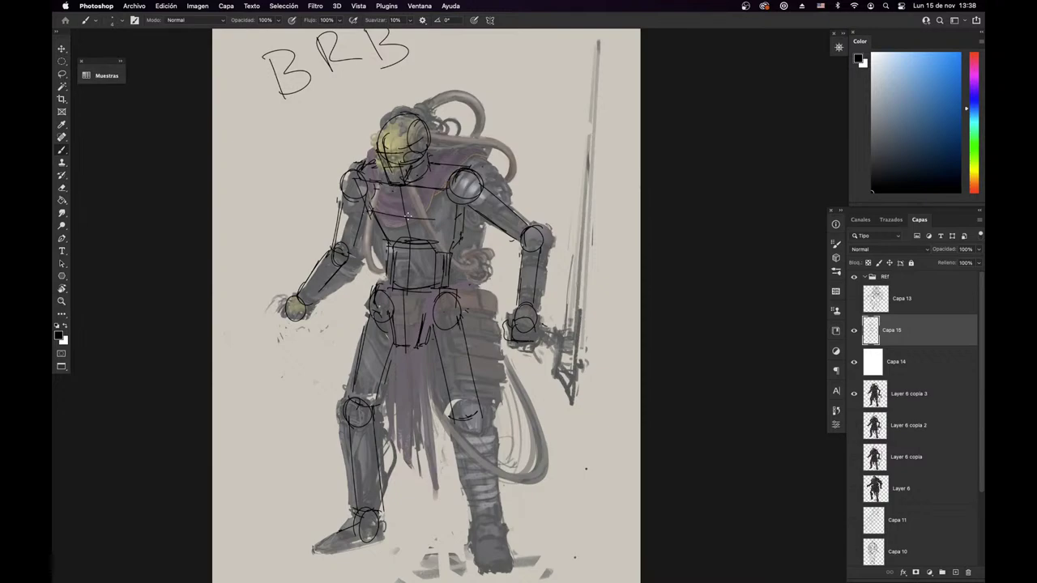
pyautogui.moveTo(407, 216); pyautogui.dragTo(463, 318)
# Step: Adjust the eraser brush and erase the handwritten BRB note above the figure
pyautogui.press('e')
pyautogui.moveTo(375, 154)
pyautogui.mouseDown()
pyautogui.moveTo(365, 131)
pyautogui.moveTo(379, 173)
pyautogui.moveTo(389, 170)
pyautogui.mouseUp()
pyautogui.rightClick(430, 202)
pyautogui.click(523, 225)
pyautogui.click(740, 78)
pyautogui.moveTo(423, 135)
pyautogui.mouseDown()
pyautogui.moveTo(395, 143)
pyautogui.moveTo(391, 185)
pyautogui.moveTo(456, 132)
pyautogui.mouseUp()
pyautogui.moveTo(370, 403)
pyautogui.mouseDown()
pyautogui.moveTo(391, 285)
pyautogui.moveTo(418, 257)
pyautogui.mouseUp()
# Step: Sketch the sword-side knee as a round ball with tapered shin lines running down to the ankle
pyautogui.press('b')
pyautogui.moveTo(367, 288)
pyautogui.mouseDown()
pyautogui.moveTo(358, 295)
pyautogui.moveTo(368, 302)
pyautogui.mouseUp()
pyautogui.moveTo(525, 461); pyautogui.dragTo(463, 432)
pyautogui.moveTo(533, 298)
pyautogui.mouseDown()
pyautogui.moveTo(522, 342)
pyautogui.moveTo(540, 344)
pyautogui.mouseUp()
pyautogui.scroll(-3, 429, 308)
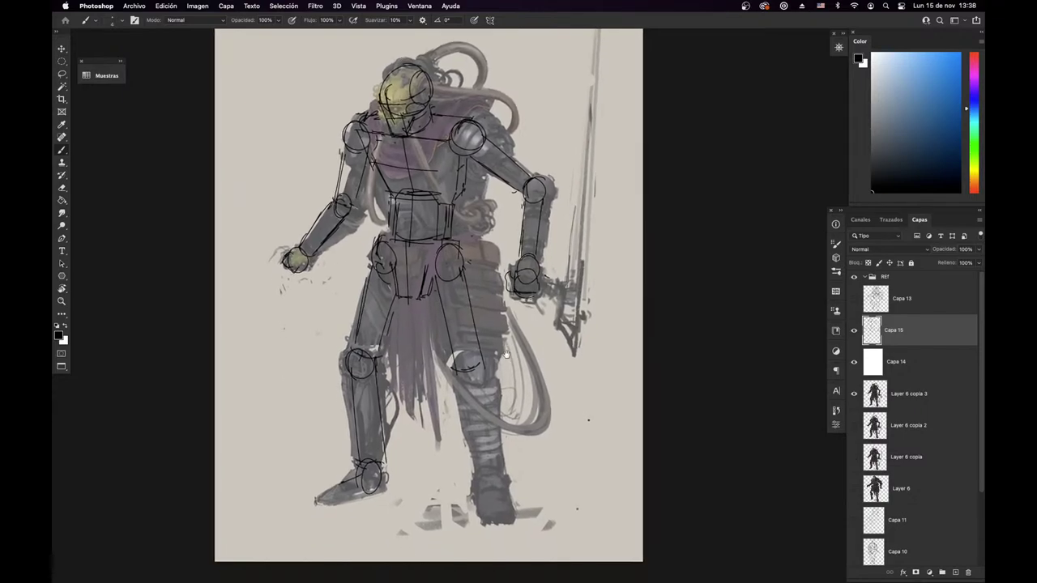
pyautogui.moveTo(453, 355)
pyautogui.mouseDown()
pyautogui.moveTo(473, 340)
pyautogui.moveTo(459, 395)
pyautogui.moveTo(478, 467)
pyautogui.mouseUp()
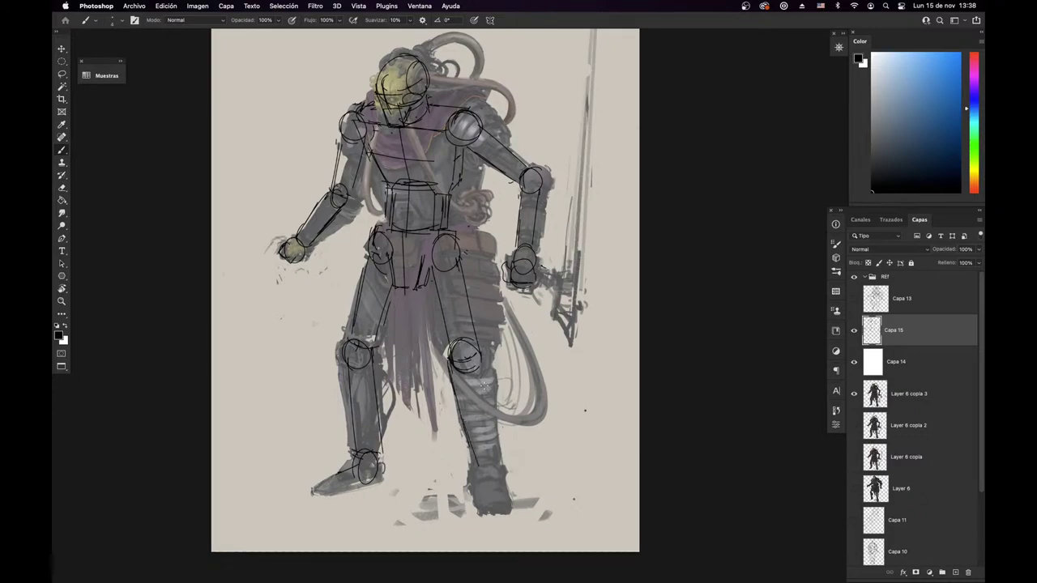
pyautogui.moveTo(486, 358); pyautogui.dragTo(491, 420)
pyautogui.moveTo(491, 384); pyautogui.dragTo(491, 466)
# Step: Reinforce the sword-side thigh contours between the hip joint and the knee ball, and rough in the ankle
pyautogui.moveTo(465, 258); pyautogui.dragTo(478, 350)
pyautogui.moveTo(430, 269); pyautogui.dragTo(447, 354)
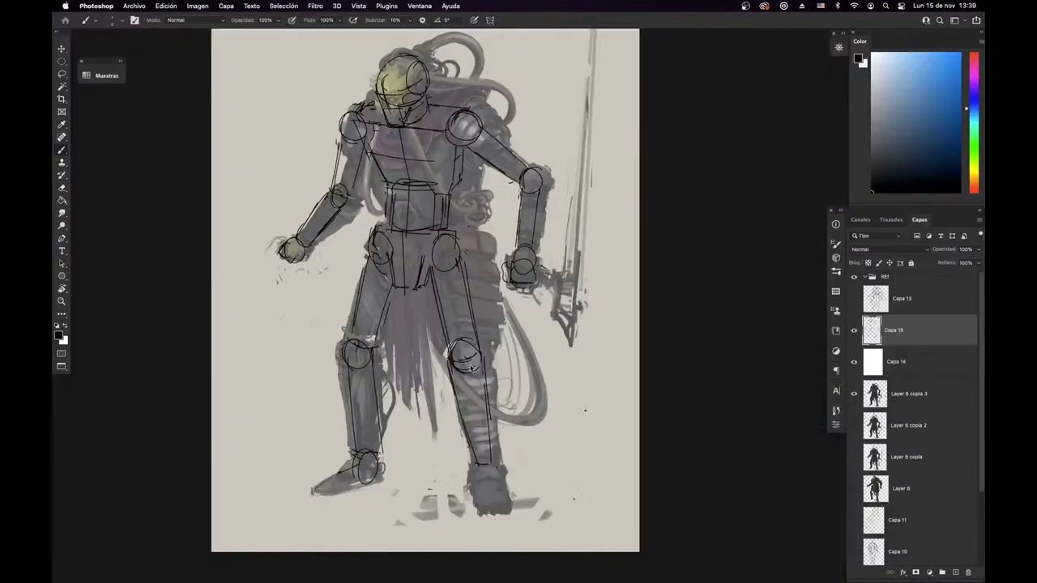
pyautogui.moveTo(476, 460)
pyautogui.mouseDown()
pyautogui.moveTo(472, 487)
pyautogui.moveTo(483, 489)
pyautogui.mouseUp()
# Step: Erase the pelvis wedge and redraw the pelvis as a shorter block between the two hip joints
pyautogui.press('e')
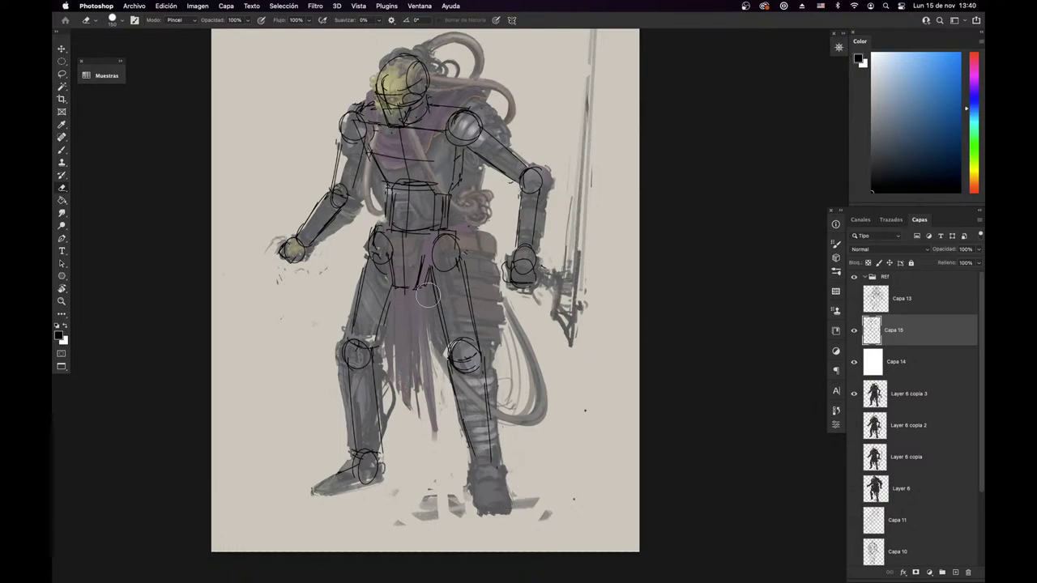
pyautogui.press('b')
pyautogui.moveTo(392, 254)
pyautogui.mouseDown()
pyautogui.moveTo(429, 272)
pyautogui.moveTo(428, 244)
pyautogui.moveTo(419, 269)
pyautogui.mouseUp()
pyautogui.press('e')
pyautogui.press('b')
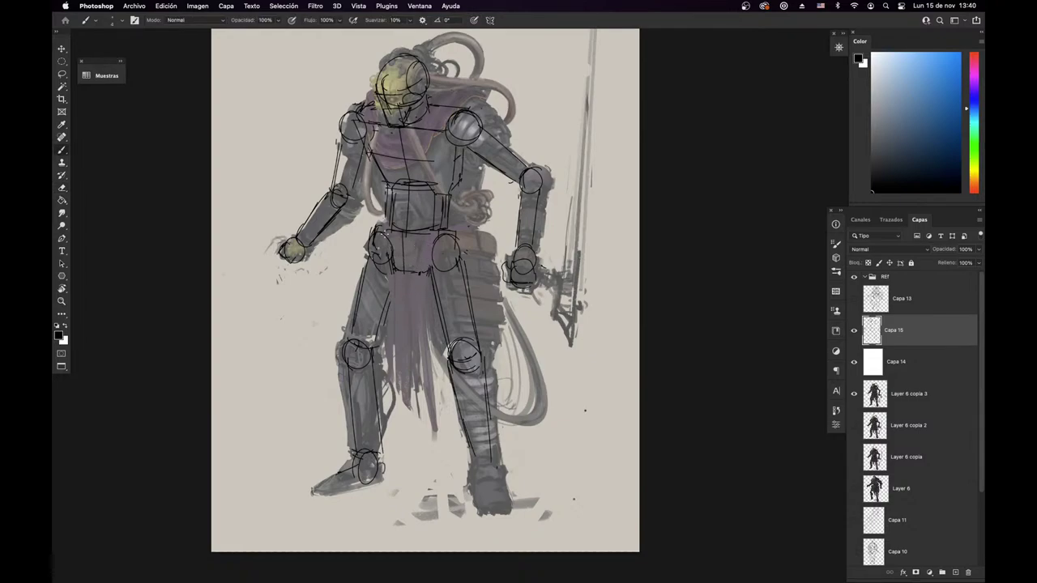
pyautogui.moveTo(379, 229); pyautogui.dragTo(392, 258)
# Step: Mark the sword arm with small arrow notes beside the forearm and the upper arm
pyautogui.moveTo(565, 217)
pyautogui.mouseDown()
pyautogui.moveTo(540, 219)
pyautogui.moveTo(570, 219)
pyautogui.mouseUp()
pyautogui.moveTo(568, 211); pyautogui.dragTo(576, 219)
pyautogui.moveTo(530, 129); pyautogui.dragTo(515, 142)
pyautogui.moveTo(514, 135); pyautogui.dragTo(522, 143)
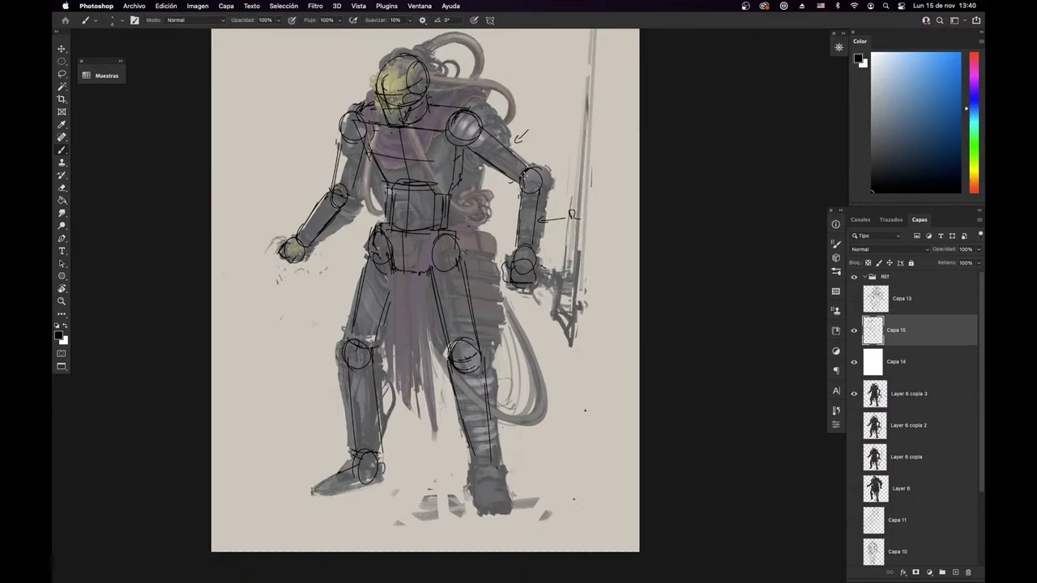
# Step: Sketch the sword-side ankle ball and blocky front-facing foot, and outline the other foot as a pointed wedge
pyautogui.moveTo(526, 350); pyautogui.dragTo(507, 362)
pyautogui.moveTo(431, 381)
pyautogui.mouseDown()
pyautogui.moveTo(455, 469)
pyautogui.moveTo(474, 467)
pyautogui.mouseUp()
pyautogui.moveTo(464, 379); pyautogui.dragTo(464, 465)
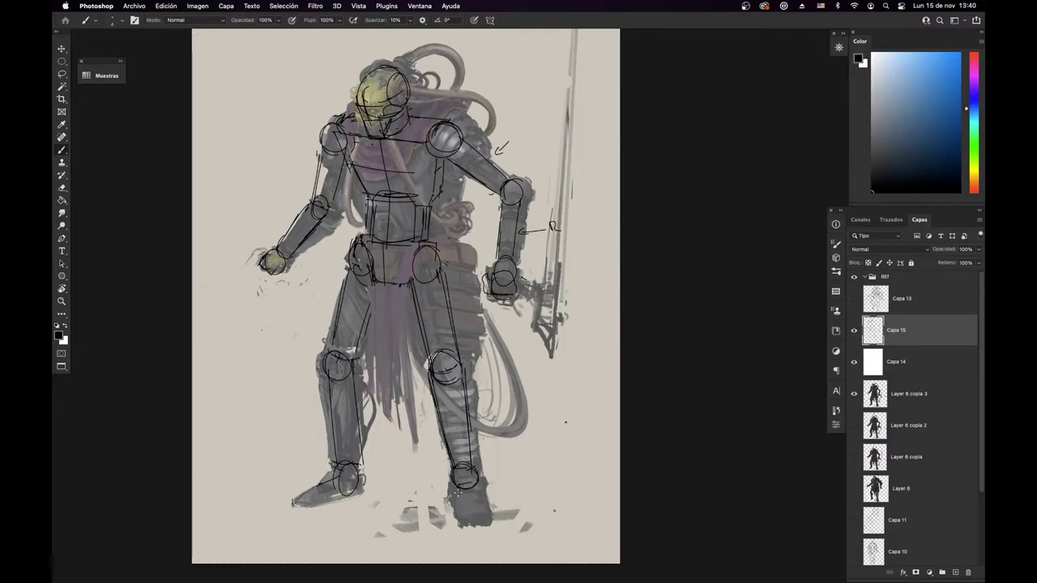
pyautogui.moveTo(456, 502)
pyautogui.mouseDown()
pyautogui.moveTo(461, 521)
pyautogui.moveTo(484, 521)
pyautogui.moveTo(483, 499)
pyautogui.moveTo(491, 520)
pyautogui.mouseUp()
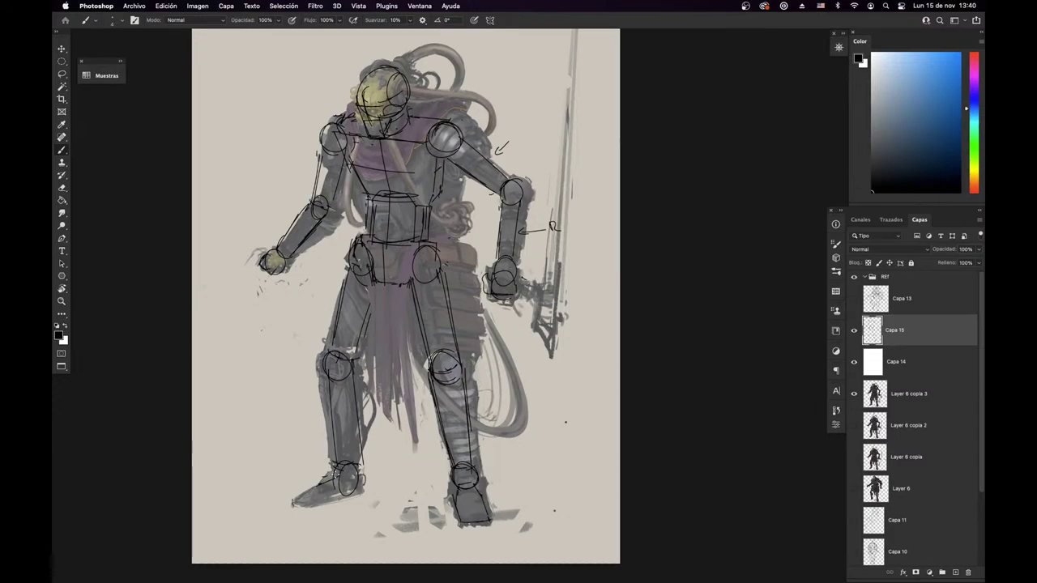
pyautogui.moveTo(330, 476)
pyautogui.mouseDown()
pyautogui.moveTo(302, 501)
pyautogui.moveTo(355, 491)
pyautogui.moveTo(358, 475)
pyautogui.mouseUp()
# Step: Erase the arrow notes beside the sword arm
pyautogui.press('e')
pyautogui.moveTo(502, 151); pyautogui.dragTo(510, 139)
pyautogui.moveTo(551, 224)
pyautogui.mouseDown()
pyautogui.moveTo(531, 238)
pyautogui.moveTo(514, 234)
pyautogui.moveTo(506, 253)
pyautogui.mouseUp()
# Step: Redraw the lines of both forearms so they taper from the elbow balls to the wrists
pyautogui.press('b')
pyautogui.moveTo(523, 205); pyautogui.dragTo(509, 258)
pyautogui.moveTo(314, 212); pyautogui.dragTo(285, 253)
pyautogui.moveTo(309, 237); pyautogui.dragTo(303, 244)
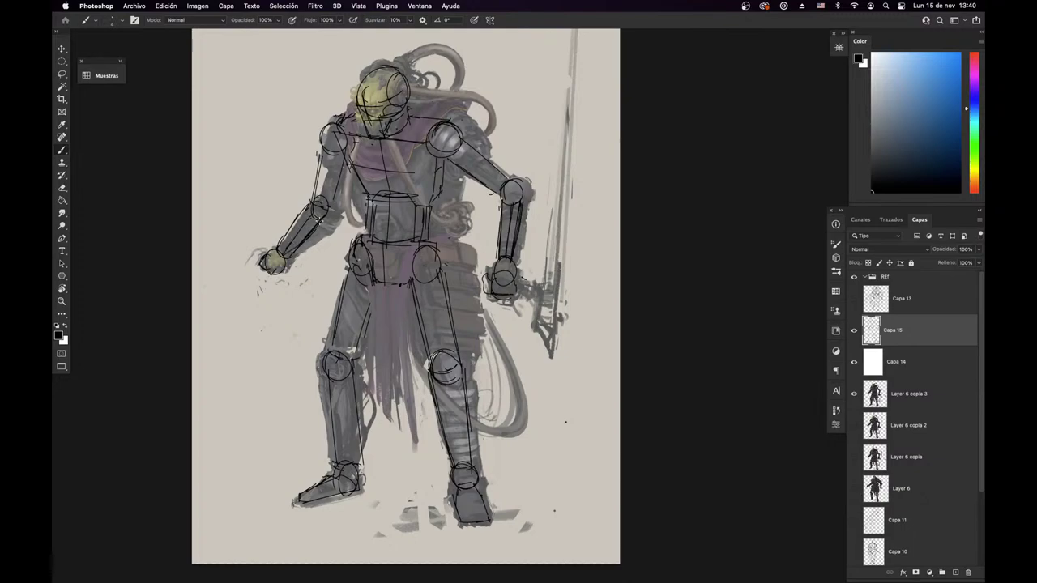
pyautogui.moveTo(326, 206); pyautogui.dragTo(282, 248)
# Step: Erase part of the straight line across the chest and redraw the torso's vertical centre line
pyautogui.moveTo(488, 400); pyautogui.dragTo(448, 402)
pyautogui.scroll(-1, 448, 403)
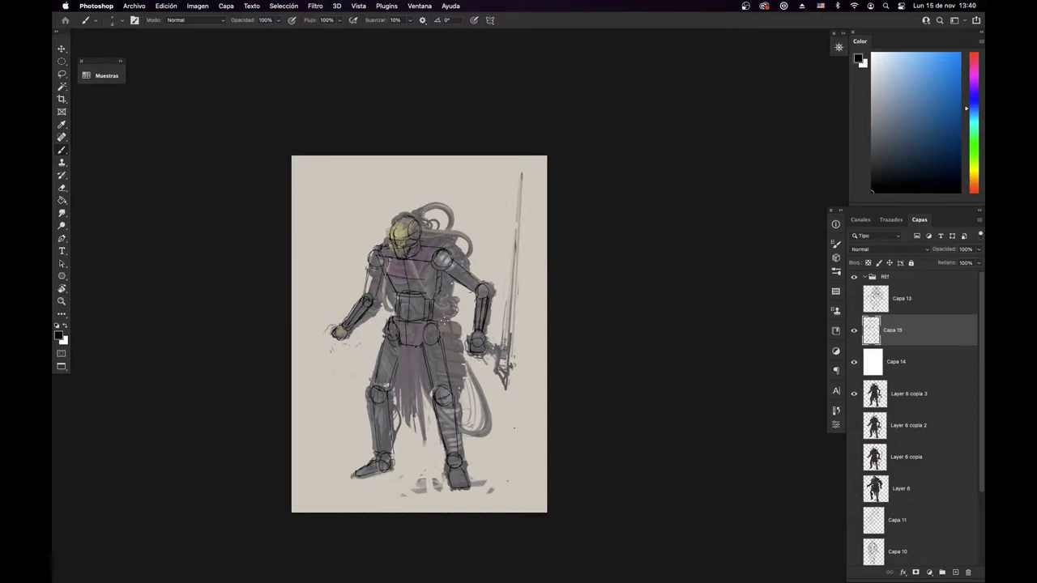
pyautogui.moveTo(459, 323); pyautogui.dragTo(498, 335)
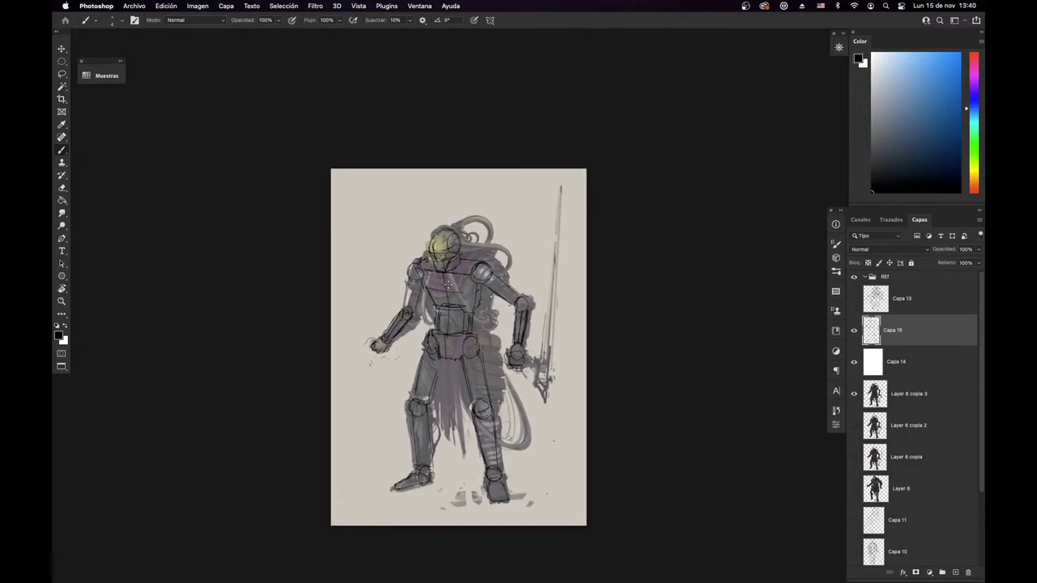
pyautogui.scroll(3, 482, 316)
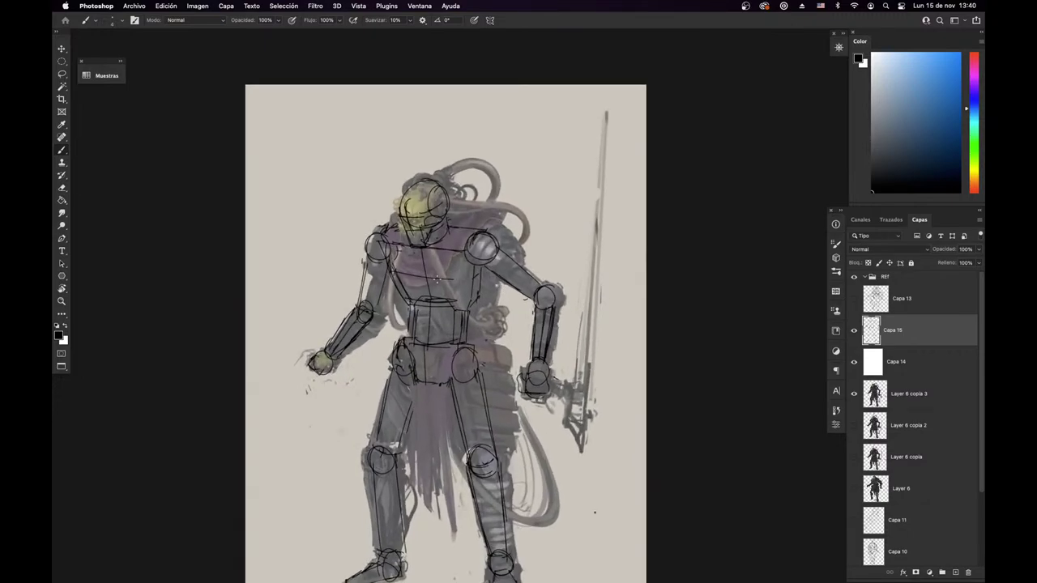
pyautogui.press('e')
pyautogui.press('b')
pyautogui.moveTo(418, 249)
pyautogui.mouseDown()
pyautogui.moveTo(425, 302)
pyautogui.moveTo(434, 307)
pyautogui.mouseUp()
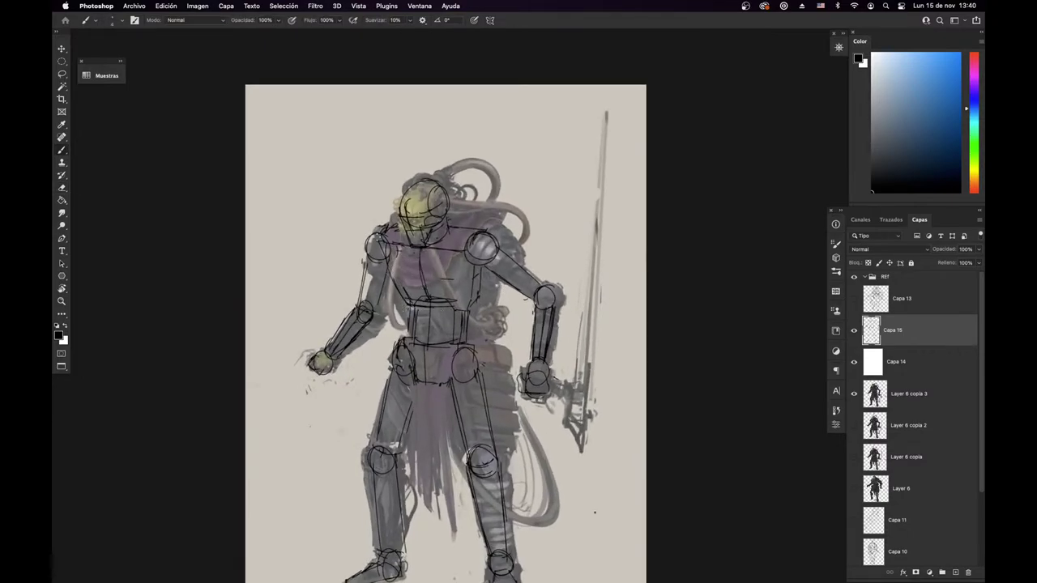
# Step: Reshape the ribcage sides so they curve inward from the shoulder balls to the abdomen, erasing stray chest lines
pyautogui.moveTo(384, 250)
pyautogui.mouseDown()
pyautogui.moveTo(400, 301)
pyautogui.moveTo(454, 312)
pyautogui.moveTo(427, 314)
pyautogui.moveTo(426, 305)
pyautogui.moveTo(470, 313)
pyautogui.mouseUp()
pyautogui.press('e')
pyautogui.press('b')
pyautogui.press('e')
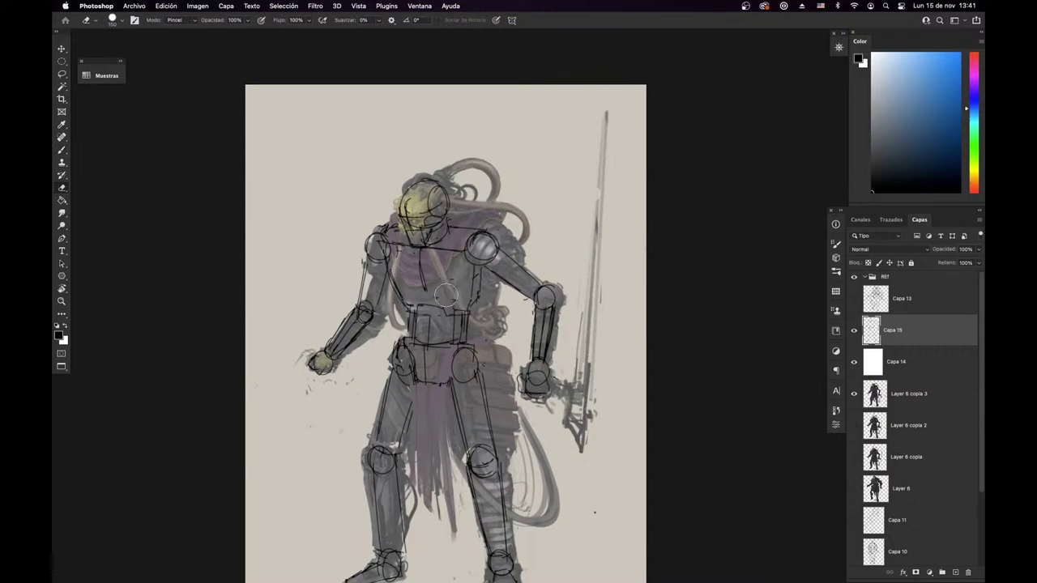
pyautogui.moveTo(604, 318); pyautogui.dragTo(602, 314)
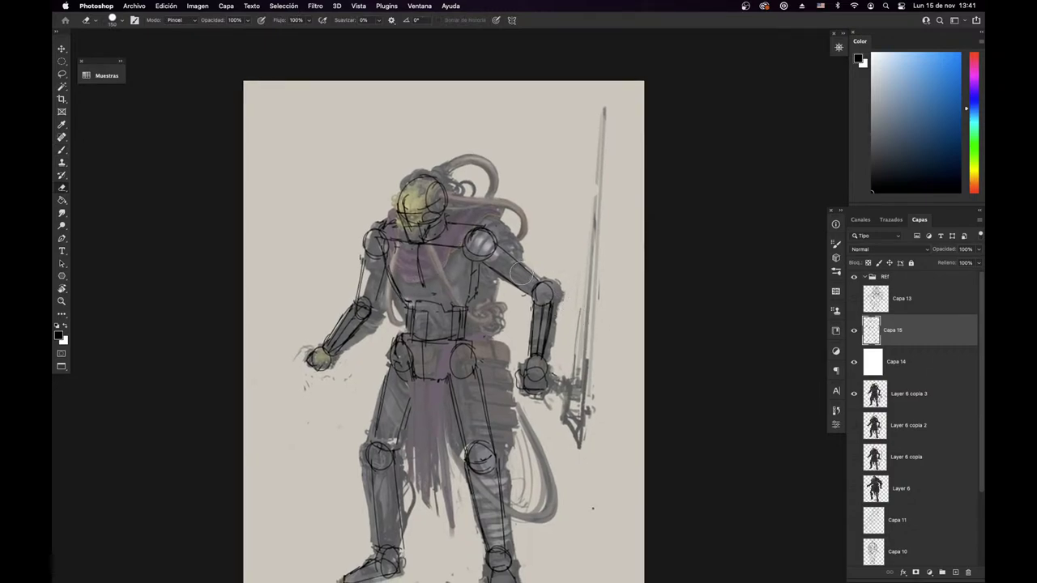
pyautogui.press('b')
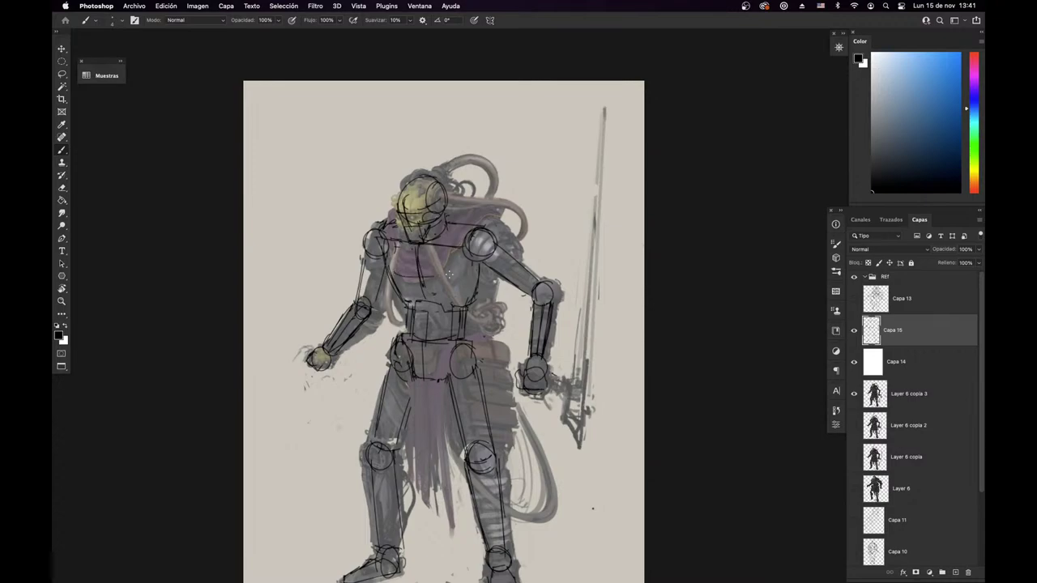
# Step: Draw a curved contour line across the chest and refine the ribcage edge on the sword side
pyautogui.press('e')
pyautogui.press('b')
pyautogui.moveTo(400, 271)
pyautogui.mouseDown()
pyautogui.moveTo(467, 271)
pyautogui.moveTo(391, 263)
pyautogui.mouseUp()
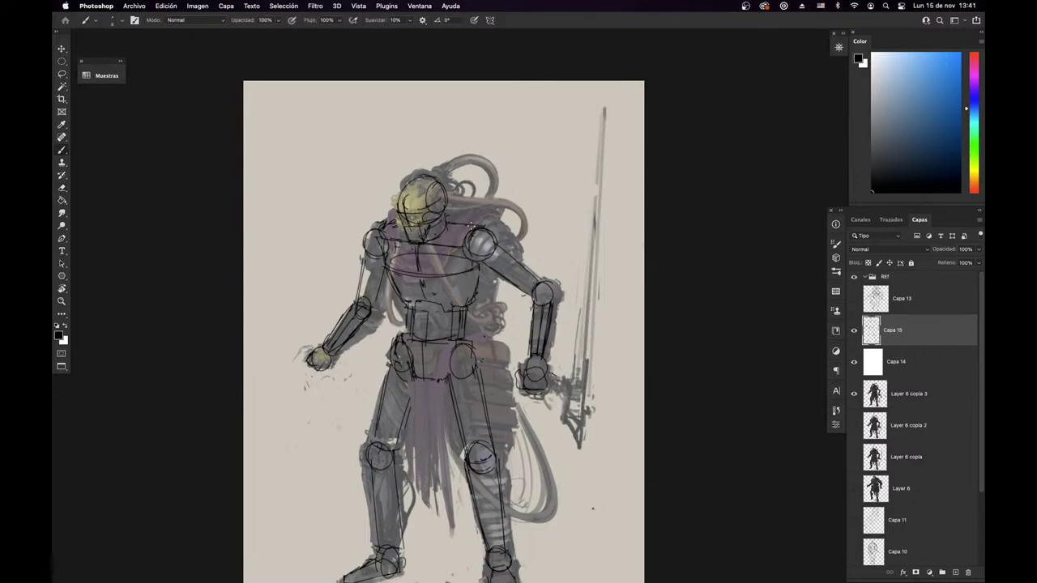
pyautogui.moveTo(500, 308); pyautogui.dragTo(499, 302)
pyautogui.moveTo(475, 253); pyautogui.dragTo(468, 297)
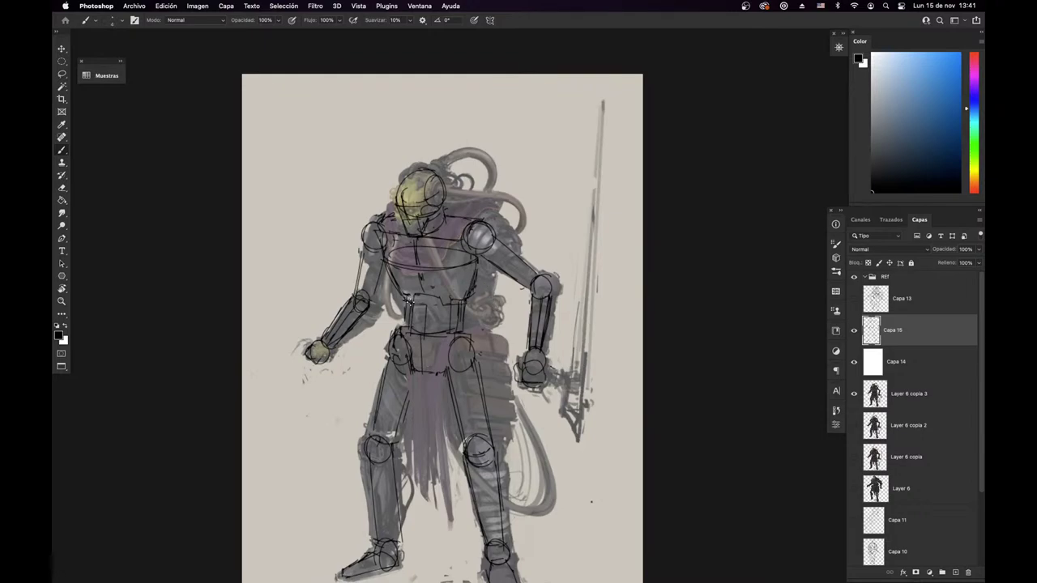
# Step: Lasso the sword arm's forearm and hand sketch, move it slightly towards the body, and deselect it
pyautogui.scroll(-1, 565, 320)
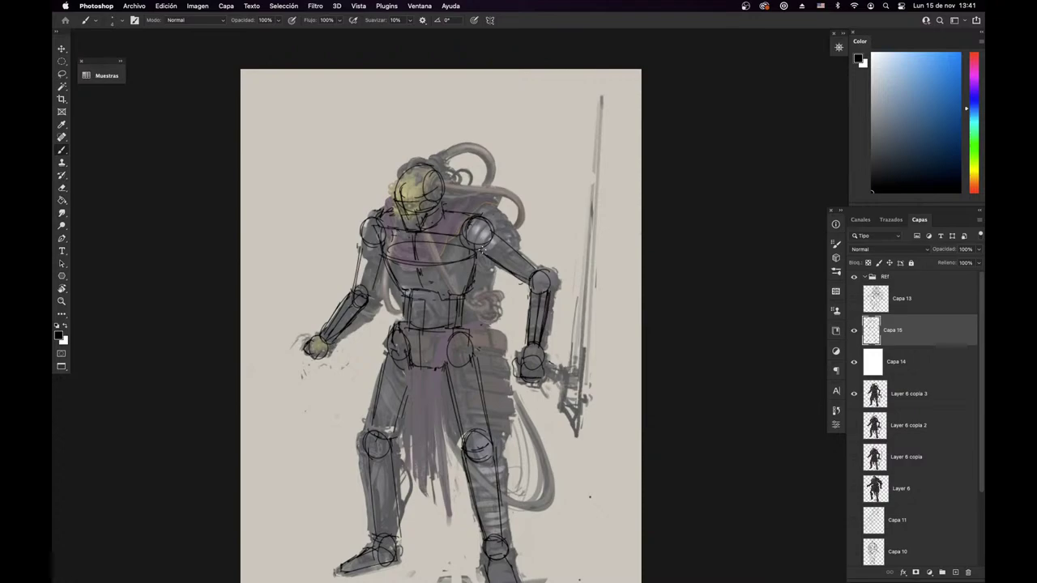
pyautogui.scroll(-2, 510, 290)
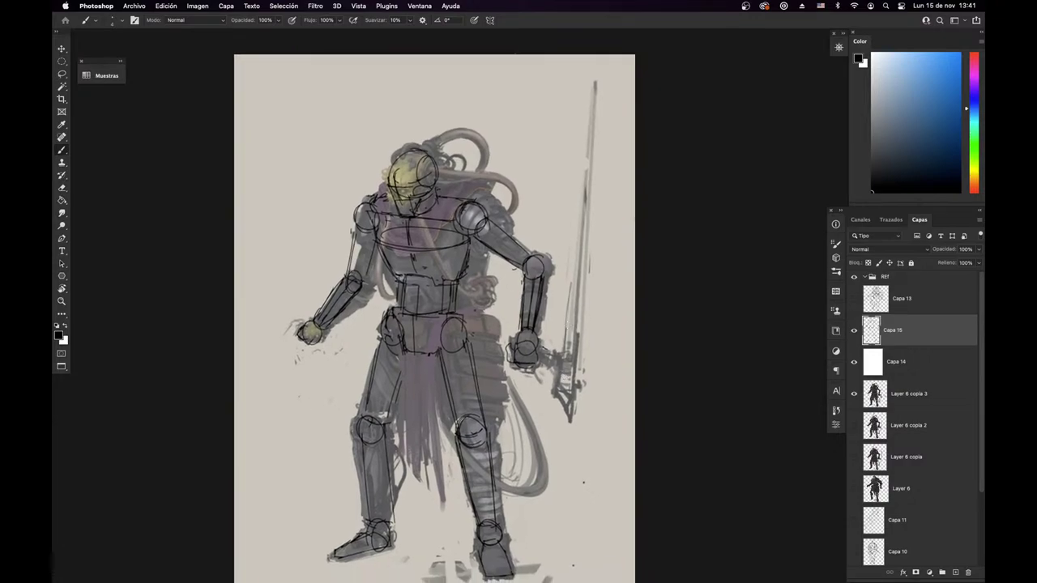
pyautogui.press('l')
pyautogui.moveTo(533, 251)
pyautogui.mouseDown()
pyautogui.moveTo(559, 356)
pyautogui.moveTo(501, 292)
pyautogui.moveTo(518, 253)
pyautogui.mouseUp()
pyautogui.press('v')
pyautogui.moveTo(543, 347); pyautogui.dragTo(537, 346)
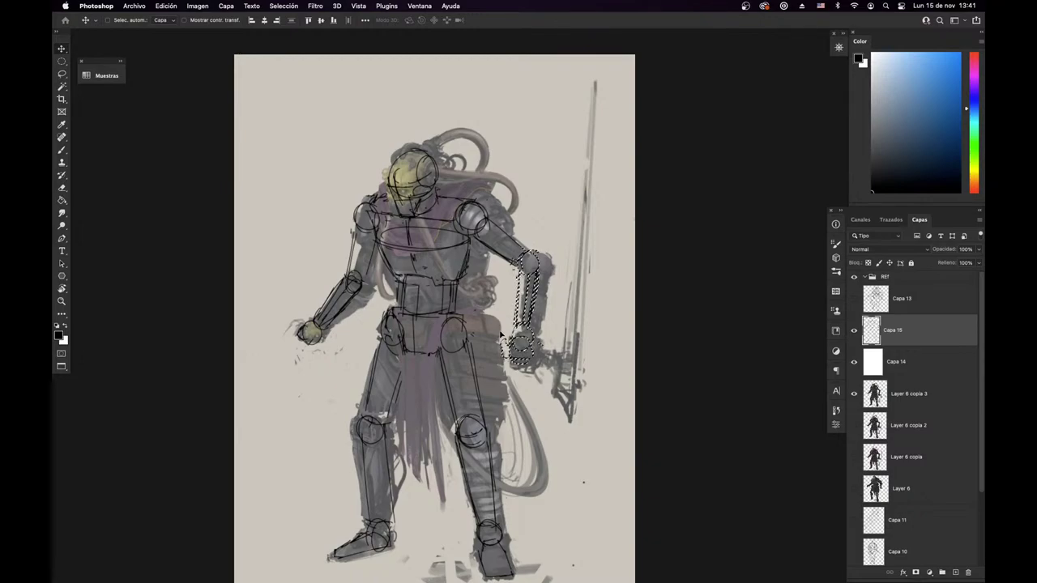
pyautogui.moveTo(537, 305); pyautogui.dragTo(528, 300)
pyautogui.press('super+d')
# Step: Lasso the empty-handed arm's forearm and hand sketch, move it slightly up towards the body, and deselect it
pyautogui.press('l')
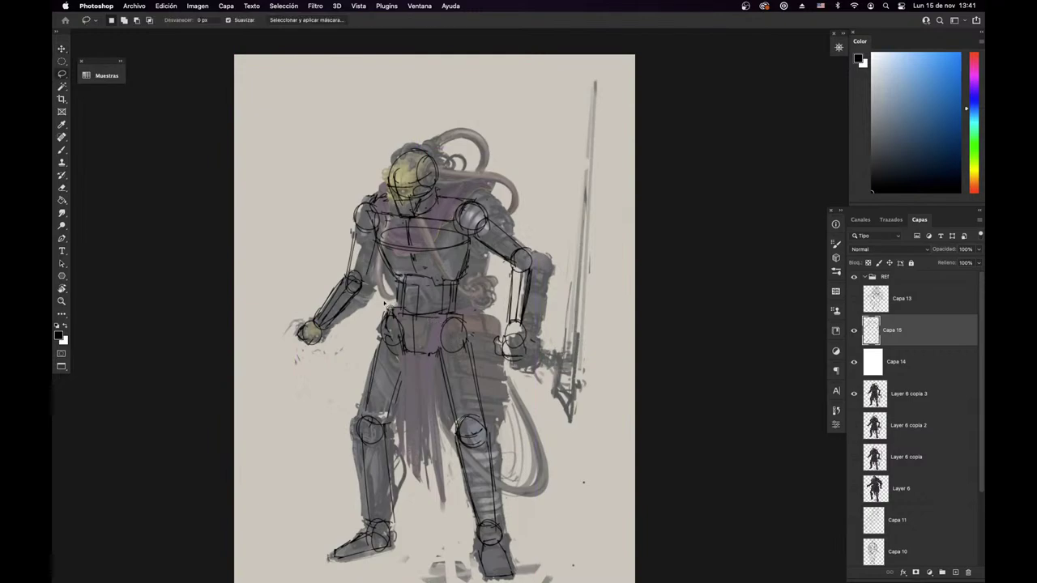
pyautogui.moveTo(359, 268)
pyautogui.mouseDown()
pyautogui.moveTo(320, 273)
pyautogui.moveTo(356, 267)
pyautogui.mouseUp()
pyautogui.press('v')
pyautogui.moveTo(346, 312); pyautogui.dragTo(350, 304)
pyautogui.press('super+d')
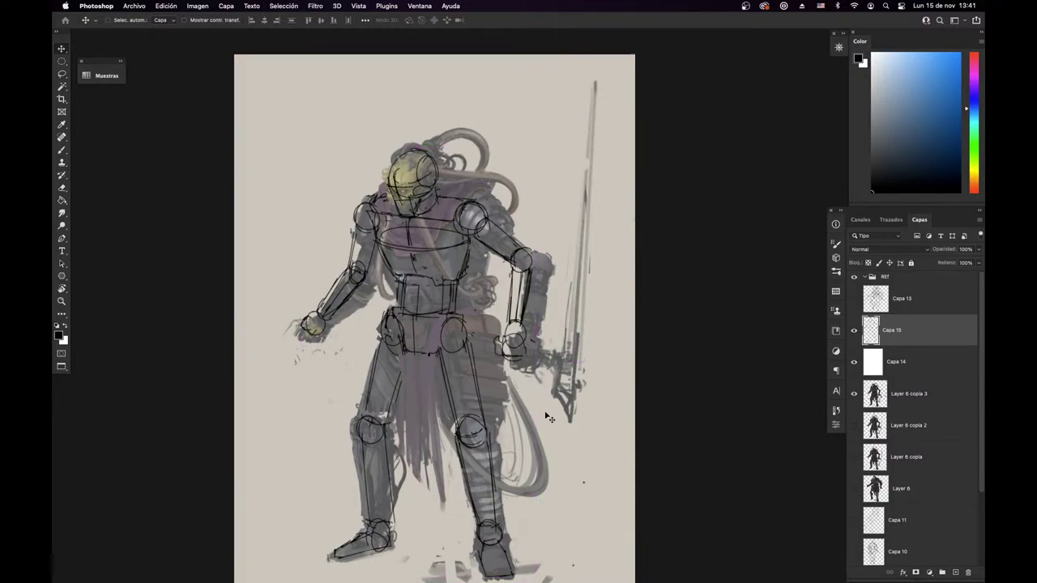
# Step: Rework the sword arm's elbow, forearm and wrist lines at their shifted position
pyautogui.press('b')
pyautogui.moveTo(535, 275)
pyautogui.mouseDown()
pyautogui.moveTo(525, 320)
pyautogui.moveTo(530, 268)
pyautogui.mouseUp()
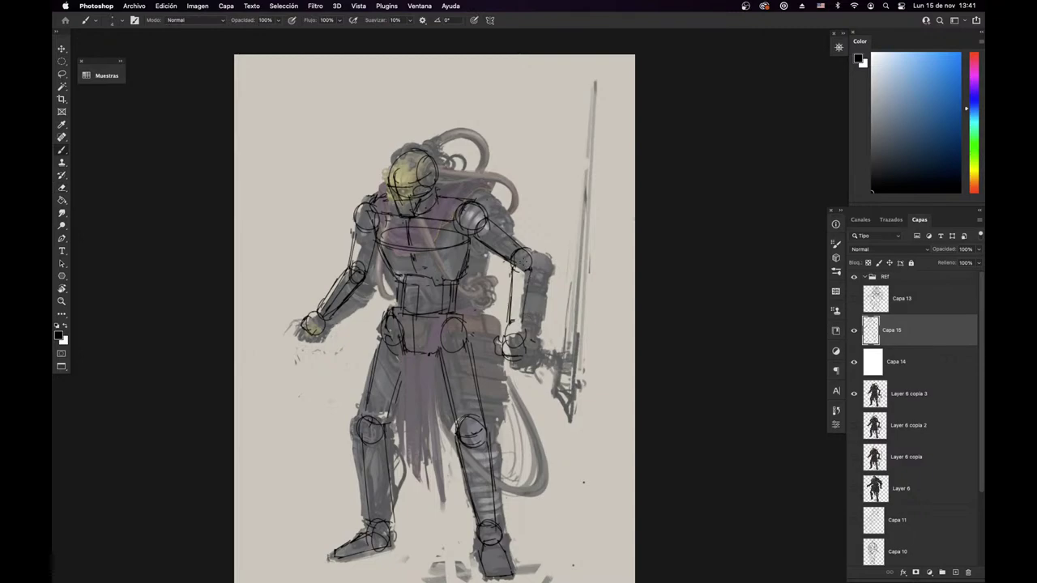
pyautogui.moveTo(516, 329); pyautogui.dragTo(509, 341)
# Step: Redraw the shoulder joint and tidy the arm lines on the empty-handed side of the line sketch
pyautogui.moveTo(475, 259); pyautogui.dragTo(487, 267)
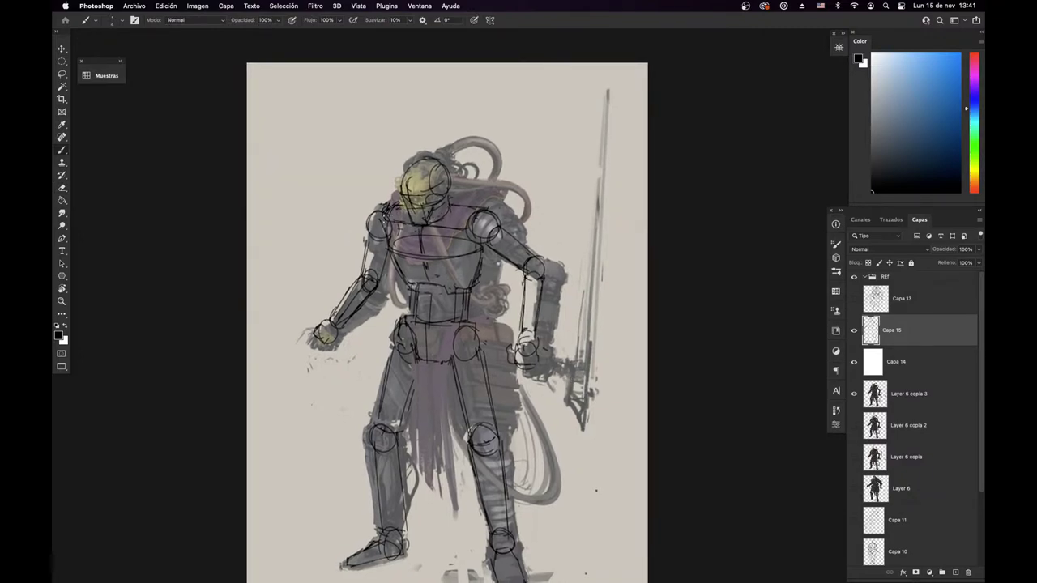
pyautogui.moveTo(380, 207); pyautogui.dragTo(369, 230)
pyautogui.rightClick(502, 234)
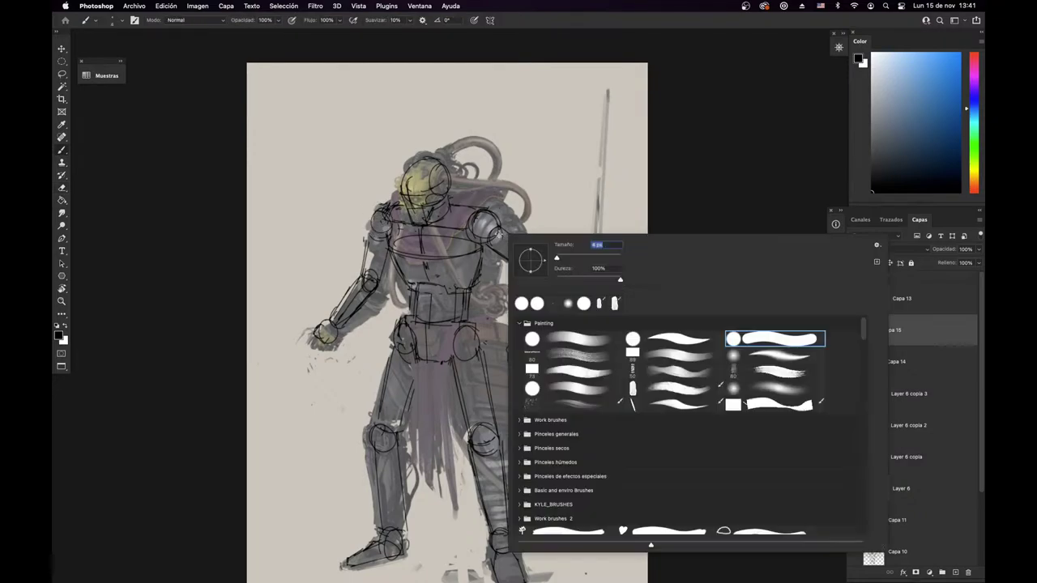
pyautogui.click(512, 227)
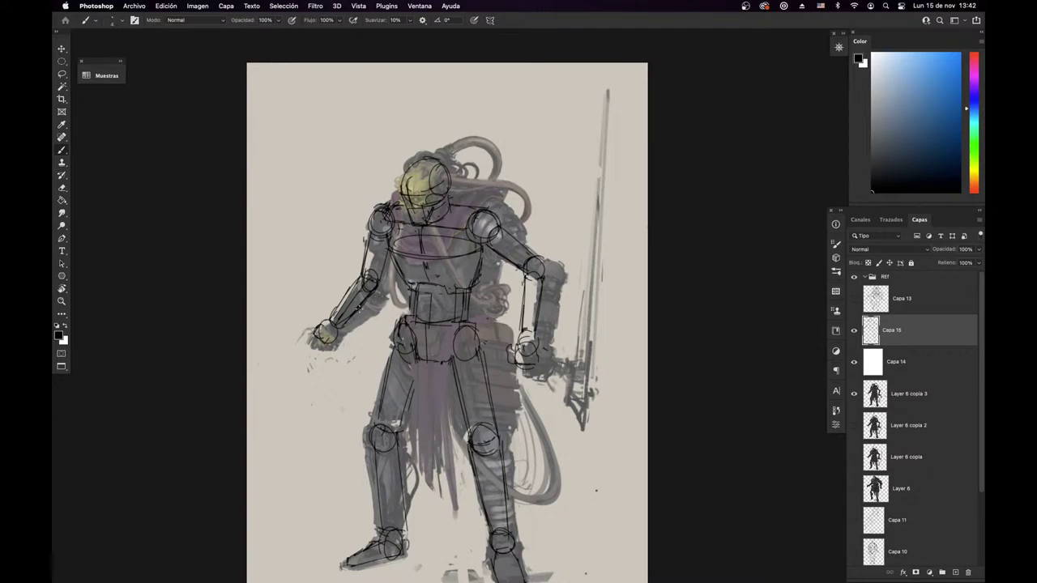
pyautogui.moveTo(362, 477); pyautogui.dragTo(358, 436)
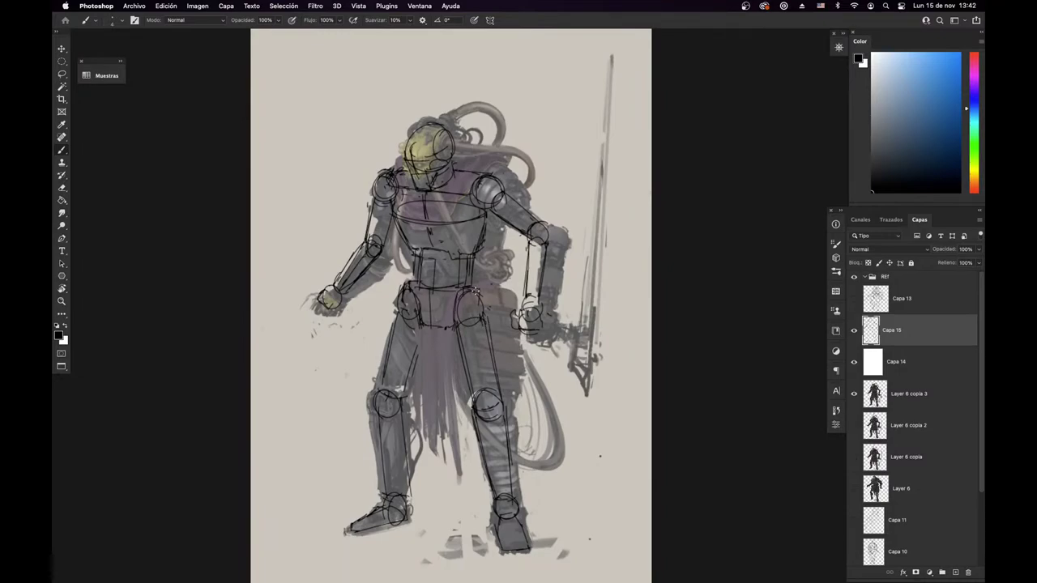
pyautogui.moveTo(447, 372); pyautogui.dragTo(444, 372)
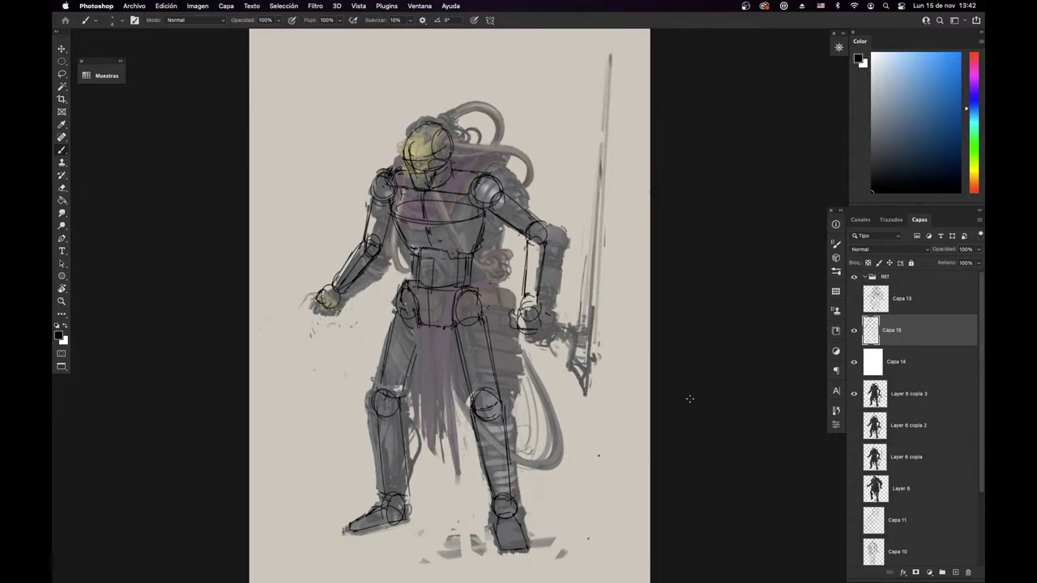
# Step: Increase the fill of the white Capa 14 layer so the painting fades further behind the line sketch
pyautogui.scroll(-2, 520, 351)
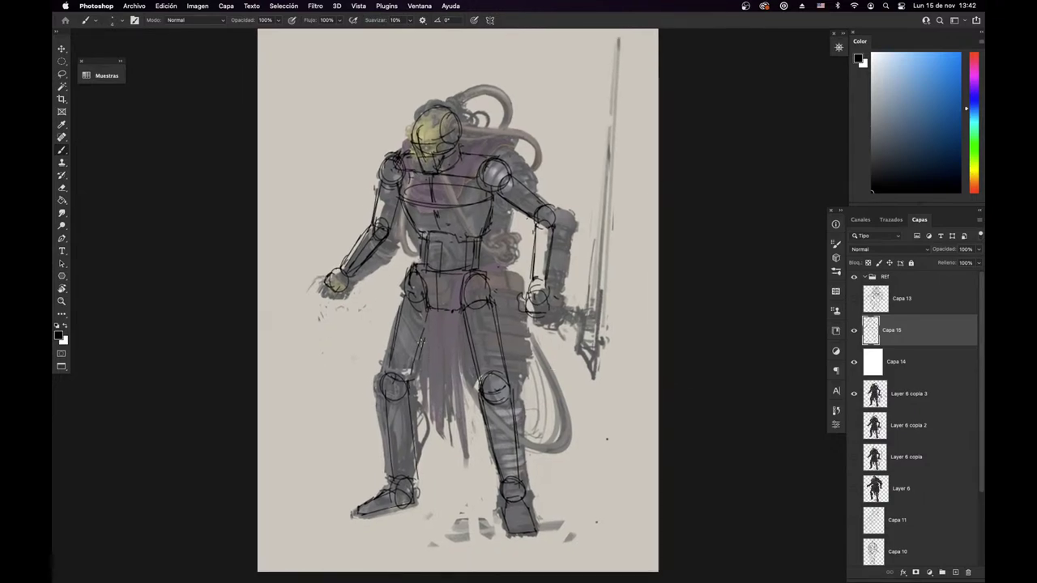
pyautogui.scroll(-2, 537, 356)
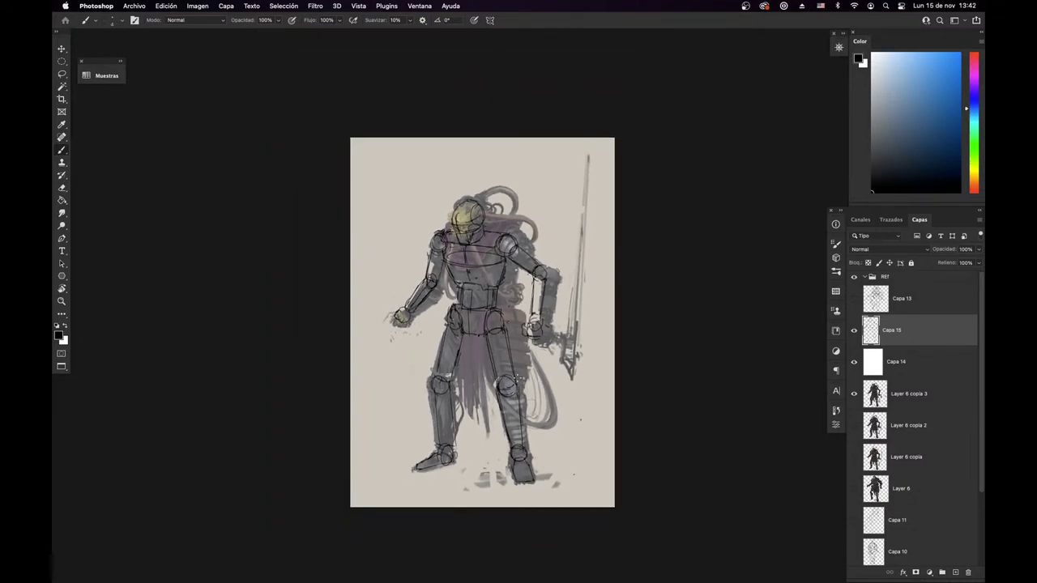
pyautogui.scroll(2, 492, 302)
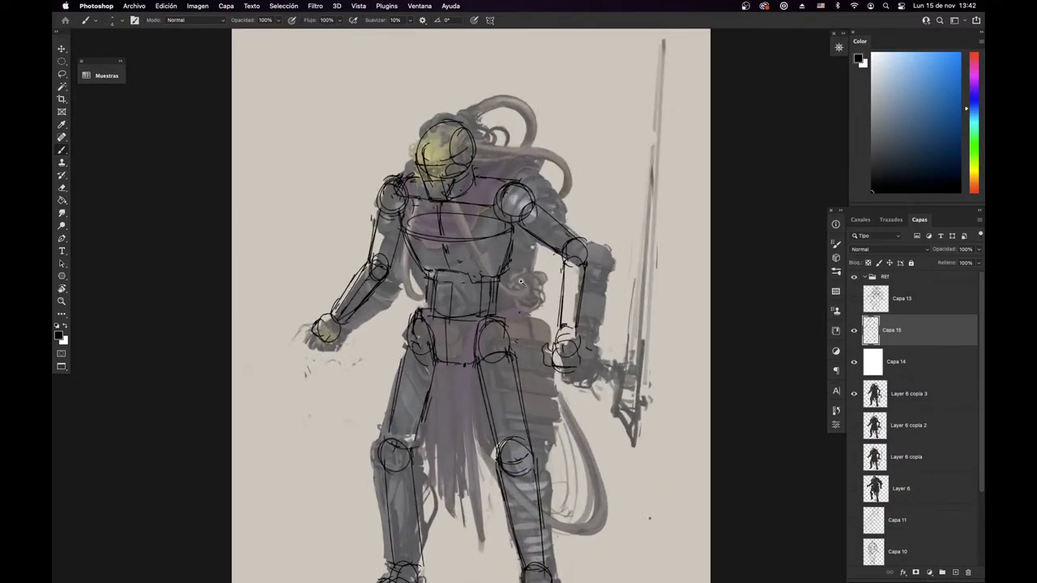
pyautogui.scroll(-3, 505, 278)
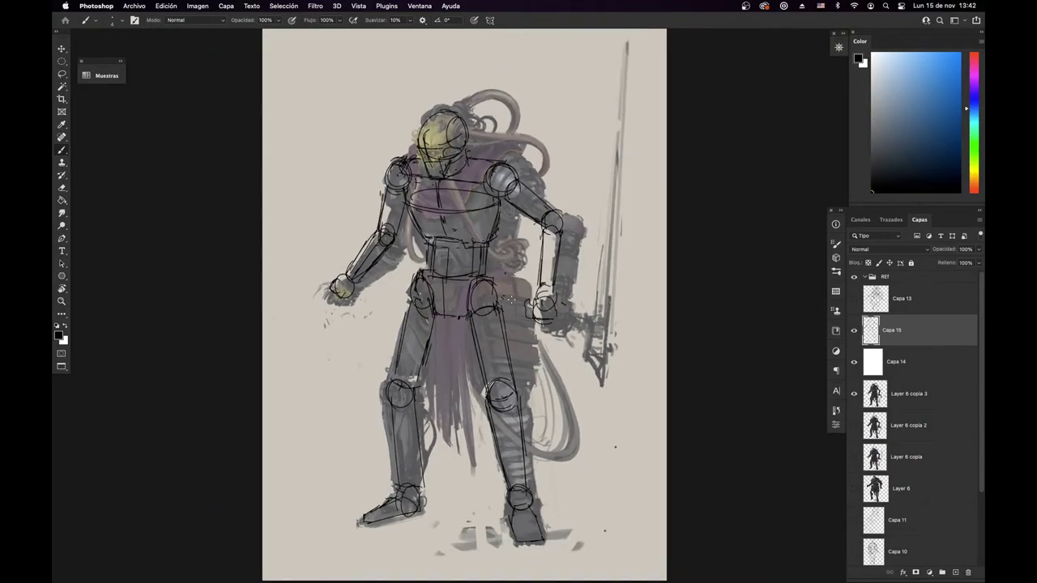
pyautogui.click(932, 359)
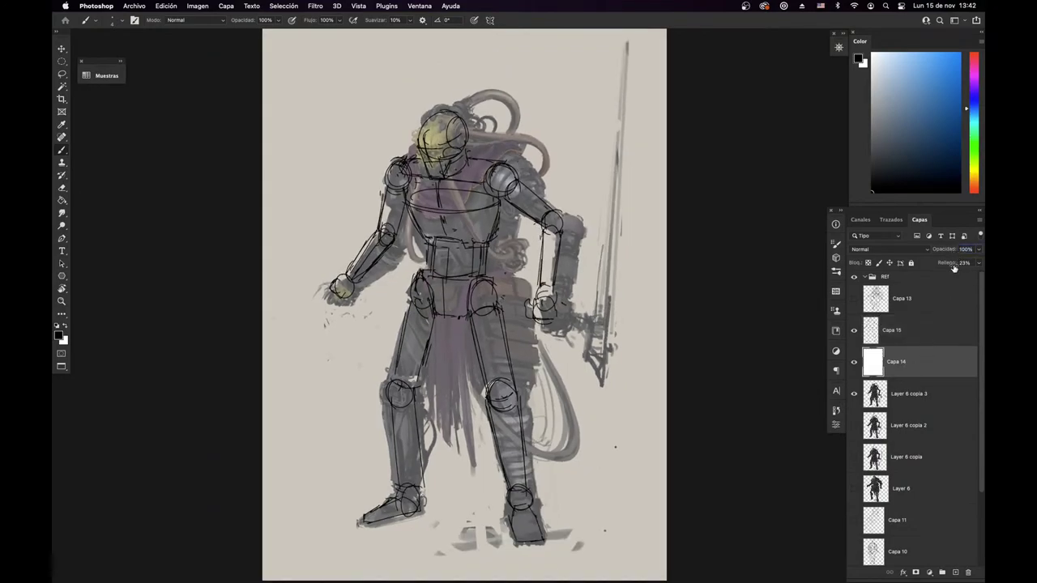
pyautogui.hotkey('shift', 'Up')
pyautogui.hotkey('shift', 'Up')
pyautogui.moveTo(974, 270); pyautogui.dragTo(969, 270)
# Step: Duplicate the Layer 6 copia 3 painting layer
pyautogui.click(881, 398)
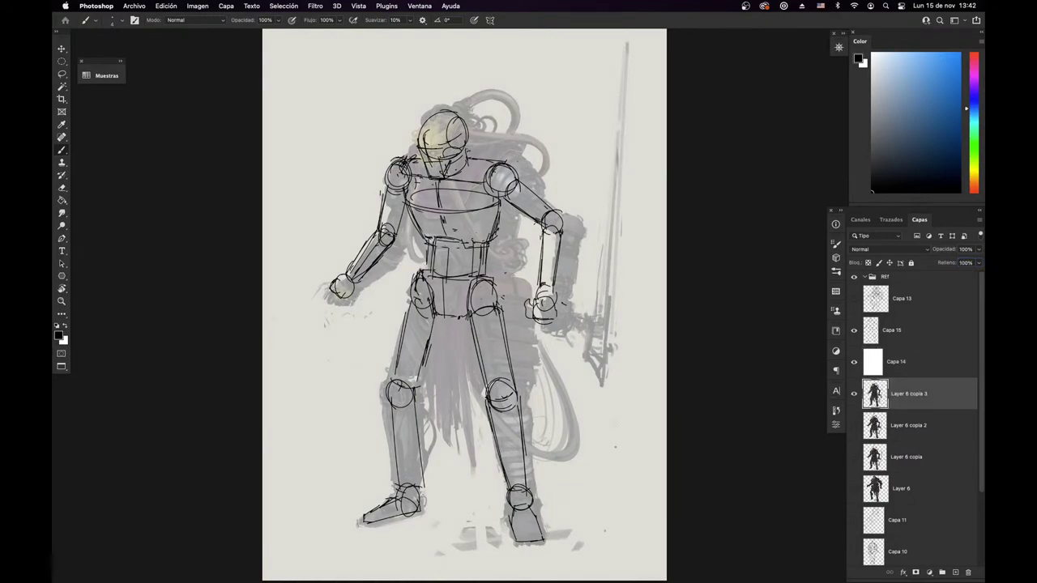
pyautogui.press('super+j')
pyautogui.moveTo(606, 467); pyautogui.dragTo(585, 487)
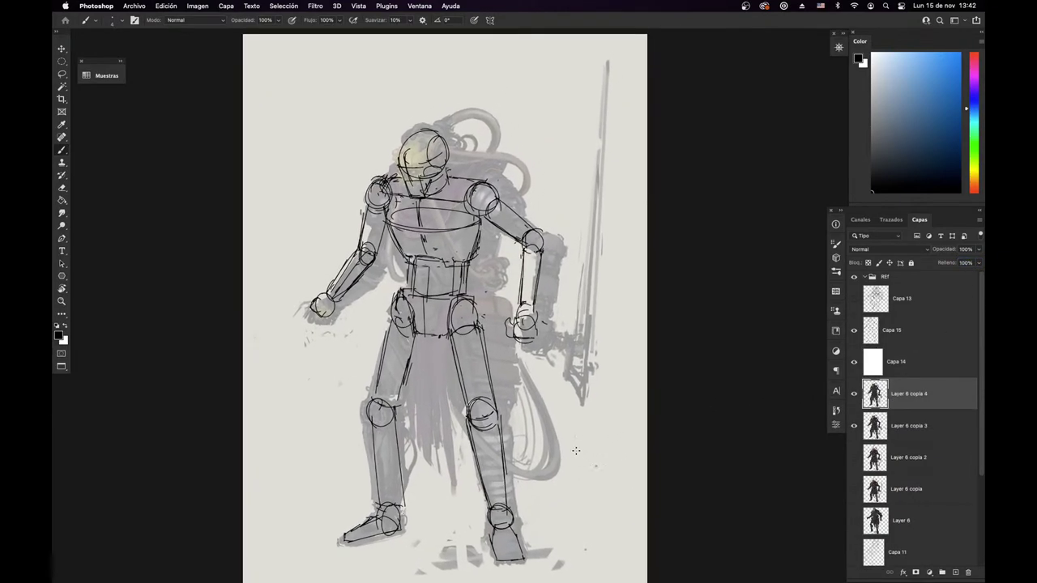
pyautogui.press('l')
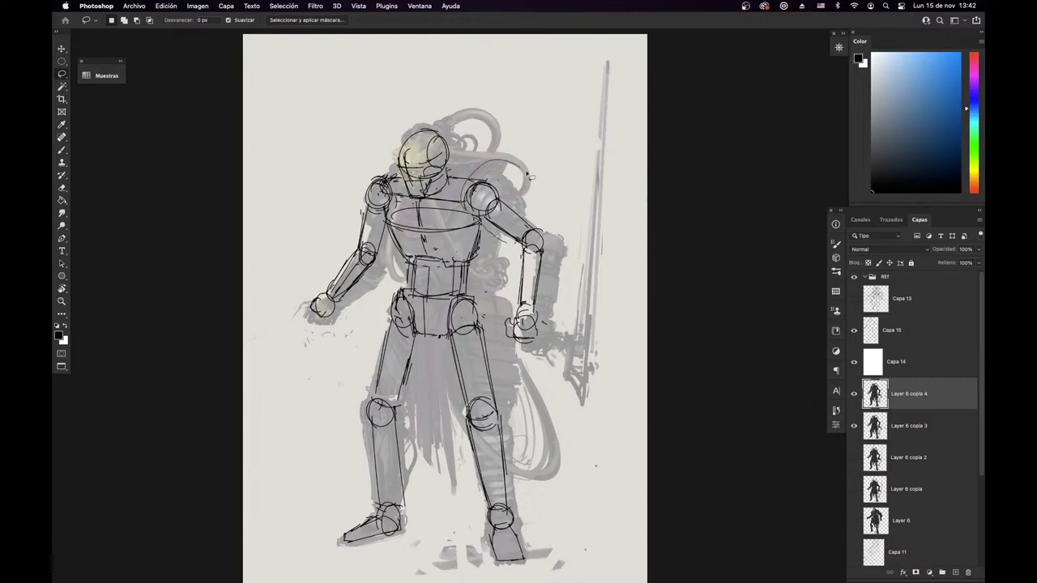
pyautogui.moveTo(529, 175); pyautogui.dragTo(594, 270)
pyautogui.press('super+d')
# Step: Lasso the painted head, hide Layer 6 copia 3, and shift the head to line up with the sketched head
pyautogui.moveTo(456, 143)
pyautogui.mouseDown()
pyautogui.moveTo(389, 148)
pyautogui.moveTo(404, 202)
pyautogui.moveTo(441, 185)
pyautogui.moveTo(516, 192)
pyautogui.mouseUp()
pyautogui.press('v')
pyautogui.click(853, 425)
pyautogui.press('b')
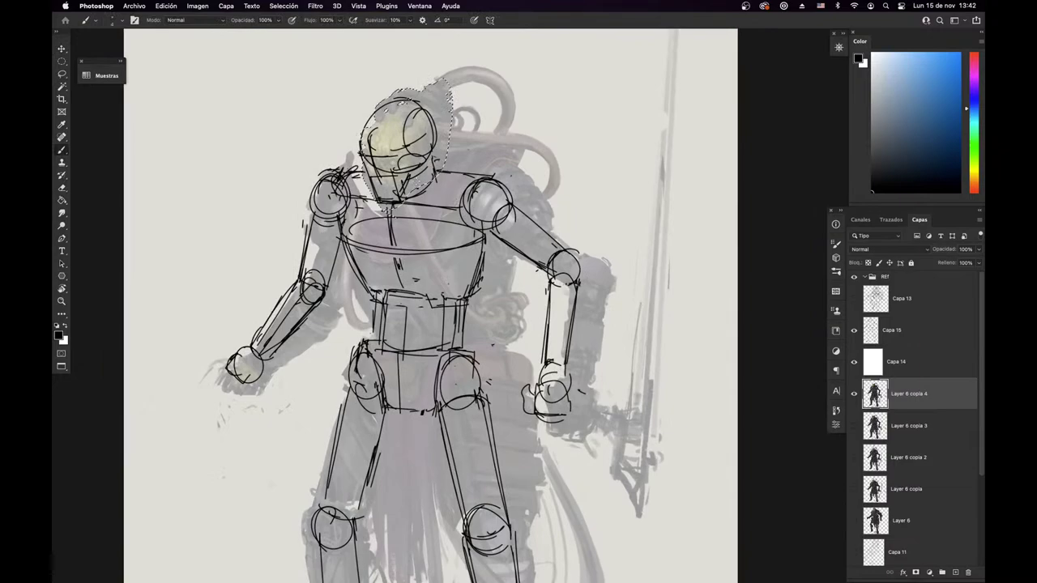
pyautogui.press('v')
pyautogui.moveTo(408, 187); pyautogui.dragTo(418, 186)
pyautogui.press('super+d')
pyautogui.moveTo(434, 305); pyautogui.dragTo(470, 316)
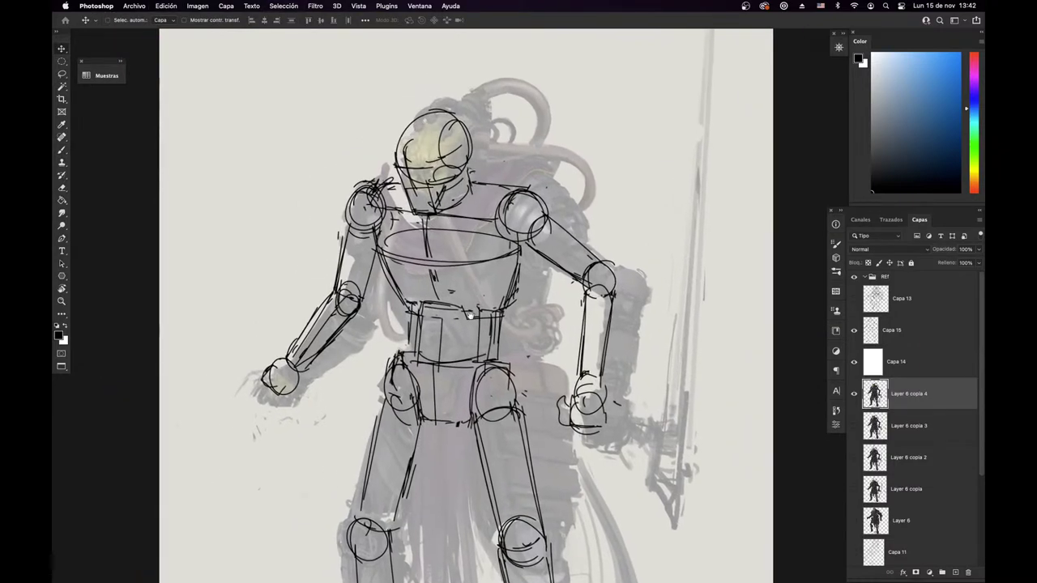
pyautogui.press('super+z')
pyautogui.press('super+shift+z')
# Step: Lasso the painted upper arm and shoulder on the empty-handed side and rotate them 9.41° to follow the sketch
pyautogui.press('l')
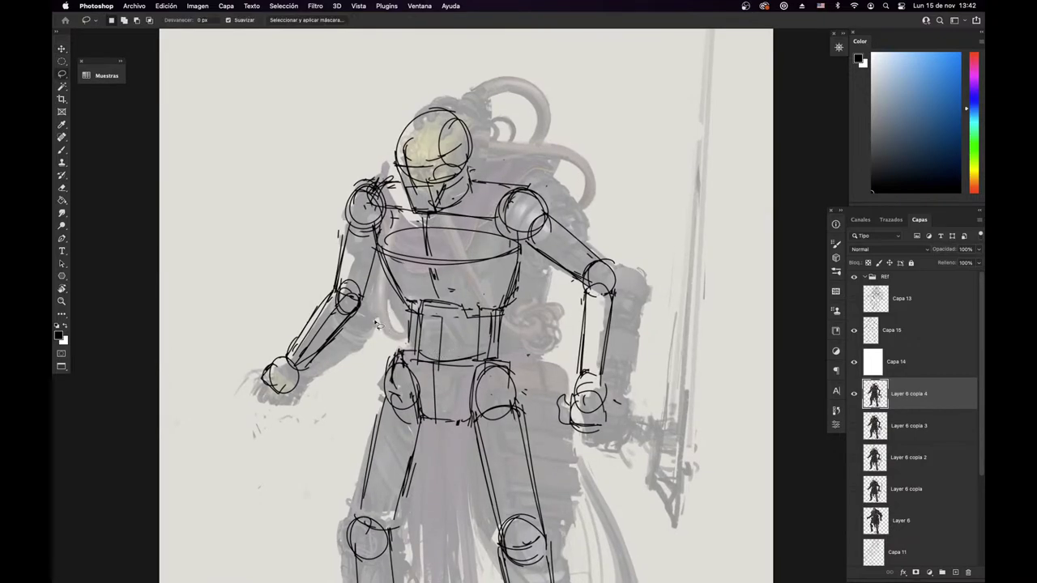
pyautogui.moveTo(376, 322)
pyautogui.mouseDown()
pyautogui.moveTo(333, 209)
pyautogui.moveTo(389, 233)
pyautogui.moveTo(376, 326)
pyautogui.moveTo(373, 309)
pyautogui.moveTo(404, 340)
pyautogui.moveTo(391, 346)
pyautogui.mouseUp()
pyautogui.press('super+t')
pyautogui.moveTo(361, 289); pyautogui.dragTo(359, 281)
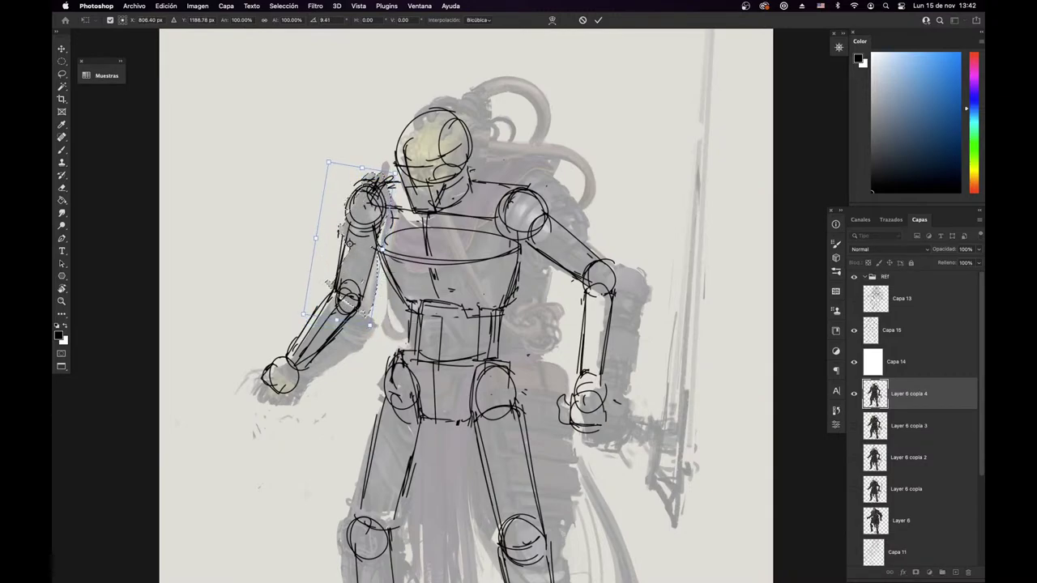
pyautogui.press('Return')
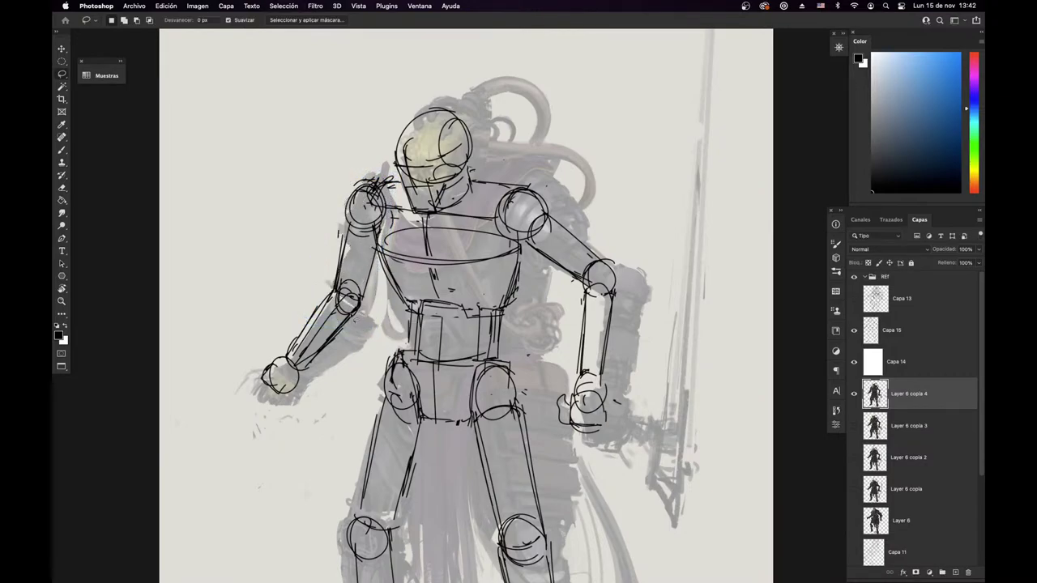
# Step: Lasso the painted forearm and hand on the empty-handed side, move them outward onto the sketched forearm, and deselect
pyautogui.moveTo(361, 312)
pyautogui.mouseDown()
pyautogui.moveTo(278, 438)
pyautogui.moveTo(350, 294)
pyautogui.mouseUp()
pyautogui.press('v')
pyautogui.moveTo(337, 362)
pyautogui.mouseDown()
pyautogui.moveTo(331, 353)
pyautogui.moveTo(317, 369)
pyautogui.mouseUp()
pyautogui.press('super+d')
# Step: Lasso the whole painted sword arm, rotate it -7.57°, move it slightly up to follow the sketch, and deselect
pyautogui.moveTo(584, 311); pyautogui.dragTo(575, 329)
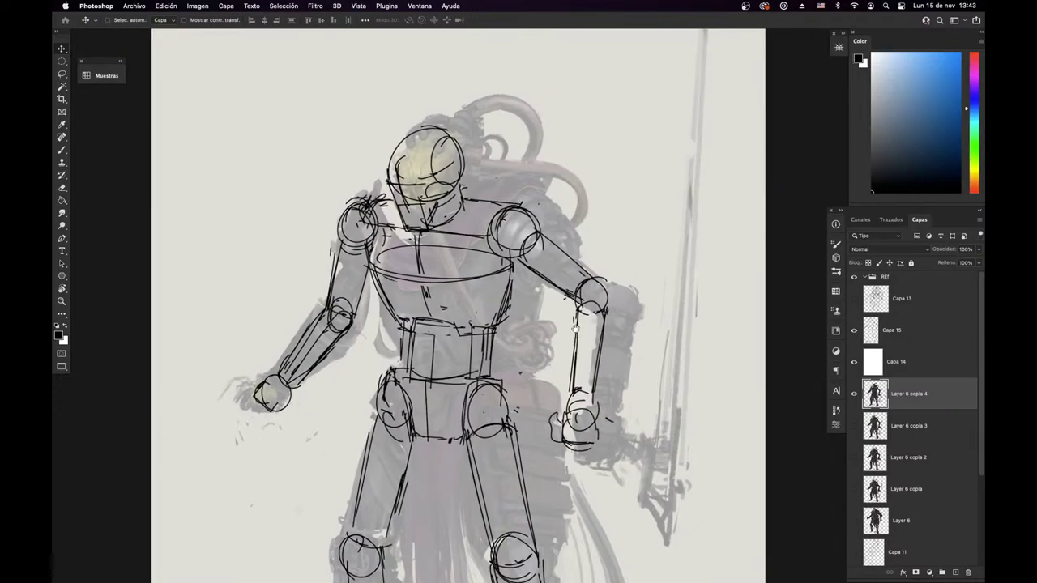
pyautogui.press('l')
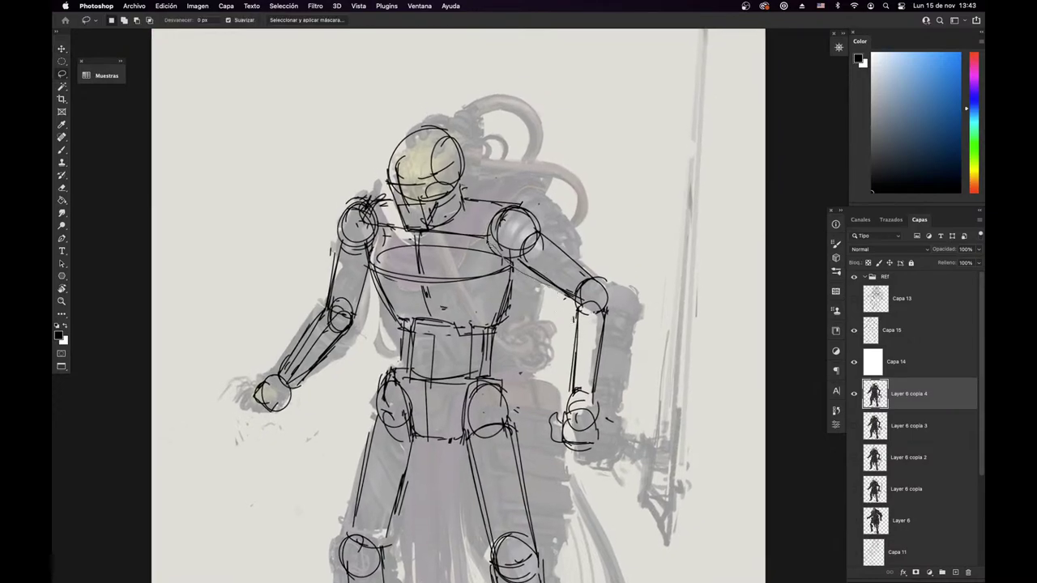
pyautogui.moveTo(491, 245)
pyautogui.mouseDown()
pyautogui.moveTo(581, 226)
pyautogui.moveTo(625, 280)
pyautogui.moveTo(670, 404)
pyautogui.moveTo(593, 476)
pyautogui.moveTo(538, 280)
pyautogui.mouseUp()
pyautogui.press('super+t')
pyautogui.moveTo(740, 194); pyautogui.dragTo(733, 177)
pyautogui.moveTo(716, 260); pyautogui.dragTo(713, 250)
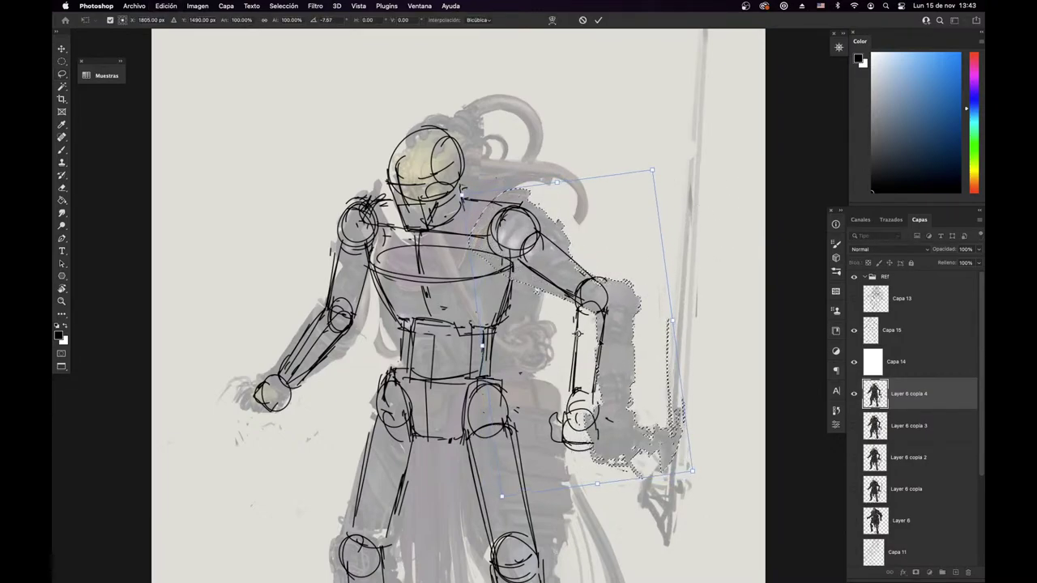
pyautogui.moveTo(600, 340); pyautogui.dragTo(598, 333)
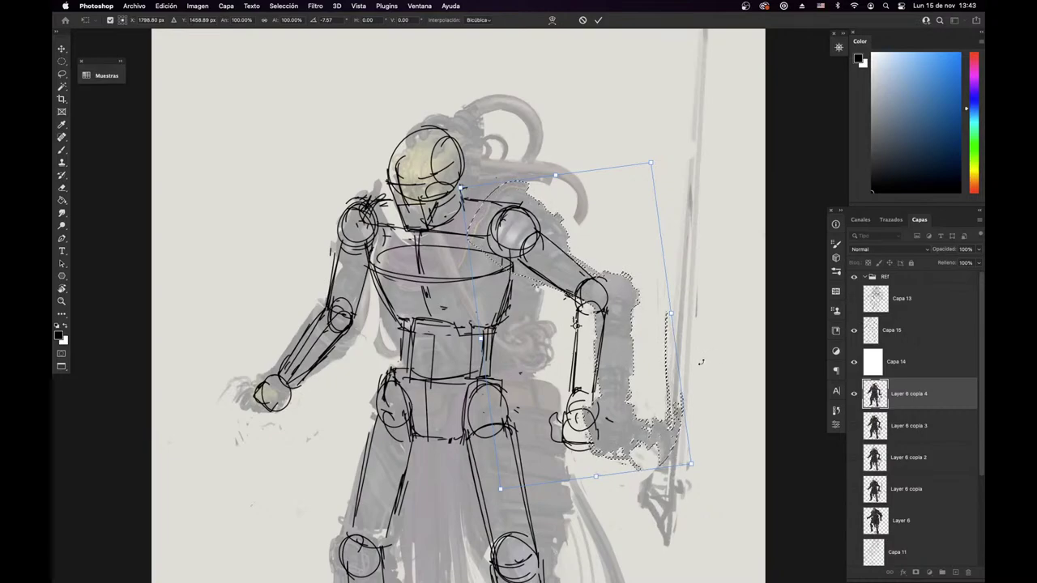
pyautogui.press('Return')
pyautogui.moveTo(537, 419); pyautogui.dragTo(534, 412)
pyautogui.press('super+d')
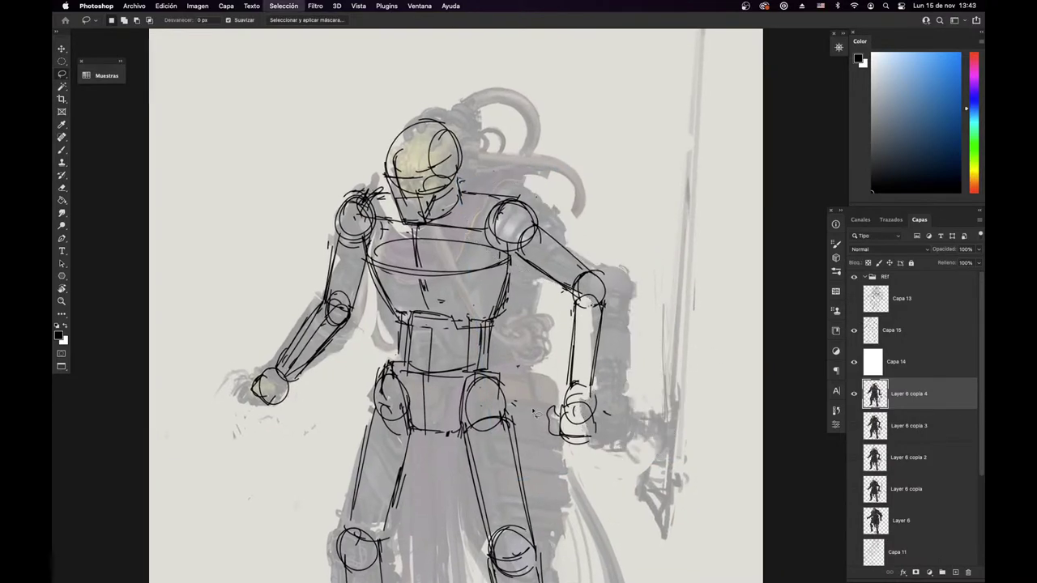
# Step: Lasso the painted sword forearm and hand, widen them to 106.65%, rotate them 3.76°, and move them towards the body
pyautogui.moveTo(652, 282)
pyautogui.mouseDown()
pyautogui.moveTo(681, 480)
pyautogui.moveTo(599, 474)
pyautogui.moveTo(572, 366)
pyautogui.mouseUp()
pyautogui.press('v')
pyautogui.moveTo(656, 339); pyautogui.dragTo(656, 339)
pyautogui.press('super+t')
pyautogui.moveTo(704, 272)
pyautogui.mouseDown()
pyautogui.moveTo(704, 285)
pyautogui.moveTo(729, 300)
pyautogui.mouseUp()
pyautogui.moveTo(645, 372)
pyautogui.mouseDown()
pyautogui.moveTo(651, 359)
pyautogui.moveTo(625, 370)
pyautogui.mouseUp()
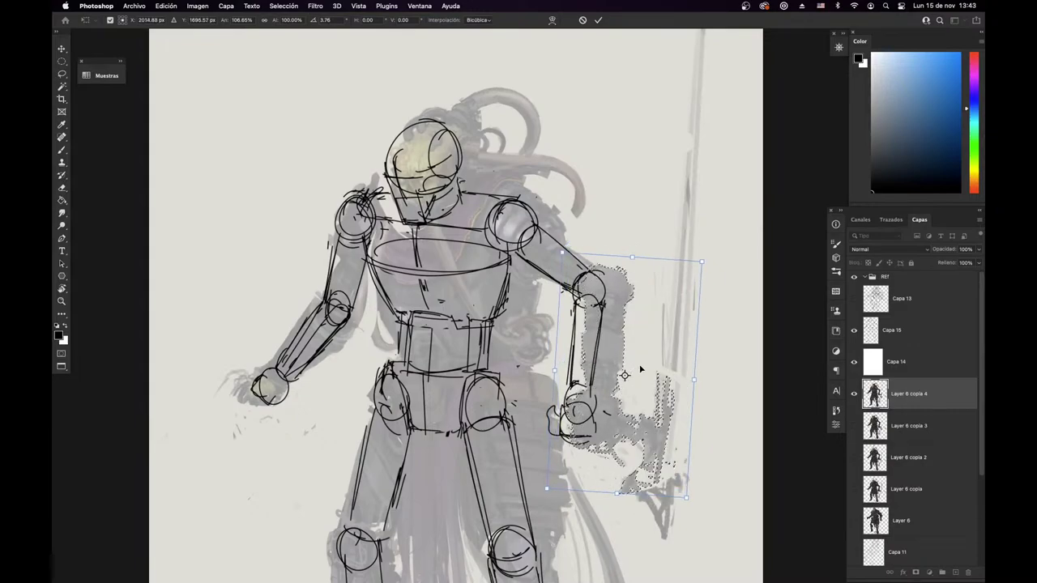
pyautogui.press('Return')
pyautogui.press('super+d')
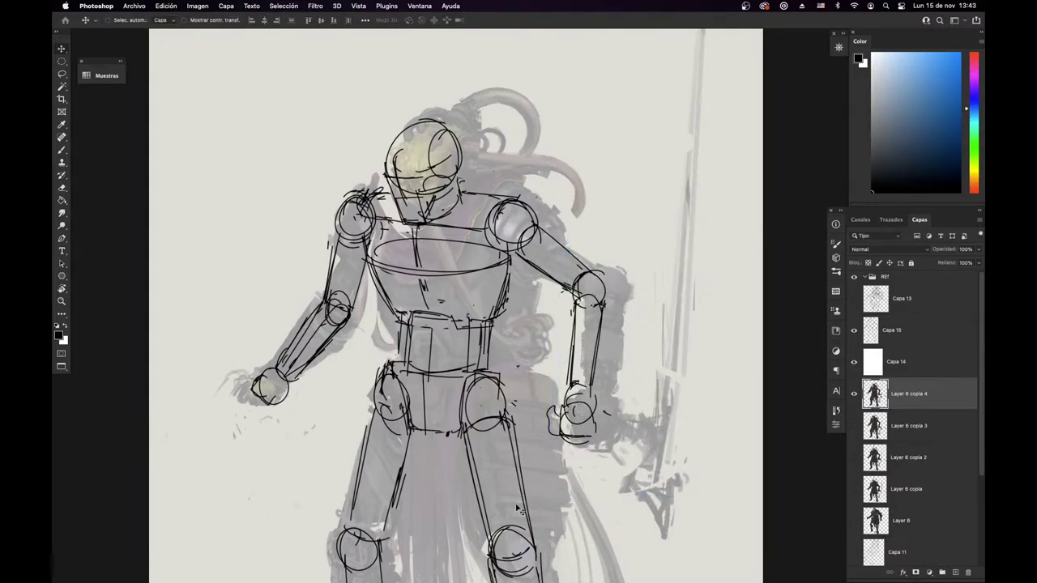
# Step: Lasso the painted sword-side leg with its hip armour and hanging hose, scale it to 94.12%, and align it with the sketched leg
pyautogui.press('l')
pyautogui.moveTo(541, 446); pyautogui.dragTo(490, 320)
pyautogui.moveTo(509, 382); pyautogui.dragTo(492, 411)
pyautogui.press('b')
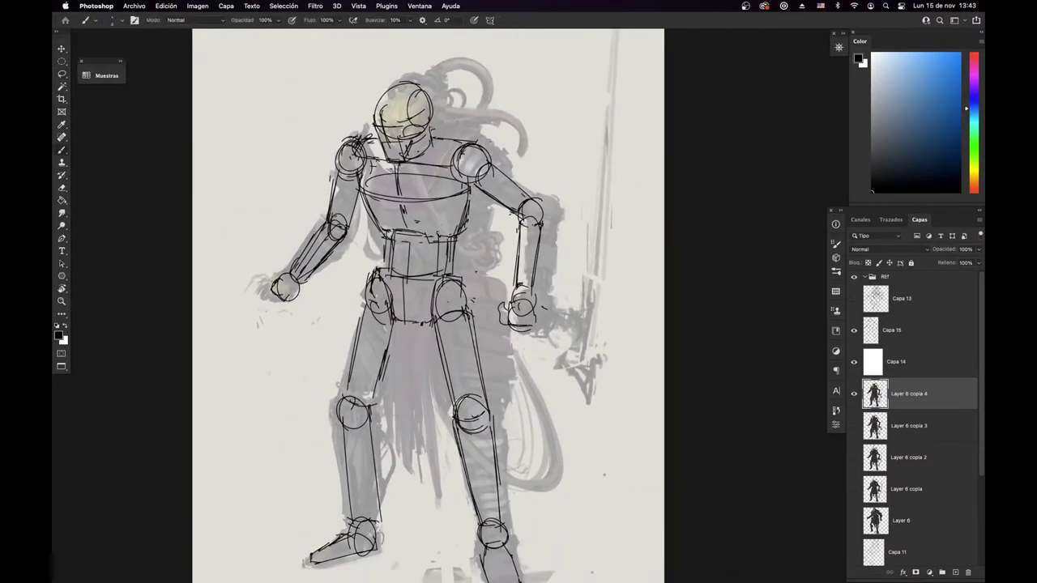
pyautogui.press('l')
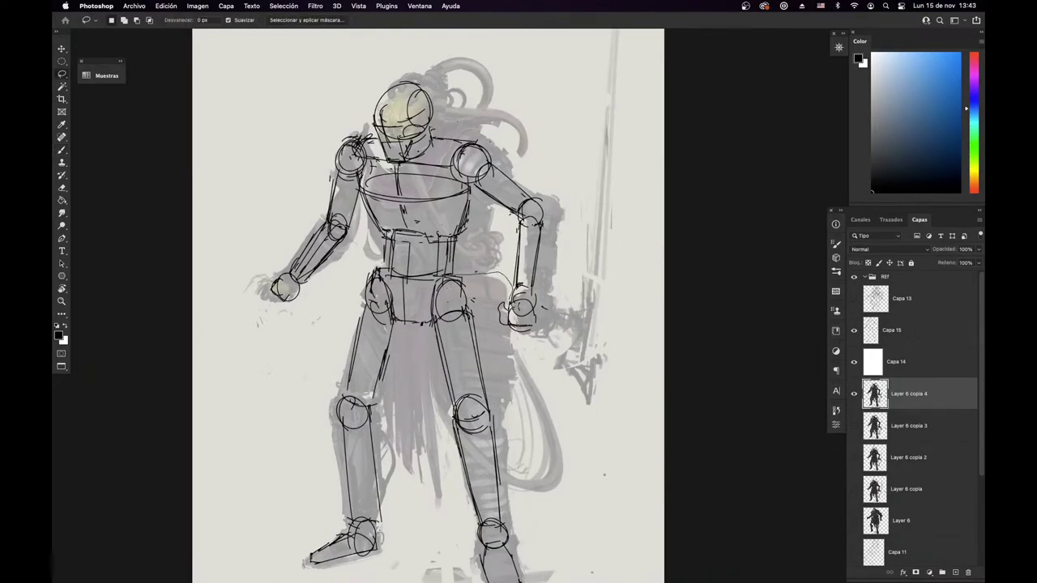
pyautogui.moveTo(544, 375)
pyautogui.mouseDown()
pyautogui.moveTo(531, 551)
pyautogui.moveTo(437, 457)
pyautogui.moveTo(446, 277)
pyautogui.moveTo(484, 272)
pyautogui.mouseUp()
pyautogui.scroll(-3, 513, 394)
pyautogui.press('super+t')
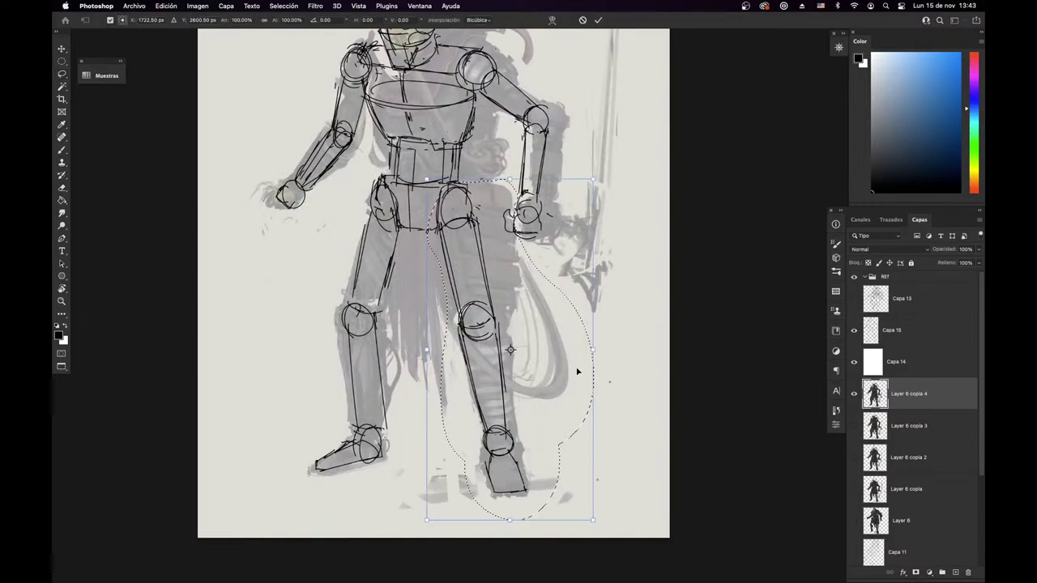
pyautogui.moveTo(508, 350)
pyautogui.mouseDown()
pyautogui.moveTo(479, 326)
pyautogui.moveTo(523, 345)
pyautogui.moveTo(511, 356)
pyautogui.mouseUp()
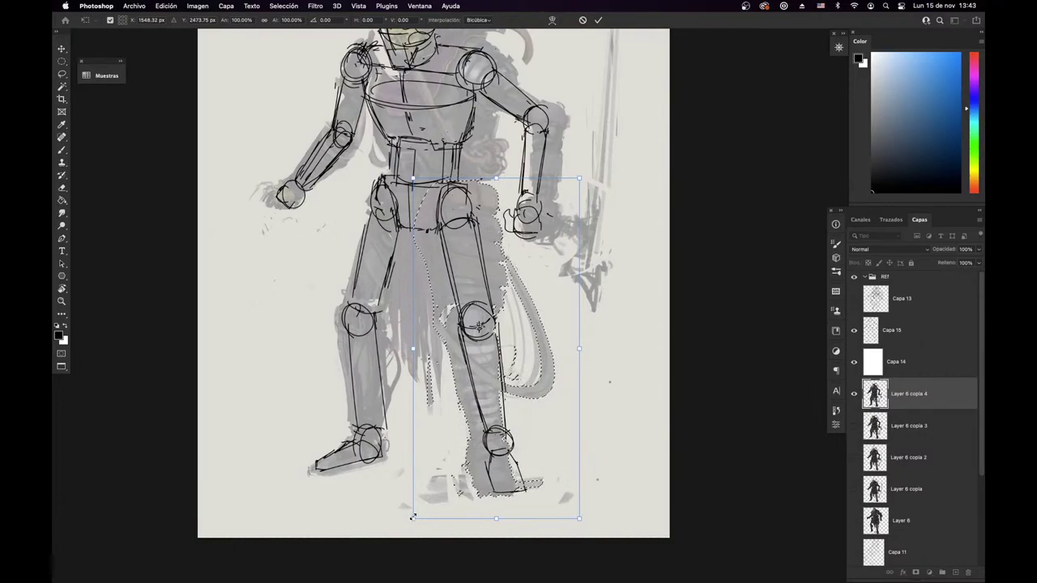
pyautogui.moveTo(413, 518); pyautogui.dragTo(425, 502)
pyautogui.moveTo(567, 422); pyautogui.dragTo(570, 430)
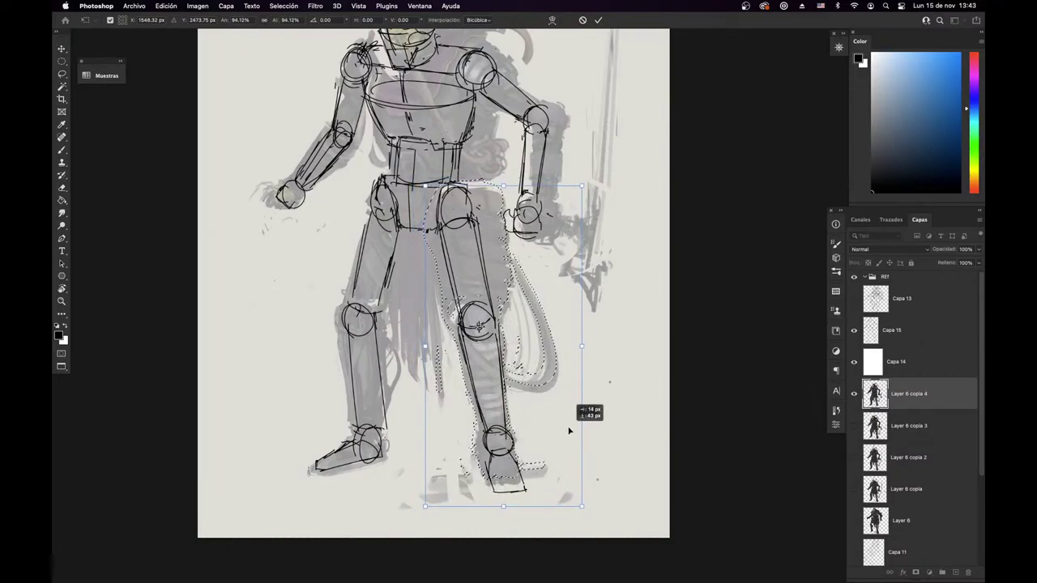
pyautogui.moveTo(525, 352); pyautogui.dragTo(525, 349)
pyautogui.press('Return')
pyautogui.hotkey('ctrl', 'd')
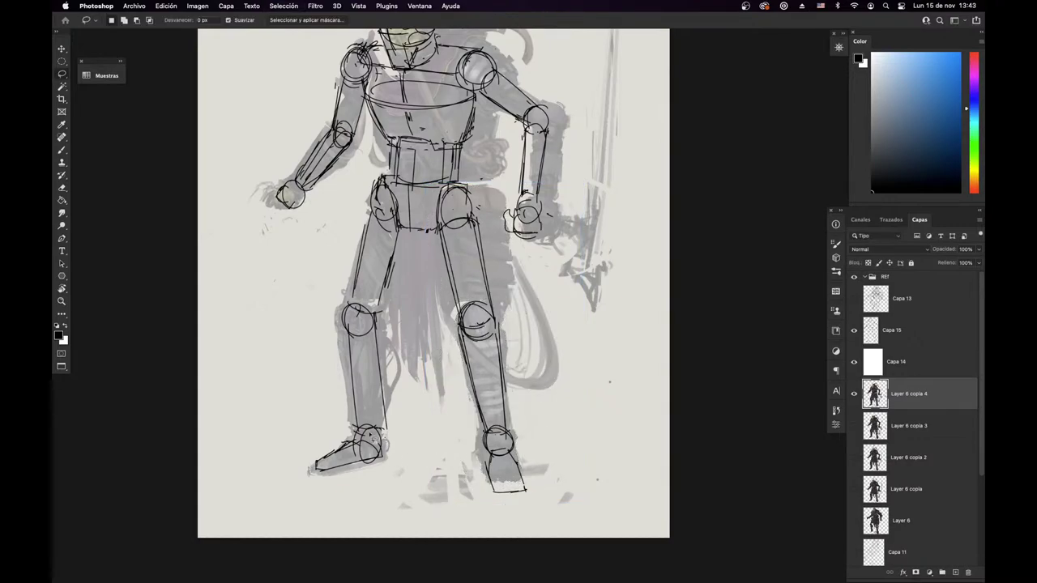
# Step: Lasso the painted sword forearm and hand again, rotate them 5.15°, move them onto the sketched forearm, and deselect
pyautogui.press('e')
pyautogui.scroll(5, 519, 356)
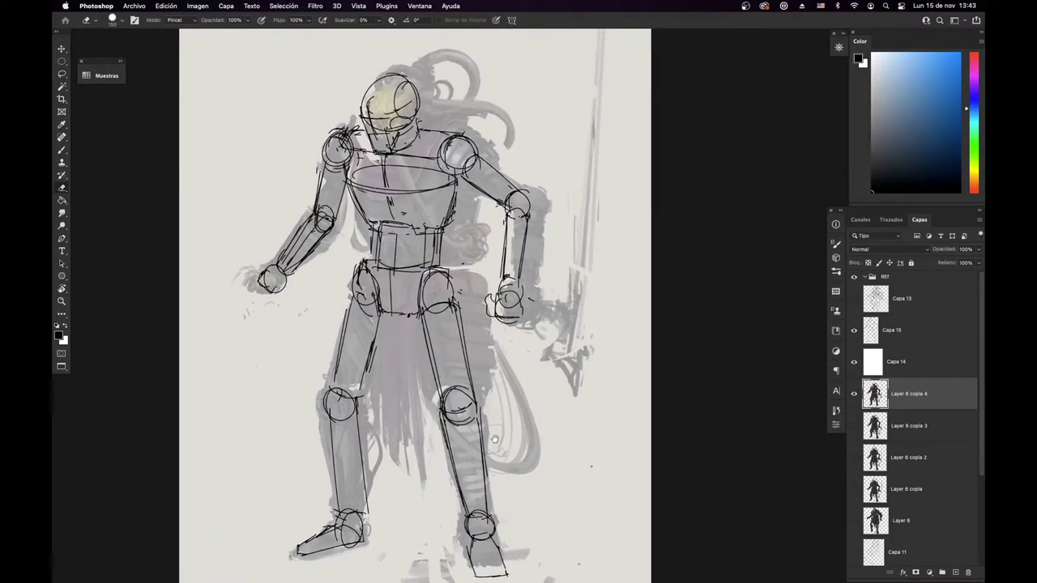
pyautogui.press('l')
pyautogui.moveTo(509, 181)
pyautogui.mouseDown()
pyautogui.moveTo(564, 243)
pyautogui.moveTo(528, 356)
pyautogui.moveTo(507, 183)
pyautogui.mouseUp()
pyautogui.hotkey('ctrl', 't')
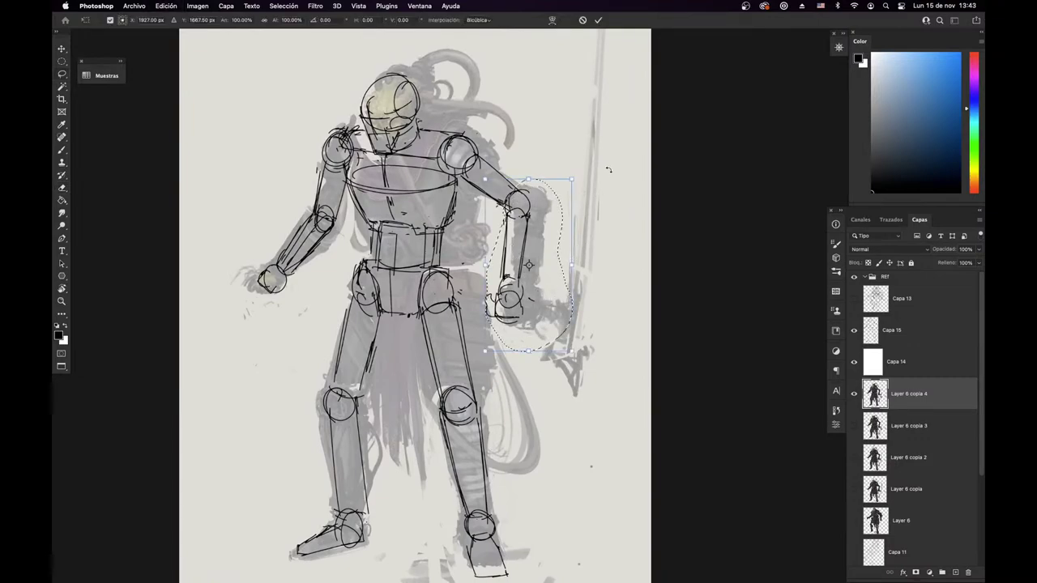
pyautogui.moveTo(609, 169); pyautogui.dragTo(617, 177)
pyautogui.moveTo(535, 277); pyautogui.dragTo(549, 331)
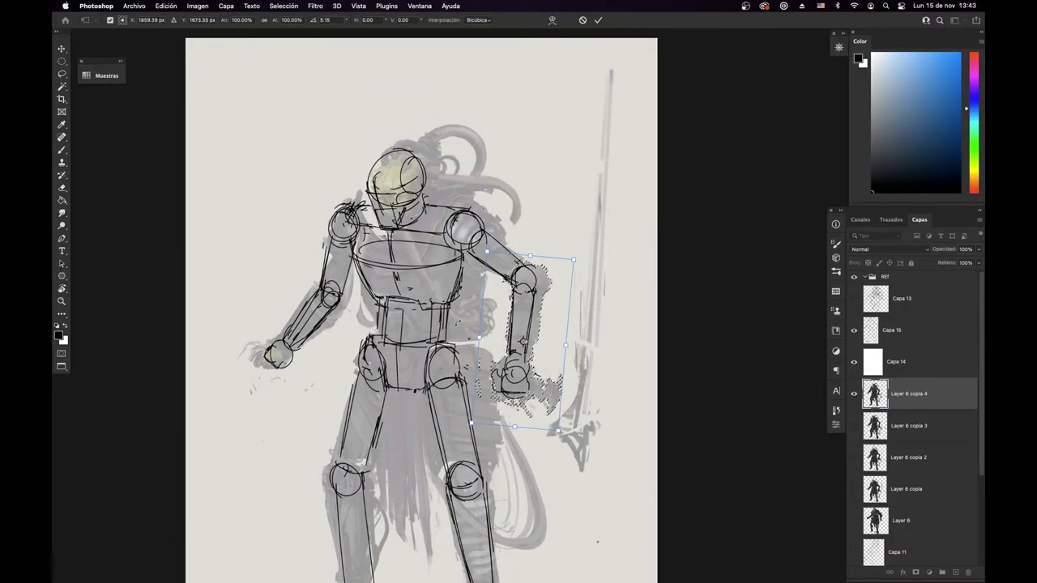
pyautogui.press('Return')
pyautogui.hotkey('ctrl', 'd')
# Step: Hide the white Capa 14 layer and the line sketch layer above it
pyautogui.click(854, 363)
pyautogui.click(854, 332)
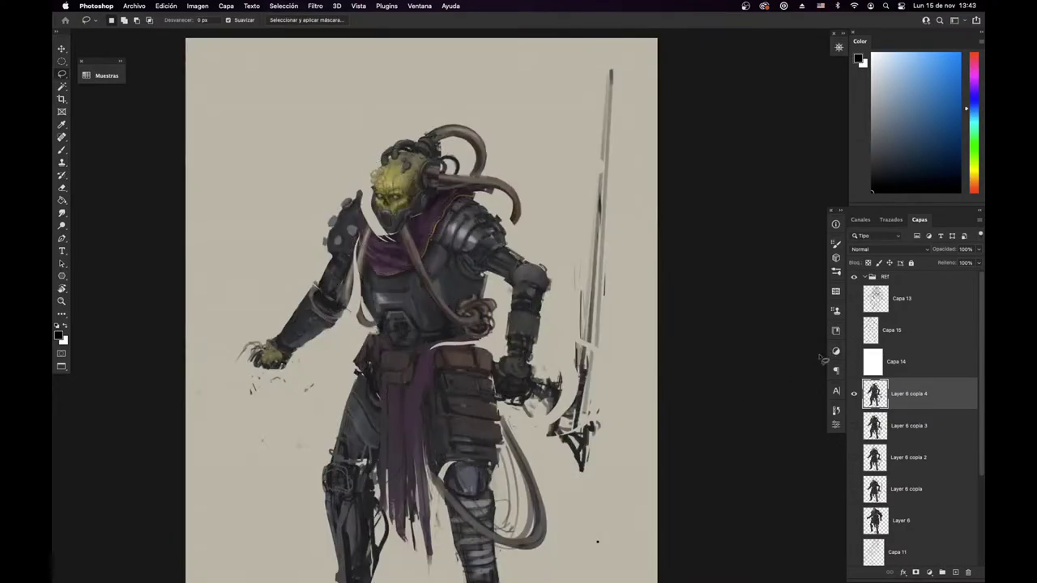
# Step: Show the white Capa 14 layer and the Capa 15 line sketch over the painting, and flip the canvas horizontally
pyautogui.moveTo(533, 470)
pyautogui.mouseDown()
pyautogui.moveTo(549, 465)
pyautogui.moveTo(562, 430)
pyautogui.mouseUp()
pyautogui.moveTo(553, 516)
pyautogui.mouseDown()
pyautogui.moveTo(559, 460)
pyautogui.moveTo(558, 490)
pyautogui.mouseUp()
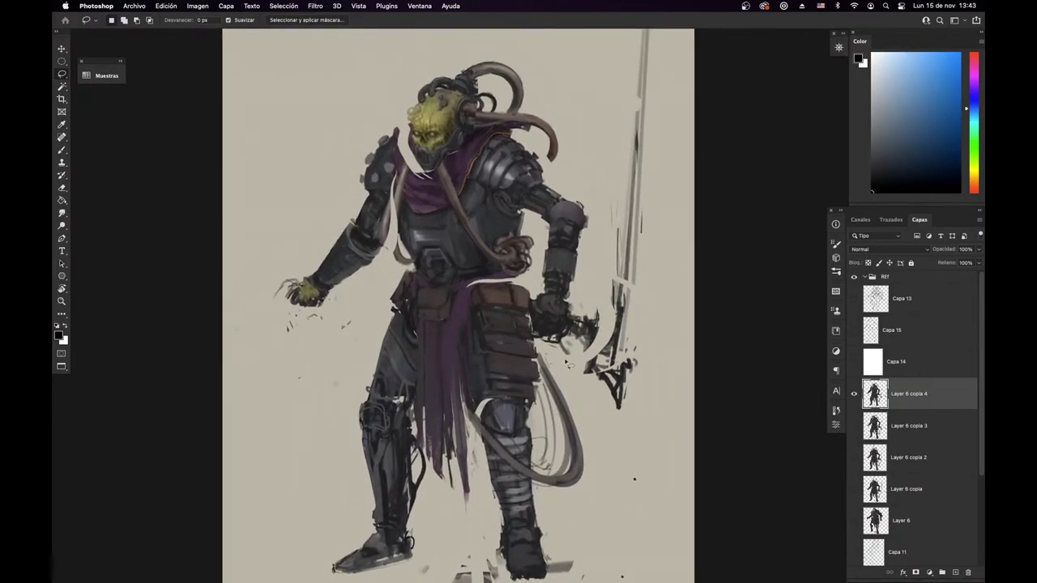
pyautogui.click(854, 362)
pyautogui.click(854, 332)
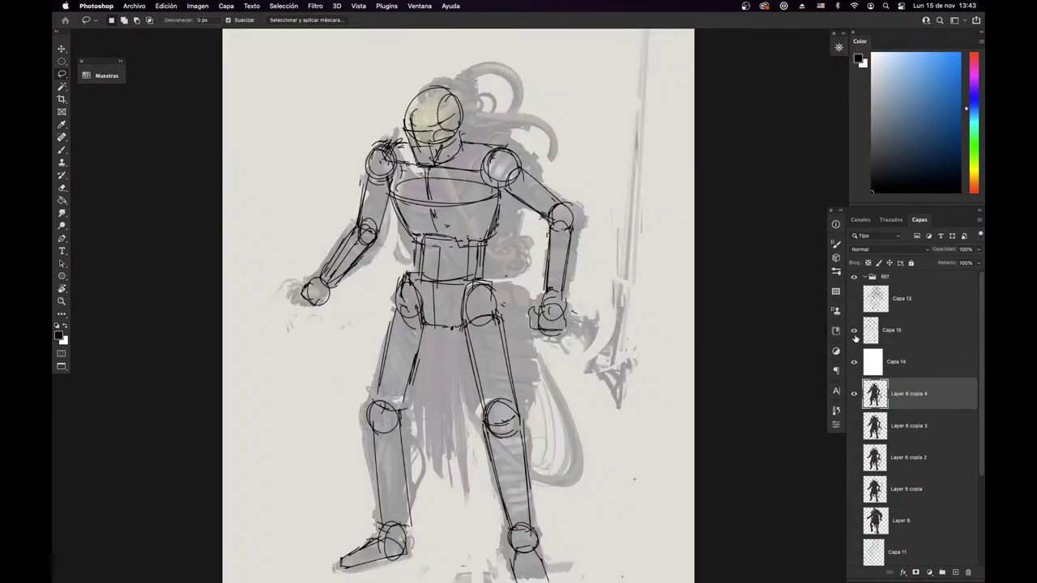
pyautogui.press('super+u')
pyautogui.press('e')
pyautogui.rightClick(482, 237)
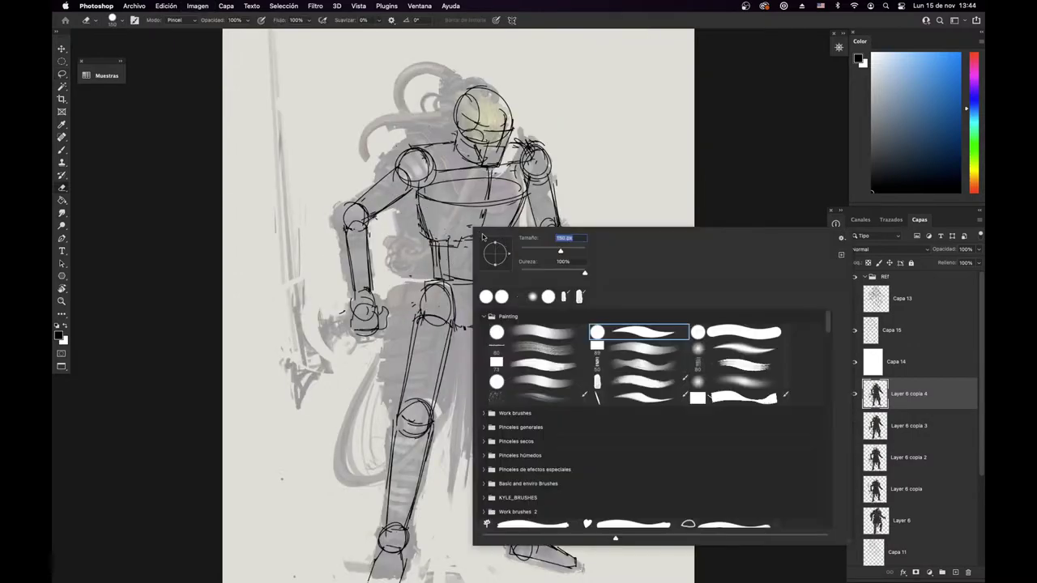
pyautogui.press('Escape')
# Step: Lasso the waist side with the coiled hoses, move it inwards, and erase the hose hanging on the opposite side of the torso
pyautogui.press('l')
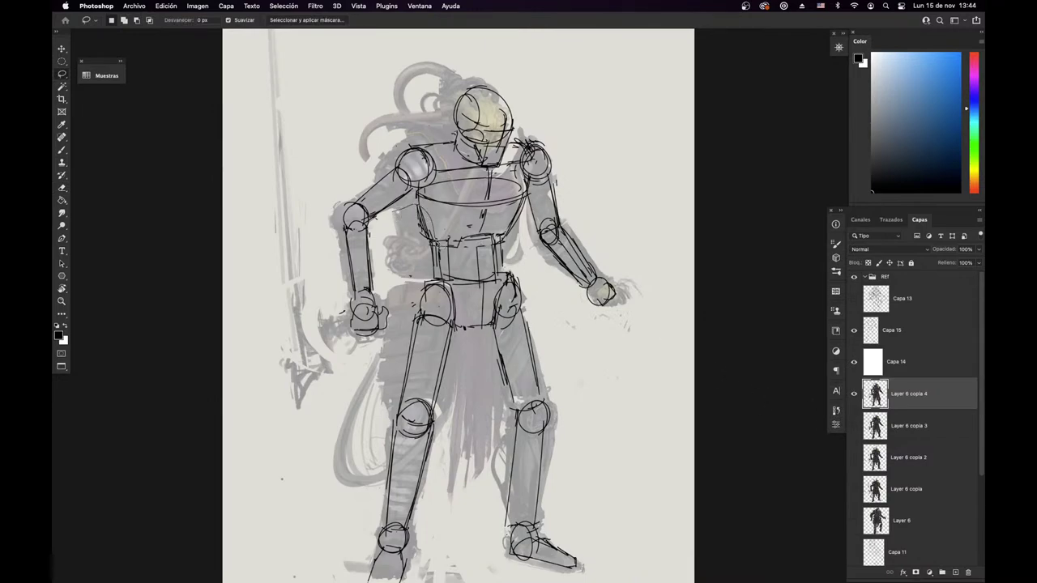
pyautogui.moveTo(380, 218); pyautogui.dragTo(387, 212)
pyautogui.press('v')
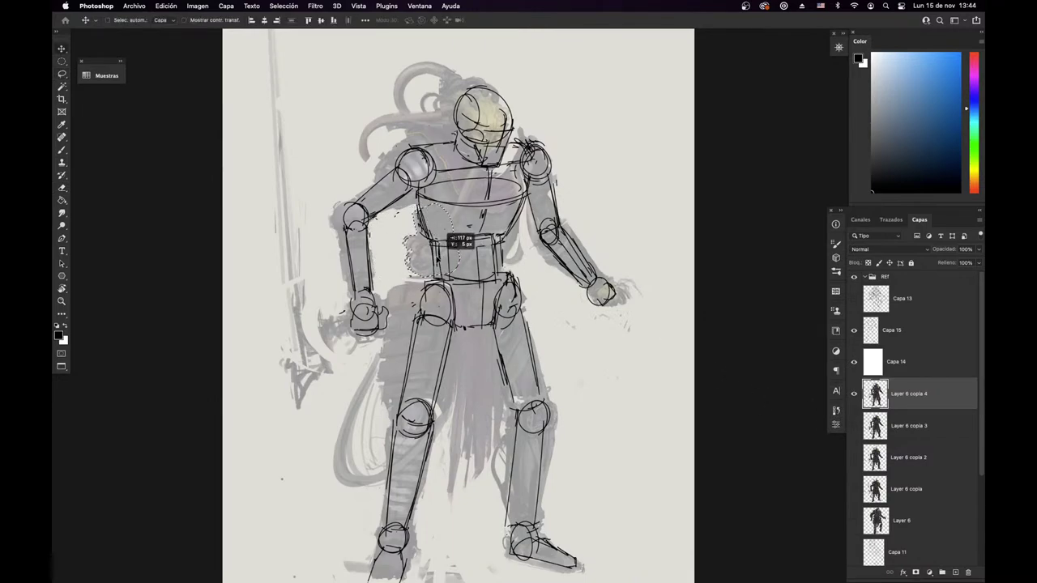
pyautogui.hotkey('ctrl', 'd')
pyautogui.press('e')
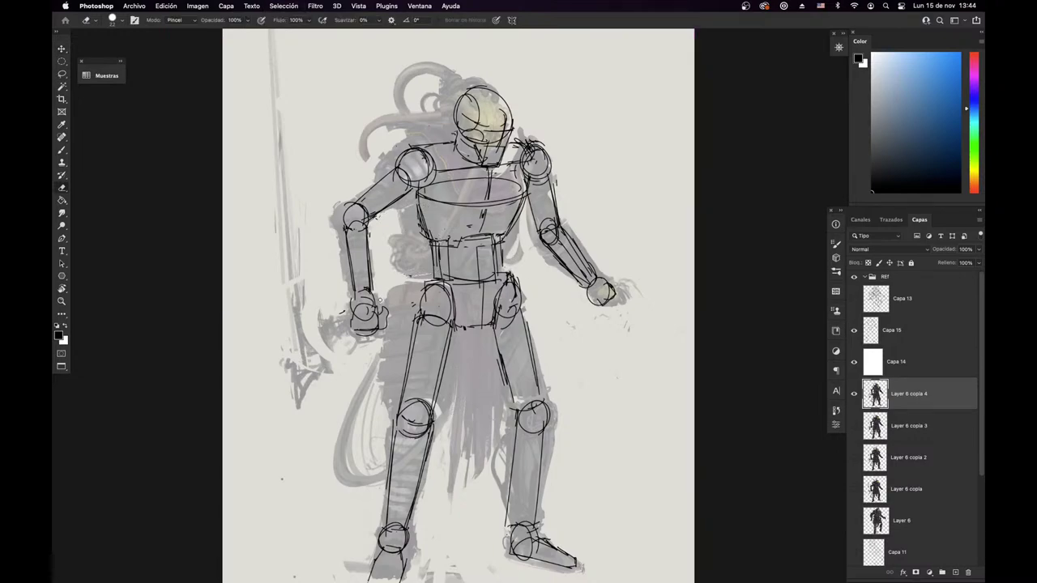
pyautogui.scroll(3, 377, 373)
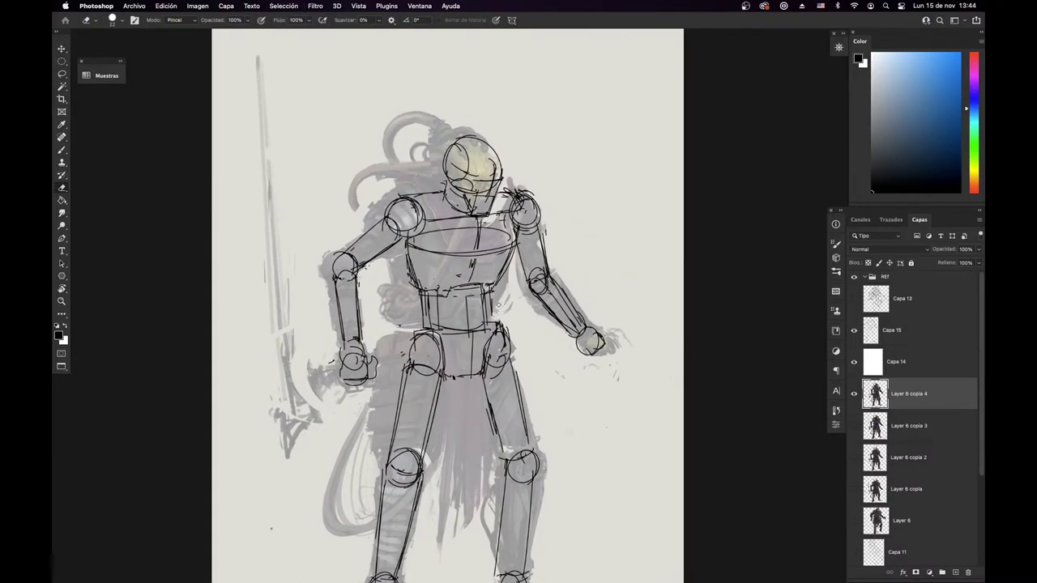
# Step: Lasso the painted abdomen armour, move it slightly up towards the sketched ribcage, and deselect
pyautogui.press('l')
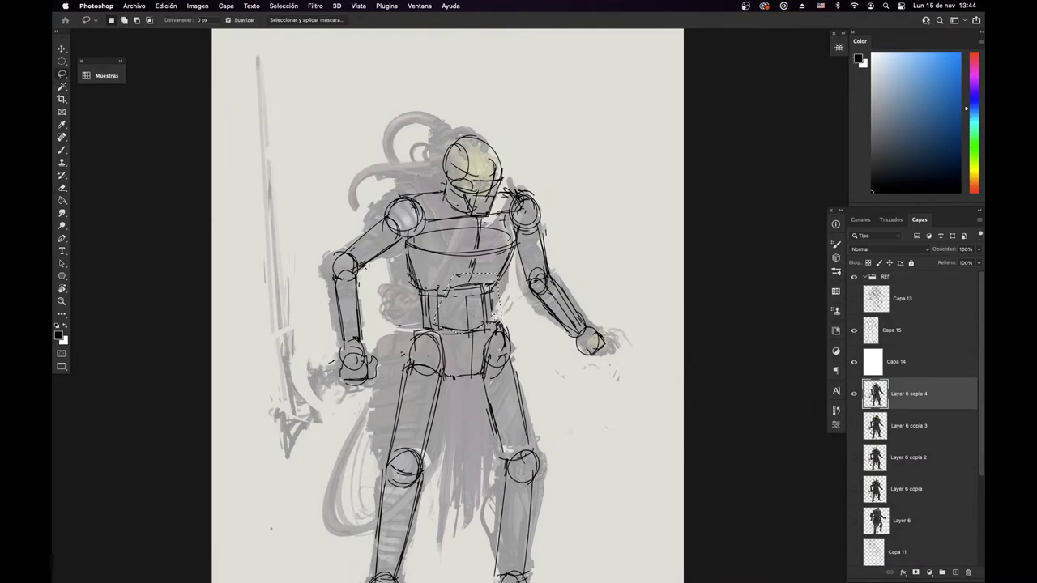
pyautogui.press('v')
pyautogui.moveTo(479, 322); pyautogui.dragTo(473, 308)
pyautogui.press('super+d')
pyautogui.press('b')
pyautogui.press('e')
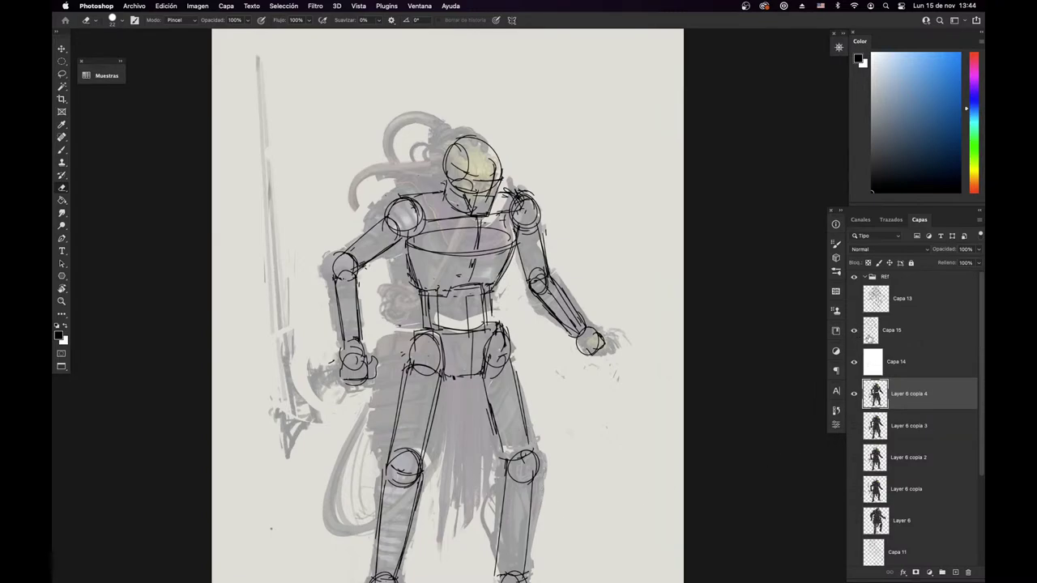
# Step: Hide the white Capa 14 layer and the Capa 15 line sketch
pyautogui.click(856, 360)
pyautogui.click(855, 331)
pyautogui.moveTo(571, 473); pyautogui.dragTo(564, 452)
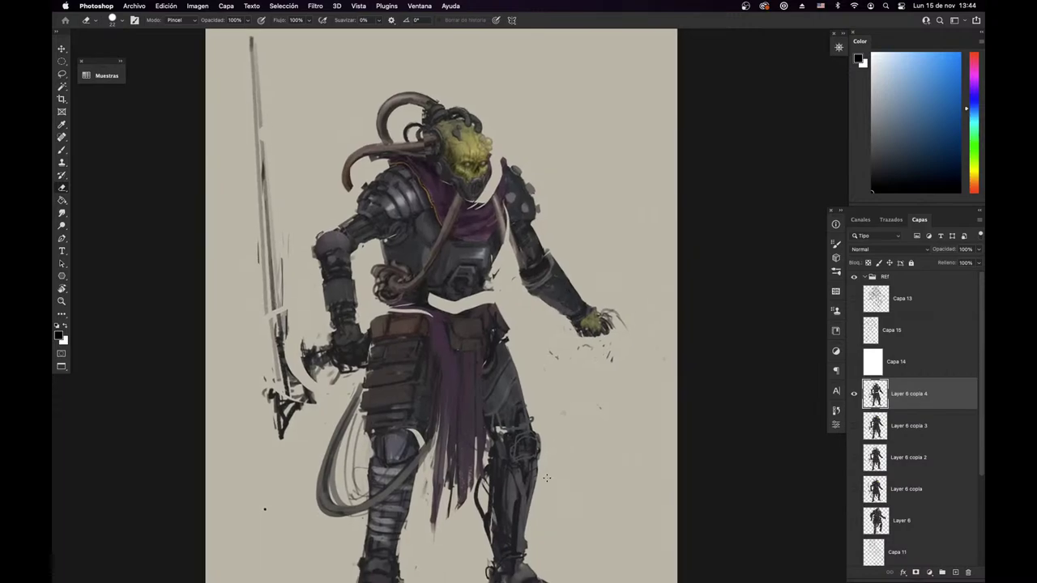
pyautogui.press('b')
pyautogui.rightClick(640, 371)
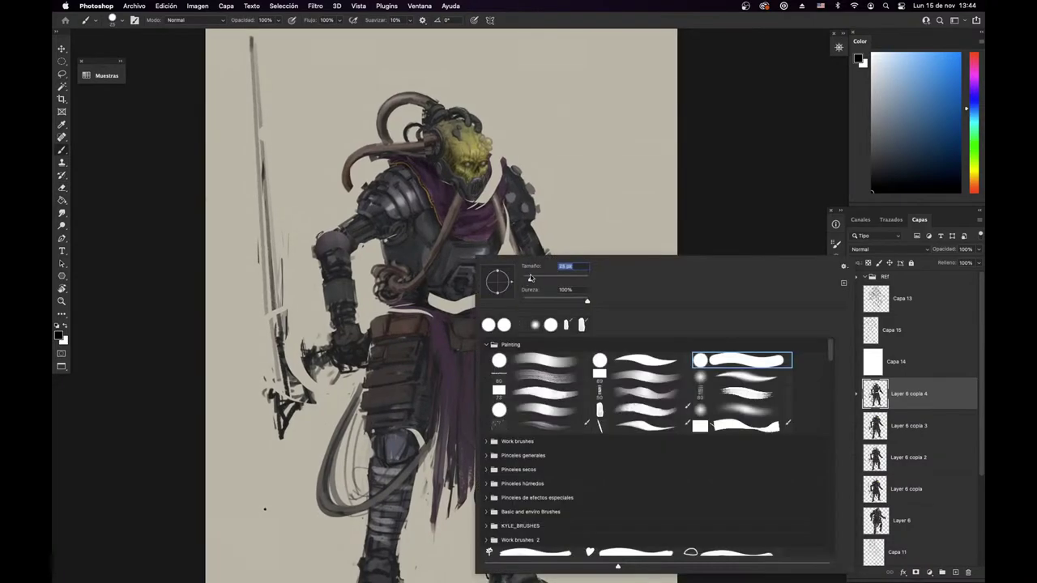
pyautogui.press('Escape')
# Step: Duplicate the Capa 15 sketch, show the copy, invert its lines to white, and lower its opacity to about 68%
pyautogui.click(894, 341)
pyautogui.press('super+j')
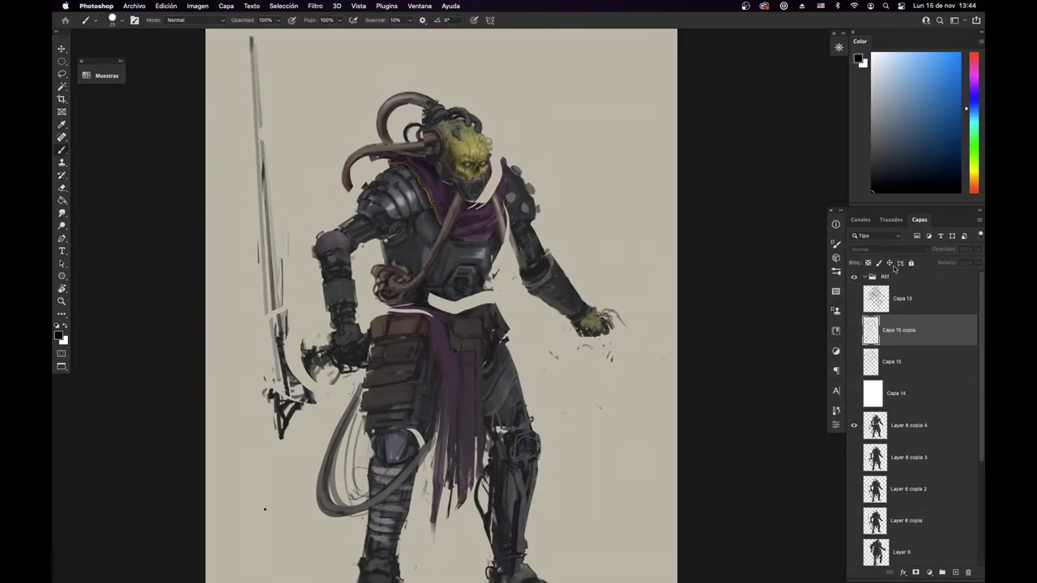
pyautogui.click(854, 330)
pyautogui.press('super+i')
pyautogui.scroll(-2, 747, 328)
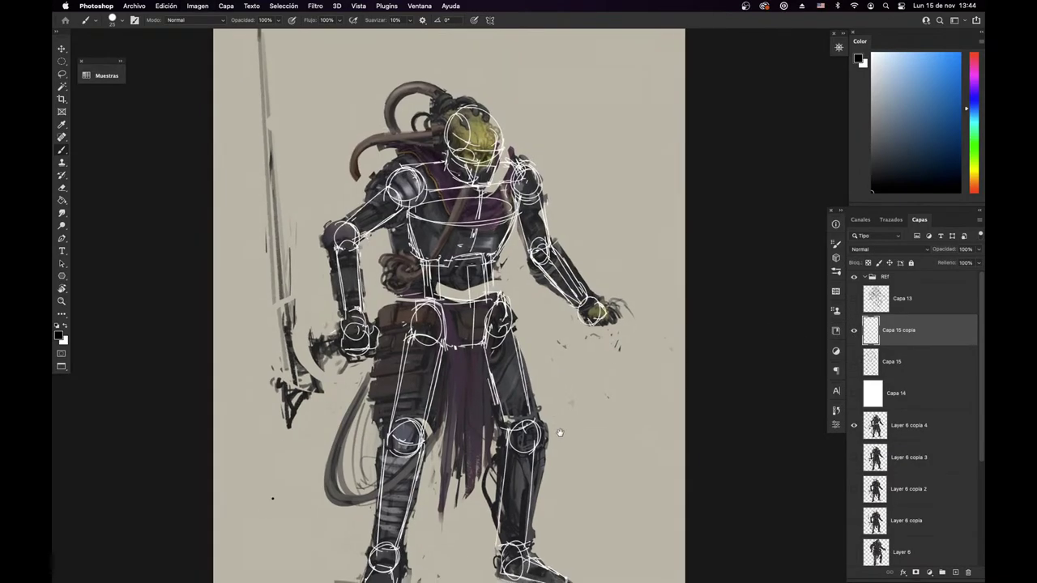
pyautogui.moveTo(933, 250); pyautogui.dragTo(934, 252)
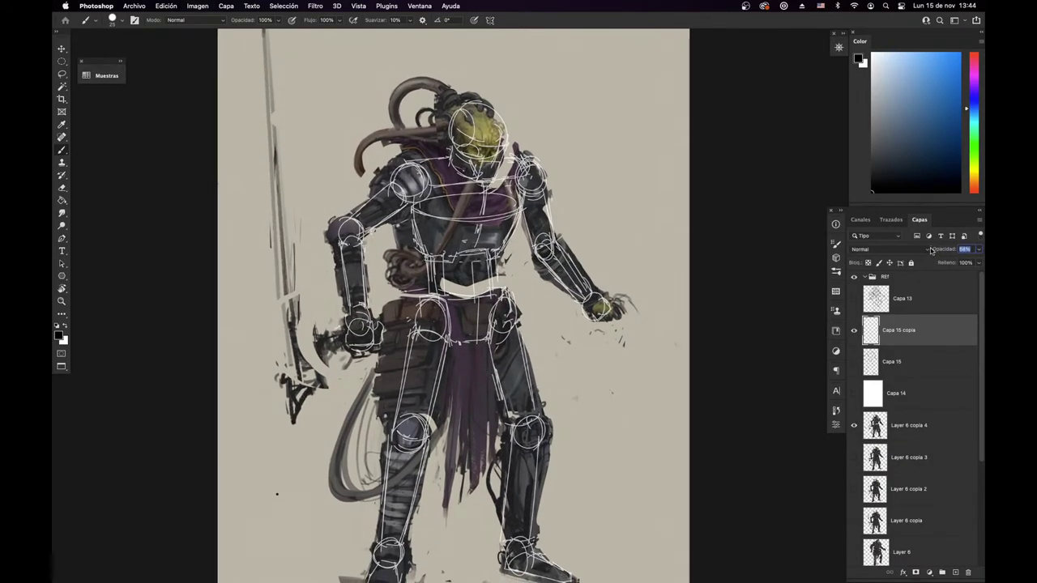
# Step: On Layer 6 copia 4, lasso the sword-side torso edge with the coiled hoses, move it inwards to the sketched waist, and deselect
pyautogui.click(915, 364)
pyautogui.click(895, 427)
pyautogui.press('super+plus')
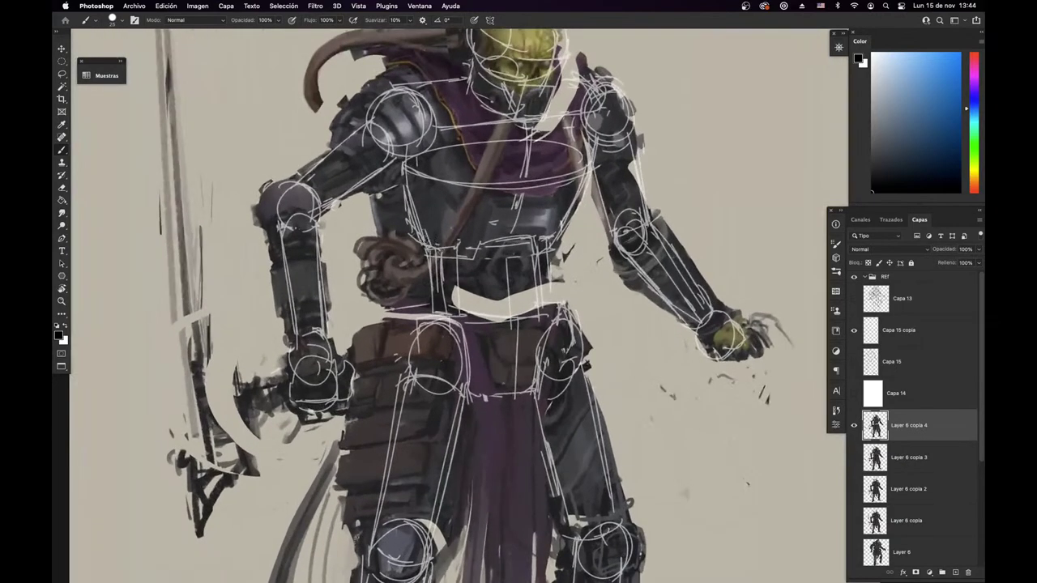
pyautogui.press('e')
pyautogui.press('l')
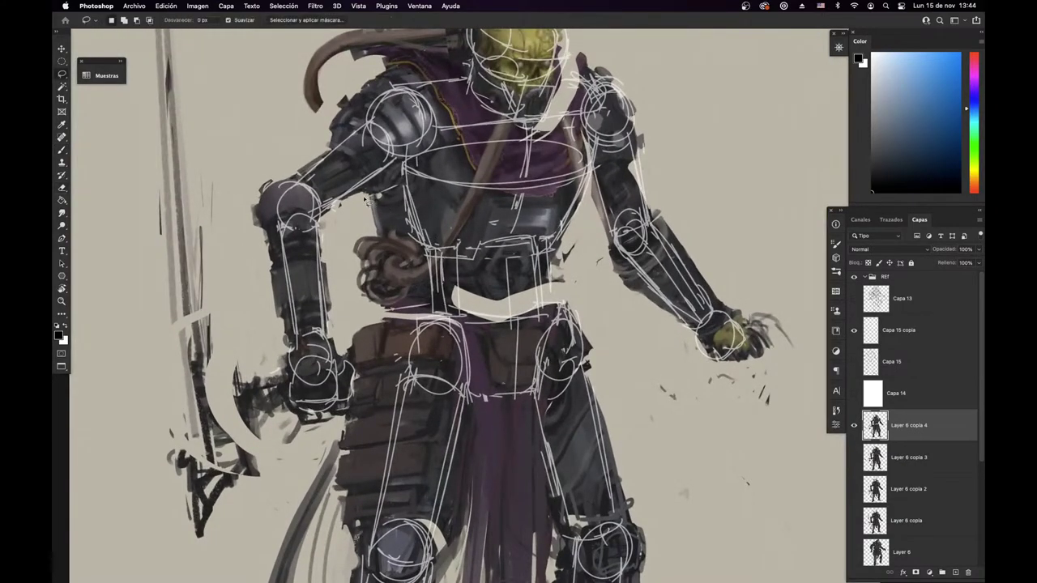
pyautogui.moveTo(366, 200)
pyautogui.mouseDown()
pyautogui.moveTo(451, 250)
pyautogui.moveTo(388, 315)
pyautogui.moveTo(355, 215)
pyautogui.mouseUp()
pyautogui.press('v')
pyautogui.moveTo(423, 286); pyautogui.dragTo(447, 268)
pyautogui.press('super+d')
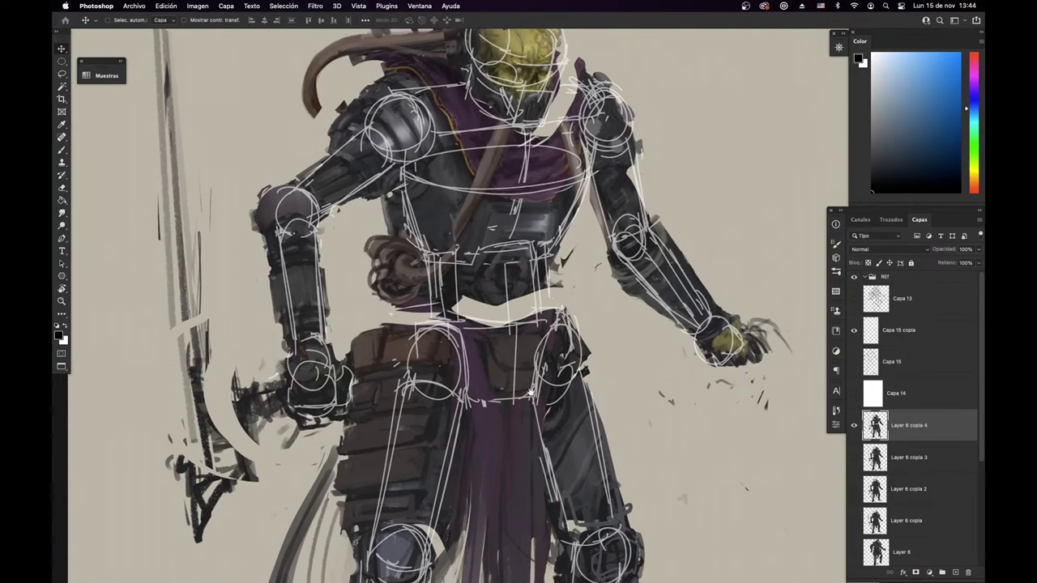
# Step: Paint over the white gap below the abdomen armour with sampled dark armour colours, switching to a textured brush from the Painting set
pyautogui.press('b')
pyautogui.keyDown('alt'); pyautogui.click(474, 280); pyautogui.keyUp('alt')
pyautogui.moveTo(475, 301); pyautogui.dragTo(475, 313)
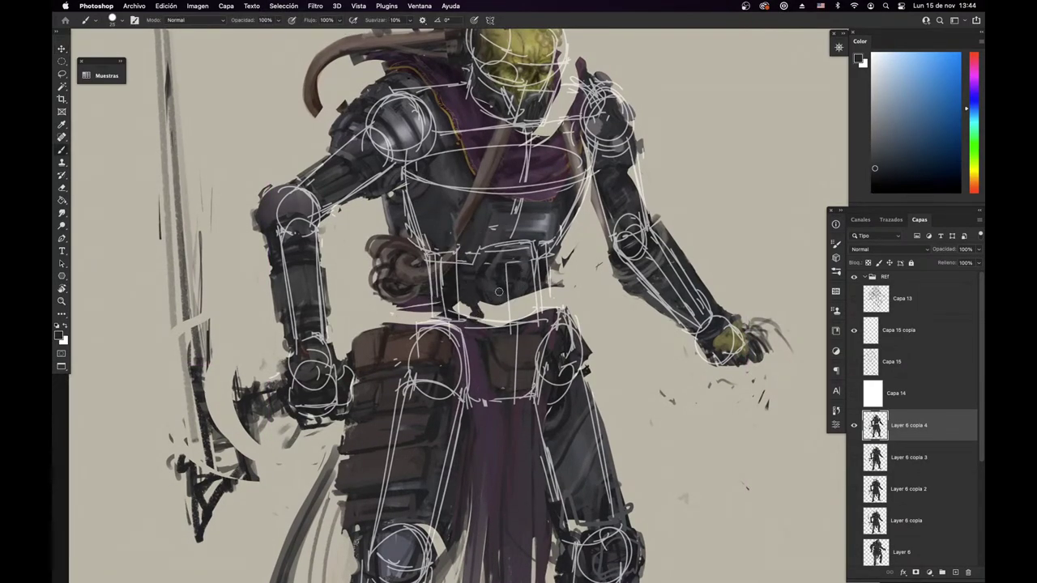
pyautogui.rightClick(549, 268)
pyautogui.rightClick(531, 282)
pyautogui.click(713, 424)
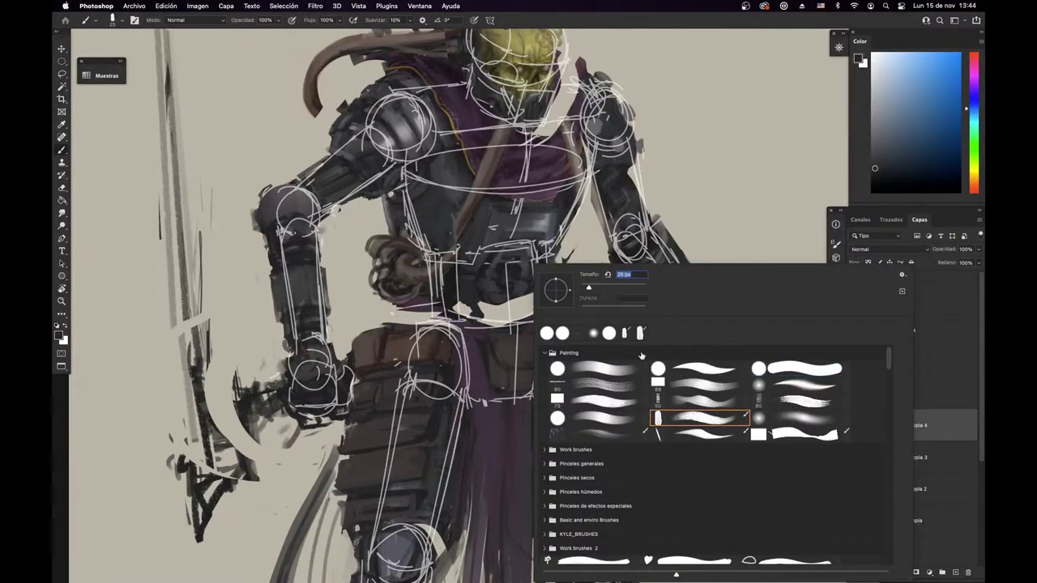
pyautogui.keyDown('alt'); pyautogui.click(491, 274); pyautogui.keyUp('alt')
pyautogui.keyDown('alt'); pyautogui.click(482, 281); pyautogui.keyUp('alt')
pyautogui.moveTo(438, 367); pyautogui.dragTo(454, 411)
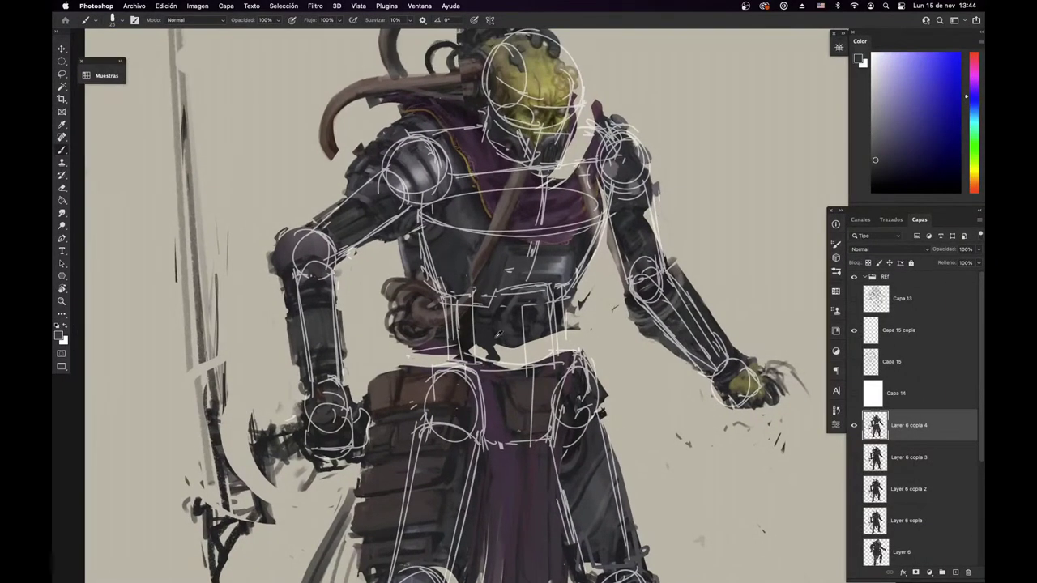
pyautogui.keyDown('alt'); pyautogui.click(463, 325); pyautogui.keyUp('alt')
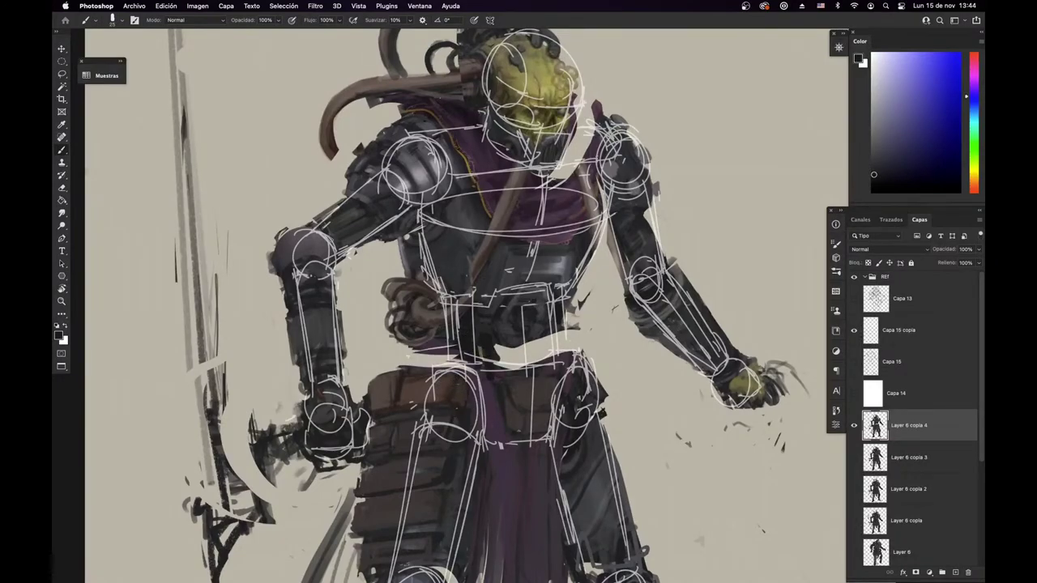
# Step: Erase the stray paint outside the guide circles and lines along the sword arm's upper arm, elbow and forearm
pyautogui.press('e')
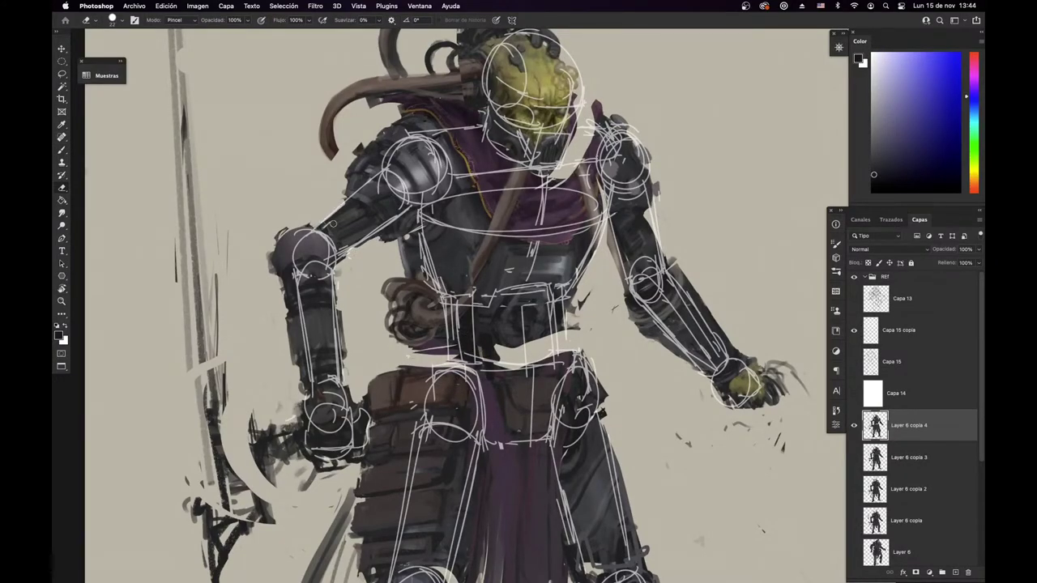
pyautogui.moveTo(341, 206); pyautogui.dragTo(326, 221)
pyautogui.moveTo(616, 258)
pyautogui.mouseDown()
pyautogui.moveTo(624, 300)
pyautogui.moveTo(627, 253)
pyautogui.moveTo(619, 263)
pyautogui.moveTo(650, 261)
pyautogui.mouseUp()
pyautogui.press('b')
pyautogui.press('e')
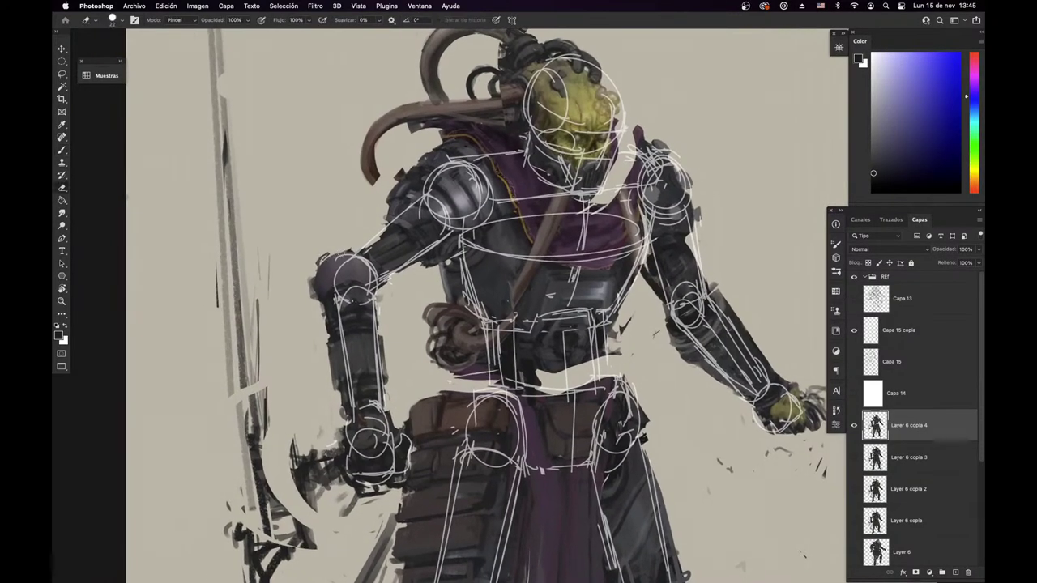
pyautogui.moveTo(311, 277)
pyautogui.mouseDown()
pyautogui.moveTo(320, 303)
pyautogui.moveTo(342, 250)
pyautogui.mouseUp()
pyautogui.moveTo(325, 306); pyautogui.dragTo(334, 390)
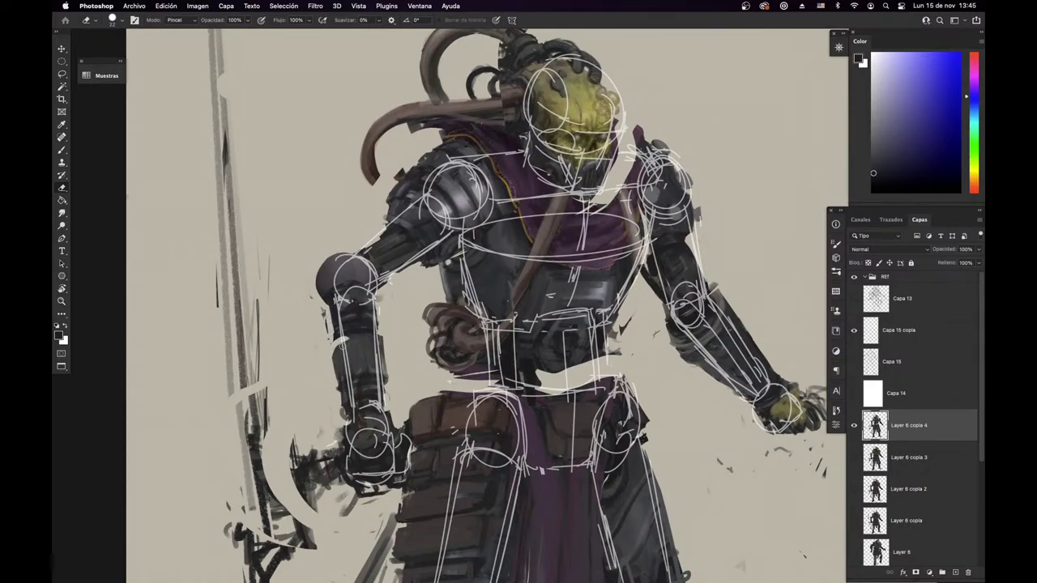
pyautogui.moveTo(322, 305); pyautogui.dragTo(337, 390)
pyautogui.moveTo(327, 302)
pyautogui.mouseDown()
pyautogui.moveTo(323, 276)
pyautogui.moveTo(342, 252)
pyautogui.mouseUp()
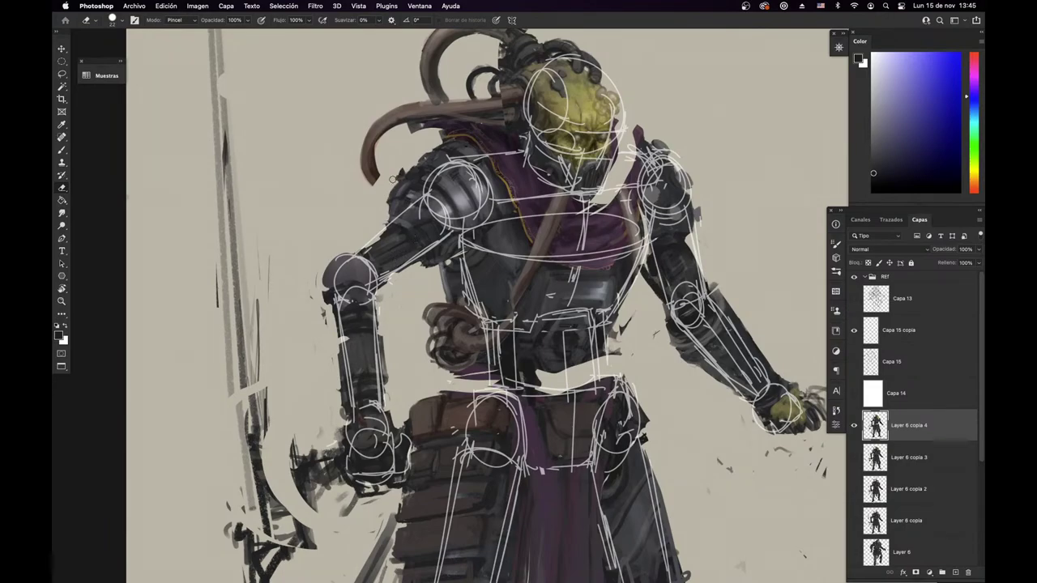
pyautogui.moveTo(595, 355); pyautogui.dragTo(589, 345)
# Step: Paint over the bare gap at the waist with sampled dark tones and a purple sash running across the hips
pyautogui.press('b')
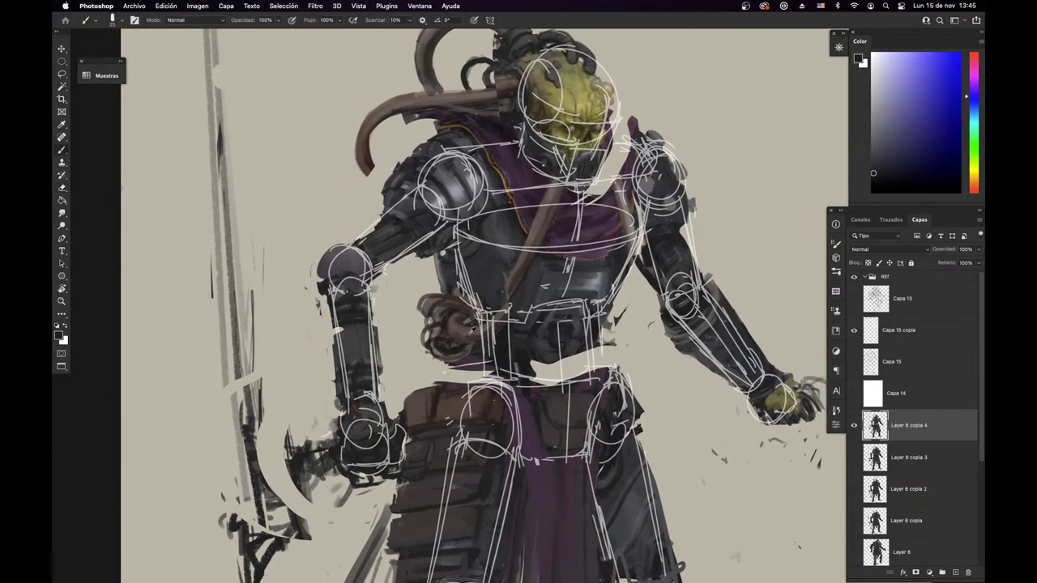
pyautogui.keyDown('alt'); pyautogui.click(472, 330); pyautogui.keyUp('alt')
pyautogui.moveTo(473, 334); pyautogui.dragTo(489, 333)
pyautogui.keyDown('alt'); pyautogui.click(498, 345); pyautogui.keyUp('alt')
pyautogui.keyDown('alt'); pyautogui.click(473, 366); pyautogui.keyUp('alt')
pyautogui.moveTo(455, 375)
pyautogui.mouseDown()
pyautogui.moveTo(544, 376)
pyautogui.moveTo(633, 352)
pyautogui.moveTo(585, 373)
pyautogui.mouseUp()
pyautogui.moveTo(511, 369)
pyautogui.mouseDown()
pyautogui.moveTo(552, 374)
pyautogui.moveTo(610, 360)
pyautogui.mouseUp()
pyautogui.moveTo(538, 379); pyautogui.dragTo(612, 365)
pyautogui.moveTo(504, 379); pyautogui.dragTo(486, 381)
pyautogui.moveTo(554, 434); pyautogui.dragTo(550, 401)
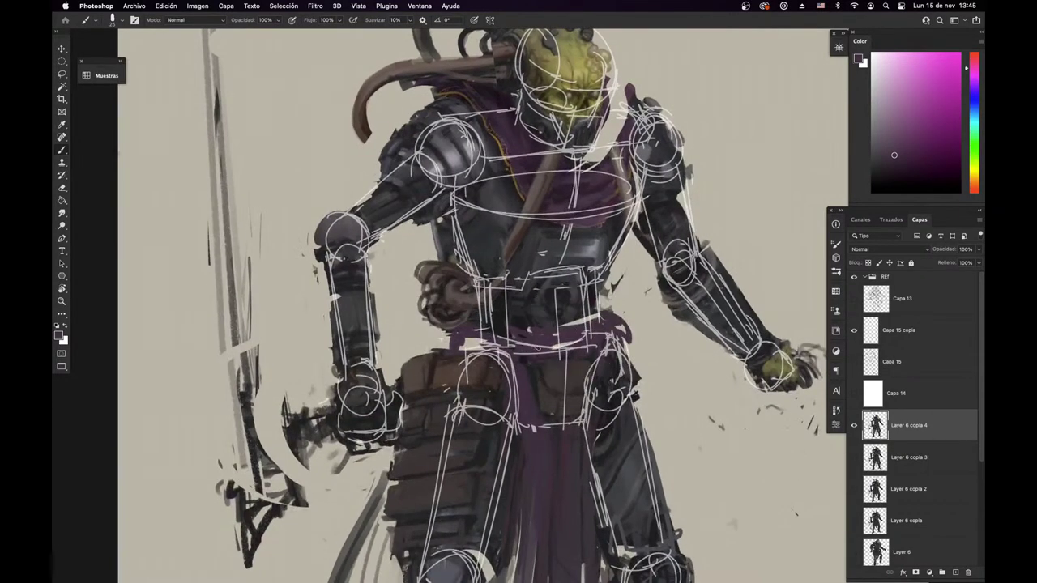
pyautogui.moveTo(597, 314); pyautogui.dragTo(568, 325)
# Step: Lasso the helmeted head, rotate it about -3.2° and stretch it slightly taller to match the guide, then deselect
pyautogui.moveTo(555, 389); pyautogui.dragTo(525, 480)
pyautogui.moveTo(553, 445); pyautogui.dragTo(534, 580)
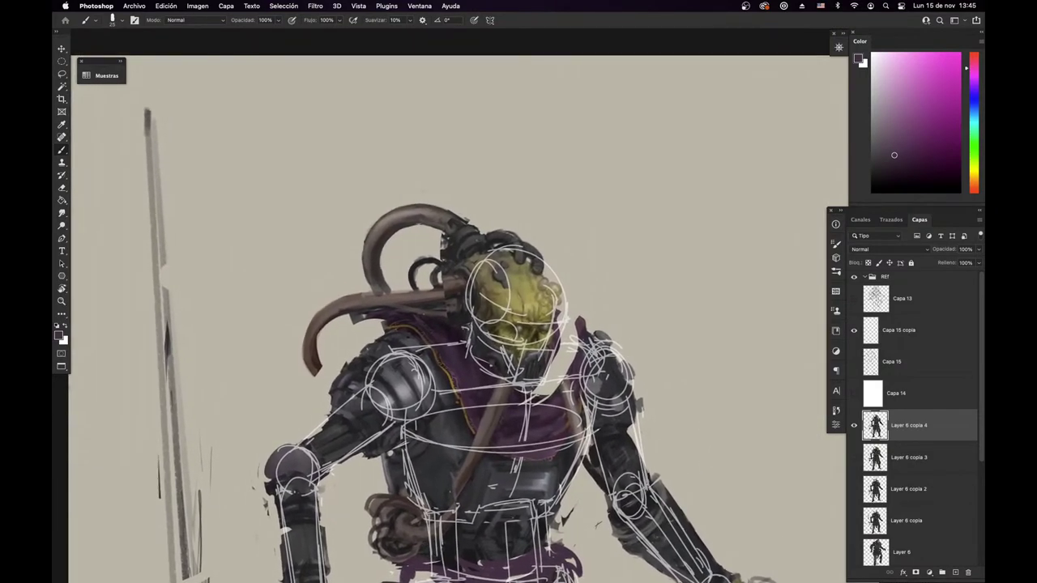
pyautogui.press('l')
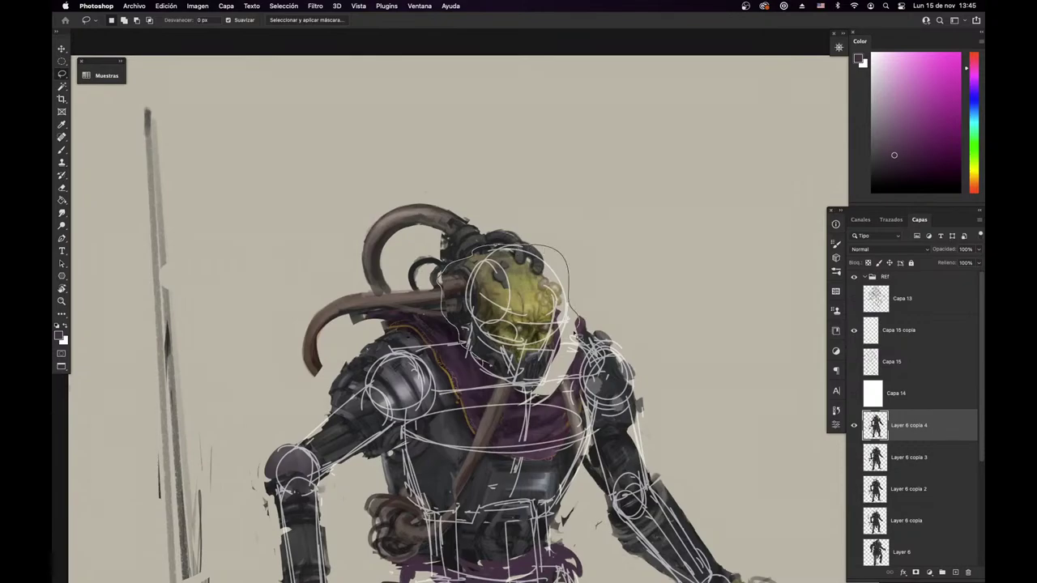
pyautogui.moveTo(494, 379); pyautogui.dragTo(464, 346)
pyautogui.press('super+t')
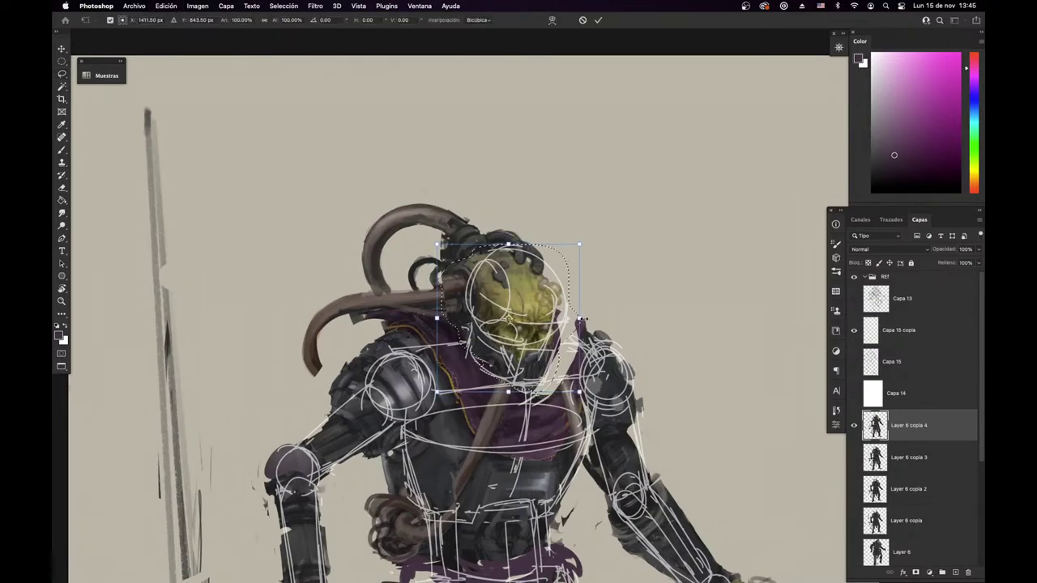
pyautogui.moveTo(583, 318); pyautogui.dragTo(592, 306)
pyautogui.moveTo(583, 385); pyautogui.dragTo(557, 349)
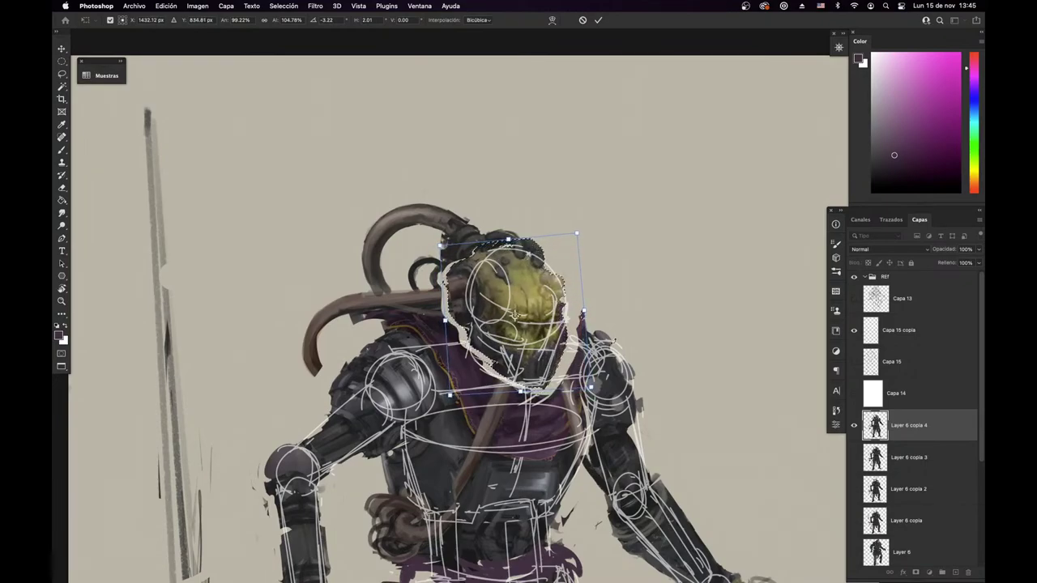
pyautogui.press('Return')
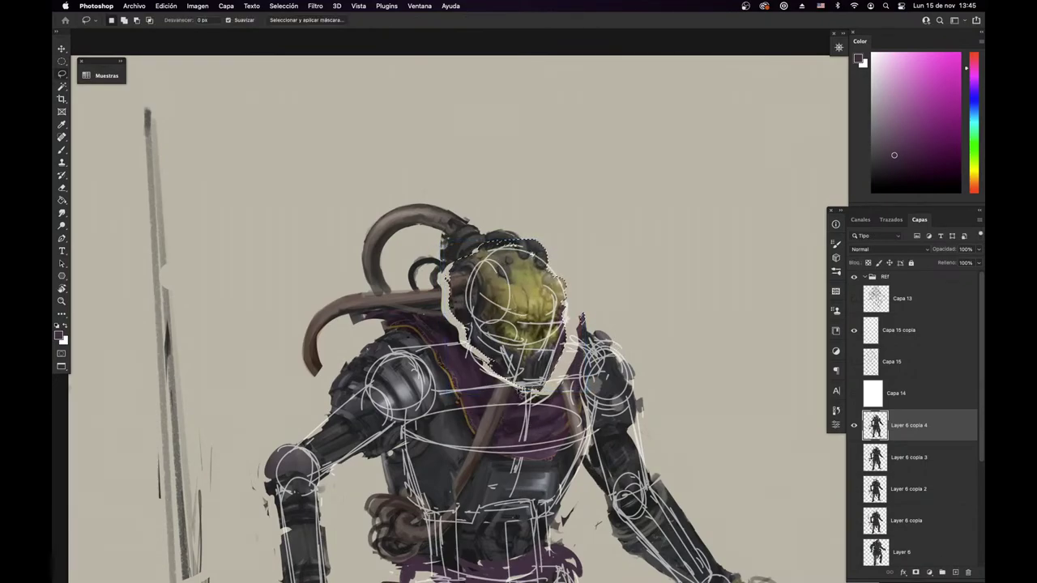
pyautogui.hotkey('ctrl', 'd')
# Step: Lasso the lower half of the yellow face and warp it to fit the guide sketch
pyautogui.moveTo(511, 333)
pyautogui.mouseDown()
pyautogui.moveTo(518, 312)
pyautogui.moveTo(570, 336)
pyautogui.moveTo(522, 355)
pyautogui.moveTo(503, 334)
pyautogui.moveTo(546, 334)
pyautogui.moveTo(509, 331)
pyautogui.moveTo(544, 305)
pyautogui.moveTo(566, 307)
pyautogui.mouseUp()
pyautogui.hotkey('ctrl', 't')
pyautogui.rightClick(537, 327)
pyautogui.click(567, 411)
pyautogui.moveTo(564, 351); pyautogui.dragTo(548, 337)
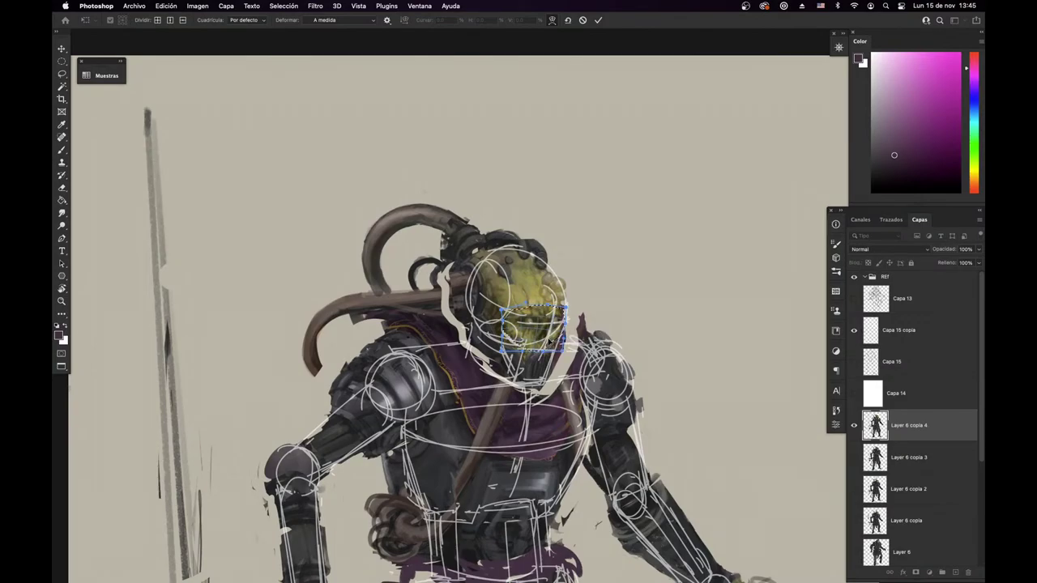
pyautogui.press('Return')
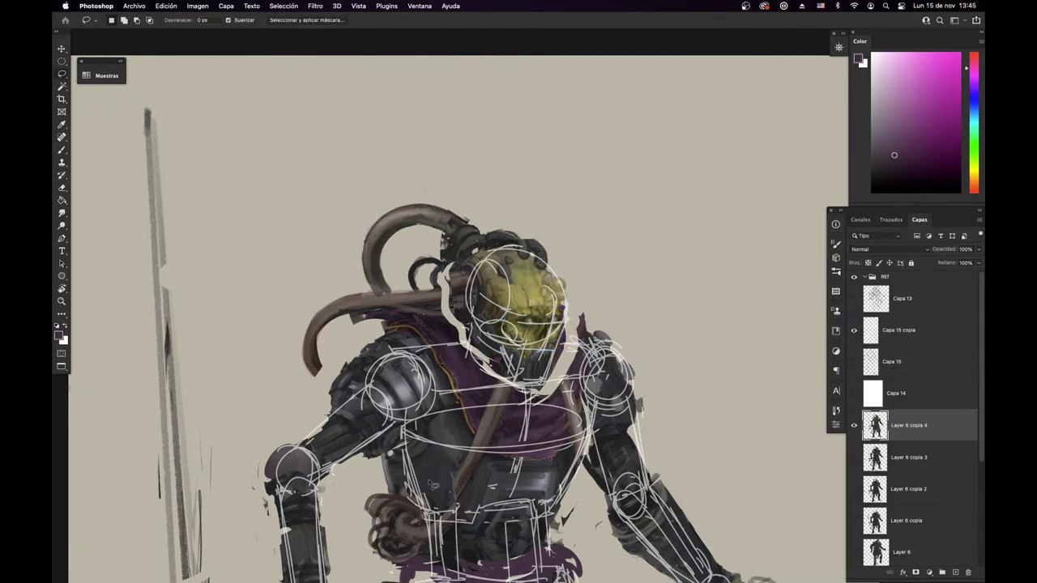
# Step: Check the Capa 15 guide and hide it again, then lower the opacity of Capa 15 copia to about 28%
pyautogui.click(854, 362)
pyautogui.moveTo(567, 421); pyautogui.dragTo(640, 405)
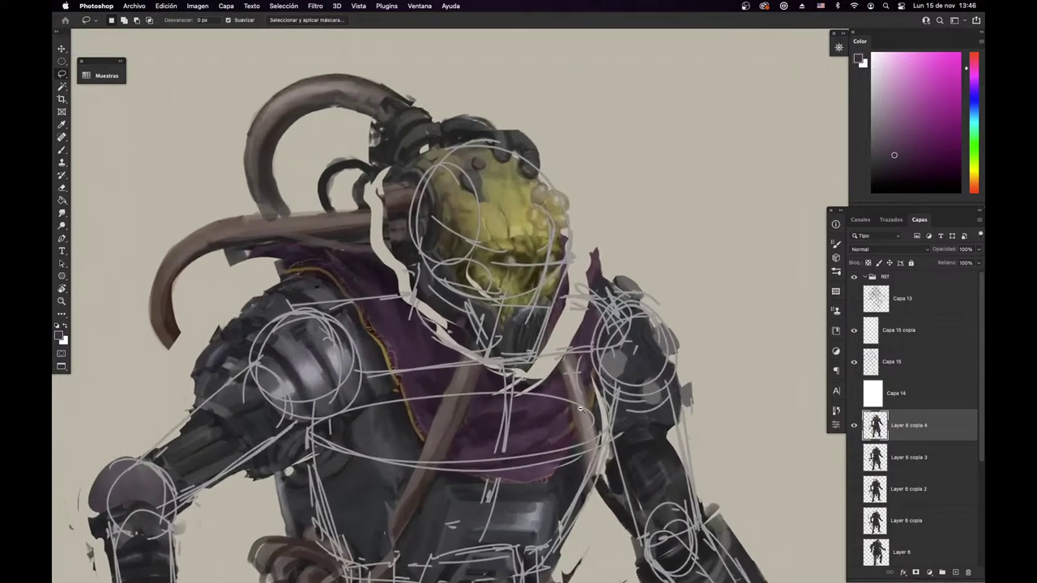
pyautogui.click(886, 333)
pyautogui.click(855, 364)
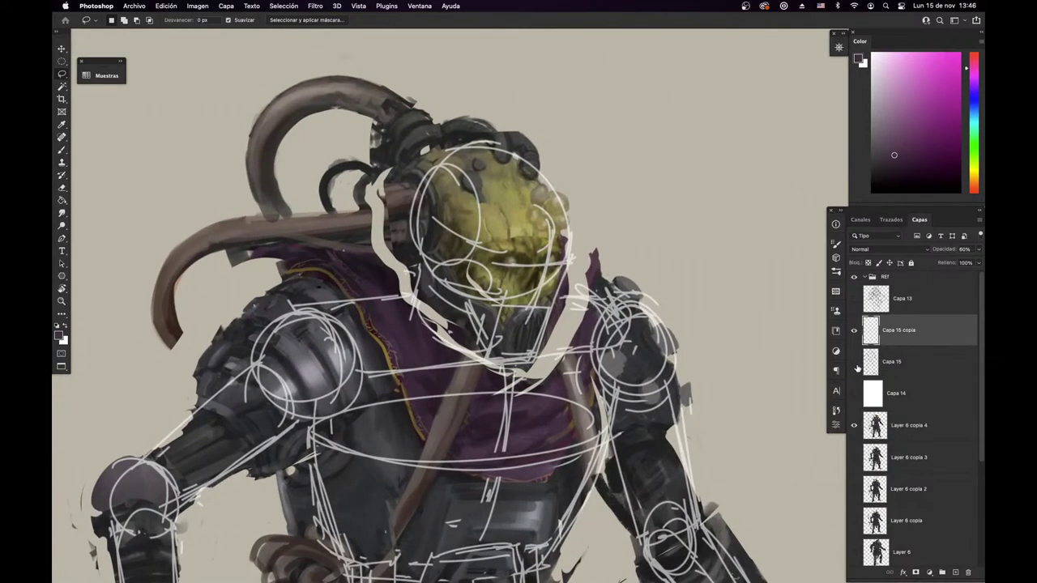
pyautogui.moveTo(947, 250); pyautogui.dragTo(931, 249)
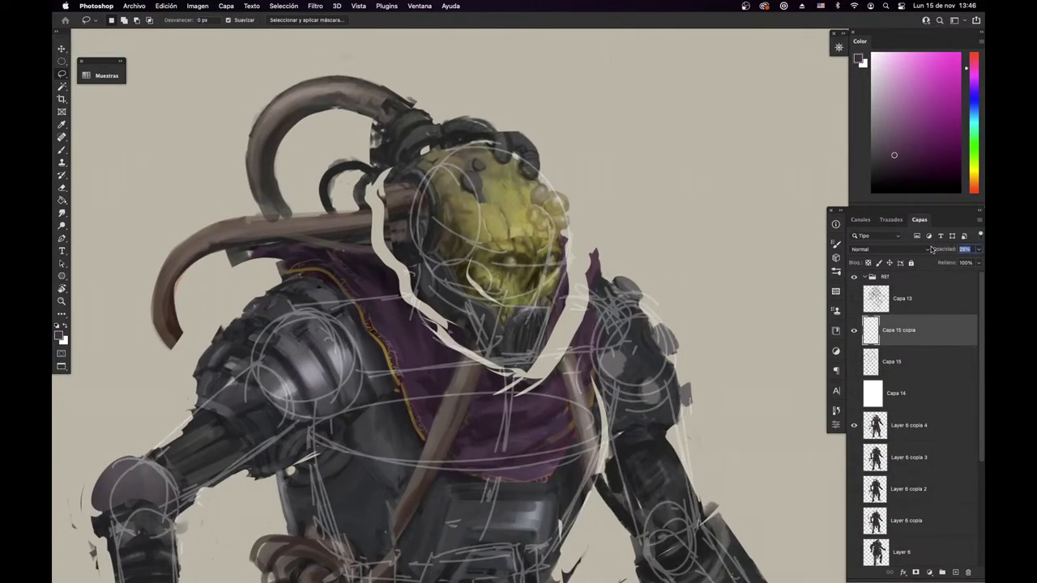
# Step: Retouch the middle of the face on Layer 6 copia 4 with yellow-green tones sampled from the skin
pyautogui.click(912, 426)
pyautogui.press('b')
pyautogui.rightClick(552, 241)
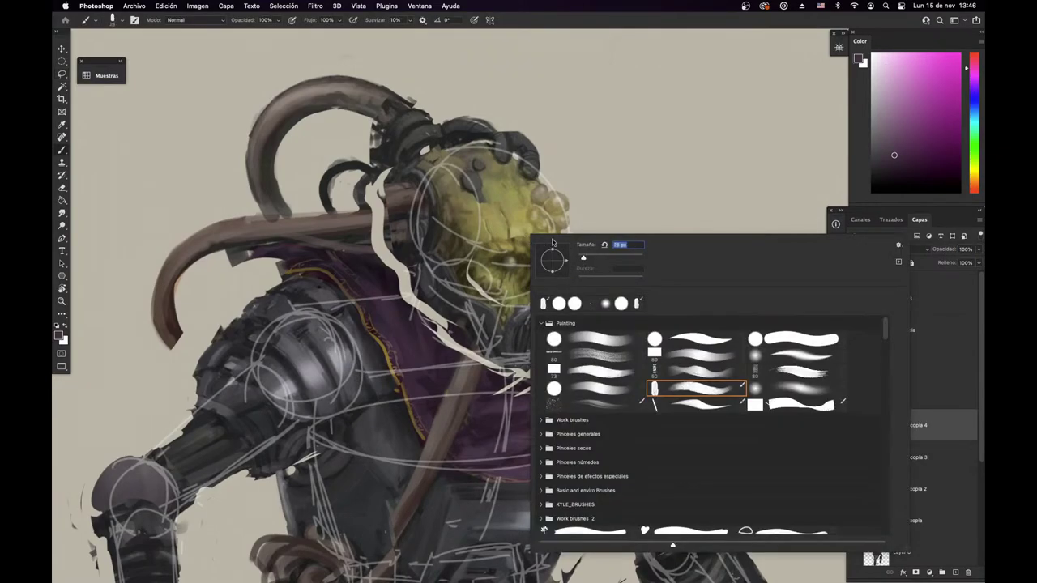
pyautogui.keyDown('alt'); pyautogui.click(510, 236); pyautogui.keyUp('alt')
pyautogui.keyDown('alt'); pyautogui.click(519, 237); pyautogui.keyUp('alt')
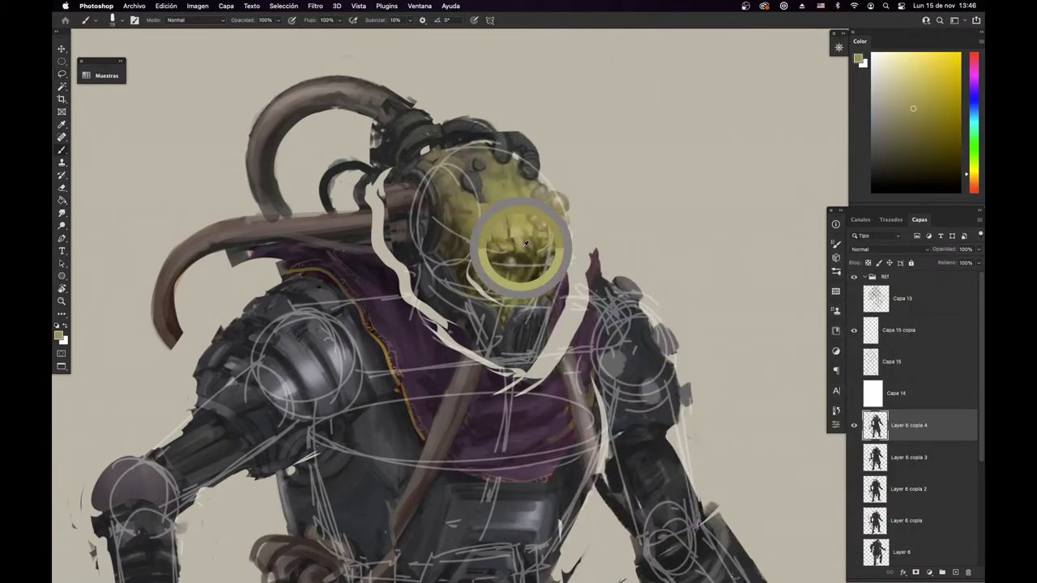
pyautogui.keyDown('alt'); pyautogui.click(499, 237); pyautogui.keyUp('alt')
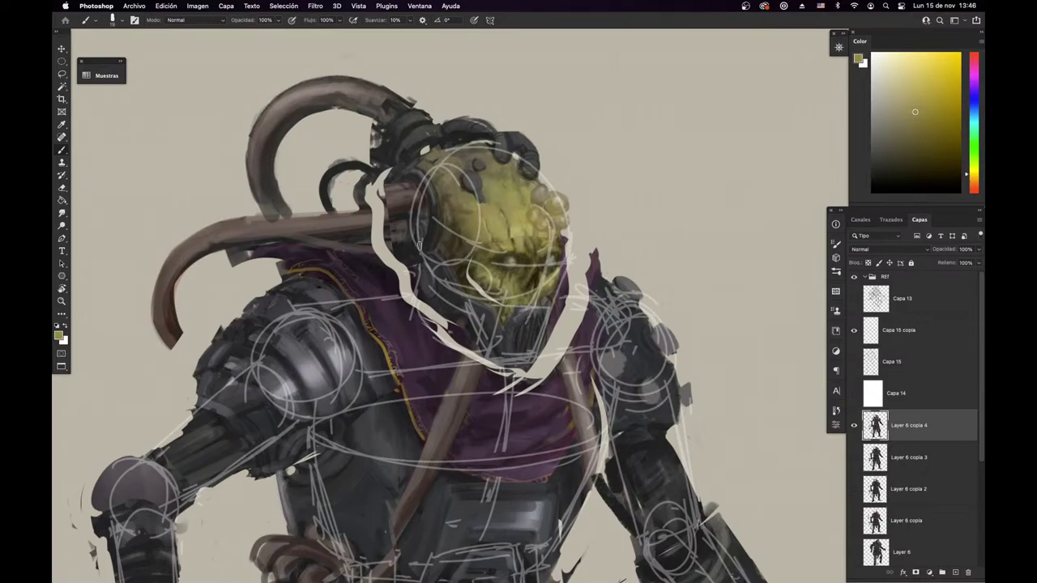
# Step: Paint dark folds into the purple cloth at the neck and extend it behind the shoulder beneath the brown tube
pyautogui.moveTo(419, 245); pyautogui.dragTo(508, 298)
pyautogui.keyDown('alt'); pyautogui.click(449, 328); pyautogui.keyUp('alt')
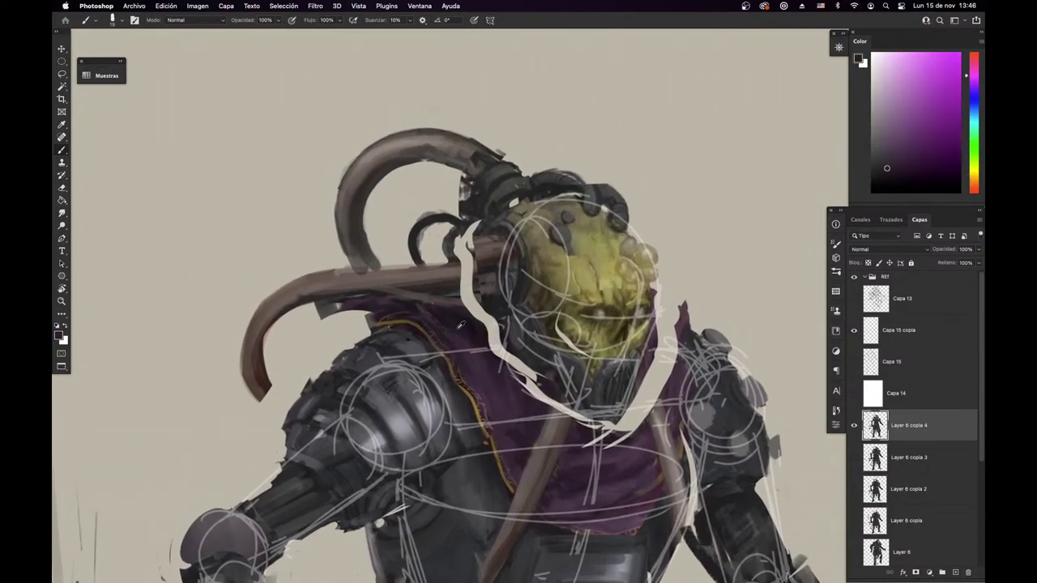
pyautogui.keyDown('alt'); pyautogui.click(472, 332); pyautogui.keyUp('alt')
pyautogui.moveTo(458, 335); pyautogui.dragTo(498, 396)
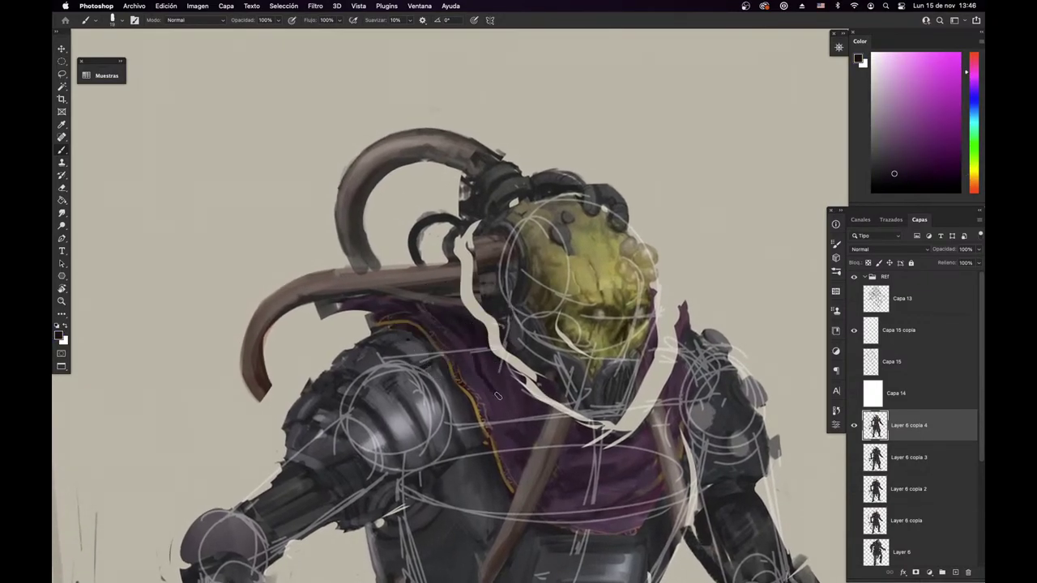
pyautogui.keyDown('alt'); pyautogui.click(396, 315); pyautogui.keyUp('alt')
pyautogui.moveTo(361, 310)
pyautogui.mouseDown()
pyautogui.moveTo(343, 343)
pyautogui.moveTo(381, 323)
pyautogui.moveTo(375, 307)
pyautogui.moveTo(365, 324)
pyautogui.moveTo(319, 307)
pyautogui.moveTo(352, 298)
pyautogui.mouseUp()
pyautogui.keyDown('alt'); pyautogui.click(358, 296); pyautogui.keyUp('alt')
pyautogui.press('e')
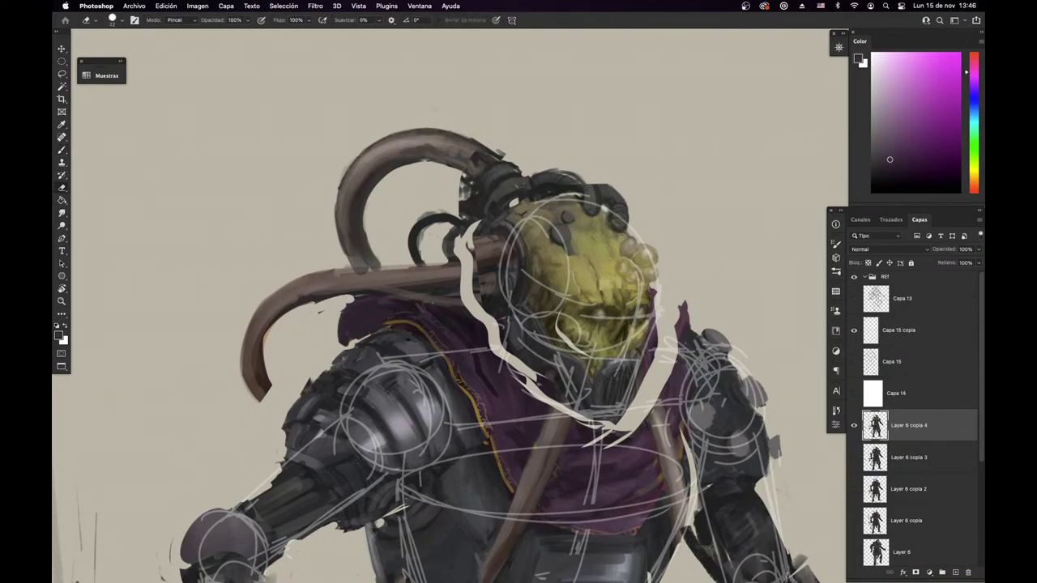
# Step: Repaint the lower brown tube behind the head with brown tones sampled from it
pyautogui.press('b')
pyautogui.keyDown('alt'); pyautogui.click(301, 290); pyautogui.keyUp('alt')
pyautogui.moveTo(268, 328)
pyautogui.mouseDown()
pyautogui.moveTo(325, 291)
pyautogui.moveTo(296, 293)
pyautogui.moveTo(352, 284)
pyautogui.moveTo(301, 280)
pyautogui.moveTo(447, 269)
pyautogui.moveTo(357, 273)
pyautogui.moveTo(390, 269)
pyautogui.moveTo(461, 284)
pyautogui.moveTo(460, 350)
pyautogui.mouseUp()
pyautogui.keyDown('alt'); pyautogui.click(352, 284); pyautogui.keyUp('alt')
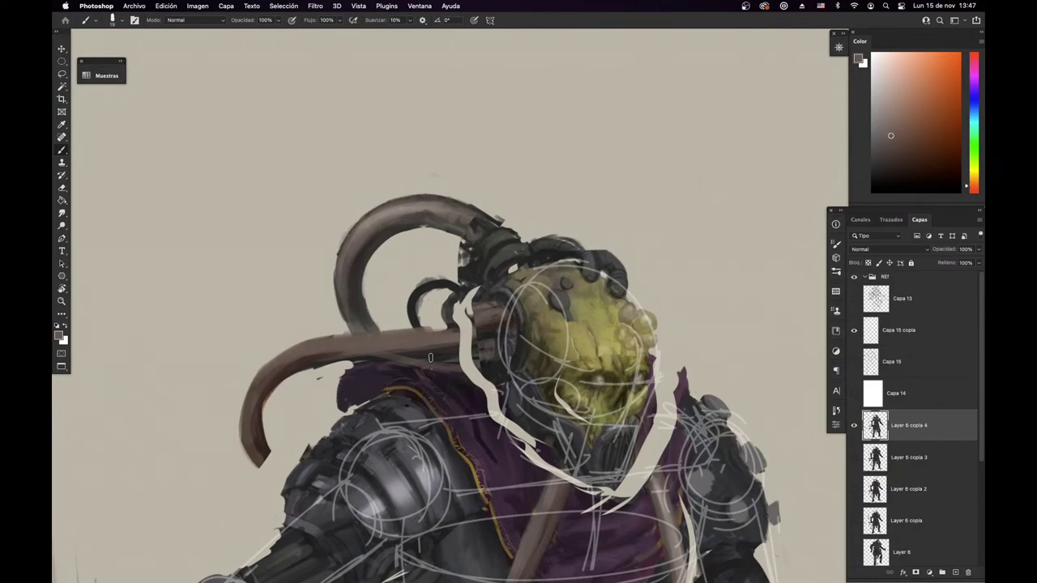
# Step: Lasso the sword arm's shoulder armour, rotate it about 6.5° and shift it onto the guide circle, then deselect
pyautogui.press('r')
pyautogui.moveTo(543, 431); pyautogui.dragTo(597, 376)
pyautogui.press('l')
pyautogui.moveTo(331, 463)
pyautogui.mouseDown()
pyautogui.moveTo(341, 411)
pyautogui.moveTo(423, 346)
pyautogui.moveTo(474, 356)
pyautogui.moveTo(528, 450)
pyautogui.moveTo(526, 476)
pyautogui.moveTo(449, 493)
pyautogui.moveTo(332, 470)
pyautogui.mouseUp()
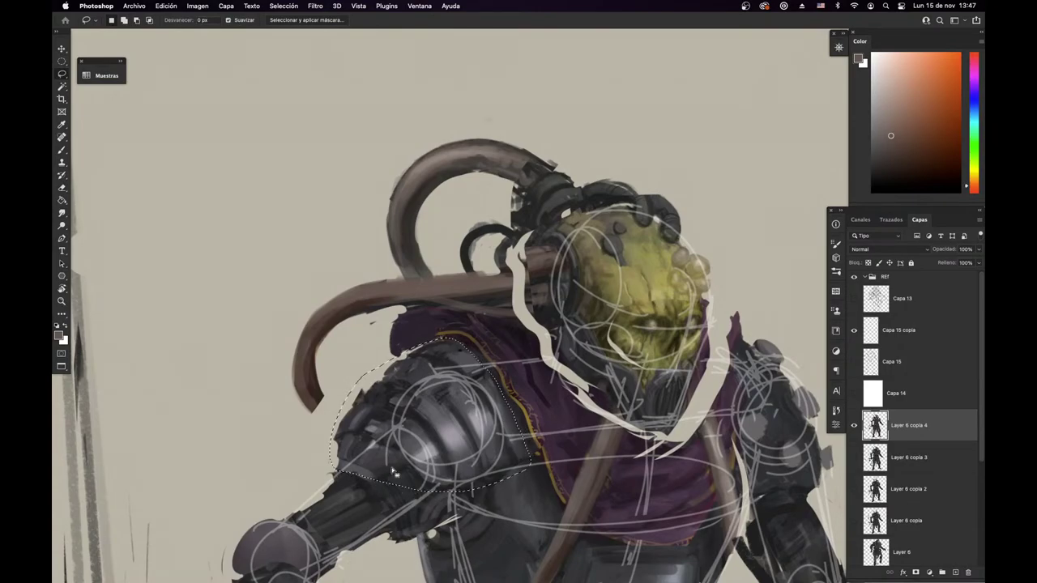
pyautogui.hotkey('ctrl', 't')
pyautogui.moveTo(434, 413); pyautogui.dragTo(431, 413)
pyautogui.moveTo(498, 394); pyautogui.dragTo(515, 400)
pyautogui.moveTo(573, 312); pyautogui.dragTo(585, 327)
pyautogui.moveTo(490, 435); pyautogui.dragTo(483, 428)
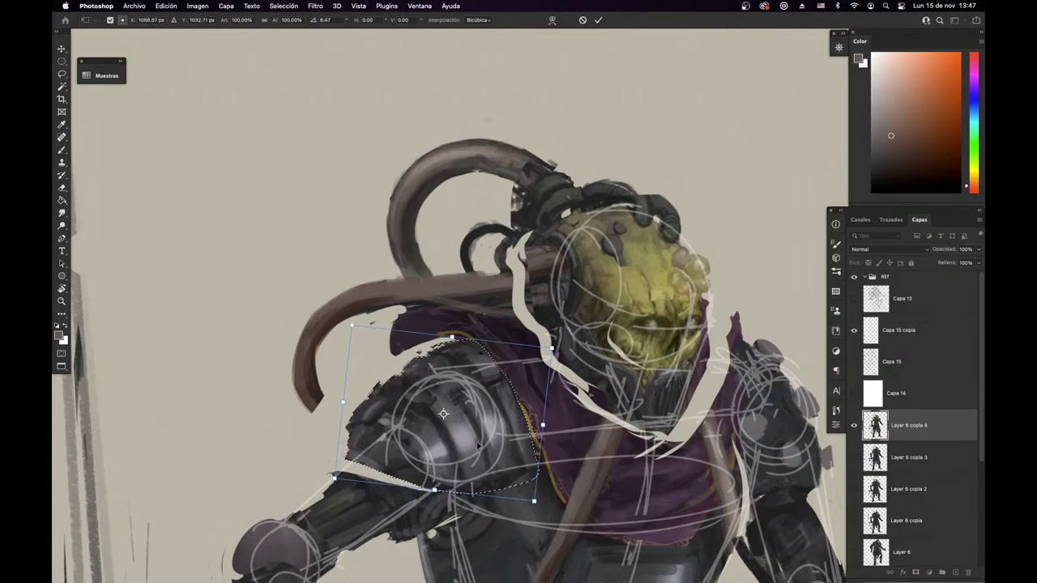
pyautogui.press('Return')
pyautogui.hotkey('ctrl', 'd')
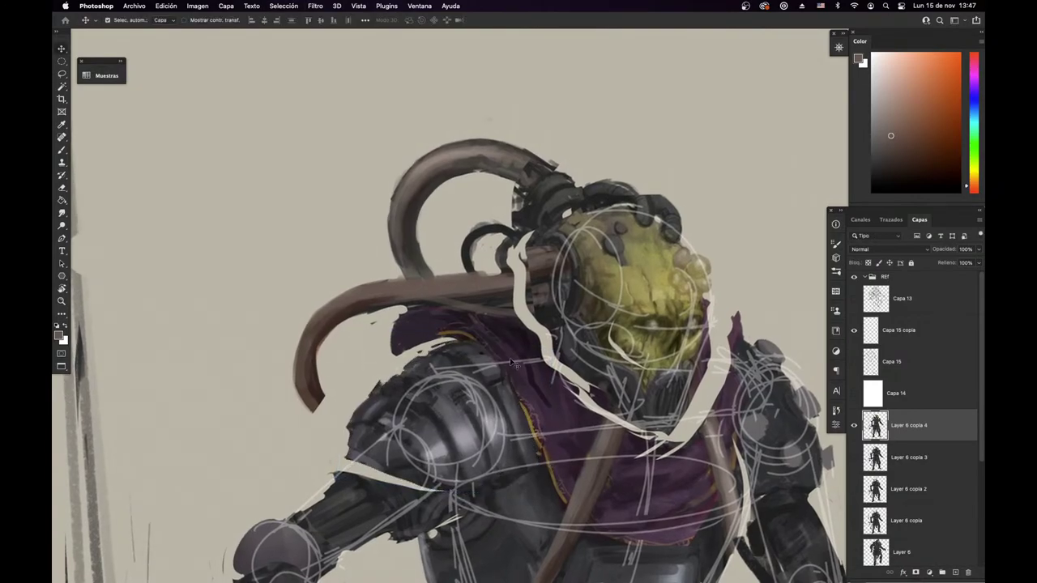
# Step: Fill the gap between the cloth and the rotated shoulder armour with dark purple and trim the cloth's outer edge
pyautogui.press('b')
pyautogui.keyDown('alt'); pyautogui.click(523, 339); pyautogui.keyUp('alt')
pyautogui.moveTo(411, 355)
pyautogui.mouseDown()
pyautogui.moveTo(444, 342)
pyautogui.moveTo(405, 356)
pyautogui.mouseUp()
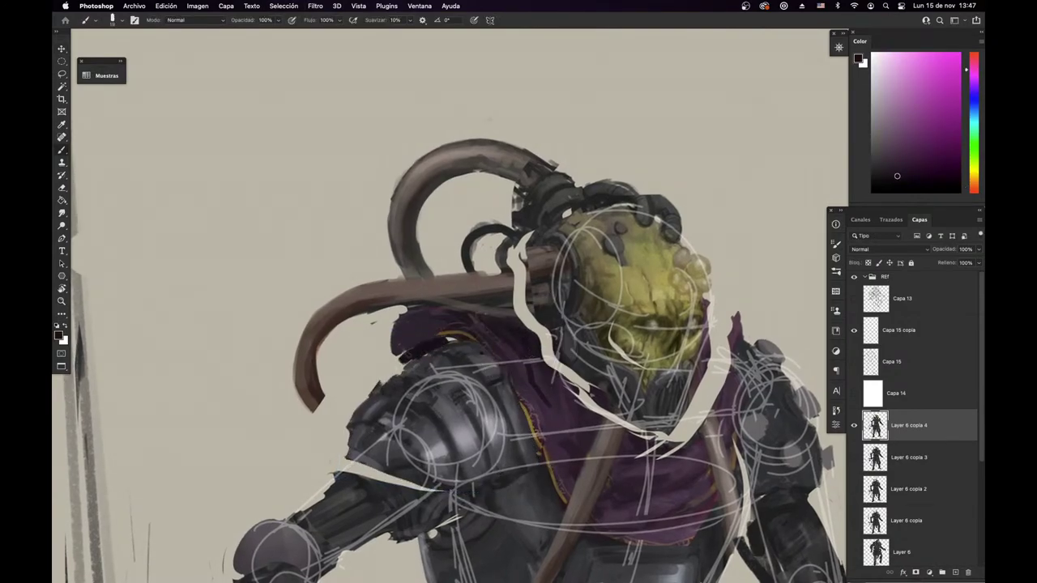
pyautogui.keyDown('alt'); pyautogui.click(464, 336); pyautogui.keyUp('alt')
pyautogui.moveTo(461, 335); pyautogui.dragTo(417, 352)
pyautogui.keyDown('alt'); pyautogui.click(438, 342); pyautogui.keyUp('alt')
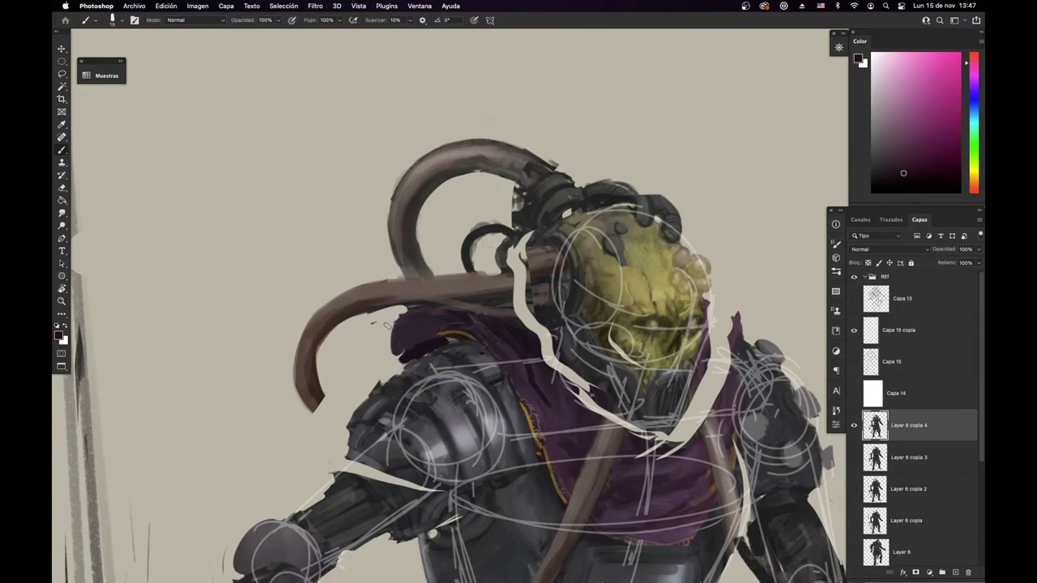
pyautogui.press('e')
pyautogui.moveTo(403, 314)
pyautogui.mouseDown()
pyautogui.moveTo(386, 356)
pyautogui.moveTo(404, 317)
pyautogui.moveTo(439, 314)
pyautogui.moveTo(415, 346)
pyautogui.moveTo(435, 331)
pyautogui.moveTo(469, 350)
pyautogui.mouseUp()
# Step: Shade the purple cloth over the shoulder with sampled light and dark purples, defining its folds beside the armour
pyautogui.press('b')
pyautogui.keyDown('alt'); pyautogui.click(435, 315); pyautogui.keyUp('alt')
pyautogui.keyDown('alt'); pyautogui.click(416, 346); pyautogui.keyUp('alt')
pyautogui.keyDown('alt'); pyautogui.click(457, 341); pyautogui.keyUp('alt')
pyautogui.moveTo(531, 376); pyautogui.dragTo(514, 355)
pyautogui.keyDown('alt'); pyautogui.click(443, 331); pyautogui.keyUp('alt')
pyautogui.moveTo(420, 324); pyautogui.dragTo(441, 319)
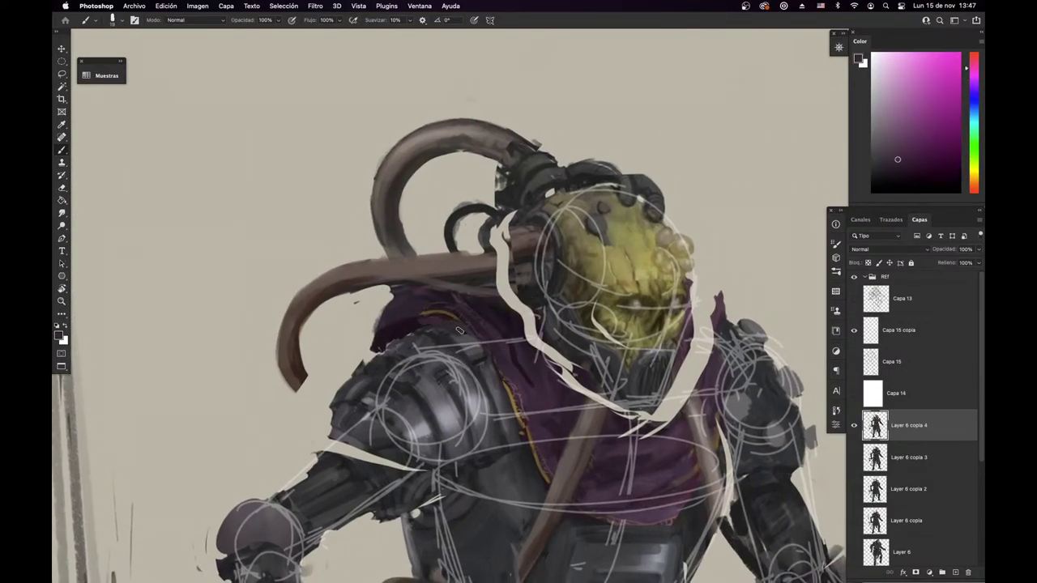
pyautogui.keyDown('alt'); pyautogui.click(460, 334); pyautogui.keyUp('alt')
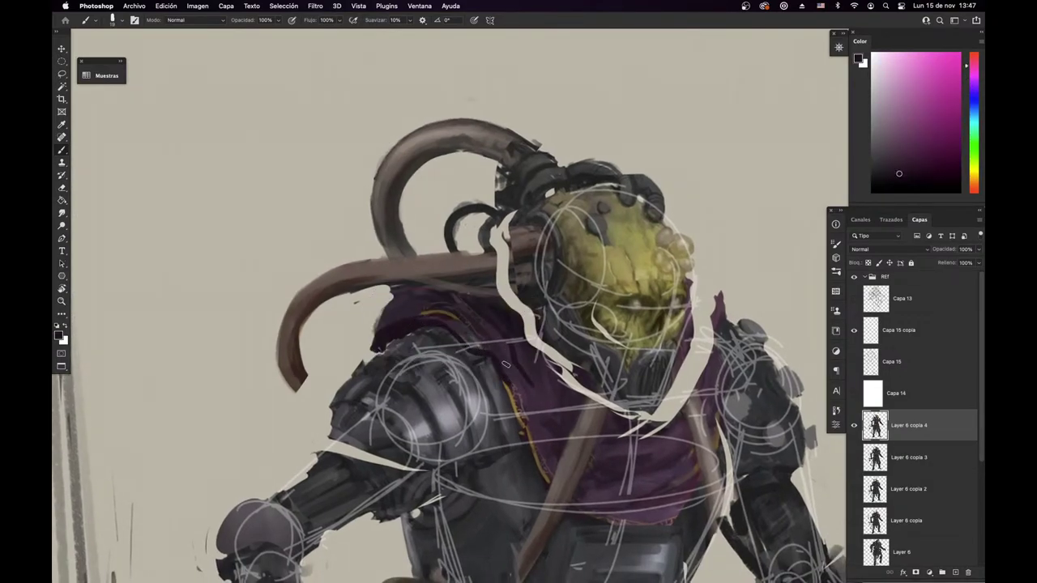
pyautogui.scroll(-3, 502, 365)
pyautogui.moveTo(502, 363); pyautogui.dragTo(579, 357)
# Step: Refine the cloth's outer edge above the shoulder armour and add a lighter greyish patch to its fold
pyautogui.keyDown('alt'); pyautogui.click(458, 341); pyautogui.keyUp('alt')
pyautogui.press('e')
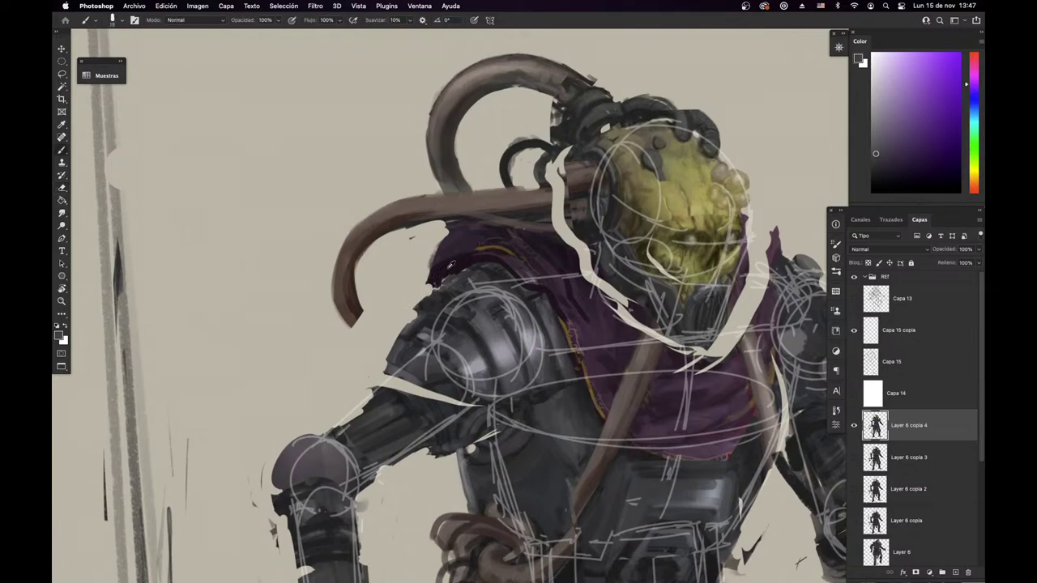
pyautogui.keyDown('alt'); pyautogui.click(442, 284); pyautogui.keyUp('alt')
pyautogui.press('b')
pyautogui.keyDown('alt'); pyautogui.click(432, 251); pyautogui.keyUp('alt')
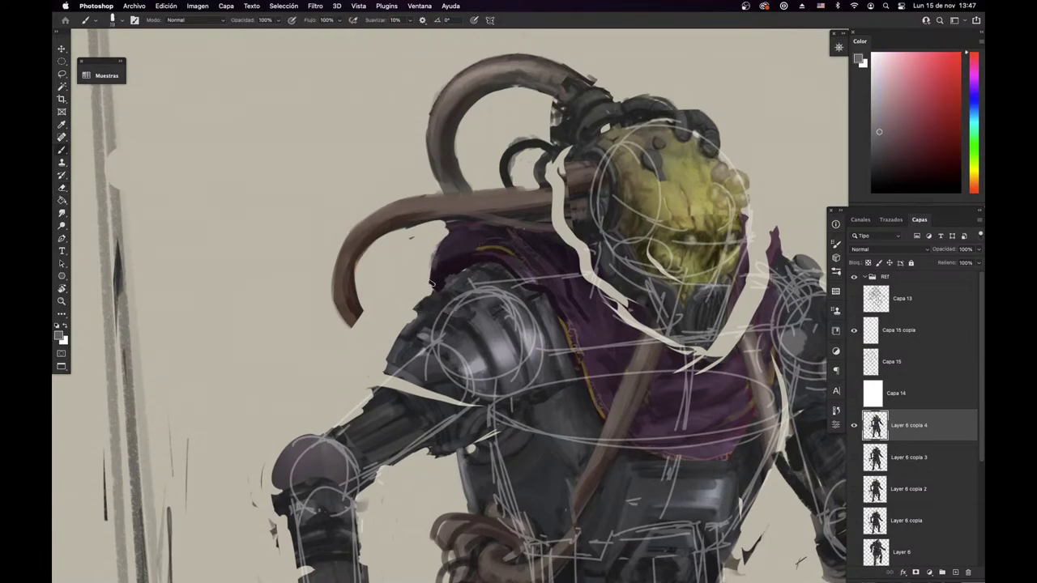
pyautogui.moveTo(447, 248); pyautogui.dragTo(417, 329)
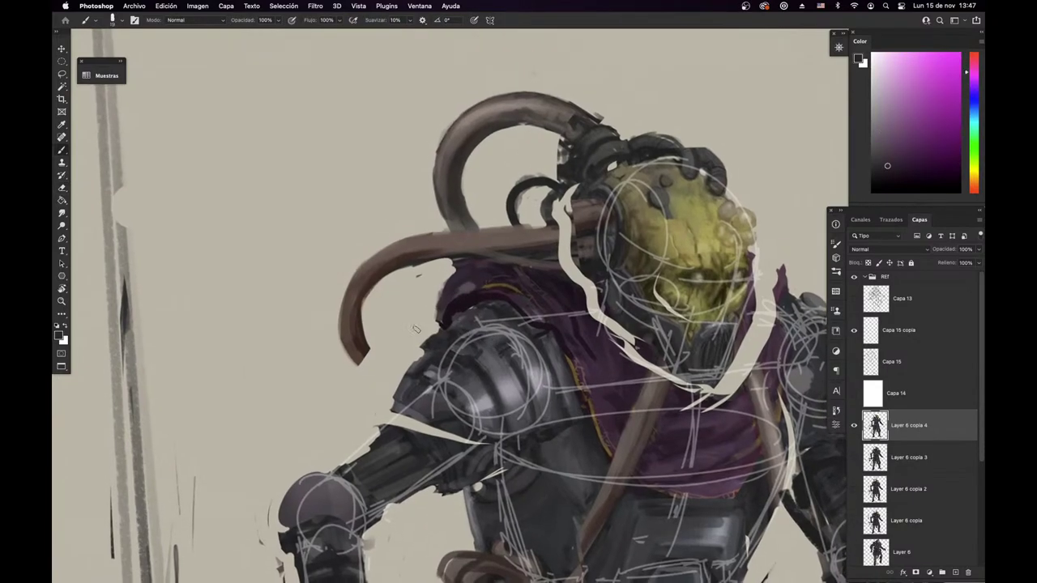
# Step: Extend the hanging end of the lower brown tube into a thin tapering tip using its sampled dark brown
pyautogui.keyDown('alt'); pyautogui.click(378, 280); pyautogui.keyUp('alt')
pyautogui.moveTo(391, 272)
pyautogui.mouseDown()
pyautogui.moveTo(365, 301)
pyautogui.moveTo(373, 392)
pyautogui.mouseUp()
pyautogui.moveTo(459, 444); pyautogui.dragTo(460, 352)
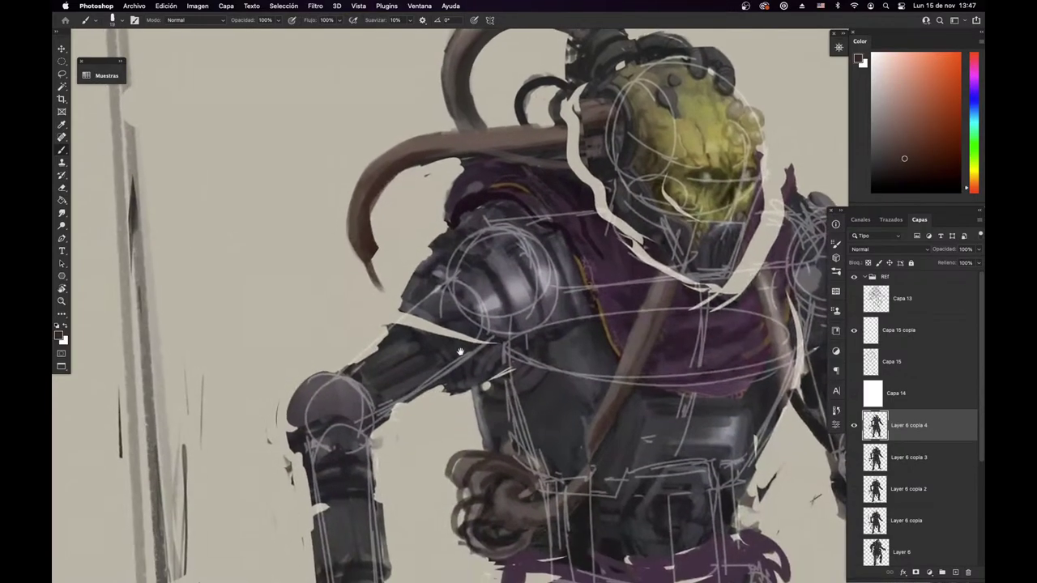
pyautogui.moveTo(470, 427); pyautogui.dragTo(471, 276)
pyautogui.moveTo(475, 466)
pyautogui.mouseDown()
pyautogui.moveTo(475, 380)
pyautogui.moveTo(454, 472)
pyautogui.moveTo(408, 484)
pyautogui.mouseUp()
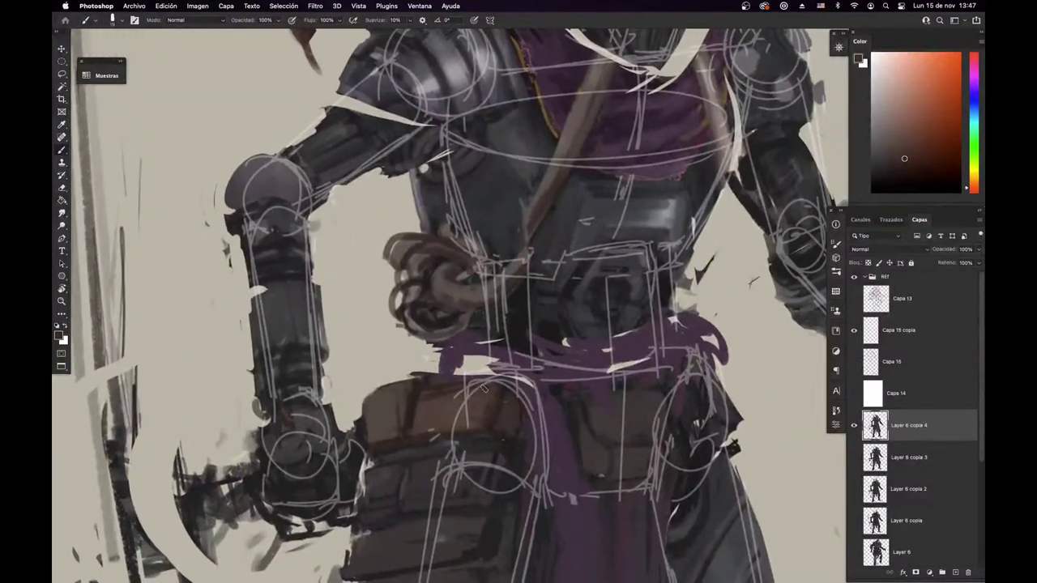
# Step: Fill the gaps at the outer end of the purple waist sash above the brown pouch with sampled purple and dark tones
pyautogui.keyDown('alt'); pyautogui.click(485, 389); pyautogui.keyUp('alt')
pyautogui.moveTo(468, 421); pyautogui.dragTo(452, 448)
pyautogui.scroll(-3, 451, 448)
pyautogui.keyDown('alt'); pyautogui.click(411, 468); pyautogui.keyUp('alt')
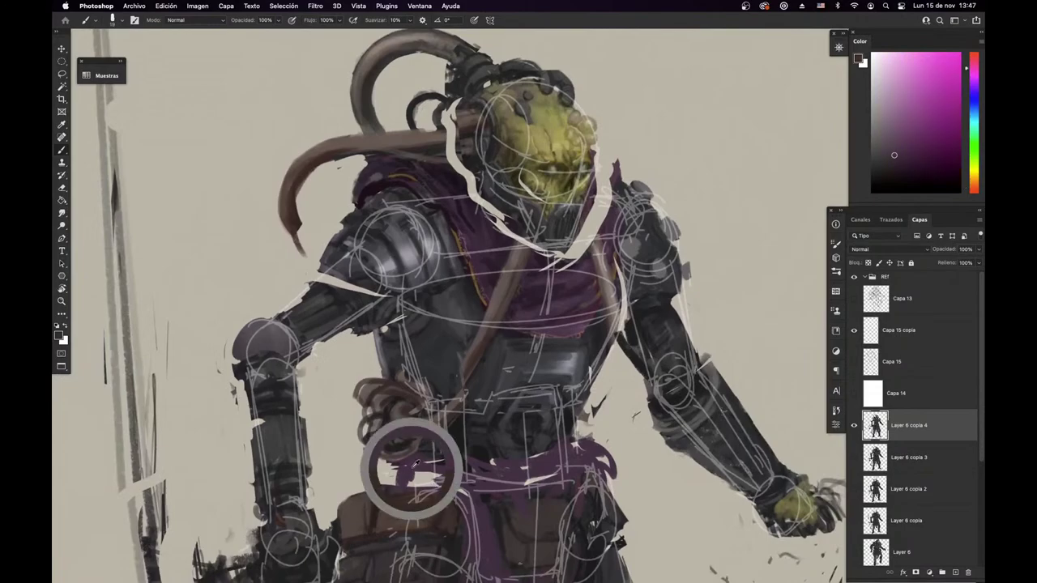
pyautogui.moveTo(425, 484); pyautogui.dragTo(467, 493)
# Step: Touch up the sash's upper edge and the abdomen armour above it using sampled darks and greys
pyautogui.keyDown('alt'); pyautogui.click(500, 445); pyautogui.keyUp('alt')
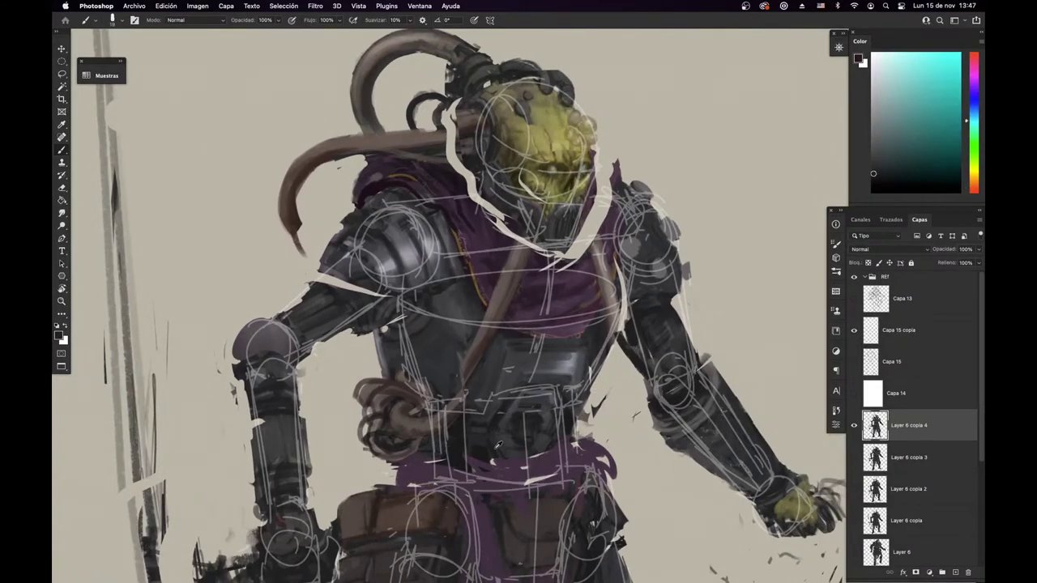
pyautogui.keyDown('alt'); pyautogui.click(487, 461); pyautogui.keyUp('alt')
pyautogui.moveTo(428, 464); pyautogui.dragTo(463, 460)
pyautogui.keyDown('alt'); pyautogui.click(500, 428); pyautogui.keyUp('alt')
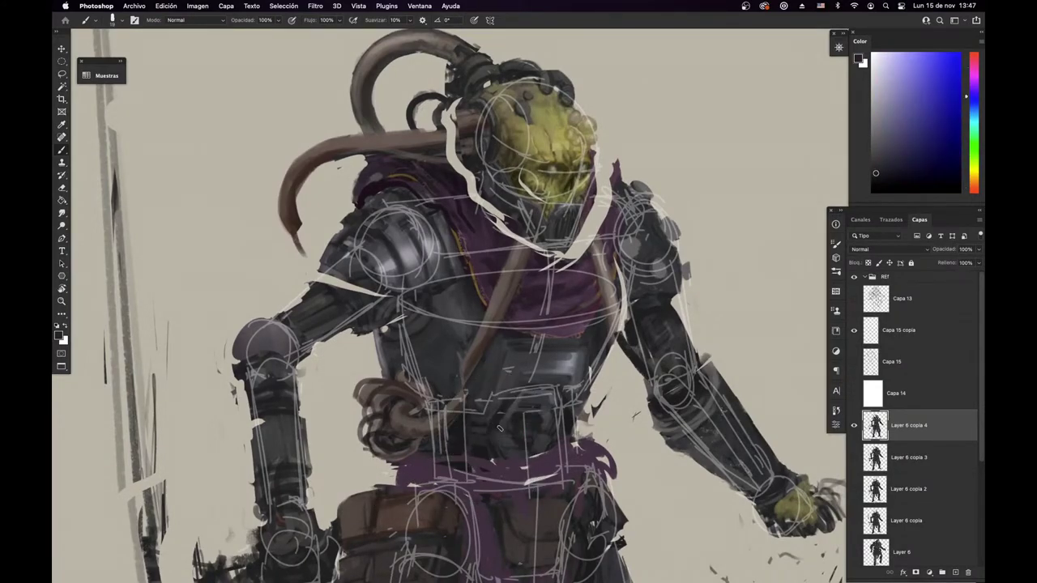
pyautogui.keyDown('alt'); pyautogui.click(557, 366); pyautogui.keyUp('alt')
pyautogui.moveTo(512, 377)
pyautogui.mouseDown()
pyautogui.moveTo(567, 376)
pyautogui.moveTo(534, 406)
pyautogui.moveTo(544, 487)
pyautogui.mouseUp()
# Step: Flip the canvas horizontally and fill the pale gap beside the jaw with sampled dark purple, extending the cloth's pointed edge
pyautogui.press('super+f')
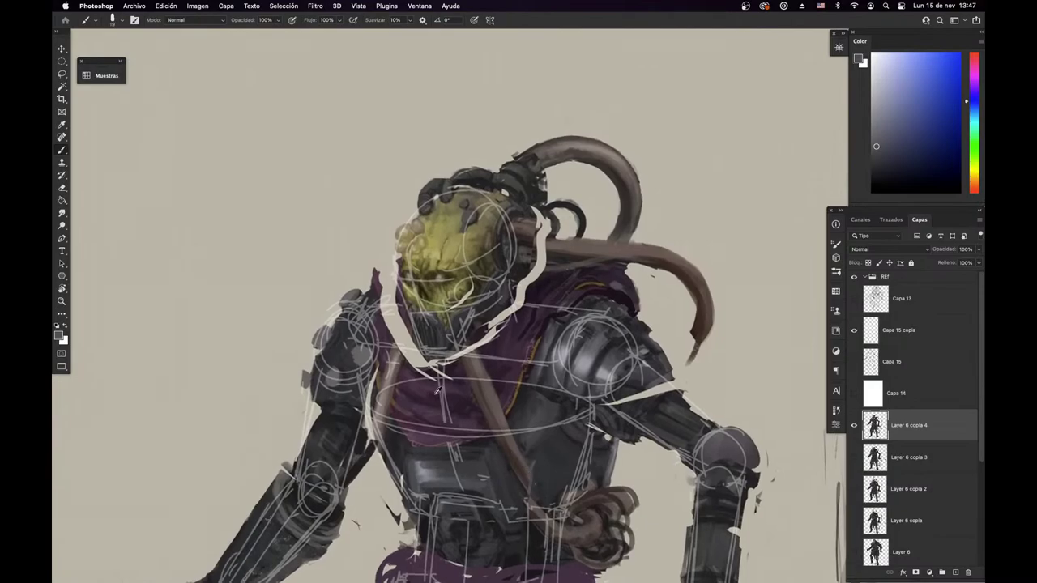
pyautogui.keyDown('alt'); pyautogui.click(431, 387); pyautogui.keyUp('alt')
pyautogui.moveTo(394, 284)
pyautogui.mouseDown()
pyautogui.moveTo(379, 300)
pyautogui.moveTo(416, 369)
pyautogui.mouseUp()
pyautogui.moveTo(403, 328)
pyautogui.mouseDown()
pyautogui.moveTo(412, 370)
pyautogui.moveTo(453, 376)
pyautogui.mouseUp()
pyautogui.moveTo(396, 264); pyautogui.dragTo(379, 283)
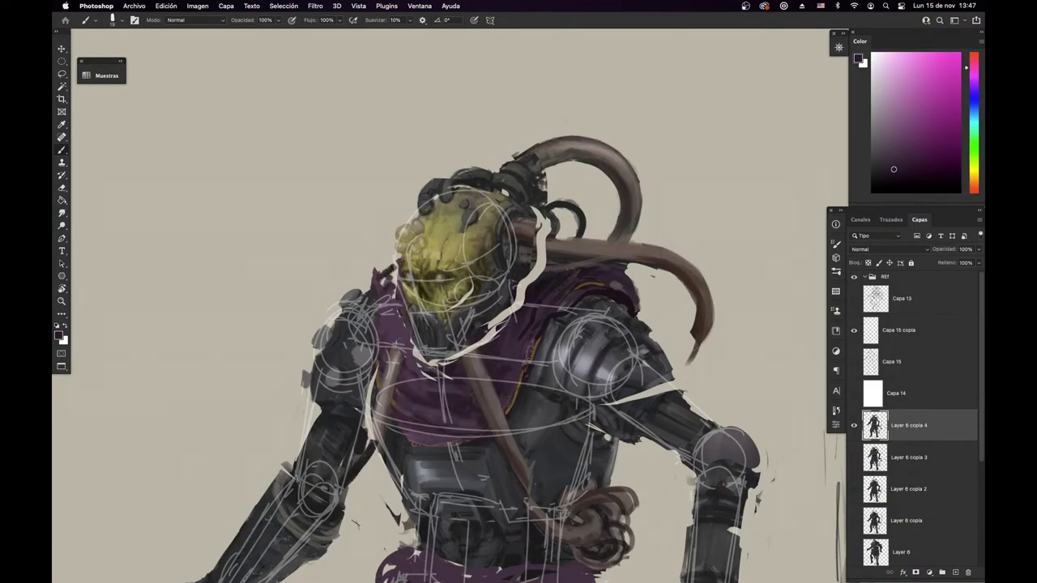
# Step: Repaint the upper part of the clawed arm below its shoulder armour with sampled dark and mid greys
pyautogui.moveTo(303, 389); pyautogui.dragTo(332, 371)
pyautogui.press('e')
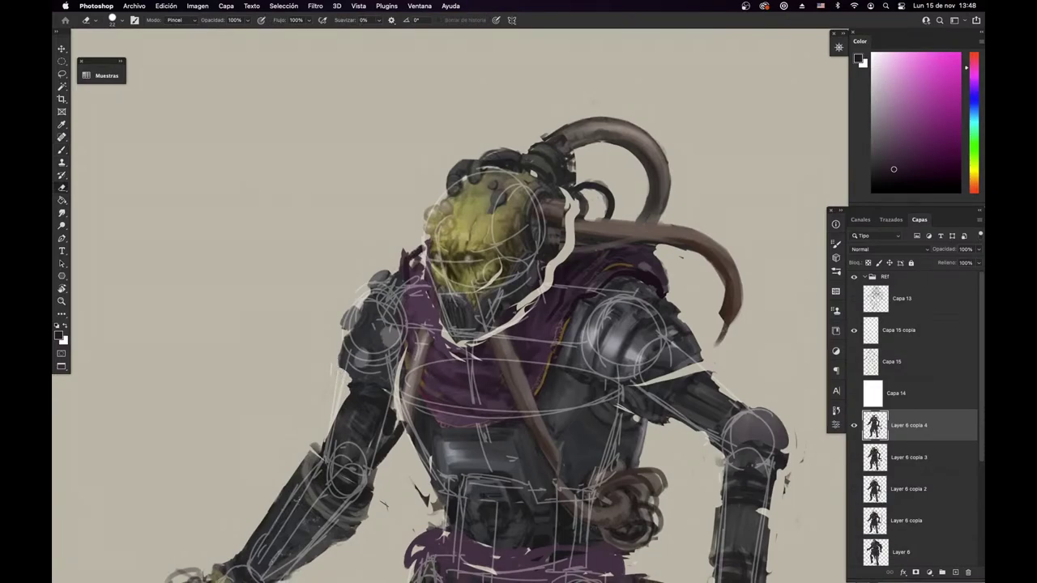
pyautogui.press('b')
pyautogui.keyDown('alt'); pyautogui.click(375, 398); pyautogui.keyUp('alt')
pyautogui.moveTo(353, 377)
pyautogui.mouseDown()
pyautogui.moveTo(352, 427)
pyautogui.moveTo(367, 408)
pyautogui.mouseUp()
pyautogui.keyDown('alt'); pyautogui.click(367, 352); pyautogui.keyUp('alt')
pyautogui.keyDown('alt'); pyautogui.click(370, 387); pyautogui.keyUp('alt')
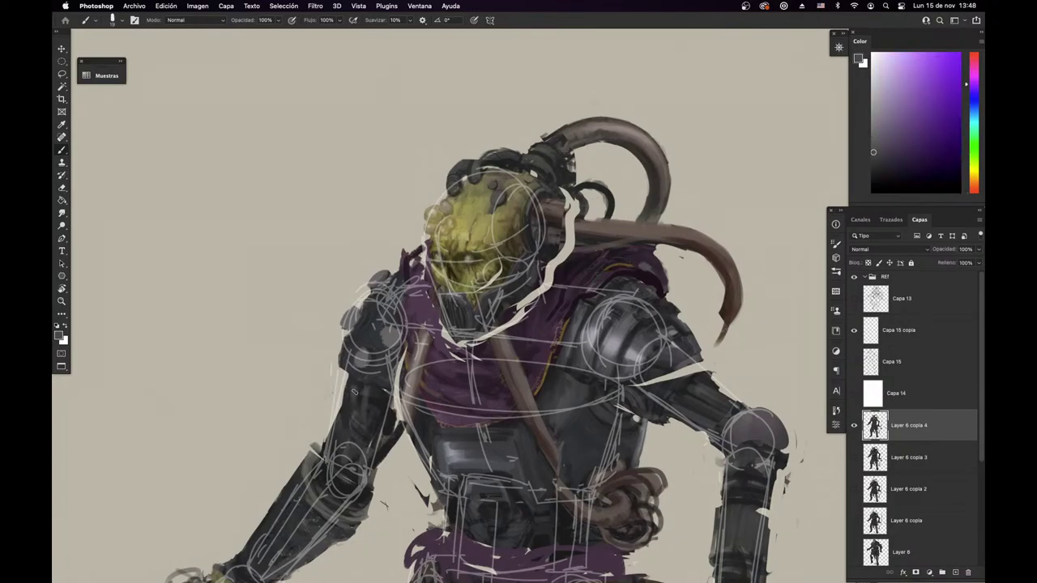
# Step: Fill the clawed arm's outer and inner edges down to the elbow with sampled near-black and dark grey
pyautogui.keyDown('alt'); pyautogui.click(381, 401); pyautogui.keyUp('alt')
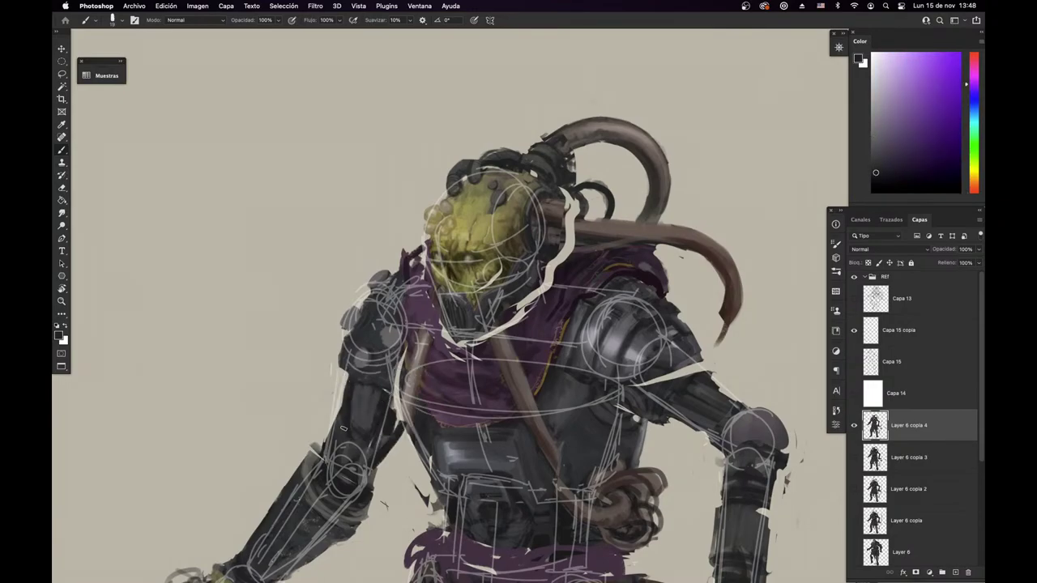
pyautogui.moveTo(355, 461); pyautogui.dragTo(369, 447)
pyautogui.keyDown('alt'); pyautogui.click(394, 431); pyautogui.keyUp('alt')
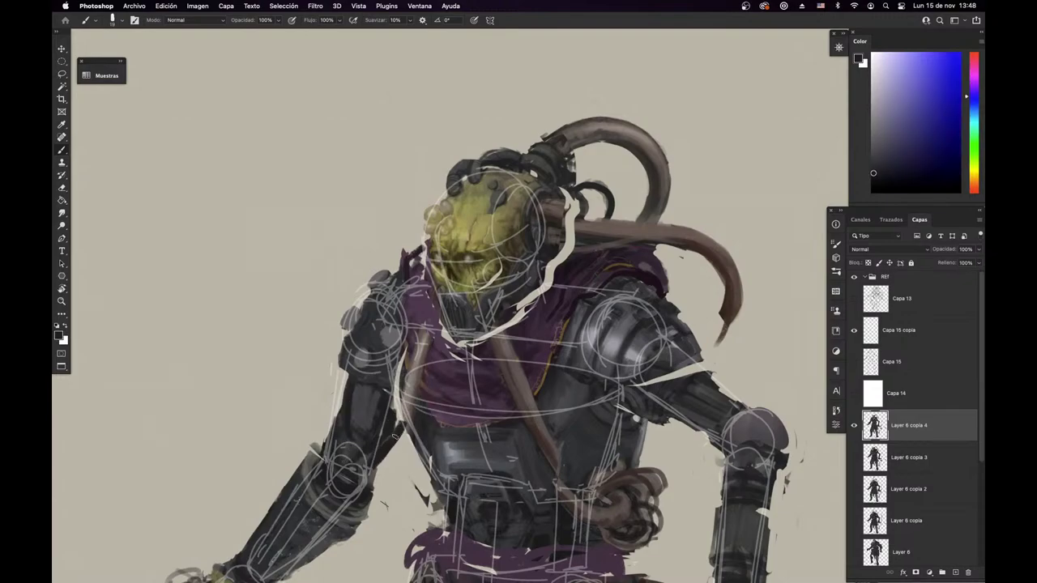
pyautogui.moveTo(398, 425)
pyautogui.mouseDown()
pyautogui.moveTo(396, 389)
pyautogui.moveTo(400, 424)
pyautogui.mouseUp()
pyautogui.keyDown('alt'); pyautogui.click(374, 414); pyautogui.keyUp('alt')
# Step: Reshape the outer contour of the clawed arm's forearm below the elbow by erasing and repainting with sampled greys
pyautogui.moveTo(378, 398)
pyautogui.mouseDown()
pyautogui.moveTo(513, 342)
pyautogui.moveTo(548, 310)
pyautogui.mouseUp()
pyautogui.press('e')
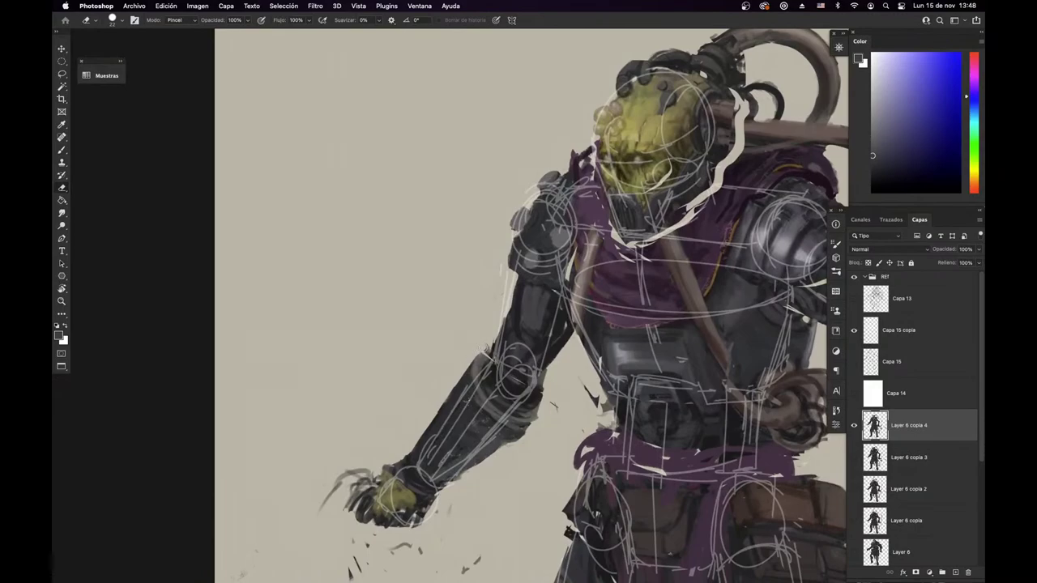
pyautogui.press('b')
pyautogui.keyDown('alt'); pyautogui.click(478, 364); pyautogui.keyUp('alt')
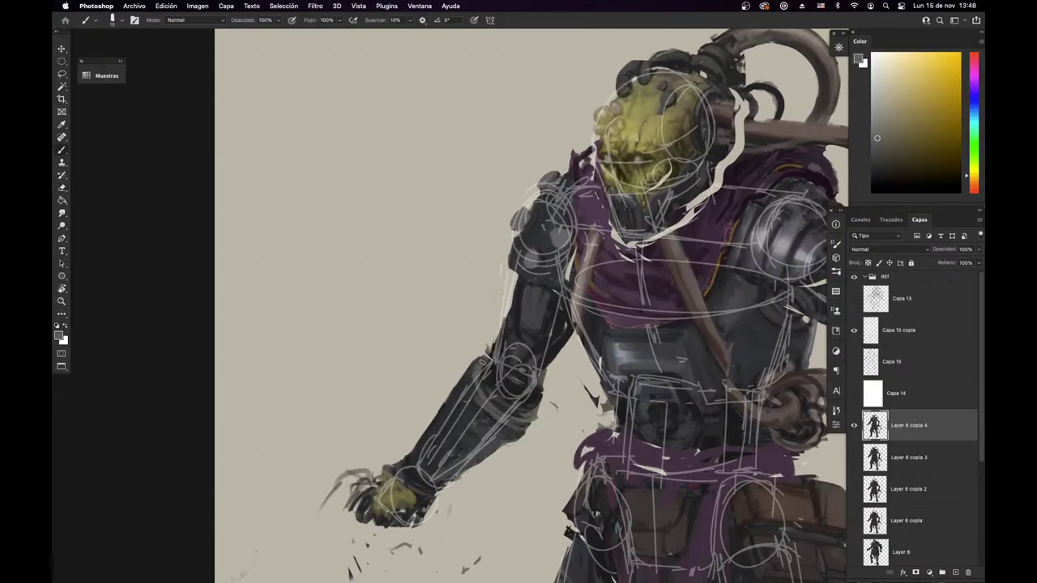
pyautogui.press('e')
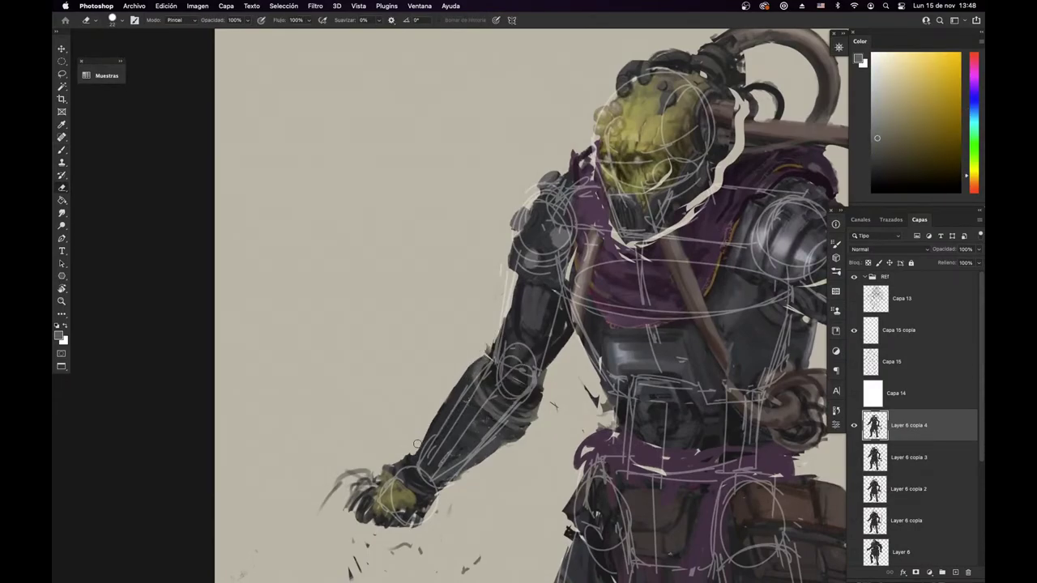
pyautogui.press('b')
pyautogui.keyDown('alt'); pyautogui.click(470, 366); pyautogui.keyUp('alt')
pyautogui.keyDown('alt'); pyautogui.click(441, 414); pyautogui.keyUp('alt')
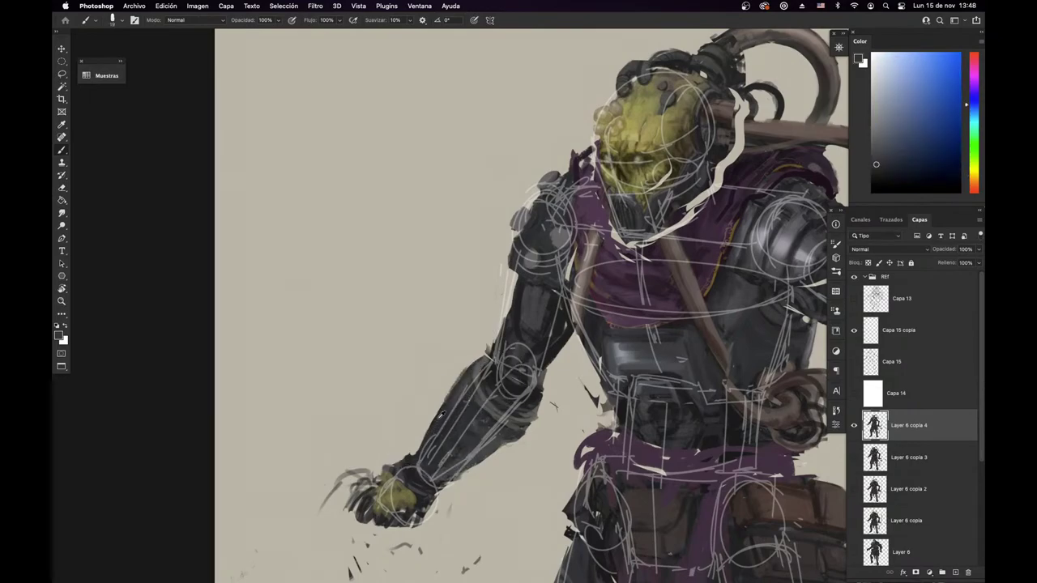
# Step: Refine the wrist of the clawed hand with sampled tones and trim its upper edge with the eraser
pyautogui.keyDown('alt'); pyautogui.click(413, 458); pyautogui.keyUp('alt')
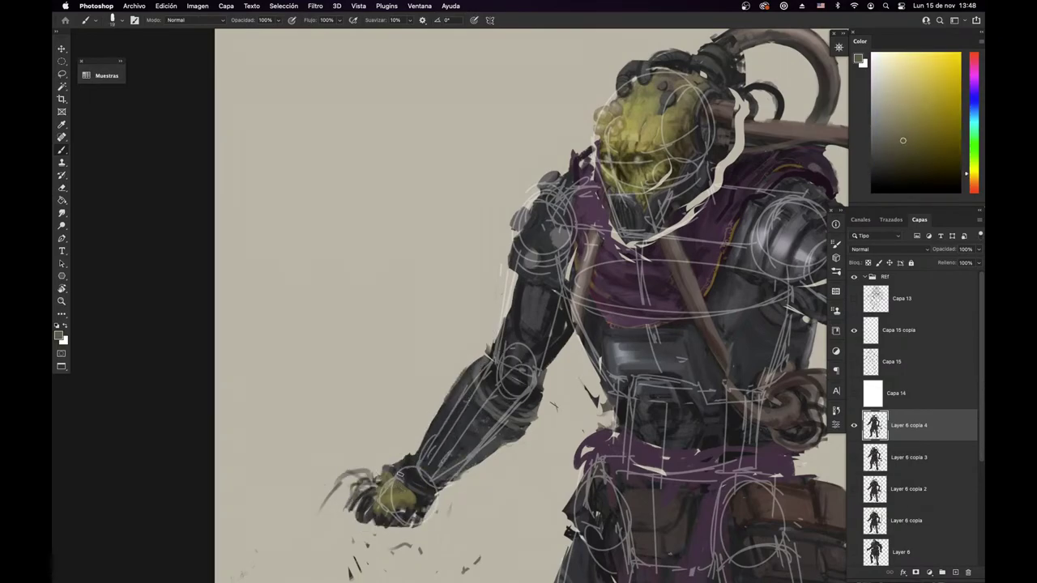
pyautogui.keyDown('alt'); pyautogui.click(398, 478); pyautogui.keyUp('alt')
pyautogui.press('e')
pyautogui.moveTo(393, 472); pyautogui.dragTo(408, 455)
pyautogui.moveTo(467, 410); pyautogui.dragTo(454, 447)
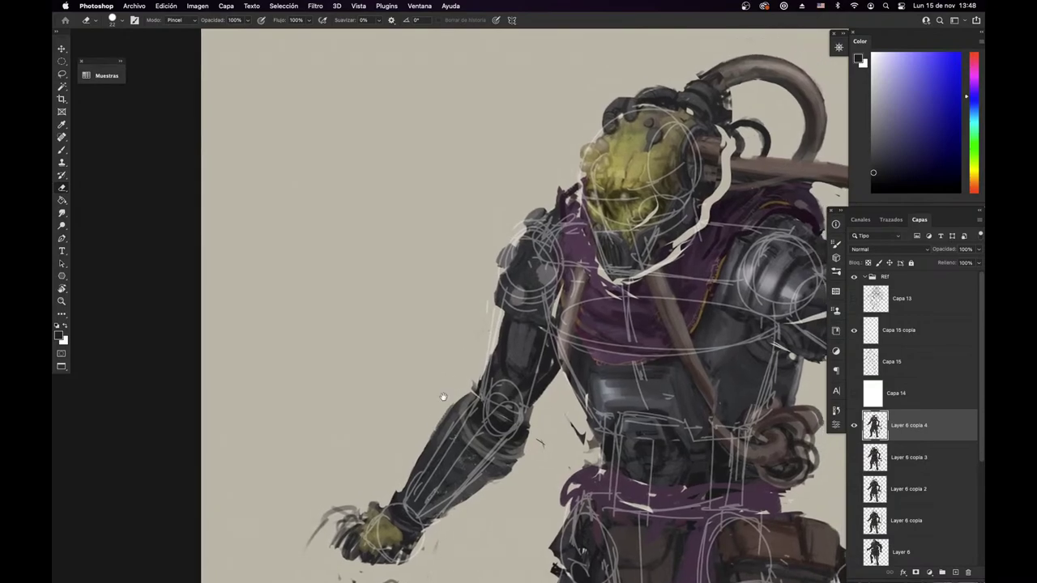
# Step: Widen the clawed arm's upper arm along its outer edge with sampled dark greys
pyautogui.moveTo(442, 396); pyautogui.dragTo(413, 434)
pyautogui.press('b')
pyautogui.keyDown('alt'); pyautogui.click(478, 371); pyautogui.keyUp('alt')
pyautogui.moveTo(471, 353); pyautogui.dragTo(466, 386)
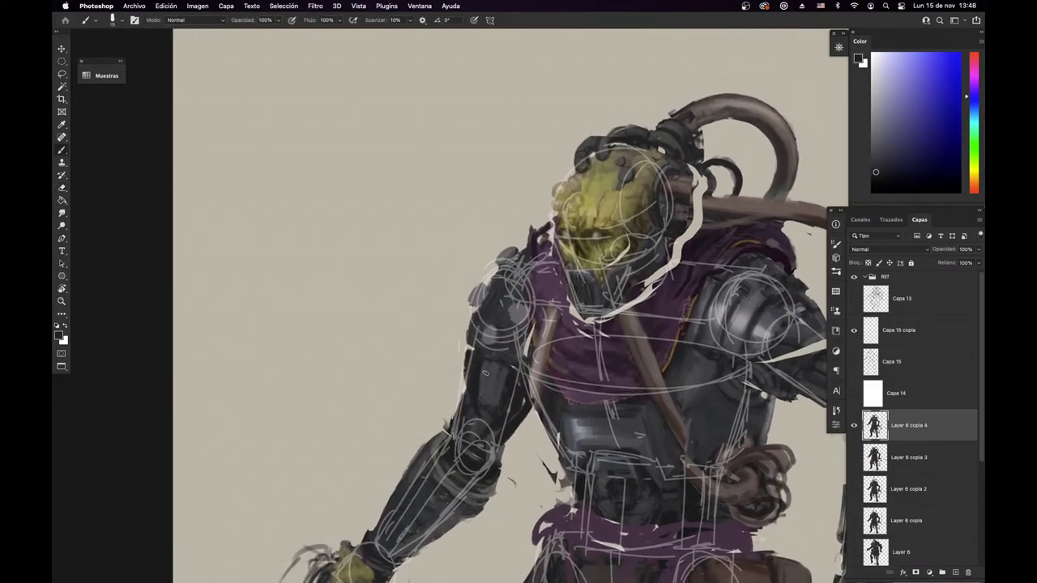
pyautogui.keyDown('alt'); pyautogui.click(478, 367); pyautogui.keyUp('alt')
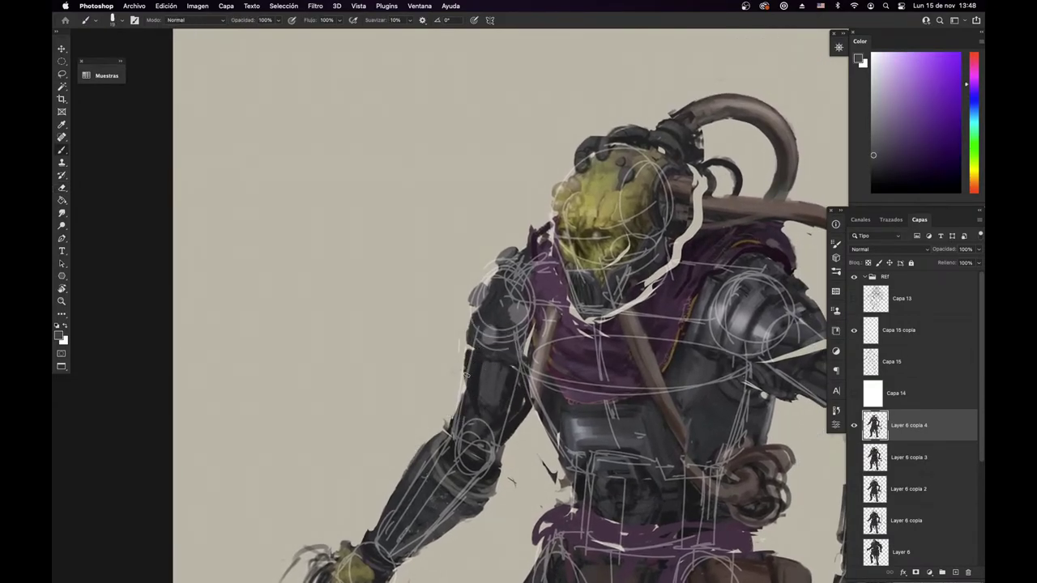
# Step: Extend the outer edge of the clawed arm's shoulder armour with sampled dark and lighter greys
pyautogui.keyDown('alt'); pyautogui.click(475, 322); pyautogui.keyUp('alt')
pyautogui.moveTo(495, 274); pyautogui.dragTo(472, 303)
pyautogui.moveTo(465, 322)
pyautogui.mouseDown()
pyautogui.moveTo(466, 350)
pyautogui.moveTo(464, 334)
pyautogui.mouseUp()
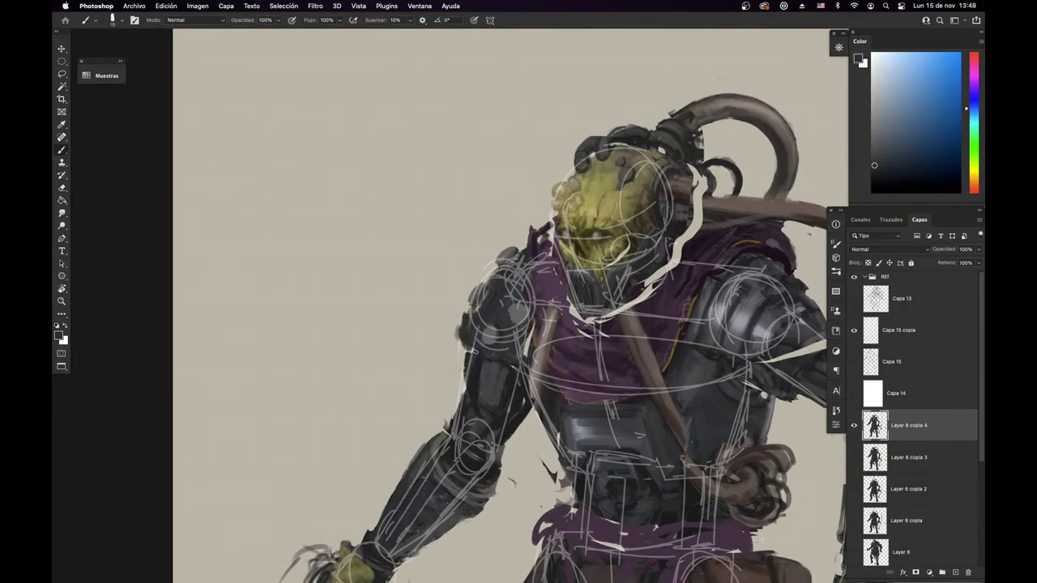
pyautogui.keyDown('alt'); pyautogui.click(461, 330); pyautogui.keyUp('alt')
pyautogui.press('e')
# Step: Refine the shading of the shiny shoulder armour on the sword-side arm with sampled light greys and darks
pyautogui.hscroll(5, 487, 370)
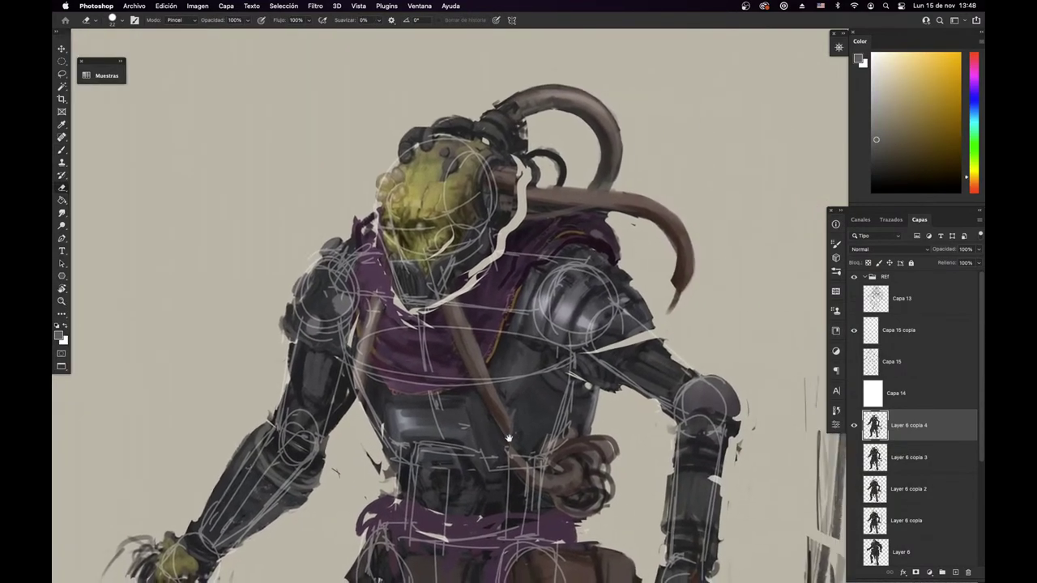
pyautogui.scroll(3, 568, 381)
pyautogui.press('b')
pyautogui.scroll(-2, 609, 374)
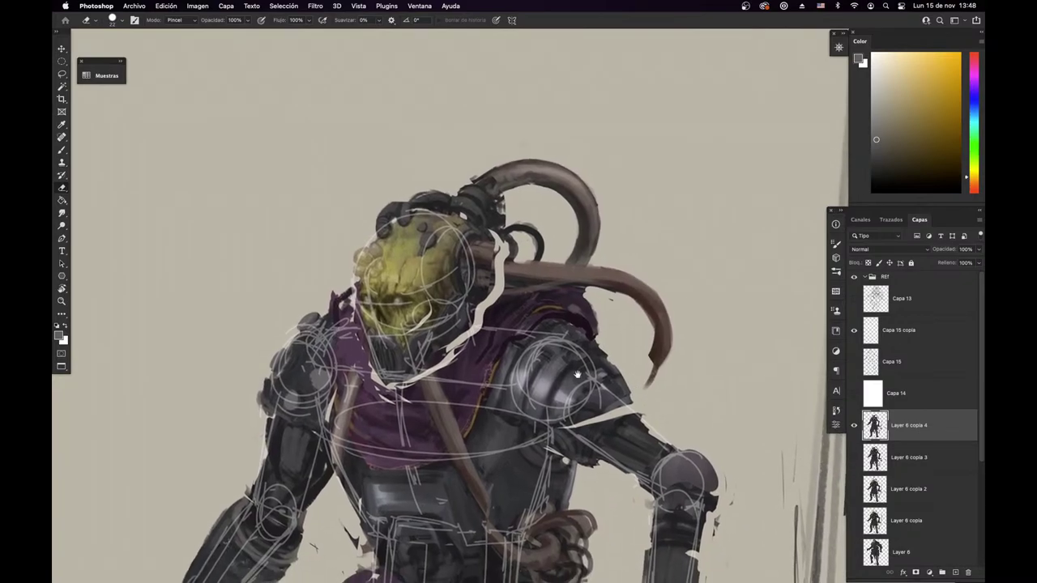
pyautogui.keyDown('alt'); pyautogui.click(566, 365); pyautogui.keyUp('alt')
pyautogui.keyDown('alt'); pyautogui.click(553, 382); pyautogui.keyUp('alt')
pyautogui.keyDown('alt'); pyautogui.click(565, 363); pyautogui.keyUp('alt')
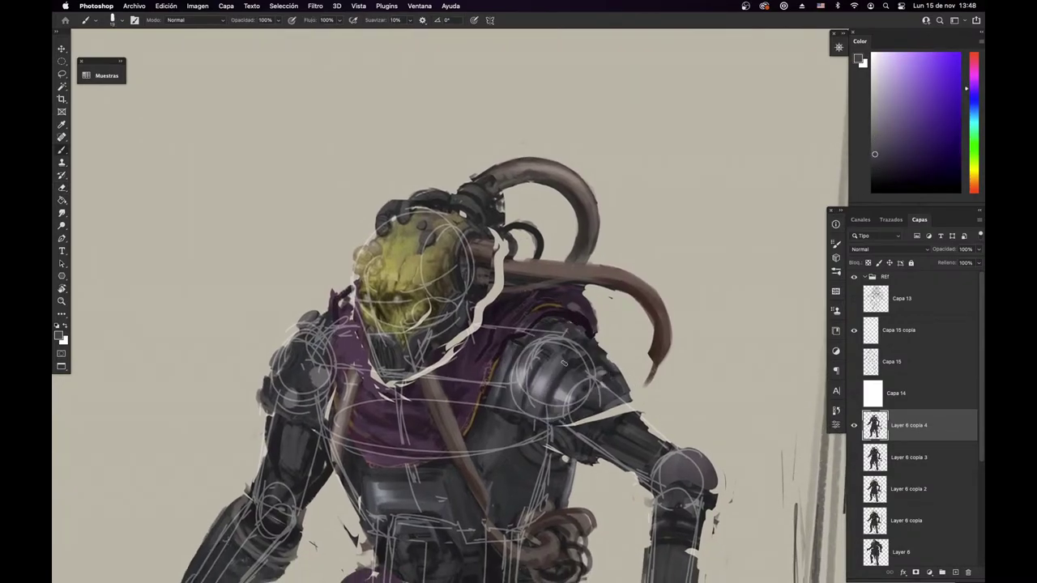
pyautogui.keyDown('alt'); pyautogui.click(511, 353); pyautogui.keyUp('alt')
pyautogui.keyDown('alt'); pyautogui.click(501, 347); pyautogui.keyUp('alt')
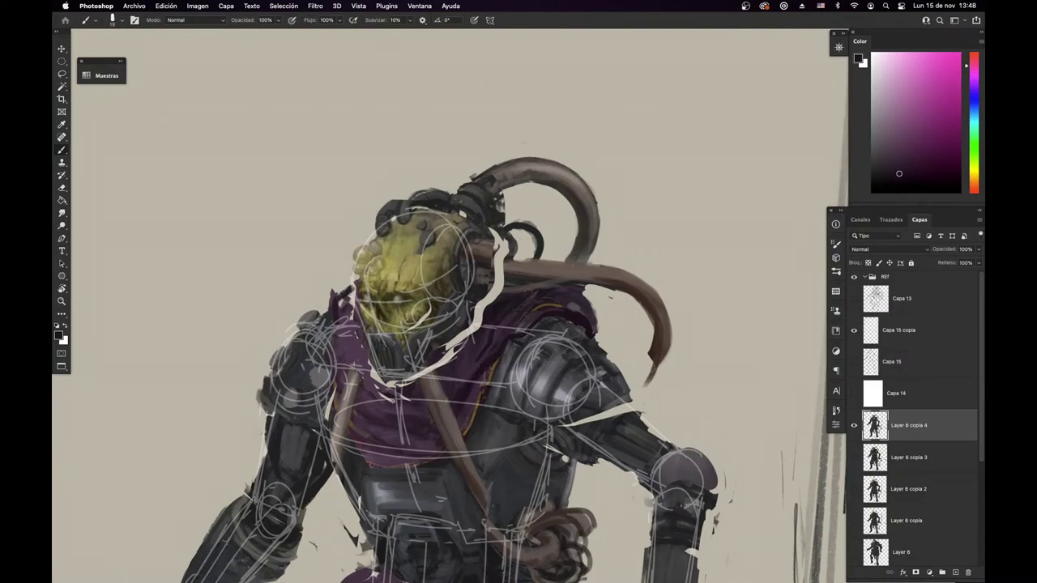
# Step: Touch up the purple chest cloth around the neck with sampled dark and light purples
pyautogui.keyDown('alt'); pyautogui.click(452, 386); pyautogui.keyUp('alt')
pyautogui.keyDown('alt'); pyautogui.click(472, 379); pyautogui.keyUp('alt')
pyautogui.keyDown('alt'); pyautogui.click(354, 353); pyautogui.keyUp('alt')
pyautogui.moveTo(426, 420); pyautogui.dragTo(296, 429)
# Step: Fill out the thigh and knee armour of the leg on the clawed hand's side with sampled dark tones
pyautogui.moveTo(438, 539); pyautogui.dragTo(537, 403)
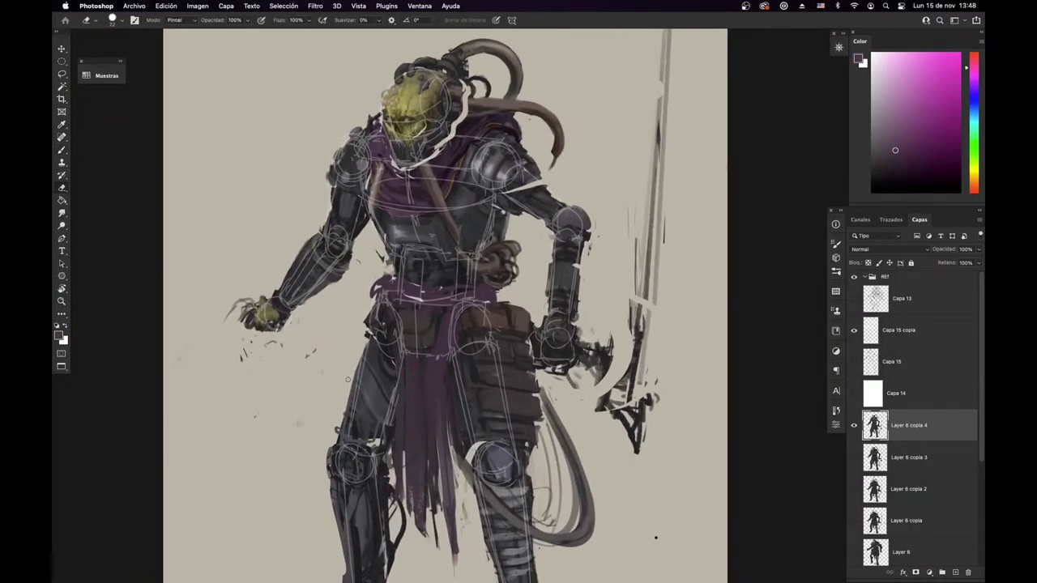
pyautogui.keyDown('alt'); pyautogui.click(374, 395); pyautogui.keyUp('alt')
pyautogui.keyDown('alt'); pyautogui.click(378, 444); pyautogui.keyUp('alt')
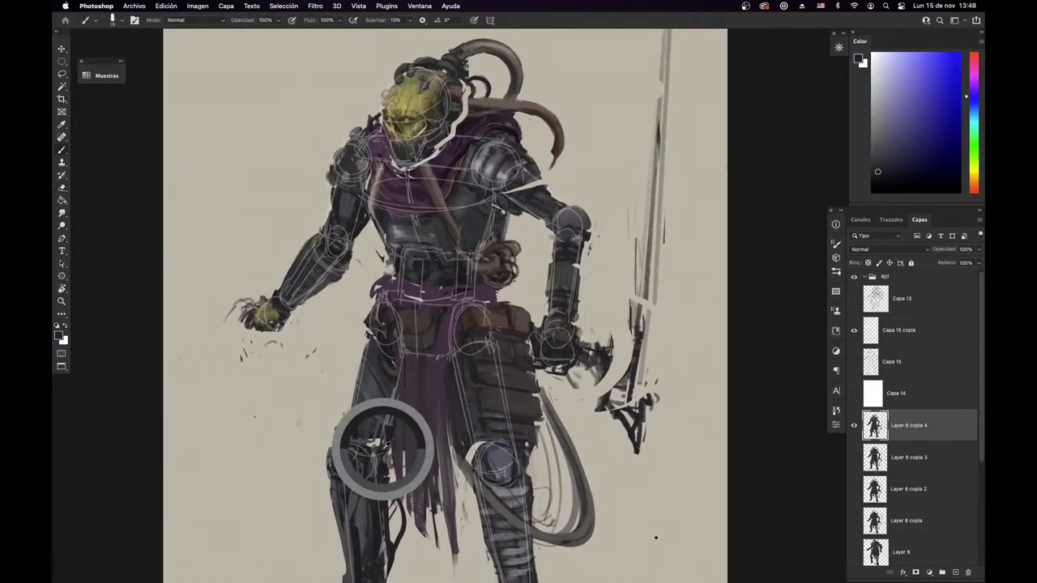
pyautogui.press('e')
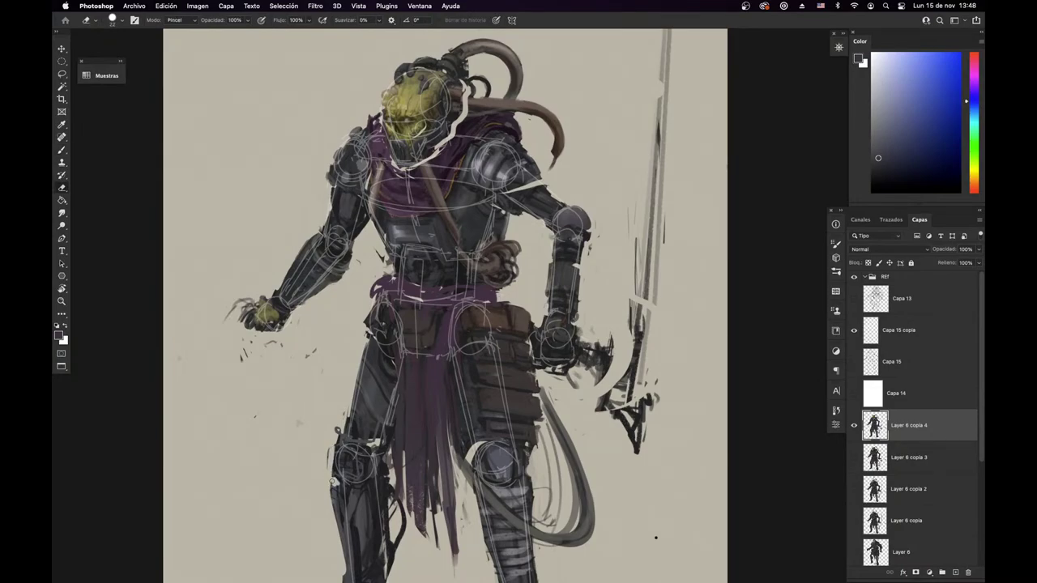
pyautogui.moveTo(333, 490)
pyautogui.mouseDown()
pyautogui.moveTo(404, 375)
pyautogui.moveTo(475, 405)
pyautogui.moveTo(454, 478)
pyautogui.mouseUp()
# Step: Retouch the area between the legs with a sampled dark grey and erase stray edges beside the hanging purple cloth
pyautogui.press('b')
pyautogui.keyDown('alt'); pyautogui.click(454, 377); pyautogui.keyUp('alt')
pyautogui.press('e')
pyautogui.moveTo(406, 403); pyautogui.dragTo(411, 428)
pyautogui.scroll(-2, 411, 469)
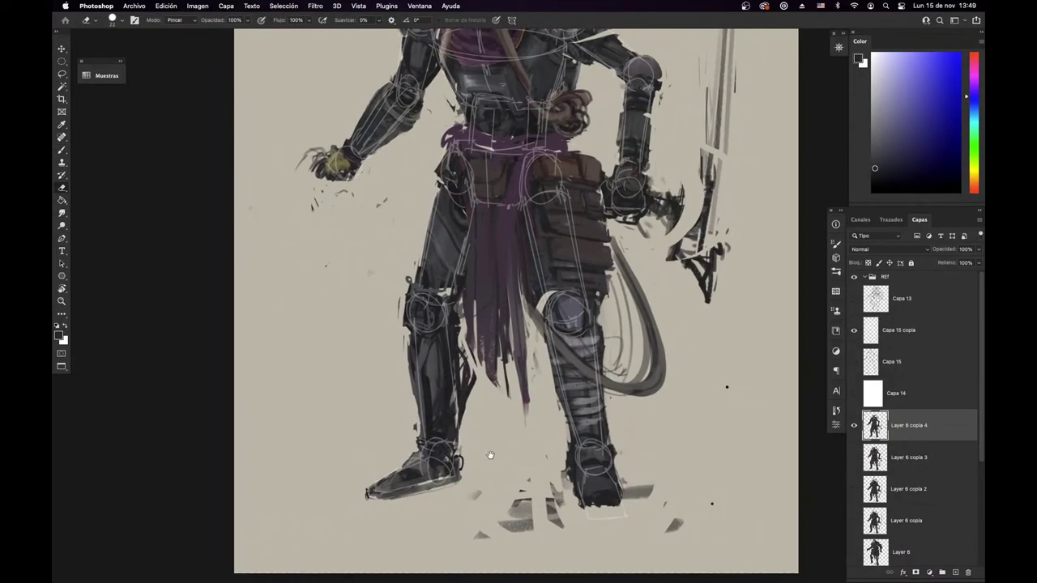
# Step: Darken the lower shin and ankle of the leg with the side-facing foot and erase marks beside its calf
pyautogui.press('b')
pyautogui.keyDown('alt'); pyautogui.click(423, 432); pyautogui.keyUp('alt')
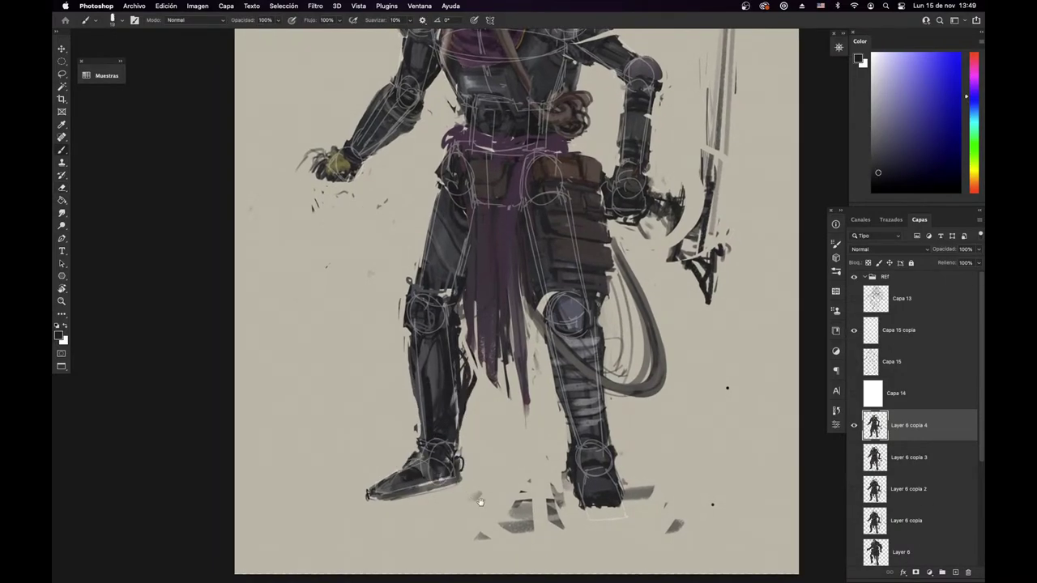
pyautogui.moveTo(481, 502); pyautogui.dragTo(392, 478)
pyautogui.press('e')
pyautogui.moveTo(479, 426); pyautogui.dragTo(478, 446)
# Step: Enlarge the eraser, clean the stray marks around both feet, and touch up the front-facing boot with a sampled dark grey
pyautogui.rightClick(475, 391)
pyautogui.click(637, 287)
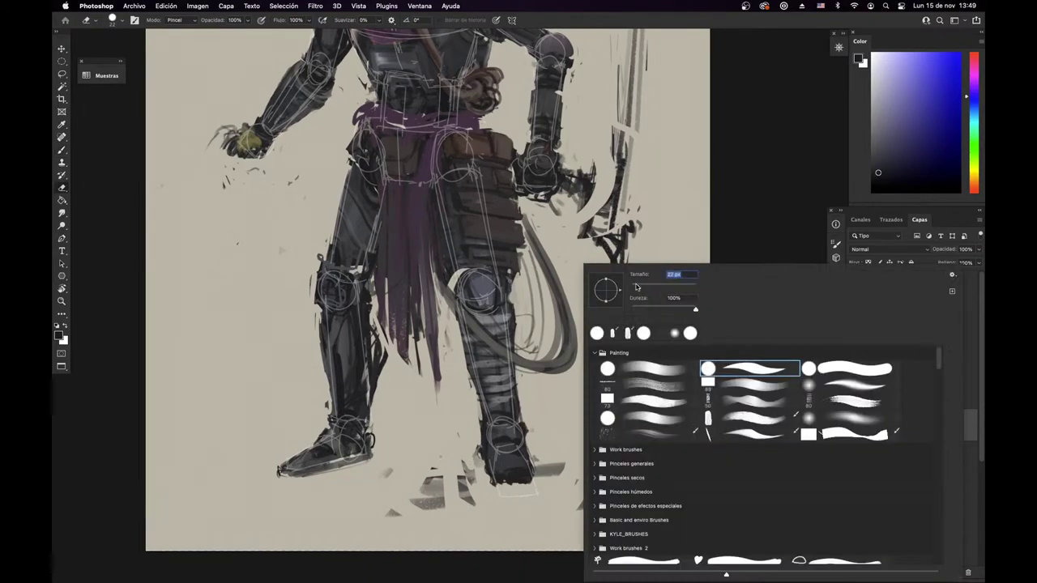
pyautogui.click(704, 251)
pyautogui.moveTo(281, 470)
pyautogui.mouseDown()
pyautogui.moveTo(389, 473)
pyautogui.moveTo(433, 494)
pyautogui.moveTo(444, 512)
pyautogui.moveTo(541, 468)
pyautogui.moveTo(551, 478)
pyautogui.moveTo(503, 481)
pyautogui.moveTo(503, 491)
pyautogui.moveTo(531, 488)
pyautogui.moveTo(514, 493)
pyautogui.mouseUp()
pyautogui.press('b')
pyautogui.keyDown('alt'); pyautogui.click(516, 465); pyautogui.keyUp('alt')
pyautogui.moveTo(581, 337)
pyautogui.mouseDown()
pyautogui.moveTo(562, 498)
pyautogui.moveTo(570, 569)
pyautogui.mouseUp()
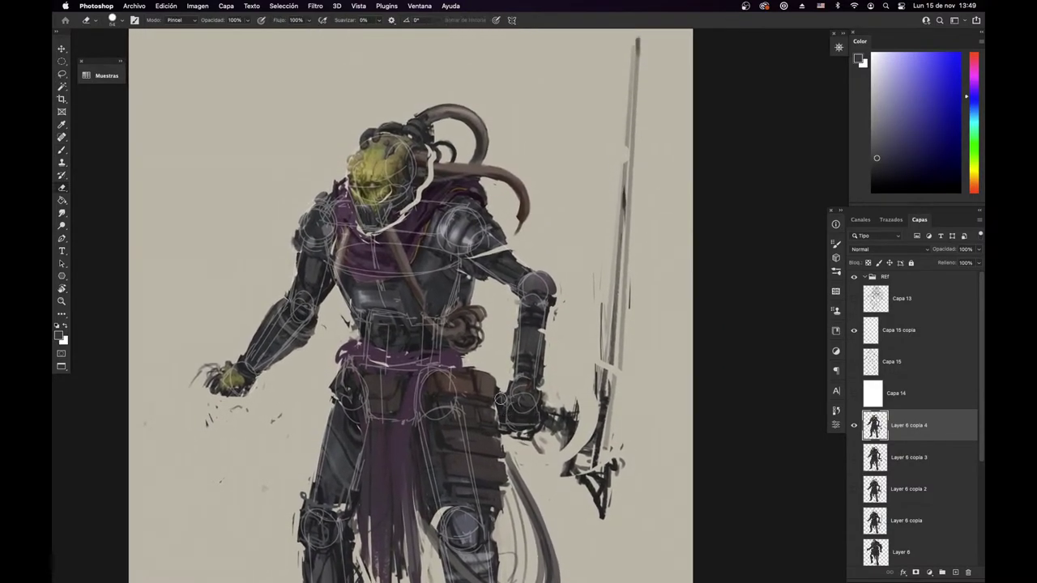
# Step: Lasso the sword-side hand, rotate it about 6° counterclockwise, and move it up closer to the forearm
pyautogui.keyDown('alt'); pyautogui.click(525, 401); pyautogui.keyUp('alt')
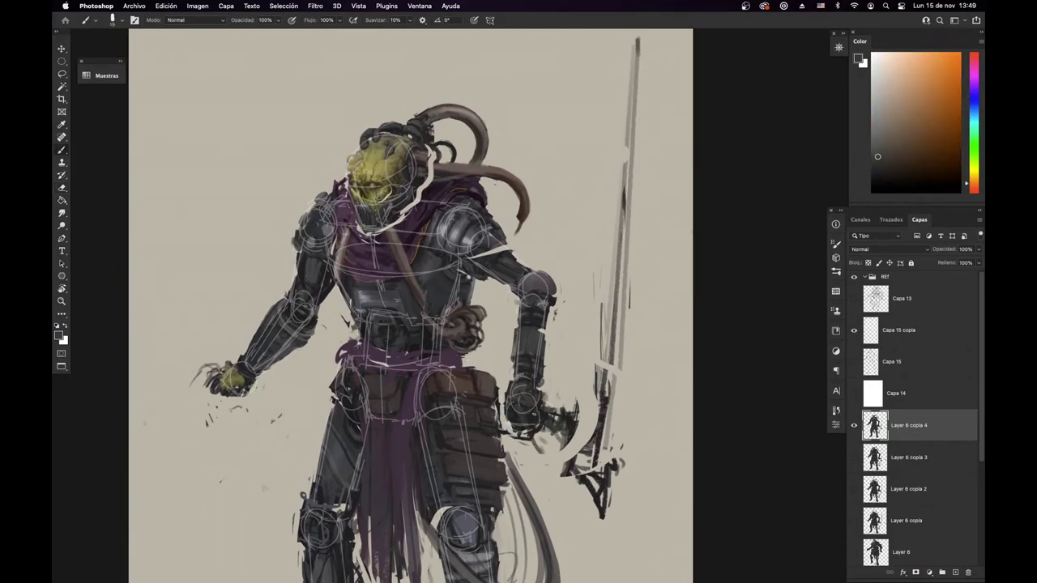
pyautogui.press('l')
pyautogui.moveTo(512, 395)
pyautogui.mouseDown()
pyautogui.moveTo(521, 378)
pyautogui.moveTo(502, 397)
pyautogui.moveTo(515, 377)
pyautogui.mouseUp()
pyautogui.press('super+t')
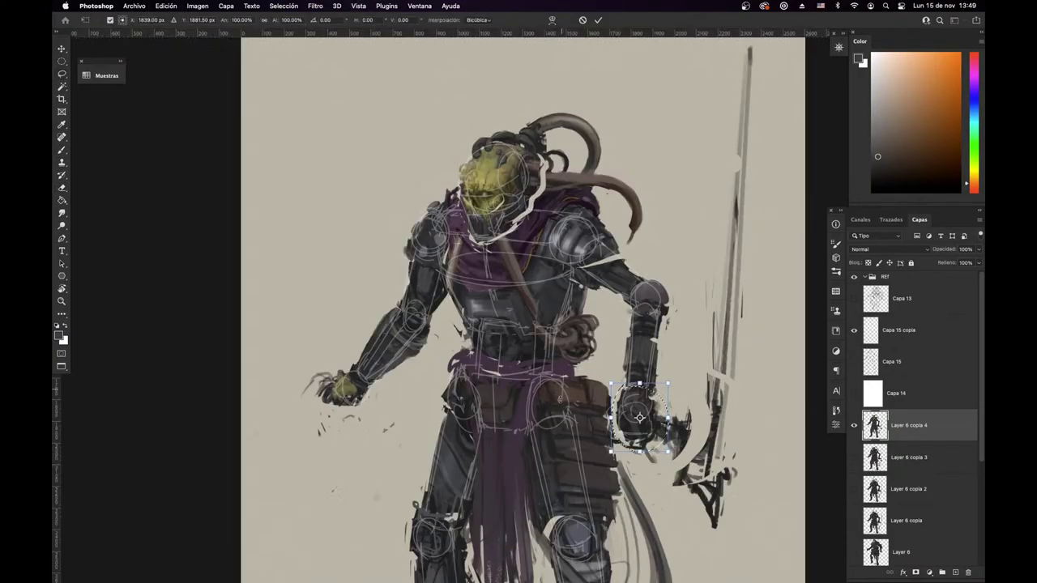
pyautogui.moveTo(639, 418); pyautogui.dragTo(686, 374)
pyautogui.press('Return')
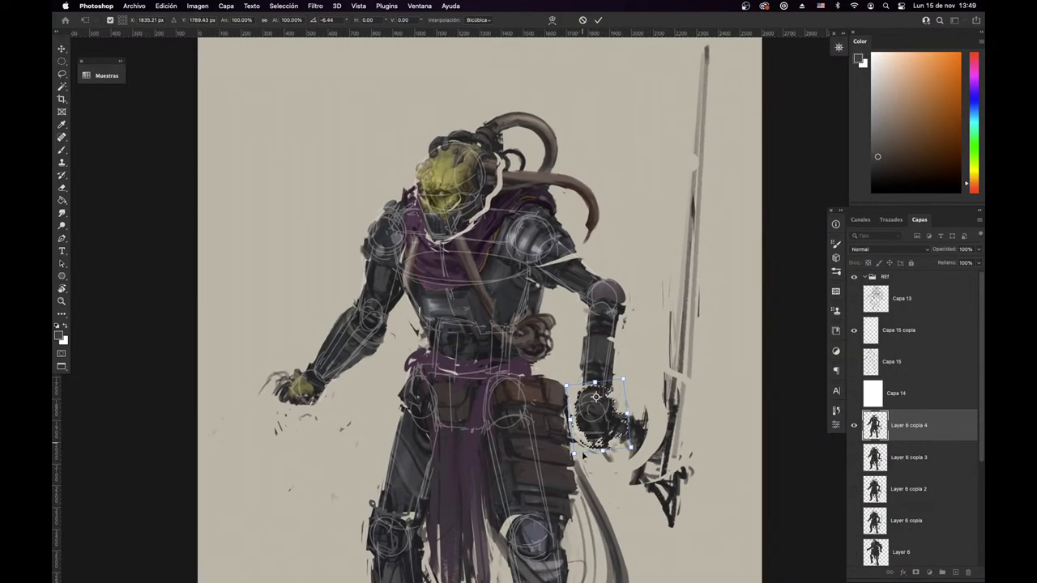
pyautogui.press('super+d')
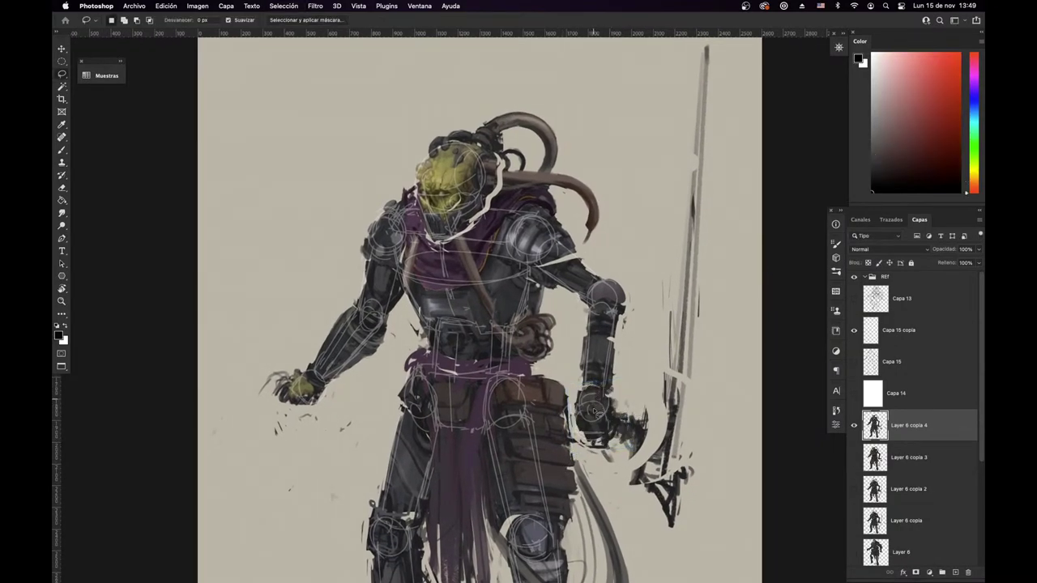
# Step: Restore and clear the hand's selection, and erase the leftover marks around the repositioned hand
pyautogui.moveTo(500, 473); pyautogui.dragTo(476, 500)
pyautogui.press('super+shift+d')
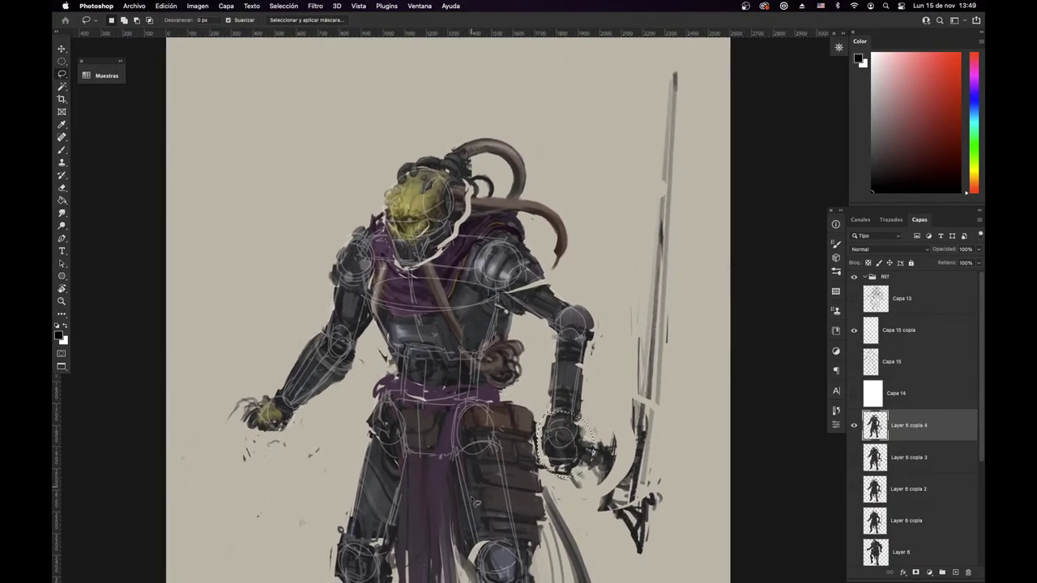
pyautogui.press('super+d')
pyautogui.scroll(2, 486, 469)
pyautogui.press('e')
pyautogui.moveTo(541, 423)
pyautogui.mouseDown()
pyautogui.moveTo(549, 395)
pyautogui.moveTo(575, 437)
pyautogui.mouseUp()
# Step: Sample dark armour tones for the brush beside the empty-handed arm and flip the canvas horizontally
pyautogui.press('b')
pyautogui.keyDown('alt'); pyautogui.click(394, 357); pyautogui.keyUp('alt')
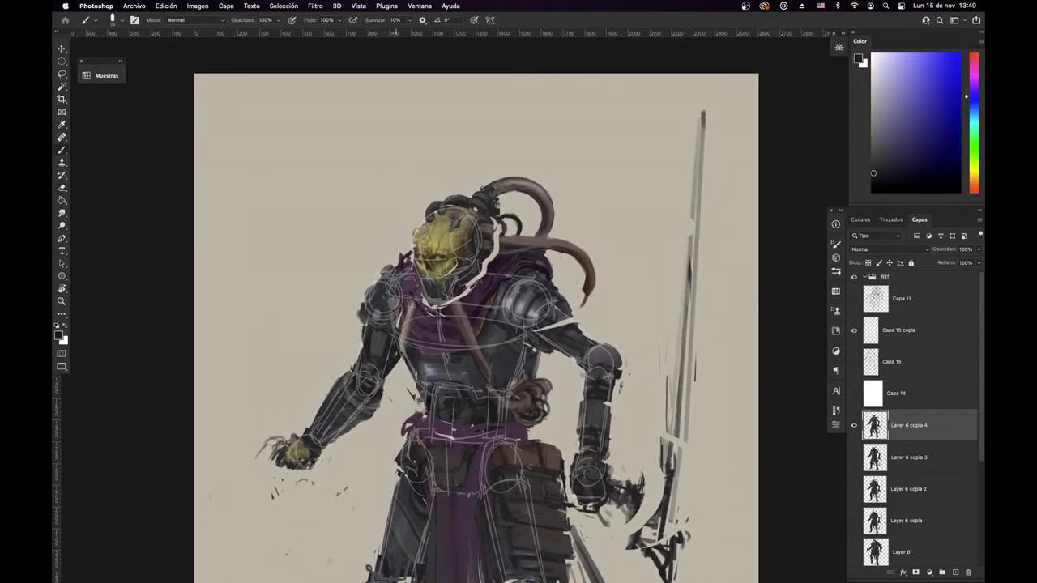
pyautogui.keyDown('alt'); pyautogui.click(389, 355); pyautogui.keyUp('alt')
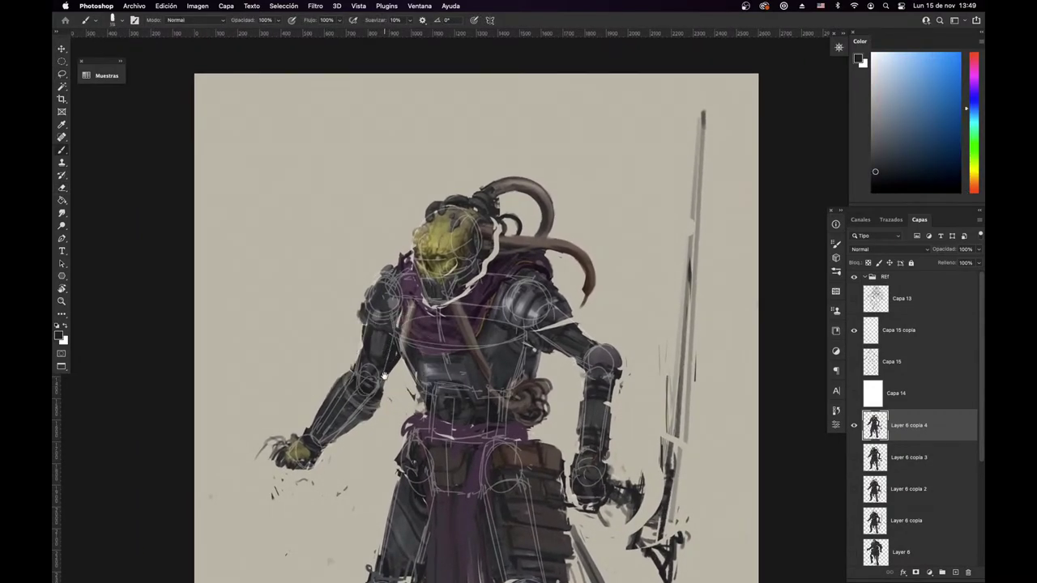
pyautogui.scroll(-2, 385, 375)
pyautogui.hscroll(1, 384, 375)
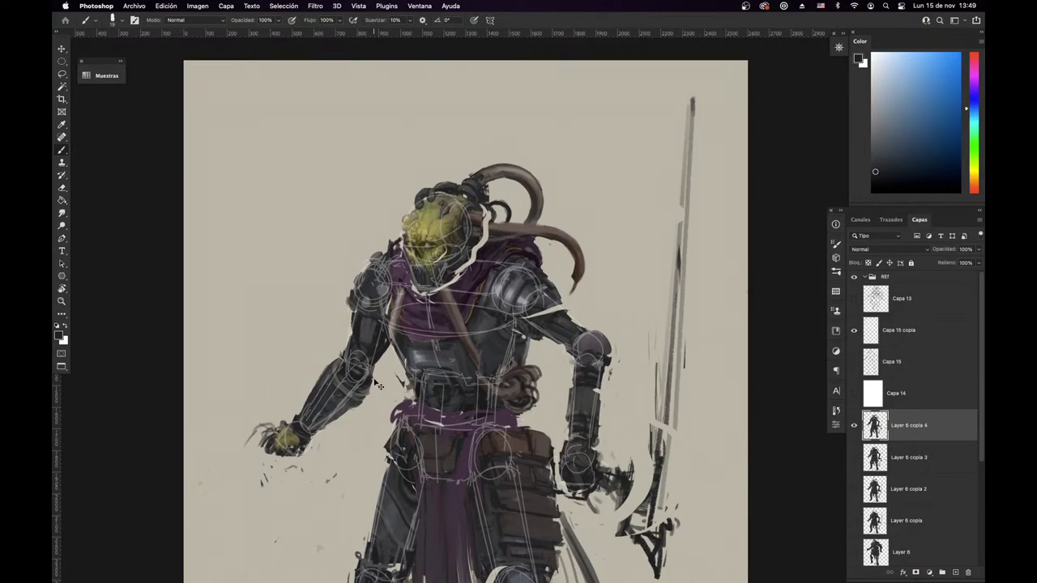
pyautogui.press('super+shift+h')
pyautogui.moveTo(469, 416); pyautogui.dragTo(488, 459)
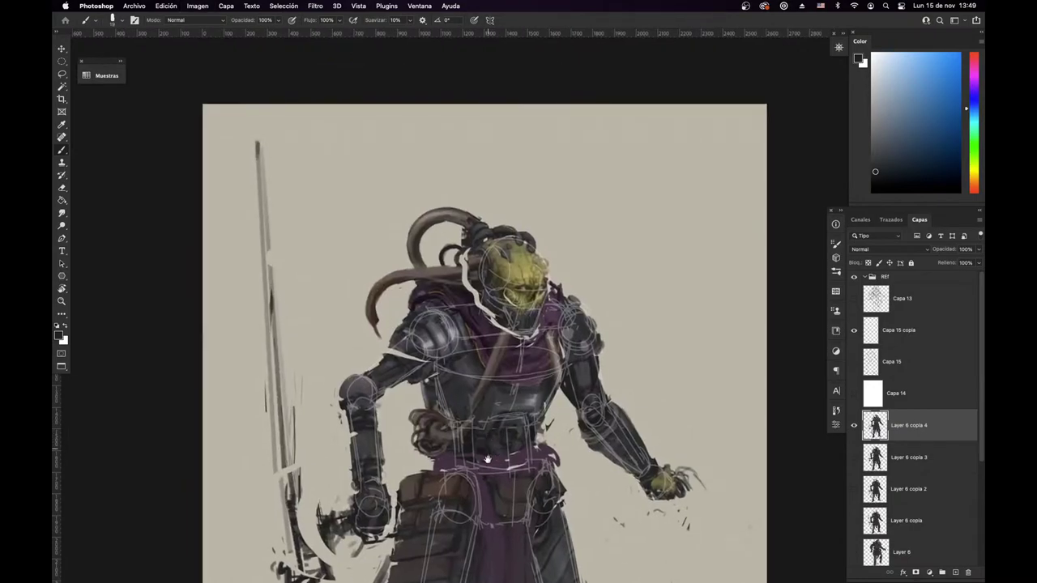
# Step: Sample a dark tone and sketch thin vertical guide lines for a cape in the gap between the sword arm and waist
pyautogui.keyDown('alt'); pyautogui.click(490, 332); pyautogui.keyUp('alt')
pyautogui.moveTo(409, 381)
pyautogui.mouseDown()
pyautogui.moveTo(409, 465)
pyautogui.moveTo(451, 318)
pyautogui.mouseUp()
pyautogui.moveTo(421, 416); pyautogui.dragTo(421, 463)
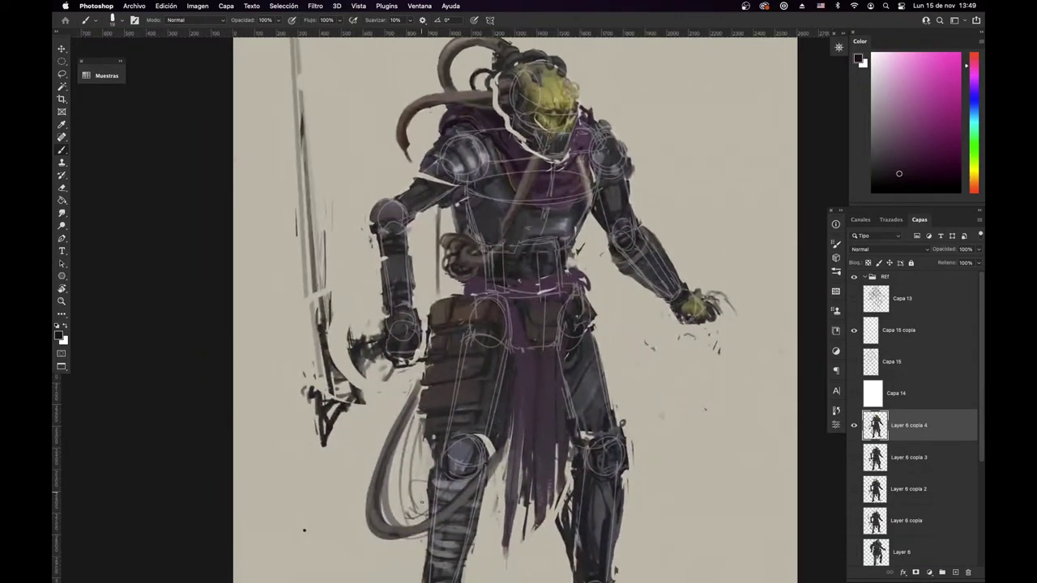
pyautogui.scroll(-6, 423, 441)
pyautogui.hscroll(-1, 423, 442)
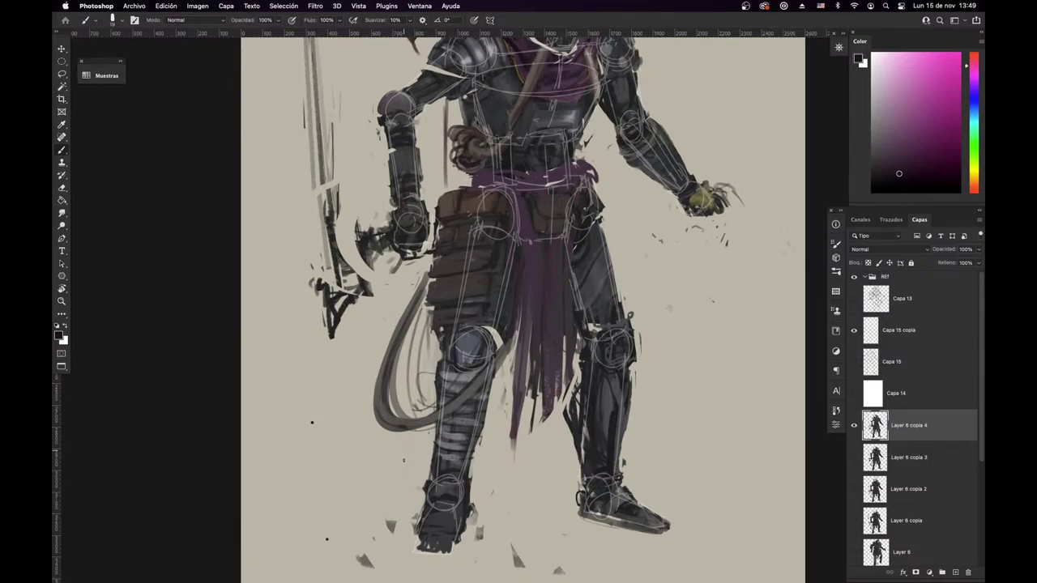
pyautogui.scroll(2, 494, 486)
pyautogui.hscroll(-1, 494, 486)
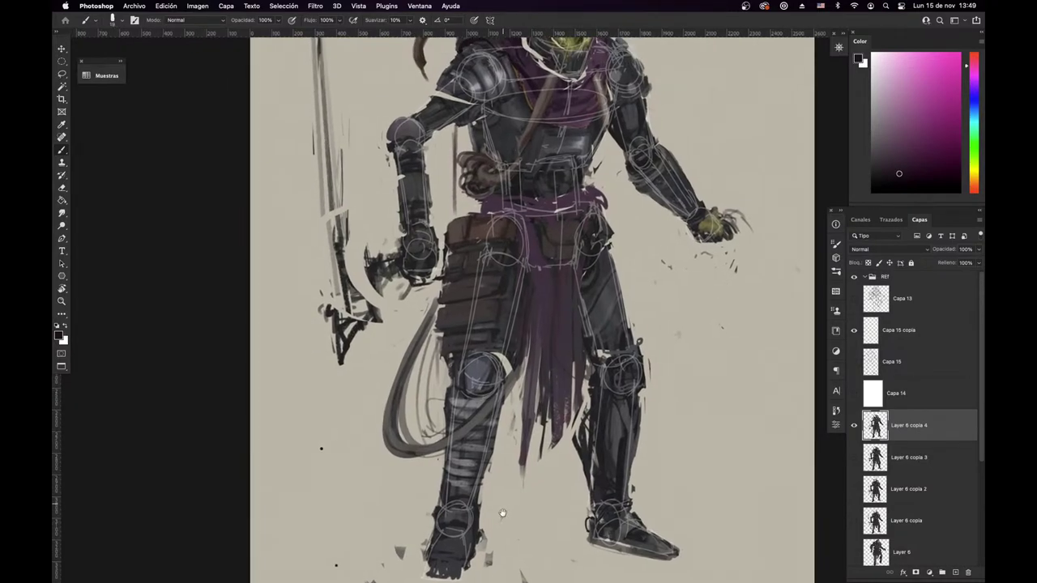
pyautogui.moveTo(451, 140); pyautogui.dragTo(441, 231)
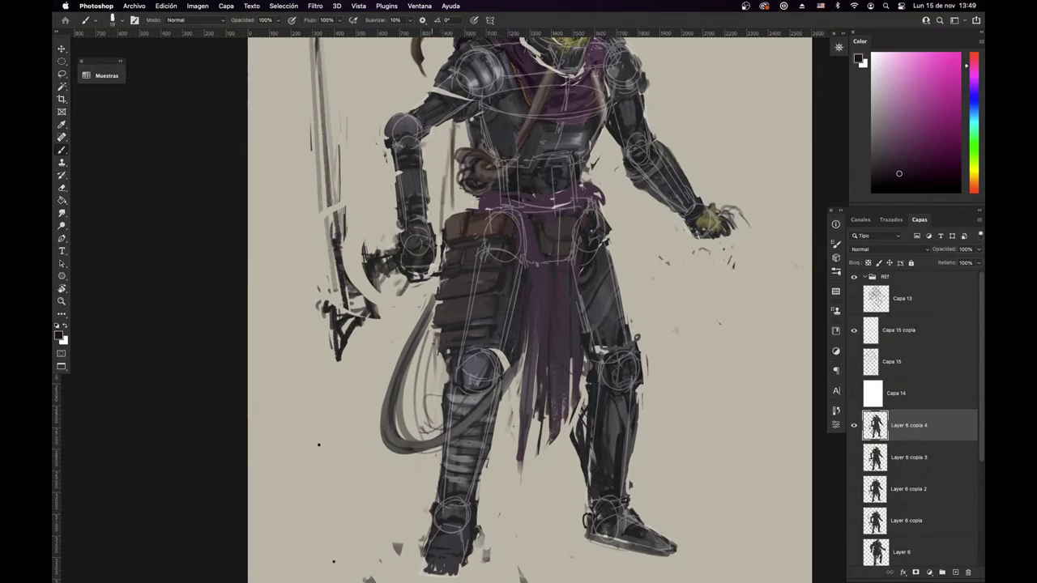
# Step: Sketch the cape's outer edge beside the sword-side shin and its hem across the gap between the legs
pyautogui.moveTo(435, 318); pyautogui.dragTo(408, 525)
pyautogui.moveTo(477, 517); pyautogui.dragTo(540, 515)
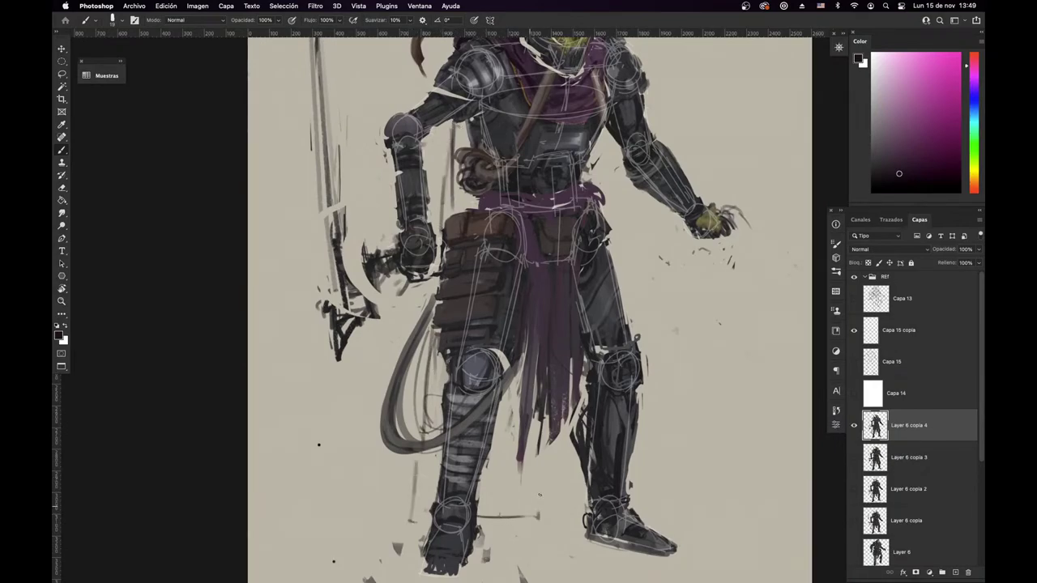
pyautogui.moveTo(560, 426); pyautogui.dragTo(559, 479)
pyautogui.moveTo(588, 378); pyautogui.dragTo(490, 509)
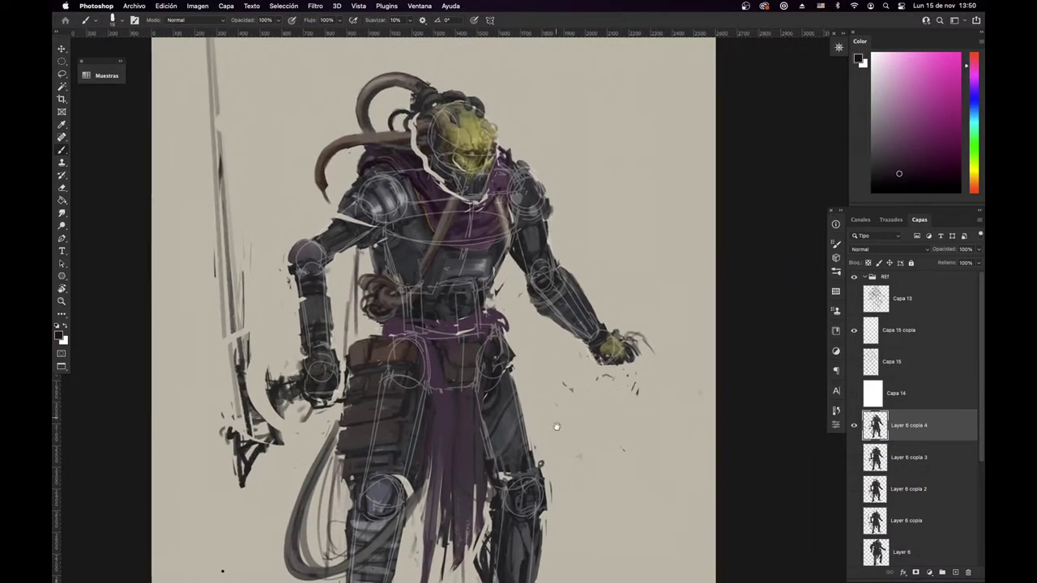
# Step: Sample greys from the sword arm and touch up the contour of its elbow armour
pyautogui.press('e')
pyautogui.moveTo(533, 357); pyautogui.dragTo(551, 470)
pyautogui.press('b')
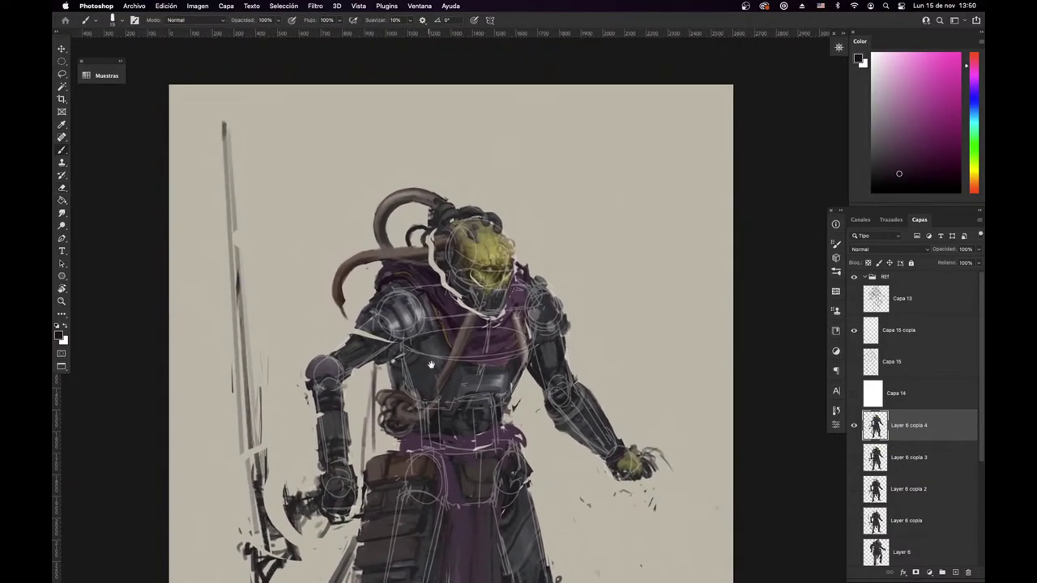
pyautogui.moveTo(430, 364); pyautogui.dragTo(484, 413)
pyautogui.keyDown('alt'); pyautogui.click(412, 315); pyautogui.keyUp('alt')
pyautogui.moveTo(414, 313)
pyautogui.mouseDown()
pyautogui.moveTo(395, 344)
pyautogui.moveTo(409, 367)
pyautogui.mouseUp()
pyautogui.keyDown('alt'); pyautogui.click(408, 394); pyautogui.keyUp('alt')
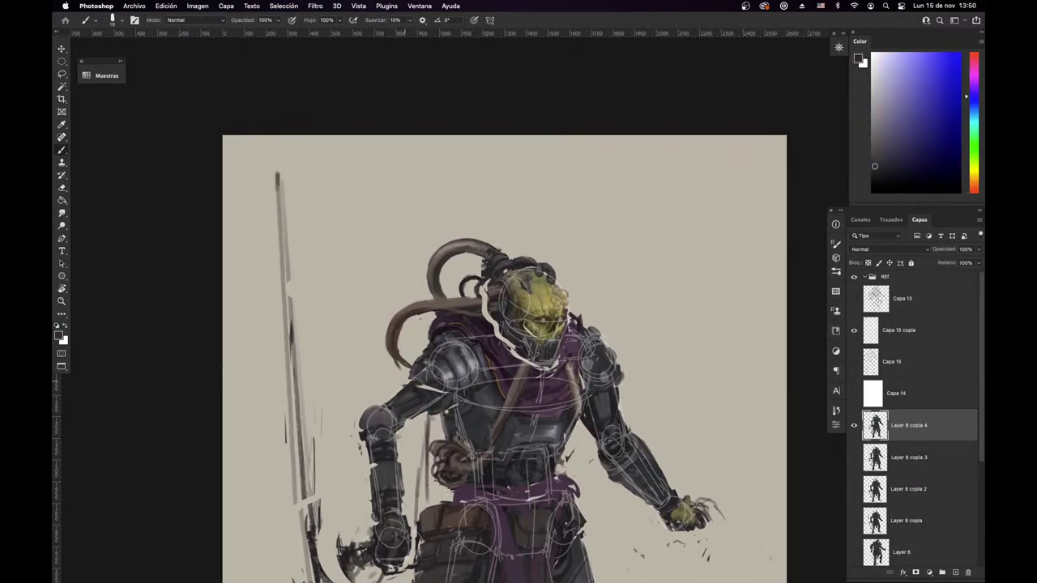
pyautogui.keyDown('alt'); pyautogui.click(405, 399); pyautogui.keyUp('alt')
pyautogui.press('e')
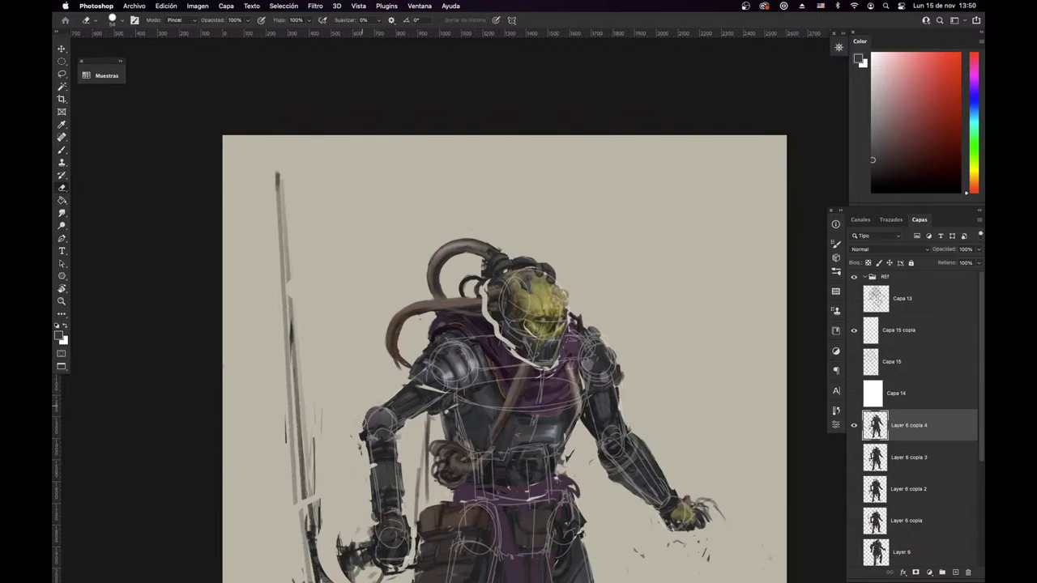
pyautogui.moveTo(479, 514); pyautogui.dragTo(413, 440)
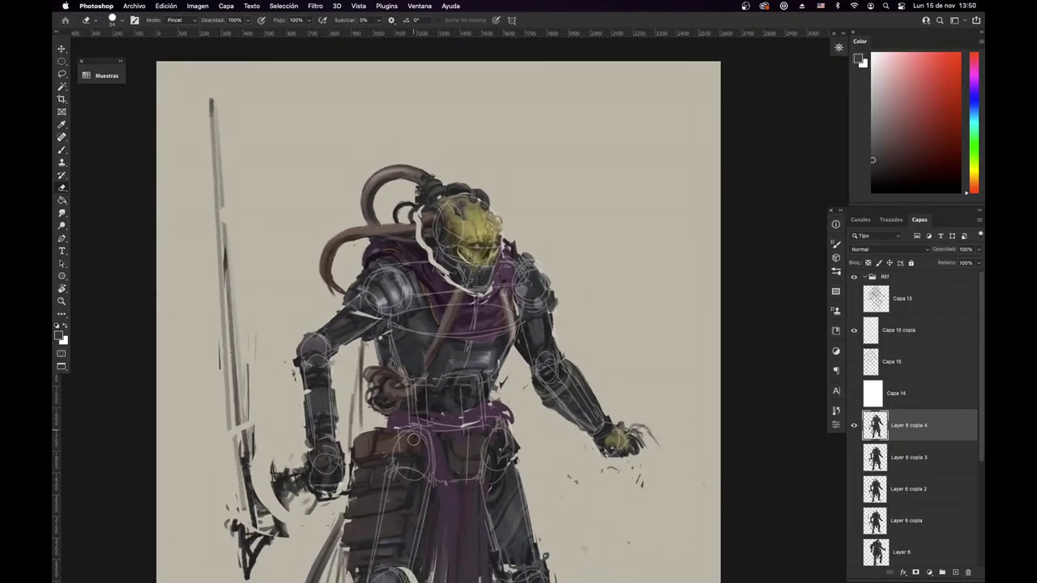
# Step: Sample a near-black purple and paint a narrow cape strip along the outer side of the sword-side knee
pyautogui.scroll(-6, 548, 445)
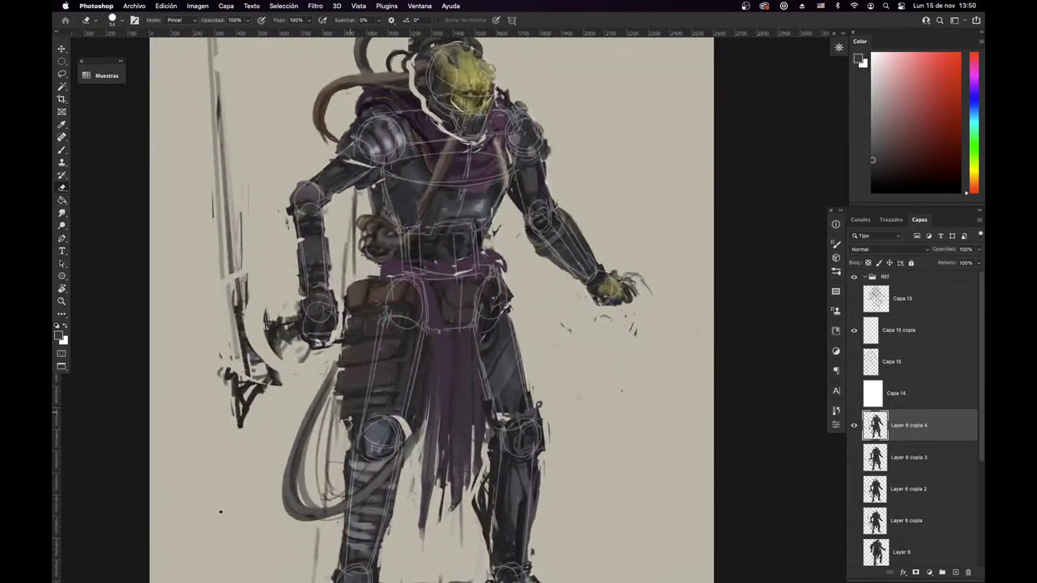
pyautogui.press('b')
pyautogui.scroll(-4, 429, 308)
pyautogui.hscroll(-1, 430, 308)
pyautogui.scroll(7, 422, 225)
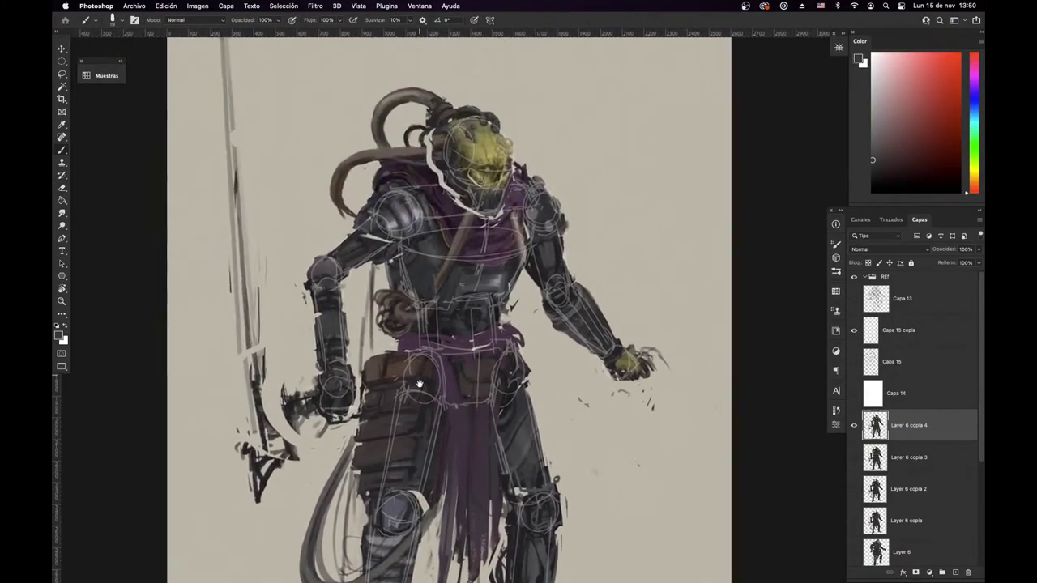
pyautogui.keyDown('alt'); pyautogui.click(429, 168); pyautogui.keyUp('alt')
pyautogui.moveTo(417, 447); pyautogui.dragTo(428, 354)
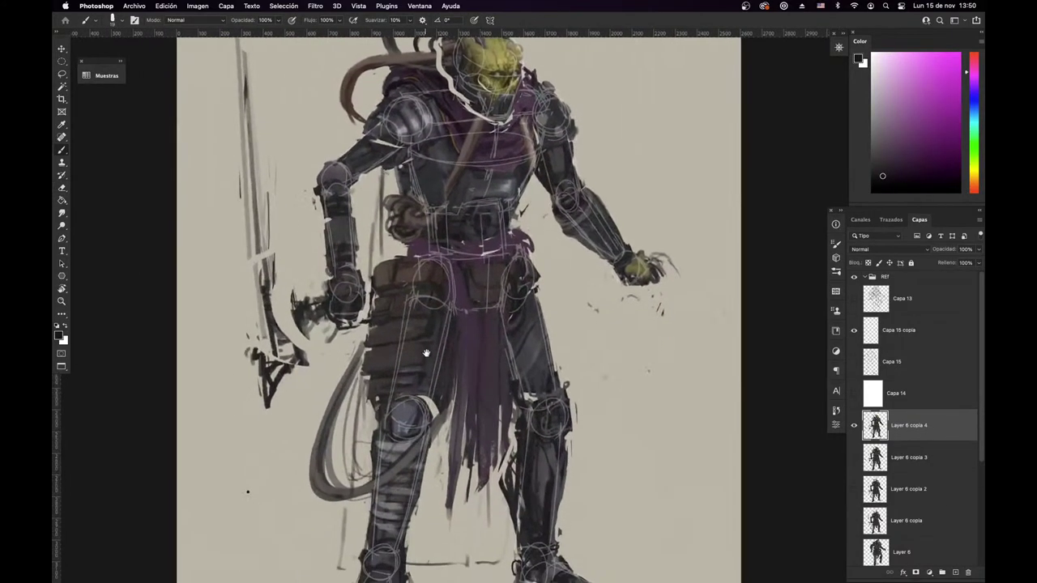
pyautogui.moveTo(366, 376); pyautogui.dragTo(358, 471)
pyautogui.moveTo(369, 382); pyautogui.dragTo(361, 451)
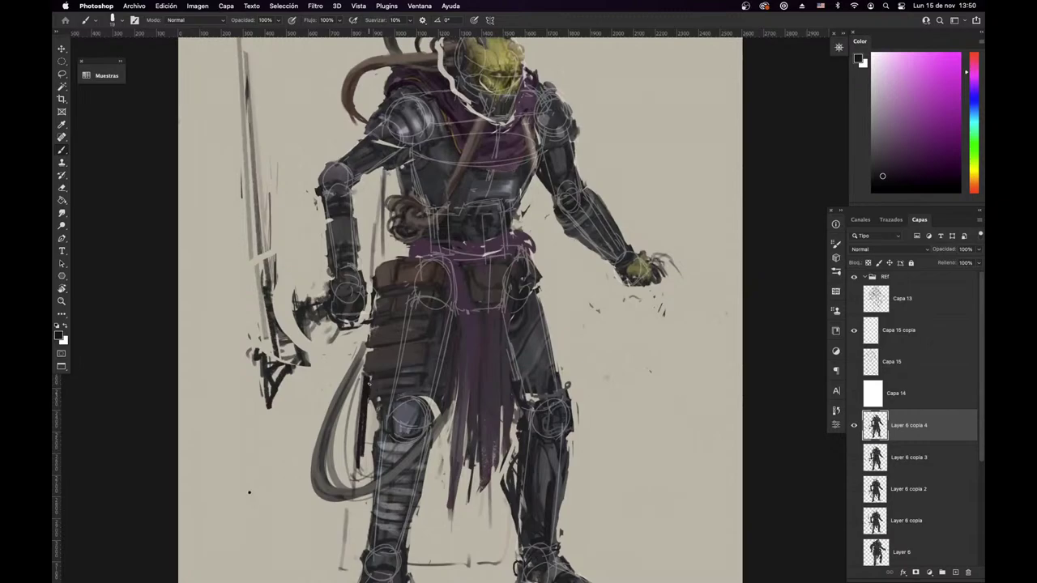
pyautogui.moveTo(368, 383); pyautogui.dragTo(363, 465)
# Step: Enlarge the brush and block in the cape along the outer side of the sword-side leg down to the ankle
pyautogui.rightClick(408, 366)
pyautogui.click(532, 292)
pyautogui.click(813, 193)
pyautogui.moveTo(374, 420); pyautogui.dragTo(359, 481)
pyautogui.moveTo(364, 473)
pyautogui.mouseDown()
pyautogui.moveTo(380, 443)
pyautogui.moveTo(370, 417)
pyautogui.mouseUp()
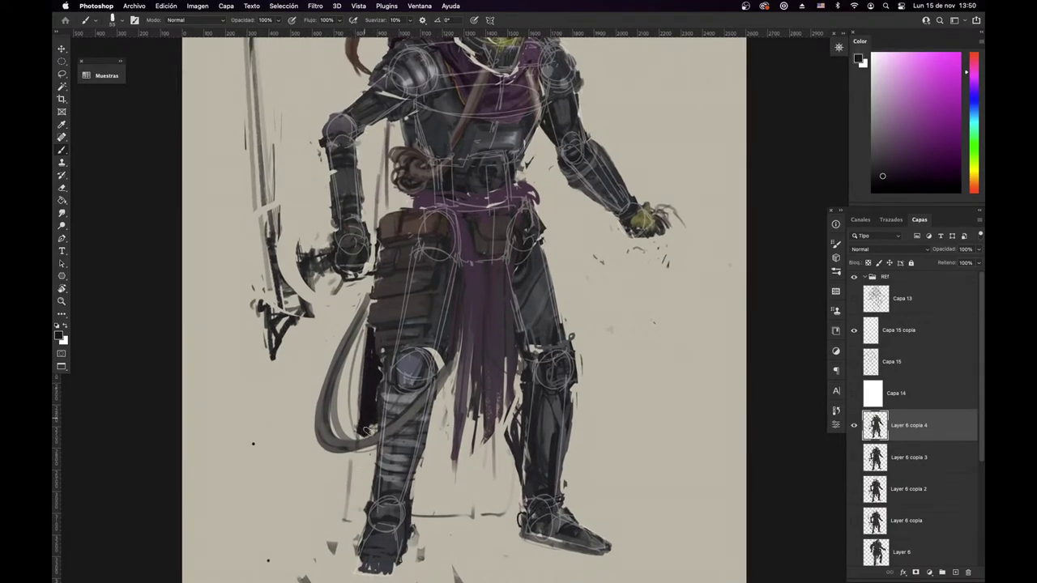
pyautogui.moveTo(362, 452)
pyautogui.mouseDown()
pyautogui.moveTo(350, 517)
pyautogui.moveTo(361, 517)
pyautogui.moveTo(370, 455)
pyautogui.moveTo(361, 500)
pyautogui.mouseUp()
# Step: Fill the cape between the legs in near-black, from behind the purple loincloth down to the sketched hem
pyautogui.moveTo(442, 389)
pyautogui.mouseDown()
pyautogui.moveTo(429, 468)
pyautogui.moveTo(413, 492)
pyautogui.mouseUp()
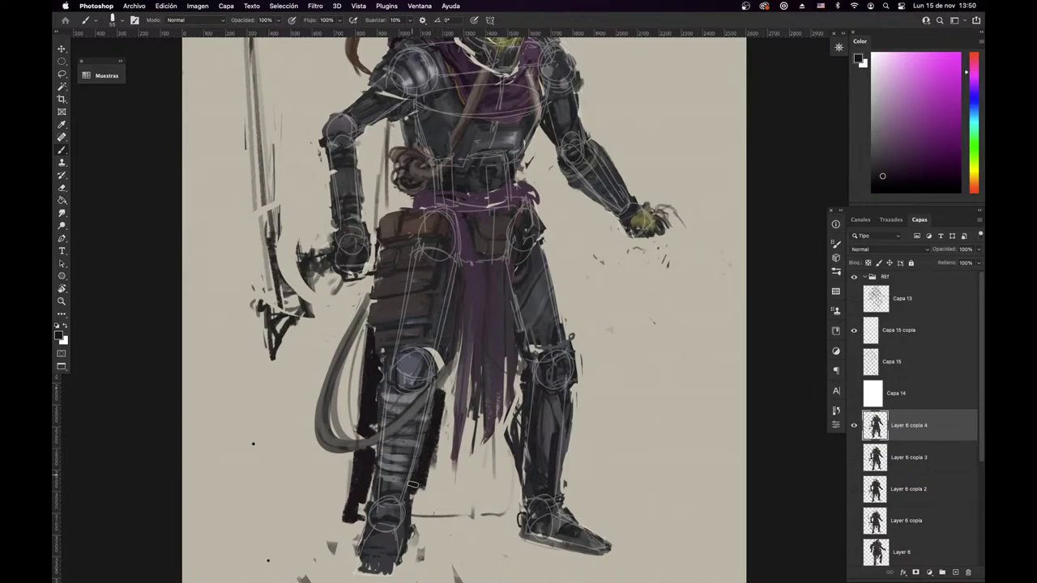
pyautogui.moveTo(433, 456); pyautogui.dragTo(413, 513)
pyautogui.moveTo(450, 378)
pyautogui.mouseDown()
pyautogui.moveTo(436, 504)
pyautogui.moveTo(470, 513)
pyautogui.mouseUp()
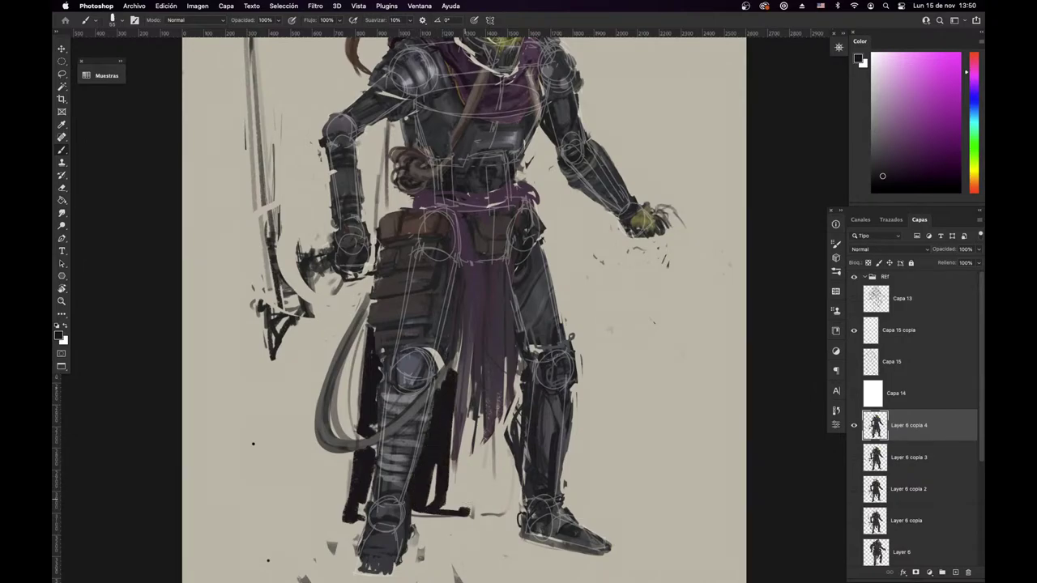
pyautogui.moveTo(468, 429)
pyautogui.mouseDown()
pyautogui.moveTo(466, 512)
pyautogui.moveTo(509, 504)
pyautogui.mouseUp()
pyautogui.moveTo(502, 433); pyautogui.dragTo(501, 504)
pyautogui.moveTo(470, 401)
pyautogui.mouseDown()
pyautogui.moveTo(462, 510)
pyautogui.moveTo(447, 509)
pyautogui.mouseUp()
pyautogui.moveTo(456, 351); pyautogui.dragTo(452, 374)
pyautogui.moveTo(438, 430)
pyautogui.mouseDown()
pyautogui.moveTo(421, 513)
pyautogui.moveTo(353, 515)
pyautogui.mouseUp()
pyautogui.moveTo(373, 469); pyautogui.dragTo(366, 512)
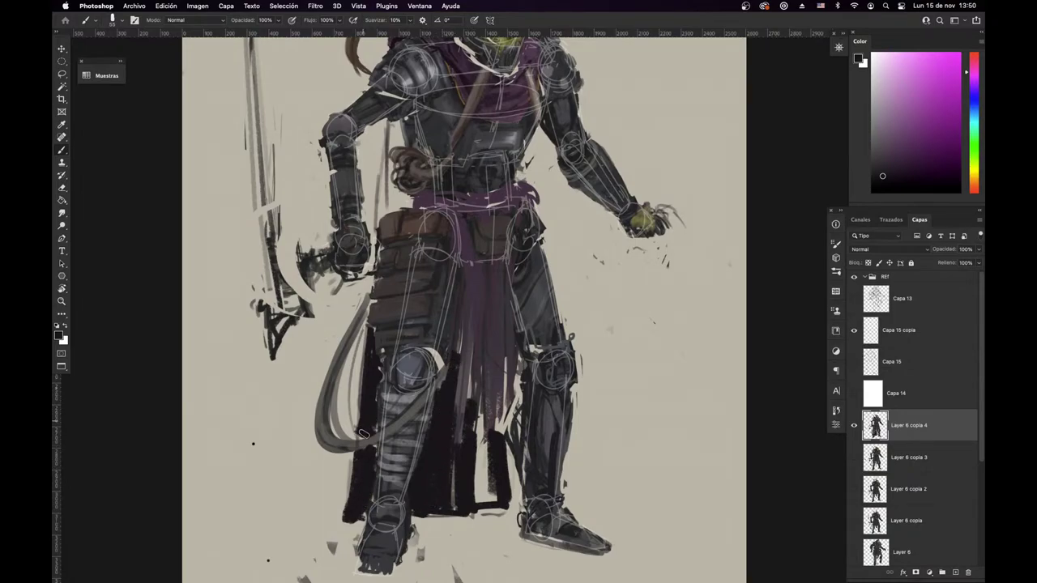
pyautogui.moveTo(453, 392); pyautogui.dragTo(449, 379)
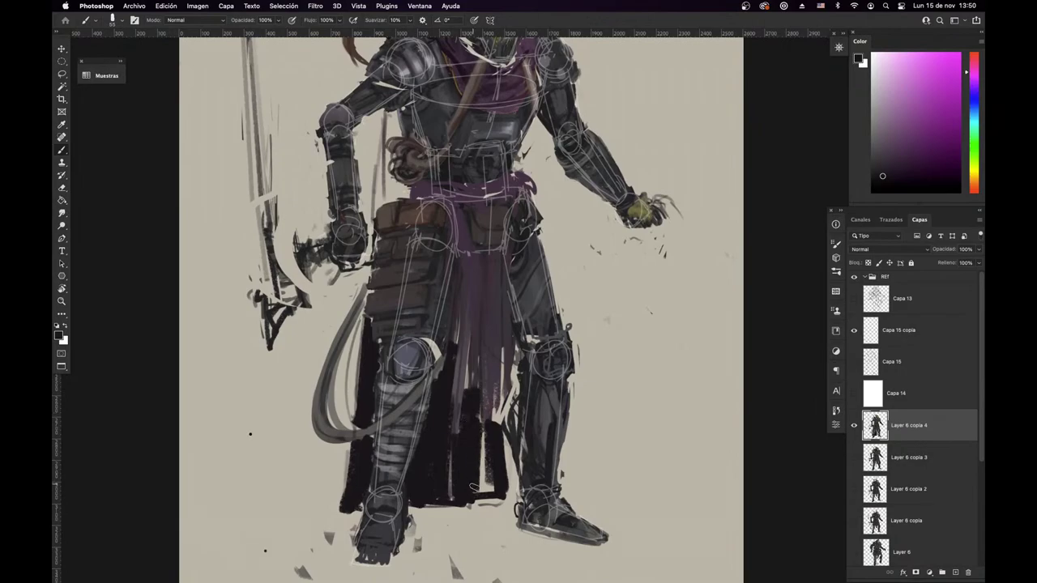
# Step: Paint the cape's dark upper part in the gap between the sword arm and the torso
pyautogui.press('e')
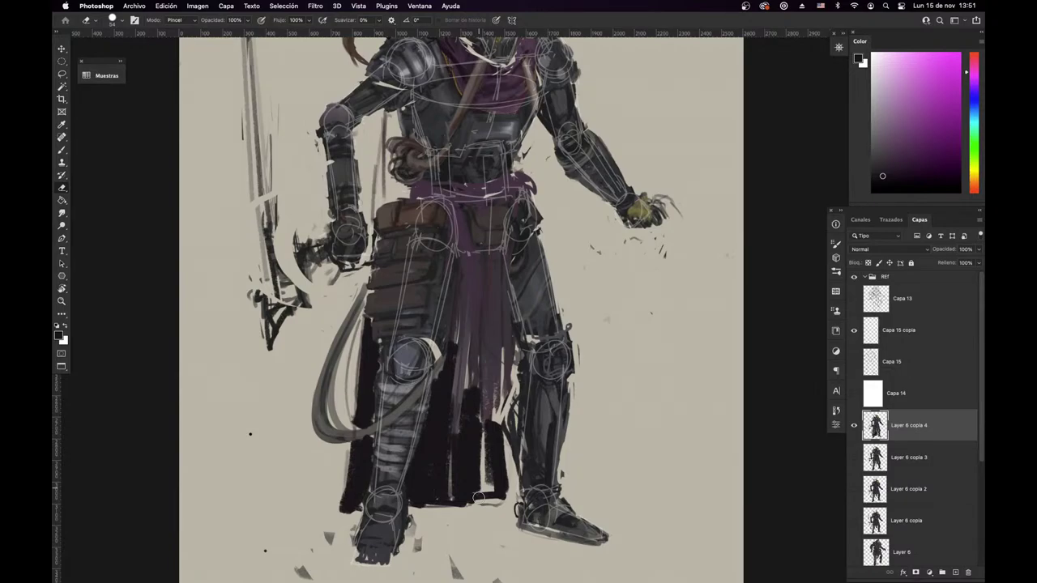
pyautogui.moveTo(662, 393); pyautogui.dragTo(670, 467)
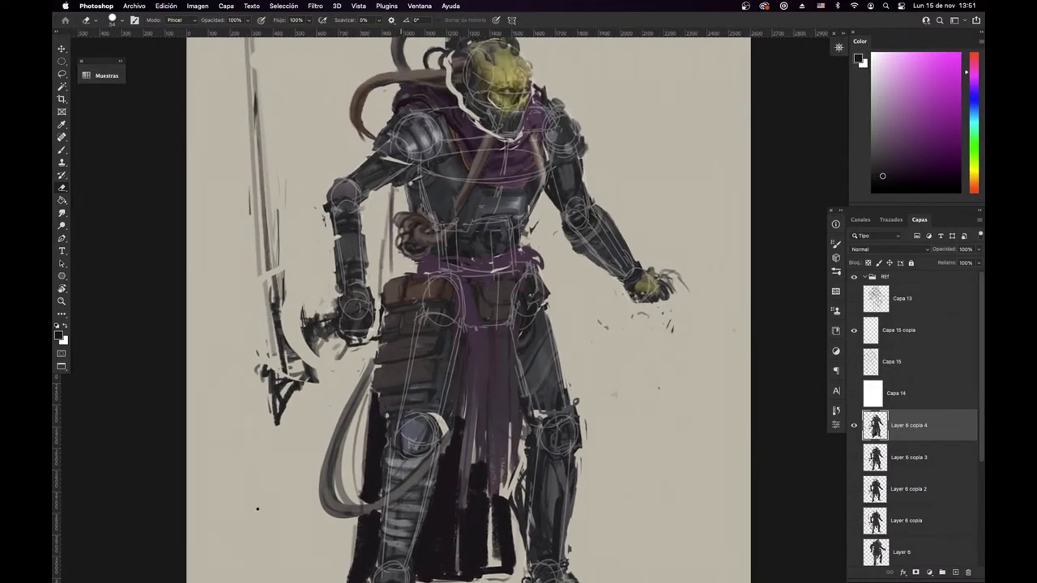
pyautogui.press('b')
pyautogui.moveTo(410, 438)
pyautogui.mouseDown()
pyautogui.moveTo(369, 357)
pyautogui.moveTo(349, 361)
pyautogui.moveTo(341, 451)
pyautogui.mouseUp()
pyautogui.moveTo(351, 360)
pyautogui.mouseDown()
pyautogui.moveTo(354, 402)
pyautogui.moveTo(360, 395)
pyautogui.moveTo(348, 411)
pyautogui.moveTo(368, 409)
pyautogui.mouseUp()
pyautogui.moveTo(344, 445); pyautogui.dragTo(368, 350)
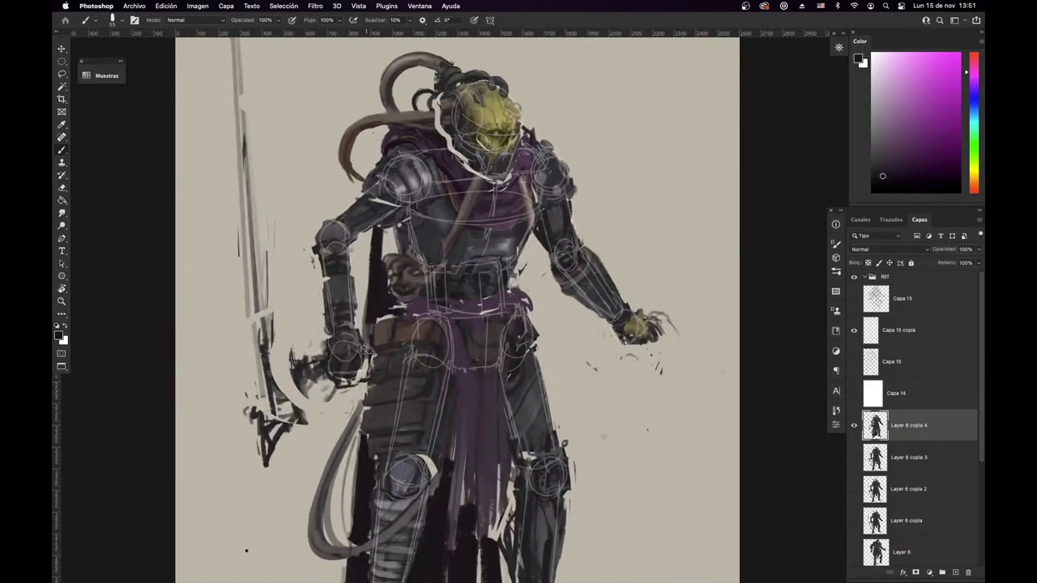
pyautogui.moveTo(386, 242)
pyautogui.mouseDown()
pyautogui.moveTo(388, 233)
pyautogui.moveTo(366, 348)
pyautogui.moveTo(393, 309)
pyautogui.moveTo(425, 402)
pyautogui.mouseUp()
pyautogui.press('e')
pyautogui.press('b')
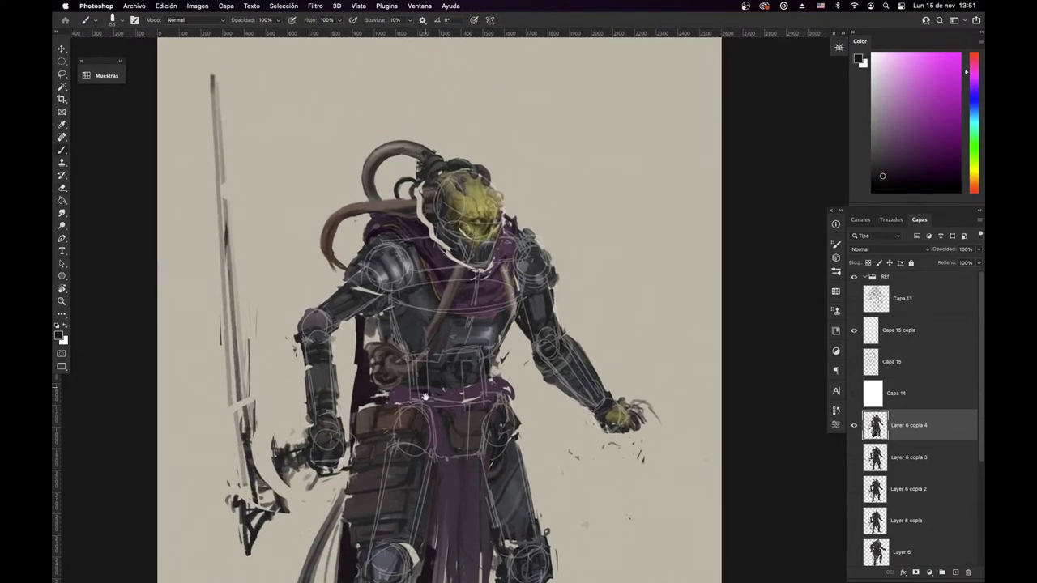
# Step: Adjust the brush size, sample a dark purple, and extend the cloth behind the sword-side shoulder
pyautogui.rightClick(456, 217)
pyautogui.moveTo(526, 244); pyautogui.dragTo(524, 245)
pyautogui.click(720, 179)
pyautogui.keyDown('alt'); pyautogui.click(439, 255); pyautogui.keyUp('alt')
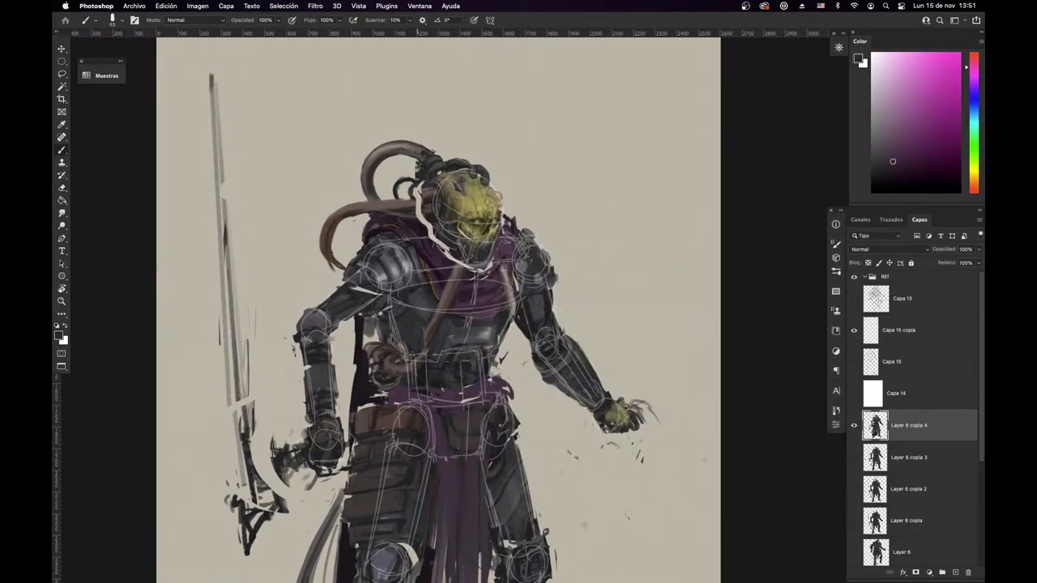
pyautogui.moveTo(368, 227); pyautogui.dragTo(357, 248)
pyautogui.moveTo(542, 331); pyautogui.dragTo(518, 353)
pyautogui.keyDown('alt'); pyautogui.click(493, 260); pyautogui.keyUp('alt')
pyautogui.moveTo(465, 267); pyautogui.dragTo(518, 368)
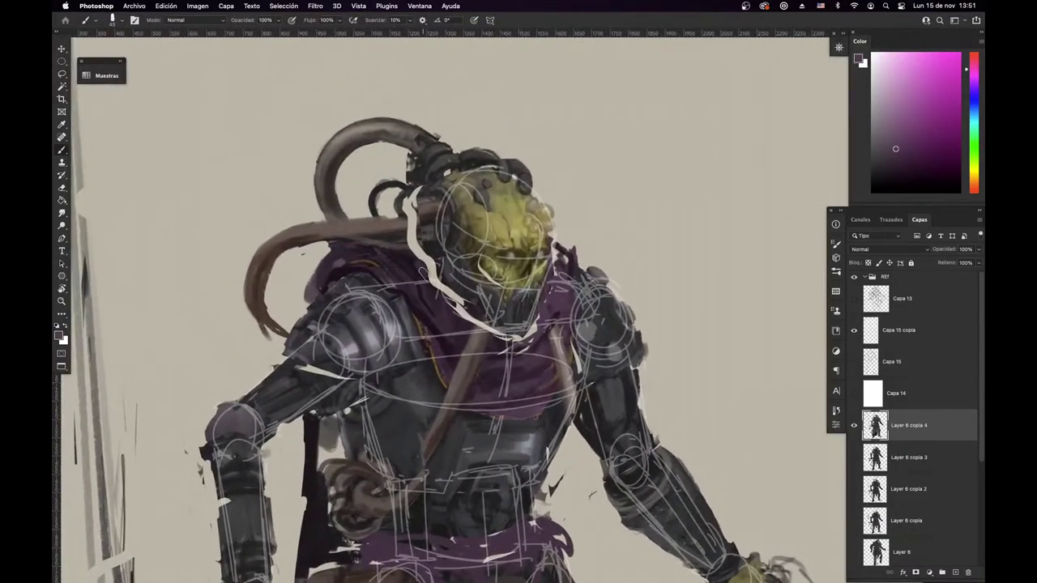
# Step: Reduce the brush size and touch up the top of the yellow head with dark tones sampled around it
pyautogui.rightClick(647, 264)
pyautogui.moveTo(667, 280); pyautogui.dragTo(662, 277)
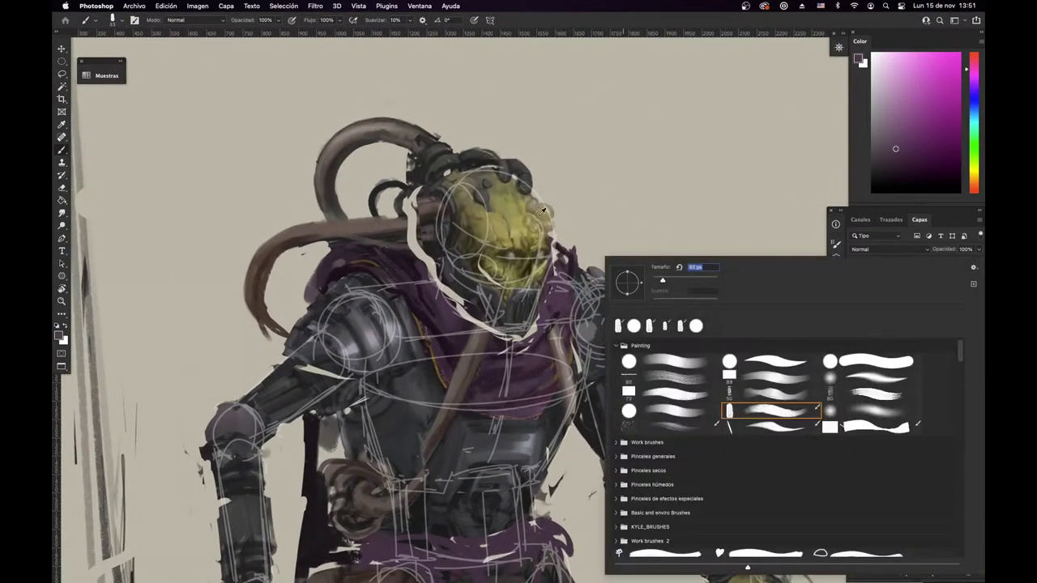
pyautogui.keyDown('alt'); pyautogui.click(514, 213); pyautogui.keyUp('alt')
pyautogui.keyDown('alt'); pyautogui.click(449, 182); pyautogui.keyUp('alt')
pyautogui.keyDown('alt'); pyautogui.click(439, 171); pyautogui.keyUp('alt')
pyautogui.rightClick(527, 161)
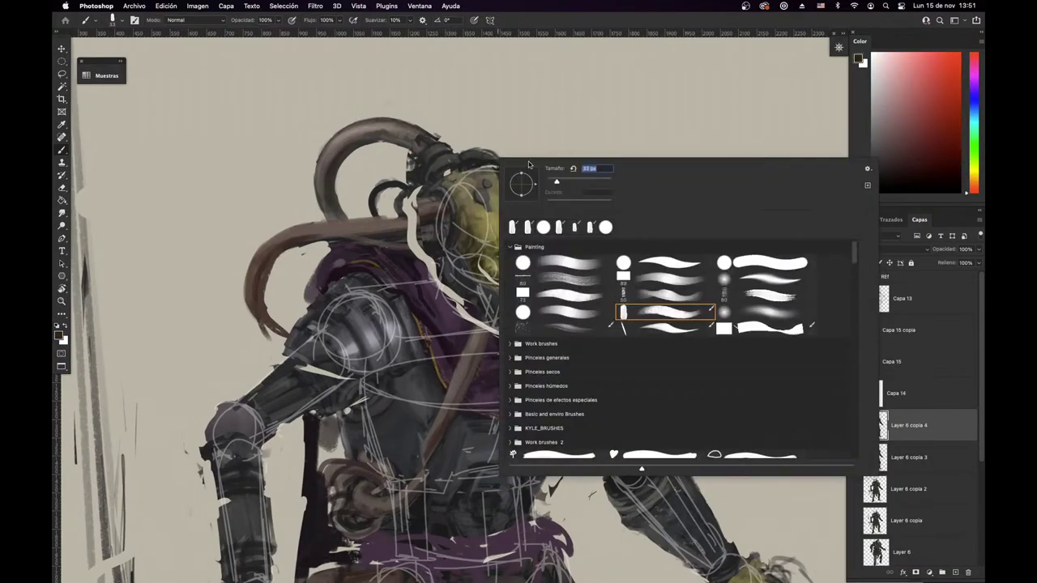
pyautogui.moveTo(559, 184); pyautogui.dragTo(553, 180)
pyautogui.keyDown('alt'); pyautogui.click(469, 165); pyautogui.keyUp('alt')
pyautogui.rightClick(453, 168)
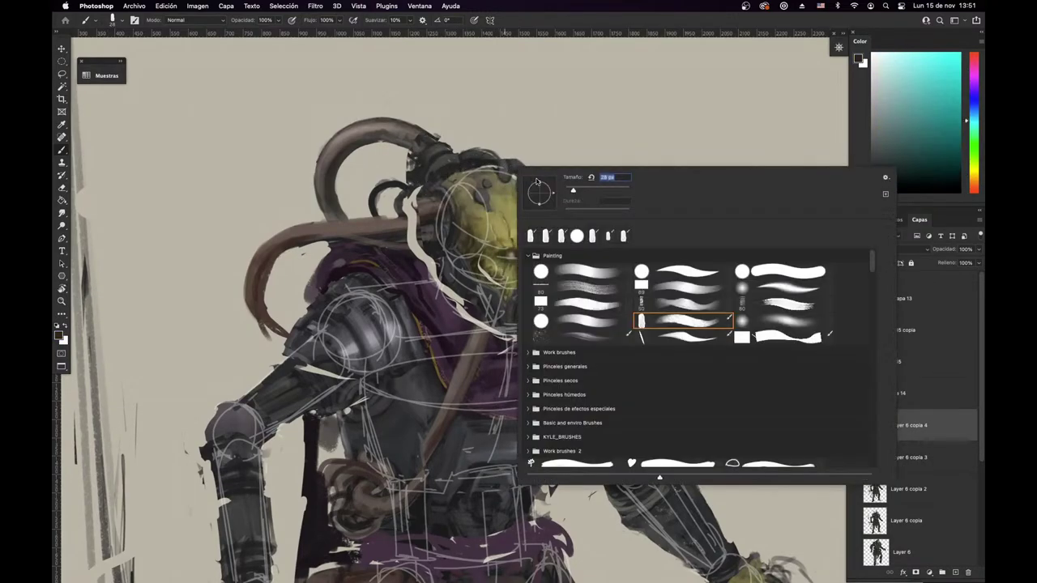
# Step: Sample dark greys from the headgear and retouch the armoured cables along the top of the yellow head
pyautogui.keyDown('alt'); pyautogui.click(447, 160); pyautogui.keyUp('alt')
pyautogui.keyDown('alt'); pyautogui.click(467, 165); pyautogui.keyUp('alt')
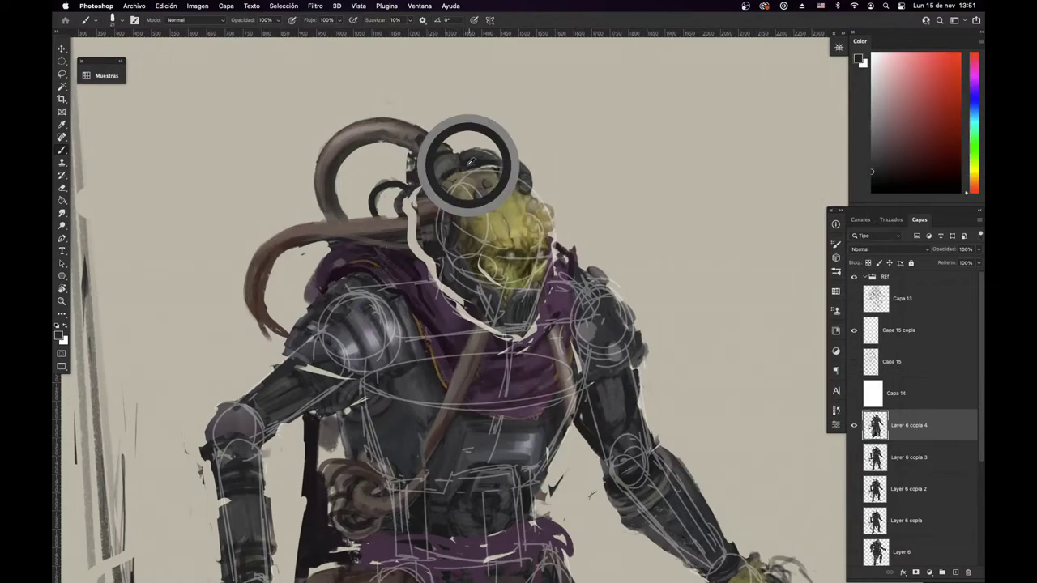
pyautogui.keyDown('alt'); pyautogui.click(461, 163); pyautogui.keyUp('alt')
pyautogui.moveTo(461, 165); pyautogui.dragTo(455, 230)
pyautogui.keyDown('alt'); pyautogui.click(451, 220); pyautogui.keyUp('alt')
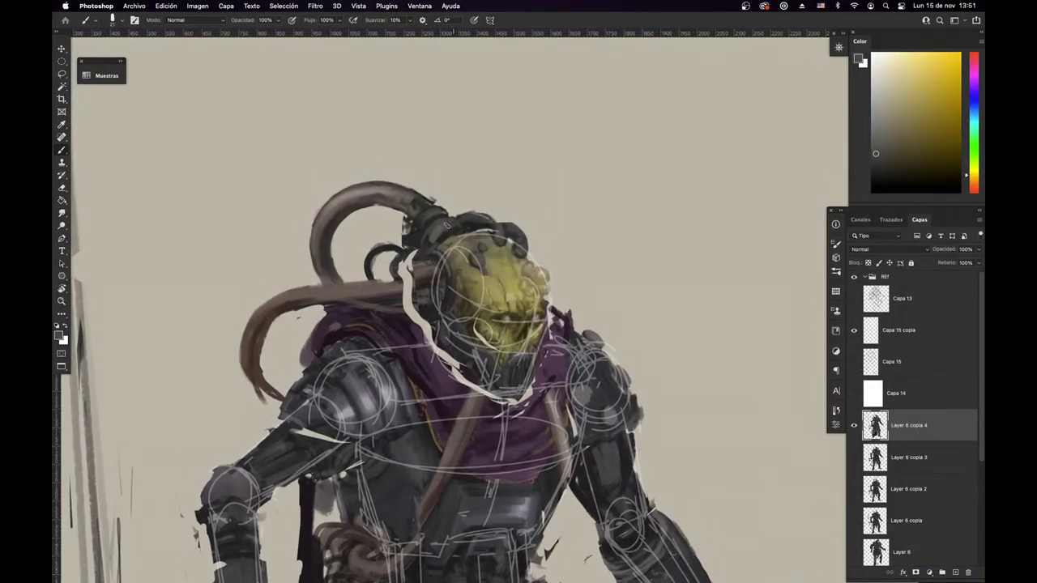
# Step: Retouch the joint of the upper brown hose with sampled greys and browns, and flip the canvas horizontally
pyautogui.keyDown('alt'); pyautogui.click(430, 222); pyautogui.keyUp('alt')
pyautogui.keyDown('alt'); pyautogui.click(407, 203); pyautogui.keyUp('alt')
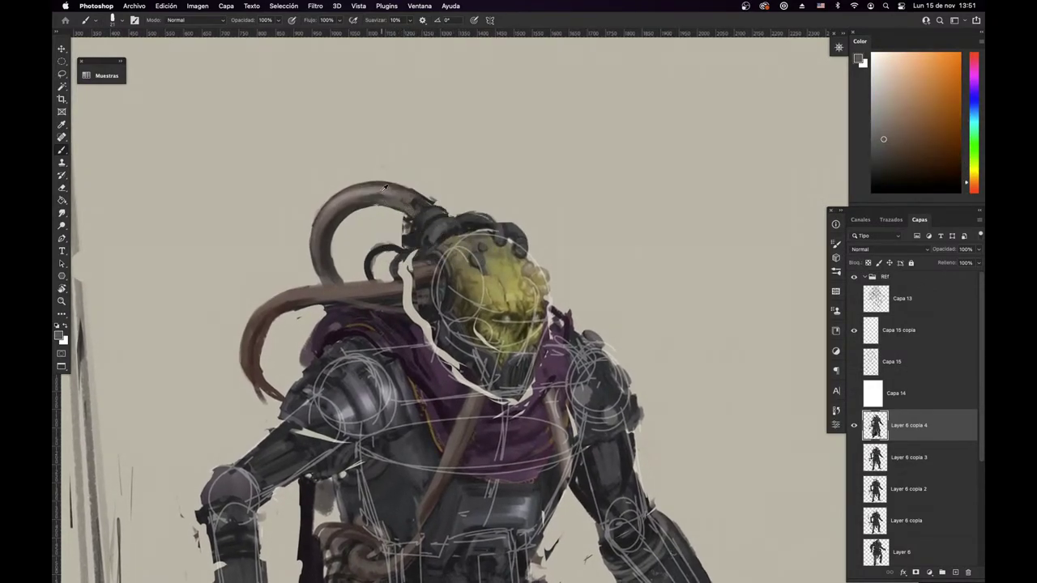
pyautogui.keyDown('alt'); pyautogui.click(379, 193); pyautogui.keyUp('alt')
pyautogui.press('super+shift+h')
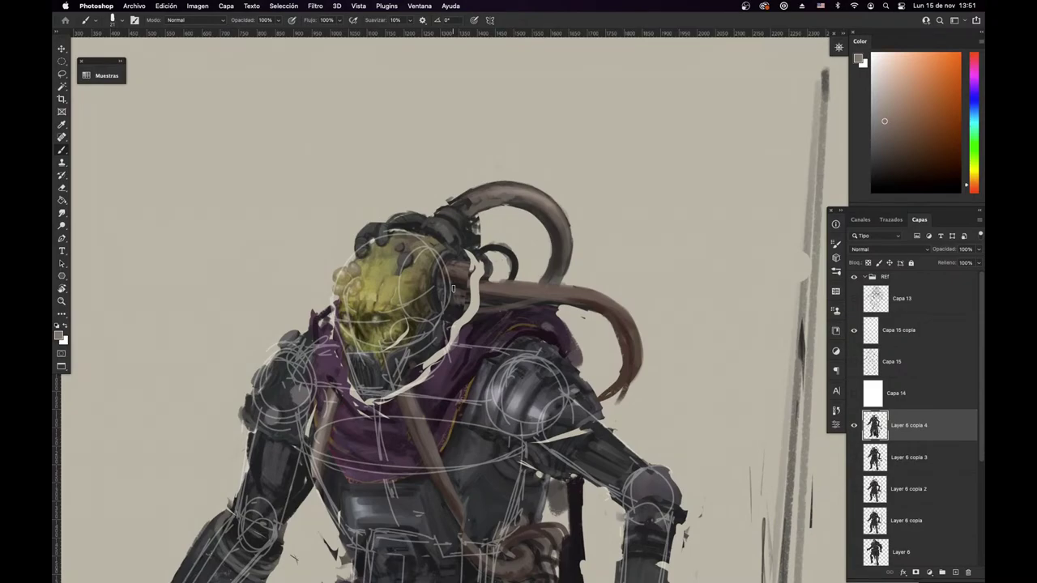
# Step: Reduce the brush size and refine the dark side piece of the headgear where the brown hose plugs in
pyautogui.keyDown('alt'); pyautogui.click(460, 282); pyautogui.keyUp('alt')
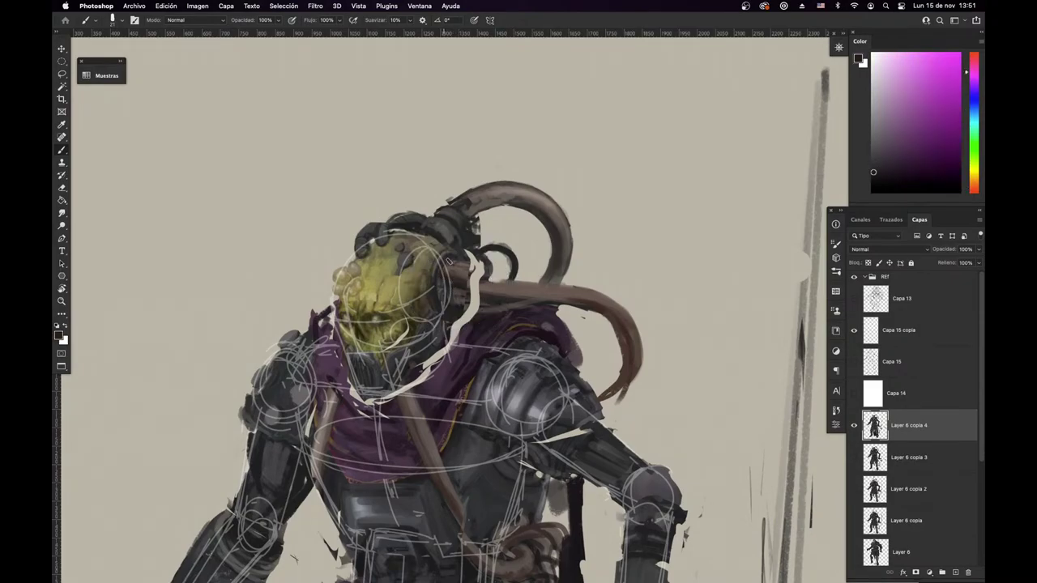
pyautogui.rightClick(465, 301)
pyautogui.moveTo(577, 277); pyautogui.dragTo(573, 276)
pyautogui.keyDown('alt'); pyautogui.click(458, 279); pyautogui.keyUp('alt')
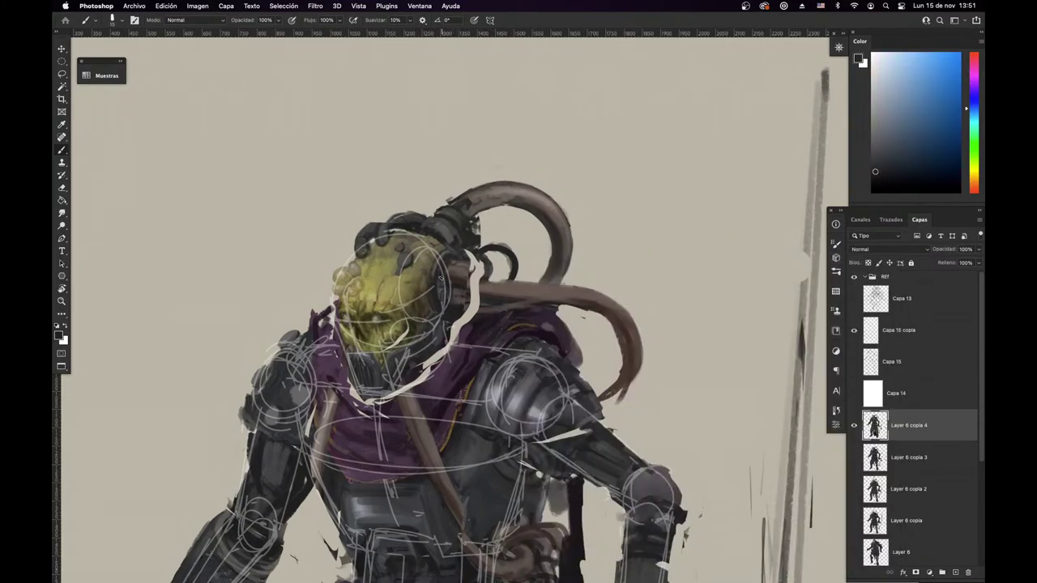
pyautogui.keyDown('alt'); pyautogui.click(453, 280); pyautogui.keyUp('alt')
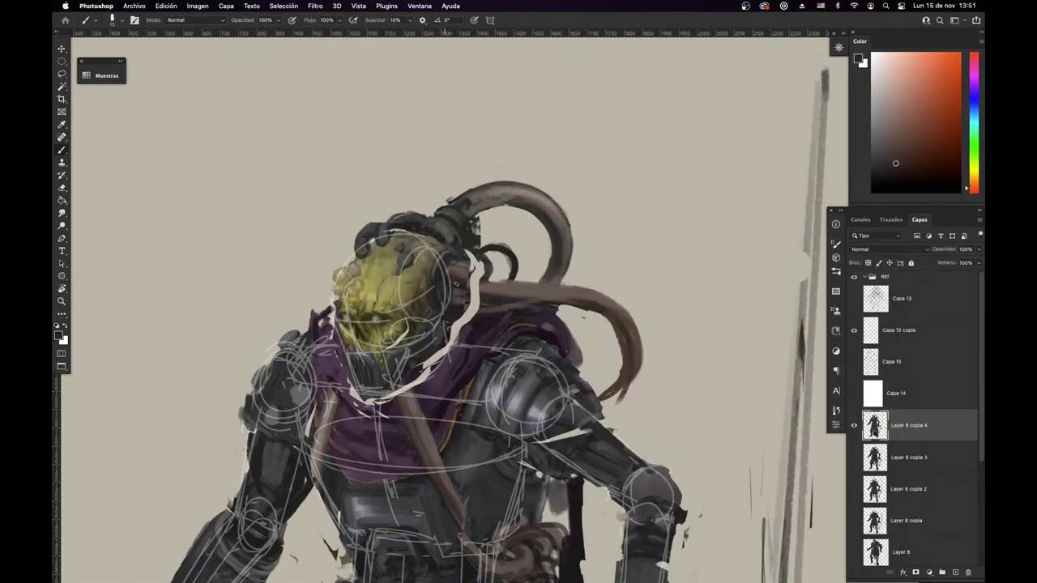
pyautogui.keyDown('alt'); pyautogui.click(458, 302); pyautogui.keyUp('alt')
pyautogui.keyDown('alt'); pyautogui.click(459, 274); pyautogui.keyUp('alt')
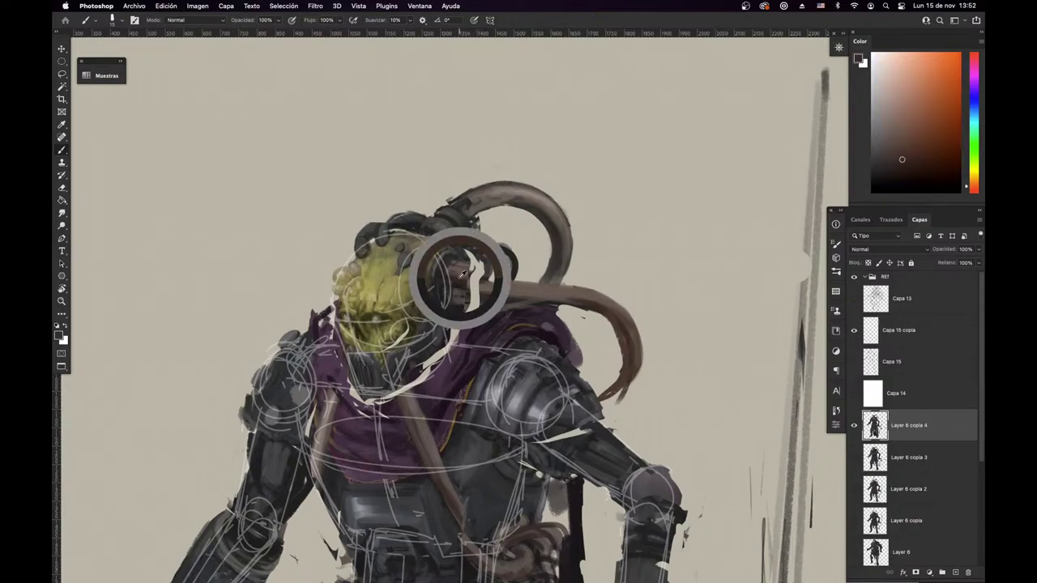
# Step: Paint a dark curved cable arching over the top of the head, using greys sampled from the headgear
pyautogui.keyDown('alt'); pyautogui.click(426, 235); pyautogui.keyUp('alt')
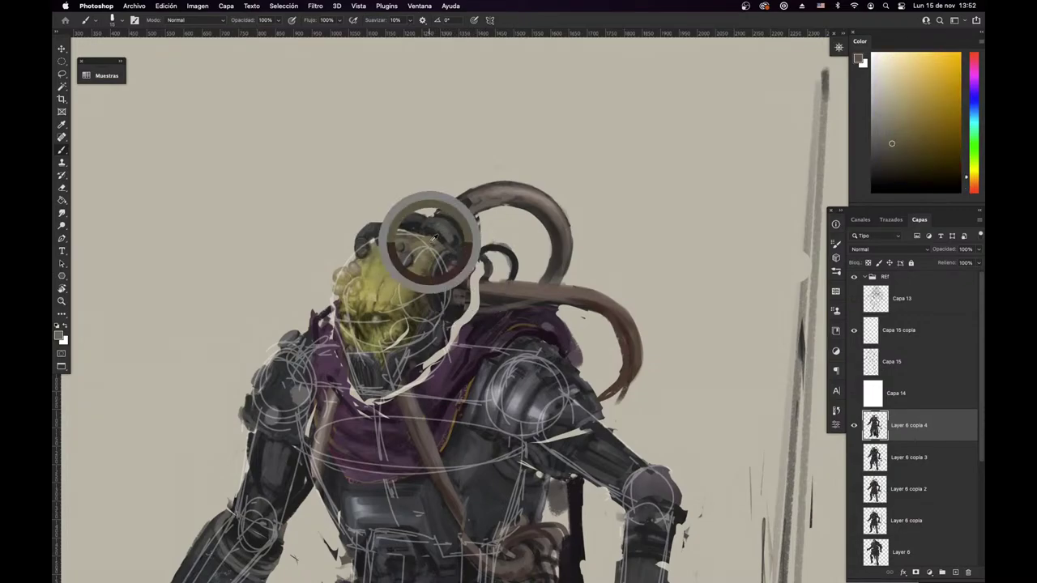
pyautogui.keyDown('alt'); pyautogui.click(380, 226); pyautogui.keyUp('alt')
pyautogui.moveTo(377, 222); pyautogui.dragTo(410, 215)
pyautogui.keyDown('alt'); pyautogui.click(385, 234); pyautogui.keyUp('alt')
pyautogui.keyDown('alt'); pyautogui.click(397, 238); pyautogui.keyUp('alt')
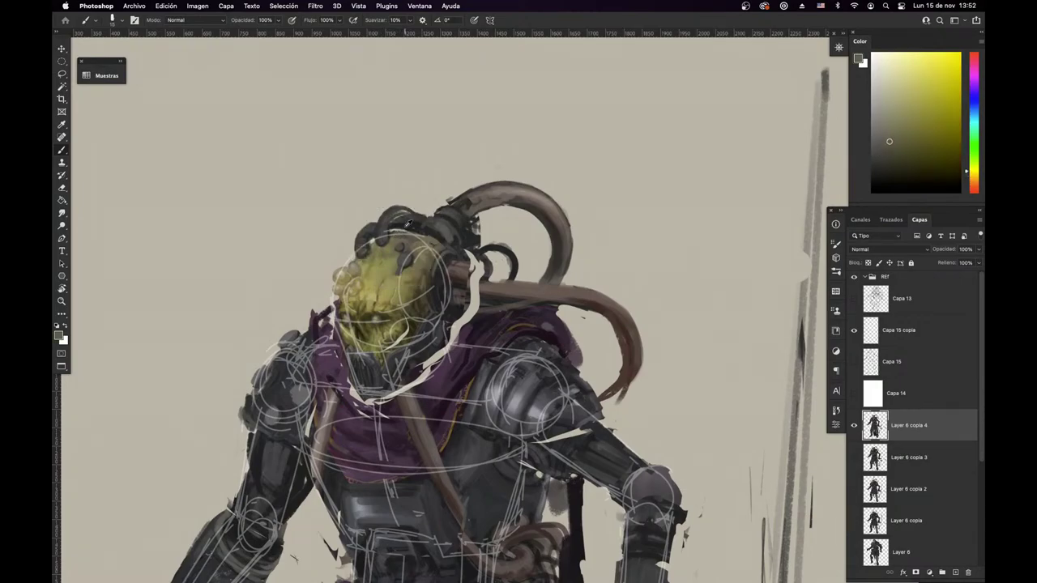
pyautogui.keyDown('alt'); pyautogui.click(373, 225); pyautogui.keyUp('alt')
# Step: Erase the small opening inside the new cable loop above the head and touch up its dark edge
pyautogui.press('e')
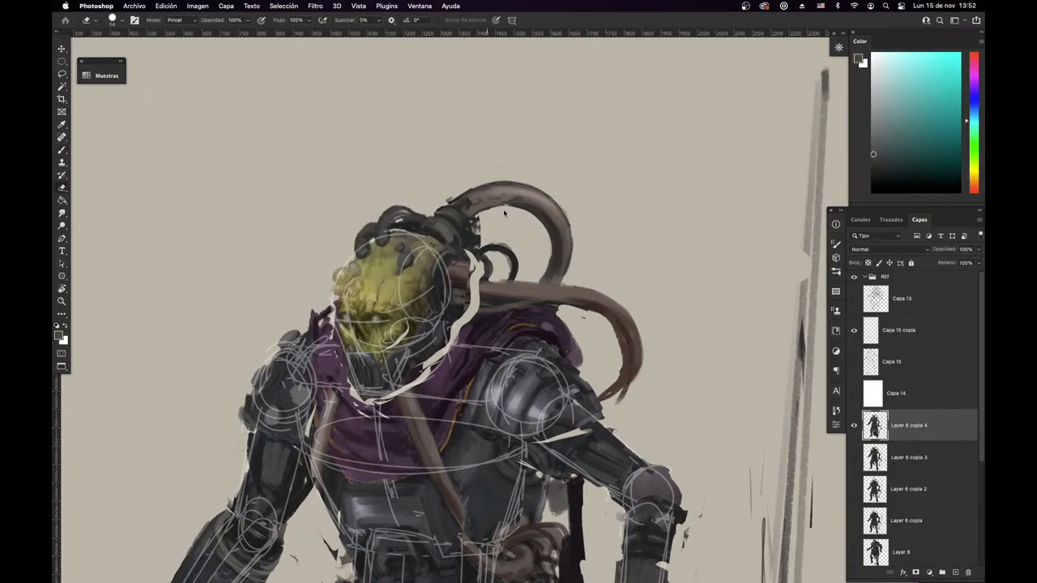
pyautogui.rightClick(493, 201)
pyautogui.click(608, 183)
pyautogui.moveTo(394, 227)
pyautogui.mouseDown()
pyautogui.moveTo(412, 219)
pyautogui.moveTo(405, 226)
pyautogui.mouseUp()
pyautogui.press('b')
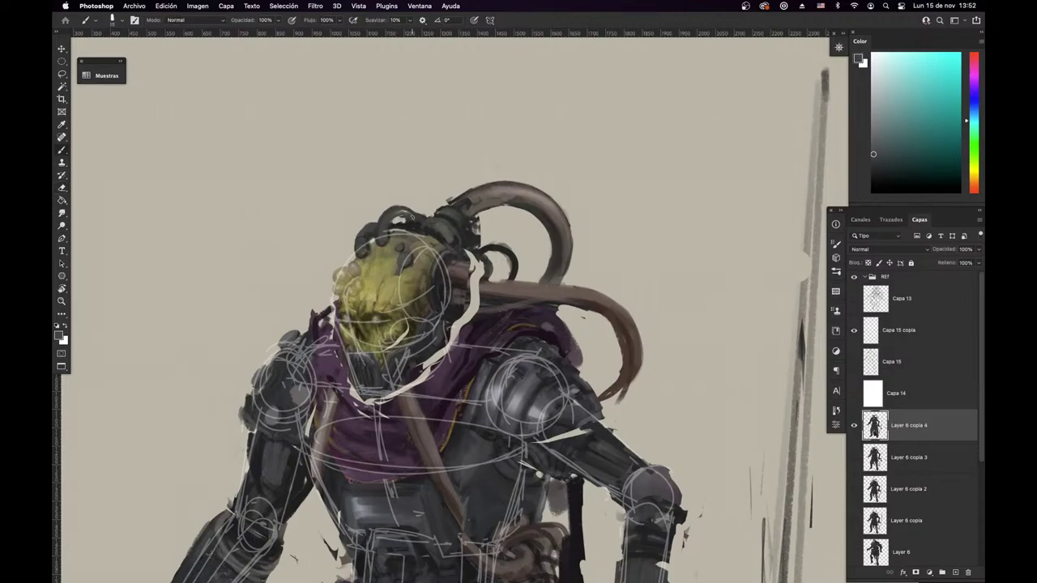
pyautogui.keyDown('alt'); pyautogui.click(419, 224); pyautogui.keyUp('alt')
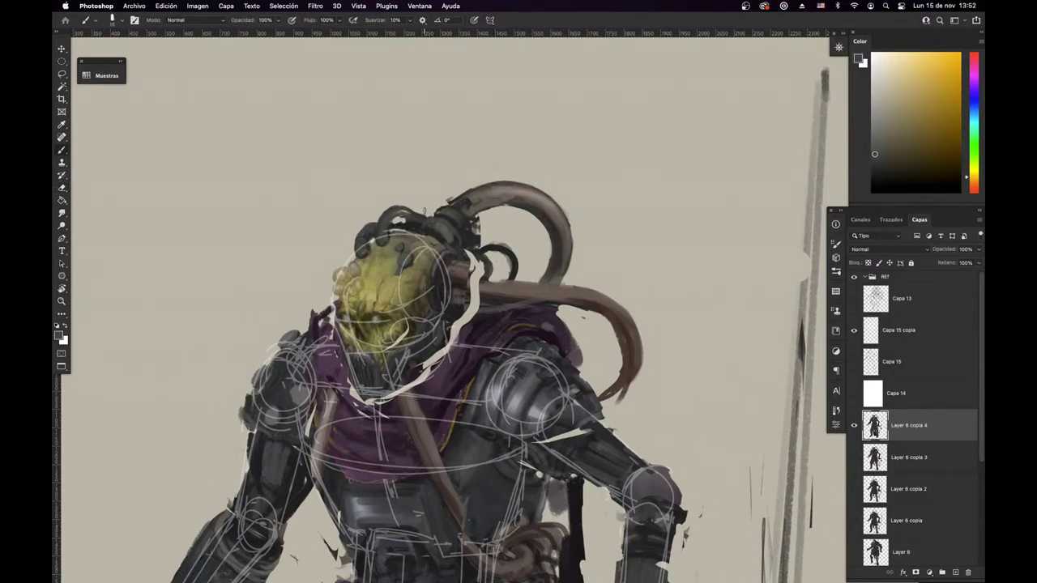
# Step: Hide the Capa 15 copia guide layer and retouch the lower face above the mask with sampled olive and grey tones
pyautogui.moveTo(421, 380); pyautogui.dragTo(434, 358)
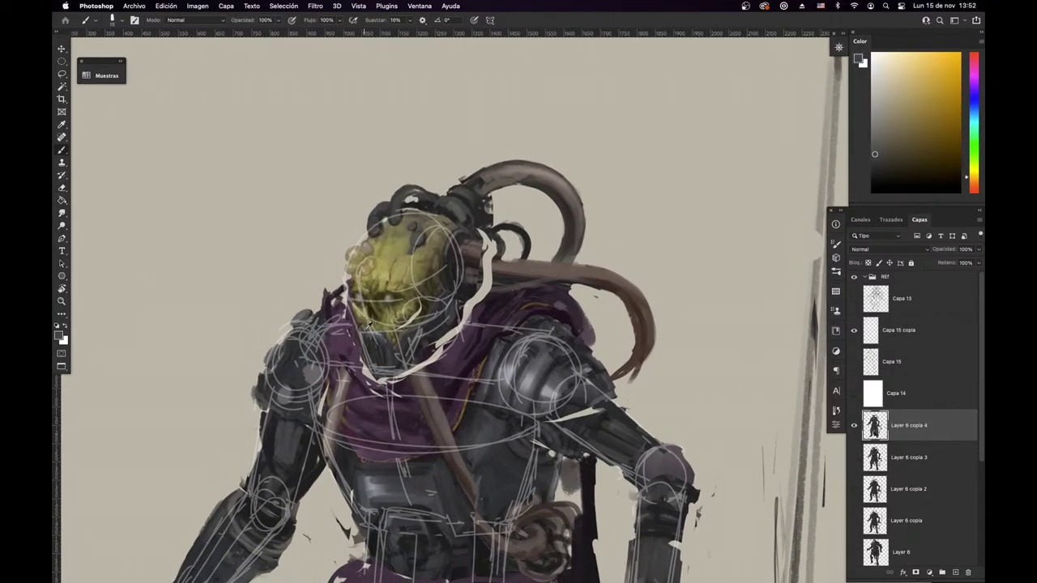
pyautogui.click(855, 332)
pyautogui.moveTo(379, 329); pyautogui.dragTo(418, 318)
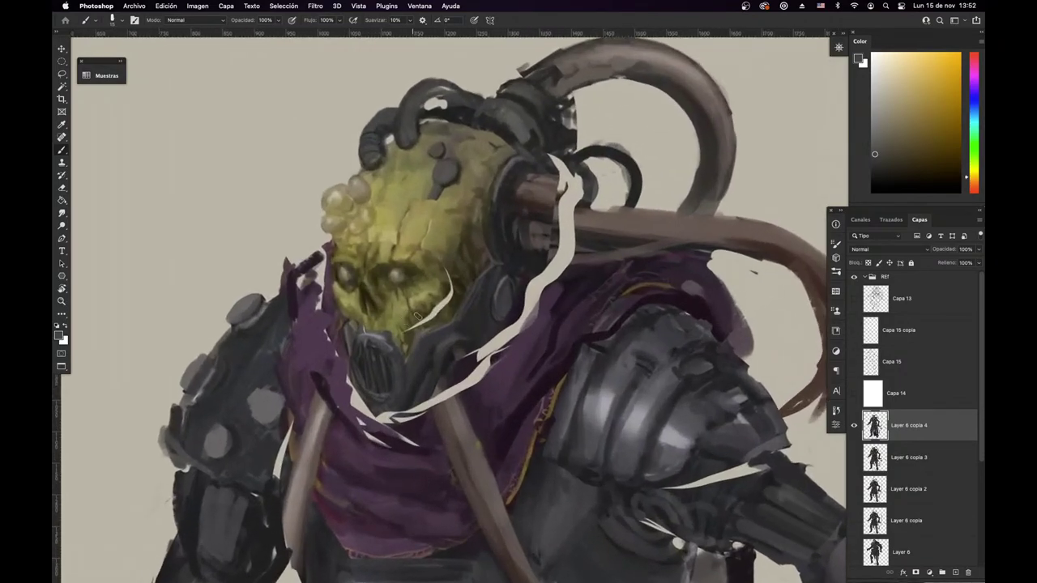
pyautogui.keyDown('alt'); pyautogui.click(428, 299); pyautogui.keyUp('alt')
pyautogui.keyDown('alt'); pyautogui.click(408, 324); pyautogui.keyUp('alt')
pyautogui.keyDown('alt'); pyautogui.click(369, 337); pyautogui.keyUp('alt')
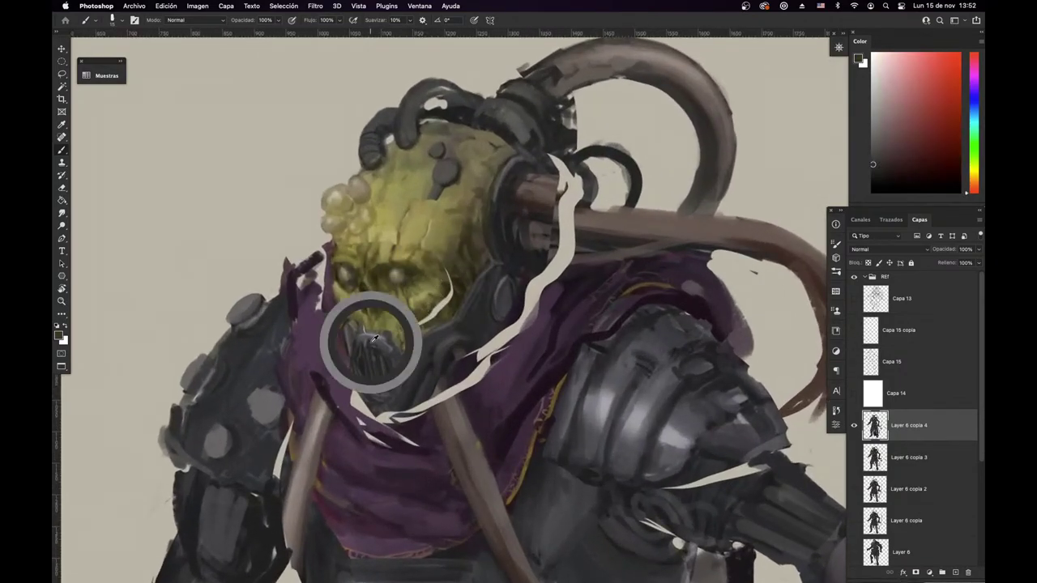
# Step: Adjust the brush to a finer size and refine the brow and forehead crack with sampled yellow-greens
pyautogui.rightClick(496, 231)
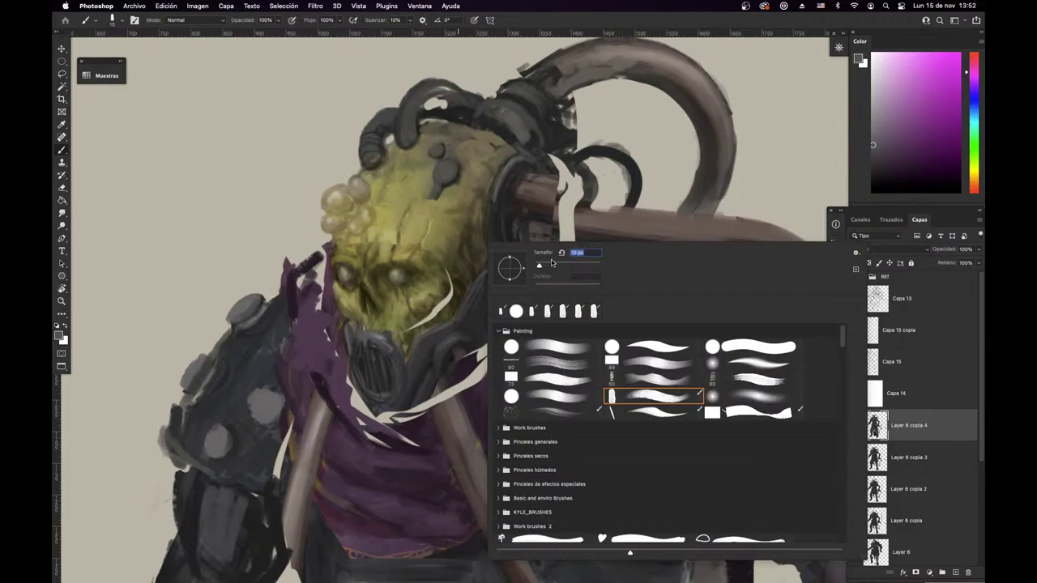
pyautogui.keyDown('alt'); pyautogui.click(444, 277); pyautogui.keyUp('alt')
pyautogui.rightClick(459, 245)
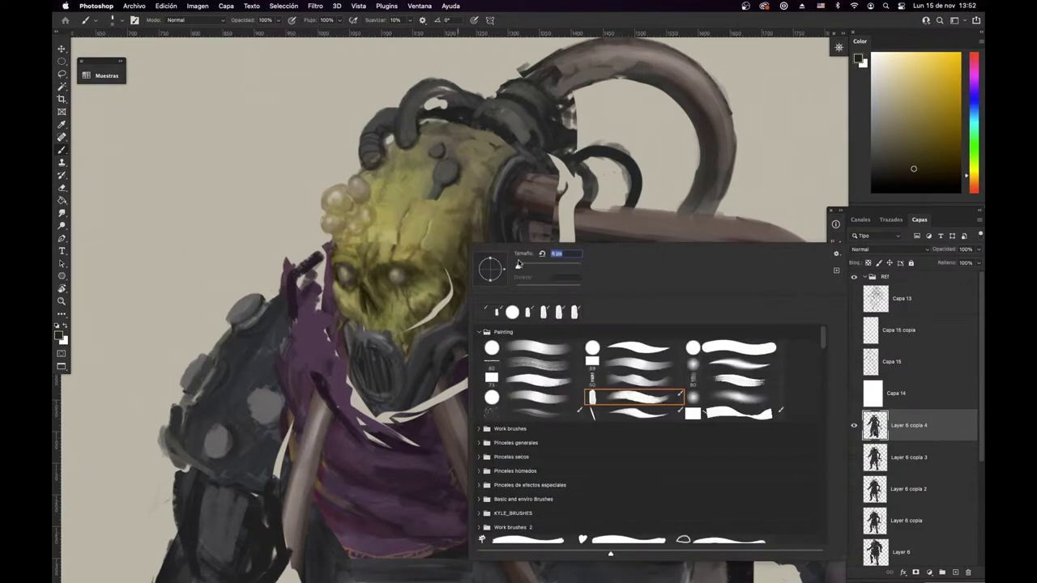
pyautogui.click(421, 250)
pyautogui.keyDown('alt'); pyautogui.click(420, 234); pyautogui.keyUp('alt')
pyautogui.keyDown('alt'); pyautogui.click(419, 235); pyautogui.keyUp('alt')
pyautogui.moveTo(408, 236)
pyautogui.mouseDown()
pyautogui.moveTo(401, 245)
pyautogui.moveTo(459, 312)
pyautogui.mouseUp()
pyautogui.keyDown('alt'); pyautogui.click(403, 239); pyautogui.keyUp('alt')
# Step: Refine the eye sockets, nose and upper edge of the mask with tones sampled from the face
pyautogui.keyDown('alt'); pyautogui.click(415, 282); pyautogui.keyUp('alt')
pyautogui.moveTo(407, 289)
pyautogui.mouseDown()
pyautogui.moveTo(405, 300)
pyautogui.moveTo(363, 292)
pyautogui.moveTo(351, 318)
pyautogui.moveTo(356, 348)
pyautogui.mouseUp()
pyautogui.keyDown('alt'); pyautogui.click(399, 291); pyautogui.keyUp('alt')
pyautogui.keyDown('alt'); pyautogui.click(396, 304); pyautogui.keyUp('alt')
pyautogui.keyDown('alt'); pyautogui.click(380, 296); pyautogui.keyUp('alt')
pyautogui.keyDown('alt'); pyautogui.click(369, 338); pyautogui.keyUp('alt')
# Step: Paint the raised purple cloth beside the face with sampled purples, filling it up to cheek height
pyautogui.moveTo(367, 301)
pyautogui.mouseDown()
pyautogui.moveTo(364, 353)
pyautogui.moveTo(347, 323)
pyautogui.moveTo(351, 351)
pyautogui.mouseUp()
pyautogui.keyDown('alt'); pyautogui.click(345, 313); pyautogui.keyUp('alt')
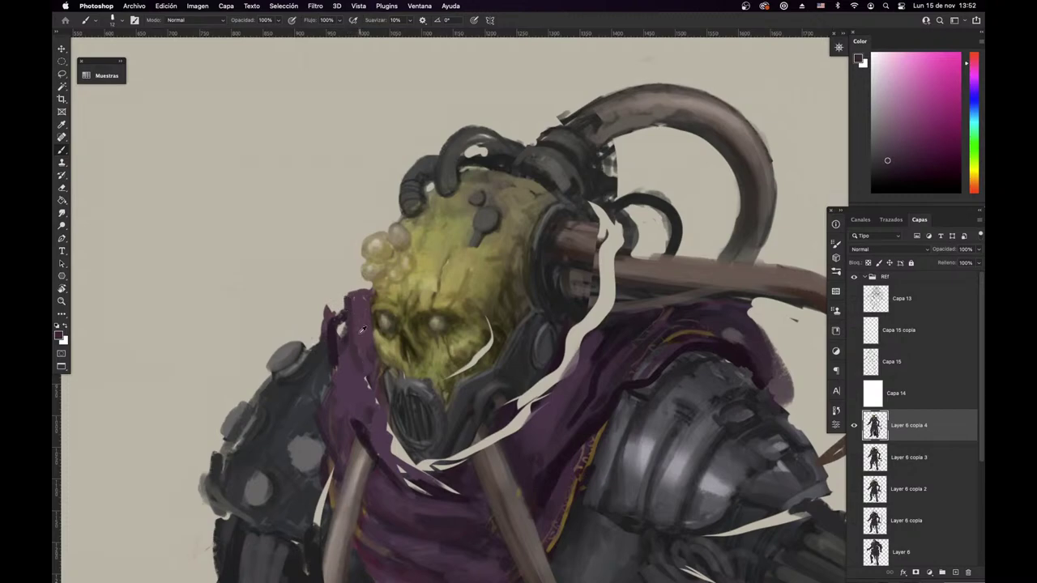
pyautogui.keyDown('alt'); pyautogui.click(362, 331); pyautogui.keyUp('alt')
pyautogui.moveTo(368, 292)
pyautogui.mouseDown()
pyautogui.moveTo(349, 298)
pyautogui.moveTo(348, 365)
pyautogui.mouseUp()
pyautogui.keyDown('alt'); pyautogui.click(338, 321); pyautogui.keyUp('alt')
pyautogui.moveTo(342, 308)
pyautogui.mouseDown()
pyautogui.moveTo(341, 337)
pyautogui.moveTo(333, 315)
pyautogui.mouseUp()
pyautogui.keyDown('alt'); pyautogui.click(362, 299); pyautogui.keyUp('alt')
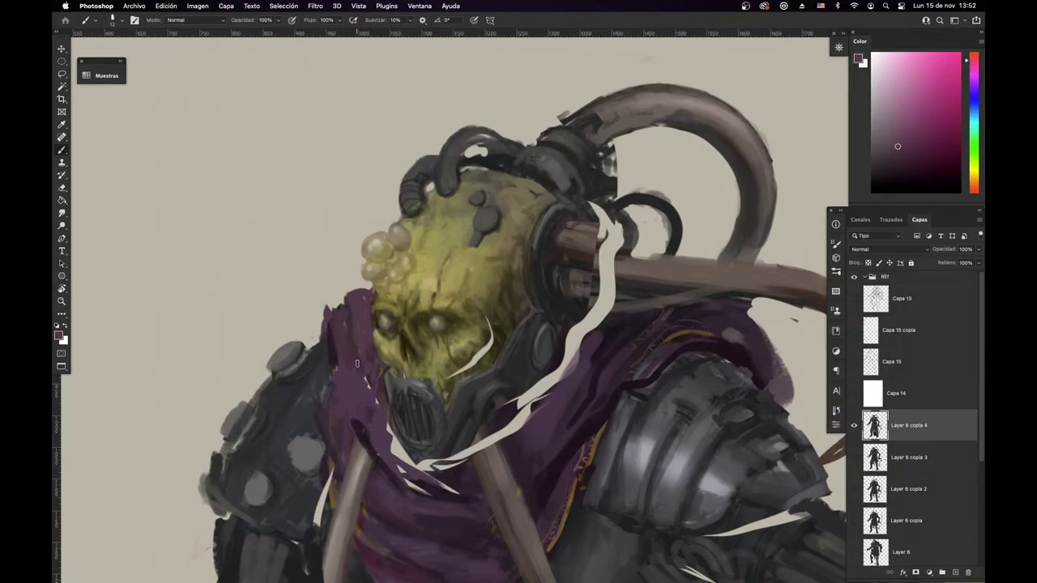
# Step: Clean up the outer upper edge of the raised purple cloth beside the face
pyautogui.press('e')
pyautogui.rightClick(343, 296)
pyautogui.press('Escape')
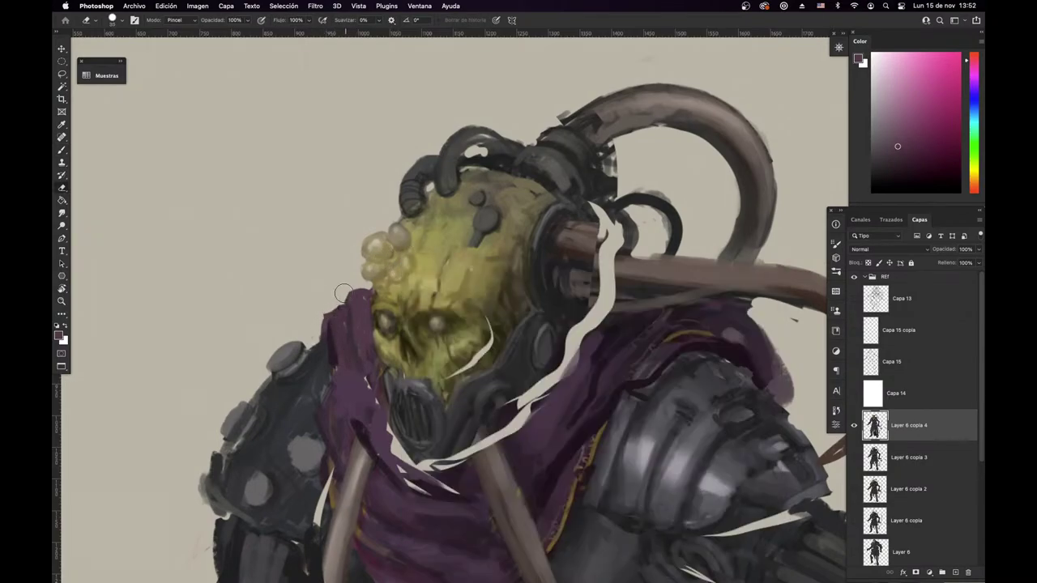
pyautogui.press('b')
pyautogui.moveTo(343, 294)
pyautogui.mouseDown()
pyautogui.moveTo(357, 378)
pyautogui.moveTo(358, 322)
pyautogui.mouseUp()
# Step: Sample light and dark purples and paint the folds running down the raised cloth
pyautogui.keyDown('alt'); pyautogui.click(347, 321); pyautogui.keyUp('alt')
pyautogui.keyDown('alt'); pyautogui.click(356, 296); pyautogui.keyUp('alt')
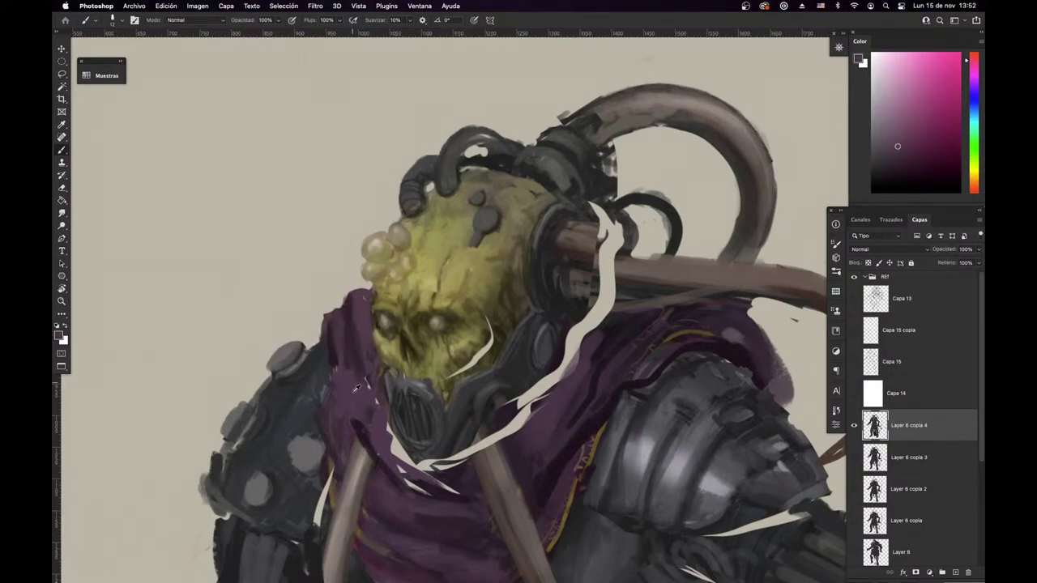
pyautogui.keyDown('alt'); pyautogui.click(344, 335); pyautogui.keyUp('alt')
pyautogui.keyDown('alt'); pyautogui.click(341, 341); pyautogui.keyUp('alt')
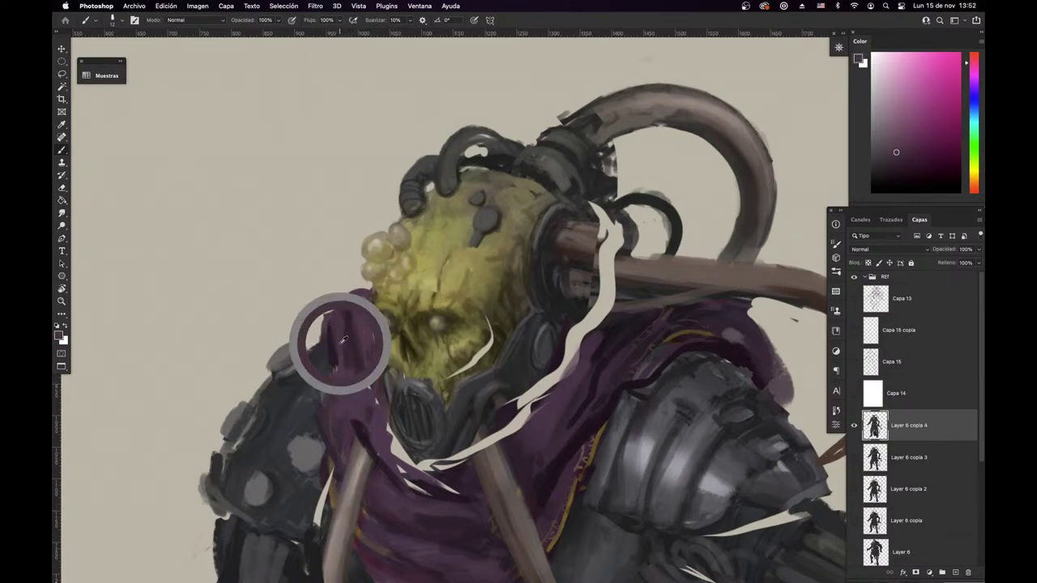
pyautogui.moveTo(335, 357); pyautogui.dragTo(350, 424)
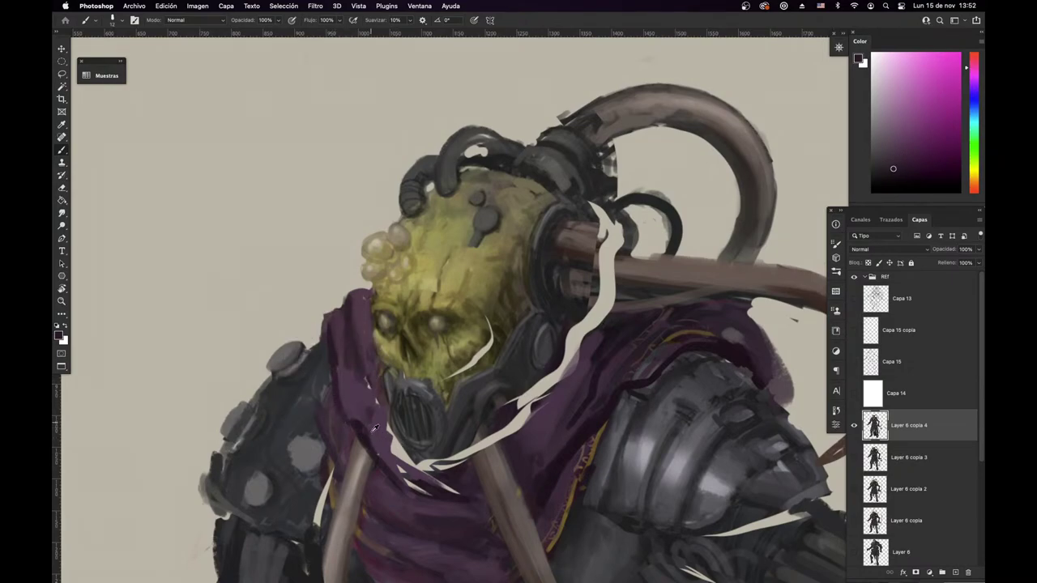
# Step: Cover the pale gap below the mask with sampled purple so the scarf wraps around the chin
pyautogui.keyDown('alt'); pyautogui.click(374, 429); pyautogui.keyUp('alt')
pyautogui.moveTo(368, 381); pyautogui.dragTo(396, 454)
pyautogui.moveTo(441, 494); pyautogui.dragTo(439, 490)
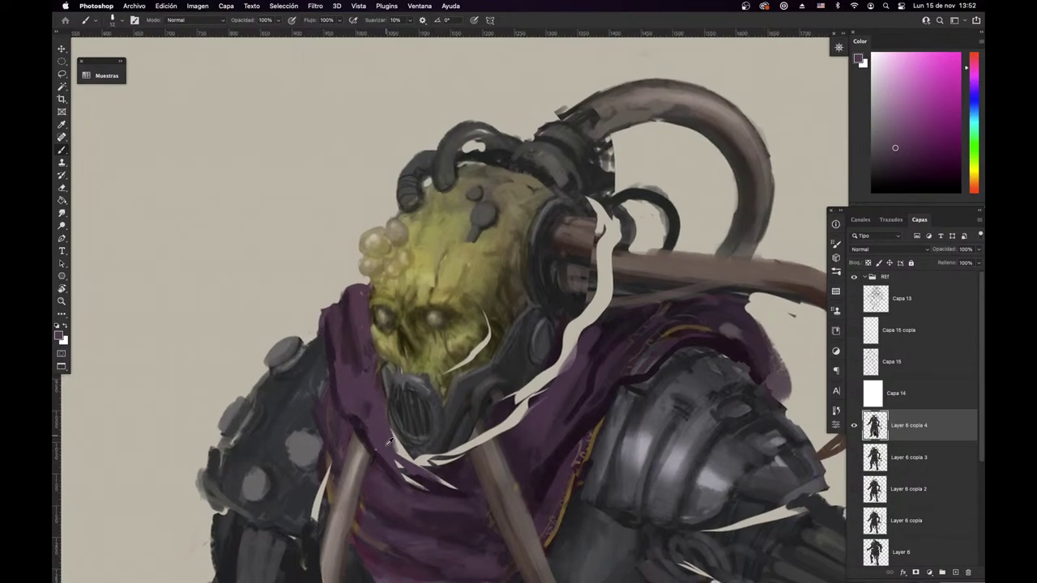
pyautogui.moveTo(387, 431)
pyautogui.mouseDown()
pyautogui.moveTo(421, 467)
pyautogui.moveTo(442, 459)
pyautogui.mouseUp()
pyautogui.moveTo(513, 457); pyautogui.dragTo(556, 387)
pyautogui.keyDown('alt'); pyautogui.click(444, 389); pyautogui.keyUp('alt')
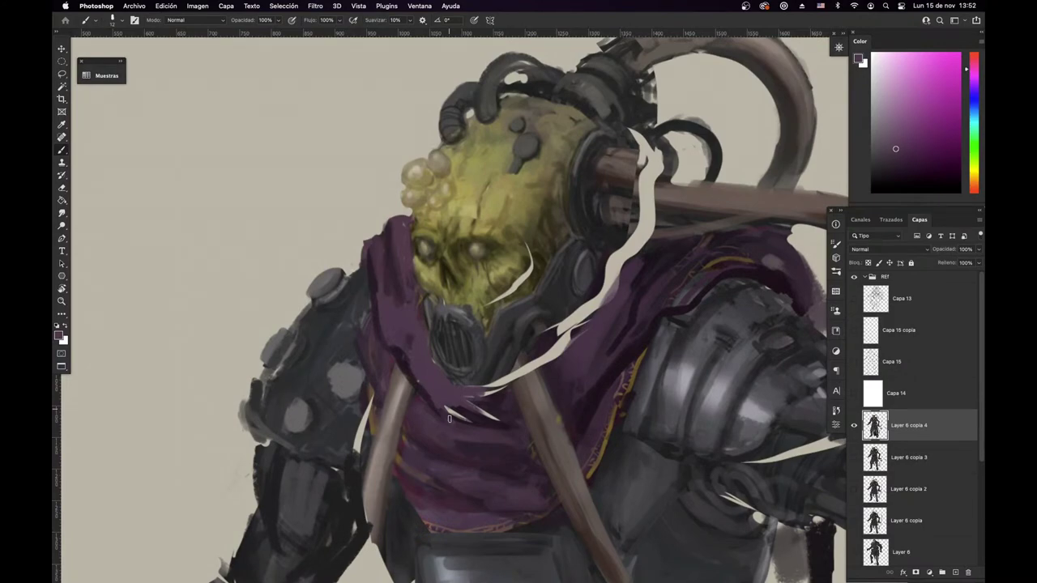
pyautogui.keyDown('alt'); pyautogui.click(462, 412); pyautogui.keyUp('alt')
pyautogui.moveTo(467, 418)
pyautogui.mouseDown()
pyautogui.moveTo(442, 406)
pyautogui.moveTo(496, 429)
pyautogui.mouseUp()
# Step: Blend more sampled purple along the outer fold of the raised cloth, down towards the strap
pyautogui.keyDown('alt'); pyautogui.click(394, 287); pyautogui.keyUp('alt')
pyautogui.keyDown('alt'); pyautogui.click(390, 300); pyautogui.keyUp('alt')
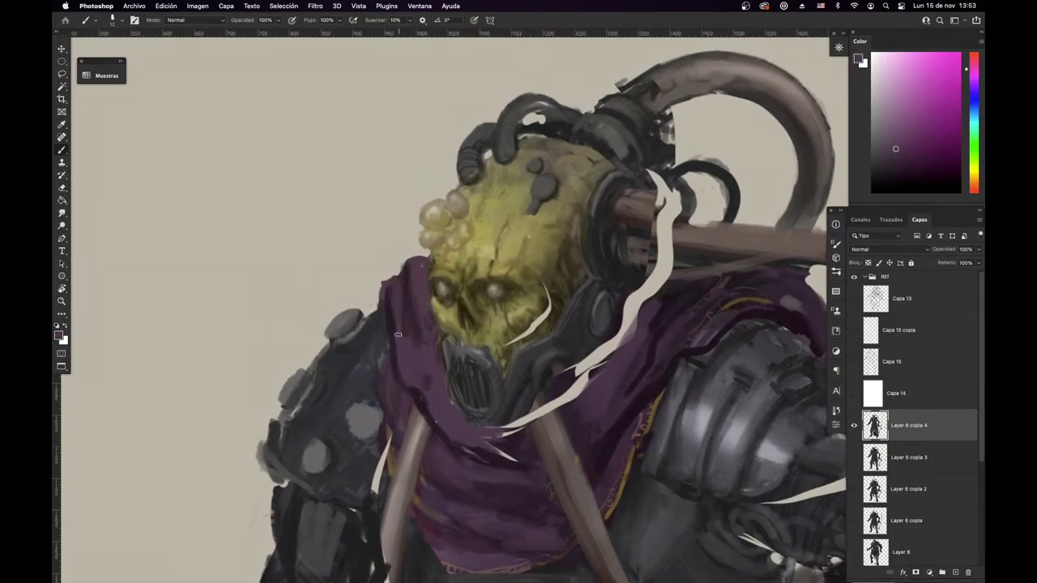
pyautogui.keyDown('alt'); pyautogui.click(386, 291); pyautogui.keyUp('alt')
pyautogui.moveTo(385, 288); pyautogui.dragTo(388, 420)
# Step: Paint dark purple cloth over the pale gap between the mask's jaw and the near shoulder
pyautogui.moveTo(601, 415)
pyautogui.mouseDown()
pyautogui.moveTo(564, 424)
pyautogui.moveTo(575, 361)
pyautogui.moveTo(544, 395)
pyautogui.moveTo(606, 304)
pyautogui.moveTo(572, 324)
pyautogui.moveTo(563, 381)
pyautogui.moveTo(541, 414)
pyautogui.mouseUp()
pyautogui.keyDown('alt'); pyautogui.click(559, 404); pyautogui.keyUp('alt')
pyautogui.hotkey('shift', 'b')
pyautogui.hotkey('shift', 'b')
pyautogui.keyDown('alt'); pyautogui.click(597, 288); pyautogui.keyUp('alt')
pyautogui.keyDown('alt'); pyautogui.click(561, 357); pyautogui.keyUp('alt')
pyautogui.keyDown('alt'); pyautogui.click(520, 381); pyautogui.keyUp('alt')
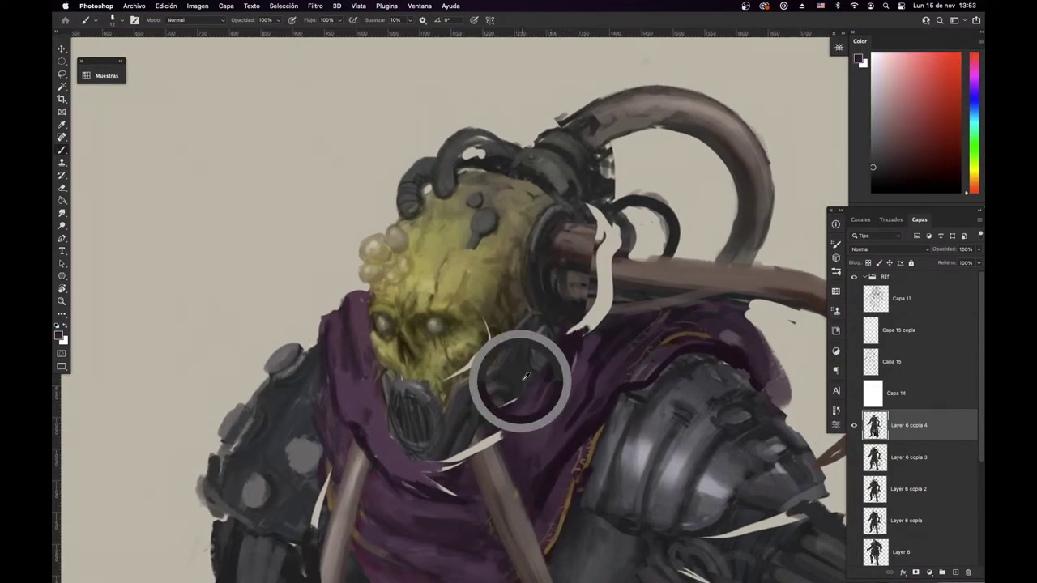
# Step: Repaint the mask's jaw in dark grey and cover part of the pale stroke on the cheek with dark olive
pyautogui.keyDown('alt'); pyautogui.click(486, 384); pyautogui.keyUp('alt')
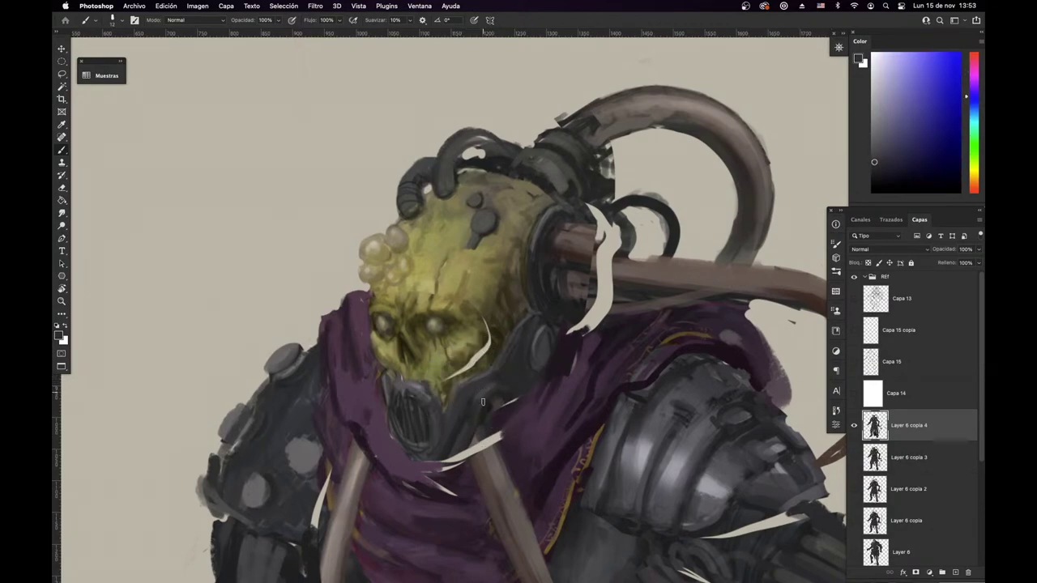
pyautogui.keyDown('alt'); pyautogui.click(491, 346); pyautogui.keyUp('alt')
pyautogui.moveTo(491, 342)
pyautogui.mouseDown()
pyautogui.moveTo(487, 357)
pyautogui.moveTo(476, 349)
pyautogui.moveTo(478, 364)
pyautogui.moveTo(463, 357)
pyautogui.mouseUp()
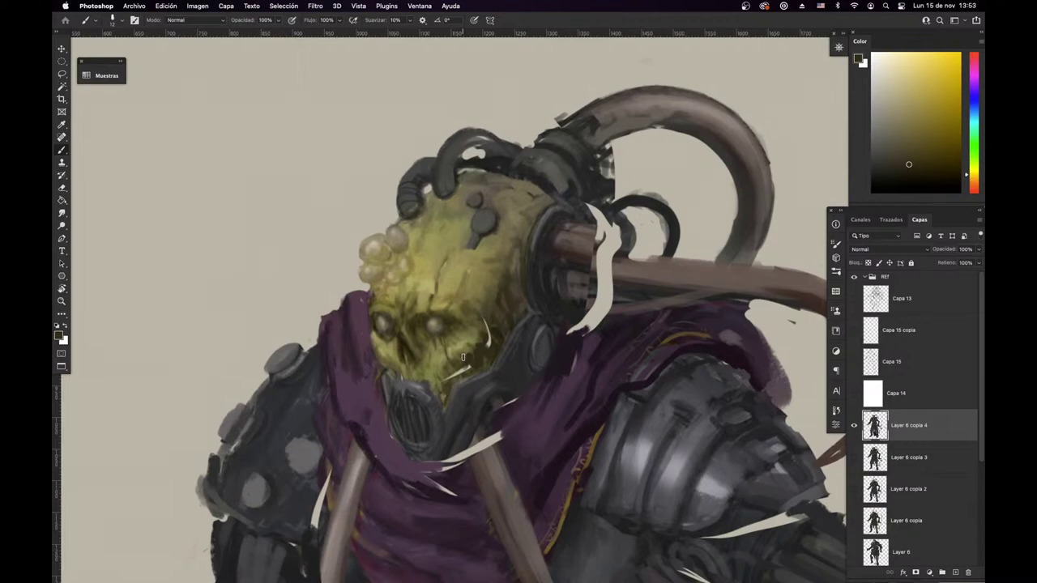
pyautogui.moveTo(463, 357); pyautogui.dragTo(449, 332)
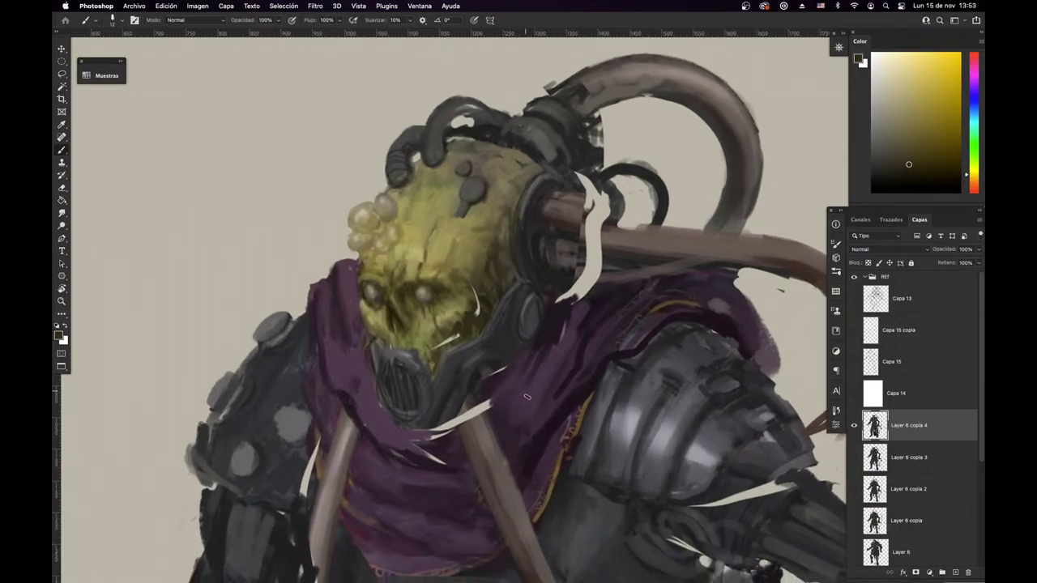
# Step: Deepen the scarf folds beside the mask's jaw with sampled dark purples
pyautogui.keyDown('alt'); pyautogui.click(544, 333); pyautogui.keyUp('alt')
pyautogui.keyDown('alt'); pyautogui.click(527, 377); pyautogui.keyUp('alt')
pyautogui.moveTo(552, 369)
pyautogui.mouseDown()
pyautogui.moveTo(539, 400)
pyautogui.moveTo(565, 325)
pyautogui.mouseUp()
pyautogui.keyDown('alt'); pyautogui.click(561, 308); pyautogui.keyUp('alt')
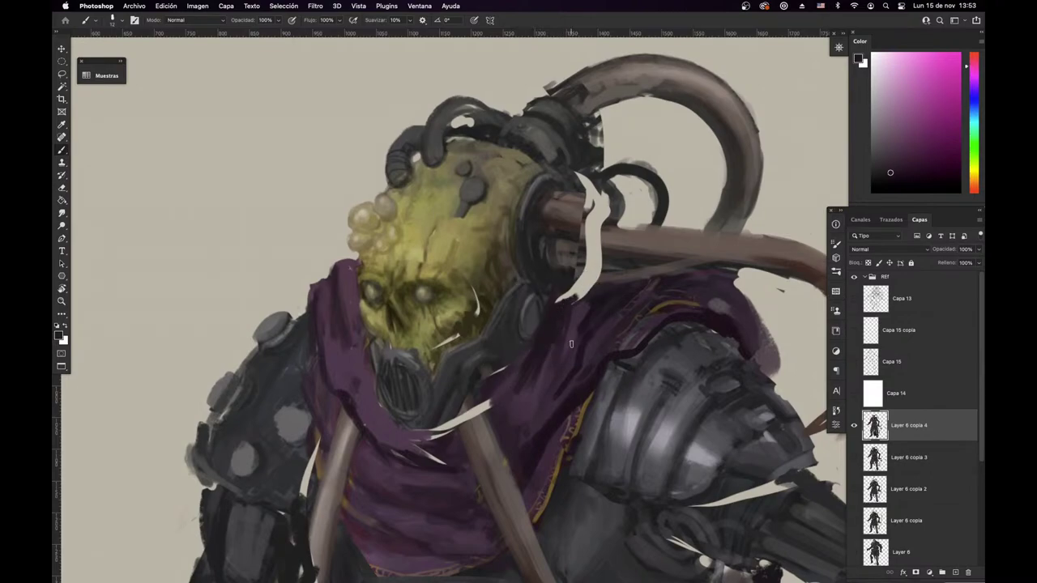
pyautogui.moveTo(603, 359); pyautogui.dragTo(596, 427)
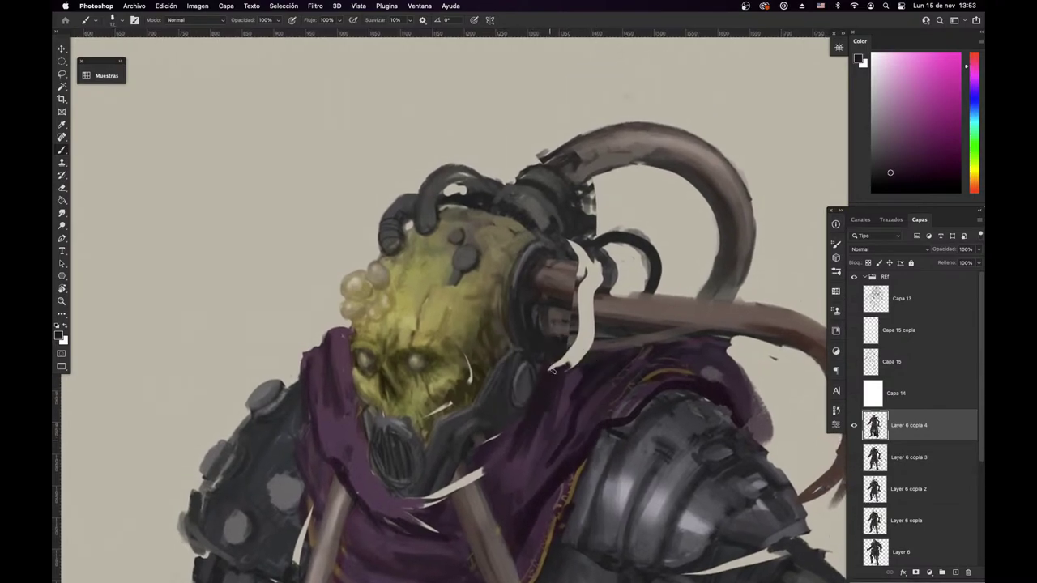
# Step: Blend sampled olive tones over the pale curved stroke on the cheek with the Mixer Brush
pyautogui.keyDown('alt'); pyautogui.click(527, 253); pyautogui.keyUp('alt')
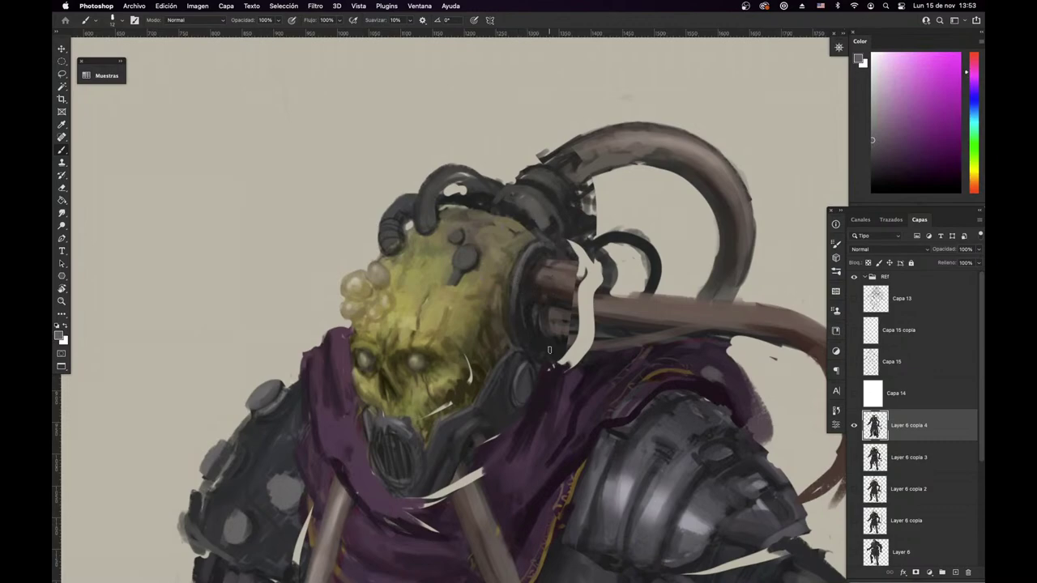
pyautogui.keyDown('alt'); pyautogui.click(503, 306); pyautogui.keyUp('alt')
pyautogui.hotkey('shift', 'b')
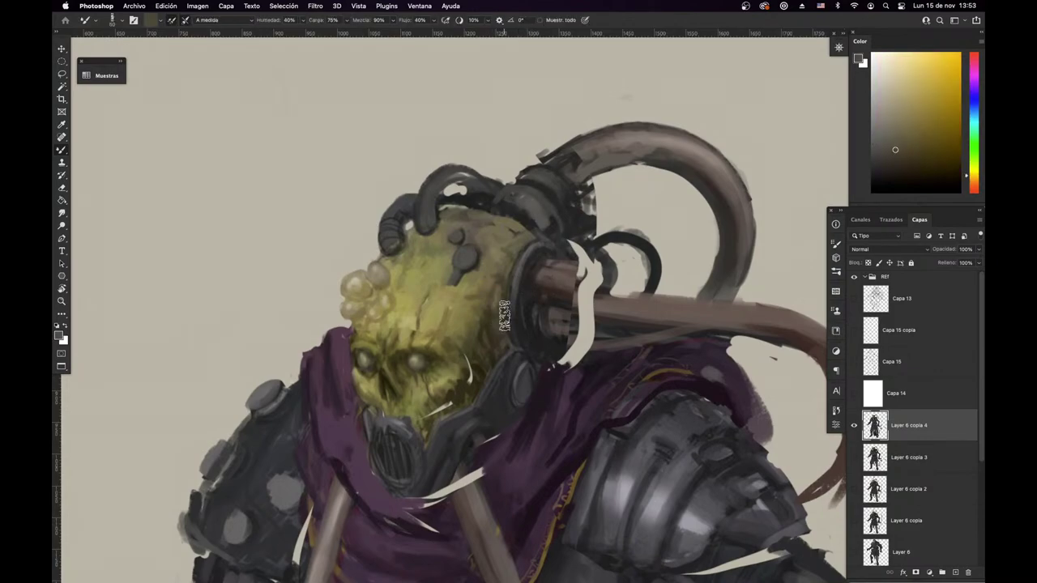
pyautogui.rightClick(504, 335)
pyautogui.moveTo(465, 356)
pyautogui.mouseDown()
pyautogui.moveTo(469, 375)
pyautogui.moveTo(440, 400)
pyautogui.mouseUp()
pyautogui.keyDown('alt'); pyautogui.click(453, 384); pyautogui.keyUp('alt')
pyautogui.keyDown('alt'); pyautogui.click(426, 394); pyautogui.keyUp('alt')
pyautogui.keyDown('alt'); pyautogui.click(443, 392); pyautogui.keyUp('alt')
pyautogui.hotkey('shift', 'b')
# Step: Adjust the brush size and retouch the back of the skull beside the ear piece with sampled olive tones
pyautogui.keyDown('alt'); pyautogui.click(392, 374); pyautogui.keyUp('alt')
pyautogui.rightClick(557, 280)
pyautogui.click(612, 287)
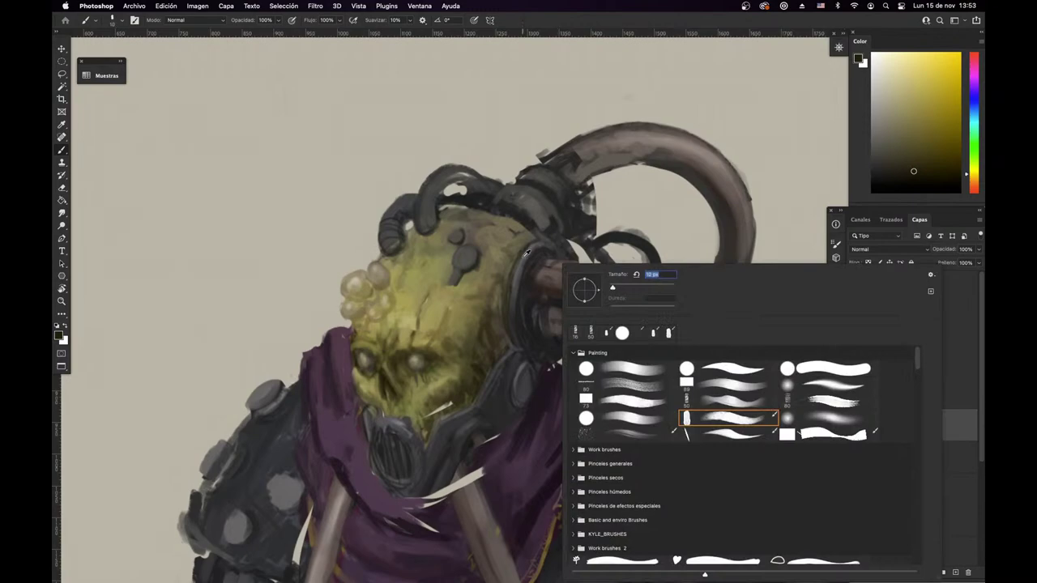
pyautogui.keyDown('alt'); pyautogui.click(526, 255); pyautogui.keyUp('alt')
pyautogui.keyDown('alt'); pyautogui.click(516, 232); pyautogui.keyUp('alt')
pyautogui.keyDown('alt'); pyautogui.click(514, 233); pyautogui.keyUp('alt')
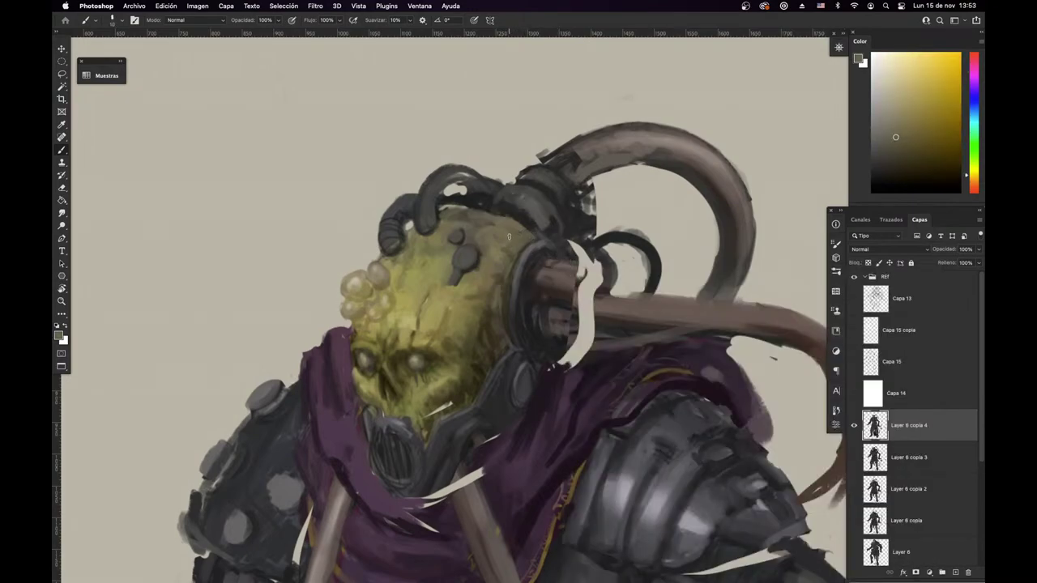
# Step: Reduce the eraser size and trim the outer contour of the boils on the forehead
pyautogui.press('e')
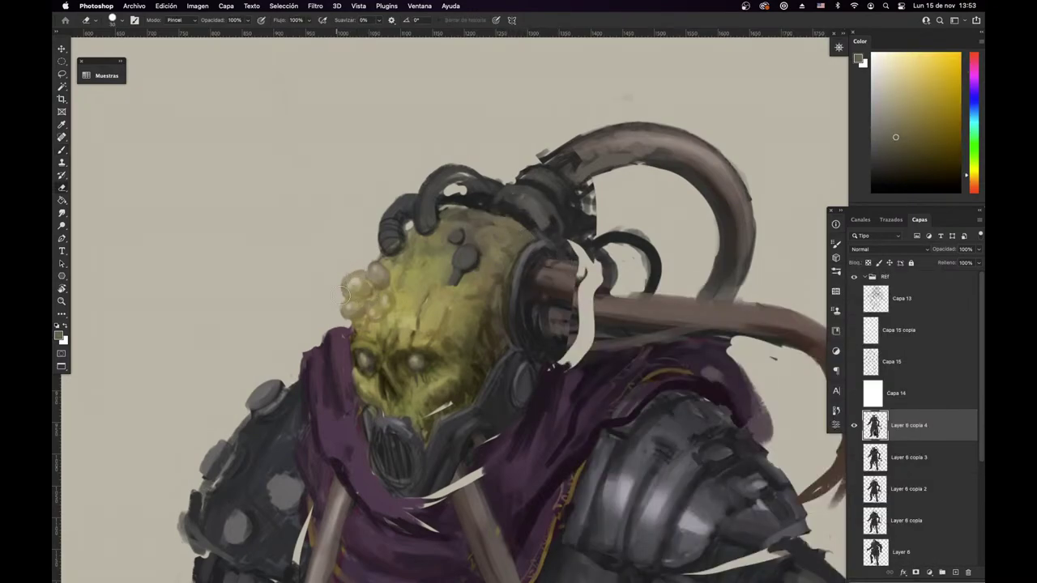
pyautogui.rightClick(420, 260)
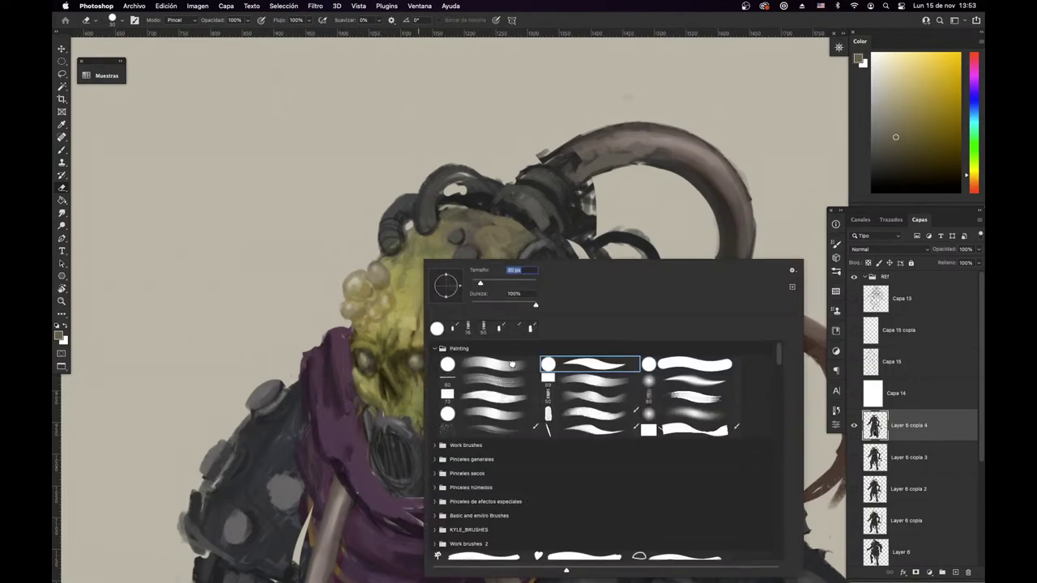
pyautogui.click(512, 365)
pyautogui.click(478, 282)
pyautogui.click(341, 297)
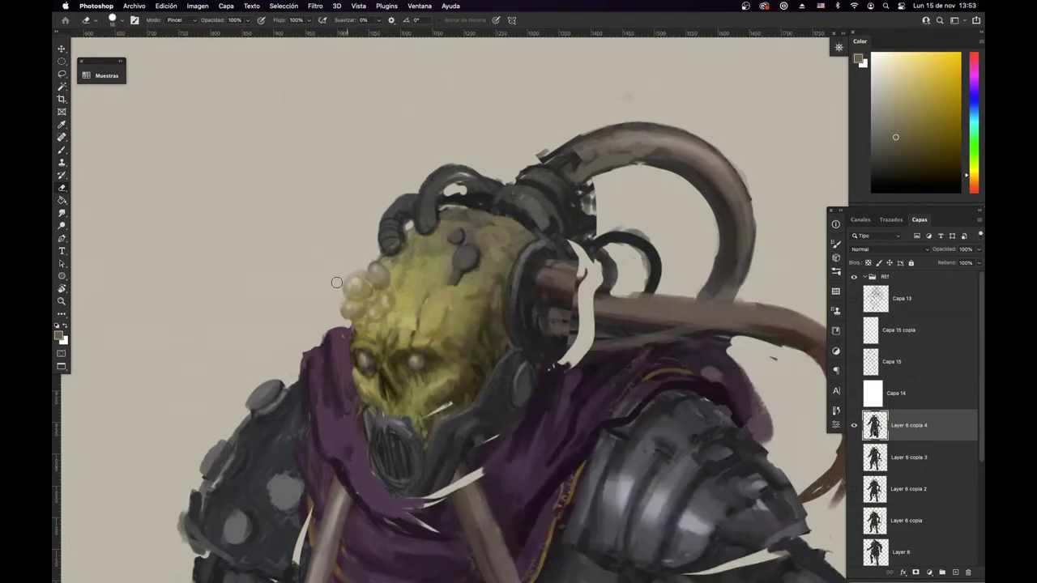
# Step: Repaint the upper forehead boils with sampled beige and olive tones to tone down their highlights
pyautogui.press('b')
pyautogui.keyDown('alt'); pyautogui.click(378, 268); pyautogui.keyUp('alt')
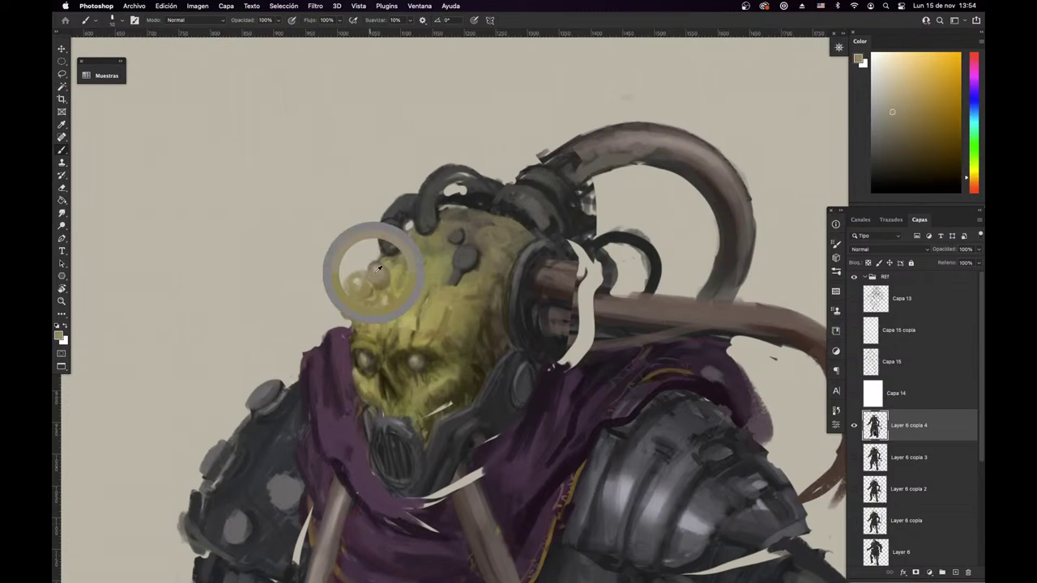
pyautogui.keyDown('alt'); pyautogui.click(365, 278); pyautogui.keyUp('alt')
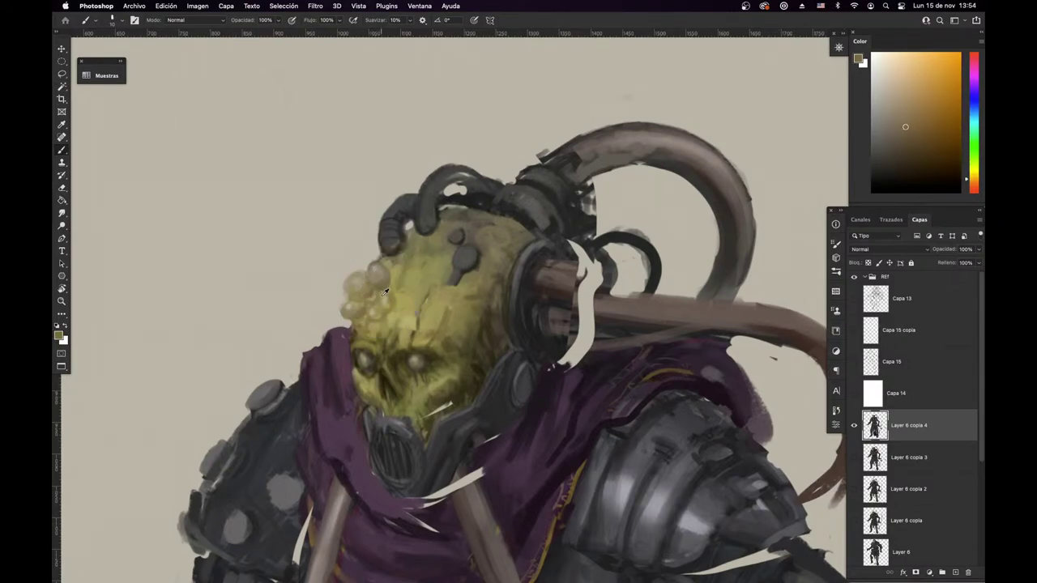
pyautogui.keyDown('alt'); pyautogui.click(433, 334); pyautogui.keyUp('alt')
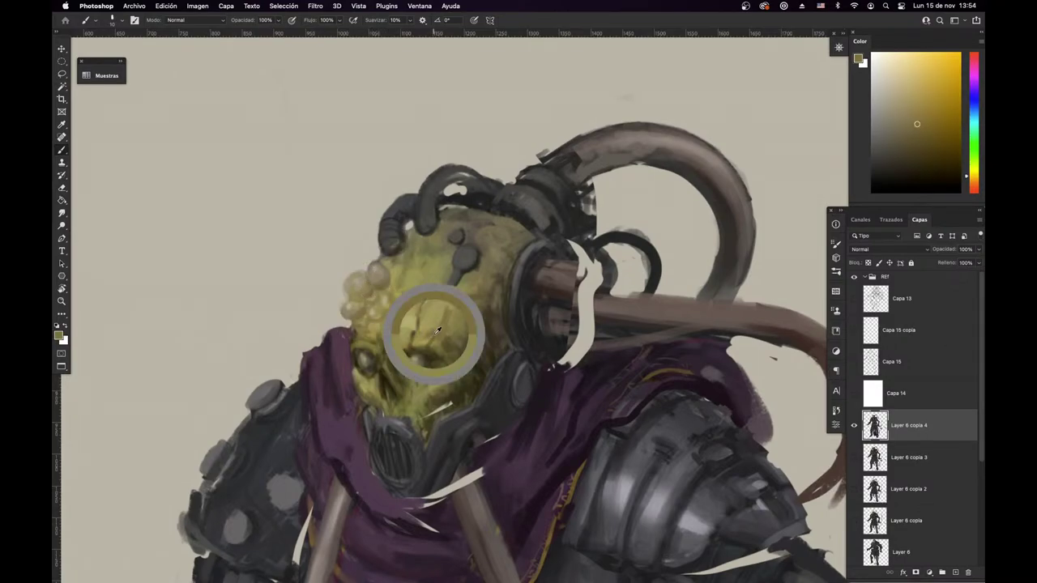
pyautogui.click(927, 138)
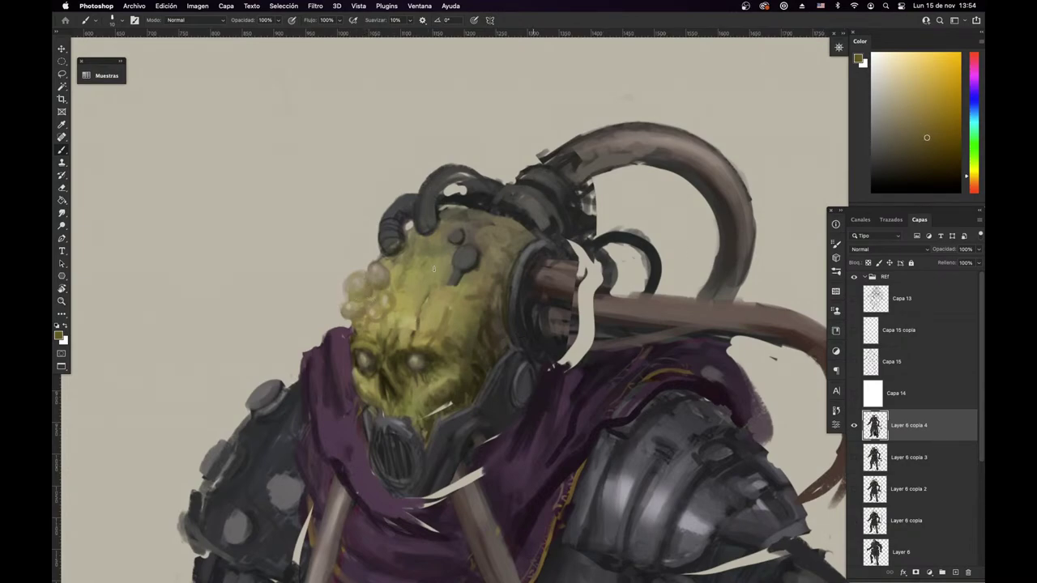
# Step: Shade the outer boils with their own sampled colours and deepen the brow and nose area with dark olive
pyautogui.keyDown('alt'); pyautogui.click(357, 284); pyautogui.keyUp('alt')
pyautogui.keyDown('alt'); pyautogui.click(351, 283); pyautogui.keyUp('alt')
pyautogui.keyDown('alt'); pyautogui.click(347, 308); pyautogui.keyUp('alt')
pyautogui.keyDown('alt'); pyautogui.click(346, 307); pyautogui.keyUp('alt')
pyautogui.keyDown('alt'); pyautogui.click(401, 352); pyautogui.keyUp('alt')
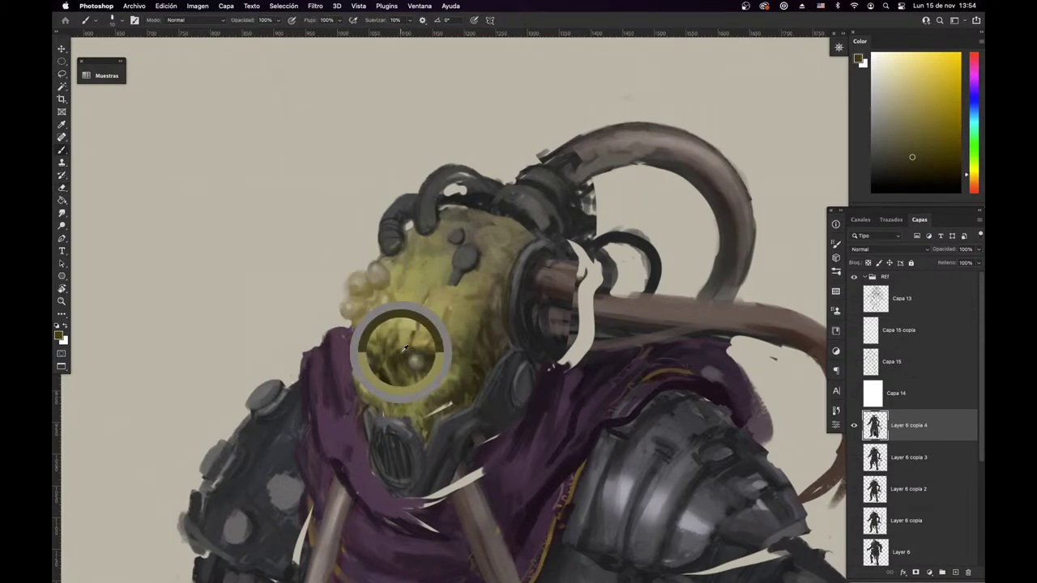
pyautogui.keyDown('alt'); pyautogui.click(381, 370); pyautogui.keyUp('alt')
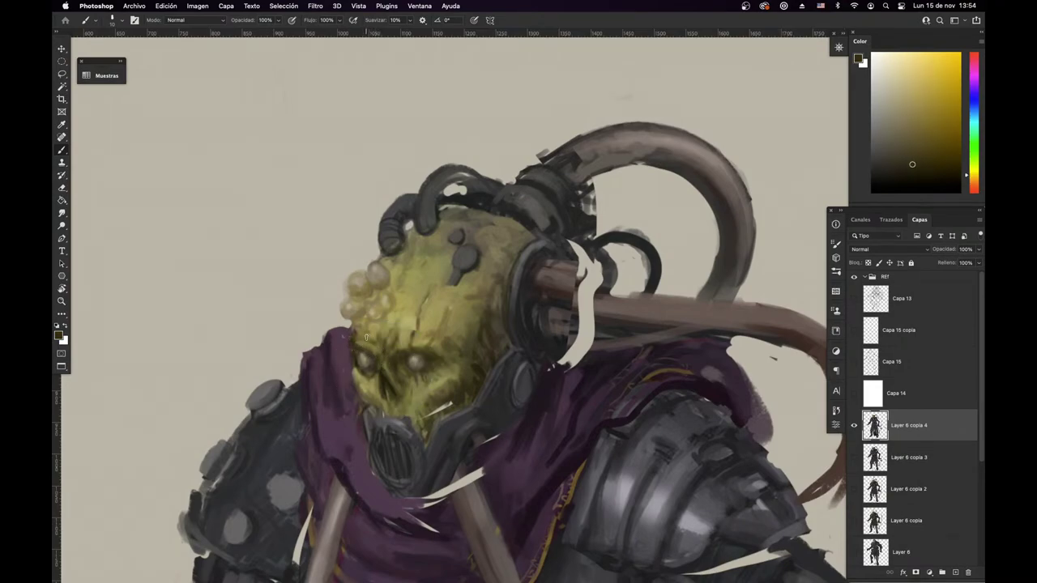
# Step: Tidy the scarf's upper edge beside the face and paint dark purple over the pale gap beneath the mask's jaw
pyautogui.keyDown('alt'); pyautogui.click(361, 336); pyautogui.keyUp('alt')
pyautogui.press('e')
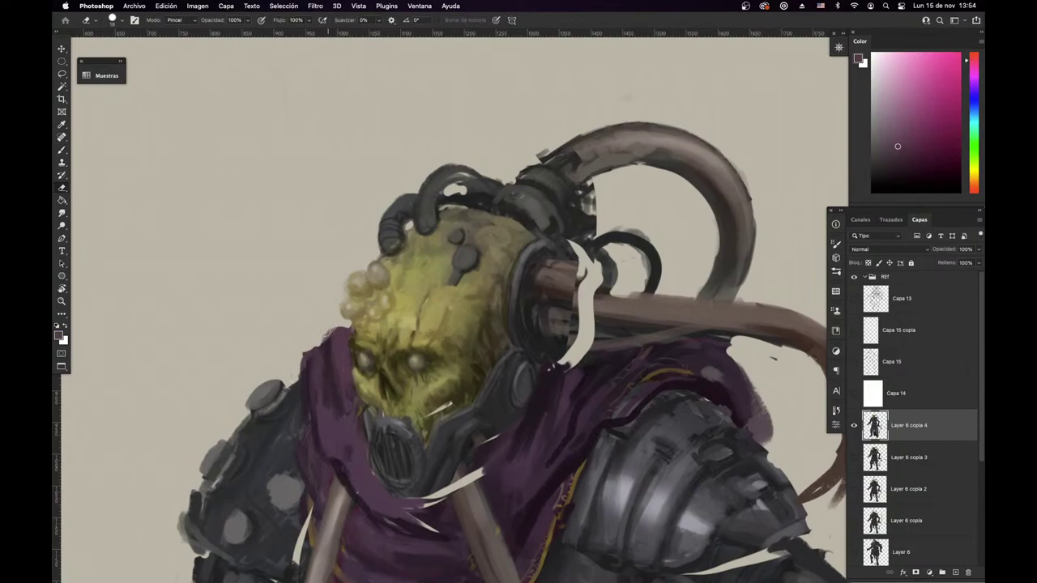
pyautogui.scroll(-4, 342, 344)
pyautogui.moveTo(401, 522); pyautogui.dragTo(368, 445)
pyautogui.press('b')
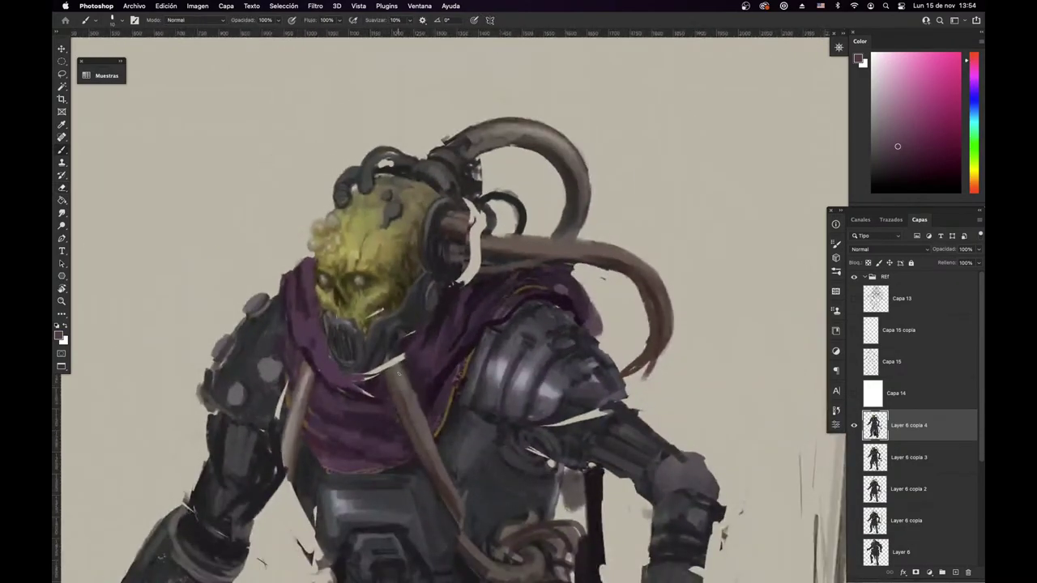
pyautogui.keyDown('alt'); pyautogui.click(418, 346); pyautogui.keyUp('alt')
pyautogui.moveTo(404, 355)
pyautogui.mouseDown()
pyautogui.moveTo(360, 378)
pyautogui.moveTo(389, 365)
pyautogui.mouseUp()
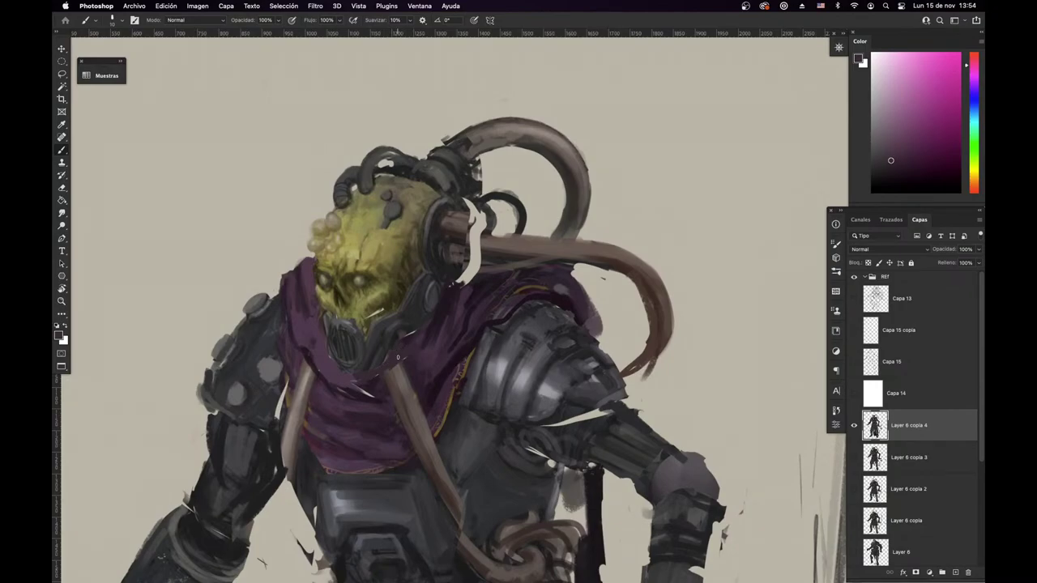
# Step: Cover more of the pale mark above the mask's cheek edge with sampled olive and retouch the lower face
pyautogui.scroll(2, 365, 366)
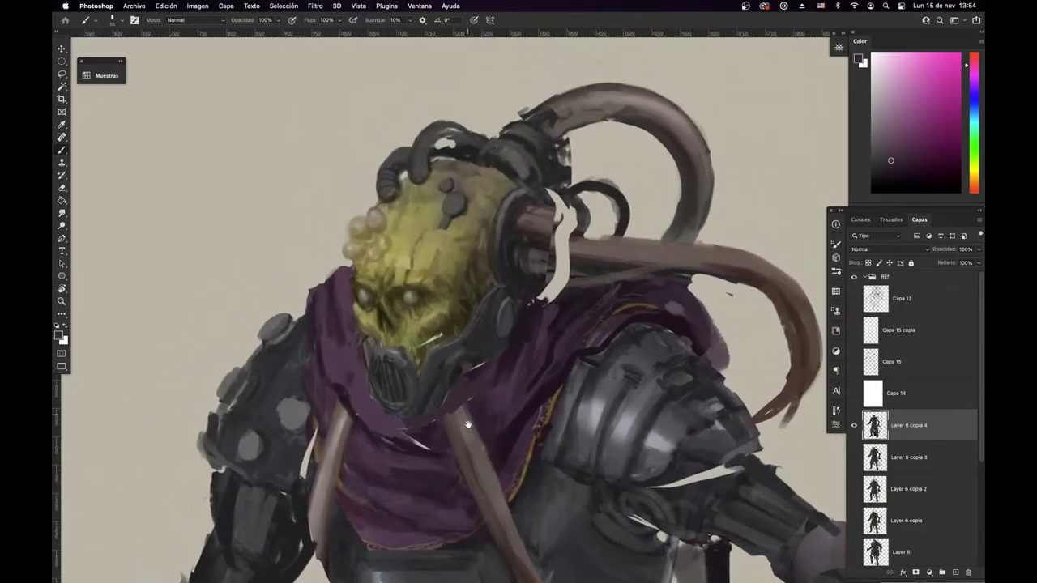
pyautogui.keyDown('alt'); pyautogui.click(442, 328); pyautogui.keyUp('alt')
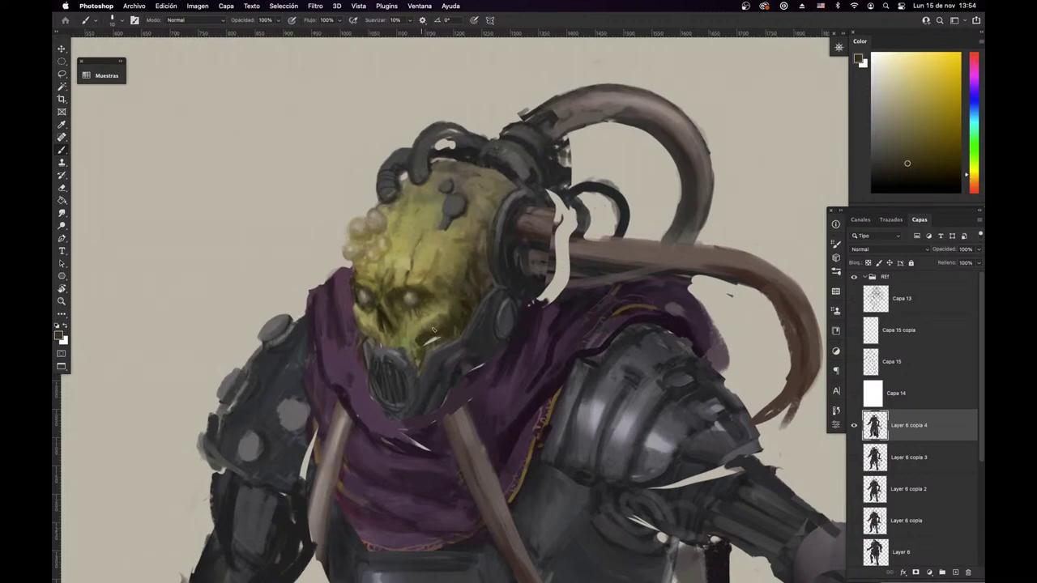
pyautogui.keyDown('alt'); pyautogui.click(424, 329); pyautogui.keyUp('alt')
pyautogui.keyDown('alt'); pyautogui.click(362, 314); pyautogui.keyUp('alt')
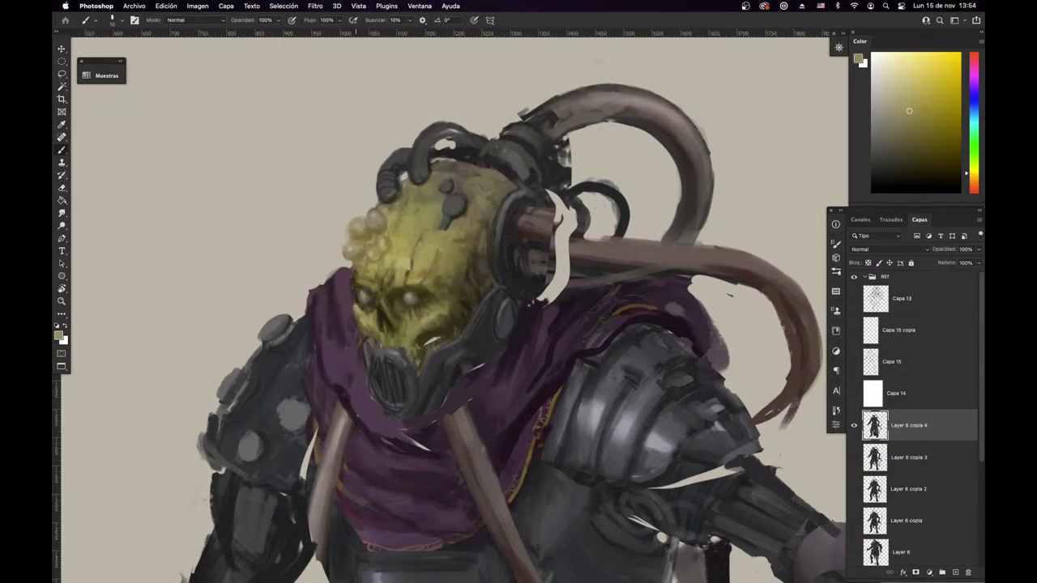
pyautogui.keyDown('alt'); pyautogui.click(407, 313); pyautogui.keyUp('alt')
# Step: Flip the canvas horizontally and paint dark grey strokes across the pale gap between the ear piece and the hose
pyautogui.press('super+shift+h')
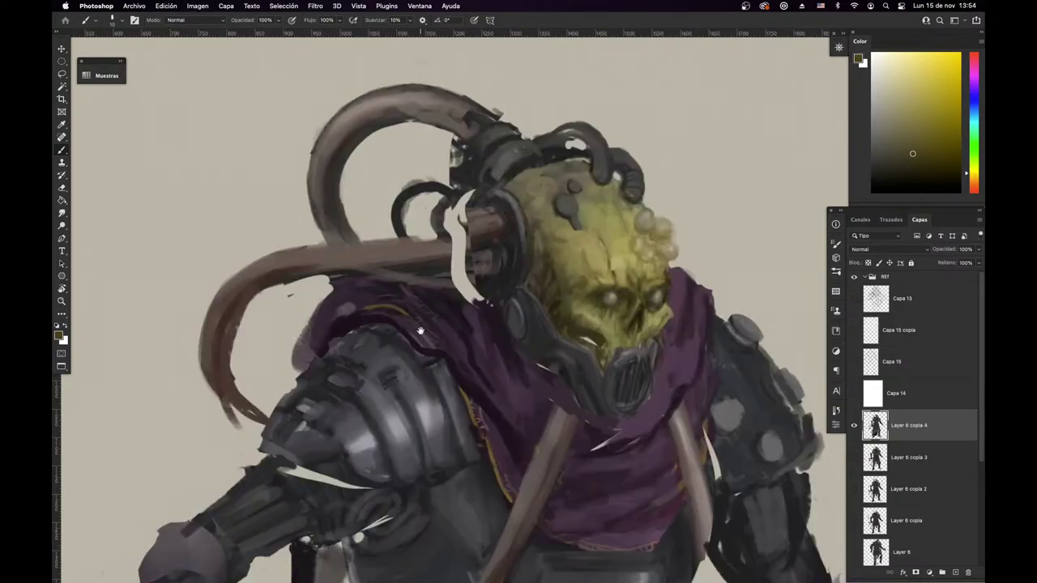
pyautogui.moveTo(420, 330); pyautogui.dragTo(481, 384)
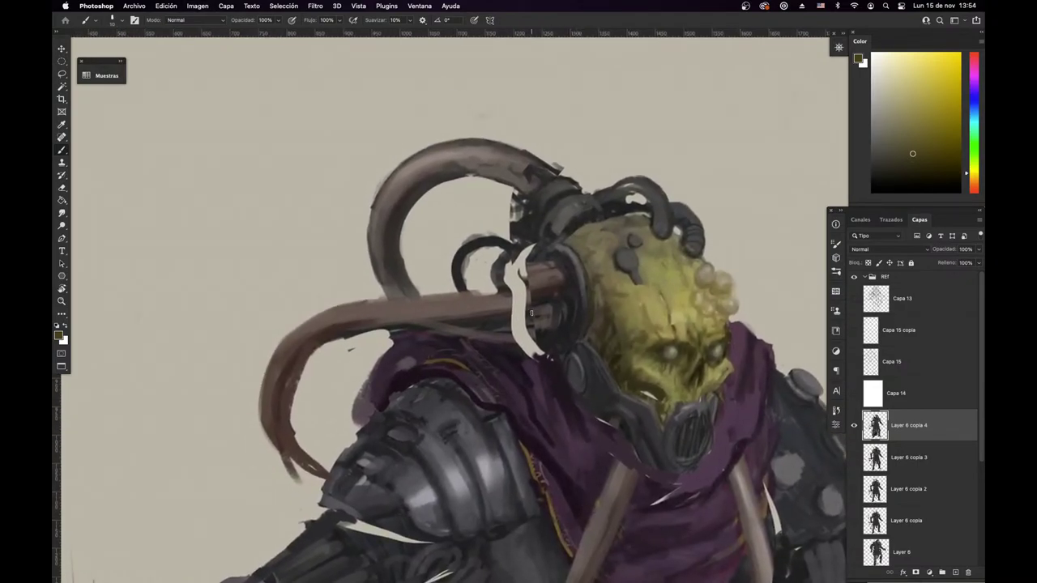
pyautogui.keyDown('alt'); pyautogui.click(532, 324); pyautogui.keyUp('alt')
pyautogui.moveTo(435, 329); pyautogui.dragTo(519, 316)
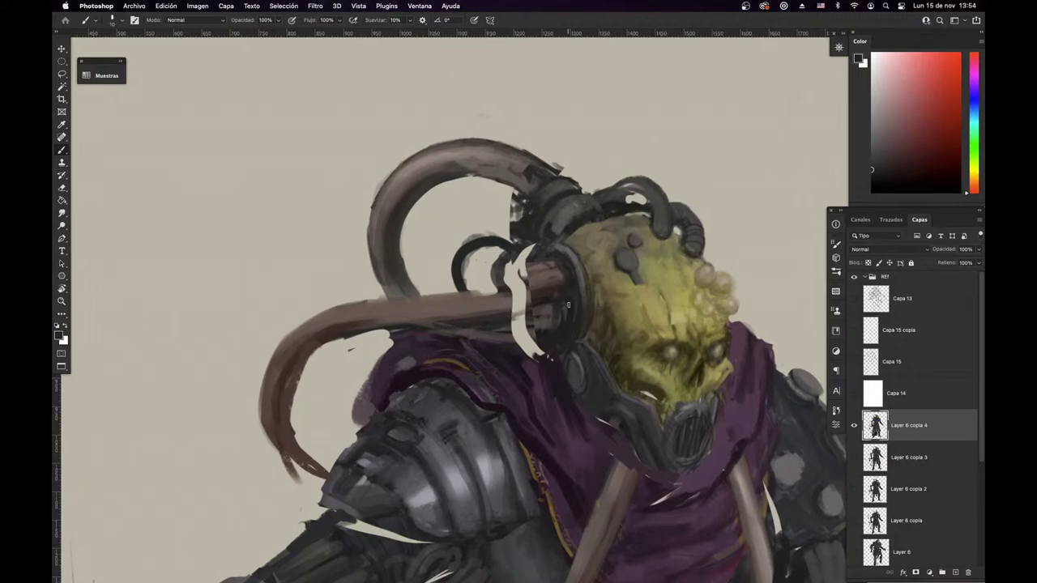
pyautogui.keyDown('alt'); pyautogui.click(536, 327); pyautogui.keyUp('alt')
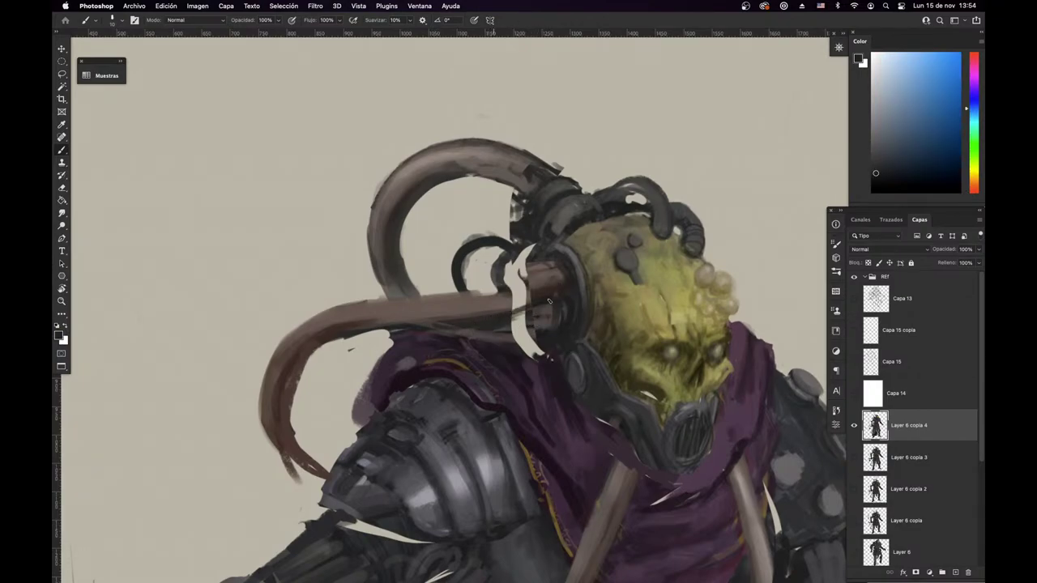
pyautogui.moveTo(535, 330); pyautogui.dragTo(470, 341)
# Step: Redraw the bend of the large hose with dark reddish-brown curved strokes and clean up its inner edge
pyautogui.moveTo(350, 296)
pyautogui.mouseDown()
pyautogui.moveTo(332, 304)
pyautogui.moveTo(322, 350)
pyautogui.mouseUp()
pyautogui.moveTo(343, 344); pyautogui.dragTo(323, 350)
pyautogui.moveTo(374, 303)
pyautogui.mouseDown()
pyautogui.moveTo(335, 307)
pyautogui.moveTo(300, 371)
pyautogui.moveTo(263, 378)
pyautogui.moveTo(318, 358)
pyautogui.mouseUp()
pyautogui.keyDown('alt'); pyautogui.click(325, 343); pyautogui.keyUp('alt')
pyautogui.moveTo(319, 357)
pyautogui.mouseDown()
pyautogui.moveTo(354, 300)
pyautogui.moveTo(374, 300)
pyautogui.moveTo(331, 310)
pyautogui.moveTo(384, 299)
pyautogui.moveTo(332, 301)
pyautogui.mouseUp()
pyautogui.press('e')
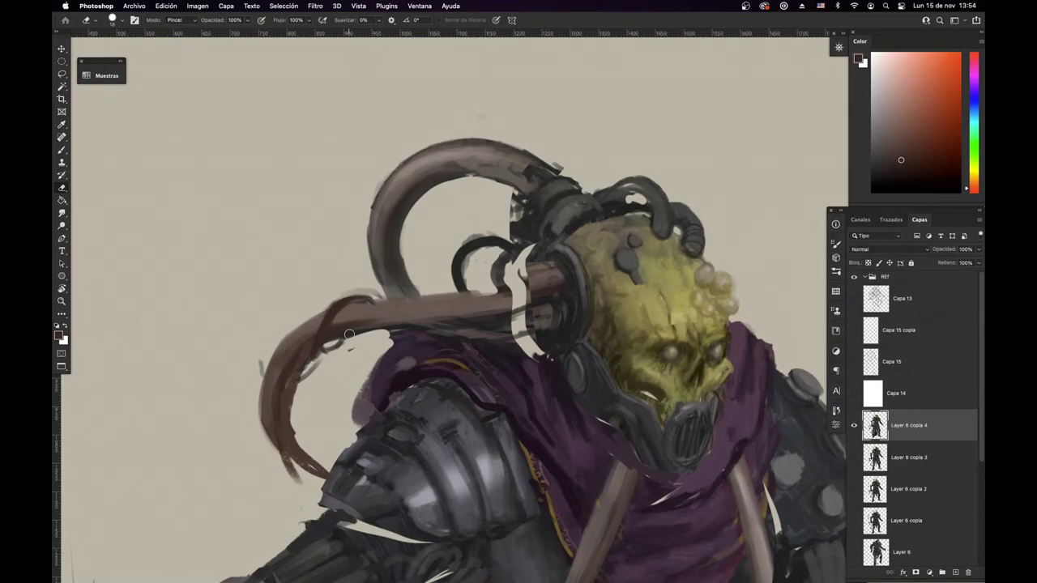
# Step: Paint a new upper contour for the hose in dark brown, running from its bend up into the ear piece
pyautogui.press('b')
pyautogui.moveTo(538, 291); pyautogui.dragTo(537, 306)
pyautogui.keyDown('alt'); pyautogui.click(537, 305); pyautogui.keyUp('alt')
pyautogui.keyDown('alt'); pyautogui.click(338, 336); pyautogui.keyUp('alt')
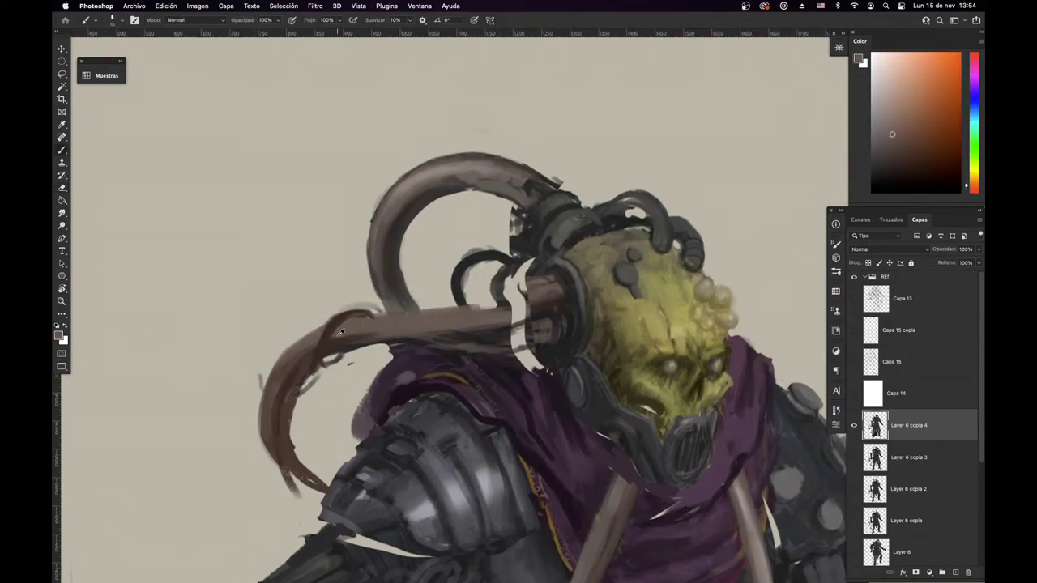
pyautogui.keyDown('alt'); pyautogui.click(330, 326); pyautogui.keyUp('alt')
pyautogui.moveTo(360, 315); pyautogui.dragTo(546, 279)
pyautogui.moveTo(405, 313); pyautogui.dragTo(545, 280)
pyautogui.moveTo(365, 316); pyautogui.dragTo(487, 298)
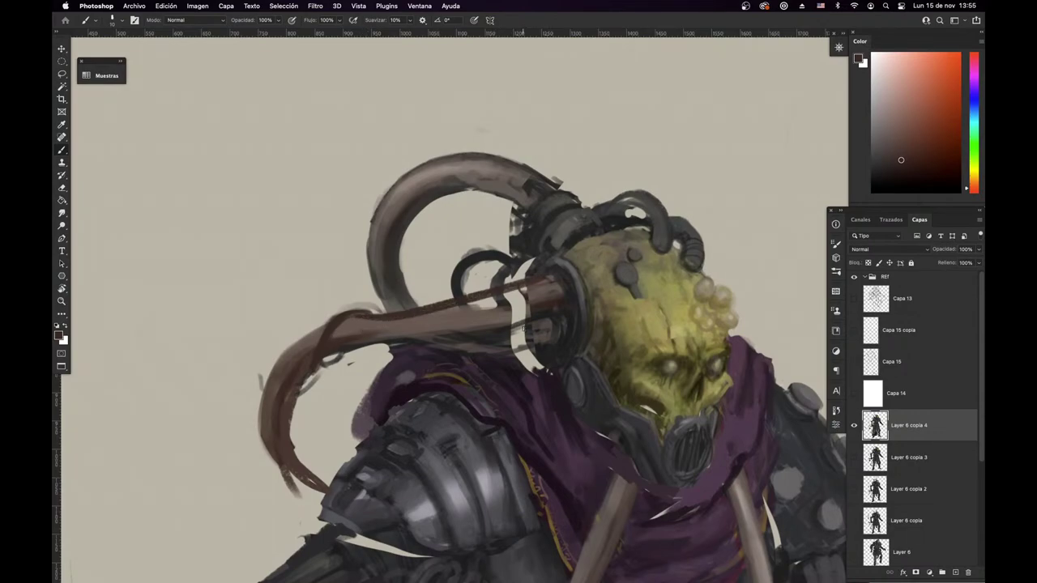
pyautogui.keyDown('alt'); pyautogui.click(369, 325); pyautogui.keyUp('alt')
pyautogui.moveTo(365, 317); pyautogui.dragTo(480, 298)
# Step: Erase the excess paint above the hose's new contour and fill part of the gap beside the ear piece
pyautogui.press('e')
pyautogui.moveTo(397, 317)
pyautogui.mouseDown()
pyautogui.moveTo(452, 309)
pyautogui.moveTo(524, 268)
pyautogui.mouseUp()
pyautogui.press('b')
pyautogui.keyDown('alt'); pyautogui.click(533, 269); pyautogui.keyUp('alt')
pyautogui.moveTo(536, 318)
pyautogui.mouseDown()
pyautogui.moveTo(475, 293)
pyautogui.moveTo(510, 279)
pyautogui.mouseUp()
pyautogui.keyDown('alt'); pyautogui.click(471, 298); pyautogui.keyUp('alt')
pyautogui.press('e')
pyautogui.moveTo(401, 293); pyautogui.dragTo(466, 280)
pyautogui.moveTo(465, 280); pyautogui.dragTo(505, 267)
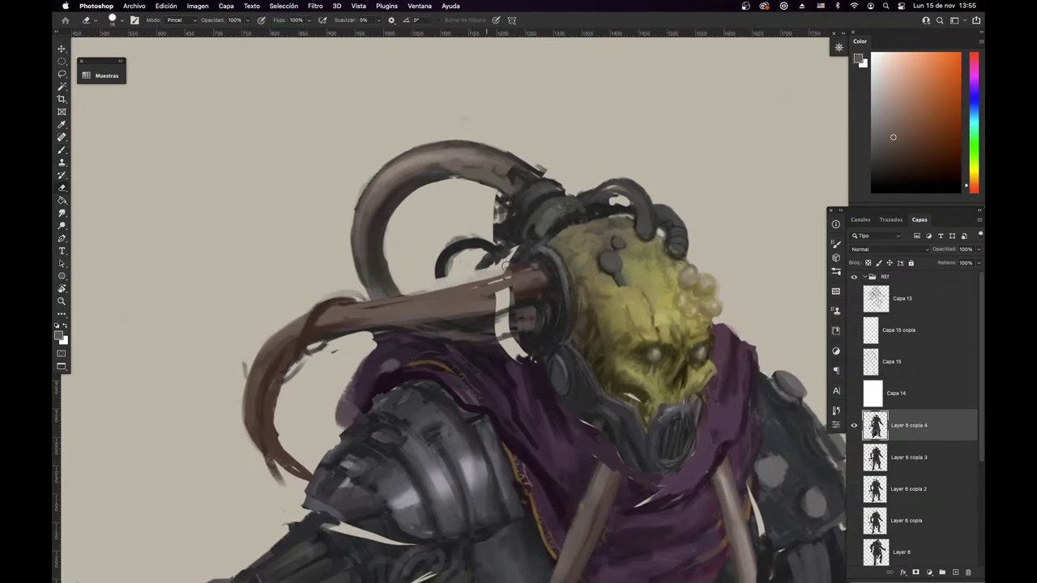
# Step: Shade the straight section of the hose with long dark brown strokes along its upper and lower edges
pyautogui.press('b')
pyautogui.keyDown('alt'); pyautogui.click(523, 266); pyautogui.keyUp('alt')
pyautogui.moveTo(334, 306); pyautogui.dragTo(497, 282)
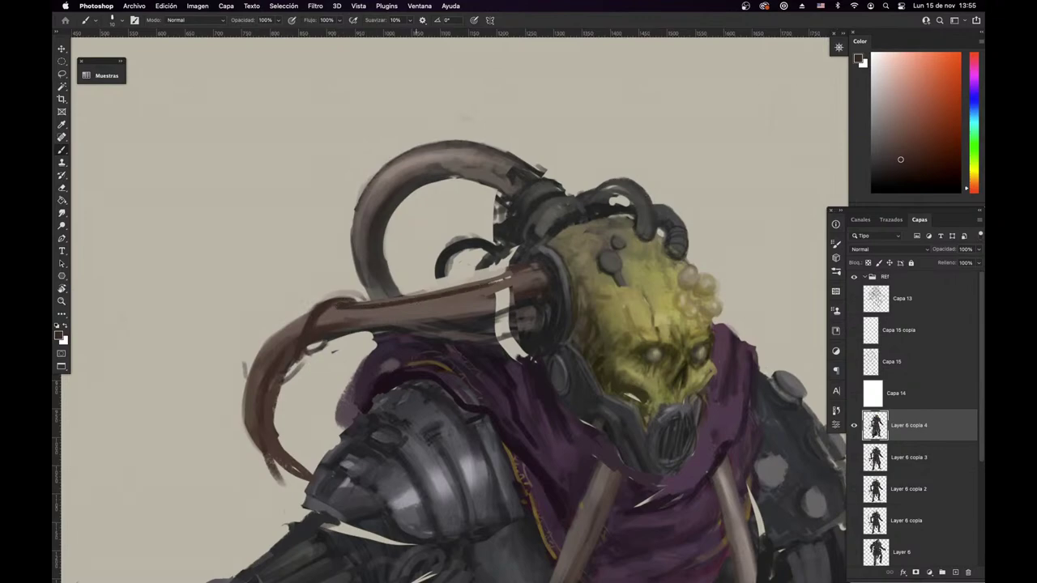
pyautogui.moveTo(413, 301); pyautogui.dragTo(526, 270)
pyautogui.moveTo(345, 329); pyautogui.dragTo(512, 294)
pyautogui.moveTo(423, 320); pyautogui.dragTo(515, 301)
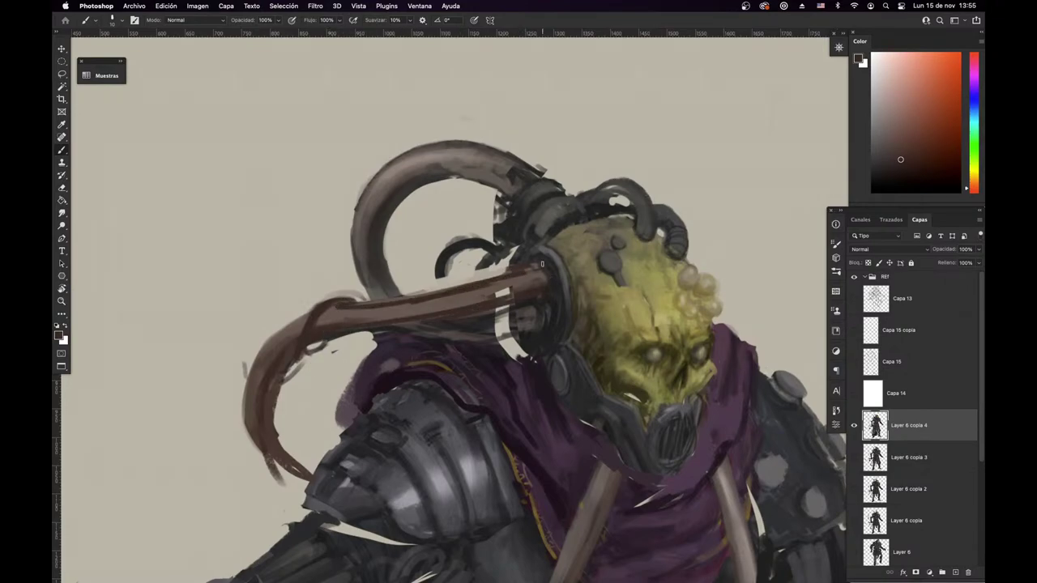
# Step: Fill the pale break in the hose beside the ear piece with sampled brown and extend the purple cloth underneath
pyautogui.moveTo(491, 300); pyautogui.dragTo(518, 287)
pyautogui.keyDown('alt'); pyautogui.click(504, 285); pyautogui.keyUp('alt')
pyautogui.moveTo(475, 306); pyautogui.dragTo(523, 290)
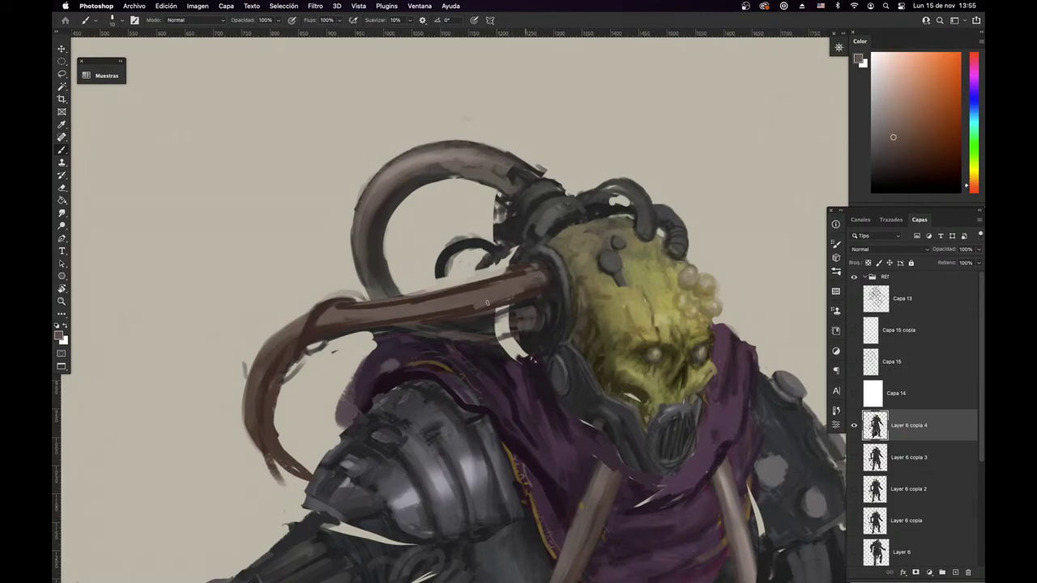
pyautogui.keyDown('alt'); pyautogui.click(524, 302); pyautogui.keyUp('alt')
pyautogui.keyDown('alt'); pyautogui.click(409, 340); pyautogui.keyUp('alt')
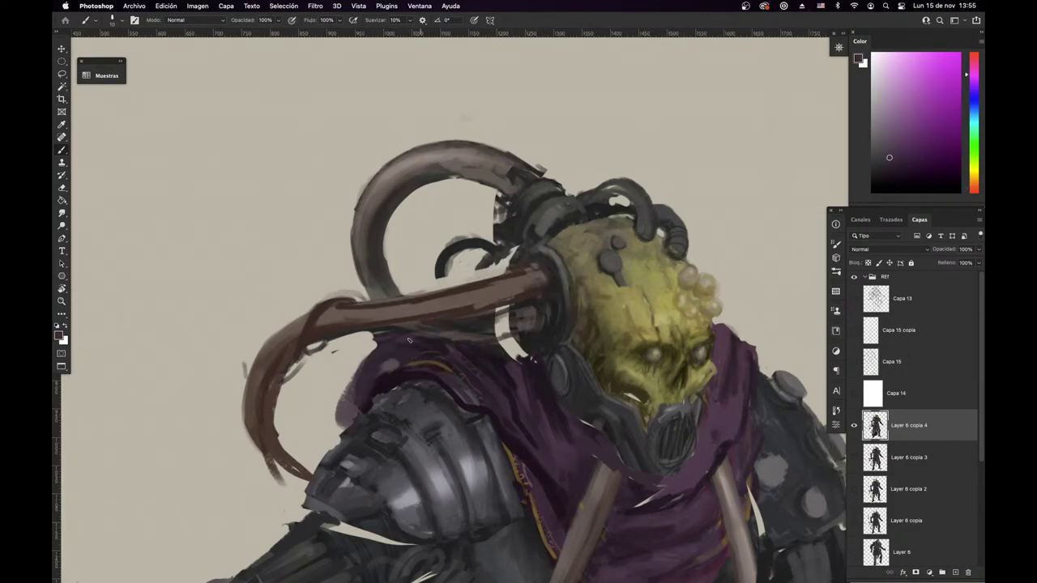
# Step: Refine the mask's side and the round plate below the ear piece with sampled dark olive and grey tones
pyautogui.hscroll(5, 519, 399)
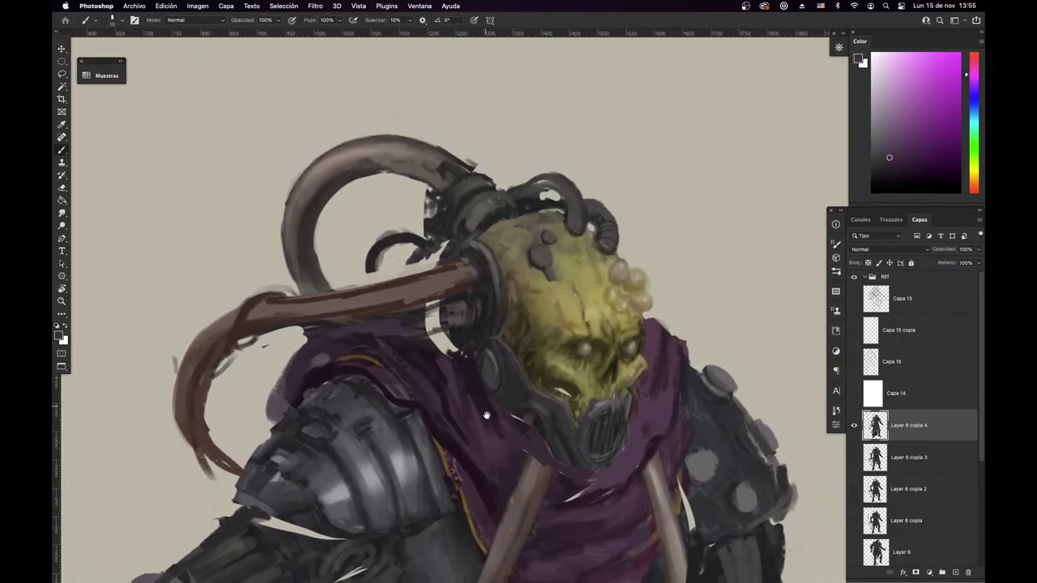
pyautogui.hscroll(5, 480, 401)
pyautogui.keyDown('alt'); pyautogui.click(481, 374); pyautogui.keyUp('alt')
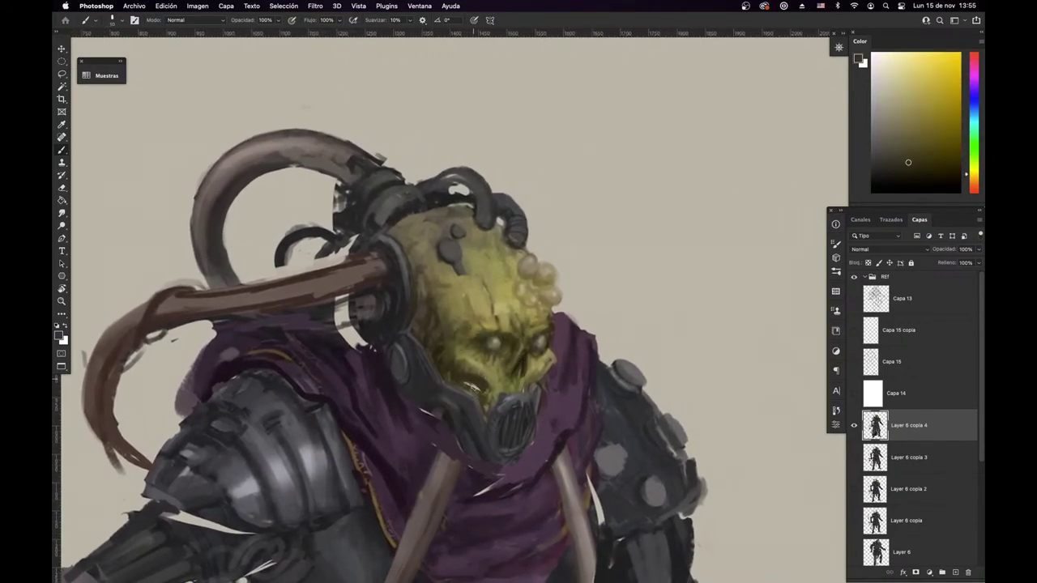
pyautogui.keyDown('alt'); pyautogui.click(443, 382); pyautogui.keyUp('alt')
pyautogui.keyDown('alt'); pyautogui.click(424, 368); pyautogui.keyUp('alt')
pyautogui.keyDown('alt'); pyautogui.click(416, 341); pyautogui.keyUp('alt')
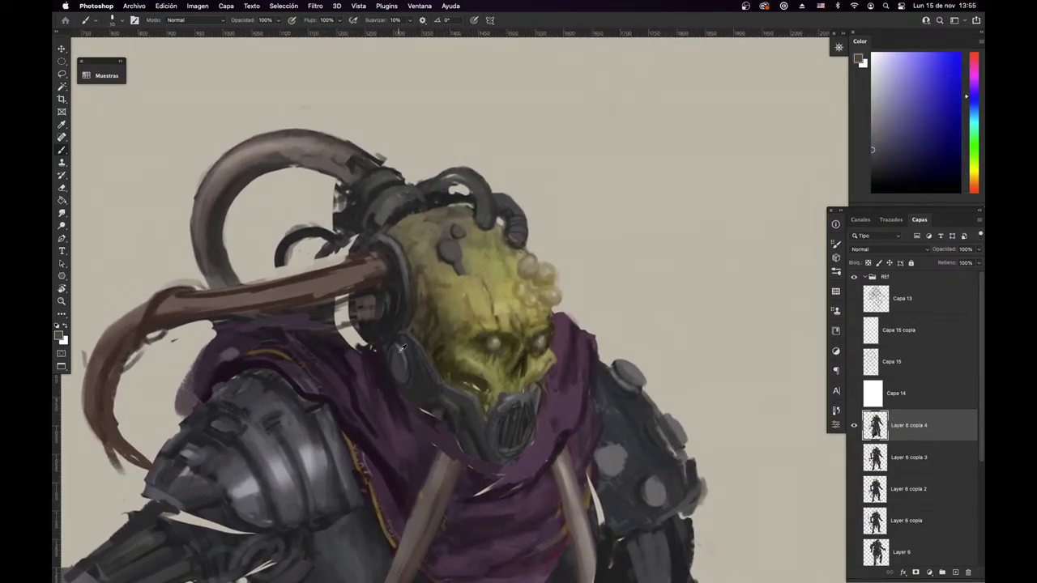
pyautogui.keyDown('alt'); pyautogui.click(403, 347); pyautogui.keyUp('alt')
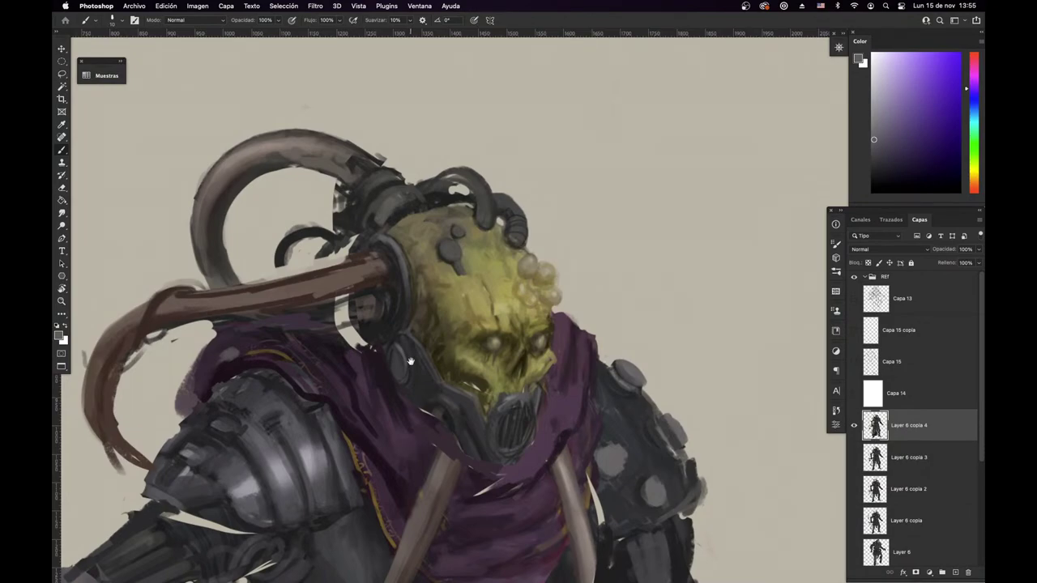
# Step: Refine the skull's forehead and its central crack with small strokes of sampled yellow-olive tones
pyautogui.moveTo(411, 361); pyautogui.dragTo(414, 376)
pyautogui.press('e')
pyautogui.rightClick(570, 311)
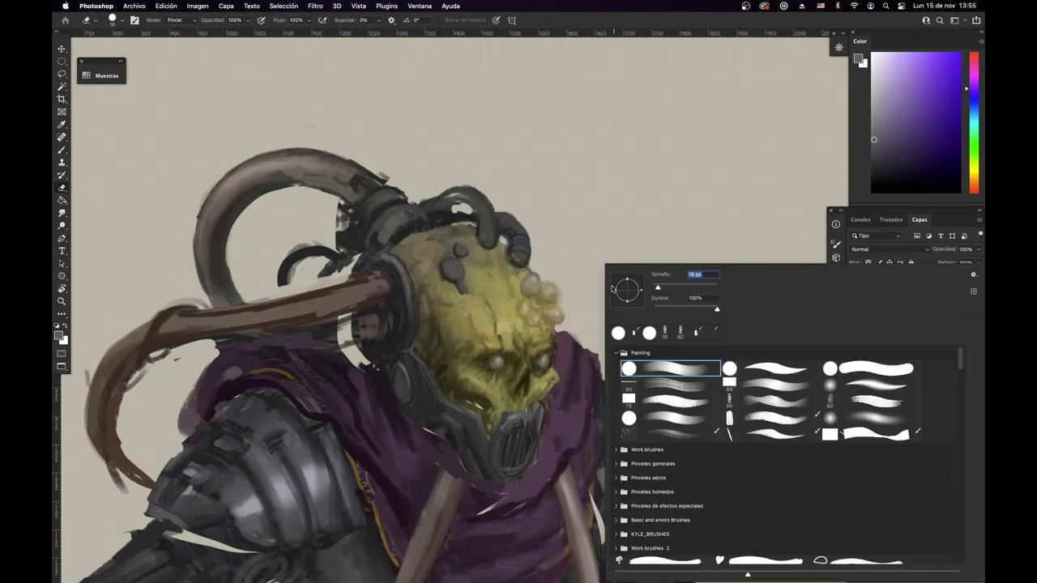
pyautogui.press('Escape')
pyautogui.press('b')
pyautogui.keyDown('alt'); pyautogui.click(500, 333); pyautogui.keyUp('alt')
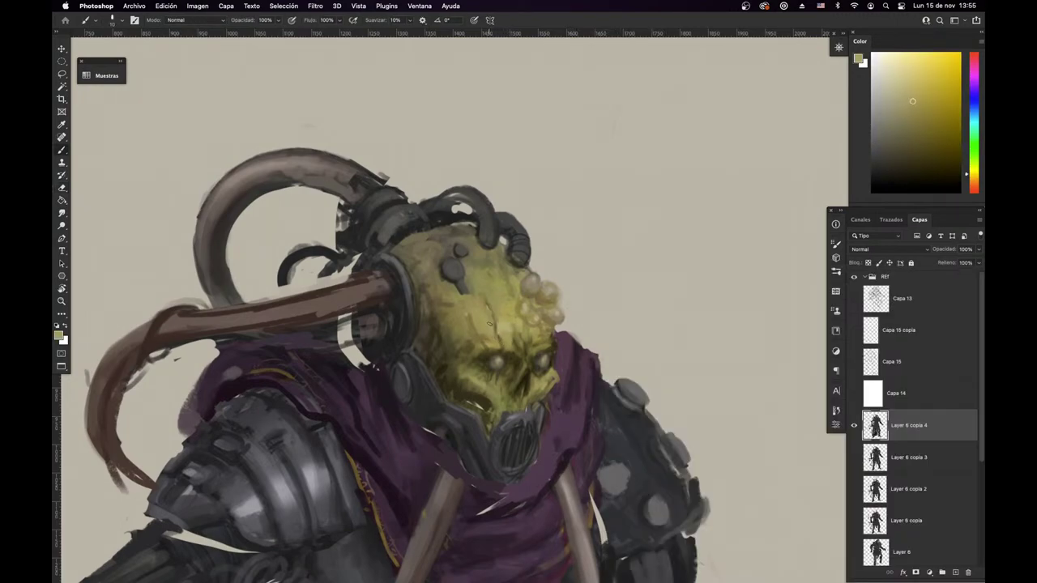
pyautogui.keyDown('alt'); pyautogui.click(498, 331); pyautogui.keyUp('alt')
pyautogui.keyDown('alt'); pyautogui.click(496, 332); pyautogui.keyUp('alt')
pyautogui.keyDown('alt'); pyautogui.click(479, 331); pyautogui.keyUp('alt')
pyautogui.keyDown('alt'); pyautogui.click(500, 326); pyautogui.keyUp('alt')
pyautogui.moveTo(510, 381); pyautogui.dragTo(510, 382)
pyautogui.keyDown('alt'); pyautogui.click(496, 327); pyautogui.keyUp('alt')
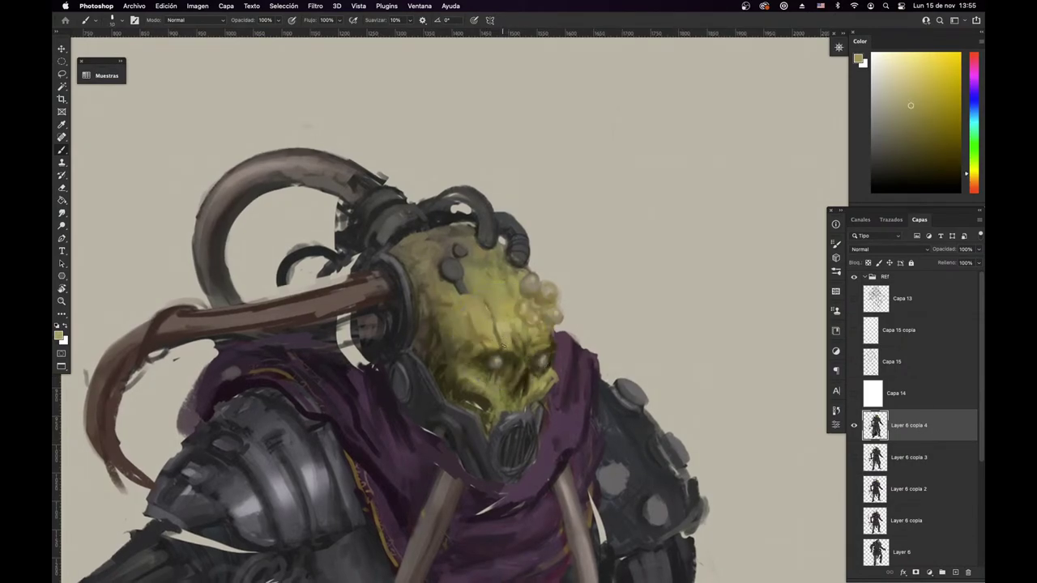
# Step: Model the brow ridge above both eyes with repeatedly sampled olive and yellow tones
pyautogui.keyDown('alt'); pyautogui.click(506, 350); pyautogui.keyUp('alt')
pyautogui.keyDown('alt'); pyautogui.click(504, 348); pyautogui.keyUp('alt')
pyautogui.keyDown('alt'); pyautogui.click(505, 345); pyautogui.keyUp('alt')
pyautogui.keyDown('alt'); pyautogui.click(512, 336); pyautogui.keyUp('alt')
pyautogui.keyDown('alt'); pyautogui.click(522, 340); pyautogui.keyUp('alt')
pyautogui.keyDown('alt'); pyautogui.click(488, 337); pyautogui.keyUp('alt')
pyautogui.keyDown('alt'); pyautogui.click(539, 348); pyautogui.keyUp('alt')
# Step: Touch up both eyes with sampled greyish beige and shade the skin below the near eye in olive
pyautogui.keyDown('alt'); pyautogui.click(544, 357); pyautogui.keyUp('alt')
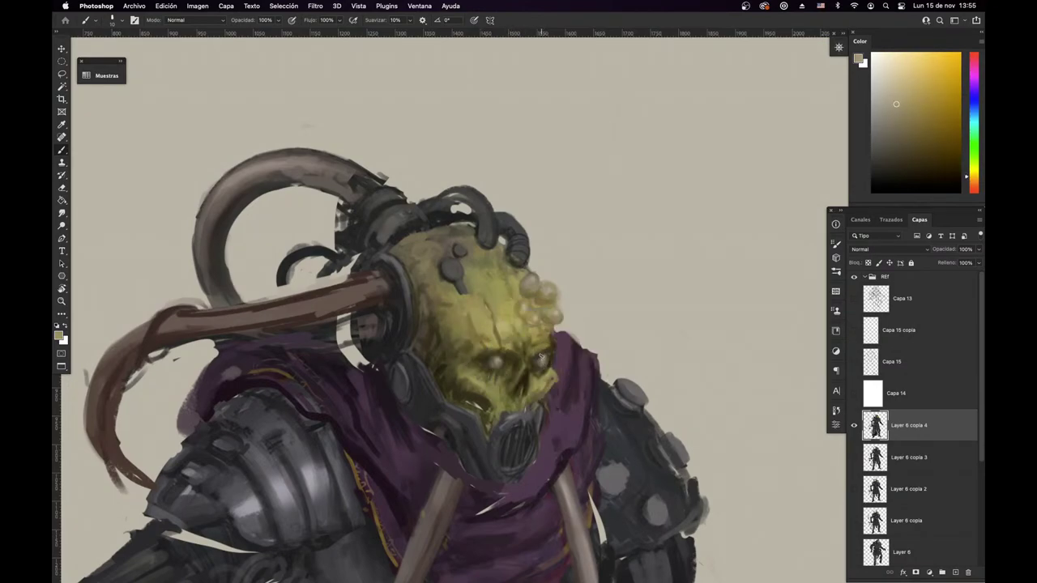
pyautogui.keyDown('alt'); pyautogui.click(496, 362); pyautogui.keyUp('alt')
pyautogui.keyDown('alt'); pyautogui.click(496, 361); pyautogui.keyUp('alt')
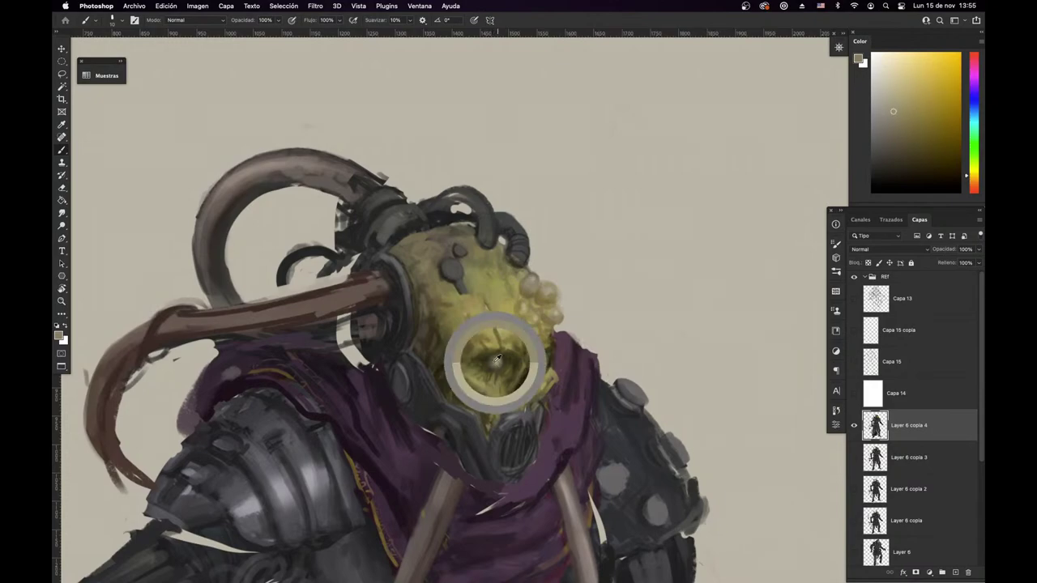
pyautogui.keyDown('alt'); pyautogui.click(493, 359); pyautogui.keyUp('alt')
pyautogui.keyDown('alt'); pyautogui.click(483, 369); pyautogui.keyUp('alt')
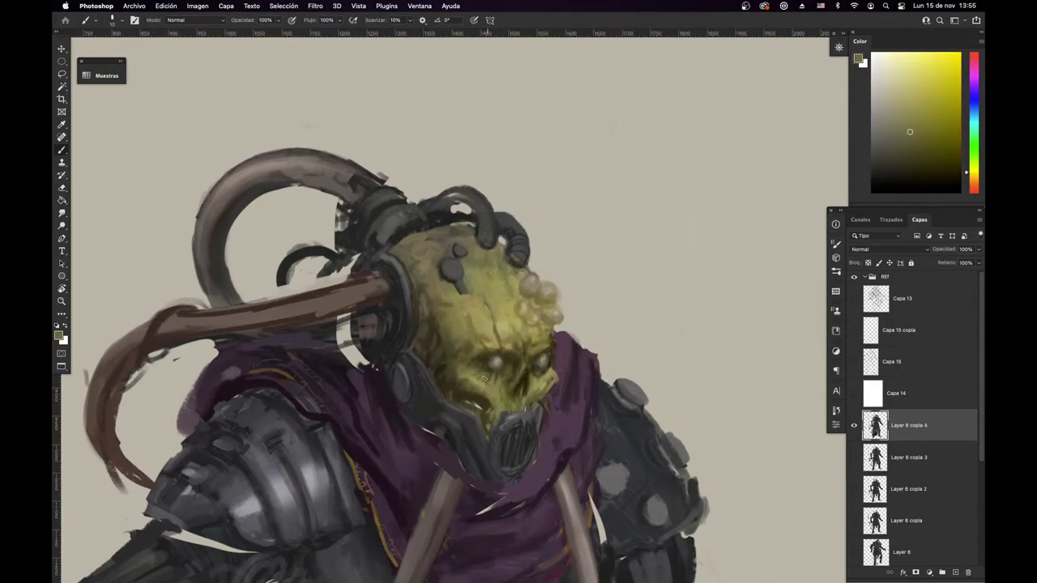
pyautogui.keyDown('alt'); pyautogui.click(497, 375); pyautogui.keyUp('alt')
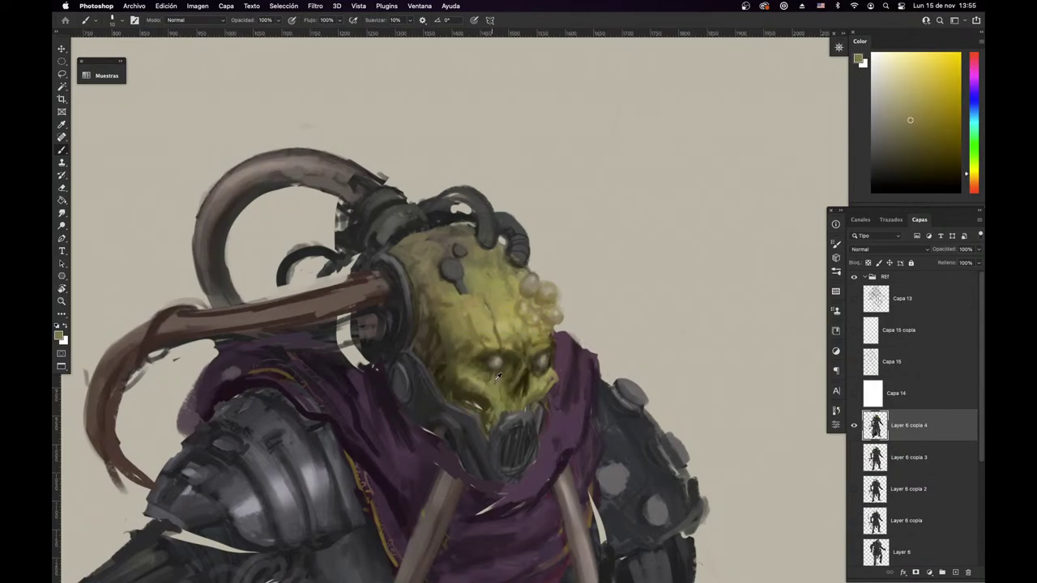
# Step: Refine the far cheekbone and the nose cavity with sampled light olive and dark yellow tones
pyautogui.keyDown('alt'); pyautogui.click(545, 375); pyautogui.keyUp('alt')
pyautogui.keyDown('alt'); pyautogui.click(564, 365); pyautogui.keyUp('alt')
pyautogui.keyDown('alt'); pyautogui.click(549, 374); pyautogui.keyUp('alt')
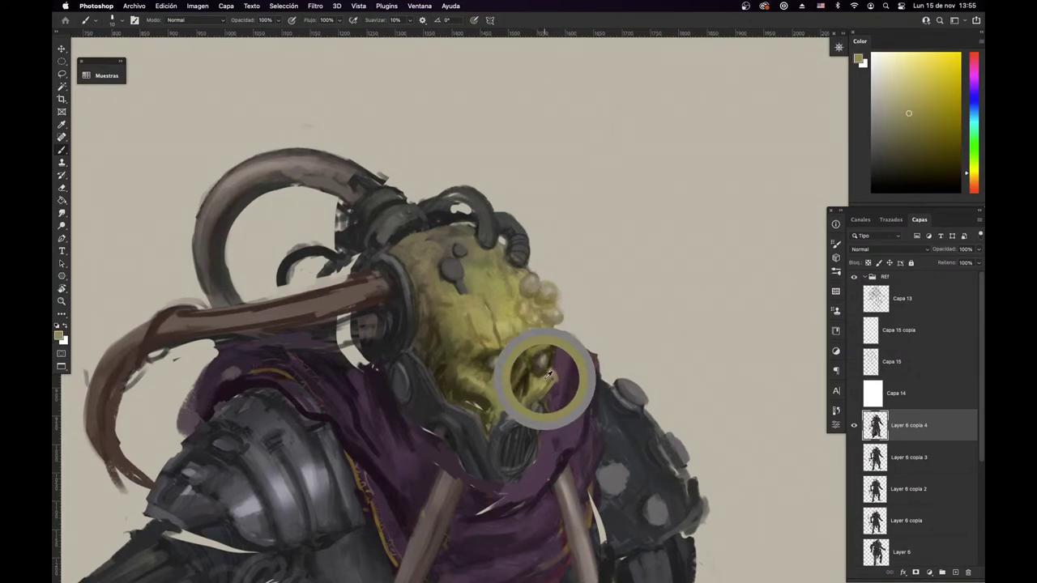
pyautogui.keyDown('alt'); pyautogui.click(509, 397); pyautogui.keyUp('alt')
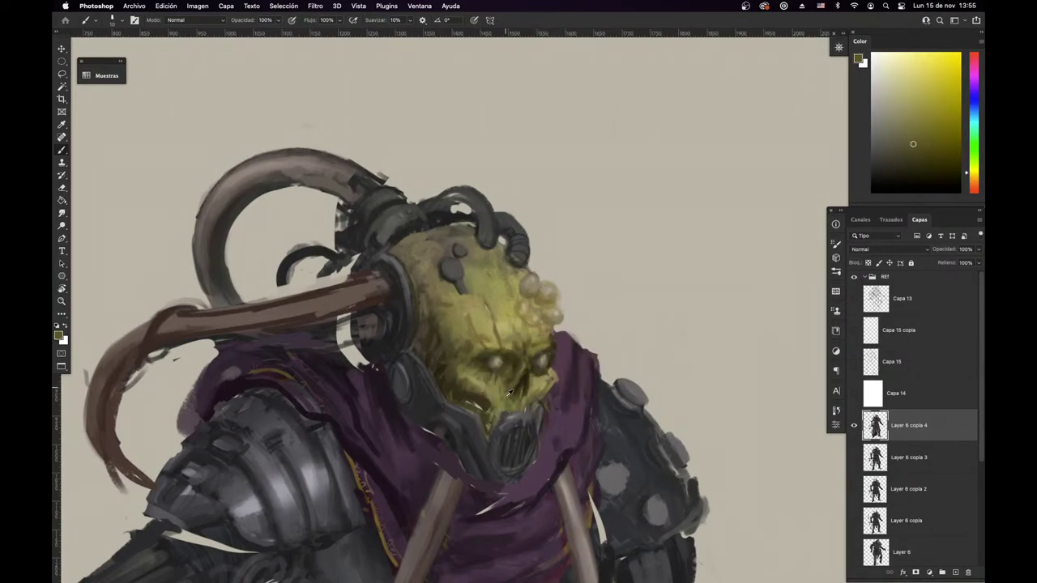
pyautogui.keyDown('alt'); pyautogui.click(509, 393); pyautogui.keyUp('alt')
pyautogui.keyDown('alt'); pyautogui.click(533, 390); pyautogui.keyUp('alt')
pyautogui.keyDown('alt'); pyautogui.click(535, 377); pyautogui.keyUp('alt')
pyautogui.keyDown('alt'); pyautogui.click(523, 376); pyautogui.keyUp('alt')
pyautogui.keyDown('alt'); pyautogui.click(511, 387); pyautogui.keyUp('alt')
# Step: Blend the area between the eyes into the lower forehead with sampled yellow-green
pyautogui.keyDown('alt'); pyautogui.click(522, 358); pyautogui.keyUp('alt')
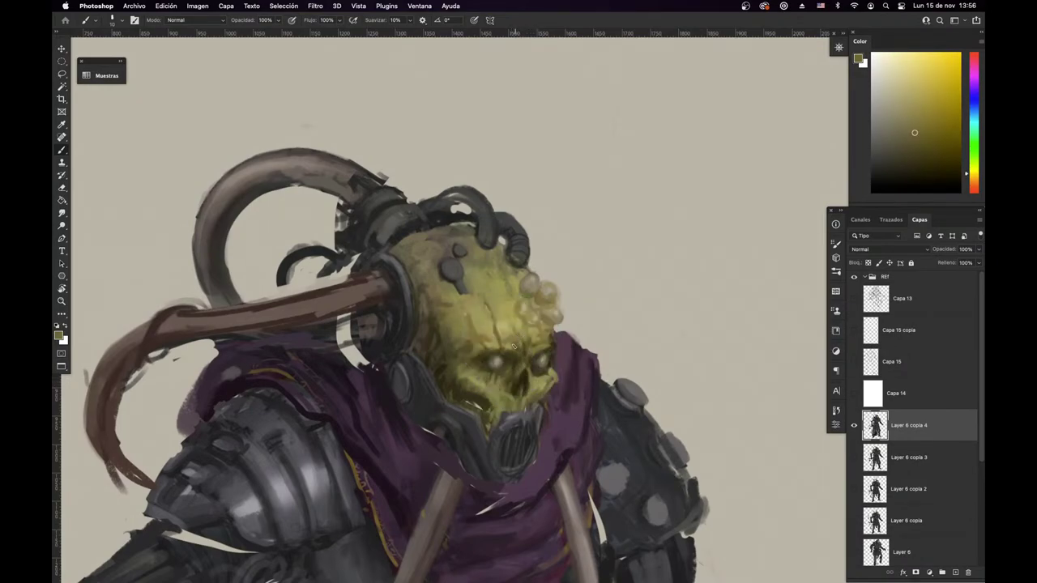
pyautogui.keyDown('alt'); pyautogui.click(527, 341); pyautogui.keyUp('alt')
pyautogui.keyDown('alt'); pyautogui.click(511, 342); pyautogui.keyUp('alt')
# Step: Mirror the canvas horizontally to judge the whole figure's pose
pyautogui.moveTo(565, 460); pyautogui.dragTo(471, 486)
pyautogui.moveTo(508, 558); pyautogui.dragTo(468, 472)
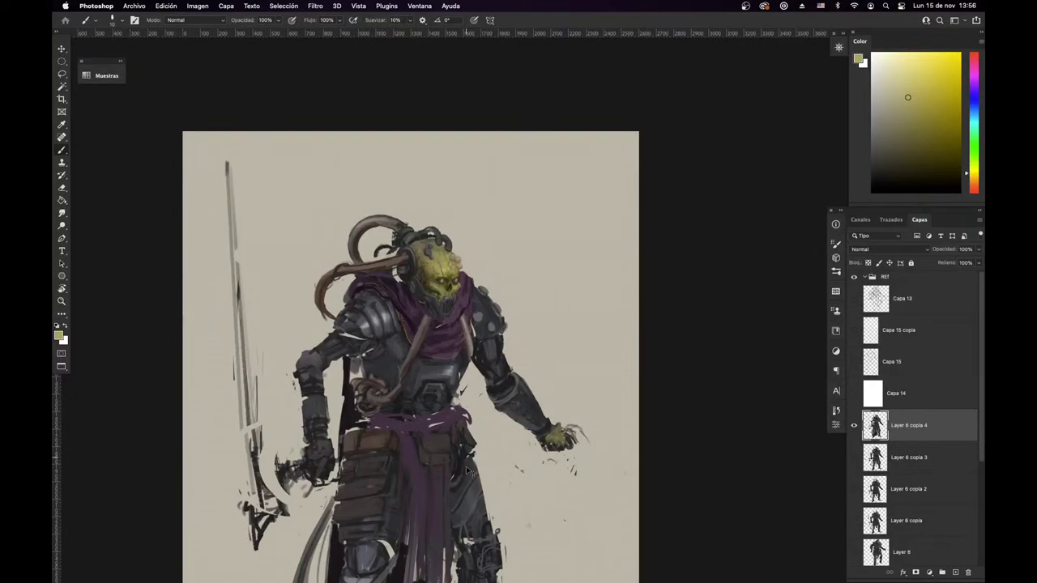
pyautogui.press('super+shift+h')
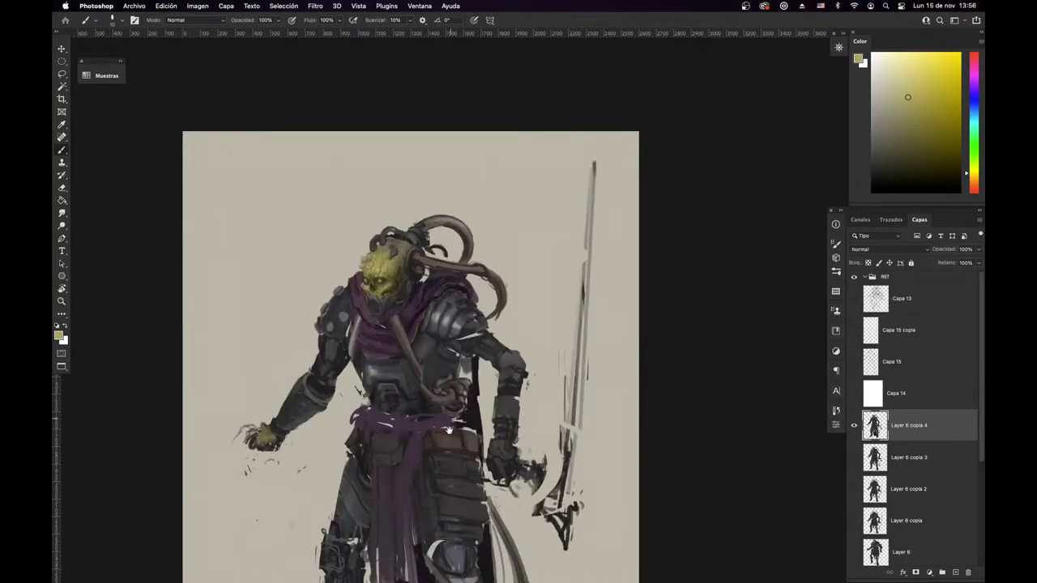
pyautogui.moveTo(436, 491); pyautogui.dragTo(469, 487)
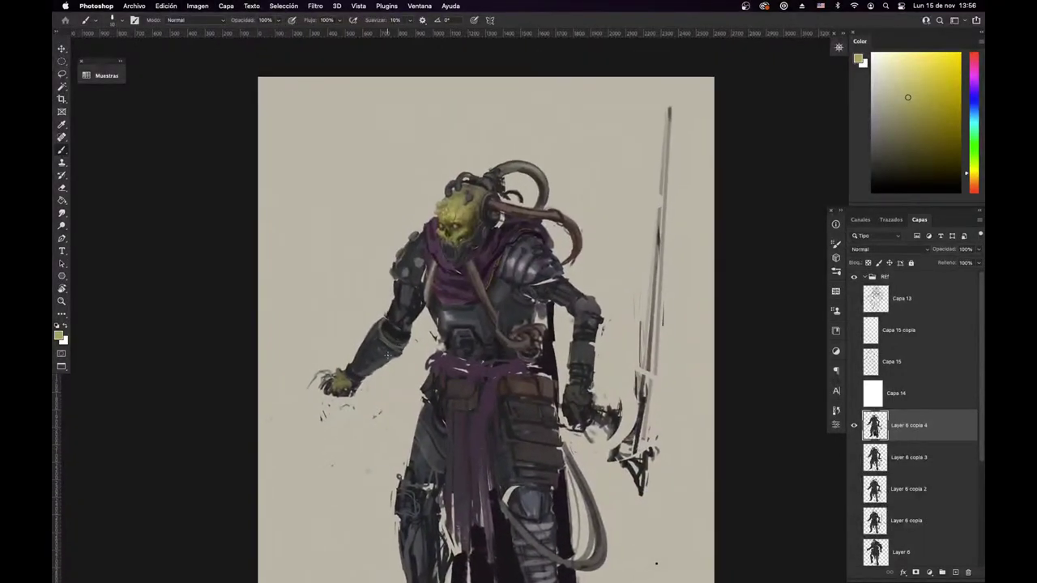
# Step: Try to rotate the empty-handed arm's lassoed forearm and hand about -23° and move them toward the body
pyautogui.press('l')
pyautogui.moveTo(405, 333)
pyautogui.mouseDown()
pyautogui.moveTo(306, 426)
pyautogui.moveTo(407, 389)
pyautogui.mouseUp()
pyautogui.press('super+t')
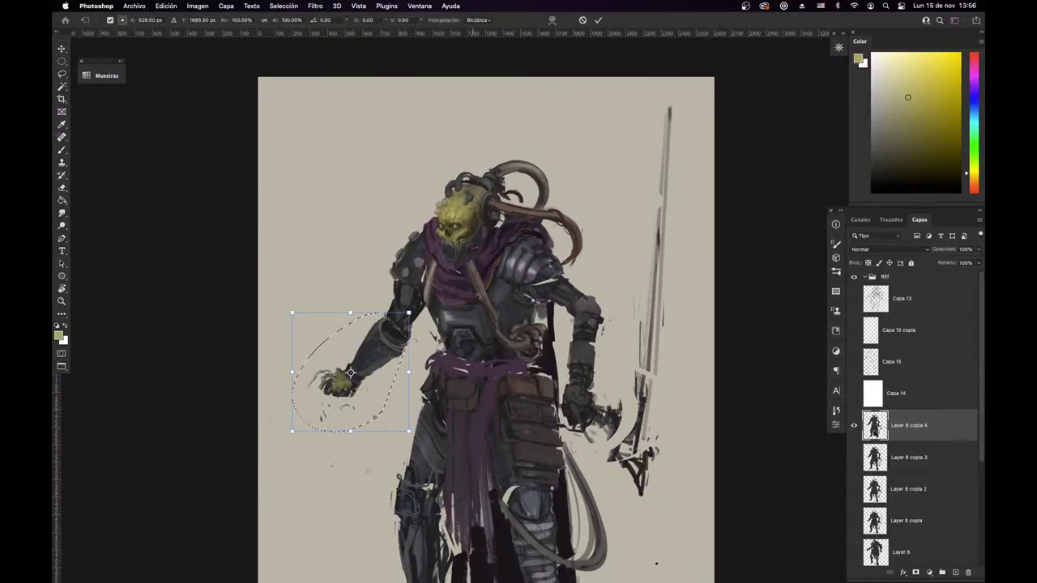
pyautogui.moveTo(494, 247); pyautogui.dragTo(419, 199)
pyautogui.moveTo(362, 374)
pyautogui.mouseDown()
pyautogui.moveTo(391, 440)
pyautogui.moveTo(409, 396)
pyautogui.mouseUp()
pyautogui.moveTo(440, 450); pyautogui.dragTo(428, 458)
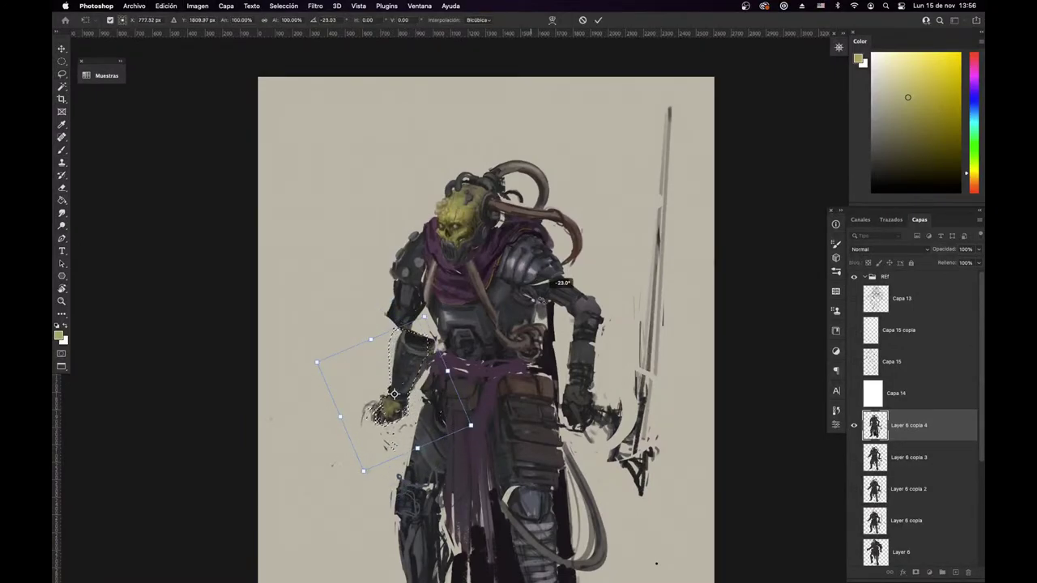
pyautogui.moveTo(400, 397); pyautogui.dragTo(384, 402)
pyautogui.press('Return')
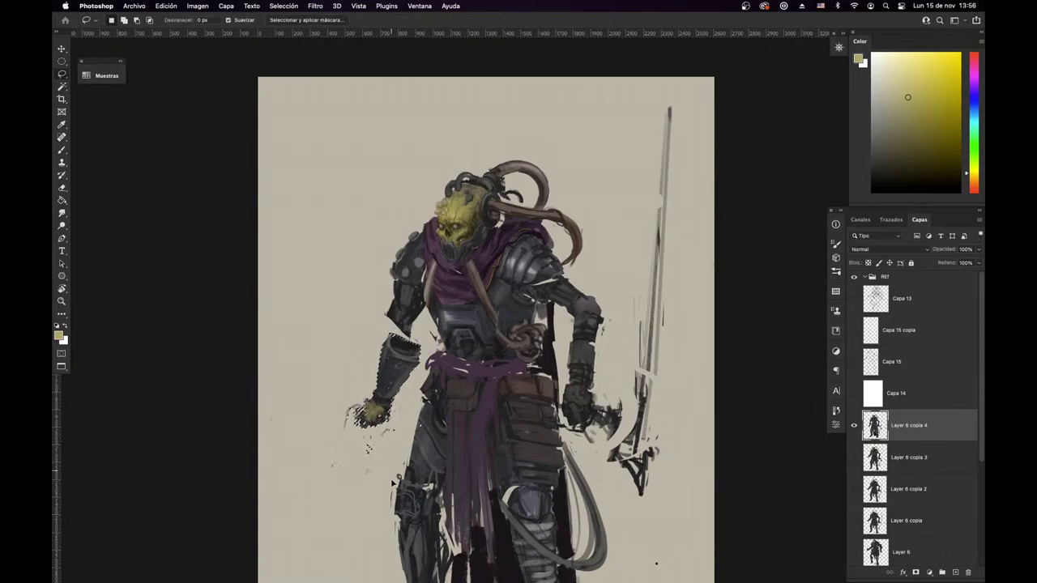
pyautogui.press('super+d')
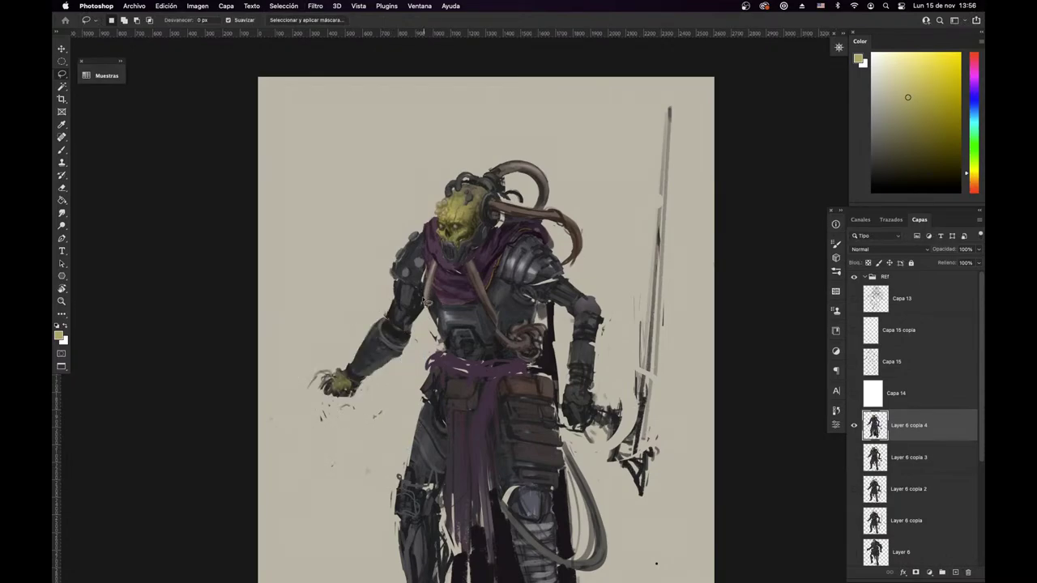
# Step: Rotate the whole empty-handed arm below the shoulder plate about -18° toward the body, pivoting near the upper arm
pyautogui.moveTo(328, 348); pyautogui.dragTo(377, 381)
pyautogui.moveTo(388, 372); pyautogui.dragTo(411, 387)
pyautogui.press('super+t')
pyautogui.moveTo(359, 350)
pyautogui.mouseDown()
pyautogui.moveTo(396, 326)
pyautogui.moveTo(401, 304)
pyautogui.mouseUp()
pyautogui.moveTo(452, 326); pyautogui.dragTo(461, 320)
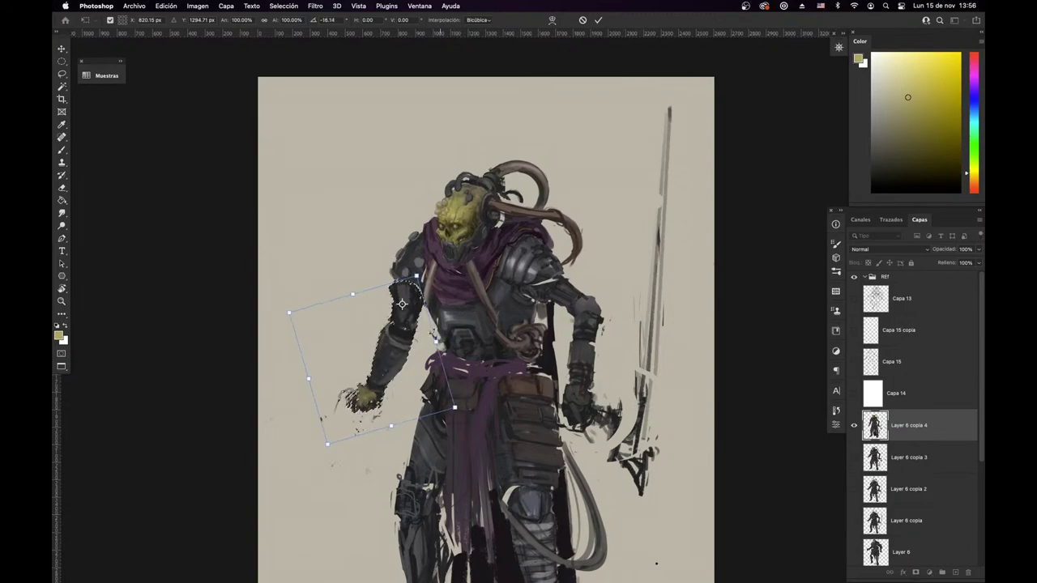
pyautogui.moveTo(408, 357)
pyautogui.mouseDown()
pyautogui.moveTo(411, 371)
pyautogui.moveTo(396, 372)
pyautogui.mouseUp()
pyautogui.press('Return')
pyautogui.press('super+d')
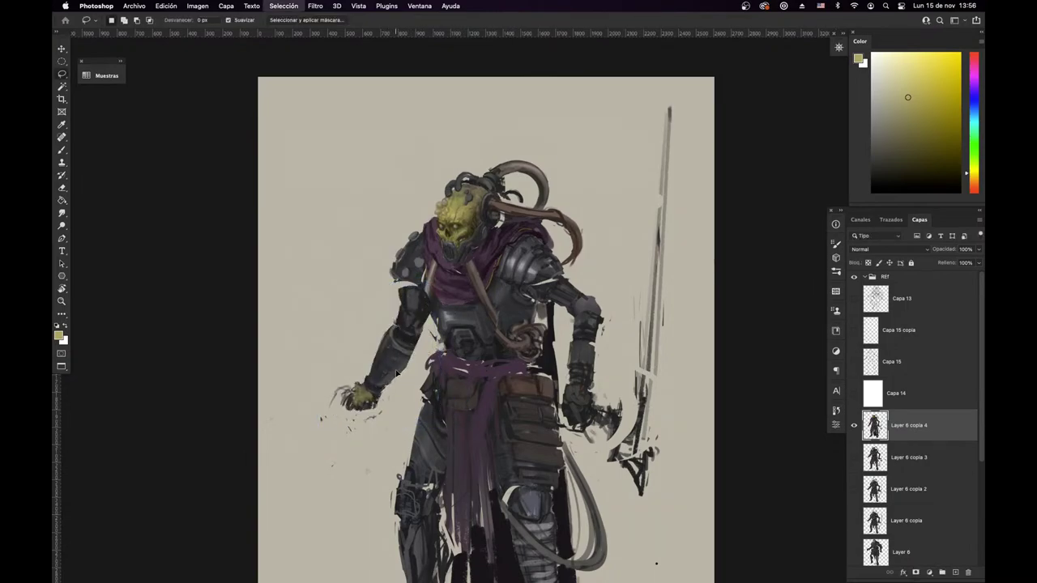
# Step: Extend the thin hose hanging beside the far shoulder downward with sampled light and dark browns
pyautogui.press('e')
pyautogui.press('b')
pyautogui.keyDown('alt'); pyautogui.click(428, 292); pyautogui.keyUp('alt')
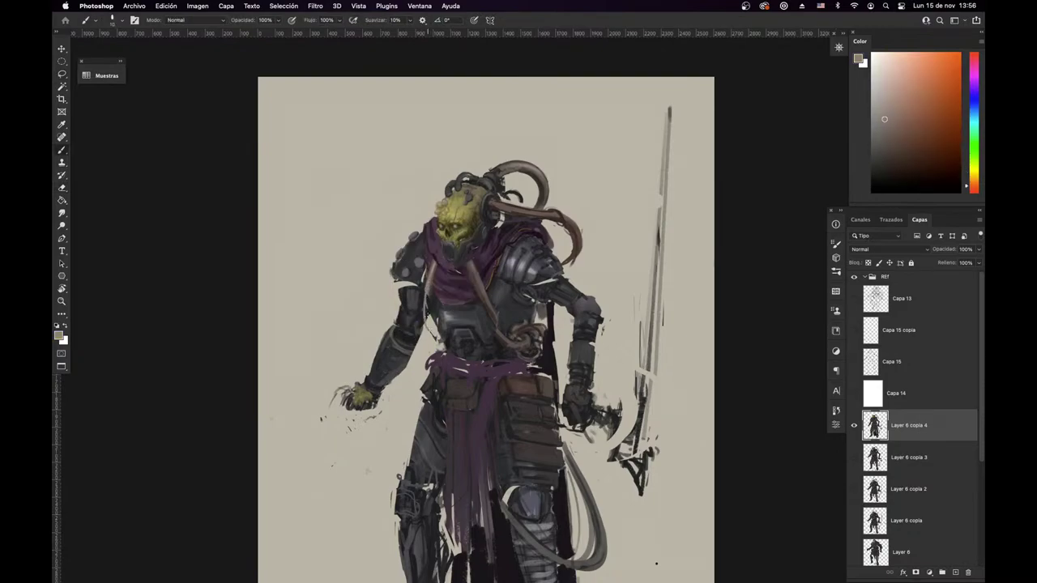
pyautogui.keyDown('alt'); pyautogui.click(428, 299); pyautogui.keyUp('alt')
# Step: Try to erase the empty hand with a 43 px eraser and darken the upper arm's outline with a sampled tone
pyautogui.press('e')
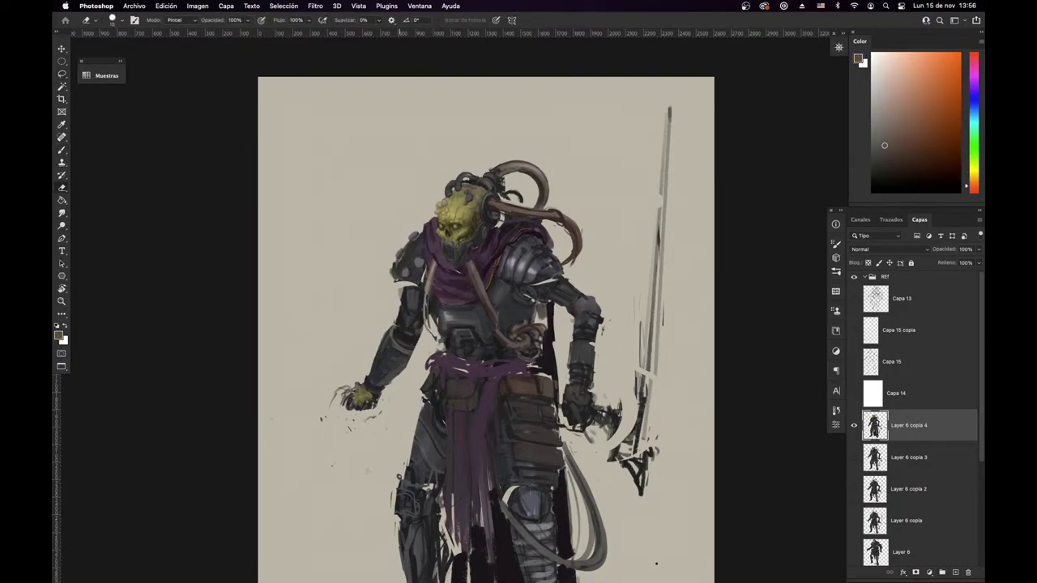
pyautogui.rightClick(516, 356)
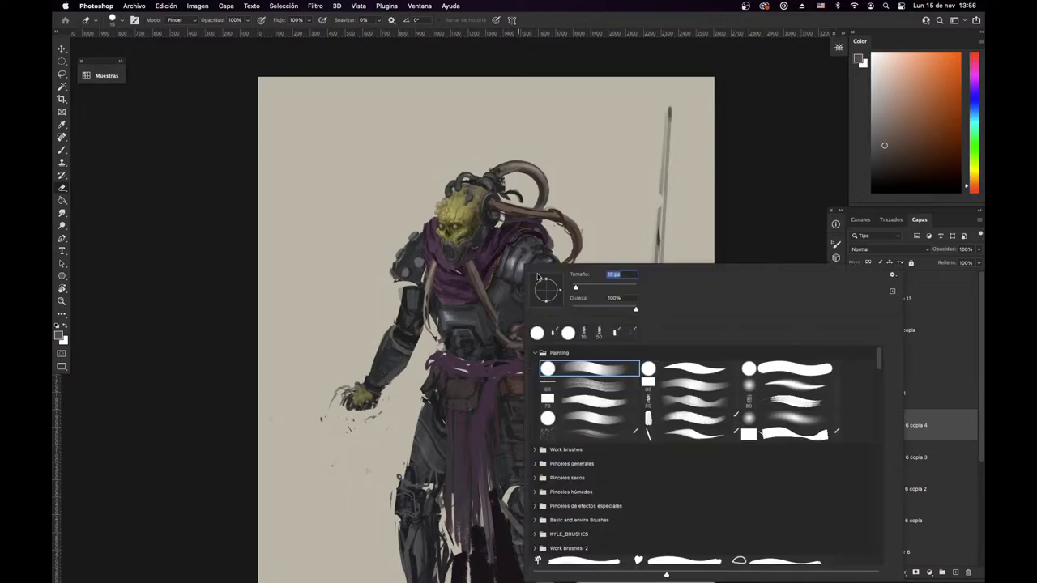
pyautogui.moveTo(575, 288); pyautogui.dragTo(588, 288)
pyautogui.click(676, 232)
pyautogui.moveTo(477, 380); pyautogui.dragTo(480, 381)
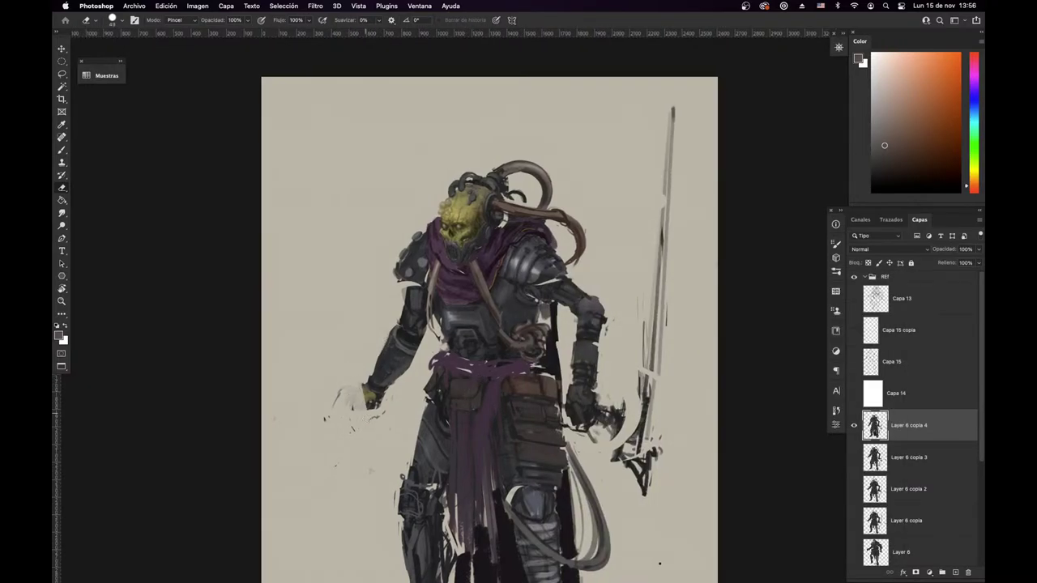
pyautogui.press('b')
pyautogui.keyDown('alt'); pyautogui.click(411, 313); pyautogui.keyUp('alt')
pyautogui.moveTo(403, 285); pyautogui.dragTo(398, 324)
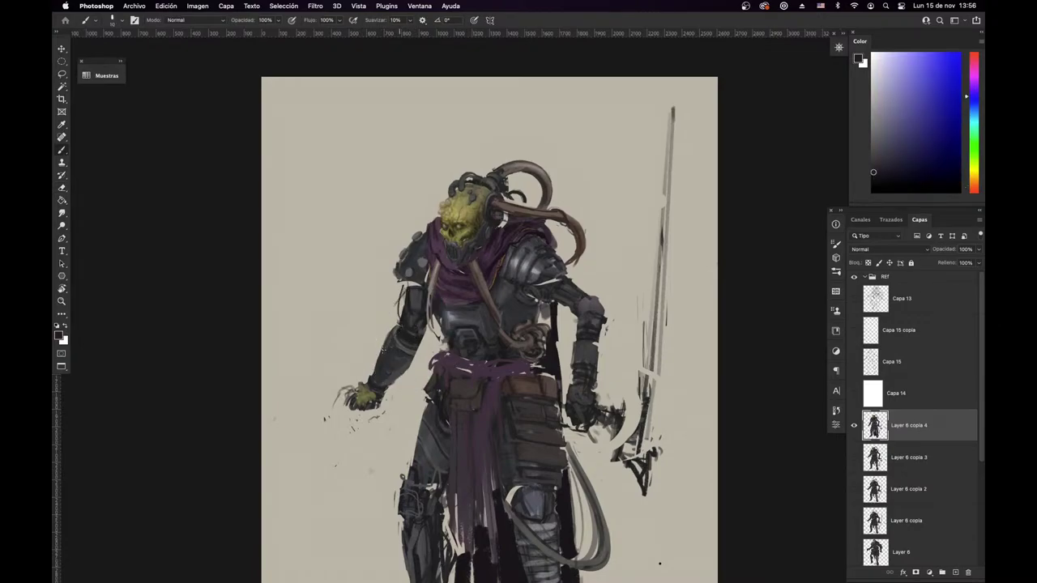
# Step: Erase the empty-handed arm below the shoulder plate, enlarging the eraser to 143 px
pyautogui.press('e')
pyautogui.moveTo(349, 405)
pyautogui.mouseDown()
pyautogui.moveTo(401, 348)
pyautogui.moveTo(409, 298)
pyautogui.mouseUp()
pyautogui.rightClick(415, 302)
pyautogui.write('143')
pyautogui.press('Return')
# Step: Sketch a new upper arm outline below the shoulder plate with a sampled near-black tone
pyautogui.press('b')
pyautogui.keyDown('alt'); pyautogui.click(421, 315); pyautogui.keyUp('alt')
pyautogui.moveTo(434, 442); pyautogui.dragTo(390, 436)
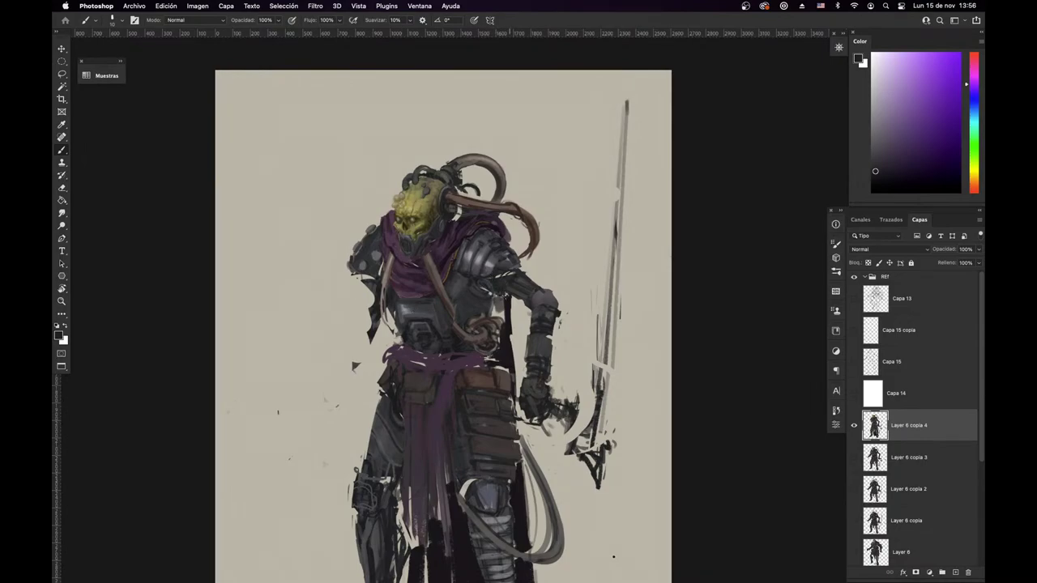
pyautogui.keyDown('alt'); pyautogui.click(369, 517); pyautogui.keyUp('alt')
pyautogui.moveTo(543, 327); pyautogui.dragTo(595, 297)
pyautogui.moveTo(443, 456); pyautogui.dragTo(464, 482)
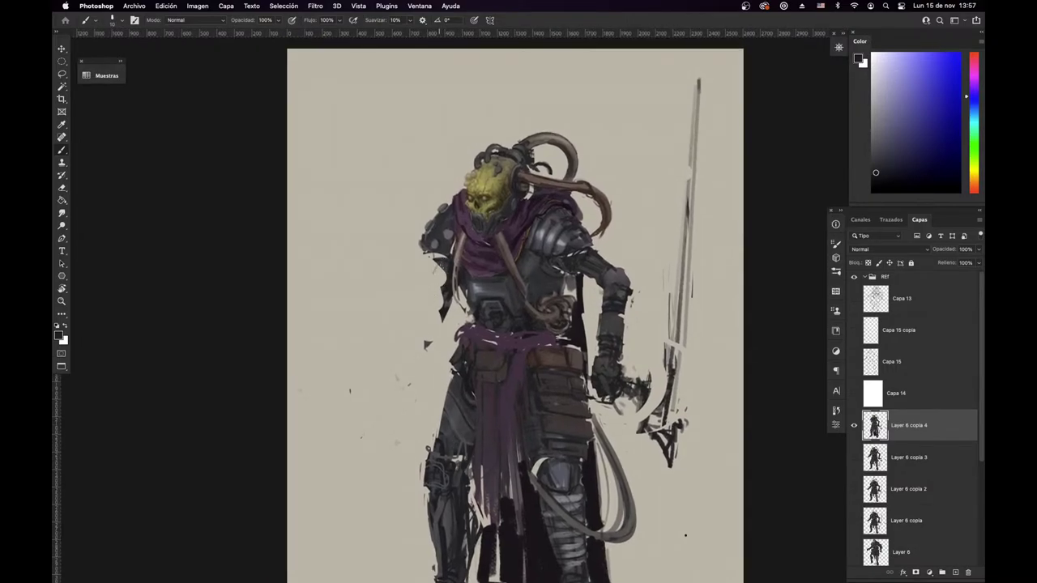
pyautogui.moveTo(442, 264)
pyautogui.mouseDown()
pyautogui.moveTo(421, 287)
pyautogui.moveTo(434, 305)
pyautogui.mouseUp()
pyautogui.moveTo(448, 425); pyautogui.dragTo(387, 458)
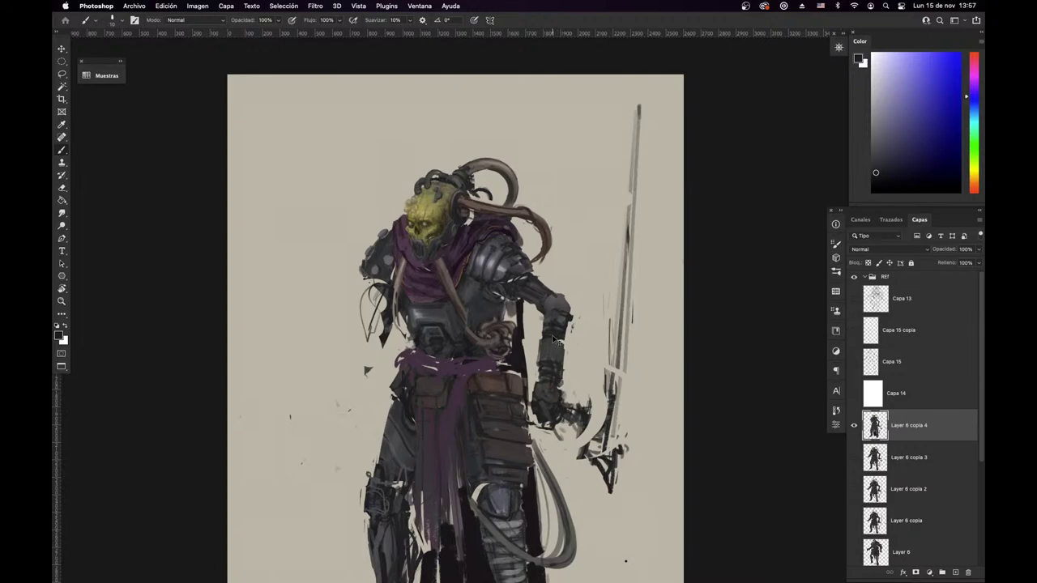
# Step: Mirror the canvas back and compare the painting with the Capa 15 mannequin sketch, leaving the sketch visible
pyautogui.press('super+f')
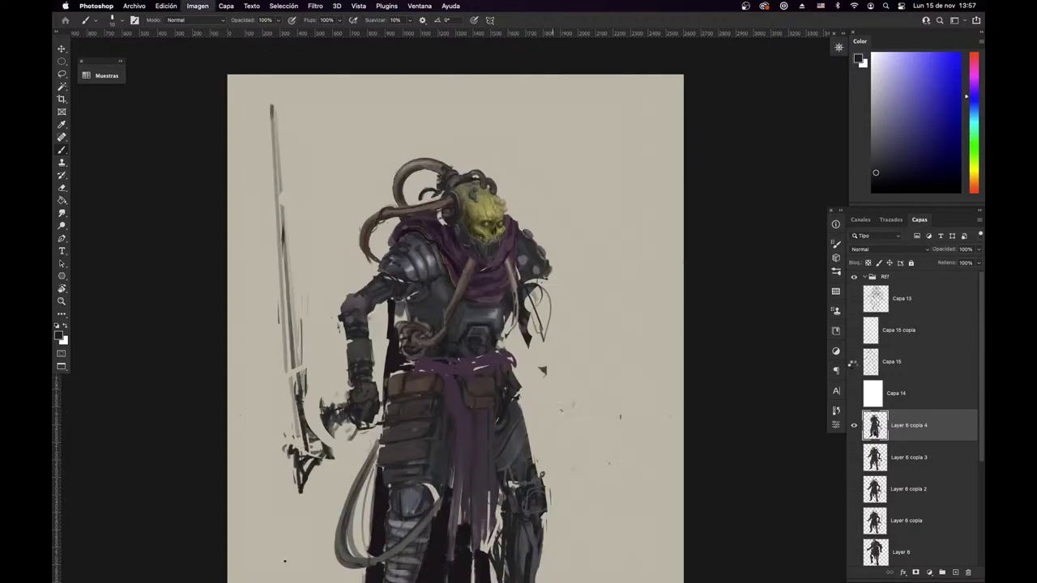
pyautogui.click(854, 363)
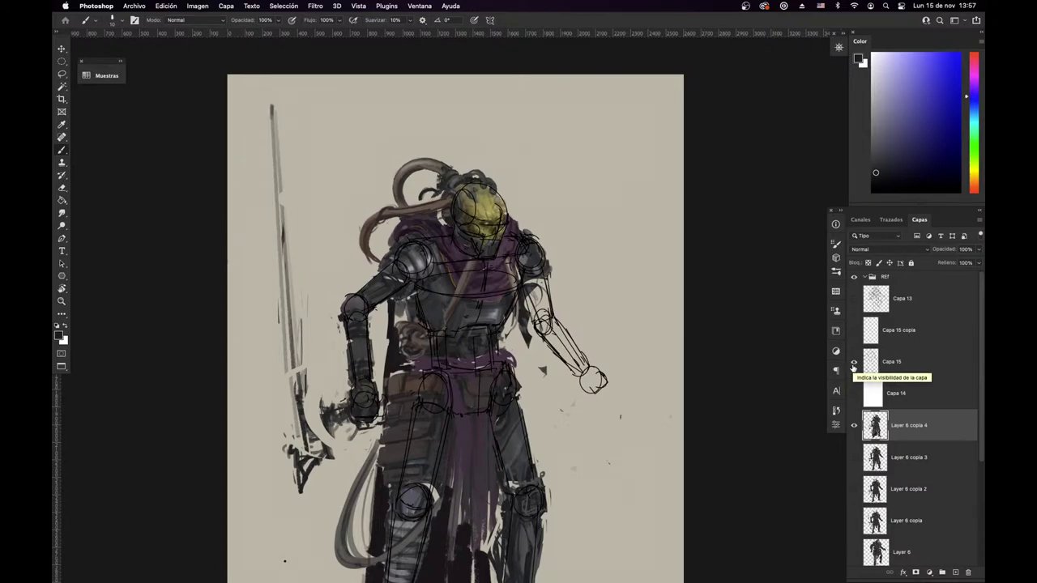
pyautogui.click(853, 365)
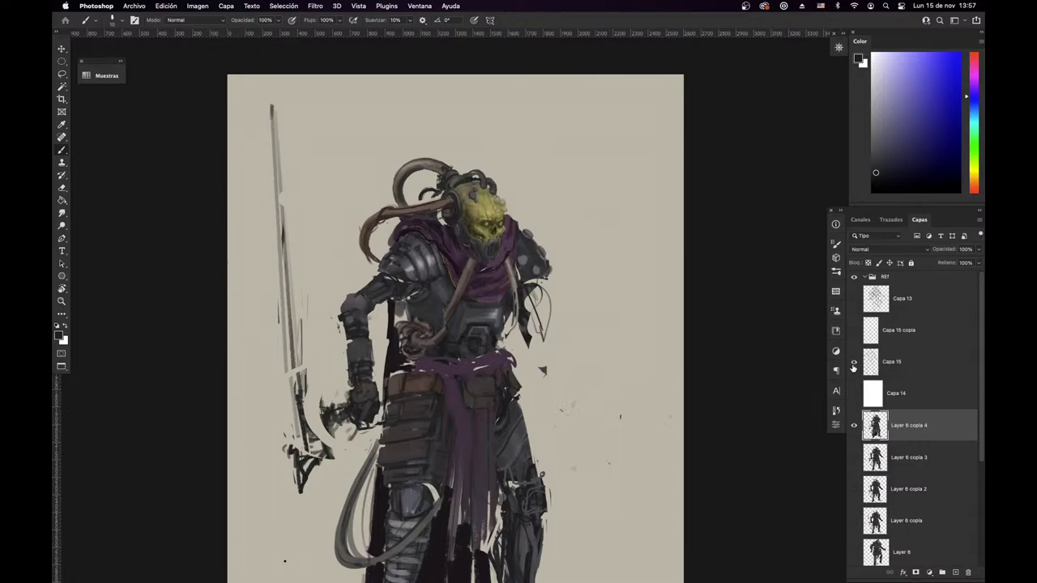
pyautogui.click(853, 364)
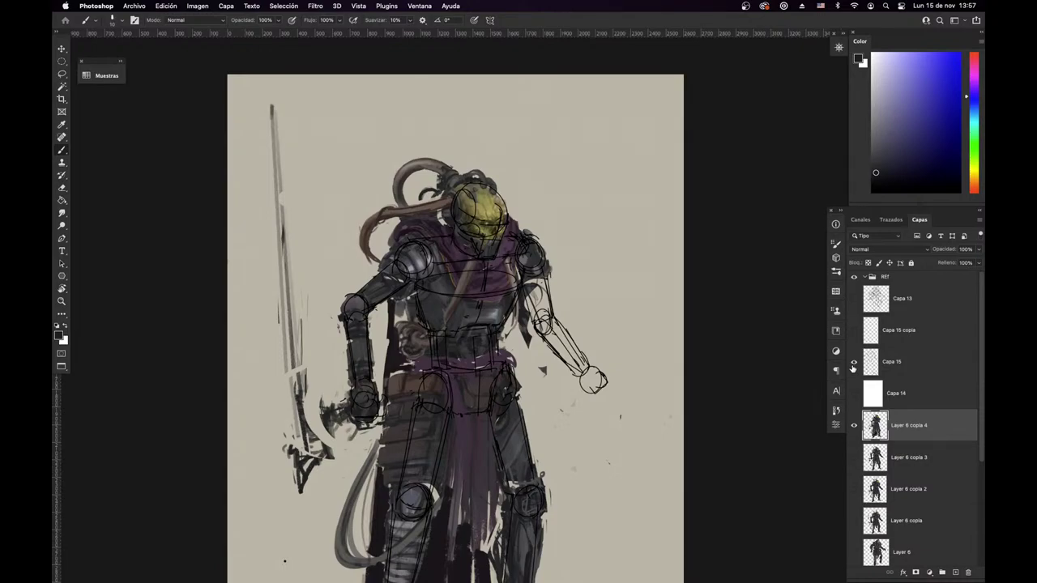
pyautogui.click(853, 365)
pyautogui.click(853, 364)
pyautogui.click(853, 365)
pyautogui.click(853, 365)
# Step: Lasso the mannequin's empty-handed arm on layer Capa 15
pyautogui.click(871, 350)
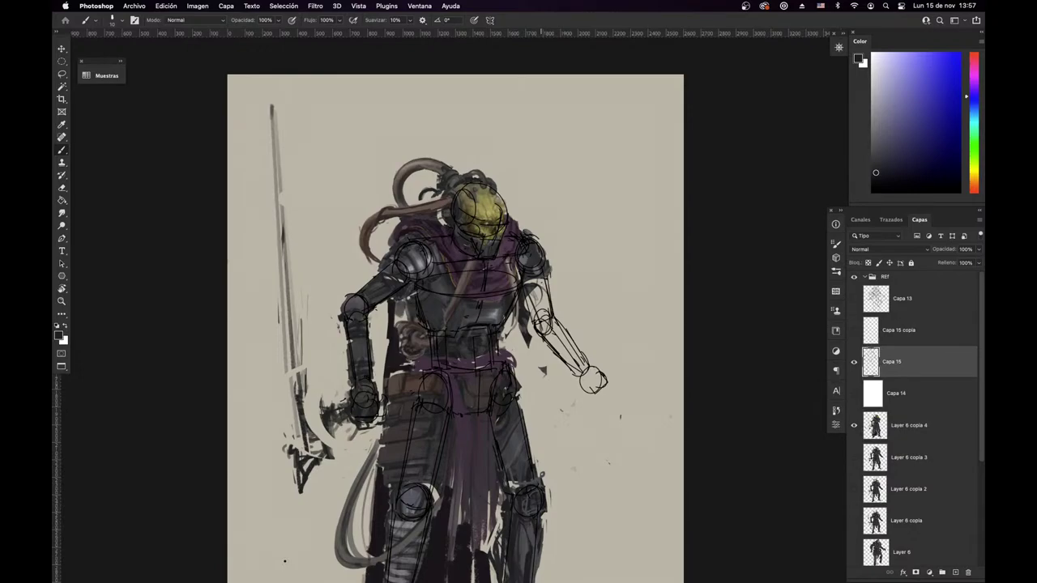
pyautogui.press('l')
pyautogui.moveTo(517, 254)
pyautogui.mouseDown()
pyautogui.moveTo(566, 250)
pyautogui.moveTo(630, 397)
pyautogui.moveTo(520, 302)
pyautogui.mouseUp()
# Step: Try to move the selected mannequin arm slightly downward, and undo back to the lasso selection
pyautogui.press('v')
pyautogui.moveTo(556, 339); pyautogui.dragTo(561, 352)
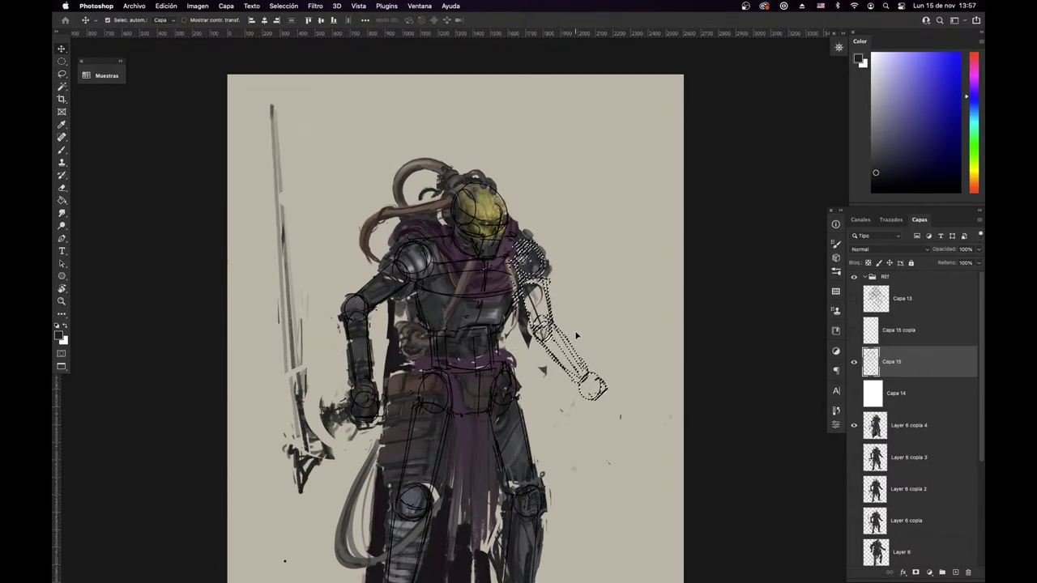
pyautogui.press('super+d')
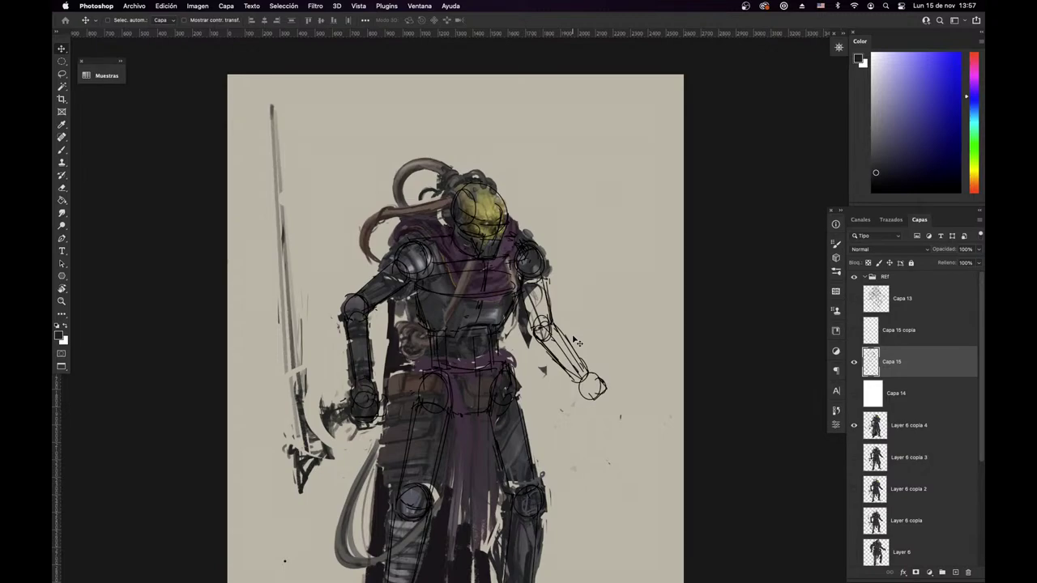
pyautogui.press('super+z')
pyautogui.press('super+z')
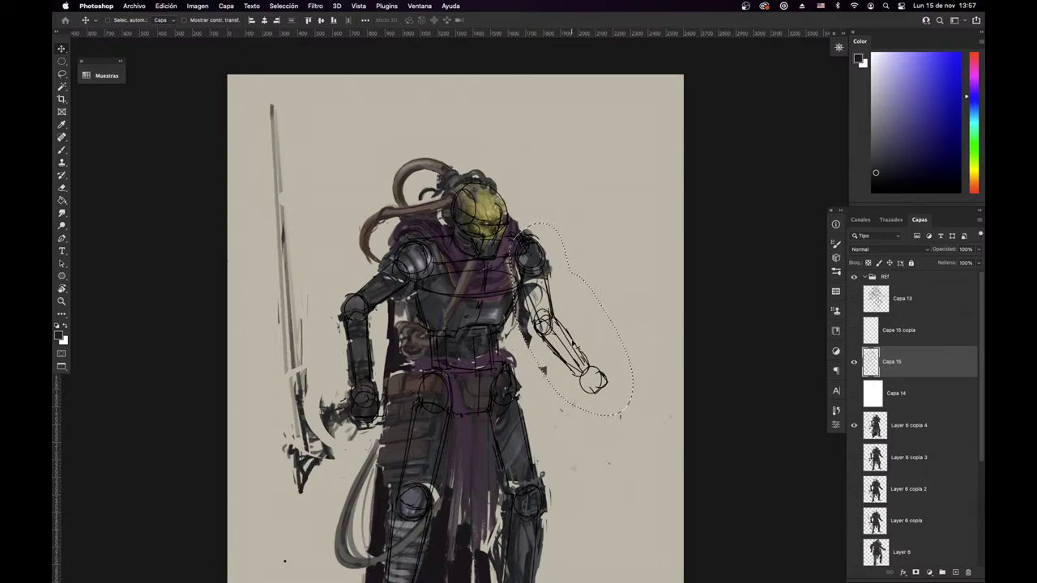
# Step: Deselect and erase the mannequin's outstretched empty-handed arm from layer Capa 15
pyautogui.press('super+d')
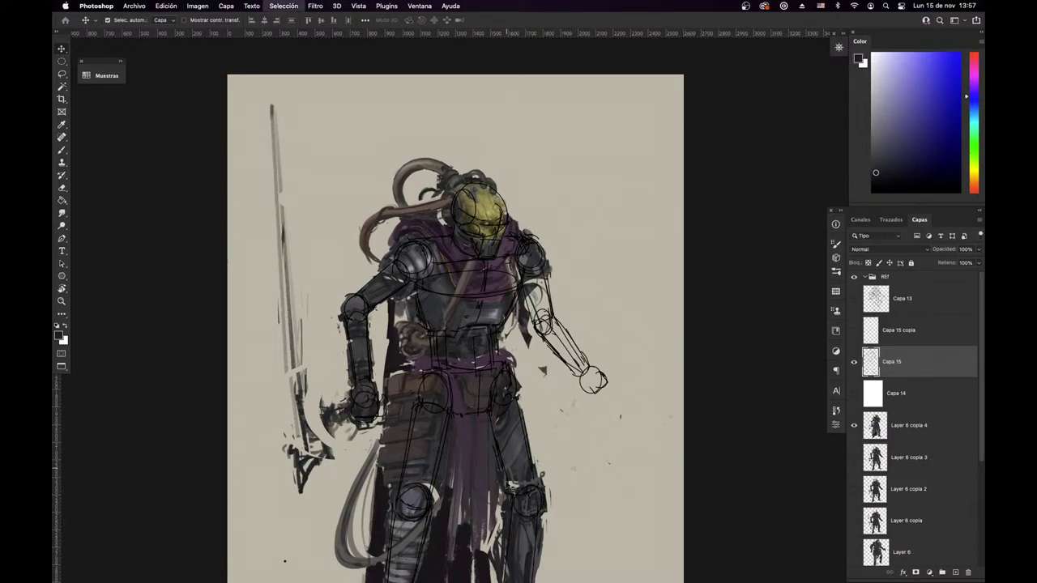
pyautogui.press('e')
pyautogui.moveTo(551, 300)
pyautogui.mouseDown()
pyautogui.moveTo(547, 336)
pyautogui.moveTo(583, 308)
pyautogui.moveTo(597, 371)
pyautogui.moveTo(557, 299)
pyautogui.mouseUp()
pyautogui.press('super+z')
pyautogui.press('b')
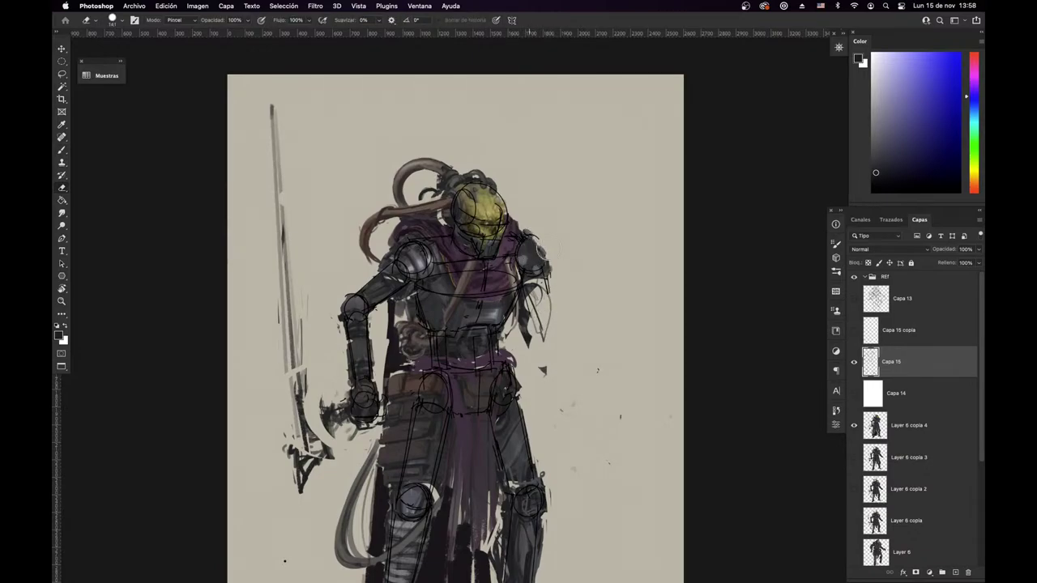
# Step: Draw a new hanging arm with shoulder, forearm and hand in black on the mannequin, and erase stray lines along it
pyautogui.press('d')
pyautogui.moveTo(515, 237)
pyautogui.mouseDown()
pyautogui.moveTo(535, 259)
pyautogui.moveTo(519, 295)
pyautogui.mouseUp()
pyautogui.moveTo(535, 256); pyautogui.dragTo(540, 309)
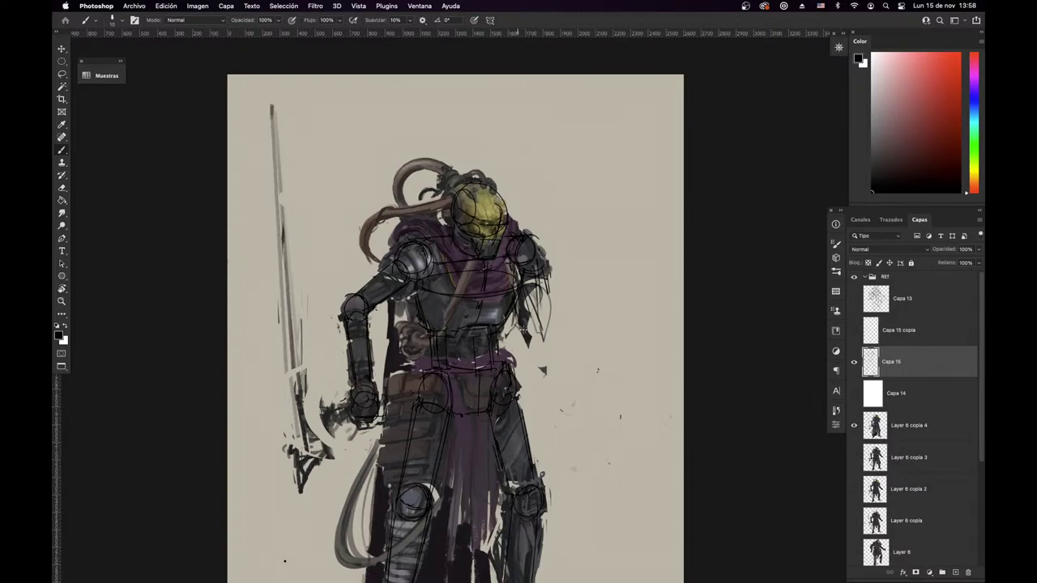
pyautogui.moveTo(541, 335)
pyautogui.mouseDown()
pyautogui.moveTo(546, 315)
pyautogui.moveTo(520, 354)
pyautogui.moveTo(539, 397)
pyautogui.mouseUp()
pyautogui.moveTo(546, 343); pyautogui.dragTo(547, 391)
pyautogui.moveTo(528, 373)
pyautogui.mouseDown()
pyautogui.moveTo(546, 423)
pyautogui.moveTo(542, 455)
pyautogui.mouseUp()
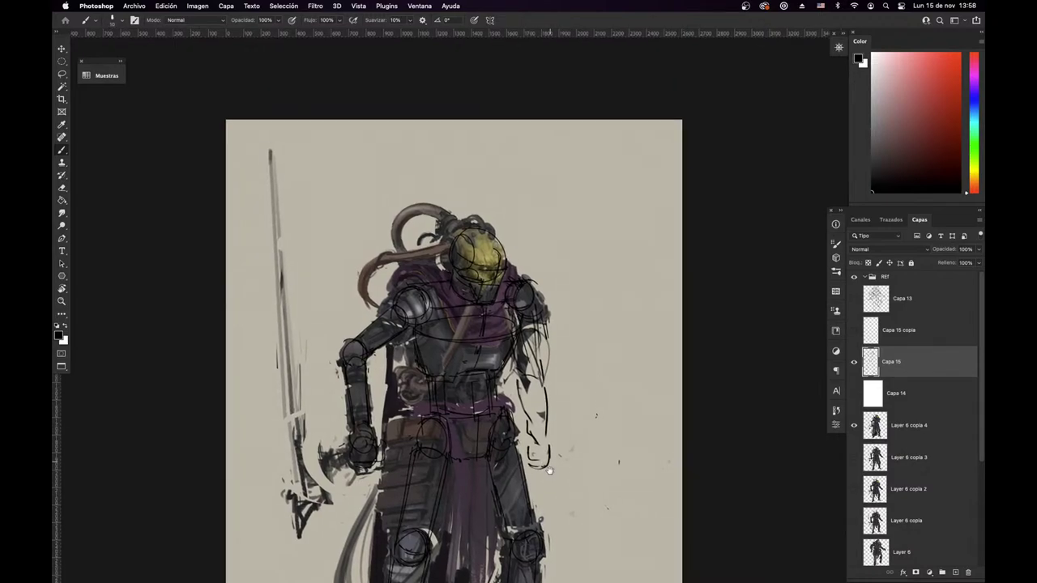
pyautogui.press('e')
pyautogui.moveTo(536, 302); pyautogui.dragTo(549, 338)
pyautogui.moveTo(543, 360); pyautogui.dragTo(541, 389)
pyautogui.press('b')
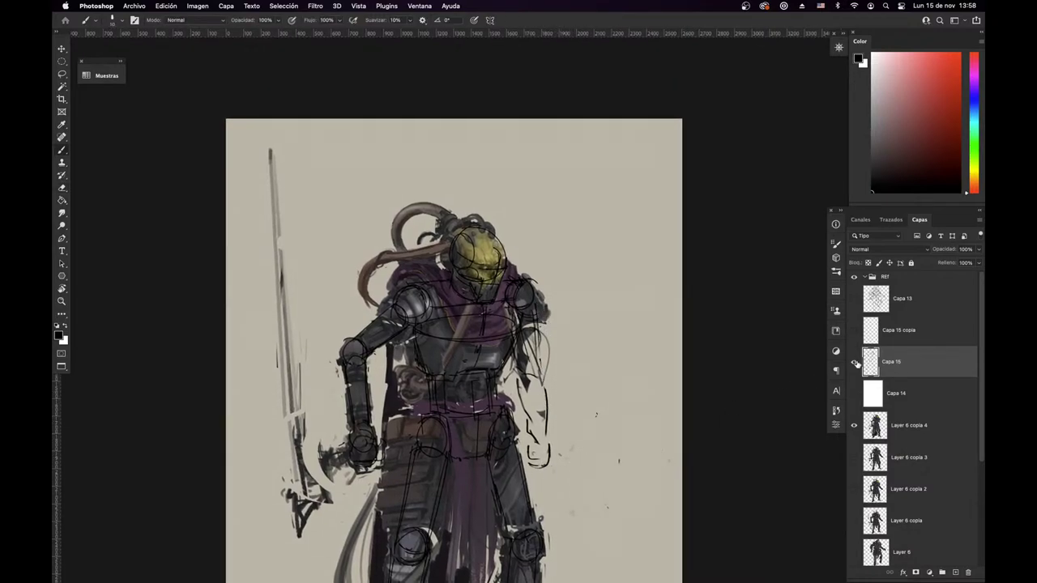
# Step: Hide the Capa 15 mannequin and erase the shoulder plate above the empty-handed arm on Layer 6 copia 4
pyautogui.click(854, 361)
pyautogui.click(891, 428)
pyautogui.keyDown('alt'); pyautogui.click(530, 315); pyautogui.keyUp('alt')
pyautogui.press('e')
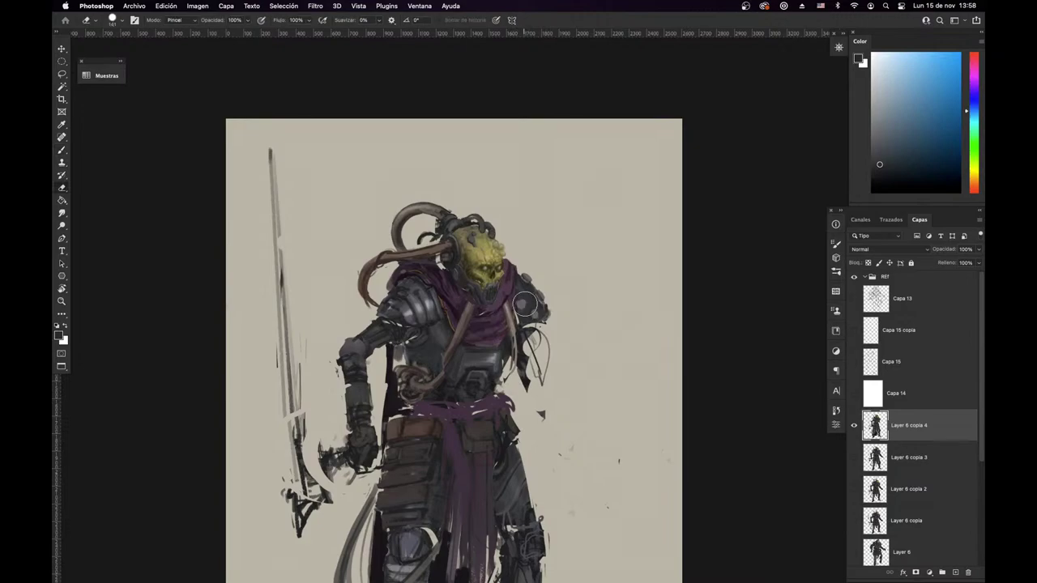
pyautogui.moveTo(523, 278)
pyautogui.mouseDown()
pyautogui.moveTo(543, 314)
pyautogui.moveTo(532, 329)
pyautogui.mouseUp()
pyautogui.press('b')
# Step: Show Capa 15 again, duplicate it, invert the copy to white lines and hide the black original
pyautogui.click(854, 361)
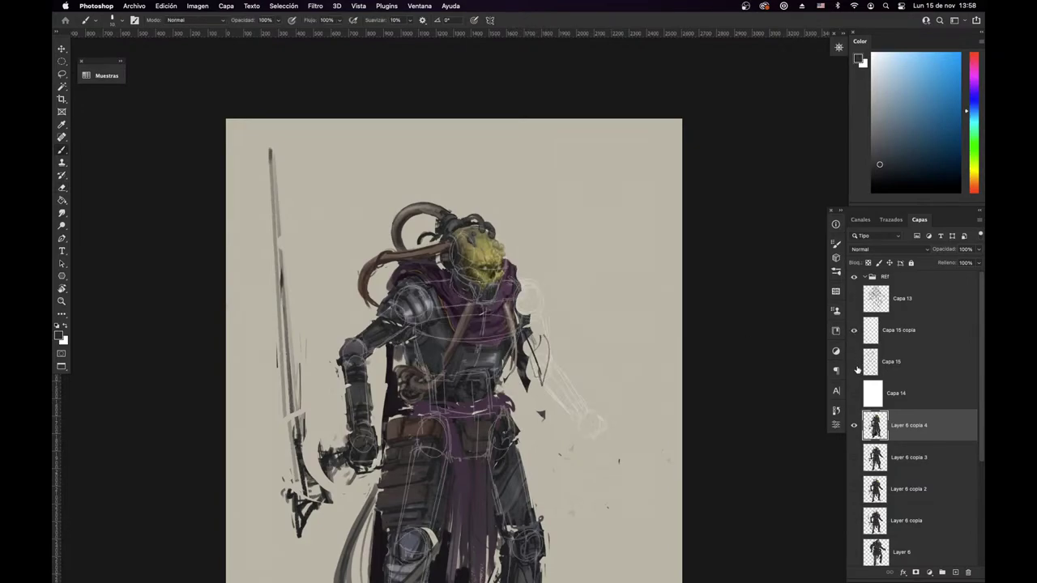
pyautogui.click(887, 333)
pyautogui.click(894, 364)
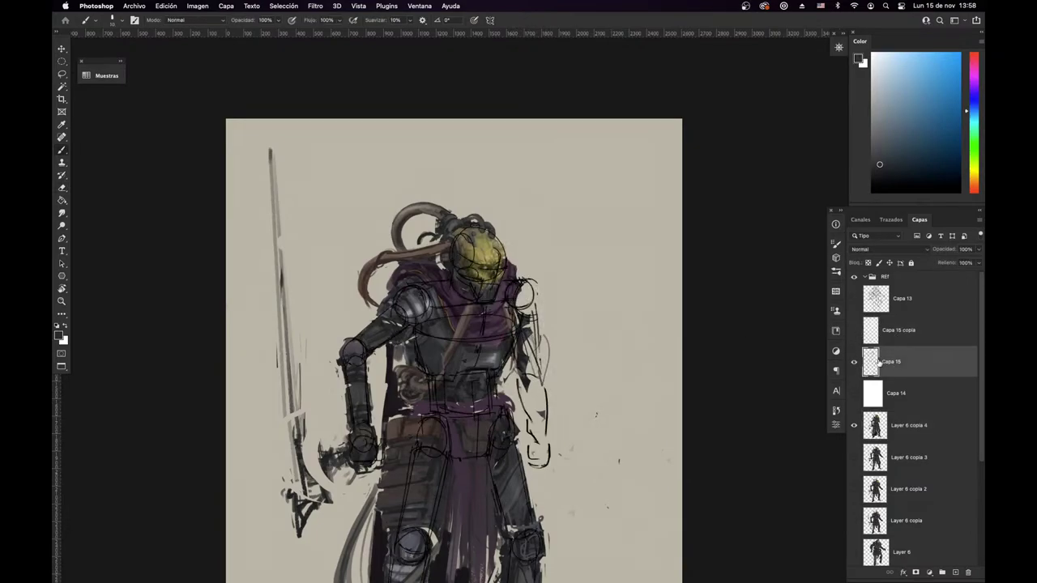
pyautogui.hotkey('ctrl', 'j')
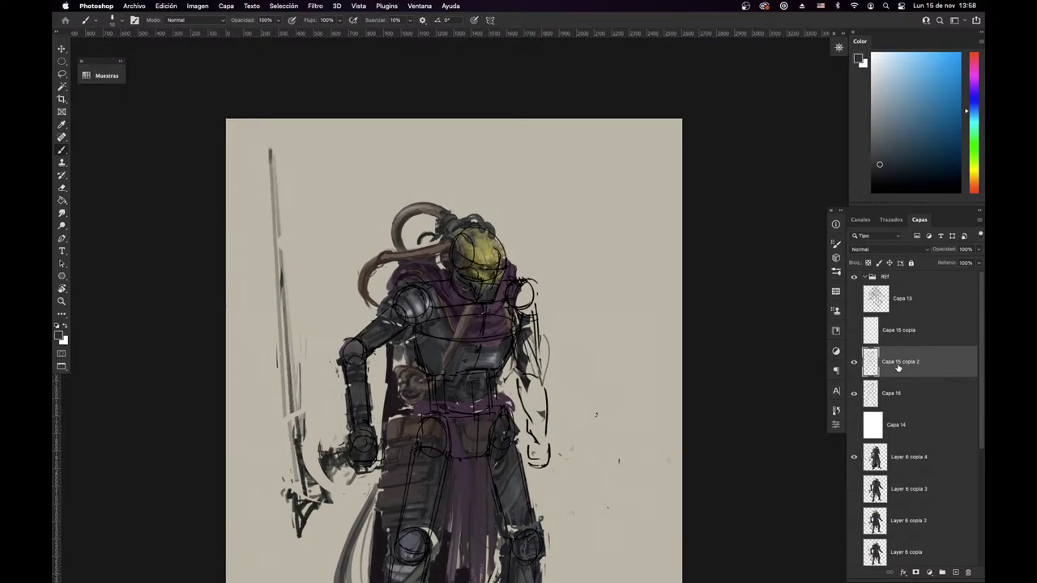
pyautogui.hotkey('ctrl', 'i')
pyautogui.click(854, 393)
pyautogui.moveTo(598, 454); pyautogui.dragTo(599, 453)
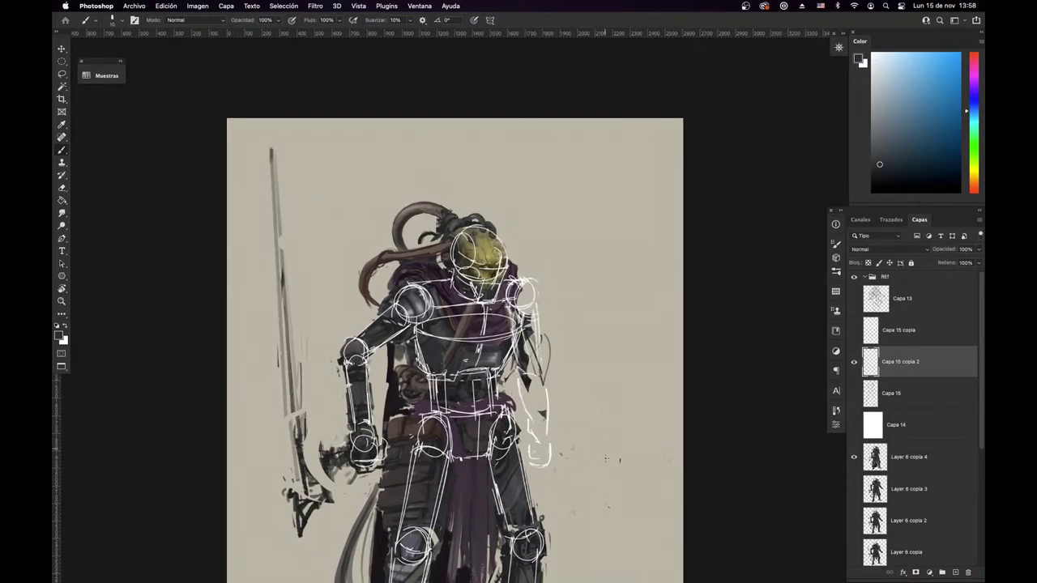
# Step: Fade the white mannequin copy Capa 15 copia 2, then reselect Layer 6 copia 4 and sample a near-black tone from the arm
pyautogui.click(904, 459)
pyautogui.keyDown('alt'); pyautogui.click(525, 360); pyautogui.keyUp('alt')
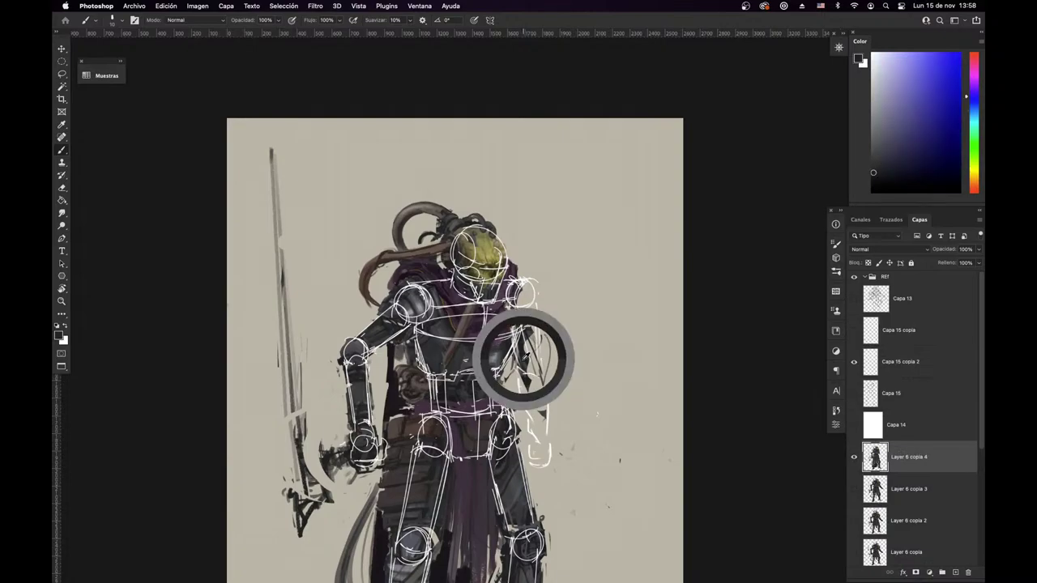
pyautogui.click(900, 366)
pyautogui.moveTo(946, 263); pyautogui.dragTo(928, 268)
pyautogui.click(899, 458)
pyautogui.keyDown('alt'); pyautogui.click(530, 376); pyautogui.keyUp('alt')
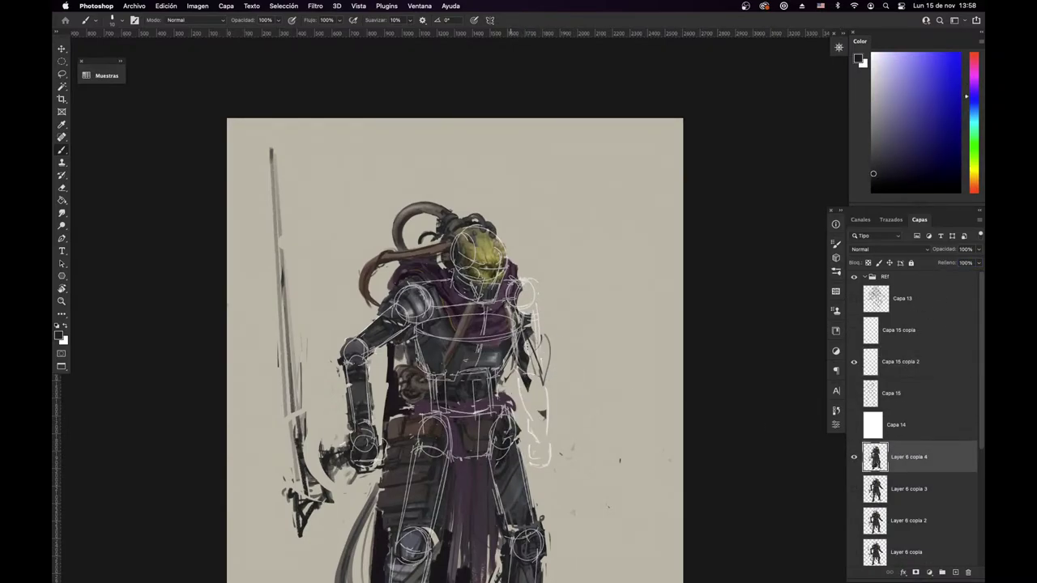
# Step: Sketch the new forearm and hand over the mannequin guide, with a long rectangular shape extending down beside the hand
pyautogui.moveTo(536, 338)
pyautogui.mouseDown()
pyautogui.moveTo(527, 375)
pyautogui.moveTo(508, 382)
pyautogui.moveTo(559, 415)
pyautogui.mouseUp()
pyautogui.moveTo(519, 393); pyautogui.dragTo(550, 431)
pyautogui.moveTo(558, 412)
pyautogui.mouseDown()
pyautogui.moveTo(563, 442)
pyautogui.moveTo(552, 442)
pyautogui.mouseUp()
pyautogui.moveTo(551, 433); pyautogui.dragTo(563, 451)
pyautogui.moveTo(547, 441); pyautogui.dragTo(579, 461)
pyautogui.moveTo(569, 452)
pyautogui.mouseDown()
pyautogui.moveTo(551, 460)
pyautogui.moveTo(561, 474)
pyautogui.mouseUp()
pyautogui.moveTo(561, 472)
pyautogui.mouseDown()
pyautogui.moveTo(545, 441)
pyautogui.moveTo(542, 413)
pyautogui.moveTo(551, 416)
pyautogui.mouseUp()
pyautogui.moveTo(549, 393)
pyautogui.mouseDown()
pyautogui.moveTo(555, 454)
pyautogui.moveTo(553, 392)
pyautogui.mouseUp()
pyautogui.moveTo(554, 381)
pyautogui.mouseDown()
pyautogui.moveTo(567, 404)
pyautogui.moveTo(515, 399)
pyautogui.moveTo(550, 458)
pyautogui.mouseUp()
pyautogui.moveTo(551, 458); pyautogui.dragTo(560, 469)
pyautogui.moveTo(567, 396); pyautogui.dragTo(569, 478)
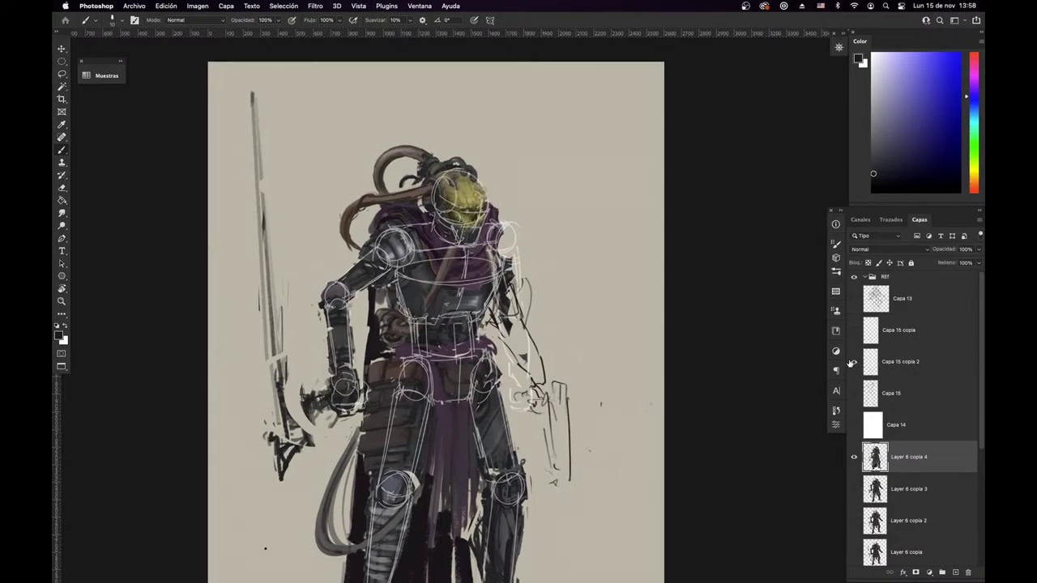
# Step: Hide the white mannequin guide, mirror the canvas, and review the figure while touching up the sketched forearm at the wrist
pyautogui.click(853, 362)
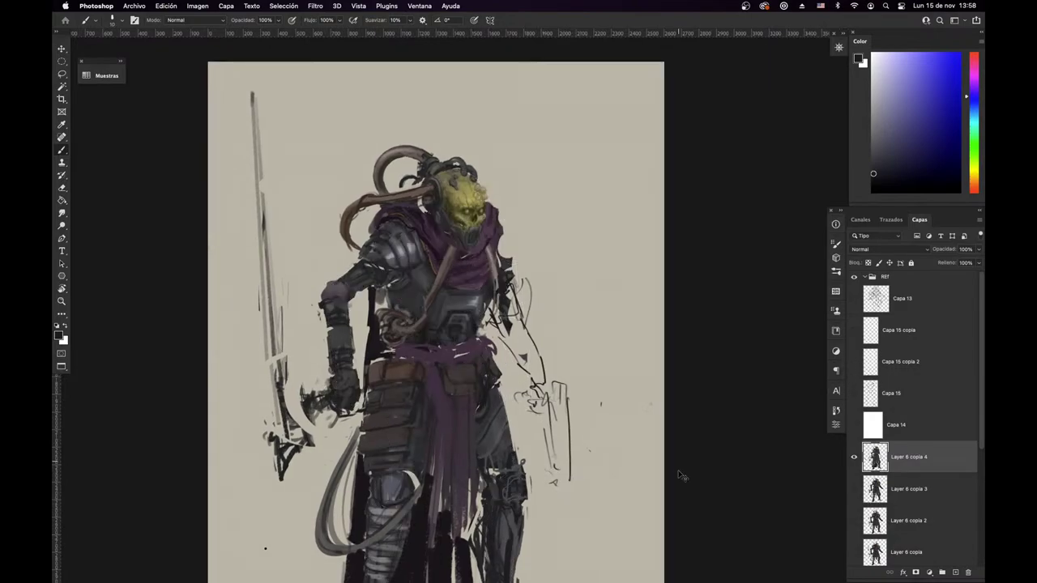
pyautogui.press('super+f')
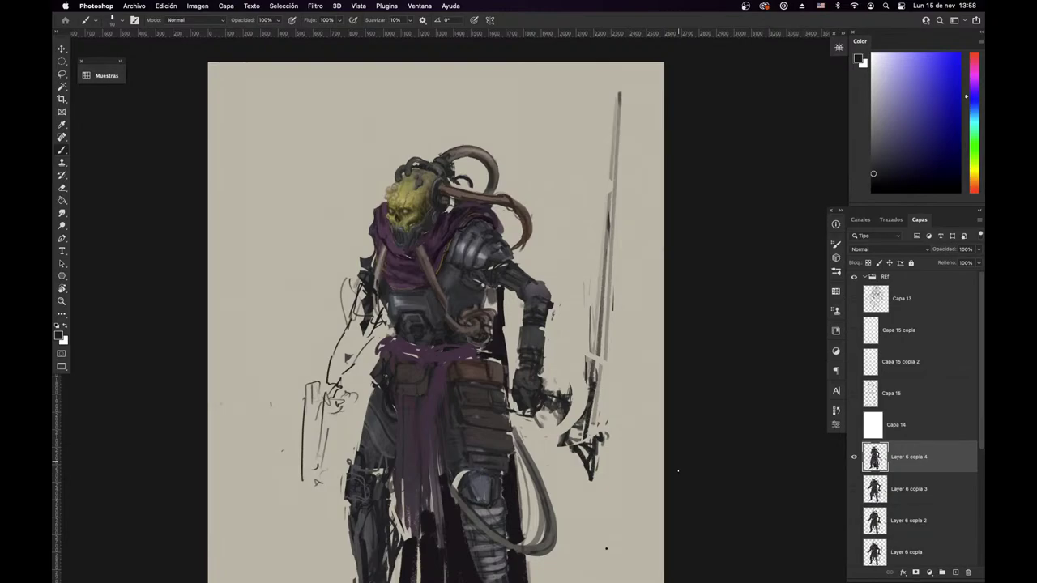
pyautogui.moveTo(326, 366)
pyautogui.mouseDown()
pyautogui.moveTo(320, 395)
pyautogui.moveTo(358, 335)
pyautogui.moveTo(353, 312)
pyautogui.moveTo(354, 334)
pyautogui.moveTo(373, 341)
pyautogui.moveTo(337, 396)
pyautogui.mouseUp()
pyautogui.moveTo(369, 533); pyautogui.dragTo(370, 408)
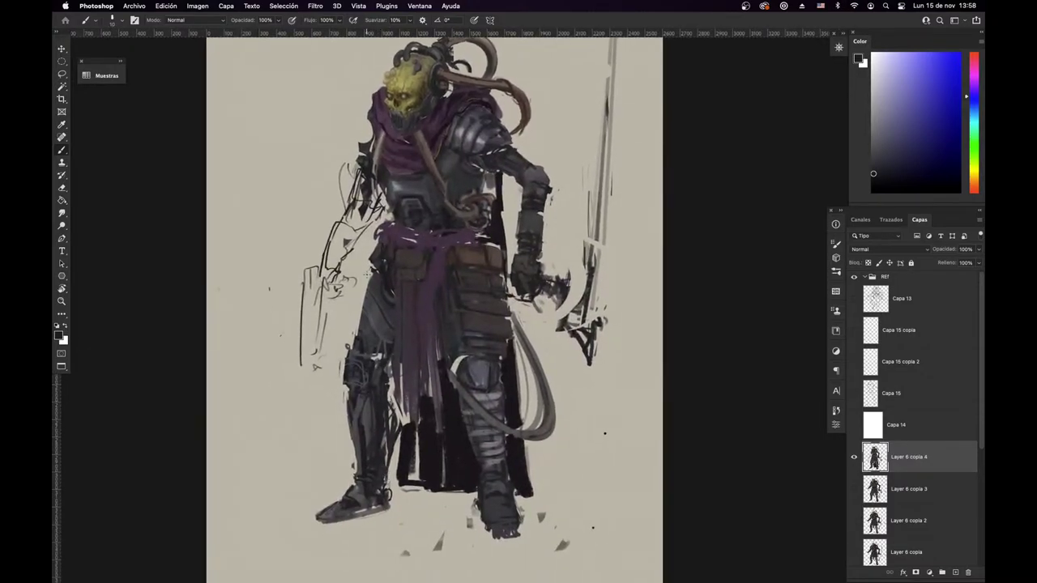
pyautogui.moveTo(358, 325); pyautogui.dragTo(390, 419)
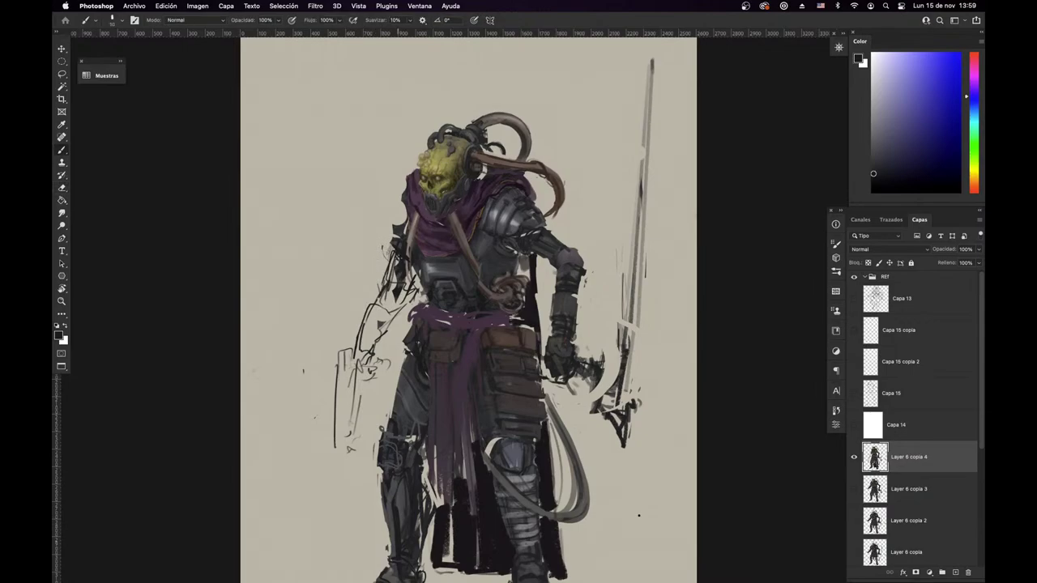
# Step: Try long dark strokes from the new upper arm to the missing shoulder, and undo them
pyautogui.moveTo(388, 270)
pyautogui.mouseDown()
pyautogui.moveTo(383, 258)
pyautogui.moveTo(413, 170)
pyautogui.mouseUp()
pyautogui.moveTo(391, 269)
pyautogui.mouseDown()
pyautogui.moveTo(372, 252)
pyautogui.moveTo(376, 202)
pyautogui.moveTo(413, 152)
pyautogui.mouseUp()
pyautogui.press('super+z')
pyautogui.press('super+z')
# Step: Sketch a new shoulder outline beside the scarf on the empty-handed side, using dark tones sampled from the arm and scarf
pyautogui.keyDown('alt'); pyautogui.click(397, 257); pyautogui.keyUp('alt')
pyautogui.moveTo(398, 203)
pyautogui.mouseDown()
pyautogui.moveTo(390, 223)
pyautogui.moveTo(403, 232)
pyautogui.moveTo(406, 222)
pyautogui.mouseUp()
pyautogui.moveTo(406, 222); pyautogui.dragTo(390, 218)
pyautogui.keyDown('alt'); pyautogui.click(420, 194); pyautogui.keyUp('alt')
pyautogui.moveTo(402, 218); pyautogui.dragTo(387, 231)
pyautogui.moveTo(509, 447); pyautogui.dragTo(504, 412)
pyautogui.keyDown('alt'); pyautogui.click(397, 232); pyautogui.keyUp('alt')
pyautogui.rightClick(444, 263)
pyautogui.press('Escape')
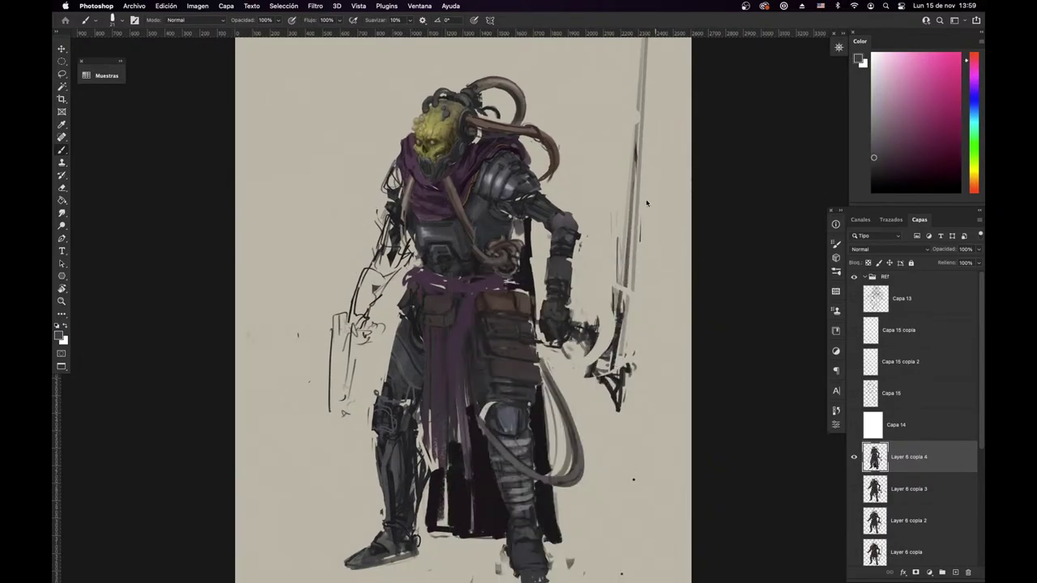
# Step: Block in the upper arm below the new shoulder with dark tones sampled from its armour
pyautogui.scroll(2, 407, 261)
pyautogui.keyDown('alt'); pyautogui.click(394, 227); pyautogui.keyUp('alt')
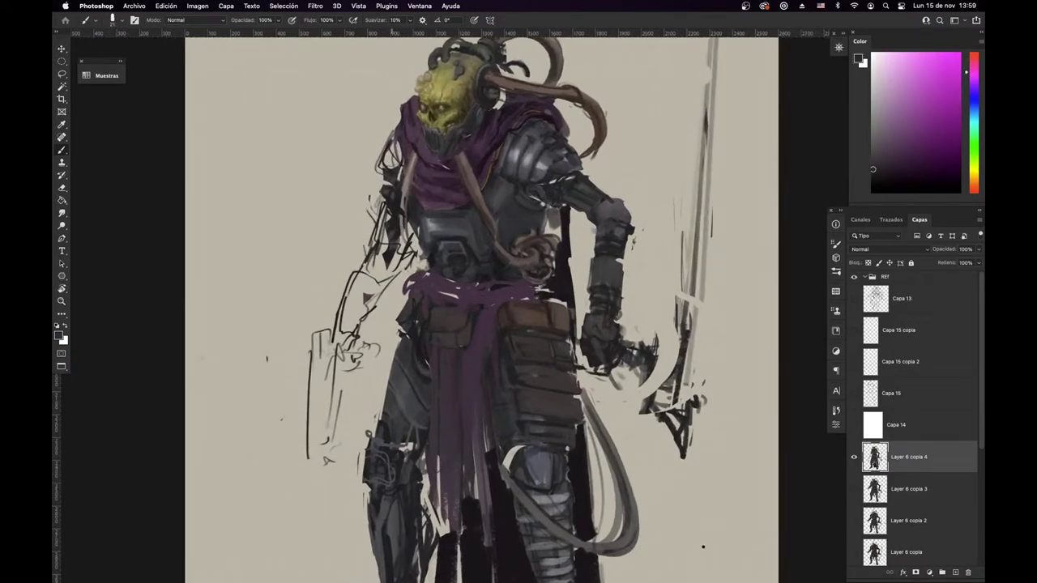
pyautogui.keyDown('alt'); pyautogui.click(391, 225); pyautogui.keyUp('alt')
pyautogui.moveTo(384, 221)
pyautogui.mouseDown()
pyautogui.moveTo(382, 240)
pyautogui.moveTo(379, 211)
pyautogui.mouseUp()
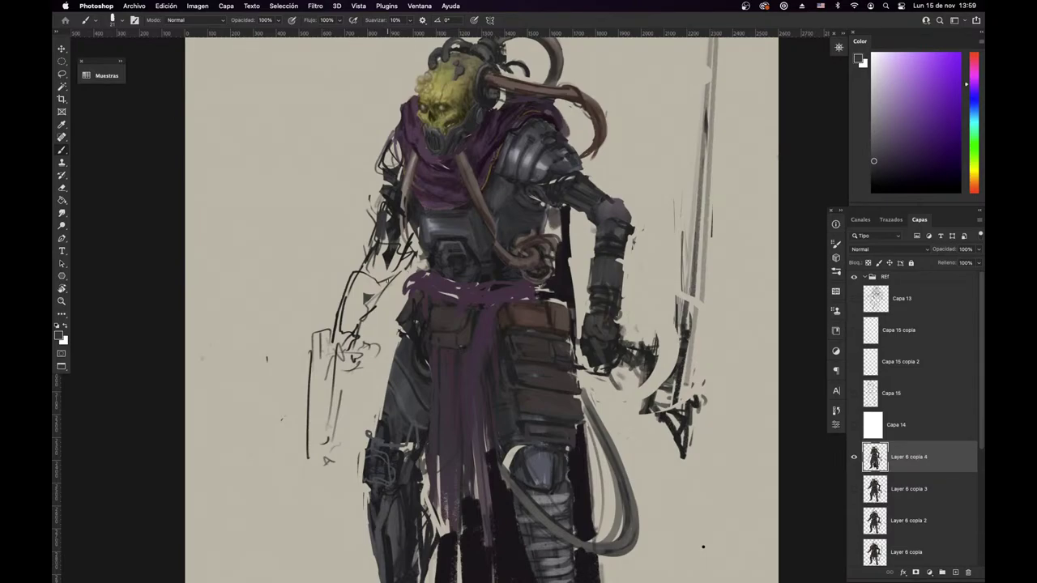
# Step: Sample the cape's near-black and fill the light gap between the chest armour and the sword-side arm
pyautogui.moveTo(642, 412); pyautogui.dragTo(614, 427)
pyautogui.press('e')
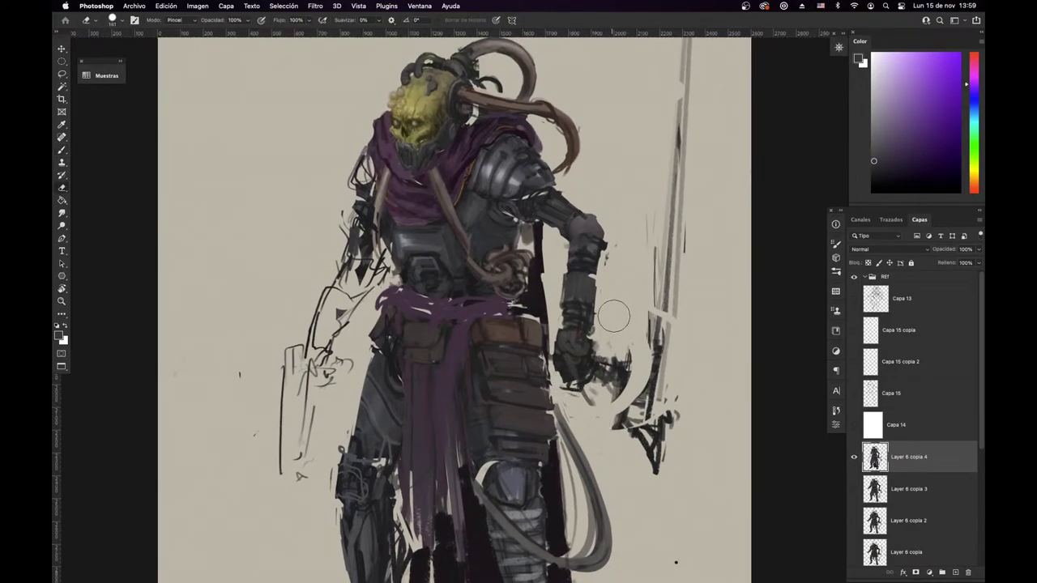
pyautogui.rightClick(613, 316)
pyautogui.click(730, 245)
pyautogui.press('b')
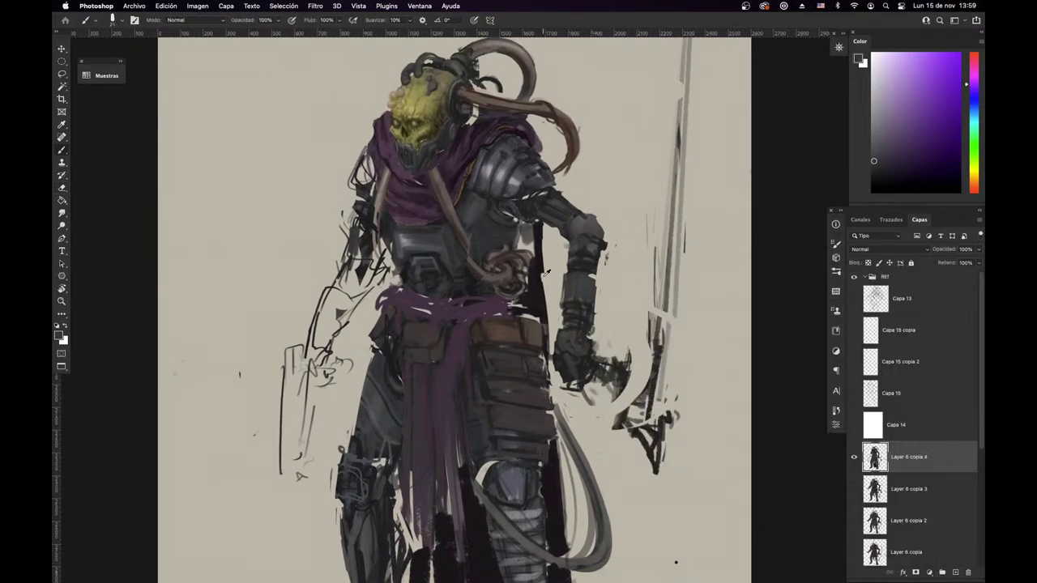
pyautogui.keyDown('alt'); pyautogui.click(538, 271); pyautogui.keyUp('alt')
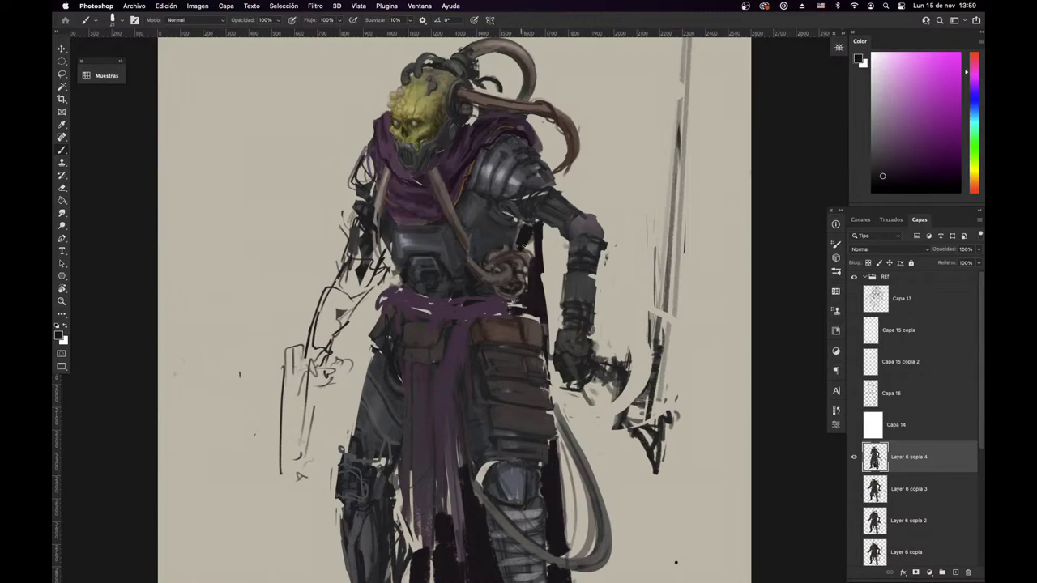
pyautogui.moveTo(523, 246); pyautogui.dragTo(534, 249)
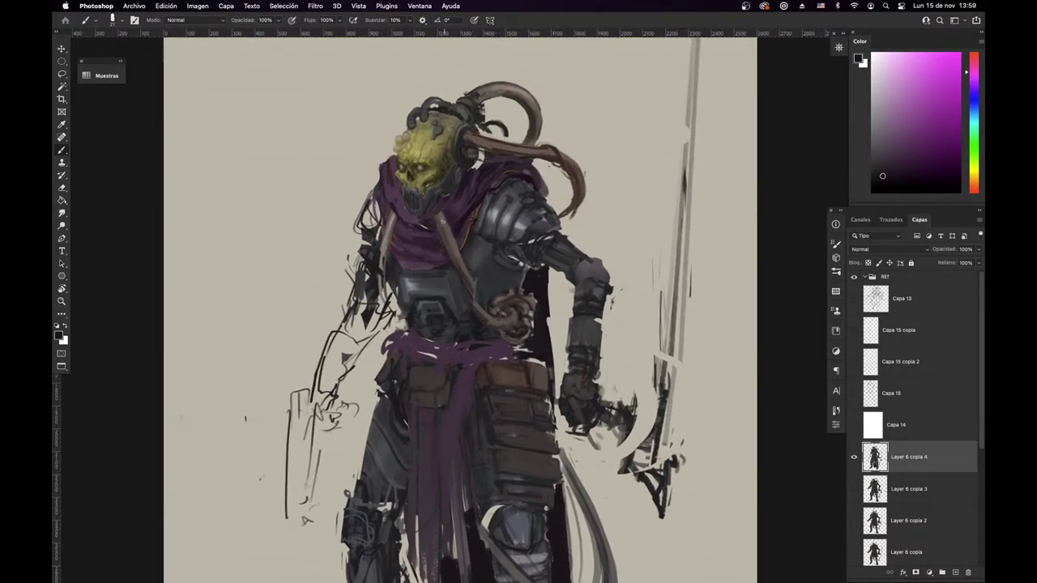
# Step: Extend the brown tube crossing the chest up to the skull's mask and refine it with sampled greyish browns
pyautogui.keyDown('alt'); pyautogui.click(442, 217); pyautogui.keyUp('alt')
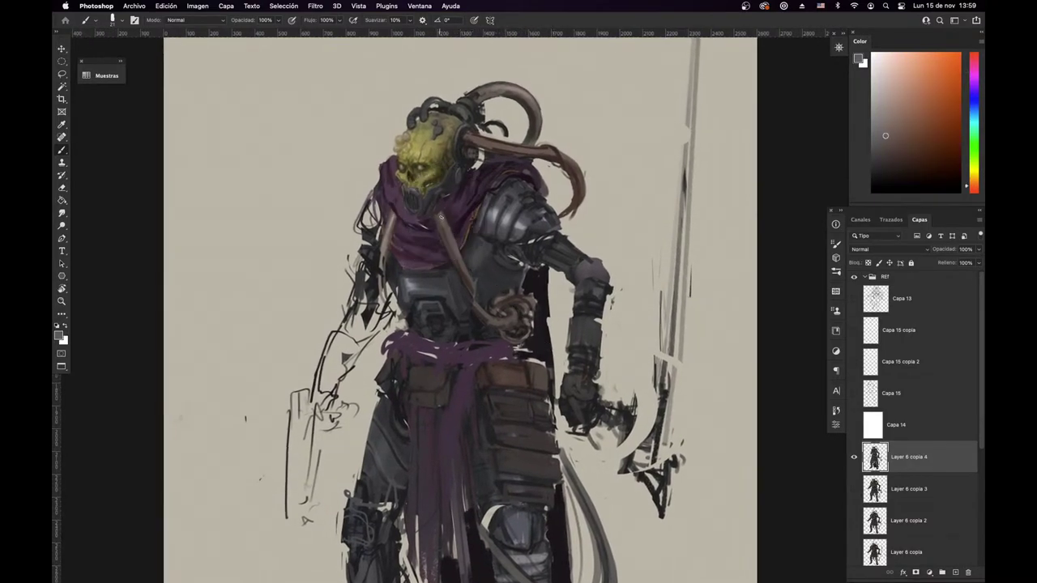
pyautogui.keyDown('alt'); pyautogui.click(444, 193); pyautogui.keyUp('alt')
pyautogui.moveTo(472, 266); pyautogui.dragTo(500, 314)
pyautogui.keyDown('alt'); pyautogui.click(472, 268); pyautogui.keyUp('alt')
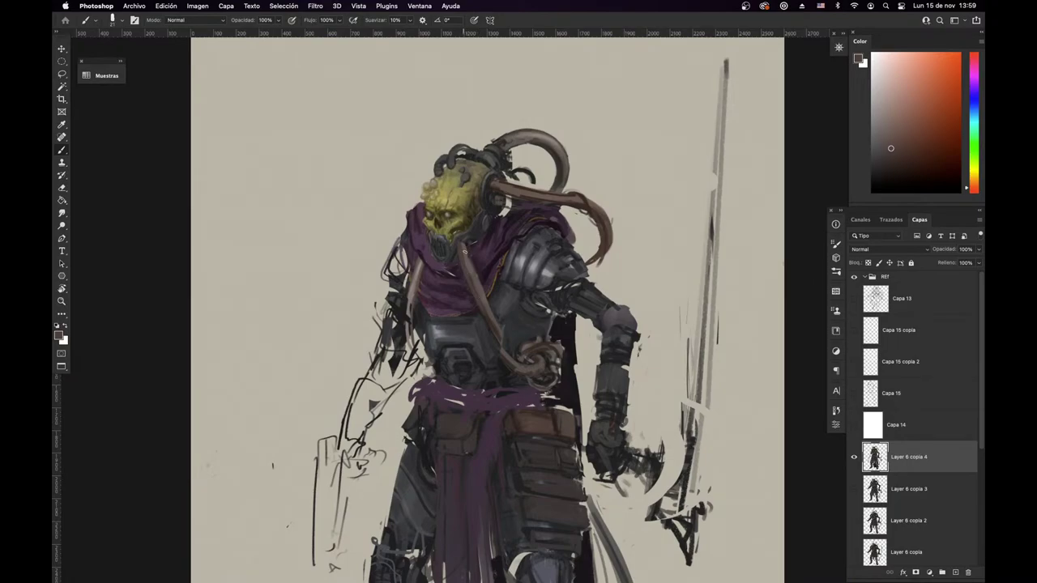
# Step: Deepen the purple scarf's shadows around the neck and beside the mask with sampled dark tones
pyautogui.scroll(2, 451, 302)
pyautogui.scroll(2, 461, 305)
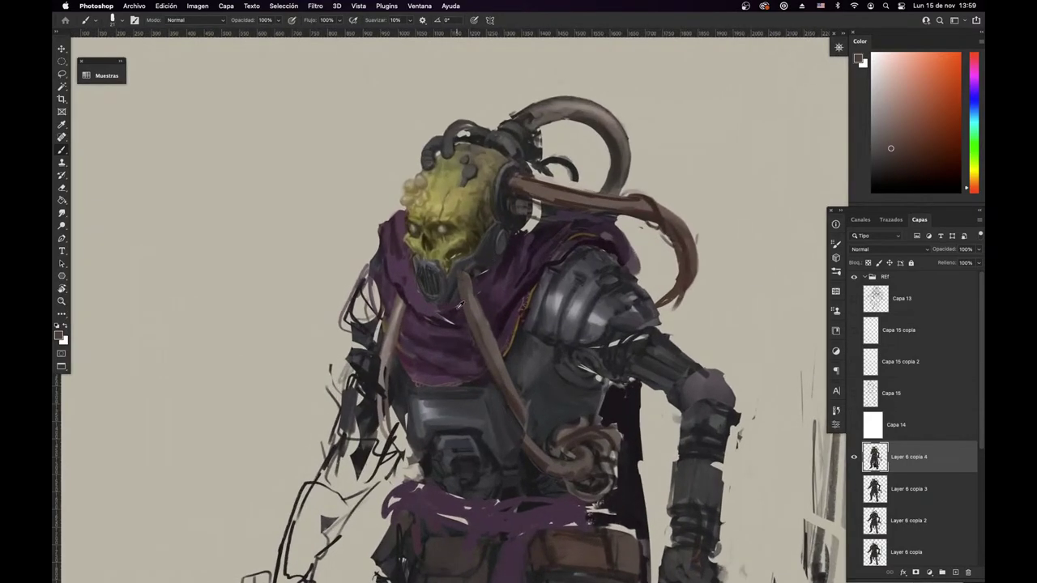
pyautogui.keyDown('alt'); pyautogui.click(459, 306); pyautogui.keyUp('alt')
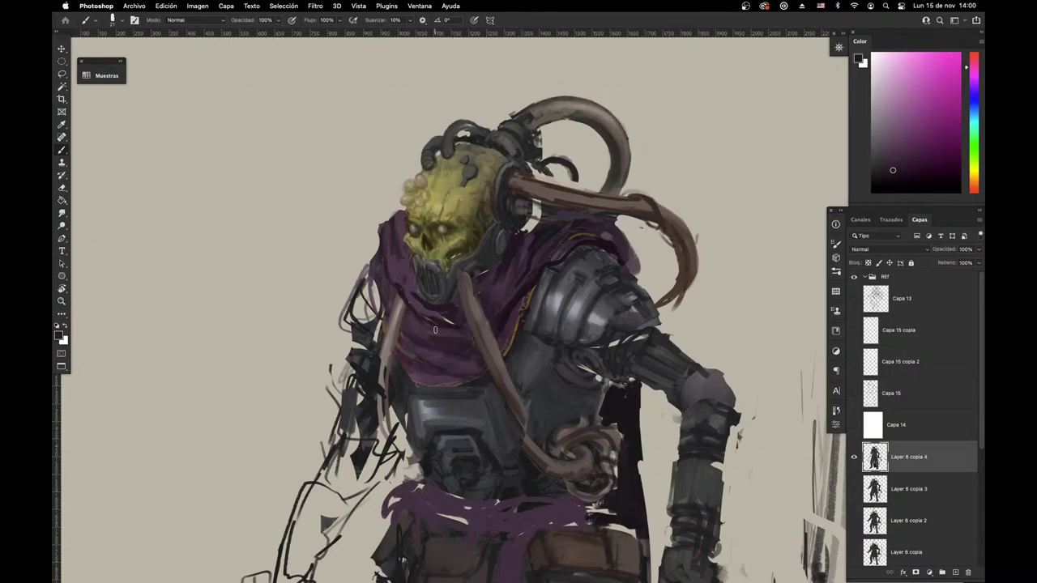
pyautogui.keyDown('alt'); pyautogui.click(530, 249); pyautogui.keyUp('alt')
pyautogui.keyDown('alt'); pyautogui.click(522, 237); pyautogui.keyUp('alt')
pyautogui.moveTo(523, 233); pyautogui.dragTo(534, 221)
pyautogui.keyDown('alt'); pyautogui.click(494, 270); pyautogui.keyUp('alt')
pyautogui.moveTo(493, 269); pyautogui.dragTo(545, 328)
# Step: Cover the light gap in the scarf below the mask with a sampled dark purple
pyautogui.keyDown('alt'); pyautogui.click(452, 305); pyautogui.keyUp('alt')
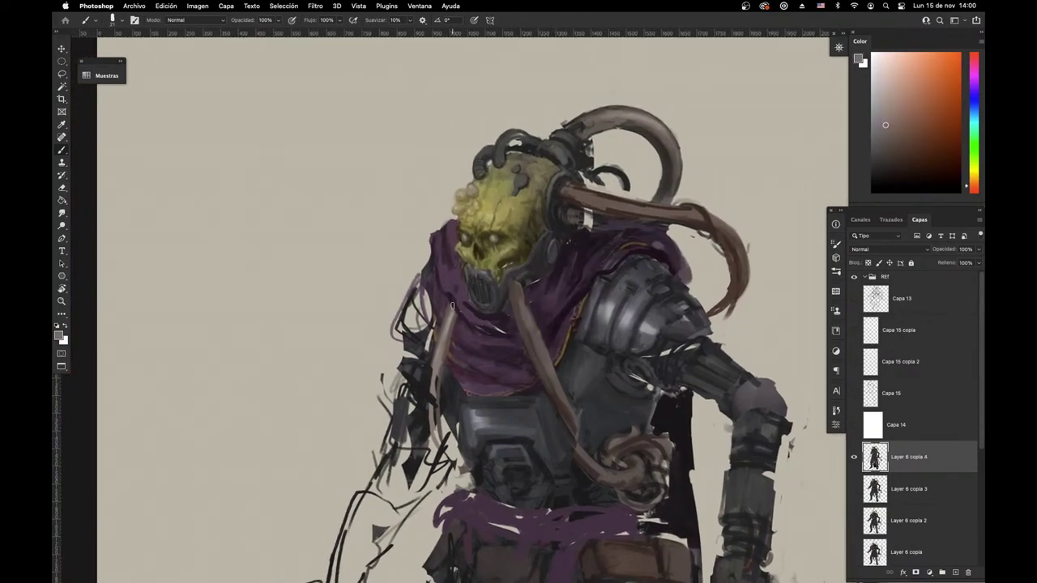
pyautogui.keyDown('alt'); pyautogui.click(563, 301); pyautogui.keyUp('alt')
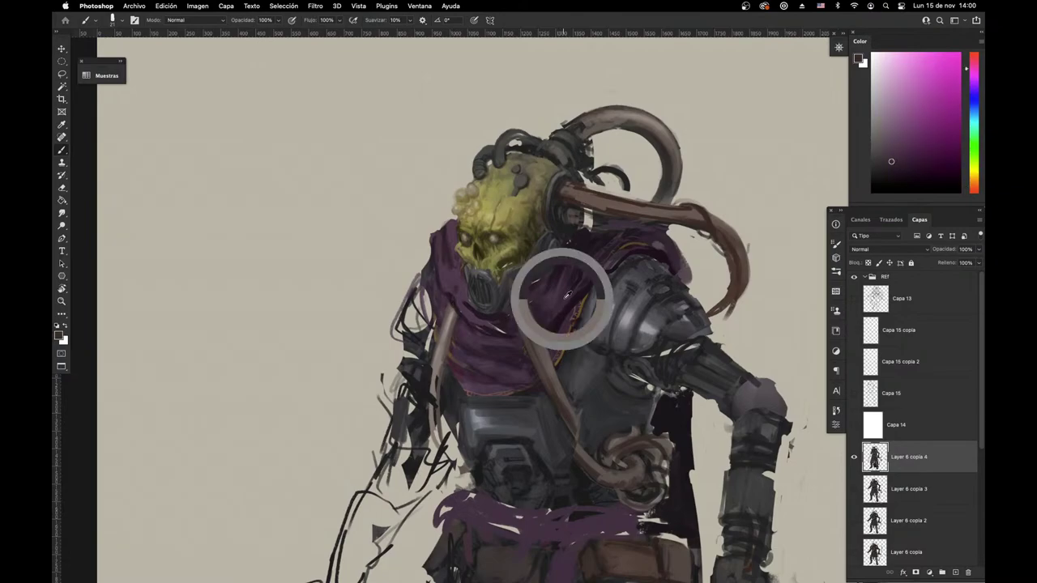
pyautogui.keyDown('alt'); pyautogui.click(497, 332); pyautogui.keyUp('alt')
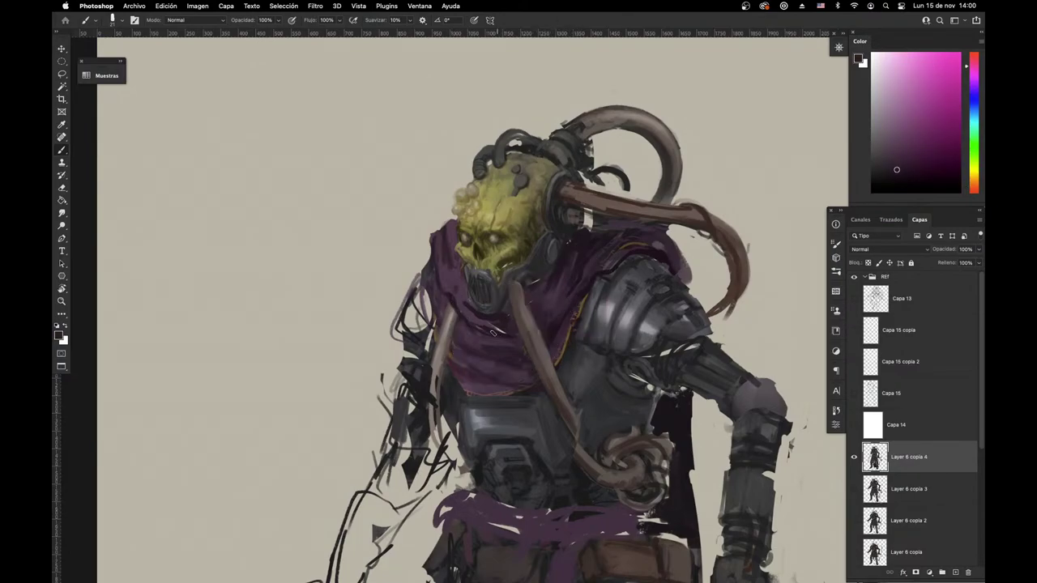
pyautogui.moveTo(504, 333); pyautogui.dragTo(480, 328)
# Step: Extend the second chest tube up to the mask in a sampled light brown, then sample the purple beside it
pyautogui.keyDown('alt'); pyautogui.click(472, 315); pyautogui.keyUp('alt')
pyautogui.keyDown('alt'); pyautogui.click(451, 315); pyautogui.keyUp('alt')
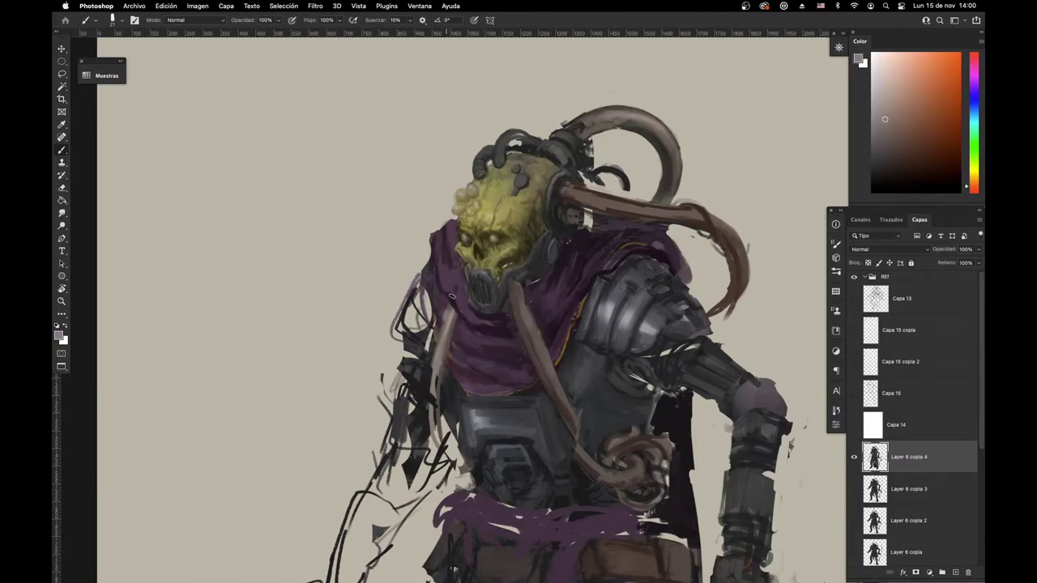
pyautogui.moveTo(449, 311)
pyautogui.mouseDown()
pyautogui.moveTo(461, 277)
pyautogui.moveTo(450, 329)
pyautogui.mouseUp()
pyautogui.keyDown('alt'); pyautogui.click(454, 275); pyautogui.keyUp('alt')
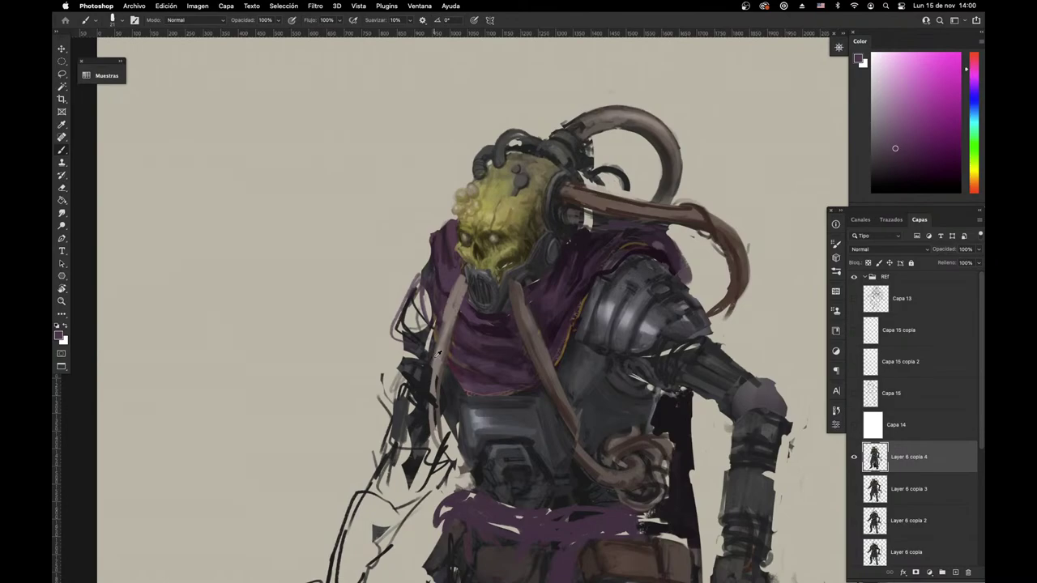
# Step: Cover the light gap under the brown tube beside the skull with sampled dark tones
pyautogui.keyDown('alt'); pyautogui.click(708, 219); pyautogui.keyUp('alt')
pyautogui.press('e')
pyautogui.press('b')
pyautogui.scroll(3, 695, 204)
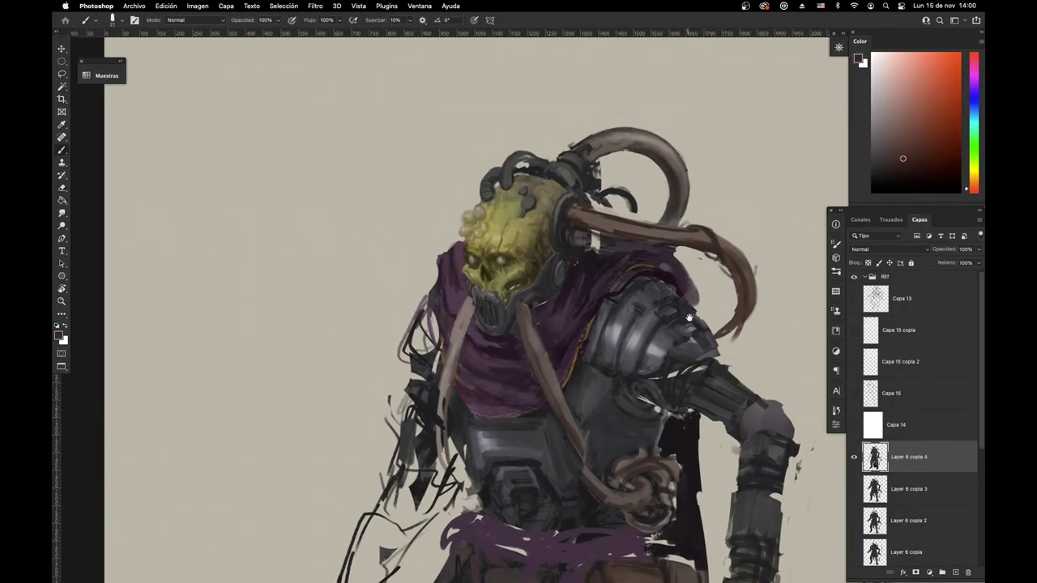
pyautogui.keyDown('alt'); pyautogui.click(580, 235); pyautogui.keyUp('alt')
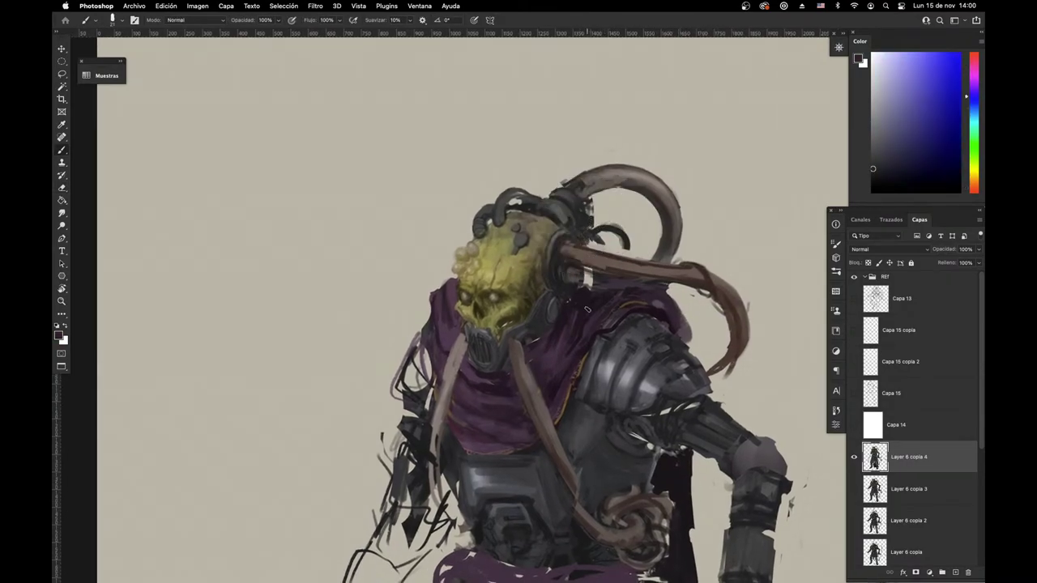
pyautogui.keyDown('alt'); pyautogui.click(585, 305); pyautogui.keyUp('alt')
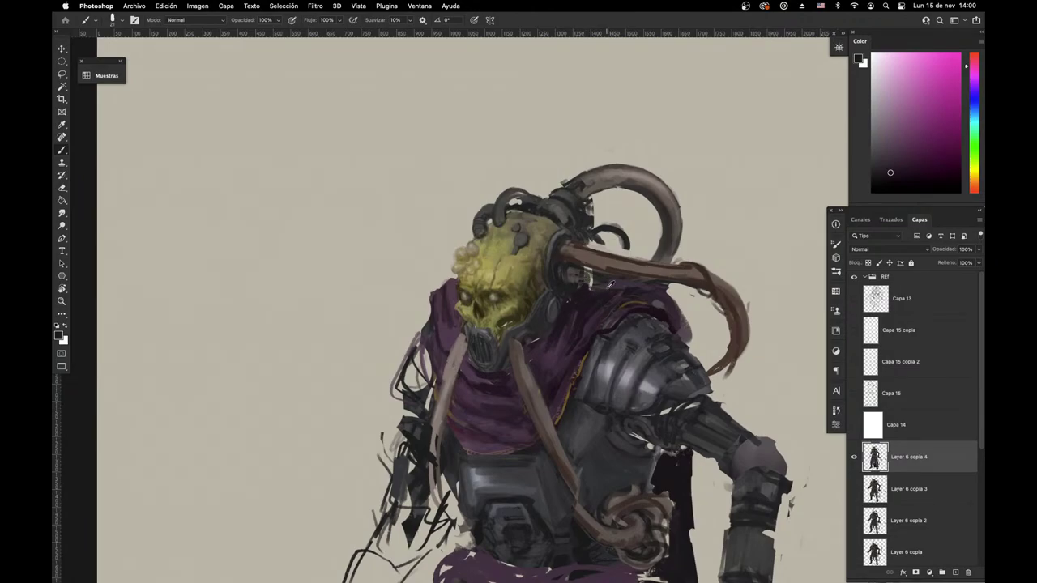
# Step: Clean up the scarf's outer edge beside the skull and retouch it with a sampled purple
pyautogui.press('e')
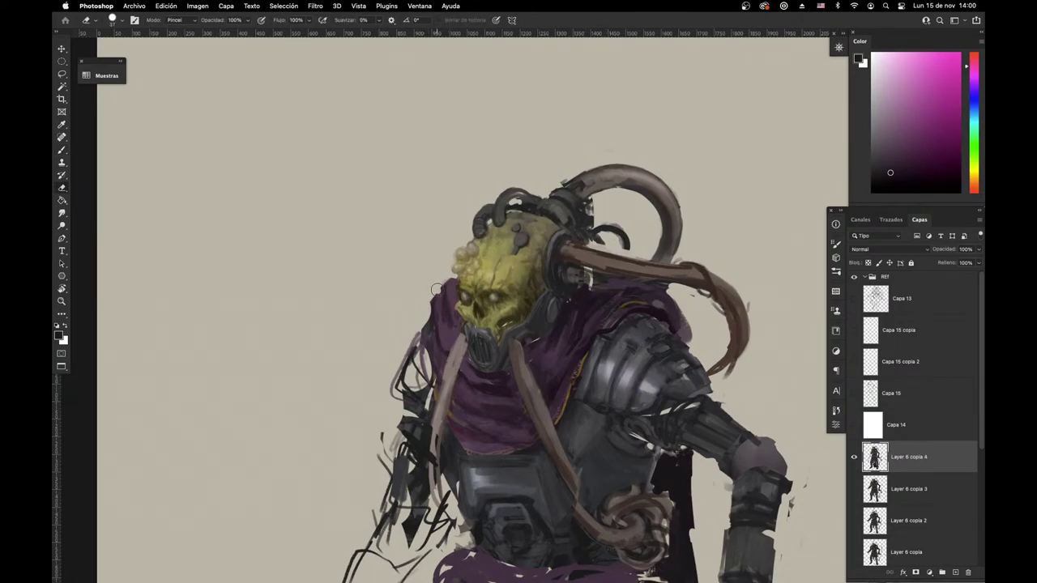
pyautogui.press('b')
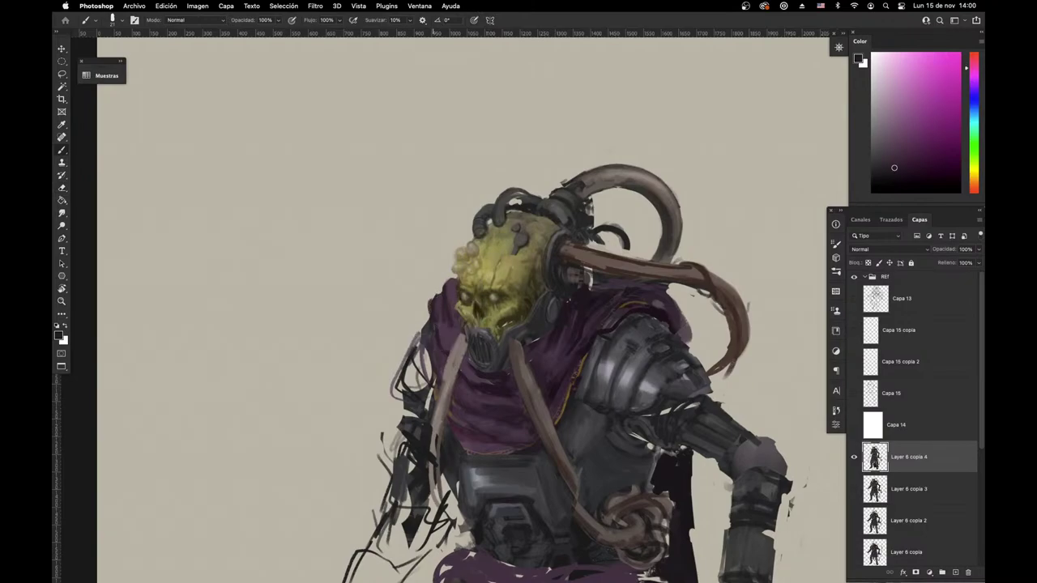
pyautogui.keyDown('alt'); pyautogui.click(444, 311); pyautogui.keyUp('alt')
pyautogui.moveTo(542, 495); pyautogui.dragTo(476, 473)
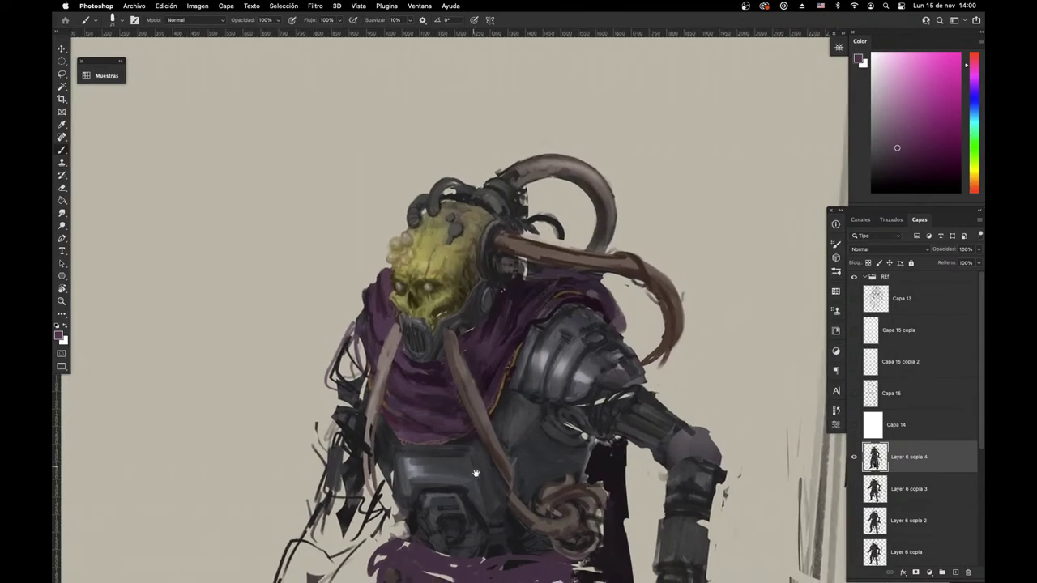
# Step: Darken the area beneath the shoulder armour and beside the scarf's trim with sampled dark greys
pyautogui.keyDown('alt'); pyautogui.click(556, 401); pyautogui.keyUp('alt')
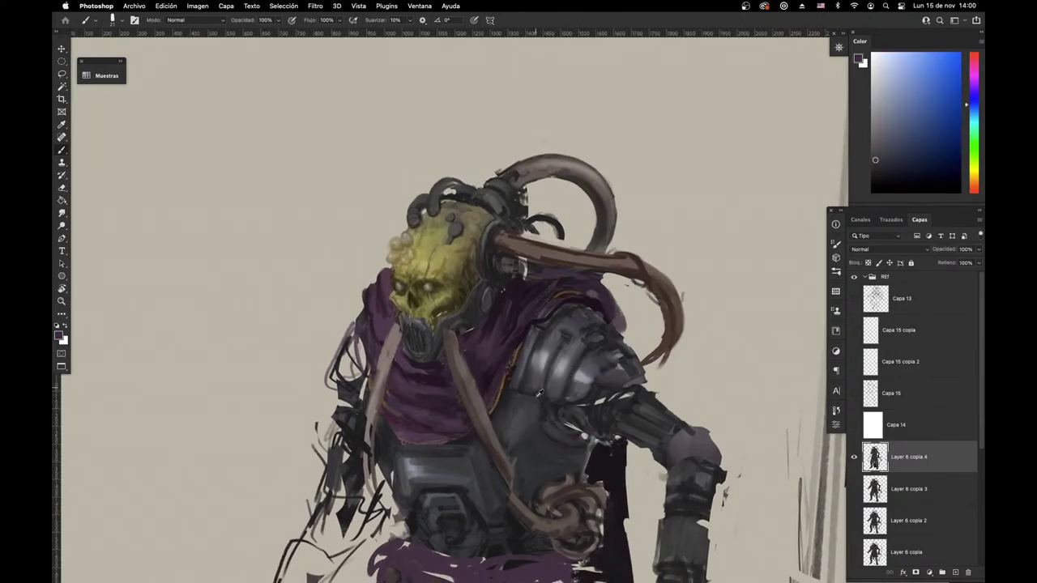
pyautogui.keyDown('alt'); pyautogui.click(537, 395); pyautogui.keyUp('alt')
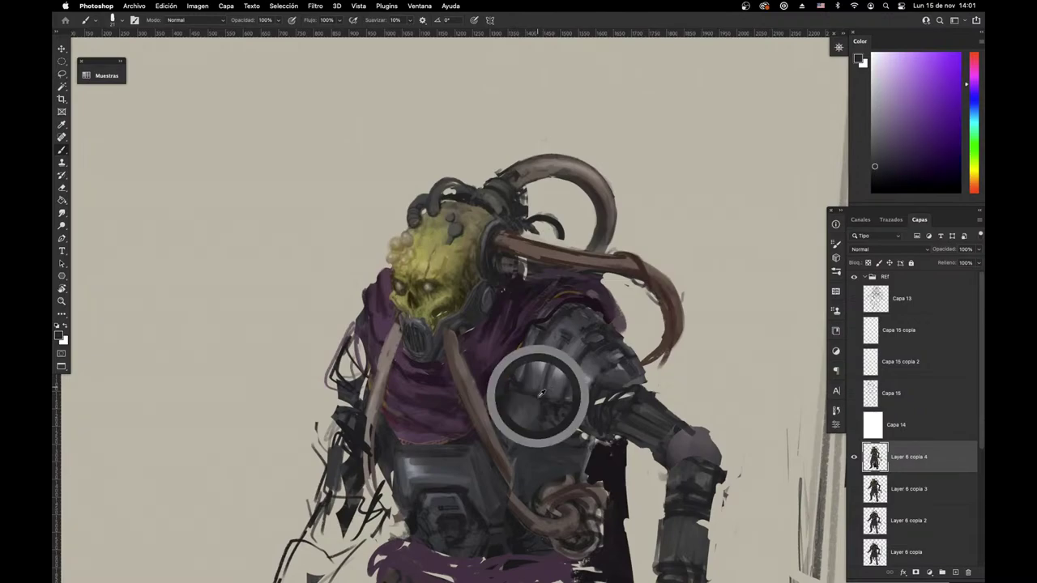
pyautogui.keyDown('alt'); pyautogui.click(537, 396); pyautogui.keyUp('alt')
pyautogui.moveTo(530, 422); pyautogui.dragTo(533, 394)
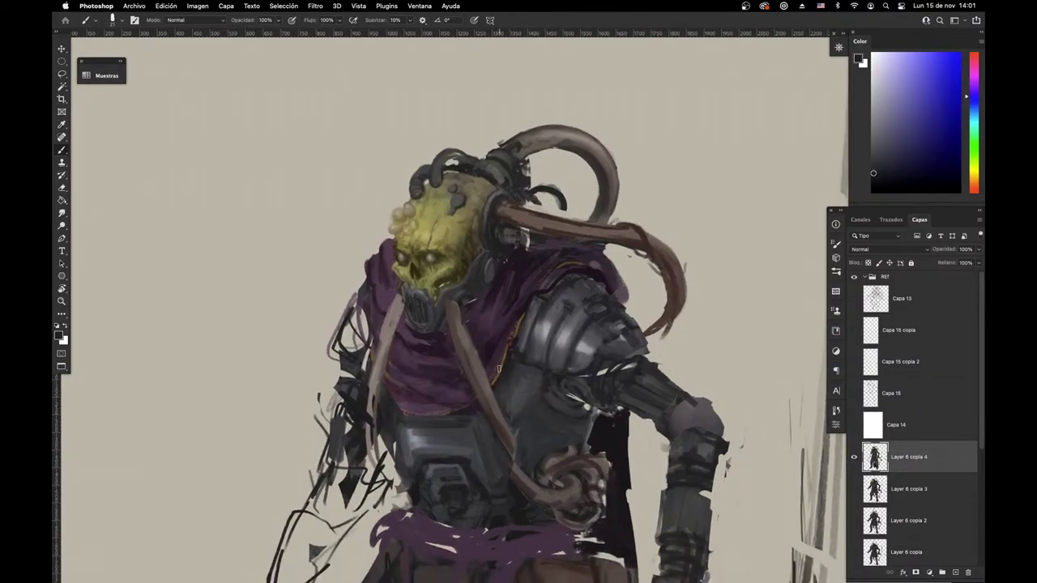
# Step: Tone down the bright highlight on the chest plate below the scarf with sampled mid greys
pyautogui.keyDown('alt'); pyautogui.click(462, 457); pyautogui.keyUp('alt')
pyautogui.moveTo(465, 459); pyautogui.dragTo(463, 414)
pyautogui.keyDown('alt'); pyautogui.click(421, 396); pyautogui.keyUp('alt')
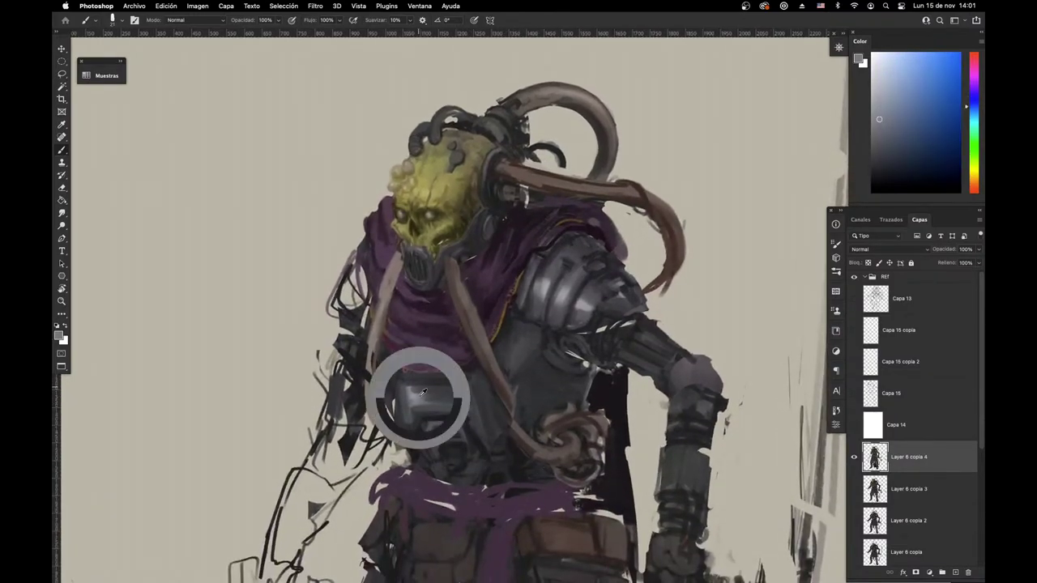
pyautogui.keyDown('alt'); pyautogui.click(409, 396); pyautogui.keyUp('alt')
pyautogui.moveTo(409, 385)
pyautogui.mouseDown()
pyautogui.moveTo(411, 407)
pyautogui.moveTo(419, 404)
pyautogui.mouseUp()
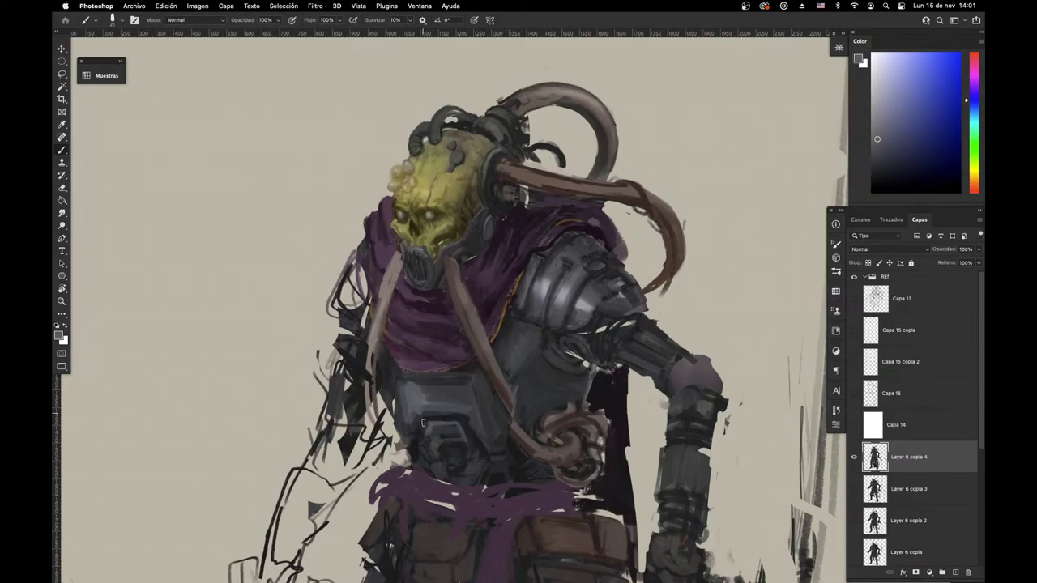
# Step: Paint the area above the coiled tube at the waist with the cape's sampled near-black
pyautogui.keyDown('alt'); pyautogui.click(599, 389); pyautogui.keyUp('alt')
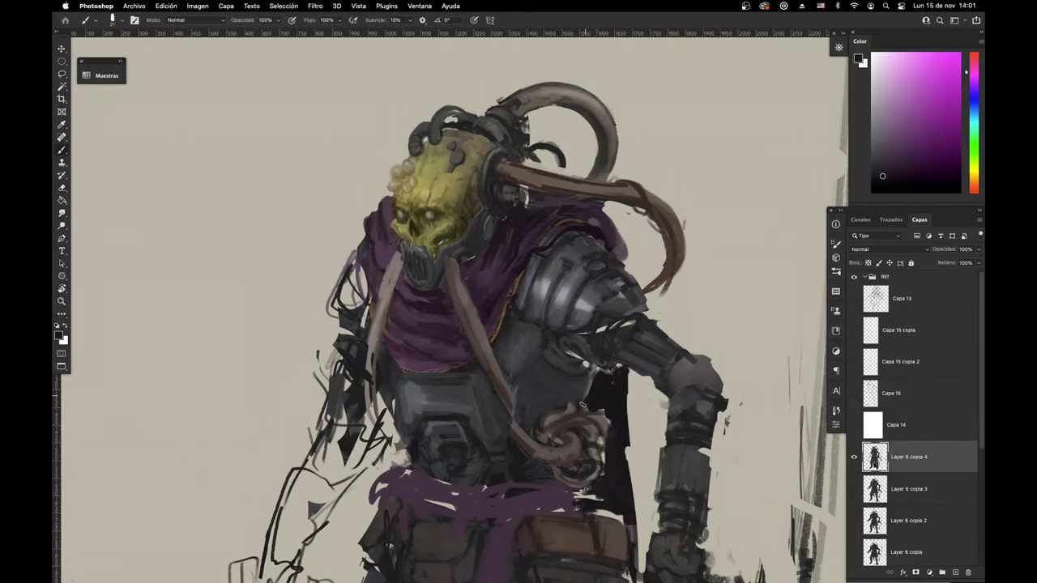
pyautogui.moveTo(575, 407); pyautogui.dragTo(585, 410)
pyautogui.moveTo(429, 467); pyautogui.dragTo(438, 436)
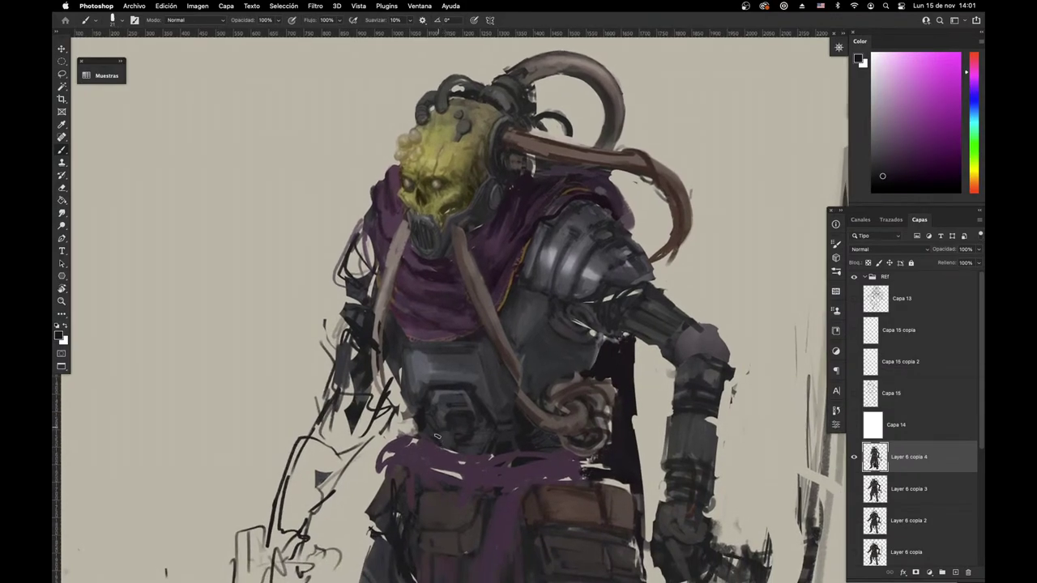
pyautogui.press('e')
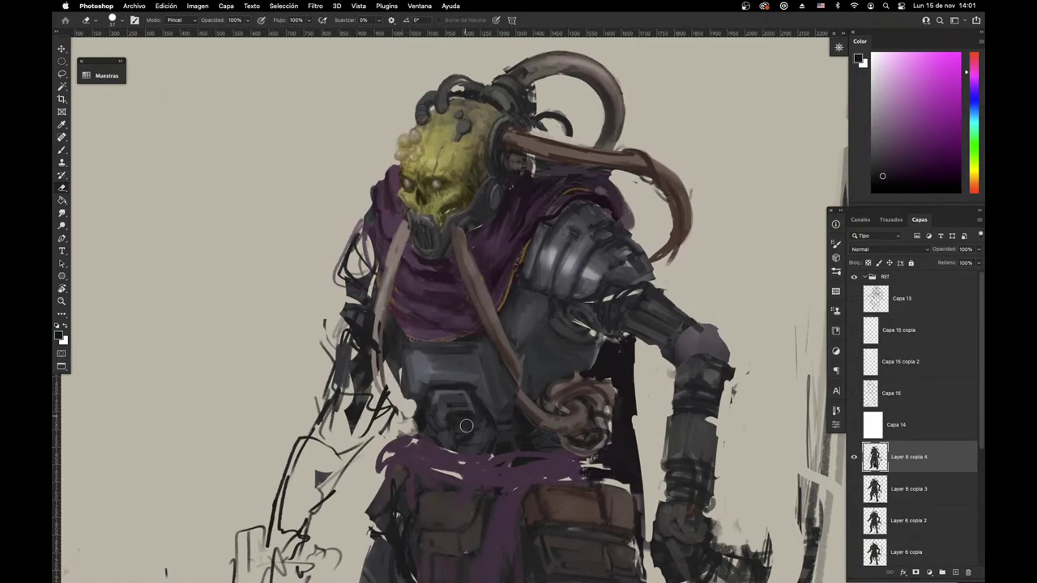
pyautogui.press('b')
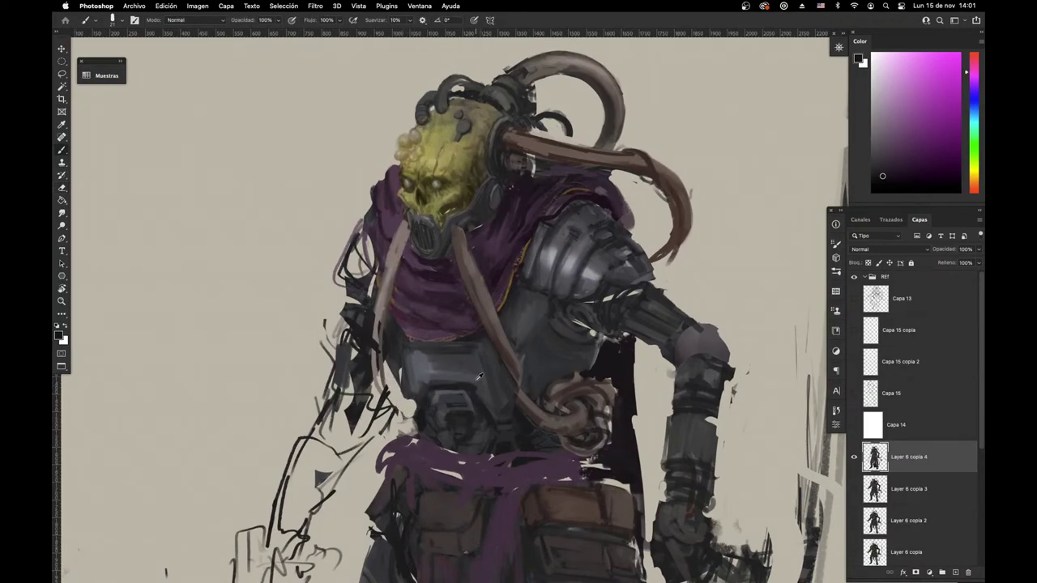
# Step: Define the chest plate's lower rim above the abdomen piece with sampled dark grey strokes
pyautogui.keyDown('alt'); pyautogui.click(478, 377); pyautogui.keyUp('alt')
pyautogui.keyDown('alt'); pyautogui.click(419, 418); pyautogui.keyUp('alt')
pyautogui.moveTo(420, 384); pyautogui.dragTo(472, 389)
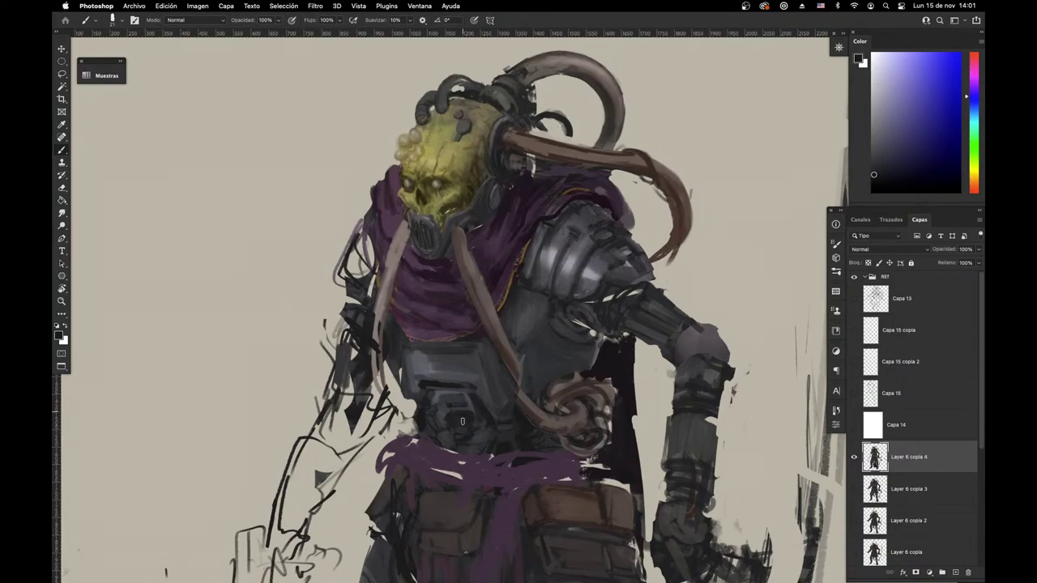
pyautogui.keyDown('alt'); pyautogui.click(464, 381); pyautogui.keyUp('alt')
# Step: Clean up the coiled tube's outer edge with the cape's sampled dark colour
pyautogui.keyDown('alt'); pyautogui.click(597, 371); pyautogui.keyUp('alt')
pyautogui.moveTo(614, 387); pyautogui.dragTo(606, 413)
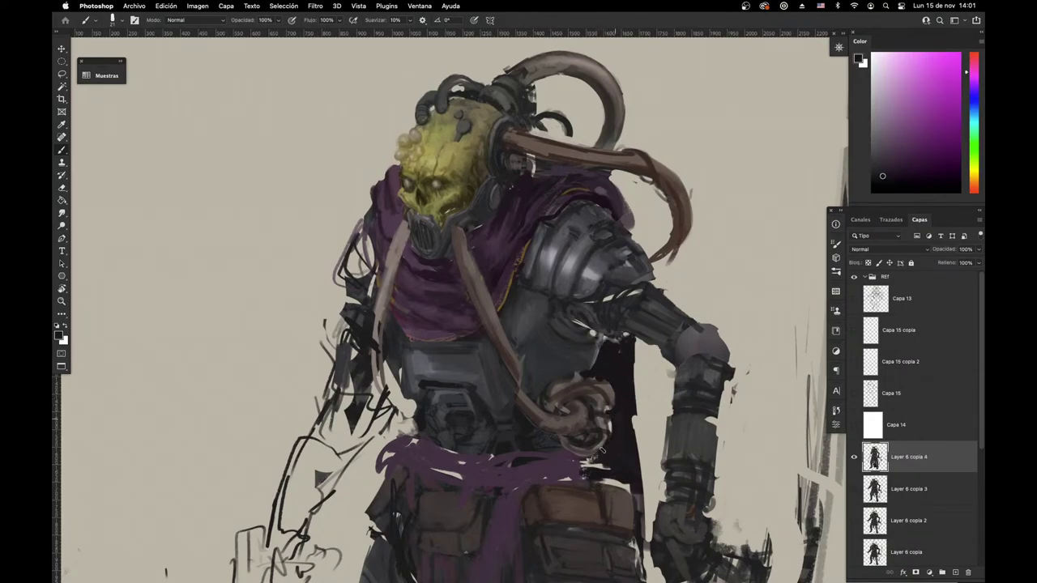
pyautogui.moveTo(499, 518); pyautogui.dragTo(495, 495)
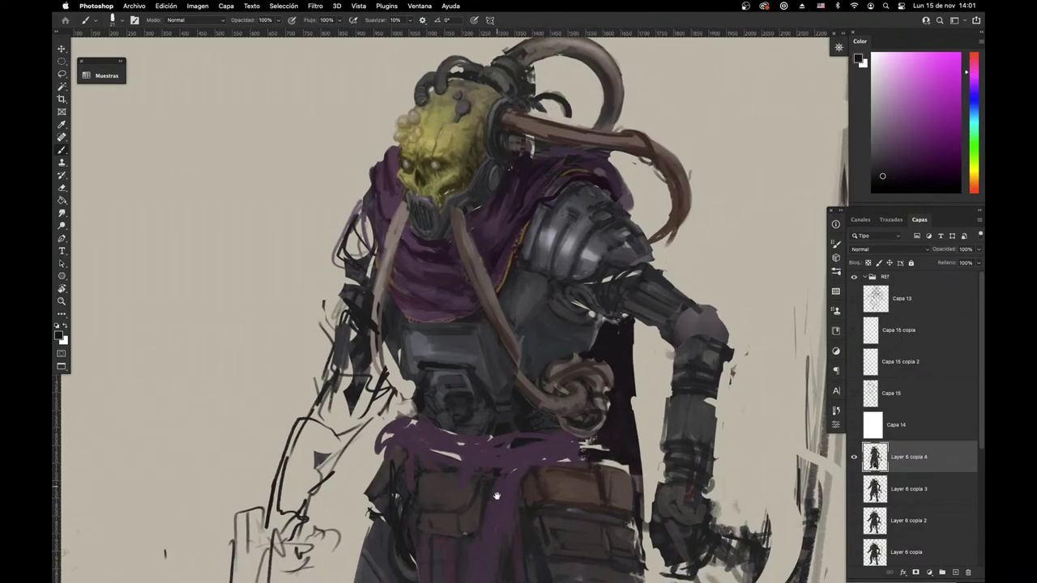
# Step: Add dark purple folds to the waist sash and erase the excess at its outer end
pyautogui.keyDown('alt'); pyautogui.click(520, 179); pyautogui.keyUp('alt')
pyautogui.moveTo(479, 411); pyautogui.dragTo(486, 374)
pyautogui.moveTo(415, 387); pyautogui.dragTo(452, 432)
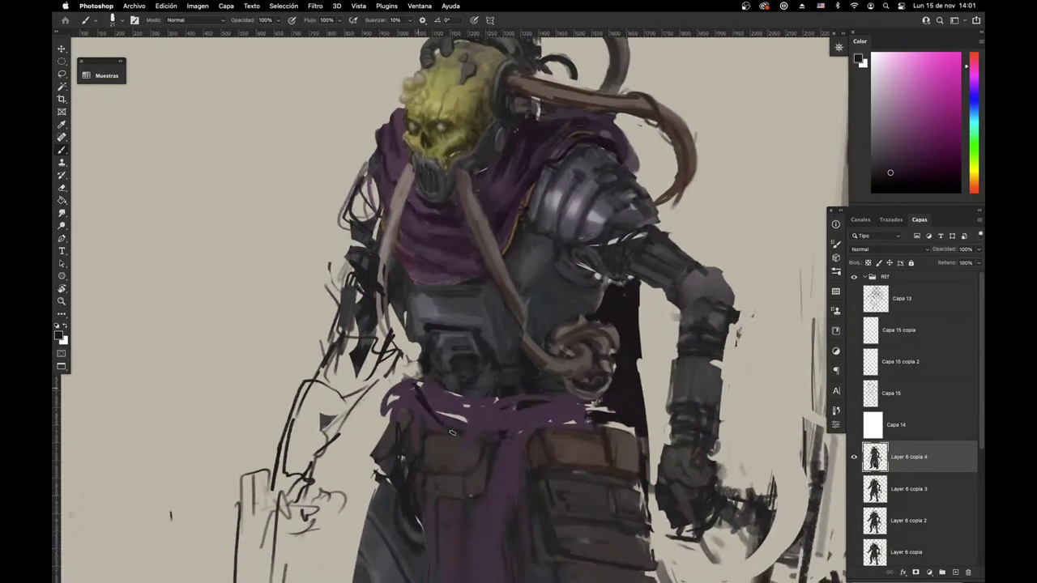
pyautogui.press('e')
pyautogui.moveTo(409, 385)
pyautogui.mouseDown()
pyautogui.moveTo(414, 375)
pyautogui.moveTo(384, 414)
pyautogui.moveTo(405, 379)
pyautogui.mouseUp()
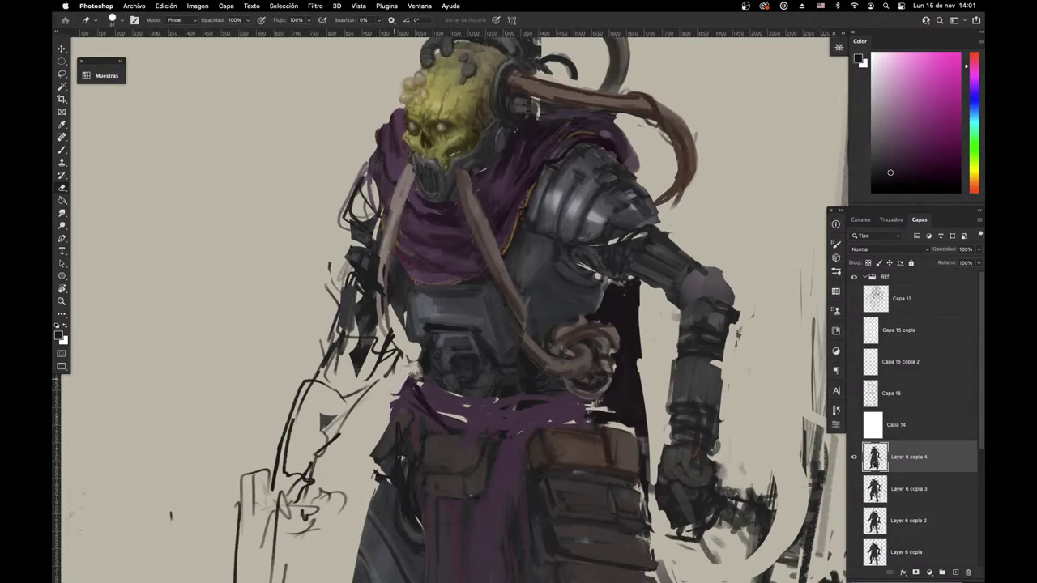
pyautogui.press('b')
# Step: Repaint the waist sash's folds and cover its light gaps with sampled purple and reddish tones
pyautogui.keyDown('alt'); pyautogui.click(415, 385); pyautogui.keyUp('alt')
pyautogui.keyDown('alt'); pyautogui.click(428, 393); pyautogui.keyUp('alt')
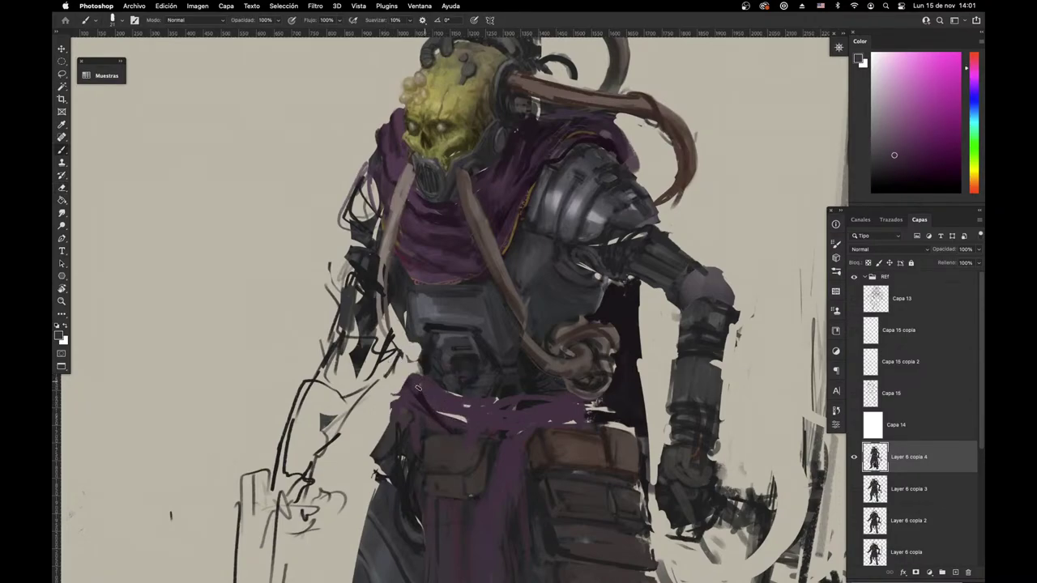
pyautogui.keyDown('alt'); pyautogui.click(416, 381); pyautogui.keyUp('alt')
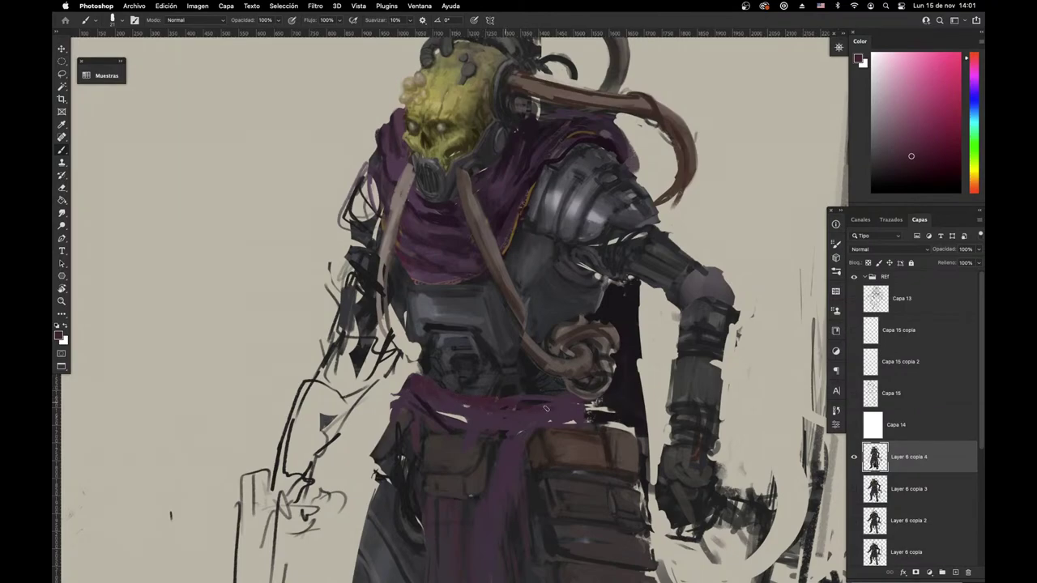
pyautogui.keyDown('alt'); pyautogui.click(434, 409); pyautogui.keyUp('alt')
pyautogui.moveTo(428, 397)
pyautogui.mouseDown()
pyautogui.moveTo(544, 418)
pyautogui.moveTo(579, 411)
pyautogui.moveTo(561, 401)
pyautogui.moveTo(604, 405)
pyautogui.mouseUp()
pyautogui.keyDown('alt'); pyautogui.click(561, 400); pyautogui.keyUp('alt')
# Step: Fill in the cape behind the waist and beside the belt pouches with its sampled near-black
pyautogui.moveTo(653, 456); pyautogui.dragTo(640, 411)
pyautogui.keyDown('alt'); pyautogui.click(612, 277); pyautogui.keyUp('alt')
pyautogui.moveTo(627, 240); pyautogui.dragTo(636, 425)
pyautogui.moveTo(625, 313); pyautogui.dragTo(631, 368)
pyautogui.scroll(-5, 607, 375)
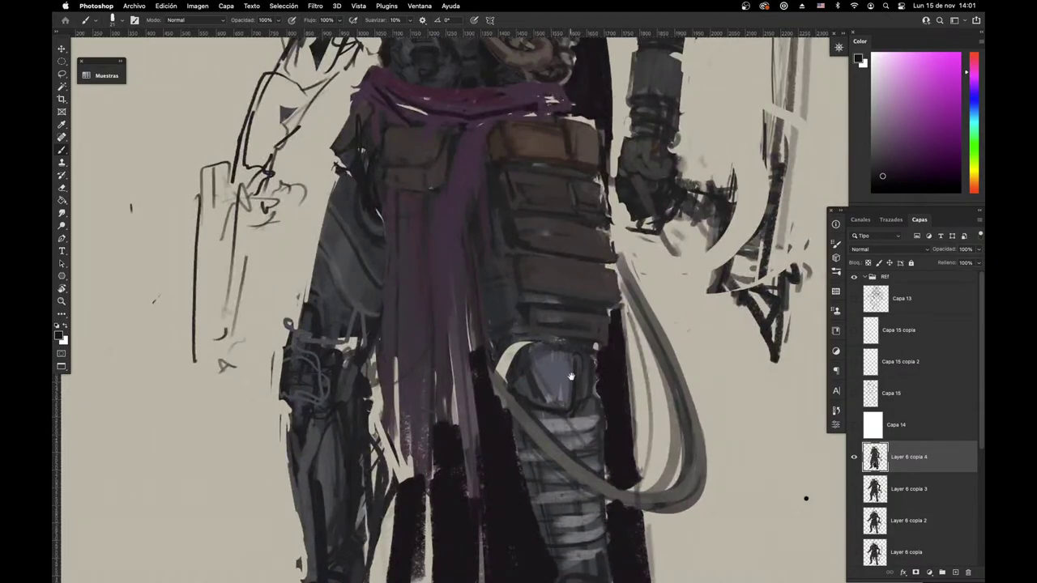
pyautogui.scroll(6, 571, 377)
# Step: Refine the dark seam between the chest plate and the abdomen piece with alternating sampled dark and mid greys
pyautogui.keyDown('alt'); pyautogui.click(472, 314); pyautogui.keyUp('alt')
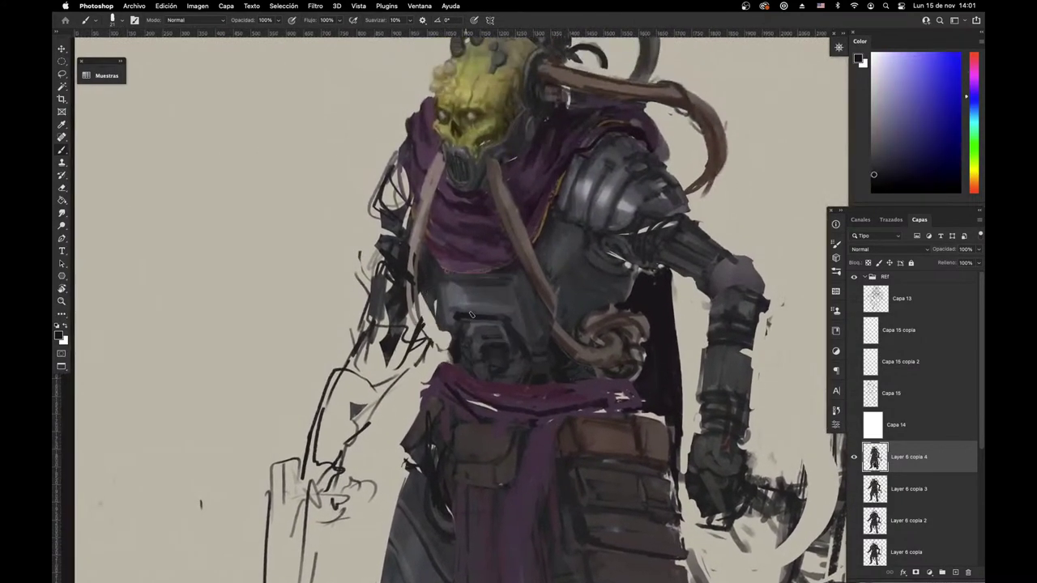
pyautogui.moveTo(468, 314); pyautogui.dragTo(501, 317)
pyautogui.keyDown('alt'); pyautogui.click(509, 310); pyautogui.keyUp('alt')
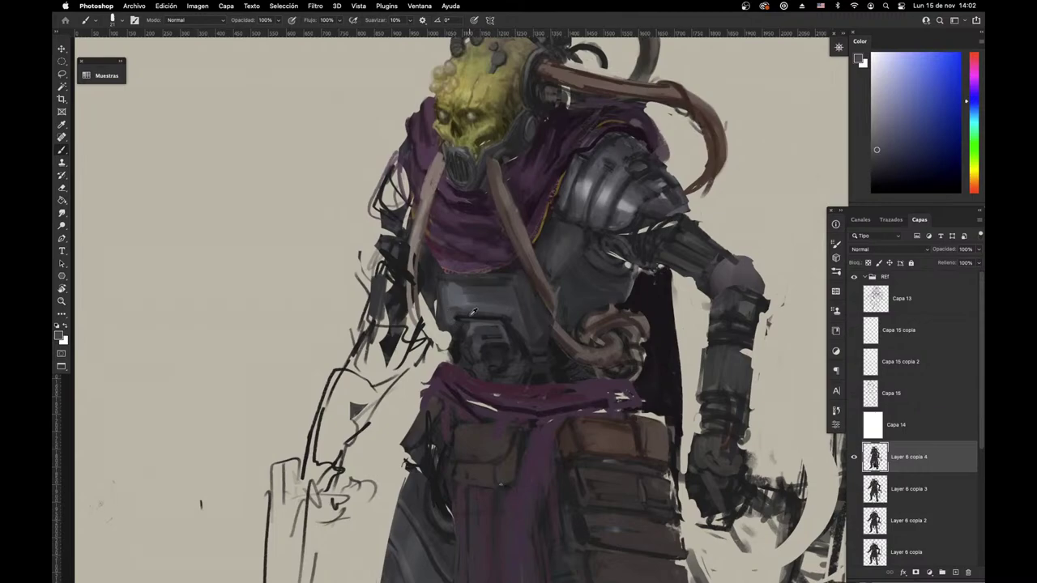
pyautogui.keyDown('alt'); pyautogui.click(478, 314); pyautogui.keyUp('alt')
pyautogui.keyDown('alt'); pyautogui.click(504, 316); pyautogui.keyUp('alt')
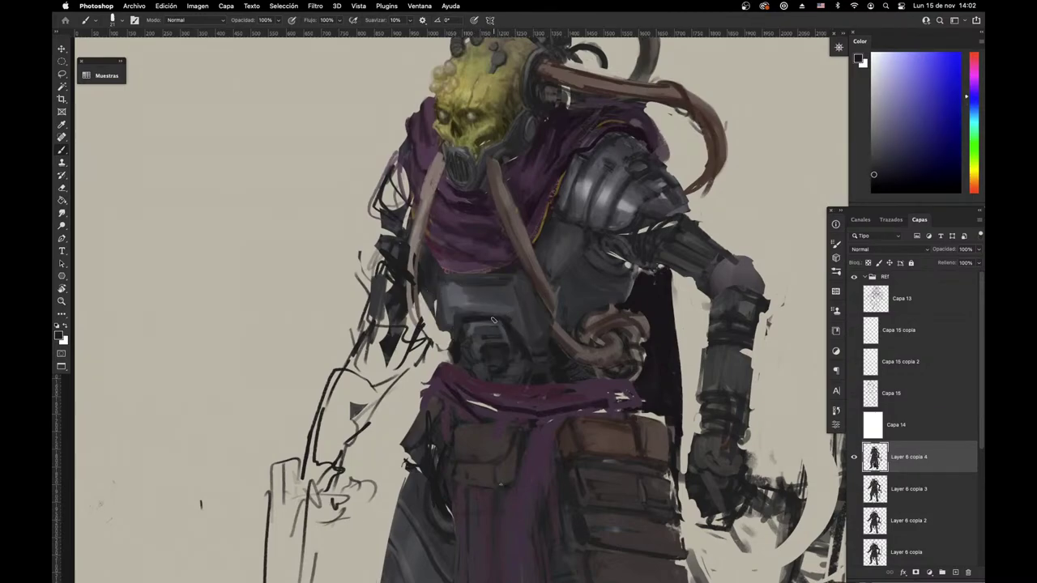
pyautogui.keyDown('alt'); pyautogui.click(498, 324); pyautogui.keyUp('alt')
pyautogui.keyDown('alt'); pyautogui.click(475, 304); pyautogui.keyUp('alt')
pyautogui.keyDown('alt'); pyautogui.click(471, 311); pyautogui.keyUp('alt')
pyautogui.keyDown('alt'); pyautogui.click(501, 319); pyautogui.keyUp('alt')
# Step: Strengthen the empty-handed arm's upper-arm, elbow and forearm contours with dark strokes
pyautogui.moveTo(376, 277)
pyautogui.mouseDown()
pyautogui.moveTo(372, 323)
pyautogui.moveTo(396, 330)
pyautogui.moveTo(420, 324)
pyautogui.mouseUp()
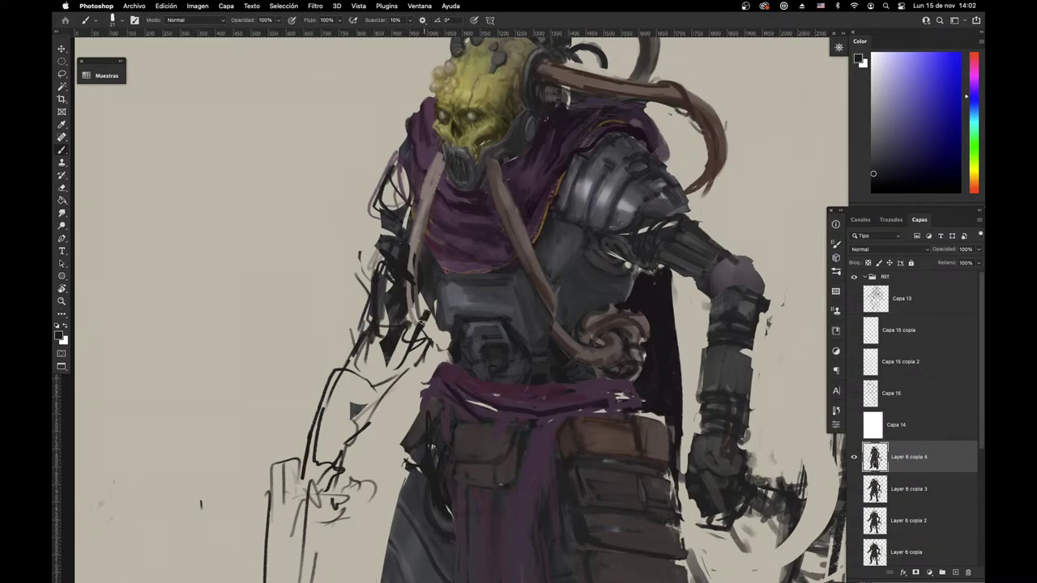
pyautogui.moveTo(401, 373); pyautogui.dragTo(420, 348)
pyautogui.moveTo(316, 408)
pyautogui.mouseDown()
pyautogui.moveTo(324, 459)
pyautogui.moveTo(343, 456)
pyautogui.mouseUp()
pyautogui.moveTo(344, 451)
pyautogui.mouseDown()
pyautogui.moveTo(421, 358)
pyautogui.moveTo(434, 325)
pyautogui.mouseUp()
pyautogui.moveTo(435, 331); pyautogui.dragTo(423, 363)
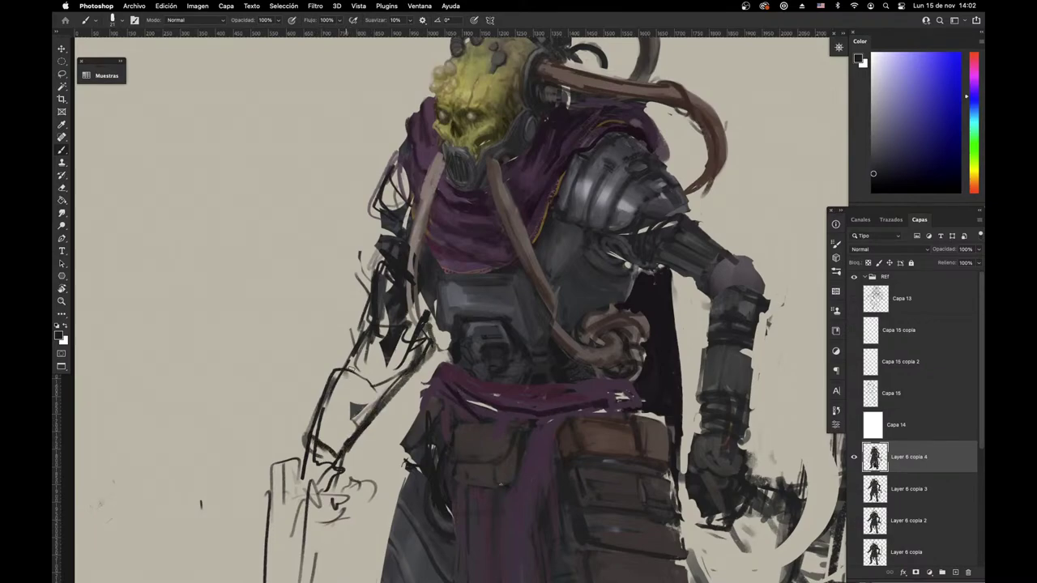
# Step: Outline the empty-handed arm's forearm armour and block in its interior with dark strokes
pyautogui.moveTo(339, 363)
pyautogui.mouseDown()
pyautogui.moveTo(373, 394)
pyautogui.moveTo(331, 401)
pyautogui.mouseUp()
pyautogui.moveTo(321, 417)
pyautogui.mouseDown()
pyautogui.moveTo(310, 434)
pyautogui.moveTo(347, 384)
pyautogui.mouseUp()
pyautogui.moveTo(377, 347); pyautogui.dragTo(348, 414)
pyautogui.moveTo(340, 337)
pyautogui.mouseDown()
pyautogui.moveTo(312, 395)
pyautogui.moveTo(320, 390)
pyautogui.mouseUp()
pyautogui.moveTo(355, 341); pyautogui.dragTo(322, 400)
pyautogui.moveTo(369, 348)
pyautogui.mouseDown()
pyautogui.moveTo(331, 398)
pyautogui.moveTo(336, 411)
pyautogui.mouseUp()
pyautogui.moveTo(360, 385); pyautogui.dragTo(330, 409)
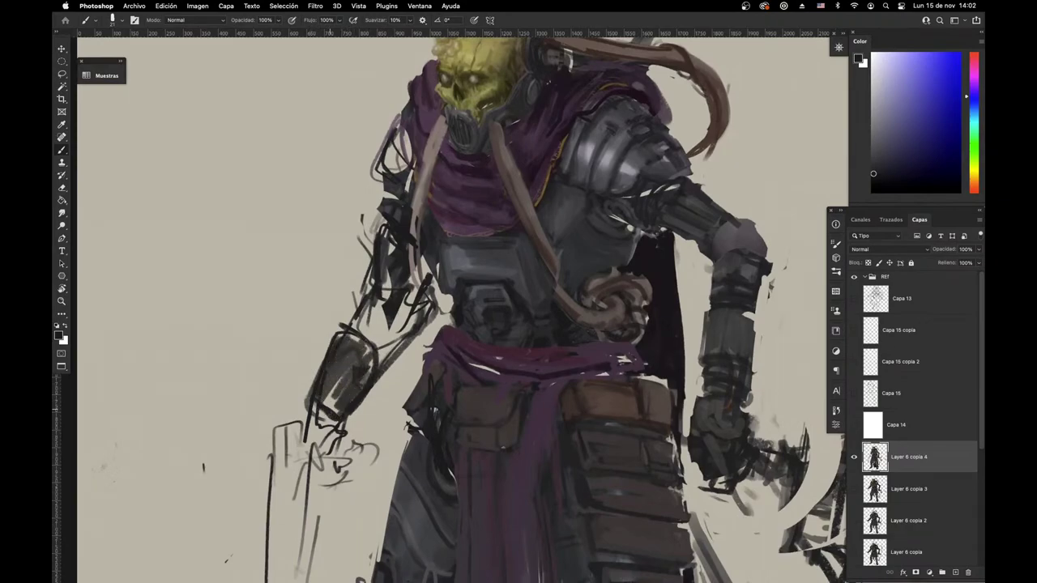
# Step: Fill the forearm armour with a sampled dark grey, then sample the darker outline tone
pyautogui.keyDown('alt'); pyautogui.click(350, 350); pyautogui.keyUp('alt')
pyautogui.moveTo(341, 337); pyautogui.dragTo(316, 396)
pyautogui.moveTo(356, 366); pyautogui.dragTo(329, 401)
pyautogui.moveTo(361, 368); pyautogui.dragTo(335, 410)
pyautogui.keyDown('alt'); pyautogui.click(375, 378); pyautogui.keyUp('alt')
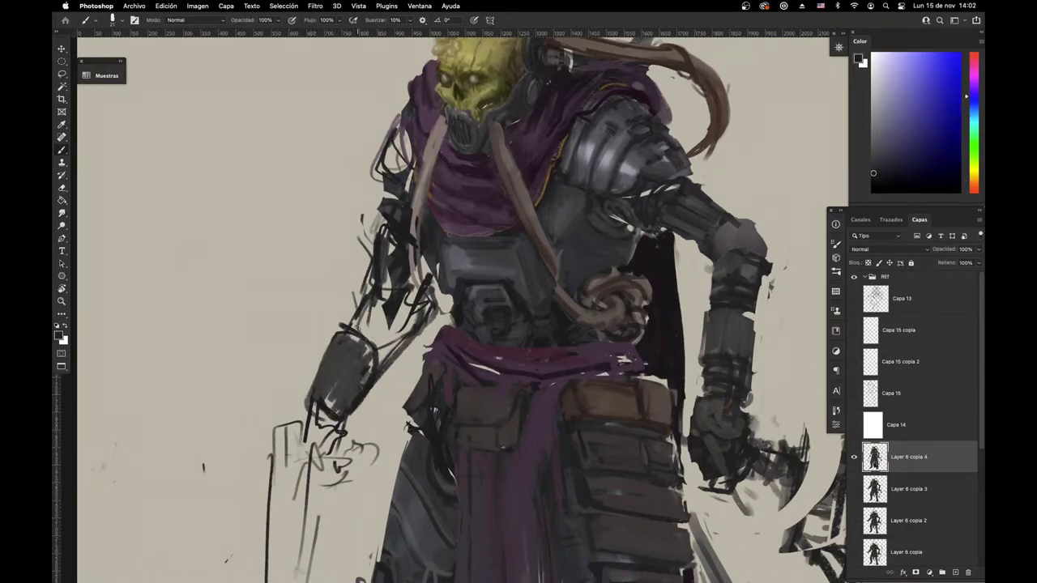
# Step: Draw dark bands around the elbow joint and strengthen the lines leading to the upper arm
pyautogui.moveTo(347, 326); pyautogui.dragTo(380, 350)
pyautogui.moveTo(356, 335); pyautogui.dragTo(391, 367)
pyautogui.moveTo(369, 300); pyautogui.dragTo(353, 321)
pyautogui.moveTo(418, 289); pyautogui.dragTo(409, 313)
pyautogui.moveTo(431, 273)
pyautogui.mouseDown()
pyautogui.moveTo(416, 281)
pyautogui.moveTo(469, 389)
pyautogui.moveTo(464, 405)
pyautogui.moveTo(484, 230)
pyautogui.mouseUp()
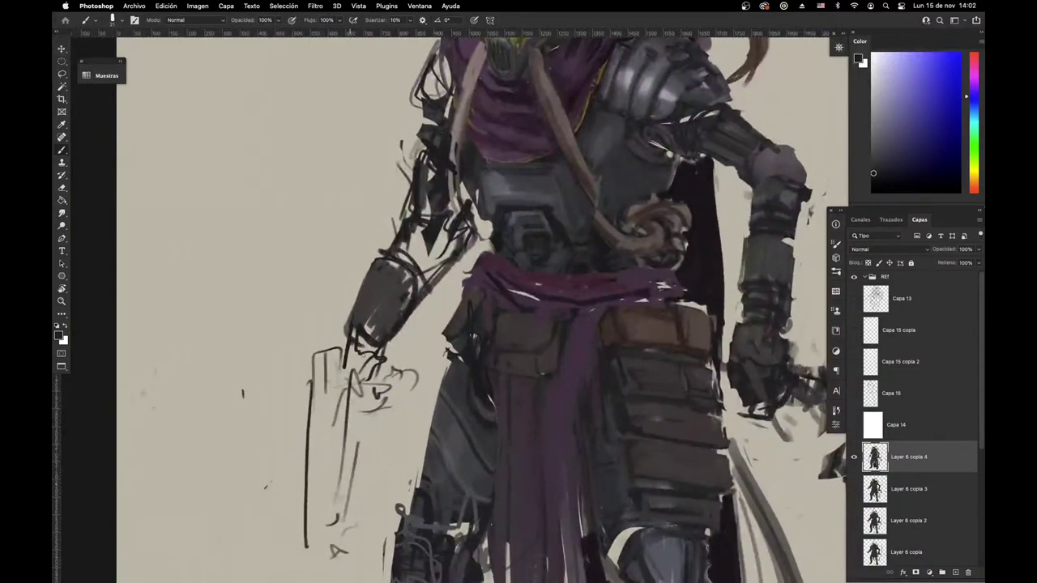
# Step: Define the wrist below the forearm armour and rough in the hand with a sampled dark olive
pyautogui.moveTo(348, 348); pyautogui.dragTo(364, 358)
pyautogui.moveTo(491, 199); pyautogui.dragTo(476, 369)
pyautogui.keyDown('alt'); pyautogui.click(543, 161); pyautogui.keyUp('alt')
pyautogui.moveTo(412, 435); pyautogui.dragTo(436, 387)
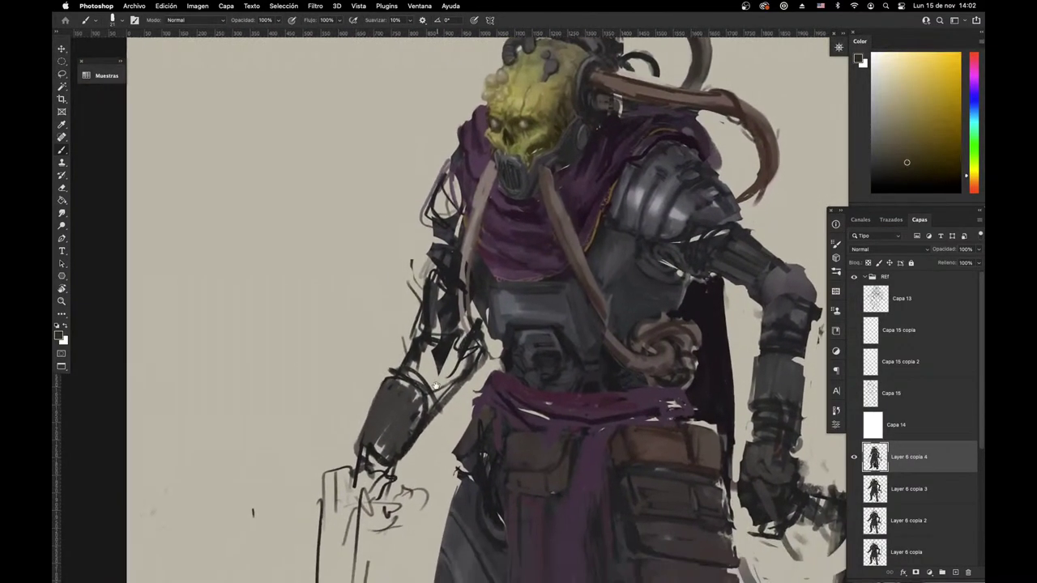
pyautogui.moveTo(376, 452)
pyautogui.mouseDown()
pyautogui.moveTo(356, 463)
pyautogui.moveTo(370, 479)
pyautogui.moveTo(340, 470)
pyautogui.moveTo(338, 489)
pyautogui.moveTo(343, 430)
pyautogui.moveTo(379, 448)
pyautogui.moveTo(357, 493)
pyautogui.moveTo(400, 397)
pyautogui.moveTo(428, 386)
pyautogui.moveTo(369, 492)
pyautogui.moveTo(369, 547)
pyautogui.mouseUp()
# Step: Erase the old sketch lines below the hand and the stray marks on the background
pyautogui.press('e')
pyautogui.moveTo(447, 363); pyautogui.dragTo(444, 381)
pyautogui.moveTo(339, 536); pyautogui.dragTo(345, 374)
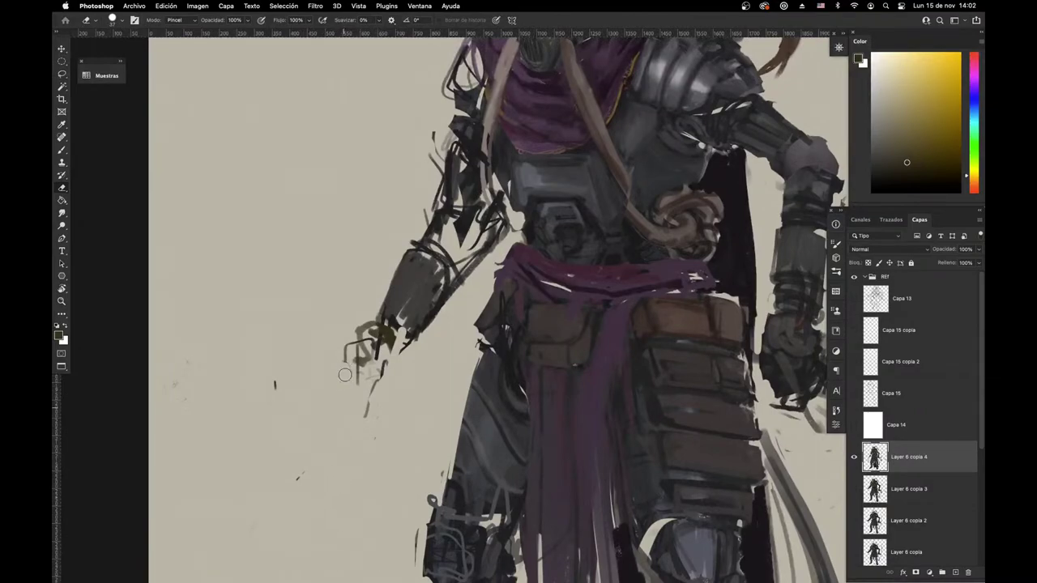
pyautogui.moveTo(273, 389); pyautogui.dragTo(275, 381)
pyautogui.moveTo(301, 495); pyautogui.dragTo(298, 476)
pyautogui.moveTo(257, 520); pyautogui.dragTo(229, 553)
pyautogui.moveTo(182, 357); pyautogui.dragTo(163, 406)
# Step: Add dark olive strokes to shape the hand at the end of the forearm
pyautogui.press('b')
pyautogui.scroll(5, 435, 378)
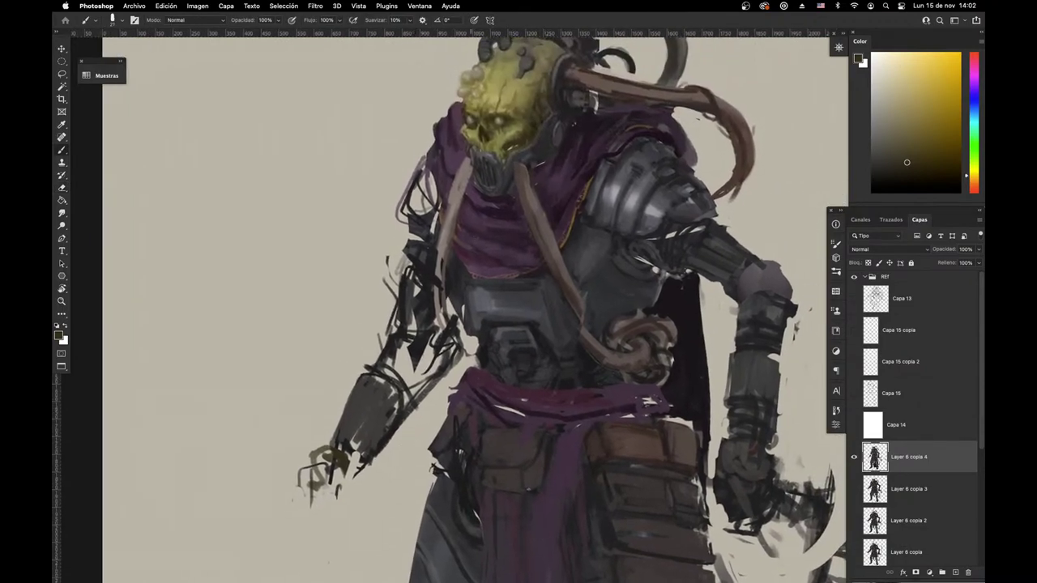
pyautogui.moveTo(306, 468); pyautogui.dragTo(331, 461)
pyautogui.moveTo(324, 466)
pyautogui.mouseDown()
pyautogui.moveTo(372, 399)
pyautogui.moveTo(329, 407)
pyautogui.moveTo(311, 503)
pyautogui.moveTo(339, 404)
pyautogui.mouseUp()
# Step: Sketch the outline of the long object held below the hand, with its two edges, lower end and grip
pyautogui.keyDown('alt'); pyautogui.click(398, 378); pyautogui.keyUp('alt')
pyautogui.moveTo(354, 308)
pyautogui.mouseDown()
pyautogui.moveTo(301, 509)
pyautogui.moveTo(366, 527)
pyautogui.moveTo(389, 453)
pyautogui.mouseUp()
pyautogui.moveTo(342, 525)
pyautogui.mouseDown()
pyautogui.moveTo(401, 448)
pyautogui.moveTo(406, 417)
pyautogui.mouseUp()
pyautogui.moveTo(414, 399); pyautogui.dragTo(436, 371)
pyautogui.moveTo(424, 317); pyautogui.dragTo(443, 347)
pyautogui.moveTo(434, 317); pyautogui.dragTo(447, 349)
pyautogui.moveTo(418, 367)
pyautogui.mouseDown()
pyautogui.moveTo(390, 390)
pyautogui.moveTo(426, 364)
pyautogui.mouseUp()
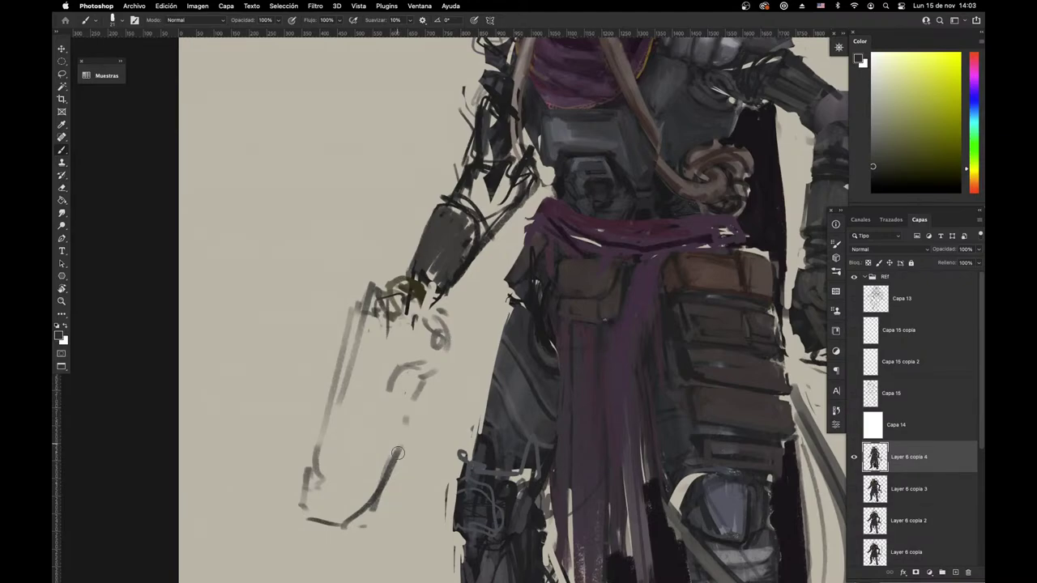
# Step: Darken the inner edge of the held object and draw the rounded curve beside the hand
pyautogui.press('e')
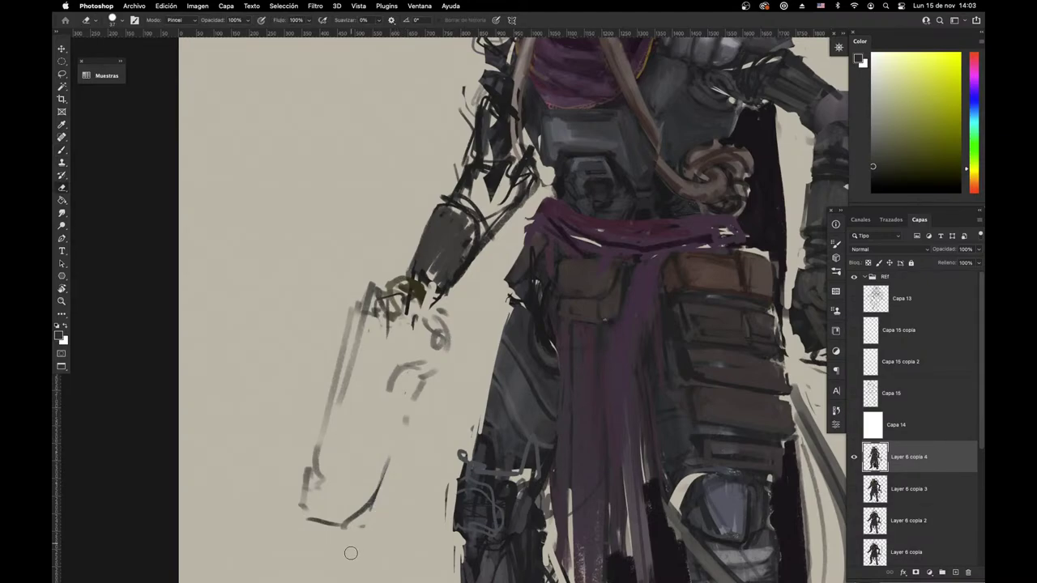
pyautogui.press('b')
pyautogui.moveTo(371, 491)
pyautogui.mouseDown()
pyautogui.moveTo(405, 369)
pyautogui.moveTo(438, 358)
pyautogui.mouseUp()
pyautogui.moveTo(447, 305)
pyautogui.mouseDown()
pyautogui.moveTo(463, 326)
pyautogui.moveTo(437, 368)
pyautogui.moveTo(461, 350)
pyautogui.mouseUp()
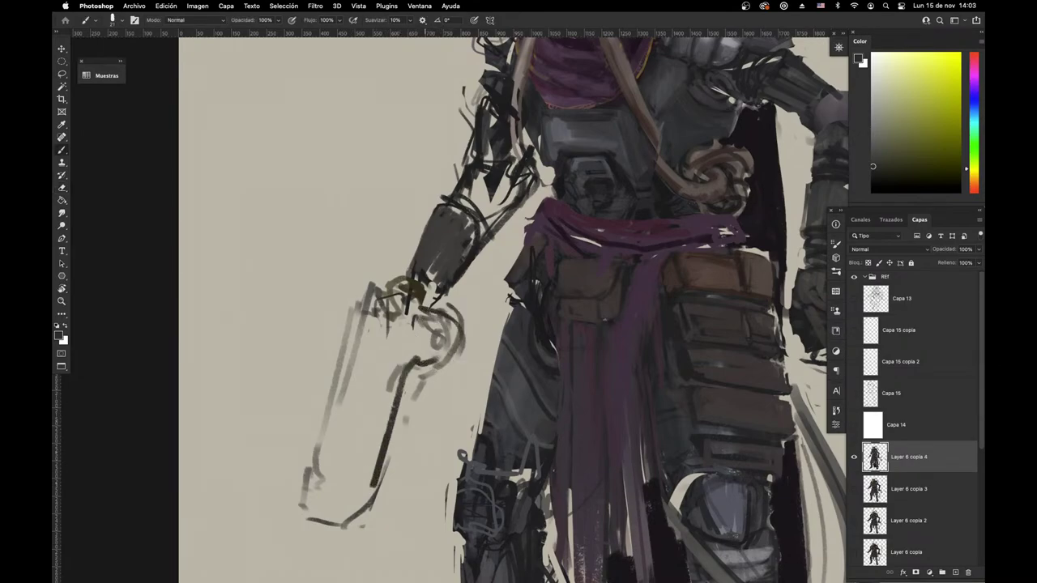
# Step: Shape the fingers and wrist with sampled dark olive and near-black strokes over the top of the held object
pyautogui.moveTo(391, 319); pyautogui.dragTo(439, 404)
pyautogui.keyDown('alt'); pyautogui.click(416, 300); pyautogui.keyUp('alt')
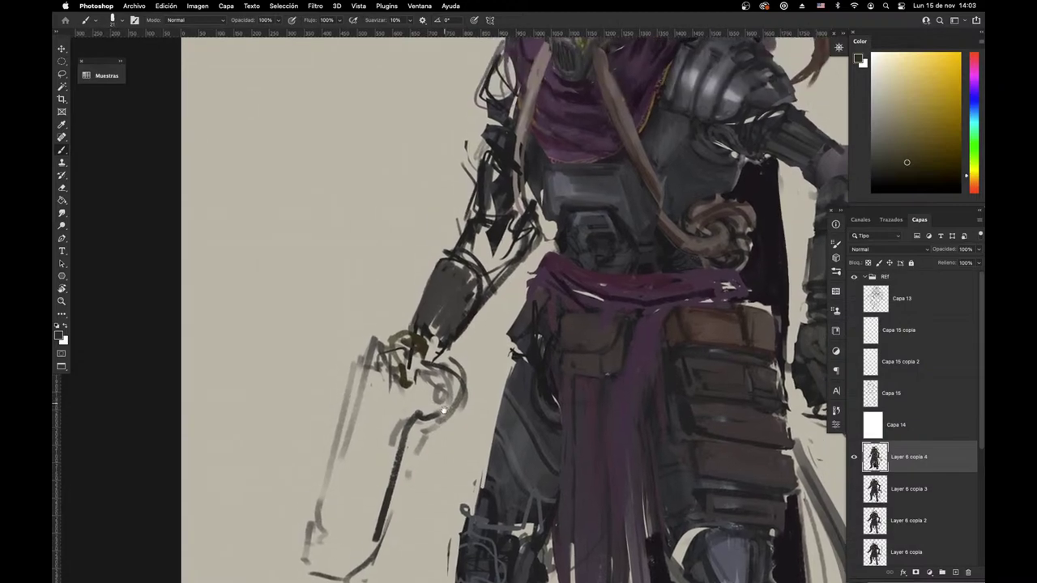
pyautogui.keyDown('alt'); pyautogui.click(431, 328); pyautogui.keyUp('alt')
pyautogui.moveTo(437, 356)
pyautogui.mouseDown()
pyautogui.moveTo(404, 329)
pyautogui.moveTo(394, 372)
pyautogui.mouseUp()
pyautogui.keyDown('alt'); pyautogui.click(418, 344); pyautogui.keyUp('alt')
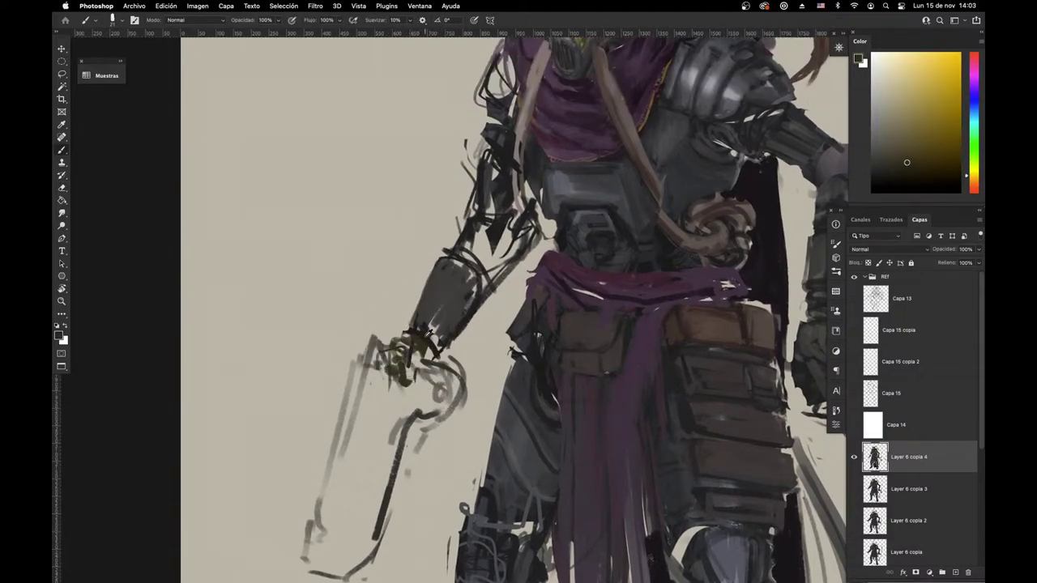
pyautogui.keyDown('alt'); pyautogui.click(426, 338); pyautogui.keyUp('alt')
pyautogui.moveTo(396, 421); pyautogui.dragTo(419, 341)
pyautogui.moveTo(389, 284); pyautogui.dragTo(382, 273)
pyautogui.scroll(-3, 386, 403)
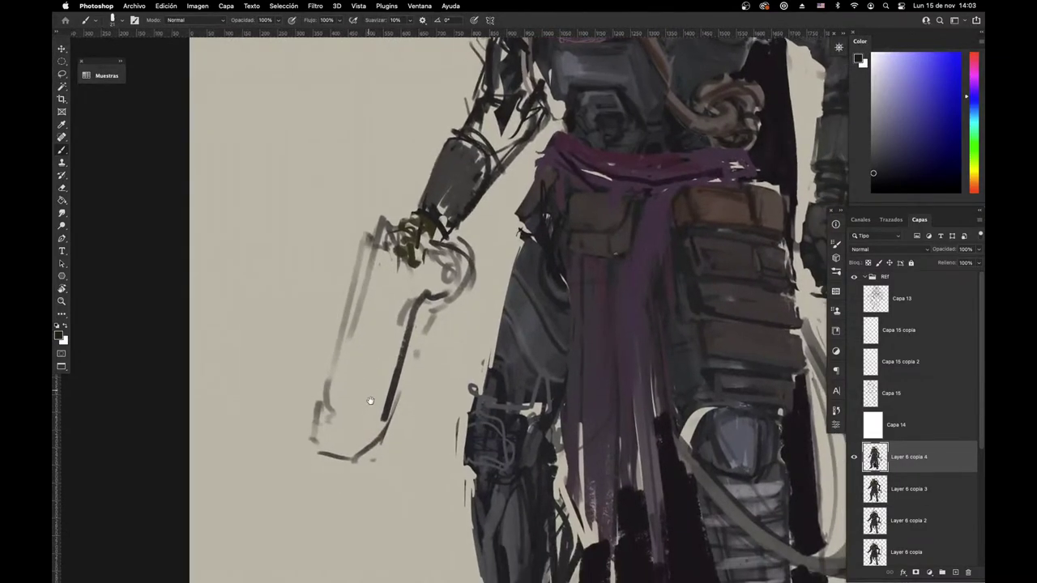
# Step: Repaint the hanging sash cloth down to the knee with long strokes in colours sampled from the figure
pyautogui.moveTo(636, 230); pyautogui.dragTo(324, 454)
pyautogui.moveTo(446, 458); pyautogui.dragTo(469, 410)
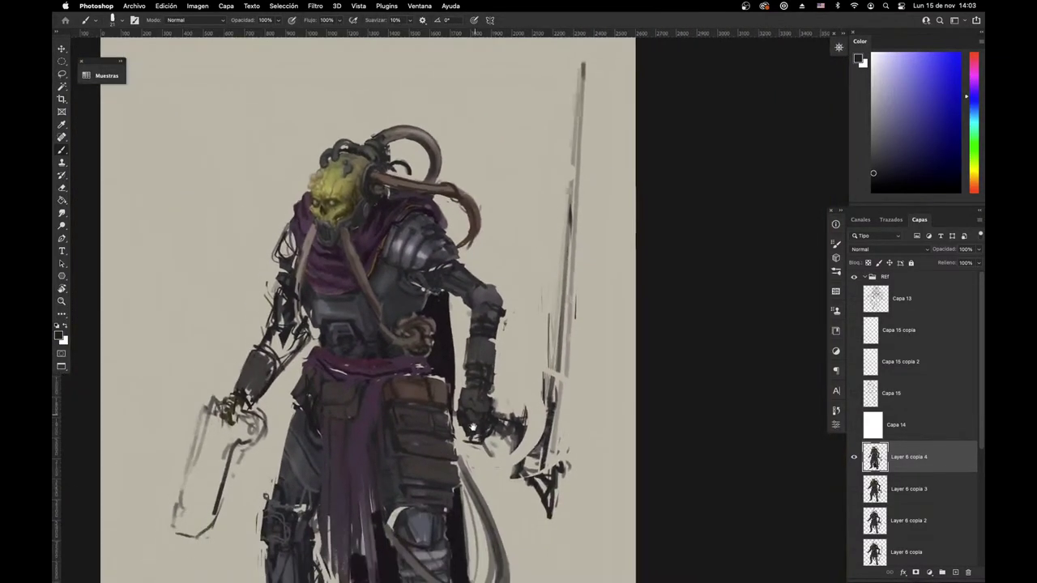
pyautogui.scroll(-5, 469, 410)
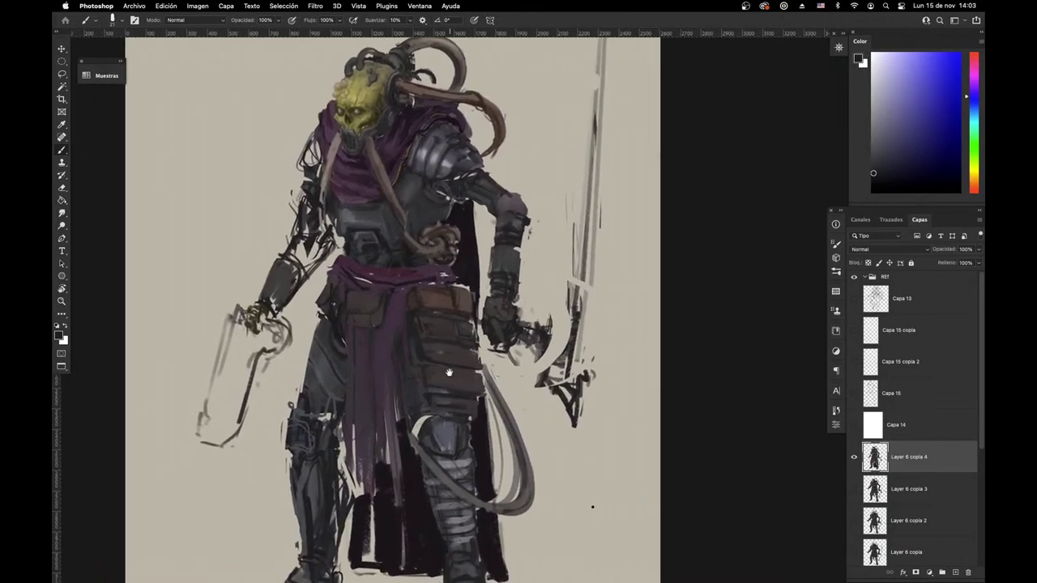
pyautogui.scroll(1, 453, 375)
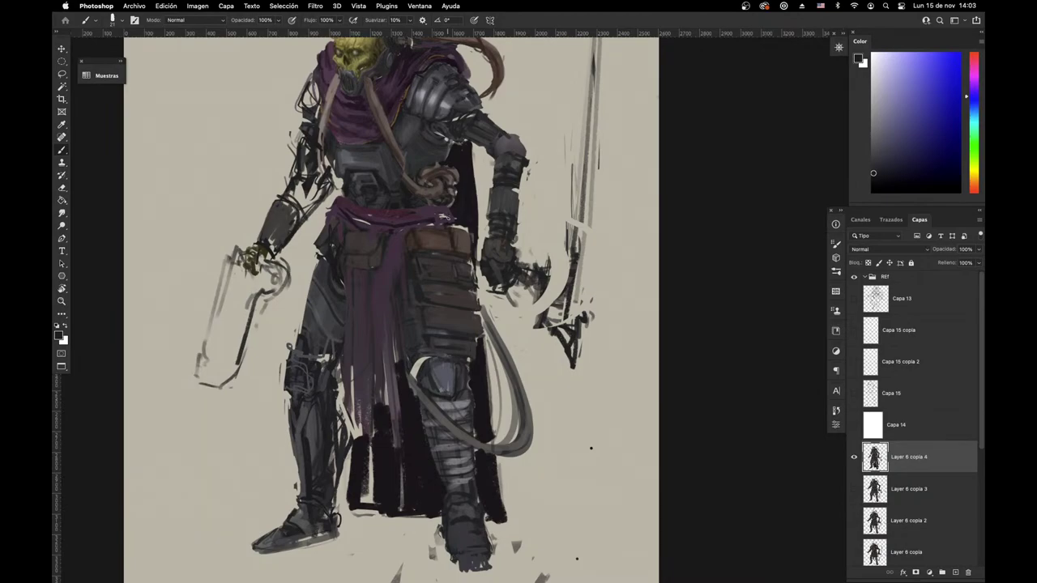
pyautogui.keyDown('alt'); pyautogui.click(459, 208); pyautogui.keyUp('alt')
pyautogui.moveTo(396, 244); pyautogui.dragTo(398, 322)
pyautogui.moveTo(393, 269); pyautogui.dragTo(384, 410)
pyautogui.keyDown('alt'); pyautogui.click(405, 409); pyautogui.keyUp('alt')
pyautogui.moveTo(385, 375)
pyautogui.mouseDown()
pyautogui.moveTo(388, 410)
pyautogui.moveTo(358, 439)
pyautogui.moveTo(350, 512)
pyautogui.mouseUp()
# Step: Erase the outer edge of the dark cape between the legs to narrow it beneath the sash
pyautogui.keyDown('alt'); pyautogui.click(332, 421); pyautogui.keyUp('alt')
pyautogui.press('e')
pyautogui.moveTo(354, 442); pyautogui.dragTo(357, 508)
pyautogui.moveTo(357, 436); pyautogui.dragTo(357, 508)
pyautogui.press('b')
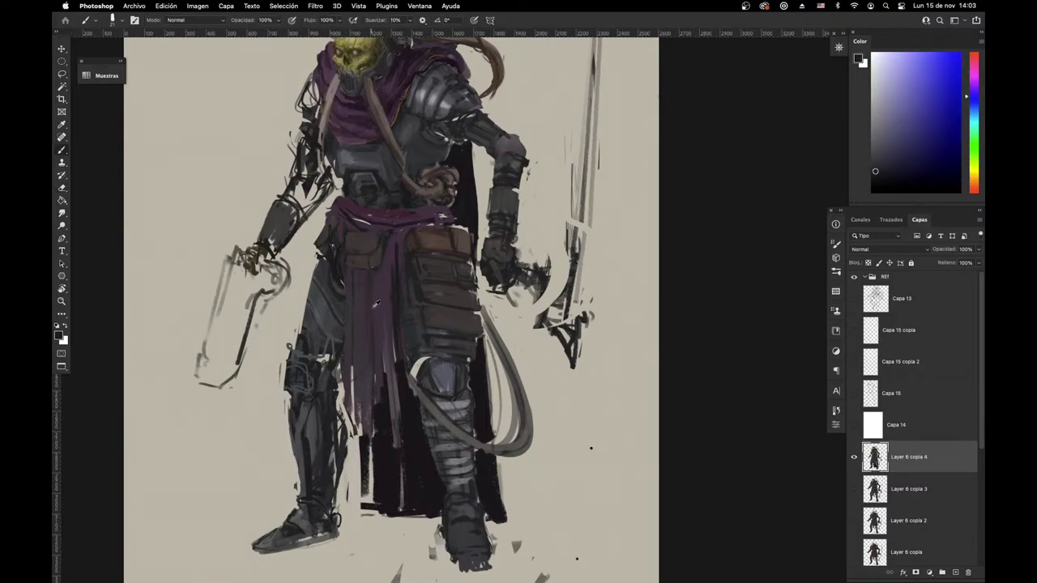
# Step: Extend the lower edge of the sash into ragged tips with a sampled plum
pyautogui.keyDown('alt'); pyautogui.click(399, 214); pyautogui.keyUp('alt')
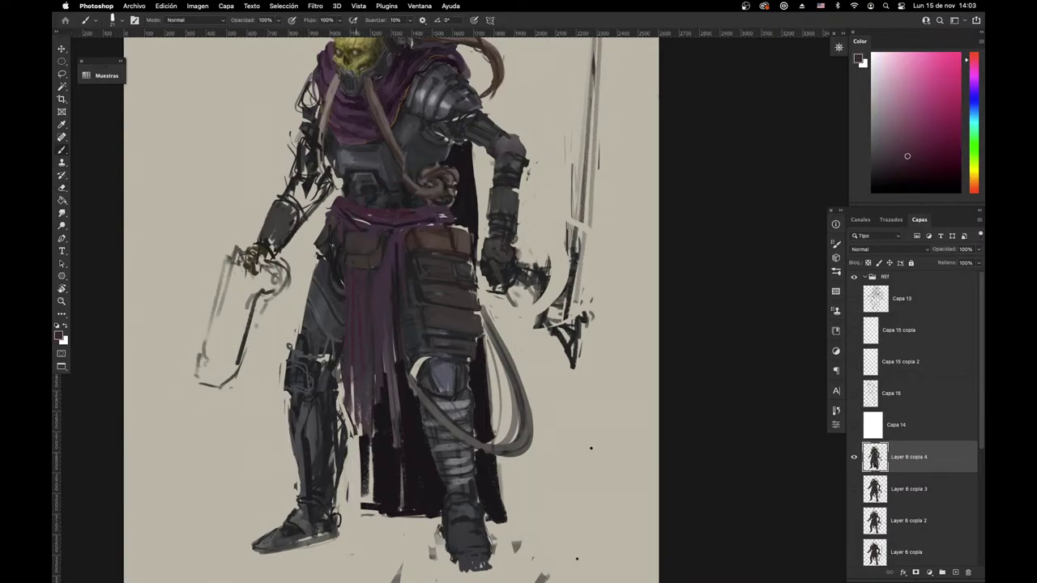
pyautogui.moveTo(348, 409); pyautogui.dragTo(352, 446)
pyautogui.keyDown('alt'); pyautogui.click(393, 400); pyautogui.keyUp('alt')
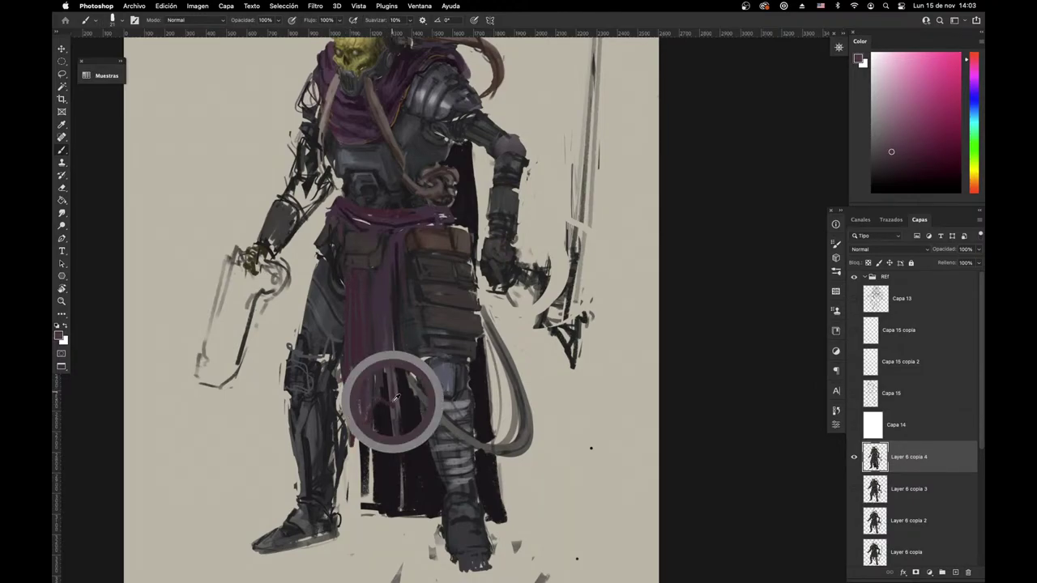
# Step: Define the folds along the hanging sash with sampled dark purple and reddish plum strokes
pyautogui.keyDown('alt'); pyautogui.click(406, 392); pyautogui.keyUp('alt')
pyautogui.moveTo(371, 285); pyautogui.dragTo(377, 386)
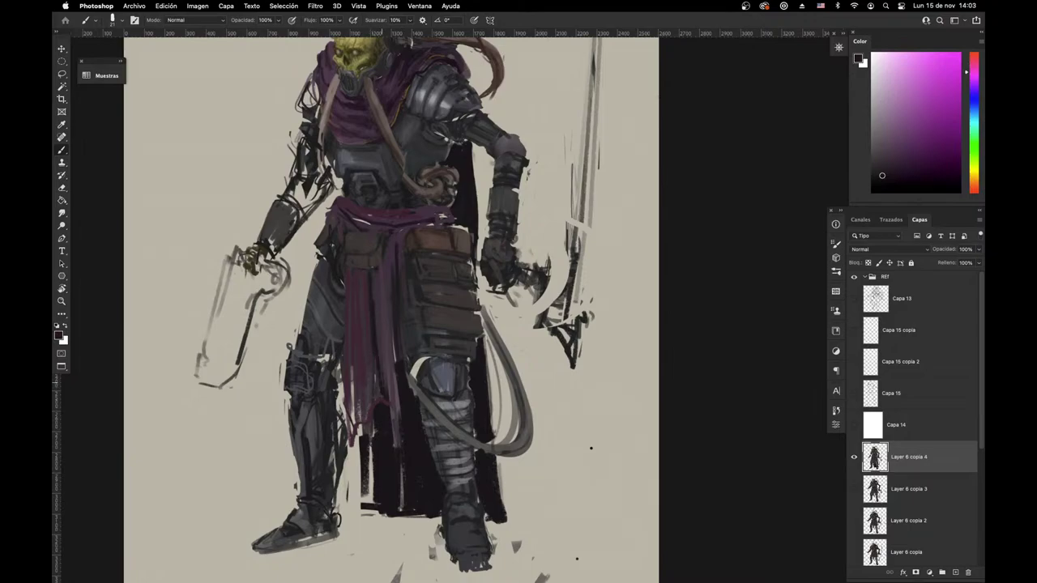
pyautogui.keyDown('alt'); pyautogui.click(360, 323); pyautogui.keyUp('alt')
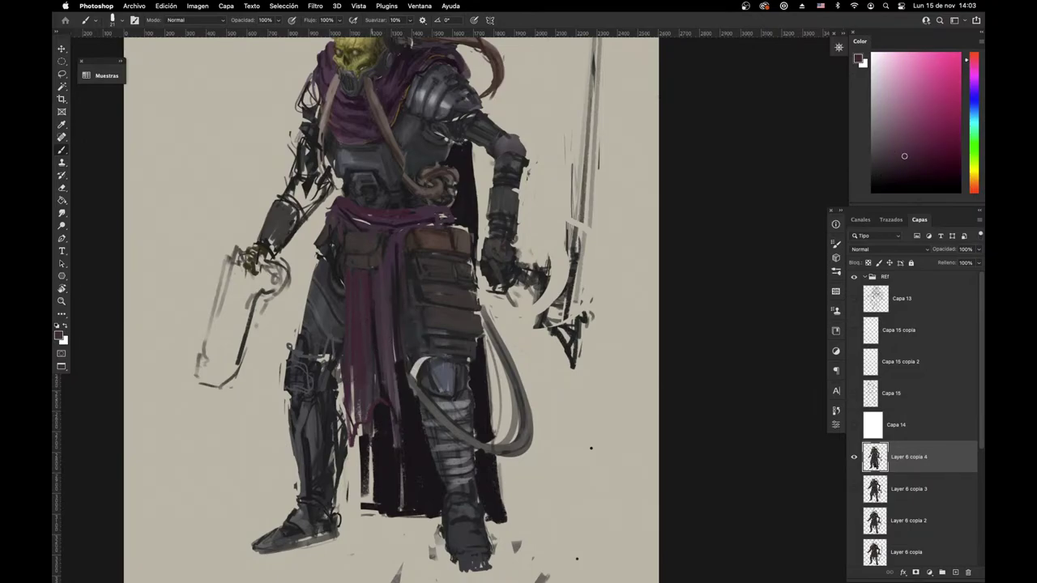
pyautogui.keyDown('alt'); pyautogui.click(377, 347); pyautogui.keyUp('alt')
pyautogui.keyDown('alt'); pyautogui.click(362, 320); pyautogui.keyUp('alt')
pyautogui.keyDown('alt'); pyautogui.click(390, 361); pyautogui.keyUp('alt')
pyautogui.scroll(5, 438, 332)
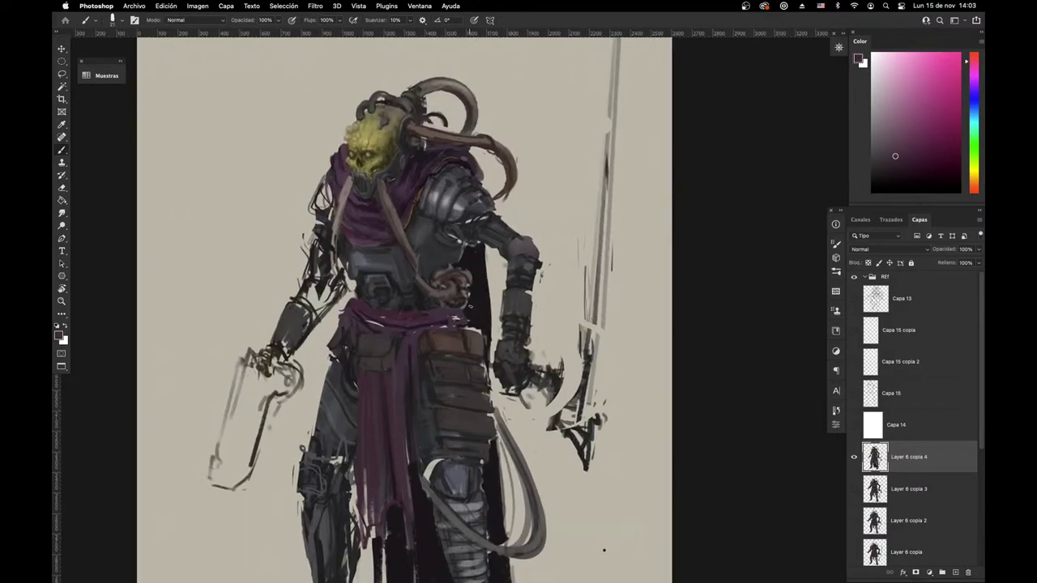
# Step: Erase the stray sketch lines beside the sword blade
pyautogui.keyDown('alt'); pyautogui.click(414, 331); pyautogui.keyUp('alt')
pyautogui.moveTo(449, 388); pyautogui.dragTo(446, 479)
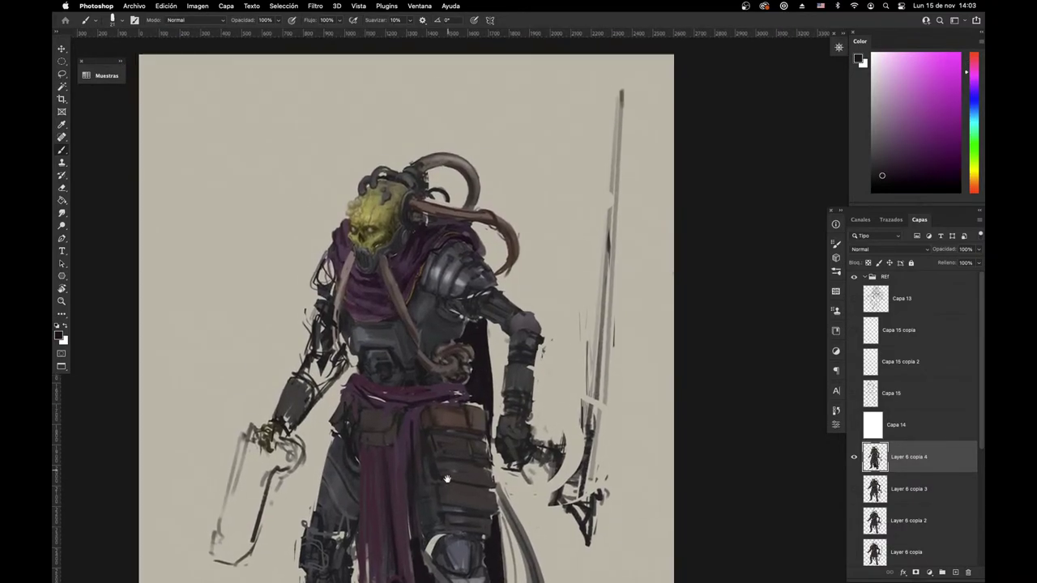
pyautogui.moveTo(553, 504); pyautogui.dragTo(491, 430)
pyautogui.press('e')
pyautogui.moveTo(521, 273); pyautogui.dragTo(517, 364)
# Step: Switch to Chrome and examine the mechanical arm image results and the images related to the Shutterstock robot arms
pyautogui.press('super+Tab')
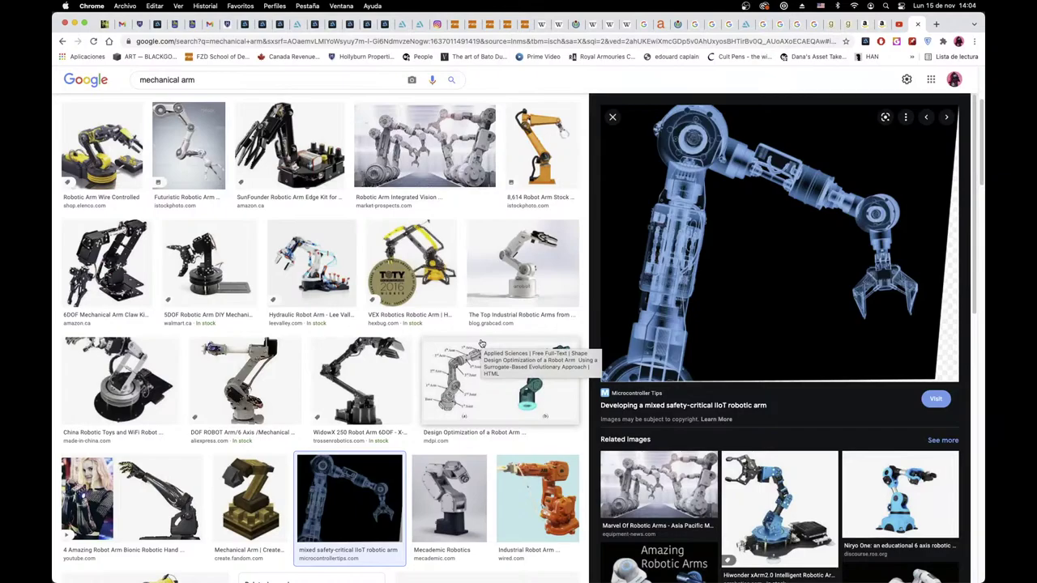
pyautogui.scroll(-2, 405, 396)
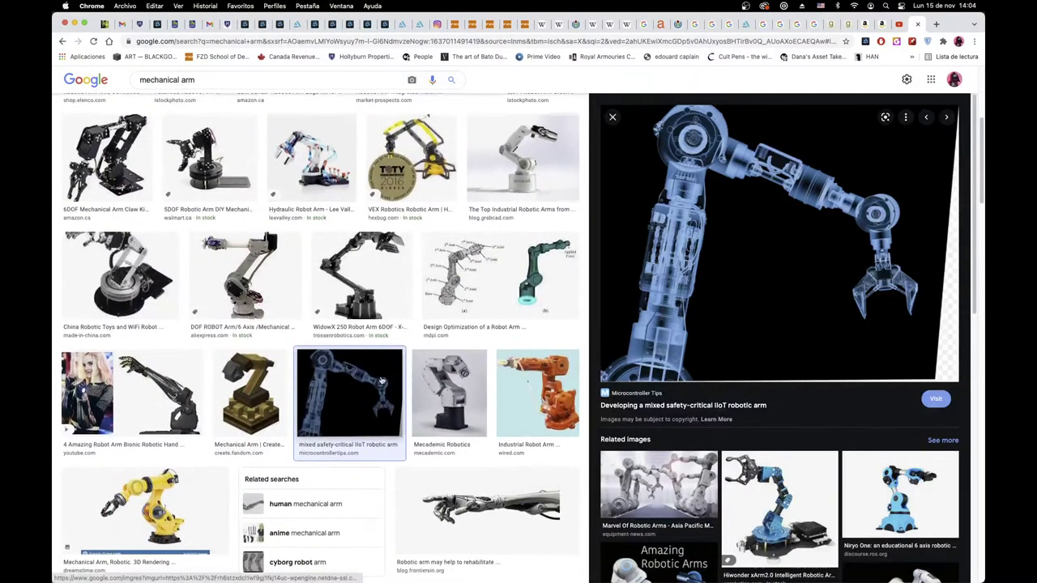
pyautogui.scroll(-5, 491, 359)
pyautogui.click(491, 360)
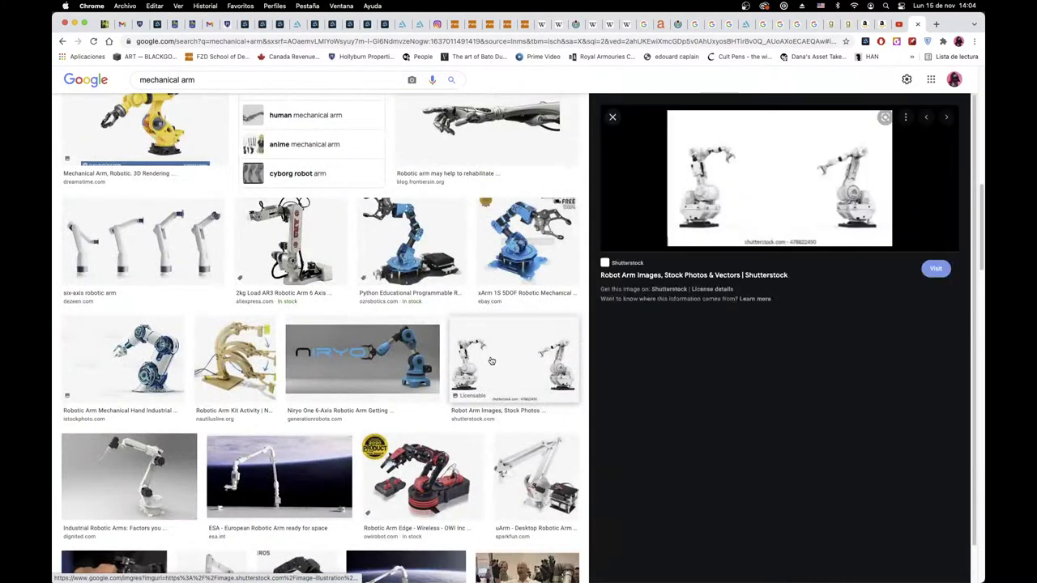
pyautogui.scroll(-1, 519, 356)
pyautogui.scroll(-1, 538, 367)
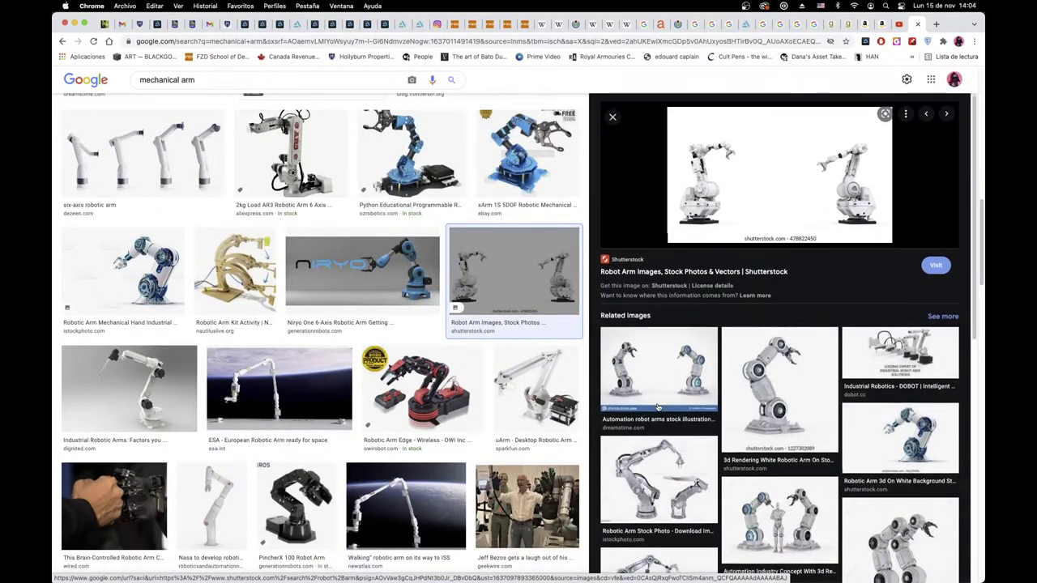
pyautogui.scroll(-5, 658, 407)
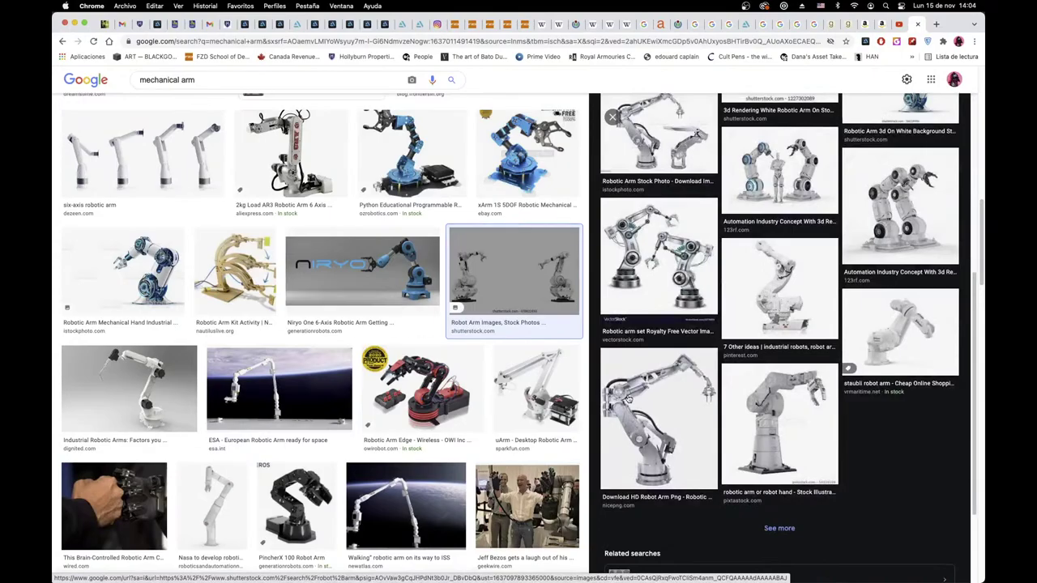
pyautogui.press('super+Tab')
pyautogui.press('super+Tab')
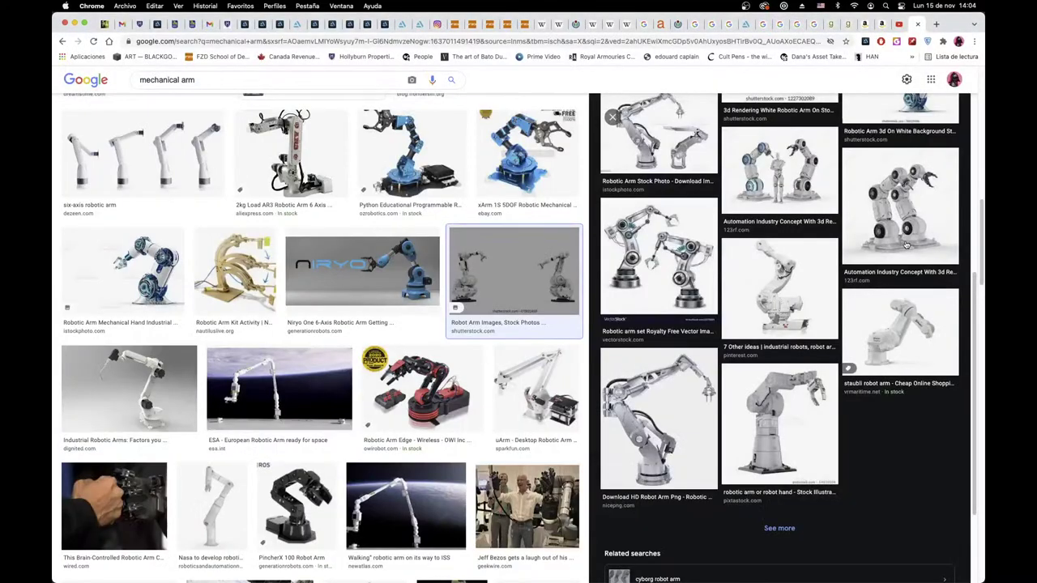
# Step: Examine the 123RF and Trossen Robotics robot arm images and their related pictures for joint and segment shapes
pyautogui.click(906, 244)
pyautogui.scroll(-5, 891, 264)
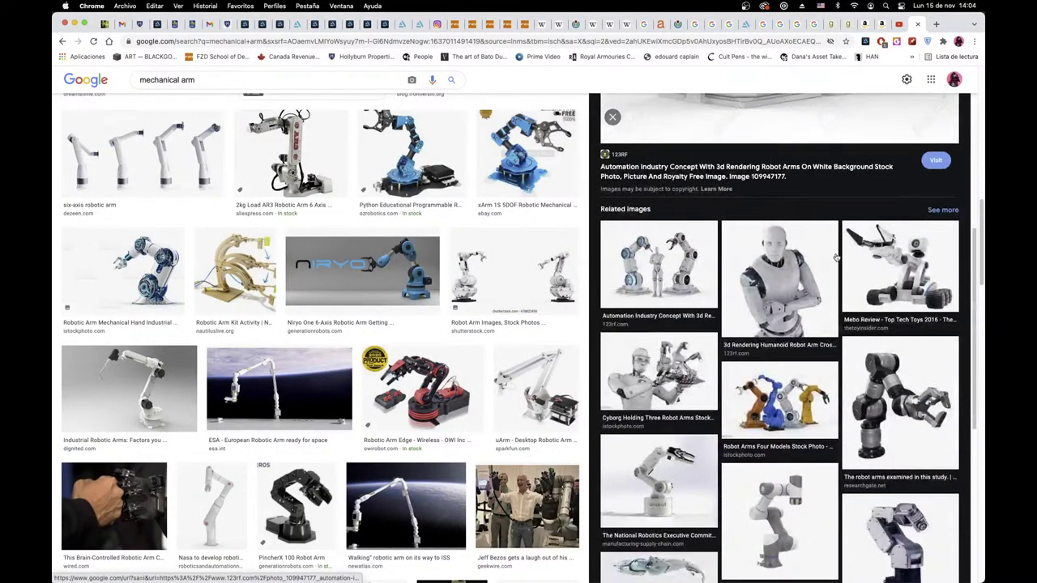
pyautogui.scroll(-2, 691, 317)
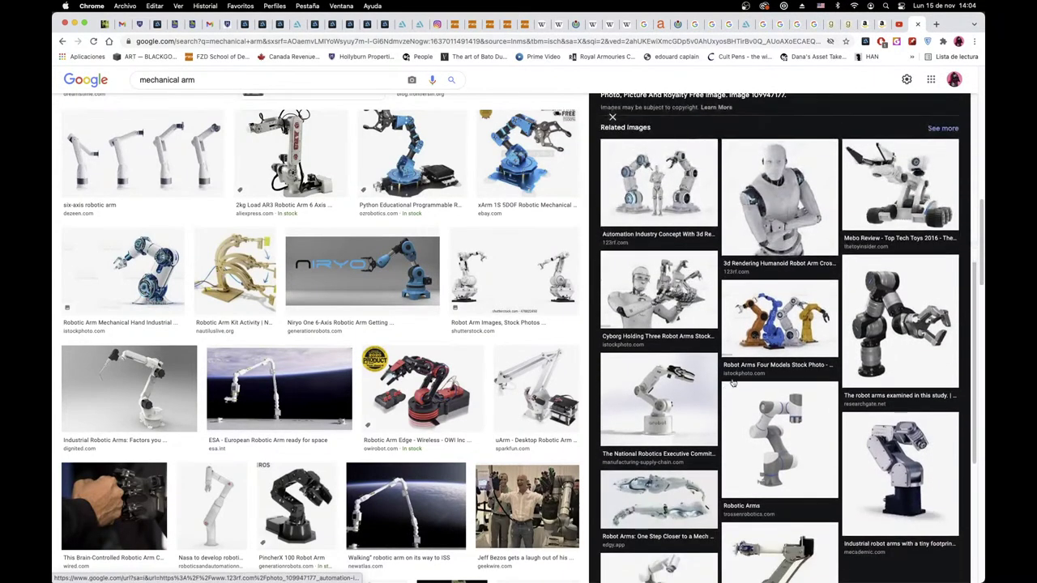
pyautogui.click(753, 439)
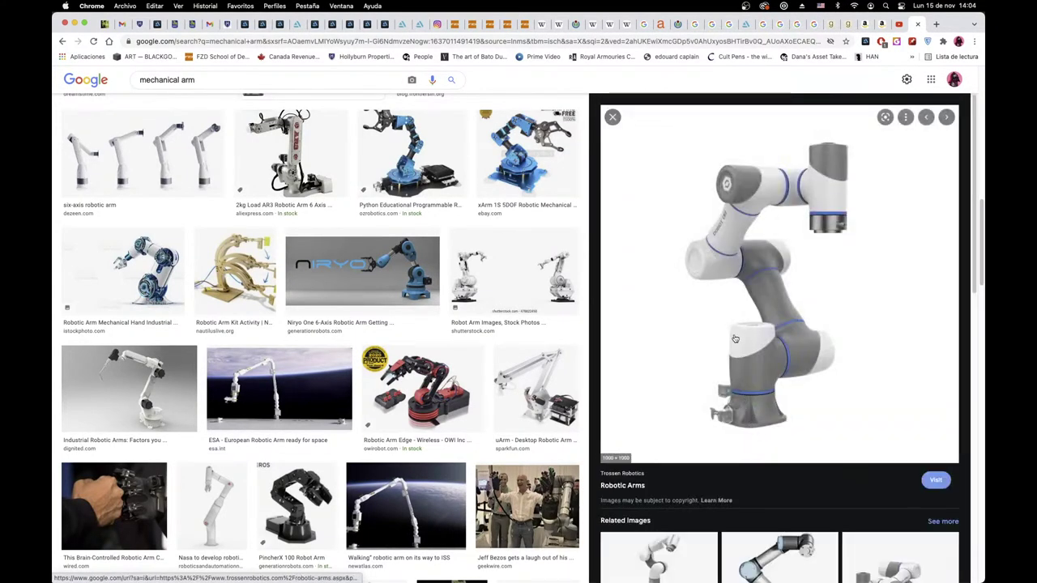
pyautogui.scroll(-6, 753, 354)
pyautogui.scroll(-8, 754, 354)
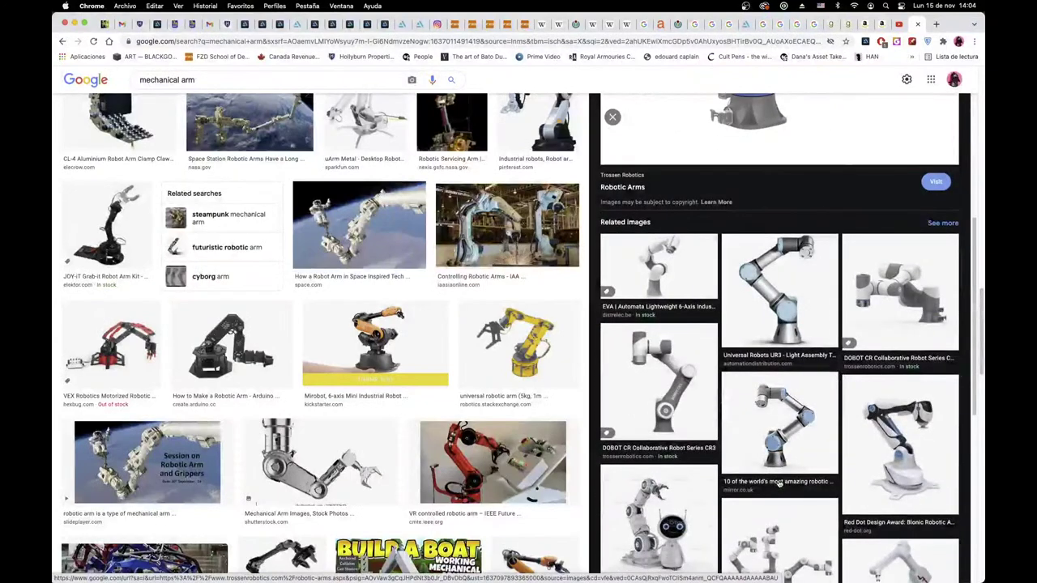
pyautogui.scroll(-2, 911, 438)
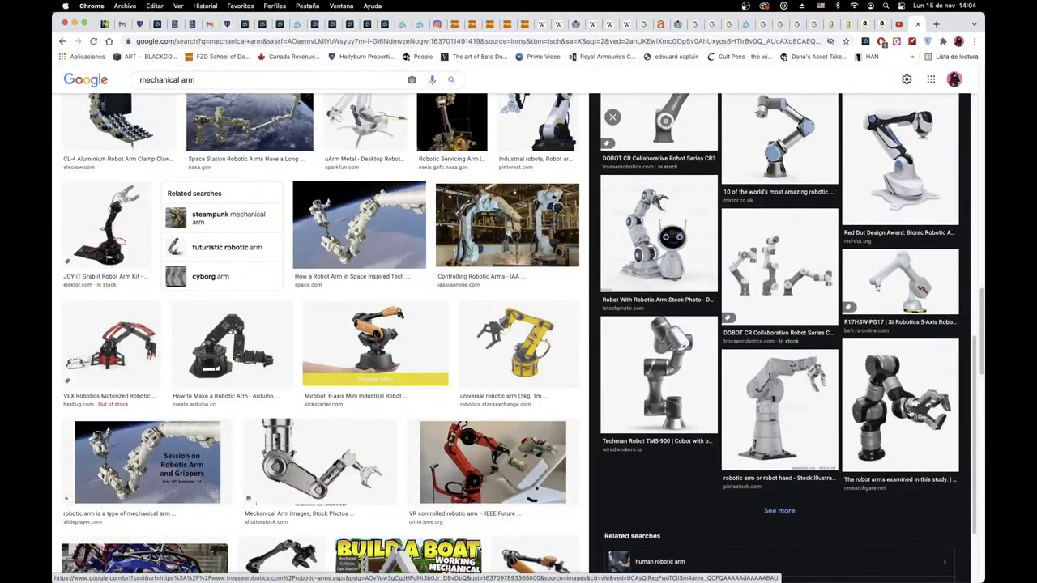
pyautogui.click(911, 413)
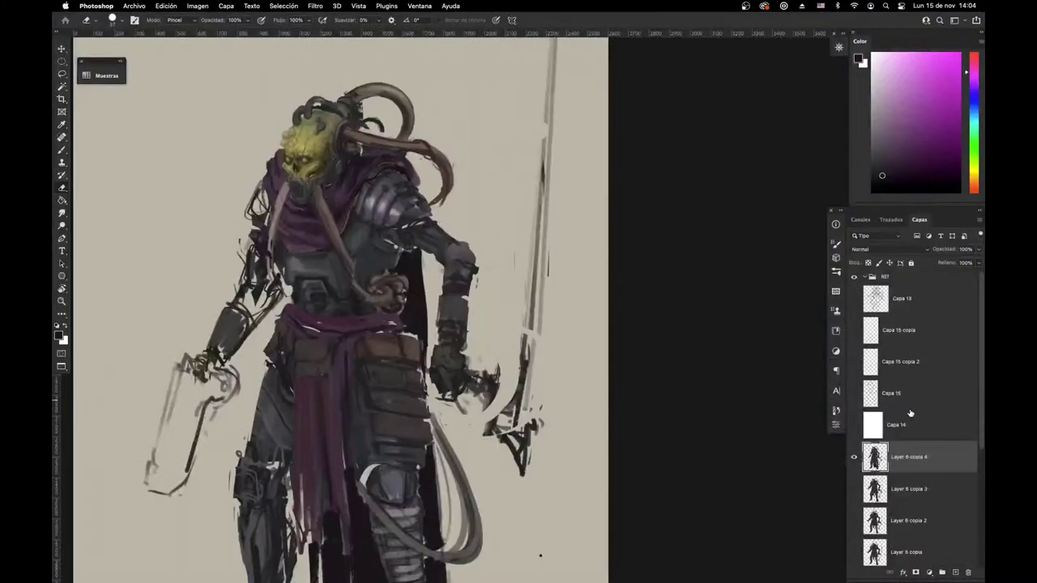
pyautogui.moveTo(891, 424); pyautogui.dragTo(485, 382)
pyautogui.click(555, 220)
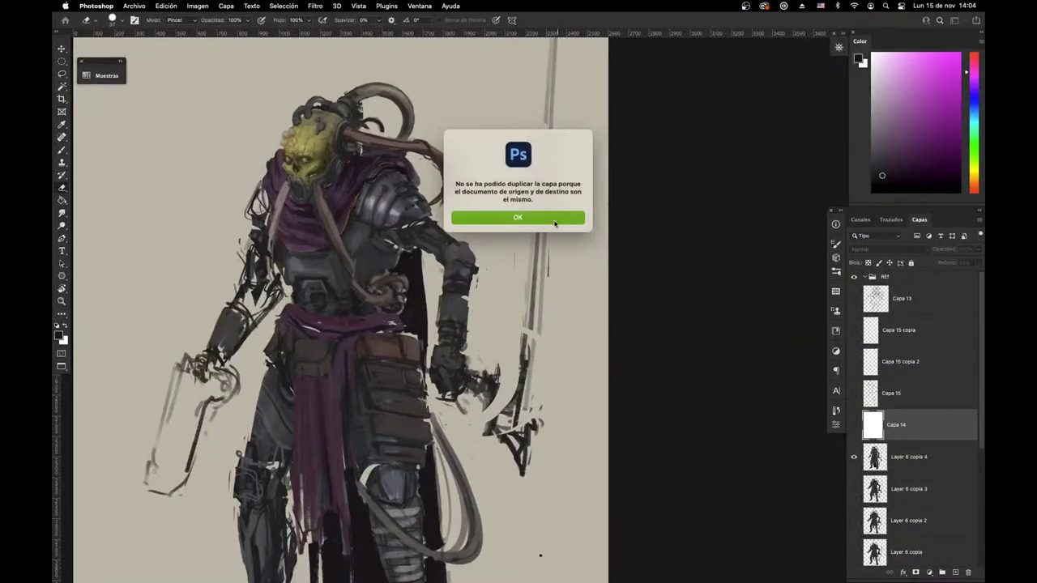
pyautogui.moveTo(521, 324); pyautogui.dragTo(505, 341)
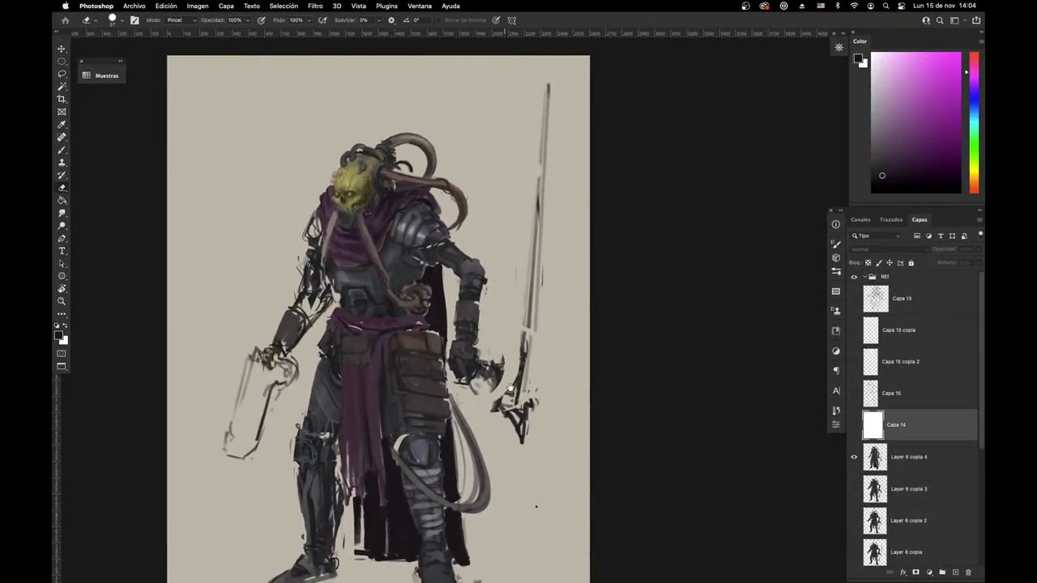
pyautogui.click(897, 456)
# Step: On the character's painted layer, refine the skull's eye sockets and nose bridge with a fine brush in sampled olive tones
pyautogui.scroll(3, 511, 324)
pyautogui.scroll(-3, 472, 236)
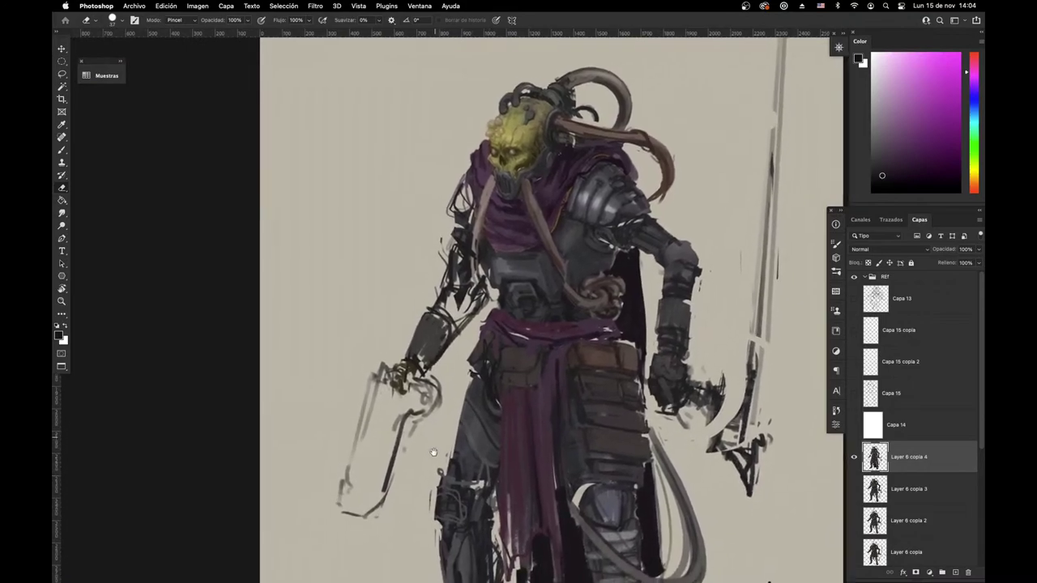
pyautogui.scroll(5, 472, 236)
pyautogui.press('b')
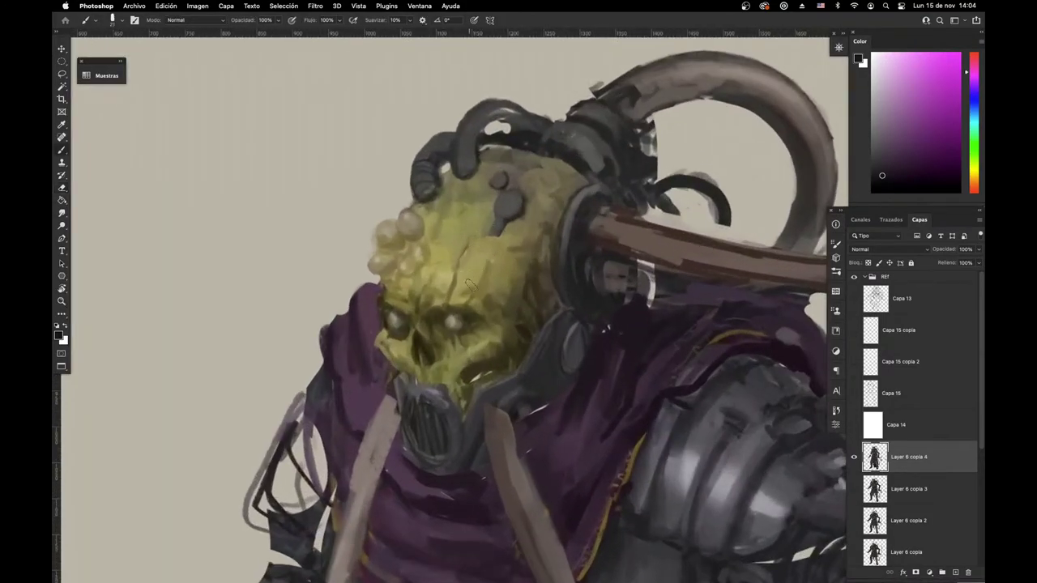
pyautogui.rightClick(542, 293)
pyautogui.keyDown('alt'); pyautogui.click(397, 344); pyautogui.keyUp('alt')
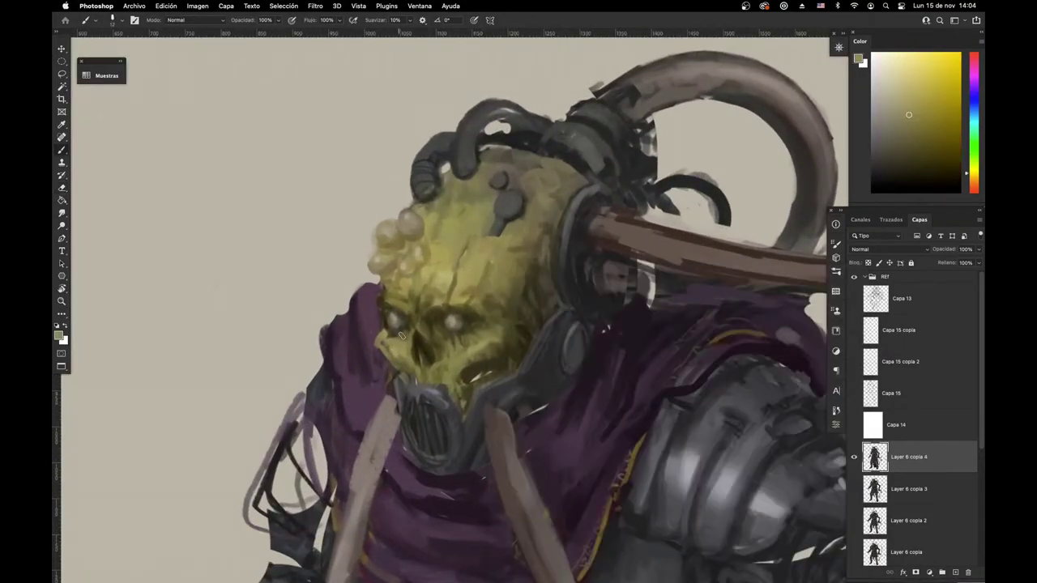
pyautogui.keyDown('alt'); pyautogui.click(409, 328); pyautogui.keyUp('alt')
pyautogui.rightClick(551, 294)
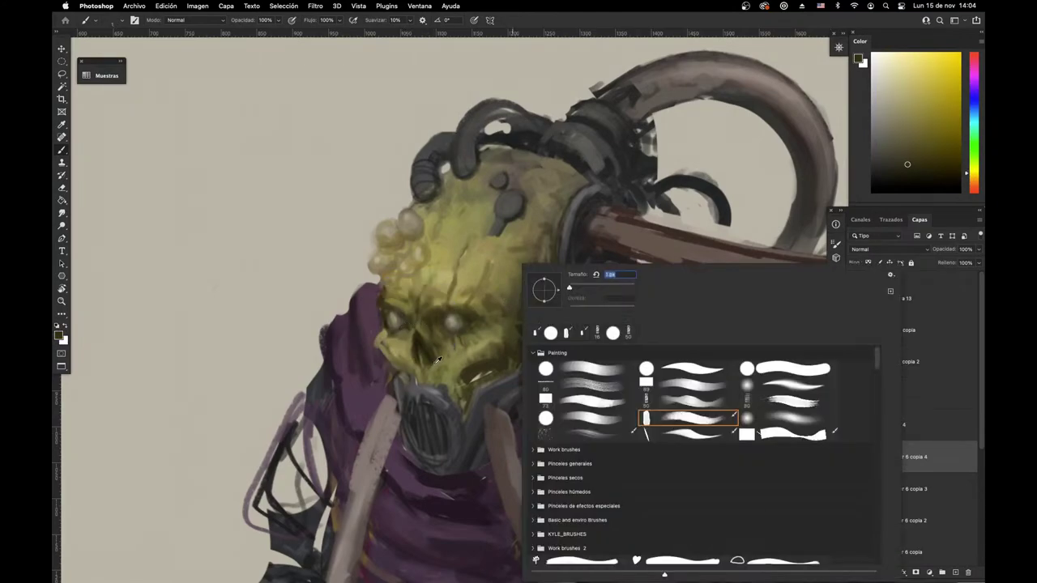
# Step: Shape the skull's nose cavity and surrounding bone with sampled light and dark olive strokes
pyautogui.keyDown('alt'); pyautogui.click(417, 352); pyautogui.keyUp('alt')
pyautogui.rightClick(506, 297)
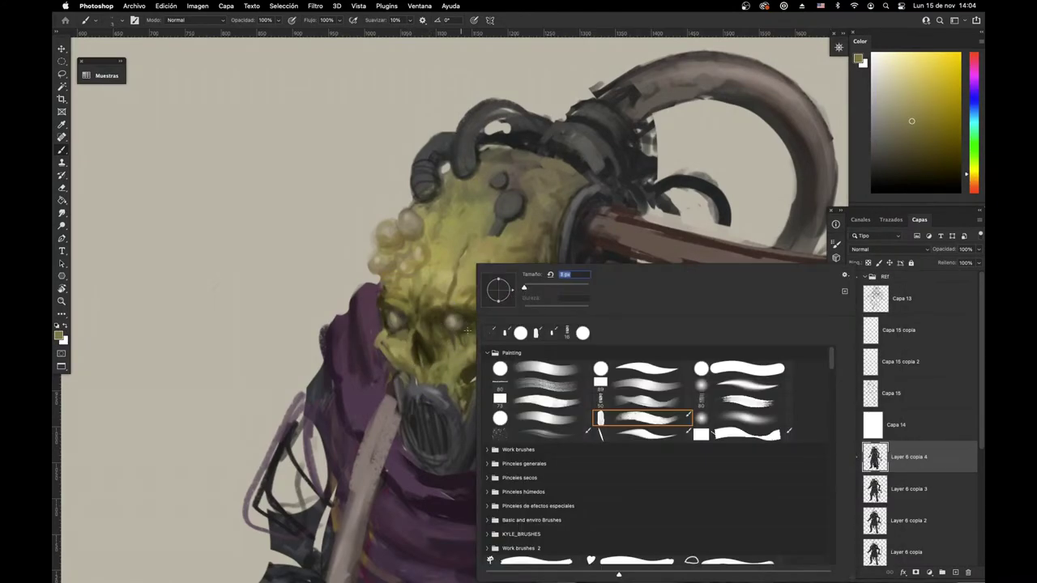
pyautogui.keyDown('alt'); pyautogui.click(414, 369); pyautogui.keyUp('alt')
pyautogui.rightClick(504, 297)
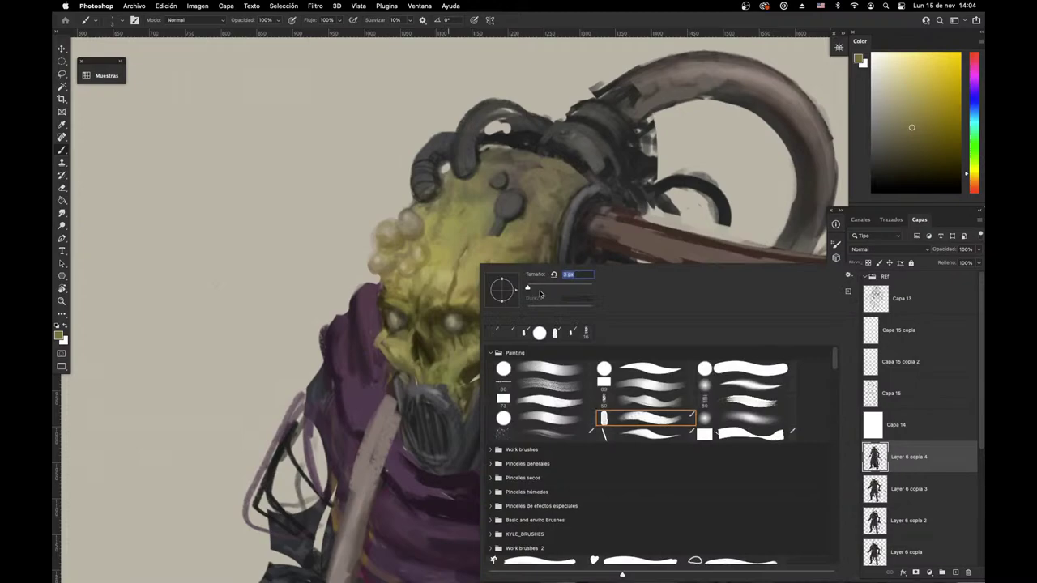
pyautogui.keyDown('alt'); pyautogui.click(415, 344); pyautogui.keyUp('alt')
pyautogui.keyDown('alt'); pyautogui.click(431, 360); pyautogui.keyUp('alt')
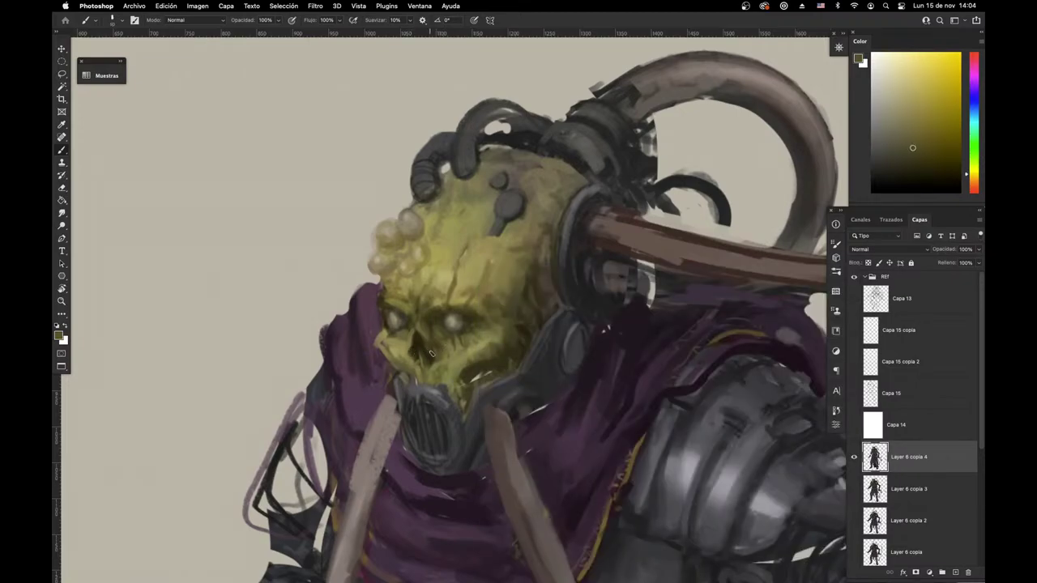
# Step: Refine the skull's far cheekbone and the edge beside the nose with sampled yellow-olive tones
pyautogui.keyDown('alt'); pyautogui.click(409, 346); pyautogui.keyUp('alt')
pyautogui.keyDown('alt'); pyautogui.click(408, 344); pyautogui.keyUp('alt')
pyautogui.keyDown('alt'); pyautogui.click(411, 348); pyautogui.keyUp('alt')
pyautogui.keyDown('alt'); pyautogui.click(376, 358); pyautogui.keyUp('alt')
pyautogui.keyDown('alt'); pyautogui.click(395, 345); pyautogui.keyUp('alt')
pyautogui.keyDown('alt'); pyautogui.click(392, 354); pyautogui.keyUp('alt')
pyautogui.keyDown('alt'); pyautogui.click(390, 343); pyautogui.keyUp('alt')
# Step: Flip the canvas horizontally and bring the mirrored head into view
pyautogui.moveTo(531, 384); pyautogui.dragTo(523, 393)
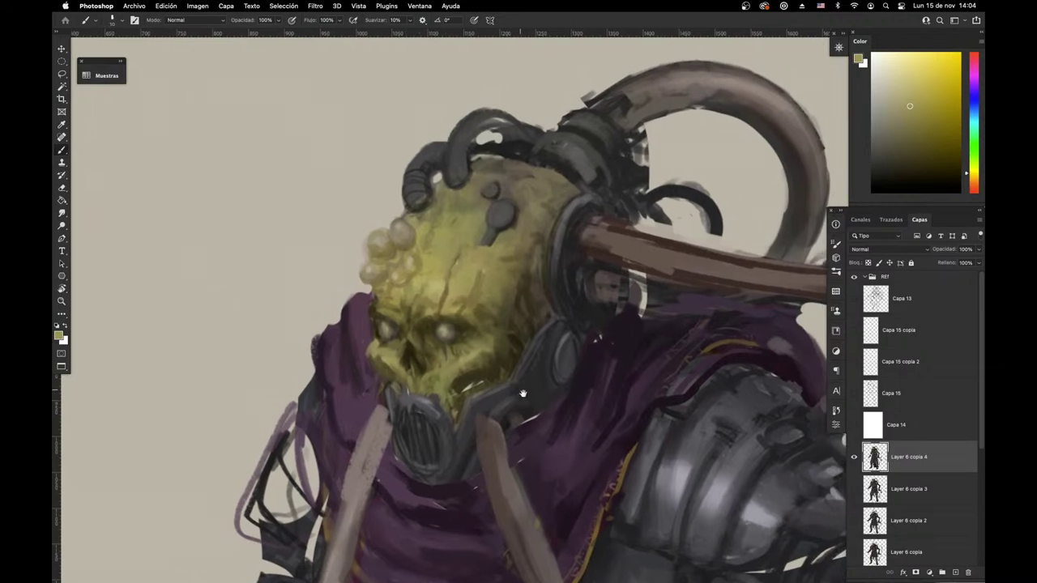
pyautogui.press('super+shift+h')
pyautogui.hscroll(5, 485, 429)
pyautogui.scroll(3, 485, 428)
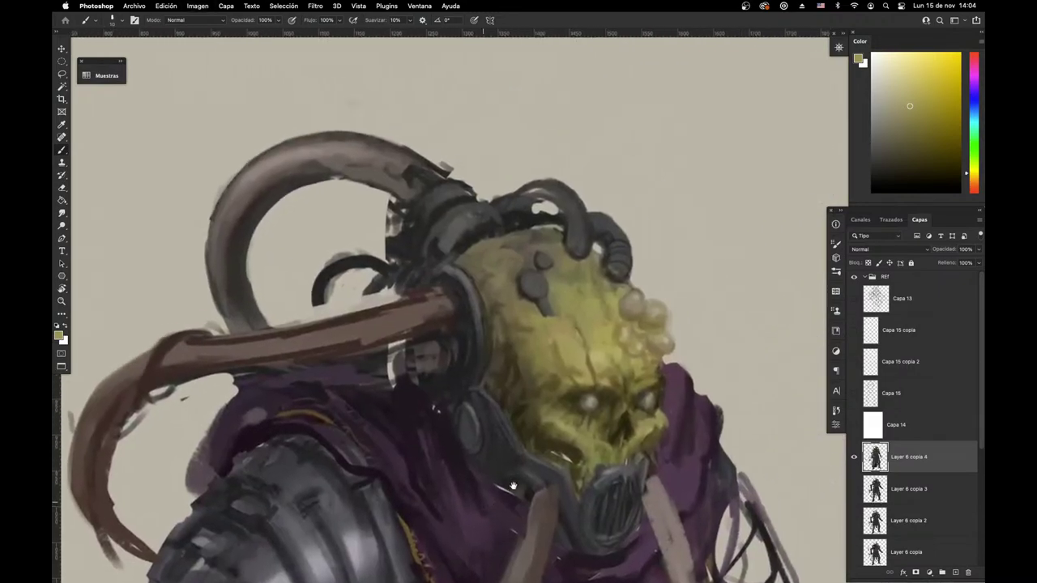
# Step: Define the metal fittings between the skull and the rear hose with sampled near-black tones, reducing the brush to 1 px
pyautogui.keyDown('alt'); pyautogui.click(444, 262); pyautogui.keyUp('alt')
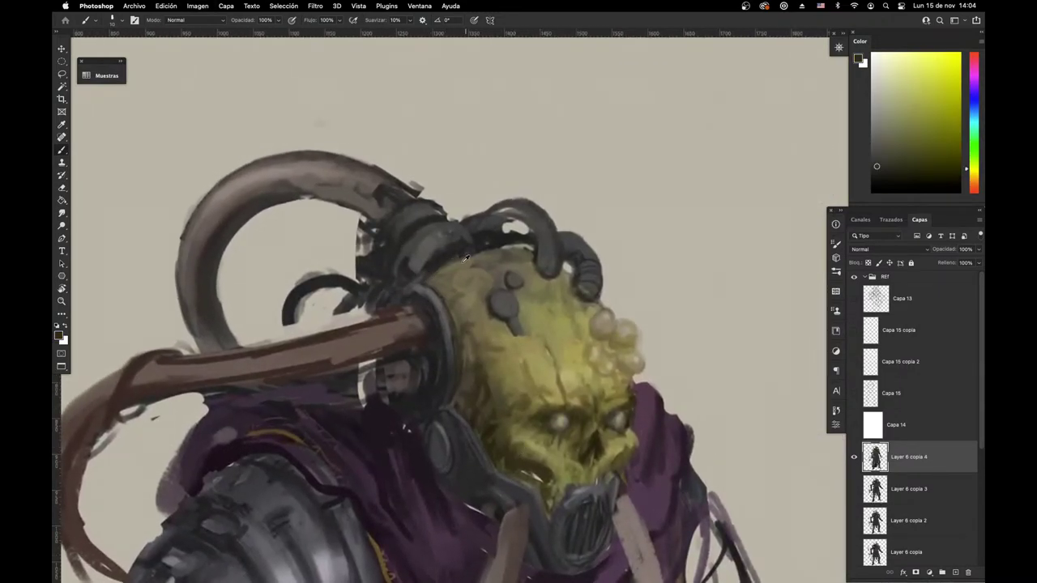
pyautogui.keyDown('alt'); pyautogui.click(466, 264); pyautogui.keyUp('alt')
pyautogui.keyDown('alt'); pyautogui.click(421, 268); pyautogui.keyUp('alt')
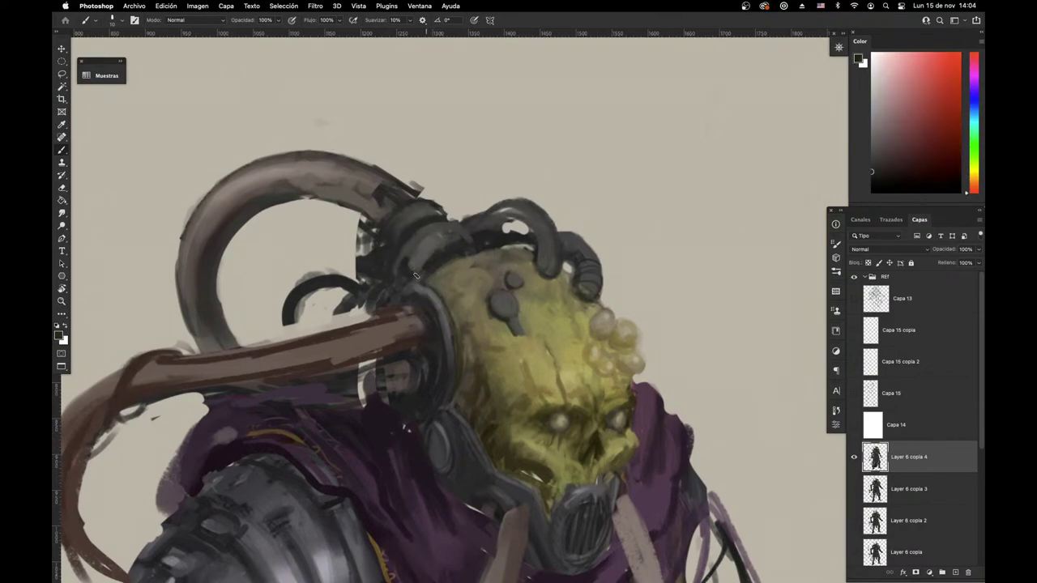
pyautogui.keyDown('alt'); pyautogui.click(413, 259); pyautogui.keyUp('alt')
pyautogui.keyDown('alt'); pyautogui.click(394, 279); pyautogui.keyUp('alt')
pyautogui.moveTo(405, 267); pyautogui.dragTo(426, 241)
pyautogui.rightClick(474, 234)
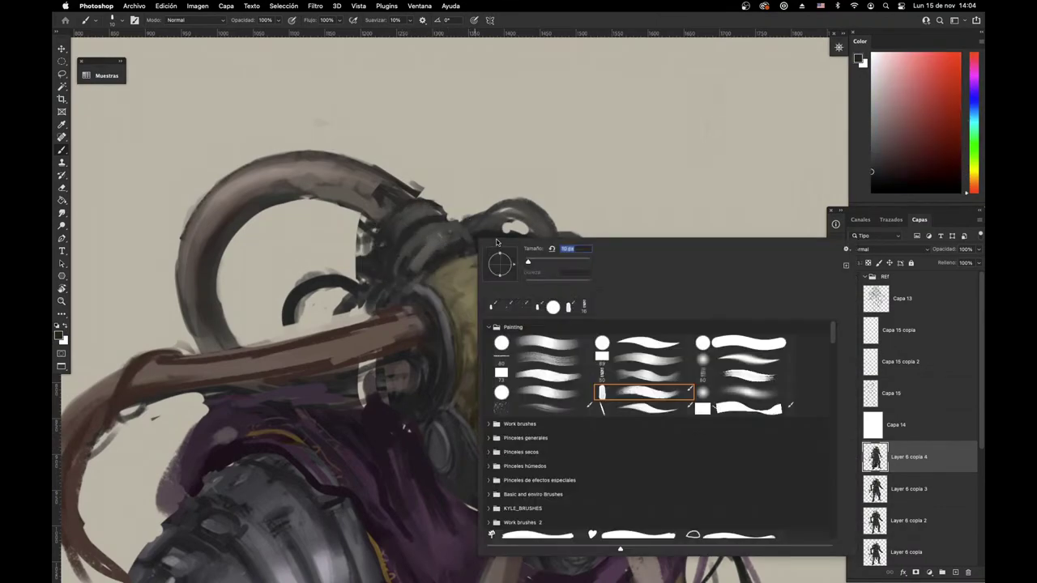
pyautogui.moveTo(529, 260); pyautogui.dragTo(525, 261)
pyautogui.keyDown('alt'); pyautogui.click(450, 227); pyautogui.keyUp('alt')
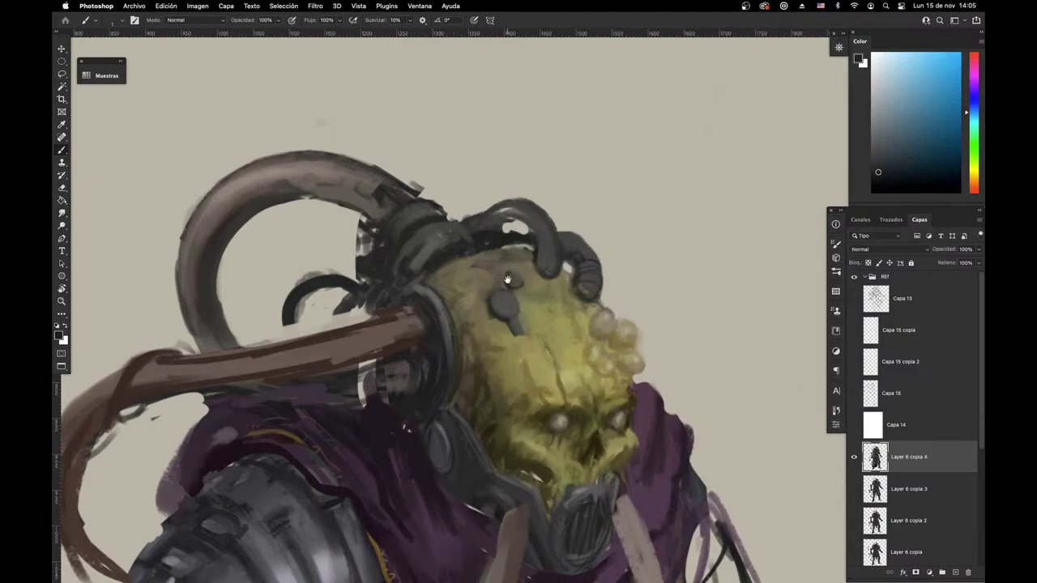
# Step: Enlarge the brush and paint the skull's forehead above the brow with sampled yellow-olive tones
pyautogui.scroll(-6, 508, 279)
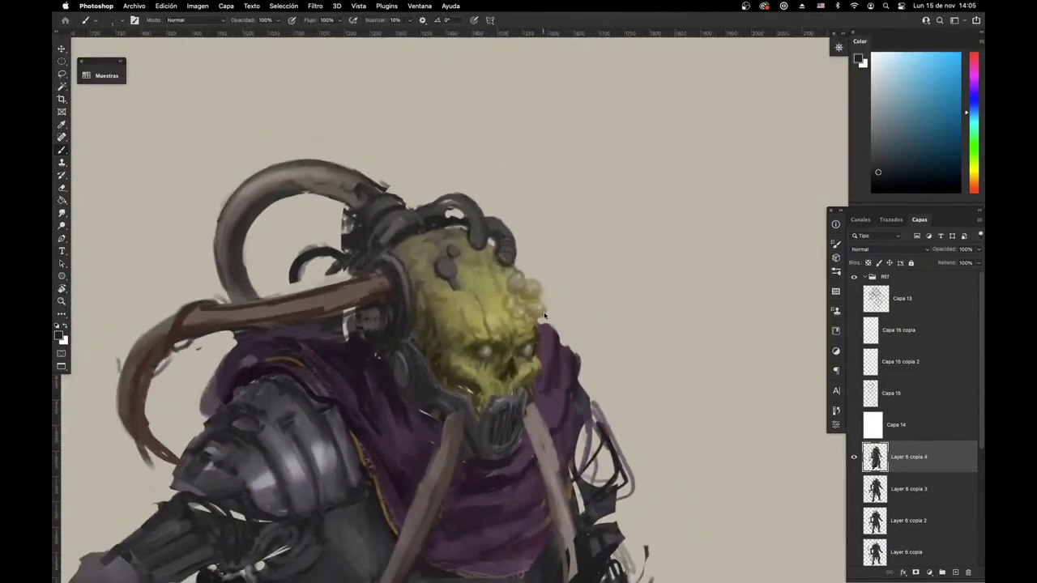
pyautogui.rightClick(595, 288)
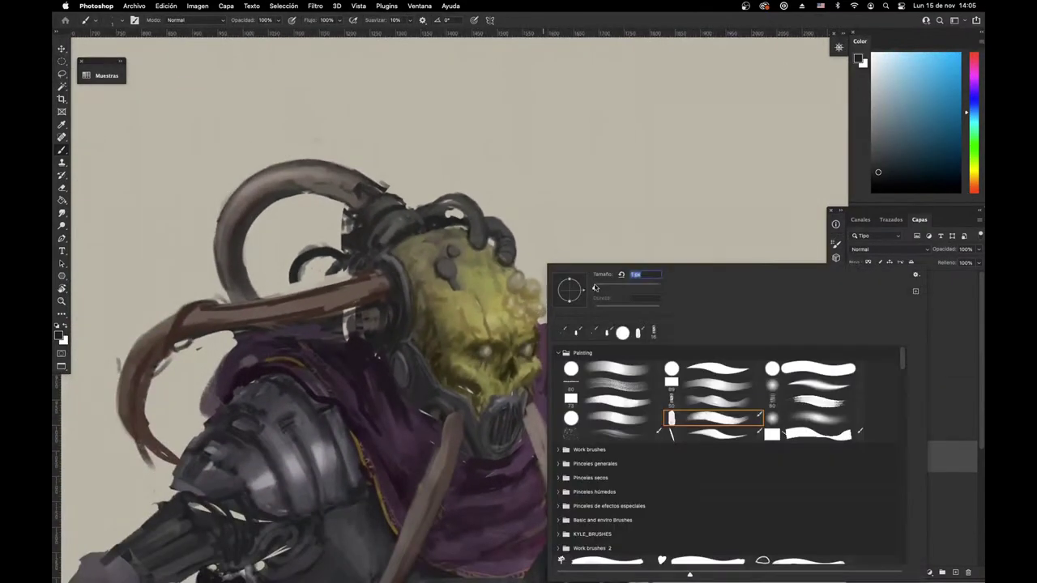
pyautogui.keyDown('alt'); pyautogui.click(497, 331); pyautogui.keyUp('alt')
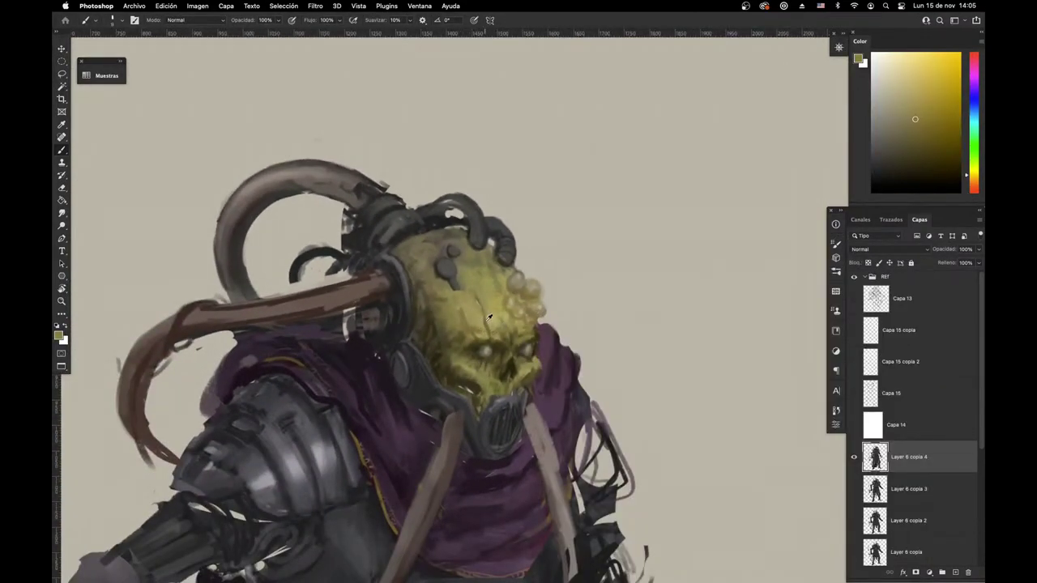
pyautogui.keyDown('alt'); pyautogui.click(490, 320); pyautogui.keyUp('alt')
pyautogui.keyDown('alt'); pyautogui.click(456, 316); pyautogui.keyUp('alt')
pyautogui.keyDown('alt'); pyautogui.click(463, 312); pyautogui.keyUp('alt')
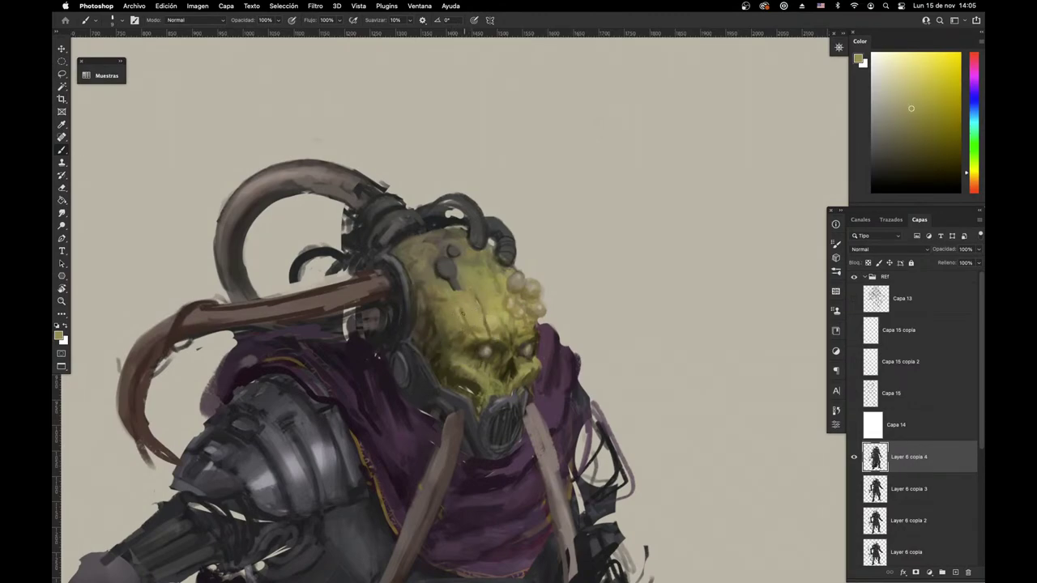
# Step: Blend the forehead creases up to the metal plug with sampled light and dark yellow tones
pyautogui.keyDown('alt'); pyautogui.click(496, 313); pyautogui.keyUp('alt')
pyautogui.keyDown('alt'); pyautogui.click(479, 323); pyautogui.keyUp('alt')
pyautogui.keyDown('alt'); pyautogui.click(490, 317); pyautogui.keyUp('alt')
pyautogui.keyDown('alt'); pyautogui.click(475, 301); pyautogui.keyUp('alt')
pyautogui.keyDown('alt'); pyautogui.click(452, 295); pyautogui.keyUp('alt')
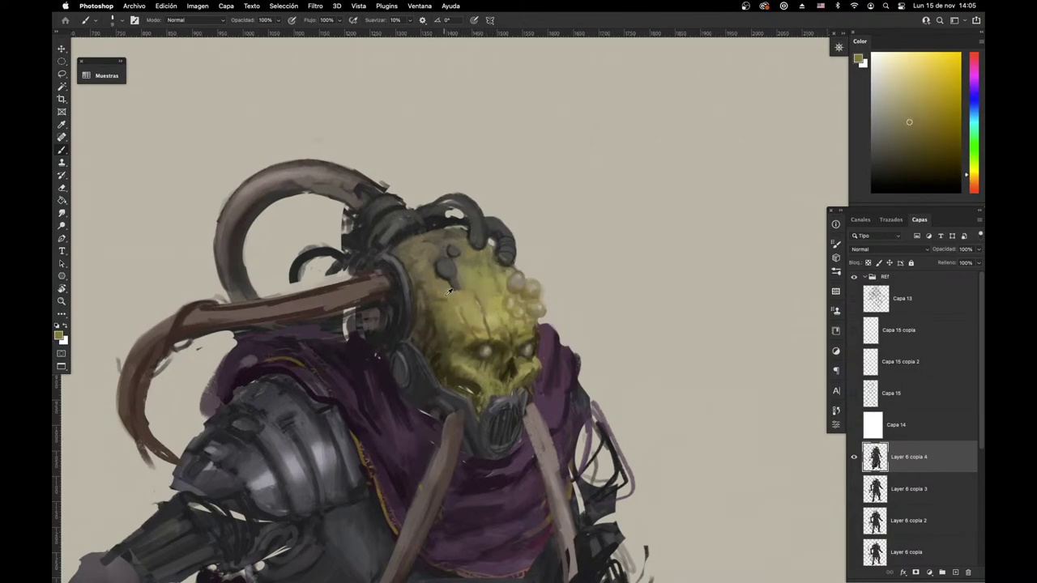
# Step: Shade the skull's temple and upper rear edge with sampled dark brown and grey-olive tones
pyautogui.rightClick(449, 296)
pyautogui.keyDown('alt'); pyautogui.click(429, 324); pyautogui.keyUp('alt')
pyautogui.keyDown('alt'); pyautogui.click(430, 322); pyautogui.keyUp('alt')
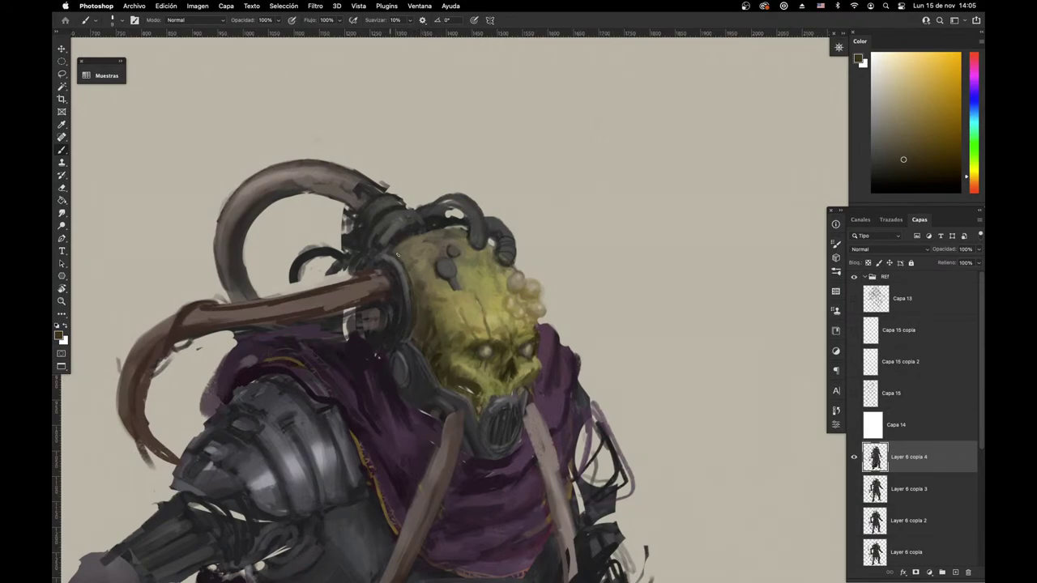
pyautogui.keyDown('alt'); pyautogui.click(410, 243); pyautogui.keyUp('alt')
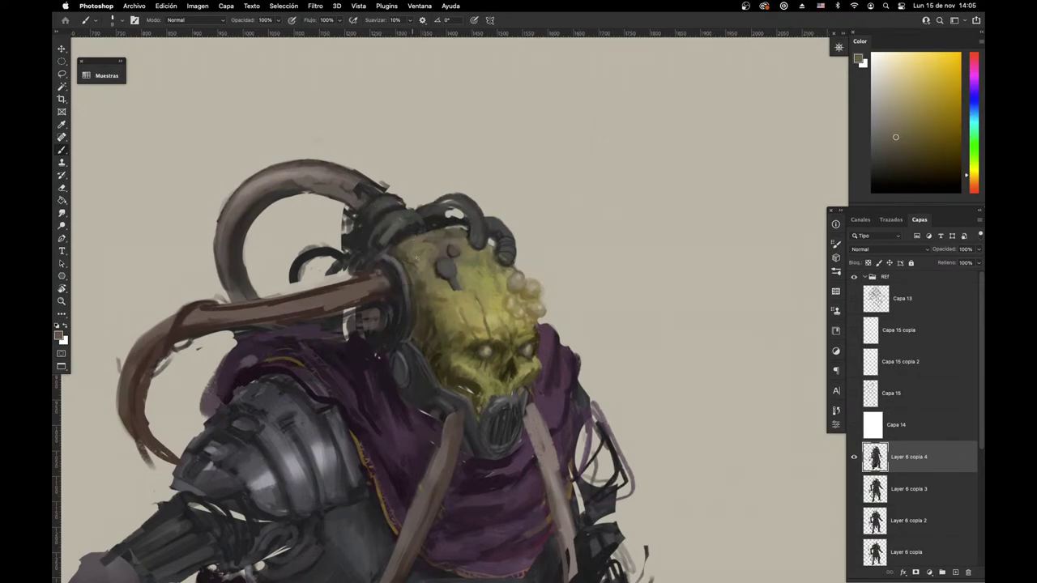
# Step: Shade the skull's lower cheek with sampled olive tones and clean up the adjoining edge of the grey mask
pyautogui.moveTo(517, 403); pyautogui.dragTo(505, 390)
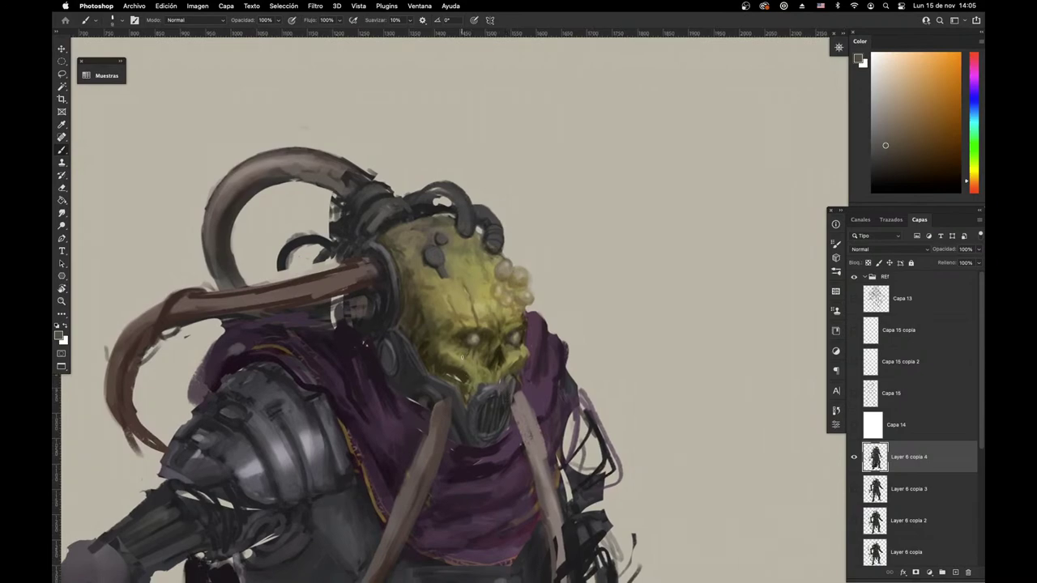
pyautogui.keyDown('alt'); pyautogui.click(455, 376); pyautogui.keyUp('alt')
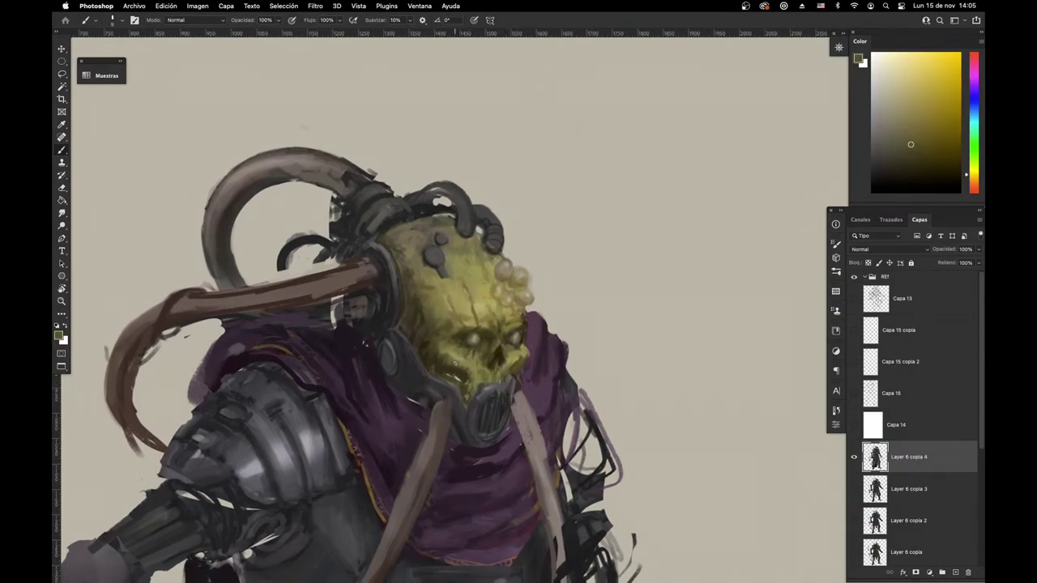
pyautogui.keyDown('alt'); pyautogui.click(468, 368); pyautogui.keyUp('alt')
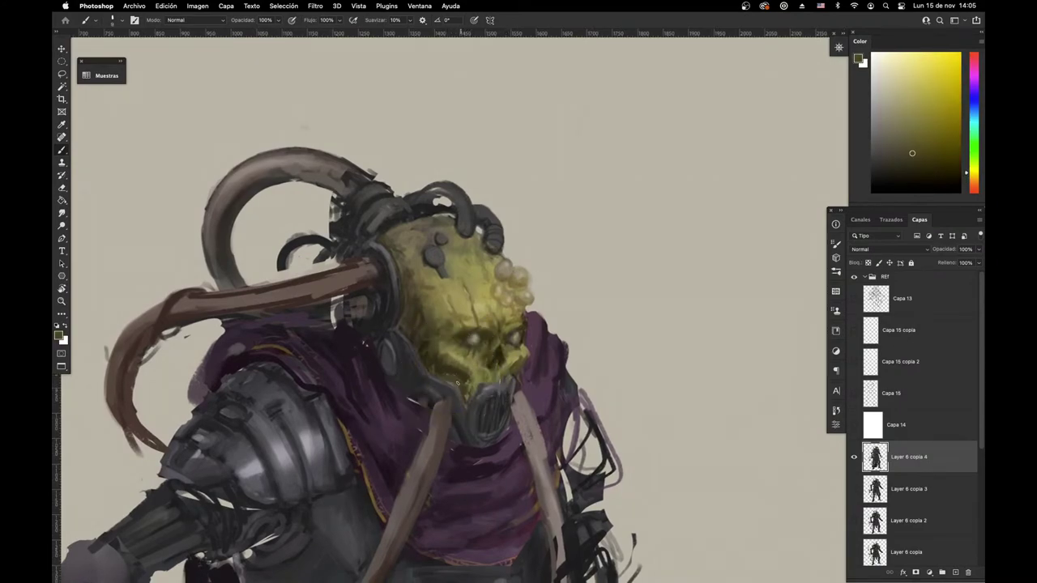
pyautogui.keyDown('alt'); pyautogui.click(412, 409); pyautogui.keyUp('alt')
pyautogui.keyDown('alt'); pyautogui.click(430, 399); pyautogui.keyUp('alt')
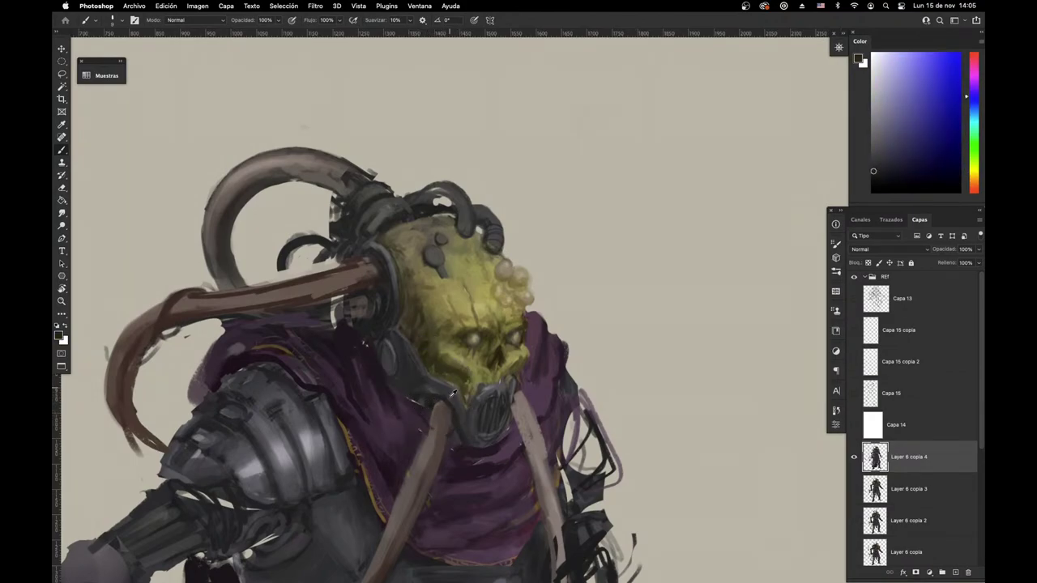
# Step: Refine the upper jaw where it meets the mask, using sampled dark and yellow-green tones
pyautogui.keyDown('alt'); pyautogui.click(452, 395); pyautogui.keyUp('alt')
pyautogui.keyDown('alt'); pyautogui.click(486, 393); pyautogui.keyUp('alt')
pyautogui.keyDown('alt'); pyautogui.click(478, 380); pyautogui.keyUp('alt')
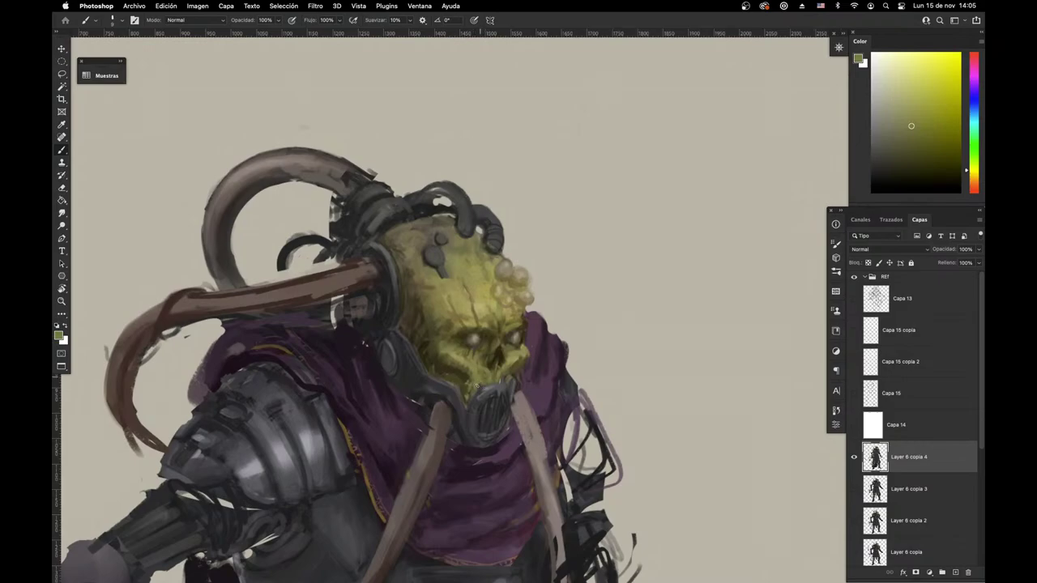
pyautogui.keyDown('alt'); pyautogui.click(474, 384); pyautogui.keyUp('alt')
pyautogui.moveTo(471, 372); pyautogui.dragTo(477, 384)
pyautogui.moveTo(491, 393); pyautogui.dragTo(538, 390)
# Step: Model the skull's cheekbones and the area around the nose with sampled yellow-green tones
pyautogui.keyDown('alt'); pyautogui.click(487, 349); pyautogui.keyUp('alt')
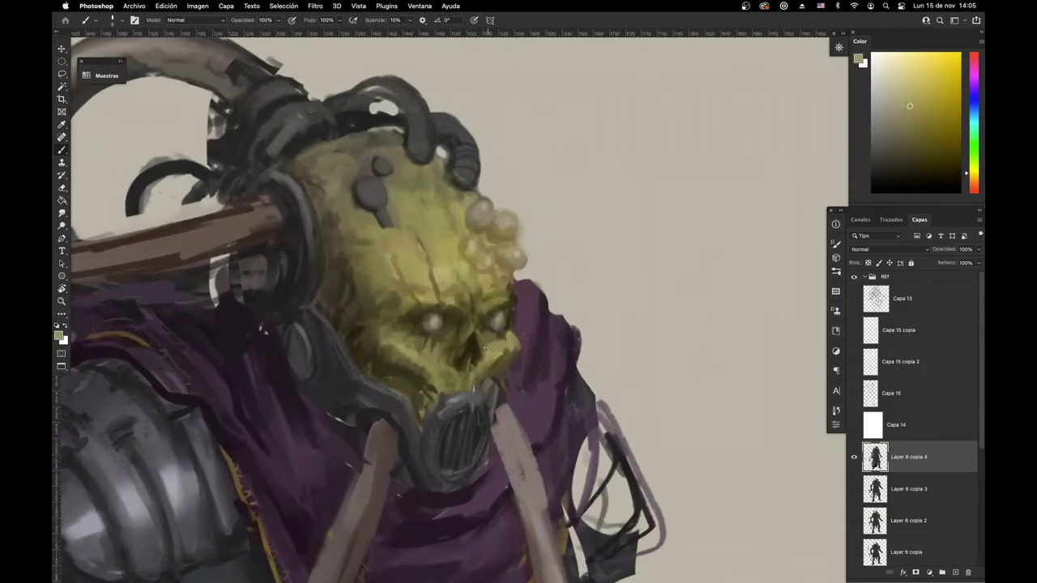
pyautogui.keyDown('alt'); pyautogui.click(484, 334); pyautogui.keyUp('alt')
pyautogui.keyDown('alt'); pyautogui.click(499, 341); pyautogui.keyUp('alt')
pyautogui.keyDown('alt'); pyautogui.click(480, 339); pyautogui.keyUp('alt')
pyautogui.keyDown('alt'); pyautogui.click(470, 339); pyautogui.keyUp('alt')
pyautogui.keyDown('alt'); pyautogui.click(478, 339); pyautogui.keyUp('alt')
pyautogui.keyDown('alt'); pyautogui.click(460, 350); pyautogui.keyUp('alt')
pyautogui.keyDown('alt'); pyautogui.click(474, 341); pyautogui.keyUp('alt')
# Step: Reshape the skull's nasal cavity and nose bridge with sampled dark olive and light tones
pyautogui.moveTo(464, 346); pyautogui.dragTo(460, 356)
pyautogui.keyDown('alt'); pyautogui.click(454, 363); pyautogui.keyUp('alt')
pyautogui.keyDown('alt'); pyautogui.click(493, 349); pyautogui.keyUp('alt')
pyautogui.keyDown('alt'); pyautogui.click(466, 338); pyautogui.keyUp('alt')
pyautogui.keyDown('alt'); pyautogui.click(465, 325); pyautogui.keyUp('alt')
pyautogui.moveTo(474, 333); pyautogui.dragTo(469, 342)
pyautogui.keyDown('alt'); pyautogui.click(468, 345); pyautogui.keyUp('alt')
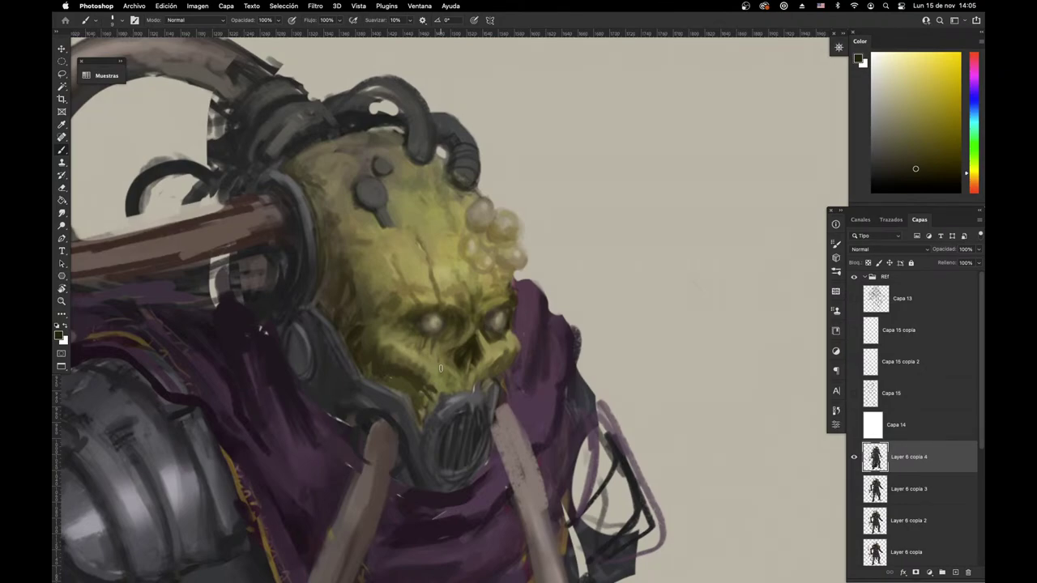
# Step: Refine the shading of the skull's brow, eye sockets and forehead with sampled yellow and dark brown tones
pyautogui.keyDown('alt'); pyautogui.click(471, 335); pyautogui.keyUp('alt')
pyautogui.keyDown('alt'); pyautogui.click(491, 278); pyautogui.keyUp('alt')
pyautogui.keyDown('alt'); pyautogui.click(354, 322); pyautogui.keyUp('alt')
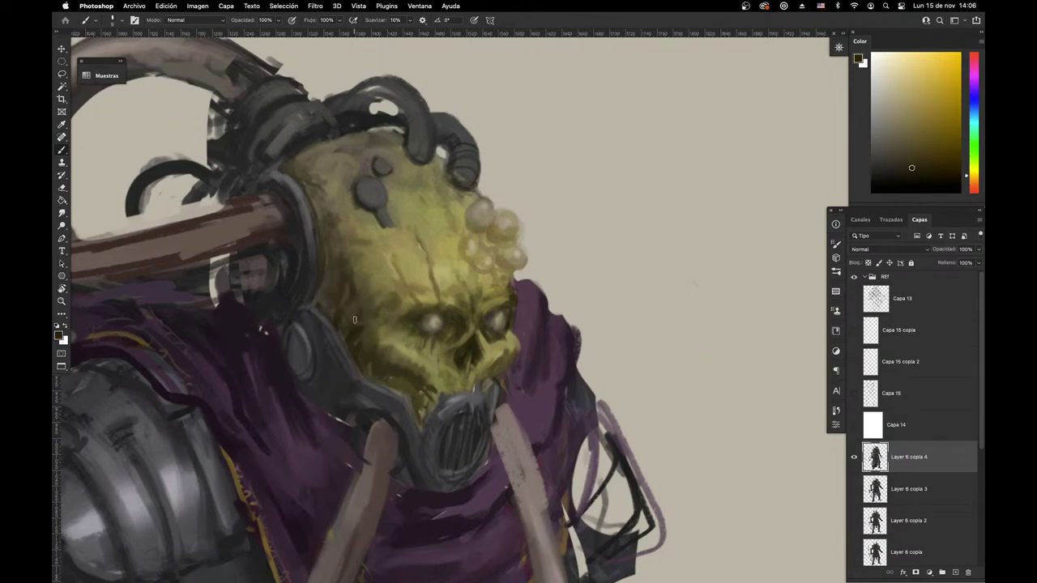
pyautogui.keyDown('alt'); pyautogui.click(489, 298); pyautogui.keyUp('alt')
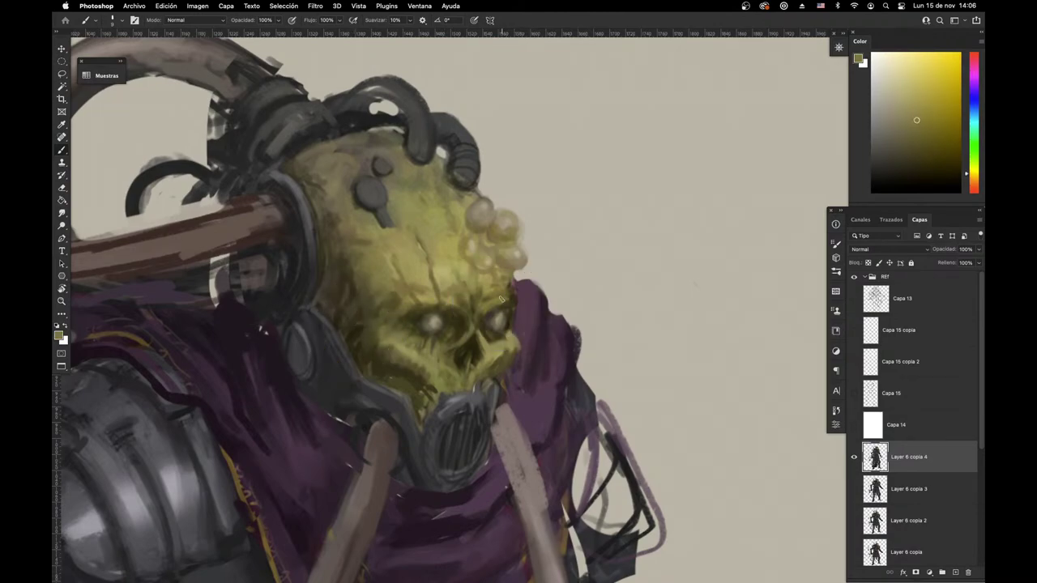
pyautogui.keyDown('alt'); pyautogui.click(479, 315); pyautogui.keyUp('alt')
pyautogui.keyDown('alt'); pyautogui.click(478, 304); pyautogui.keyUp('alt')
pyautogui.keyDown('alt'); pyautogui.click(449, 305); pyautogui.keyUp('alt')
pyautogui.moveTo(469, 307); pyautogui.dragTo(479, 318)
pyautogui.keyDown('alt'); pyautogui.click(463, 226); pyautogui.keyUp('alt')
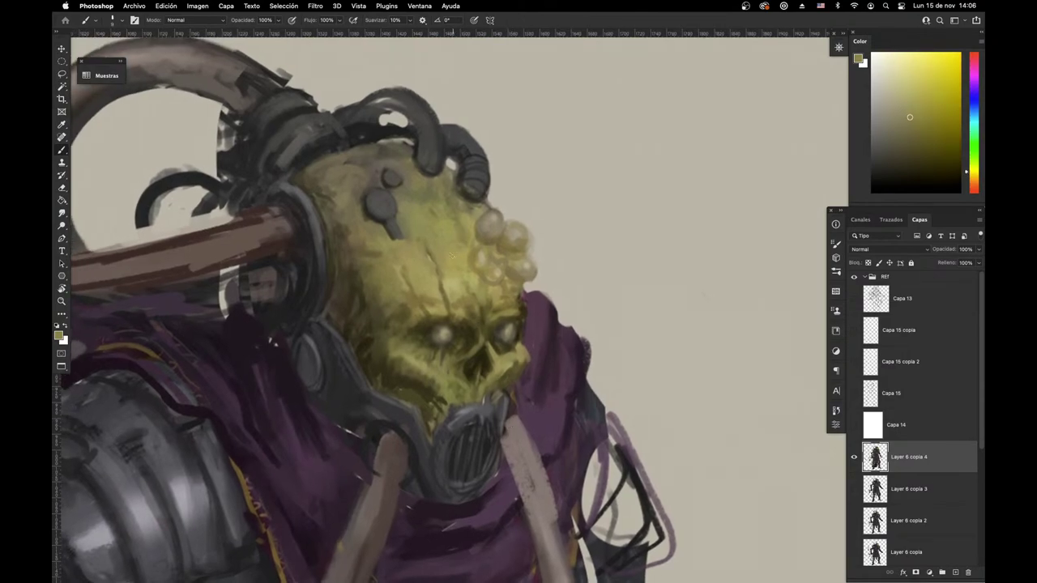
pyautogui.keyDown('alt'); pyautogui.click(436, 265); pyautogui.keyUp('alt')
# Step: Touch up the grey mask beside the cheek and the dark purple scarf beneath it with sampled colors
pyautogui.keyDown('alt'); pyautogui.click(306, 361); pyautogui.keyUp('alt')
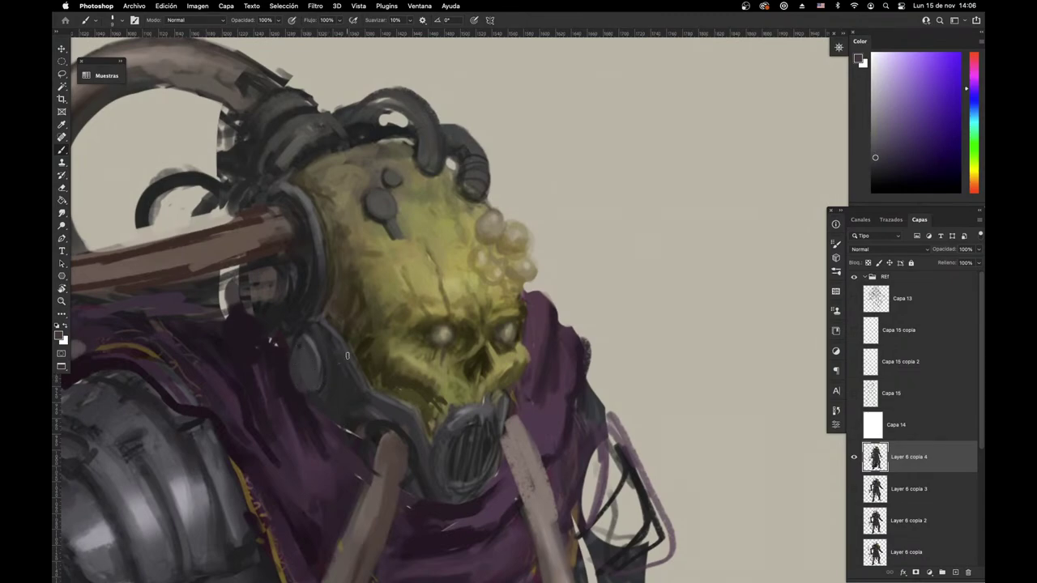
pyautogui.keyDown('alt'); pyautogui.click(327, 435); pyautogui.keyUp('alt')
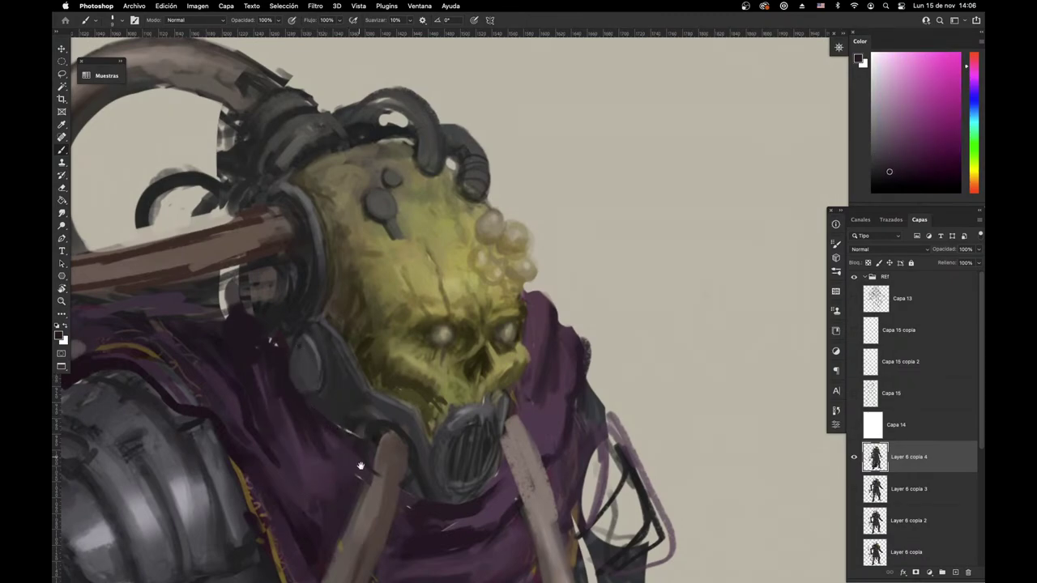
pyautogui.moveTo(382, 451); pyautogui.dragTo(424, 485)
pyautogui.moveTo(258, 452); pyautogui.dragTo(377, 449)
pyautogui.keyDown('alt'); pyautogui.click(386, 410); pyautogui.keyUp('alt')
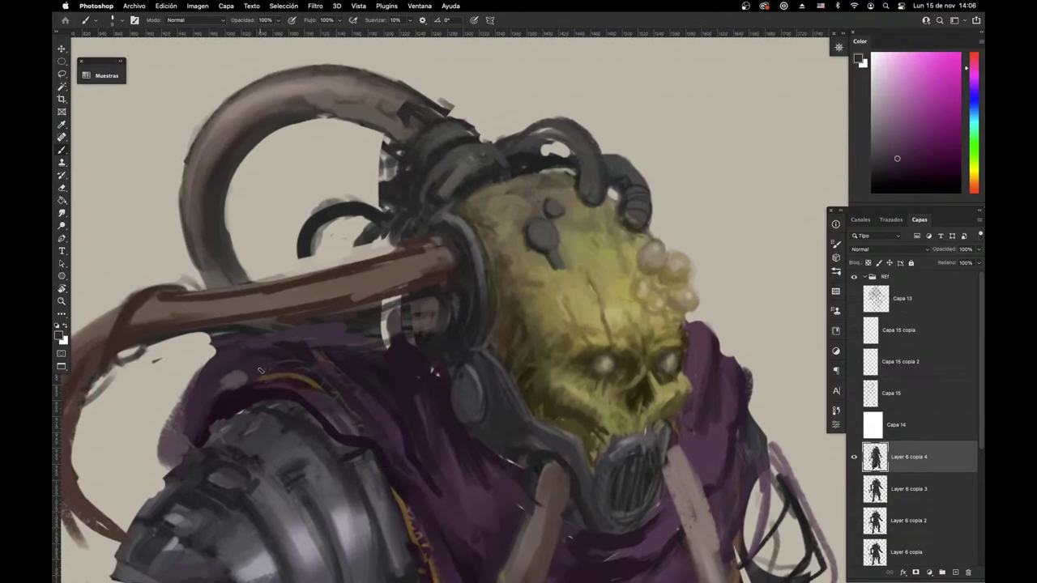
# Step: Paint over the gold trim on the purple cloak above the armoured shoulder
pyautogui.moveTo(279, 380)
pyautogui.mouseDown()
pyautogui.moveTo(269, 391)
pyautogui.moveTo(347, 412)
pyautogui.moveTo(355, 427)
pyautogui.moveTo(230, 389)
pyautogui.mouseUp()
pyautogui.rightClick(413, 365)
pyautogui.click(477, 289)
pyautogui.moveTo(307, 462)
pyautogui.mouseDown()
pyautogui.moveTo(380, 359)
pyautogui.moveTo(315, 418)
pyautogui.moveTo(279, 428)
pyautogui.mouseUp()
pyautogui.moveTo(414, 443); pyautogui.dragTo(446, 438)
pyautogui.moveTo(350, 366); pyautogui.dragTo(437, 405)
pyautogui.moveTo(449, 431); pyautogui.dragTo(466, 407)
# Step: Paint a dark shadow along the underside of the shoulder armour with a resized brush
pyautogui.rightClick(466, 389)
pyautogui.click(518, 291)
pyautogui.keyDown('alt'); pyautogui.click(291, 389); pyautogui.keyUp('alt')
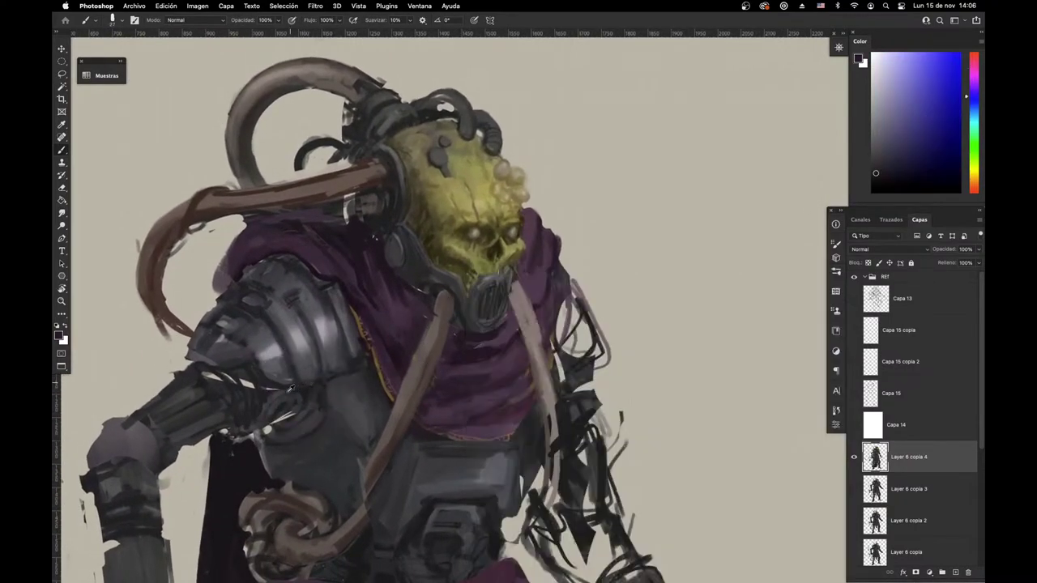
pyautogui.keyDown('alt'); pyautogui.click(261, 378); pyautogui.keyUp('alt')
pyautogui.keyDown('alt'); pyautogui.click(575, 427); pyautogui.keyUp('alt')
pyautogui.moveTo(257, 380)
pyautogui.mouseDown()
pyautogui.moveTo(284, 388)
pyautogui.moveTo(363, 355)
pyautogui.mouseUp()
pyautogui.moveTo(291, 381); pyautogui.dragTo(348, 360)
pyautogui.moveTo(280, 376)
pyautogui.mouseDown()
pyautogui.moveTo(351, 357)
pyautogui.moveTo(307, 369)
pyautogui.moveTo(320, 361)
pyautogui.mouseUp()
# Step: Blend the shoulder armour's lower edge into the shadow and chest with sampled grey tones
pyautogui.keyDown('alt'); pyautogui.click(289, 367); pyautogui.keyUp('alt')
pyautogui.keyDown('alt'); pyautogui.click(296, 363); pyautogui.keyUp('alt')
pyautogui.keyDown('alt'); pyautogui.click(317, 351); pyautogui.keyUp('alt')
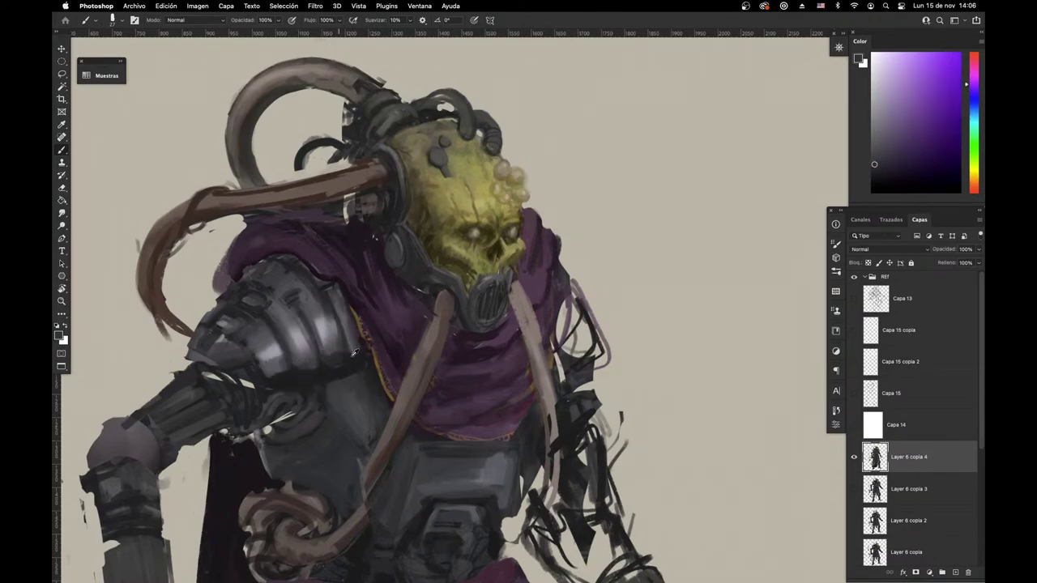
pyautogui.keyDown('alt'); pyautogui.click(355, 354); pyautogui.keyUp('alt')
pyautogui.keyDown('alt'); pyautogui.click(345, 389); pyautogui.keyUp('alt')
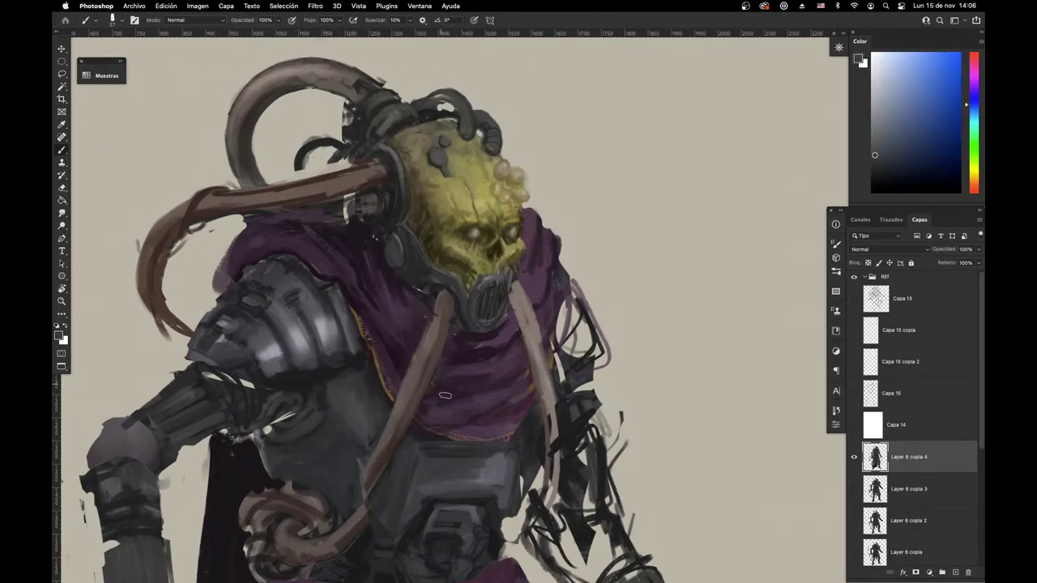
# Step: Smooth the dark grey shading on the side of the torso below the shoulder armour
pyautogui.moveTo(500, 429); pyautogui.dragTo(509, 364)
pyautogui.keyDown('alt'); pyautogui.click(367, 372); pyautogui.keyUp('alt')
pyautogui.moveTo(368, 384); pyautogui.dragTo(369, 423)
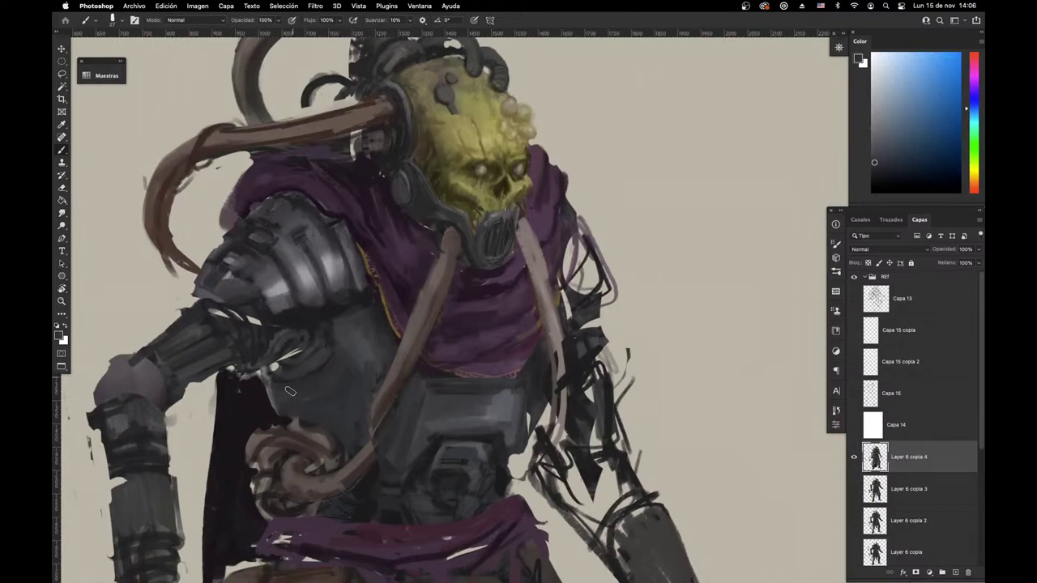
pyautogui.keyDown('alt'); pyautogui.click(266, 400); pyautogui.keyUp('alt')
# Step: Erase along the outer edge of the dark cape behind the torso to narrow its silhouette
pyautogui.moveTo(370, 374); pyautogui.dragTo(403, 351)
pyautogui.press('e')
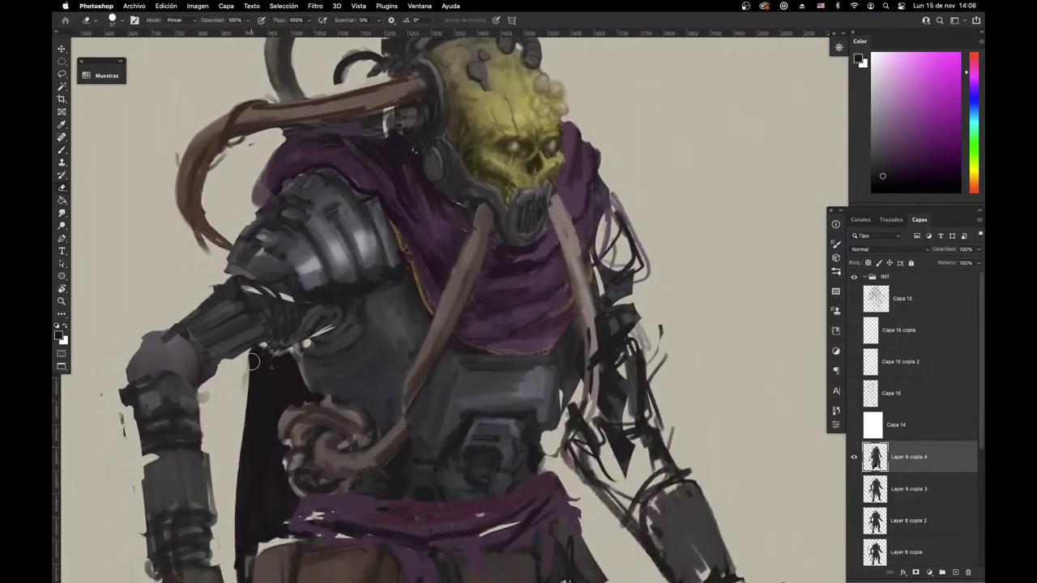
pyautogui.moveTo(254, 350); pyautogui.dragTo(243, 463)
pyautogui.moveTo(244, 424); pyautogui.dragTo(237, 529)
pyautogui.moveTo(250, 391); pyautogui.dragTo(237, 532)
# Step: Paint a thin purple border down the cape's outer edge and trim it with the Eraser
pyautogui.press('b')
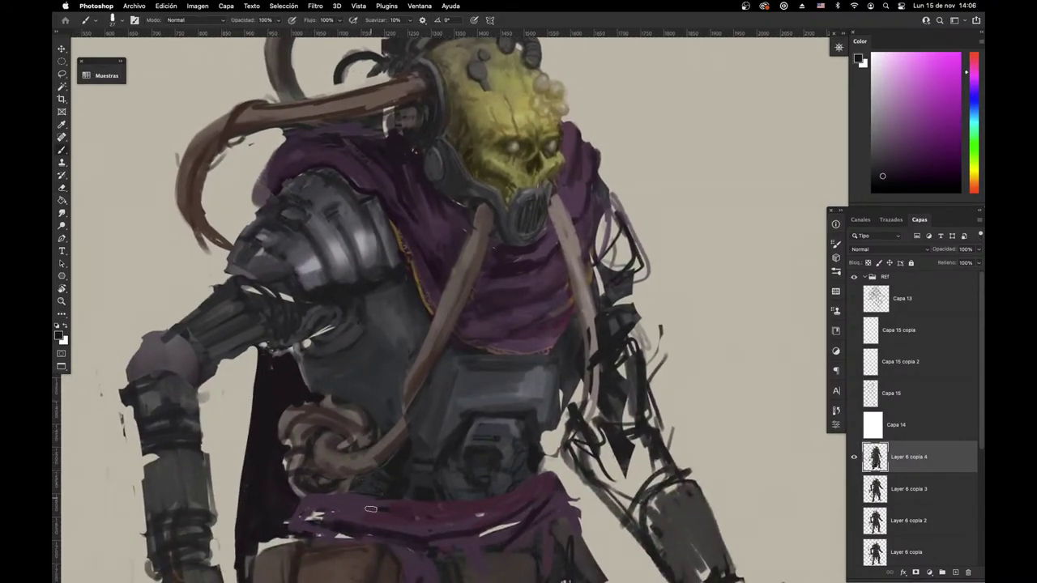
pyautogui.keyDown('alt'); pyautogui.click(371, 500); pyautogui.keyUp('alt')
pyautogui.moveTo(260, 361); pyautogui.dragTo(234, 541)
pyautogui.moveTo(260, 381); pyautogui.dragTo(237, 559)
pyautogui.press('e')
pyautogui.moveTo(240, 438); pyautogui.dragTo(231, 542)
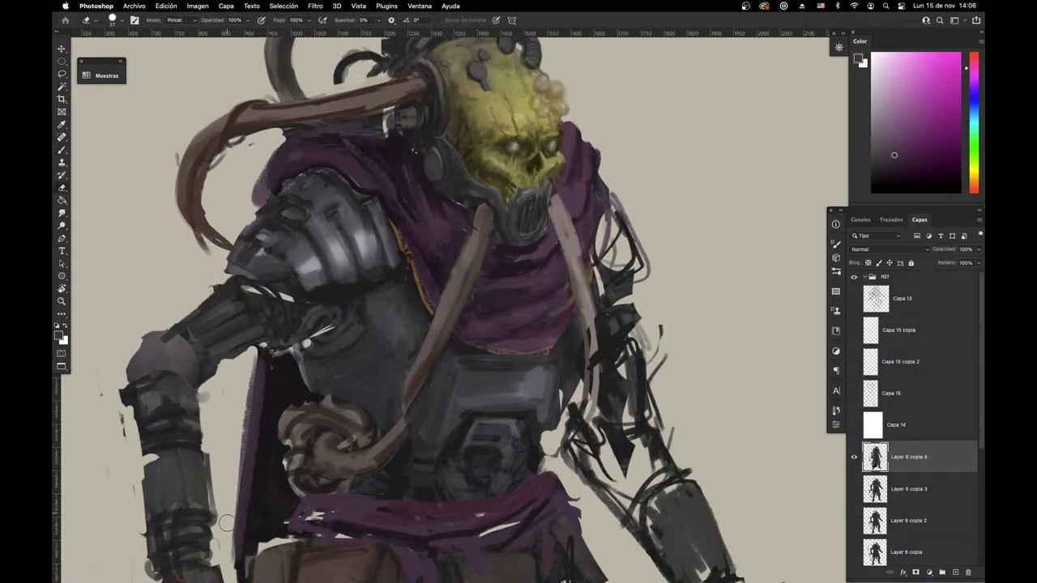
# Step: Extend the purple cloak over the far shoulder with sampled dark purple, covering the loose sketch lines
pyautogui.moveTo(496, 359); pyautogui.dragTo(439, 449)
pyautogui.keyDown('alt'); pyautogui.click(533, 292); pyautogui.keyUp('alt')
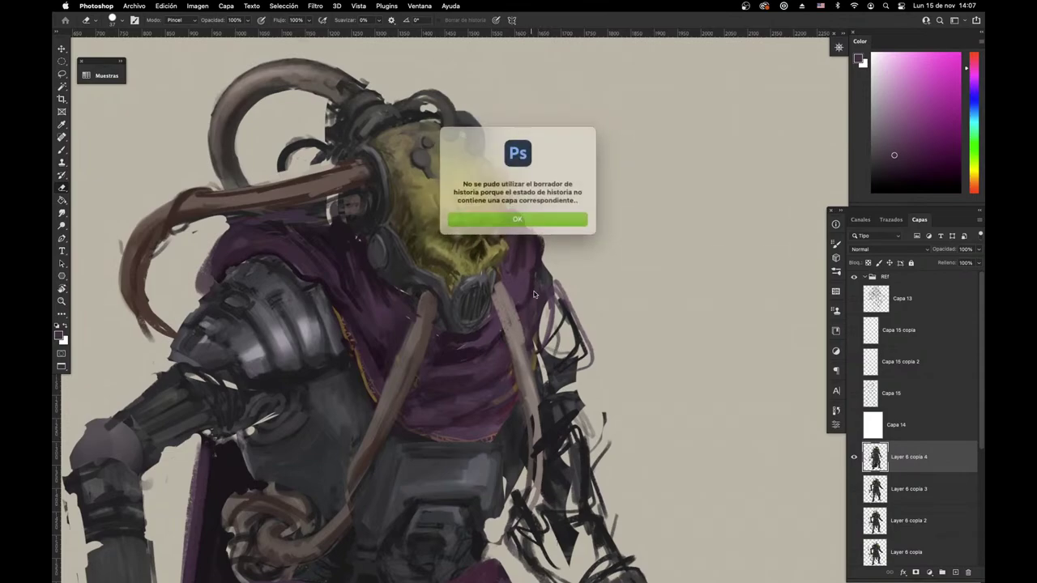
pyautogui.press('Return')
pyautogui.press('b')
pyautogui.keyDown('alt'); pyautogui.click(540, 260); pyautogui.keyUp('alt')
pyautogui.moveTo(544, 261)
pyautogui.mouseDown()
pyautogui.moveTo(557, 284)
pyautogui.moveTo(542, 344)
pyautogui.mouseUp()
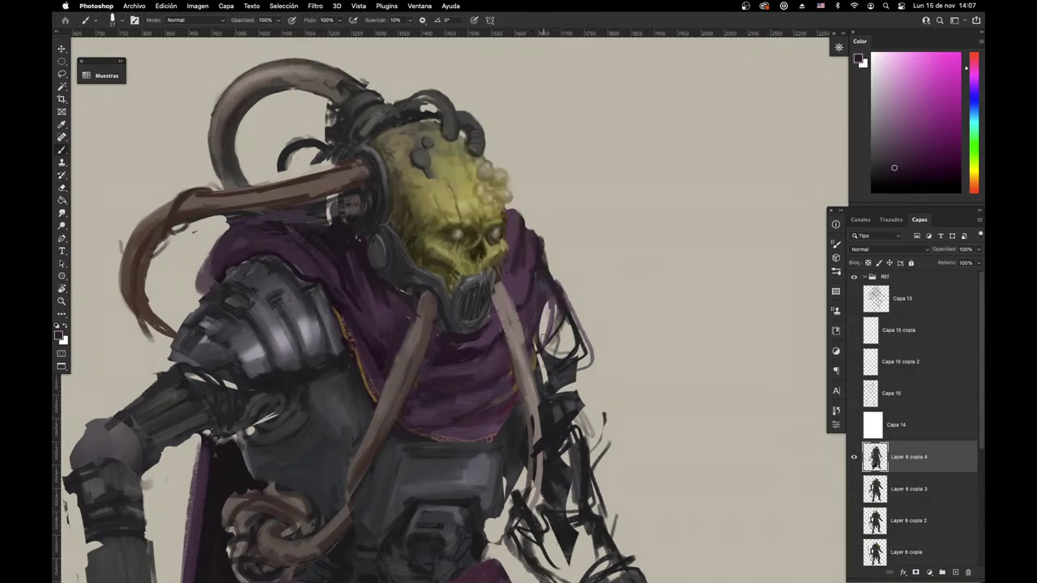
pyautogui.moveTo(554, 258)
pyautogui.mouseDown()
pyautogui.moveTo(588, 361)
pyautogui.moveTo(539, 387)
pyautogui.moveTo(570, 293)
pyautogui.moveTo(551, 317)
pyautogui.moveTo(556, 267)
pyautogui.moveTo(600, 348)
pyautogui.mouseUp()
pyautogui.keyDown('alt'); pyautogui.click(492, 410); pyautogui.keyUp('alt')
pyautogui.press('e')
pyautogui.press('b')
pyautogui.moveTo(526, 342); pyautogui.dragTo(613, 360)
# Step: Darken the cloak folds above the armoured shoulder with a smaller brush and erase the cloak's stray outer edge
pyautogui.rightClick(499, 288)
pyautogui.moveTo(563, 290); pyautogui.dragTo(557, 291)
pyautogui.keyDown('alt'); pyautogui.click(469, 314); pyautogui.keyUp('alt')
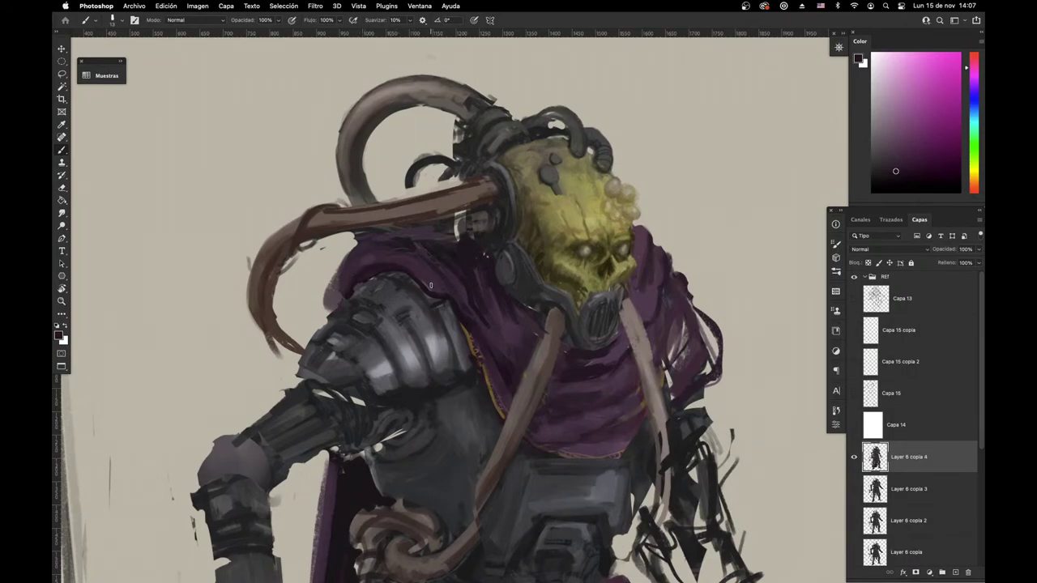
pyautogui.press('e')
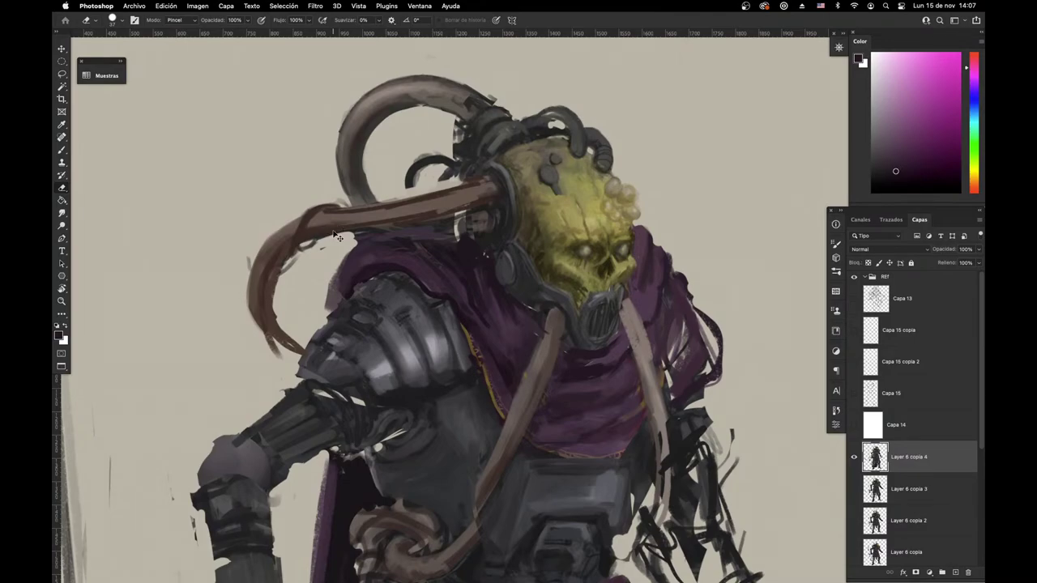
# Step: Flip the canvas horizontally, fill the thin upper arm with dark strokes and erase stray marks around it
pyautogui.press('super+shift+h')
pyautogui.moveTo(514, 486); pyautogui.dragTo(547, 276)
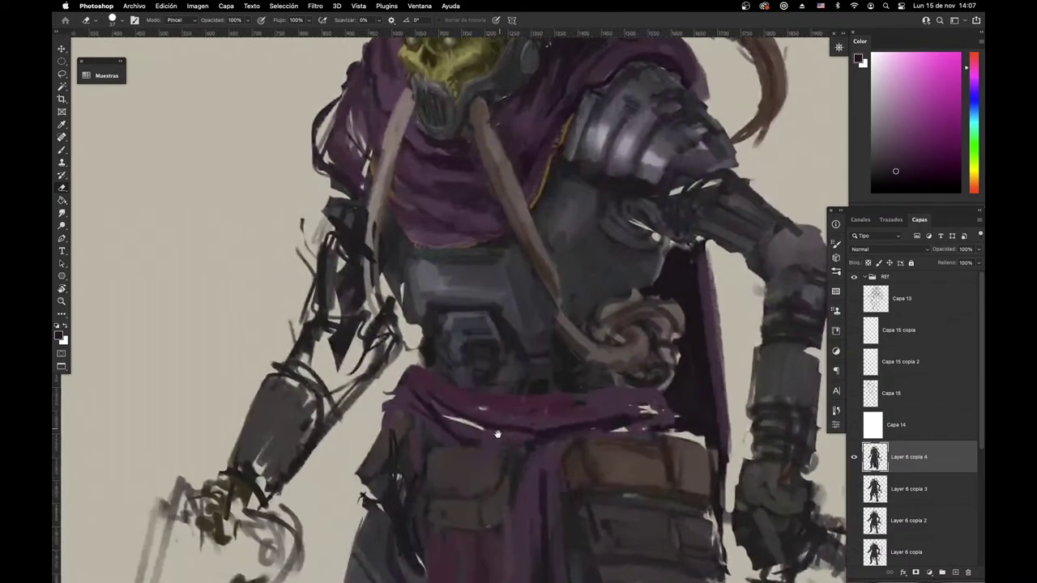
pyautogui.press('b')
pyautogui.moveTo(339, 225); pyautogui.dragTo(348, 308)
pyautogui.press('e')
pyautogui.moveTo(312, 304); pyautogui.dragTo(321, 360)
pyautogui.moveTo(335, 288); pyautogui.dragTo(331, 347)
pyautogui.moveTo(320, 366); pyautogui.dragTo(314, 390)
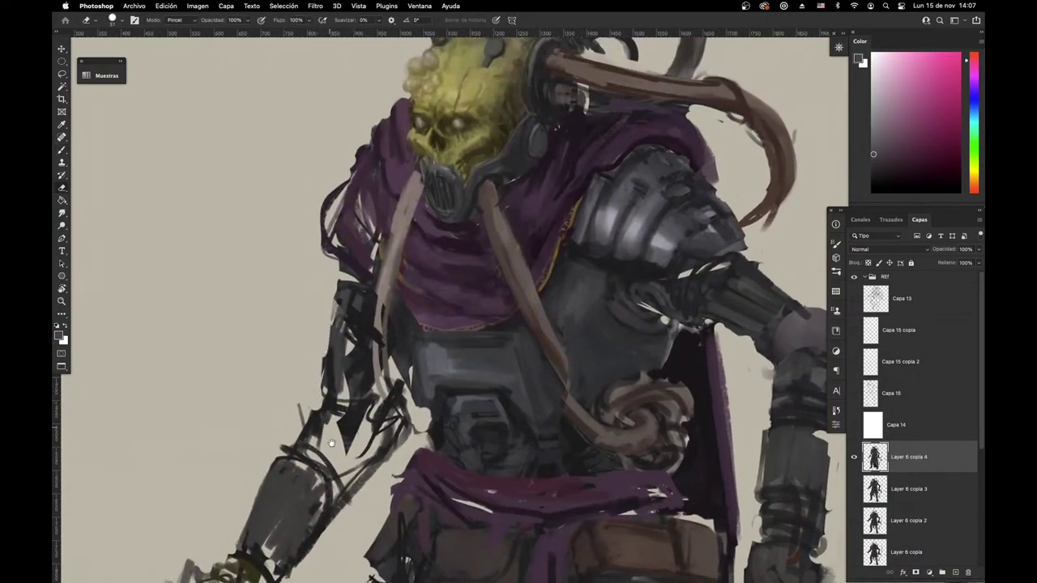
# Step: Block in the elbow between the thin upper arm and the forearm guard with a sampled dark tone
pyautogui.scroll(-3, 324, 397)
pyautogui.keyDown('alt'); pyautogui.click(346, 402); pyautogui.keyUp('alt')
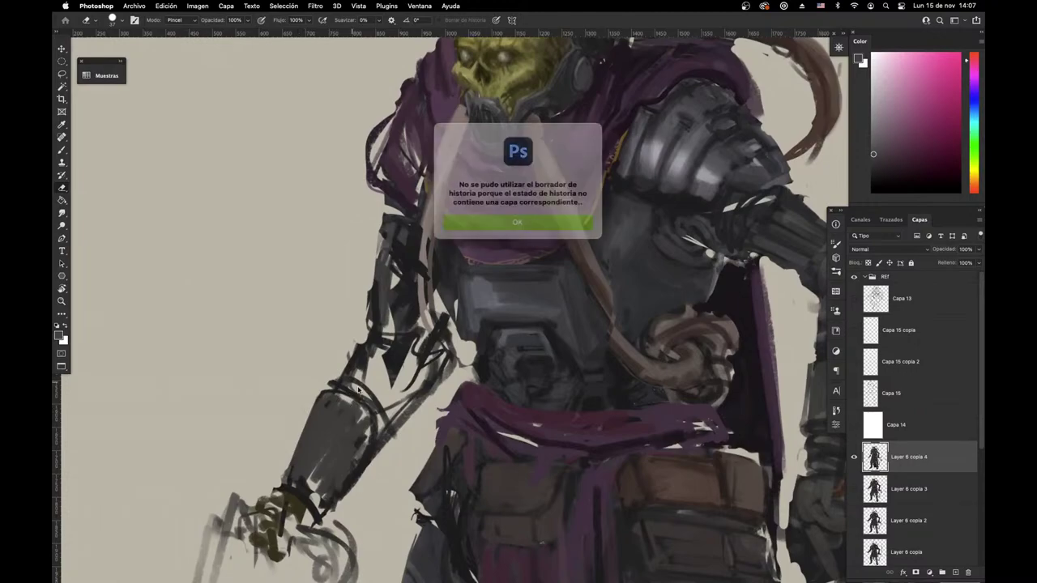
pyautogui.click(542, 221)
pyautogui.press('b')
pyautogui.keyDown('alt'); pyautogui.click(374, 334); pyautogui.keyUp('alt')
pyautogui.moveTo(372, 347)
pyautogui.mouseDown()
pyautogui.moveTo(352, 386)
pyautogui.moveTo(386, 340)
pyautogui.mouseUp()
pyautogui.moveTo(358, 384)
pyautogui.mouseDown()
pyautogui.moveTo(398, 337)
pyautogui.moveTo(387, 364)
pyautogui.mouseUp()
pyautogui.moveTo(421, 335)
pyautogui.mouseDown()
pyautogui.moveTo(405, 358)
pyautogui.moveTo(415, 353)
pyautogui.mouseUp()
pyautogui.moveTo(405, 394); pyautogui.dragTo(414, 361)
# Step: Set the brush size to 64 px and fill the elbow area with sampled dark grey
pyautogui.rightClick(509, 252)
pyautogui.moveTo(569, 282); pyautogui.dragTo(573, 281)
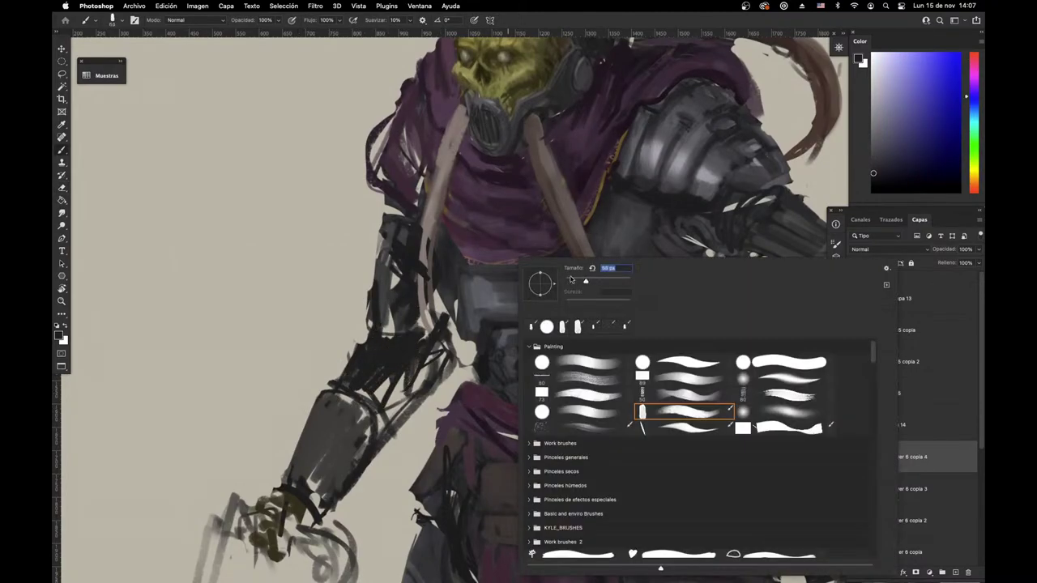
pyautogui.keyDown('alt'); pyautogui.click(371, 374); pyautogui.keyUp('alt')
pyautogui.keyDown('alt'); pyautogui.click(356, 407); pyautogui.keyUp('alt')
pyautogui.moveTo(352, 371); pyautogui.dragTo(384, 387)
pyautogui.moveTo(387, 343); pyautogui.dragTo(396, 381)
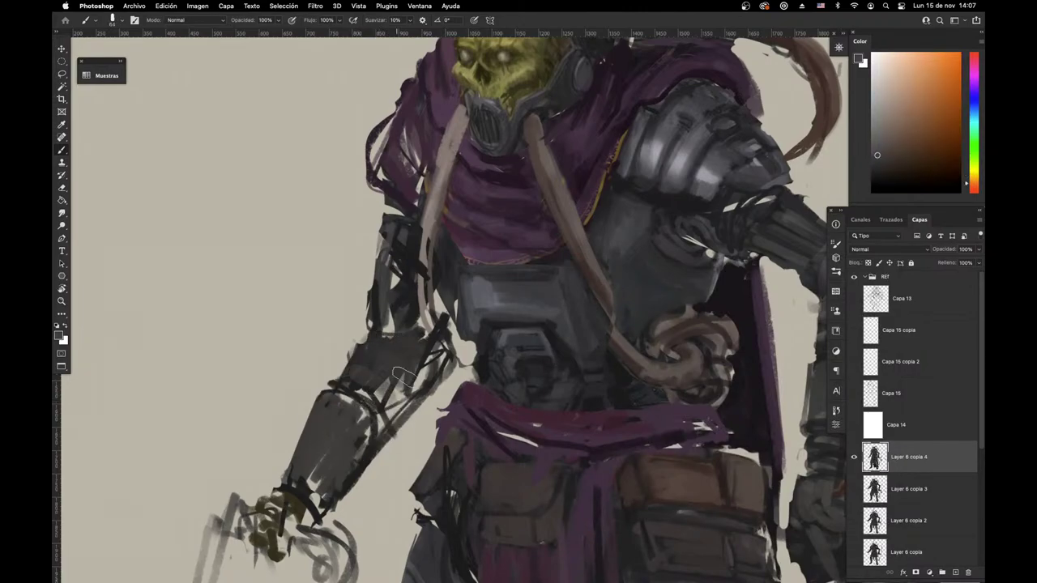
pyautogui.keyDown('alt'); pyautogui.click(428, 339); pyautogui.keyUp('alt')
# Step: Reduce the brush size and repaint the brown tube across the chest and the grey armour beside it
pyautogui.moveTo(332, 372)
pyautogui.mouseDown()
pyautogui.moveTo(268, 524)
pyautogui.moveTo(321, 456)
pyautogui.mouseUp()
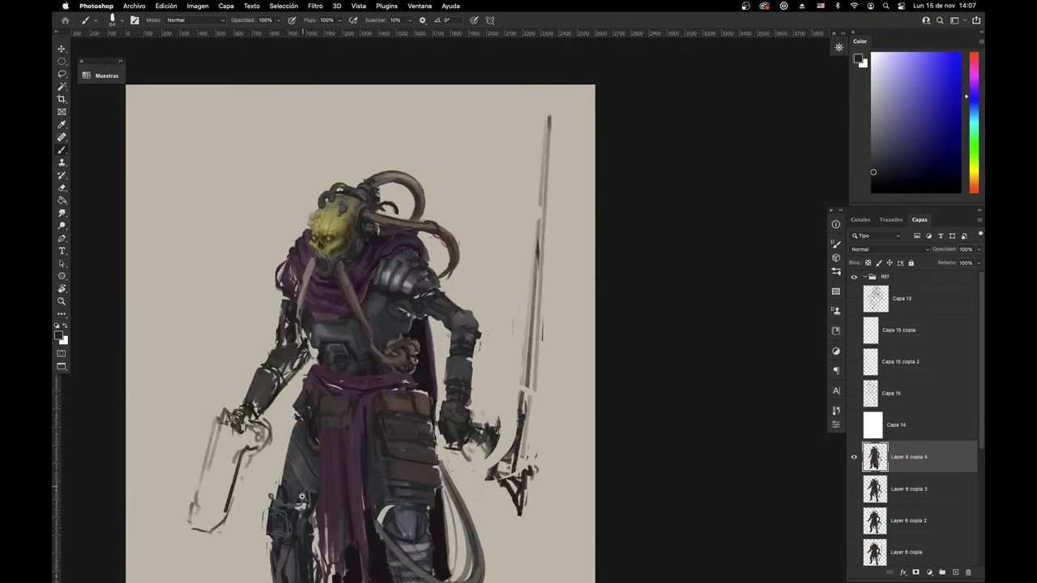
pyautogui.moveTo(303, 498); pyautogui.dragTo(319, 473)
pyautogui.moveTo(351, 442); pyautogui.dragTo(297, 509)
pyautogui.rightClick(399, 312)
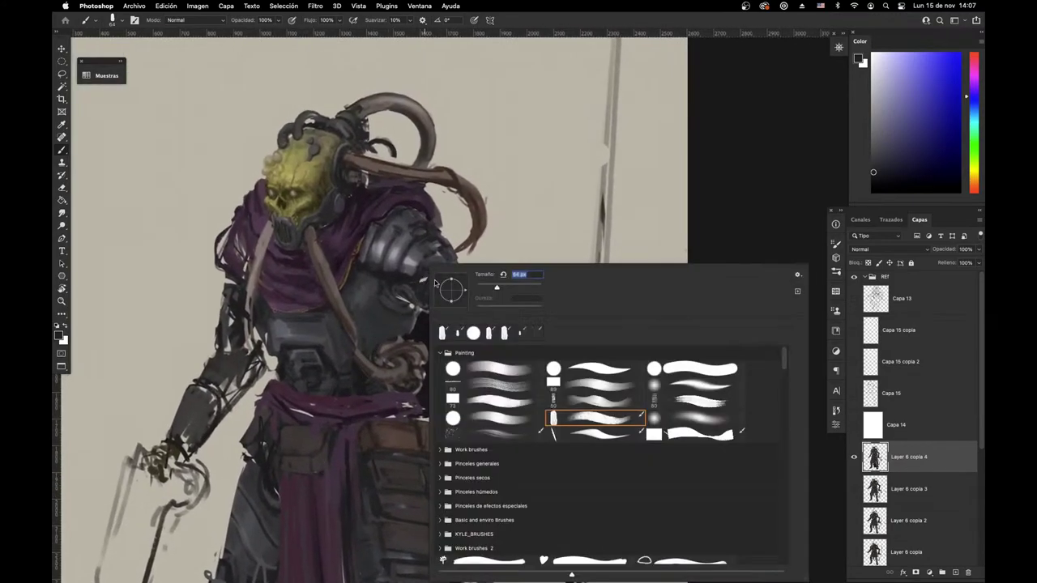
pyautogui.moveTo(496, 287); pyautogui.dragTo(487, 287)
pyautogui.click(589, 232)
pyautogui.keyDown('alt'); pyautogui.click(472, 185); pyautogui.keyUp('alt')
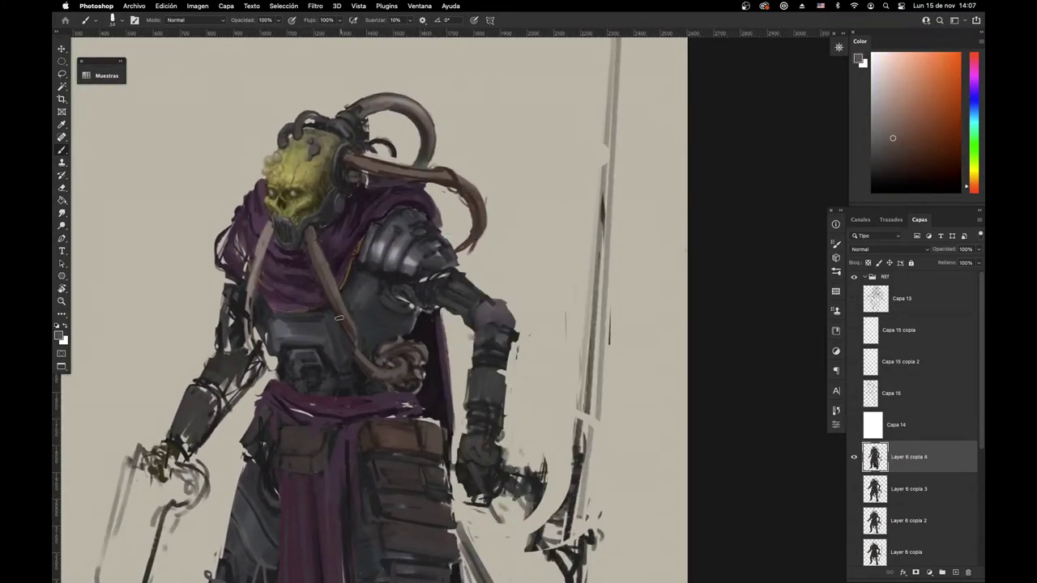
pyautogui.moveTo(351, 332); pyautogui.dragTo(373, 363)
pyautogui.keyDown('alt'); pyautogui.click(332, 290); pyautogui.keyUp('alt')
pyautogui.keyDown('alt'); pyautogui.click(344, 333); pyautogui.keyUp('alt')
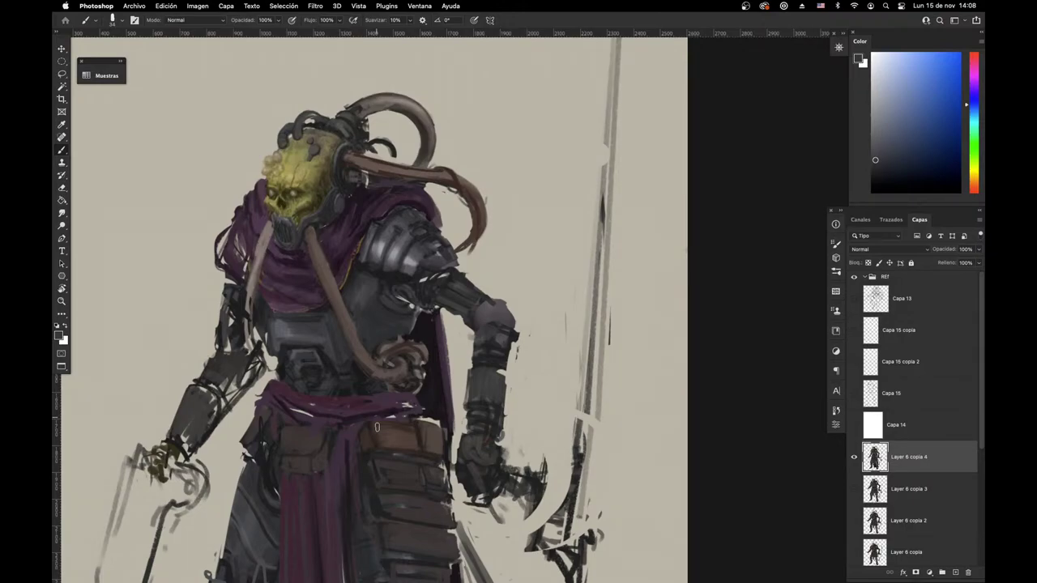
# Step: Reduce the brush size and repaint the thin tube hanging from the mask beside the thin arm with sampled brownish-grey strokes
pyautogui.scroll(-3, 376, 427)
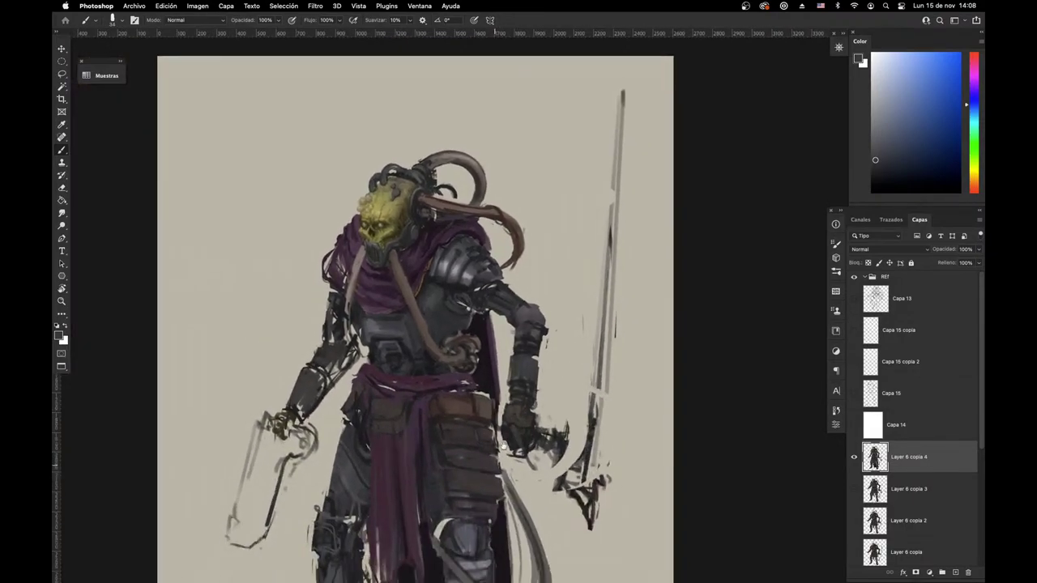
pyautogui.moveTo(481, 556)
pyautogui.mouseDown()
pyautogui.moveTo(498, 456)
pyautogui.moveTo(479, 534)
pyautogui.mouseUp()
pyautogui.rightClick(495, 418)
pyautogui.moveTo(573, 281); pyautogui.dragTo(568, 282)
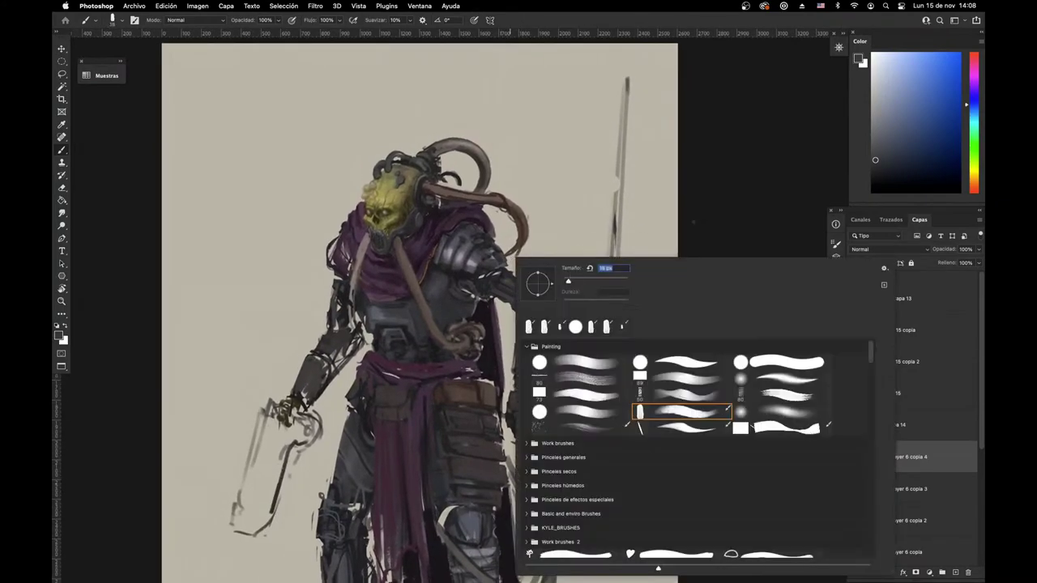
pyautogui.press('Return')
pyautogui.keyDown('alt'); pyautogui.click(500, 206); pyautogui.keyUp('alt')
pyautogui.scroll(4, 468, 378)
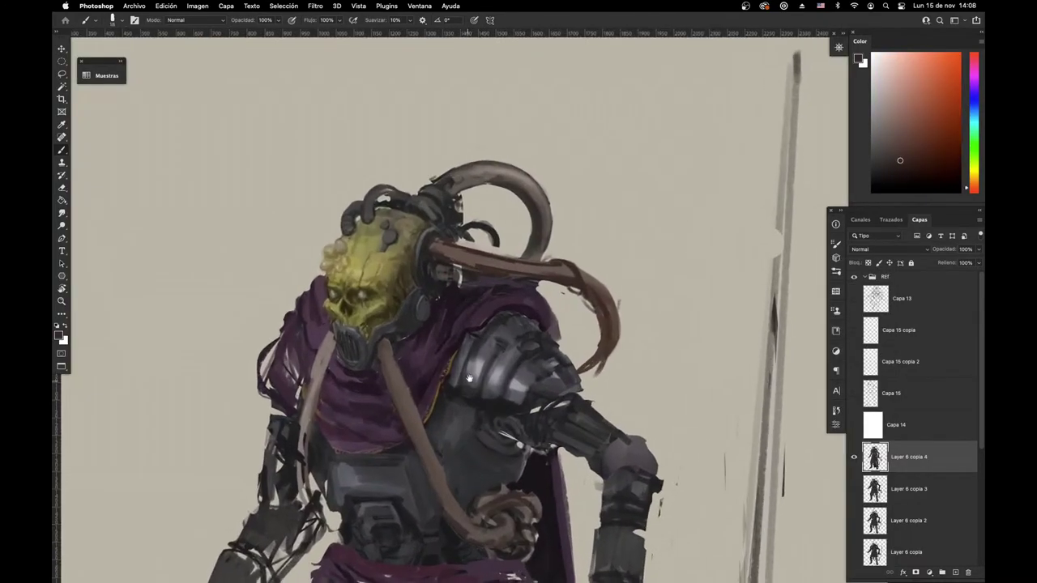
pyautogui.scroll(-3, 469, 379)
pyautogui.keyDown('alt'); pyautogui.click(338, 303); pyautogui.keyUp('alt')
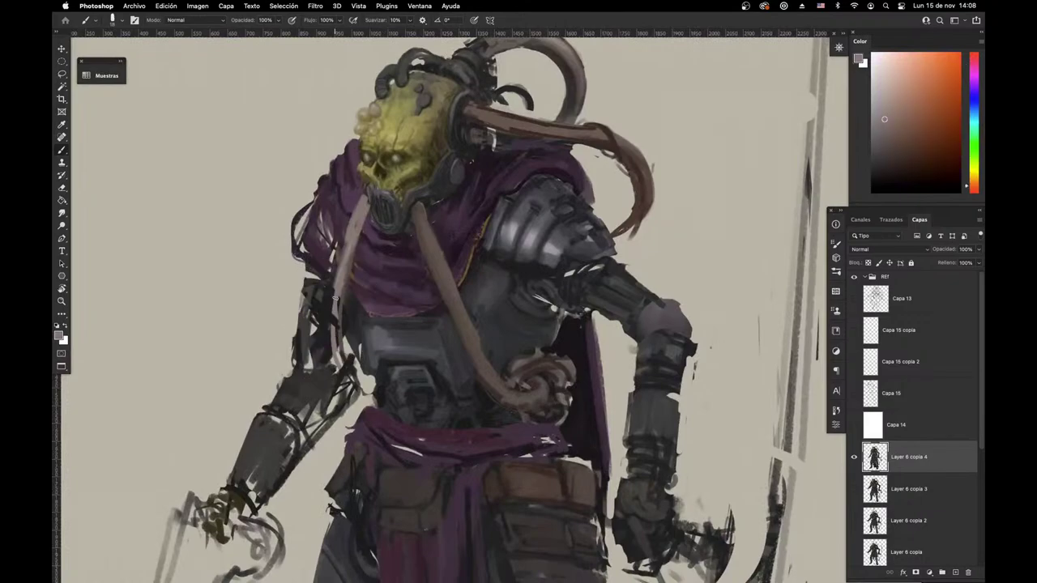
pyautogui.moveTo(335, 300); pyautogui.dragTo(349, 387)
pyautogui.moveTo(330, 319)
pyautogui.mouseDown()
pyautogui.moveTo(349, 382)
pyautogui.moveTo(357, 393)
pyautogui.moveTo(368, 386)
pyautogui.mouseUp()
pyautogui.moveTo(338, 300)
pyautogui.mouseDown()
pyautogui.moveTo(350, 392)
pyautogui.moveTo(351, 255)
pyautogui.mouseUp()
# Step: Shade the thin tube from the mask down to the waist with sampled brown tones
pyautogui.keyDown('alt'); pyautogui.click(427, 207); pyautogui.keyUp('alt')
pyautogui.moveTo(361, 207); pyautogui.dragTo(349, 250)
pyautogui.keyDown('alt'); pyautogui.click(359, 201); pyautogui.keyUp('alt')
pyautogui.moveTo(359, 199); pyautogui.dragTo(336, 305)
pyautogui.keyDown('alt'); pyautogui.click(360, 220); pyautogui.keyUp('alt')
pyautogui.moveTo(346, 246)
pyautogui.mouseDown()
pyautogui.moveTo(332, 345)
pyautogui.moveTo(352, 395)
pyautogui.mouseUp()
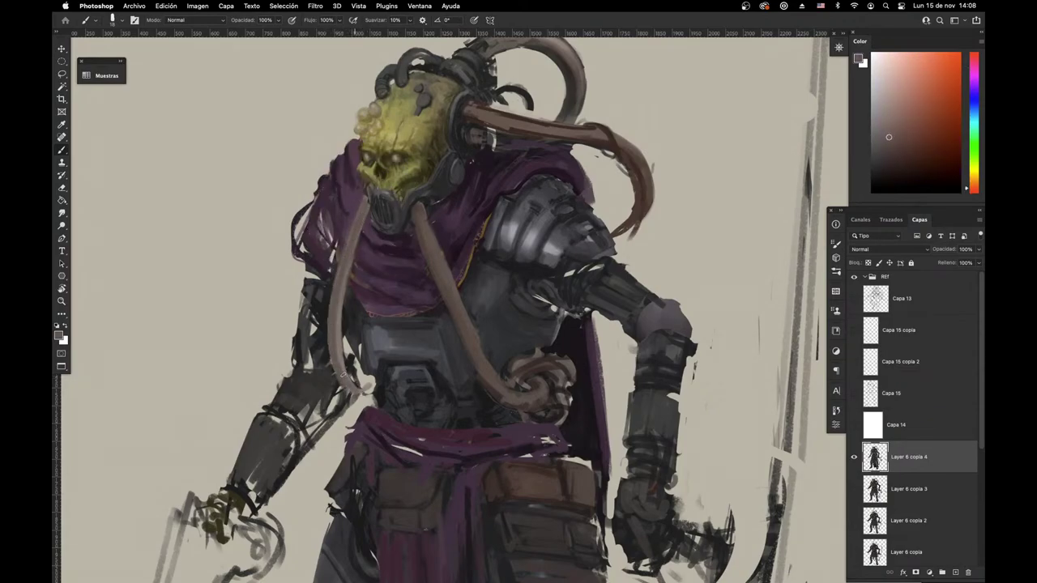
# Step: Touch up the scarf around the chest tube, the mask edge and the chest plate with sampled dark tones
pyautogui.keyDown('alt'); pyautogui.click(486, 378); pyautogui.keyUp('alt')
pyautogui.keyDown('alt'); pyautogui.click(414, 251); pyautogui.keyUp('alt')
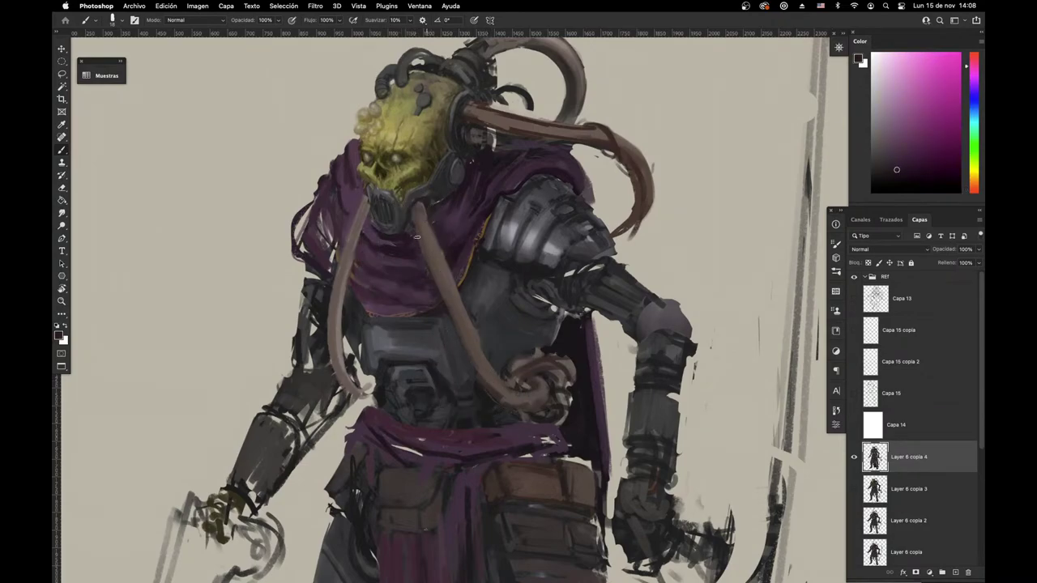
pyautogui.scroll(5, 419, 272)
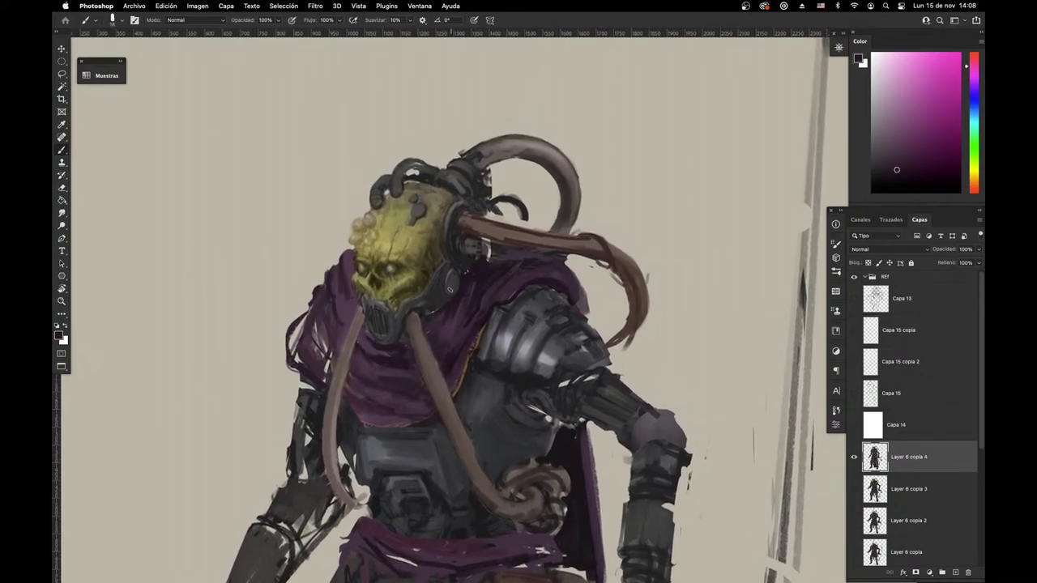
pyautogui.keyDown('alt'); pyautogui.click(435, 327); pyautogui.keyUp('alt')
pyautogui.press('super+Tab')
pyautogui.press('super+Tab')
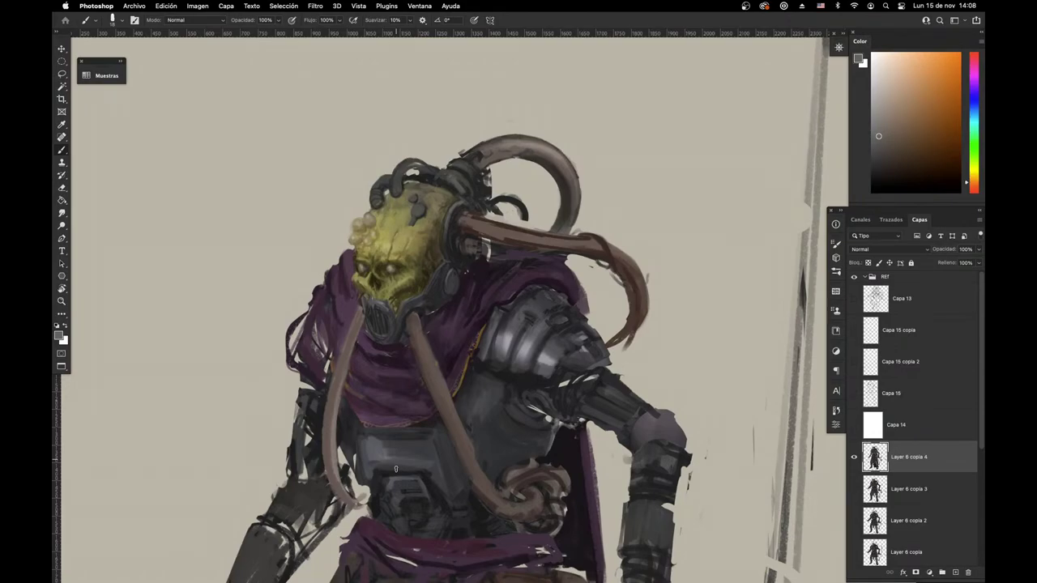
pyautogui.keyDown('alt'); pyautogui.click(396, 468); pyautogui.keyUp('alt')
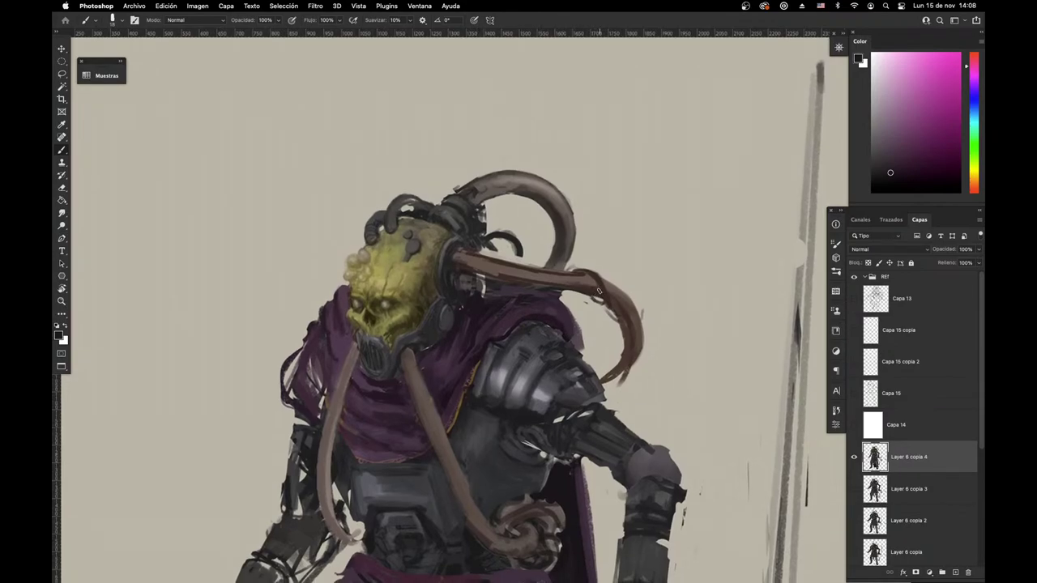
# Step: Erase stray marks around the curved brown tube behind the shoulder and retouch its joint with the head
pyautogui.press('e')
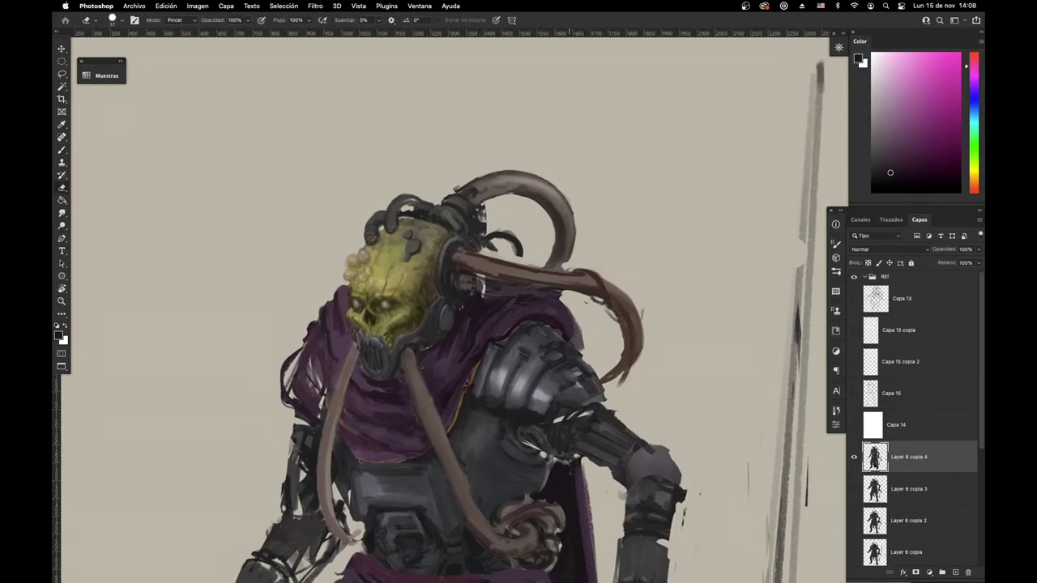
pyautogui.moveTo(648, 310); pyautogui.dragTo(638, 333)
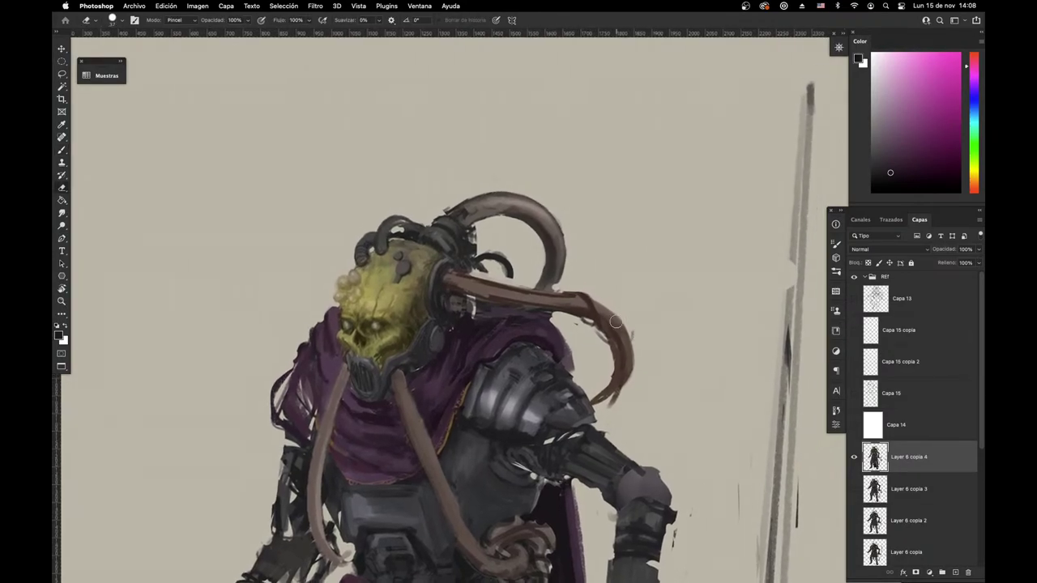
pyautogui.press('b')
pyautogui.keyDown('alt'); pyautogui.click(455, 280); pyautogui.keyUp('alt')
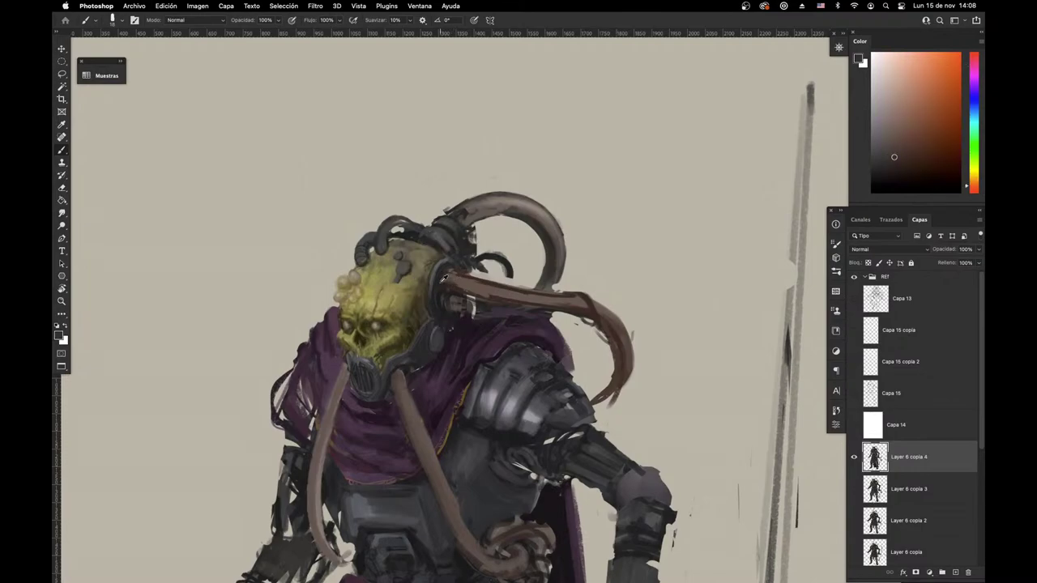
# Step: Reduce the brush size and paint sampled dark and grey tones on the metal ring around the head's tube socket
pyautogui.keyDown('alt'); pyautogui.click(444, 278); pyautogui.keyUp('alt')
pyautogui.rightClick(475, 281)
pyautogui.moveTo(533, 278); pyautogui.dragTo(530, 270)
pyautogui.click(438, 273)
pyautogui.keyDown('alt'); pyautogui.click(437, 267); pyautogui.keyUp('alt')
pyautogui.rightClick(476, 277)
pyautogui.keyDown('alt'); pyautogui.click(443, 260); pyautogui.keyUp('alt')
pyautogui.scroll(3, 436, 278)
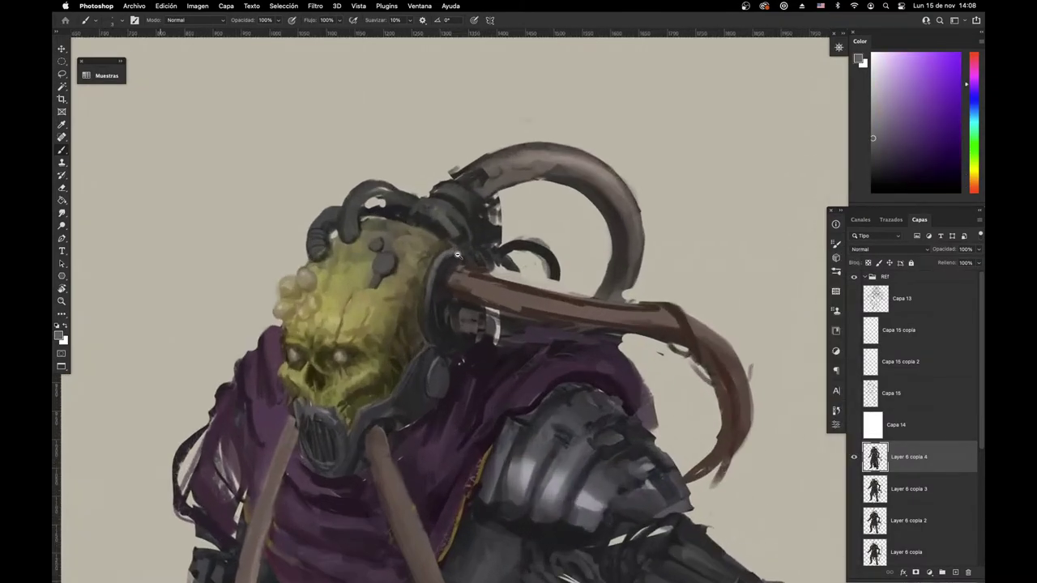
# Step: Refine the upper rim of the metal ring where it meets the skull with fine strokes of sampled greys
pyautogui.keyDown('alt'); pyautogui.click(446, 256); pyautogui.keyUp('alt')
pyautogui.rightClick(440, 268)
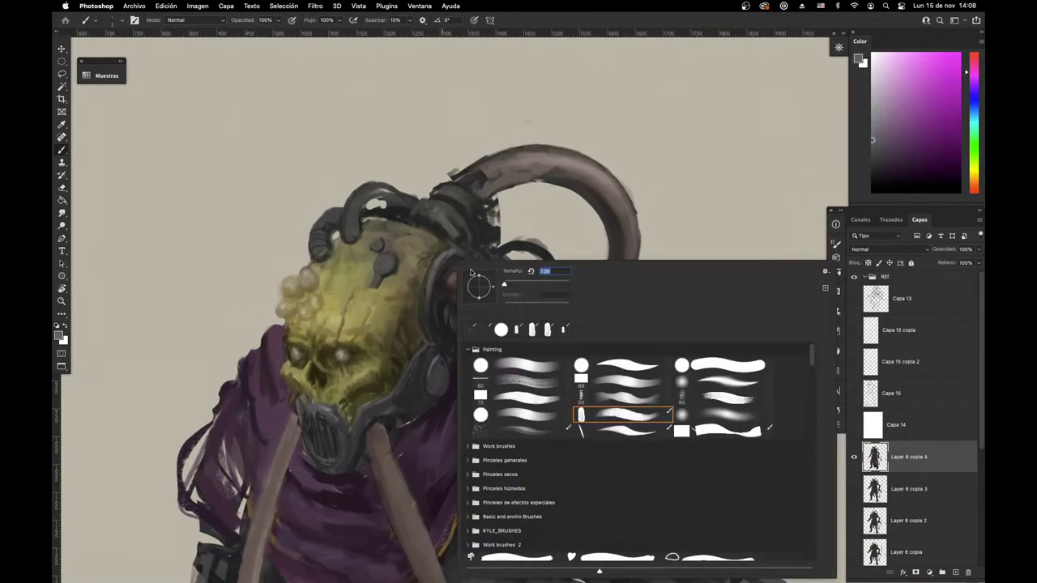
pyautogui.keyDown('alt'); pyautogui.click(442, 282); pyautogui.keyUp('alt')
pyautogui.rightClick(458, 254)
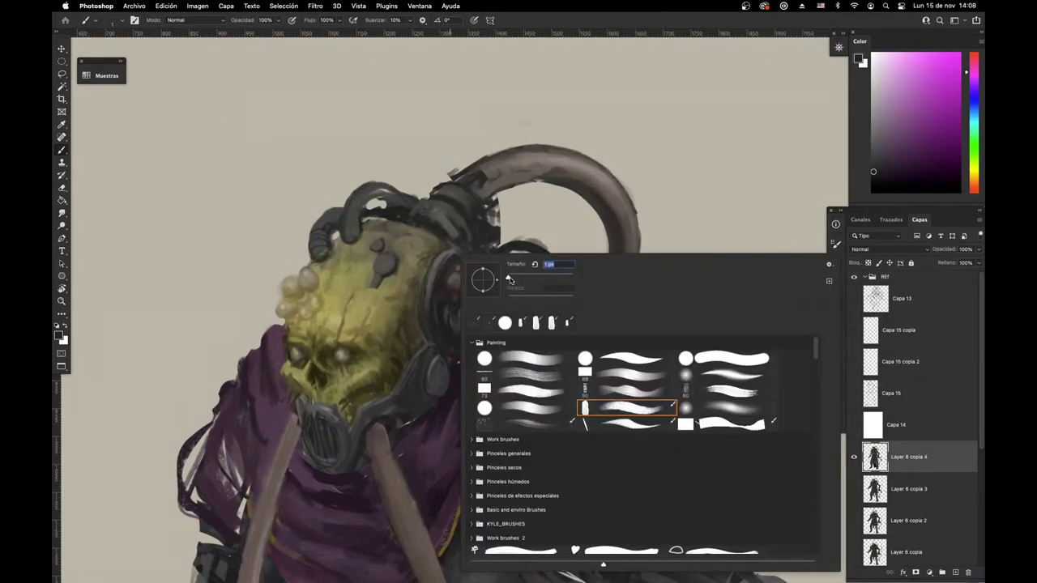
pyautogui.keyDown('alt'); pyautogui.click(476, 270); pyautogui.keyUp('alt')
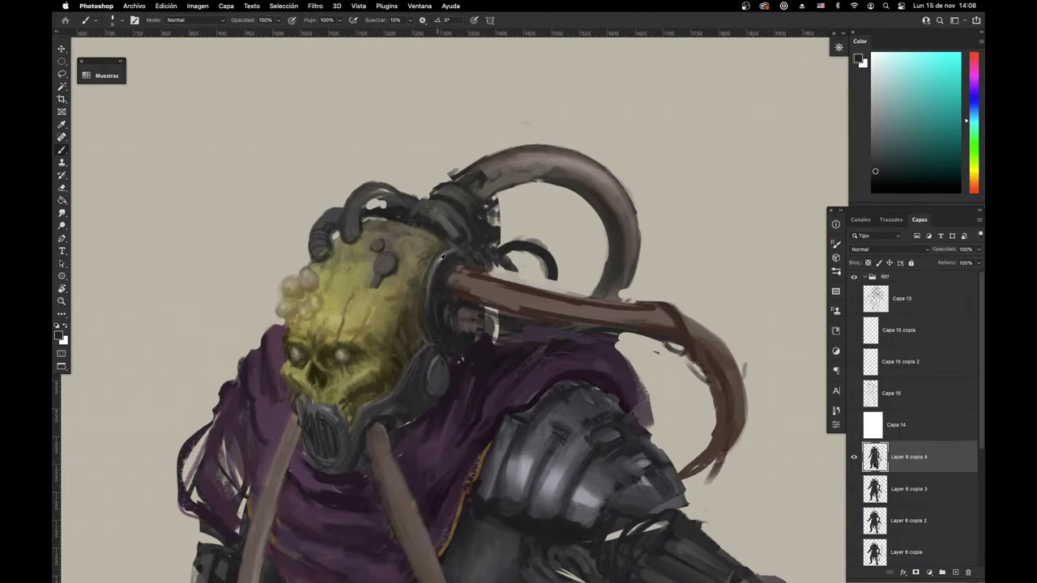
pyautogui.keyDown('alt'); pyautogui.click(443, 258); pyautogui.keyUp('alt')
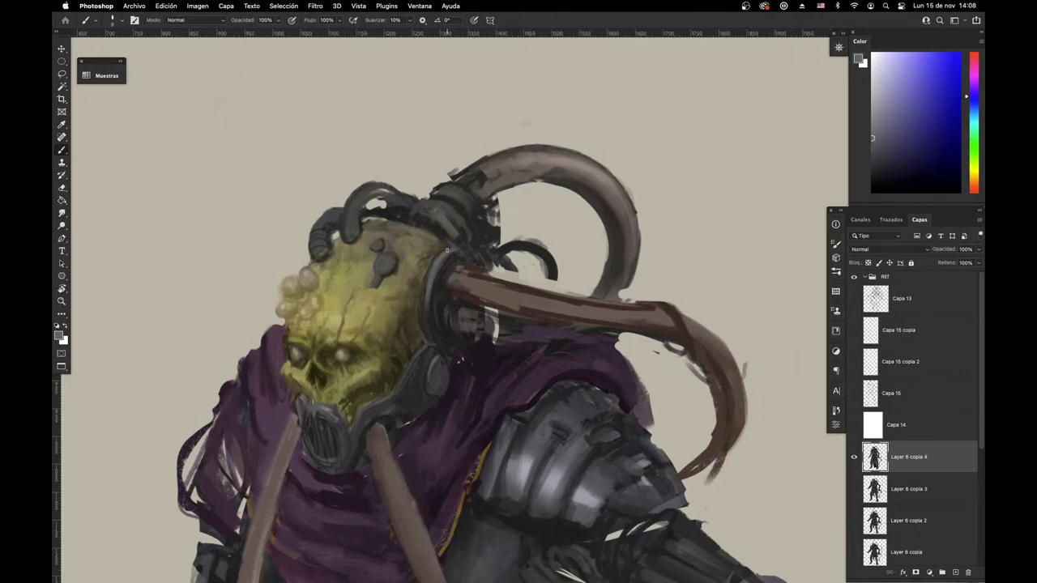
pyautogui.keyDown('alt'); pyautogui.click(434, 255); pyautogui.keyUp('alt')
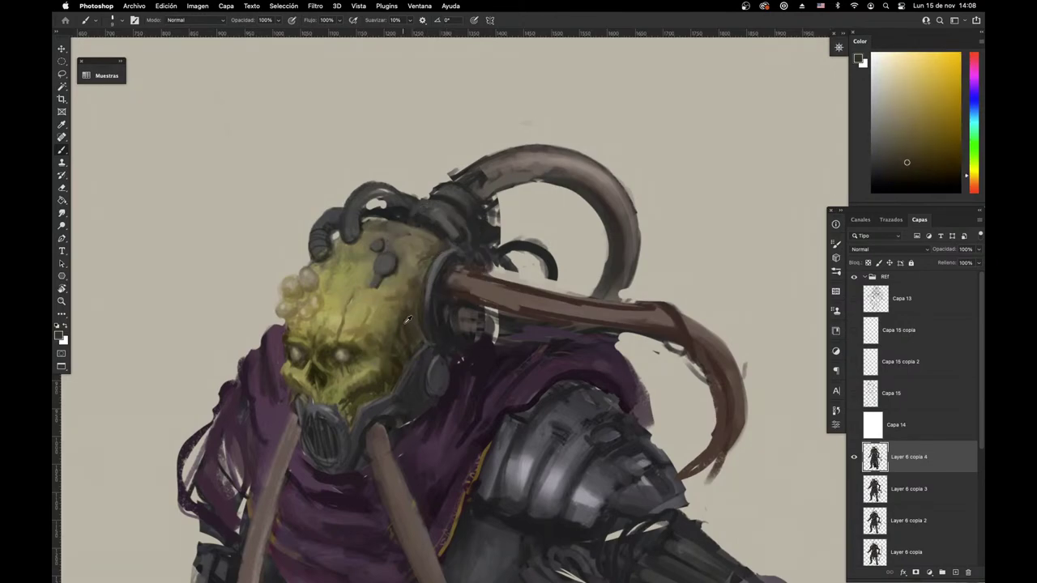
# Step: Refine the skull's brow ridge, nose bridge and eye sockets with sampled yellow and olive tones
pyautogui.hotkey('shift', 'b')
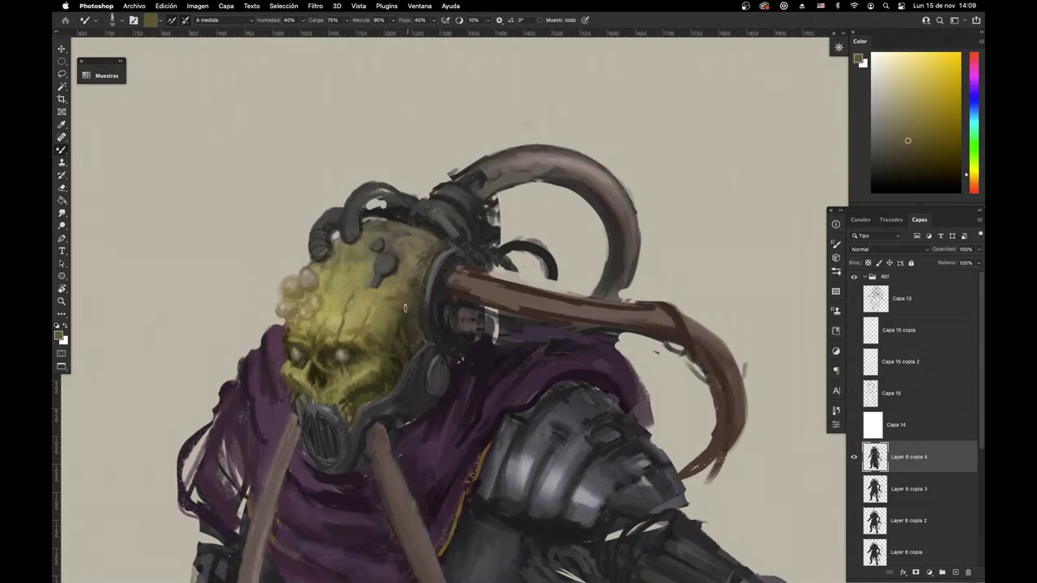
pyautogui.hotkey('shift', 'b')
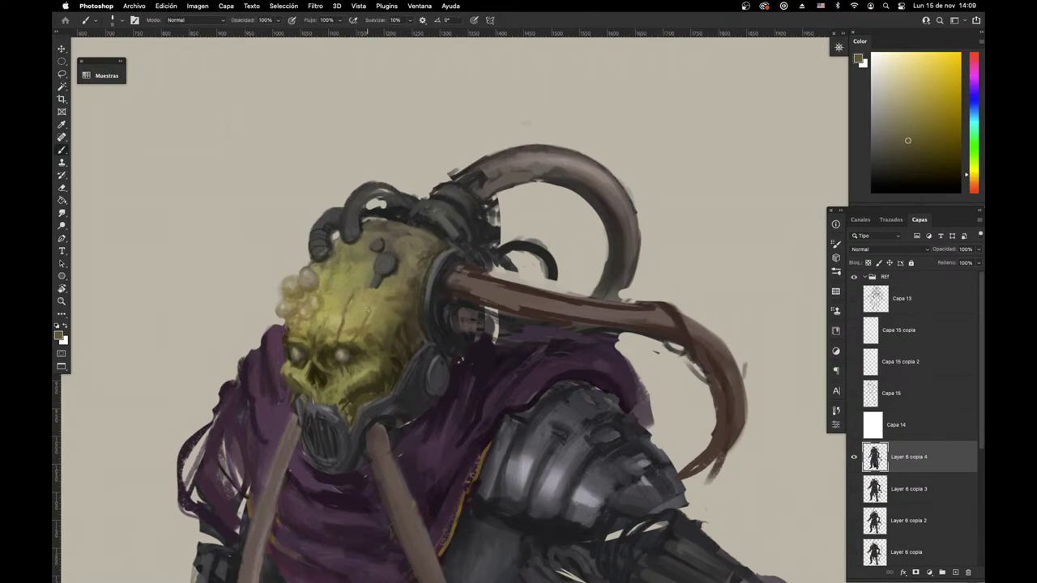
pyautogui.keyDown('alt'); pyautogui.click(341, 329); pyautogui.keyUp('alt')
pyautogui.keyDown('alt'); pyautogui.click(339, 343); pyautogui.keyUp('alt')
pyautogui.keyDown('alt'); pyautogui.click(344, 341); pyautogui.keyUp('alt')
pyautogui.keyDown('alt'); pyautogui.click(355, 326); pyautogui.keyUp('alt')
pyautogui.keyDown('alt'); pyautogui.click(329, 325); pyautogui.keyUp('alt')
pyautogui.moveTo(359, 327)
pyautogui.mouseDown()
pyautogui.moveTo(330, 328)
pyautogui.moveTo(321, 344)
pyautogui.mouseUp()
pyautogui.keyDown('alt'); pyautogui.click(326, 341); pyautogui.keyUp('alt')
pyautogui.keyDown('alt'); pyautogui.click(330, 333); pyautogui.keyUp('alt')
pyautogui.keyDown('alt'); pyautogui.click(332, 324); pyautogui.keyUp('alt')
pyautogui.keyDown('alt'); pyautogui.click(302, 342); pyautogui.keyUp('alt')
# Step: Clean up the outer edge of the skull's boils with the eraser and retouch the purple cloak beside the face
pyautogui.press('e')
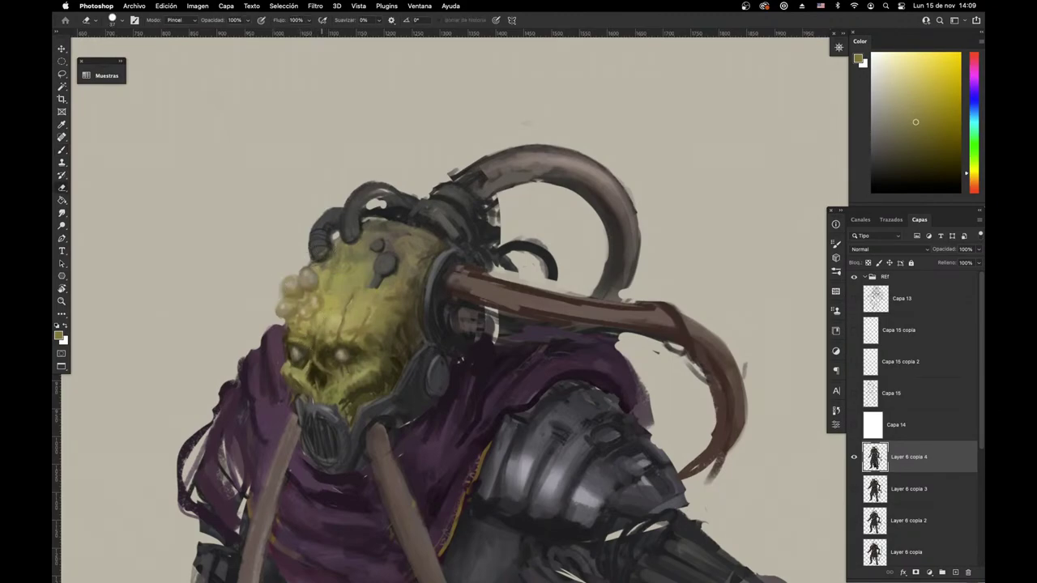
pyautogui.rightClick(276, 283)
pyautogui.click(280, 285)
pyautogui.press('b')
pyautogui.keyDown('alt'); pyautogui.click(277, 346); pyautogui.keyUp('alt')
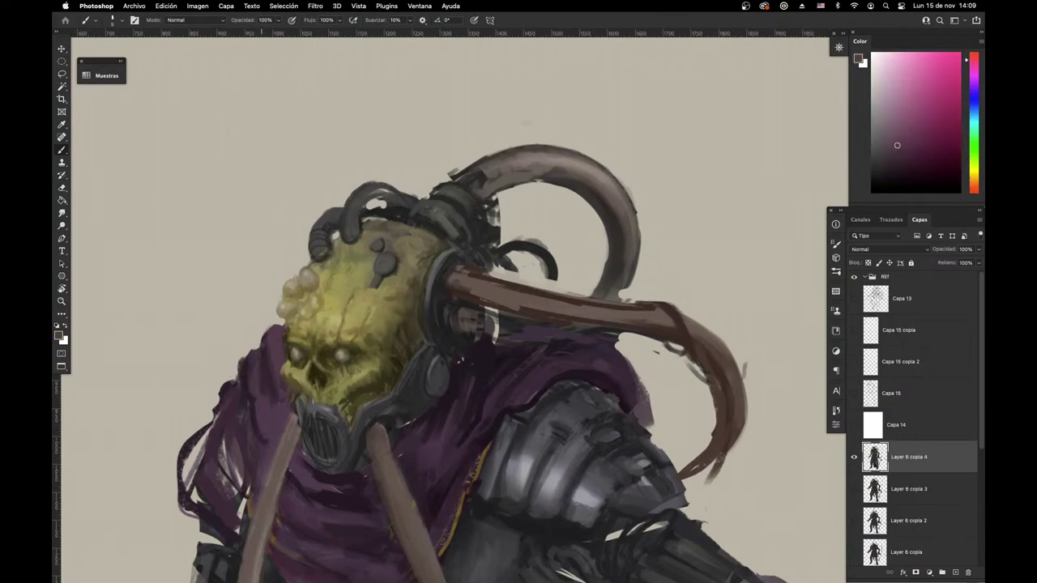
pyautogui.keyDown('alt'); pyautogui.click(280, 327); pyautogui.keyUp('alt')
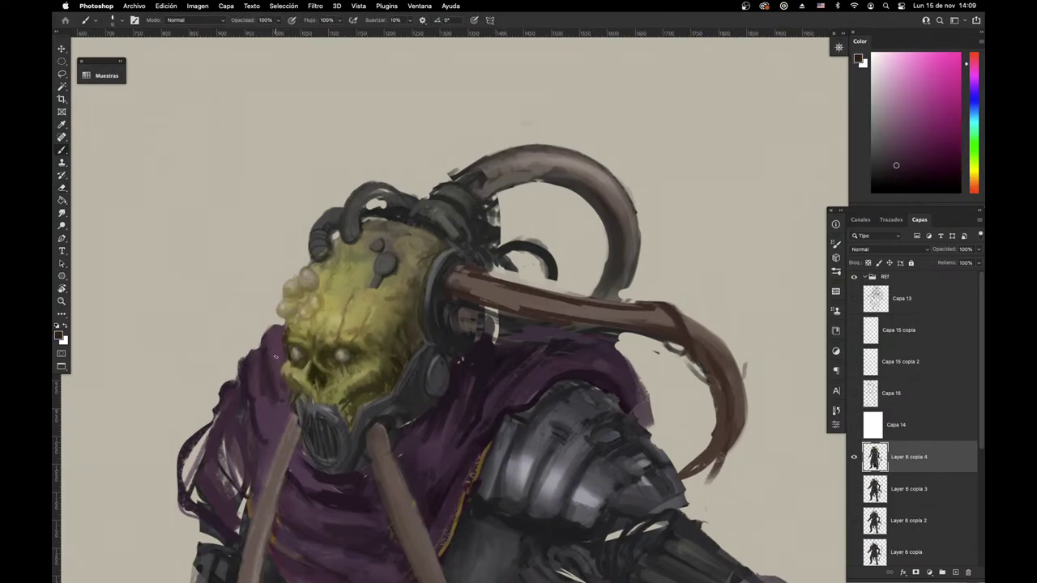
# Step: Paint the cloak folds beside the gold trim and the shoulder armour with sampled dark and purple tones
pyautogui.keyDown('alt'); pyautogui.click(507, 411); pyautogui.keyUp('alt')
pyautogui.moveTo(474, 485); pyautogui.dragTo(490, 444)
pyautogui.keyDown('alt'); pyautogui.click(468, 425); pyautogui.keyUp('alt')
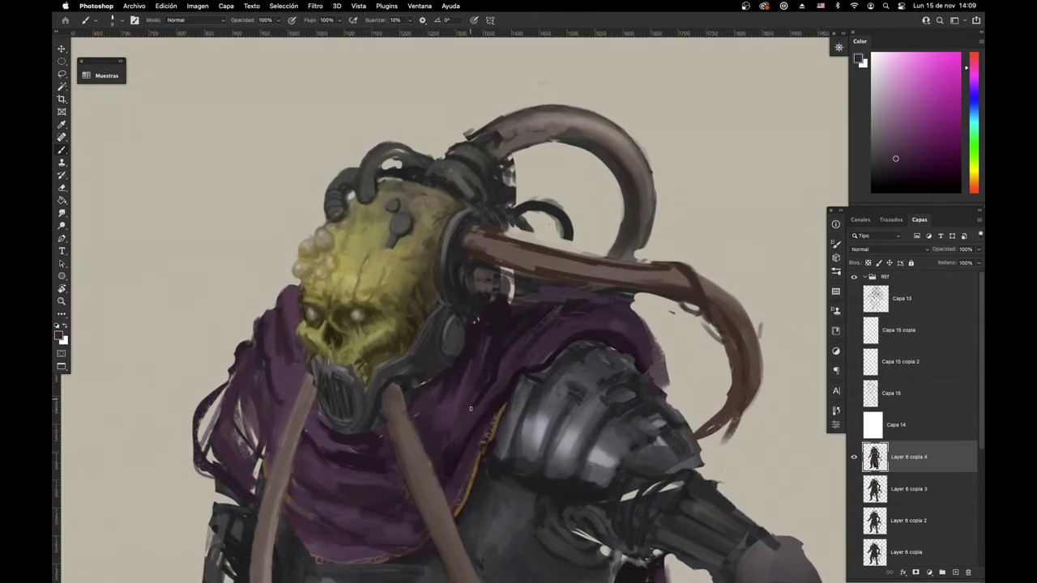
pyautogui.keyDown('alt'); pyautogui.click(533, 366); pyautogui.keyUp('alt')
pyautogui.keyDown('alt'); pyautogui.click(516, 379); pyautogui.keyUp('alt')
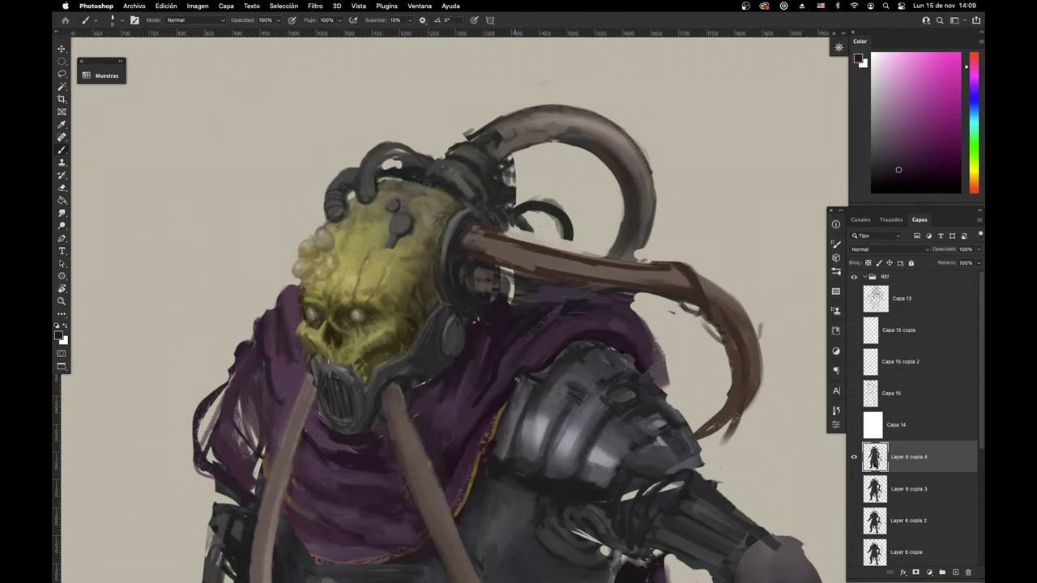
pyautogui.keyDown('alt'); pyautogui.click(474, 397); pyautogui.keyUp('alt')
pyautogui.keyDown('alt'); pyautogui.click(458, 442); pyautogui.keyUp('alt')
# Step: Sharpen the skull's edge against the metal ring and the round side piece of the mask with sampled dark tones
pyautogui.keyDown('alt'); pyautogui.click(466, 218); pyautogui.keyUp('alt')
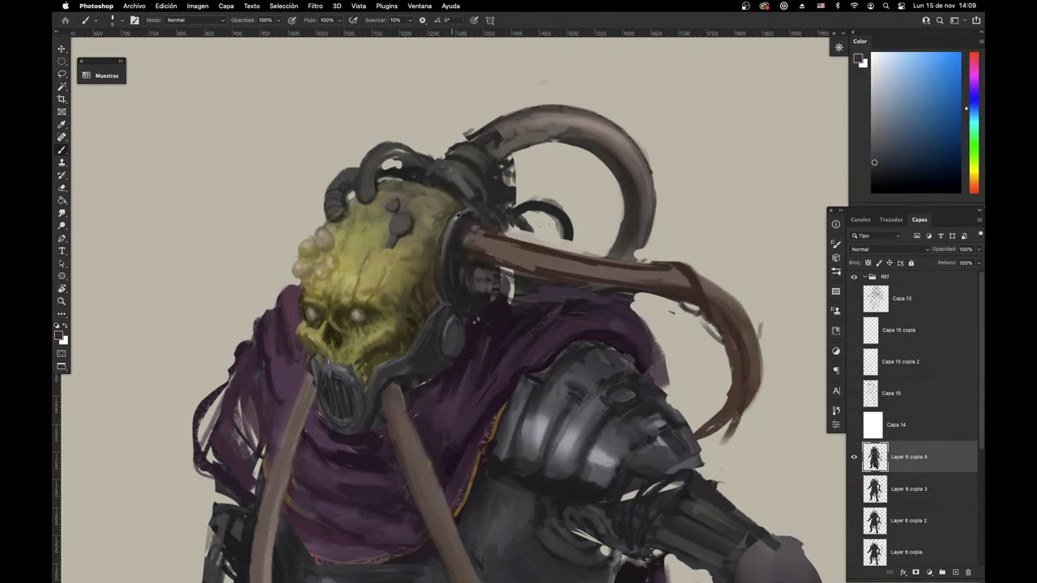
pyautogui.keyDown('alt'); pyautogui.click(456, 220); pyautogui.keyUp('alt')
pyautogui.keyDown('alt'); pyautogui.click(430, 251); pyautogui.keyUp('alt')
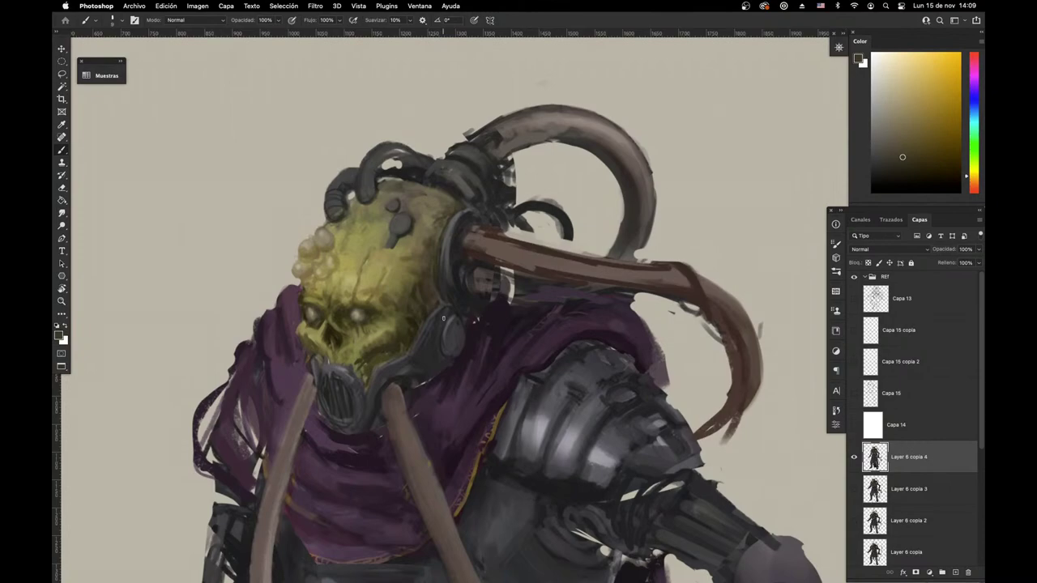
pyautogui.keyDown('alt'); pyautogui.click(466, 216); pyautogui.keyUp('alt')
pyautogui.keyDown('alt'); pyautogui.click(453, 207); pyautogui.keyUp('alt')
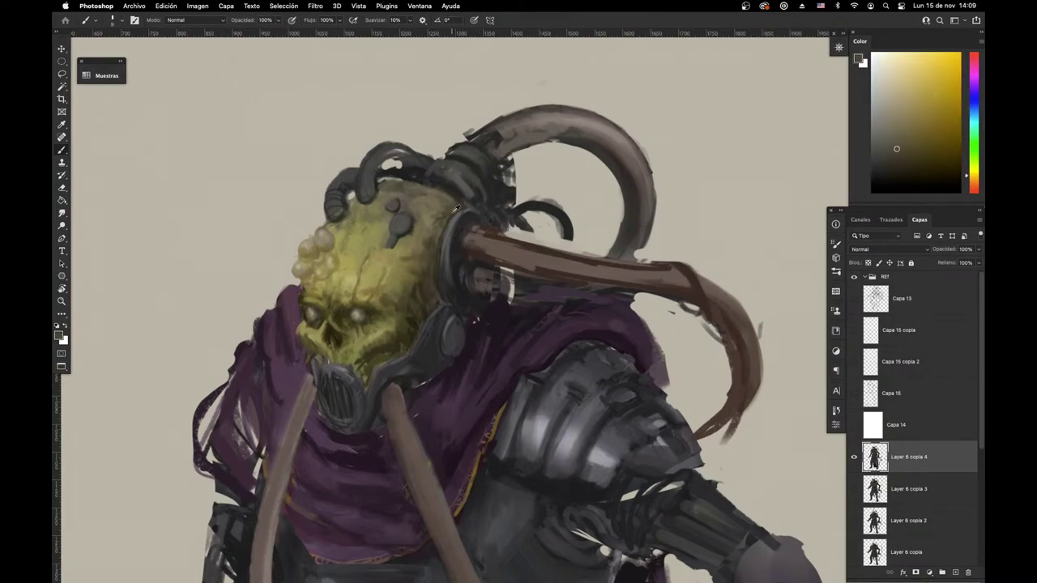
pyautogui.keyDown('alt'); pyautogui.click(430, 274); pyautogui.keyUp('alt')
pyautogui.keyDown('alt'); pyautogui.click(448, 347); pyautogui.keyUp('alt')
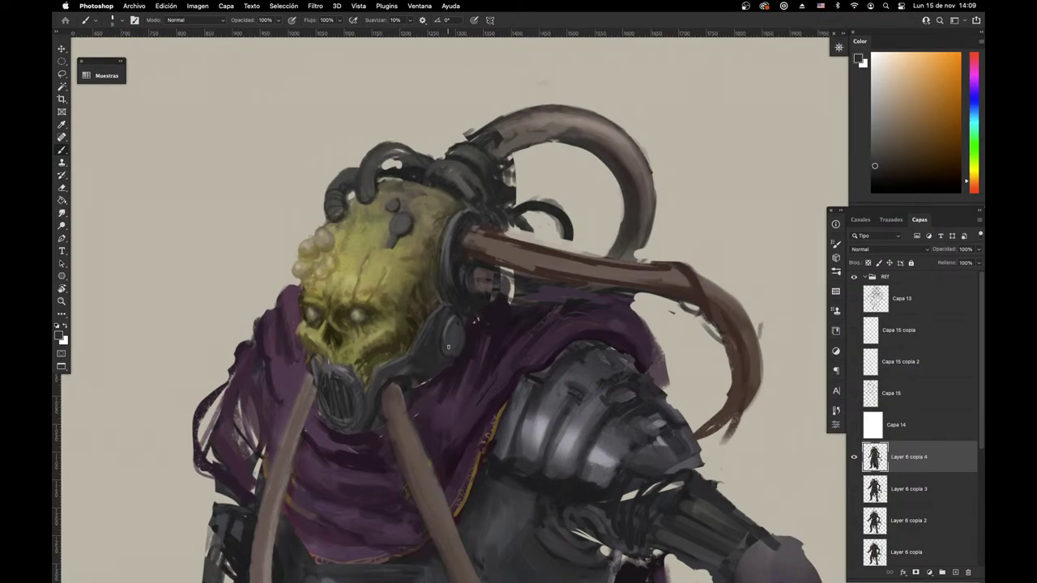
# Step: Fill the open outer edge of the cloak over the thin arm's shoulder with sampled purple strokes
pyautogui.keyDown('alt'); pyautogui.click(236, 388); pyautogui.keyUp('alt')
pyautogui.moveTo(224, 391)
pyautogui.mouseDown()
pyautogui.moveTo(199, 408)
pyautogui.moveTo(217, 392)
pyautogui.moveTo(195, 463)
pyautogui.moveTo(212, 421)
pyautogui.moveTo(204, 448)
pyautogui.mouseUp()
pyautogui.moveTo(219, 411); pyautogui.dragTo(209, 459)
pyautogui.keyDown('alt'); pyautogui.click(230, 436); pyautogui.keyUp('alt')
pyautogui.keyDown('alt'); pyautogui.click(206, 413); pyautogui.keyUp('alt')
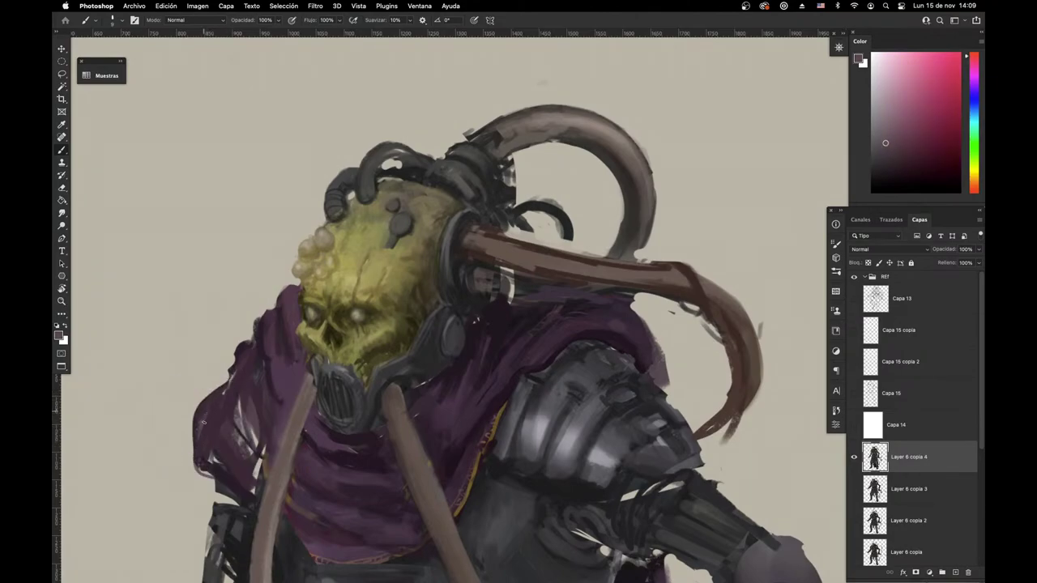
pyautogui.moveTo(214, 398); pyautogui.dragTo(204, 413)
pyautogui.moveTo(221, 391); pyautogui.dragTo(204, 404)
# Step: Enlarge the brush and paint the cloak folds over the thin arm's shoulder with sampled purples, covering the pale gaps
pyautogui.keyDown('alt'); pyautogui.click(276, 390); pyautogui.keyUp('alt')
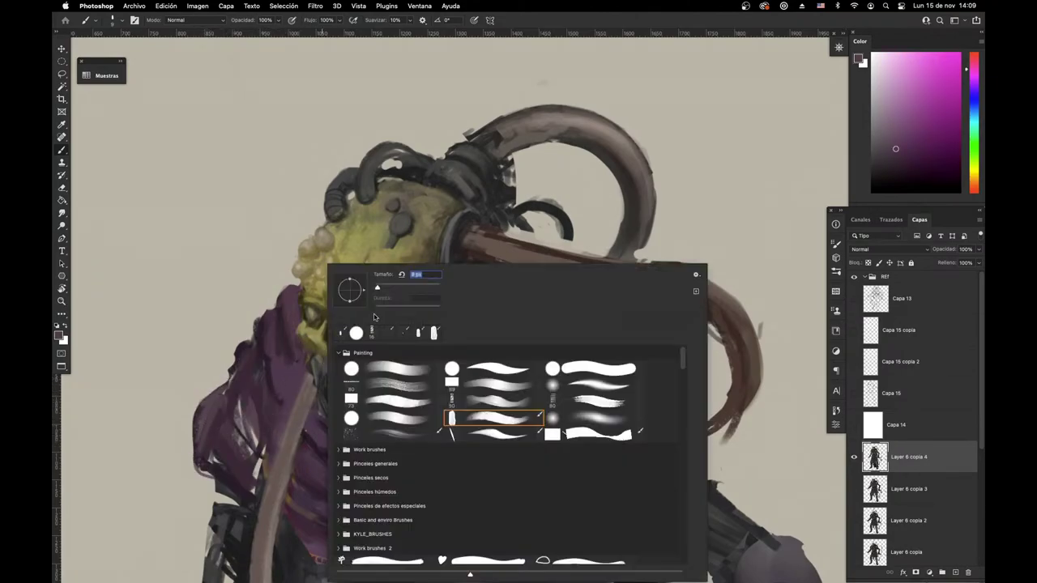
pyautogui.rightClick(378, 316)
pyautogui.keyDown('alt'); pyautogui.click(240, 435); pyautogui.keyUp('alt')
pyautogui.moveTo(216, 392)
pyautogui.mouseDown()
pyautogui.moveTo(197, 431)
pyautogui.moveTo(212, 440)
pyautogui.moveTo(244, 359)
pyautogui.moveTo(253, 431)
pyautogui.mouseUp()
pyautogui.keyDown('alt'); pyautogui.click(276, 363); pyautogui.keyUp('alt')
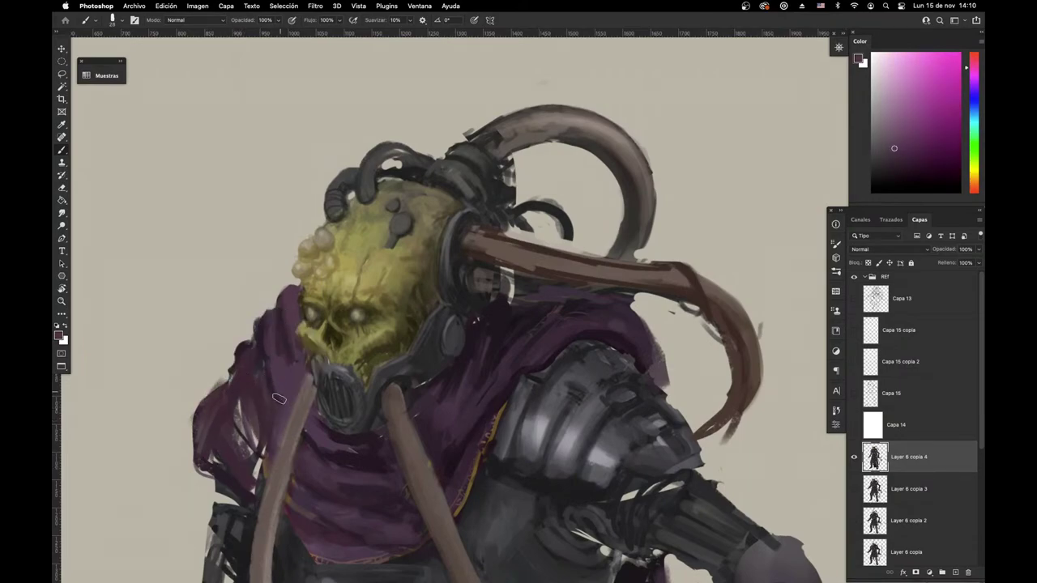
pyautogui.keyDown('alt'); pyautogui.click(245, 383); pyautogui.keyUp('alt')
pyautogui.keyDown('alt'); pyautogui.click(246, 391); pyautogui.keyUp('alt')
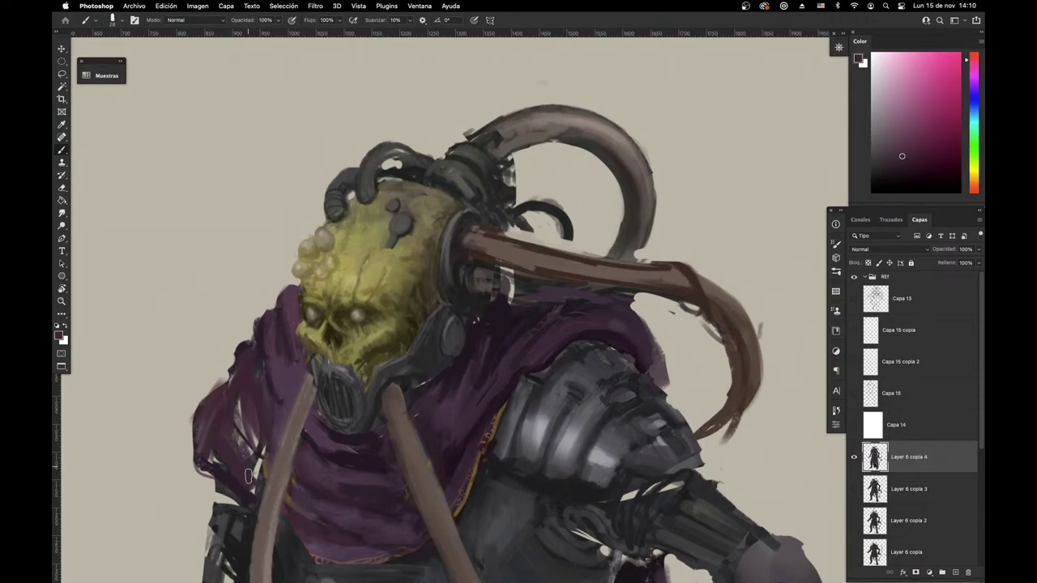
# Step: Fill the pale gaps in the outer cloak folds over the thin arm's shoulder with sampled dark purple strokes
pyautogui.scroll(-3, 248, 476)
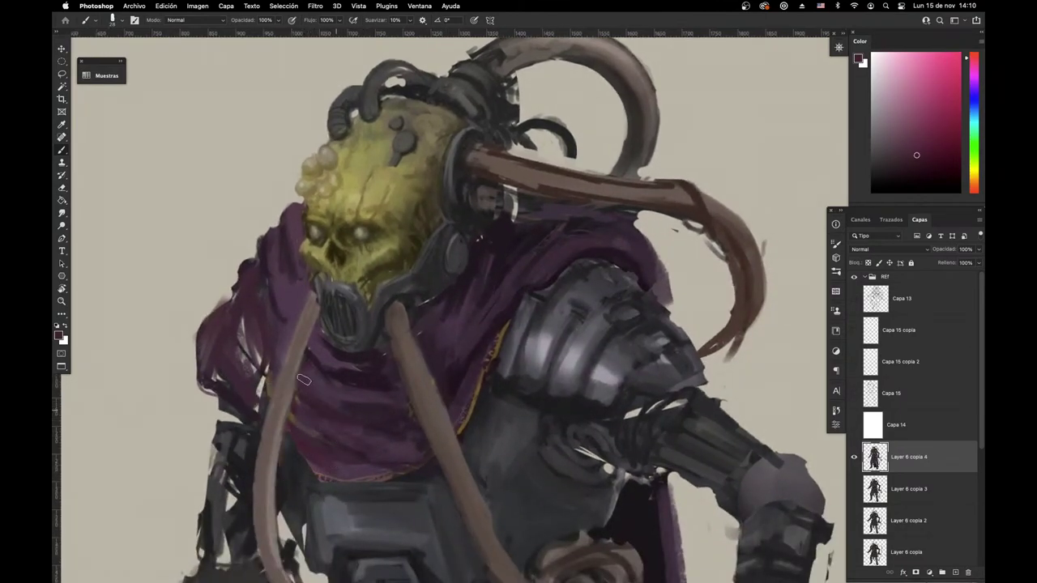
pyautogui.keyDown('alt'); pyautogui.click(343, 376); pyautogui.keyUp('alt')
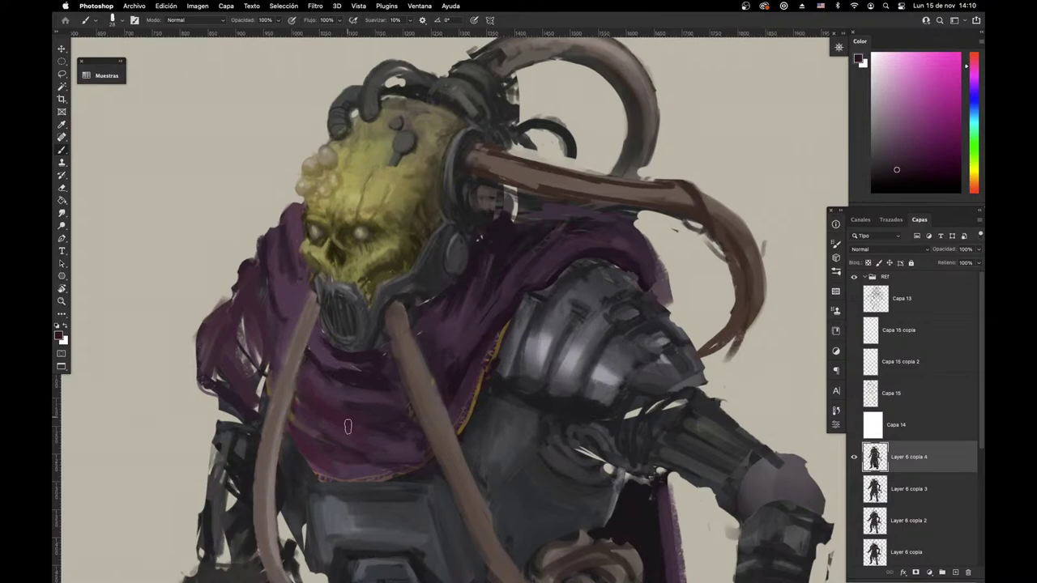
pyautogui.press('e')
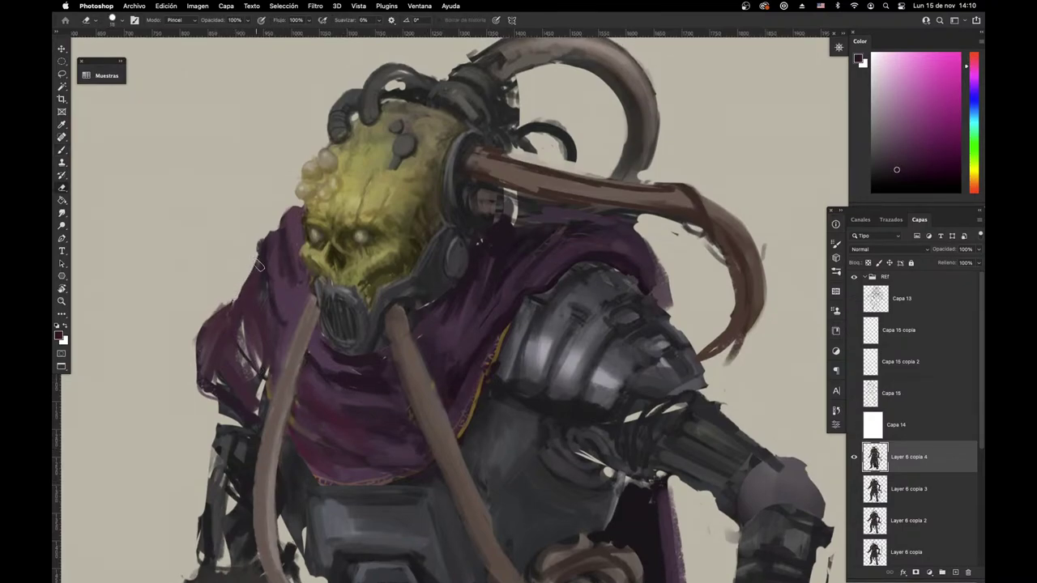
pyautogui.press('b')
pyautogui.rightClick(288, 242)
pyautogui.click(263, 260)
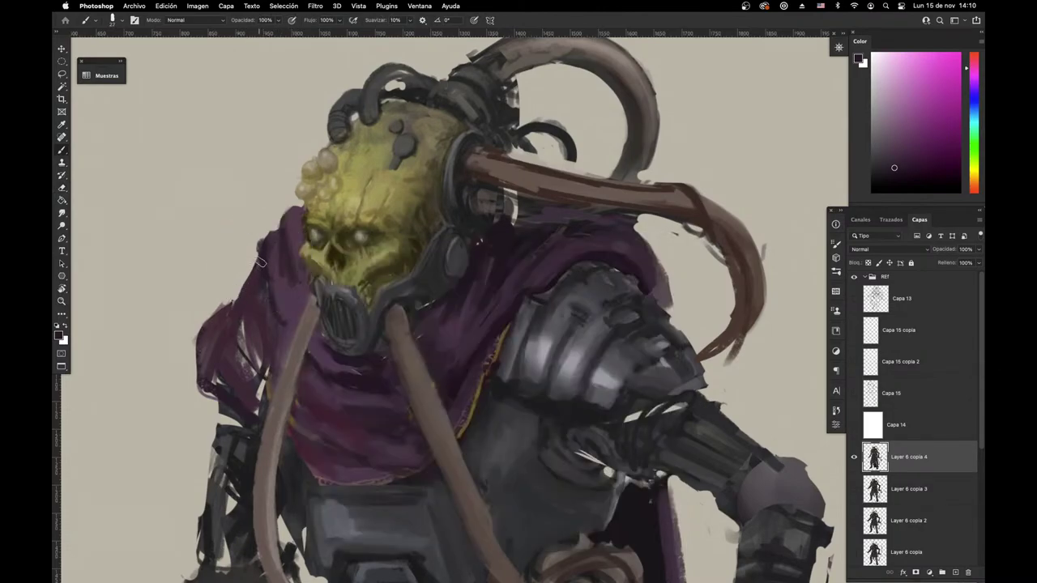
pyautogui.moveTo(263, 260)
pyautogui.mouseDown()
pyautogui.moveTo(251, 361)
pyautogui.moveTo(259, 372)
pyautogui.mouseUp()
pyautogui.keyDown('alt'); pyautogui.click(251, 302); pyautogui.keyUp('alt')
# Step: Erase the rough outer contour of the cloak above the thin arm to tidy its silhouette
pyautogui.press('e')
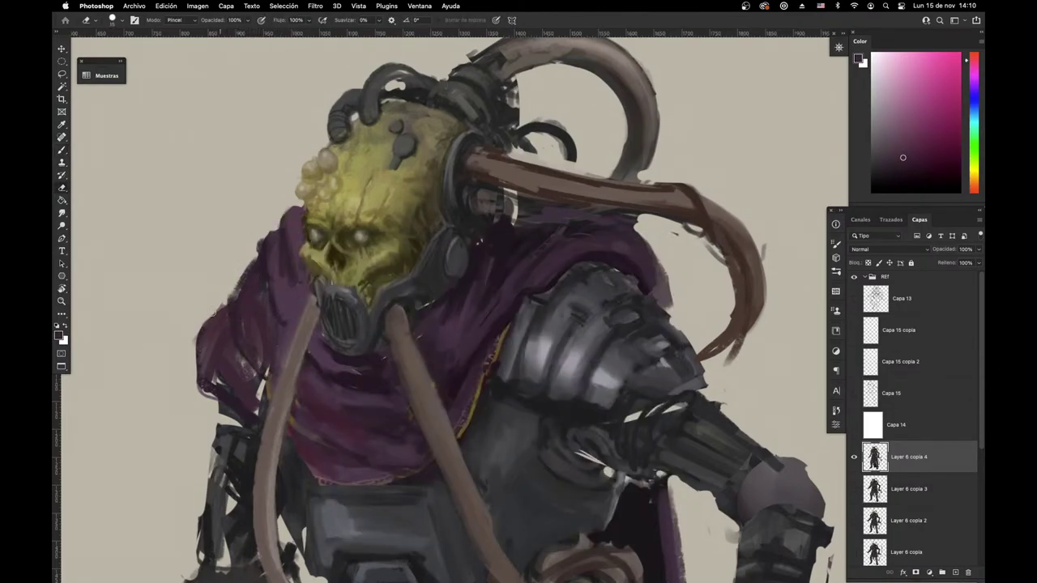
pyautogui.moveTo(213, 313)
pyautogui.mouseDown()
pyautogui.moveTo(197, 337)
pyautogui.moveTo(197, 369)
pyautogui.mouseUp()
pyautogui.moveTo(245, 480); pyautogui.dragTo(201, 363)
# Step: Paint the end of the purple waist sash beside the tube with sampled purple tones
pyautogui.moveTo(263, 467); pyautogui.dragTo(202, 514)
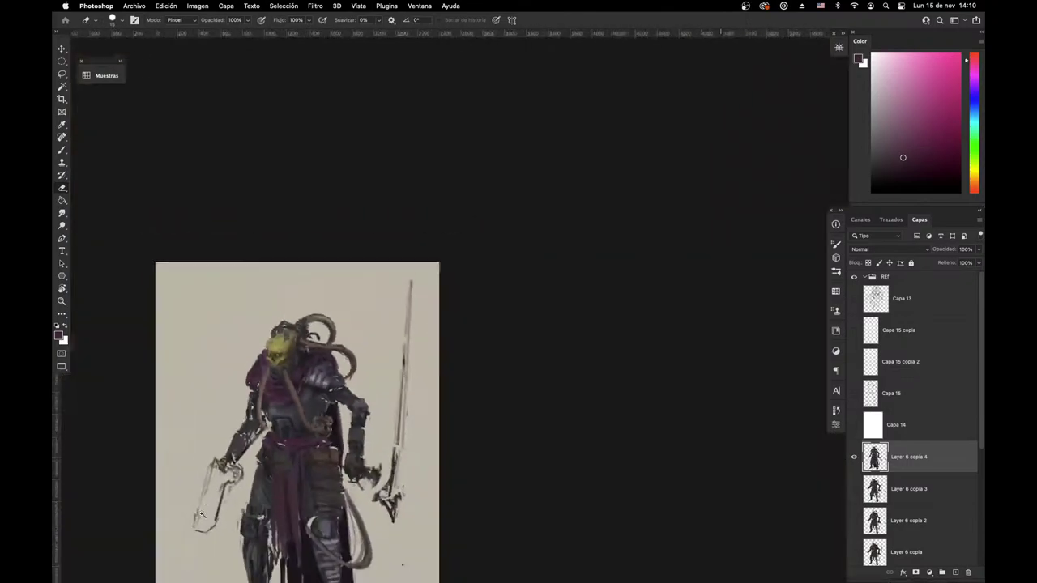
pyautogui.scroll(-2, 202, 515)
pyautogui.scroll(10, 275, 427)
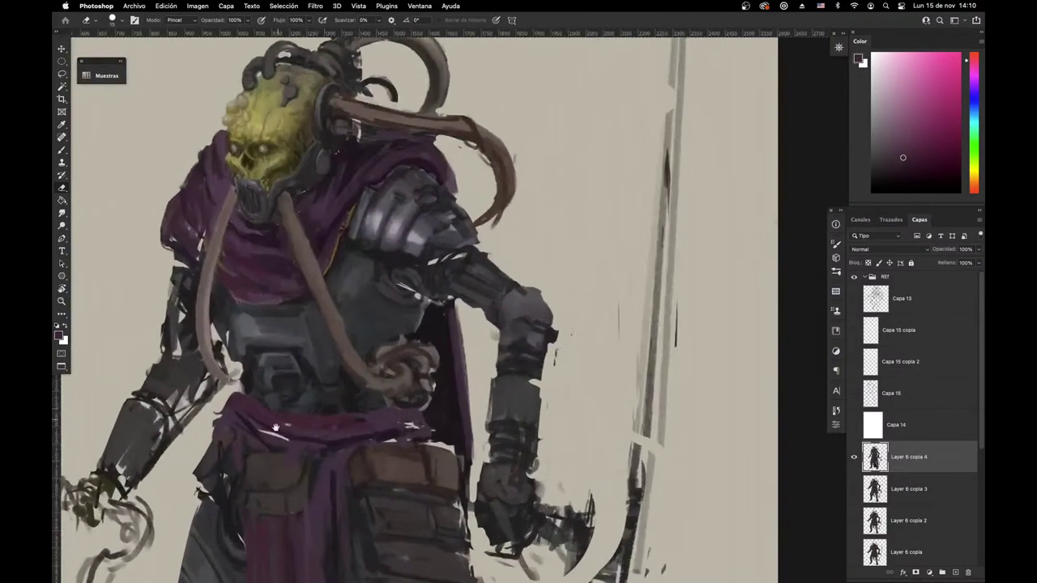
pyautogui.press('b')
pyautogui.keyDown('alt'); pyautogui.click(247, 402); pyautogui.keyUp('alt')
pyautogui.keyDown('alt'); pyautogui.click(249, 419); pyautogui.keyUp('alt')
pyautogui.moveTo(233, 397); pyautogui.dragTo(269, 443)
pyautogui.keyDown('alt'); pyautogui.click(251, 397); pyautogui.keyUp('alt')
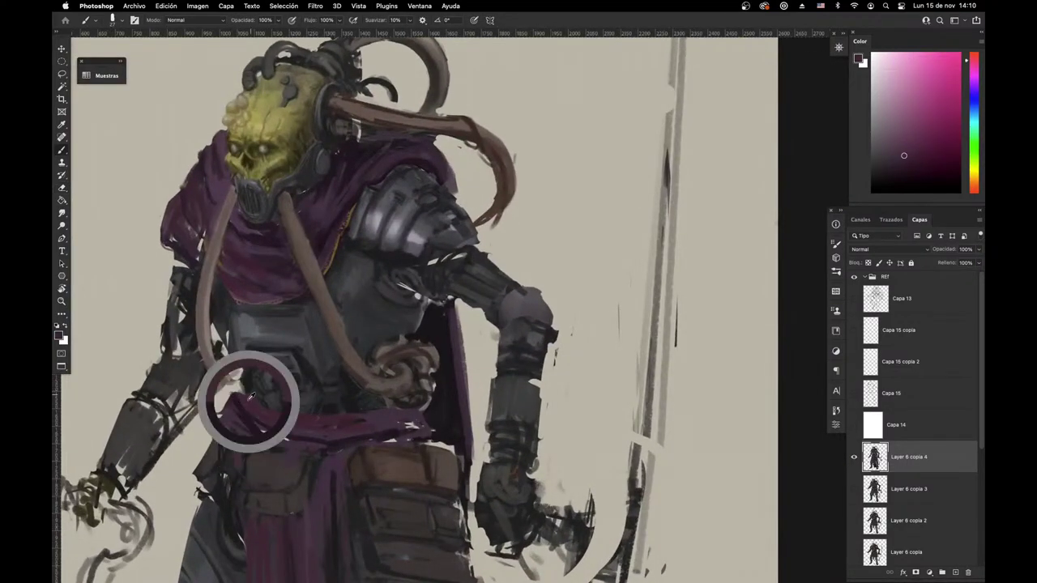
pyautogui.press('e')
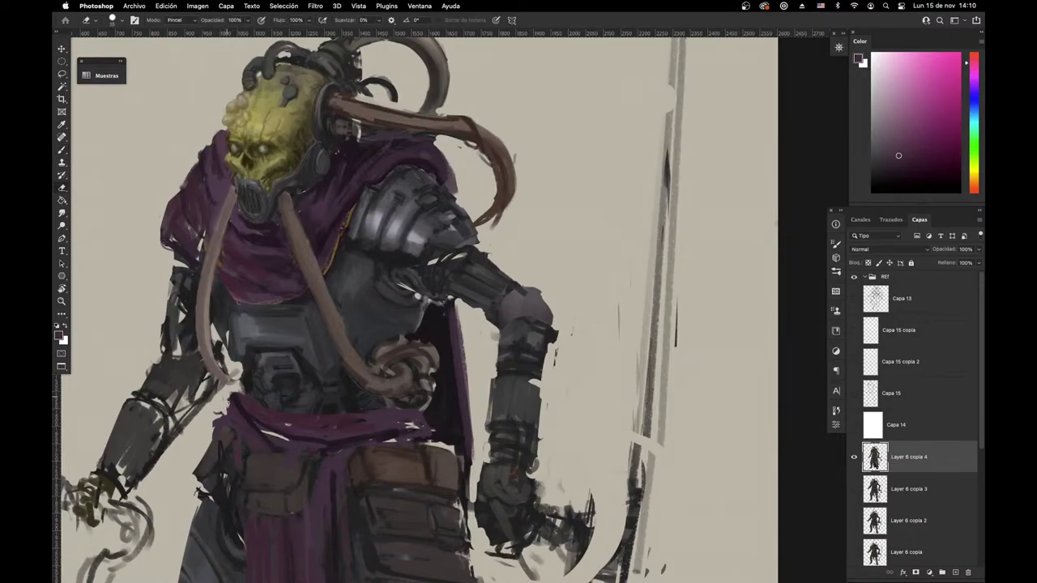
# Step: Paint the hip pouch beneath the sash on the thin arm's side with sampled brown tones
pyautogui.scroll(1, 258, 449)
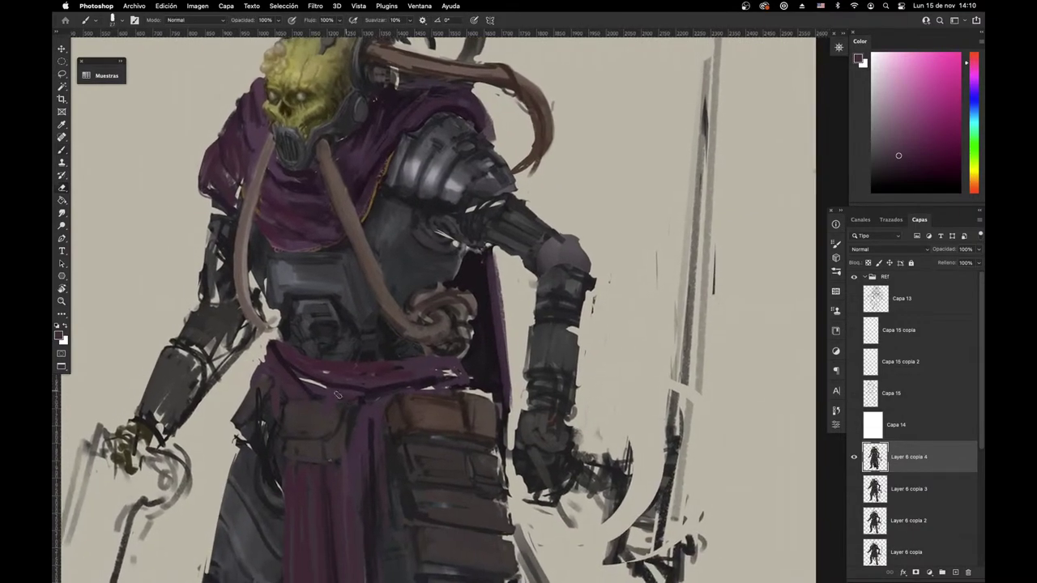
pyautogui.press('b')
pyautogui.keyDown('alt'); pyautogui.click(406, 417); pyautogui.keyUp('alt')
pyautogui.moveTo(261, 374)
pyautogui.mouseDown()
pyautogui.moveTo(228, 431)
pyautogui.moveTo(248, 414)
pyautogui.mouseUp()
pyautogui.keyDown('alt'); pyautogui.click(319, 409); pyautogui.keyUp('alt')
pyautogui.moveTo(261, 378)
pyautogui.mouseDown()
pyautogui.moveTo(235, 410)
pyautogui.moveTo(254, 398)
pyautogui.mouseUp()
# Step: Repaint the bare hand at the end of the thin arm with a sampled yellow tone
pyautogui.keyDown('alt'); pyautogui.click(237, 424); pyautogui.keyUp('alt')
pyautogui.moveTo(282, 240); pyautogui.dragTo(354, 412)
pyautogui.keyDown('alt'); pyautogui.click(396, 234); pyautogui.keyUp('alt')
pyautogui.moveTo(381, 340)
pyautogui.mouseDown()
pyautogui.moveTo(480, 168)
pyautogui.moveTo(541, 106)
pyautogui.mouseUp()
pyautogui.moveTo(358, 375)
pyautogui.mouseDown()
pyautogui.moveTo(373, 363)
pyautogui.moveTo(379, 379)
pyautogui.mouseUp()
pyautogui.moveTo(352, 375); pyautogui.dragTo(362, 388)
pyautogui.scroll(-2, 361, 387)
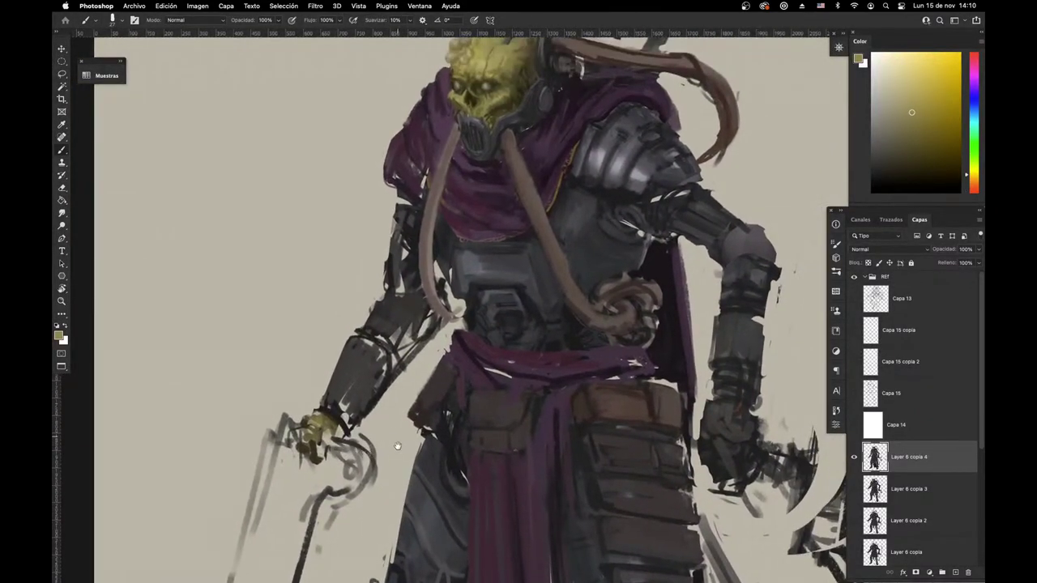
# Step: Darken the elbow joint above the thin arm's forearm guard with a sampled dark tone
pyautogui.press('e')
pyautogui.press('b')
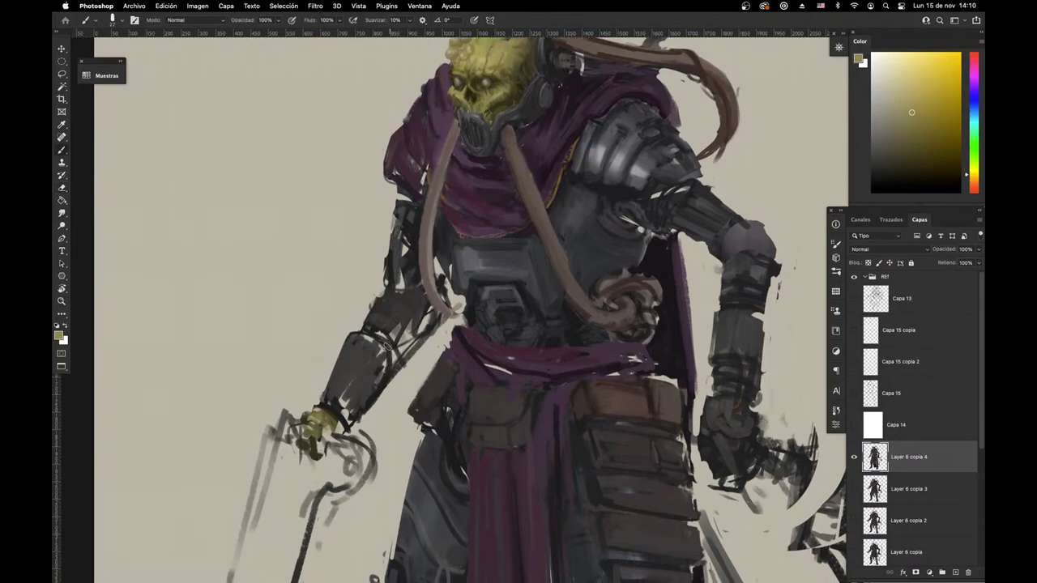
pyautogui.keyDown('alt'); pyautogui.click(373, 332); pyautogui.keyUp('alt')
pyautogui.moveTo(381, 332); pyautogui.dragTo(396, 364)
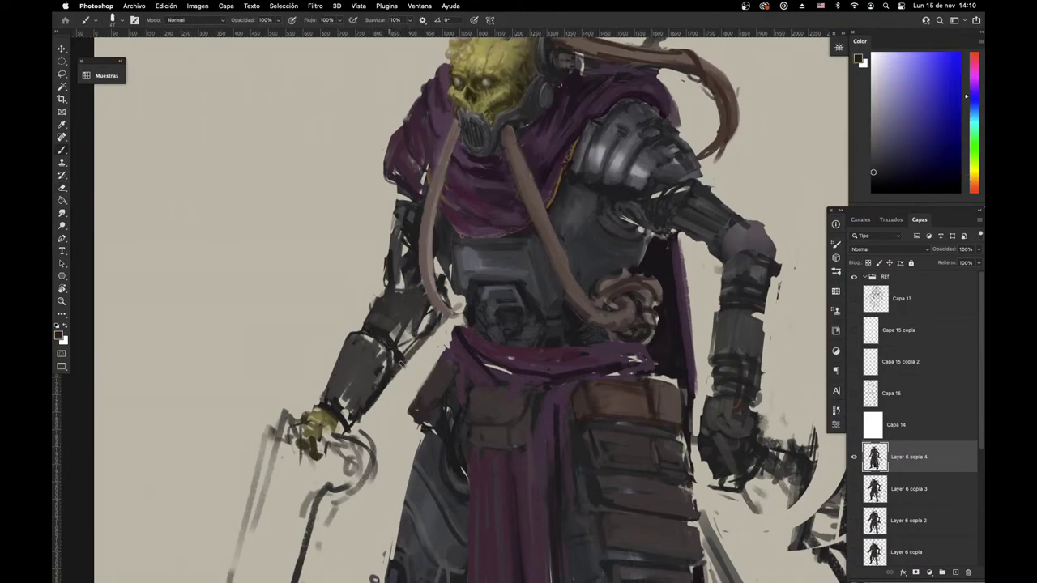
pyautogui.press('e')
pyautogui.press('b')
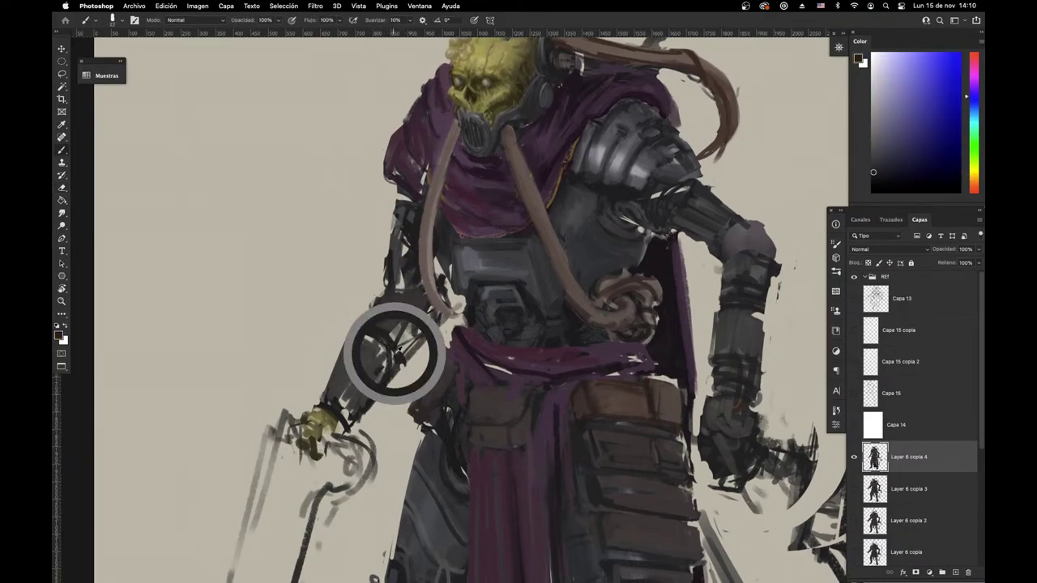
# Step: Block in the forearm guard above the yellow hand with sampled greys, covering the gaps and sketch lines
pyautogui.keyDown('alt'); pyautogui.click(396, 353); pyautogui.keyUp('alt')
pyautogui.moveTo(392, 336)
pyautogui.mouseDown()
pyautogui.moveTo(363, 360)
pyautogui.moveTo(337, 363)
pyautogui.moveTo(324, 397)
pyautogui.moveTo(351, 428)
pyautogui.moveTo(354, 417)
pyautogui.mouseUp()
pyautogui.keyDown('alt'); pyautogui.click(344, 372); pyautogui.keyUp('alt')
pyautogui.moveTo(350, 340); pyautogui.dragTo(334, 392)
pyautogui.moveTo(376, 346); pyautogui.dragTo(353, 396)
pyautogui.moveTo(359, 391); pyautogui.dragTo(343, 412)
pyautogui.keyDown('alt'); pyautogui.click(386, 384); pyautogui.keyUp('alt')
pyautogui.moveTo(394, 371)
pyautogui.mouseDown()
pyautogui.moveTo(373, 402)
pyautogui.moveTo(361, 397)
pyautogui.mouseUp()
pyautogui.moveTo(368, 382)
pyautogui.mouseDown()
pyautogui.moveTo(385, 364)
pyautogui.moveTo(366, 335)
pyautogui.moveTo(385, 358)
pyautogui.moveTo(342, 357)
pyautogui.mouseUp()
pyautogui.keyDown('alt'); pyautogui.click(374, 362); pyautogui.keyUp('alt')
pyautogui.press('e')
# Step: Check the whole figure and the mechanical arm reference images in Chrome, returning to the Photoshop painting
pyautogui.moveTo(405, 362); pyautogui.dragTo(329, 454)
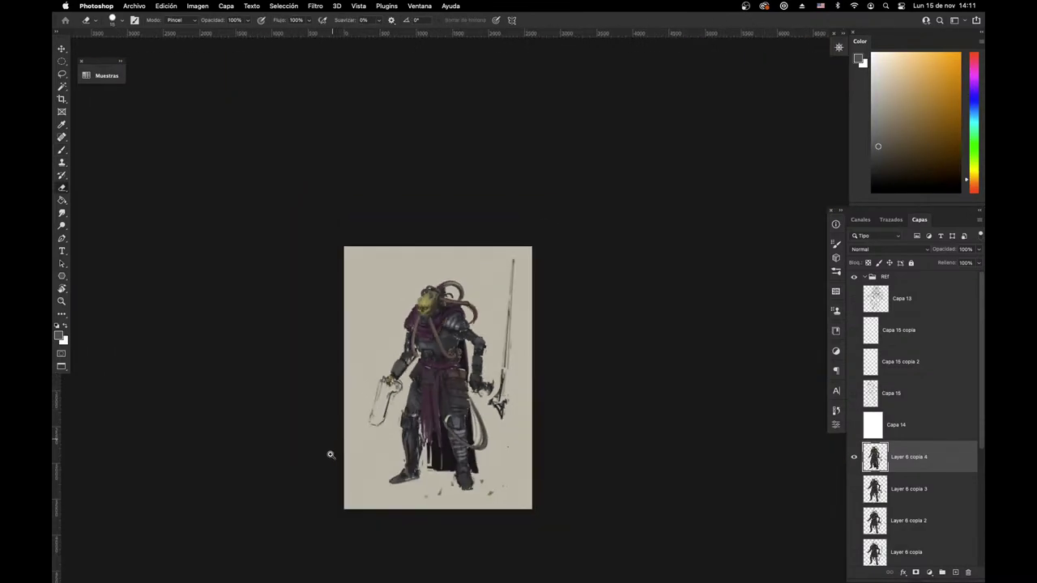
pyautogui.moveTo(443, 375); pyautogui.dragTo(469, 413)
pyautogui.press('super+Tab')
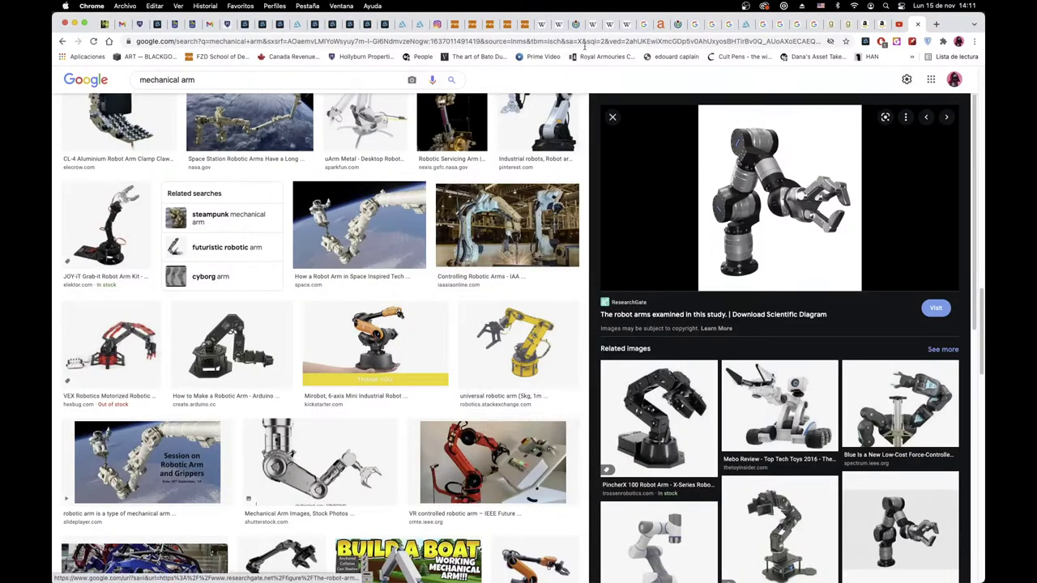
pyautogui.press('super+Tab')
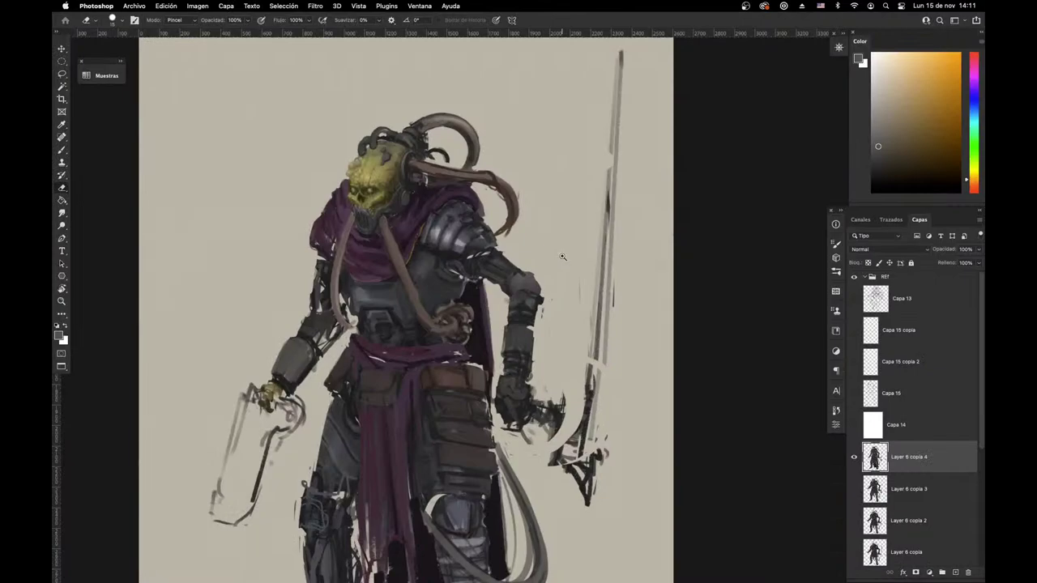
# Step: Erase both sides of the sword-side forearm below the elbow armour to make it slimmer
pyautogui.moveTo(540, 314); pyautogui.dragTo(571, 308)
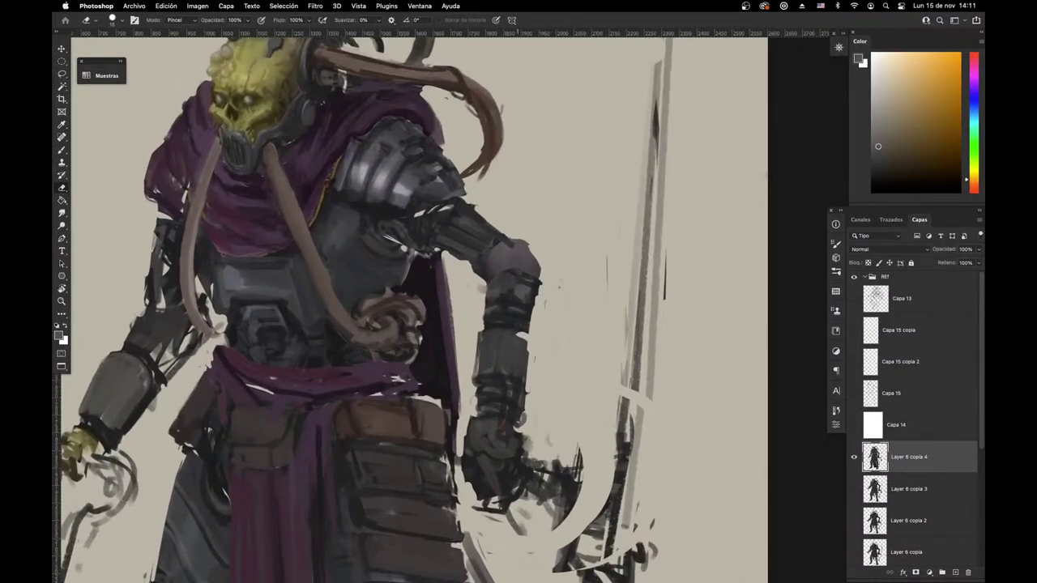
pyautogui.moveTo(480, 329)
pyautogui.mouseDown()
pyautogui.moveTo(473, 392)
pyautogui.moveTo(483, 362)
pyautogui.moveTo(480, 382)
pyautogui.mouseUp()
pyautogui.moveTo(529, 339); pyautogui.dragTo(518, 395)
pyautogui.moveTo(486, 333); pyautogui.dragTo(481, 381)
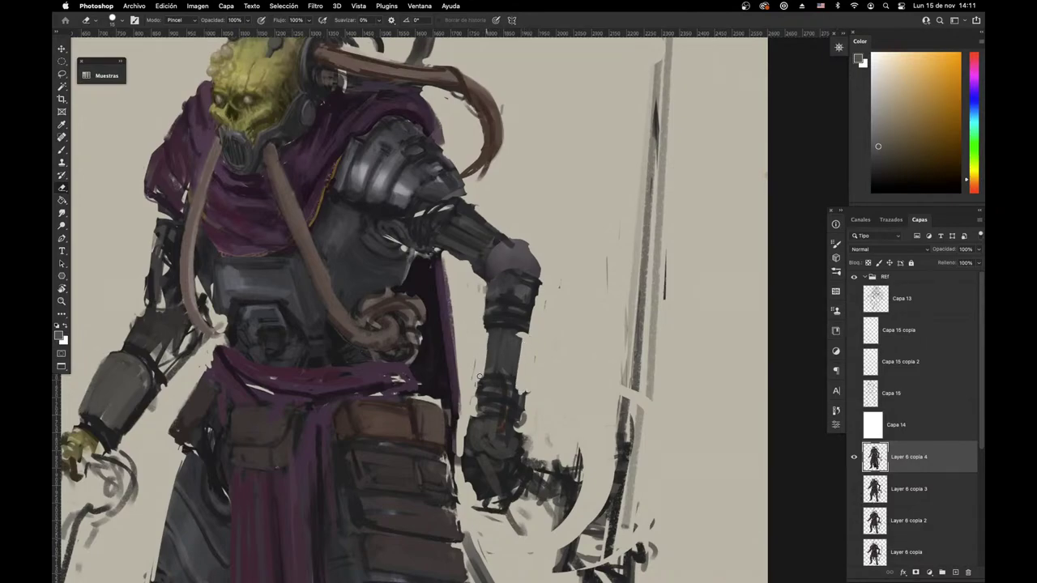
# Step: Paint the lower rim of the sword-side elbow armour with sampled dark tones and a smaller brush
pyautogui.press('b')
pyautogui.keyDown('alt'); pyautogui.click(513, 324); pyautogui.keyUp('alt')
pyautogui.moveTo(488, 330); pyautogui.dragTo(514, 331)
pyautogui.rightClick(561, 292)
pyautogui.click(615, 289)
pyautogui.keyDown('alt'); pyautogui.click(515, 327); pyautogui.keyUp('alt')
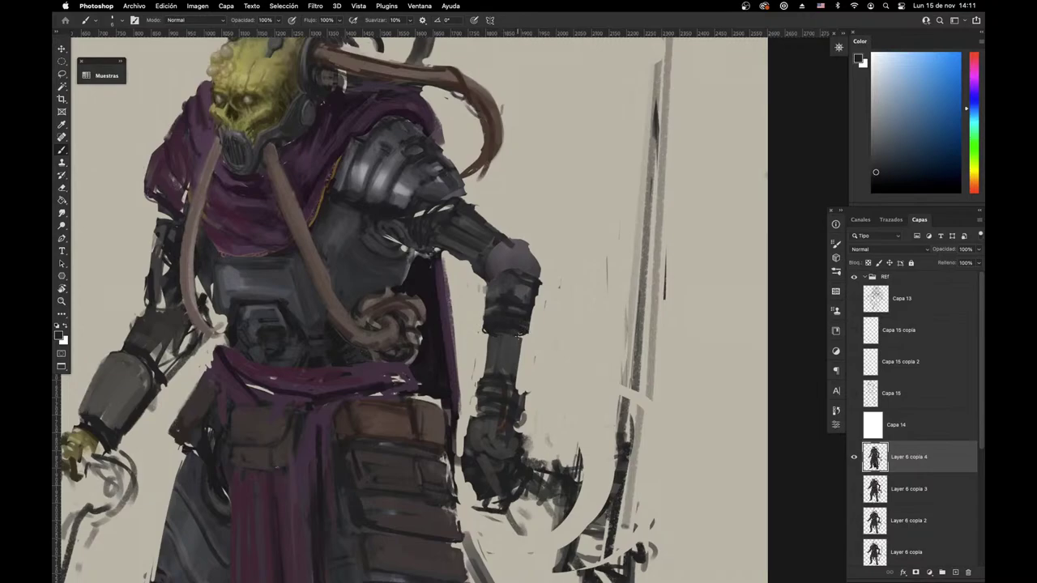
pyautogui.keyDown('alt'); pyautogui.click(518, 327); pyautogui.keyUp('alt')
# Step: Smooth the elbow armour above the slim forearm with sampled greys and a 30 px brush
pyautogui.rightClick(541, 265)
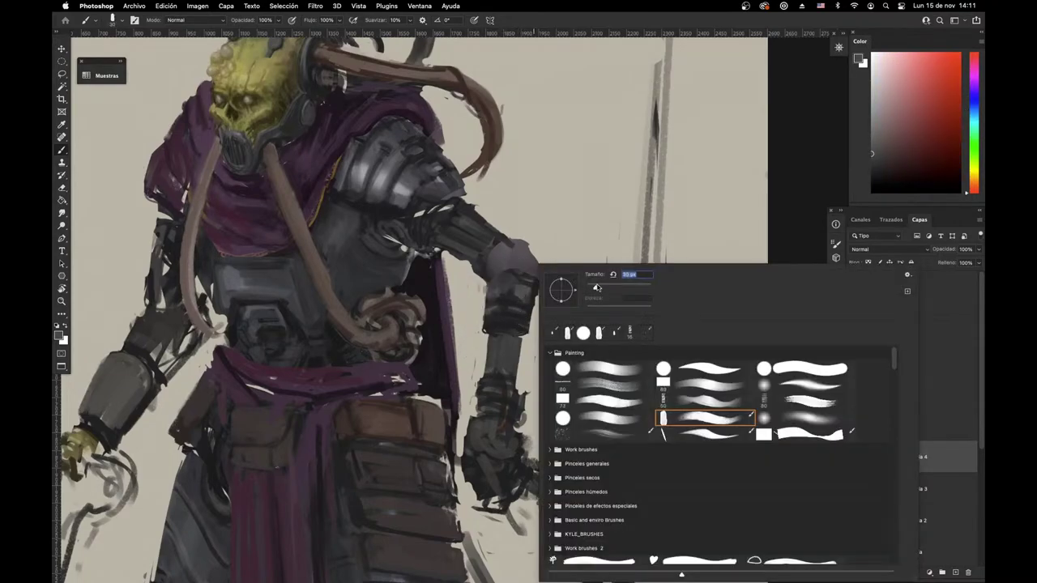
pyautogui.keyDown('alt'); pyautogui.click(514, 305); pyautogui.keyUp('alt')
pyautogui.keyDown('alt'); pyautogui.click(518, 305); pyautogui.keyUp('alt')
pyautogui.moveTo(489, 315); pyautogui.dragTo(508, 314)
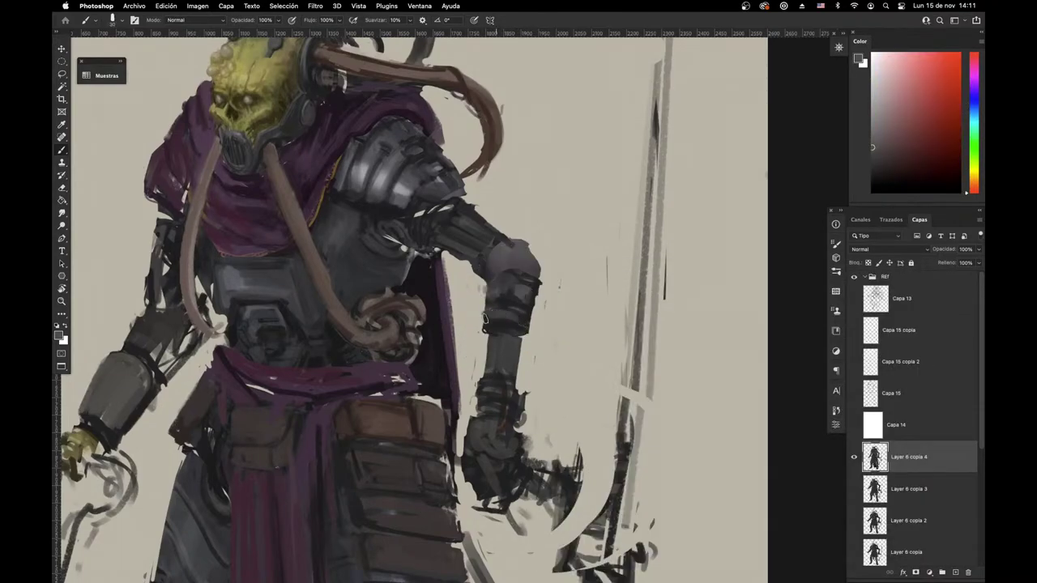
# Step: Adjust the brush size and touch up the armpit and the torso armour around the tube with sampled dark tones
pyautogui.rightClick(525, 288)
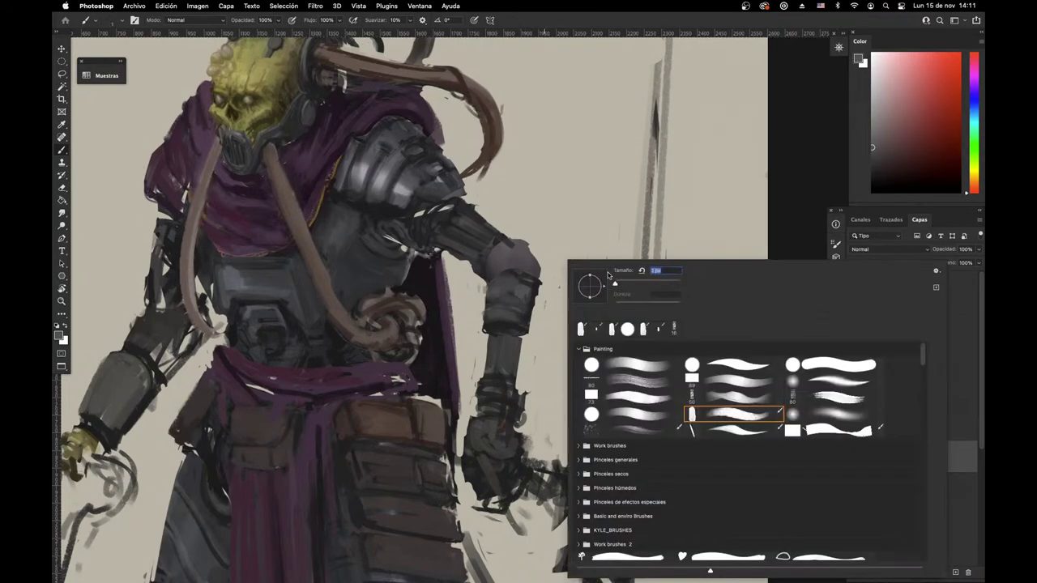
pyautogui.press('Return')
pyautogui.keyDown('alt'); pyautogui.click(417, 266); pyautogui.keyUp('alt')
pyautogui.rightClick(438, 226)
pyautogui.press('Return')
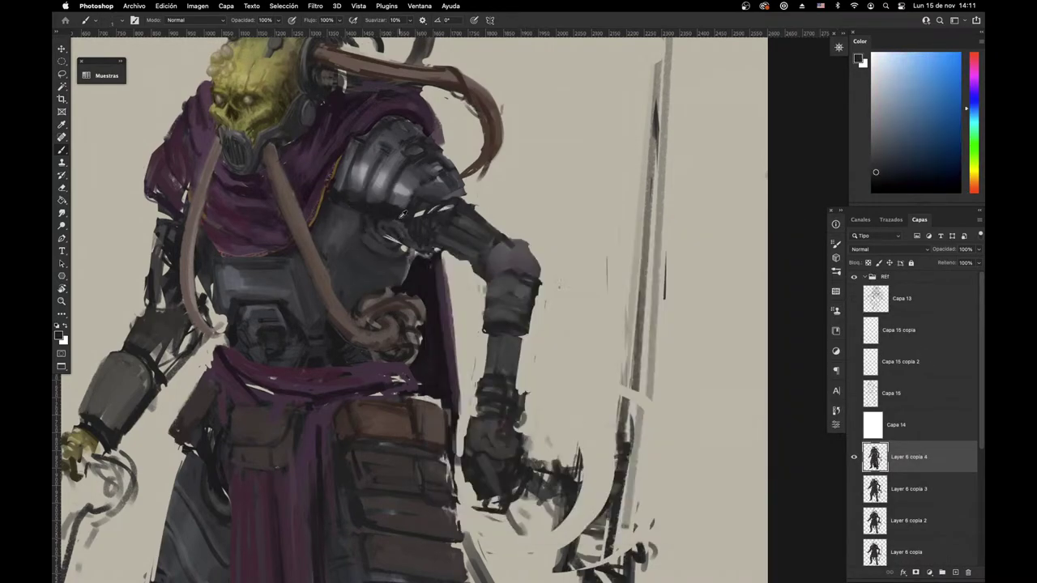
pyautogui.keyDown('alt'); pyautogui.click(405, 240); pyautogui.keyUp('alt')
pyautogui.rightClick(450, 230)
pyautogui.moveTo(502, 256); pyautogui.dragTo(509, 256)
pyautogui.keyDown('alt'); pyautogui.click(407, 271); pyautogui.keyUp('alt')
pyautogui.keyDown('alt'); pyautogui.click(370, 291); pyautogui.keyUp('alt')
pyautogui.keyDown('alt'); pyautogui.click(328, 332); pyautogui.keyUp('alt')
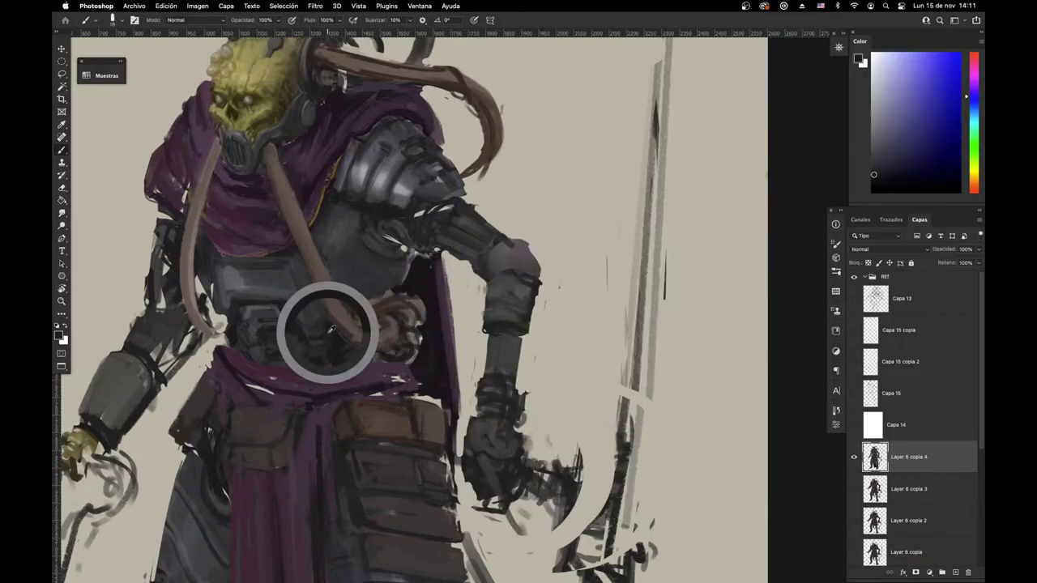
pyautogui.moveTo(347, 330); pyautogui.dragTo(347, 454)
# Step: Enlarge the eraser and remove the sword's lower hilt and the stray marks beside the front foot
pyautogui.press('super+0')
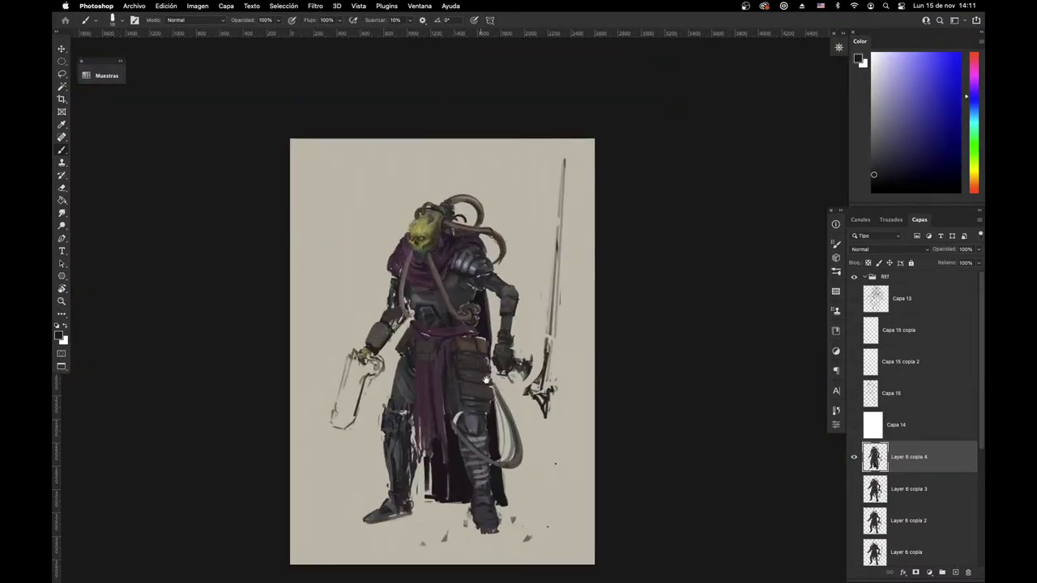
pyautogui.press('e')
pyautogui.moveTo(499, 398); pyautogui.dragTo(503, 407)
pyautogui.rightClick(547, 391)
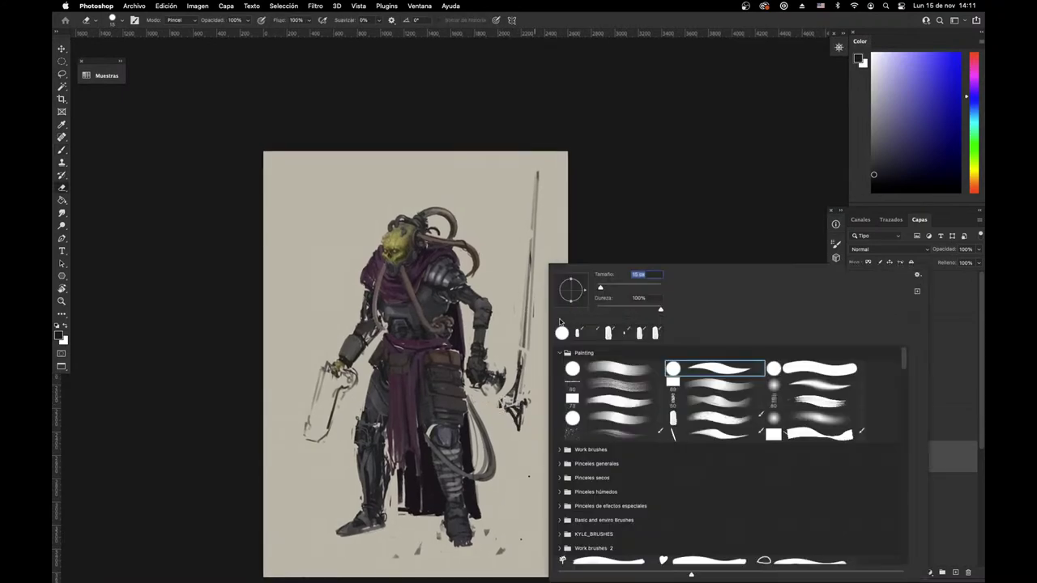
pyautogui.moveTo(600, 287); pyautogui.dragTo(616, 287)
pyautogui.click(636, 257)
pyautogui.moveTo(504, 395)
pyautogui.mouseDown()
pyautogui.moveTo(519, 430)
pyautogui.moveTo(569, 391)
pyautogui.mouseUp()
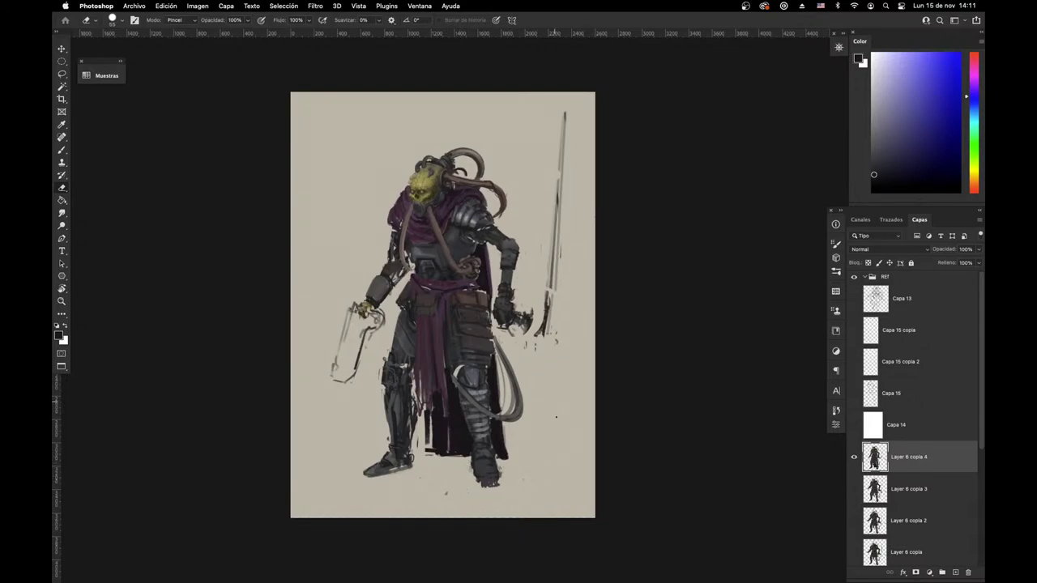
pyautogui.moveTo(500, 482); pyautogui.dragTo(545, 482)
# Step: Fill the gaps in the dark cloth behind the legs with a sampled near-black tone
pyautogui.press('b')
pyautogui.keyDown('alt'); pyautogui.click(401, 404); pyautogui.keyUp('alt')
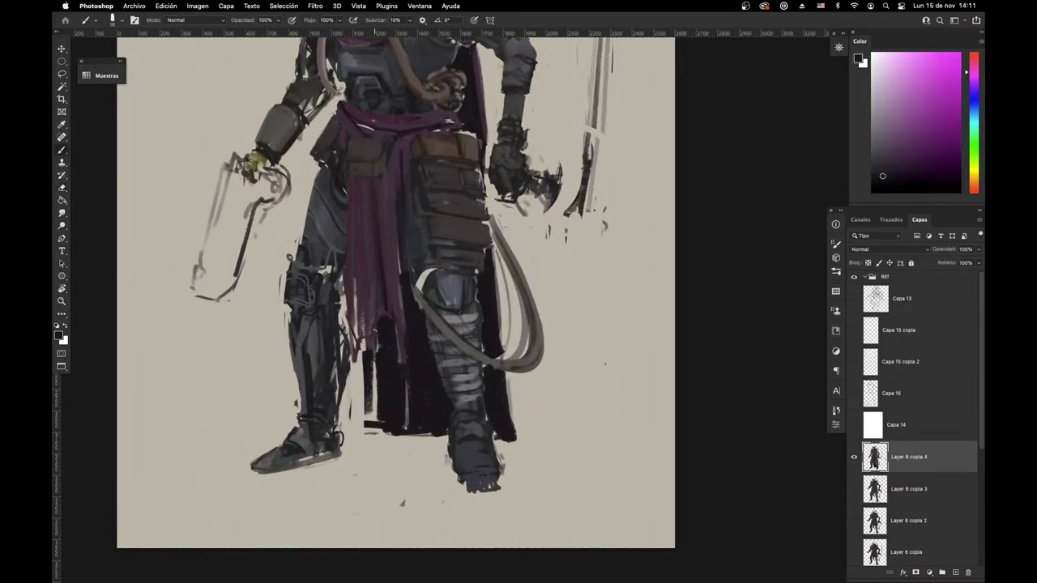
pyautogui.moveTo(375, 331)
pyautogui.mouseDown()
pyautogui.moveTo(378, 406)
pyautogui.moveTo(365, 426)
pyautogui.moveTo(374, 421)
pyautogui.mouseUp()
pyautogui.rightClick(410, 403)
pyautogui.keyDown('alt'); pyautogui.click(389, 369); pyautogui.keyUp('alt')
pyautogui.moveTo(380, 336); pyautogui.dragTo(376, 401)
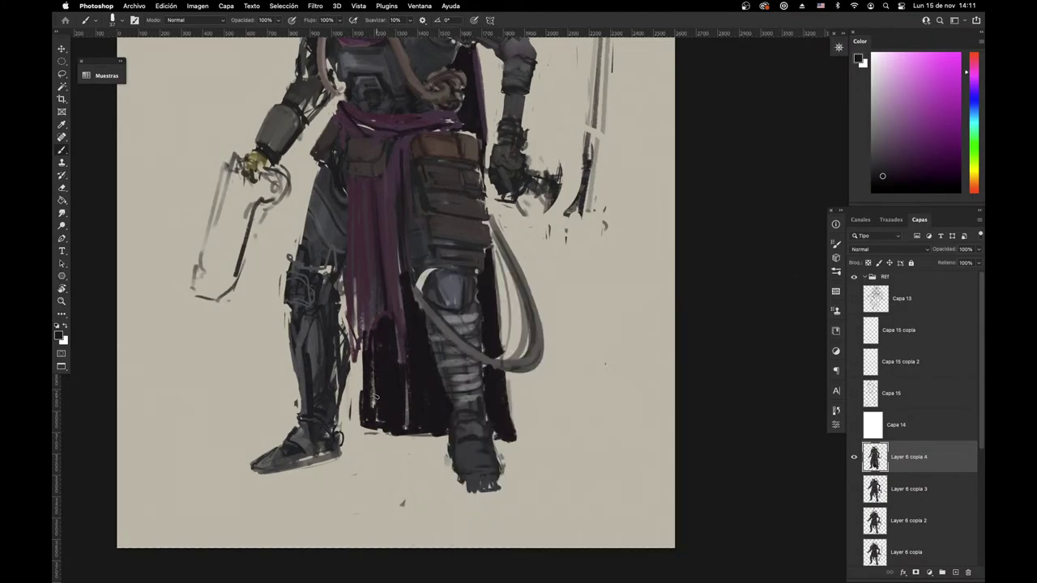
pyautogui.moveTo(376, 359); pyautogui.dragTo(372, 413)
# Step: Refine the dark back cloth below the torn purple strips and its bottom hem with sampled dark purples, cleaning up its edge
pyautogui.keyDown('alt'); pyautogui.click(371, 374); pyautogui.keyUp('alt')
pyautogui.keyDown('alt'); pyautogui.click(369, 396); pyautogui.keyUp('alt')
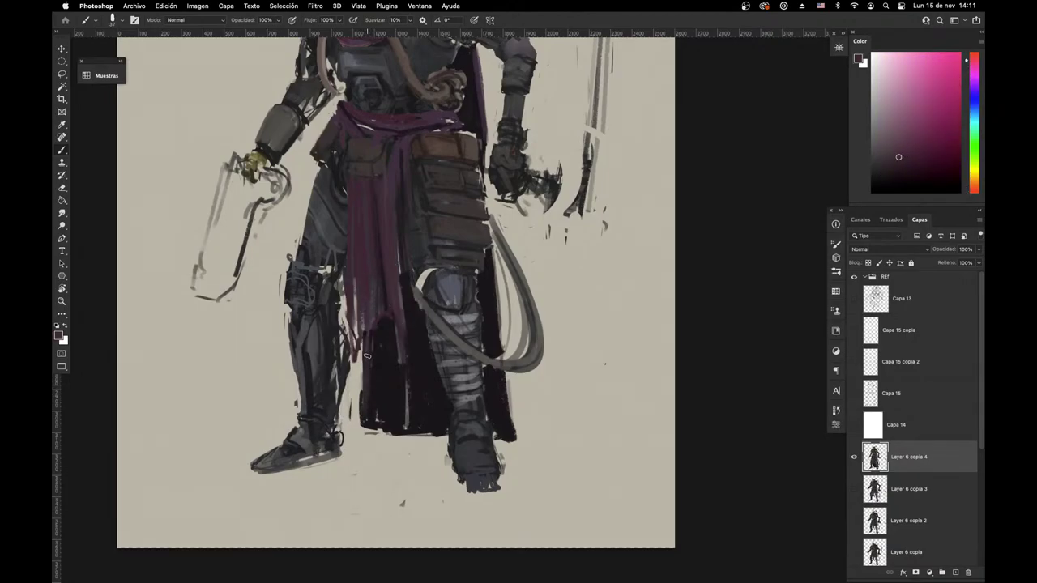
pyautogui.moveTo(377, 334)
pyautogui.mouseDown()
pyautogui.moveTo(389, 381)
pyautogui.moveTo(377, 418)
pyautogui.moveTo(368, 389)
pyautogui.mouseUp()
pyautogui.keyDown('alt'); pyautogui.click(391, 382); pyautogui.keyUp('alt')
pyautogui.keyDown('alt'); pyautogui.click(364, 372); pyautogui.keyUp('alt')
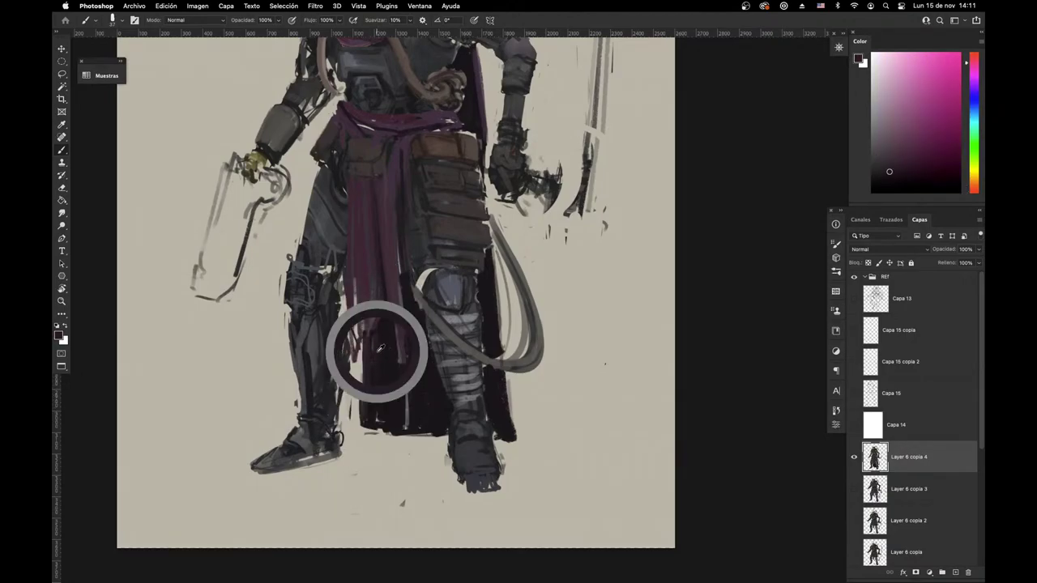
pyautogui.keyDown('alt'); pyautogui.click(388, 426); pyautogui.keyUp('alt')
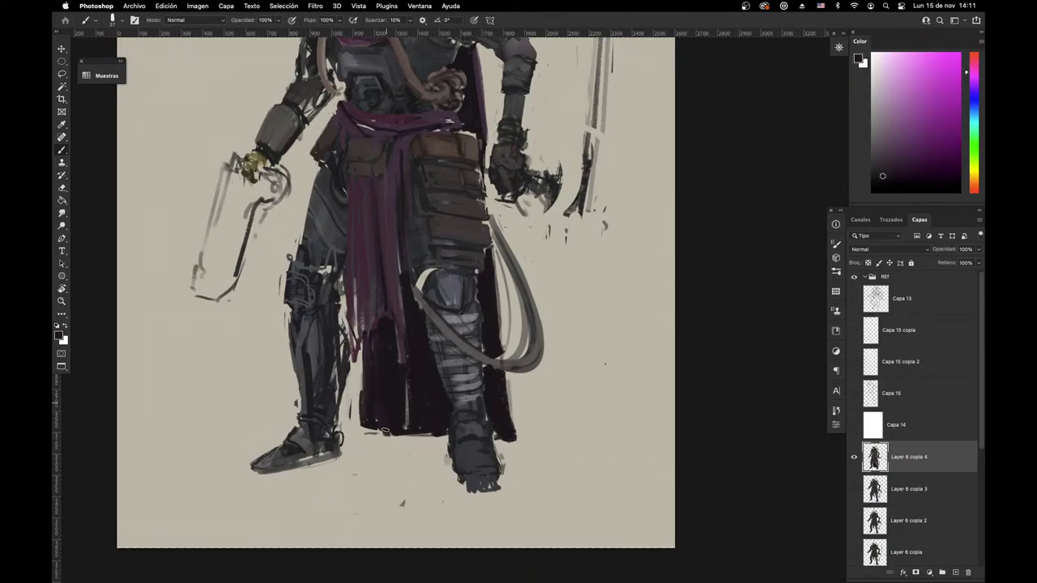
pyautogui.moveTo(384, 431); pyautogui.dragTo(392, 435)
pyautogui.press('e')
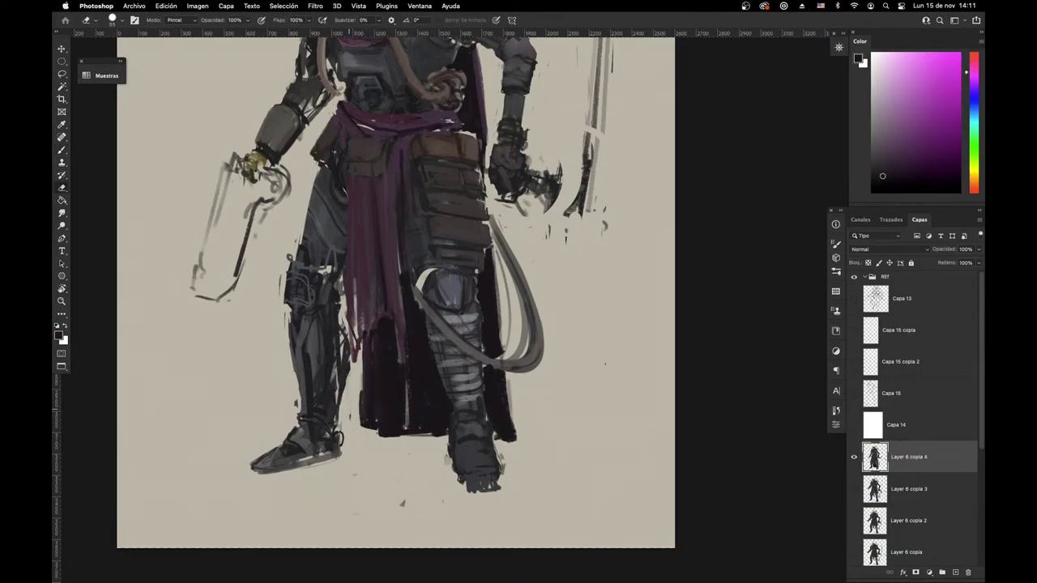
pyautogui.moveTo(361, 466); pyautogui.dragTo(380, 501)
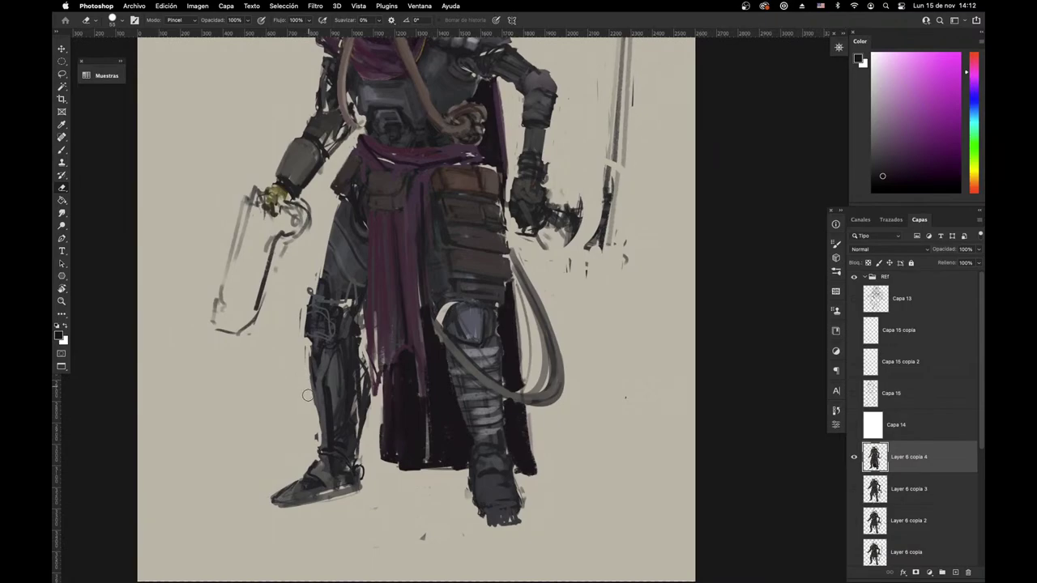
# Step: Repaint the shin of the back leg's armour with sampled dark greys, smoothing the plate's outer edge down to the ankle
pyautogui.press('b')
pyautogui.keyDown('alt'); pyautogui.click(328, 421); pyautogui.keyUp('alt')
pyautogui.keyDown('alt'); pyautogui.click(330, 375); pyautogui.keyUp('alt')
pyautogui.moveTo(326, 379)
pyautogui.mouseDown()
pyautogui.moveTo(316, 384)
pyautogui.moveTo(331, 404)
pyautogui.moveTo(331, 455)
pyautogui.mouseUp()
pyautogui.keyDown('alt'); pyautogui.click(330, 391); pyautogui.keyUp('alt')
pyautogui.moveTo(318, 405); pyautogui.dragTo(321, 446)
pyautogui.moveTo(328, 392); pyautogui.dragTo(324, 437)
pyautogui.keyDown('alt'); pyautogui.click(324, 413); pyautogui.keyUp('alt')
pyautogui.keyDown('alt'); pyautogui.click(326, 380); pyautogui.keyUp('alt')
pyautogui.keyDown('alt'); pyautogui.click(329, 392); pyautogui.keyUp('alt')
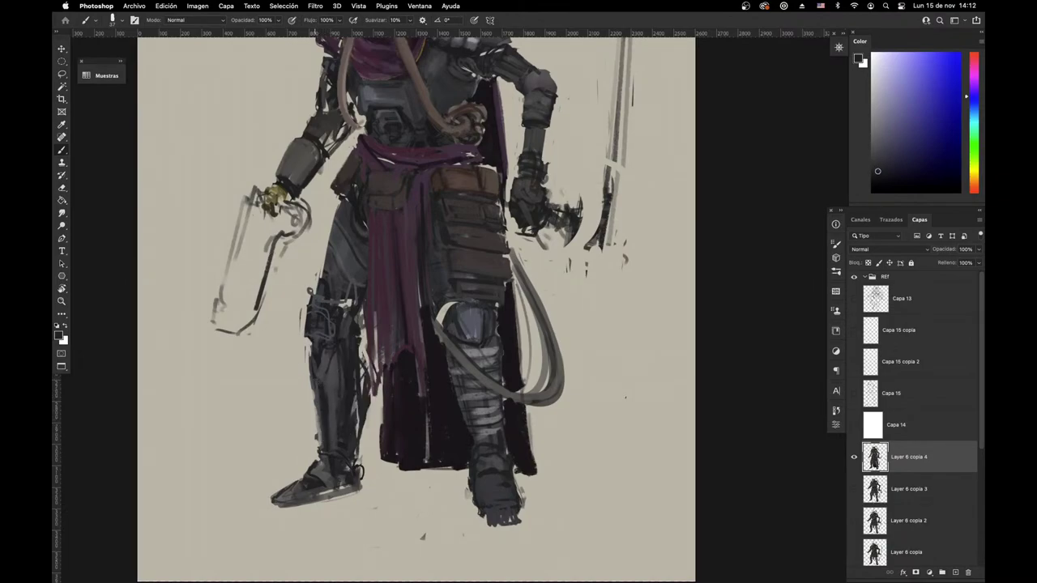
# Step: Refine the upper calf armour just below the back leg's knee with sampled grey-blue tones
pyautogui.moveTo(311, 355); pyautogui.dragTo(316, 381)
pyautogui.moveTo(313, 374)
pyautogui.mouseDown()
pyautogui.moveTo(323, 379)
pyautogui.moveTo(331, 367)
pyautogui.moveTo(317, 372)
pyautogui.mouseUp()
pyautogui.keyDown('alt'); pyautogui.click(328, 357); pyautogui.keyUp('alt')
pyautogui.moveTo(312, 343)
pyautogui.mouseDown()
pyautogui.moveTo(313, 363)
pyautogui.moveTo(333, 352)
pyautogui.moveTo(324, 394)
pyautogui.mouseUp()
pyautogui.keyDown('alt'); pyautogui.click(318, 344); pyautogui.keyUp('alt')
pyautogui.keyDown('alt'); pyautogui.click(326, 354); pyautogui.keyUp('alt')
pyautogui.keyDown('alt'); pyautogui.click(328, 387); pyautogui.keyUp('alt')
pyautogui.keyDown('alt'); pyautogui.click(328, 379); pyautogui.keyUp('alt')
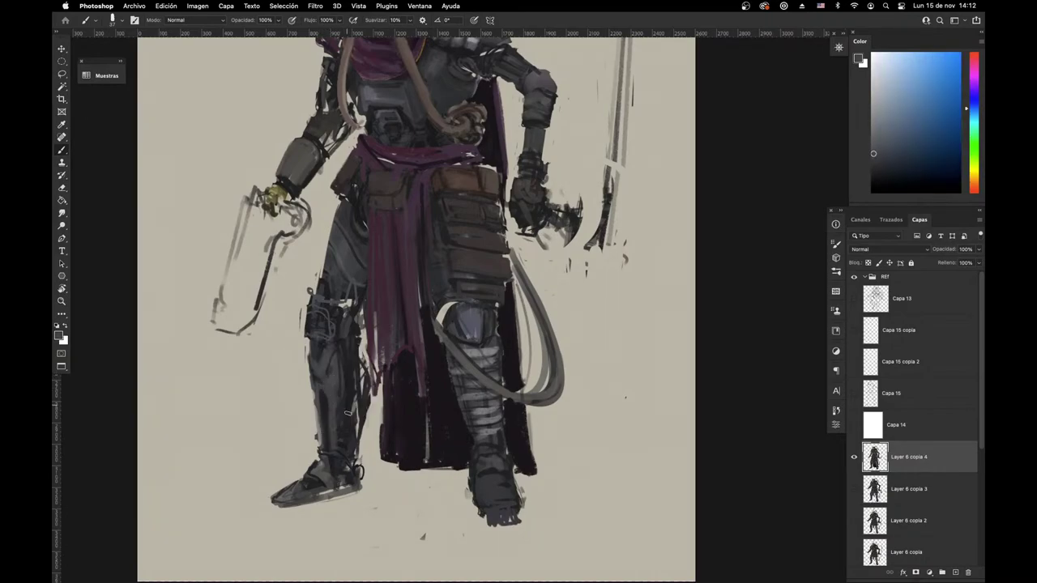
# Step: Reduce the brush to 12 px and touch up the metal ring beside the skull with sampled greys
pyautogui.moveTo(463, 378); pyautogui.dragTo(469, 409)
pyautogui.moveTo(506, 349); pyautogui.dragTo(478, 402)
pyautogui.moveTo(576, 312); pyautogui.dragTo(489, 425)
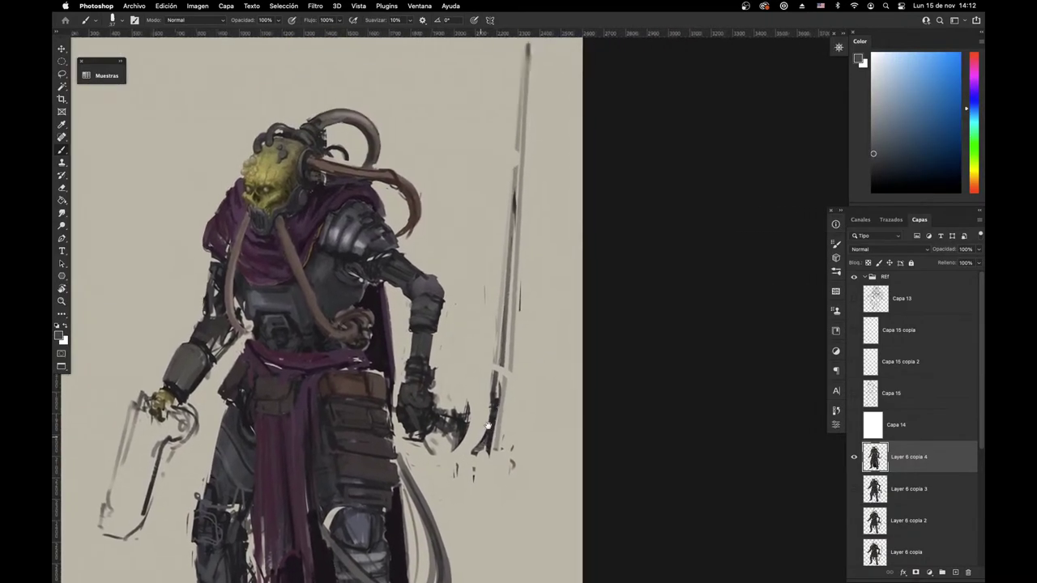
pyautogui.scroll(-6, 489, 425)
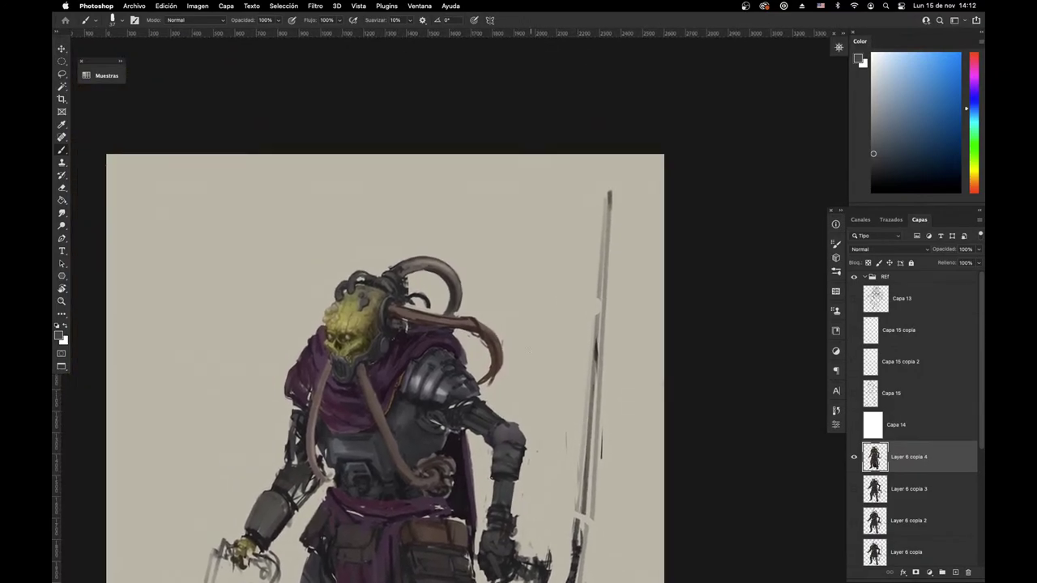
pyautogui.scroll(6, 484, 323)
pyautogui.rightClick(577, 287)
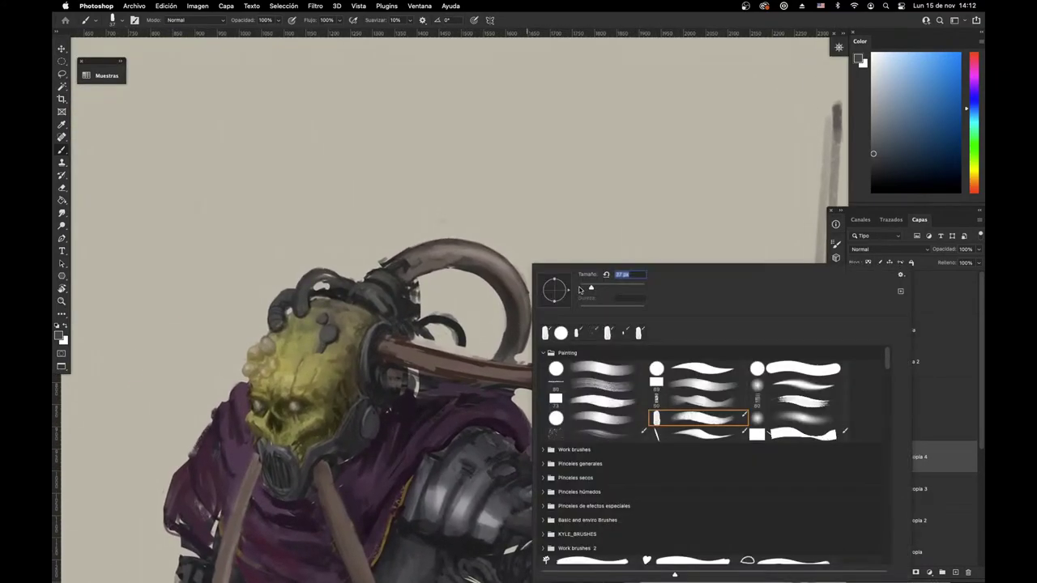
pyautogui.click(581, 288)
pyautogui.keyDown('alt'); pyautogui.click(384, 365); pyautogui.keyUp('alt')
pyautogui.keyDown('alt'); pyautogui.click(364, 365); pyautogui.keyUp('alt')
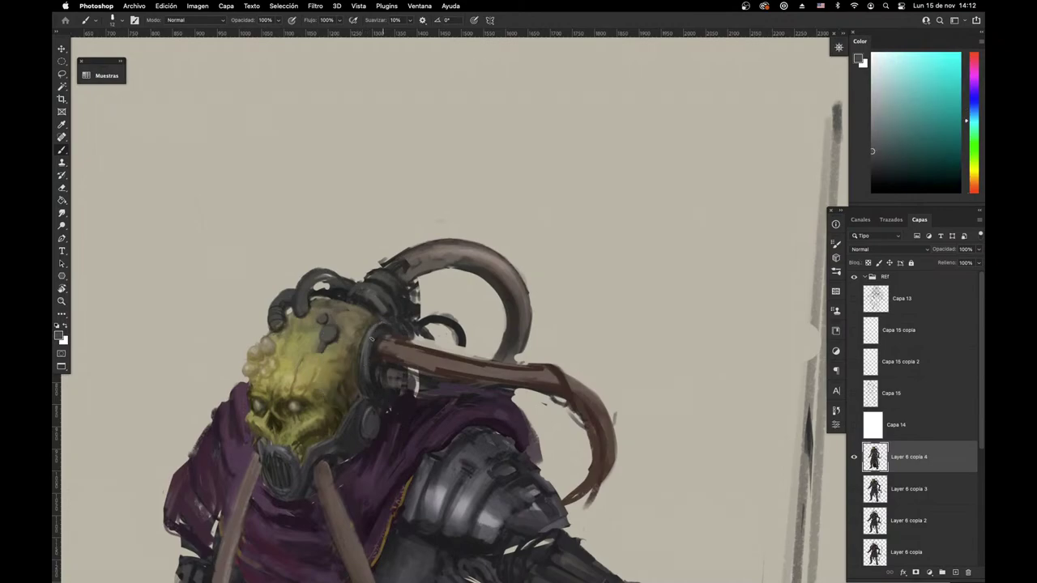
pyautogui.keyDown('alt'); pyautogui.click(368, 362); pyautogui.keyUp('alt')
pyautogui.keyDown('alt'); pyautogui.click(366, 380); pyautogui.keyUp('alt')
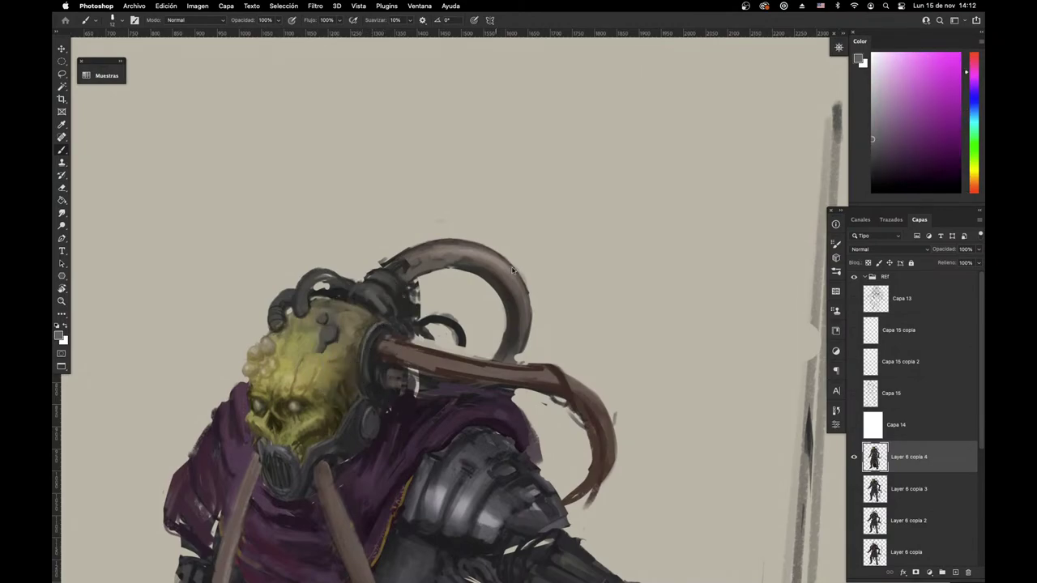
# Step: Shrink the brush further and add fine details to the headgear ring and the large rear hose
pyautogui.rightClick(548, 289)
pyautogui.keyDown('alt'); pyautogui.click(374, 328); pyautogui.keyUp('alt')
pyautogui.rightClick(422, 313)
pyautogui.keyDown('alt'); pyautogui.click(378, 326); pyautogui.keyUp('alt')
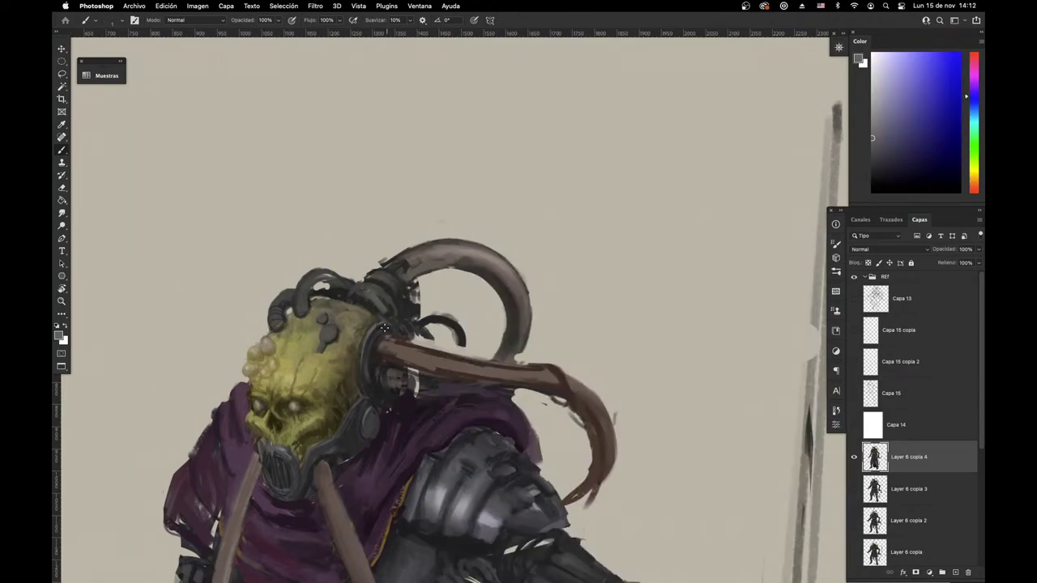
pyautogui.rightClick(452, 309)
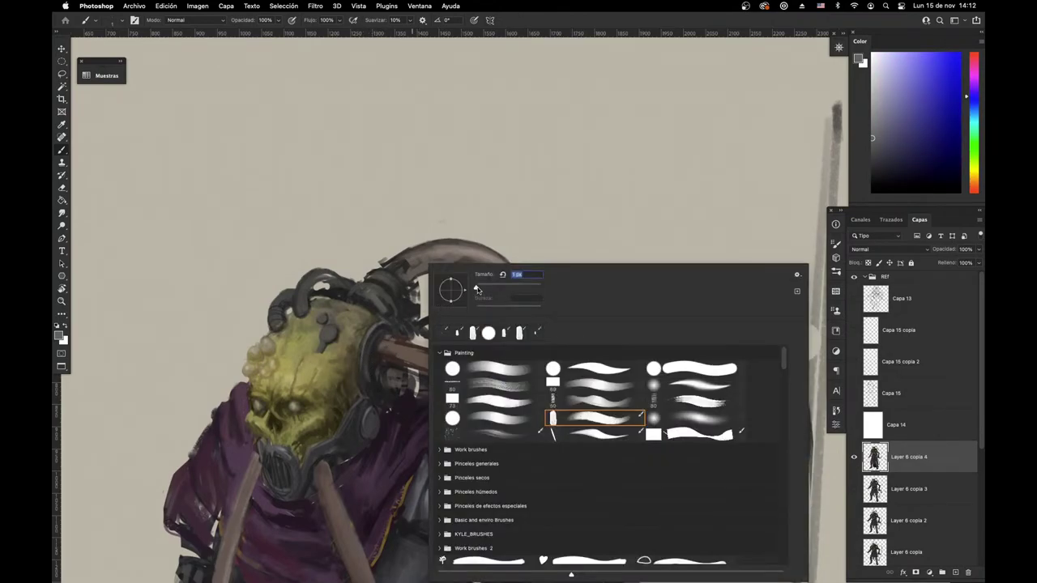
pyautogui.moveTo(475, 288); pyautogui.dragTo(478, 288)
pyautogui.keyDown('alt'); pyautogui.click(483, 254); pyautogui.keyUp('alt')
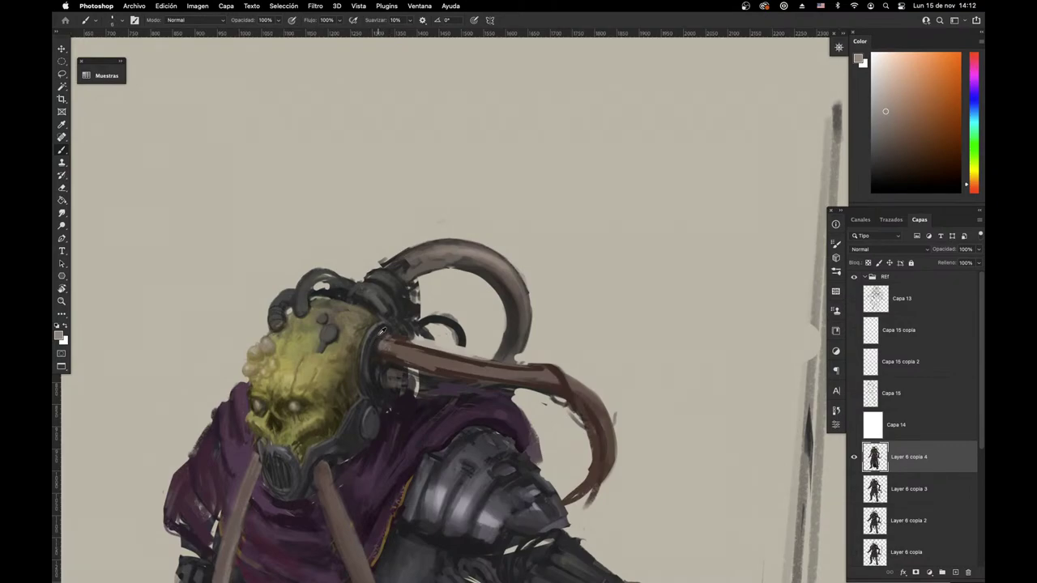
# Step: Retouch the ring's upper rim and the small tubes on top of the skull with sampled dark tones
pyautogui.keyDown('alt'); pyautogui.click(380, 327); pyautogui.keyUp('alt')
pyautogui.keyDown('alt'); pyautogui.click(373, 323); pyautogui.keyUp('alt')
pyautogui.keyDown('alt'); pyautogui.click(368, 304); pyautogui.keyUp('alt')
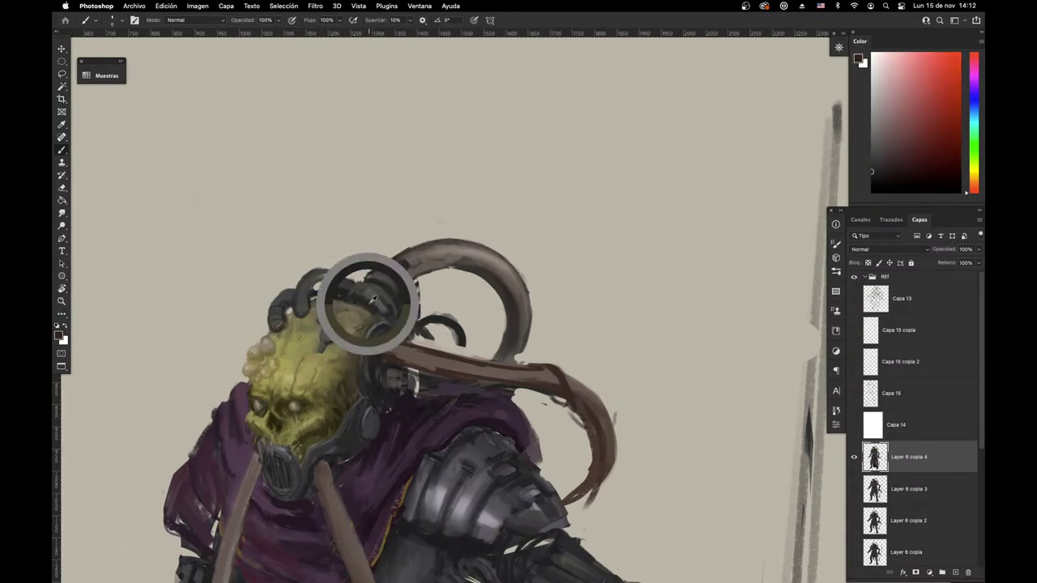
pyautogui.keyDown('alt'); pyautogui.click(323, 287); pyautogui.keyUp('alt')
pyautogui.keyDown('alt'); pyautogui.click(321, 289); pyautogui.keyUp('alt')
pyautogui.keyDown('alt'); pyautogui.click(323, 287); pyautogui.keyUp('alt')
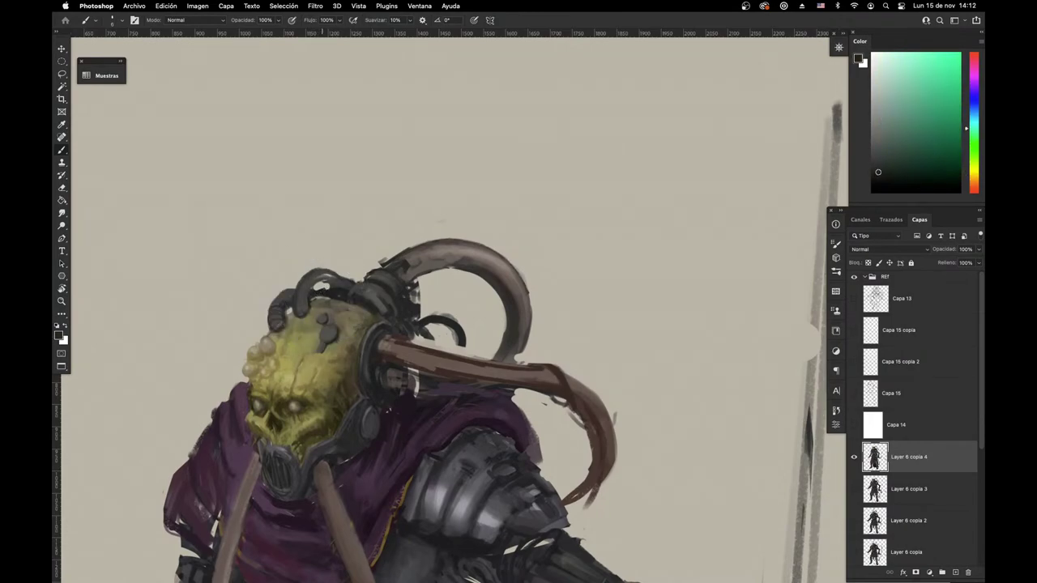
pyautogui.keyDown('alt'); pyautogui.click(324, 287); pyautogui.keyUp('alt')
# Step: Enlarge the brush to 24 px and paint over the striped wraps on the front shin with sampled dark greys
pyautogui.moveTo(355, 352); pyautogui.dragTo(462, 172)
pyautogui.press('super+minus')
pyautogui.press('super+minus')
pyautogui.press('super+minus')
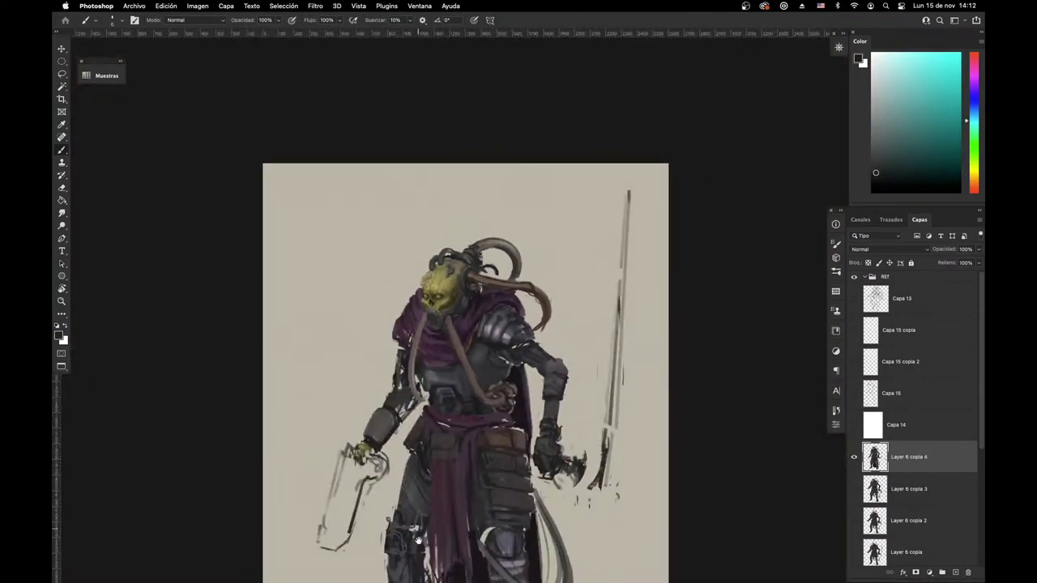
pyautogui.moveTo(451, 516); pyautogui.dragTo(475, 412)
pyautogui.moveTo(553, 460)
pyautogui.mouseDown()
pyautogui.moveTo(521, 381)
pyautogui.moveTo(580, 452)
pyautogui.mouseUp()
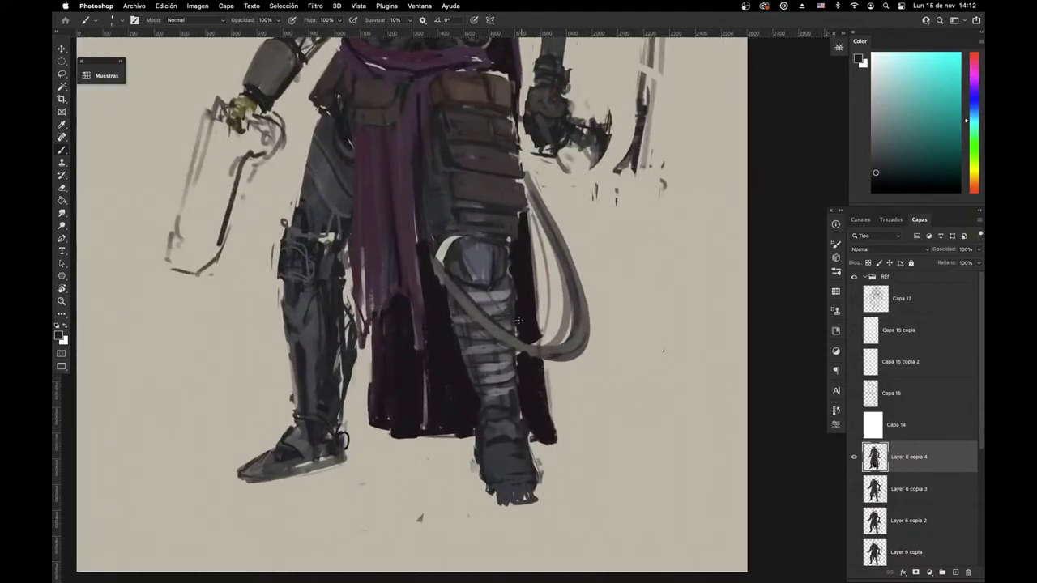
pyautogui.keyDown('alt'); pyautogui.click(455, 346); pyautogui.keyUp('alt')
pyautogui.rightClick(456, 346)
pyautogui.click(516, 287)
pyautogui.moveTo(447, 306); pyautogui.dragTo(470, 363)
pyautogui.keyDown('alt'); pyautogui.click(457, 324); pyautogui.keyUp('alt')
pyautogui.moveTo(488, 311)
pyautogui.mouseDown()
pyautogui.moveTo(464, 319)
pyautogui.moveTo(511, 311)
pyautogui.moveTo(465, 343)
pyautogui.moveTo(516, 343)
pyautogui.moveTo(460, 372)
pyautogui.moveTo(512, 366)
pyautogui.moveTo(486, 392)
pyautogui.moveTo(514, 392)
pyautogui.mouseUp()
pyautogui.keyDown('alt'); pyautogui.click(511, 408); pyautogui.keyUp('alt')
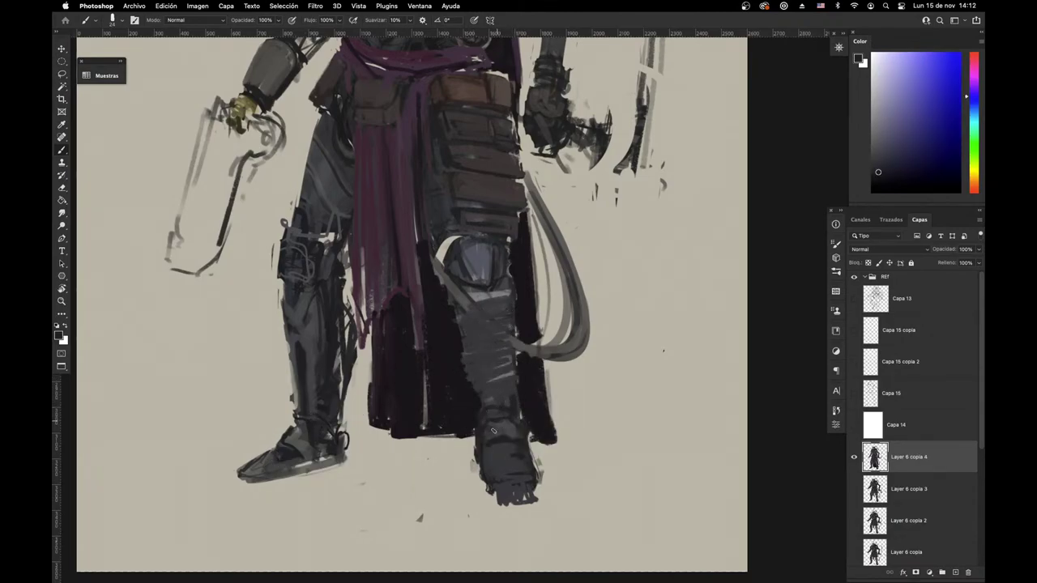
# Step: Repaint the front boot with sampled dark greys, defining its instep, toe and sole edge
pyautogui.keyDown('alt'); pyautogui.click(490, 438); pyautogui.keyUp('alt')
pyautogui.keyDown('alt'); pyautogui.click(487, 436); pyautogui.keyUp('alt')
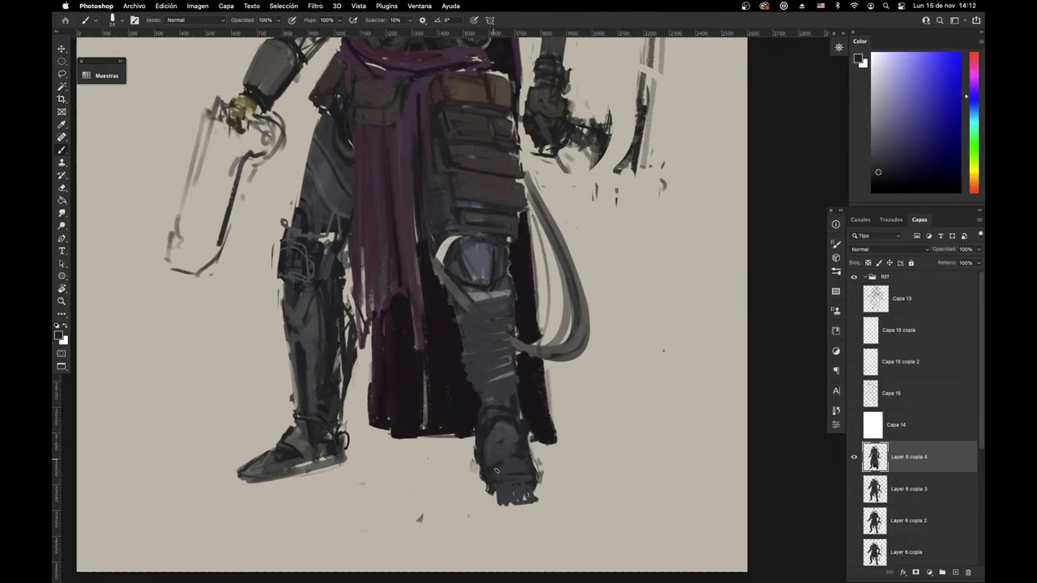
pyautogui.moveTo(498, 478)
pyautogui.mouseDown()
pyautogui.moveTo(535, 478)
pyautogui.moveTo(538, 501)
pyautogui.moveTo(540, 478)
pyautogui.mouseUp()
pyautogui.moveTo(491, 496); pyautogui.dragTo(483, 479)
pyautogui.scroll(3, 491, 439)
# Step: Extend the dark back cloth's hem and flare it behind the front leg, trimming its outer edge with the eraser
pyautogui.keyDown('alt'); pyautogui.click(510, 440); pyautogui.keyUp('alt')
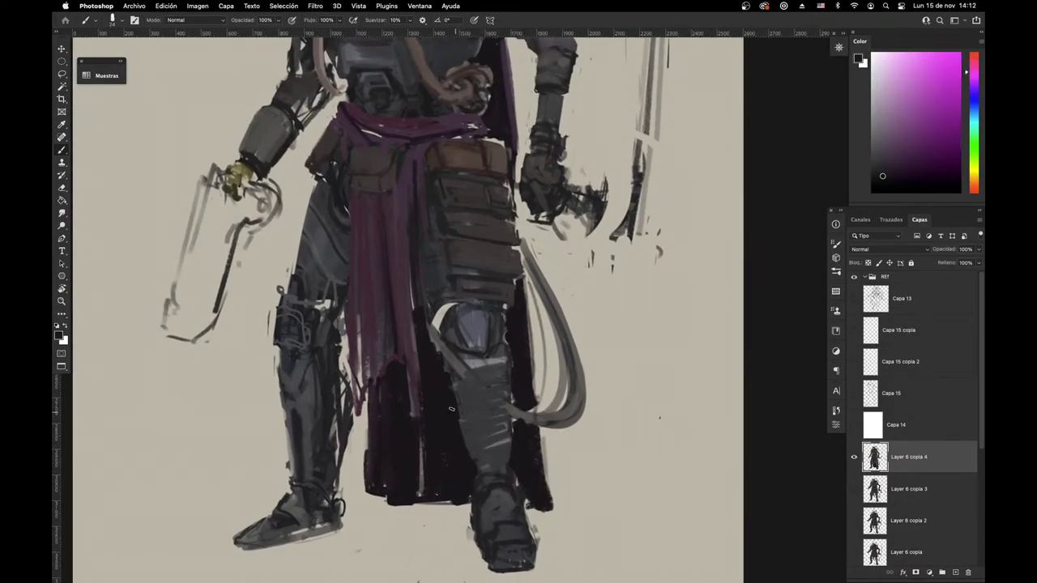
pyautogui.moveTo(422, 438)
pyautogui.mouseDown()
pyautogui.moveTo(425, 508)
pyautogui.moveTo(468, 509)
pyautogui.mouseUp()
pyautogui.moveTo(538, 437)
pyautogui.mouseDown()
pyautogui.moveTo(569, 508)
pyautogui.moveTo(539, 445)
pyautogui.moveTo(538, 483)
pyautogui.mouseUp()
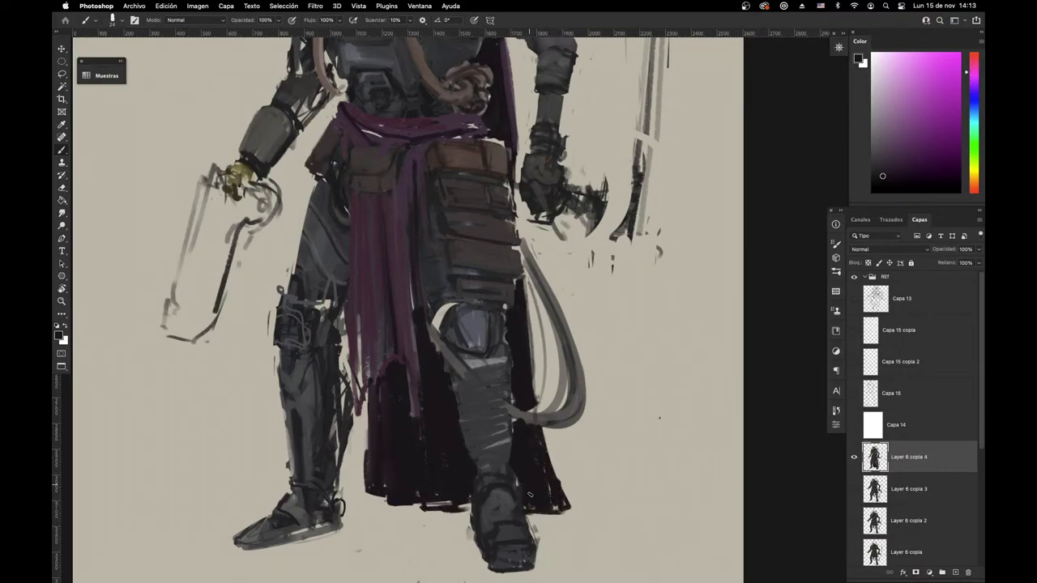
pyautogui.press('e')
pyautogui.moveTo(548, 438); pyautogui.dragTo(570, 510)
pyautogui.moveTo(551, 457); pyautogui.dragTo(554, 478)
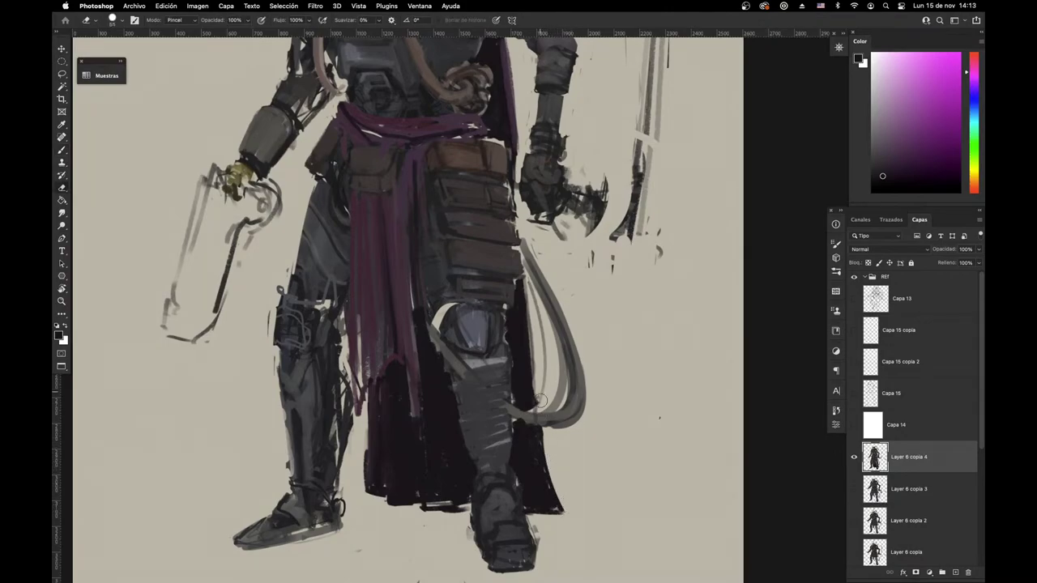
# Step: Paint a thin sampled muted-purple rim along the outer edge of the back cloth beside the front leg
pyautogui.press('b')
pyautogui.keyDown('alt'); pyautogui.click(459, 222); pyautogui.keyUp('alt')
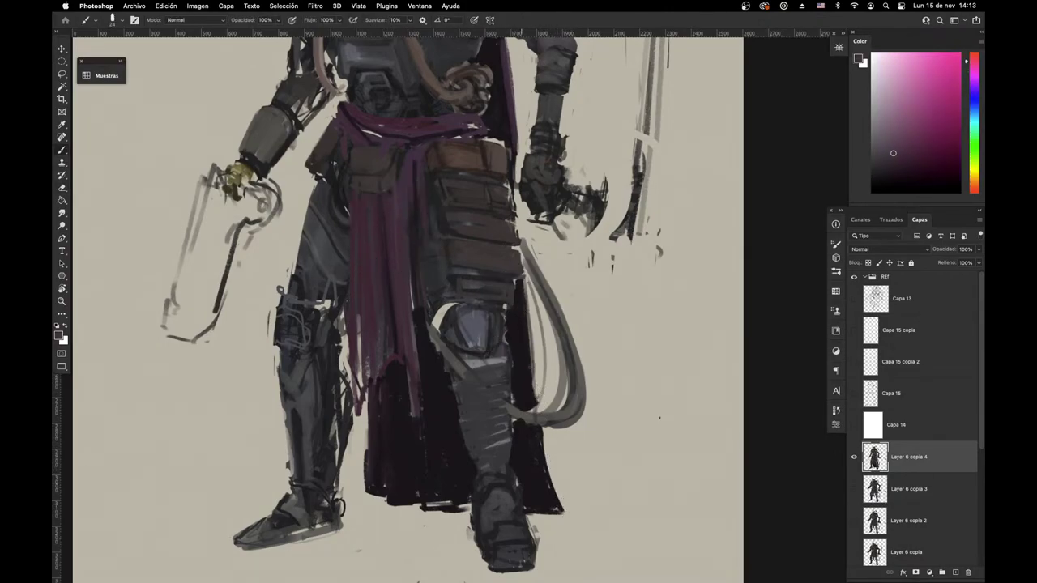
pyautogui.moveTo(525, 285); pyautogui.dragTo(535, 381)
pyautogui.moveTo(538, 428); pyautogui.dragTo(555, 503)
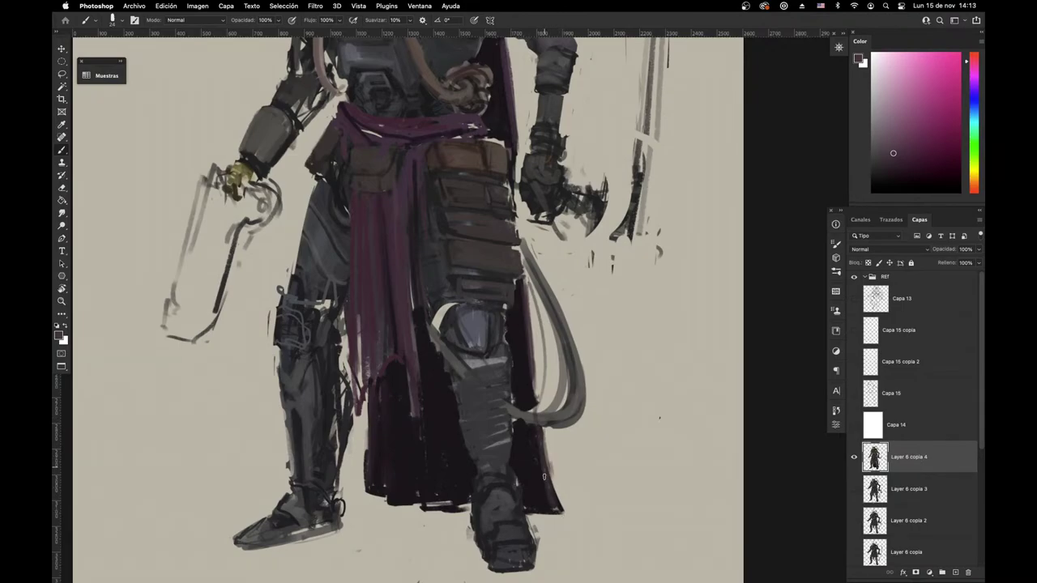
# Step: Erase the grey hose that loops from the thigh pouches past the front knee
pyautogui.press('e')
pyautogui.scroll(5, 559, 502)
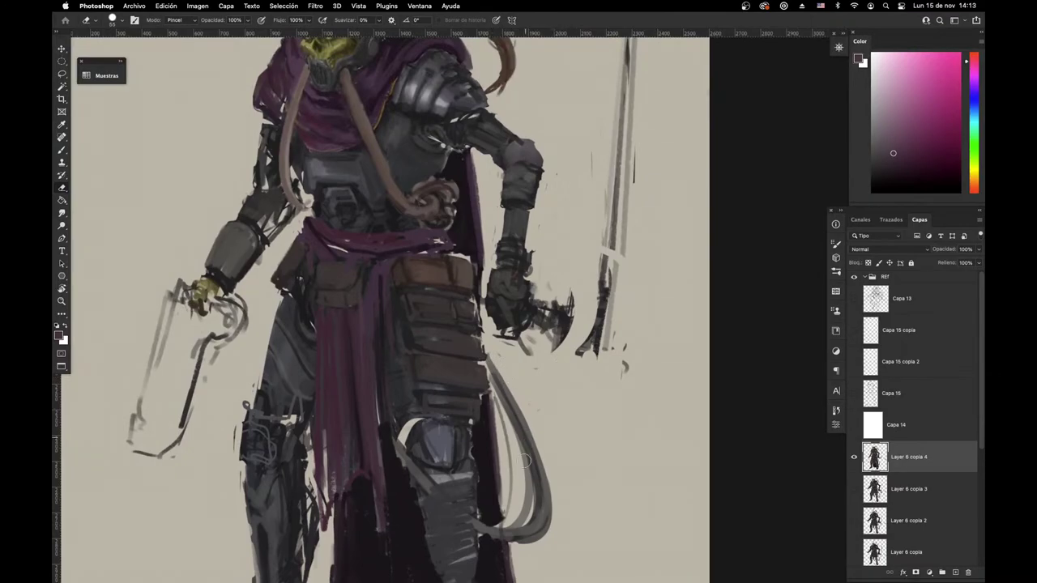
pyautogui.scroll(-3, 527, 460)
pyautogui.moveTo(479, 318)
pyautogui.mouseDown()
pyautogui.moveTo(523, 463)
pyautogui.moveTo(502, 500)
pyautogui.moveTo(535, 480)
pyautogui.moveTo(502, 356)
pyautogui.mouseUp()
pyautogui.moveTo(502, 357); pyautogui.dragTo(533, 496)
pyautogui.moveTo(508, 365); pyautogui.dragTo(611, 582)
# Step: Smooth the chest armour between the hose and the armpit with sampled dark greys
pyautogui.scroll(5, 497, 305)
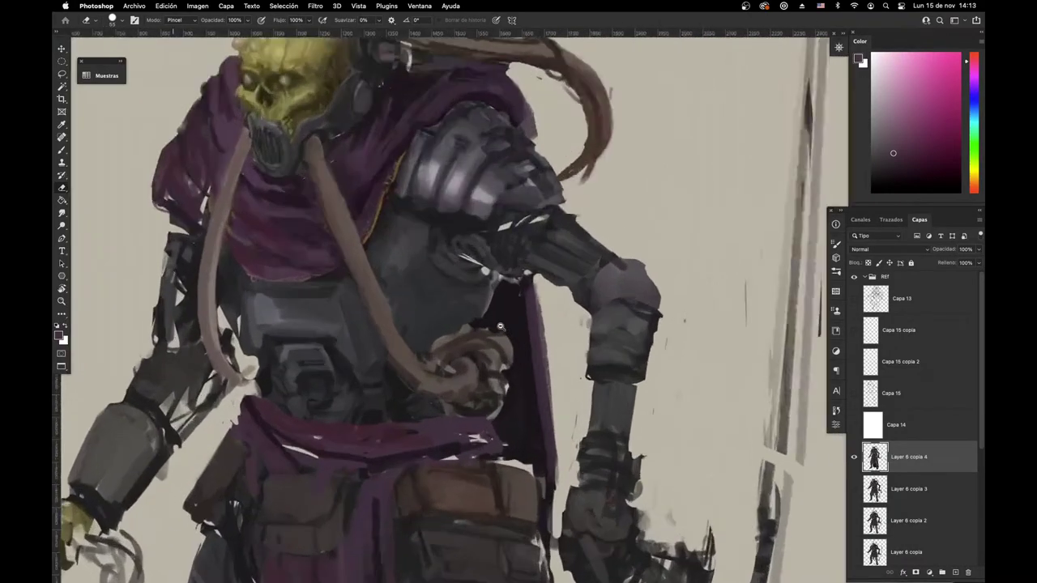
pyautogui.press('b')
pyautogui.keyDown('alt'); pyautogui.click(463, 311); pyautogui.keyUp('alt')
pyautogui.moveTo(476, 300)
pyautogui.mouseDown()
pyautogui.moveTo(484, 313)
pyautogui.moveTo(492, 285)
pyautogui.moveTo(491, 375)
pyautogui.mouseUp()
pyautogui.keyDown('alt'); pyautogui.click(490, 287); pyautogui.keyUp('alt')
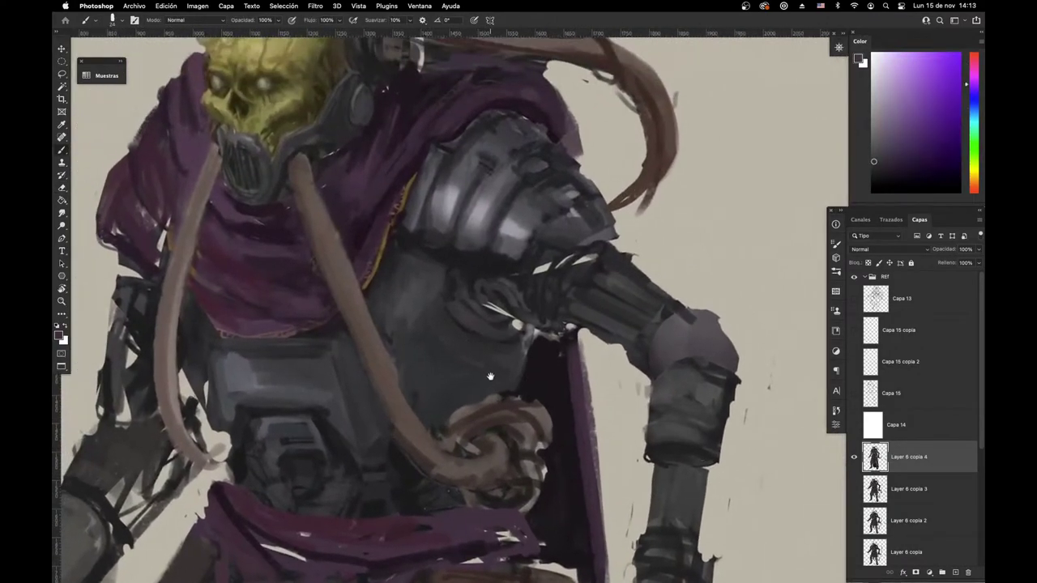
pyautogui.keyDown('alt'); pyautogui.click(431, 309); pyautogui.keyUp('alt')
pyautogui.moveTo(432, 304); pyautogui.dragTo(433, 279)
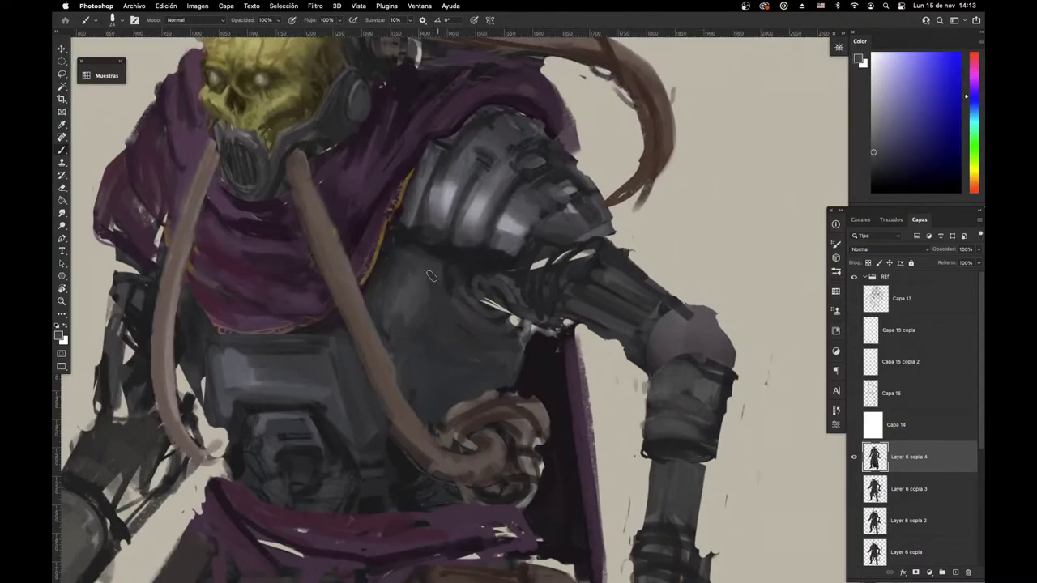
pyautogui.moveTo(470, 371); pyautogui.dragTo(494, 436)
pyautogui.moveTo(420, 326); pyautogui.dragTo(525, 410)
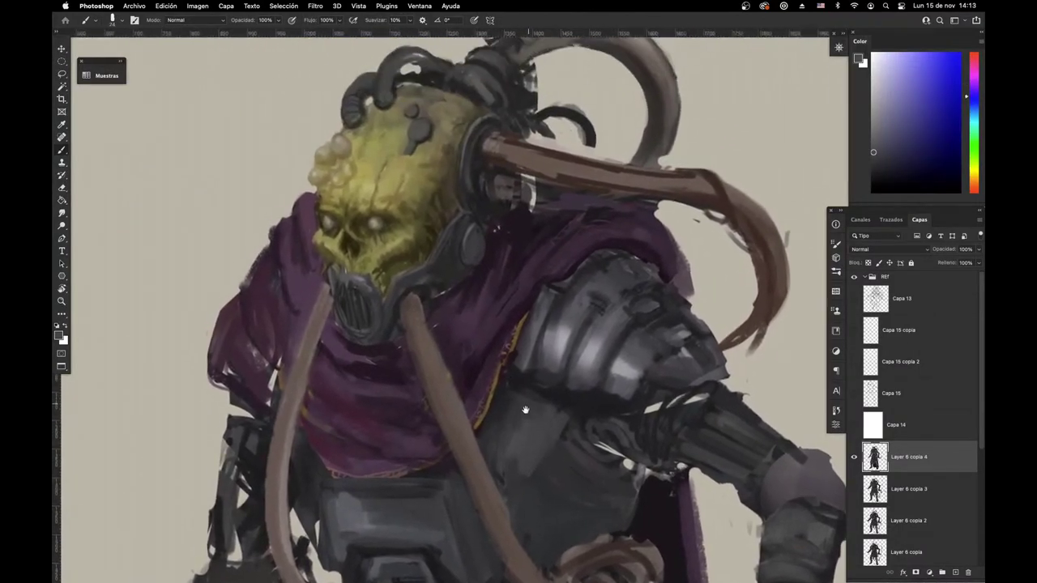
# Step: Deepen the cloak's shadow beside the mask's round side piece with a sampled near-black purple
pyautogui.keyDown('alt'); pyautogui.click(492, 231); pyautogui.keyUp('alt')
pyautogui.moveTo(492, 229); pyautogui.dragTo(565, 377)
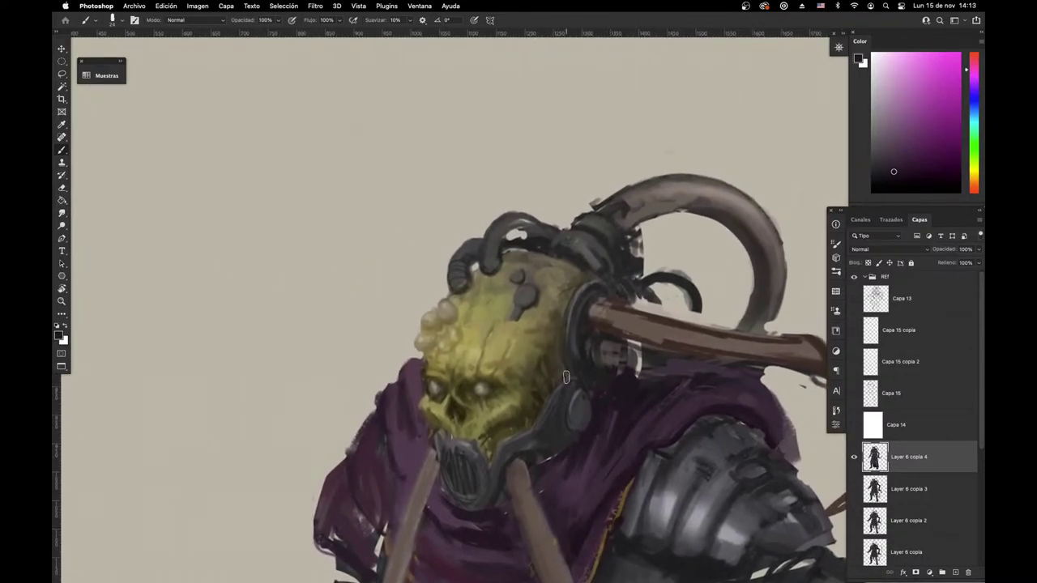
pyautogui.moveTo(565, 434); pyautogui.dragTo(509, 448)
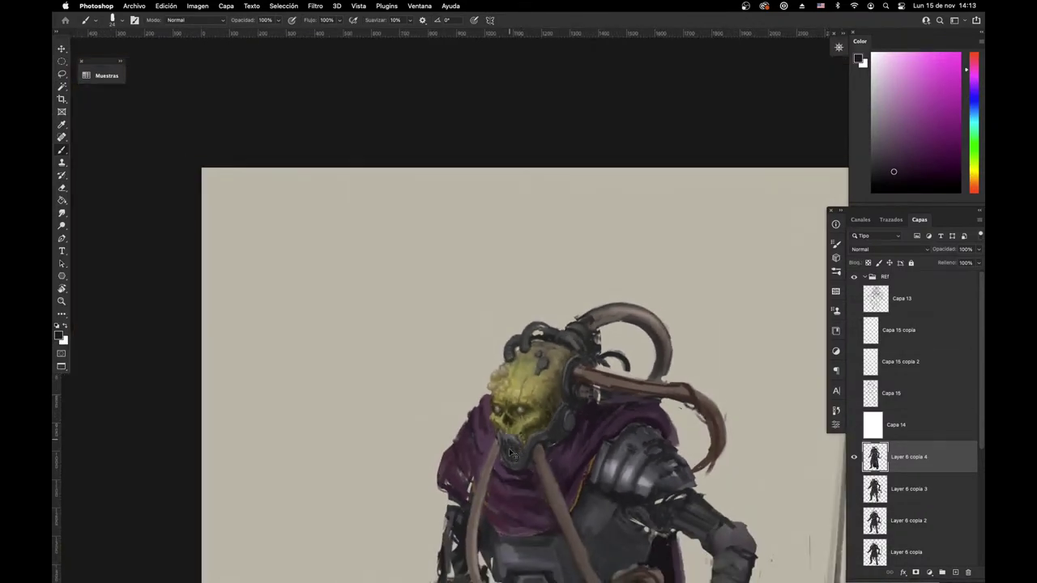
# Step: Flip the canvas horizontally and tidy the back cloth's edge beside the waist
pyautogui.press('super+shift+h')
pyautogui.moveTo(583, 473); pyautogui.dragTo(522, 368)
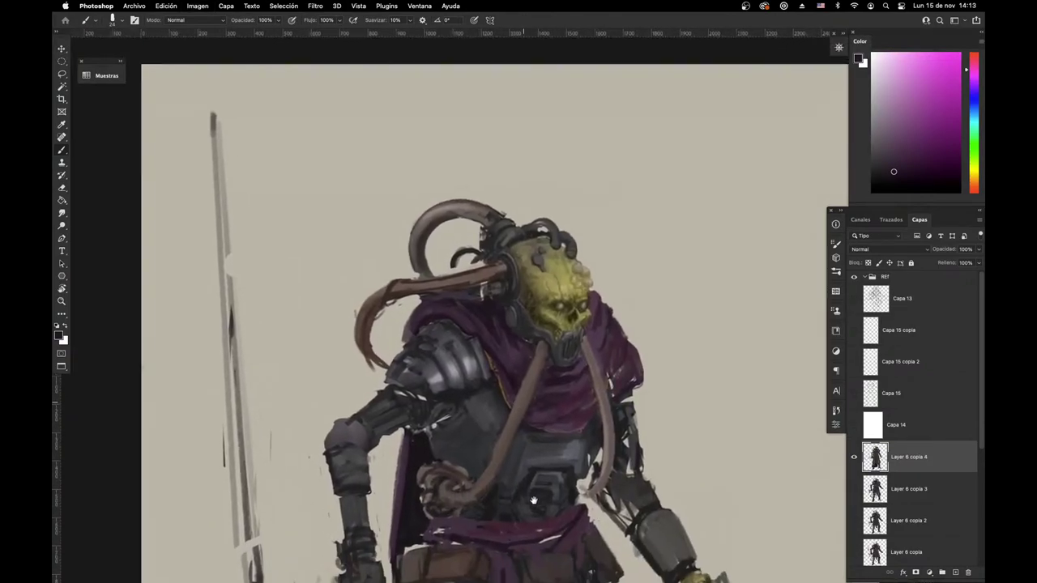
pyautogui.moveTo(537, 498); pyautogui.dragTo(570, 291)
pyautogui.moveTo(543, 478); pyautogui.dragTo(523, 489)
pyautogui.scroll(3, 522, 489)
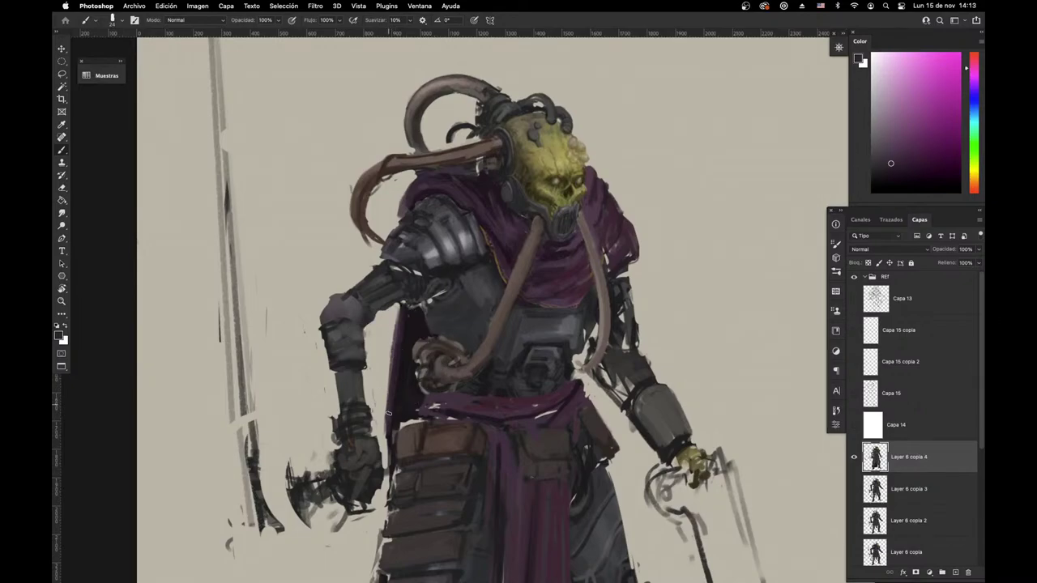
pyautogui.press('e')
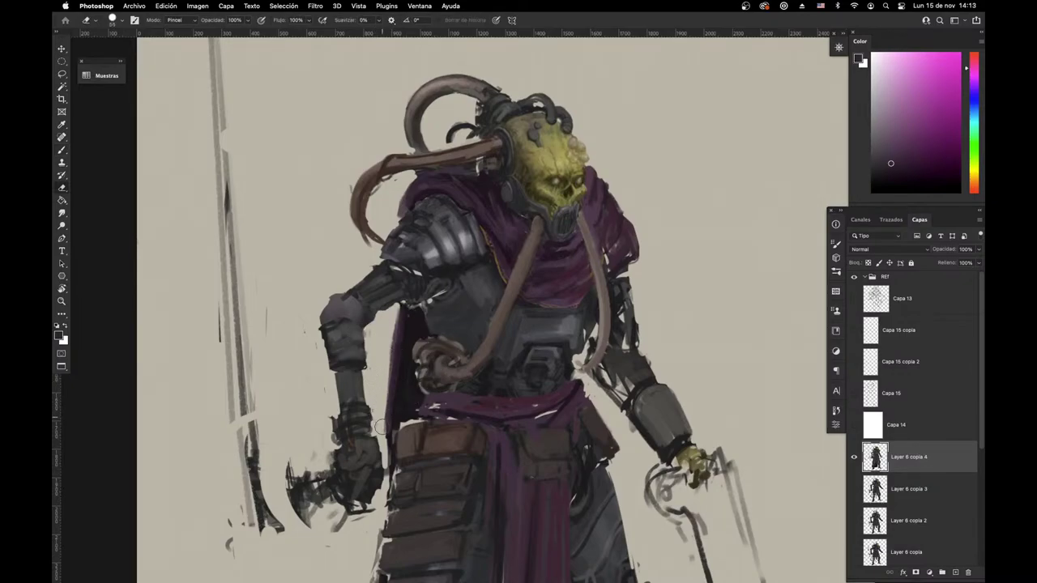
# Step: Round out the elbow pad of the sword-side arm with sampled greys
pyautogui.press('b')
pyautogui.keyDown('alt'); pyautogui.click(337, 308); pyautogui.keyUp('alt')
pyautogui.moveTo(333, 296); pyautogui.dragTo(321, 315)
pyautogui.keyDown('alt'); pyautogui.click(332, 317); pyautogui.keyUp('alt')
# Step: Erase the stray marks beside the waist and on both sides of the sword blade
pyautogui.press('e')
pyautogui.moveTo(403, 379); pyautogui.dragTo(406, 388)
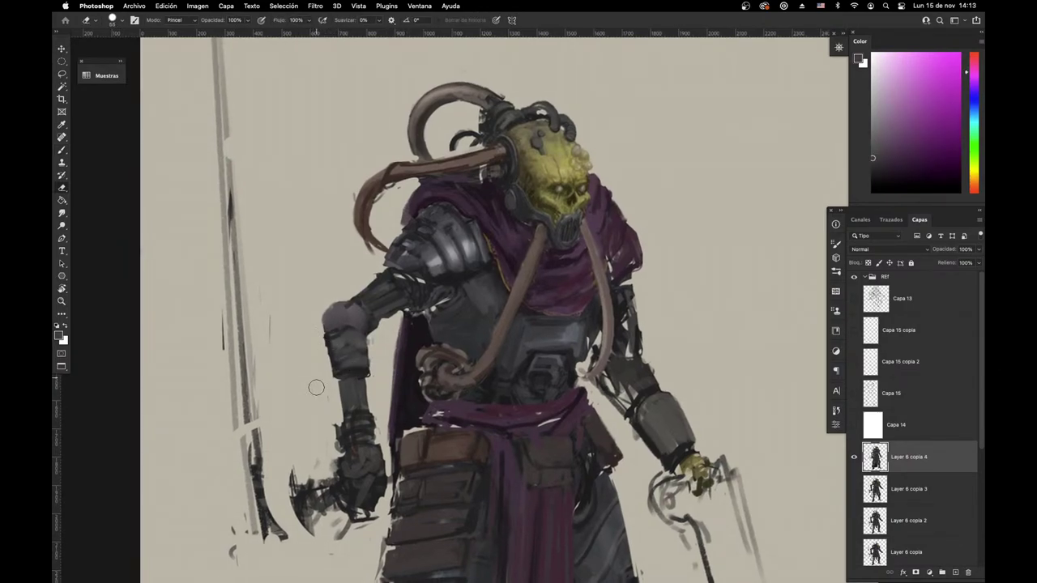
pyautogui.moveTo(274, 324); pyautogui.dragTo(269, 354)
pyautogui.moveTo(218, 317); pyautogui.dragTo(230, 420)
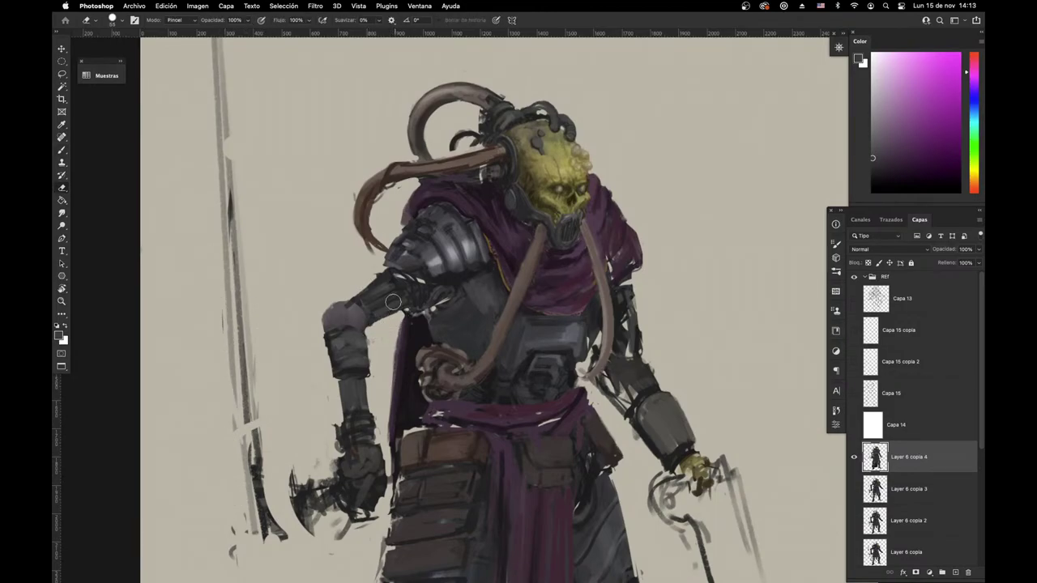
# Step: Check the pose against the Capa 15 construction sketch and repaint the sword-side upper arm and elbow edge with a sampled near-black
pyautogui.press('b')
pyautogui.click(854, 394)
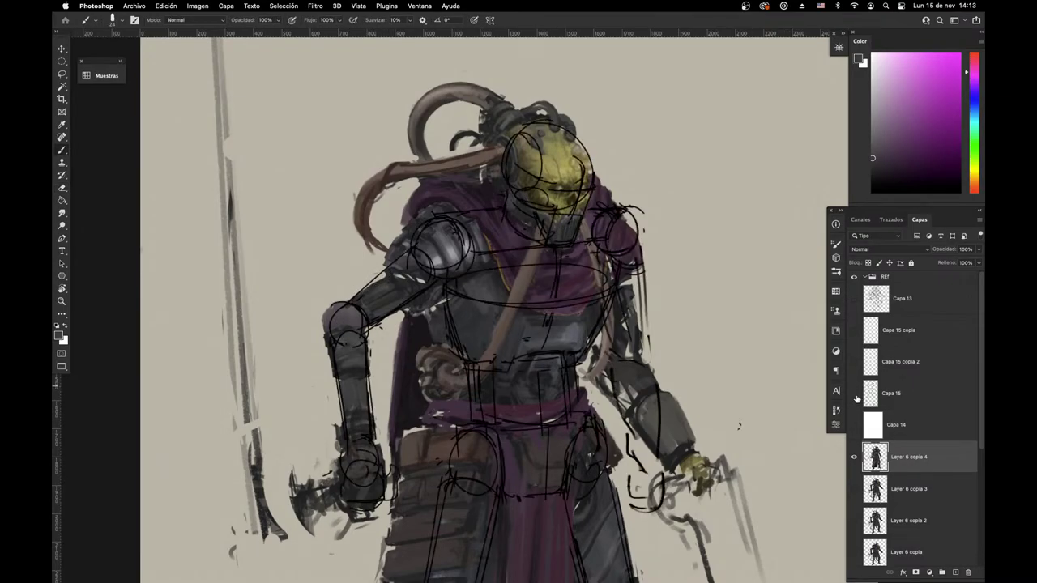
pyautogui.click(855, 394)
pyautogui.click(855, 395)
pyautogui.click(855, 394)
pyautogui.keyDown('alt'); pyautogui.click(451, 272); pyautogui.keyUp('alt')
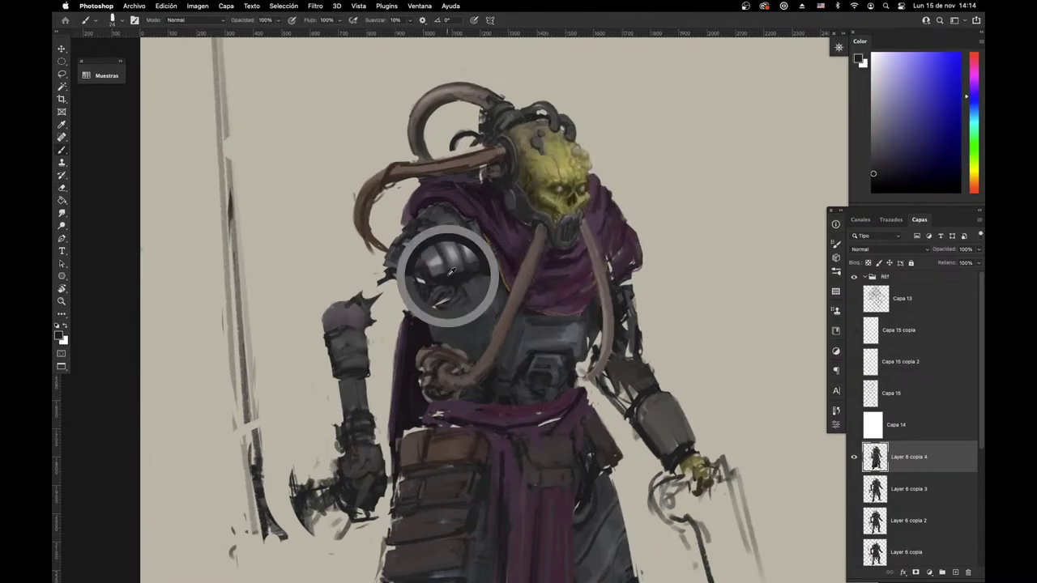
pyautogui.moveTo(364, 297)
pyautogui.mouseDown()
pyautogui.moveTo(390, 278)
pyautogui.moveTo(405, 288)
pyautogui.mouseUp()
pyautogui.moveTo(369, 317); pyautogui.dragTo(405, 299)
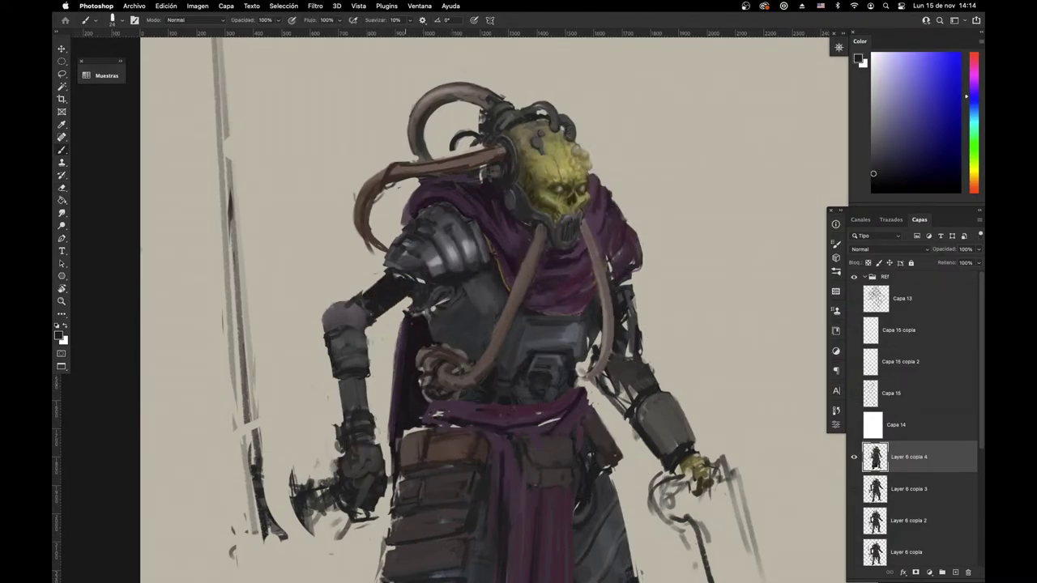
pyautogui.moveTo(344, 303)
pyautogui.mouseDown()
pyautogui.moveTo(361, 326)
pyautogui.moveTo(327, 320)
pyautogui.moveTo(342, 321)
pyautogui.mouseUp()
# Step: Erase the strays under the sword hand and block in the sword's guard and hilt with rough dark strokes
pyautogui.press('e')
pyautogui.moveTo(368, 527); pyautogui.dragTo(329, 533)
pyautogui.press('b')
pyautogui.moveTo(311, 484)
pyautogui.mouseDown()
pyautogui.moveTo(263, 482)
pyautogui.moveTo(243, 502)
pyautogui.moveTo(275, 496)
pyautogui.moveTo(243, 444)
pyautogui.mouseUp()
pyautogui.moveTo(247, 483); pyautogui.dragTo(236, 302)
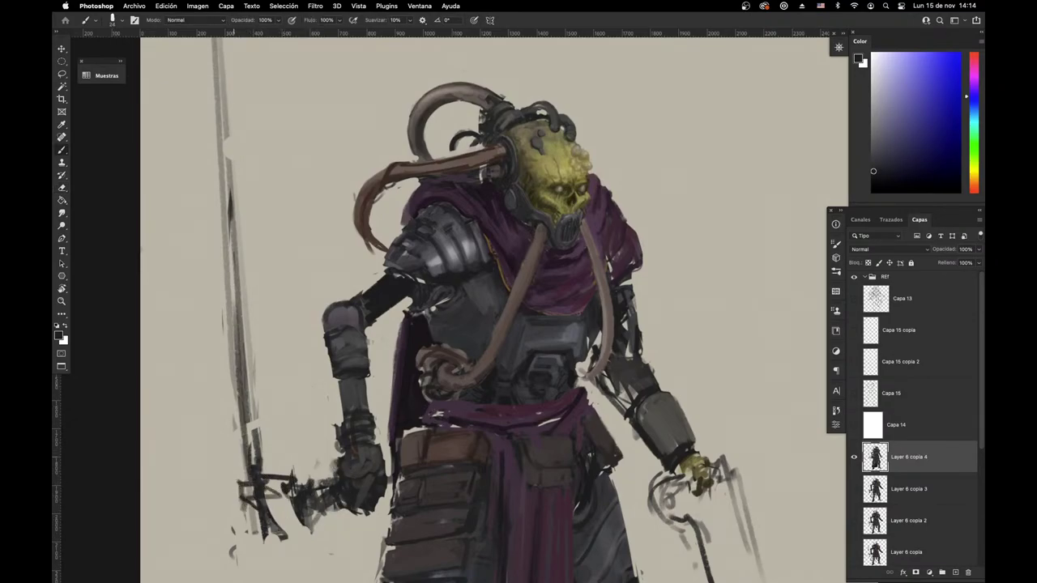
pyautogui.moveTo(258, 466)
pyautogui.mouseDown()
pyautogui.moveTo(246, 483)
pyautogui.moveTo(282, 478)
pyautogui.mouseUp()
pyautogui.moveTo(243, 478); pyautogui.dragTo(261, 529)
pyautogui.moveTo(261, 483)
pyautogui.mouseDown()
pyautogui.moveTo(275, 526)
pyautogui.moveTo(295, 510)
pyautogui.mouseUp()
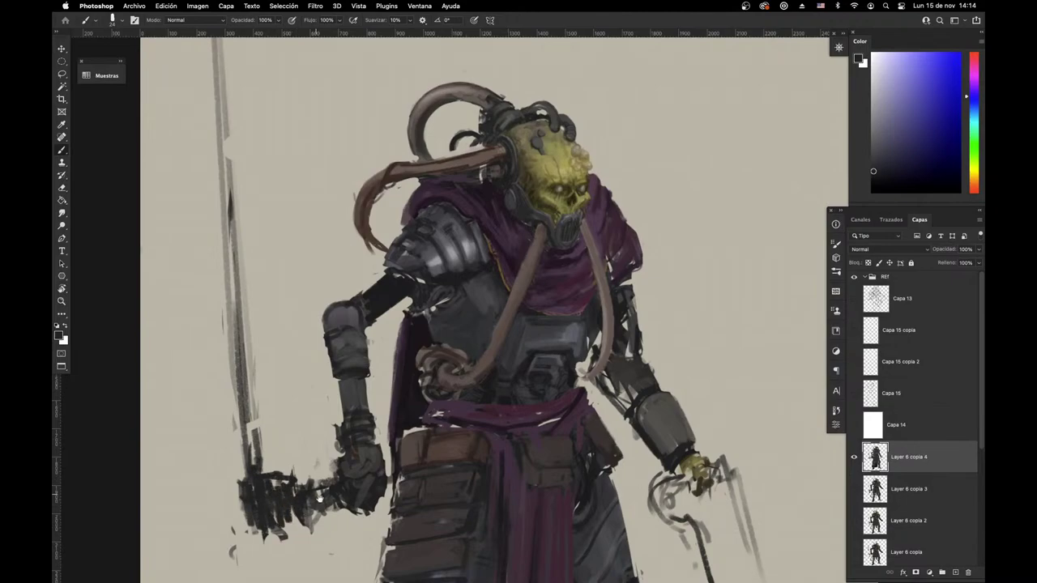
pyautogui.moveTo(412, 420); pyautogui.dragTo(363, 502)
# Step: Switch to Chrome and look through the mechanical arm image results for a joint reference
pyautogui.press('super+Tab')
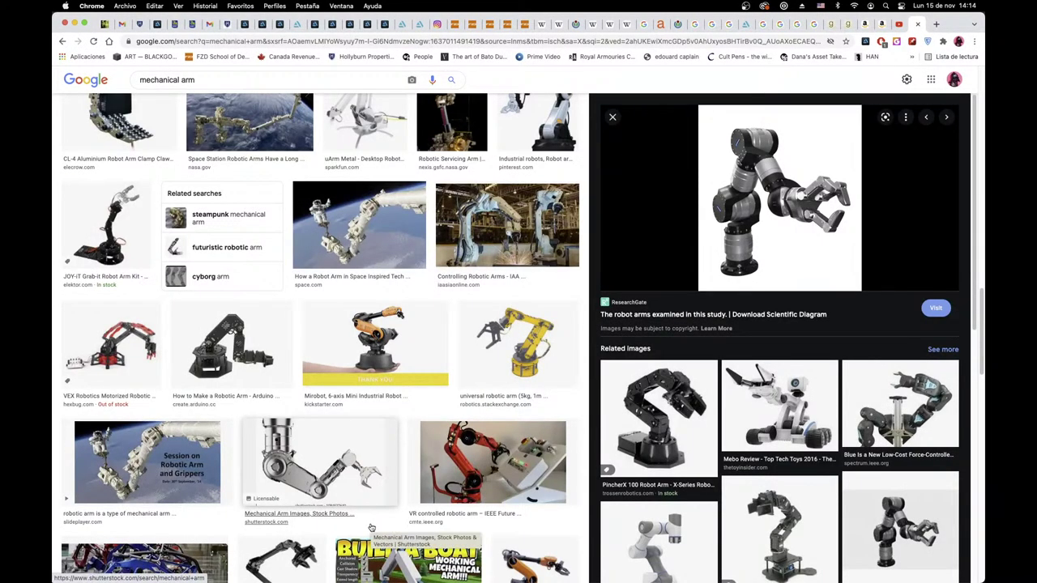
pyautogui.press('super+Tab')
pyautogui.press('super+plus')
pyautogui.press('super+plus')
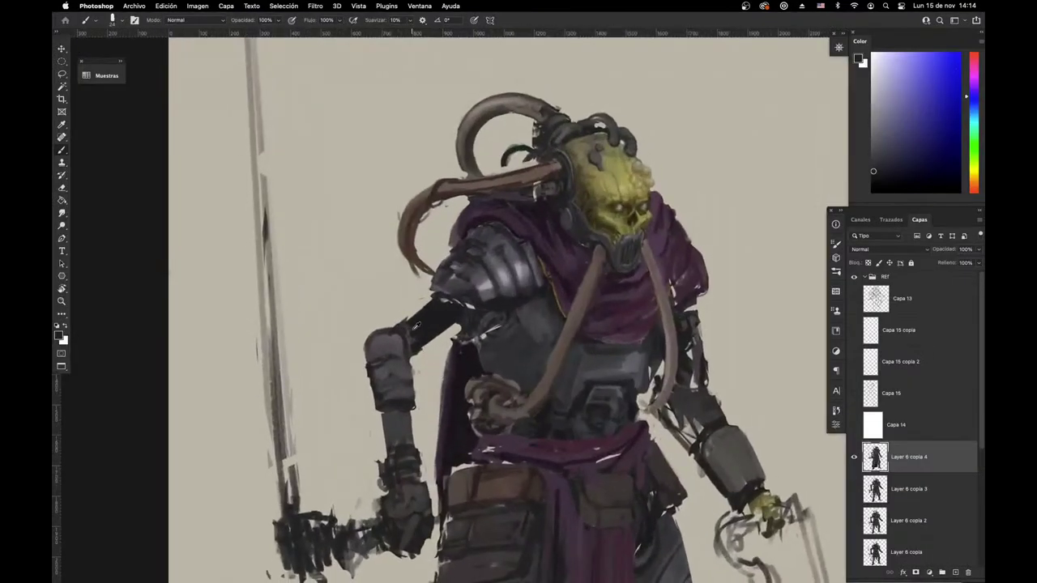
pyautogui.keyDown('alt'); pyautogui.click(413, 329); pyautogui.keyUp('alt')
pyautogui.keyDown('alt'); pyautogui.click(382, 348); pyautogui.keyUp('alt')
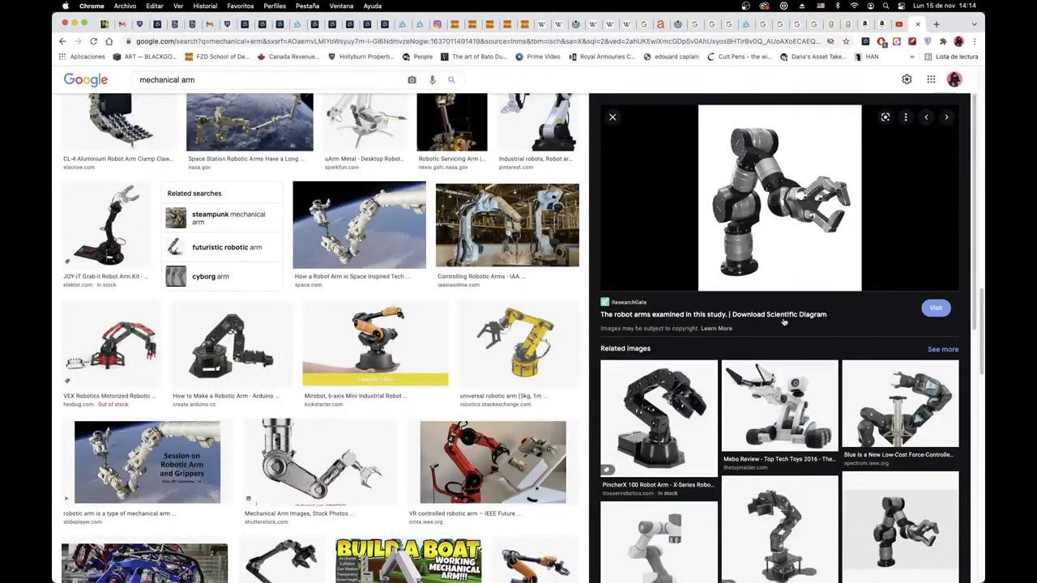
pyautogui.scroll(-5, 783, 322)
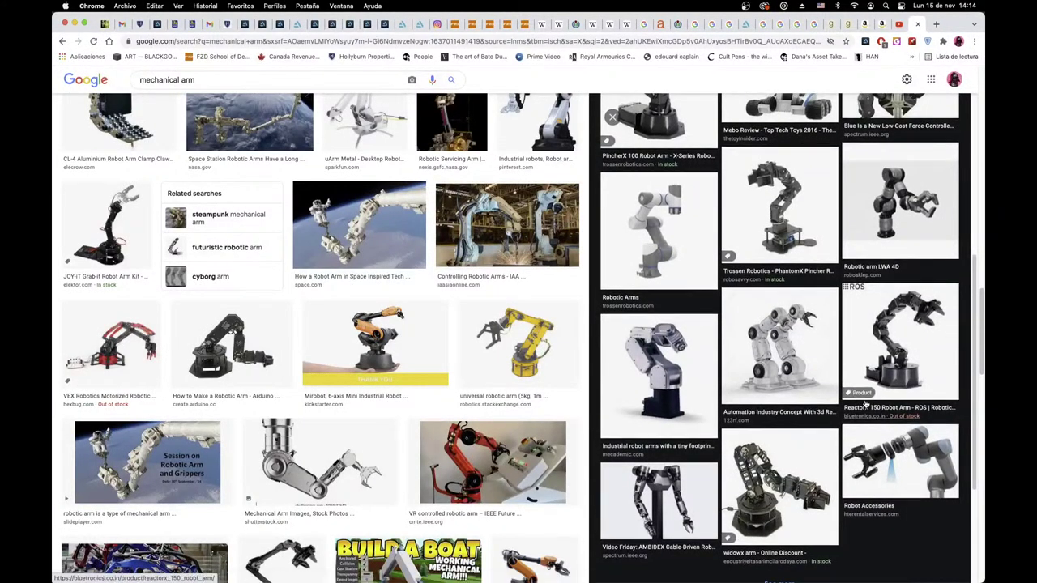
pyautogui.scroll(5, 865, 403)
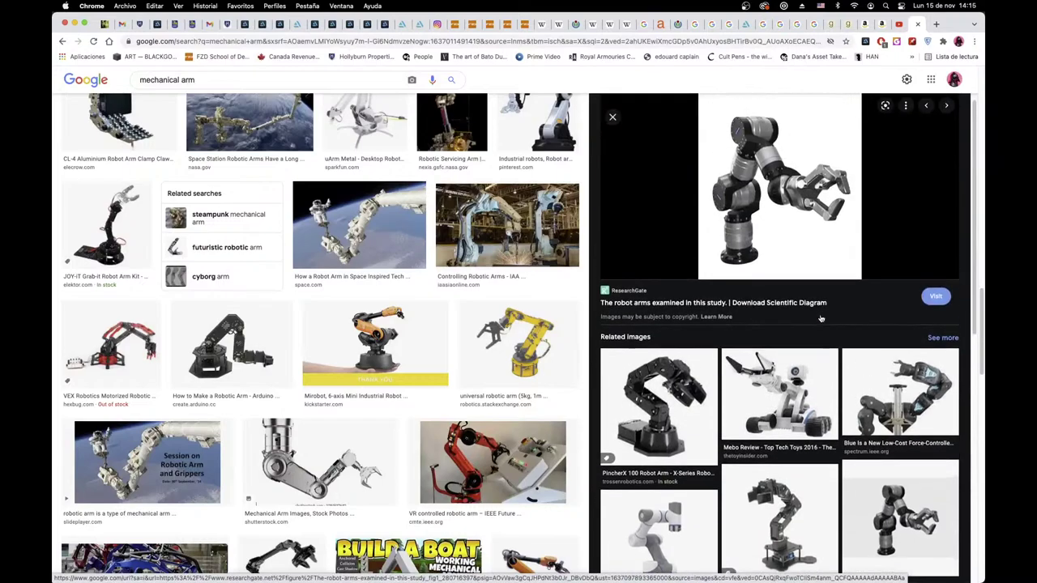
pyautogui.scroll(-2, 823, 315)
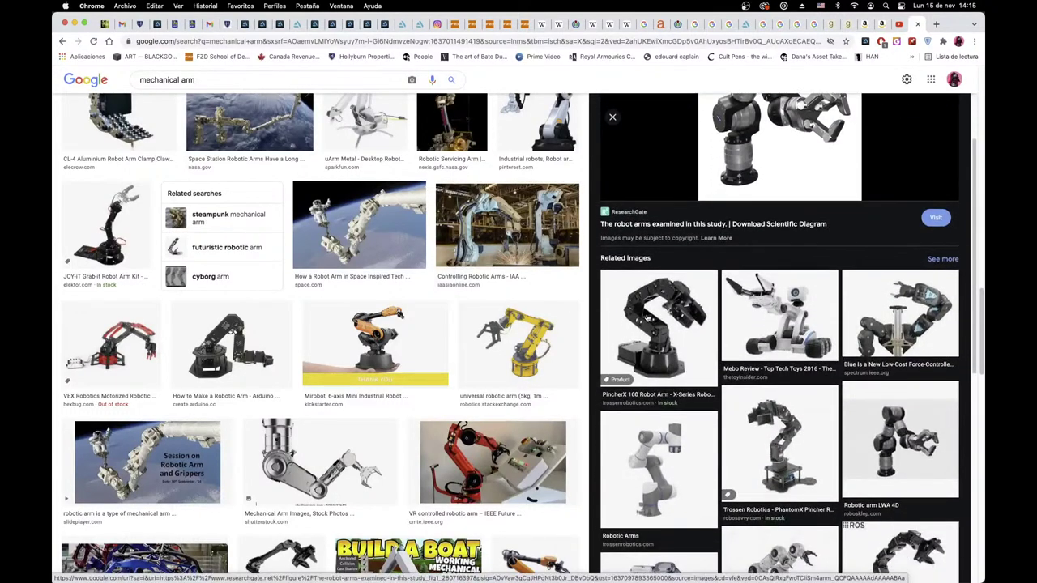
# Step: Open the Robotic arm LWA 4D picture and copy the image
pyautogui.scroll(-5, 739, 386)
pyautogui.click(770, 206)
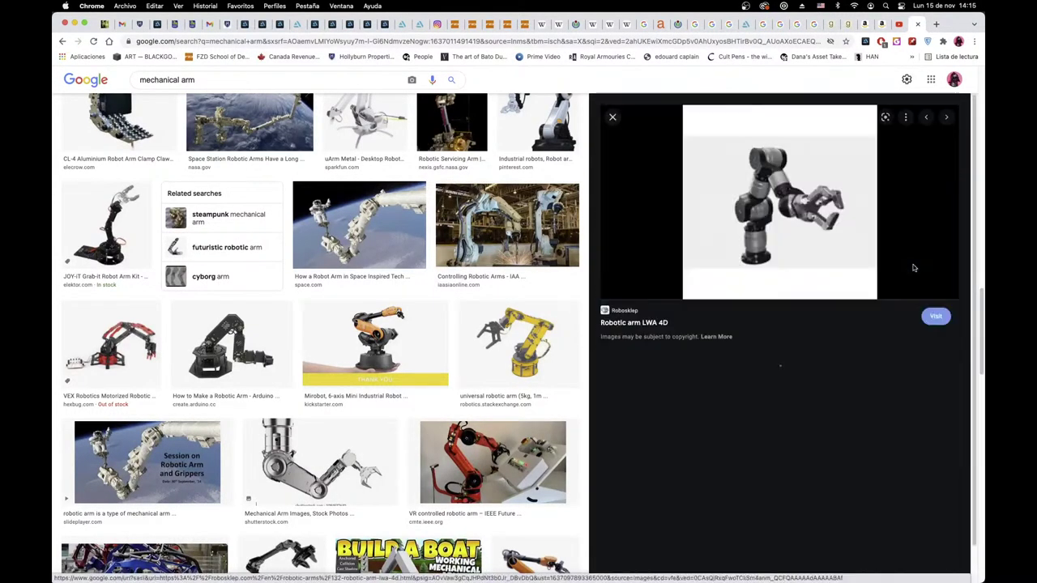
pyautogui.rightClick(770, 206)
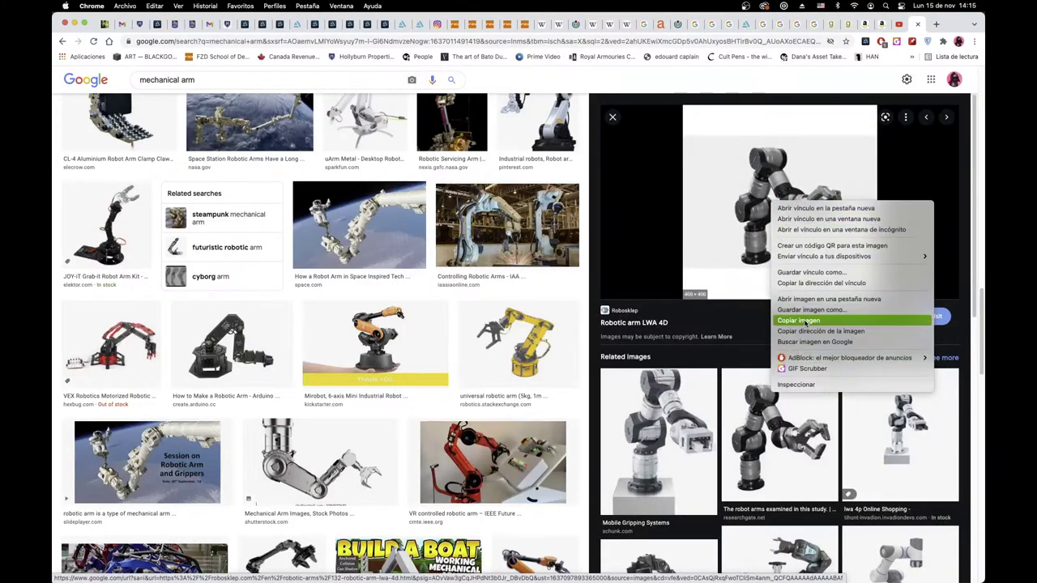
pyautogui.click(798, 321)
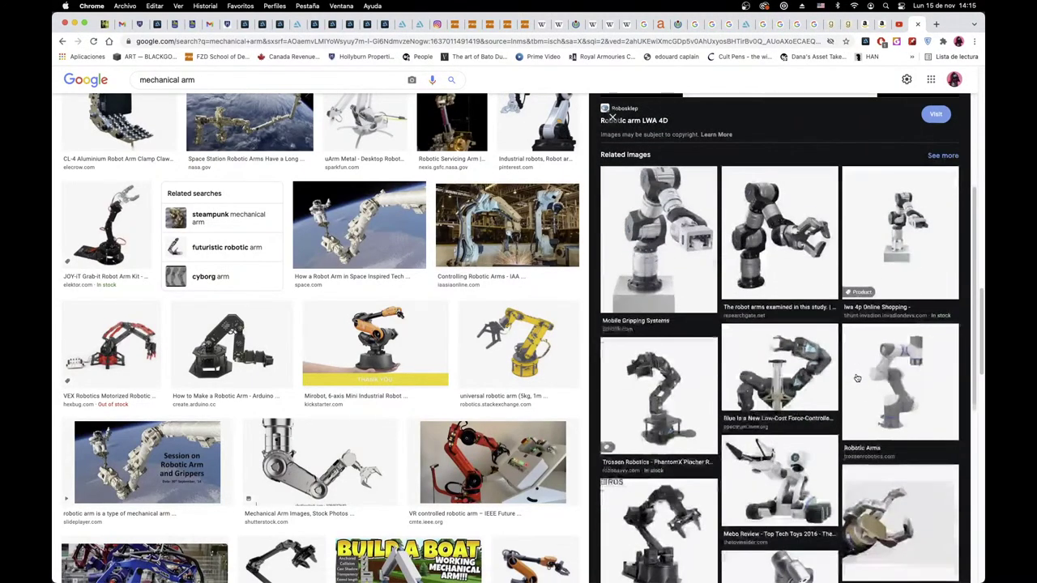
# Step: Browse more related robot arms, open the Mirobot 6-axis Mini Industrial Robot Arm picture and copy the image
pyautogui.scroll(-10, 815, 333)
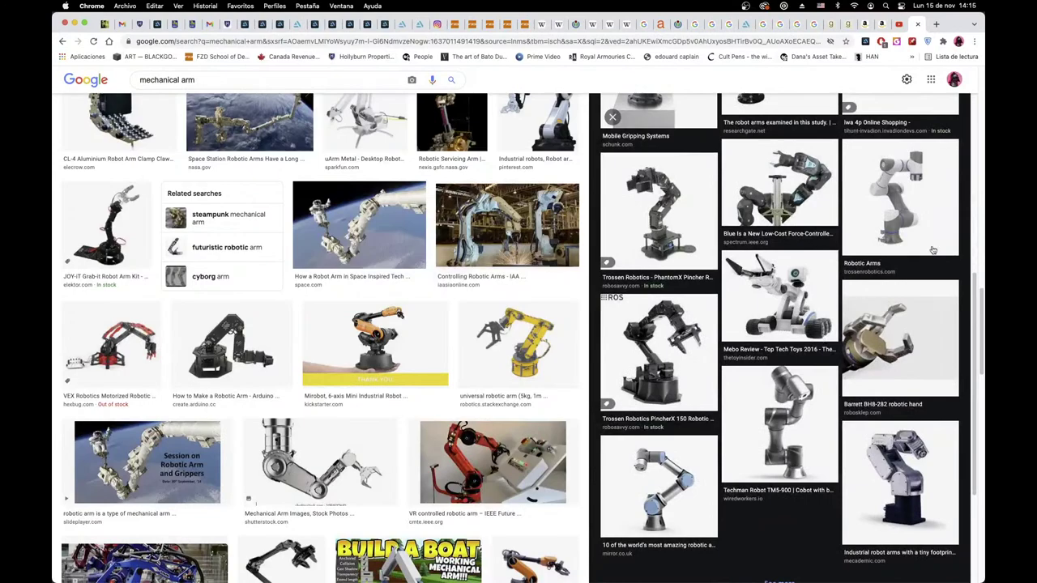
pyautogui.click(932, 250)
pyautogui.scroll(-10, 792, 332)
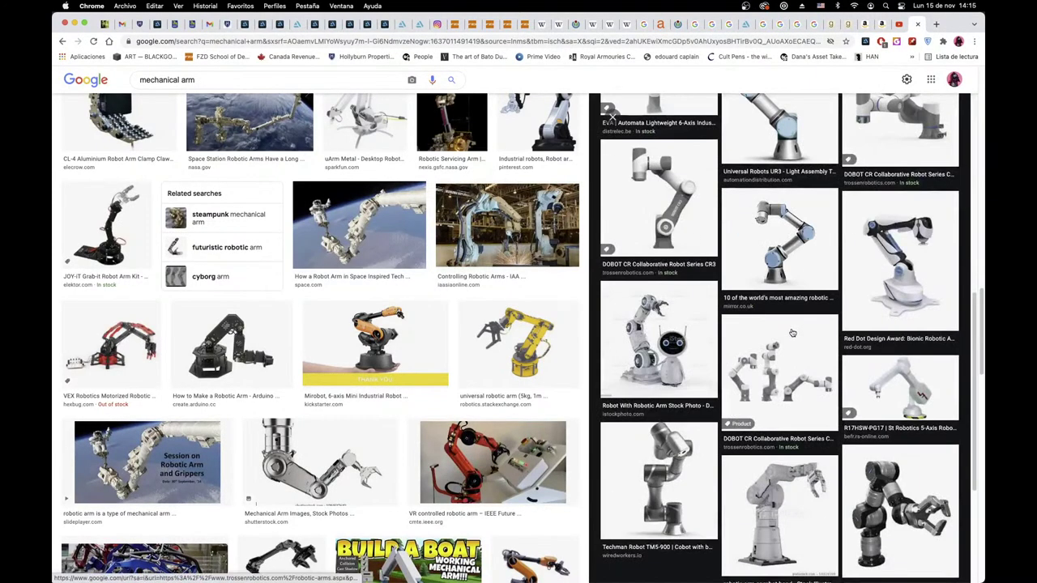
pyautogui.click(375, 344)
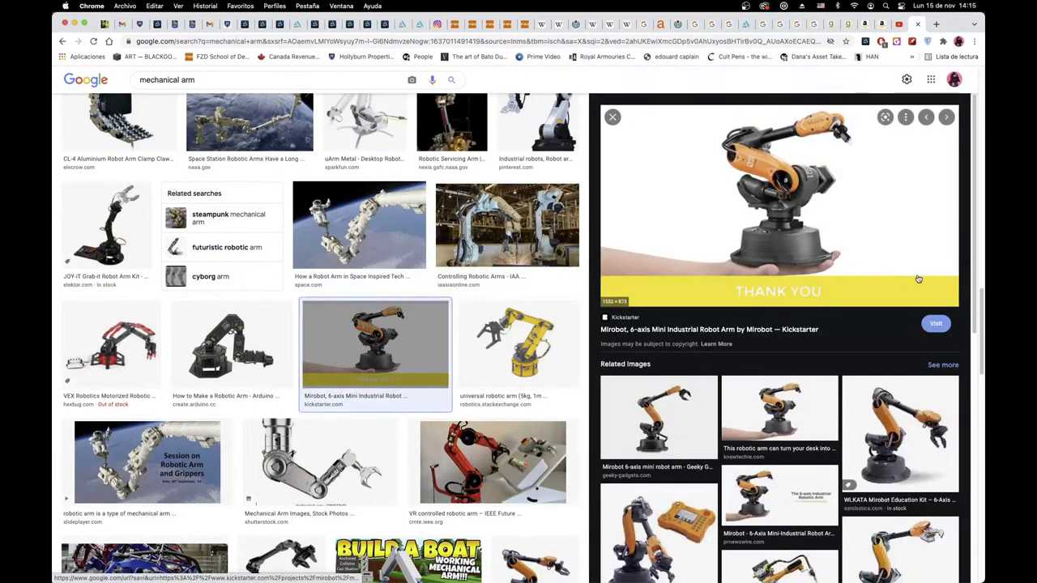
pyautogui.rightClick(912, 433)
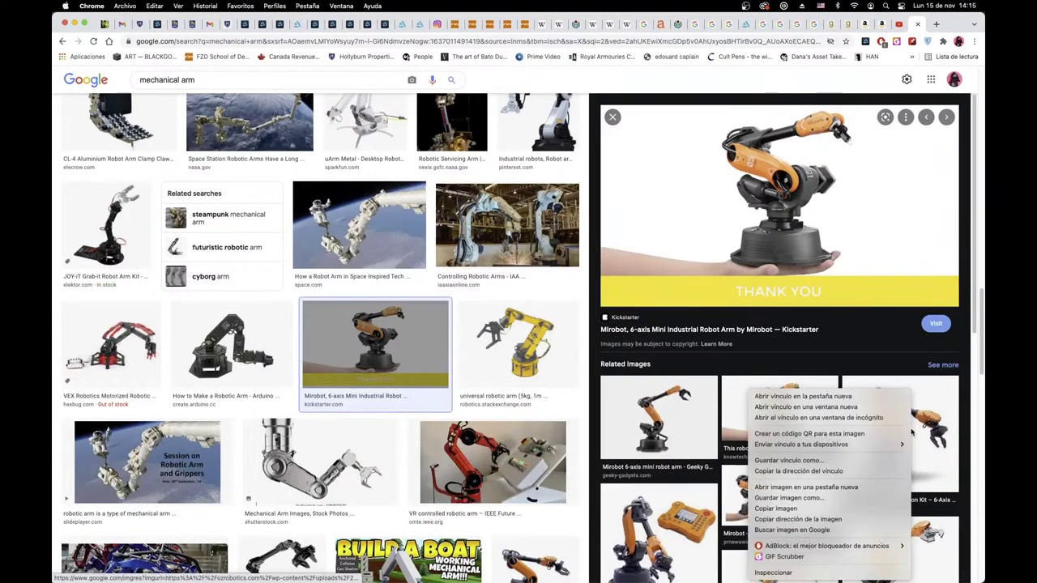
pyautogui.rightClick(806, 209)
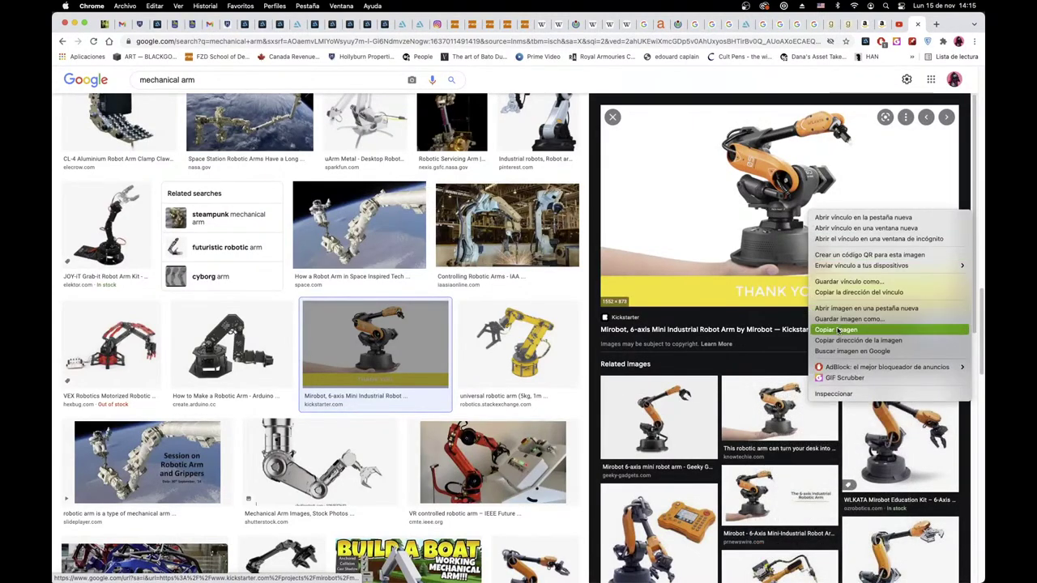
pyautogui.click(851, 330)
# Step: Switch to Photoshop and paste the robot arm picture, converting its colours to keep their appearance
pyautogui.press('super+Tab')
pyautogui.press('super+v')
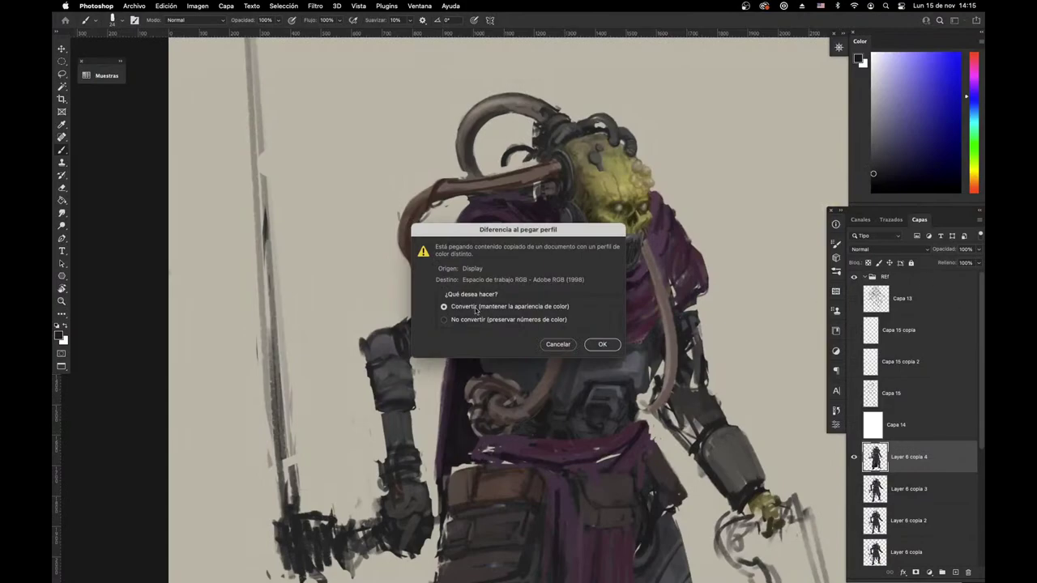
pyautogui.click(600, 344)
# Step: Select the yellow THANK YOU band of the pasted robot arm picture with a rectangular selection and delete it
pyautogui.press('m')
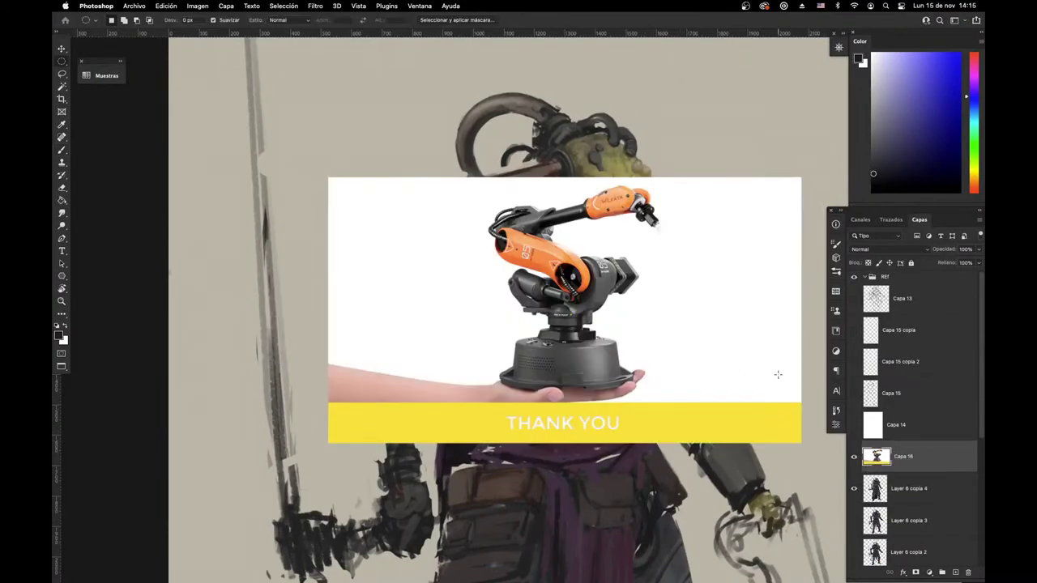
pyautogui.moveTo(828, 400); pyautogui.dragTo(440, 500)
pyautogui.moveTo(454, 427); pyautogui.dragTo(276, 377)
pyautogui.moveTo(653, 348)
pyautogui.mouseDown()
pyautogui.moveTo(152, 478)
pyautogui.moveTo(143, 456)
pyautogui.mouseUp()
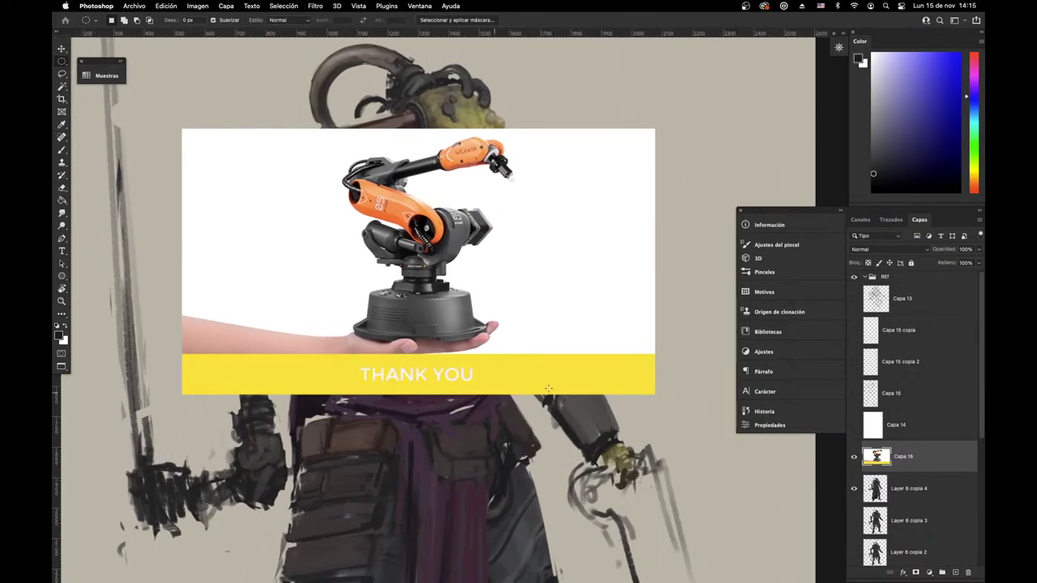
pyautogui.hotkey('shift', 'm')
pyautogui.moveTo(675, 354); pyautogui.dragTo(127, 458)
pyautogui.press('Delete')
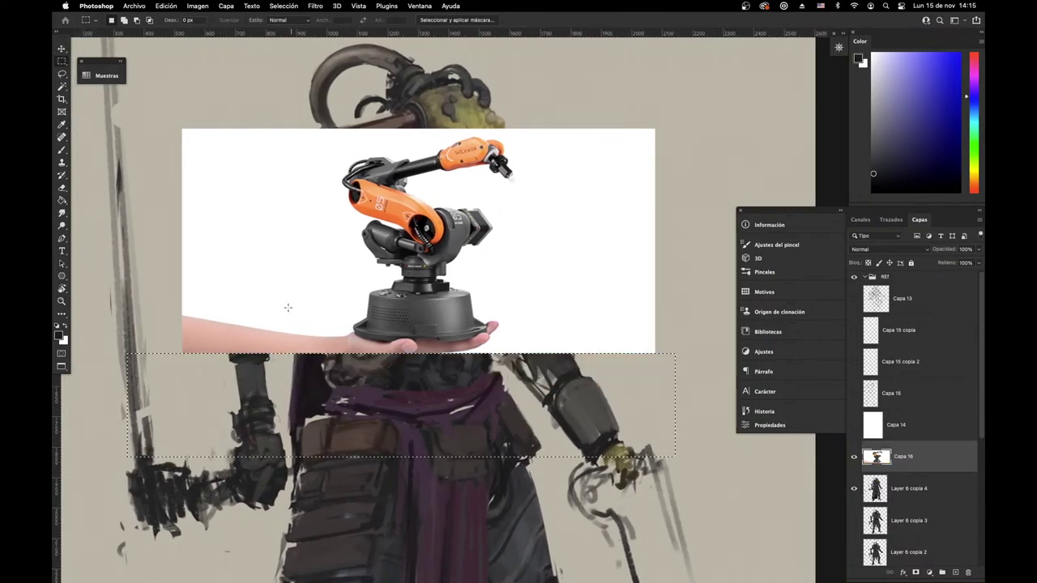
# Step: Delete the empty side areas of the robot arm picture on both sides of the robot and clear the selection
pyautogui.moveTo(346, 103); pyautogui.dragTo(166, 447)
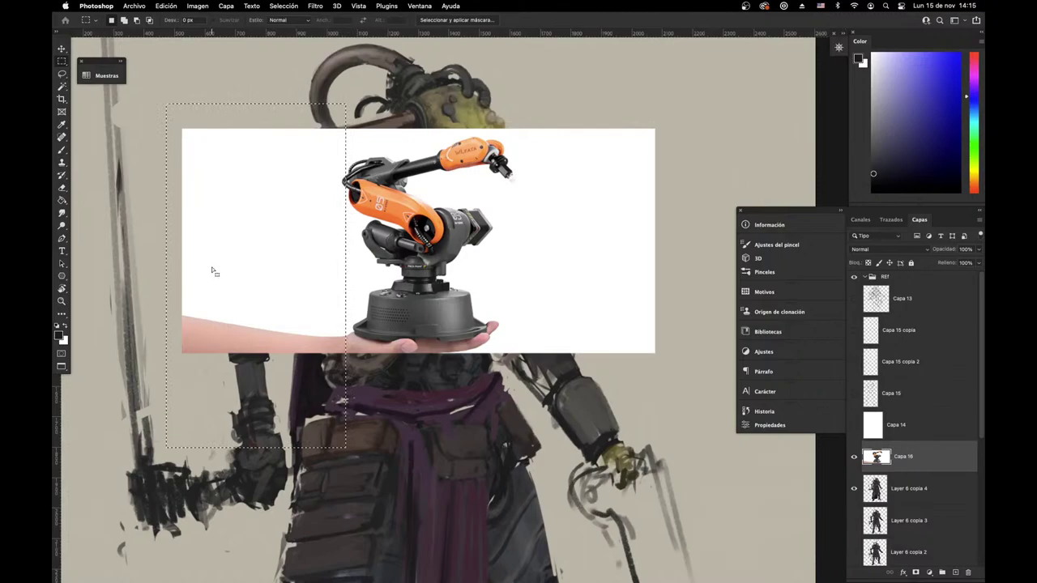
pyautogui.press('Delete')
pyautogui.moveTo(683, 96); pyautogui.dragTo(518, 451)
pyautogui.press('Delete')
pyautogui.press('super+d')
# Step: Move the trimmed robot arm picture to the empty canvas beside the character's head
pyautogui.press('v')
pyautogui.moveTo(478, 309); pyautogui.dragTo(667, 239)
pyautogui.moveTo(526, 366); pyautogui.dragTo(606, 313)
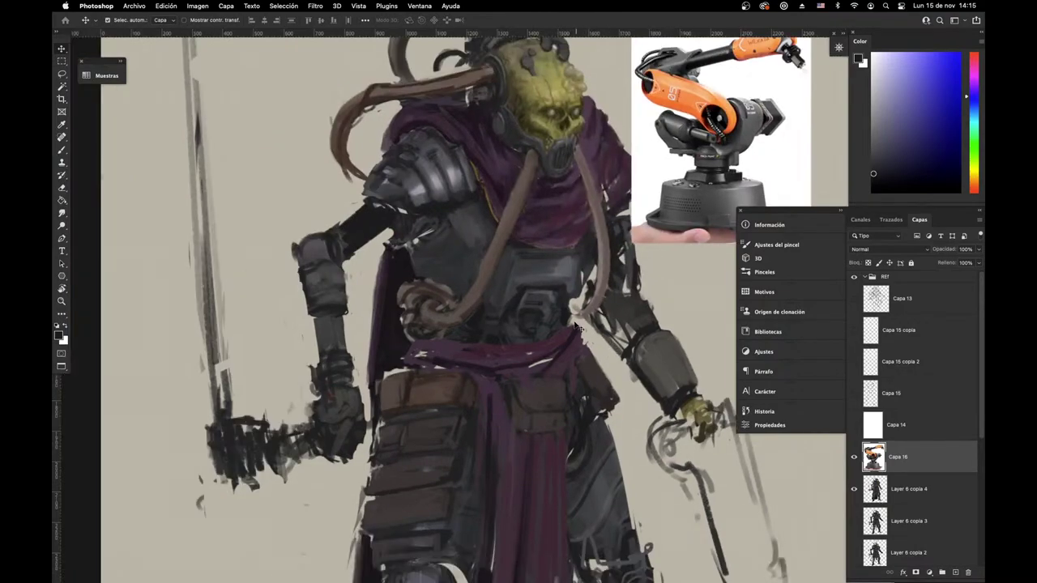
pyautogui.moveTo(544, 322); pyautogui.dragTo(493, 395)
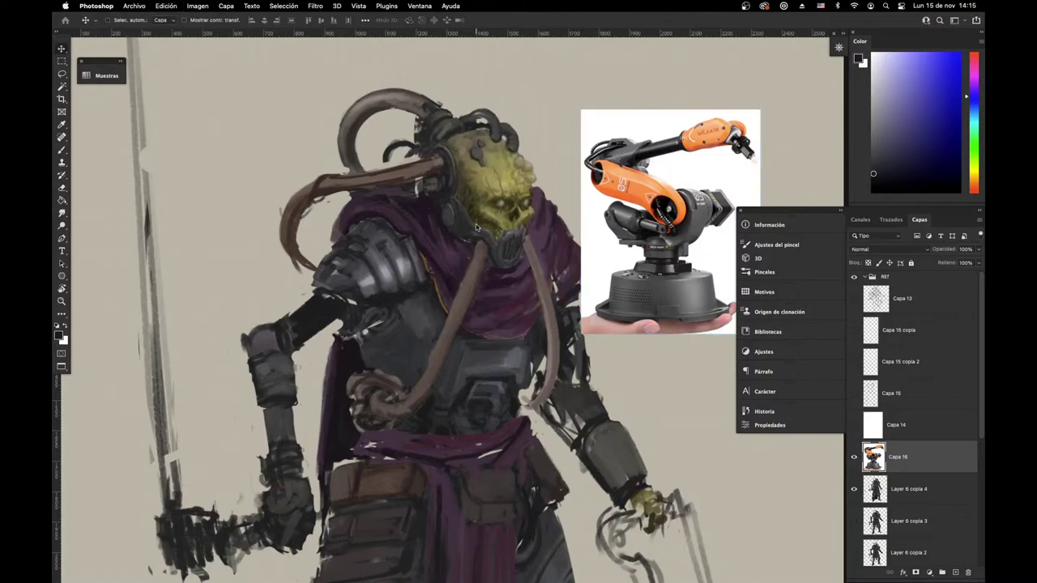
# Step: Turn the robot arm picture upside down and flip it horizontally
pyautogui.press('super+t')
pyautogui.scroll(-5, 572, 113)
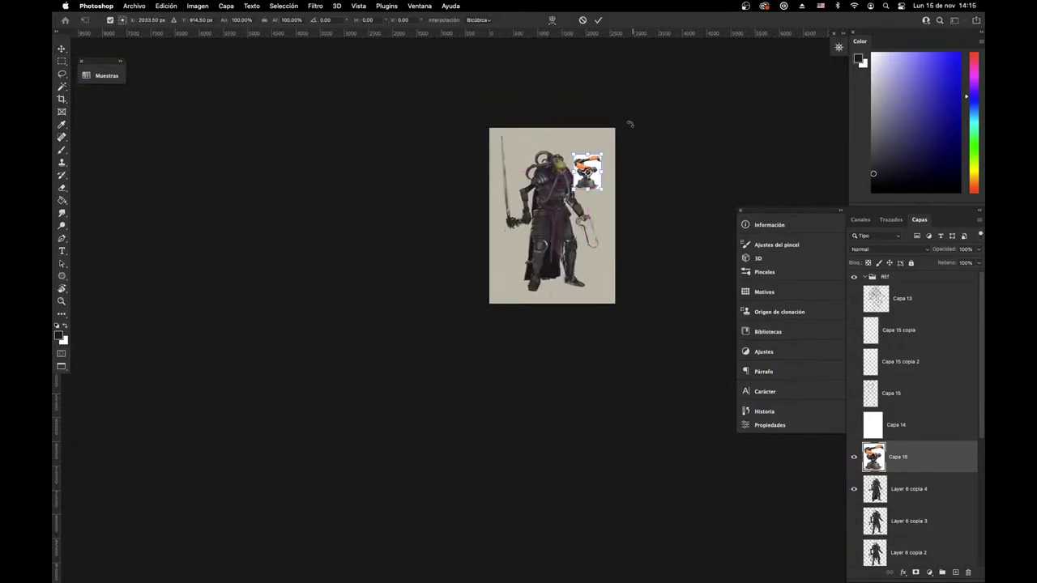
pyautogui.moveTo(604, 144); pyautogui.dragTo(551, 235)
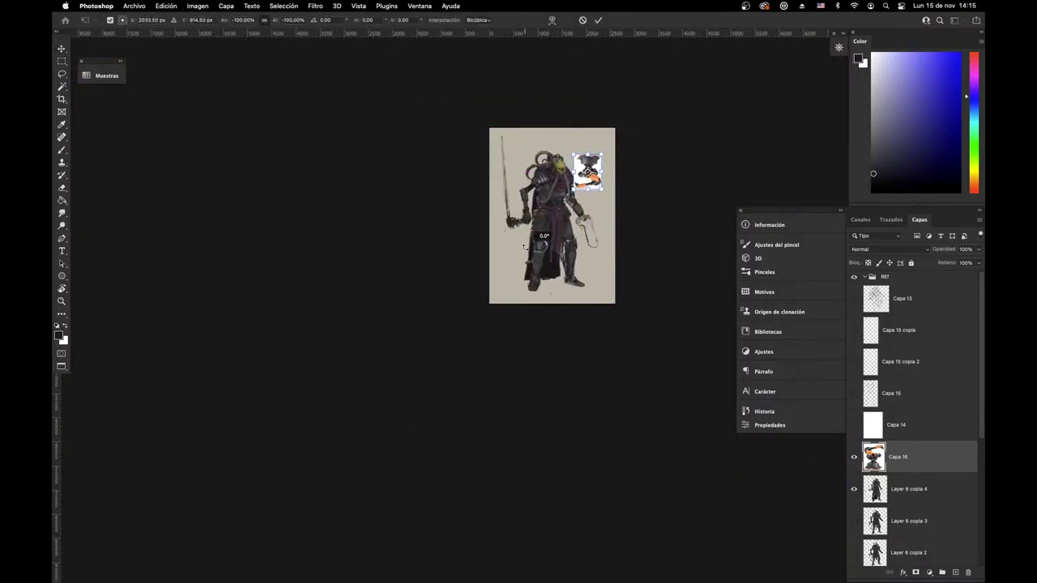
pyautogui.rightClick(571, 209)
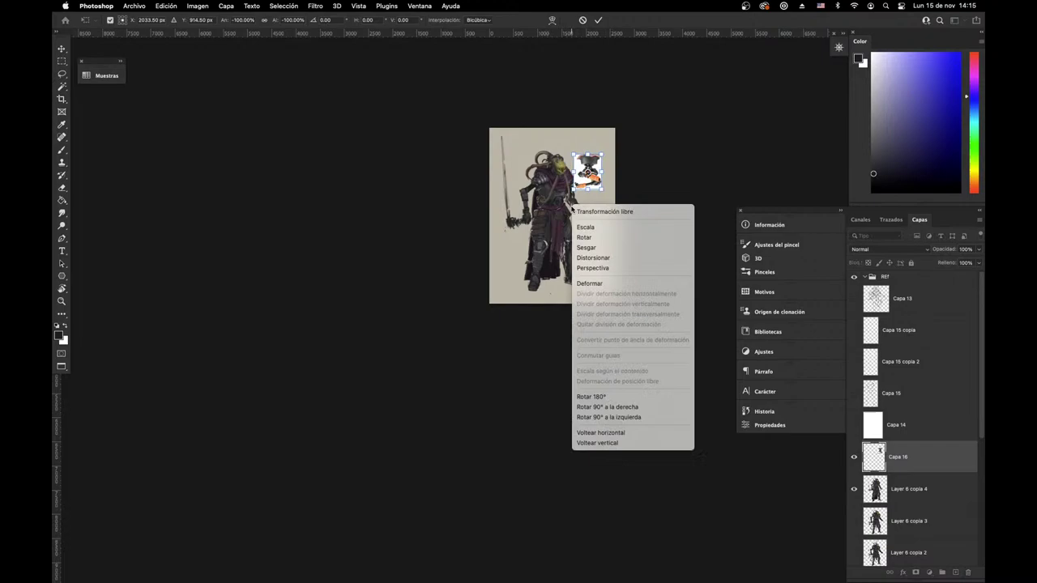
pyautogui.click(620, 432)
pyautogui.press('Return')
# Step: Move the inverted robot arm picture over the character's waist, next to the sword-side arm
pyautogui.moveTo(559, 183); pyautogui.dragTo(673, 128)
pyautogui.moveTo(640, 243); pyautogui.dragTo(516, 338)
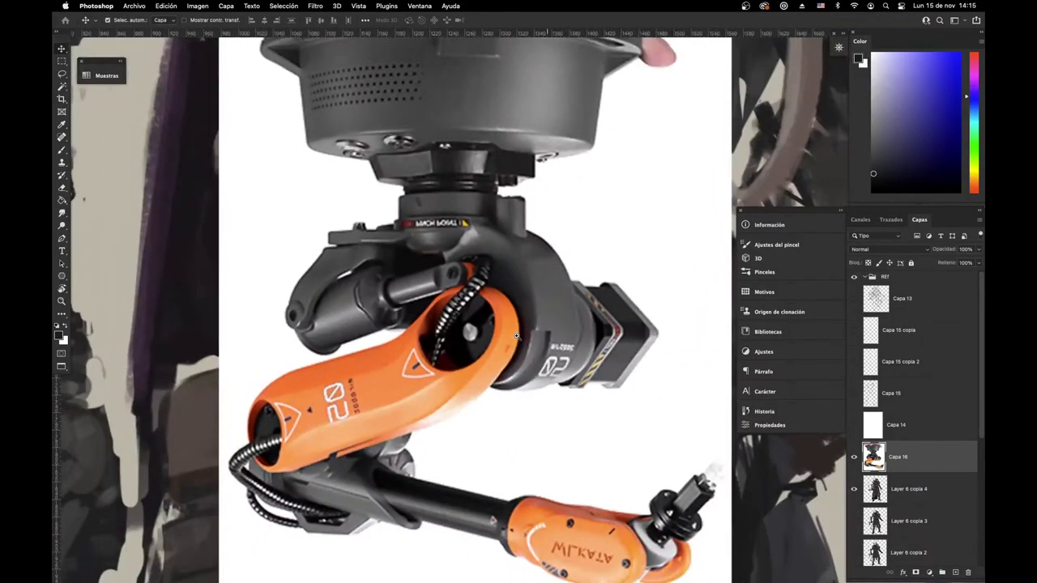
pyautogui.moveTo(312, 176); pyautogui.dragTo(547, 399)
pyautogui.moveTo(405, 256); pyautogui.dragTo(253, 148)
# Step: Paint a round mechanical joint over the sword-side elbow with sampled greys, using the robot arm picture as reference
pyautogui.press('b')
pyautogui.keyDown('alt'); pyautogui.click(374, 249); pyautogui.keyUp('alt')
pyautogui.moveTo(315, 236)
pyautogui.mouseDown()
pyautogui.moveTo(315, 262)
pyautogui.moveTo(305, 239)
pyautogui.mouseUp()
pyautogui.keyDown('alt'); pyautogui.click(326, 227); pyautogui.keyUp('alt')
pyautogui.keyDown('alt'); pyautogui.click(326, 227); pyautogui.keyUp('alt')
pyautogui.moveTo(305, 238); pyautogui.dragTo(316, 256)
pyautogui.keyDown('alt'); pyautogui.click(317, 226); pyautogui.keyUp('alt')
pyautogui.moveTo(314, 235); pyautogui.dragTo(344, 243)
pyautogui.keyDown('alt'); pyautogui.click(326, 231); pyautogui.keyUp('alt')
pyautogui.keyDown('alt'); pyautogui.click(355, 241); pyautogui.keyUp('alt')
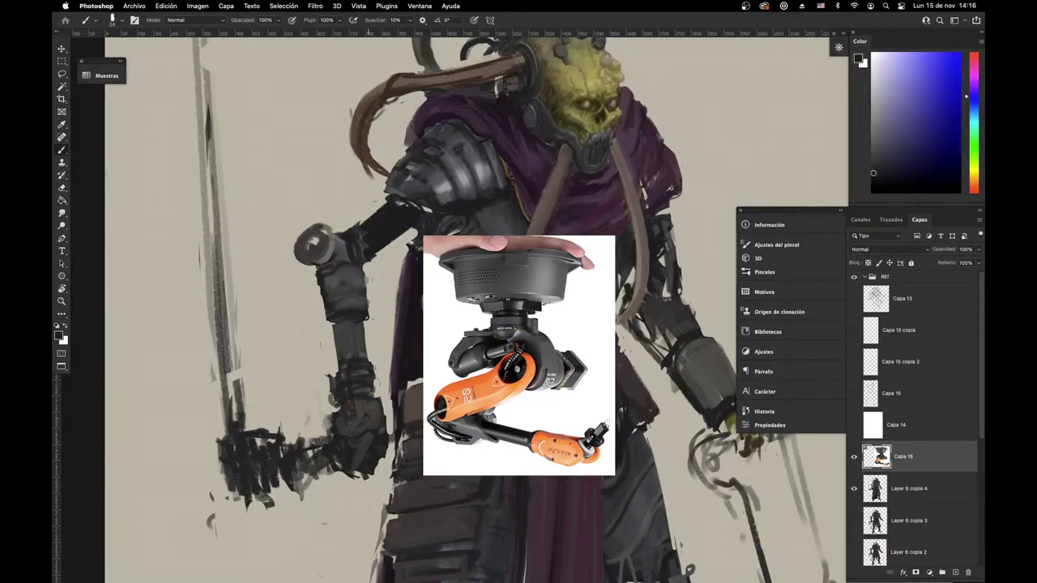
# Step: Try to lasso the sword-side elbow and forearm and shift them outward, and undo the move
pyautogui.press('l')
pyautogui.moveTo(323, 266)
pyautogui.mouseDown()
pyautogui.moveTo(389, 389)
pyautogui.moveTo(332, 506)
pyautogui.moveTo(295, 348)
pyautogui.moveTo(334, 261)
pyautogui.mouseUp()
pyautogui.press('v')
pyautogui.moveTo(358, 350); pyautogui.dragTo(375, 489)
pyautogui.moveTo(334, 277); pyautogui.dragTo(289, 297)
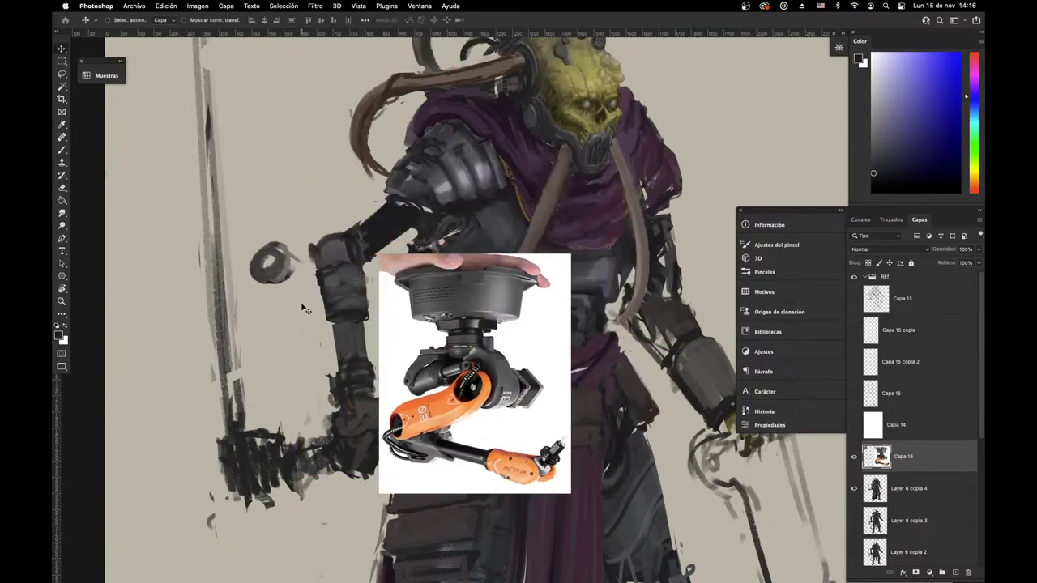
pyautogui.press('super+z')
# Step: Lasso around the sword-side elbow, delete the round joint painted on the reference layer and clear the selection
pyautogui.press('l')
pyautogui.moveTo(334, 336); pyautogui.dragTo(263, 363)
pyautogui.press('Delete')
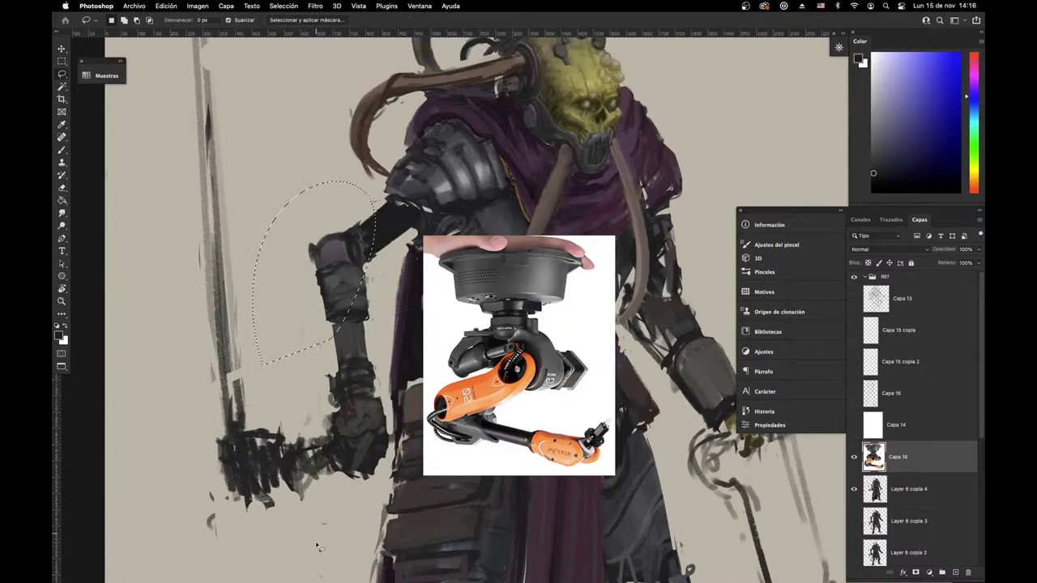
pyautogui.press('super+d')
# Step: On Layer 6 copia 4, lasso the sword-side elbow, forearm and hand and shift them outward from the upper arm
pyautogui.click(911, 489)
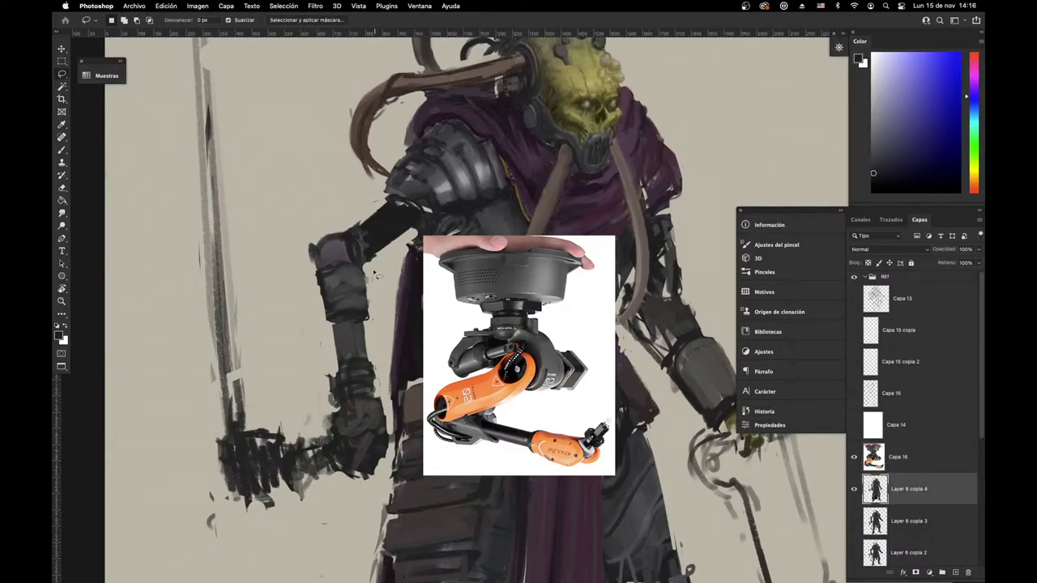
pyautogui.moveTo(357, 239)
pyautogui.mouseDown()
pyautogui.moveTo(392, 381)
pyautogui.moveTo(381, 485)
pyautogui.moveTo(289, 326)
pyautogui.moveTo(350, 232)
pyautogui.mouseUp()
pyautogui.press('v')
pyautogui.moveTo(349, 353)
pyautogui.mouseDown()
pyautogui.moveTo(332, 346)
pyautogui.moveTo(329, 361)
pyautogui.moveTo(331, 351)
pyautogui.mouseUp()
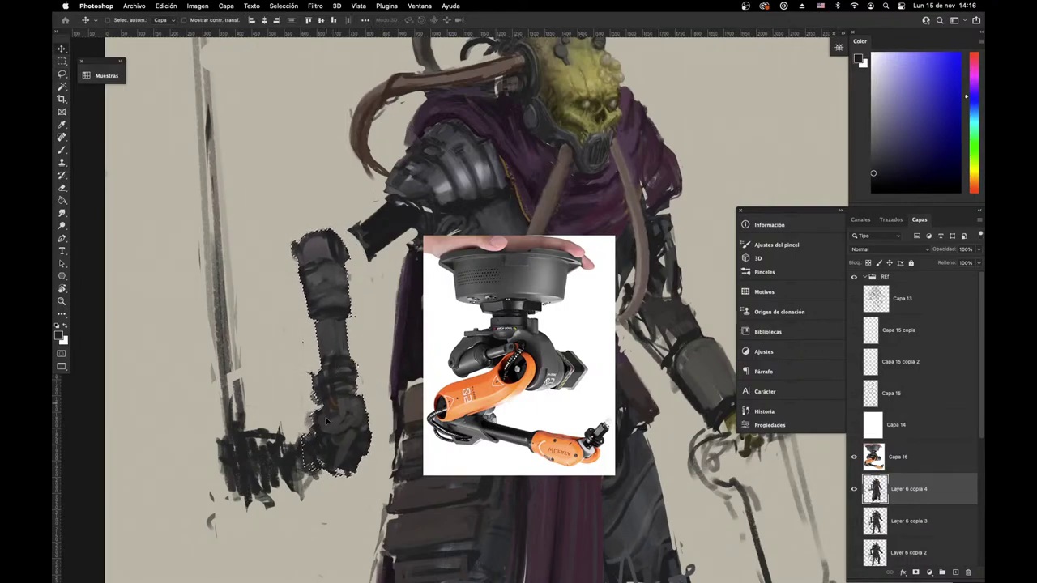
# Step: Clear the selection and round off the shifted sword-side elbow with greys sampled from the arm
pyautogui.press('super+d')
pyautogui.press('b')
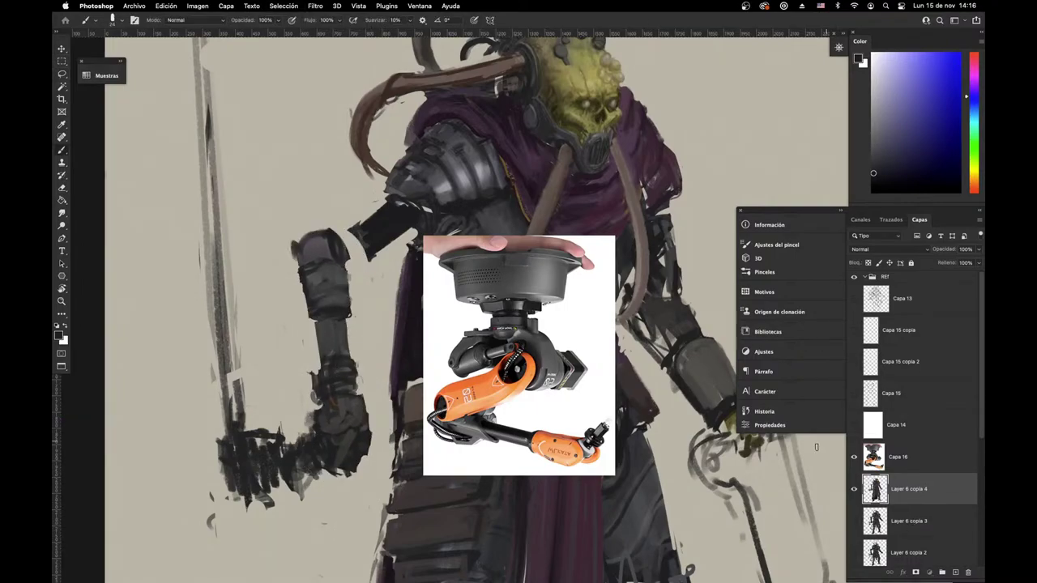
pyautogui.moveTo(385, 247); pyautogui.dragTo(374, 323)
pyautogui.moveTo(341, 300); pyautogui.dragTo(368, 280)
pyautogui.press('super+z')
pyautogui.press(']')
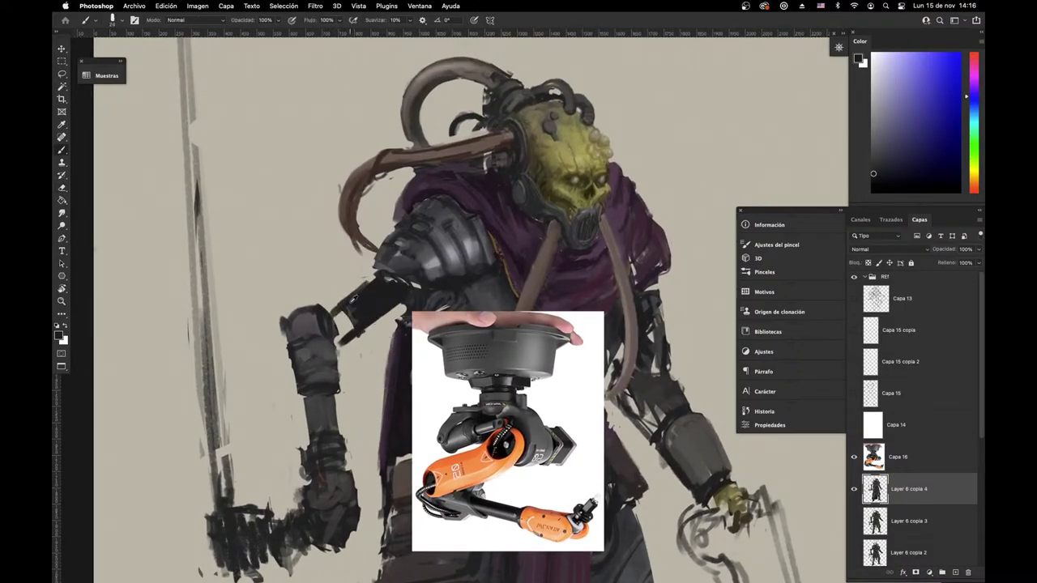
pyautogui.keyDown('alt'); pyautogui.click(336, 311); pyautogui.keyUp('alt')
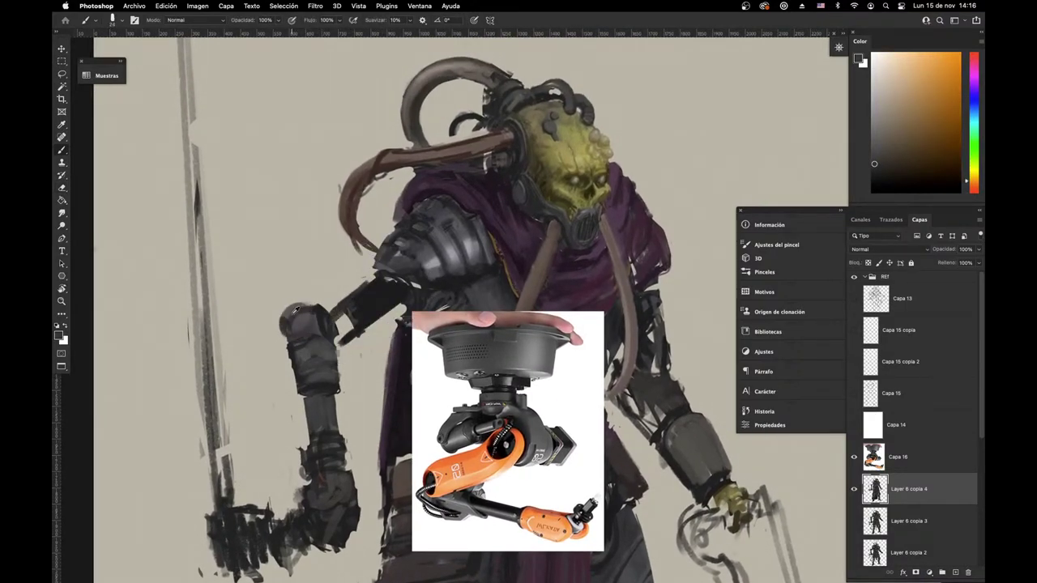
pyautogui.keyDown('alt'); pyautogui.click(295, 316); pyautogui.keyUp('alt')
# Step: Adjust the brush size and paint the sword-side upper arm as a dark mechanical rod joined to the elbow
pyautogui.rightClick(469, 277)
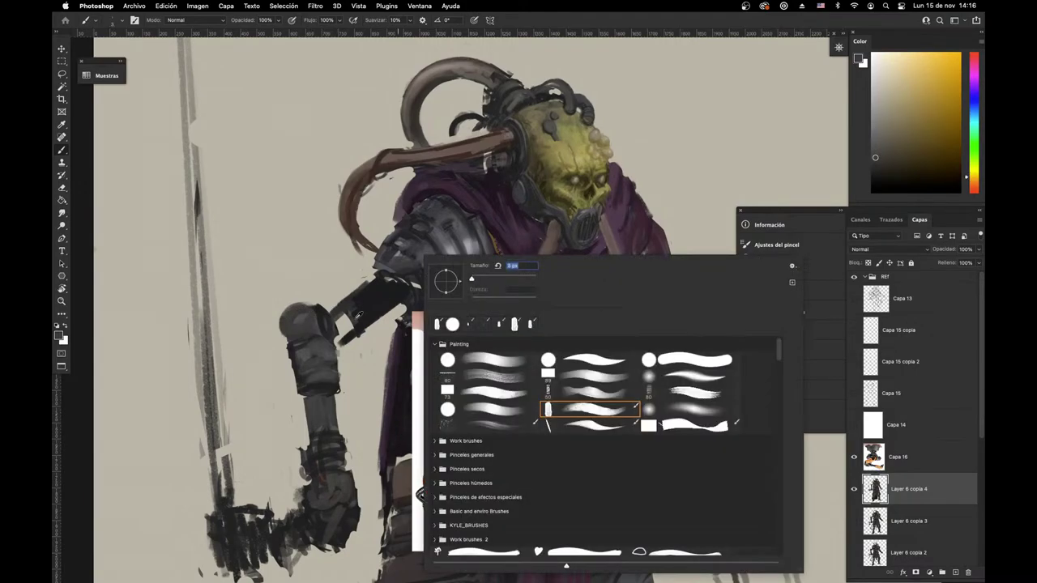
pyautogui.keyDown('alt'); pyautogui.click(363, 311); pyautogui.keyUp('alt')
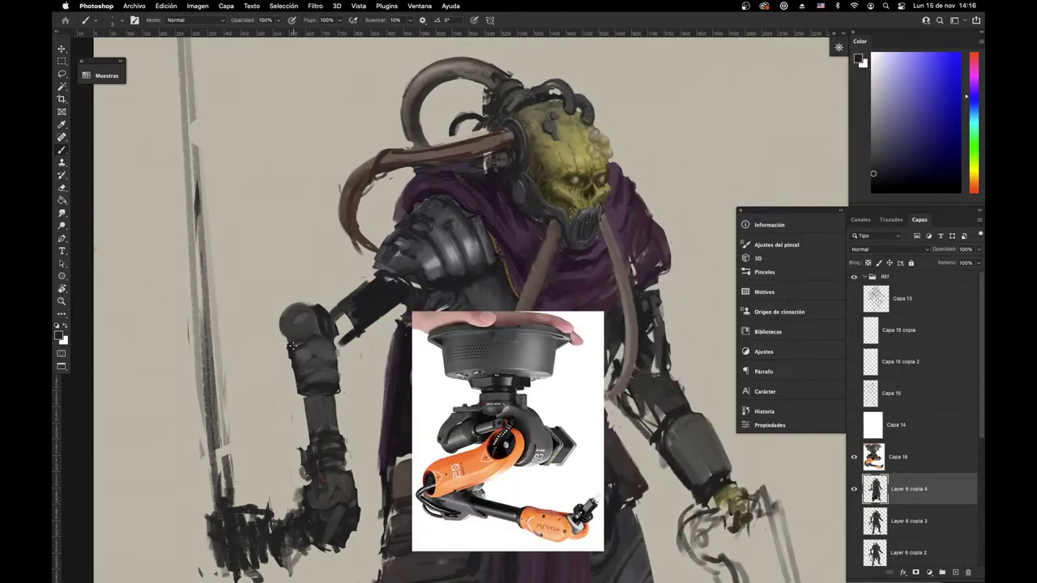
pyautogui.rightClick(350, 311)
pyautogui.moveTo(442, 288); pyautogui.dragTo(449, 288)
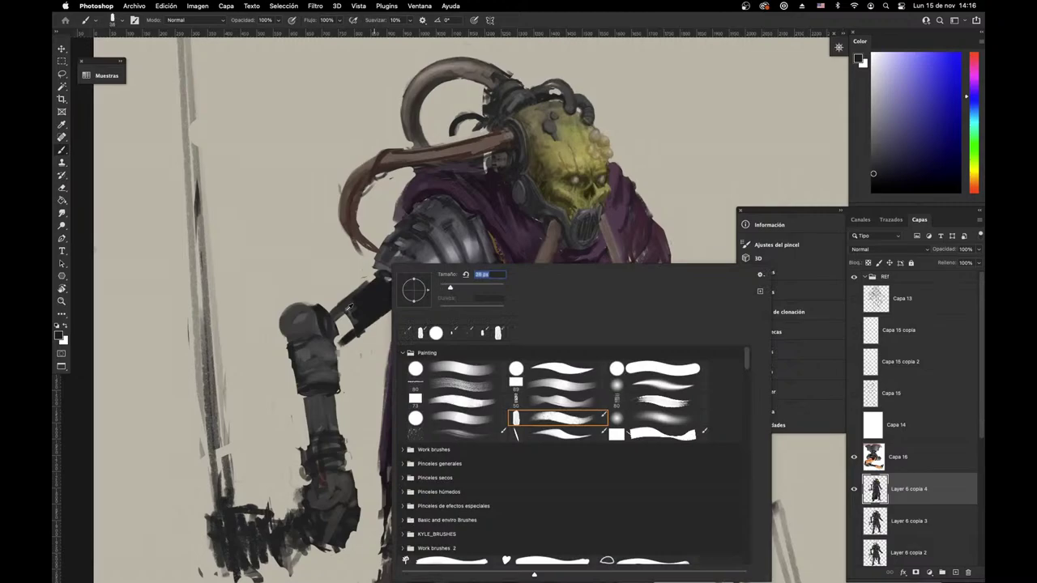
pyautogui.keyDown('alt'); pyautogui.click(347, 312); pyautogui.keyUp('alt')
pyautogui.moveTo(362, 290)
pyautogui.mouseDown()
pyautogui.moveTo(331, 318)
pyautogui.moveTo(330, 332)
pyautogui.mouseUp()
pyautogui.rightClick(357, 314)
pyautogui.keyDown('alt'); pyautogui.click(371, 294); pyautogui.keyUp('alt')
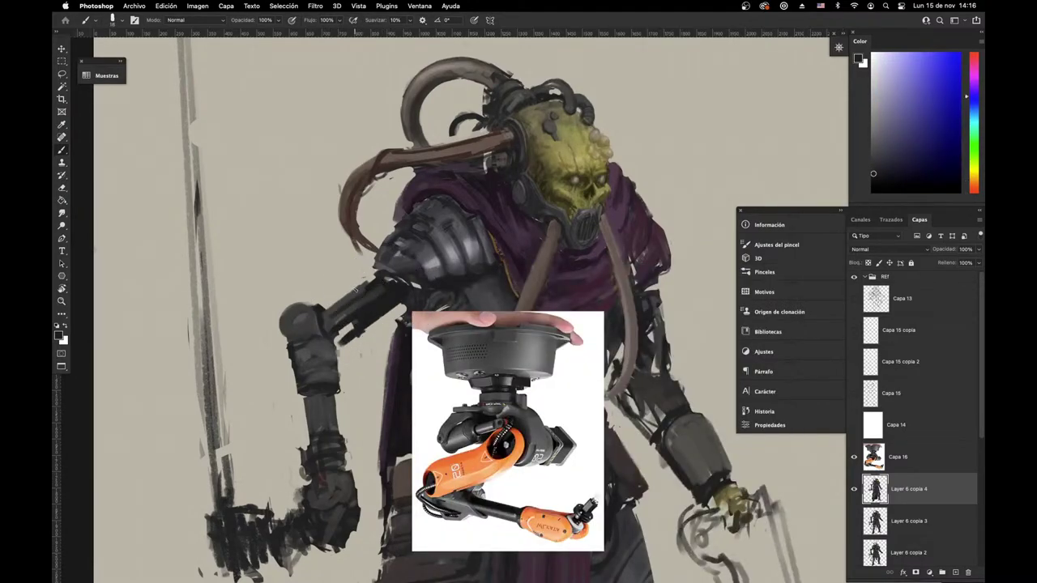
# Step: Sample a dark grey and paint along the underside of the upper-arm rod near the elbow
pyautogui.press('e')
pyautogui.rightClick(438, 244)
pyautogui.keyDown('alt'); pyautogui.click(340, 324); pyautogui.keyUp('alt')
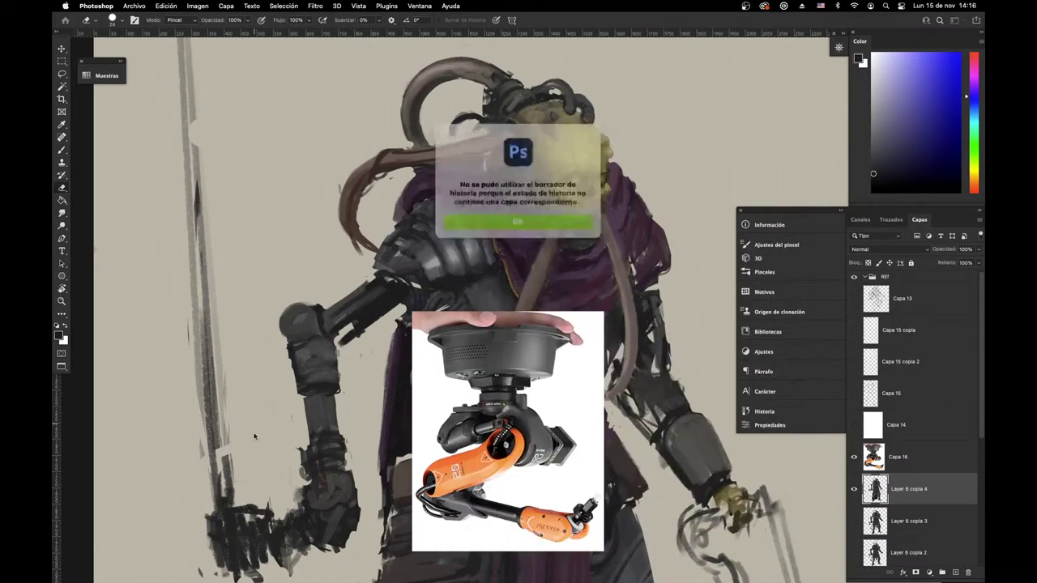
pyautogui.click(549, 219)
pyautogui.press('b')
pyautogui.keyDown('alt'); pyautogui.click(364, 319); pyautogui.keyUp('alt')
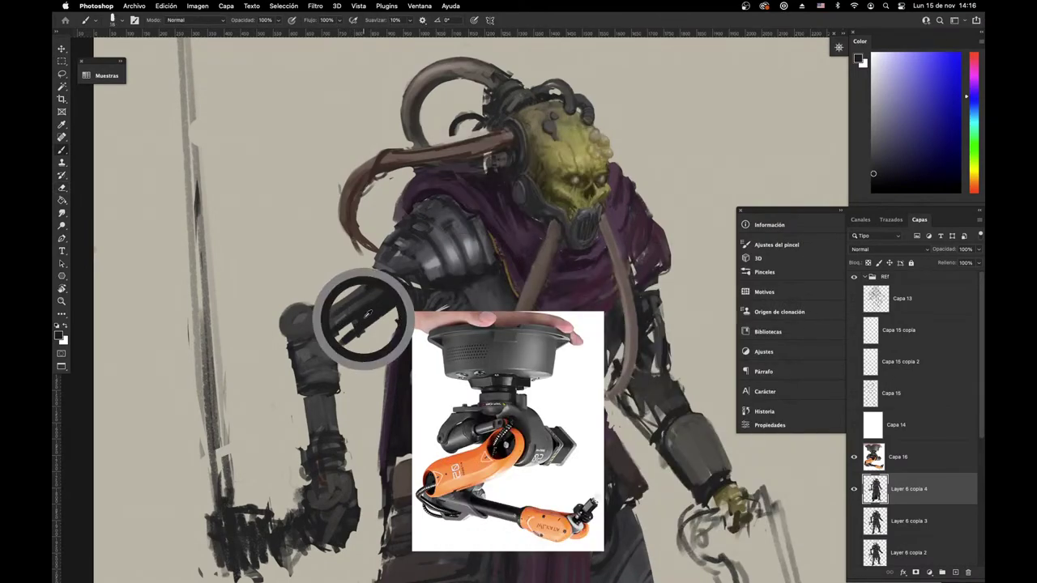
pyautogui.moveTo(353, 324); pyautogui.dragTo(336, 335)
# Step: Trim the segment below the elbow and repaint it with darker greys and a lighter cuff at its lower end
pyautogui.press('e')
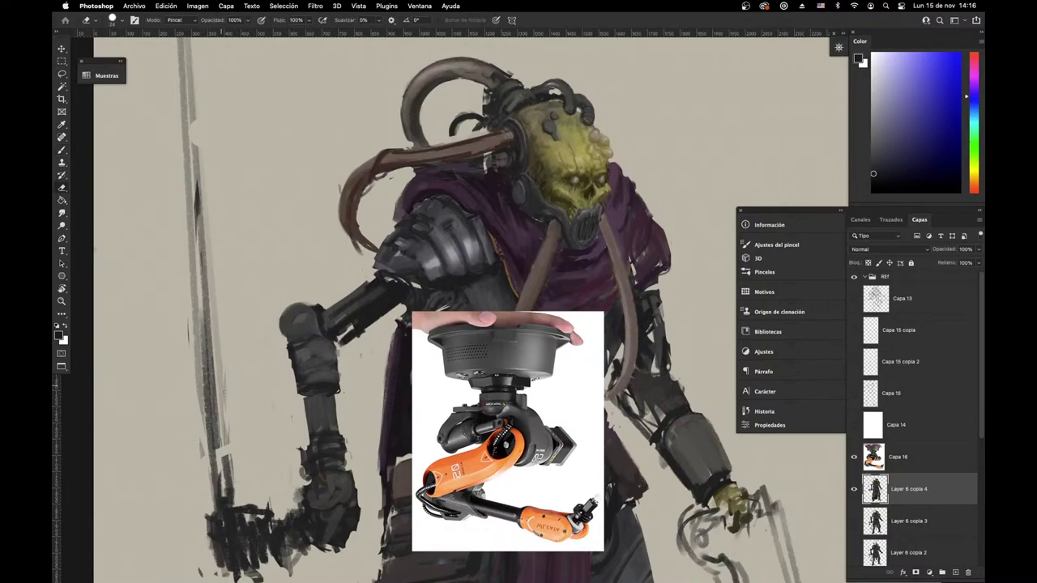
pyautogui.moveTo(291, 350)
pyautogui.mouseDown()
pyautogui.moveTo(336, 352)
pyautogui.moveTo(295, 359)
pyautogui.moveTo(328, 340)
pyautogui.moveTo(330, 351)
pyautogui.mouseUp()
pyautogui.press('b')
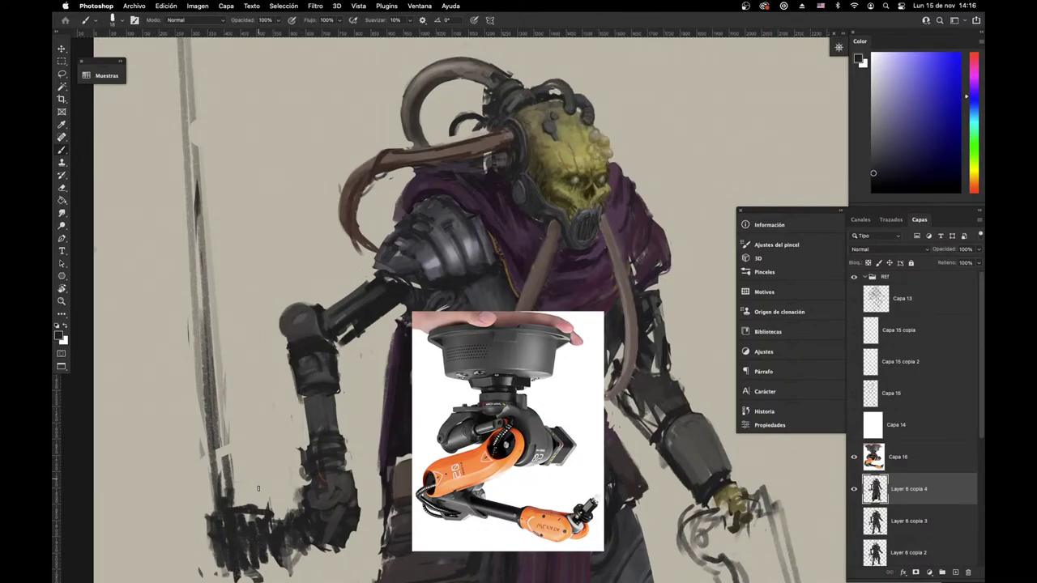
pyautogui.keyDown('alt'); pyautogui.click(301, 397); pyautogui.keyUp('alt')
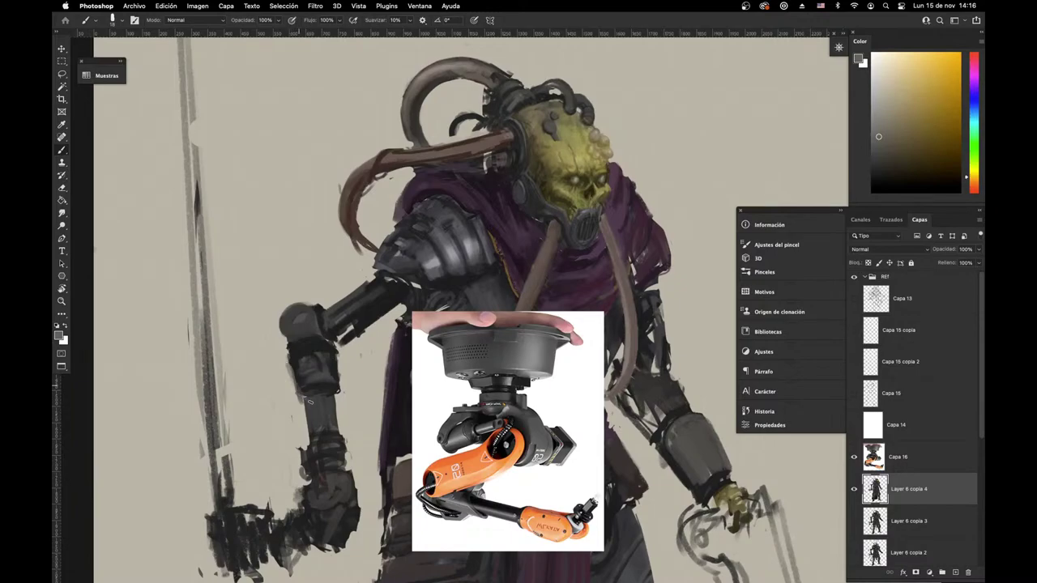
pyautogui.keyDown('alt'); pyautogui.click(335, 373); pyautogui.keyUp('alt')
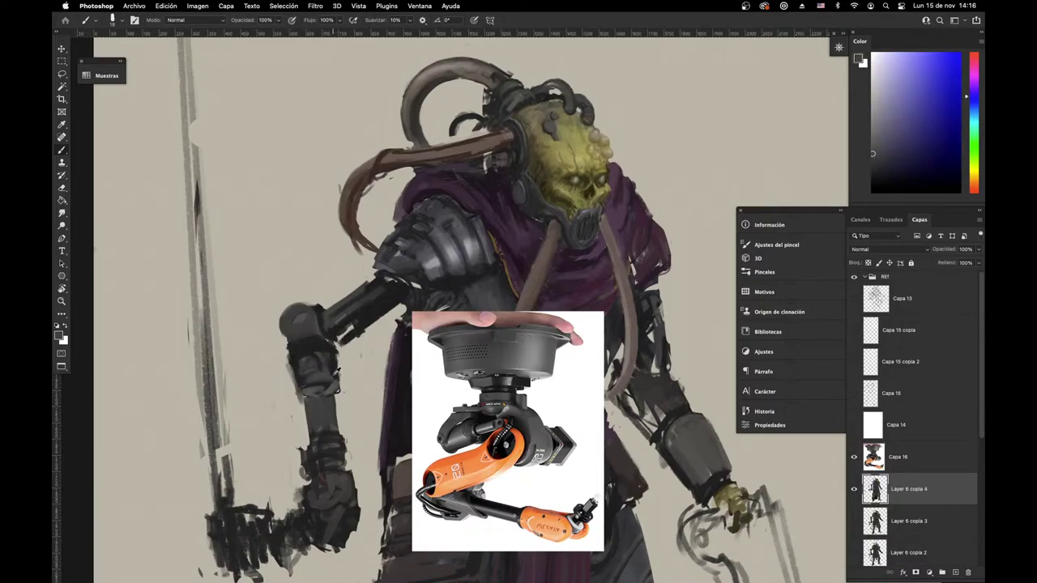
pyautogui.keyDown('alt'); pyautogui.click(313, 387); pyautogui.keyUp('alt')
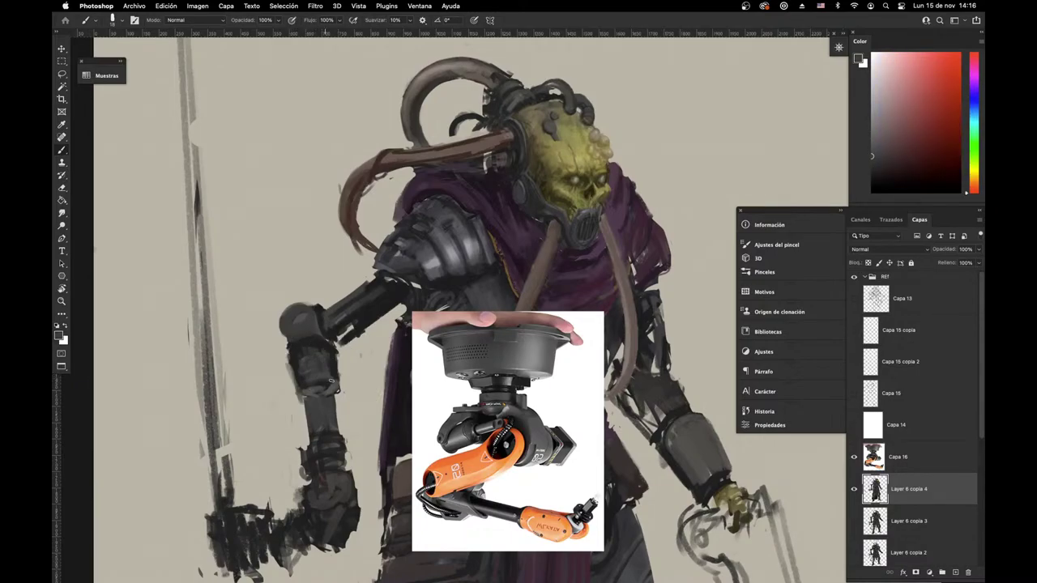
# Step: Erase the edges of the sword-side forearm between cuff and wrist to make it a thinner dark rod
pyautogui.press('e')
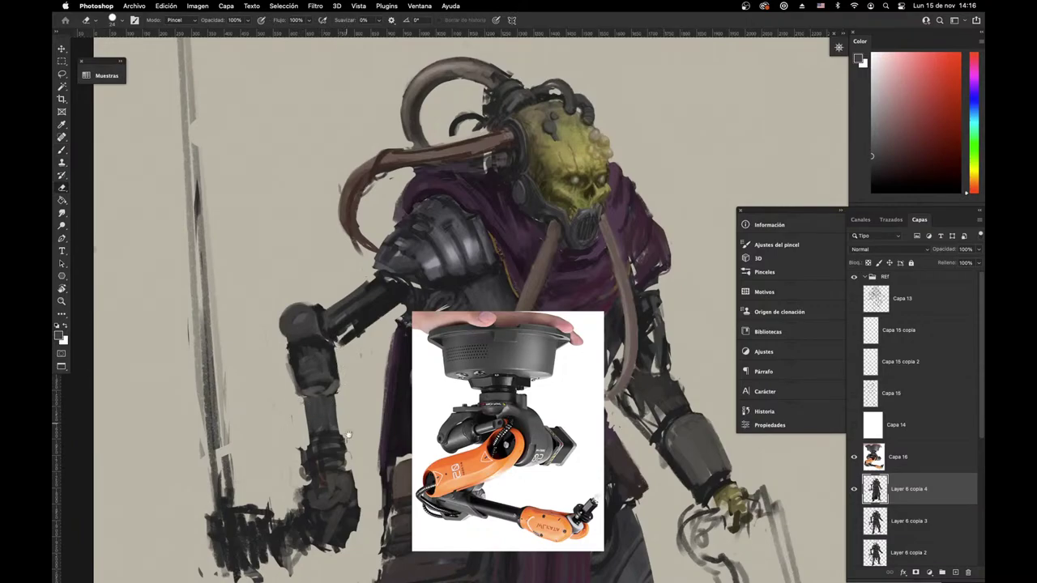
pyautogui.keyDown('space'); pyautogui.moveTo(350, 435); pyautogui.dragTo(347, 395); pyautogui.keyUp('space')
pyautogui.press('b')
pyautogui.keyDown('alt'); pyautogui.click(314, 340); pyautogui.keyUp('alt')
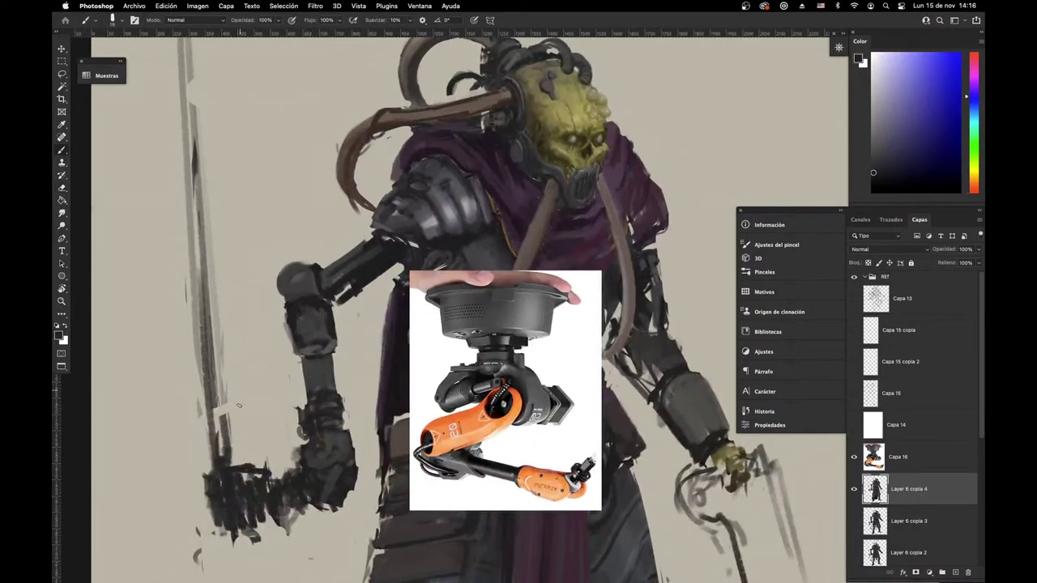
pyautogui.press('e')
pyautogui.moveTo(302, 358)
pyautogui.mouseDown()
pyautogui.moveTo(314, 418)
pyautogui.moveTo(340, 410)
pyautogui.moveTo(304, 435)
pyautogui.mouseUp()
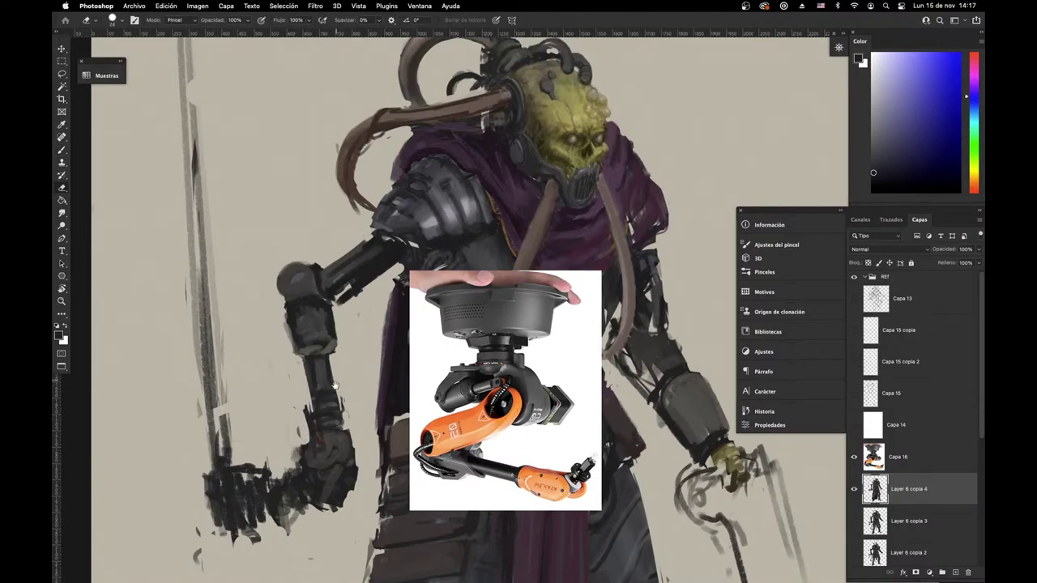
# Step: Shade the top of the round elbow joint with greys sampled from the shoulder armour and arm
pyautogui.scroll(3, 334, 386)
pyautogui.press('b')
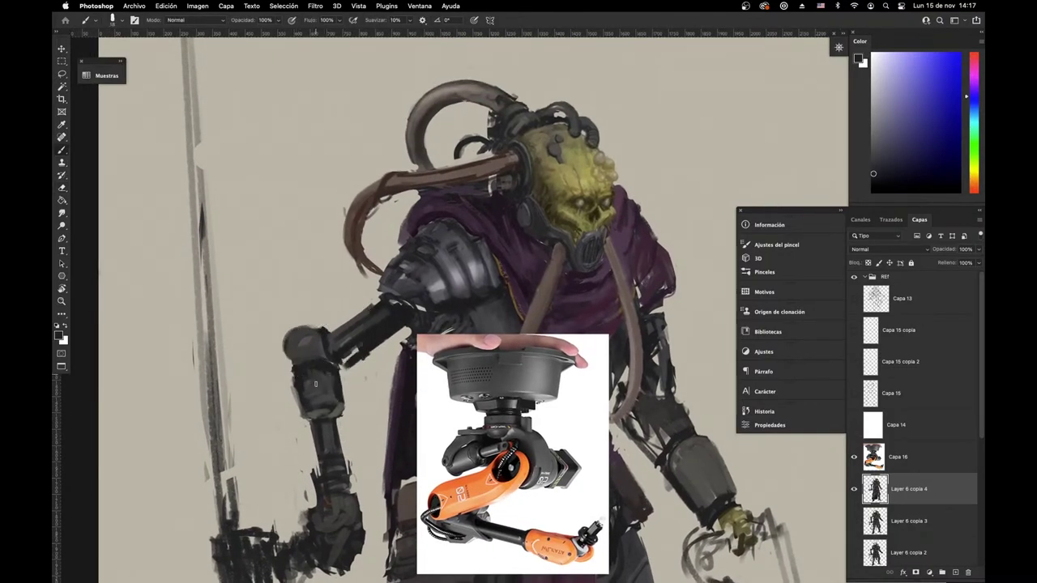
pyautogui.keyDown('alt'); pyautogui.click(395, 282); pyautogui.keyUp('alt')
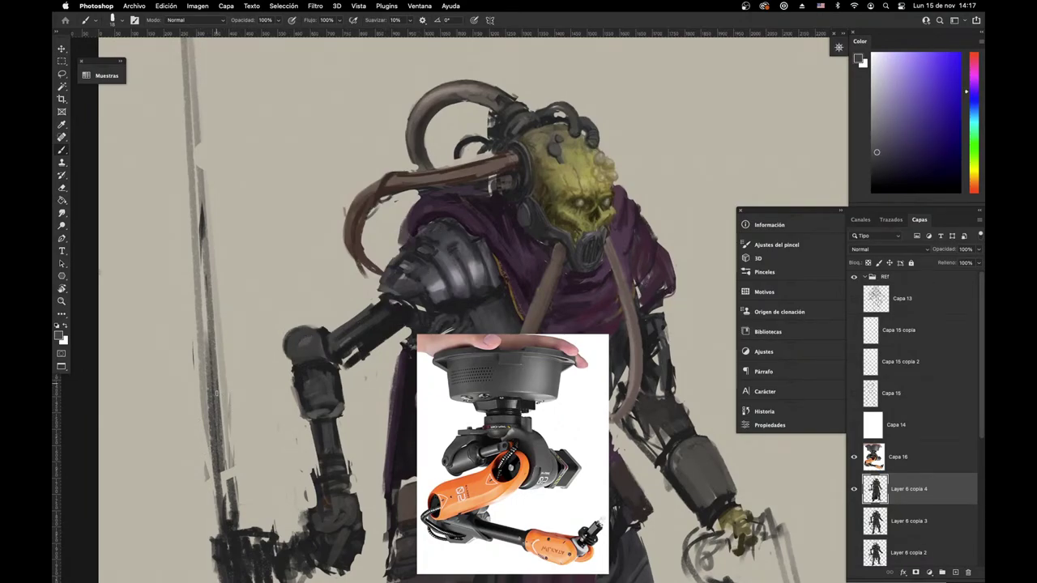
pyautogui.moveTo(217, 393); pyautogui.dragTo(210, 339)
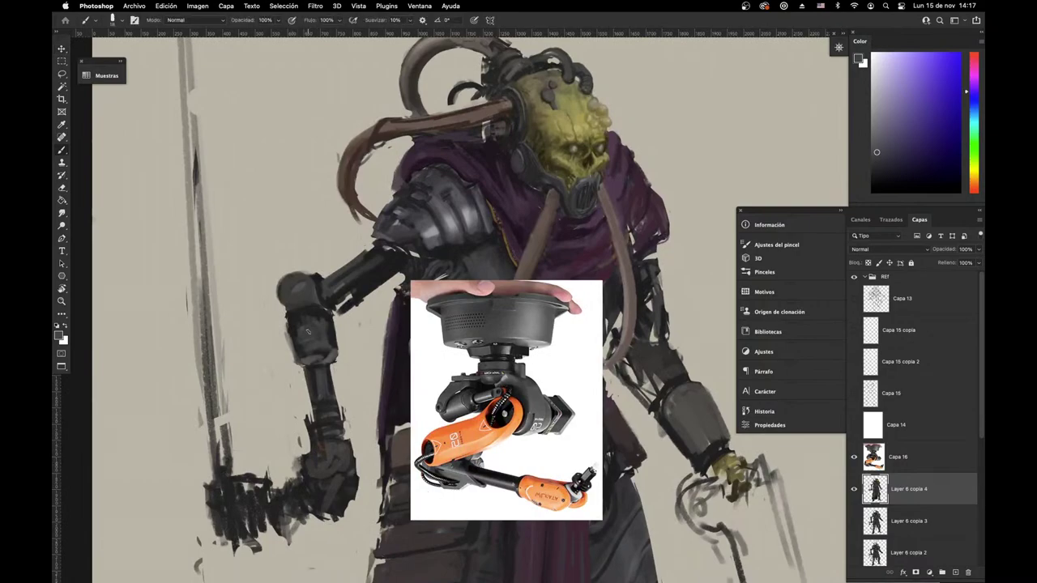
pyautogui.keyDown('alt'); pyautogui.click(326, 287); pyautogui.keyUp('alt')
pyautogui.keyDown('alt'); pyautogui.click(295, 286); pyautogui.keyUp('alt')
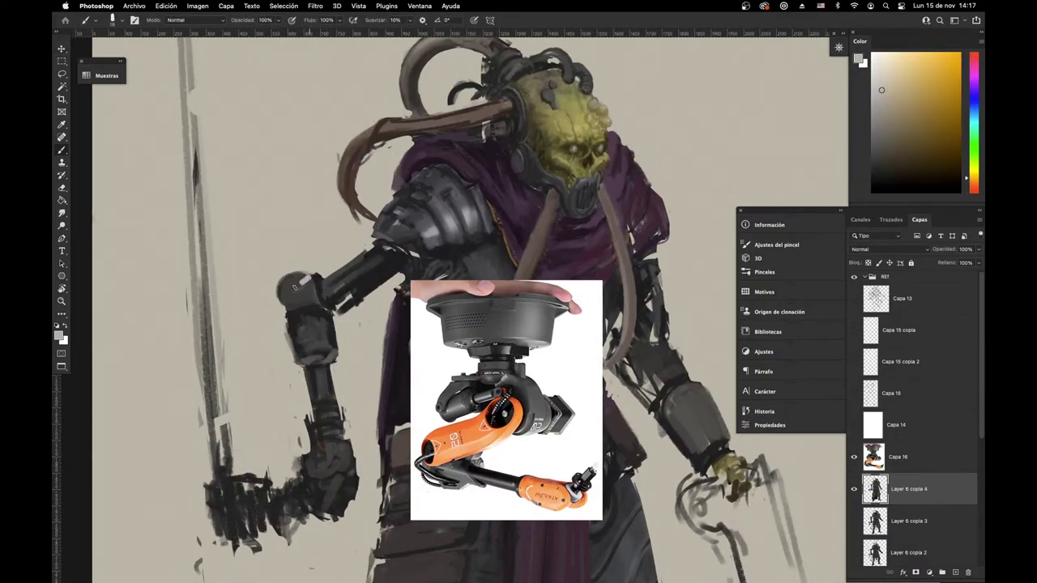
pyautogui.keyDown('alt'); pyautogui.click(318, 279); pyautogui.keyUp('alt')
pyautogui.moveTo(309, 277); pyautogui.dragTo(294, 288)
# Step: Paint a dark slot into the round elbow joint and soften its surroundings with sampled greys
pyautogui.keyDown('alt'); pyautogui.click(301, 288); pyautogui.keyUp('alt')
pyautogui.keyDown('alt'); pyautogui.click(318, 274); pyautogui.keyUp('alt')
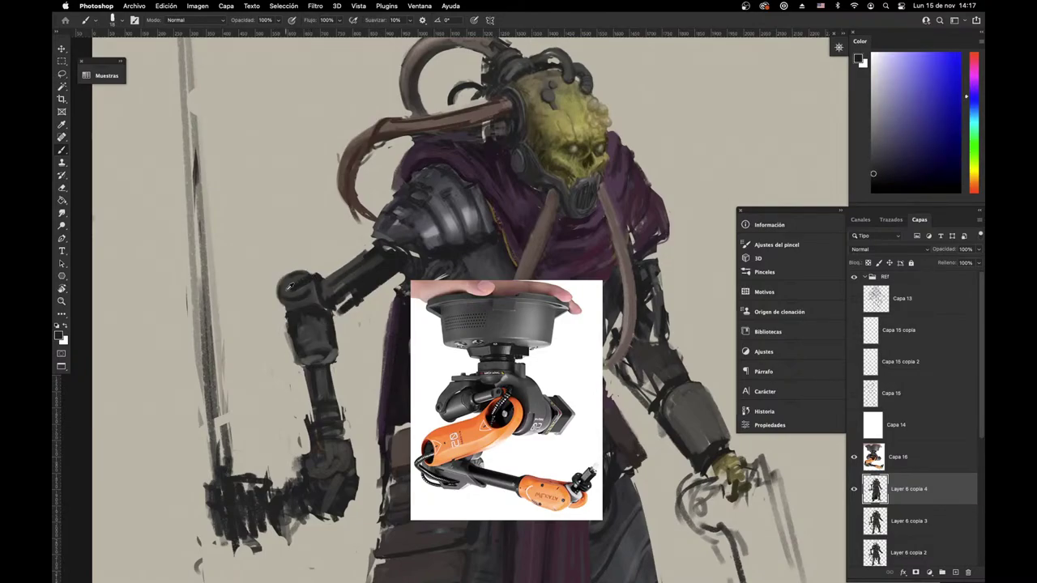
pyautogui.keyDown('alt'); pyautogui.click(289, 288); pyautogui.keyUp('alt')
pyautogui.moveTo(295, 294); pyautogui.dragTo(308, 293)
pyautogui.keyDown('alt'); pyautogui.click(311, 277); pyautogui.keyUp('alt')
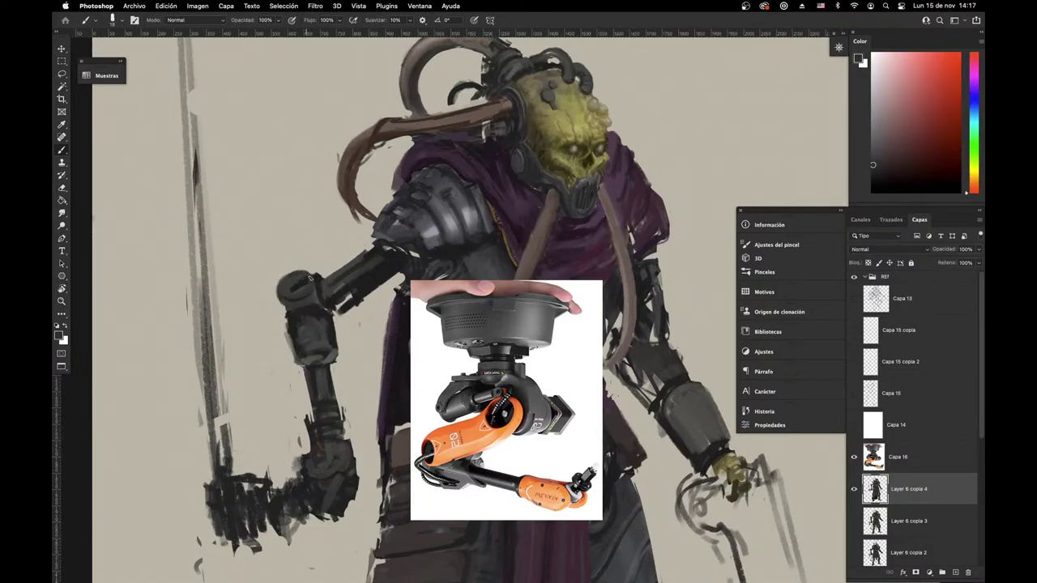
# Step: Switch to Chrome, browse the "mechanical arm" image results and open the labelled robot arm joint diagram
pyautogui.press('super+Tab')
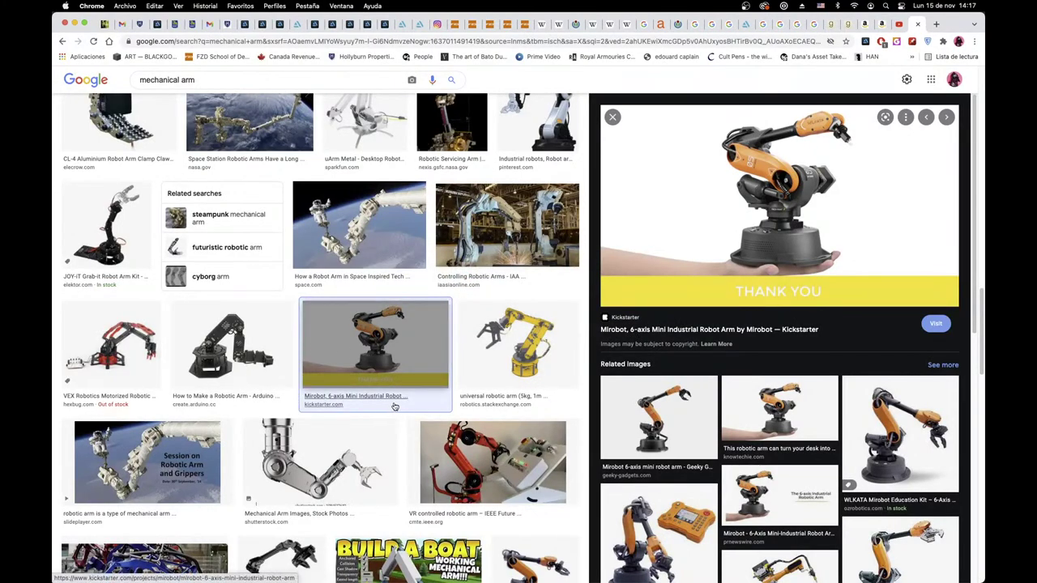
pyautogui.scroll(-4, 395, 407)
pyautogui.scroll(7, 430, 402)
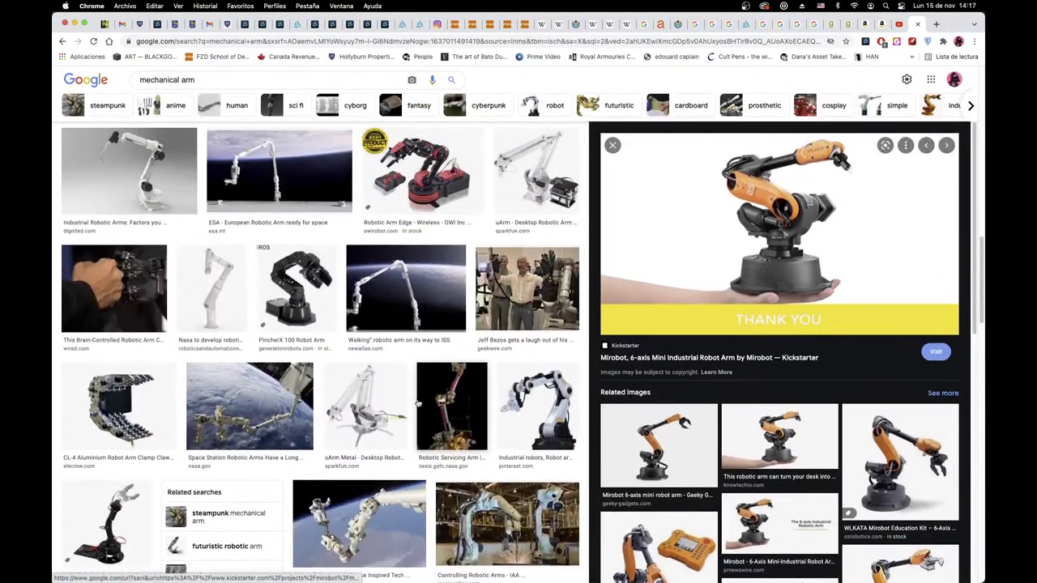
pyautogui.scroll(2, 418, 402)
pyautogui.scroll(-6, 409, 398)
pyautogui.scroll(2, 401, 395)
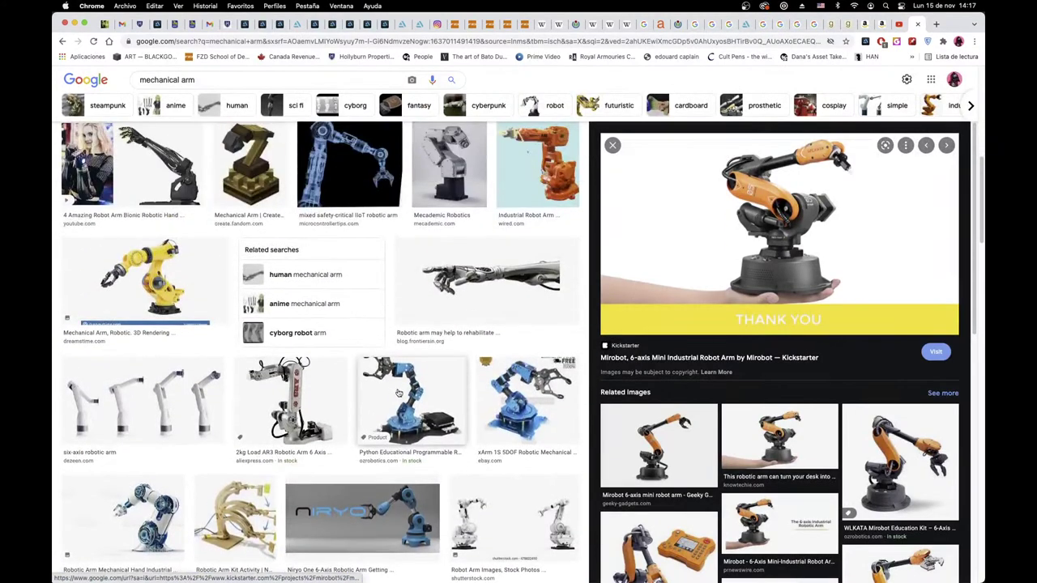
pyautogui.scroll(3, 397, 392)
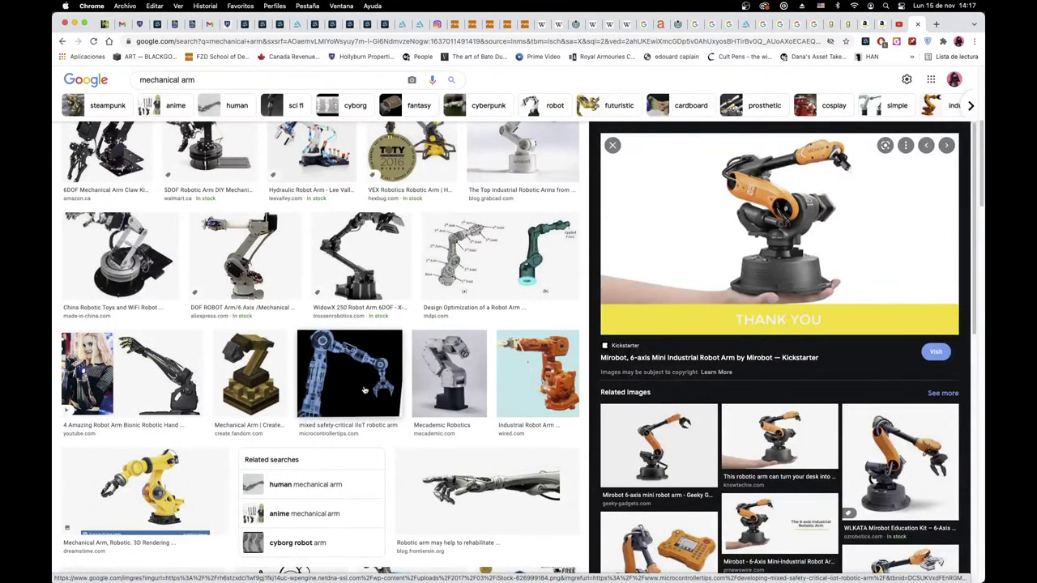
pyautogui.click(500, 258)
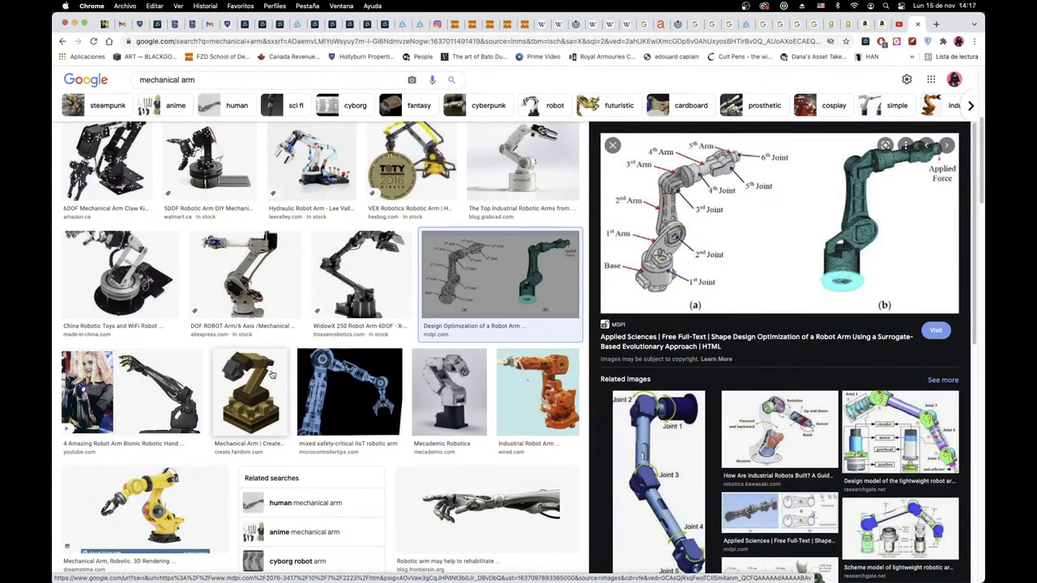
# Step: Narrow the mechanical arm image results to "robot" and look through them for joint shapes
pyautogui.scroll(5, 272, 375)
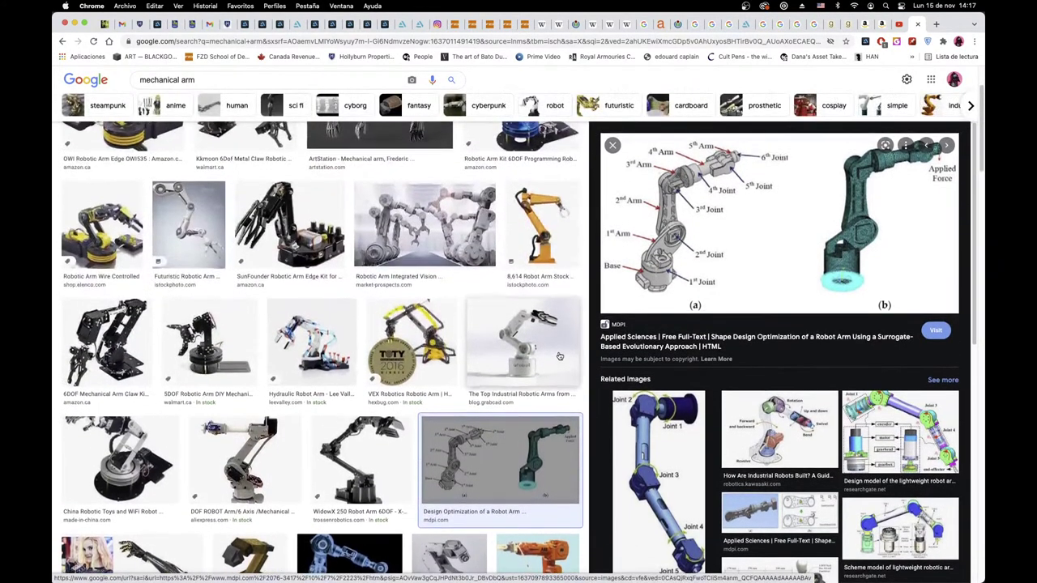
pyautogui.scroll(3, 486, 377)
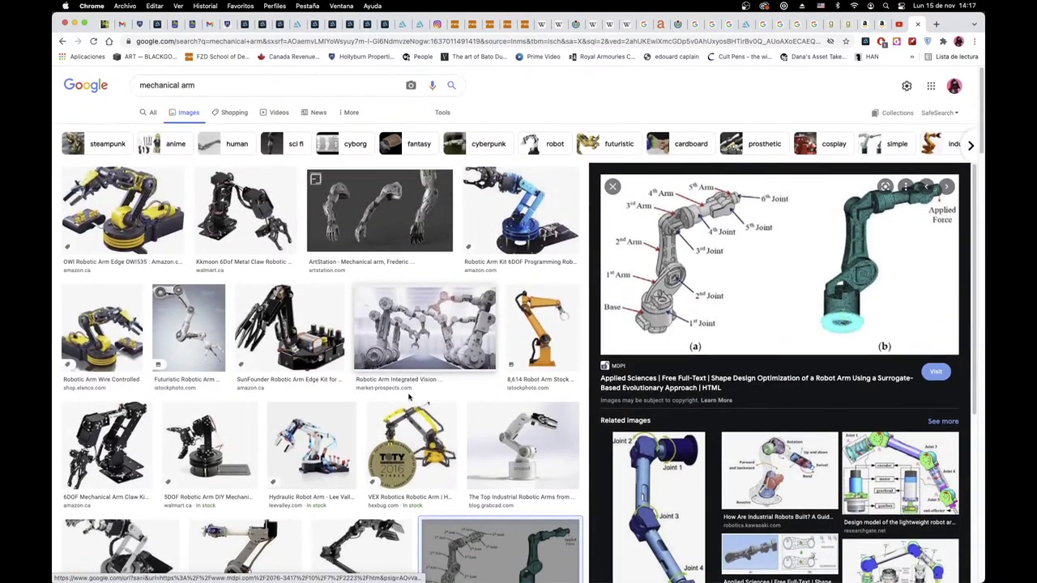
pyautogui.scroll(-1, 409, 397)
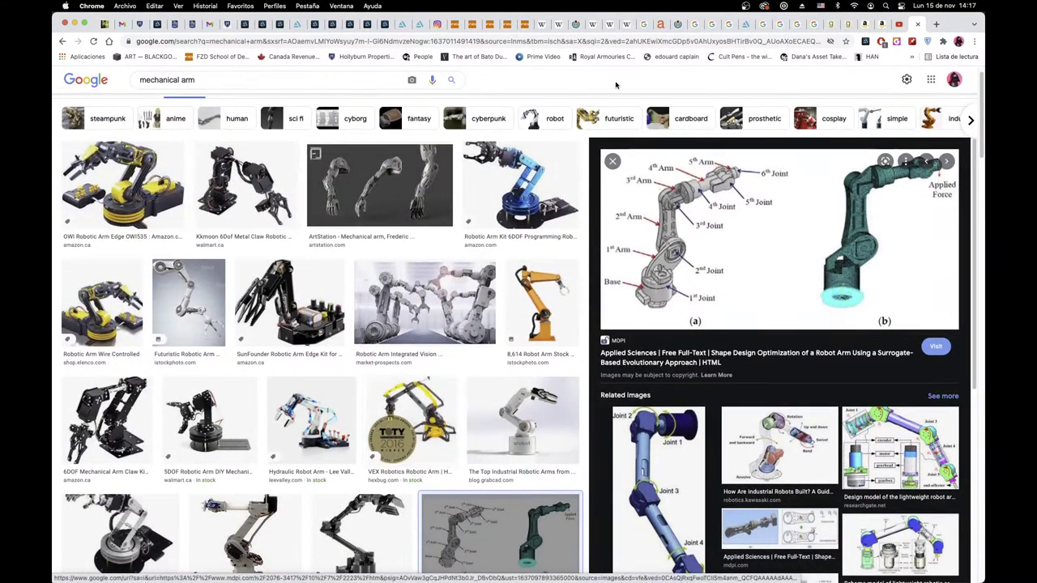
pyautogui.click(551, 119)
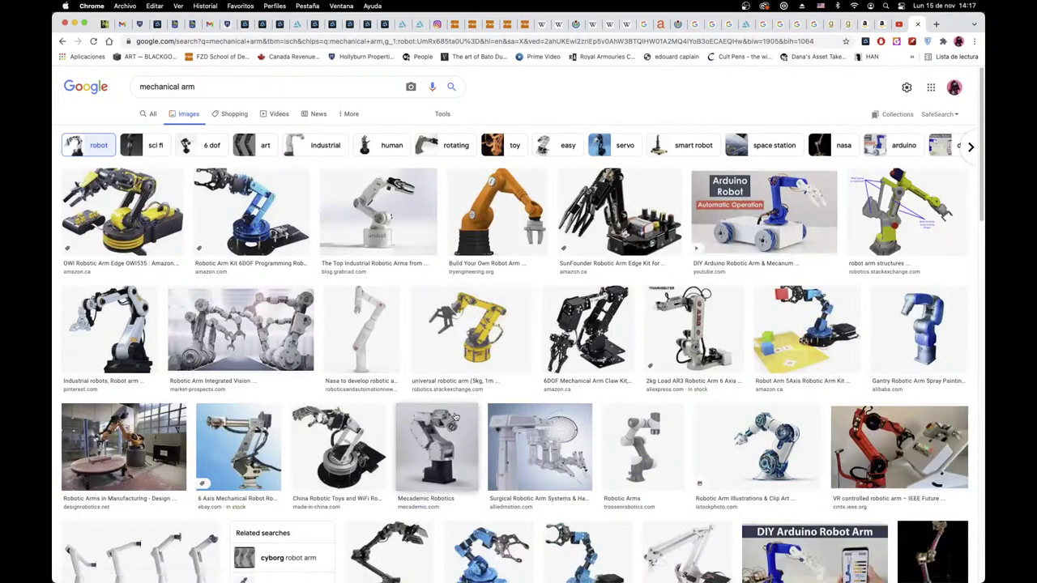
pyautogui.scroll(-5, 455, 417)
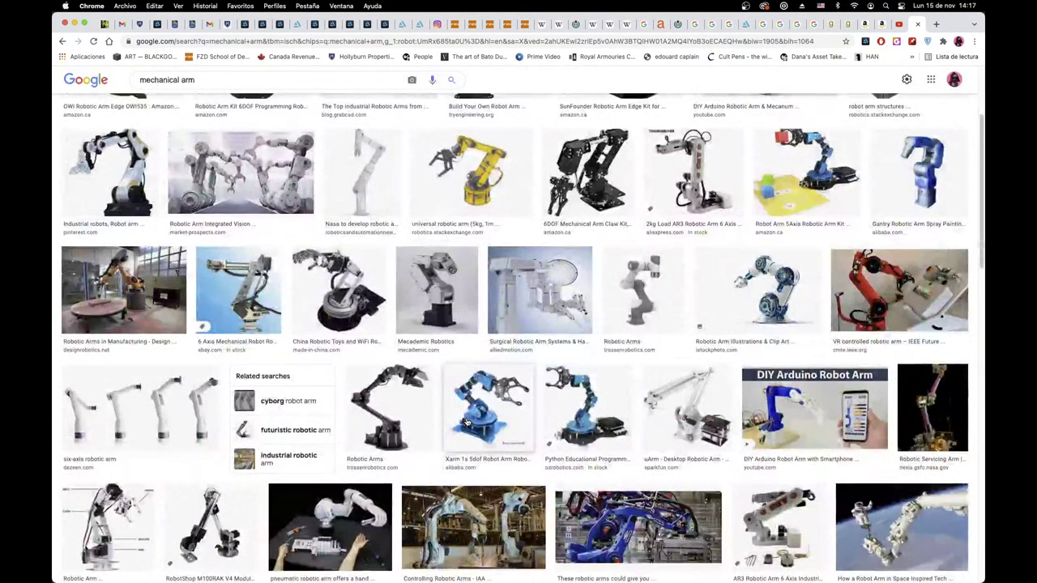
# Step: Switch to Photoshop and repaint the dark slot of the round elbow joint with sampled dark greys
pyautogui.press('super+Tab')
pyautogui.press('e')
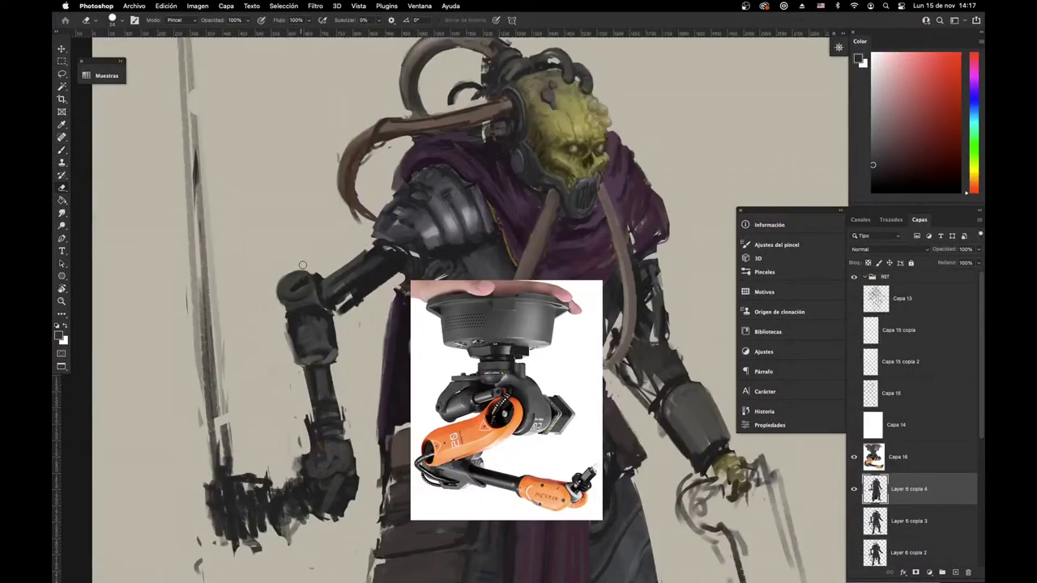
pyautogui.press('b')
pyautogui.keyDown('alt'); pyautogui.click(318, 275); pyautogui.keyUp('alt')
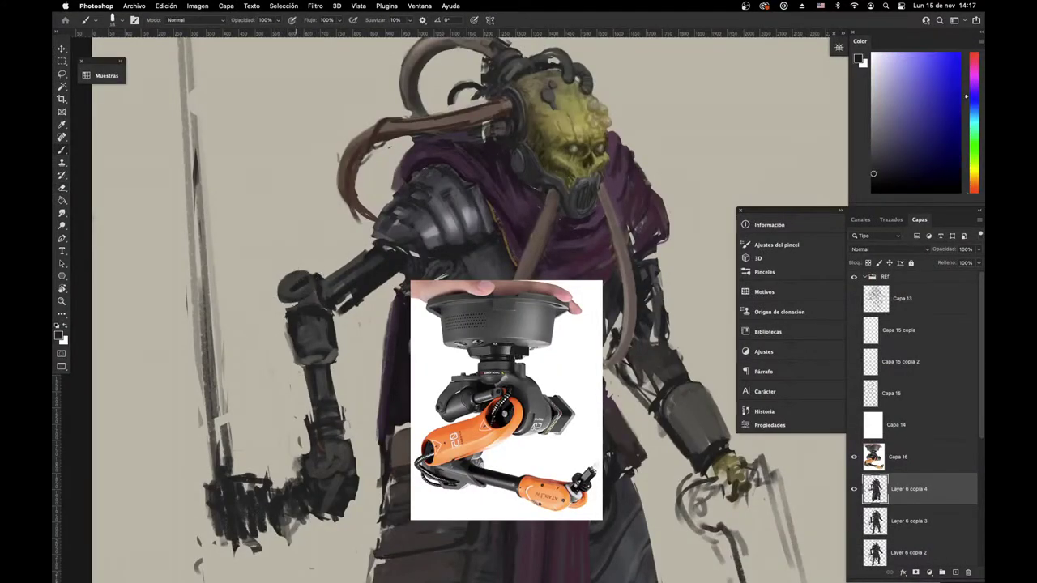
pyautogui.moveTo(304, 273); pyautogui.dragTo(289, 281)
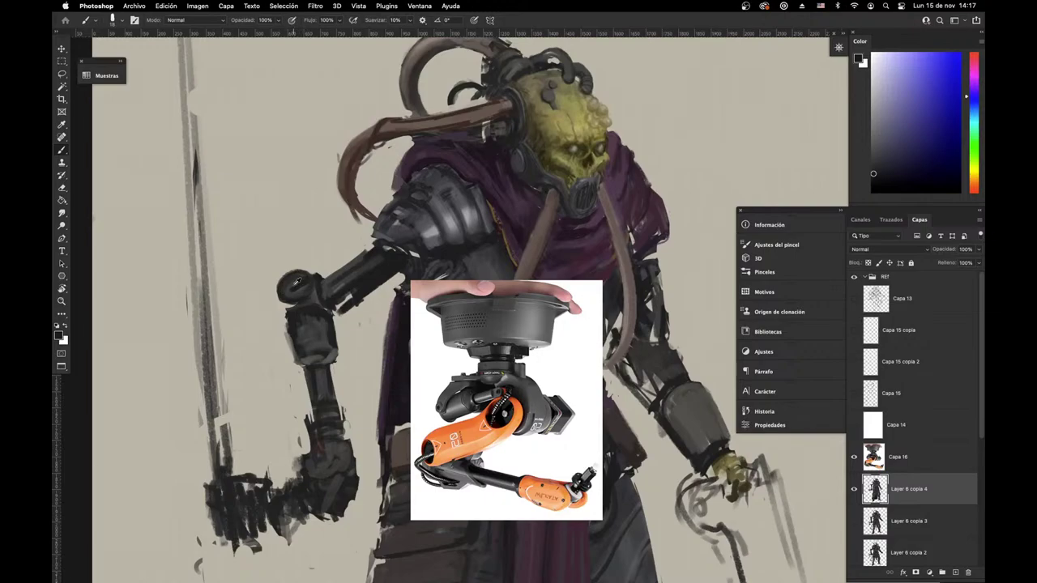
pyautogui.keyDown('alt'); pyautogui.click(295, 283); pyautogui.keyUp('alt')
pyautogui.press('e')
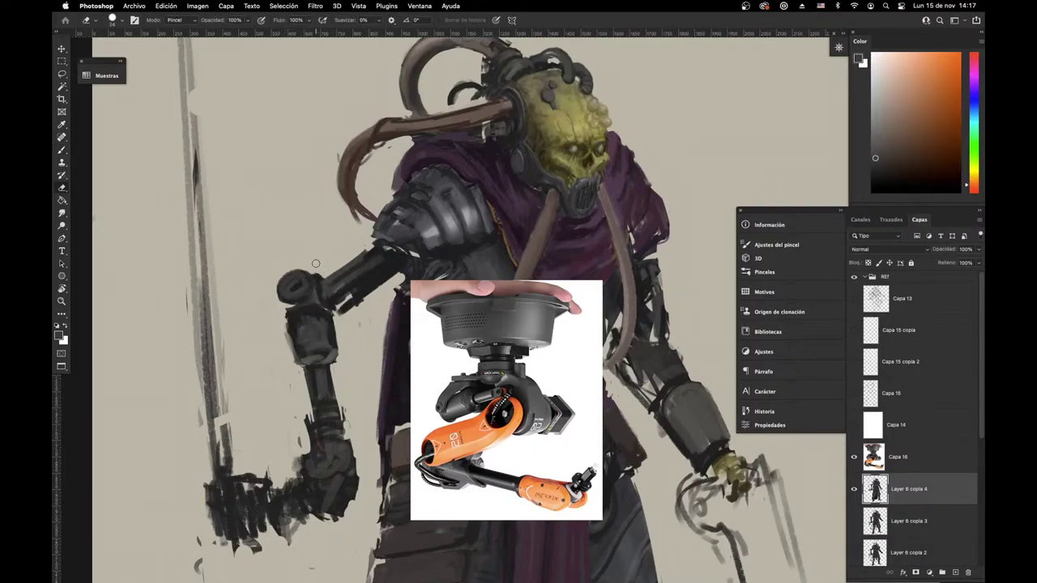
# Step: Clean up the underside of the sword-side upper arm with sampled dark grey and erasing, and adjust the eraser size
pyautogui.keyDown('alt'); pyautogui.click(356, 290); pyautogui.keyUp('alt')
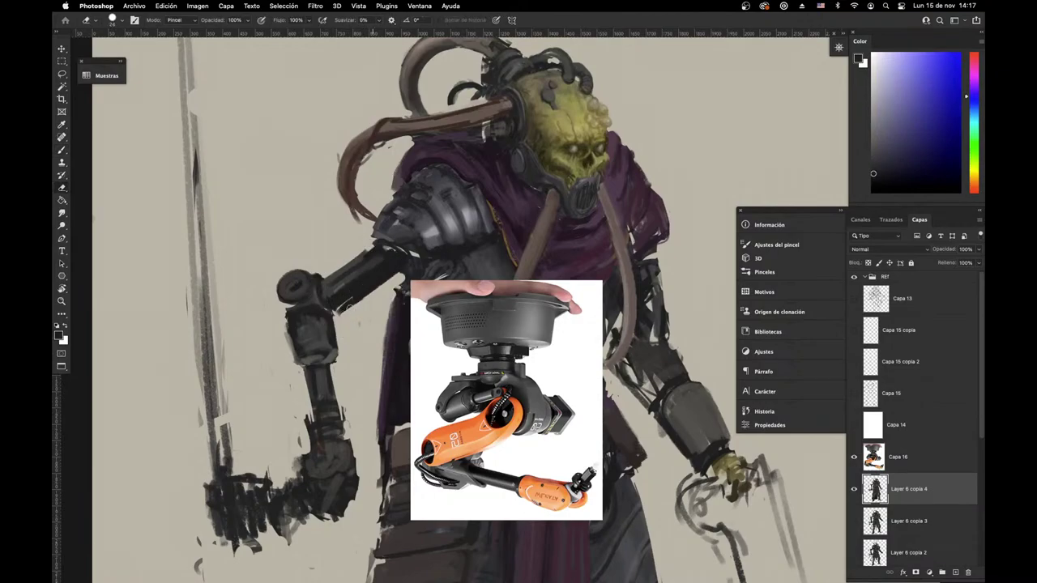
pyautogui.press('b')
pyautogui.press('x')
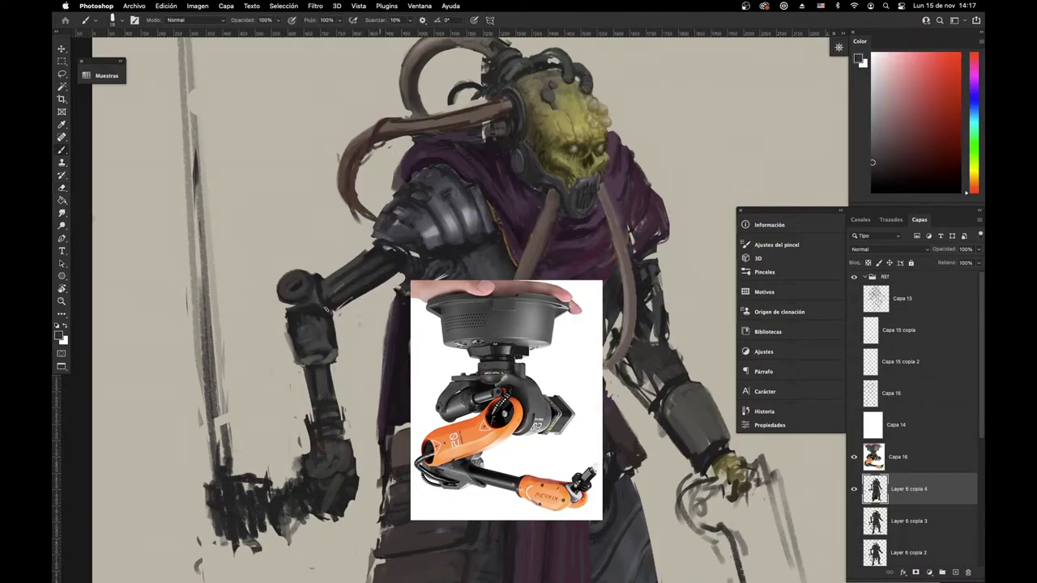
pyautogui.press('x')
pyautogui.keyDown('alt'); pyautogui.click(364, 277); pyautogui.keyUp('alt')
pyautogui.press('e')
pyautogui.rightClick(318, 276)
pyautogui.moveTo(413, 274); pyautogui.dragTo(410, 274)
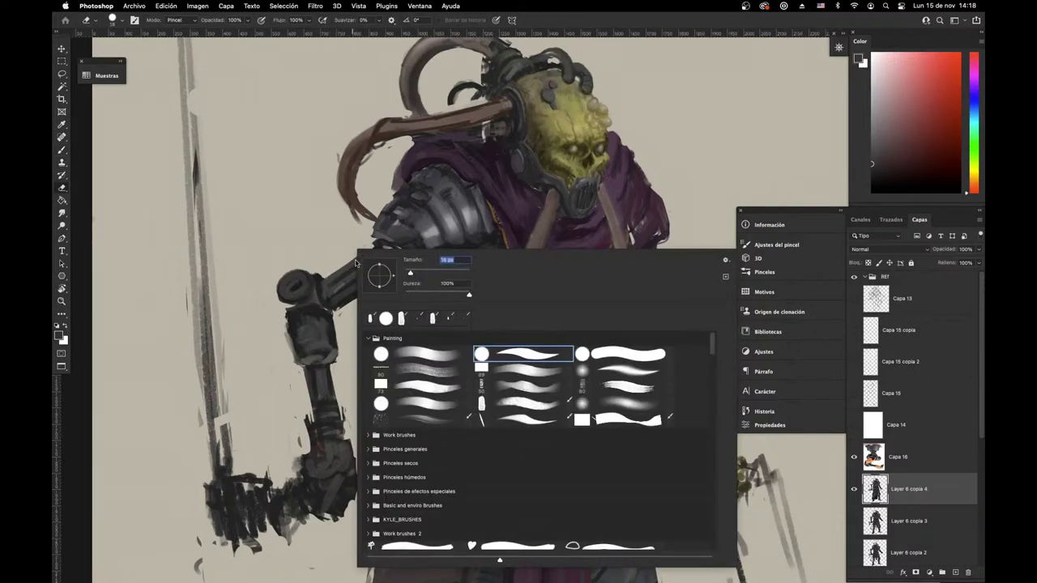
pyautogui.click(307, 263)
# Step: Shade the face and rim of the round elbow joint with greys sampled from the joint and shoulder armour
pyautogui.press('b')
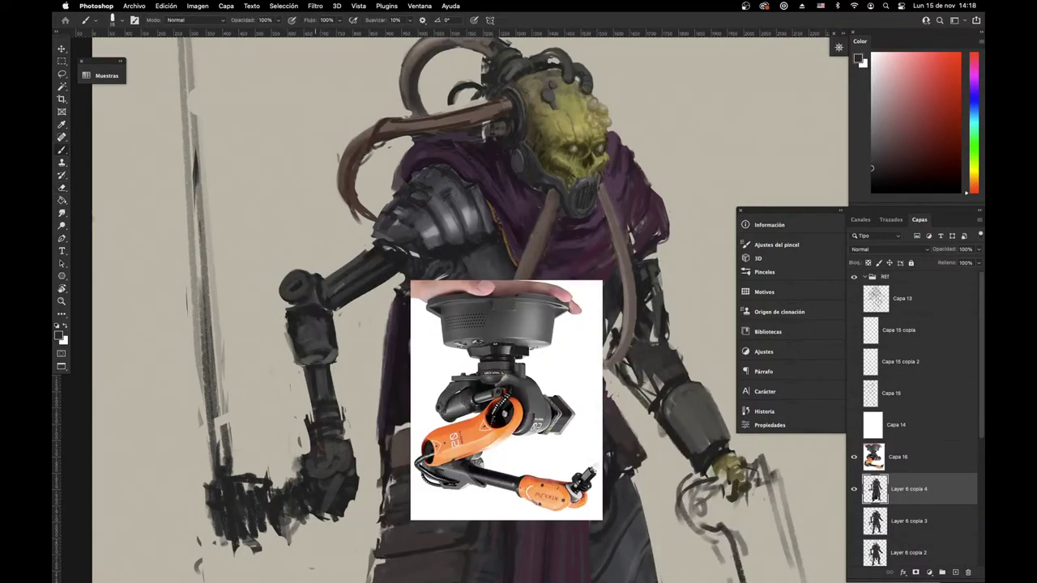
pyautogui.keyDown('alt'); pyautogui.click(289, 279); pyautogui.keyUp('alt')
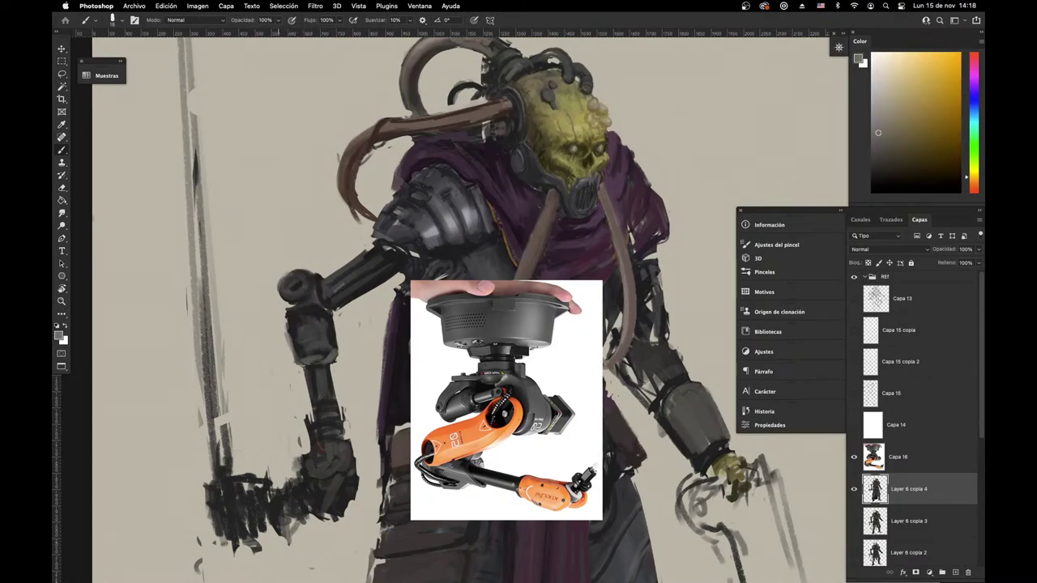
pyautogui.moveTo(290, 278)
pyautogui.mouseDown()
pyautogui.moveTo(302, 288)
pyautogui.moveTo(282, 288)
pyautogui.mouseUp()
pyautogui.keyDown('alt'); pyautogui.click(309, 278); pyautogui.keyUp('alt')
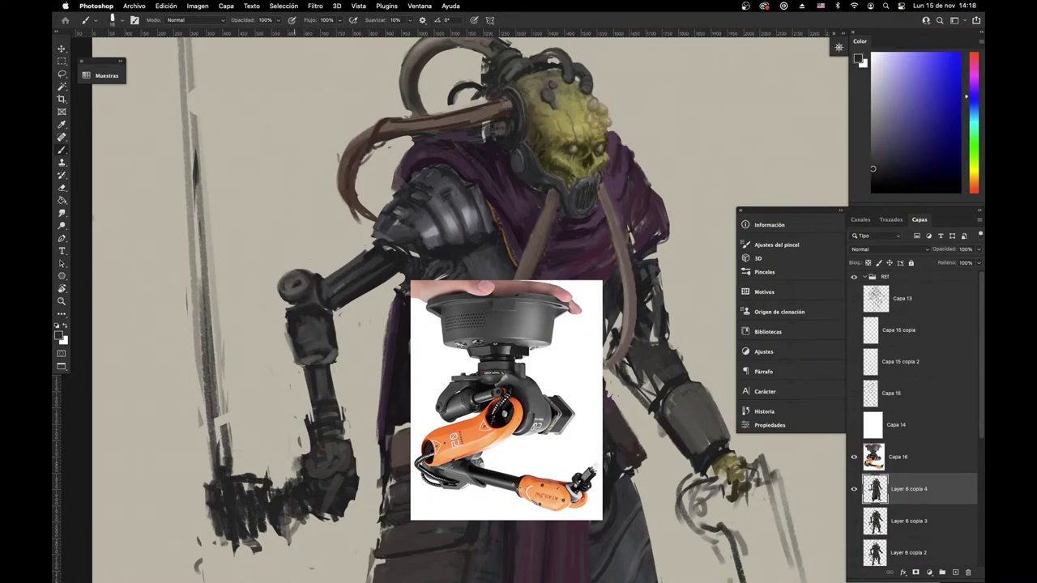
pyautogui.keyDown('alt'); pyautogui.click(300, 279); pyautogui.keyUp('alt')
pyautogui.keyDown('alt'); pyautogui.click(427, 220); pyautogui.keyUp('alt')
pyautogui.keyDown('alt'); pyautogui.click(292, 274); pyautogui.keyUp('alt')
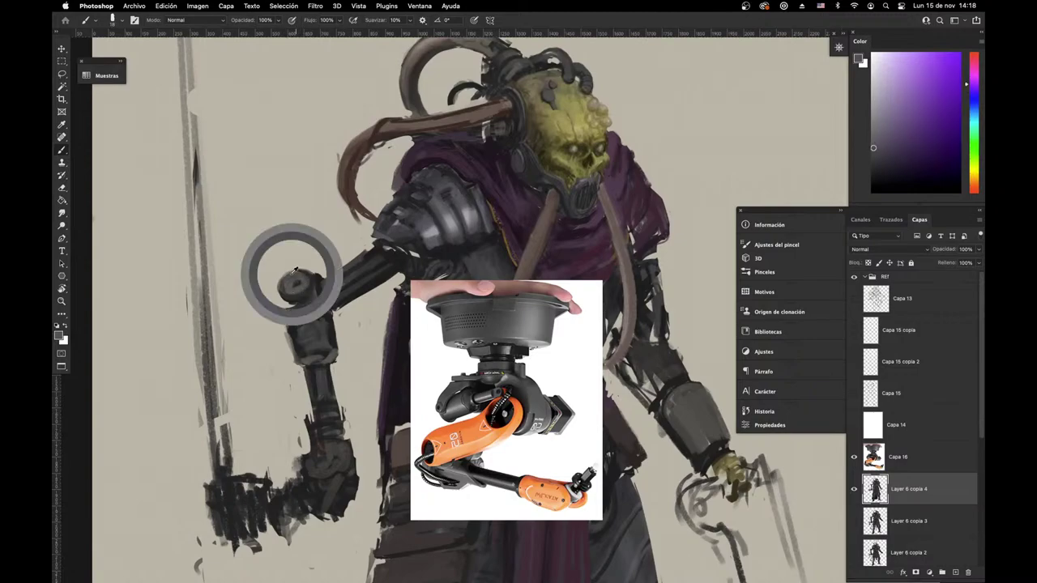
pyautogui.keyDown('alt'); pyautogui.click(319, 276); pyautogui.keyUp('alt')
# Step: Delete the orange robot arm reference image layer, Capa 16
pyautogui.moveTo(368, 357); pyautogui.dragTo(324, 328)
pyautogui.press('v')
pyautogui.click(498, 351)
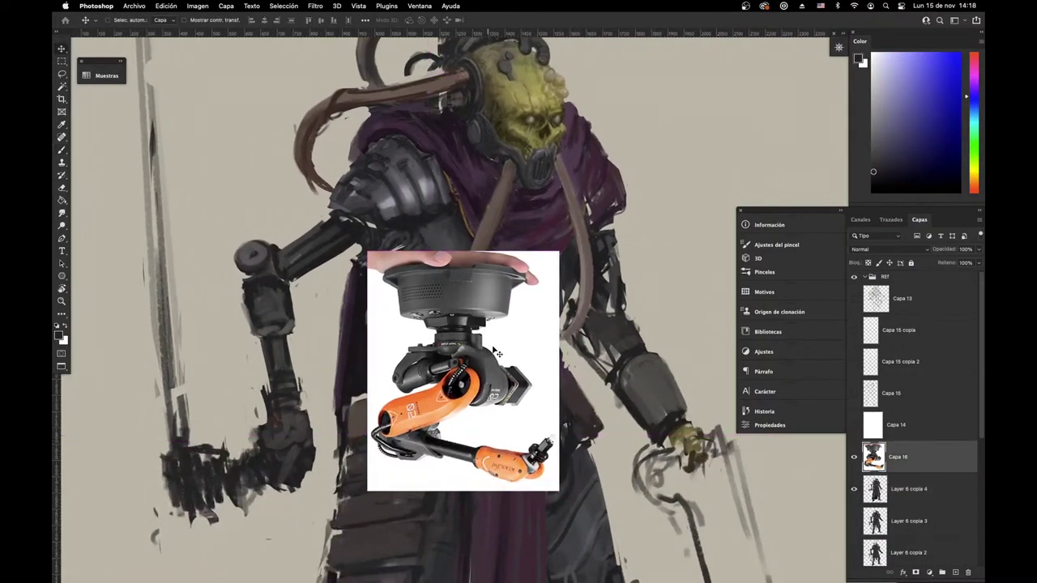
pyautogui.press('Delete')
pyautogui.moveTo(445, 469); pyautogui.dragTo(451, 463)
pyautogui.press('b')
pyautogui.moveTo(392, 421); pyautogui.dragTo(454, 444)
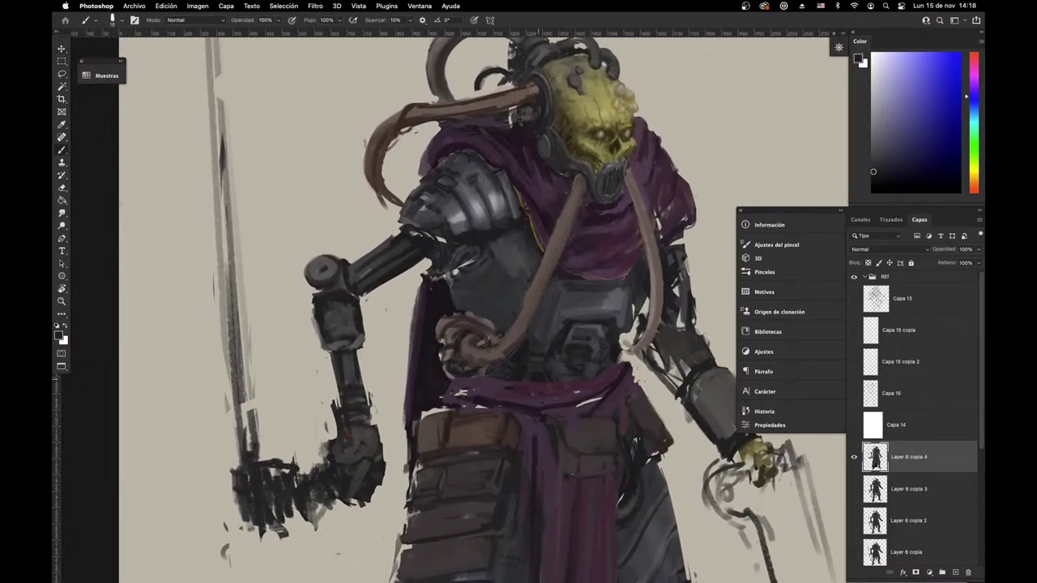
# Step: Refine the round elbow joint's shape and its connection to the upper arm with colours sampled around the joint
pyautogui.press('e')
pyautogui.press('b')
pyautogui.keyDown('alt'); pyautogui.click(319, 298); pyautogui.keyUp('alt')
pyautogui.moveTo(355, 268)
pyautogui.mouseDown()
pyautogui.moveTo(346, 262)
pyautogui.moveTo(322, 280)
pyautogui.moveTo(324, 257)
pyautogui.moveTo(308, 277)
pyautogui.mouseUp()
pyautogui.keyDown('alt'); pyautogui.click(322, 267); pyautogui.keyUp('alt')
pyautogui.keyDown('alt'); pyautogui.click(341, 259); pyautogui.keyUp('alt')
pyautogui.keyDown('alt'); pyautogui.click(345, 264); pyautogui.keyUp('alt')
pyautogui.moveTo(319, 266); pyautogui.dragTo(324, 271)
pyautogui.scroll(5, 285, 367)
pyautogui.hscroll(2, 286, 367)
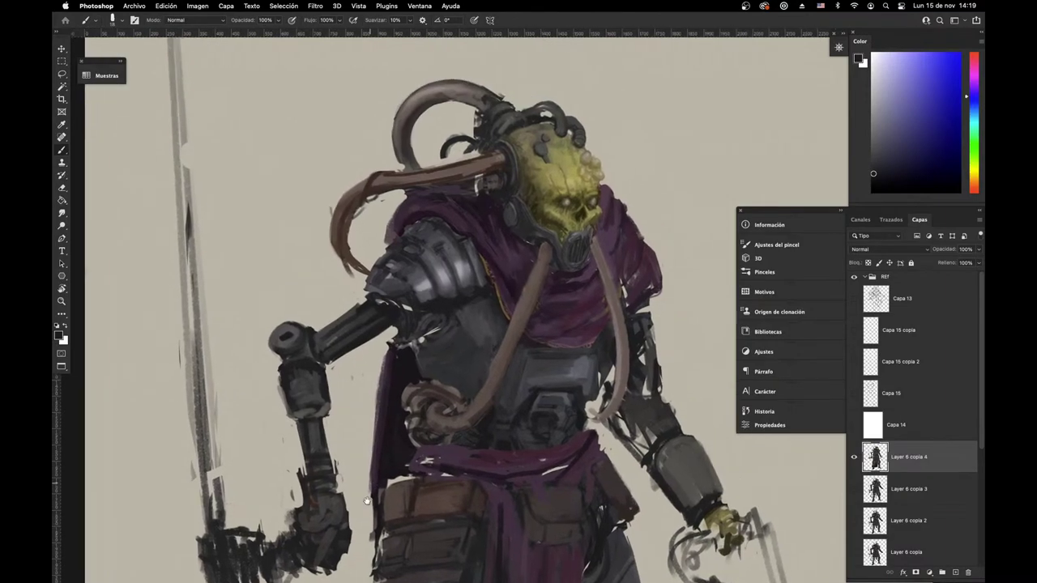
# Step: Paint a lighter ring around the elbow joint's dark opening with greys sampled from the forearm and joint
pyautogui.press('e')
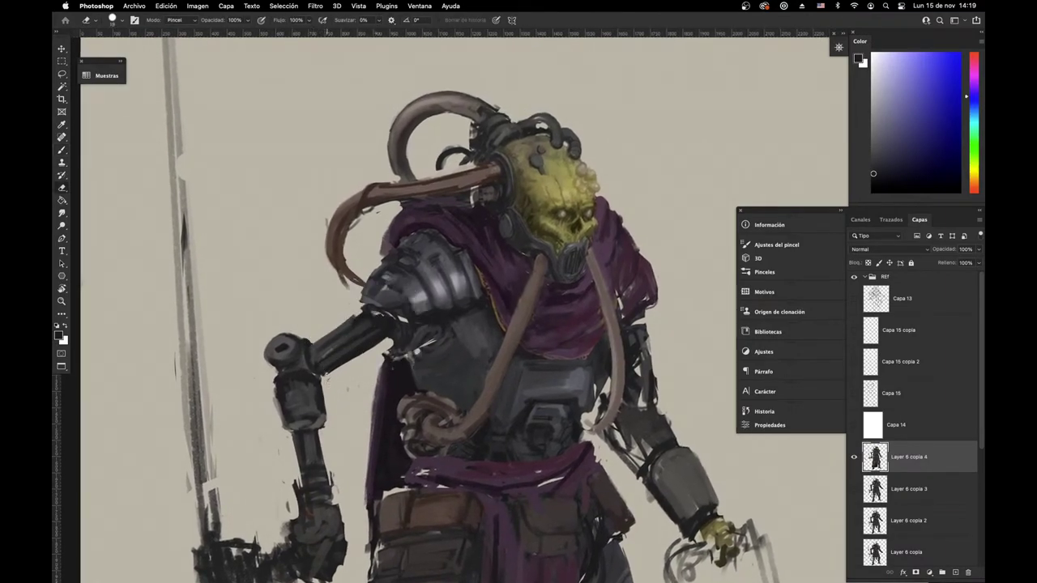
pyautogui.moveTo(382, 357); pyautogui.dragTo(397, 344)
pyautogui.press('b')
pyautogui.keyDown('alt'); pyautogui.click(317, 391); pyautogui.keyUp('alt')
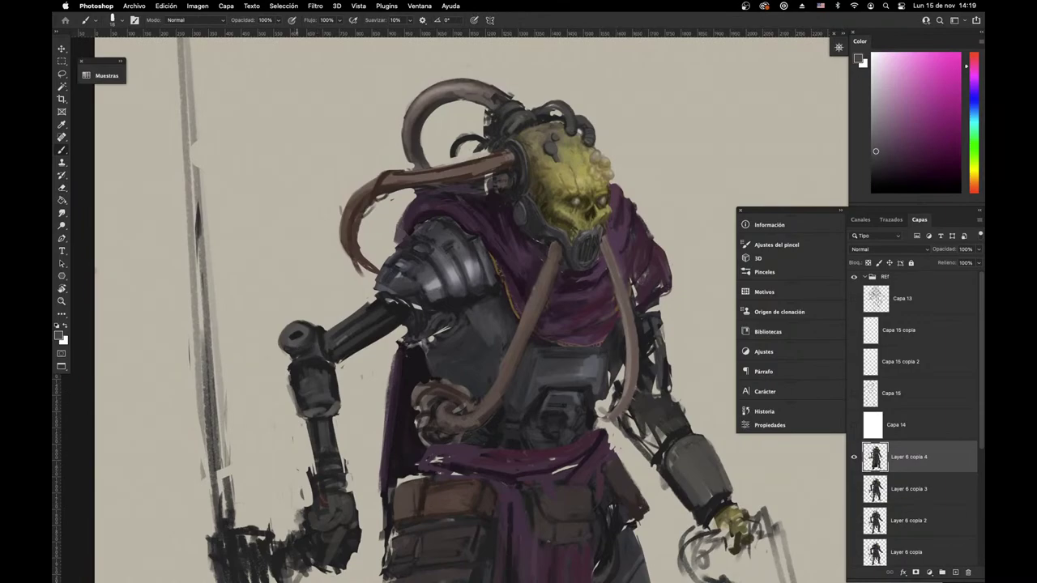
pyautogui.keyDown('alt'); pyautogui.click(294, 329); pyautogui.keyUp('alt')
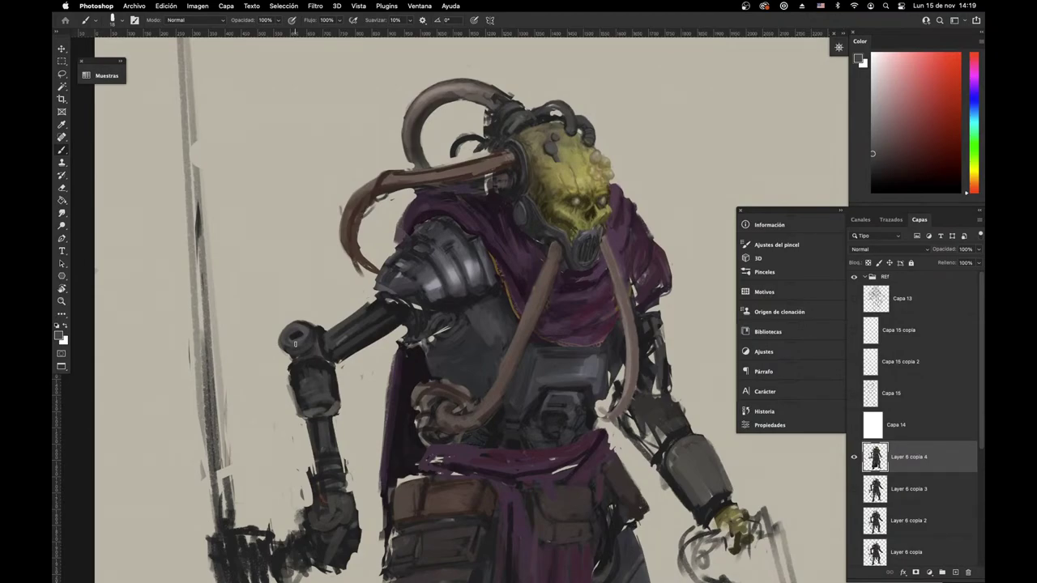
# Step: Trim the elbow joint's upper edge and shade the inside of its round opening with sampled greys
pyautogui.press('e')
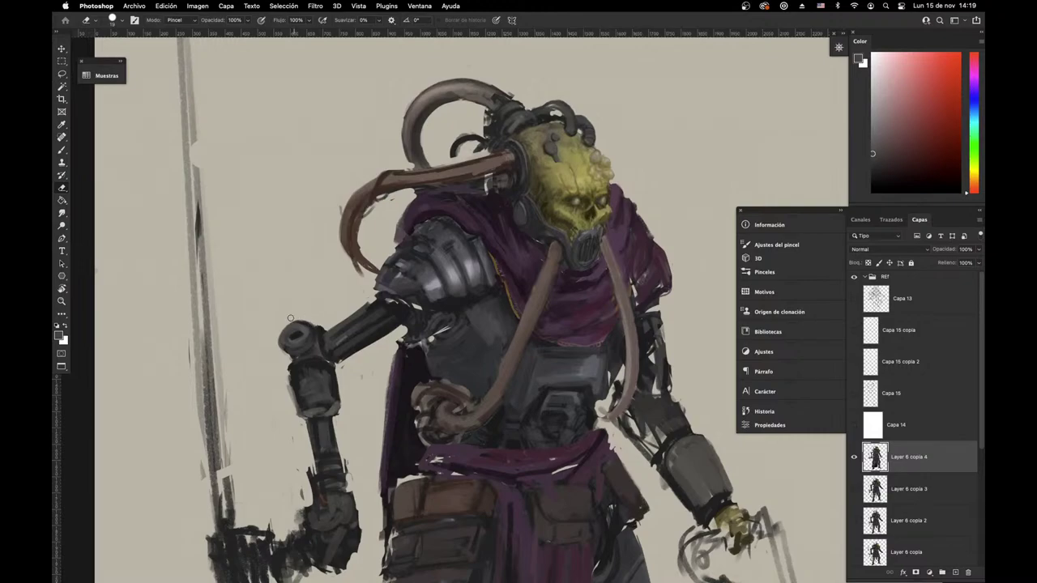
pyautogui.press('b')
pyautogui.keyDown('alt'); pyautogui.click(302, 325); pyautogui.keyUp('alt')
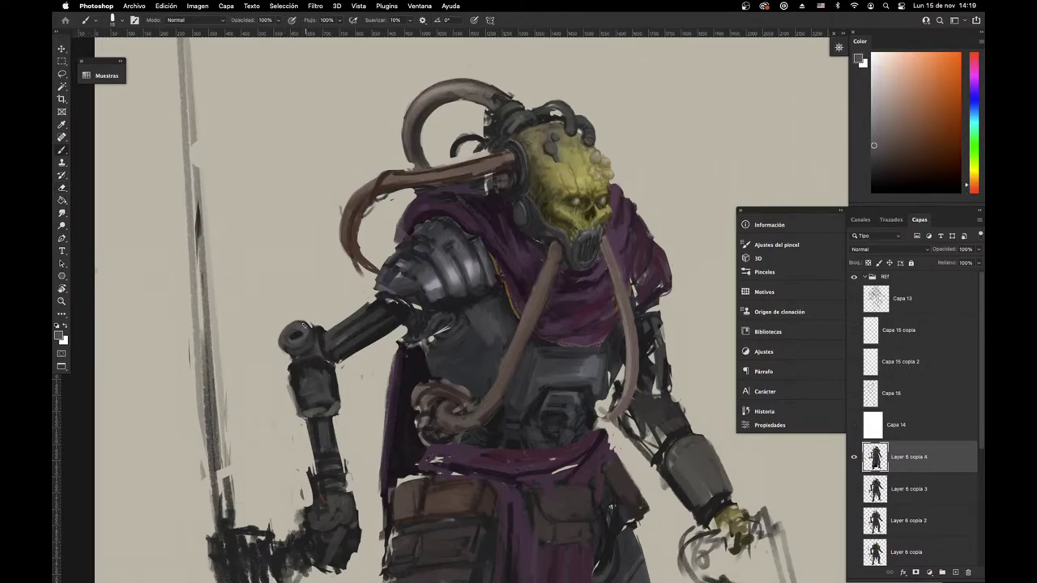
pyautogui.keyDown('alt'); pyautogui.click(304, 333); pyautogui.keyUp('alt')
pyautogui.keyDown('alt'); pyautogui.click(296, 329); pyautogui.keyUp('alt')
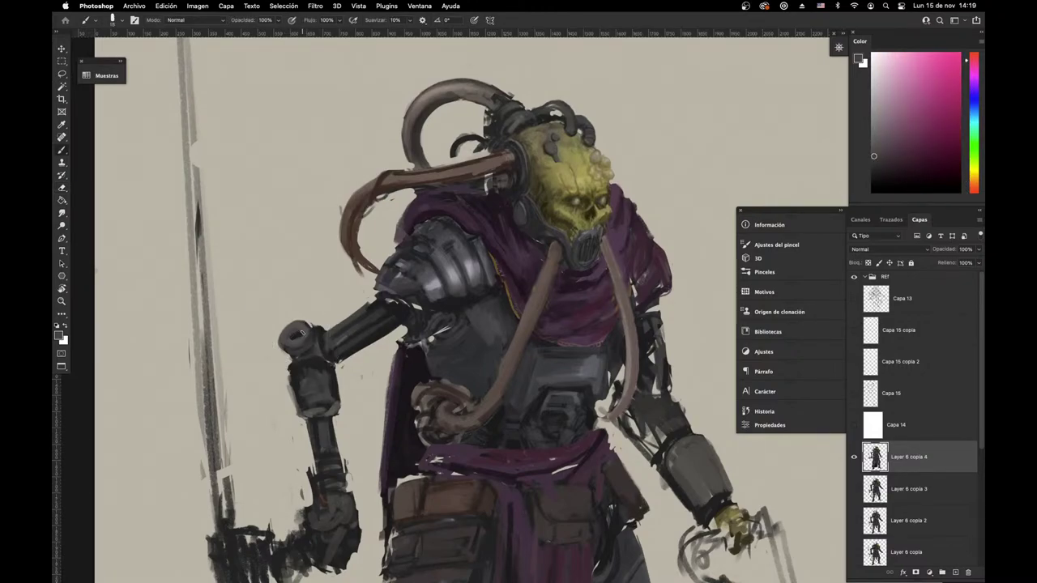
pyautogui.keyDown('alt'); pyautogui.click(304, 330); pyautogui.keyUp('alt')
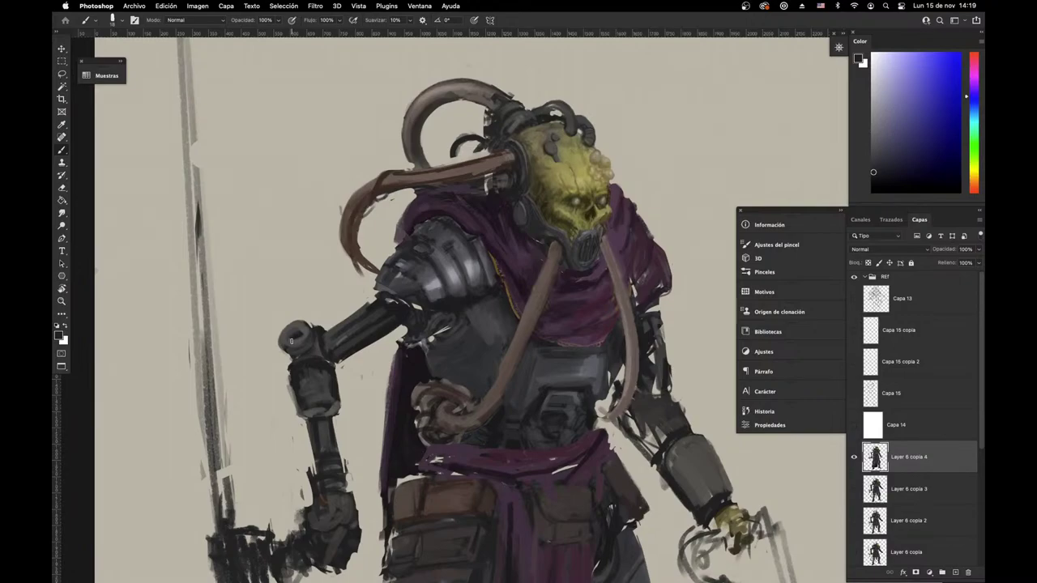
# Step: Darken the connector below the elbow joint with sampled grey and erase the ragged outer edge of the forearm
pyautogui.keyDown('alt'); pyautogui.click(361, 313); pyautogui.keyUp('alt')
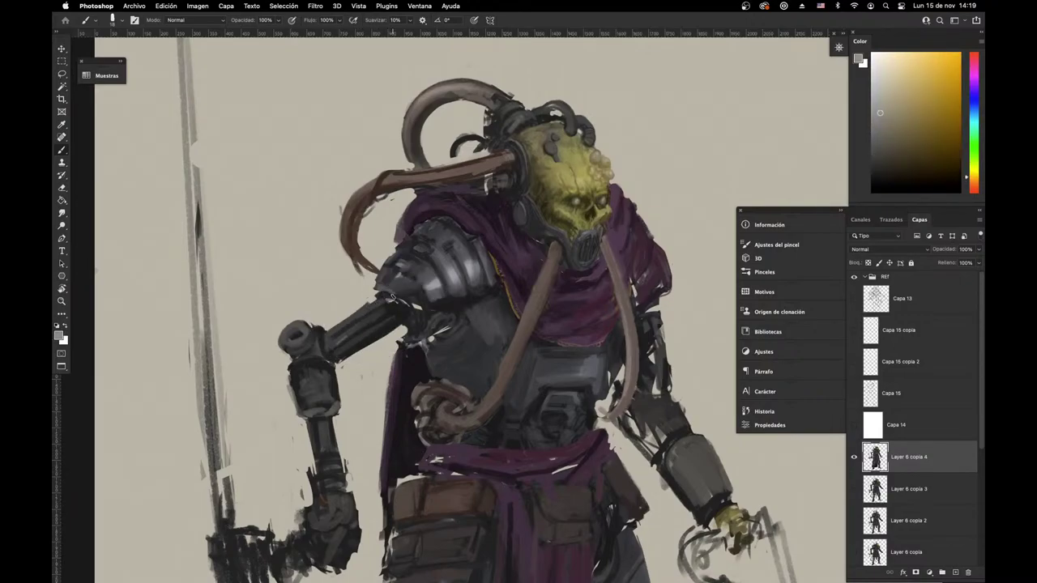
pyautogui.keyDown('alt'); pyautogui.click(314, 350); pyautogui.keyUp('alt')
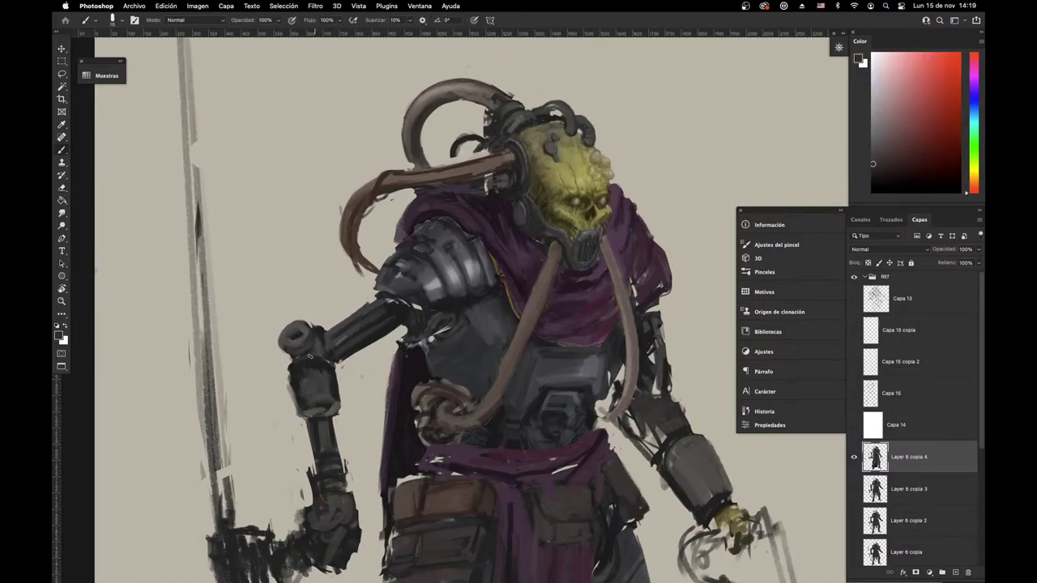
pyautogui.press('e')
pyautogui.moveTo(289, 362); pyautogui.dragTo(295, 418)
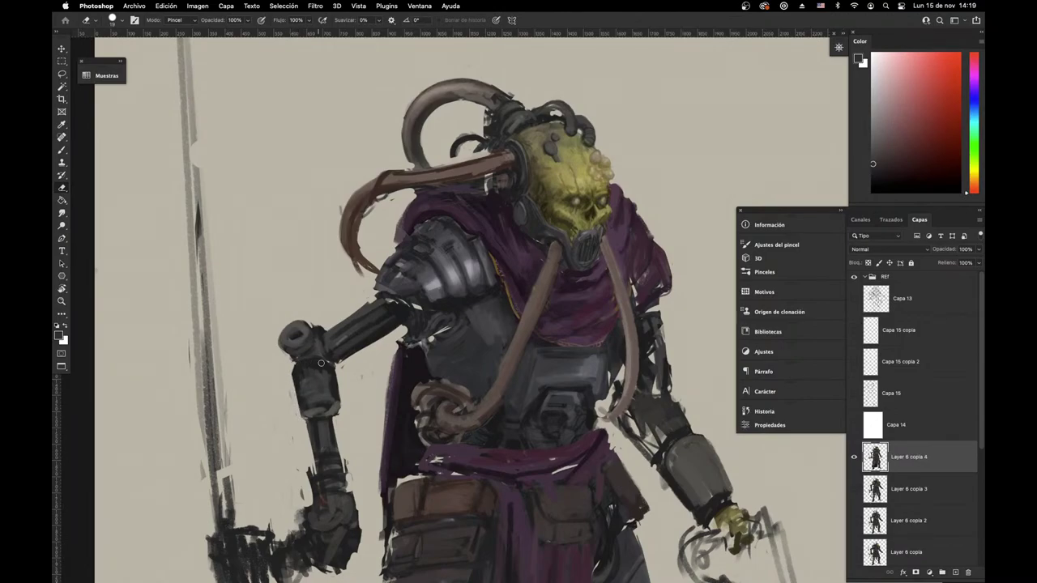
# Step: Define the forearm segment and the thin rod below it with sampled greys, tidying their edges
pyautogui.press('b')
pyautogui.moveTo(365, 394); pyautogui.dragTo(367, 391)
pyautogui.keyDown('alt'); pyautogui.click(337, 394); pyautogui.keyUp('alt')
pyautogui.moveTo(306, 412)
pyautogui.mouseDown()
pyautogui.moveTo(332, 419)
pyautogui.moveTo(334, 406)
pyautogui.moveTo(309, 422)
pyautogui.moveTo(317, 473)
pyautogui.mouseUp()
pyautogui.keyDown('alt'); pyautogui.click(332, 401); pyautogui.keyUp('alt')
pyautogui.press('e')
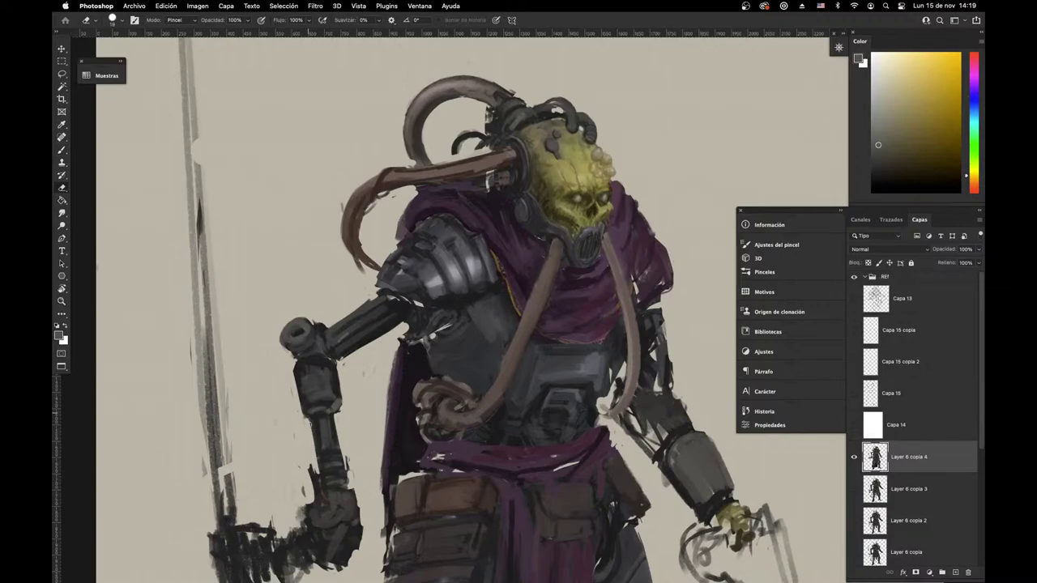
pyautogui.press('b')
pyautogui.keyDown('alt'); pyautogui.click(316, 422); pyautogui.keyUp('alt')
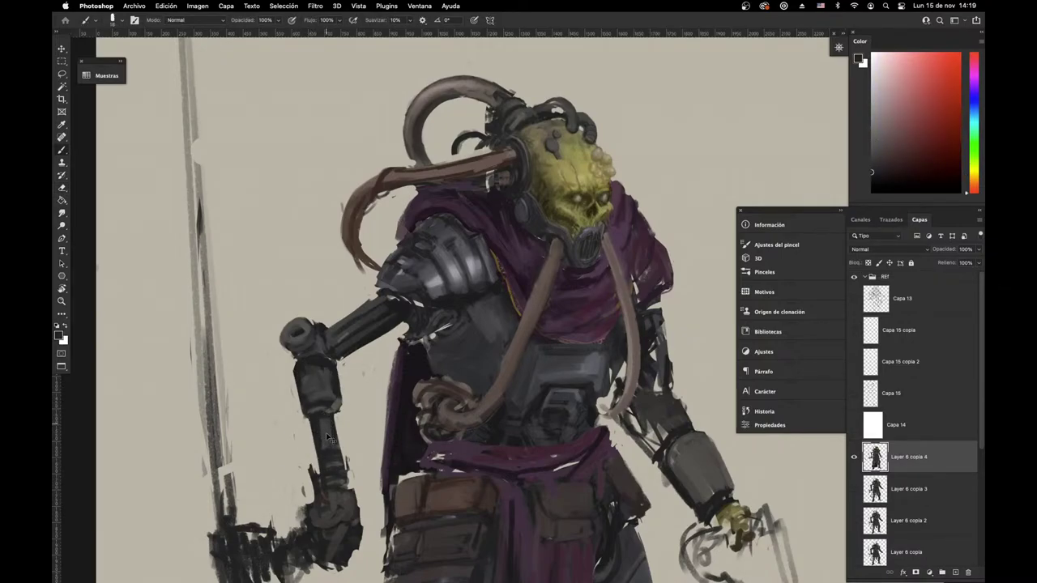
pyautogui.press('super+Tab')
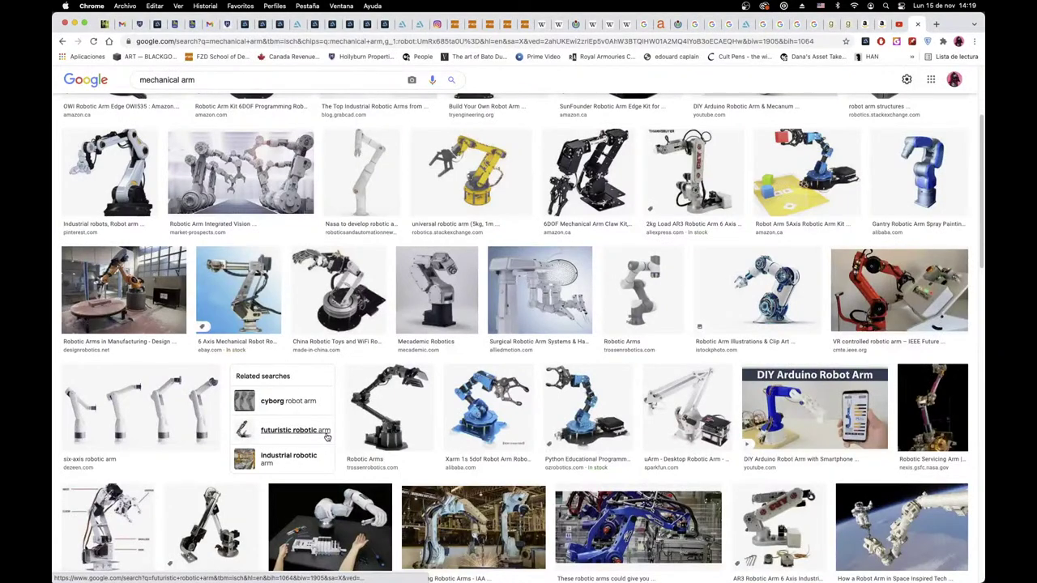
pyautogui.press('super+Tab')
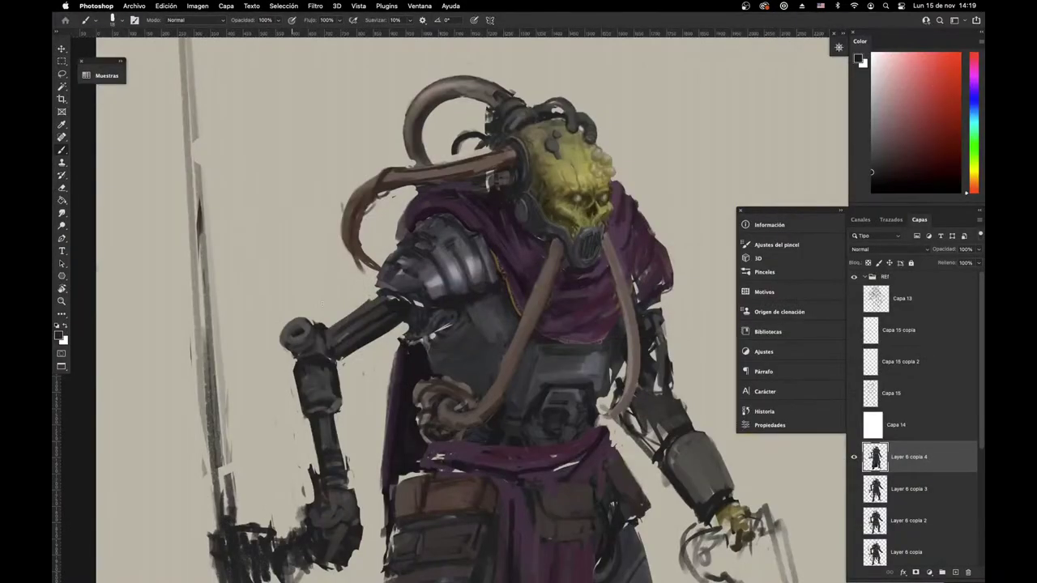
pyautogui.scroll(-4, 339, 291)
pyautogui.moveTo(315, 315); pyautogui.dragTo(285, 347)
pyautogui.moveTo(269, 402); pyautogui.dragTo(250, 409)
pyautogui.scroll(3, 265, 369)
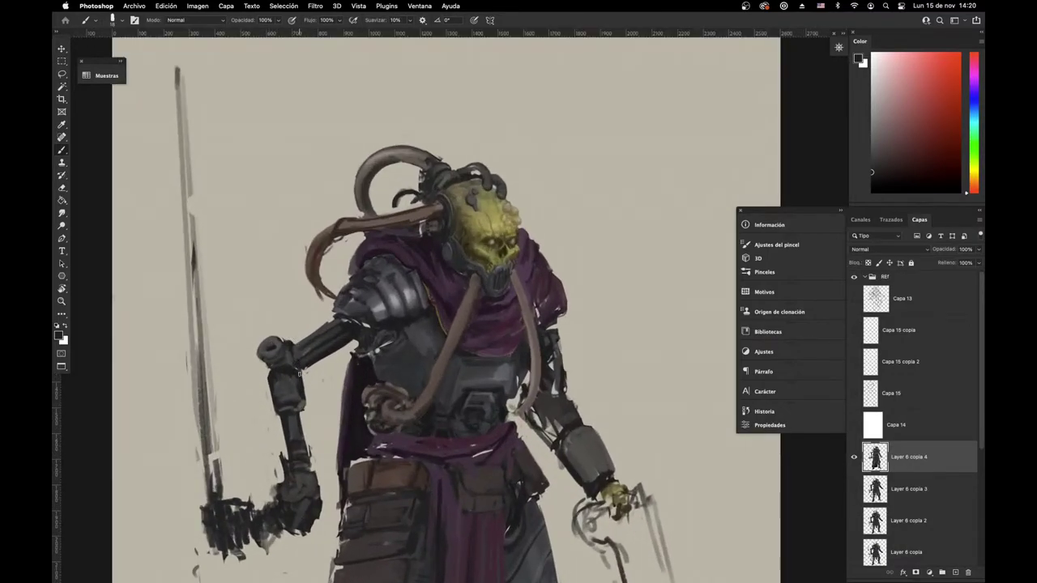
# Step: Switch to Chrome, examine the robot arm image results and the six-arm collection photo for joint shapes, and return to Photoshop
pyautogui.press('super+Tab')
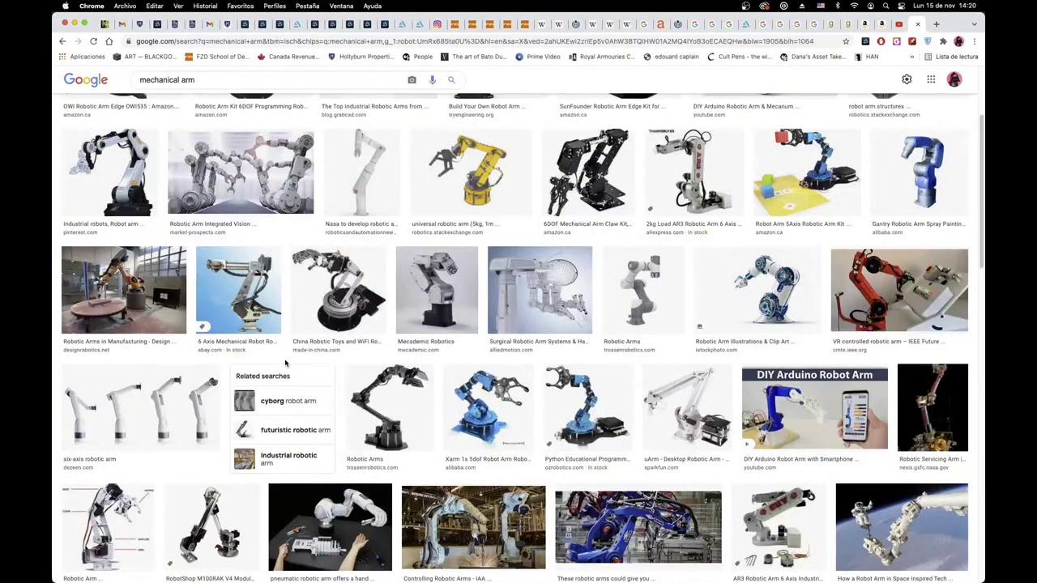
pyautogui.scroll(3, 286, 364)
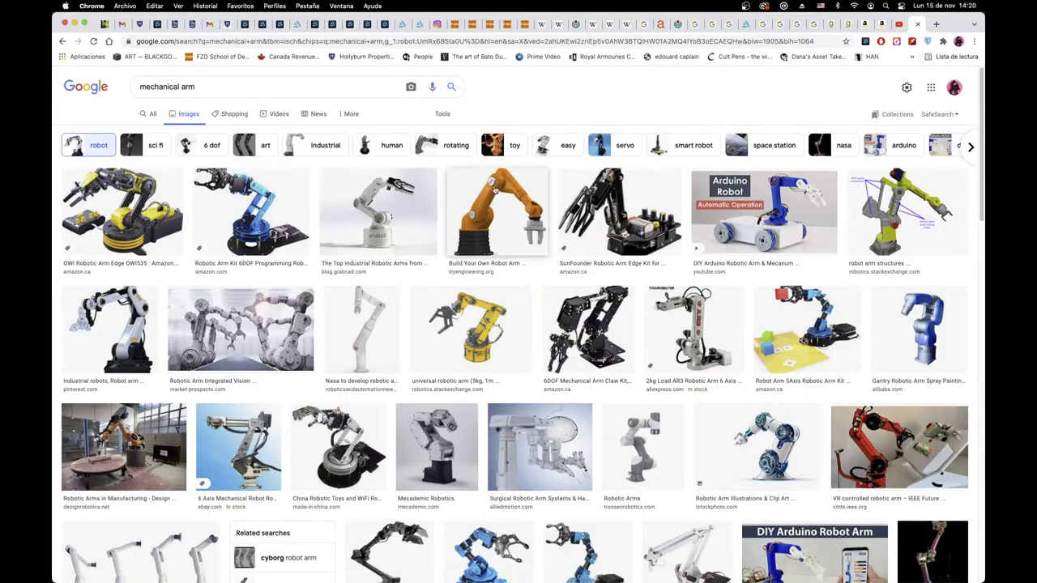
pyautogui.scroll(-2, 502, 211)
pyautogui.scroll(-5, 563, 161)
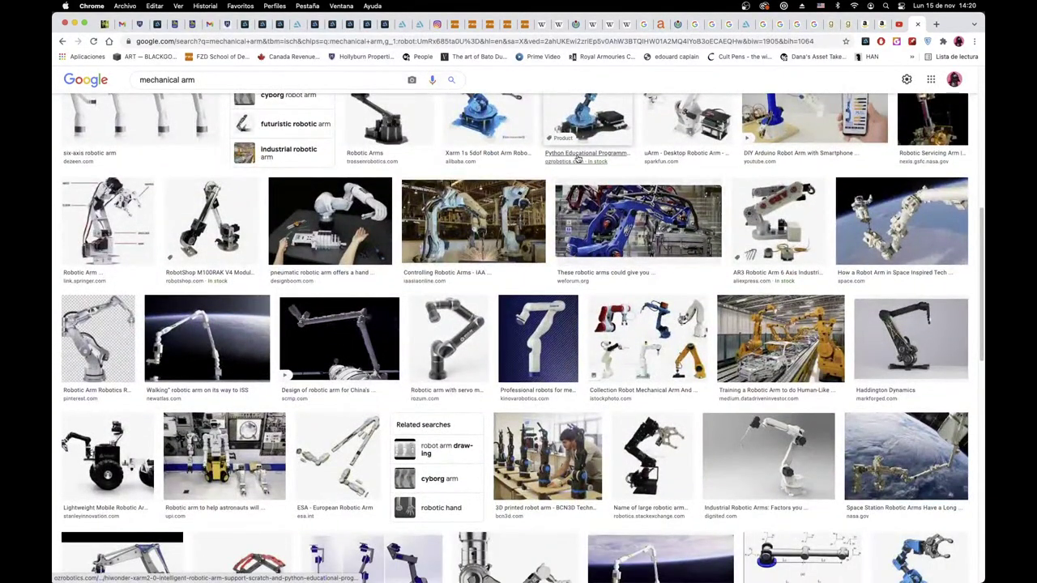
pyautogui.click(641, 347)
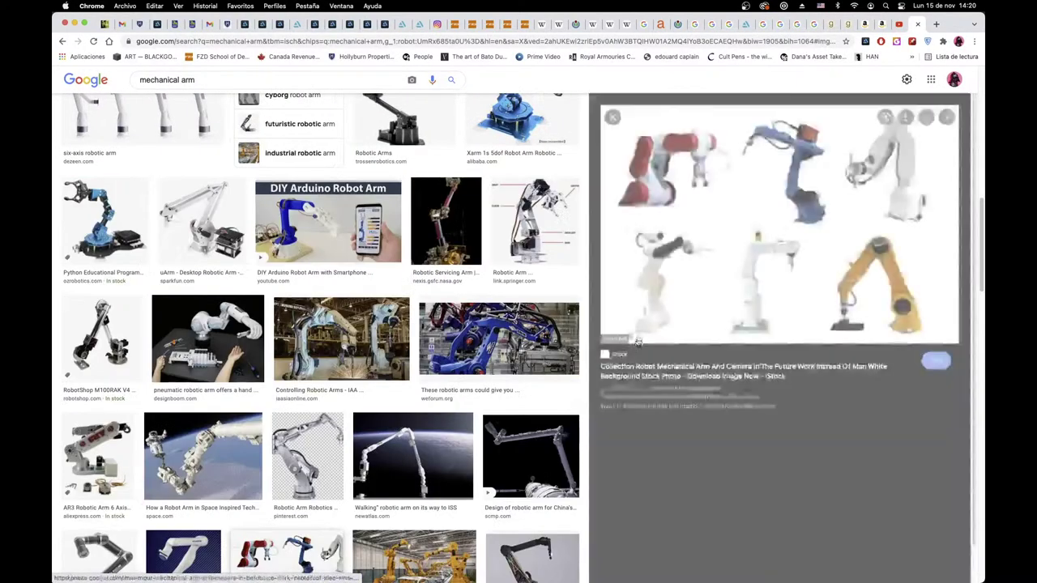
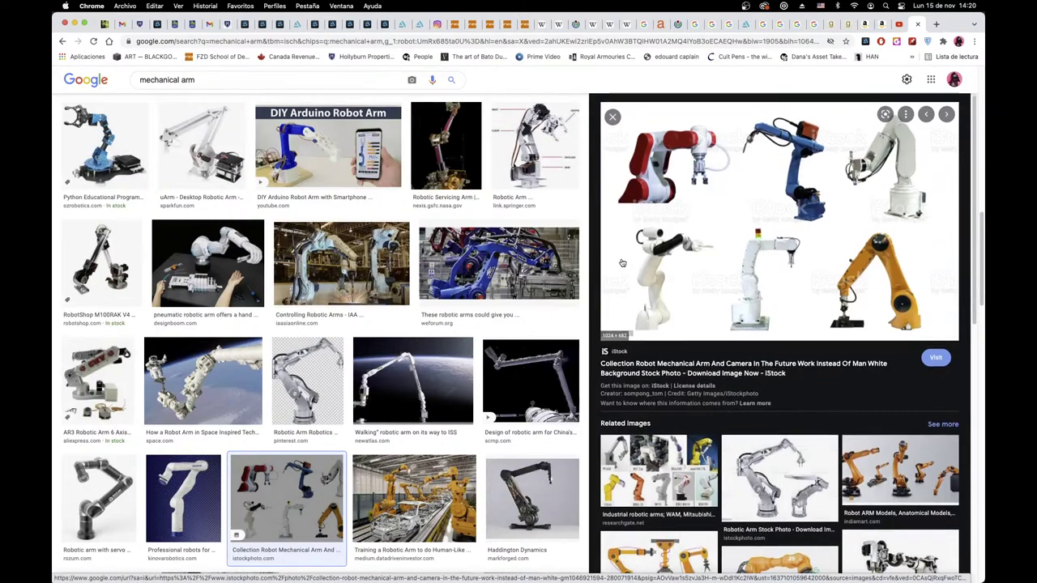
pyautogui.scroll(-3, 496, 306)
pyautogui.press('super+Tab')
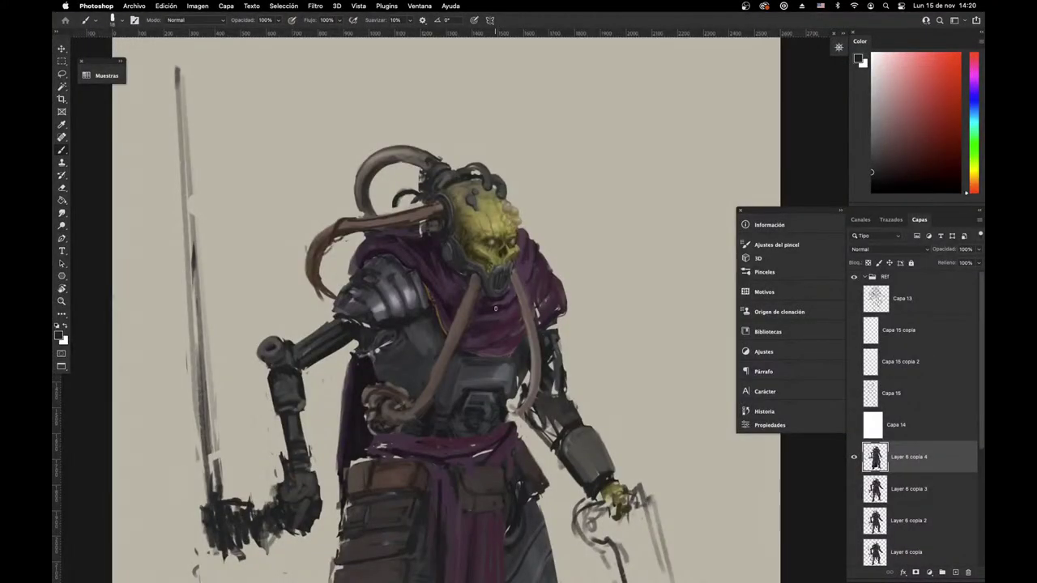
# Step: Blend and darken the side of the torso armour above the coiled hose with sampled greys
pyautogui.moveTo(370, 481); pyautogui.dragTo(383, 456)
pyautogui.keyDown('alt'); pyautogui.click(401, 369); pyautogui.keyUp('alt')
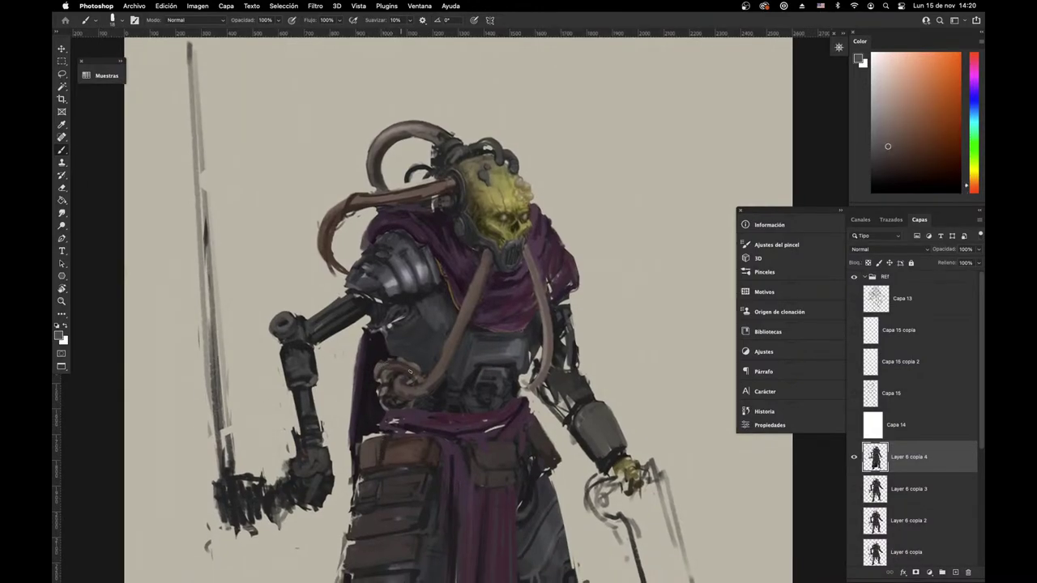
pyautogui.keyDown('alt'); pyautogui.click(397, 356); pyautogui.keyUp('alt')
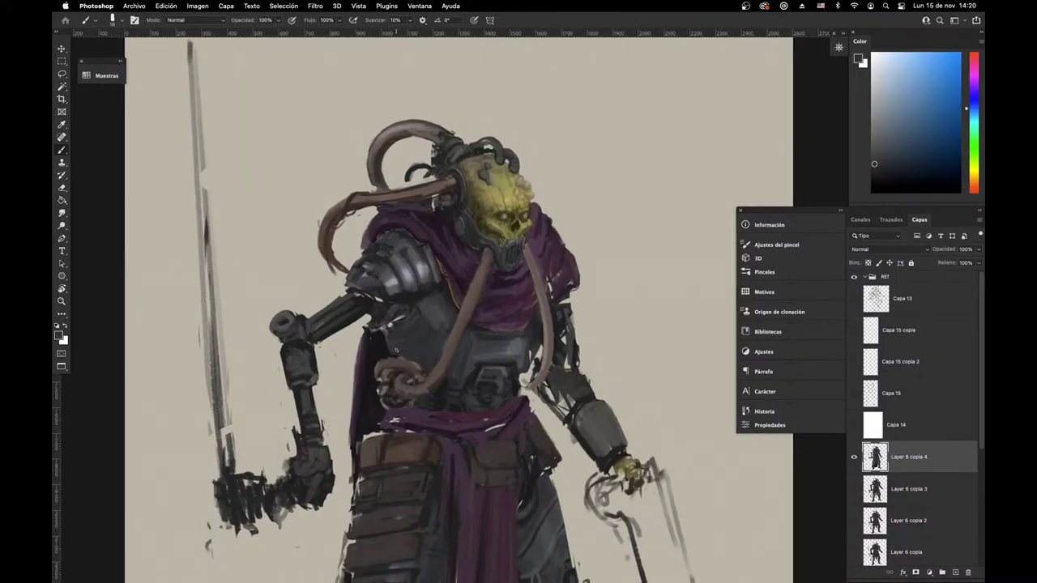
pyautogui.keyDown('alt'); pyautogui.click(445, 383); pyautogui.keyUp('alt')
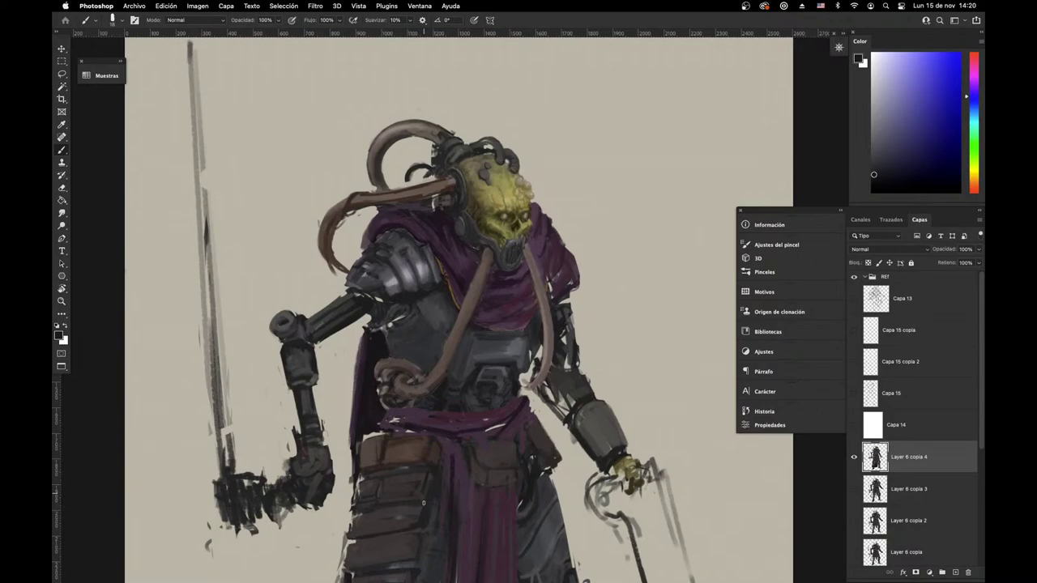
pyautogui.moveTo(467, 409); pyautogui.dragTo(492, 438)
pyautogui.scroll(1, 492, 439)
pyautogui.keyDown('alt'); pyautogui.click(397, 333); pyautogui.keyUp('alt')
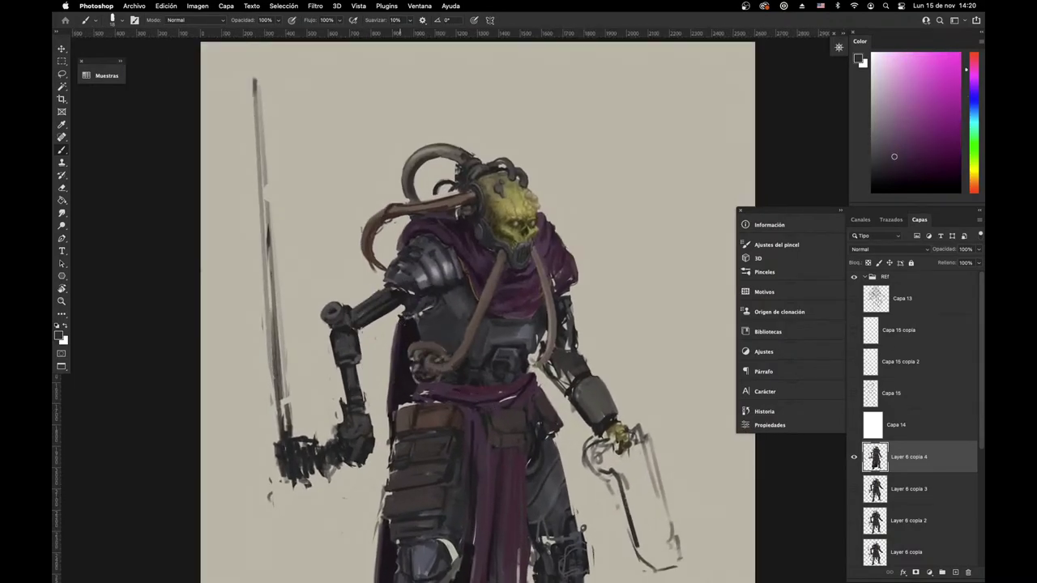
# Step: Shade the recess under the sword-side shoulder plate with sampled dark greys and purples
pyautogui.scroll(2, 407, 321)
pyautogui.keyDown('alt'); pyautogui.click(442, 273); pyautogui.keyUp('alt')
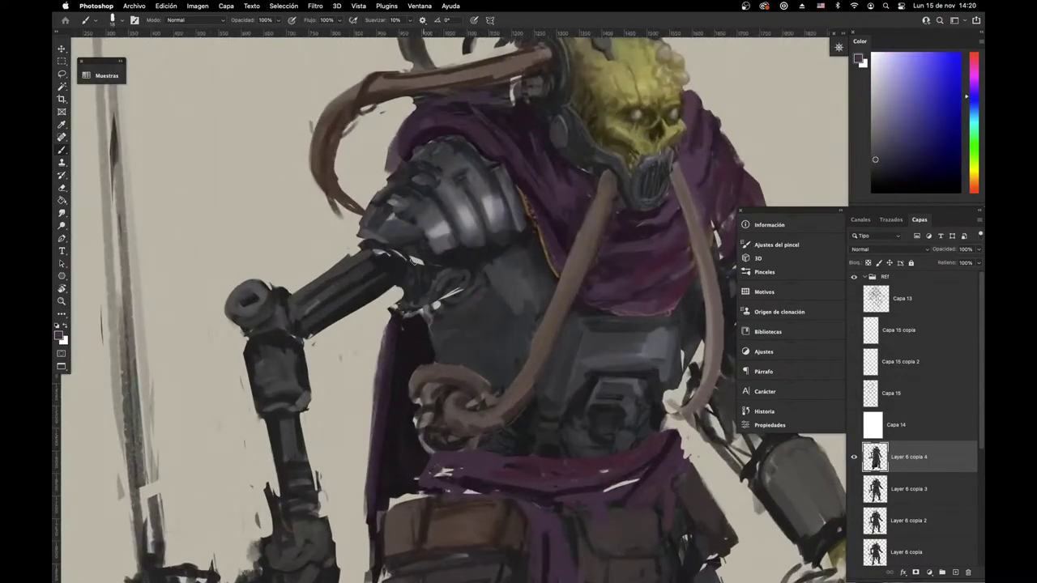
pyautogui.moveTo(415, 261)
pyautogui.mouseDown()
pyautogui.moveTo(457, 264)
pyautogui.moveTo(446, 292)
pyautogui.moveTo(428, 299)
pyautogui.moveTo(428, 284)
pyautogui.moveTo(452, 272)
pyautogui.moveTo(420, 281)
pyautogui.moveTo(418, 297)
pyautogui.moveTo(456, 259)
pyautogui.moveTo(424, 300)
pyautogui.moveTo(412, 283)
pyautogui.moveTo(455, 280)
pyautogui.mouseUp()
pyautogui.keyDown('alt'); pyautogui.click(399, 265); pyautogui.keyUp('alt')
pyautogui.keyDown('alt'); pyautogui.click(453, 272); pyautogui.keyUp('alt')
pyautogui.keyDown('alt'); pyautogui.click(455, 258); pyautogui.keyUp('alt')
pyautogui.keyDown('alt'); pyautogui.click(459, 269); pyautogui.keyUp('alt')
# Step: Fill the shoulder end of the mechanical upper arm with sampled grey and tidy its upper edge
pyautogui.moveTo(362, 240); pyautogui.dragTo(355, 250)
pyautogui.keyDown('alt'); pyautogui.click(401, 266); pyautogui.keyUp('alt')
pyautogui.keyDown('alt'); pyautogui.click(360, 257); pyautogui.keyUp('alt')
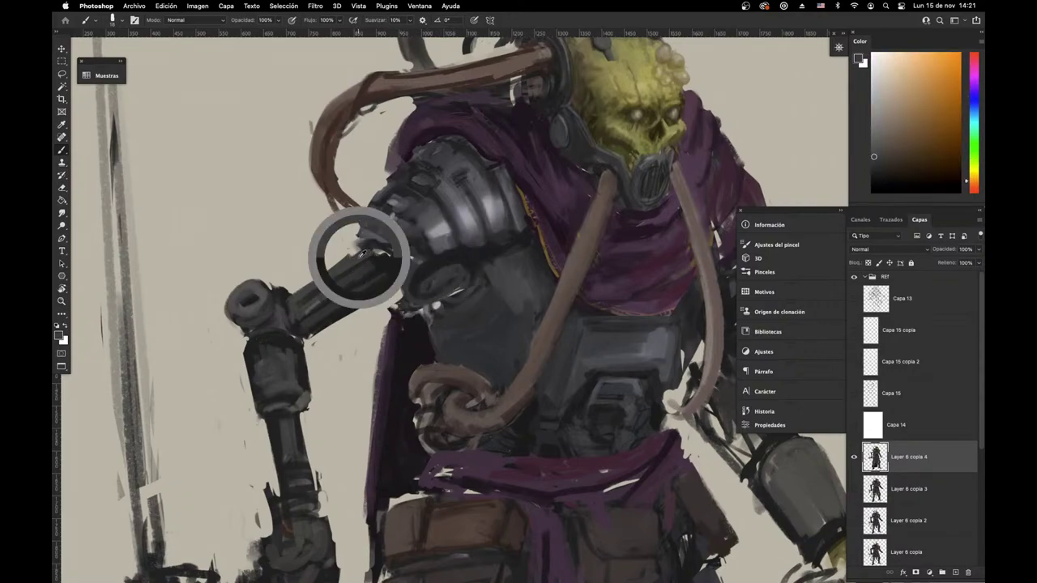
pyautogui.press('e')
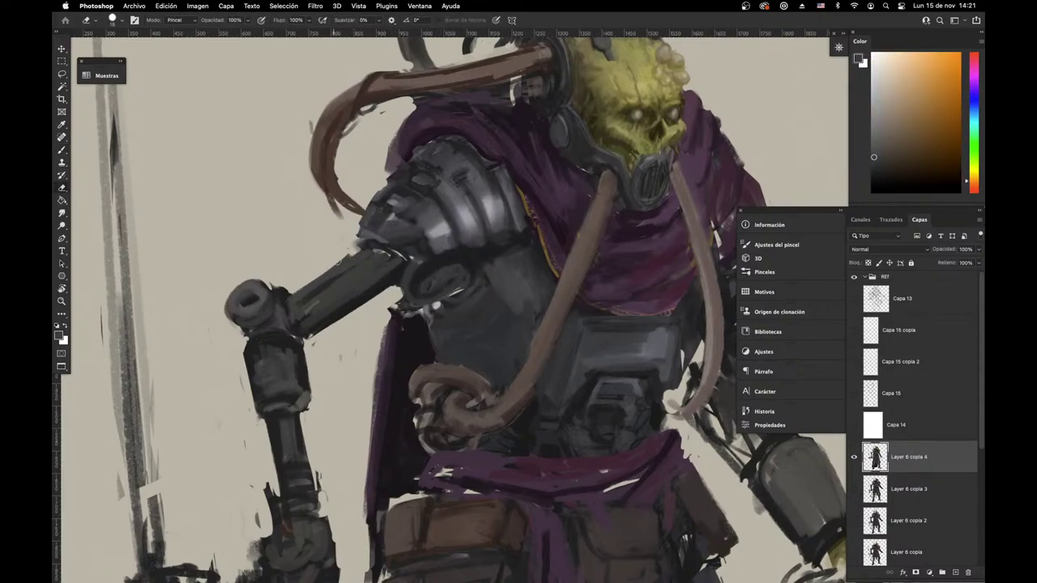
pyautogui.press('b')
pyautogui.keyDown('alt'); pyautogui.click(398, 272); pyautogui.keyUp('alt')
pyautogui.keyDown('alt'); pyautogui.click(397, 272); pyautogui.keyUp('alt')
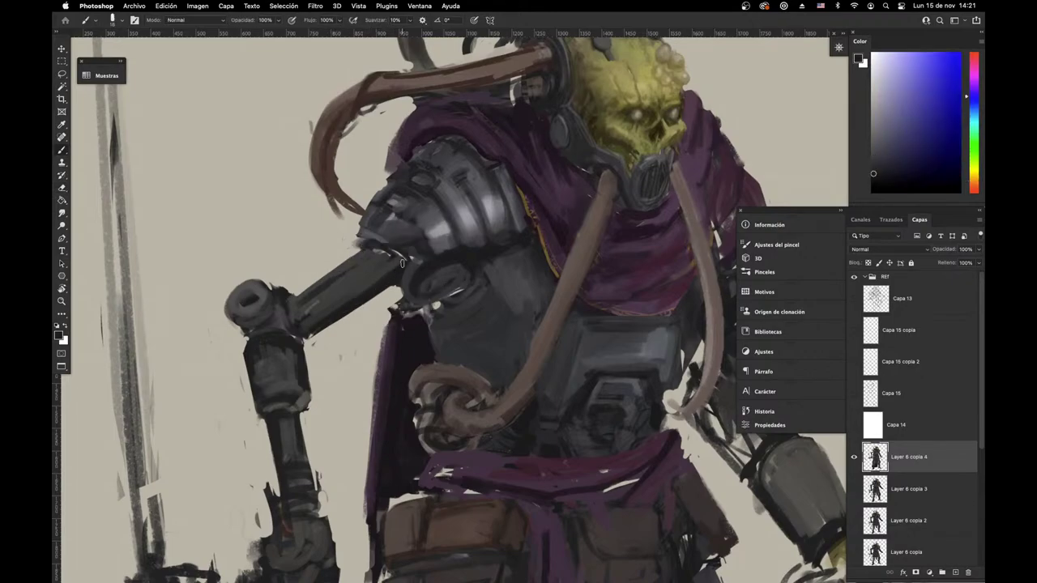
# Step: Check the robot arm photos in Chrome, return to Photoshop, and build a thicker sleeve section on the upper arm near the shoulder
pyautogui.press('super+Tab')
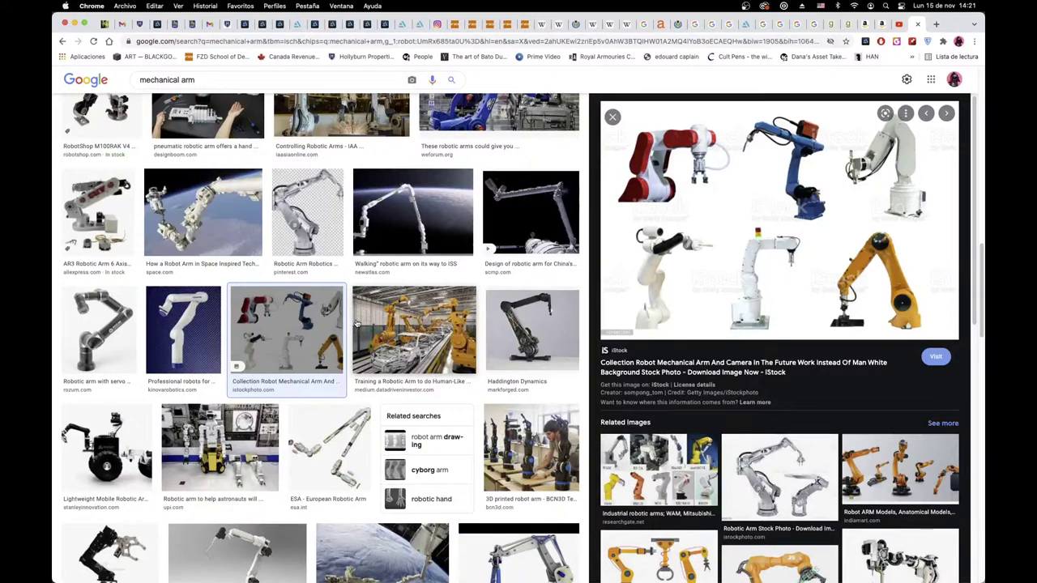
pyautogui.press('super+Tab')
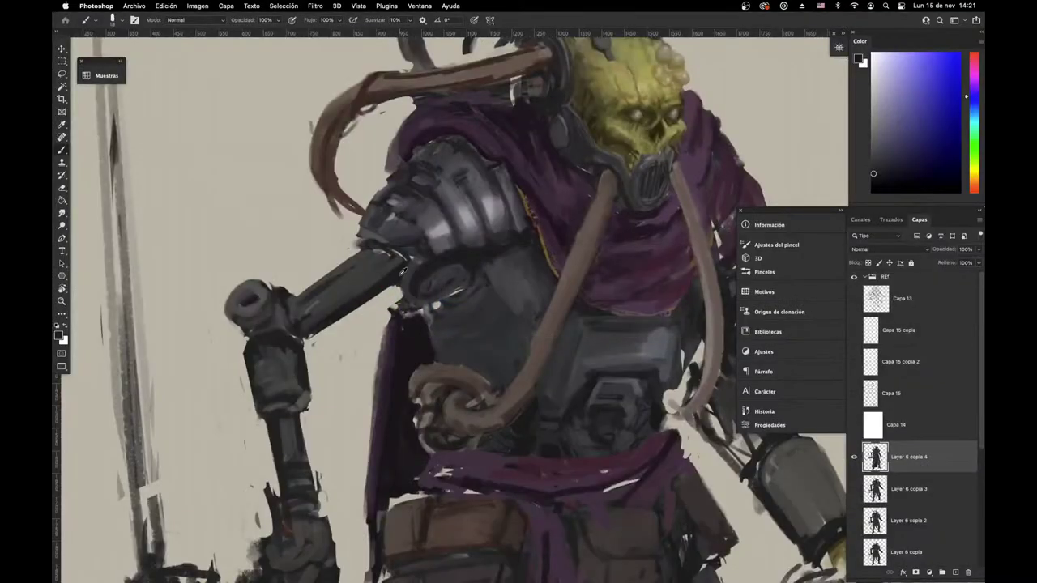
pyautogui.press('e')
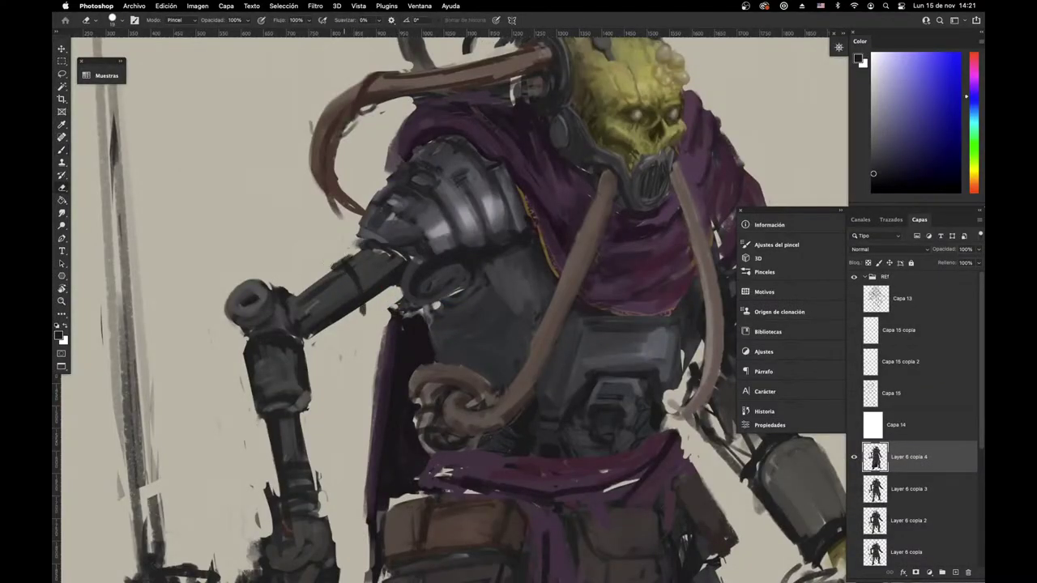
pyautogui.press('b')
pyautogui.keyDown('alt'); pyautogui.click(357, 256); pyautogui.keyUp('alt')
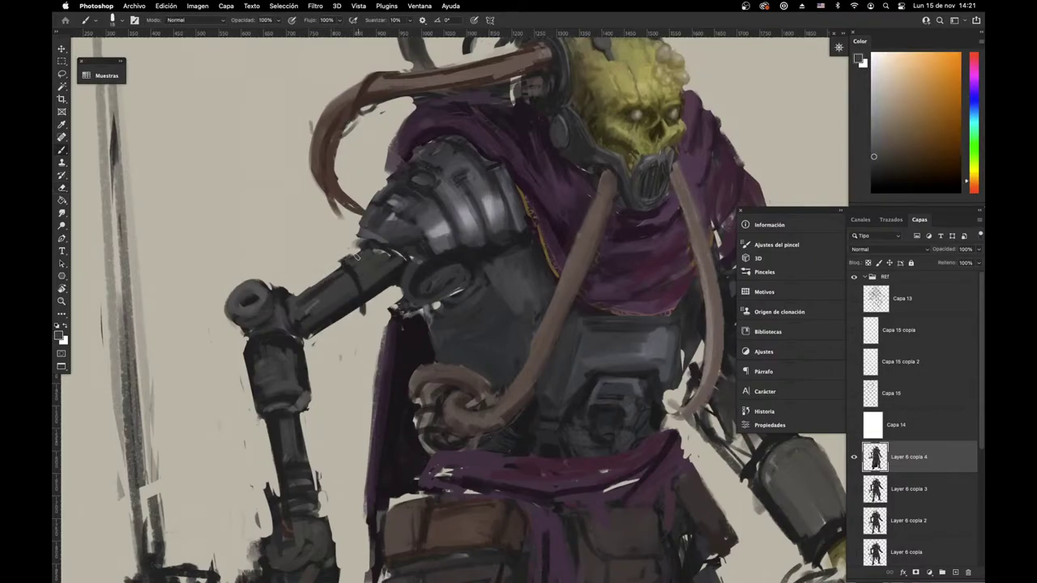
pyautogui.keyDown('alt'); pyautogui.click(357, 256); pyautogui.keyUp('alt')
pyautogui.moveTo(346, 264); pyautogui.dragTo(384, 289)
# Step: Shade the upper-arm sleeve with sampled greys and define its lower side and the rim facing the elbow
pyautogui.keyDown('alt'); pyautogui.click(373, 290); pyautogui.keyUp('alt')
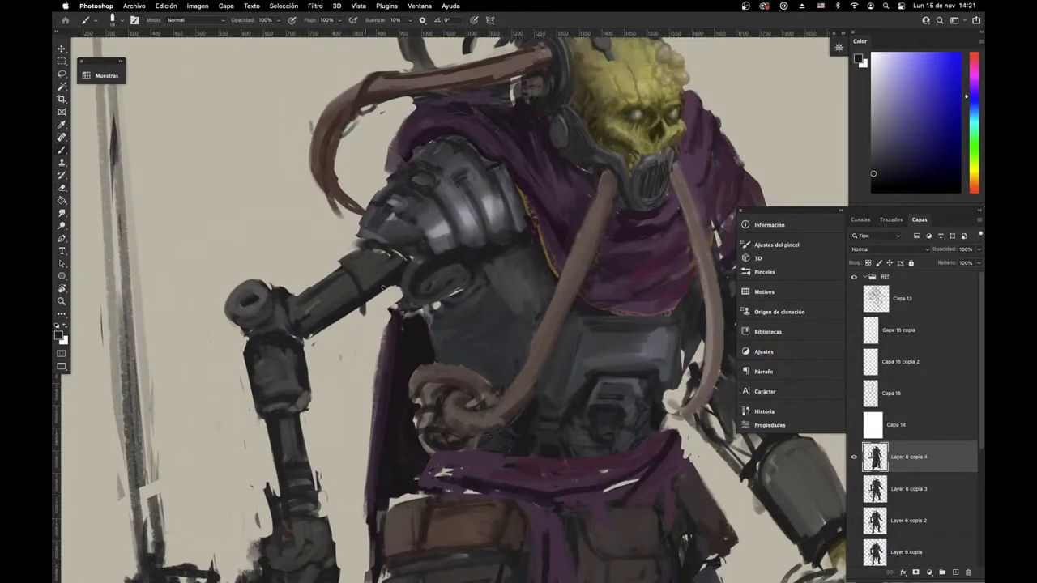
pyautogui.keyDown('alt'); pyautogui.click(365, 292); pyautogui.keyUp('alt')
pyautogui.keyDown('alt'); pyautogui.click(382, 280); pyautogui.keyUp('alt')
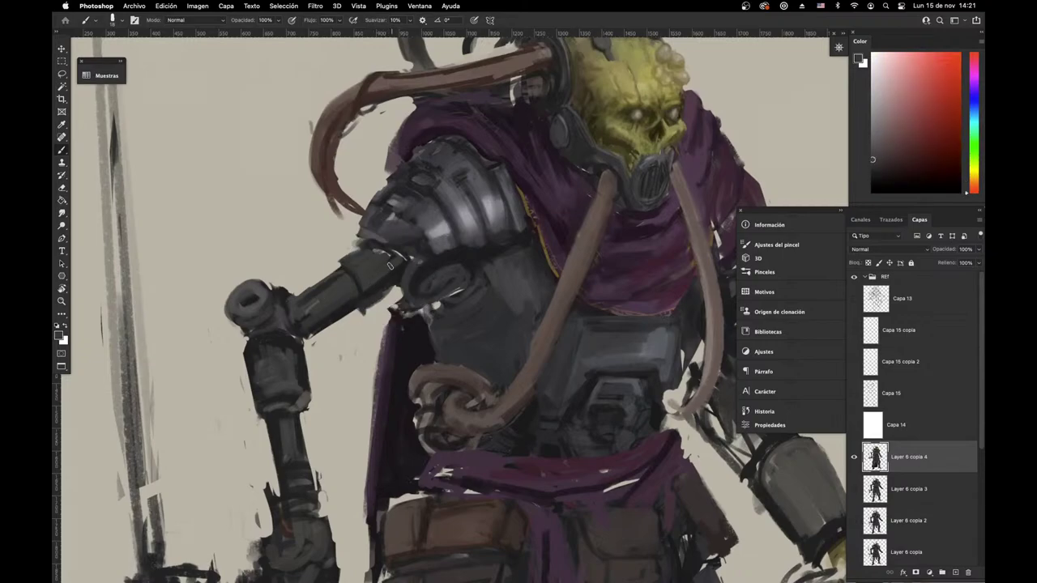
pyautogui.keyDown('alt'); pyautogui.click(404, 271); pyautogui.keyUp('alt')
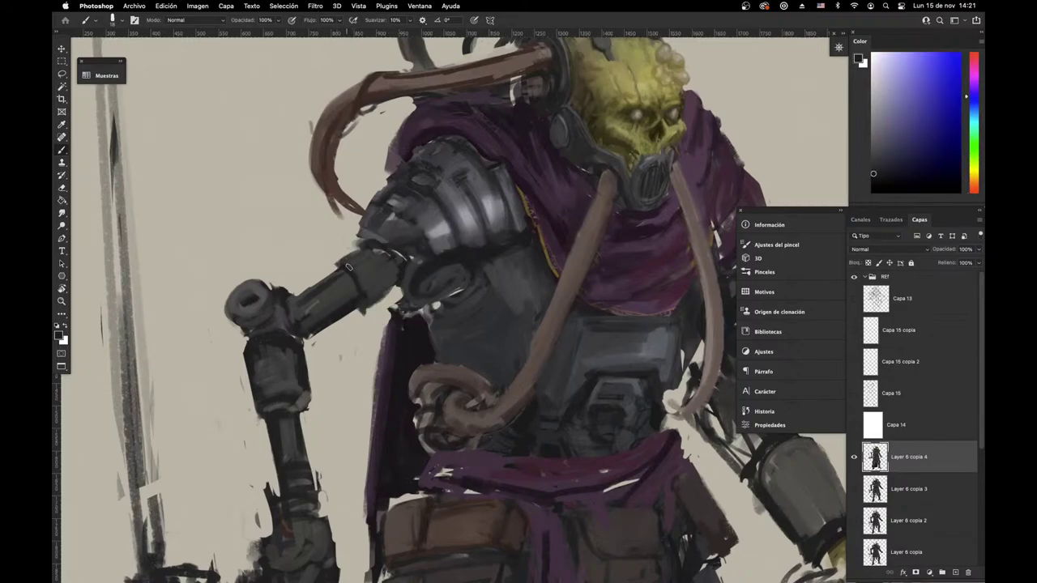
pyautogui.moveTo(335, 268); pyautogui.dragTo(354, 252)
pyautogui.keyDown('alt'); pyautogui.click(352, 259); pyautogui.keyUp('alt')
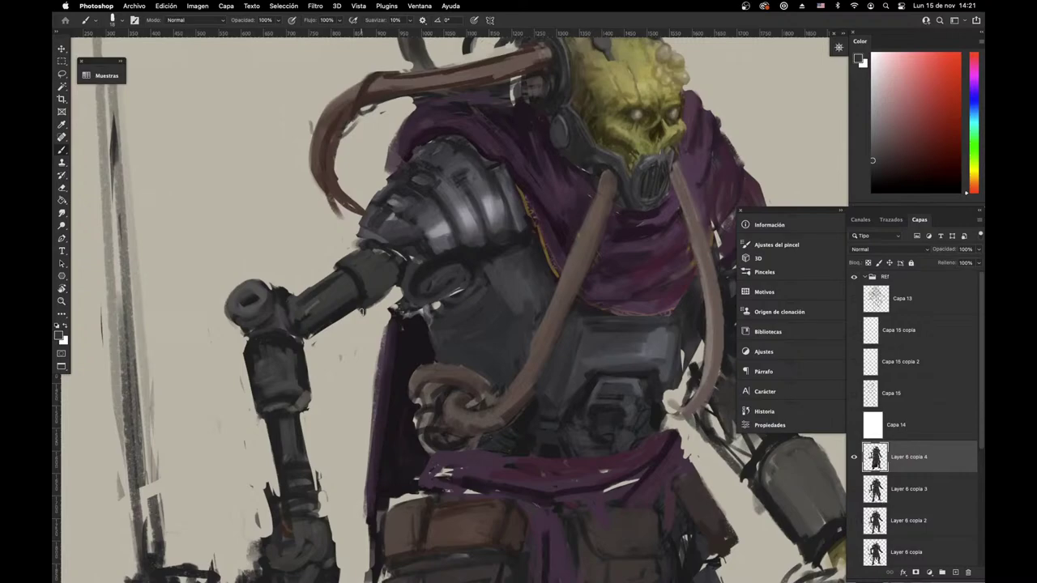
# Step: Flip the view horizontally, centre the mechanical arm, and compare it with the robot arm photos in Chrome
pyautogui.press('super+shift+h')
pyautogui.moveTo(571, 470); pyautogui.dragTo(372, 490)
pyautogui.moveTo(477, 448); pyautogui.dragTo(438, 490)
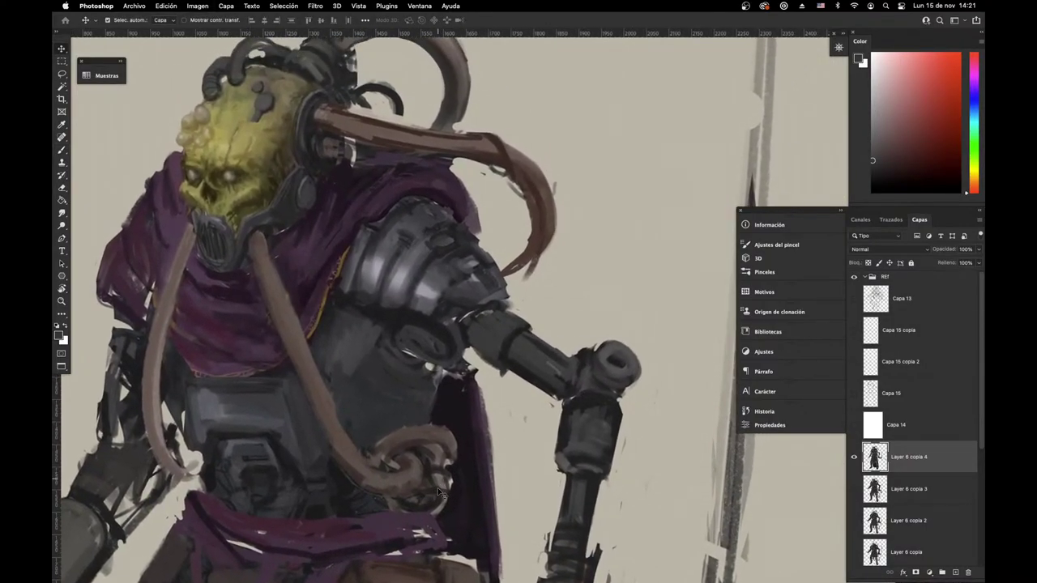
pyautogui.press('super+Tab')
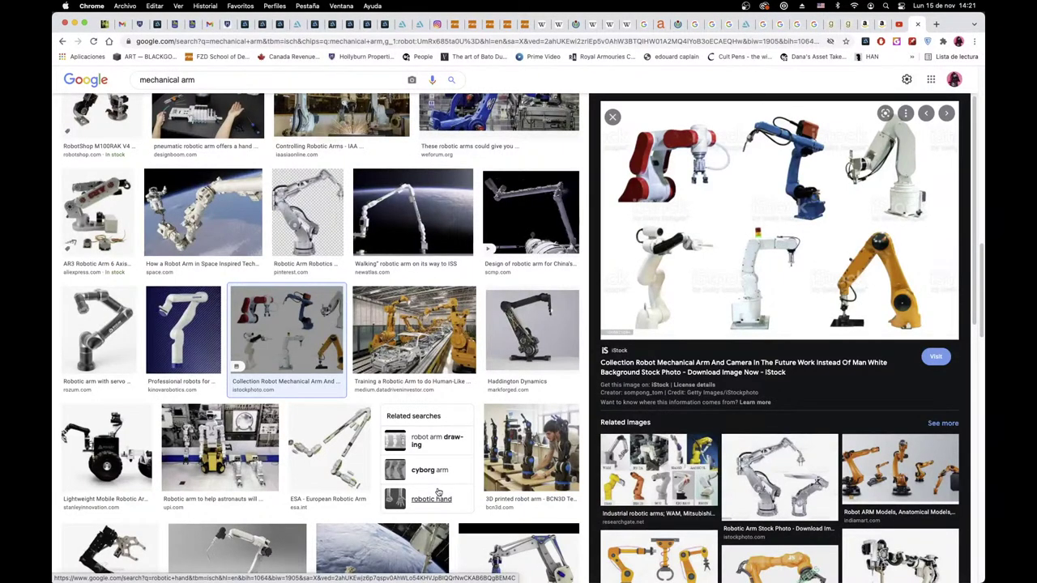
pyautogui.press('super+Tab')
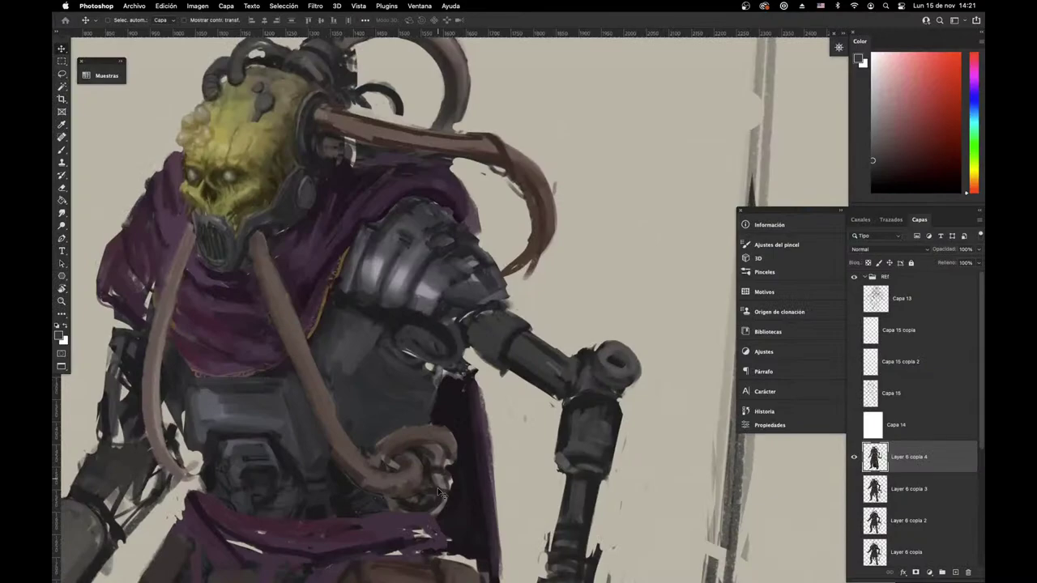
# Step: Darken the round armpit joint under the shoulder plate with sampled greys, checking the robot arm photos in Chrome
pyautogui.press('b')
pyautogui.keyDown('alt'); pyautogui.click(399, 319); pyautogui.keyUp('alt')
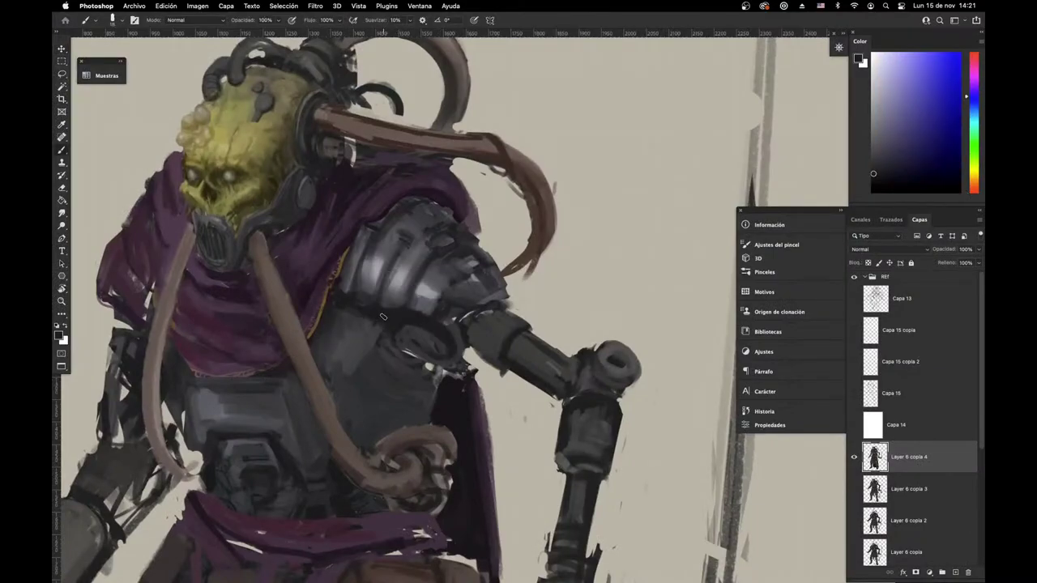
pyautogui.keyDown('alt'); pyautogui.click(421, 370); pyautogui.keyUp('alt')
pyautogui.keyDown('alt'); pyautogui.click(477, 331); pyautogui.keyUp('alt')
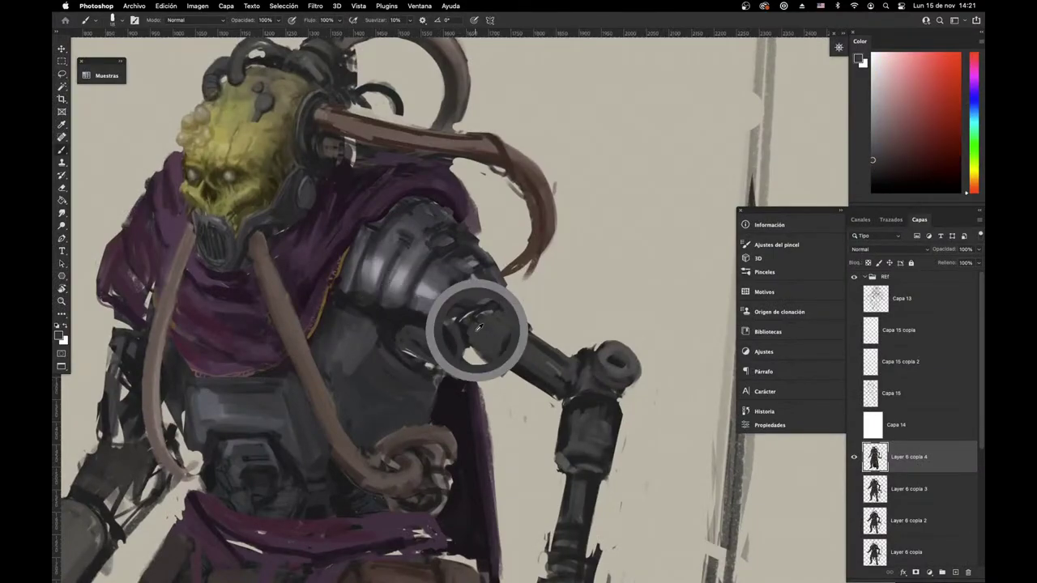
pyautogui.keyDown('alt'); pyautogui.click(443, 329); pyautogui.keyUp('alt')
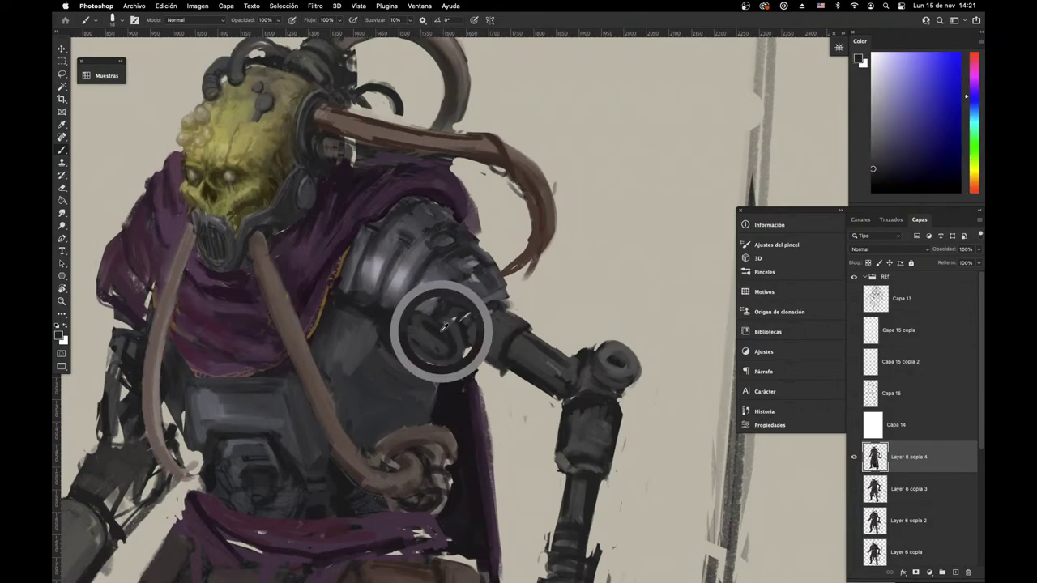
pyautogui.press('super+Tab')
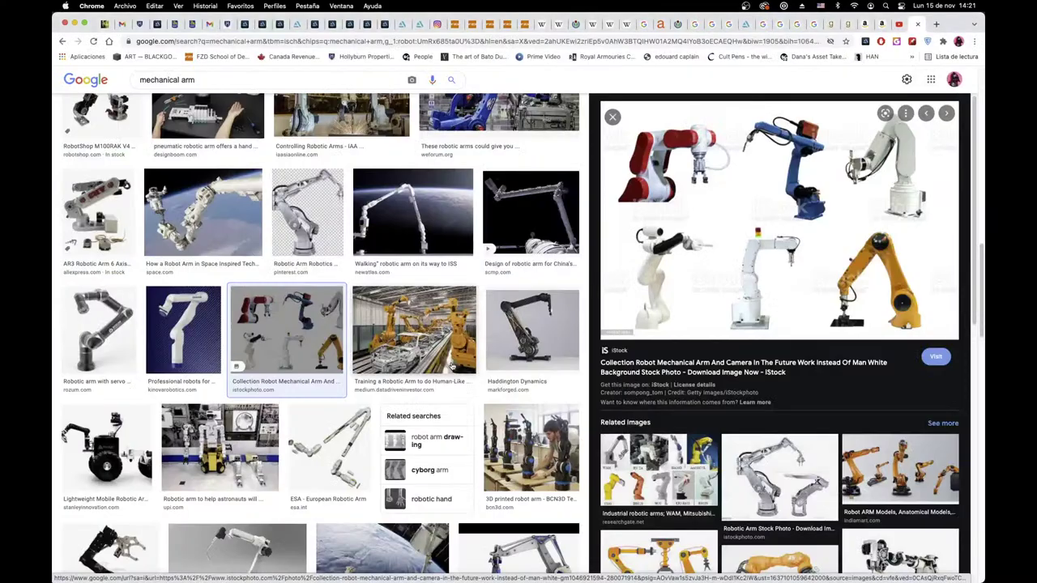
pyautogui.press('super+Tab')
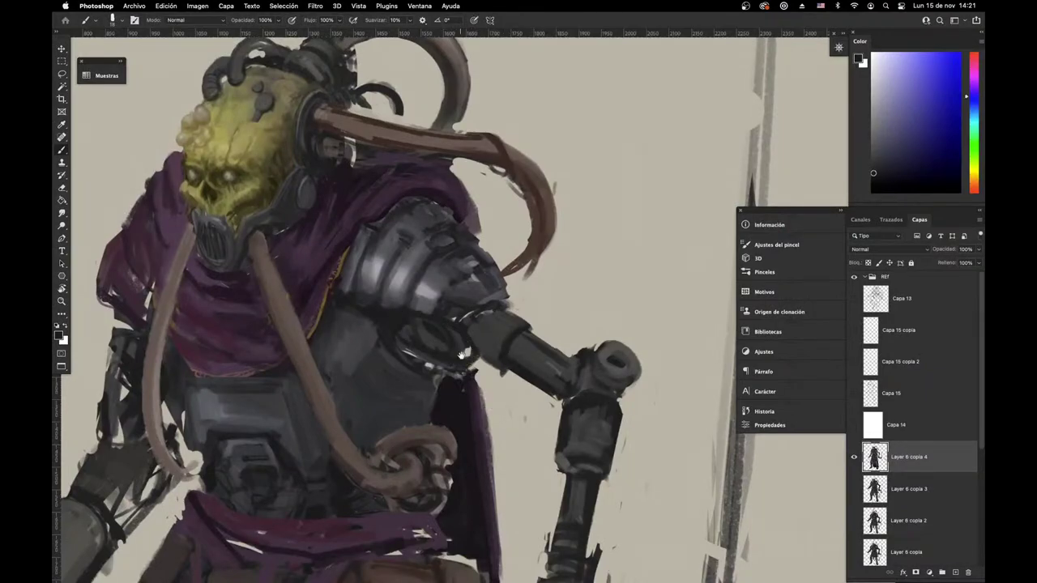
# Step: Refine the chest armour's edge beside the armpit joint with sampled dark grey
pyautogui.scroll(2, 465, 398)
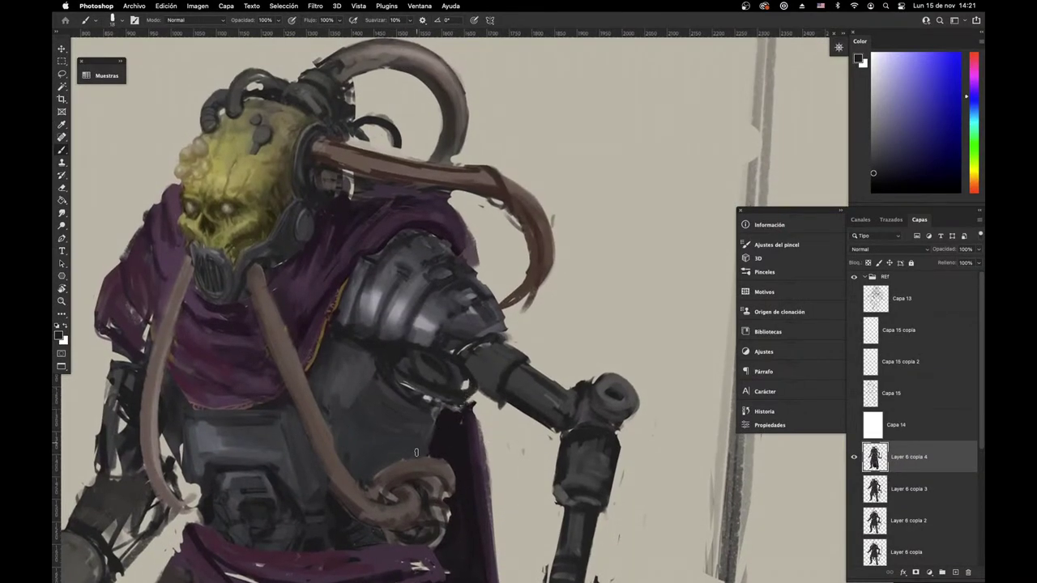
pyautogui.keyDown('alt'); pyautogui.click(368, 371); pyautogui.keyUp('alt')
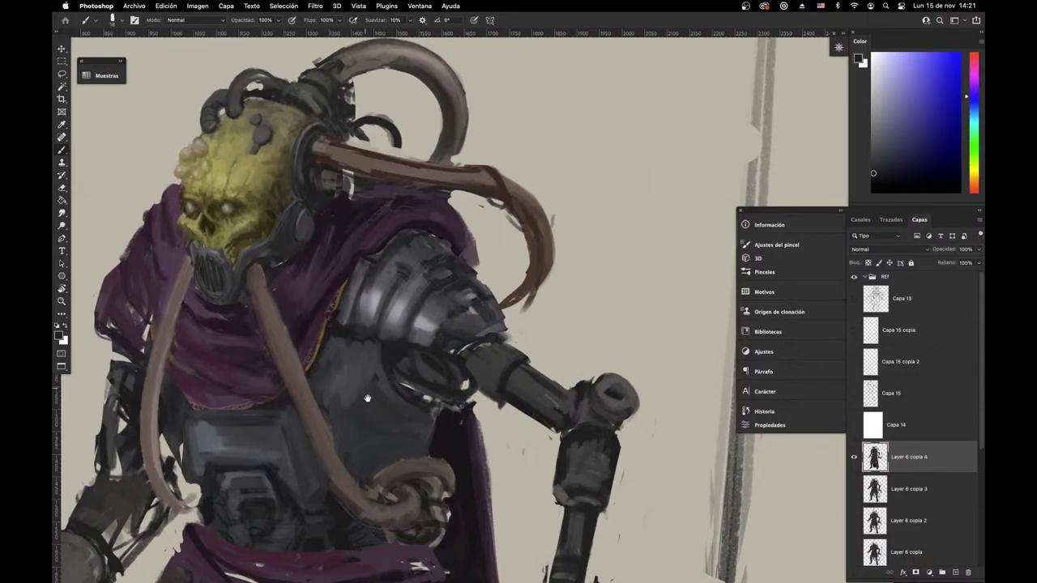
pyautogui.moveTo(366, 384); pyautogui.dragTo(446, 499)
pyautogui.moveTo(424, 435); pyautogui.dragTo(458, 434)
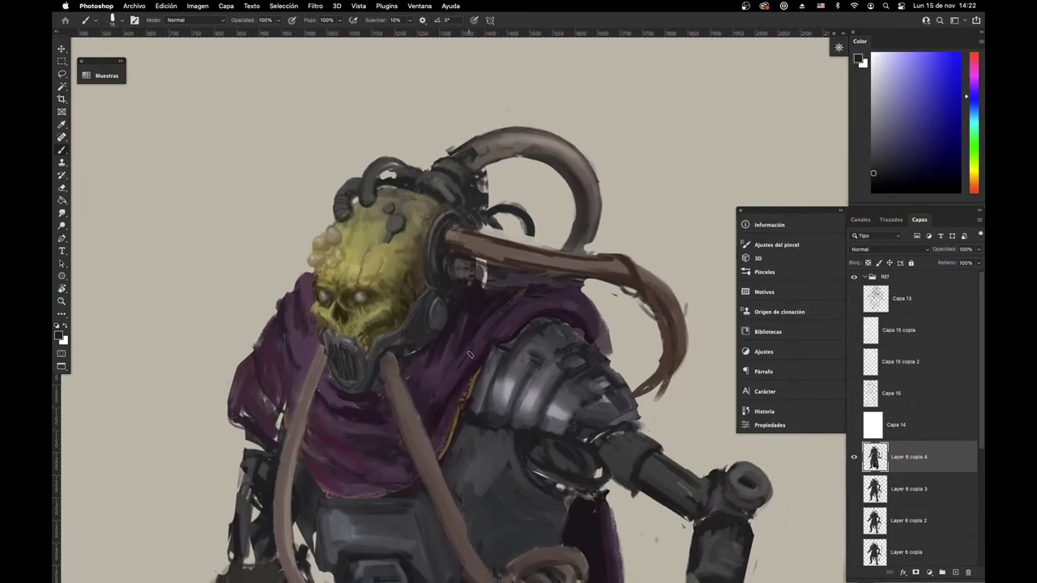
# Step: Repaint the scarf folds below the breathing mask with sampled purples and dark shadow tones
pyautogui.keyDown('alt'); pyautogui.click(463, 314); pyautogui.keyUp('alt')
pyautogui.keyDown('alt'); pyautogui.click(431, 384); pyautogui.keyUp('alt')
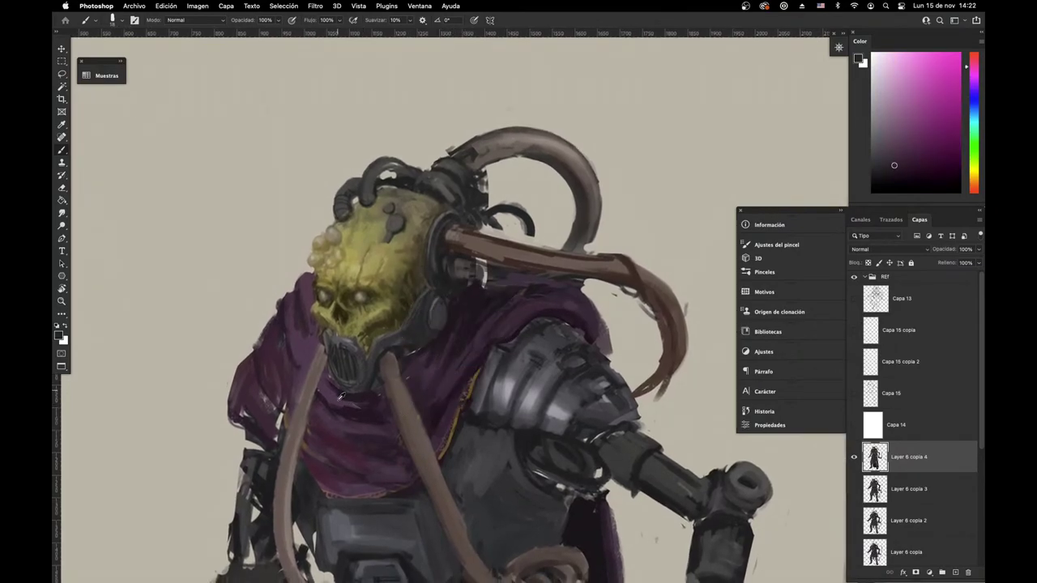
pyautogui.keyDown('alt'); pyautogui.click(321, 393); pyautogui.keyUp('alt')
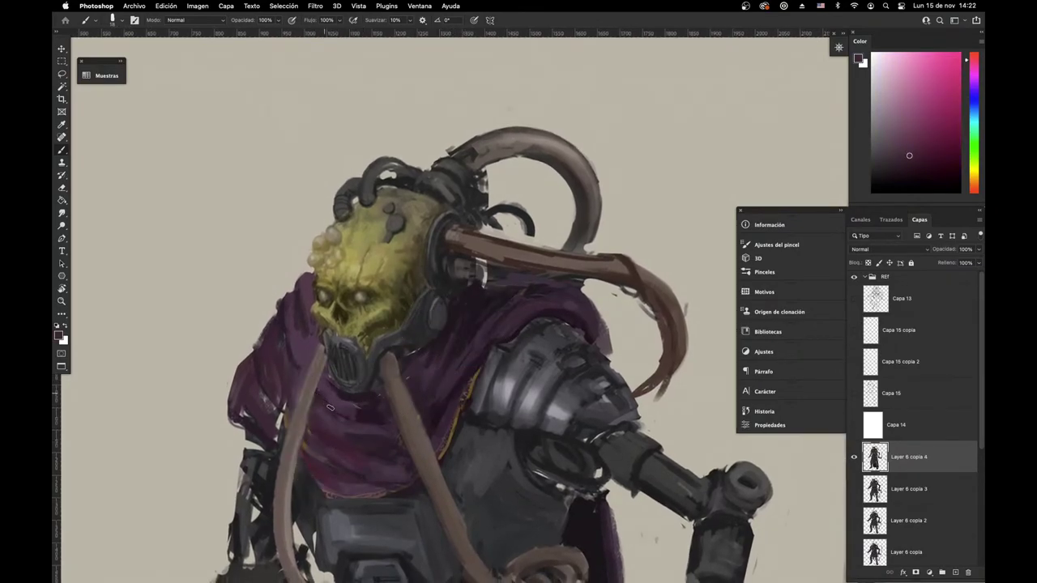
pyautogui.keyDown('alt'); pyautogui.click(360, 391); pyautogui.keyUp('alt')
pyautogui.moveTo(329, 410); pyautogui.dragTo(353, 429)
pyautogui.keyDown('alt'); pyautogui.click(345, 418); pyautogui.keyUp('alt')
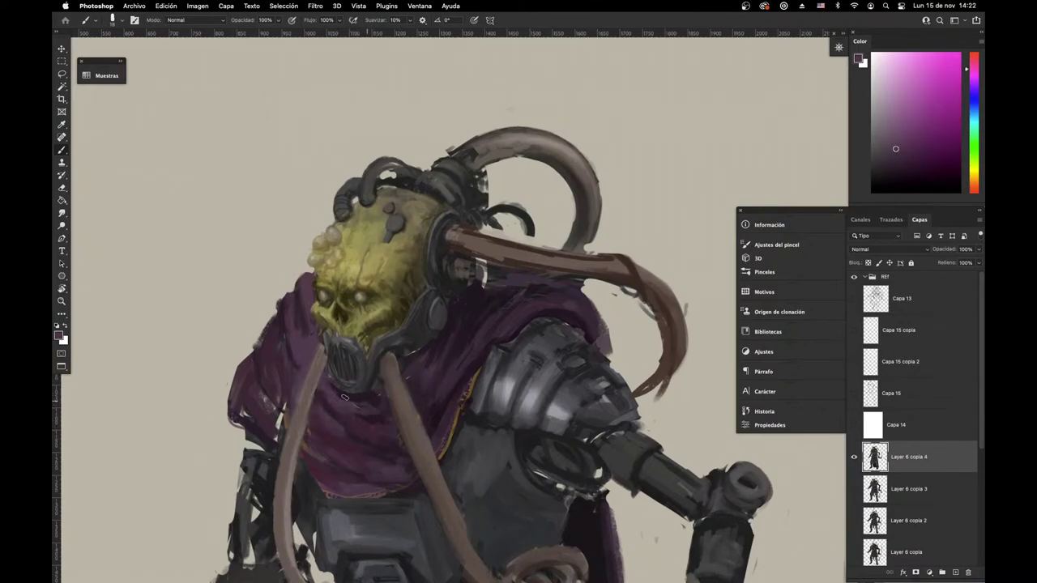
pyautogui.keyDown('alt'); pyautogui.click(377, 394); pyautogui.keyUp('alt')
# Step: Enlarge the eraser to 90 px and erase the sword, the hand holding it and the rough forearm leading to it
pyautogui.moveTo(480, 432); pyautogui.dragTo(387, 513)
pyautogui.moveTo(503, 458); pyautogui.dragTo(574, 408)
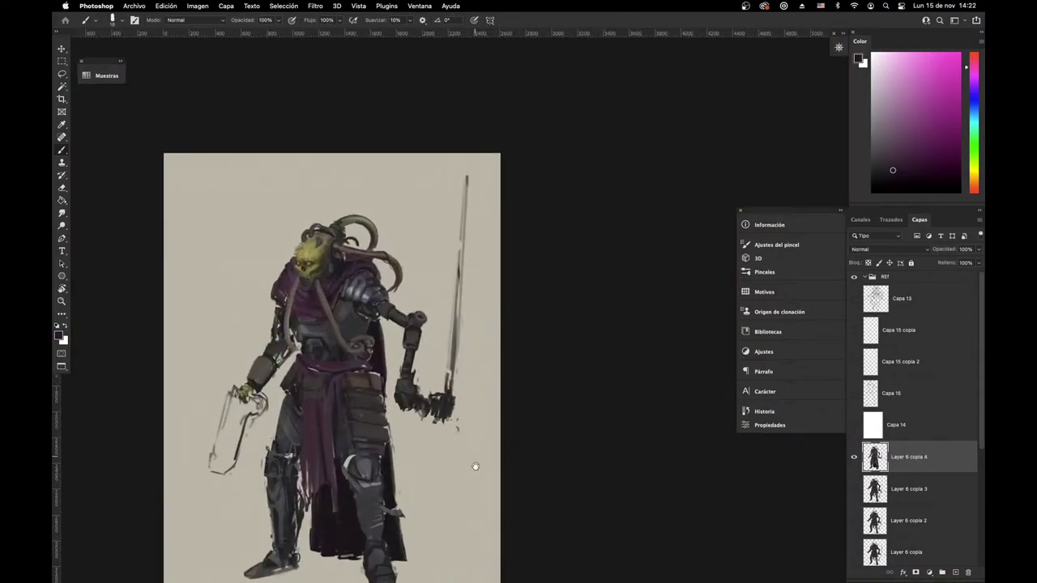
pyautogui.moveTo(476, 466)
pyautogui.mouseDown()
pyautogui.moveTo(463, 526)
pyautogui.moveTo(465, 511)
pyautogui.mouseUp()
pyautogui.press('e')
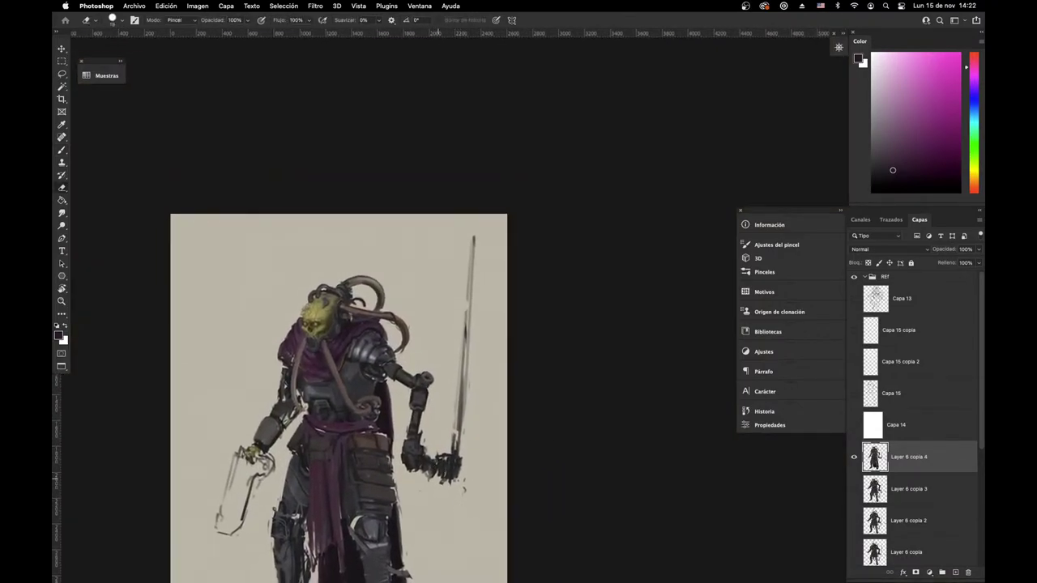
pyautogui.moveTo(429, 460)
pyautogui.mouseDown()
pyautogui.moveTo(429, 480)
pyautogui.moveTo(439, 478)
pyautogui.mouseUp()
pyautogui.rightClick(472, 466)
pyautogui.moveTo(530, 288); pyautogui.dragTo(553, 289)
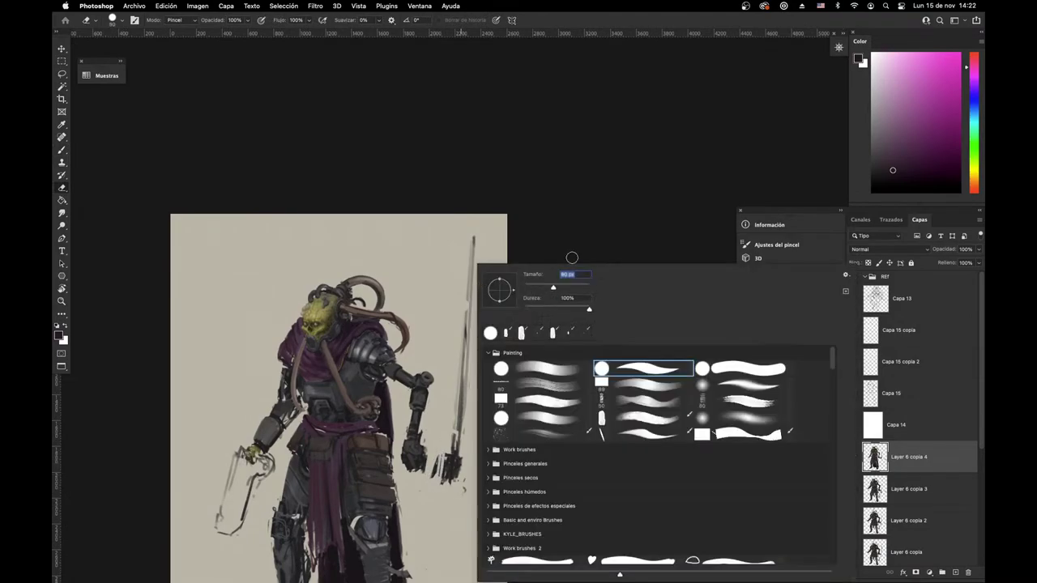
pyautogui.click(572, 258)
pyautogui.moveTo(469, 244)
pyautogui.mouseDown()
pyautogui.moveTo(455, 480)
pyautogui.moveTo(444, 484)
pyautogui.moveTo(464, 422)
pyautogui.mouseUp()
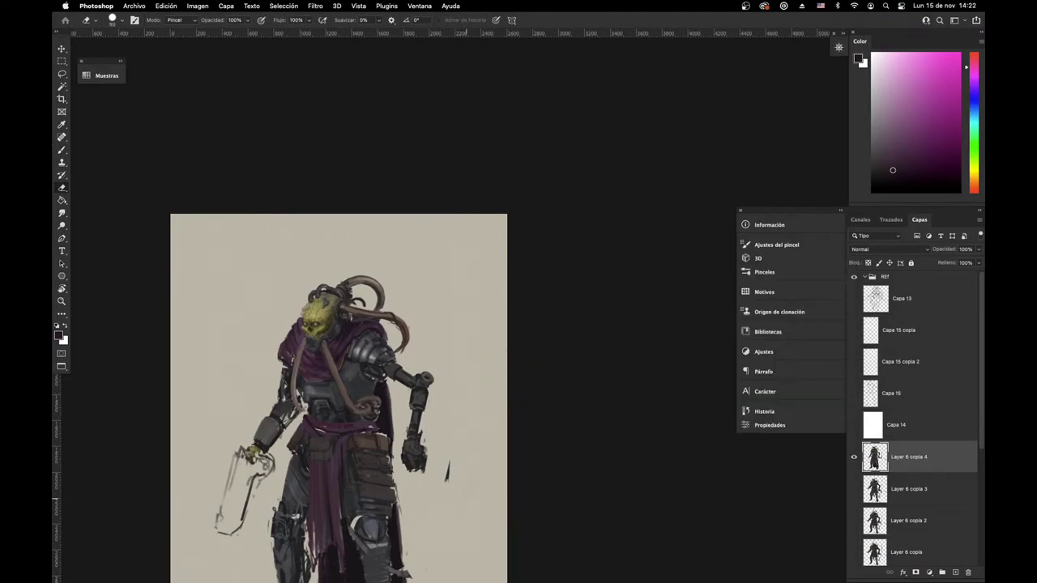
pyautogui.moveTo(390, 474); pyautogui.dragTo(474, 387)
# Step: Erase the leftover sword fragment beside the mechanical arm and the rough weapon outline at the opposite hand
pyautogui.moveTo(381, 402); pyautogui.dragTo(391, 408)
pyautogui.press('super+Tab')
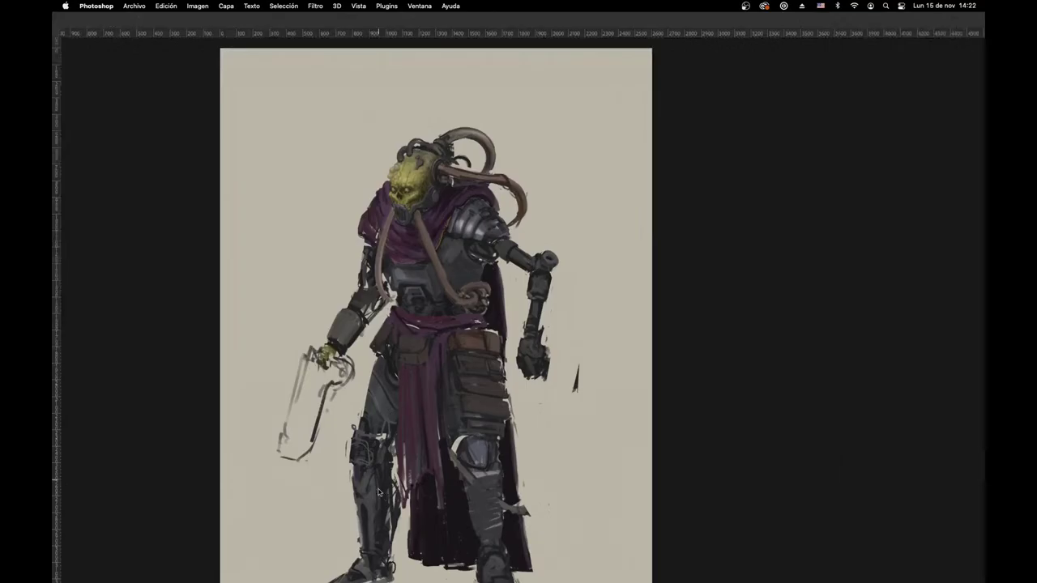
pyautogui.press('super+Tab')
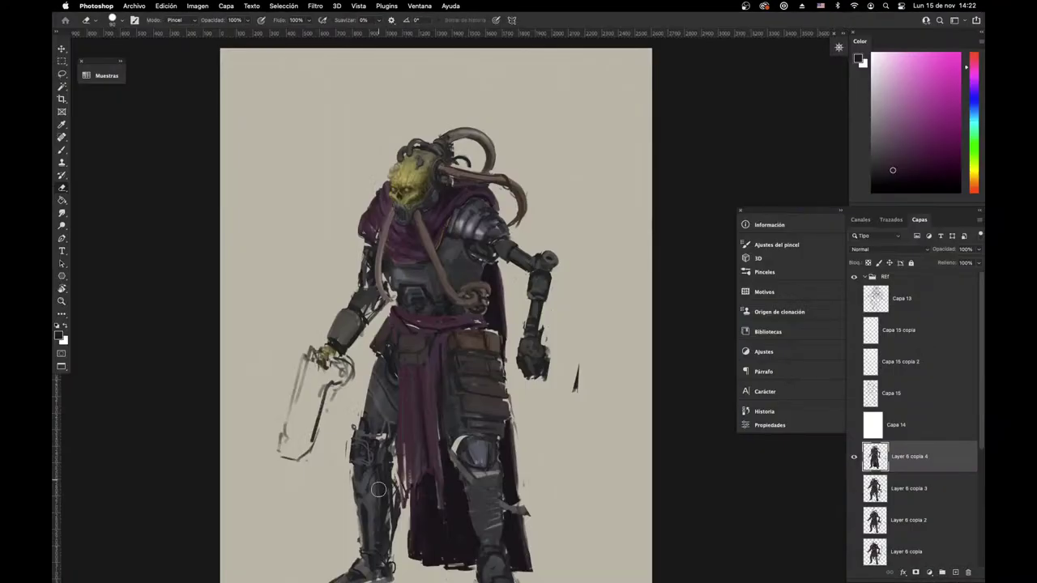
pyautogui.moveTo(522, 432); pyautogui.dragTo(556, 470)
pyautogui.moveTo(364, 422)
pyautogui.mouseDown()
pyautogui.moveTo(346, 486)
pyautogui.moveTo(384, 406)
pyautogui.mouseUp()
pyautogui.moveTo(319, 507)
pyautogui.mouseDown()
pyautogui.moveTo(331, 413)
pyautogui.moveTo(397, 405)
pyautogui.mouseUp()
# Step: Repaint the yellow hand below the armoured forearm with tones sampled from the hand and wrist
pyautogui.press('b')
pyautogui.keyDown('alt'); pyautogui.click(377, 384); pyautogui.keyUp('alt')
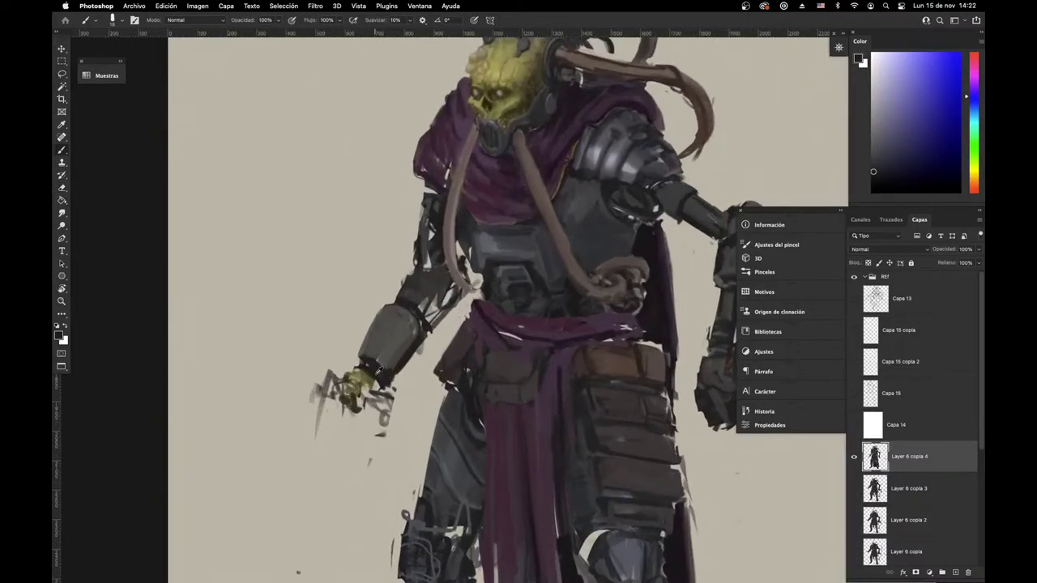
pyautogui.keyDown('alt'); pyautogui.click(371, 378); pyautogui.keyUp('alt')
pyautogui.keyDown('alt'); pyautogui.click(380, 372); pyautogui.keyUp('alt')
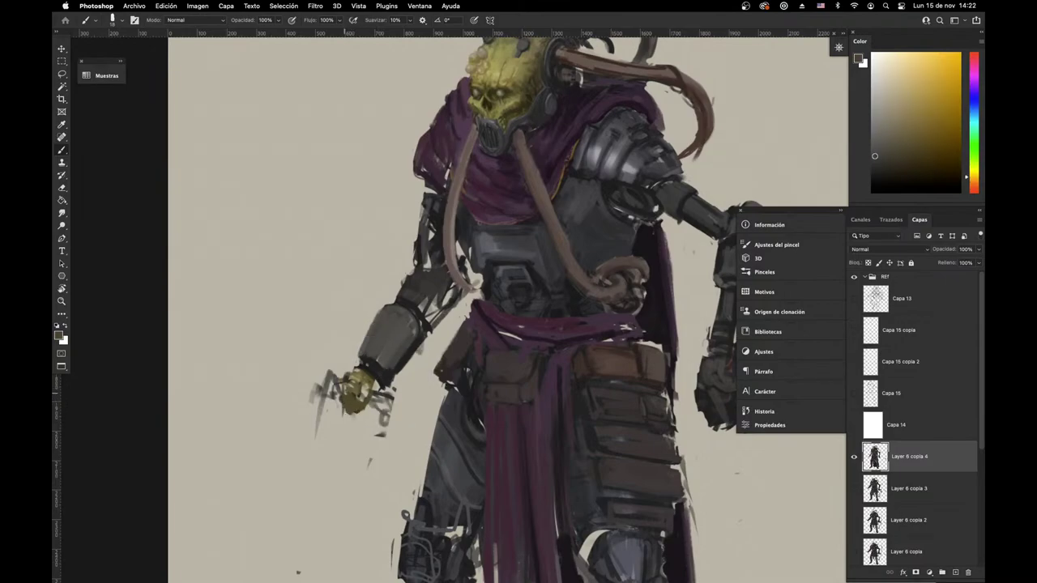
# Step: Sketch a new weapon in the yellow hand with a long boxy body and a small rear grip in sampled dark grey
pyautogui.moveTo(347, 412)
pyautogui.mouseDown()
pyautogui.moveTo(363, 410)
pyautogui.moveTo(379, 368)
pyautogui.mouseUp()
pyautogui.moveTo(333, 325)
pyautogui.mouseDown()
pyautogui.moveTo(321, 410)
pyautogui.moveTo(354, 363)
pyautogui.moveTo(325, 466)
pyautogui.moveTo(297, 454)
pyautogui.moveTo(326, 468)
pyautogui.mouseUp()
pyautogui.moveTo(327, 465); pyautogui.dragTo(352, 375)
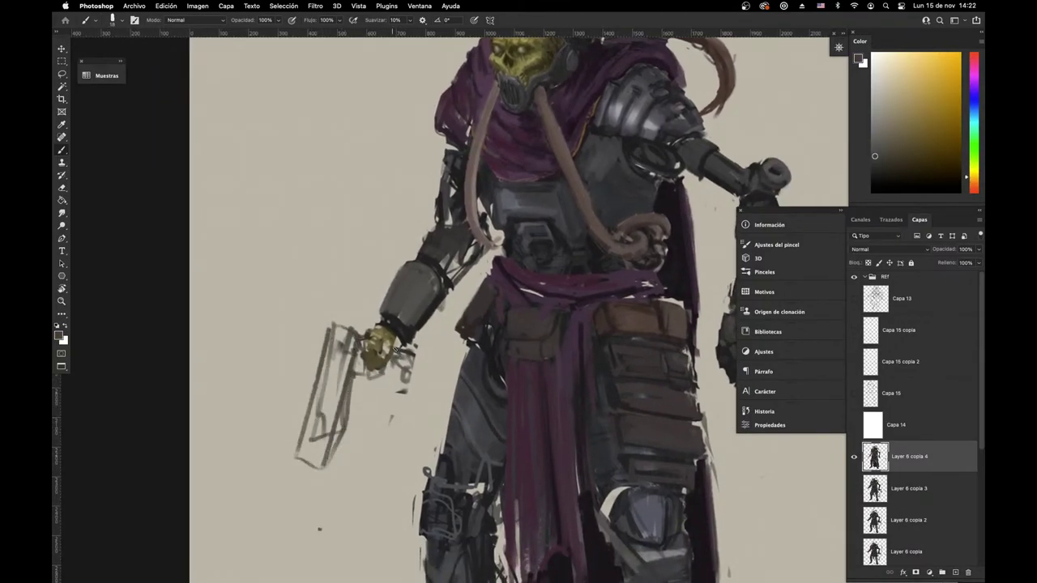
pyautogui.moveTo(393, 346); pyautogui.dragTo(421, 371)
pyautogui.moveTo(362, 330)
pyautogui.mouseDown()
pyautogui.moveTo(332, 321)
pyautogui.moveTo(318, 463)
pyautogui.mouseUp()
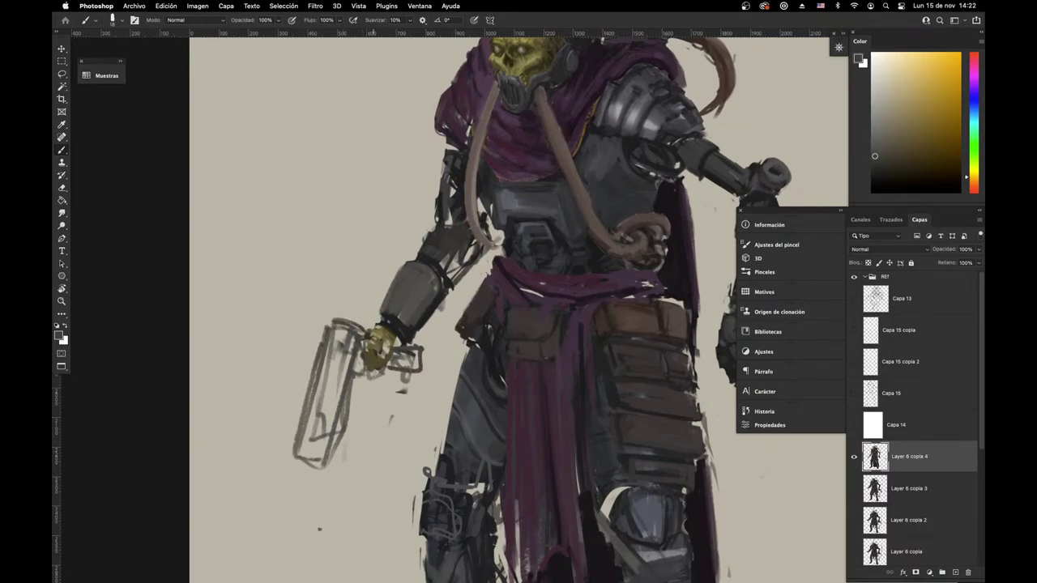
pyautogui.moveTo(337, 414); pyautogui.dragTo(410, 435)
pyautogui.moveTo(330, 321)
pyautogui.mouseDown()
pyautogui.moveTo(290, 472)
pyautogui.moveTo(325, 484)
pyautogui.mouseUp()
# Step: Sketch a long, slightly tapered cylinder extending downward from the lower end of the weapon's body
pyautogui.moveTo(291, 474)
pyautogui.mouseDown()
pyautogui.moveTo(275, 554)
pyautogui.moveTo(290, 441)
pyautogui.mouseUp()
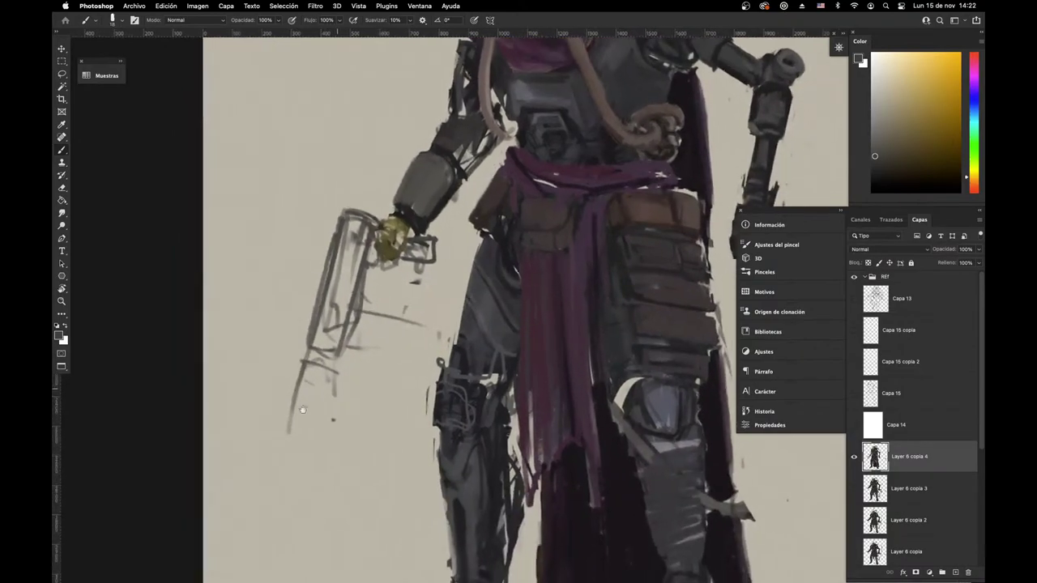
pyautogui.moveTo(305, 360); pyautogui.dragTo(263, 501)
pyautogui.moveTo(345, 361); pyautogui.dragTo(297, 519)
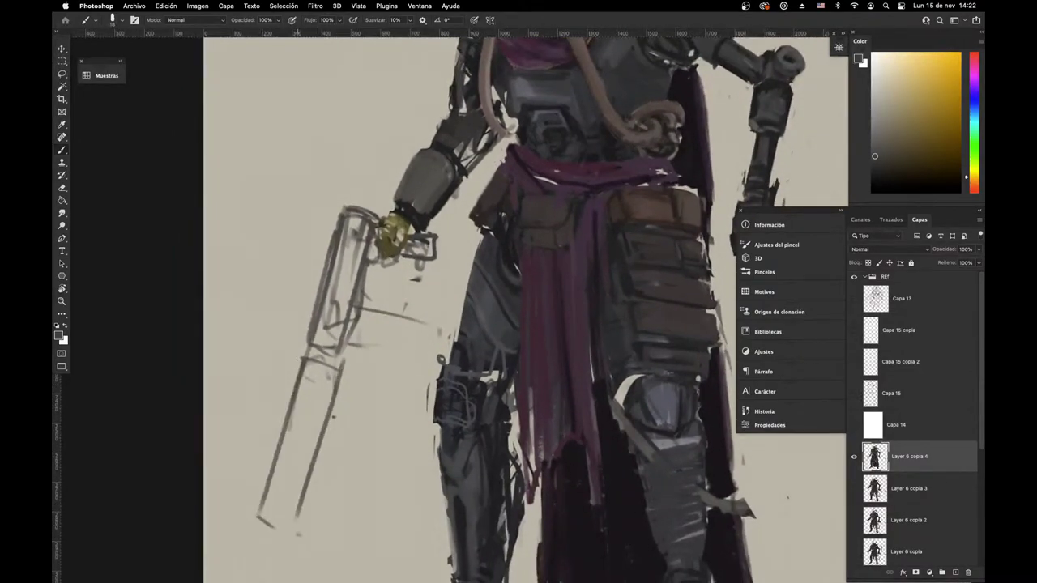
pyautogui.moveTo(297, 357); pyautogui.dragTo(259, 509)
pyautogui.moveTo(311, 436)
pyautogui.mouseDown()
pyautogui.moveTo(301, 476)
pyautogui.moveTo(326, 406)
pyautogui.mouseUp()
pyautogui.moveTo(311, 330)
pyautogui.mouseDown()
pyautogui.moveTo(273, 504)
pyautogui.moveTo(265, 473)
pyautogui.mouseUp()
pyautogui.moveTo(265, 475); pyautogui.dragTo(301, 326)
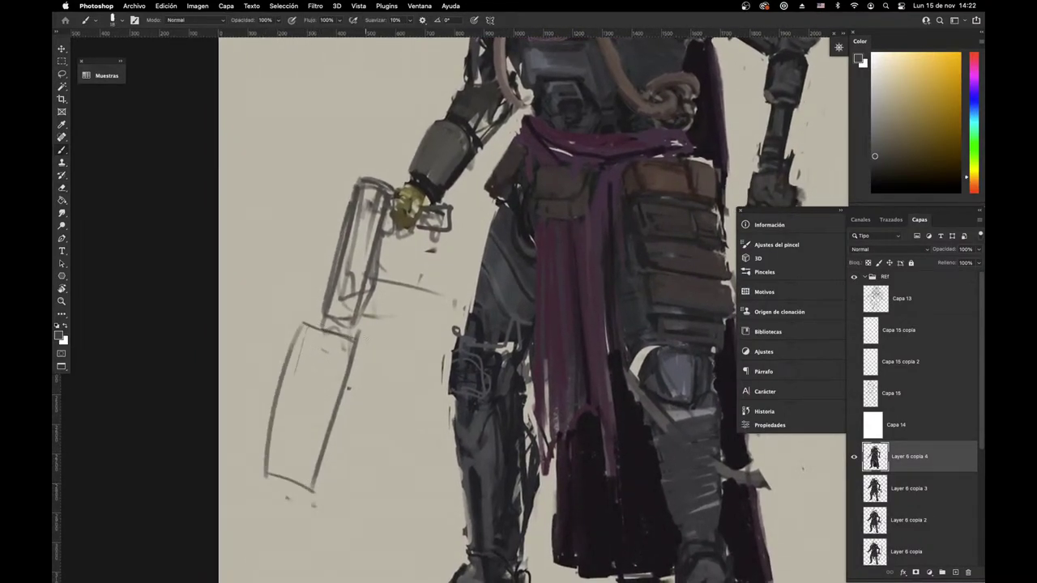
pyautogui.moveTo(368, 336); pyautogui.dragTo(314, 501)
pyautogui.moveTo(304, 329); pyautogui.dragTo(263, 473)
pyautogui.moveTo(277, 436)
pyautogui.mouseDown()
pyautogui.moveTo(315, 496)
pyautogui.moveTo(298, 491)
pyautogui.mouseUp()
# Step: Erase the lower end of the weapon's body and redraw its side and upper contours as a shorter, rounder barrel
pyautogui.scroll(5, 353, 443)
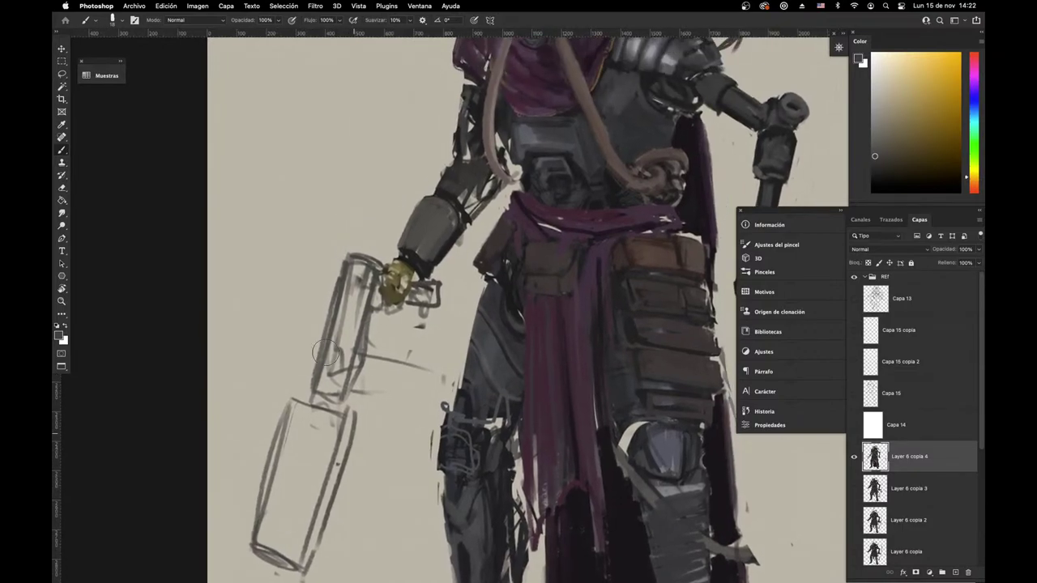
pyautogui.press('e')
pyautogui.moveTo(362, 383)
pyautogui.mouseDown()
pyautogui.moveTo(319, 386)
pyautogui.moveTo(355, 375)
pyautogui.moveTo(355, 357)
pyautogui.moveTo(318, 346)
pyautogui.mouseUp()
pyautogui.press('b')
pyautogui.moveTo(329, 316)
pyautogui.mouseDown()
pyautogui.moveTo(320, 346)
pyautogui.moveTo(339, 278)
pyautogui.mouseUp()
pyautogui.moveTo(339, 280)
pyautogui.mouseDown()
pyautogui.moveTo(350, 286)
pyautogui.moveTo(363, 261)
pyautogui.mouseUp()
pyautogui.press('e')
pyautogui.press('b')
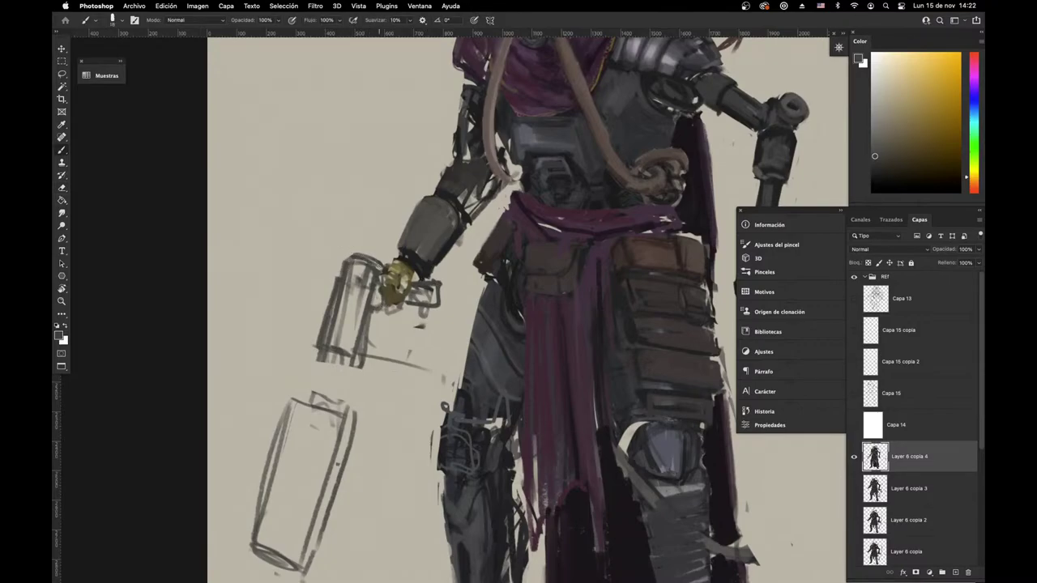
# Step: Refine the joint between the shoulder plate and the mechanical upper arm with sampled greys and near-black
pyautogui.moveTo(423, 397); pyautogui.dragTo(338, 449)
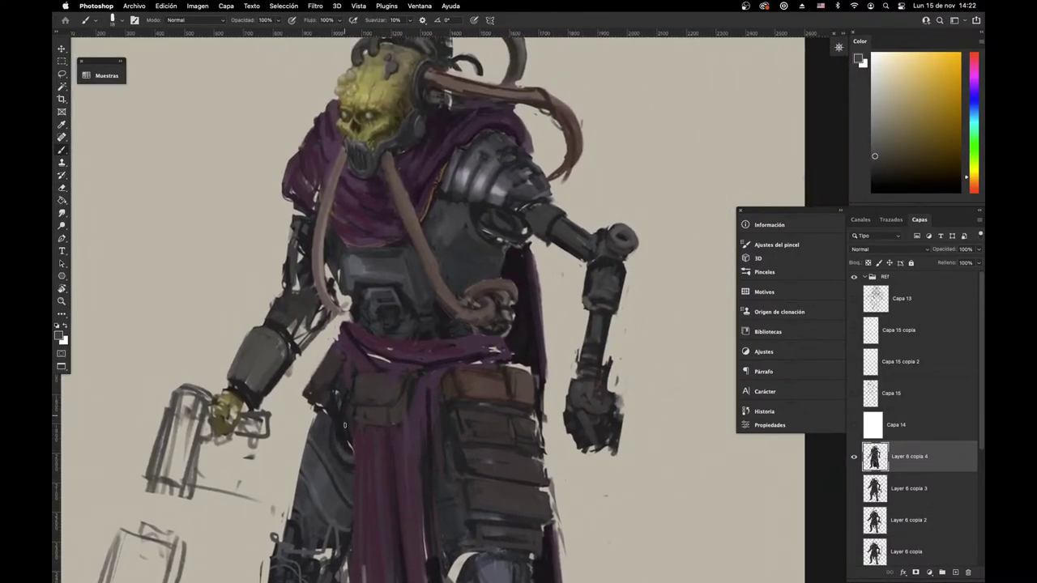
pyautogui.keyDown('alt'); pyautogui.click(538, 231); pyautogui.keyUp('alt')
pyautogui.keyDown('alt'); pyautogui.click(538, 235); pyautogui.keyUp('alt')
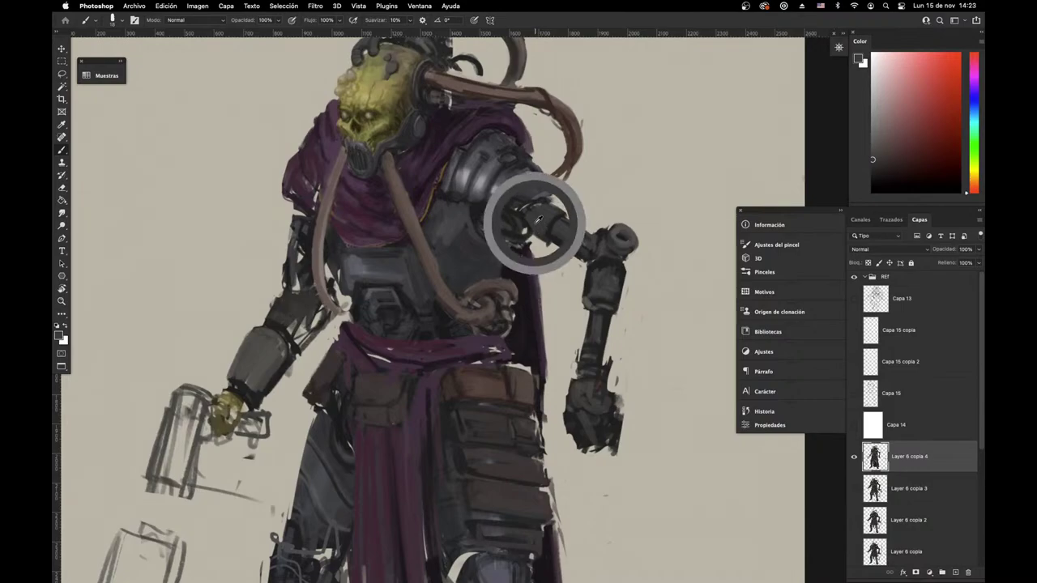
pyautogui.keyDown('alt'); pyautogui.click(509, 180); pyautogui.keyUp('alt')
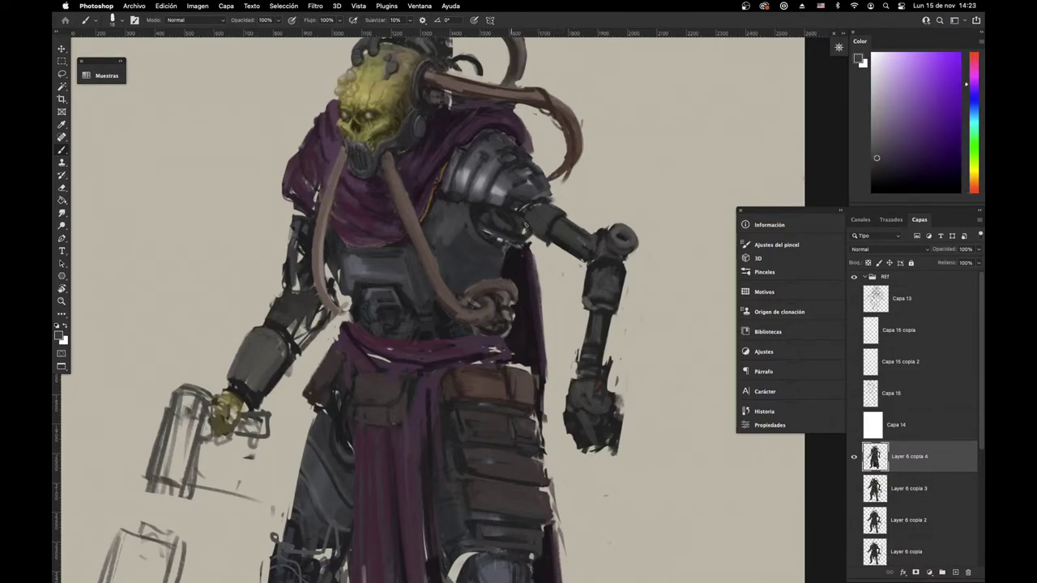
pyautogui.keyDown('alt'); pyautogui.click(519, 214); pyautogui.keyUp('alt')
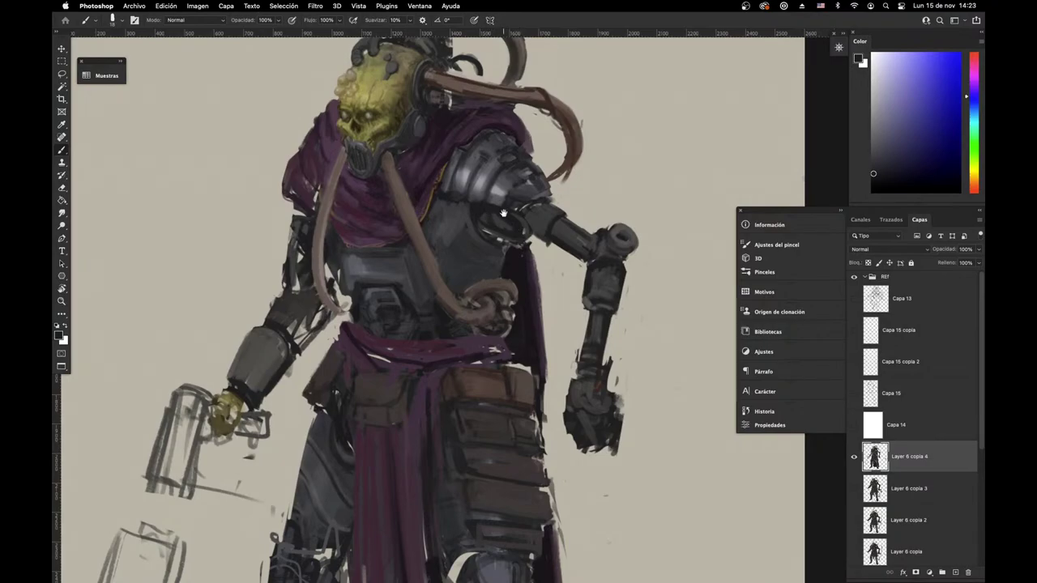
pyautogui.moveTo(533, 311); pyautogui.dragTo(500, 393)
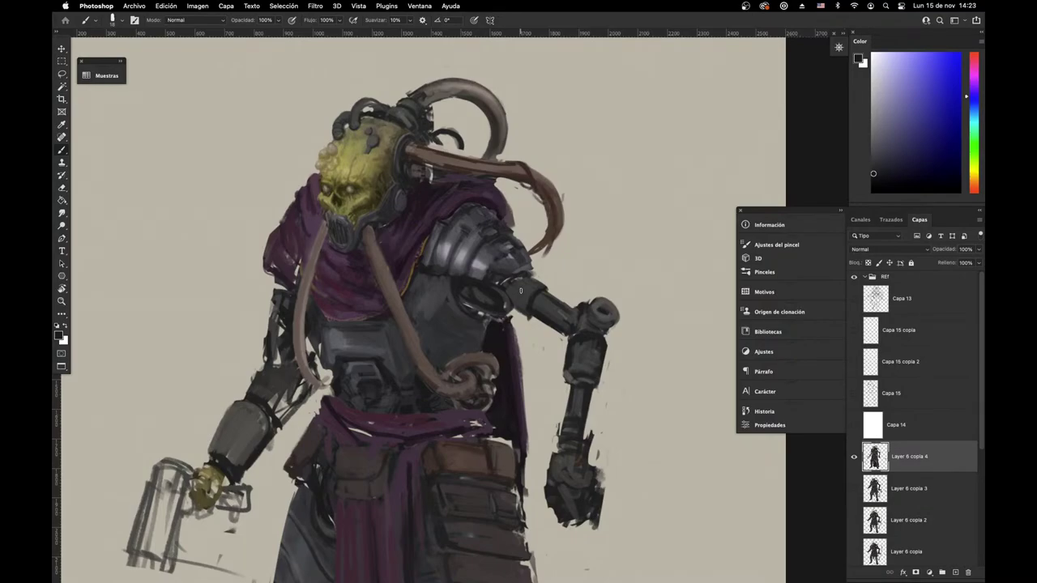
# Step: Extend the cape's outer edge behind the mechanical arm with thin strokes of sampled dark purple
pyautogui.moveTo(403, 531); pyautogui.dragTo(290, 395)
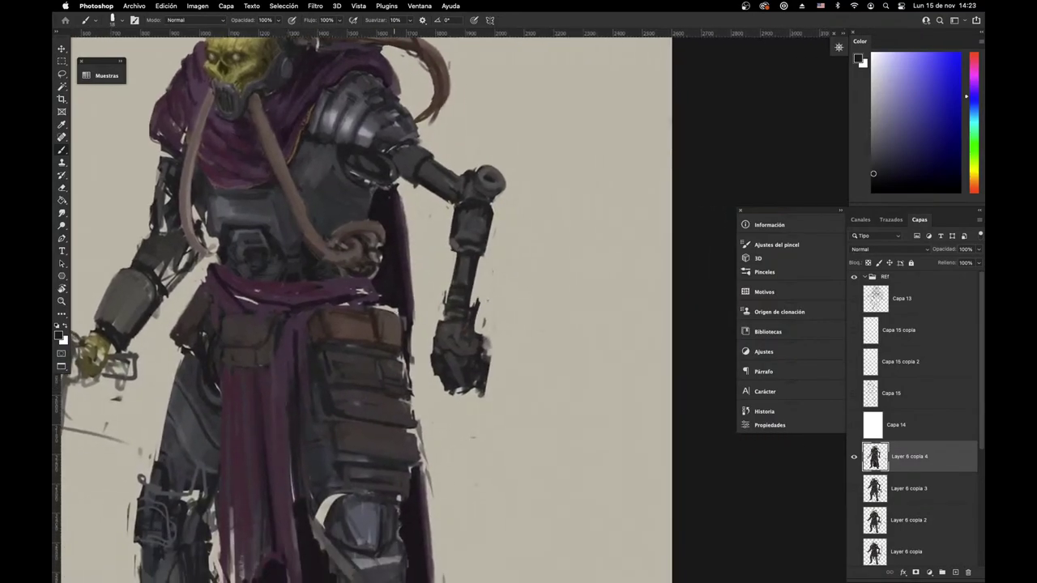
pyautogui.keyDown('alt'); pyautogui.click(402, 295); pyautogui.keyUp('alt')
pyautogui.moveTo(407, 259); pyautogui.dragTo(444, 559)
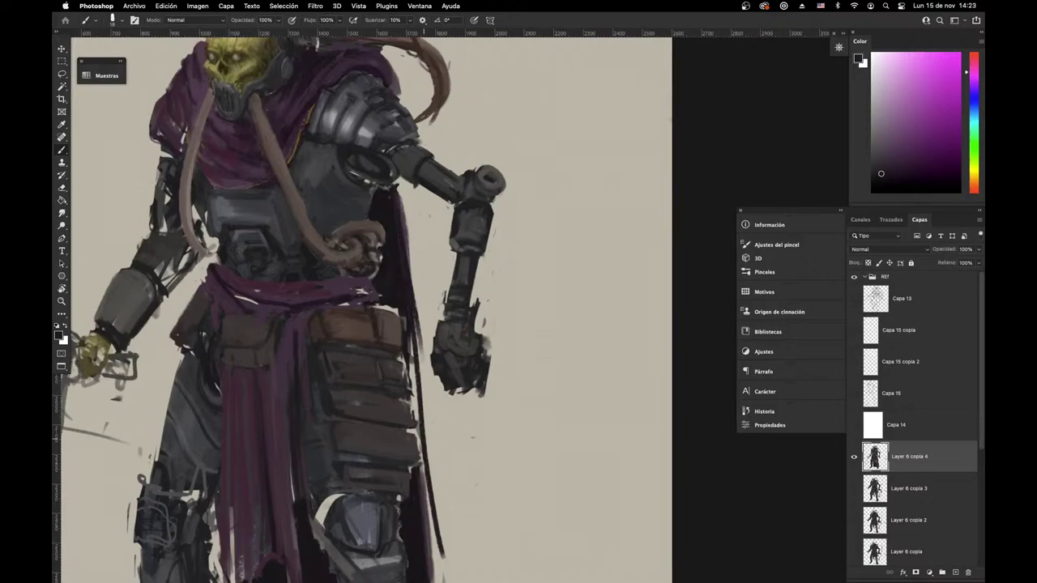
pyautogui.keyDown('alt'); pyautogui.click(398, 202); pyautogui.keyUp('alt')
pyautogui.moveTo(399, 182); pyautogui.dragTo(417, 314)
pyautogui.moveTo(407, 221); pyautogui.dragTo(447, 527)
pyautogui.moveTo(414, 314); pyautogui.dragTo(440, 563)
pyautogui.moveTo(437, 453); pyautogui.dragTo(436, 438)
pyautogui.scroll(-3, 435, 439)
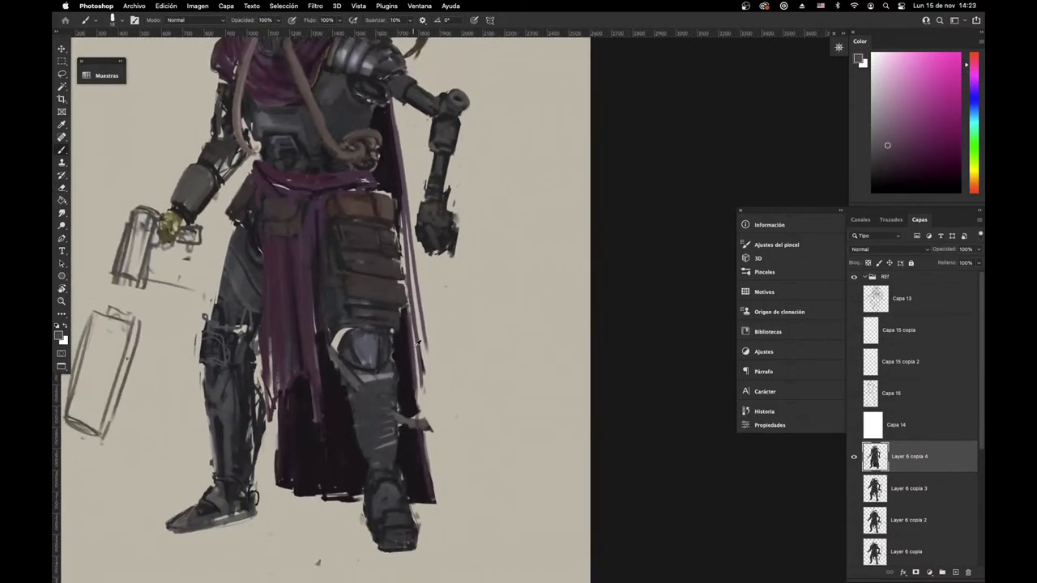
# Step: Enlarge the brush and widen the cape's outer border down to the hem with sampled muted purple
pyautogui.rightClick(444, 267)
pyautogui.click(569, 236)
pyautogui.moveTo(405, 184); pyautogui.dragTo(439, 444)
pyautogui.keyDown('alt'); pyautogui.click(382, 172); pyautogui.keyUp('alt')
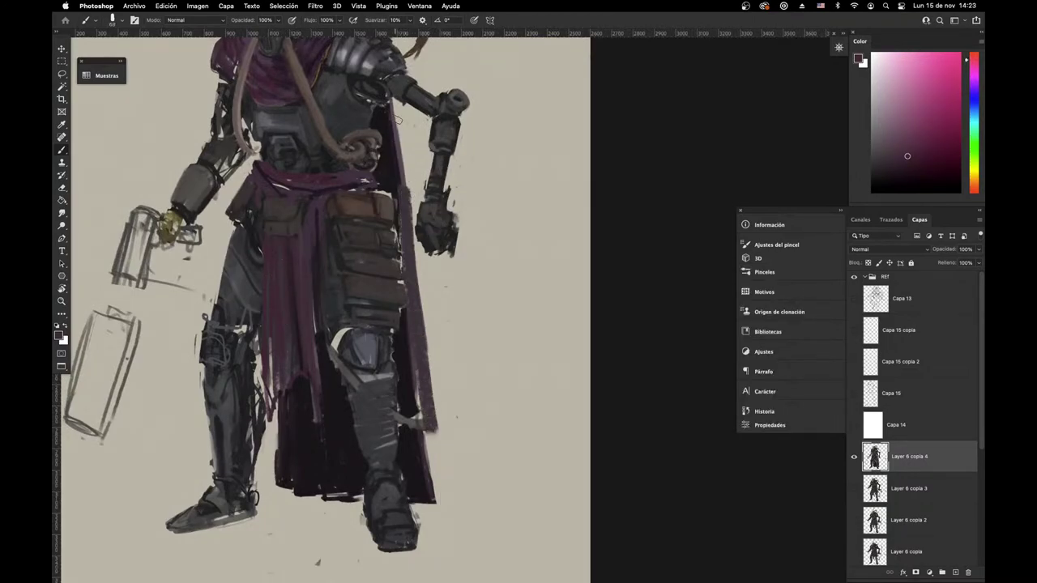
pyautogui.moveTo(413, 243); pyautogui.dragTo(444, 427)
pyautogui.moveTo(419, 272); pyautogui.dragTo(453, 498)
pyautogui.moveTo(435, 350); pyautogui.dragTo(457, 494)
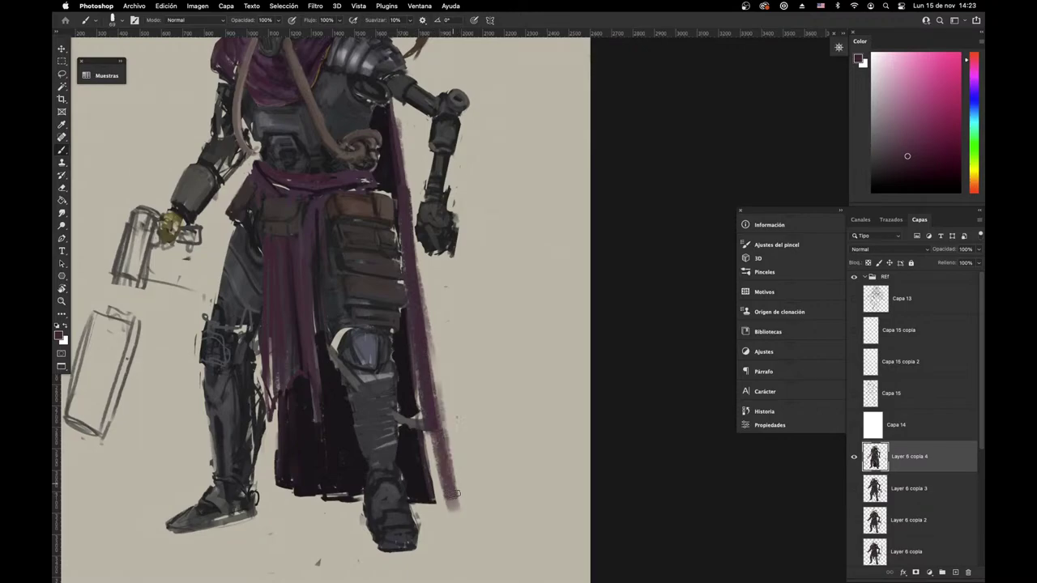
pyautogui.scroll(-1, 456, 492)
# Step: Fill the cape's lower part beside the boot with sampled near-black purple and tidy its hem
pyautogui.press('e')
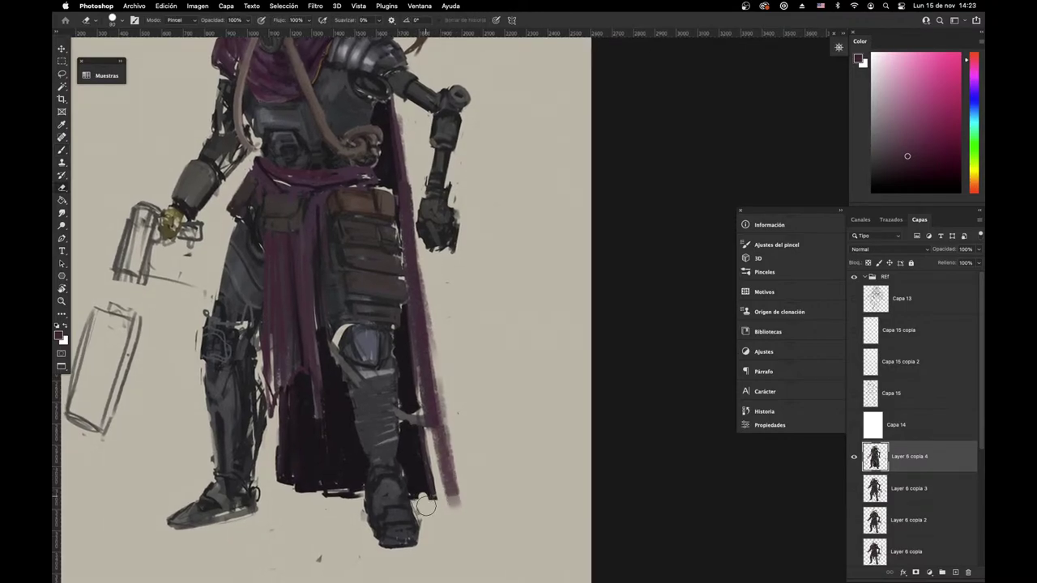
pyautogui.press('b')
pyautogui.keyDown('alt'); pyautogui.click(420, 471); pyautogui.keyUp('alt')
pyautogui.moveTo(428, 435)
pyautogui.mouseDown()
pyautogui.moveTo(443, 496)
pyautogui.moveTo(427, 541)
pyautogui.mouseUp()
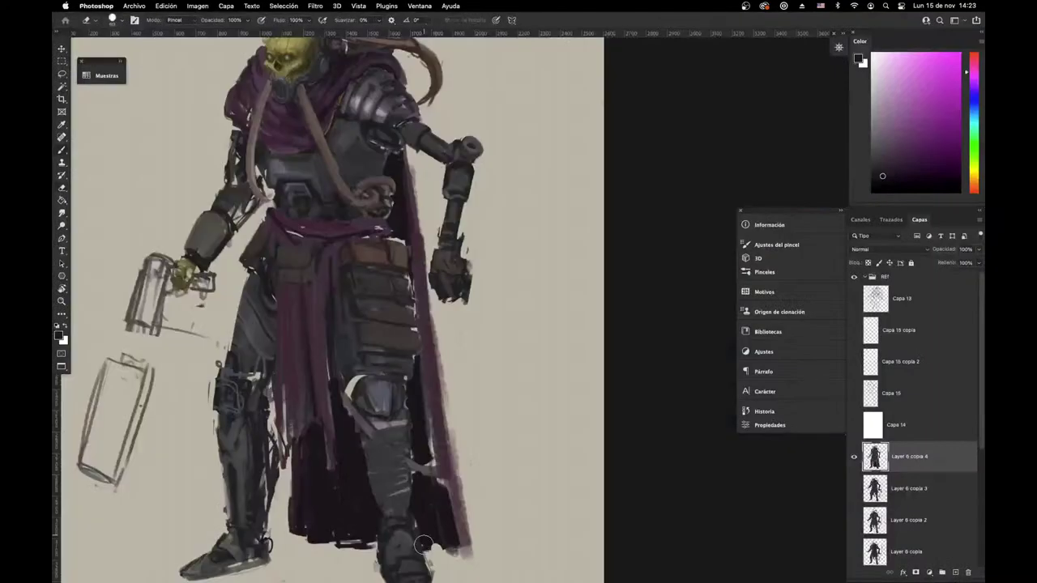
# Step: Erase the detached cylinder sketch below the weapon and flip the canvas horizontally
pyautogui.moveTo(85, 360)
pyautogui.mouseDown()
pyautogui.moveTo(96, 478)
pyautogui.moveTo(130, 357)
pyautogui.mouseUp()
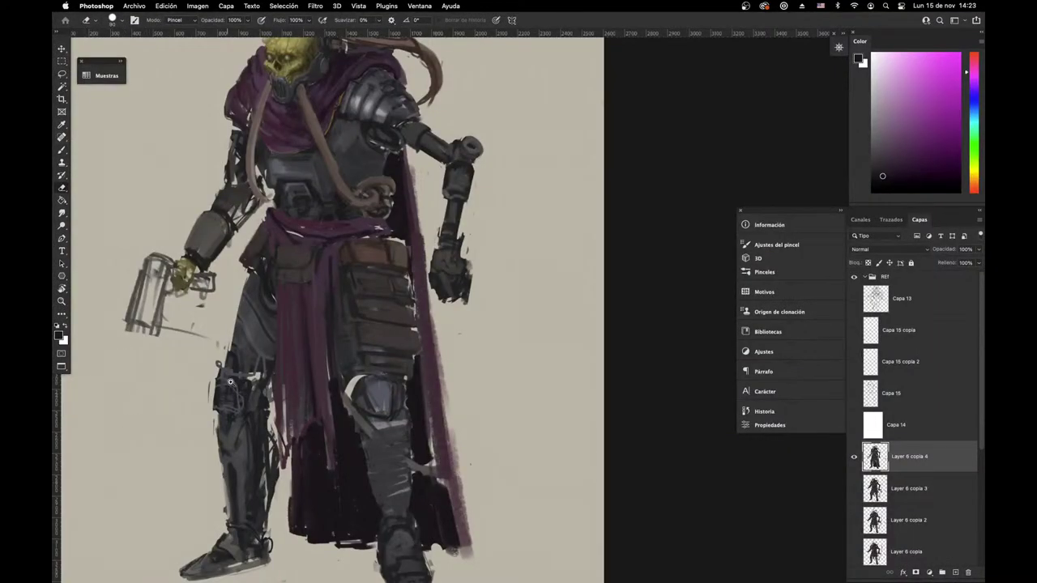
pyautogui.moveTo(230, 382); pyautogui.dragTo(154, 538)
pyautogui.press('super+shift+h')
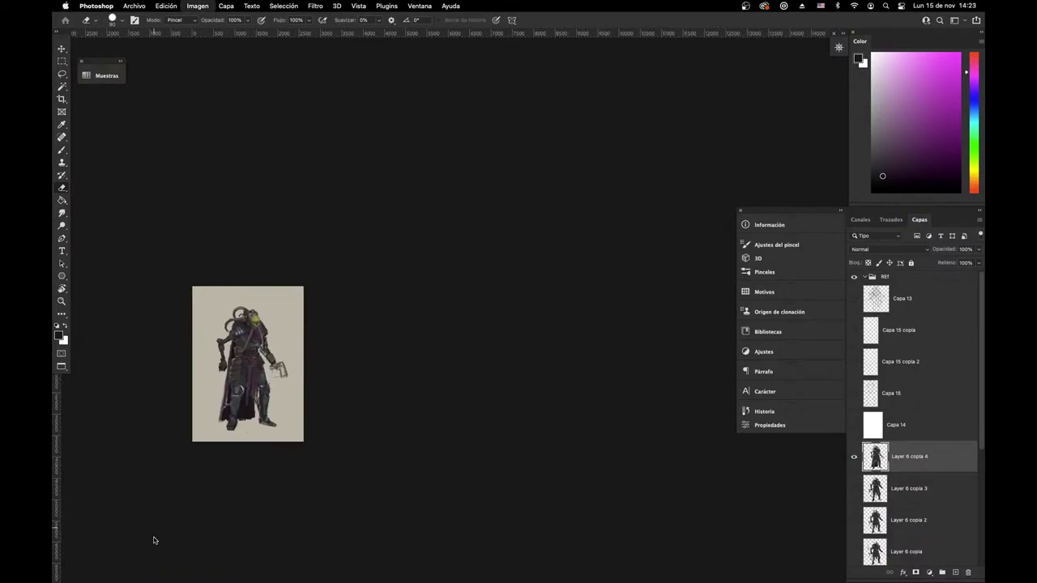
pyautogui.press('super+space')
pyautogui.moveTo(227, 343); pyautogui.dragTo(440, 364)
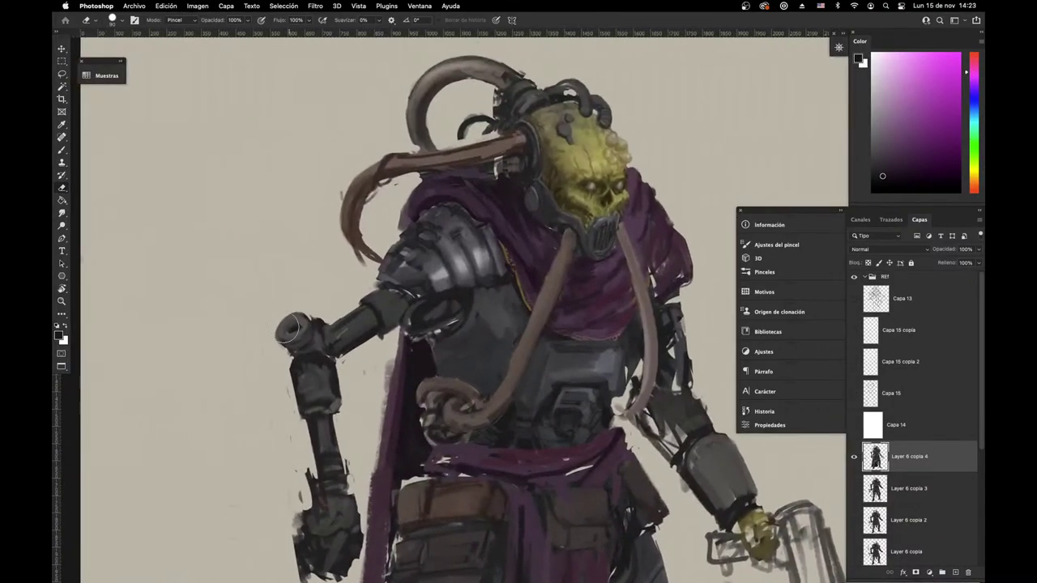
# Step: Trim the mechanical arm's round elbow cap with a resized eraser and repaint it solid in sampled grey
pyautogui.rightClick(288, 327)
pyautogui.moveTo(410, 288); pyautogui.dragTo(395, 287)
pyautogui.moveTo(287, 313); pyautogui.dragTo(293, 351)
pyautogui.press('b')
pyautogui.rightClick(437, 306)
pyautogui.keyDown('alt'); pyautogui.click(300, 328); pyautogui.keyUp('alt')
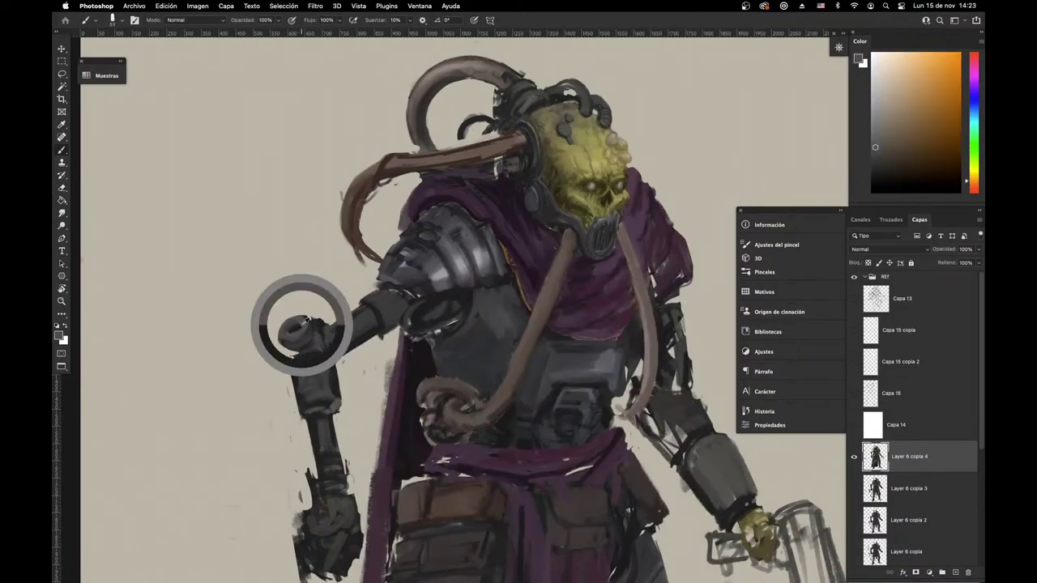
# Step: Switch to Chrome, open the 6 Axis Robotic Arm picture from the related images and copy it
pyautogui.press('super+Tab')
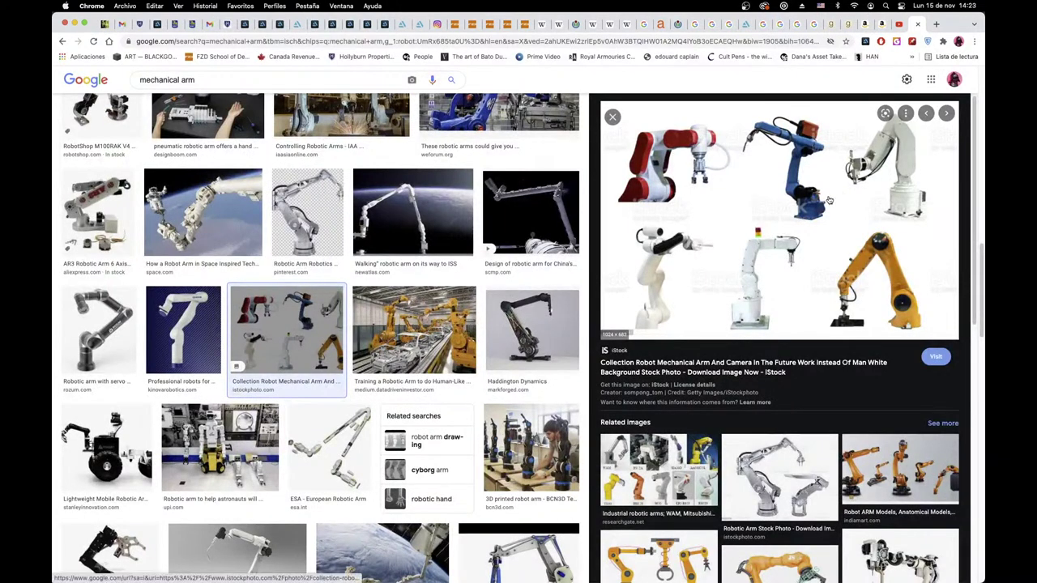
pyautogui.scroll(-5, 832, 201)
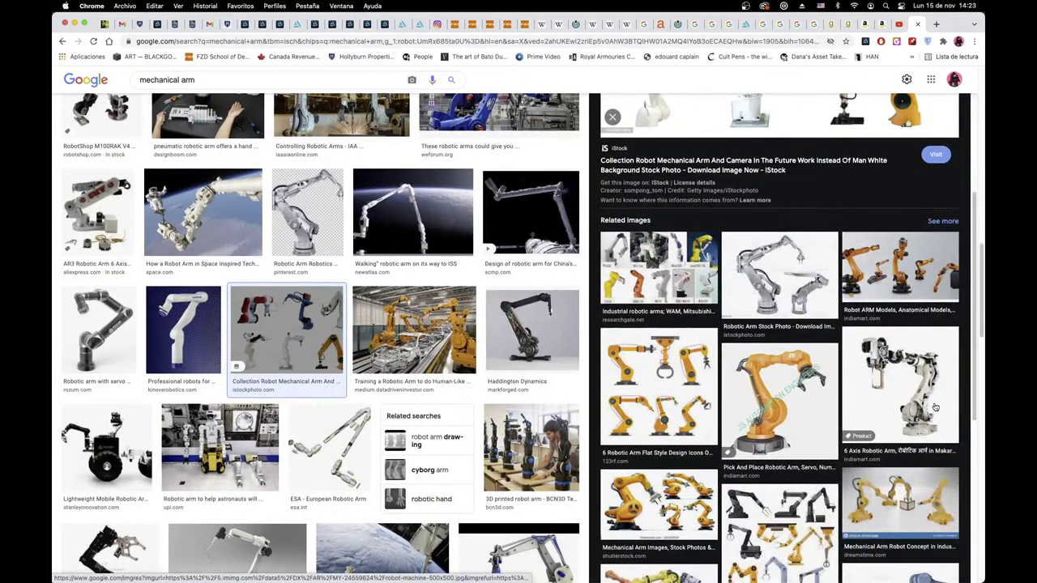
pyautogui.click(895, 409)
pyautogui.rightClick(760, 194)
pyautogui.click(791, 314)
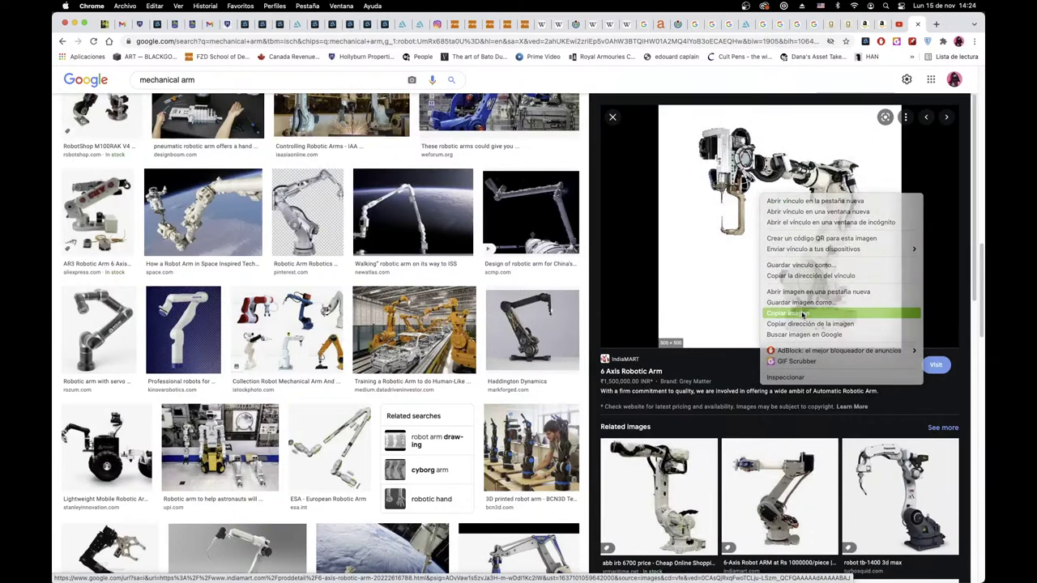
# Step: Paste the robot arm picture into the Photoshop painting with colours converted, rotate it about 45° and place it over the chest
pyautogui.press('super+Tab')
pyautogui.press('super+v')
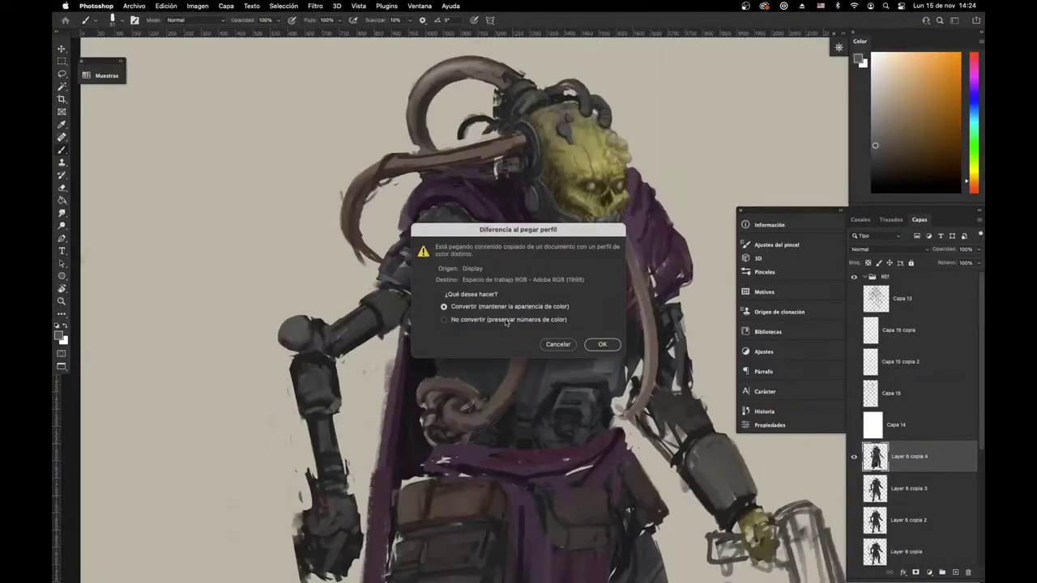
pyautogui.click(620, 346)
pyautogui.press('super+t')
pyautogui.moveTo(569, 199); pyautogui.dragTo(366, 373)
pyautogui.press('Return')
# Step: Select the Layer 6 copia 4 layer and paint a dark recess into the mechanical elbow with a small brush in sampled dark grey
pyautogui.scroll(-5, 543, 293)
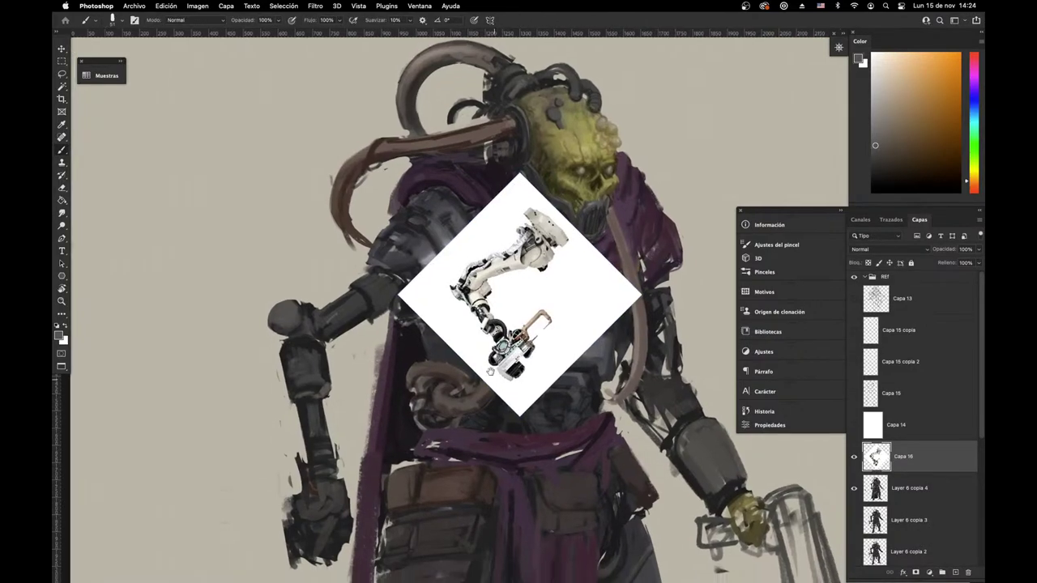
pyautogui.press('b')
pyautogui.click(909, 486)
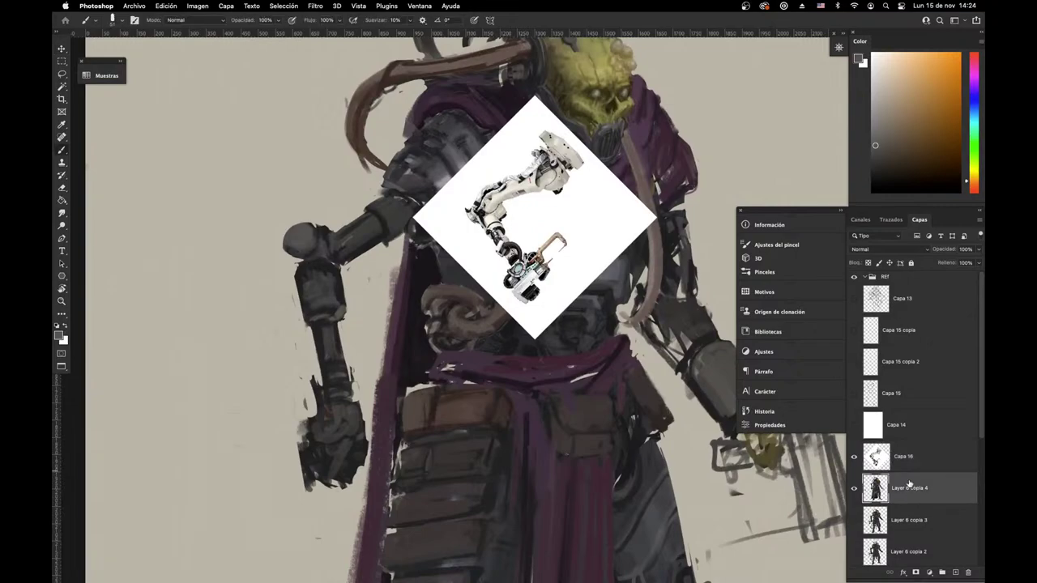
pyautogui.rightClick(451, 240)
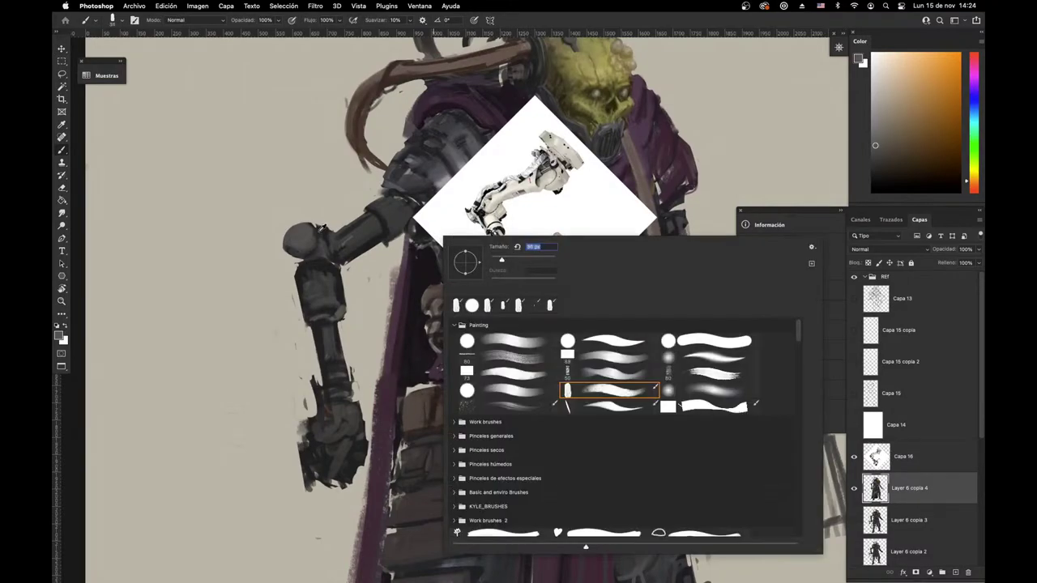
pyautogui.keyDown('alt'); pyautogui.click(323, 232); pyautogui.keyUp('alt')
pyautogui.rightClick(397, 202)
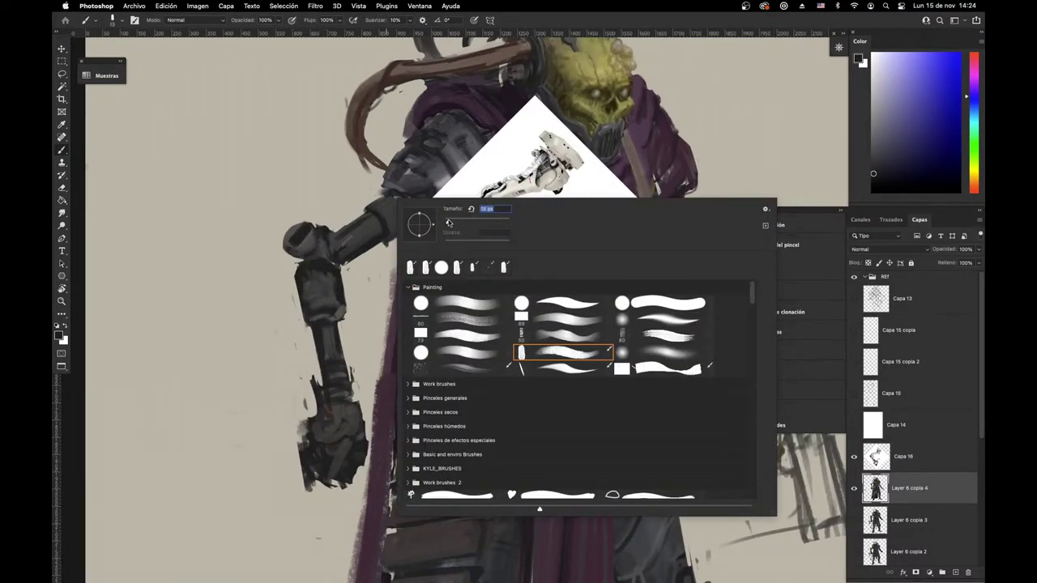
pyautogui.keyDown('alt'); pyautogui.click(322, 232); pyautogui.keyUp('alt')
pyautogui.moveTo(314, 228)
pyautogui.mouseDown()
pyautogui.moveTo(355, 216)
pyautogui.moveTo(286, 252)
pyautogui.moveTo(287, 236)
pyautogui.mouseUp()
# Step: Erase the elbow cap's rounded outer edge into a slimmer shape and sketch a dark contour along the arm above it
pyautogui.keyDown('alt'); pyautogui.click(309, 239); pyautogui.keyUp('alt')
pyautogui.press('e')
pyautogui.moveTo(311, 224); pyautogui.dragTo(284, 253)
pyautogui.press('b')
pyautogui.keyDown('alt'); pyautogui.click(321, 225); pyautogui.keyUp('alt')
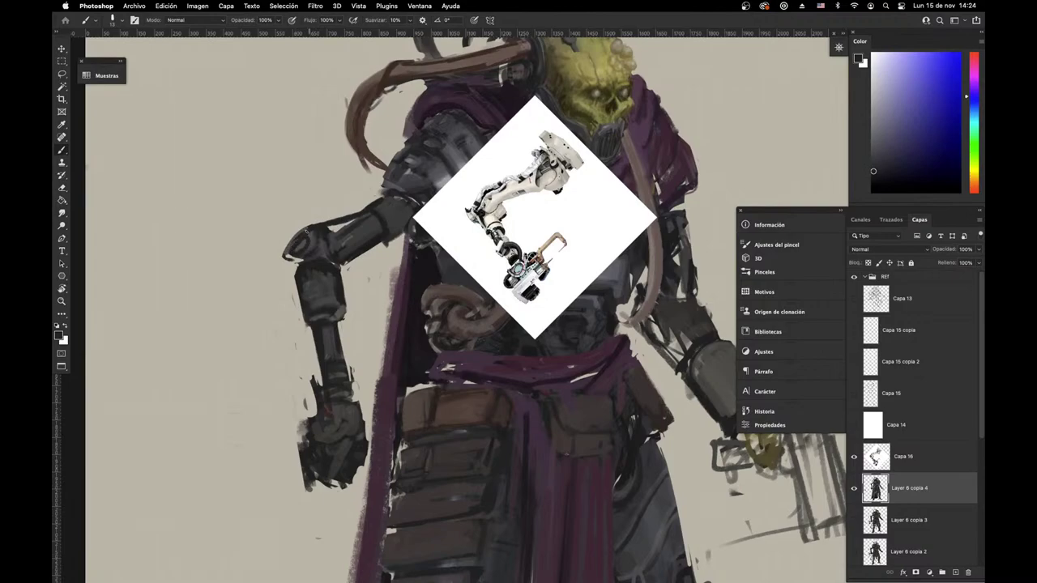
# Step: Fill the elbow joint and the arm segment above it with sampled greys, merging them into one continuous form
pyautogui.keyDown('alt'); pyautogui.click(312, 240); pyautogui.keyUp('alt')
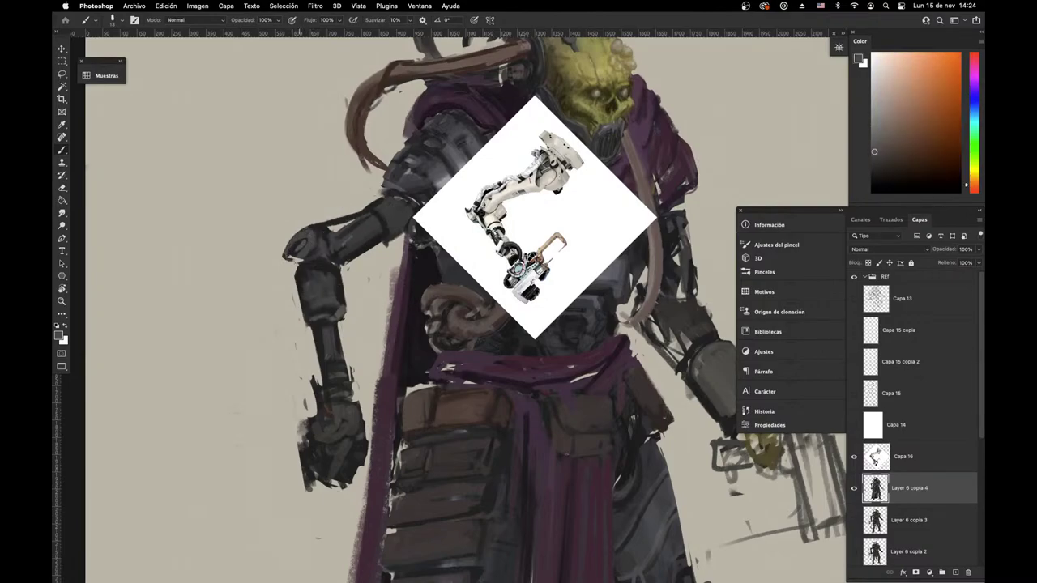
pyautogui.keyDown('alt'); pyautogui.click(317, 232); pyautogui.keyUp('alt')
pyautogui.keyDown('alt'); pyautogui.click(309, 261); pyautogui.keyUp('alt')
pyautogui.keyDown('alt'); pyautogui.click(316, 256); pyautogui.keyUp('alt')
pyautogui.keyDown('alt'); pyautogui.click(314, 237); pyautogui.keyUp('alt')
pyautogui.keyDown('alt'); pyautogui.click(312, 234); pyautogui.keyUp('alt')
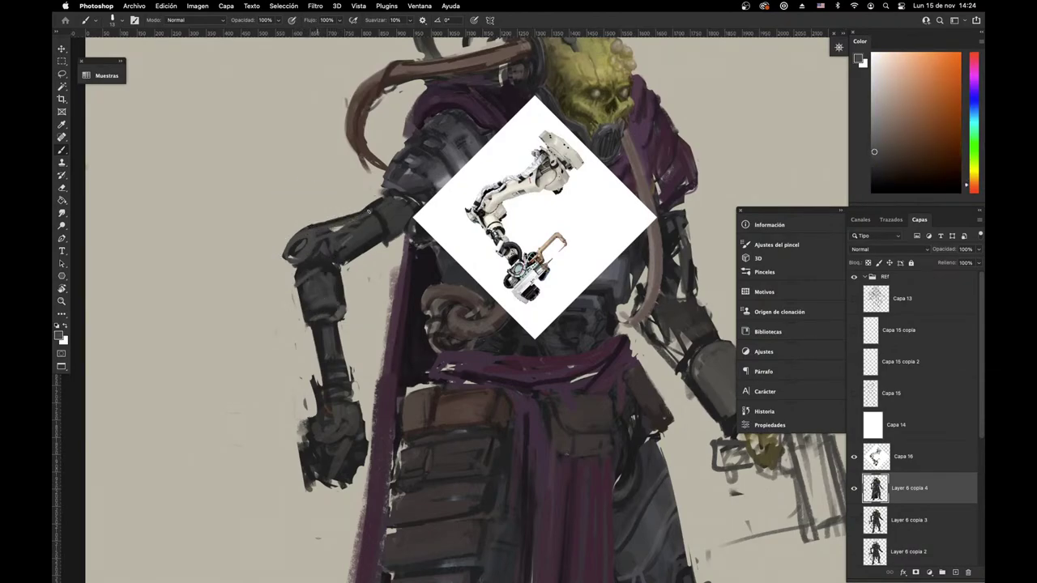
pyautogui.keyDown('alt'); pyautogui.click(347, 215); pyautogui.keyUp('alt')
# Step: Blend the greys along the arm segment between elbow and shoulder with a resized Mixer Brush
pyautogui.hotkey('shift', 'b')
pyautogui.hotkey('shift', 'b')
pyautogui.hotkey('shift', 'b')
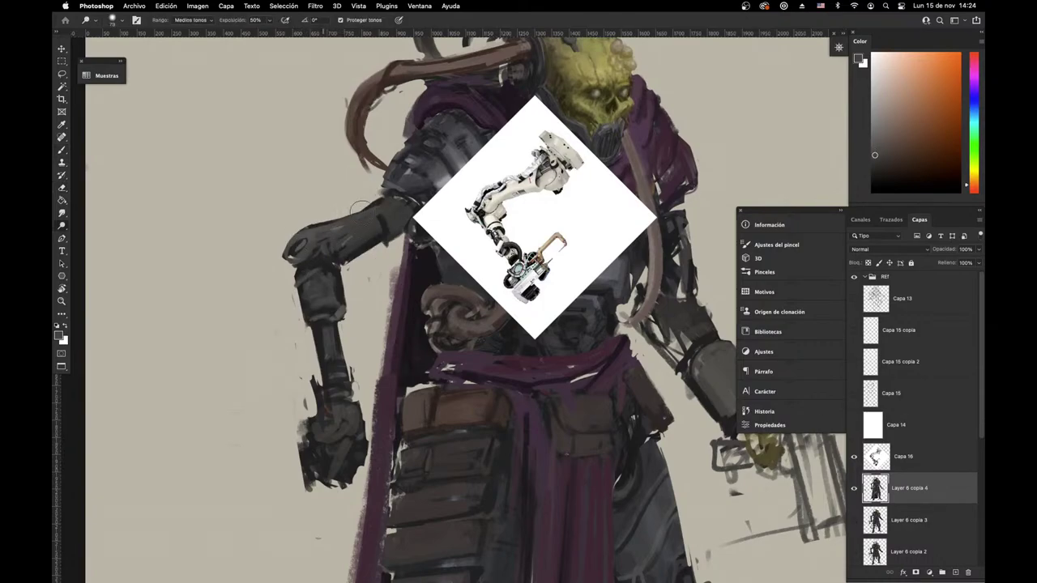
pyautogui.rightClick(365, 215)
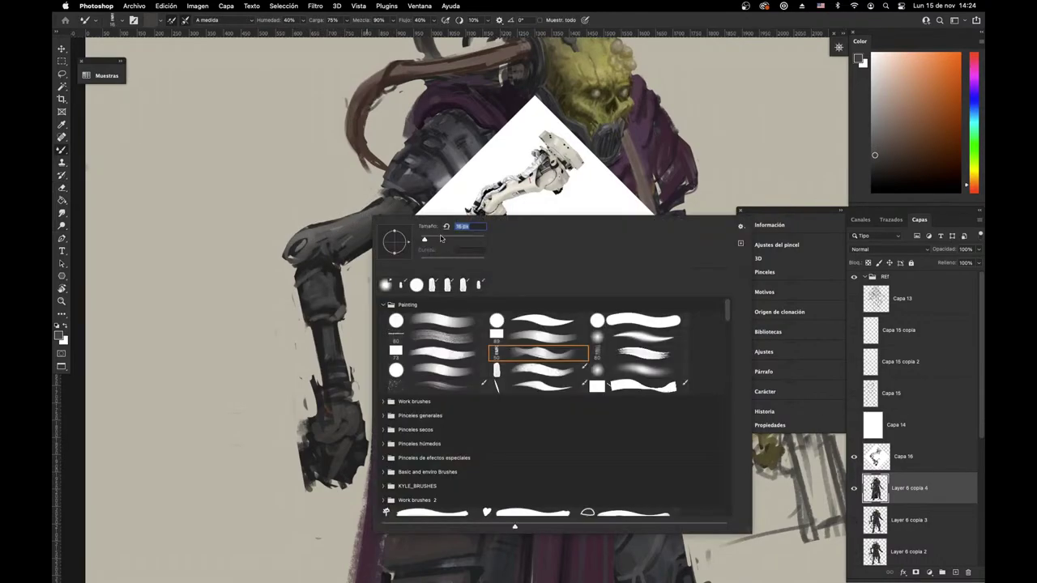
pyautogui.click(361, 229)
pyautogui.moveTo(327, 248); pyautogui.dragTo(378, 226)
# Step: Paint sampled dark tones along the underside of the upper arm segment down to the elbow
pyautogui.hotkey('shift', 'b')
pyautogui.keyDown('alt'); pyautogui.click(389, 226); pyautogui.keyUp('alt')
pyautogui.keyDown('alt'); pyautogui.click(365, 241); pyautogui.keyUp('alt')
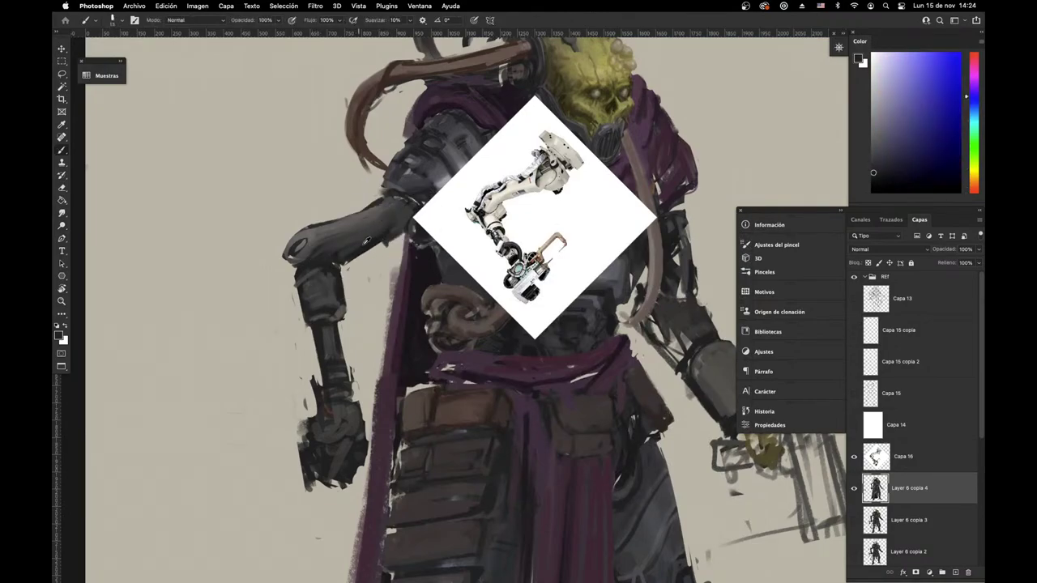
pyautogui.keyDown('alt'); pyautogui.click(324, 255); pyautogui.keyUp('alt')
pyautogui.moveTo(379, 245); pyautogui.dragTo(323, 268)
pyautogui.moveTo(422, 260); pyautogui.dragTo(481, 261)
# Step: Paint lighter sampled grey over the upper arm segment to bring out its top plane
pyautogui.keyDown('super'); pyautogui.click(321, 232); pyautogui.keyUp('super')
pyautogui.keyDown('alt'); pyautogui.click(316, 235); pyautogui.keyUp('alt')
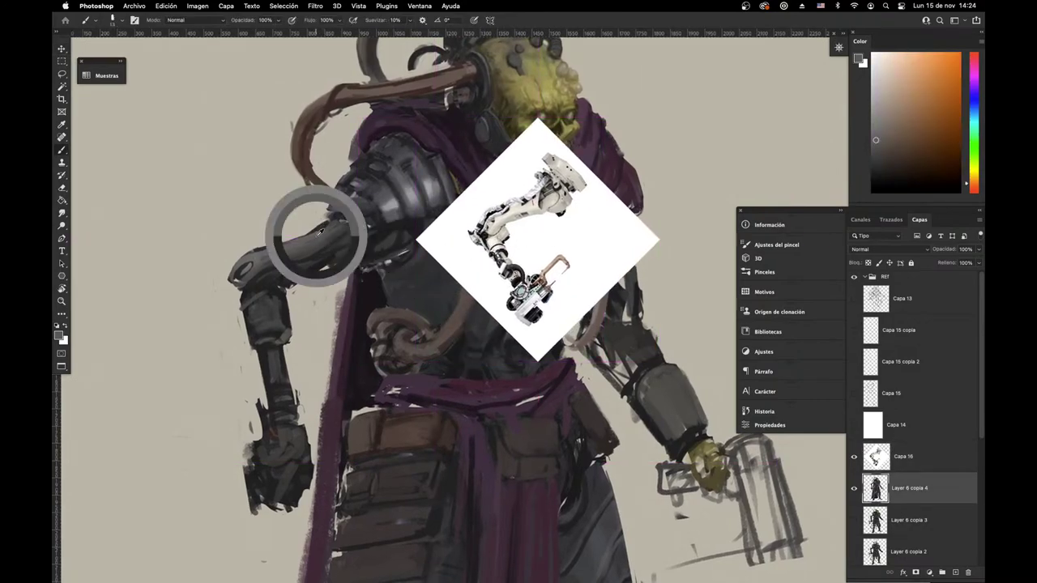
pyautogui.moveTo(305, 237)
pyautogui.mouseDown()
pyautogui.moveTo(327, 224)
pyautogui.moveTo(337, 256)
pyautogui.mouseUp()
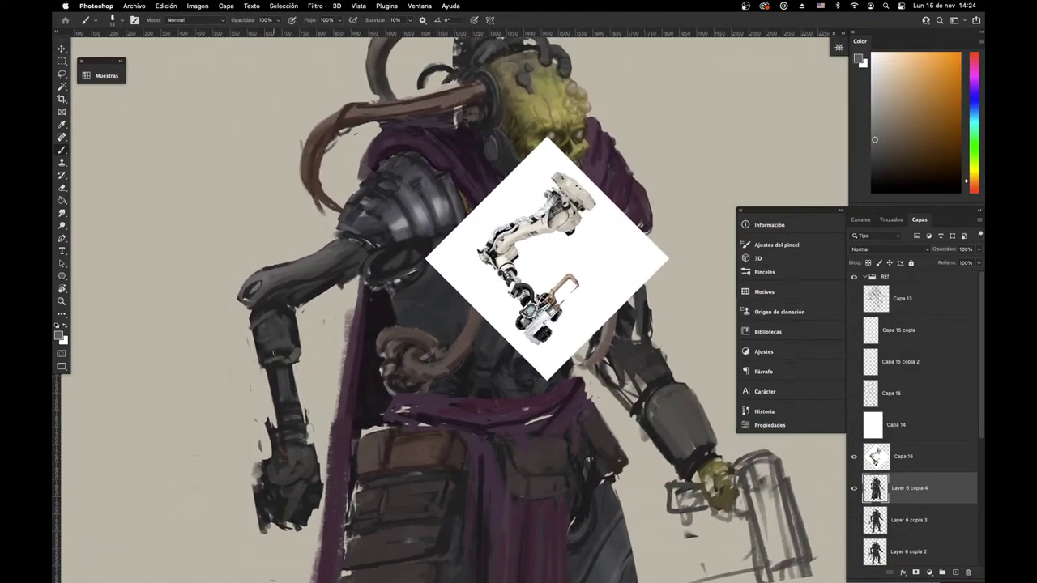
# Step: Trim the elbow's outer edge with the eraser and paint a lighter sampled grey rim around its recess
pyautogui.press('e')
pyautogui.rightClick(390, 223)
pyautogui.press('Escape')
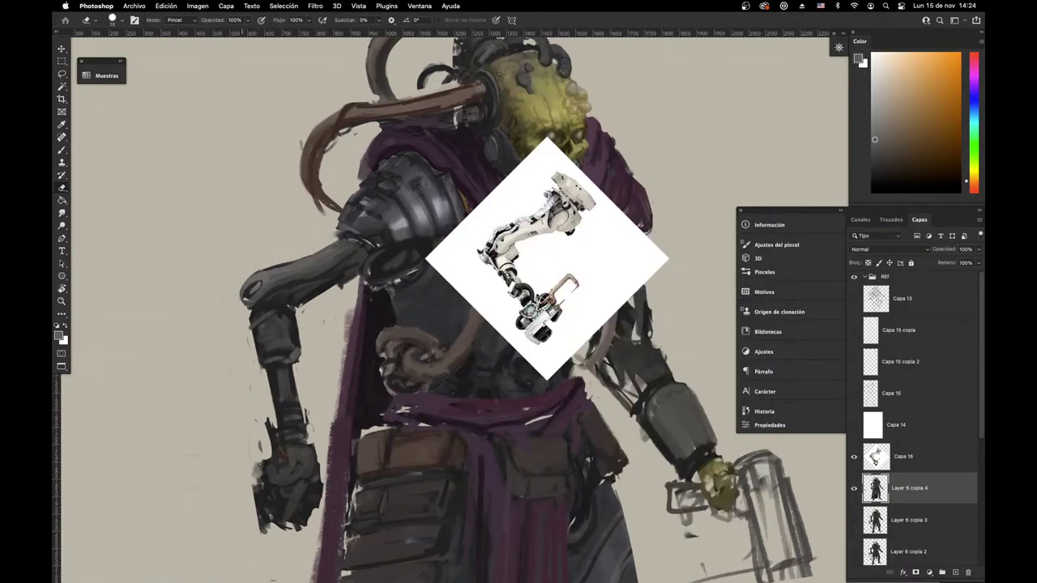
pyautogui.press('b')
pyautogui.keyDown('alt'); pyautogui.click(251, 279); pyautogui.keyUp('alt')
pyautogui.keyDown('alt'); pyautogui.click(265, 274); pyautogui.keyUp('alt')
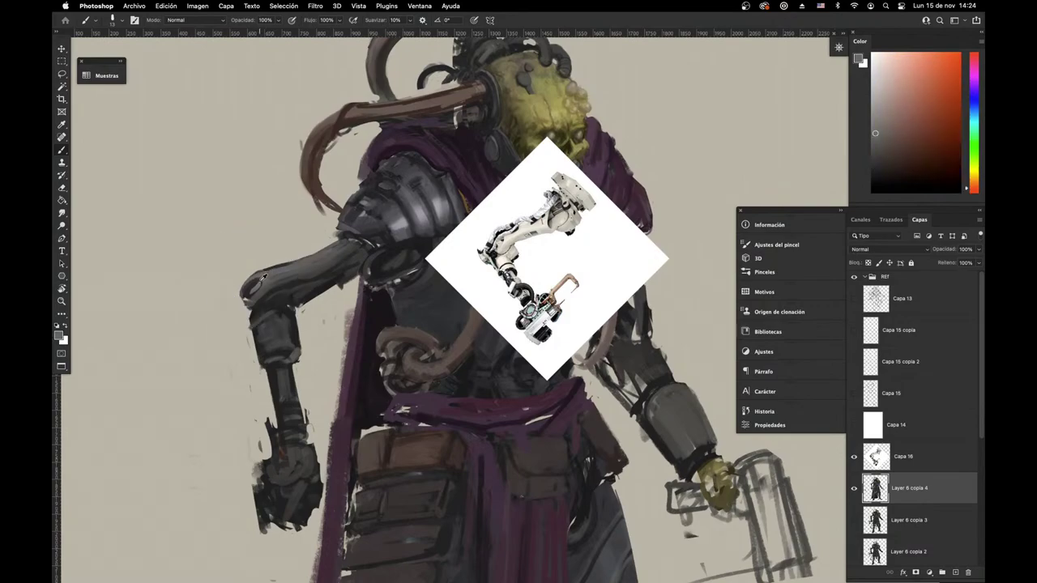
# Step: Paint a small round pivot inside the elbow recess with alternating sampled light and dark greys
pyautogui.keyDown('alt'); pyautogui.click(263, 277); pyautogui.keyUp('alt')
pyautogui.keyDown('alt'); pyautogui.click(273, 274); pyautogui.keyUp('alt')
pyautogui.keyDown('alt'); pyautogui.click(251, 285); pyautogui.keyUp('alt')
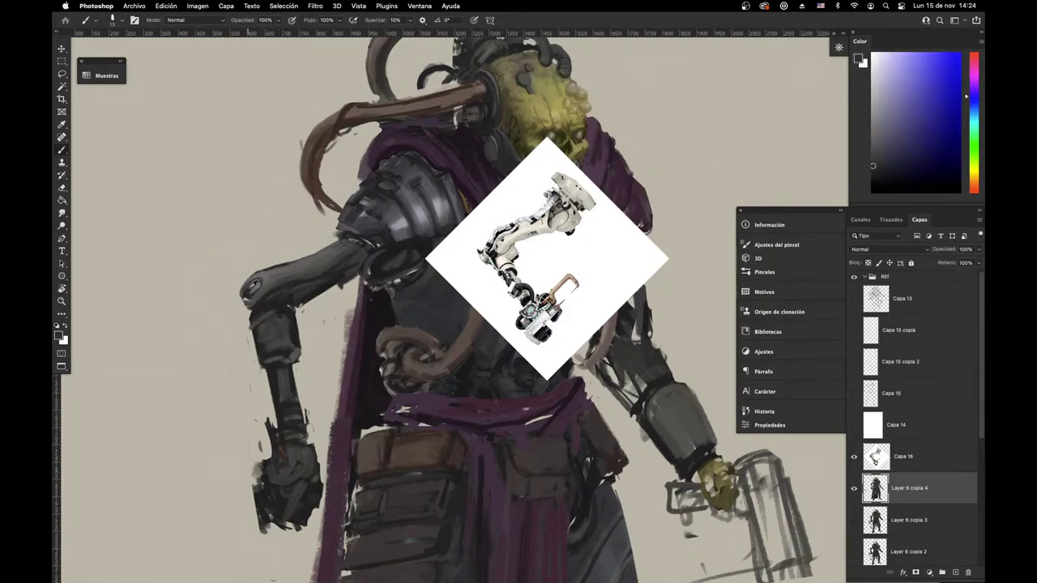
pyautogui.keyDown('alt'); pyautogui.click(259, 284); pyautogui.keyUp('alt')
pyautogui.keyDown('alt'); pyautogui.click(257, 285); pyautogui.keyUp('alt')
pyautogui.keyDown('alt'); pyautogui.click(253, 285); pyautogui.keyUp('alt')
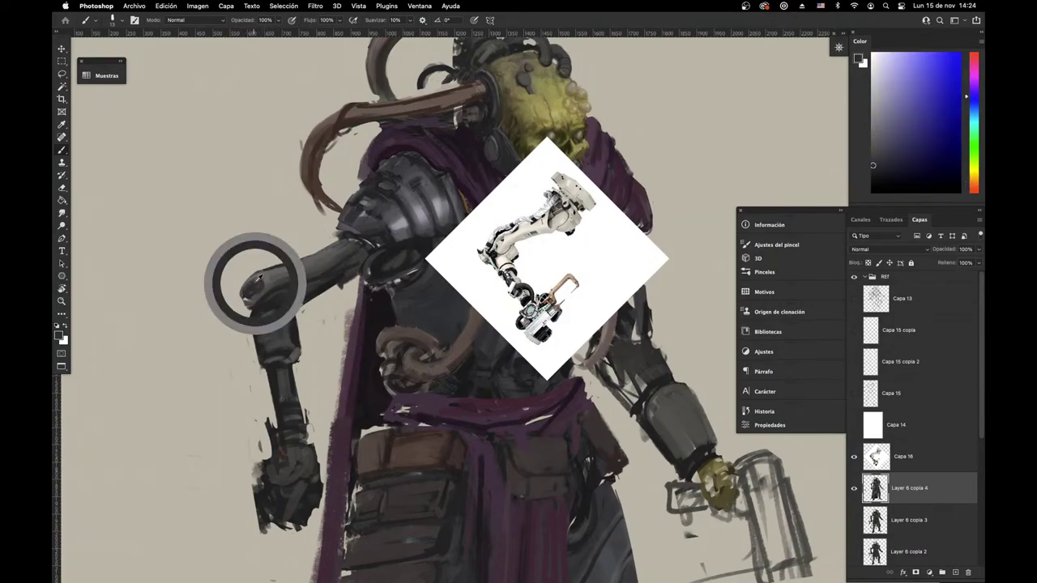
# Step: Rework the elbow recess and its shaded lower edge with dark tones sampled from the arm
pyautogui.keyDown('alt'); pyautogui.click(264, 275); pyautogui.keyUp('alt')
pyautogui.keyDown('alt'); pyautogui.click(264, 279); pyautogui.keyUp('alt')
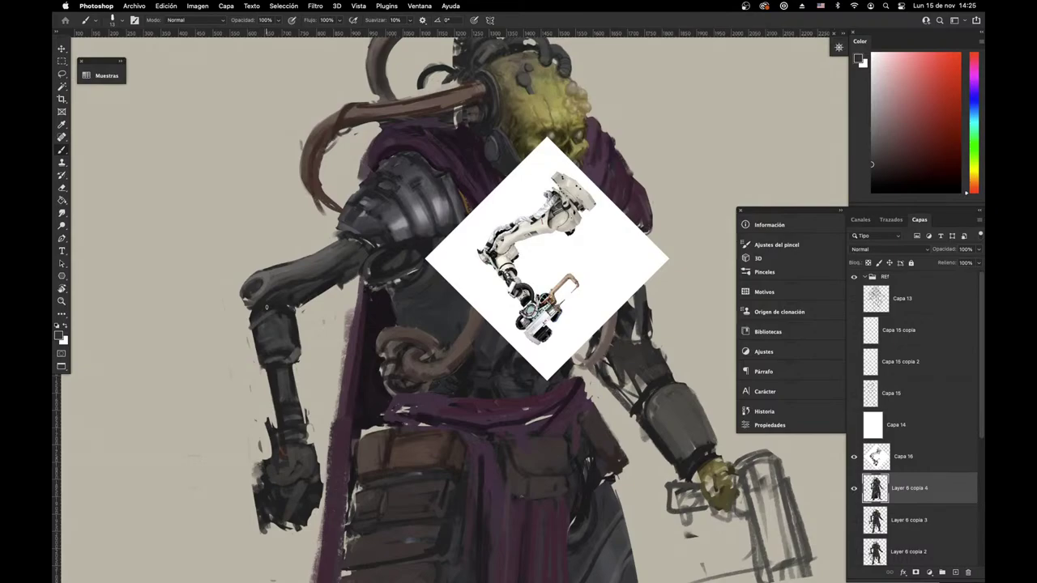
pyautogui.keyDown('alt'); pyautogui.click(283, 278); pyautogui.keyUp('alt')
pyautogui.keyDown('alt'); pyautogui.click(297, 284); pyautogui.keyUp('alt')
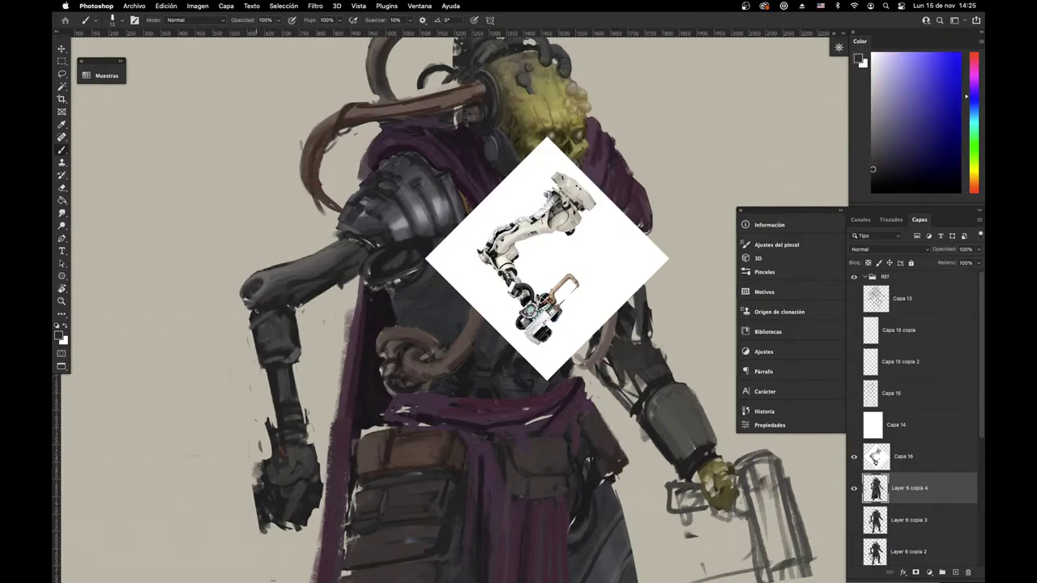
# Step: Paint a thin curved cable in sampled greys along the upper edge of the character's right upper arm, from elbow to shoulder
pyautogui.moveTo(298, 312); pyautogui.dragTo(205, 426)
pyautogui.scroll(3, 190, 441)
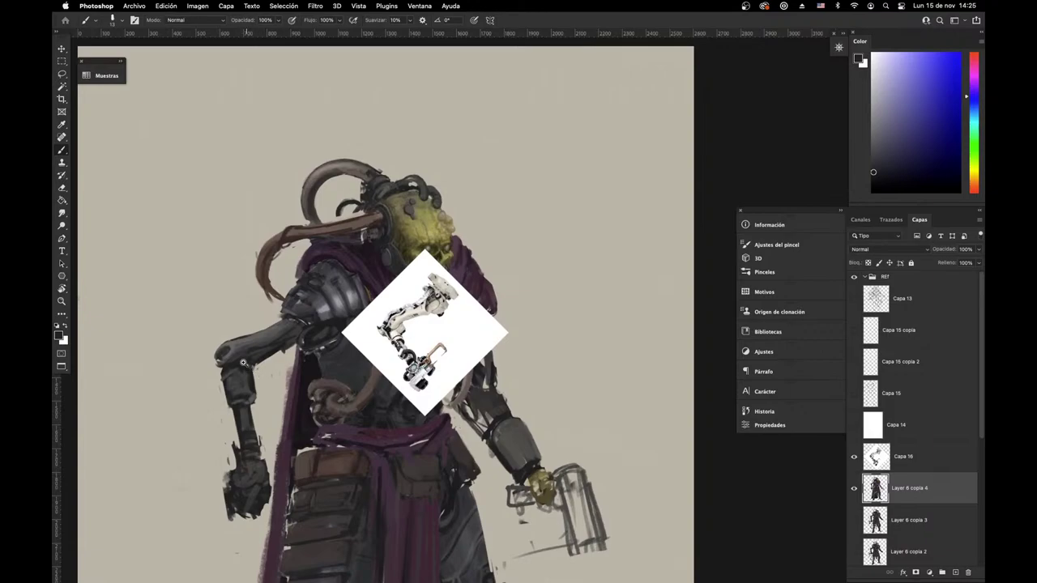
pyautogui.scroll(3, 243, 364)
pyautogui.press('e')
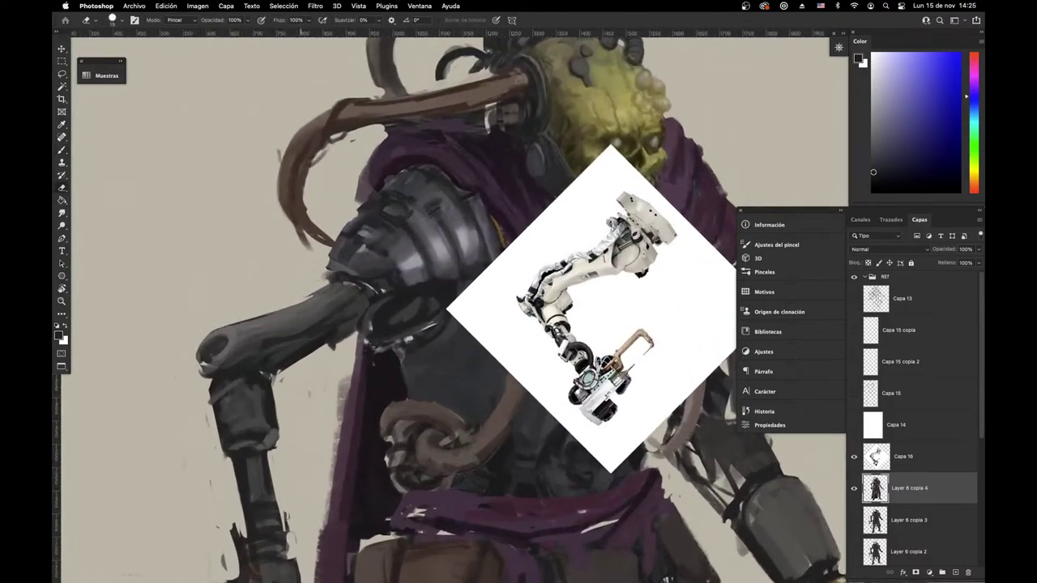
pyautogui.press('b')
pyautogui.keyDown('alt'); pyautogui.click(336, 283); pyautogui.keyUp('alt')
pyautogui.keyDown('alt'); pyautogui.click(308, 307); pyautogui.keyUp('alt')
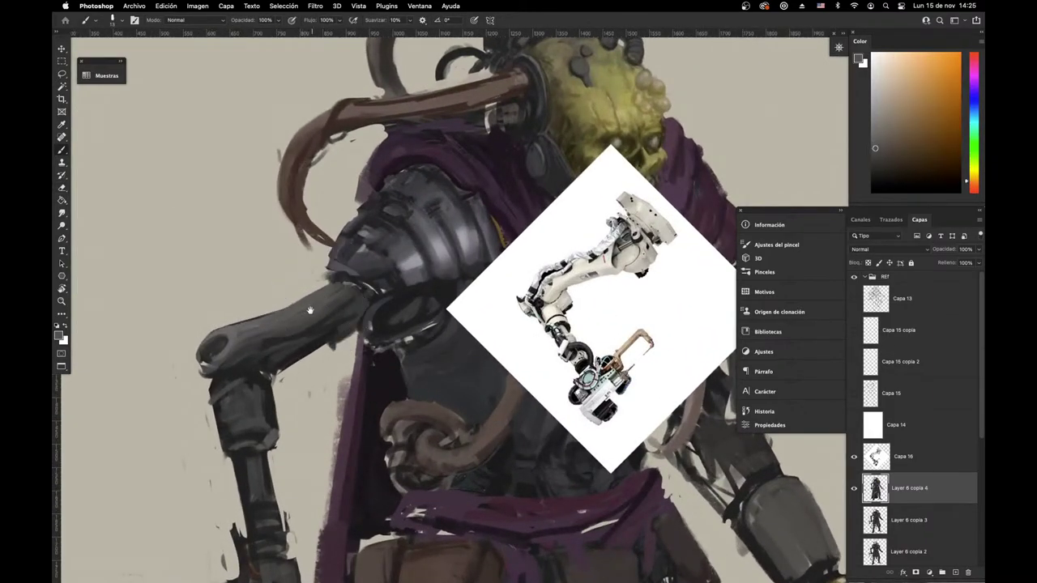
pyautogui.keyDown('alt'); pyautogui.click(318, 306); pyautogui.keyUp('alt')
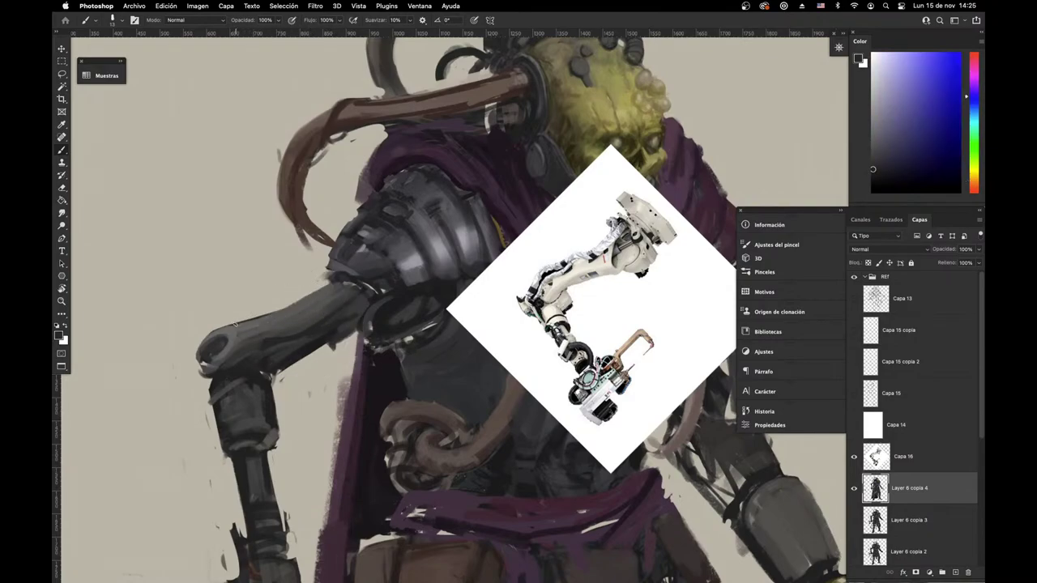
pyautogui.moveTo(234, 324)
pyautogui.mouseDown()
pyautogui.moveTo(273, 306)
pyautogui.moveTo(322, 310)
pyautogui.moveTo(365, 294)
pyautogui.moveTo(331, 310)
pyautogui.moveTo(261, 309)
pyautogui.moveTo(360, 303)
pyautogui.moveTo(327, 311)
pyautogui.mouseUp()
pyautogui.moveTo(241, 307)
pyautogui.mouseDown()
pyautogui.moveTo(222, 331)
pyautogui.moveTo(292, 302)
pyautogui.moveTo(369, 290)
pyautogui.mouseUp()
# Step: Shade the new cable with sampled light and dark greys and blend its end into the shoulder joint
pyautogui.keyDown('alt'); pyautogui.click(276, 311); pyautogui.keyUp('alt')
pyautogui.keyDown('alt'); pyautogui.click(258, 307); pyautogui.keyUp('alt')
pyautogui.moveTo(245, 307)
pyautogui.mouseDown()
pyautogui.moveTo(237, 315)
pyautogui.moveTo(360, 310)
pyautogui.mouseUp()
pyautogui.keyDown('alt'); pyautogui.click(240, 313); pyautogui.keyUp('alt')
pyautogui.keyDown('alt'); pyautogui.click(379, 295); pyautogui.keyUp('alt')
pyautogui.keyDown('alt'); pyautogui.click(380, 294); pyautogui.keyUp('alt')
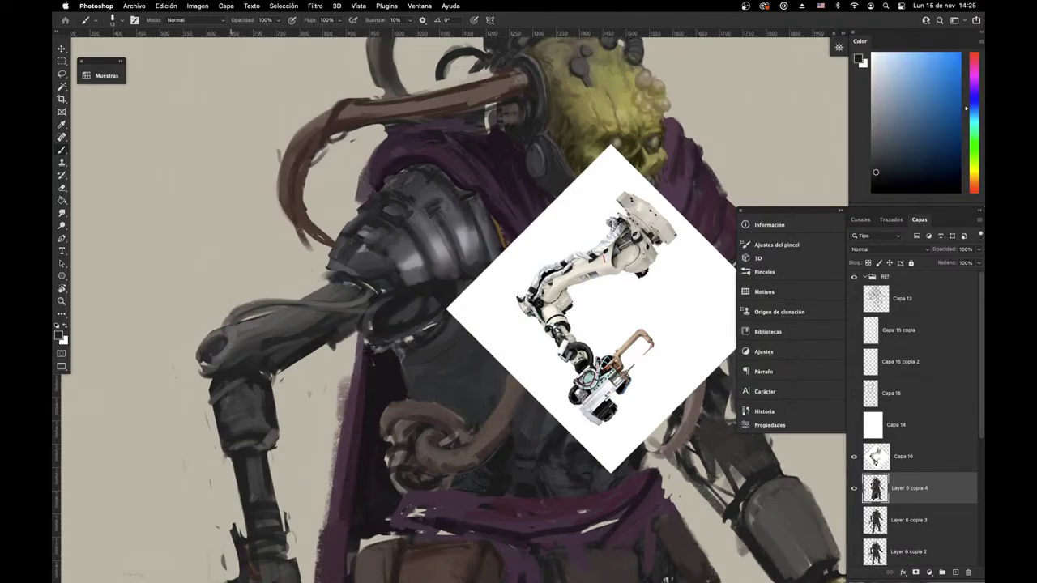
# Step: Refine the upper arm's shading with sampled greys and paint a thin cable along its underside near the elbow
pyautogui.moveTo(299, 354); pyautogui.dragTo(319, 296)
pyautogui.keyDown('alt'); pyautogui.click(281, 312); pyautogui.keyUp('alt')
pyautogui.keyDown('alt'); pyautogui.click(287, 304); pyautogui.keyUp('alt')
pyautogui.keyDown('alt'); pyautogui.click(285, 310); pyautogui.keyUp('alt')
pyautogui.keyDown('alt'); pyautogui.click(265, 312); pyautogui.keyUp('alt')
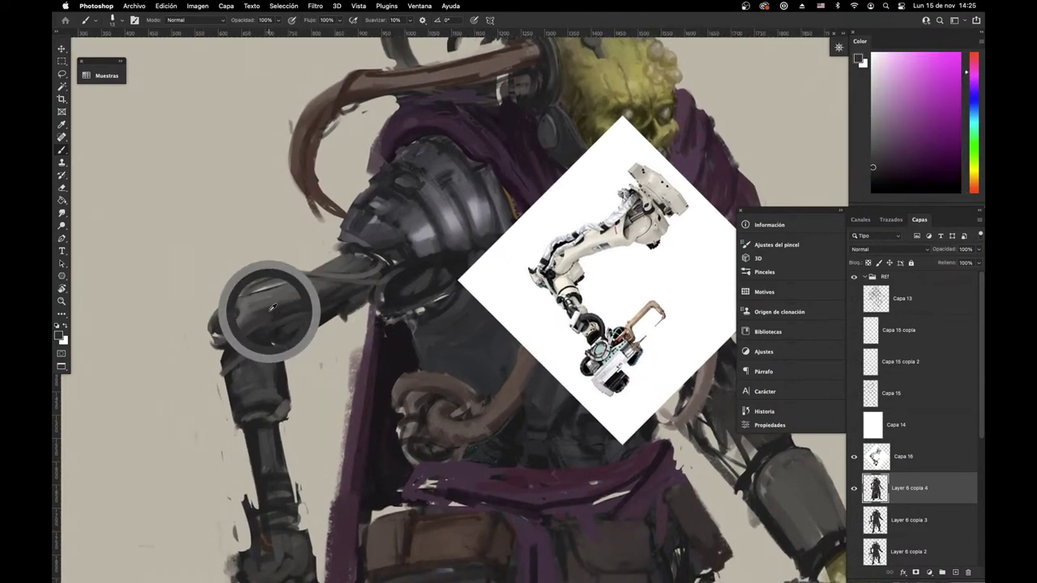
pyautogui.keyDown('alt'); pyautogui.click(324, 315); pyautogui.keyUp('alt')
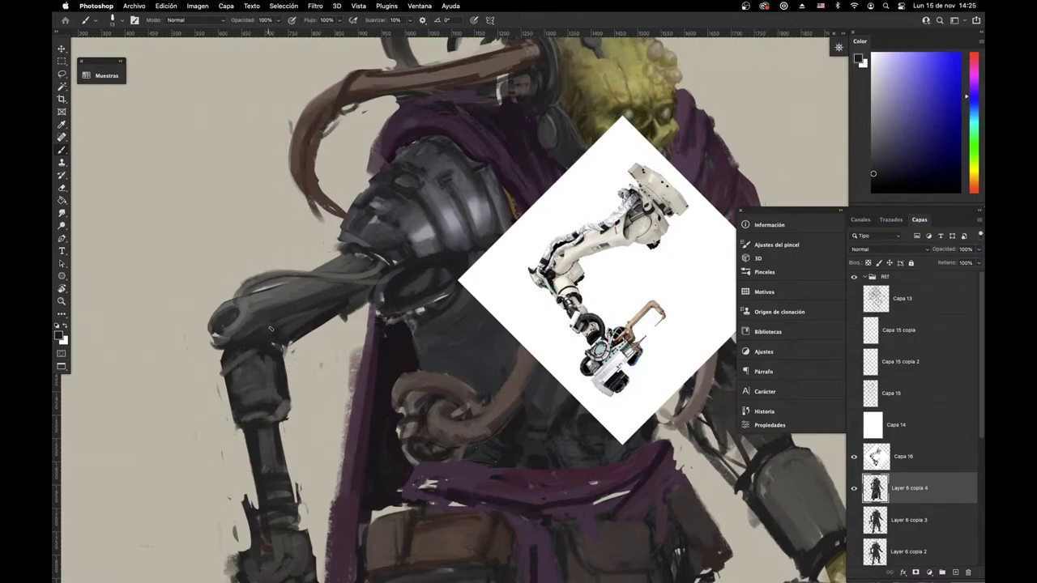
pyautogui.keyDown('alt'); pyautogui.click(355, 299); pyautogui.keyUp('alt')
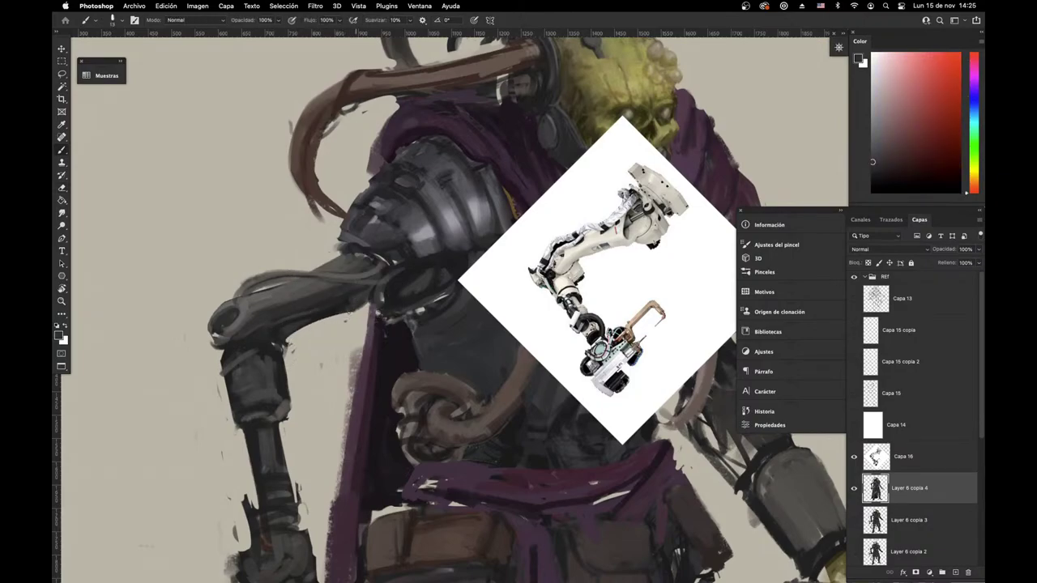
pyautogui.moveTo(351, 312)
pyautogui.mouseDown()
pyautogui.moveTo(288, 341)
pyautogui.moveTo(219, 420)
pyautogui.mouseUp()
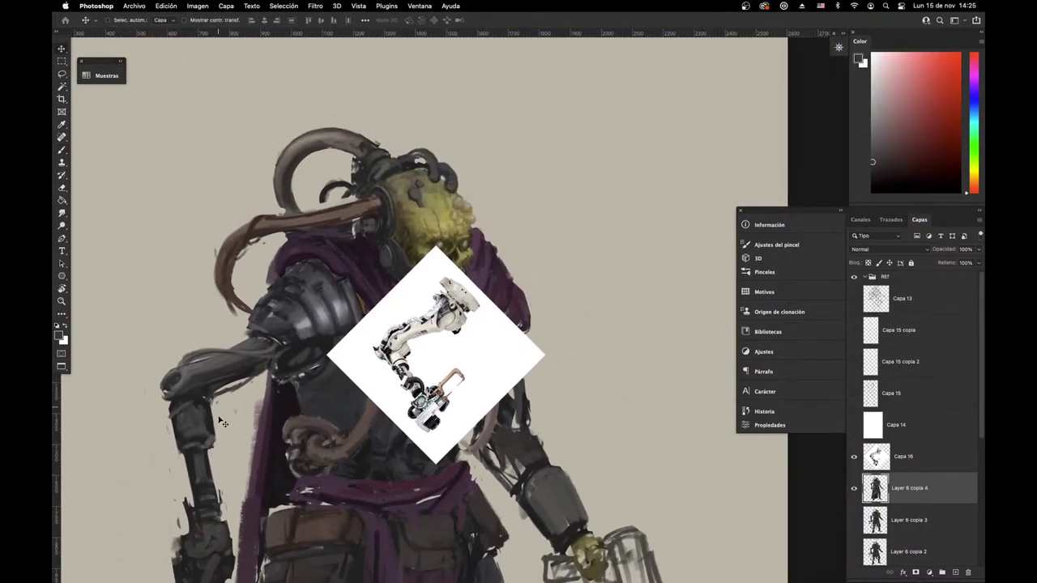
# Step: Erase the ragged paint along the inner edge of the forearm just below the elbow
pyautogui.scroll(5, 218, 421)
pyautogui.press('e')
pyautogui.scroll(-1, 263, 393)
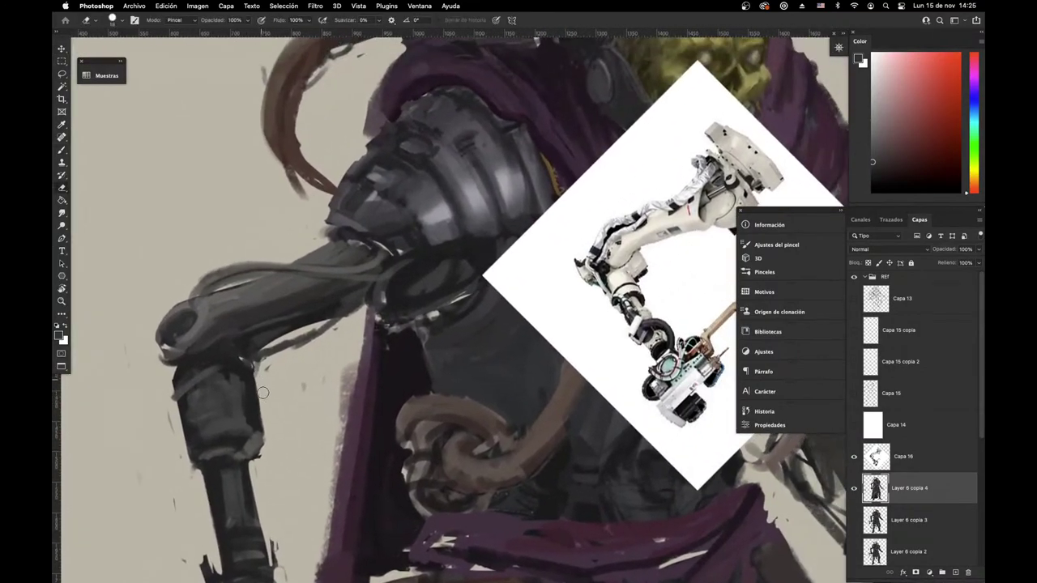
pyautogui.moveTo(255, 371); pyautogui.dragTo(265, 444)
pyautogui.moveTo(249, 374)
pyautogui.mouseDown()
pyautogui.moveTo(264, 449)
pyautogui.moveTo(271, 436)
pyautogui.mouseUp()
# Step: Paint the forearm's upper casing and its flared lower rim with sampled dark and mid greys
pyautogui.press('b')
pyautogui.keyDown('alt'); pyautogui.click(217, 380); pyautogui.keyUp('alt')
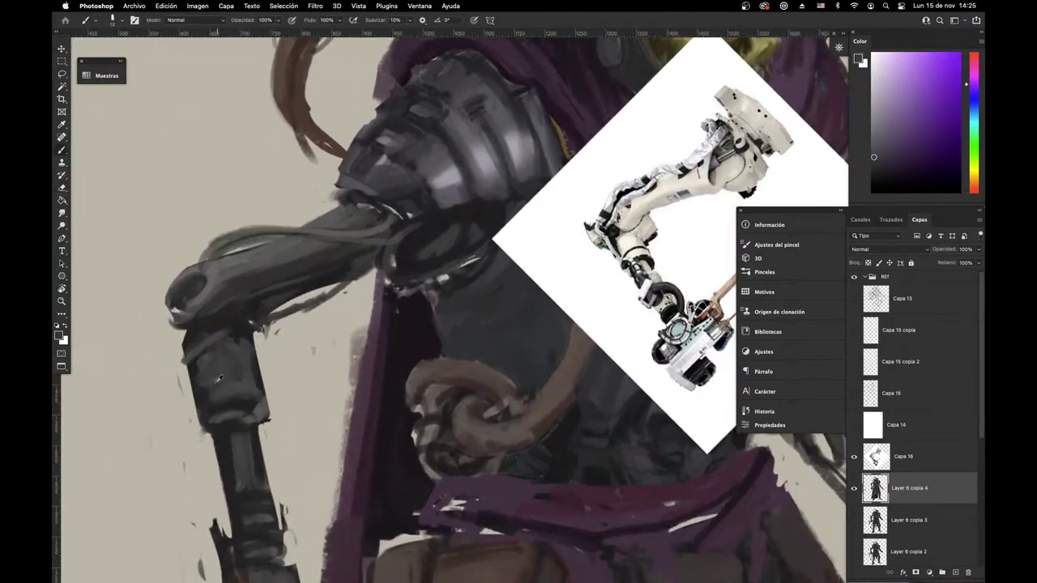
pyautogui.keyDown('alt'); pyautogui.click(245, 332); pyautogui.keyUp('alt')
pyautogui.moveTo(216, 414)
pyautogui.mouseDown()
pyautogui.moveTo(199, 432)
pyautogui.moveTo(206, 442)
pyautogui.mouseUp()
pyautogui.moveTo(214, 418)
pyautogui.mouseDown()
pyautogui.moveTo(268, 419)
pyautogui.moveTo(208, 420)
pyautogui.moveTo(258, 400)
pyautogui.mouseUp()
pyautogui.keyDown('alt'); pyautogui.click(227, 391); pyautogui.keyUp('alt')
pyautogui.keyDown('alt'); pyautogui.click(218, 323); pyautogui.keyUp('alt')
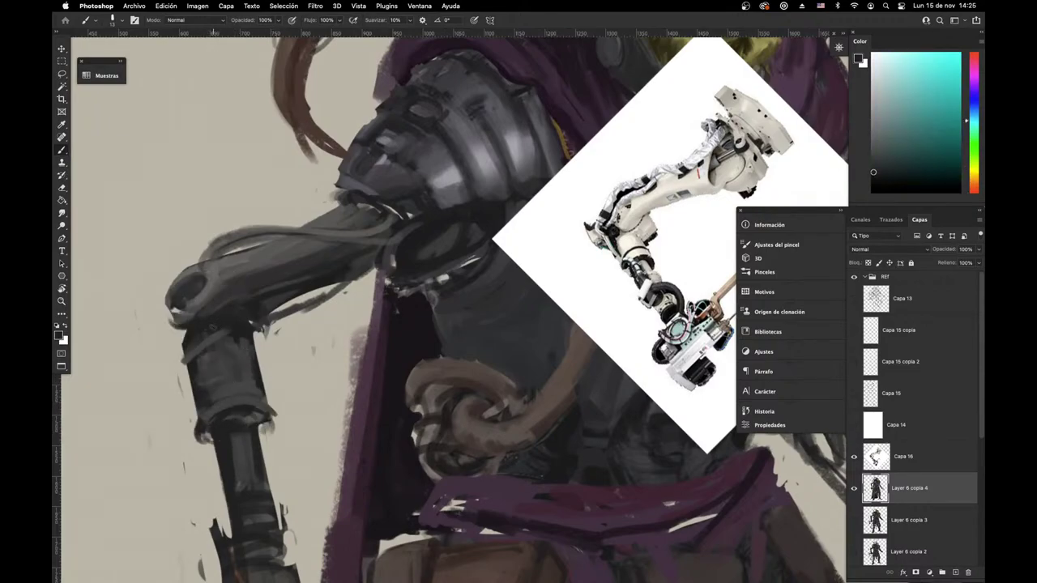
# Step: Paint the mechanical joint under the elbow in sampled greys, joining the underside cable to the forearm
pyautogui.keyDown('alt'); pyautogui.click(213, 325); pyautogui.keyUp('alt')
pyautogui.moveTo(169, 327)
pyautogui.mouseDown()
pyautogui.moveTo(182, 347)
pyautogui.moveTo(248, 341)
pyautogui.moveTo(281, 323)
pyautogui.mouseUp()
pyautogui.keyDown('alt'); pyautogui.click(254, 335); pyautogui.keyUp('alt')
pyautogui.moveTo(270, 323)
pyautogui.mouseDown()
pyautogui.moveTo(197, 353)
pyautogui.moveTo(251, 331)
pyautogui.mouseUp()
pyautogui.keyDown('alt'); pyautogui.click(196, 333); pyautogui.keyUp('alt')
pyautogui.keyDown('alt'); pyautogui.click(261, 331); pyautogui.keyUp('alt')
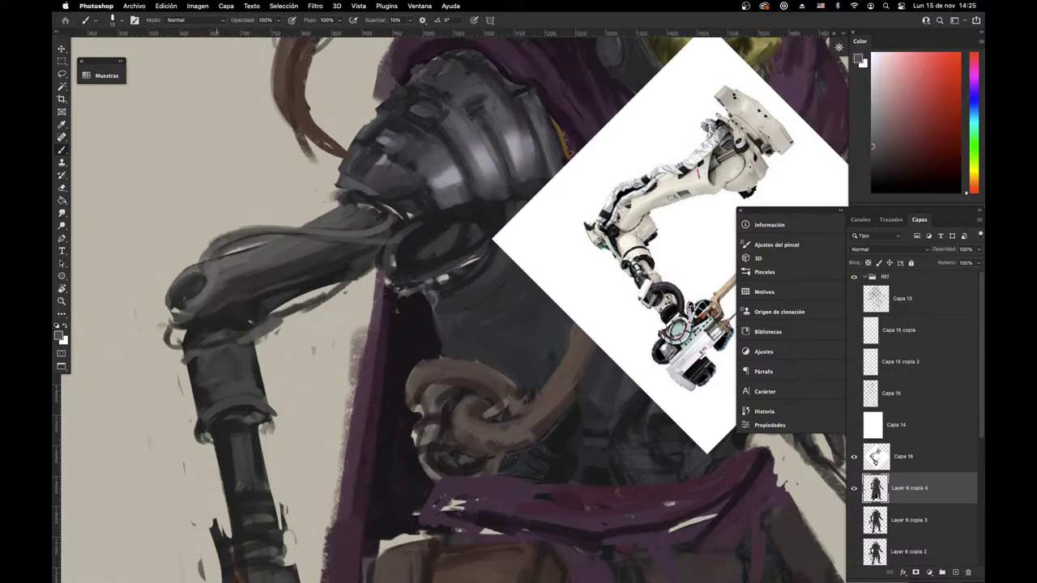
# Step: Add grey plating and small cable strokes around the top and outer side of the forearm
pyautogui.moveTo(191, 342)
pyautogui.mouseDown()
pyautogui.moveTo(286, 306)
pyautogui.moveTo(249, 333)
pyautogui.moveTo(257, 349)
pyautogui.moveTo(221, 353)
pyautogui.mouseUp()
pyautogui.keyDown('alt'); pyautogui.click(303, 284); pyautogui.keyUp('alt')
pyautogui.moveTo(188, 395)
pyautogui.mouseDown()
pyautogui.moveTo(243, 367)
pyautogui.moveTo(209, 376)
pyautogui.moveTo(193, 418)
pyautogui.moveTo(185, 382)
pyautogui.mouseUp()
pyautogui.moveTo(201, 369); pyautogui.dragTo(250, 361)
pyautogui.moveTo(273, 385)
pyautogui.mouseDown()
pyautogui.moveTo(292, 339)
pyautogui.moveTo(215, 439)
pyautogui.moveTo(298, 348)
pyautogui.mouseUp()
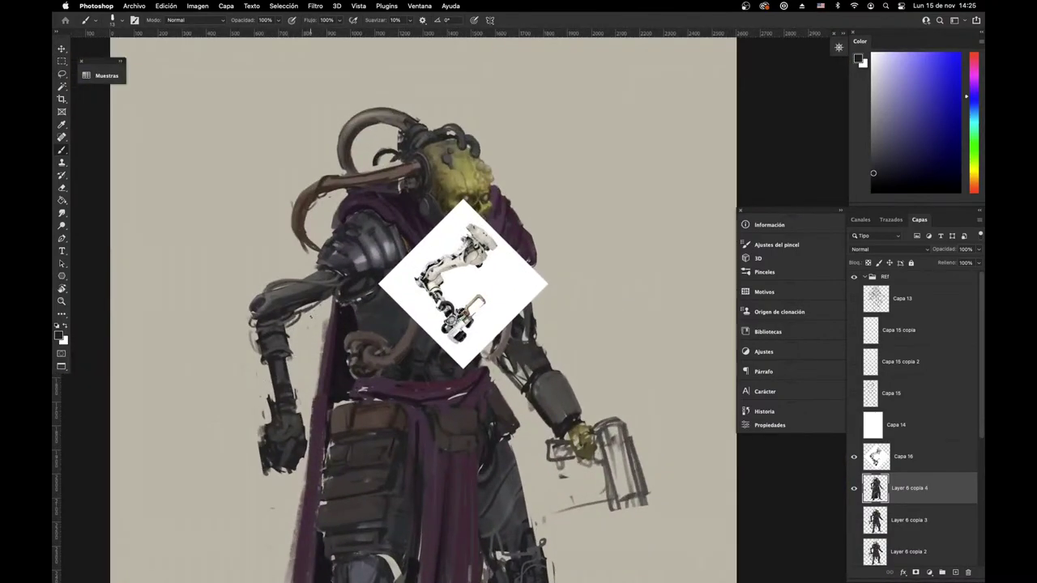
# Step: Lasso the whole mechanical arm, rotate it slightly around the shoulder joint toward the body, nudge it into place and deselect
pyautogui.press('l')
pyautogui.moveTo(345, 274)
pyautogui.mouseDown()
pyautogui.moveTo(231, 316)
pyautogui.moveTo(314, 435)
pyautogui.moveTo(345, 274)
pyautogui.mouseUp()
pyautogui.press('super+t')
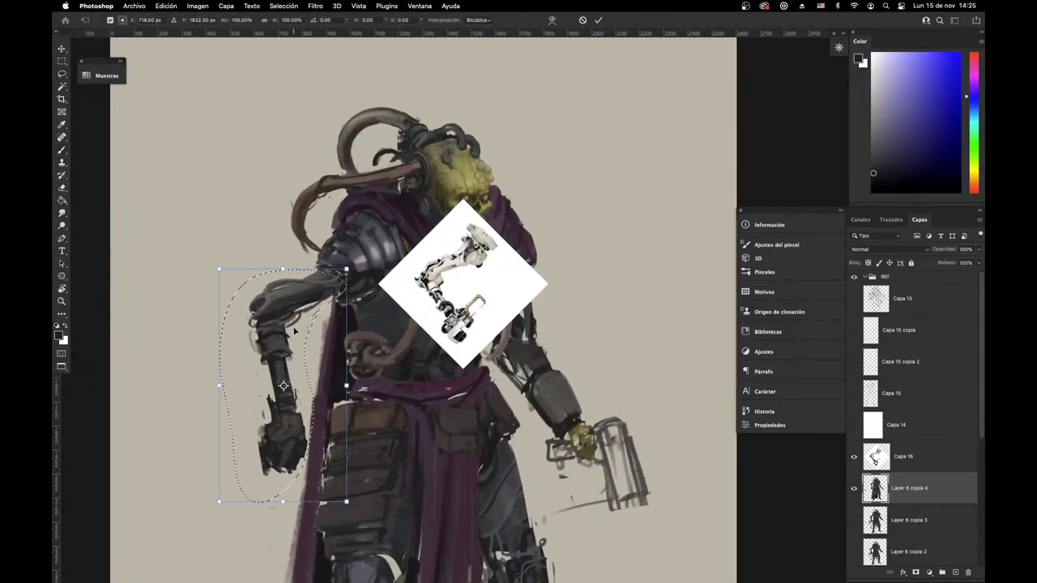
pyautogui.moveTo(293, 383); pyautogui.dragTo(326, 280)
pyautogui.press('super+z')
pyautogui.moveTo(380, 245); pyautogui.dragTo(378, 240)
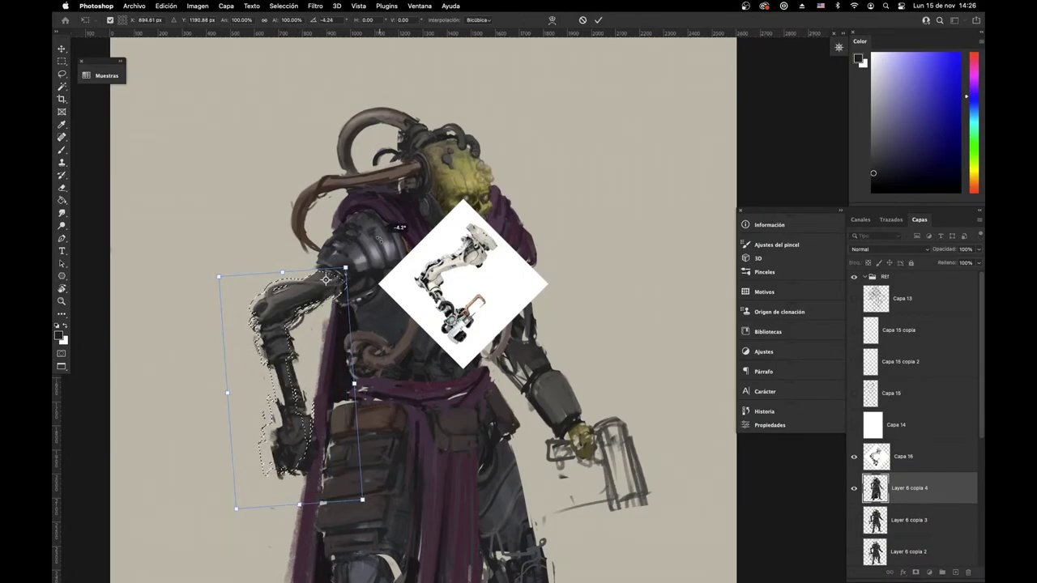
pyautogui.moveTo(299, 370); pyautogui.dragTo(294, 373)
pyautogui.press('Return')
pyautogui.press('super+d')
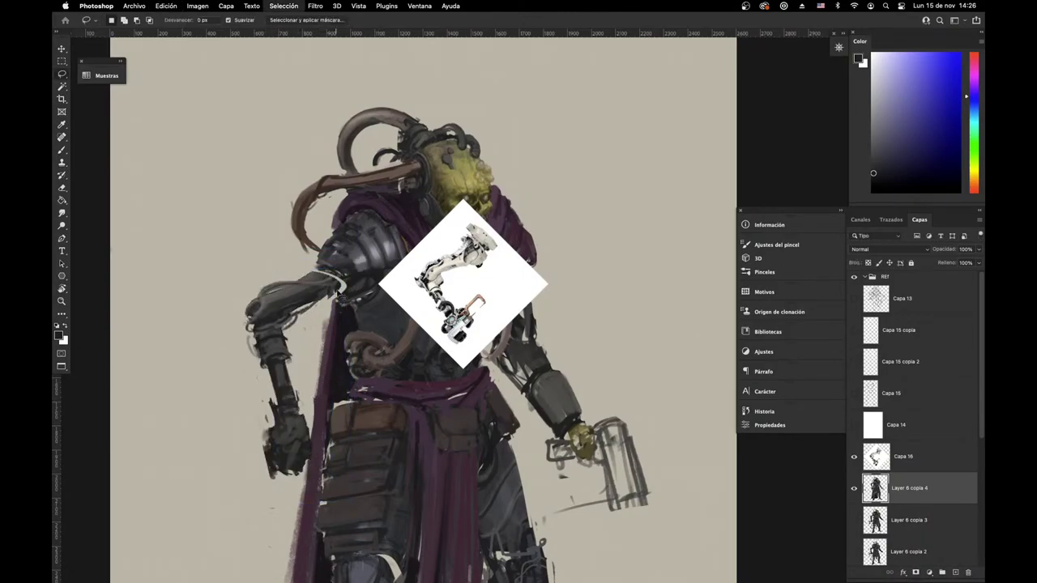
# Step: Paint over the seam where the rotated upper arm meets the shoulder armour and touch up the elbow with sampled greys
pyautogui.scroll(2, 338, 293)
pyautogui.press('b')
pyautogui.keyDown('alt'); pyautogui.click(308, 256); pyautogui.keyUp('alt')
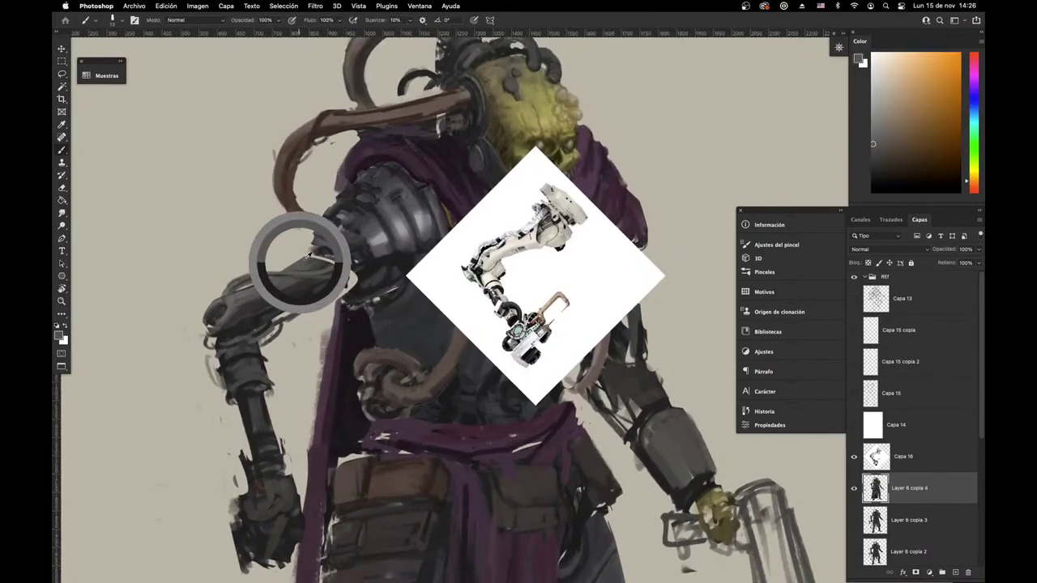
pyautogui.moveTo(287, 267); pyautogui.dragTo(323, 263)
pyautogui.keyDown('alt'); pyautogui.click(274, 295); pyautogui.keyUp('alt')
pyautogui.moveTo(270, 350); pyautogui.dragTo(269, 346)
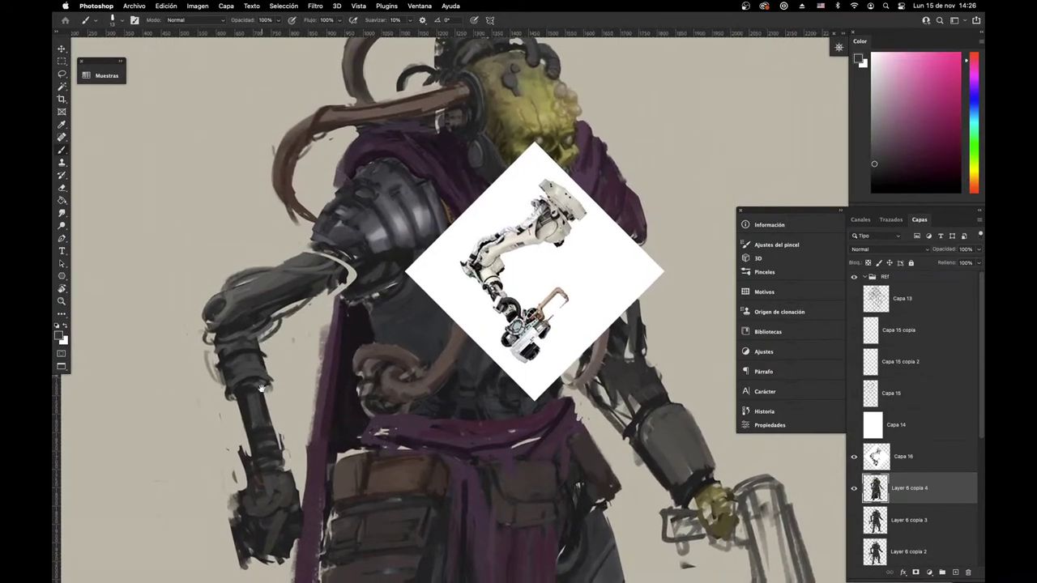
# Step: Paint a dark cable running down the outer side of the forearm from the elbow
pyautogui.scroll(-4, 261, 389)
pyautogui.keyDown('alt'); pyautogui.click(246, 310); pyautogui.keyUp('alt')
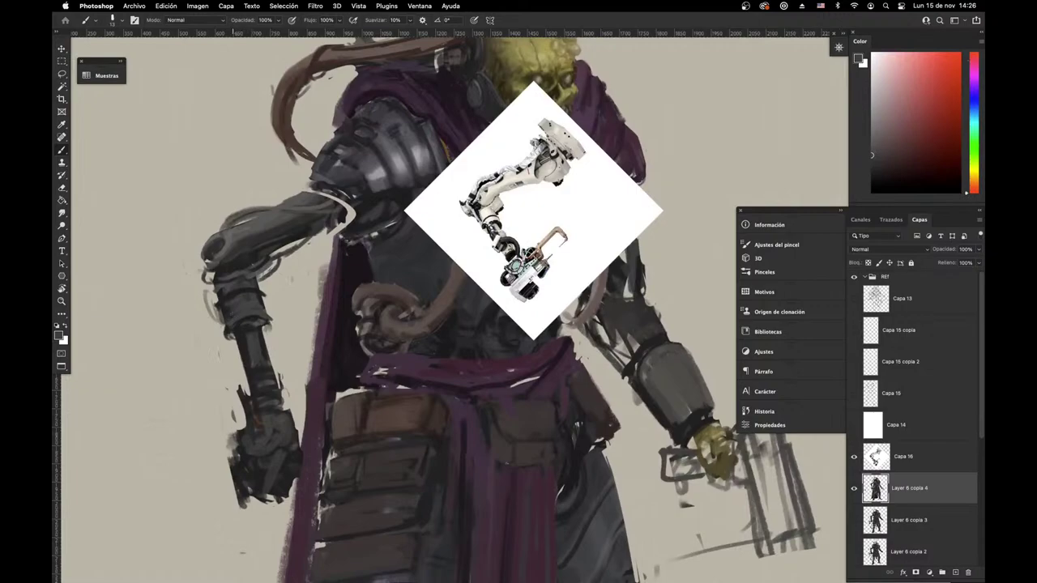
pyautogui.keyDown('alt'); pyautogui.click(227, 299); pyautogui.keyUp('alt')
pyautogui.moveTo(212, 288); pyautogui.dragTo(221, 341)
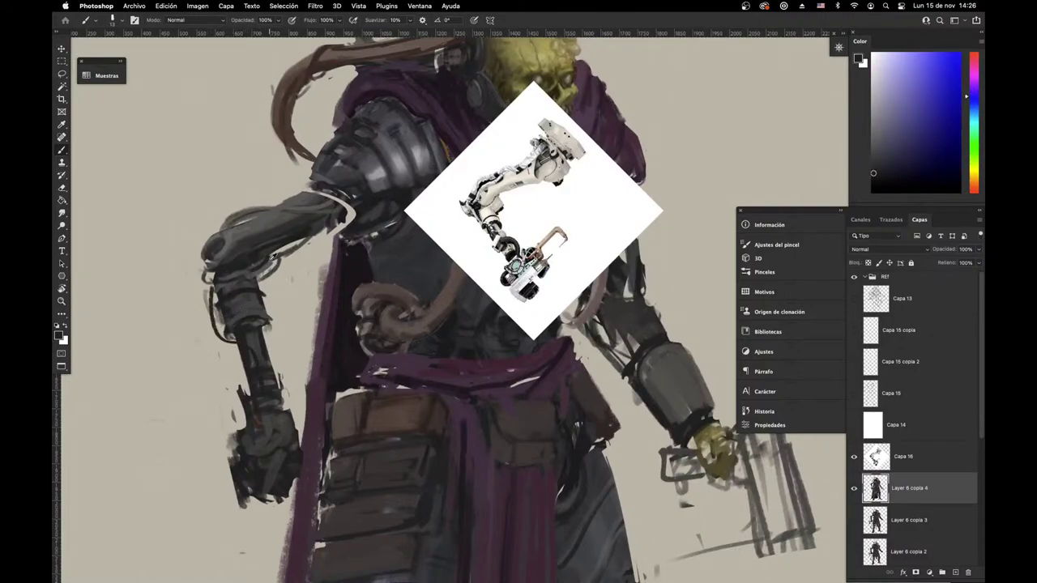
pyautogui.keyDown('alt'); pyautogui.click(273, 257); pyautogui.keyUp('alt')
pyautogui.moveTo(214, 290)
pyautogui.mouseDown()
pyautogui.moveTo(261, 363)
pyautogui.moveTo(264, 417)
pyautogui.moveTo(247, 427)
pyautogui.moveTo(245, 369)
pyautogui.moveTo(238, 435)
pyautogui.mouseUp()
# Step: Paint looping cables around the wrist and over the back of the hand in sampled dark and mid greys
pyautogui.keyDown('alt'); pyautogui.click(257, 375); pyautogui.keyUp('alt')
pyautogui.keyDown('alt'); pyautogui.click(248, 400); pyautogui.keyUp('alt')
pyautogui.keyDown('alt'); pyautogui.click(243, 405); pyautogui.keyUp('alt')
pyautogui.moveTo(244, 371)
pyautogui.mouseDown()
pyautogui.moveTo(236, 436)
pyautogui.moveTo(239, 425)
pyautogui.moveTo(253, 469)
pyautogui.moveTo(273, 467)
pyautogui.mouseUp()
pyautogui.keyDown('alt'); pyautogui.click(258, 397); pyautogui.keyUp('alt')
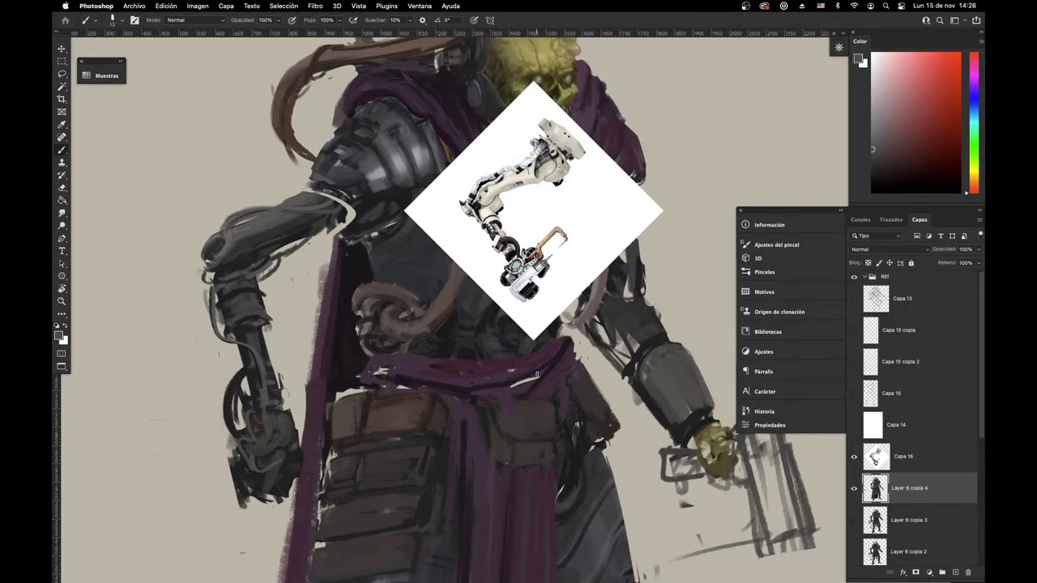
# Step: Review the painted figure, check the robotic arm reference image in Chrome, and return to the Photoshop painting
pyautogui.moveTo(563, 467); pyautogui.dragTo(596, 448)
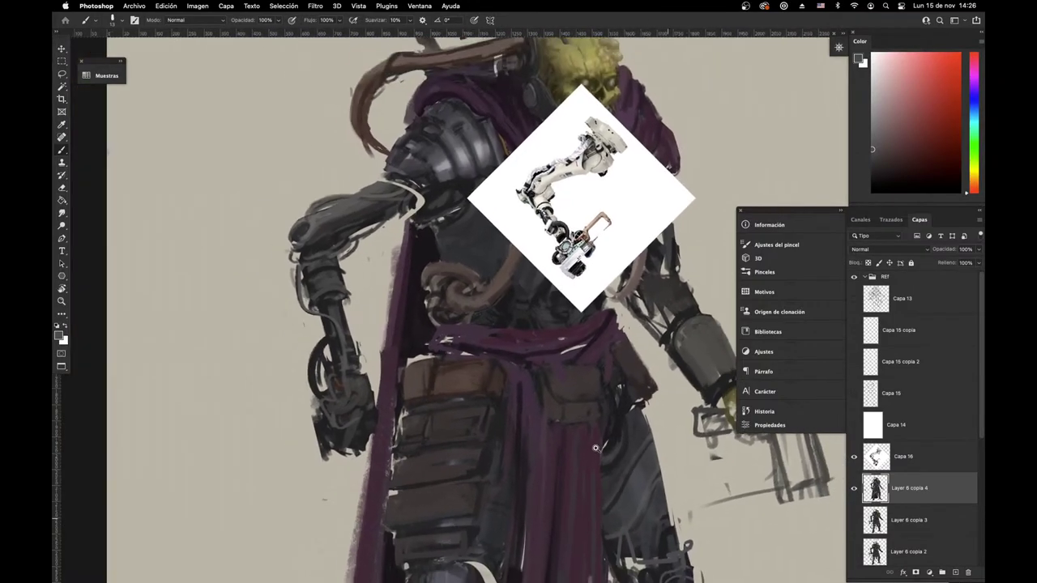
pyautogui.scroll(4, 596, 448)
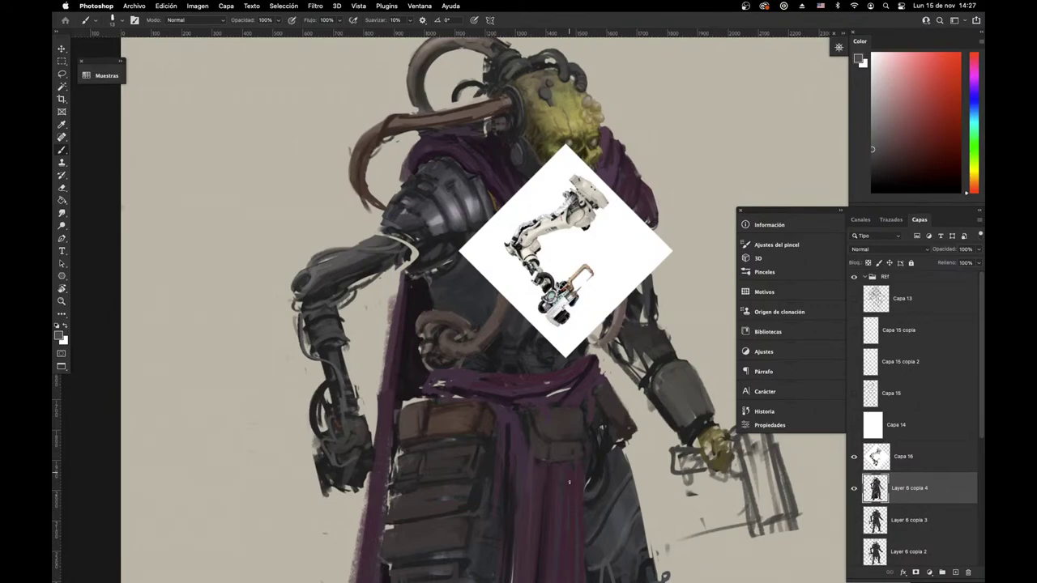
pyautogui.press('super+Tab')
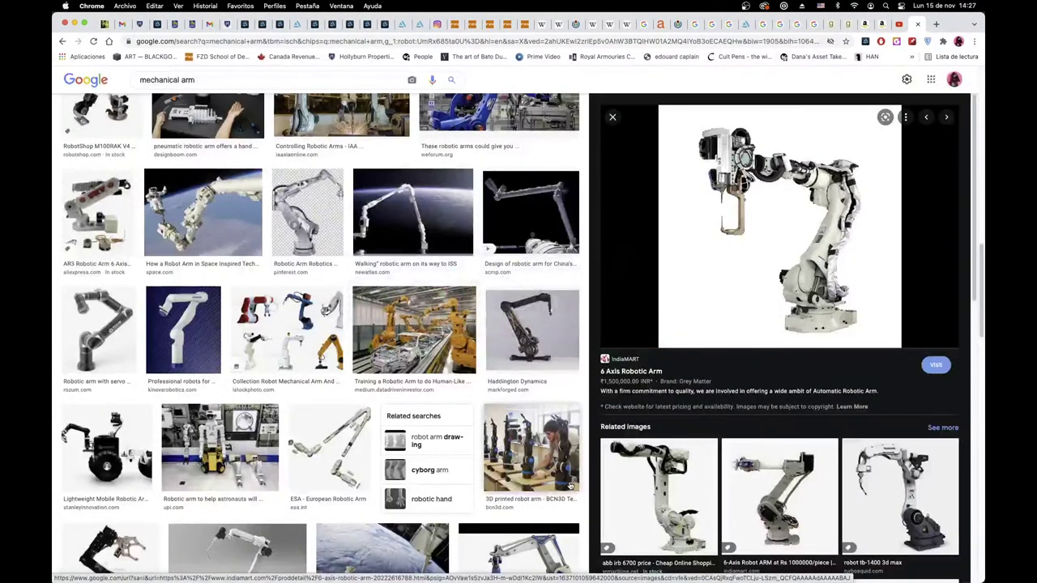
pyautogui.press('super+Tab')
# Step: Fill the light gap between the upper arm and the shoulder joint with sampled greys
pyautogui.moveTo(559, 419); pyautogui.dragTo(611, 485)
pyautogui.keyDown('alt'); pyautogui.click(459, 271); pyautogui.keyUp('alt')
pyautogui.moveTo(489, 282); pyautogui.dragTo(452, 372)
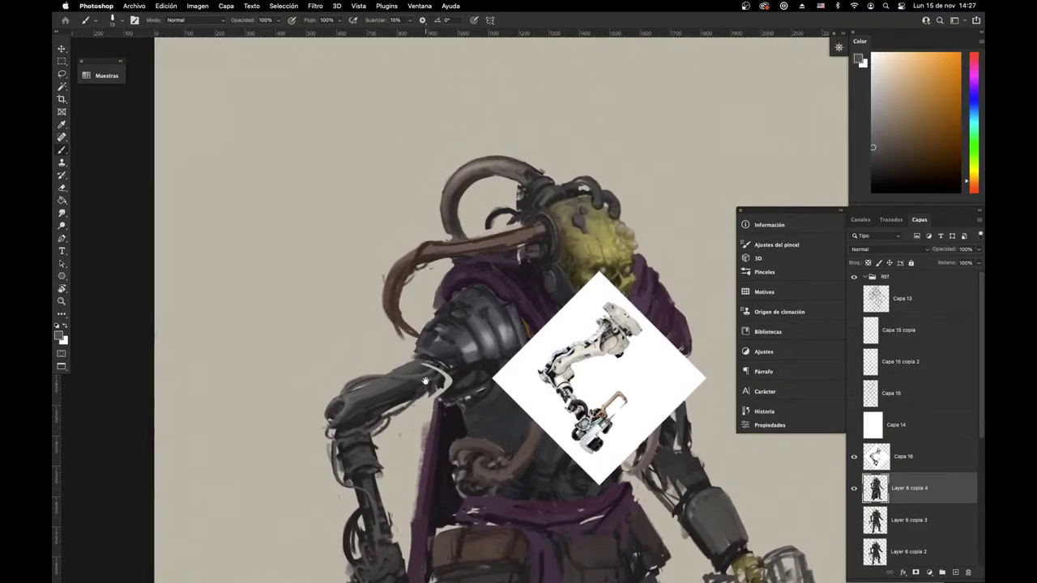
pyautogui.keyDown('alt'); pyautogui.click(455, 372); pyautogui.keyUp('alt')
pyautogui.keyDown('alt'); pyautogui.click(431, 383); pyautogui.keyUp('alt')
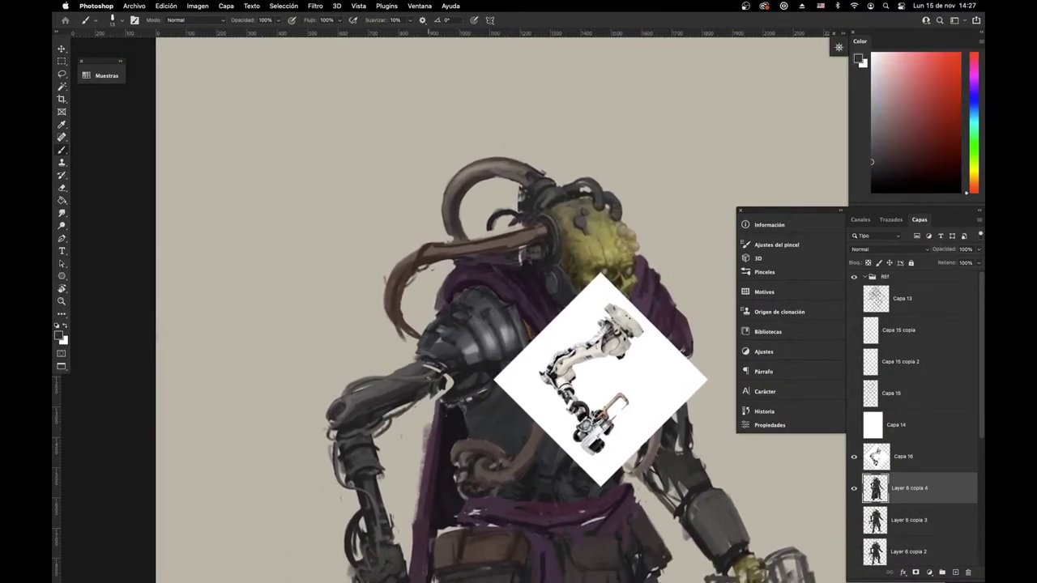
pyautogui.keyDown('alt'); pyautogui.click(450, 376); pyautogui.keyUp('alt')
pyautogui.moveTo(450, 376); pyautogui.dragTo(431, 388)
pyautogui.keyDown('alt'); pyautogui.click(424, 384); pyautogui.keyUp('alt')
pyautogui.keyDown('alt'); pyautogui.click(374, 399); pyautogui.keyUp('alt')
pyautogui.keyDown('alt'); pyautogui.click(468, 374); pyautogui.keyUp('alt')
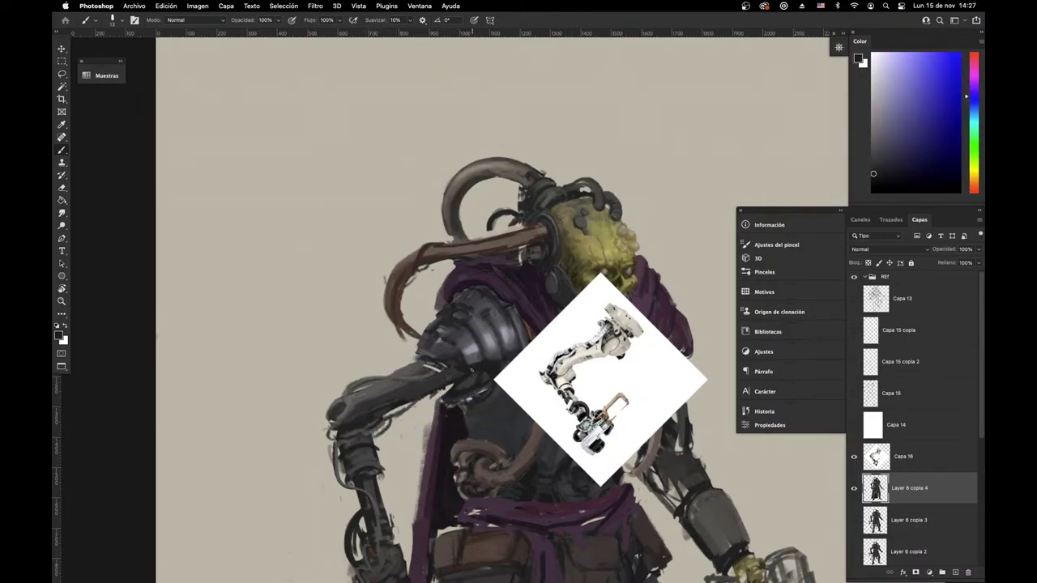
# Step: Refine the mechanical joint beneath the shoulder armour with strokes of sampled dark and mid greys
pyautogui.keyDown('alt'); pyautogui.click(463, 386); pyautogui.keyUp('alt')
pyautogui.keyDown('alt'); pyautogui.click(445, 381); pyautogui.keyUp('alt')
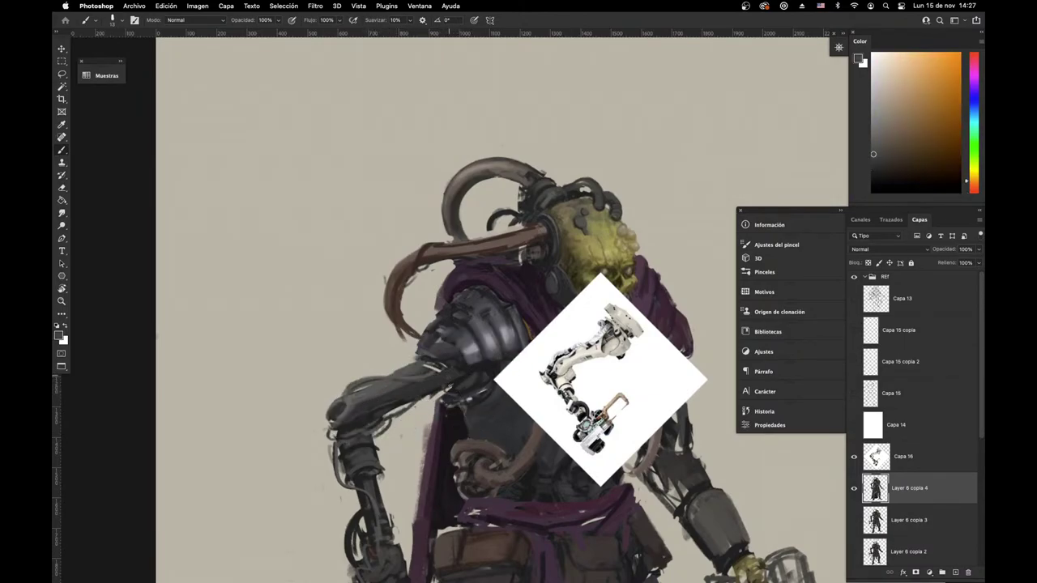
pyautogui.keyDown('alt'); pyautogui.click(451, 391); pyautogui.keyUp('alt')
pyautogui.keyDown('alt'); pyautogui.click(456, 384); pyautogui.keyUp('alt')
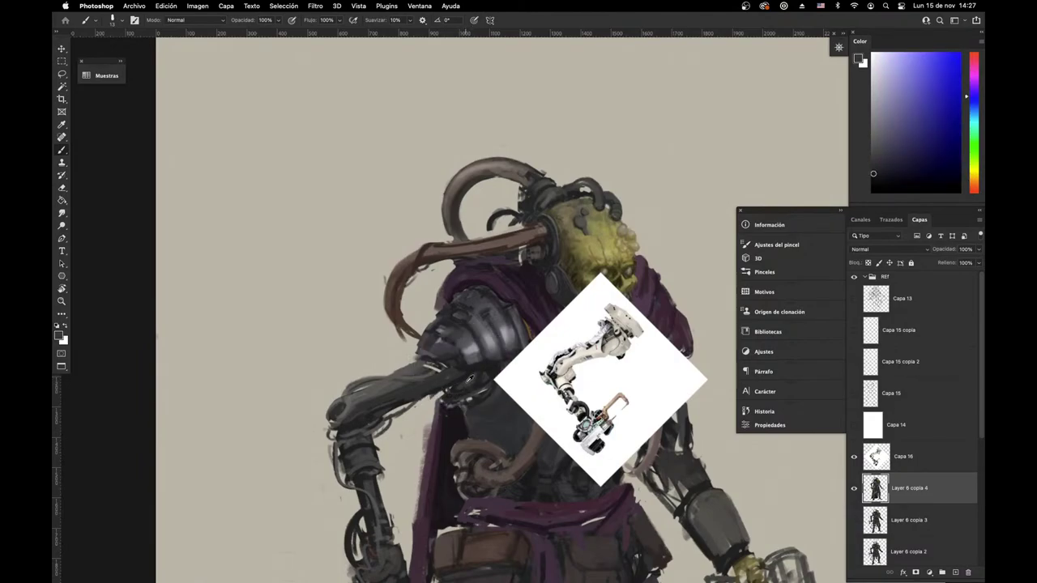
pyautogui.keyDown('alt'); pyautogui.click(468, 379); pyautogui.keyUp('alt')
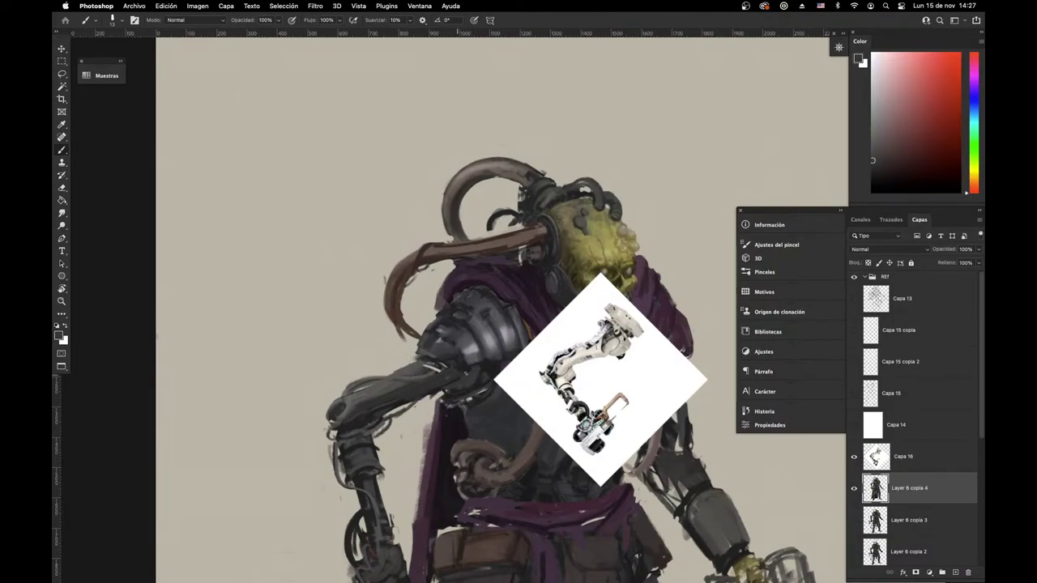
pyautogui.keyDown('alt'); pyautogui.click(466, 371); pyautogui.keyUp('alt')
pyautogui.keyDown('alt'); pyautogui.click(468, 376); pyautogui.keyUp('alt')
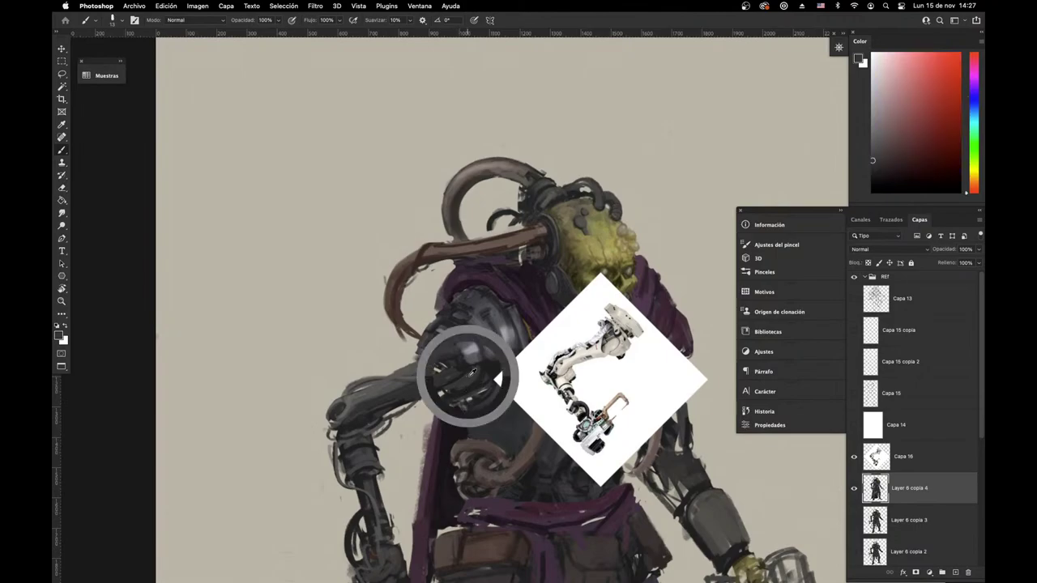
# Step: Darken the cape under the arm, erase its ragged outer edge and repaint that edge with sampled purple
pyautogui.keyDown('alt'); pyautogui.click(463, 410); pyautogui.keyUp('alt')
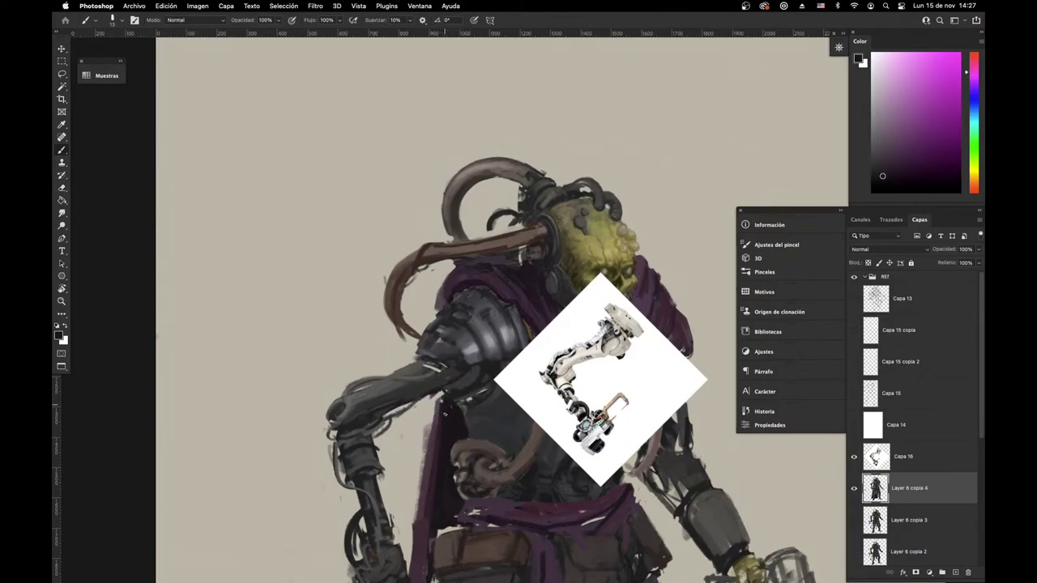
pyautogui.keyDown('alt'); pyautogui.click(447, 418); pyautogui.keyUp('alt')
pyautogui.press('e')
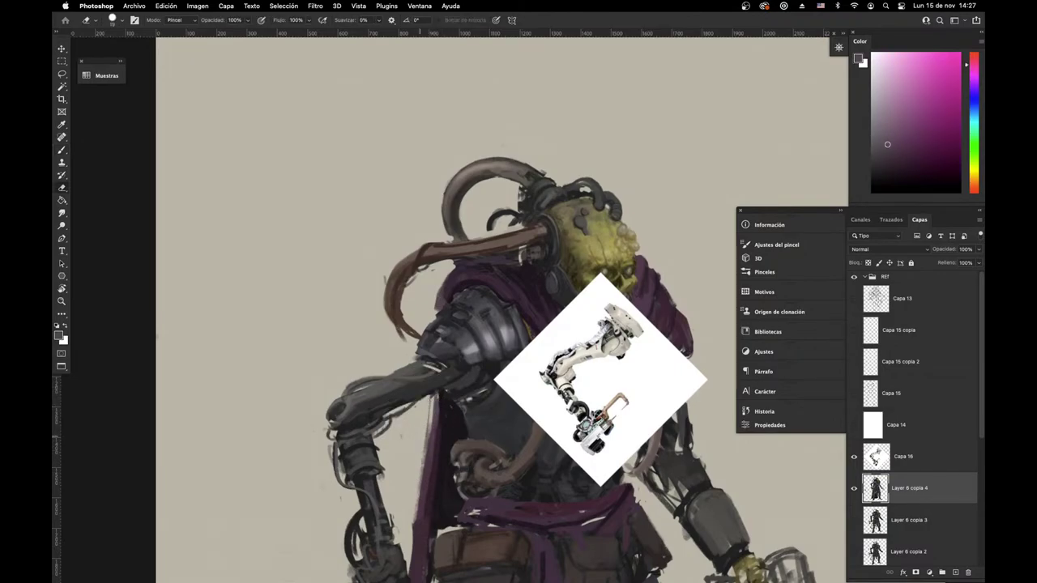
pyautogui.moveTo(424, 408); pyautogui.dragTo(421, 489)
pyautogui.press('b')
pyautogui.keyDown('alt'); pyautogui.click(434, 442); pyautogui.keyUp('alt')
pyautogui.moveTo(431, 405); pyautogui.dragTo(428, 457)
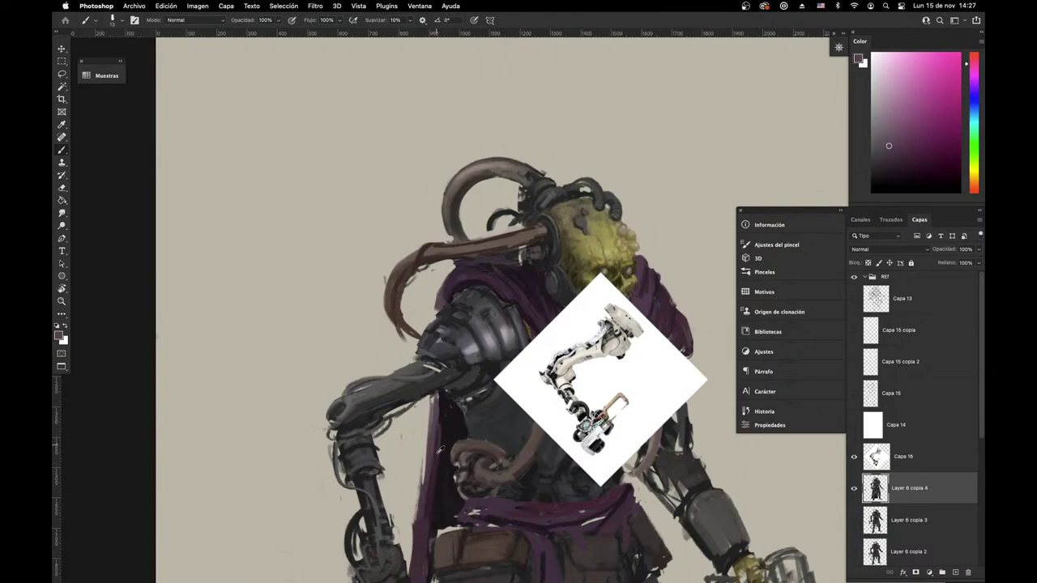
# Step: Paint over the cape panel under the arm with sampled dark purple to deepen its tone
pyautogui.keyDown('alt'); pyautogui.click(438, 450); pyautogui.keyUp('alt')
pyautogui.moveTo(435, 395)
pyautogui.mouseDown()
pyautogui.moveTo(432, 459)
pyautogui.moveTo(433, 444)
pyautogui.mouseUp()
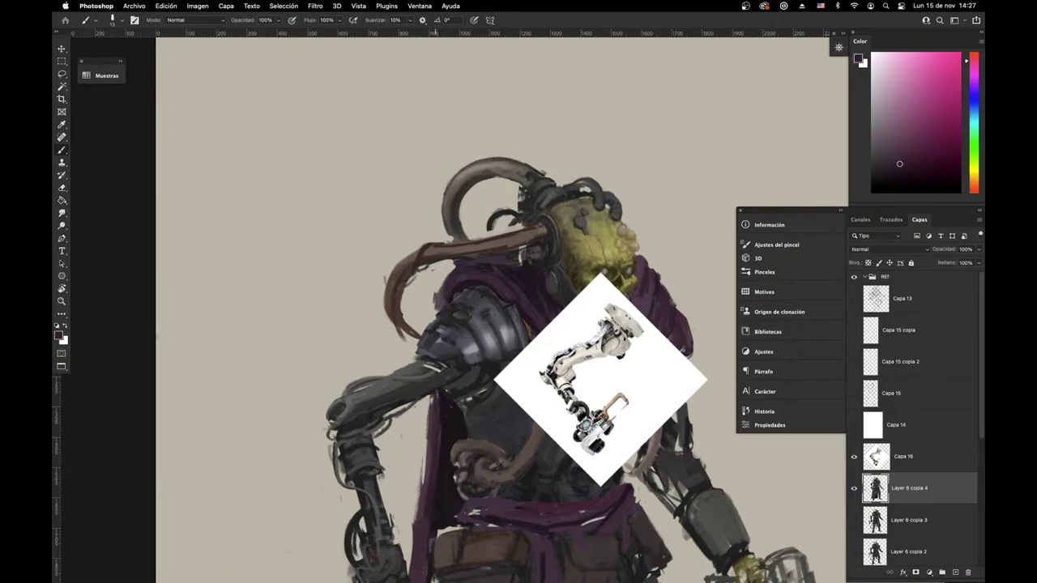
pyautogui.moveTo(435, 299); pyautogui.dragTo(423, 328)
pyautogui.moveTo(423, 397); pyautogui.dragTo(419, 522)
pyautogui.moveTo(457, 476); pyautogui.dragTo(442, 425)
# Step: Darken the cape's inner shadow with sampled near-black, then erase its loose outer edge and repaint that edge in dark purple
pyautogui.scroll(-5, 444, 428)
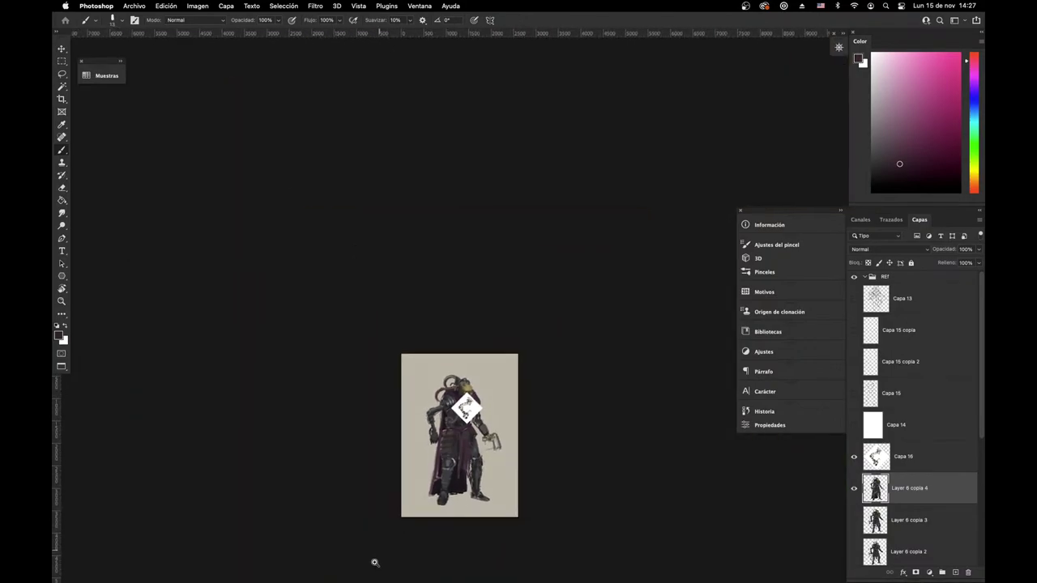
pyautogui.scroll(5, 450, 431)
pyautogui.scroll(2, 427, 419)
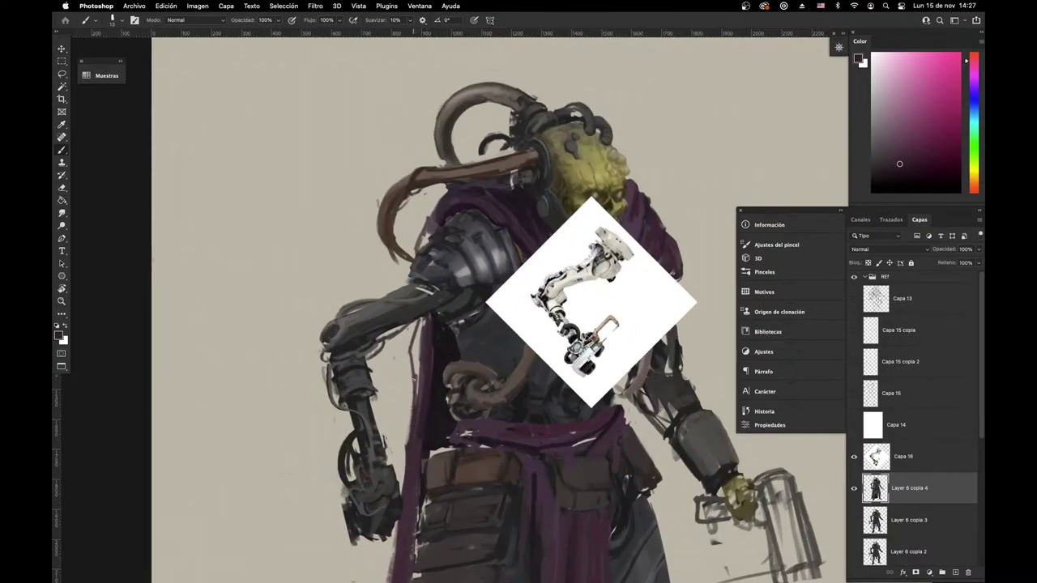
pyautogui.keyDown('alt'); pyautogui.click(428, 347); pyautogui.keyUp('alt')
pyautogui.keyDown('alt'); pyautogui.click(440, 333); pyautogui.keyUp('alt')
pyautogui.moveTo(431, 347); pyautogui.dragTo(431, 393)
pyautogui.moveTo(429, 326); pyautogui.dragTo(425, 371)
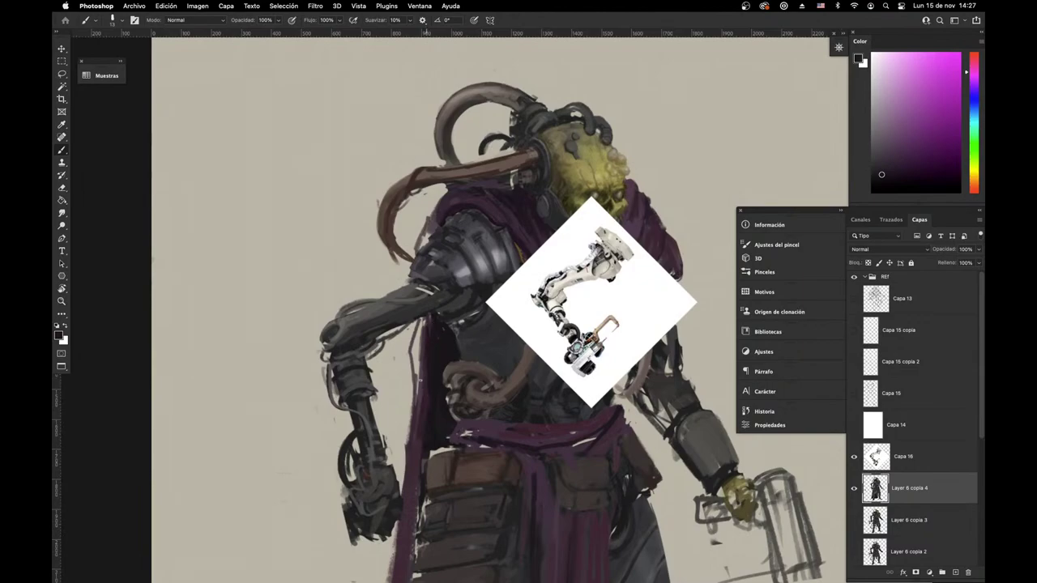
pyautogui.press('e')
pyautogui.moveTo(413, 330); pyautogui.dragTo(412, 407)
pyautogui.press('b')
pyautogui.keyDown('alt'); pyautogui.click(434, 319); pyautogui.keyUp('alt')
pyautogui.moveTo(420, 320); pyautogui.dragTo(417, 395)
pyautogui.moveTo(419, 358); pyautogui.dragTo(418, 395)
# Step: Refine the joint where the upper arm meets the shoulder armour with sampled dark greys and light highlights
pyautogui.keyDown('alt'); pyautogui.click(476, 318); pyautogui.keyUp('alt')
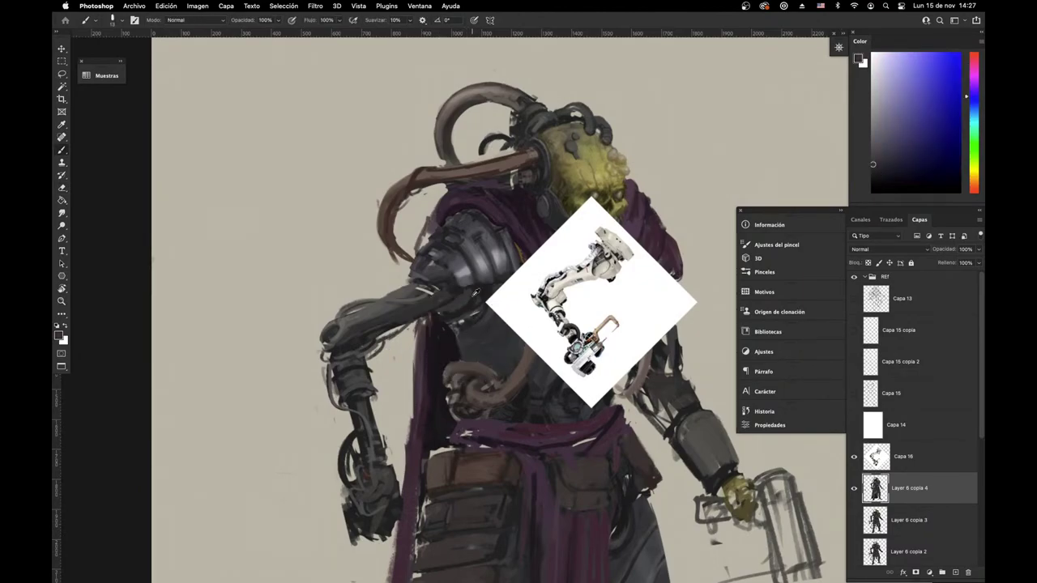
pyautogui.keyDown('alt'); pyautogui.click(456, 294); pyautogui.keyUp('alt')
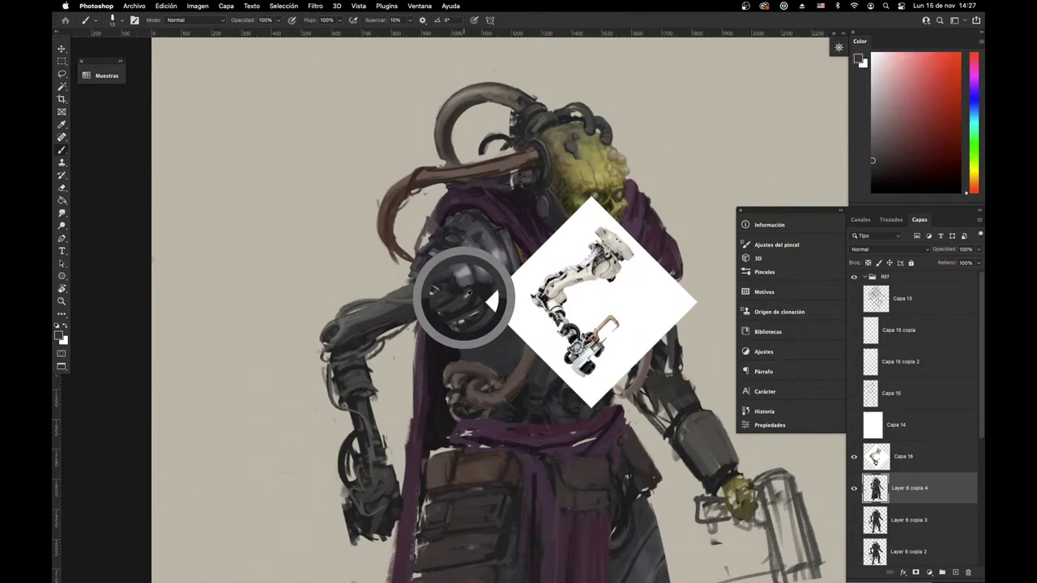
pyautogui.keyDown('alt'); pyautogui.click(347, 303); pyautogui.keyUp('alt')
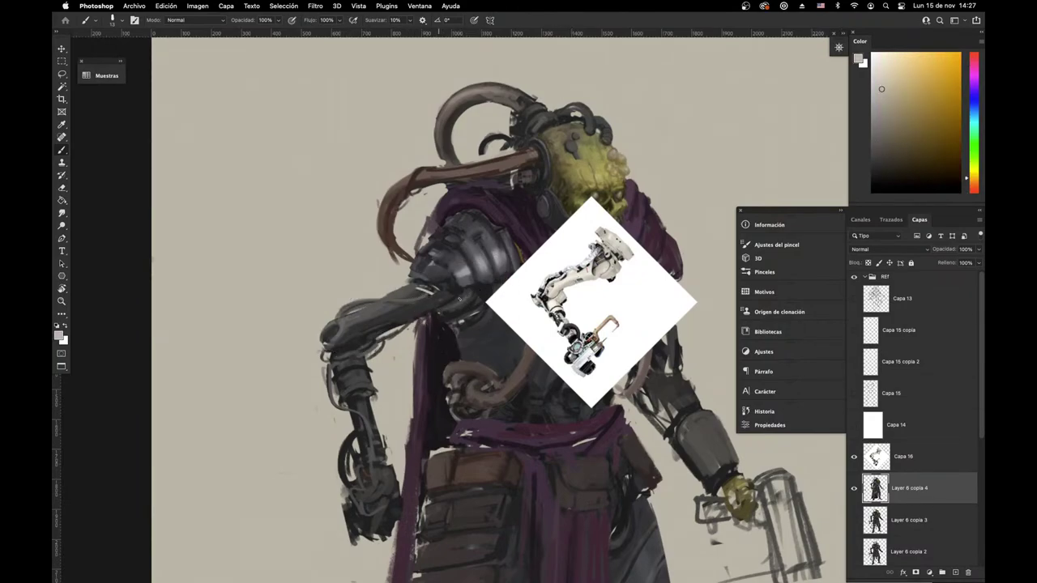
pyautogui.keyDown('alt'); pyautogui.click(470, 291); pyautogui.keyUp('alt')
pyautogui.keyDown('alt'); pyautogui.click(464, 298); pyautogui.keyUp('alt')
pyautogui.keyDown('alt'); pyautogui.click(447, 297); pyautogui.keyUp('alt')
pyautogui.keyDown('alt'); pyautogui.click(441, 292); pyautogui.keyUp('alt')
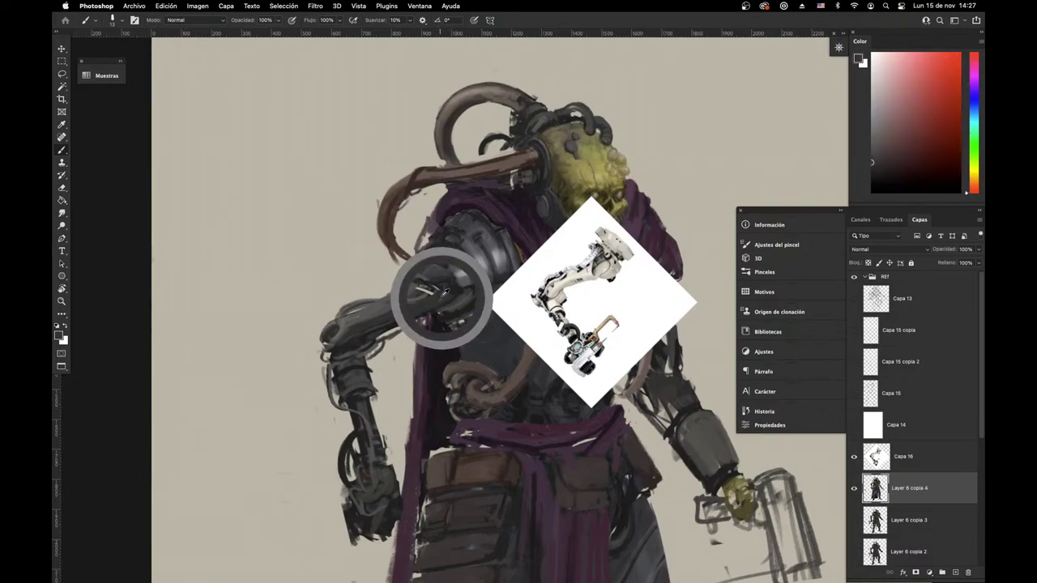
pyautogui.keyDown('alt'); pyautogui.click(388, 302); pyautogui.keyUp('alt')
# Step: Move the robotic arm reference off the torso to the empty background beside the figure, and reselect the layer Layer 6 copia 4
pyautogui.press('v')
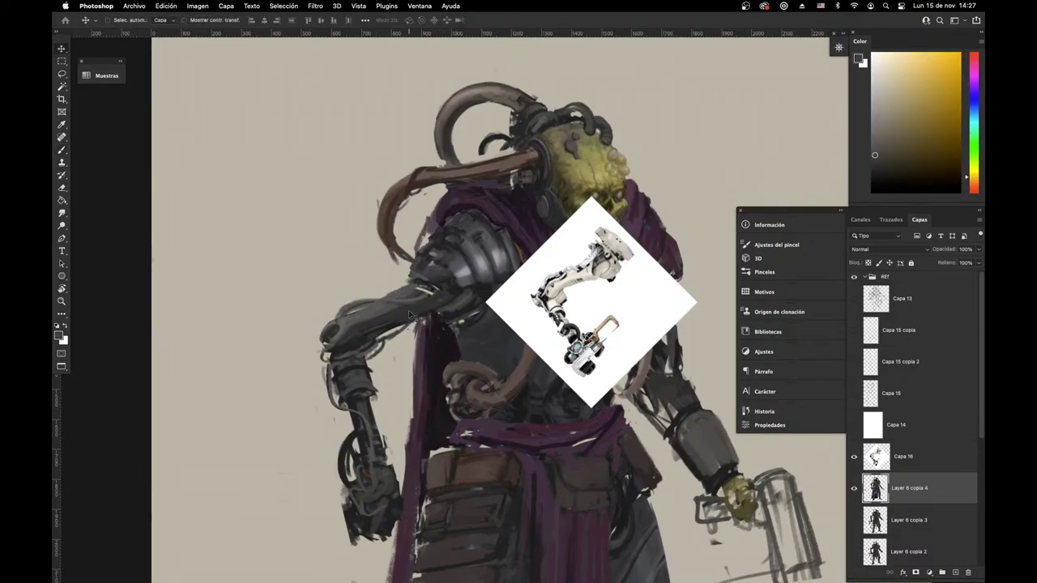
pyautogui.moveTo(609, 338)
pyautogui.mouseDown()
pyautogui.moveTo(609, 313)
pyautogui.moveTo(254, 320)
pyautogui.moveTo(286, 277)
pyautogui.mouseUp()
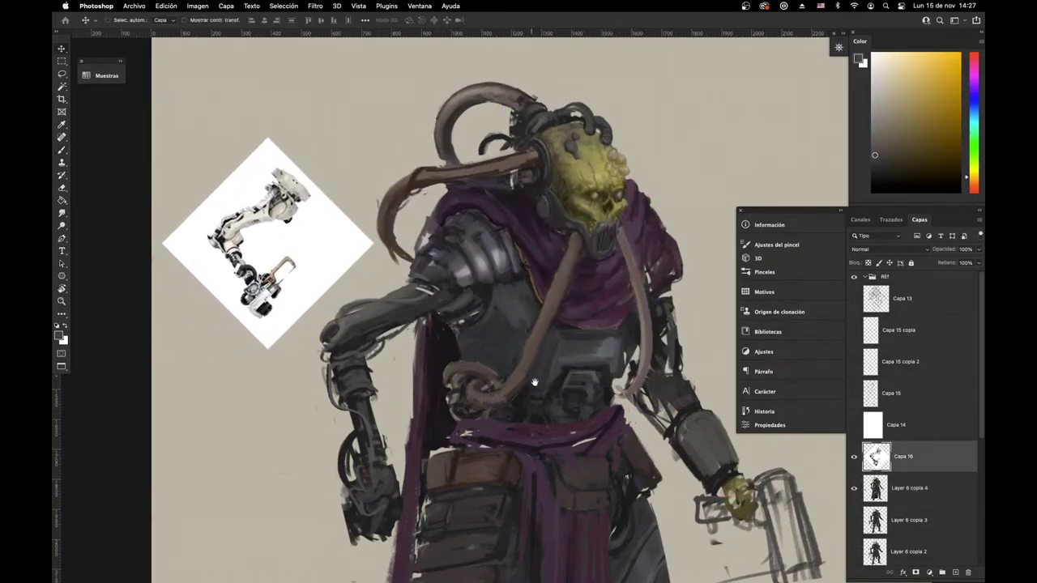
pyautogui.moveTo(498, 367); pyautogui.dragTo(533, 409)
pyautogui.press('b')
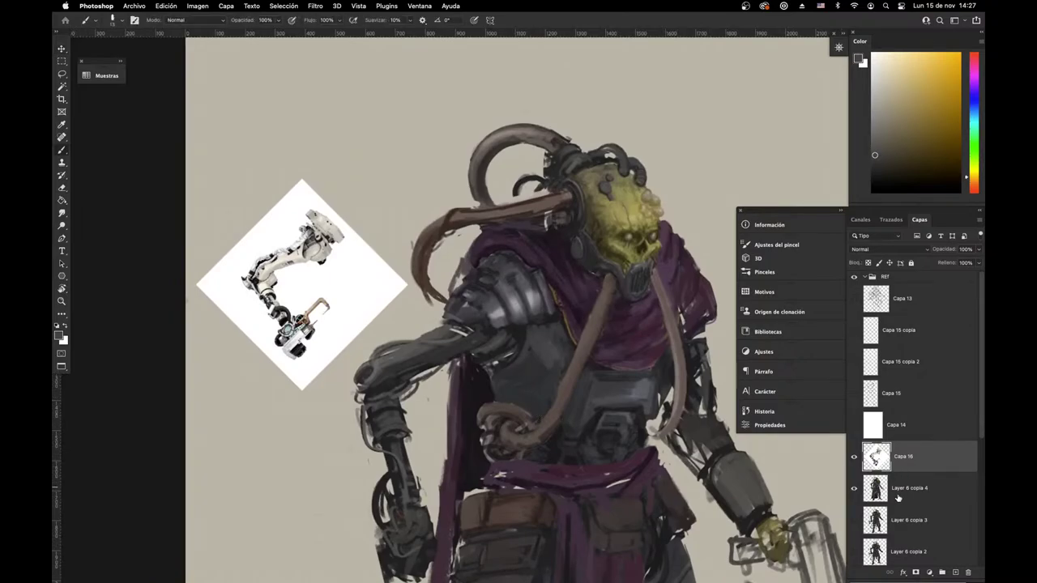
pyautogui.click(897, 496)
pyautogui.moveTo(567, 488); pyautogui.dragTo(570, 491)
# Step: Check the robotic arm reference in Chrome, then refine the armpit joint and adjacent chest plate edge with sampled darks and greys
pyautogui.keyDown('alt'); pyautogui.click(529, 347); pyautogui.keyUp('alt')
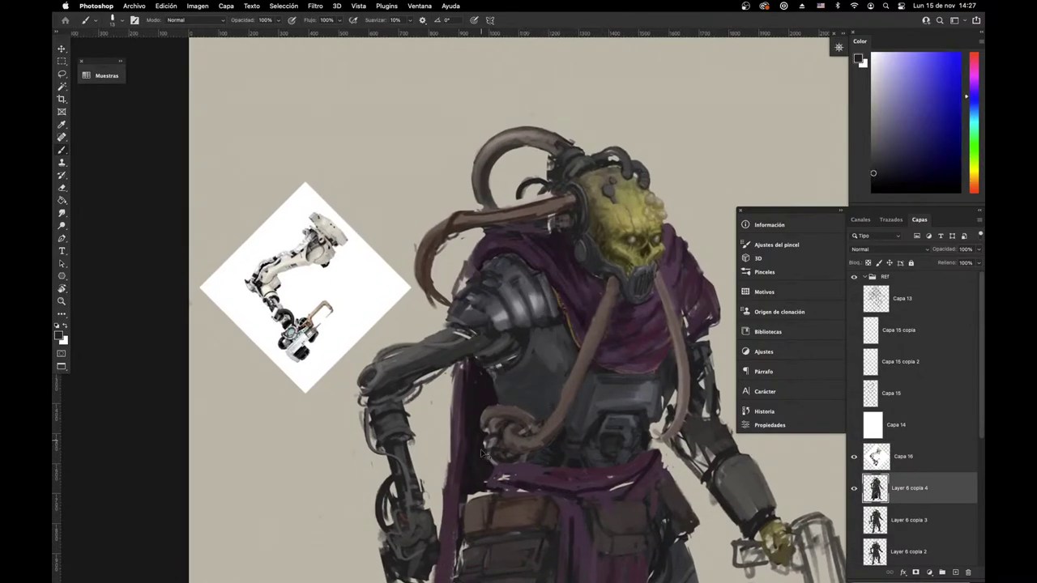
pyautogui.press('super+Tab')
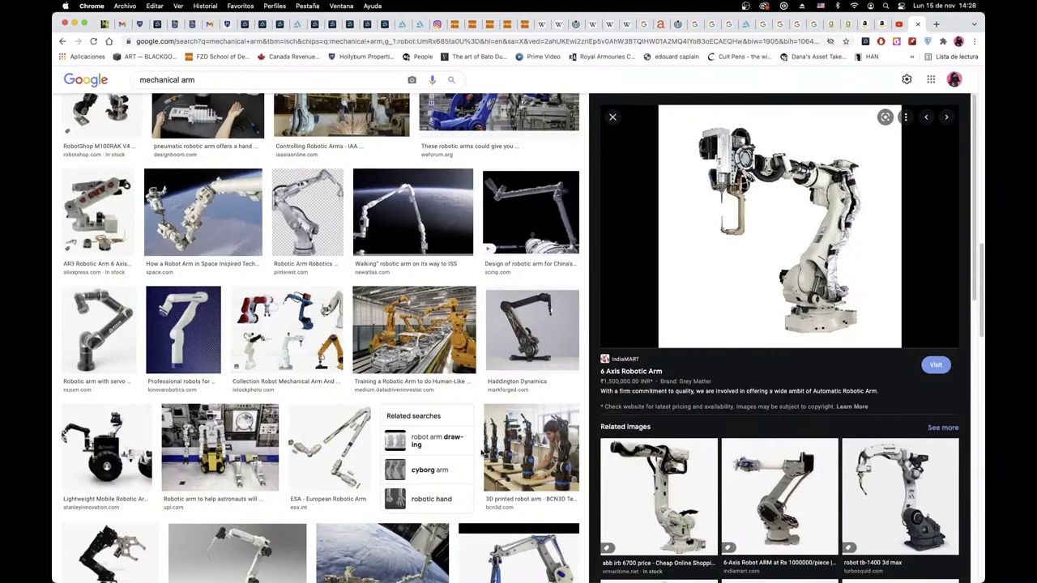
pyautogui.press('super+Tab')
pyautogui.keyDown('alt'); pyautogui.click(490, 380); pyautogui.keyUp('alt')
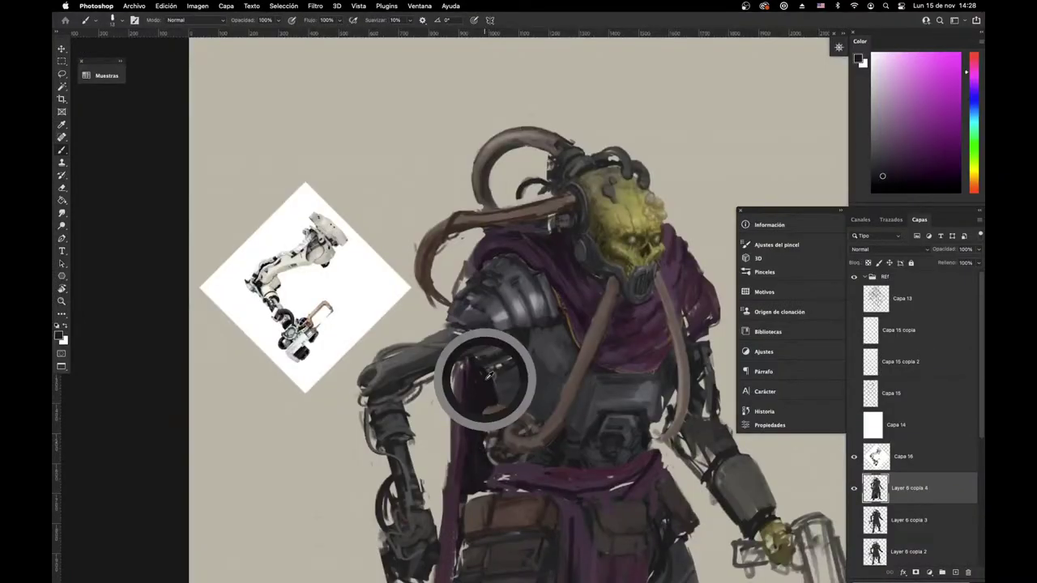
pyautogui.keyDown('alt'); pyautogui.click(525, 342); pyautogui.keyUp('alt')
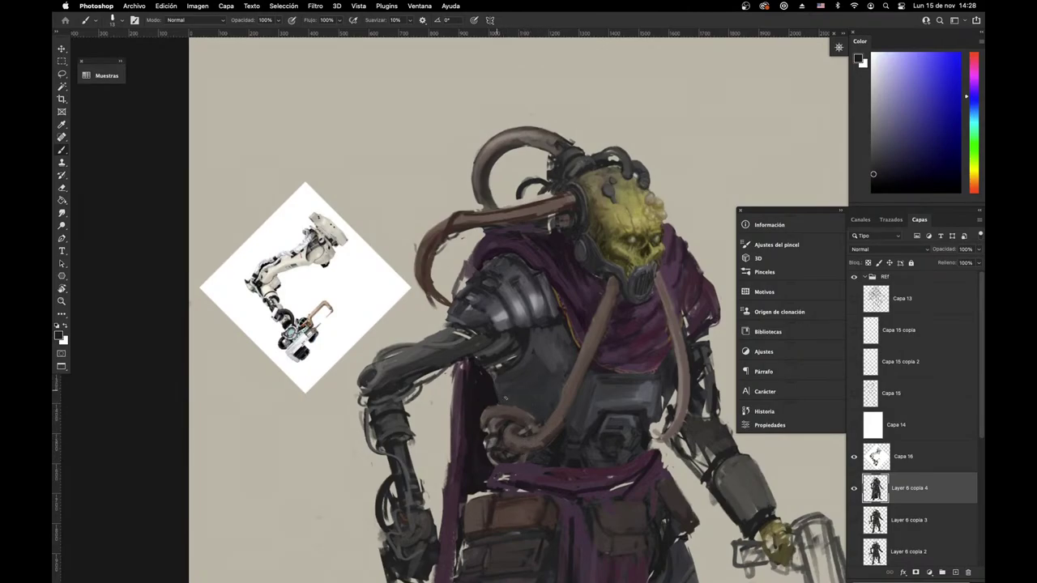
pyautogui.keyDown('alt'); pyautogui.click(495, 395); pyautogui.keyUp('alt')
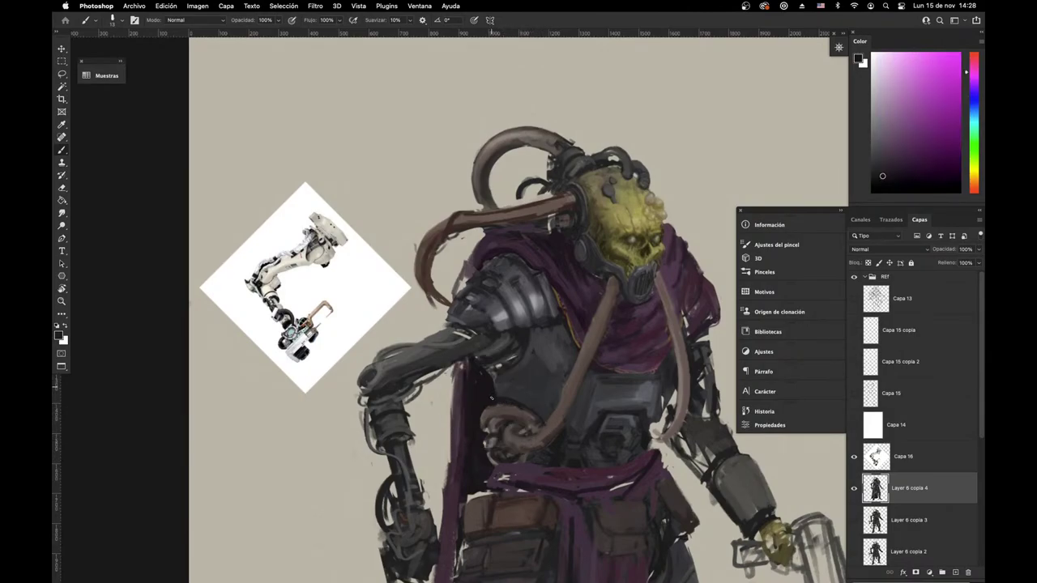
pyautogui.keyDown('alt'); pyautogui.click(503, 397); pyautogui.keyUp('alt')
pyautogui.keyDown('alt'); pyautogui.click(497, 363); pyautogui.keyUp('alt')
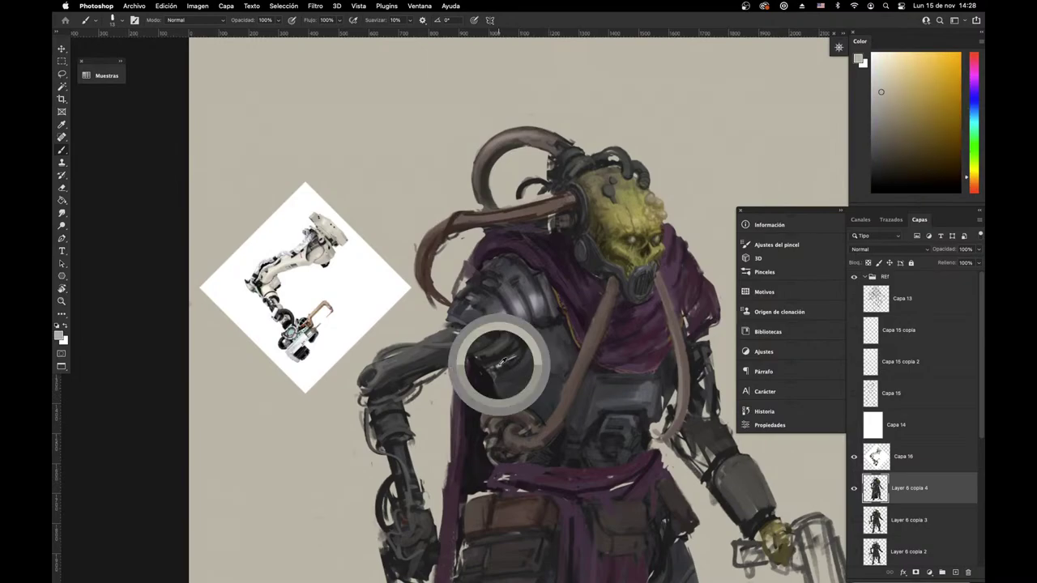
pyautogui.keyDown('alt'); pyautogui.click(537, 352); pyautogui.keyUp('alt')
# Step: Define the plates around the hexagonal abdomen piece with strokes of sampled blue-grey and dark tones
pyautogui.moveTo(558, 389); pyautogui.dragTo(552, 394)
pyautogui.moveTo(595, 441); pyautogui.dragTo(593, 436)
pyautogui.keyDown('alt'); pyautogui.click(587, 405); pyautogui.keyUp('alt')
pyautogui.keyDown('alt'); pyautogui.click(589, 411); pyautogui.keyUp('alt')
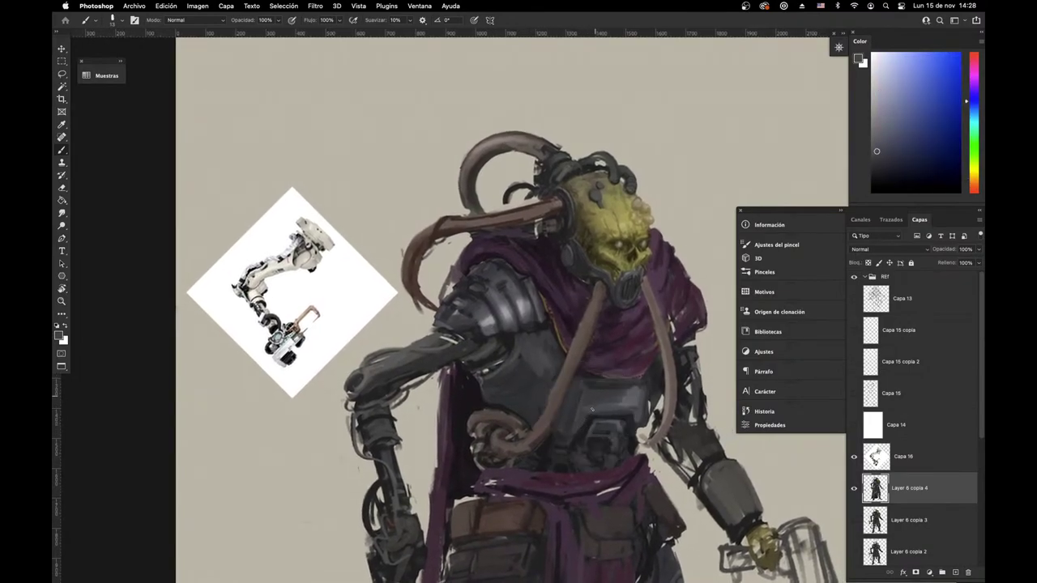
pyautogui.moveTo(570, 427)
pyautogui.mouseDown()
pyautogui.moveTo(598, 399)
pyautogui.moveTo(635, 400)
pyautogui.moveTo(640, 428)
pyautogui.mouseUp()
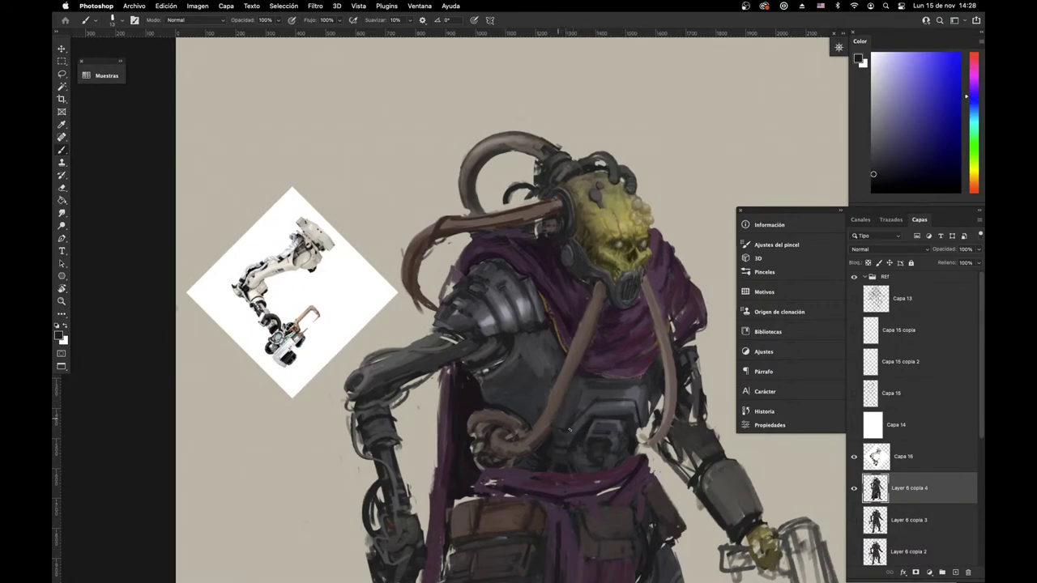
# Step: Darken the area around the chest cable's lower bend and paint a short light cable segment beside it with a larger brush
pyautogui.keyDown('alt'); pyautogui.click(530, 429); pyautogui.keyUp('alt')
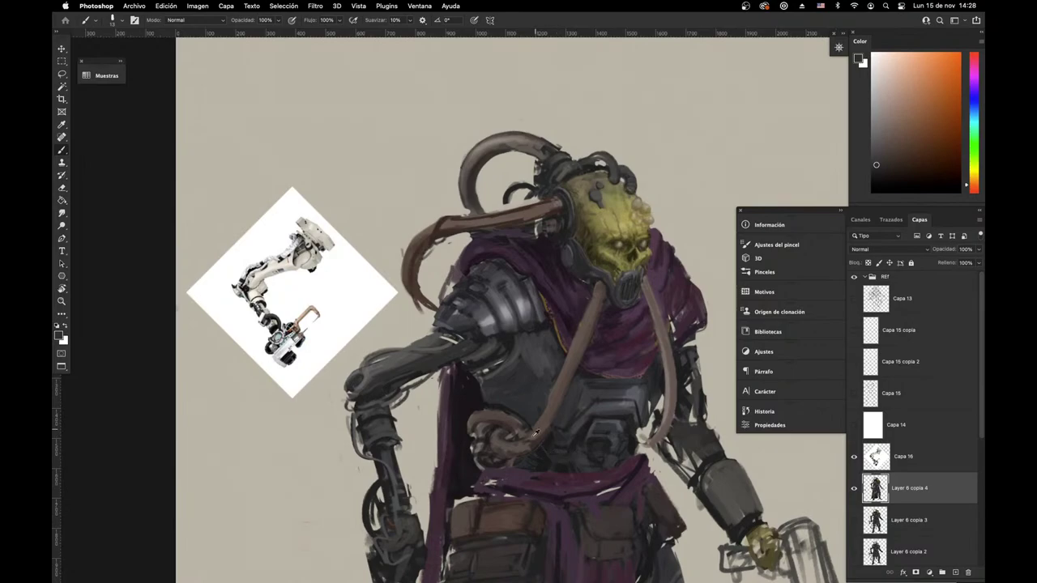
pyautogui.keyDown('alt'); pyautogui.click(534, 433); pyautogui.keyUp('alt')
pyautogui.keyDown('alt'); pyautogui.click(552, 438); pyautogui.keyUp('alt')
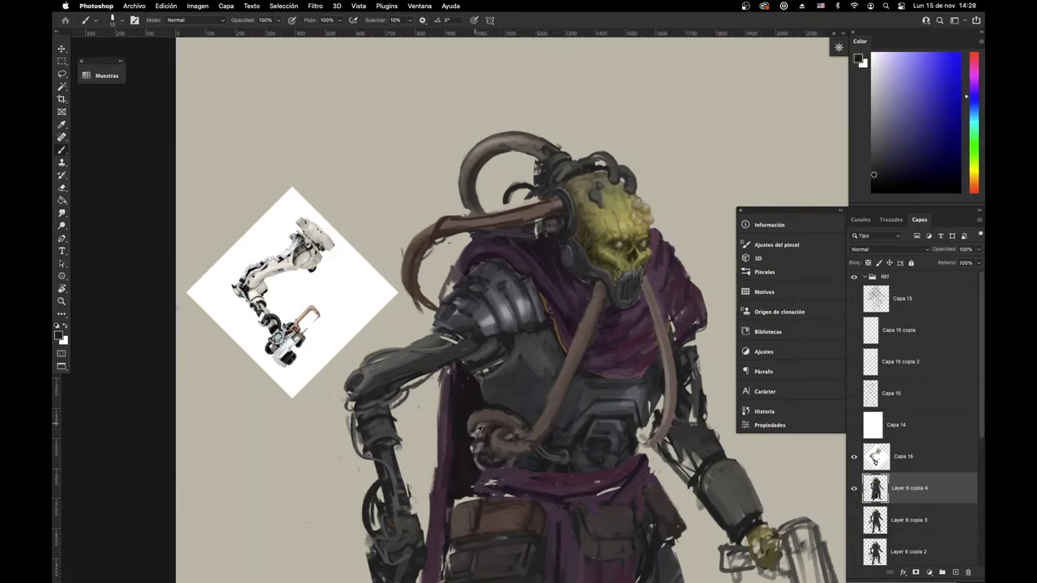
pyautogui.keyDown('alt'); pyautogui.click(512, 434); pyautogui.keyUp('alt')
pyautogui.rightClick(560, 446)
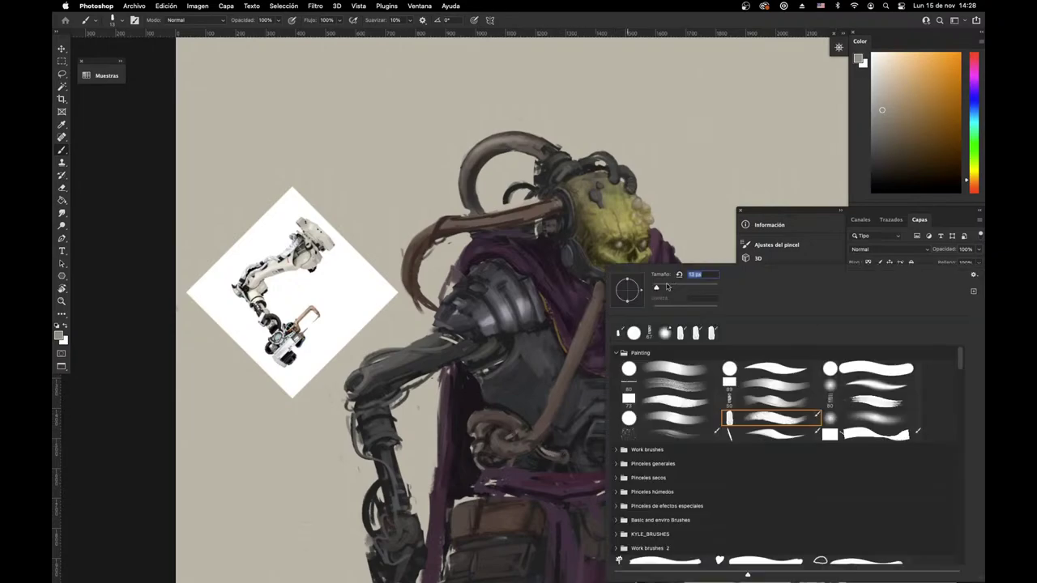
pyautogui.click(662, 289)
pyautogui.click(541, 451)
pyautogui.moveTo(541, 451)
pyautogui.mouseDown()
pyautogui.moveTo(551, 455)
pyautogui.moveTo(558, 438)
pyautogui.mouseUp()
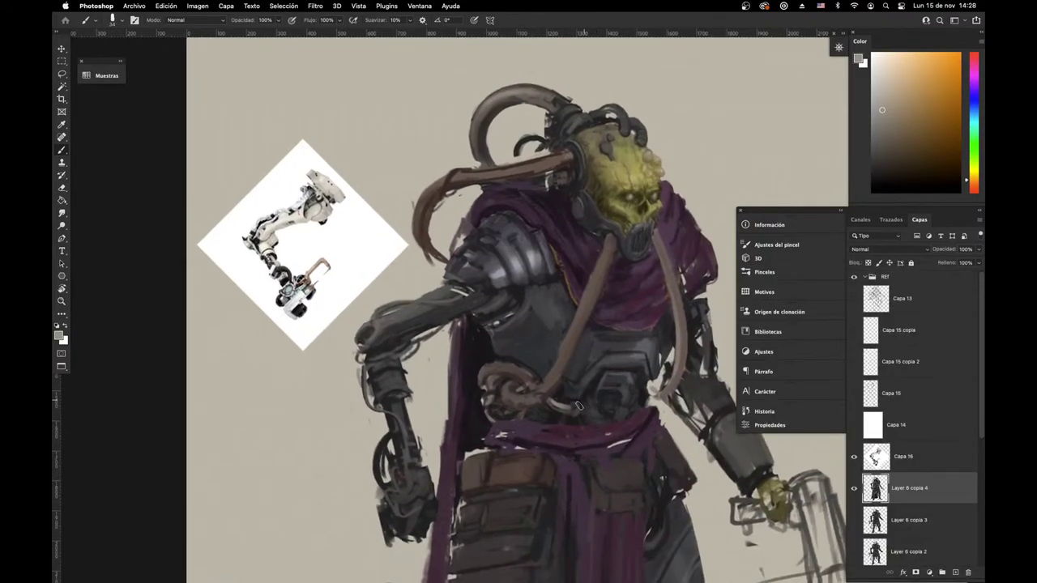
# Step: Repaint the long cable crossing the chest and its lower bend with sampled brown-greys, smoothing its form and highlights
pyautogui.keyDown('alt'); pyautogui.click(558, 369); pyautogui.keyUp('alt')
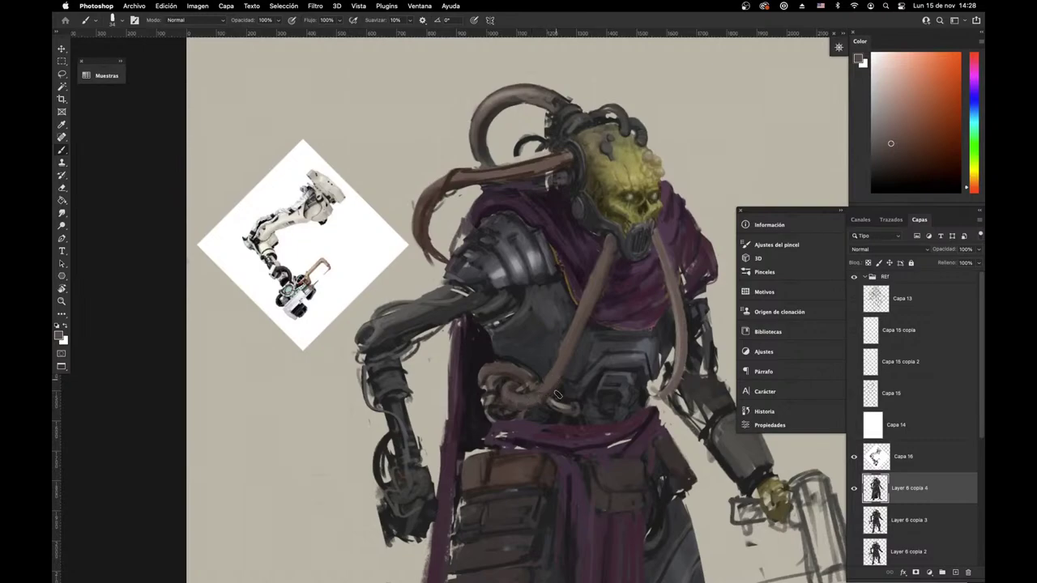
pyautogui.keyDown('alt'); pyautogui.click(559, 399); pyautogui.keyUp('alt')
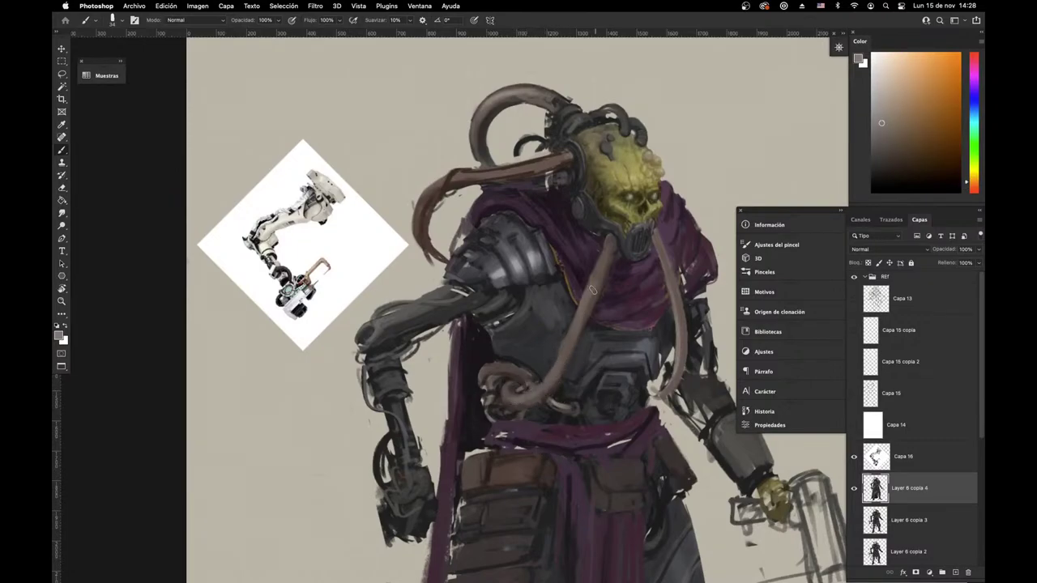
pyautogui.rightClick(600, 283)
pyautogui.keyDown('alt'); pyautogui.click(581, 315); pyautogui.keyUp('alt')
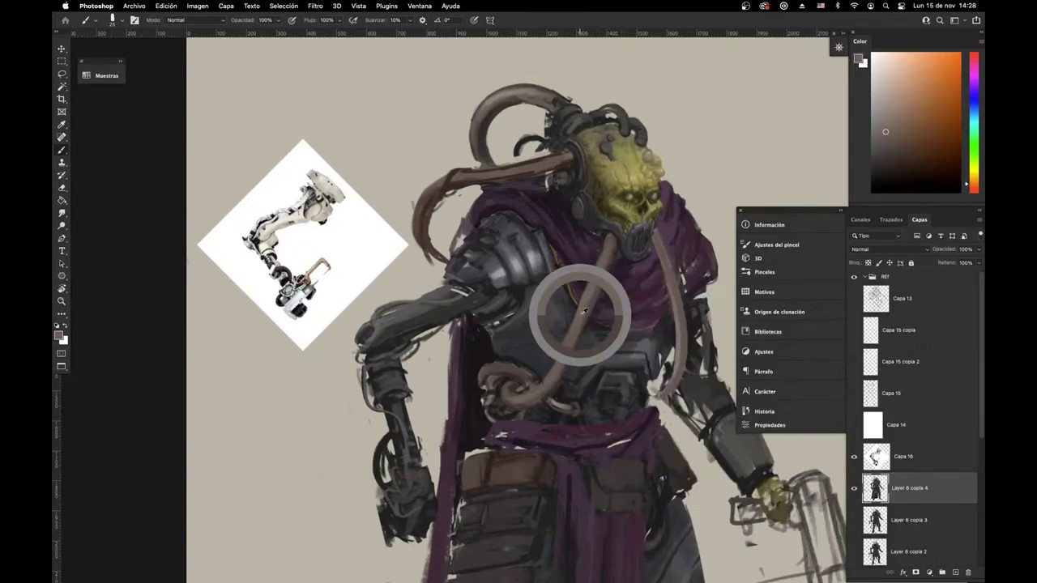
pyautogui.keyDown('alt'); pyautogui.click(516, 387); pyautogui.keyUp('alt')
pyautogui.keyDown('alt'); pyautogui.click(561, 398); pyautogui.keyUp('alt')
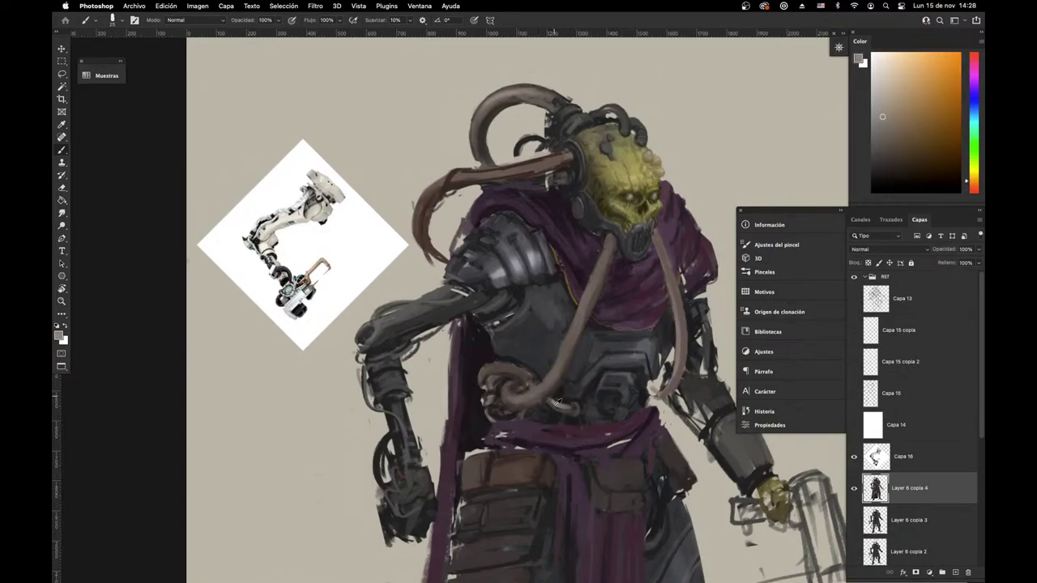
pyautogui.keyDown('alt'); pyautogui.click(555, 406); pyautogui.keyUp('alt')
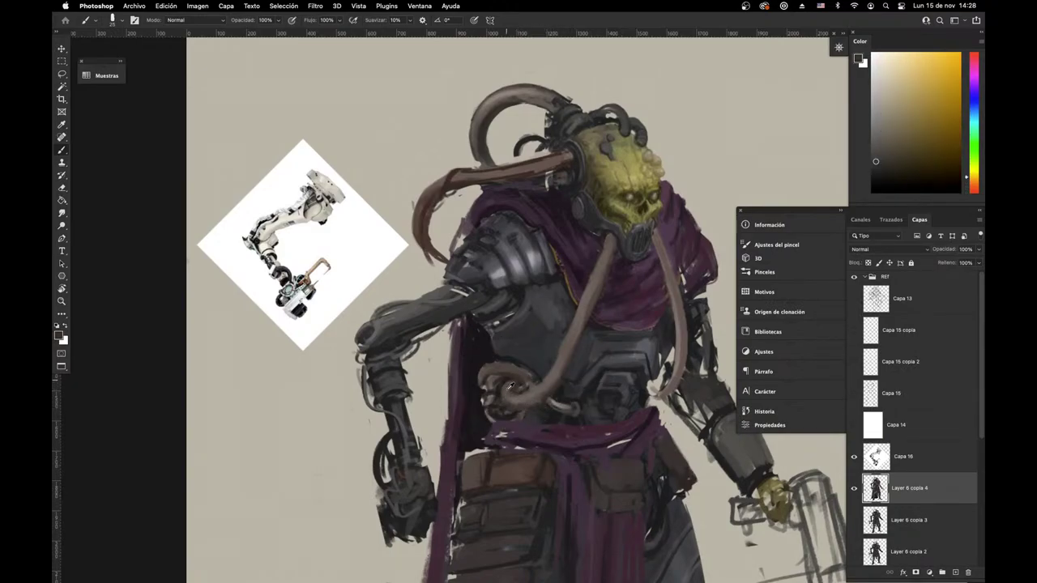
# Step: Paint a brown cable loop hanging below the coil over the waist sash, shading it with sampled darks and lighter greys
pyautogui.keyDown('alt'); pyautogui.click(497, 381); pyautogui.keyUp('alt')
pyautogui.keyDown('alt'); pyautogui.click(512, 370); pyautogui.keyUp('alt')
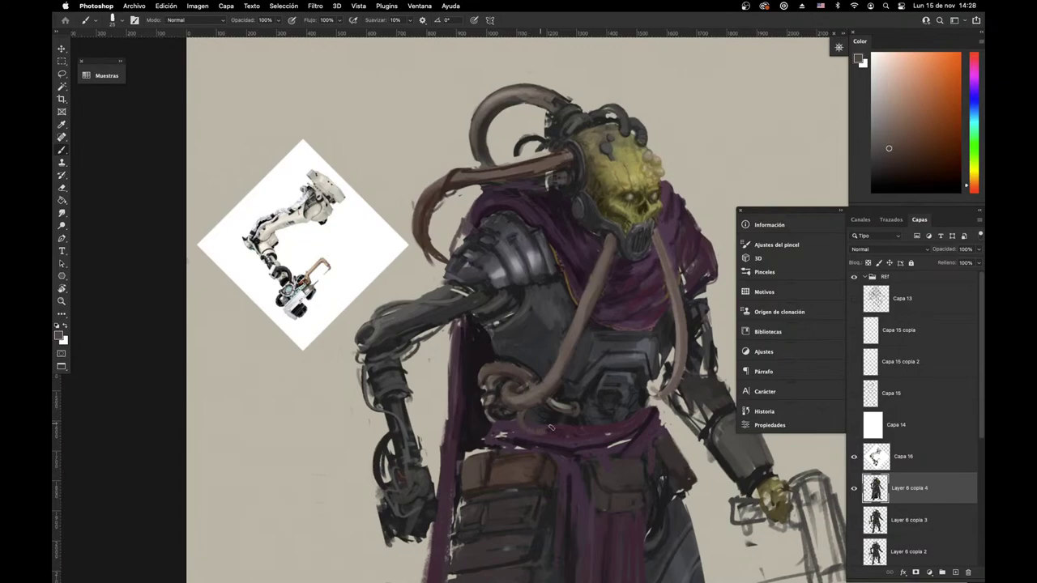
pyautogui.keyDown('alt'); pyautogui.click(556, 418); pyautogui.keyUp('alt')
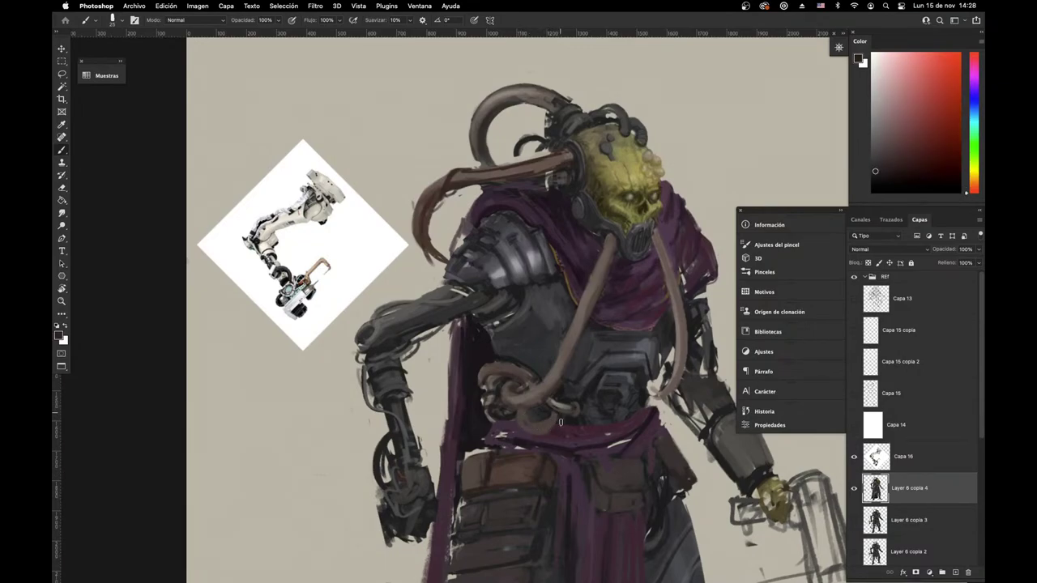
pyautogui.rightClick(560, 421)
pyautogui.keyDown('alt'); pyautogui.click(559, 399); pyautogui.keyUp('alt')
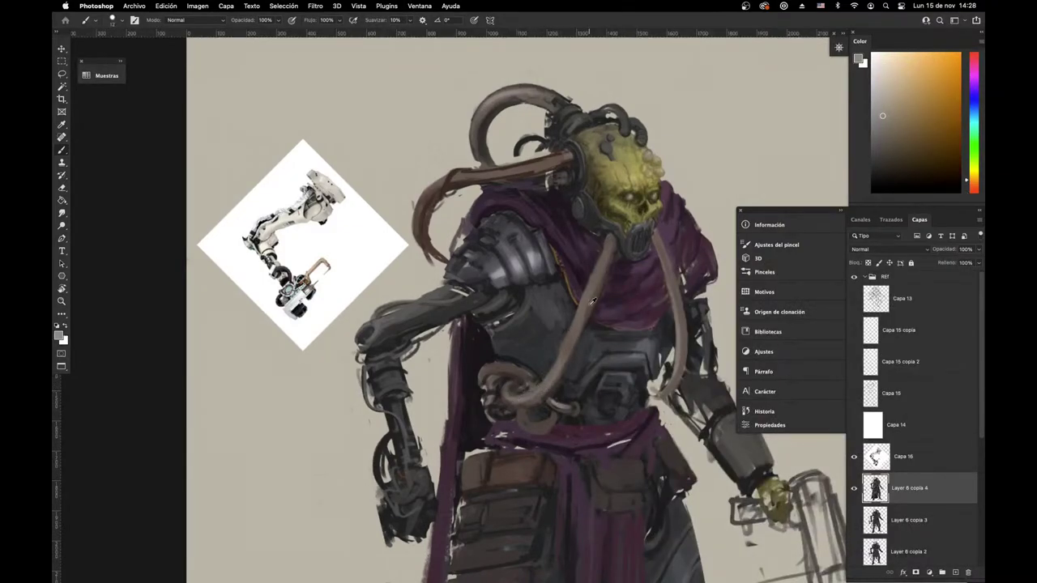
pyautogui.keyDown('alt'); pyautogui.click(550, 395); pyautogui.keyUp('alt')
pyautogui.keyDown('alt'); pyautogui.click(547, 392); pyautogui.keyUp('alt')
# Step: Paint and shade the lower loops of the cable coil at the waist with sampled browns, darks and lighter greys
pyautogui.moveTo(477, 486); pyautogui.dragTo(425, 559)
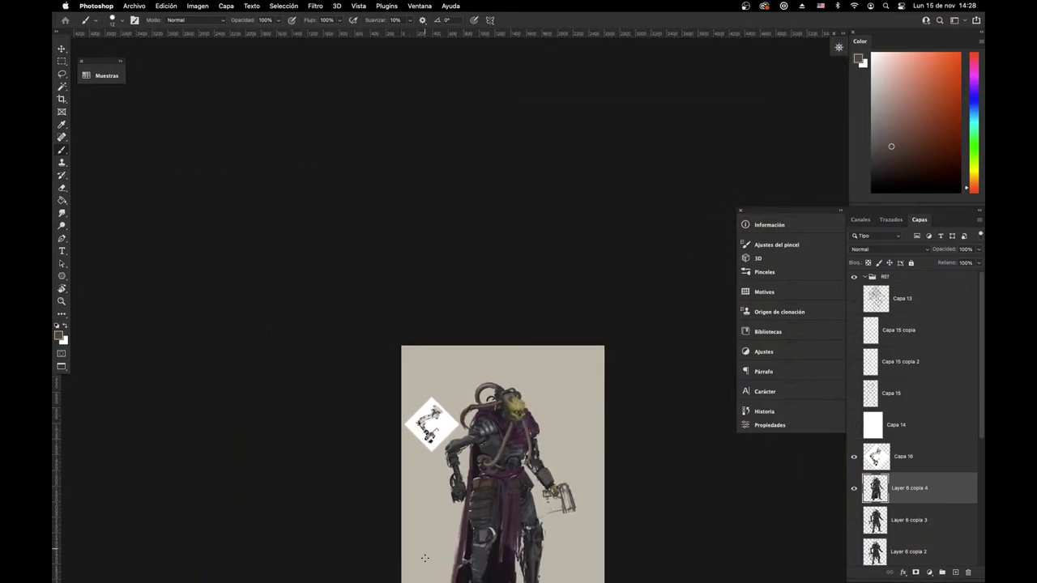
pyautogui.scroll(10, 475, 477)
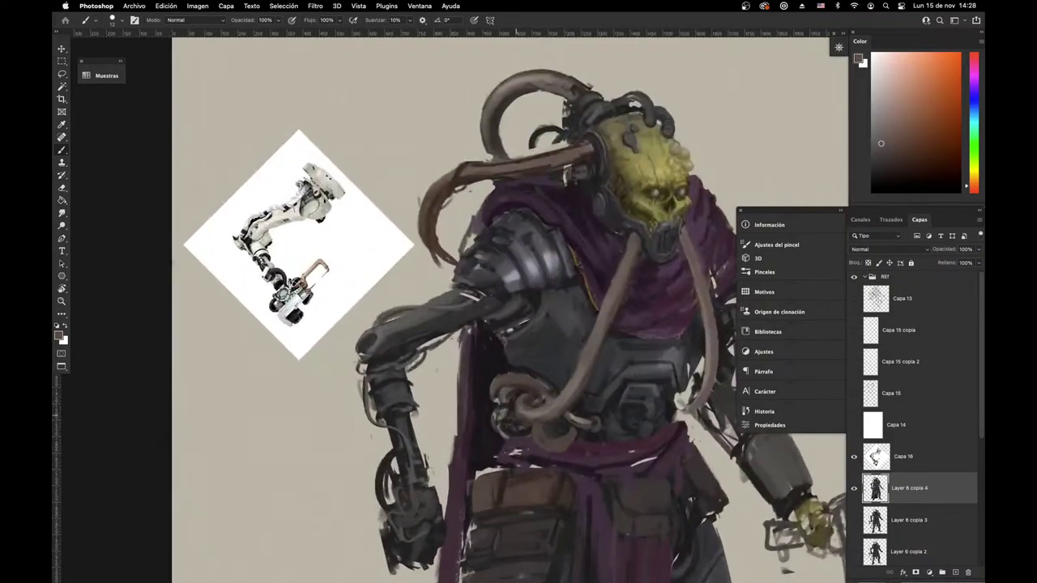
pyautogui.keyDown('alt'); pyautogui.click(516, 416); pyautogui.keyUp('alt')
pyautogui.moveTo(530, 393)
pyautogui.mouseDown()
pyautogui.moveTo(536, 400)
pyautogui.moveTo(501, 432)
pyautogui.mouseUp()
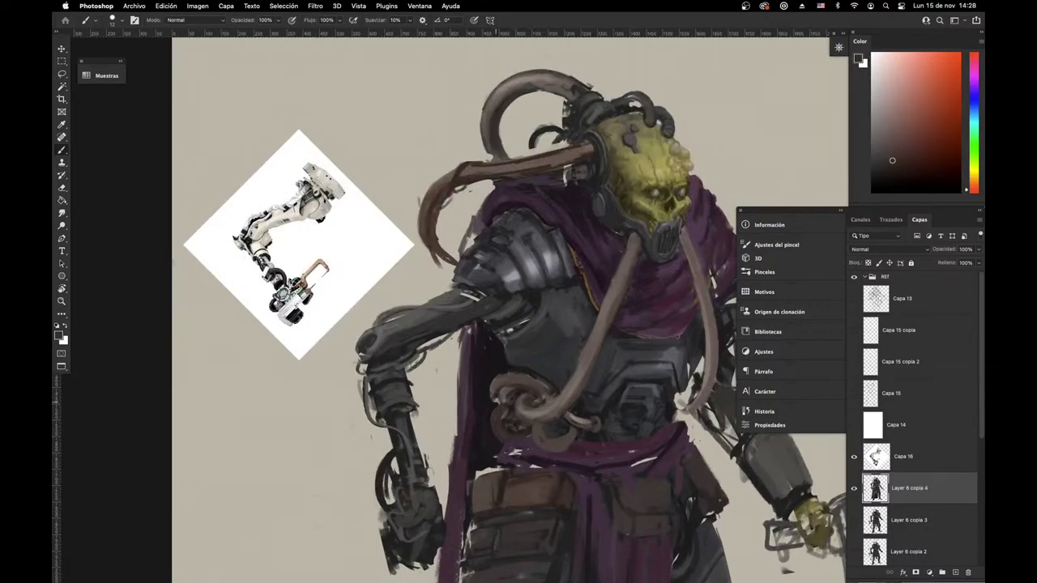
pyautogui.keyDown('alt'); pyautogui.click(533, 407); pyautogui.keyUp('alt')
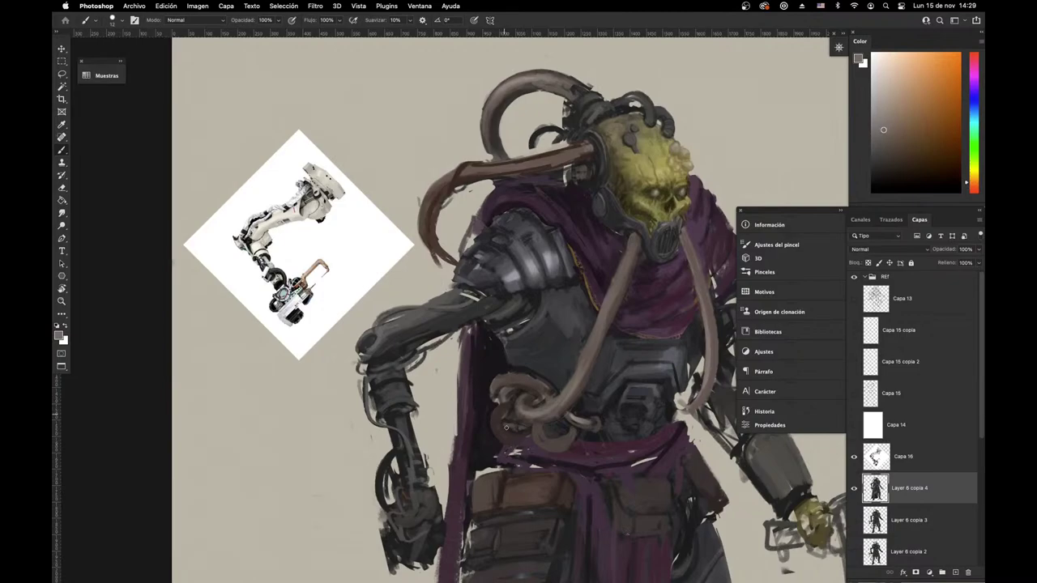
pyautogui.keyDown('alt'); pyautogui.click(503, 410); pyautogui.keyUp('alt')
pyautogui.keyDown('alt'); pyautogui.click(493, 419); pyautogui.keyUp('alt')
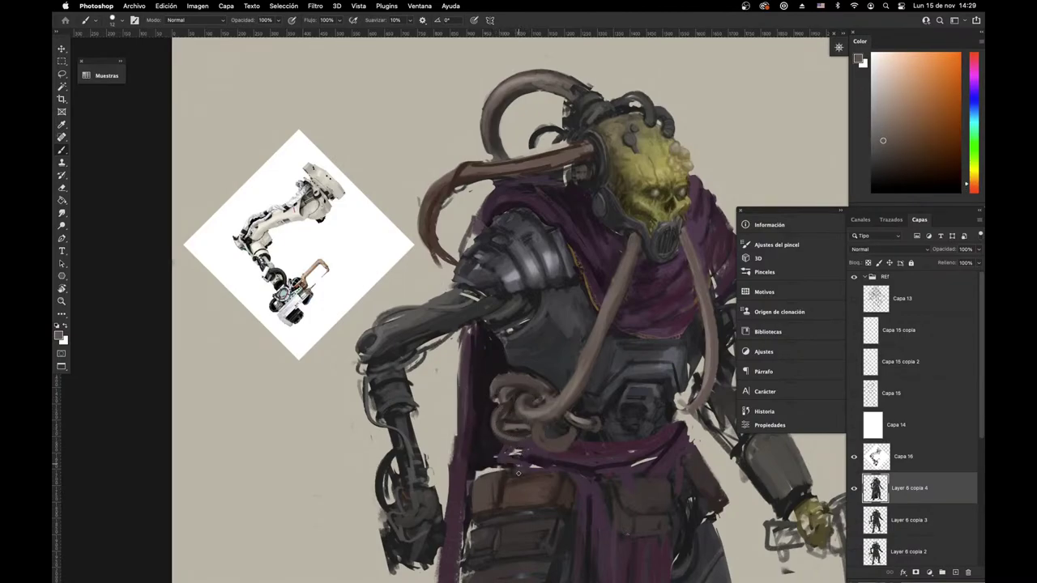
# Step: Touch up the scarf's lower edge beside the long chest cable with sampled dark tones
pyautogui.moveTo(581, 433); pyautogui.dragTo(523, 420)
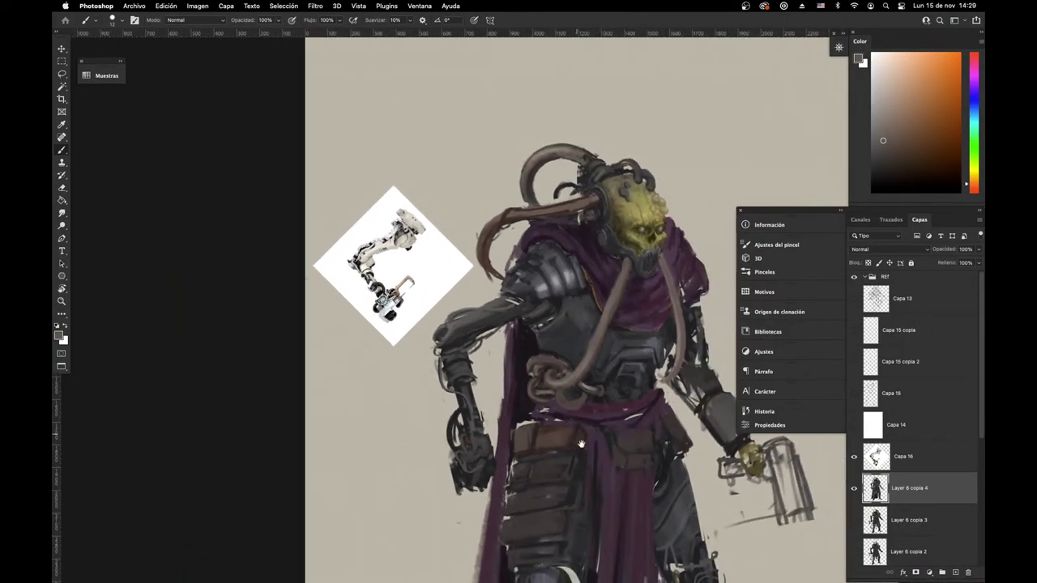
pyautogui.moveTo(649, 430); pyautogui.dragTo(597, 494)
pyautogui.moveTo(504, 341); pyautogui.dragTo(586, 334)
pyautogui.scroll(3, 585, 333)
pyautogui.keyDown('alt'); pyautogui.click(537, 369); pyautogui.keyUp('alt')
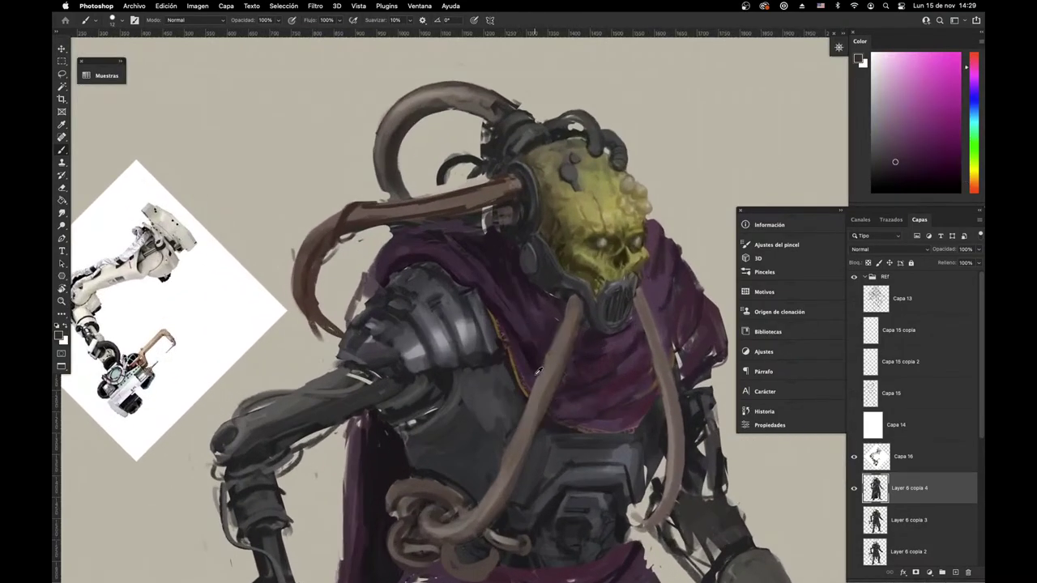
pyautogui.scroll(-1, 538, 369)
pyautogui.keyDown('alt'); pyautogui.click(534, 407); pyautogui.keyUp('alt')
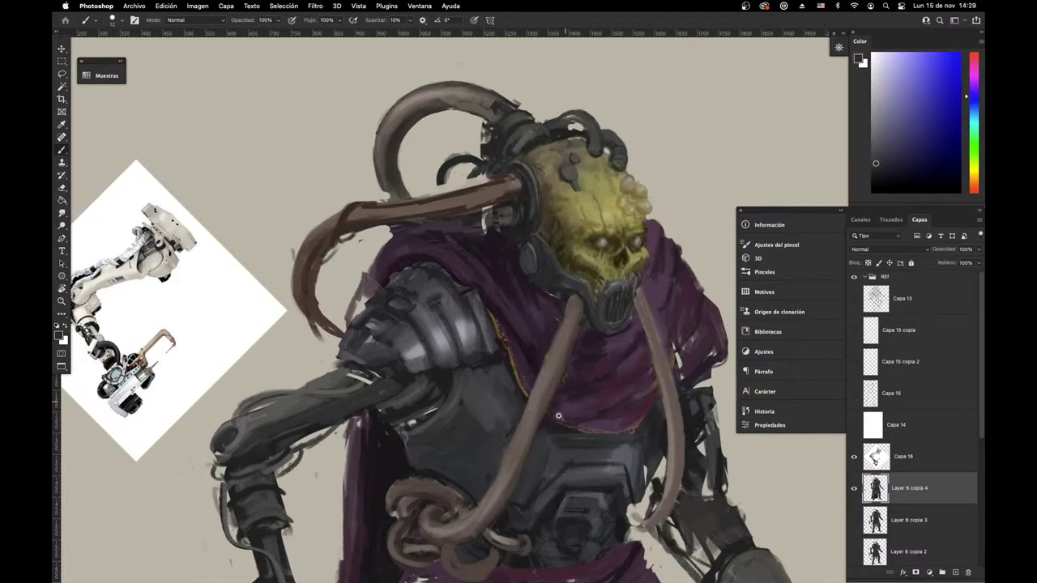
# Step: Flip the canvas horizontally to check the character in mirror view
pyautogui.scroll(-5, 559, 415)
pyautogui.press('super+shift+h')
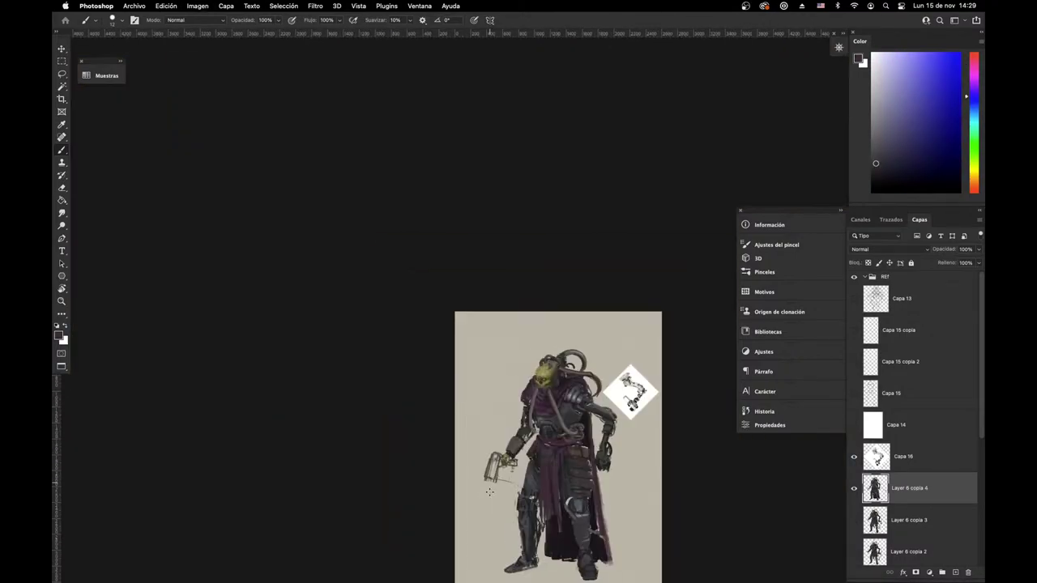
pyautogui.scroll(10, 596, 425)
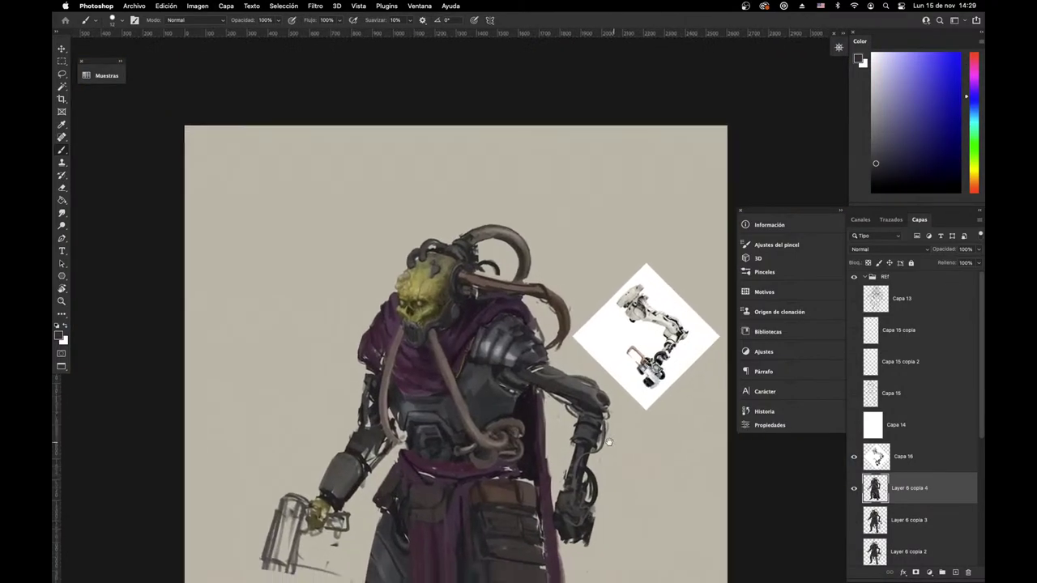
pyautogui.scroll(-2, 595, 424)
# Step: Select the mechanical arm with the Lasso, rotate it about 9.7° and shift it towards the body, and deselect it
pyautogui.press('l')
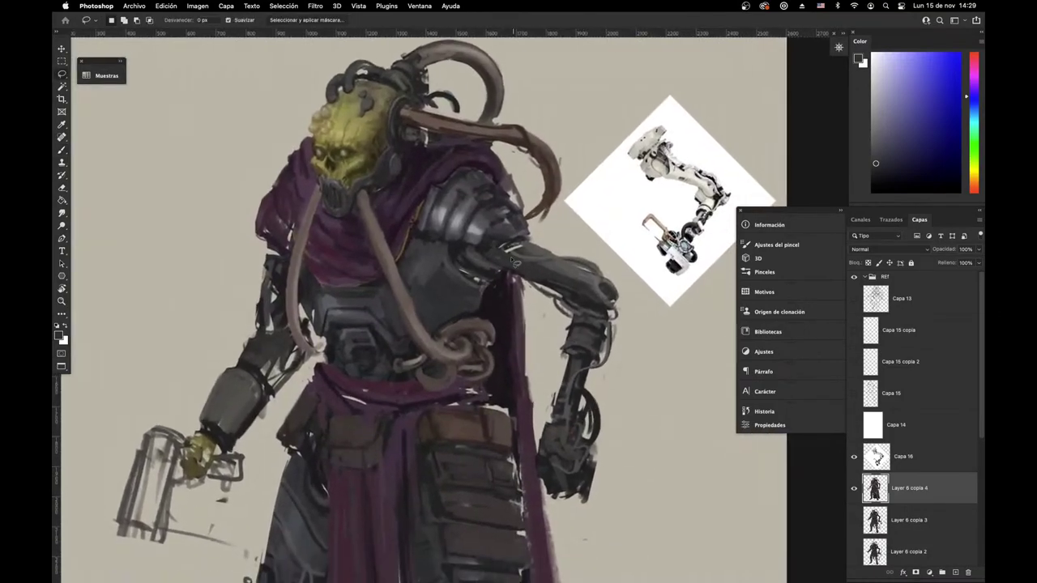
pyautogui.moveTo(500, 272)
pyautogui.mouseDown()
pyautogui.moveTo(501, 244)
pyautogui.moveTo(566, 237)
pyautogui.moveTo(645, 306)
pyautogui.moveTo(621, 482)
pyautogui.moveTo(569, 502)
pyautogui.moveTo(545, 490)
pyautogui.moveTo(550, 390)
pyautogui.moveTo(538, 301)
pyautogui.moveTo(498, 272)
pyautogui.mouseUp()
pyautogui.press('super+t')
pyautogui.moveTo(659, 245); pyautogui.dragTo(673, 260)
pyautogui.moveTo(564, 369)
pyautogui.mouseDown()
pyautogui.moveTo(499, 252)
pyautogui.moveTo(510, 245)
pyautogui.mouseUp()
pyautogui.moveTo(666, 377); pyautogui.dragTo(661, 383)
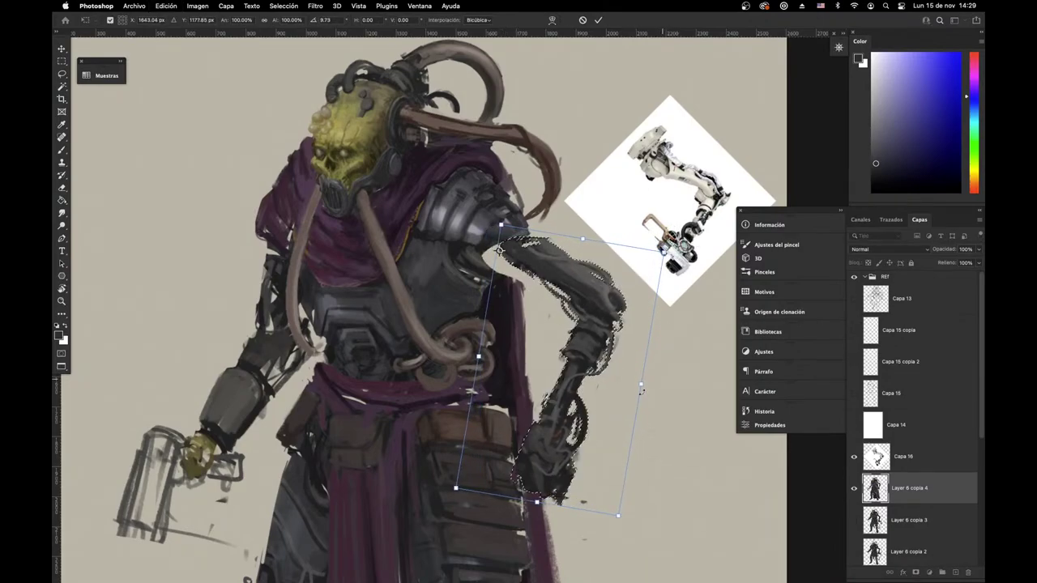
pyautogui.moveTo(602, 416); pyautogui.dragTo(593, 424)
pyautogui.press('Return')
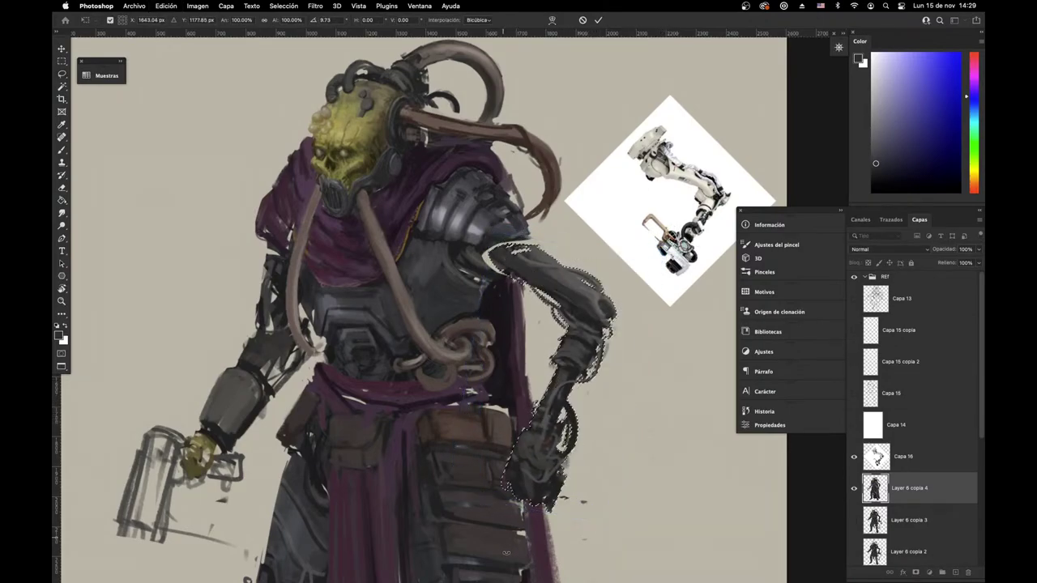
pyautogui.press('super+d')
# Step: Repaint the seam where the moved arm meets the shoulder with sampled greys and erase stray marks outside the elbow
pyautogui.press('b')
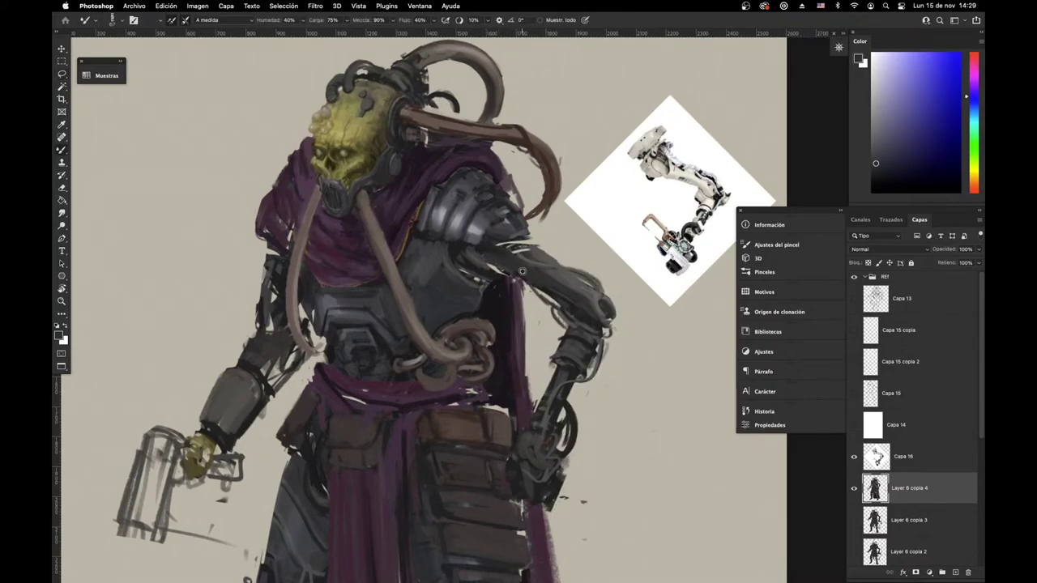
pyautogui.hotkey('shift', 'b')
pyautogui.keyDown('alt'); pyautogui.click(478, 250); pyautogui.keyUp('alt')
pyautogui.keyDown('alt'); pyautogui.click(522, 260); pyautogui.keyUp('alt')
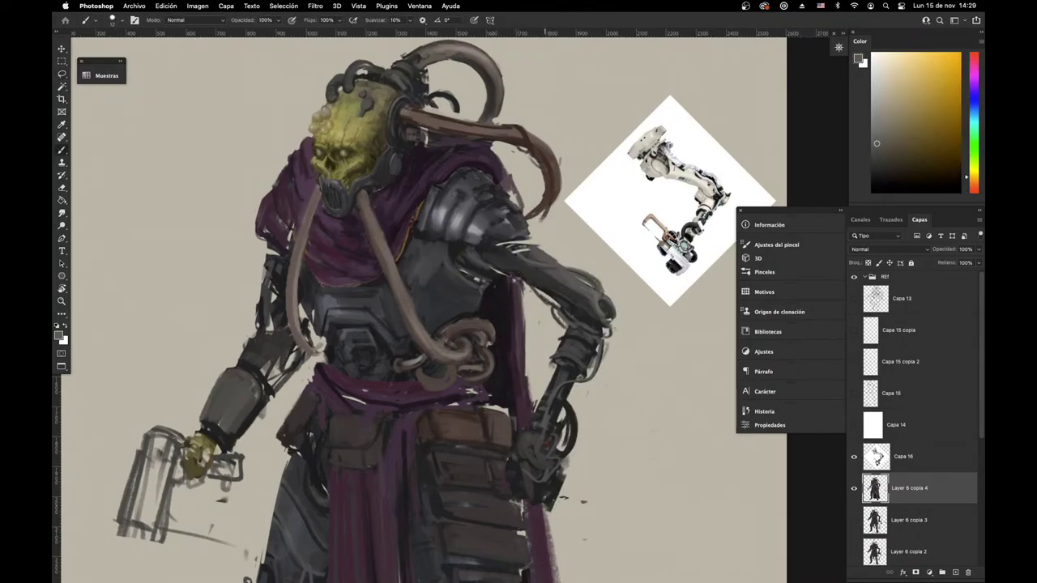
pyautogui.keyDown('alt'); pyautogui.click(541, 250); pyautogui.keyUp('alt')
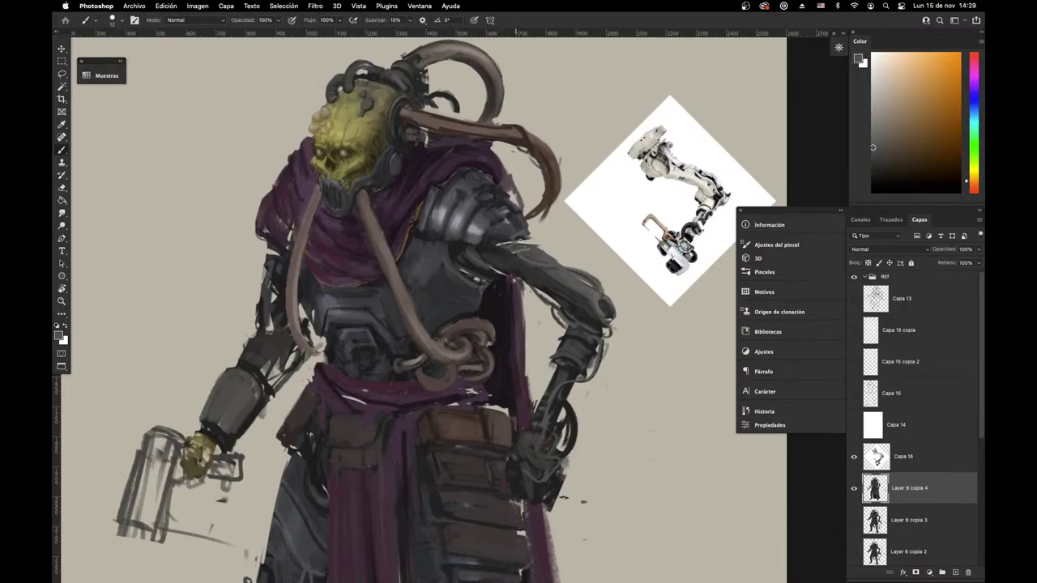
pyautogui.press('e')
pyautogui.moveTo(623, 318); pyautogui.dragTo(628, 322)
pyautogui.press('b')
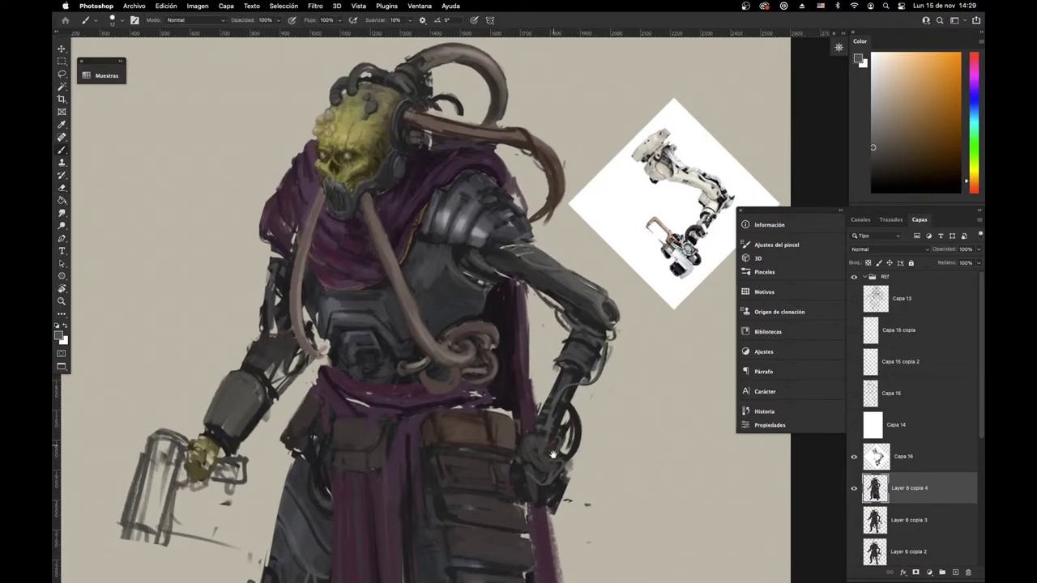
# Step: Refine the upper arm and its joint under the shoulder armour with sampled warm and dark greys
pyautogui.moveTo(554, 456); pyautogui.dragTo(529, 473)
pyautogui.keyDown('alt'); pyautogui.click(506, 274); pyautogui.keyUp('alt')
pyautogui.keyDown('alt'); pyautogui.click(506, 275); pyautogui.keyUp('alt')
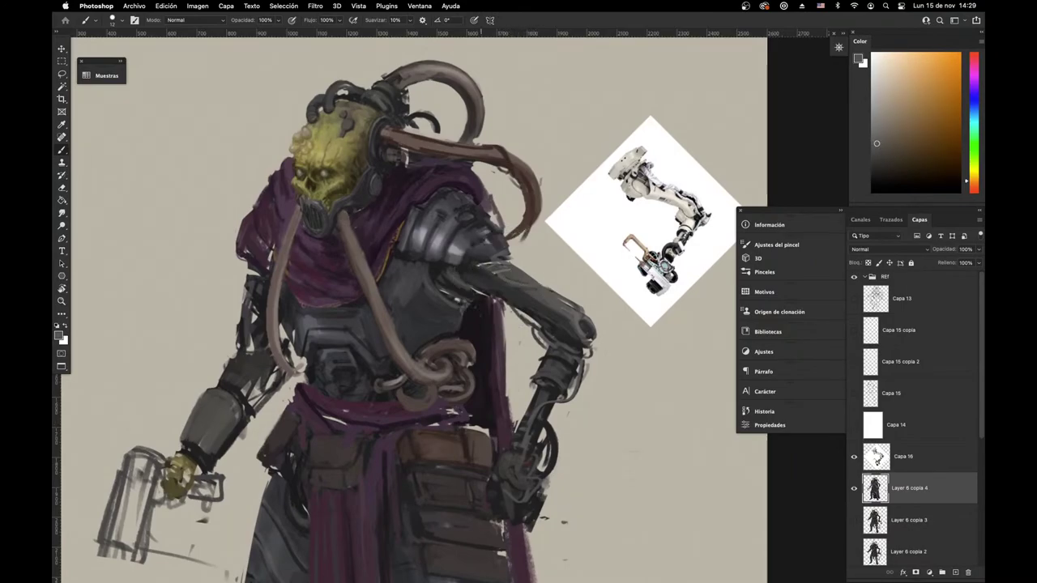
pyautogui.keyDown('alt'); pyautogui.click(502, 272); pyautogui.keyUp('alt')
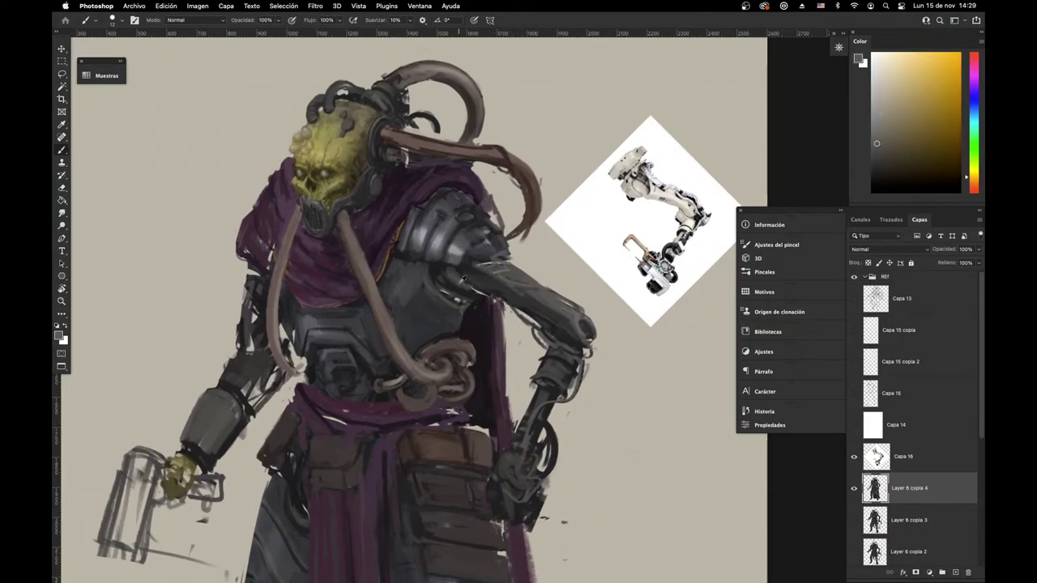
pyautogui.keyDown('alt'); pyautogui.click(440, 301); pyautogui.keyUp('alt')
# Step: Touch up the torso plates around the chest cables with sampled dark blue-greys
pyautogui.moveTo(436, 338); pyautogui.dragTo(524, 395)
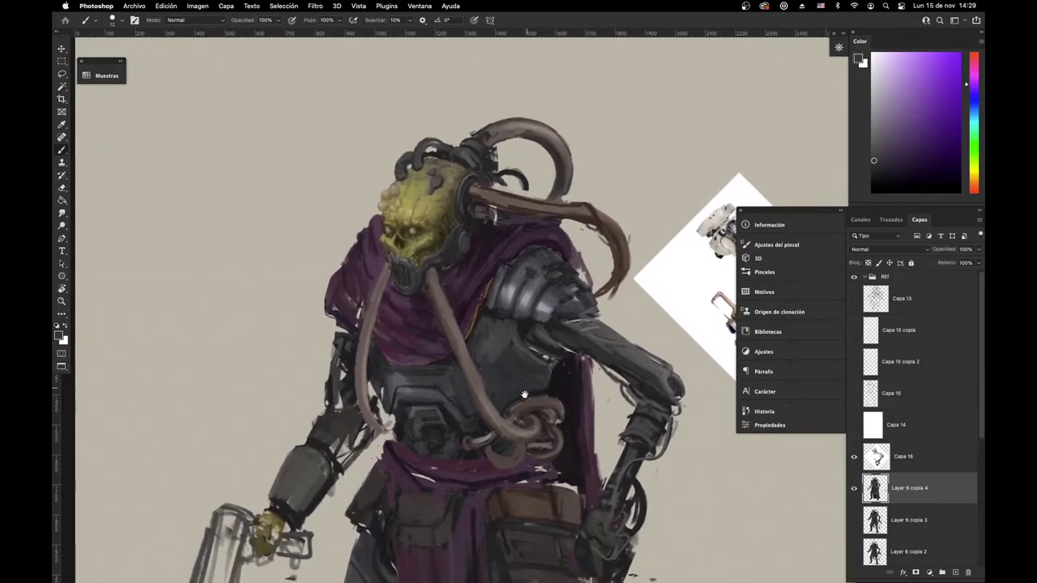
pyautogui.keyDown('alt'); pyautogui.click(453, 371); pyautogui.keyUp('alt')
pyautogui.keyDown('alt'); pyautogui.click(379, 374); pyautogui.keyUp('alt')
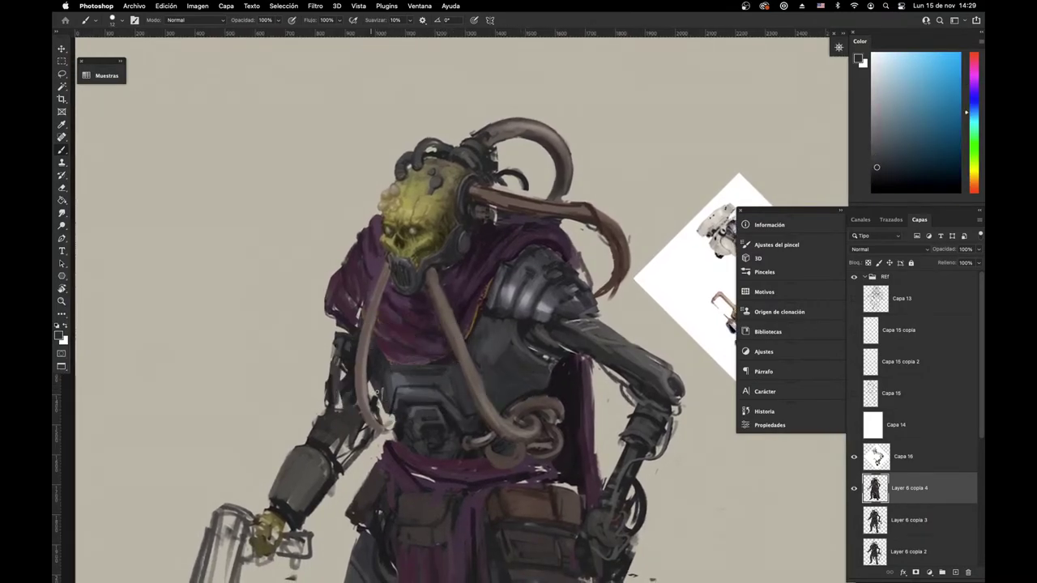
pyautogui.keyDown('alt'); pyautogui.click(333, 290); pyautogui.keyUp('alt')
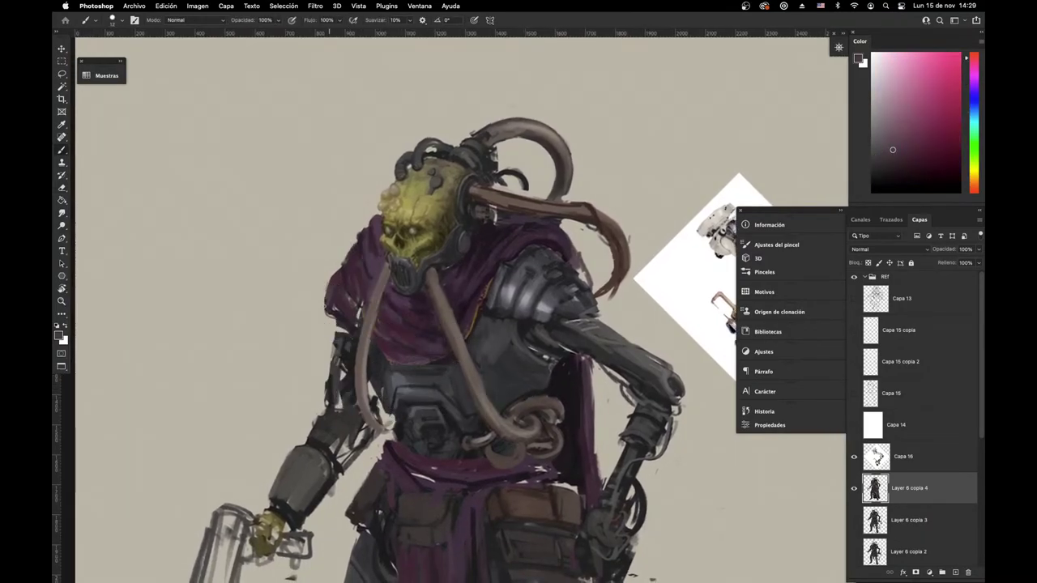
pyautogui.moveTo(324, 293)
pyautogui.mouseDown()
pyautogui.moveTo(318, 343)
pyautogui.moveTo(344, 348)
pyautogui.mouseUp()
pyautogui.moveTo(322, 304); pyautogui.dragTo(325, 374)
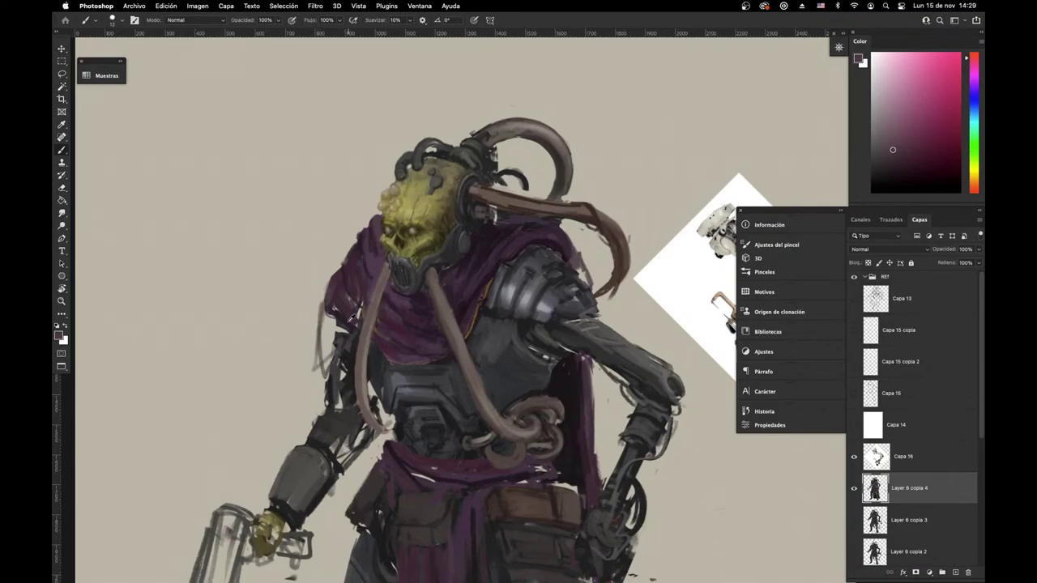
pyautogui.keyDown('alt'); pyautogui.click(350, 318); pyautogui.keyUp('alt')
pyautogui.press('e')
pyautogui.moveTo(326, 290); pyautogui.dragTo(315, 373)
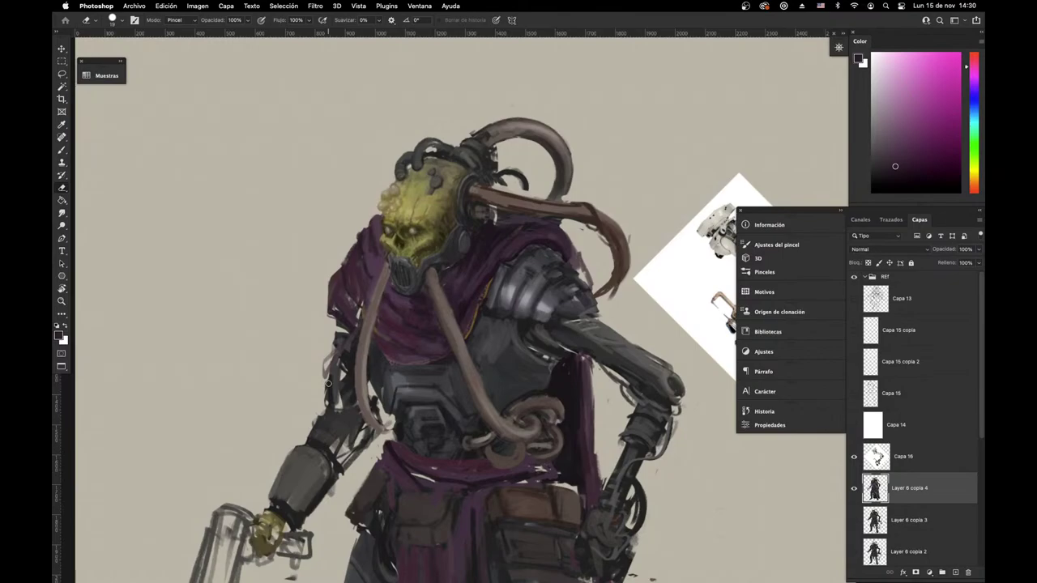
# Step: Deepen the scarf folds beside the gold trim with sampled dark purples
pyautogui.press('b')
pyautogui.keyDown('alt'); pyautogui.click(494, 308); pyautogui.keyUp('alt')
pyautogui.keyDown('alt'); pyautogui.click(485, 290); pyautogui.keyUp('alt')
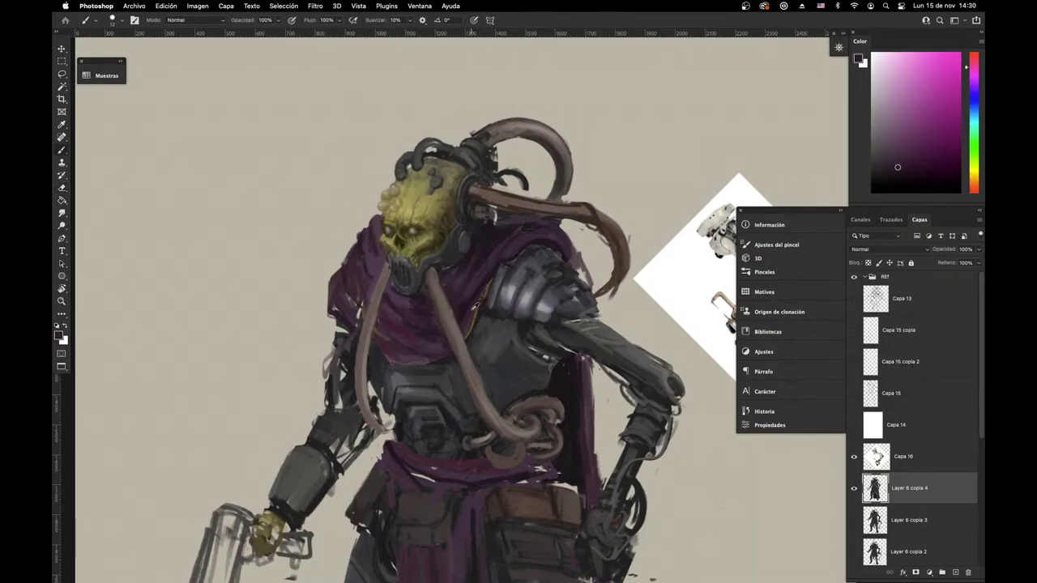
pyautogui.keyDown('alt'); pyautogui.click(479, 276); pyautogui.keyUp('alt')
pyautogui.keyDown('alt'); pyautogui.click(462, 310); pyautogui.keyUp('alt')
pyautogui.keyDown('alt'); pyautogui.click(465, 273); pyautogui.keyUp('alt')
# Step: Reshape the scarf's outline over the far shoulder with sampled purples, erasing the excess along its edge
pyautogui.moveTo(472, 280); pyautogui.dragTo(533, 345)
pyautogui.keyDown('alt'); pyautogui.click(433, 303); pyautogui.keyUp('alt')
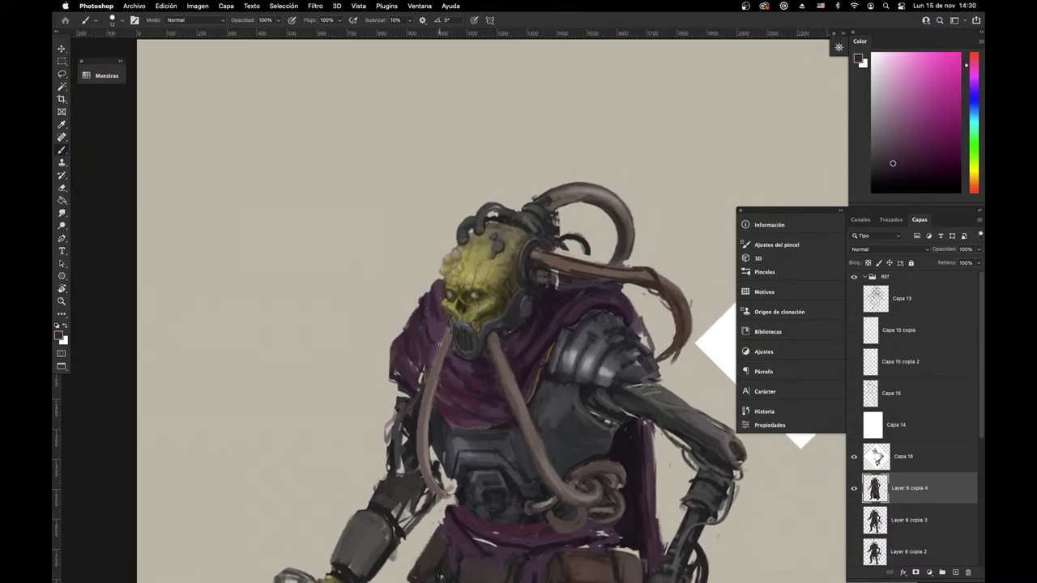
pyautogui.keyDown('alt'); pyautogui.click(429, 331); pyautogui.keyUp('alt')
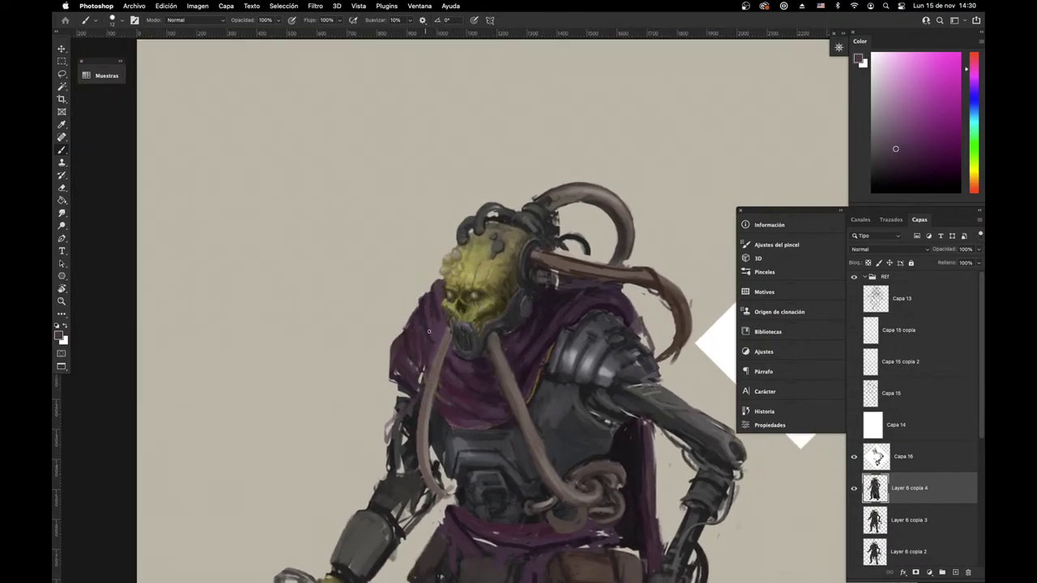
pyautogui.press('e')
pyautogui.moveTo(422, 296)
pyautogui.mouseDown()
pyautogui.moveTo(422, 316)
pyautogui.moveTo(405, 331)
pyautogui.mouseUp()
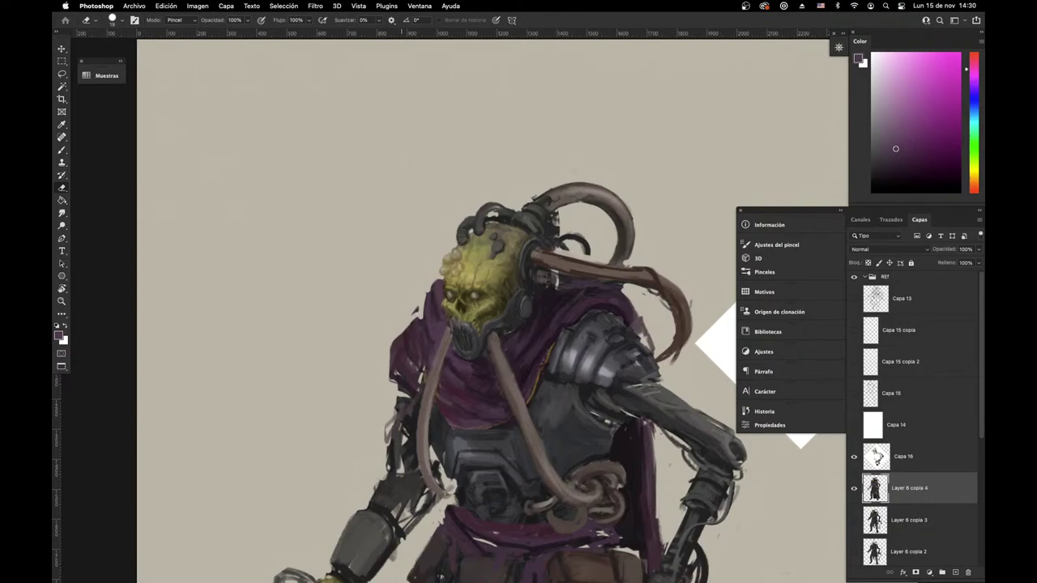
pyautogui.press('b')
pyautogui.keyDown('alt'); pyautogui.click(412, 331); pyautogui.keyUp('alt')
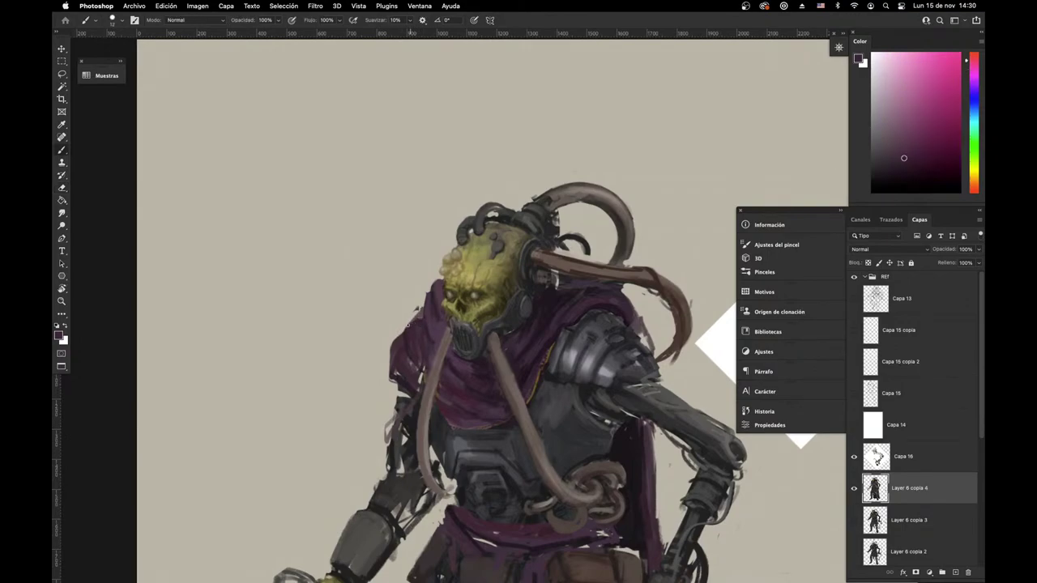
pyautogui.keyDown('alt'); pyautogui.click(419, 315); pyautogui.keyUp('alt')
# Step: Darken and define the chest plate next to the scarf's gold trim with sampled dark tones and a larger brush
pyautogui.moveTo(582, 513); pyautogui.dragTo(524, 446)
pyautogui.keyDown('alt'); pyautogui.click(528, 389); pyautogui.keyUp('alt')
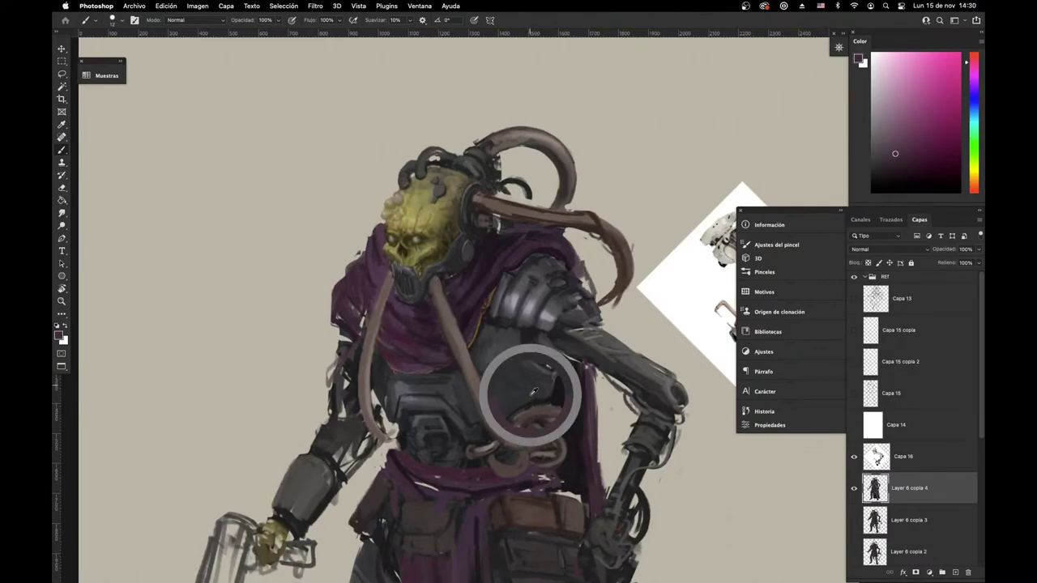
pyautogui.rightClick(583, 308)
pyautogui.keyDown('alt'); pyautogui.click(531, 334); pyautogui.keyUp('alt')
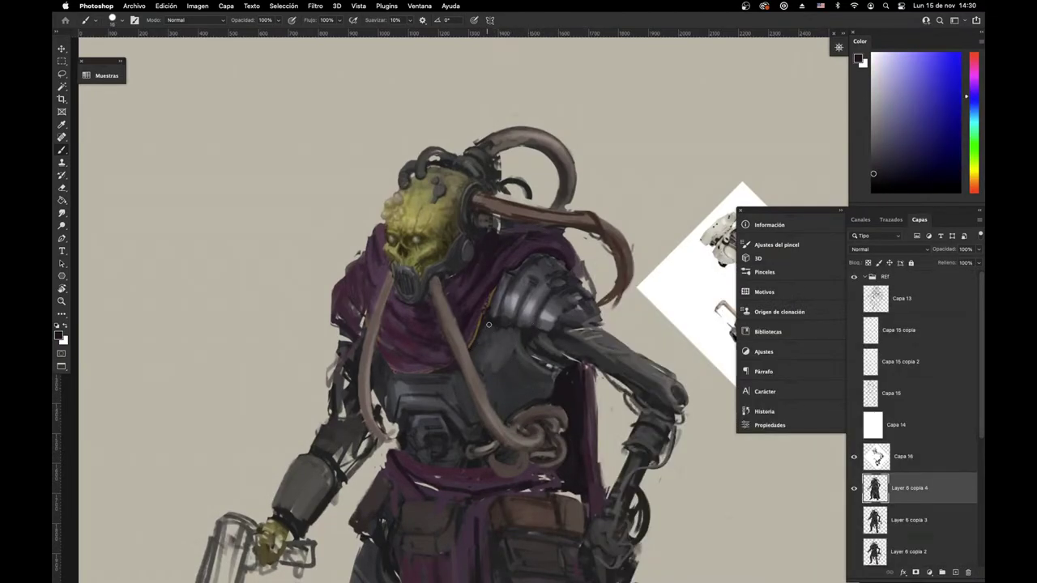
pyautogui.moveTo(491, 334)
pyautogui.mouseDown()
pyautogui.moveTo(508, 341)
pyautogui.moveTo(489, 360)
pyautogui.mouseUp()
pyautogui.keyDown('alt'); pyautogui.click(520, 354); pyautogui.keyUp('alt')
# Step: Erase most of the sketched barrel of the hand-held weapon and the loose lines below it with an enlarged eraser
pyautogui.moveTo(630, 459)
pyautogui.mouseDown()
pyautogui.moveTo(476, 379)
pyautogui.moveTo(380, 505)
pyautogui.mouseUp()
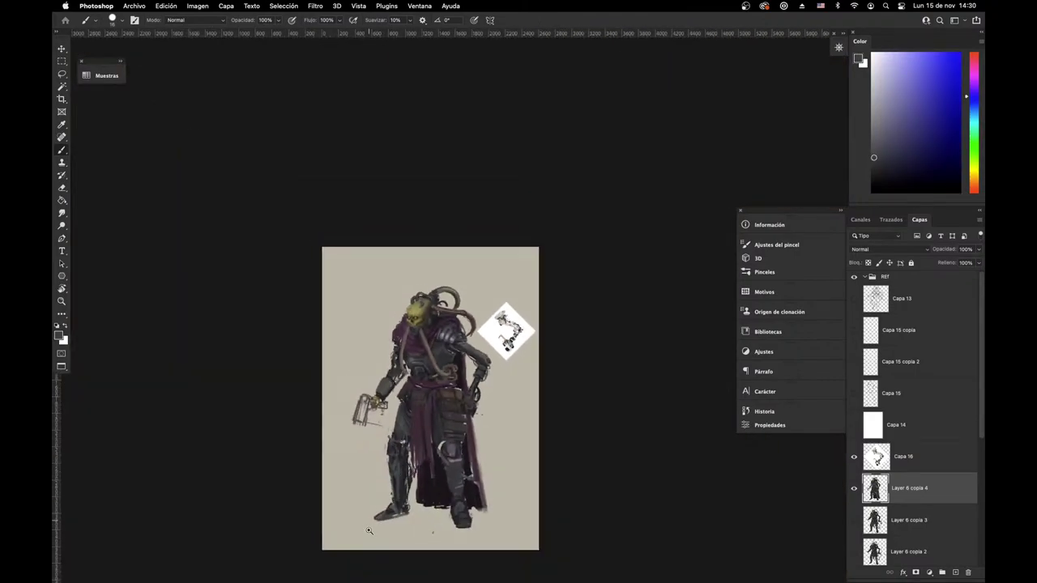
pyautogui.scroll(3, 369, 530)
pyautogui.press('e')
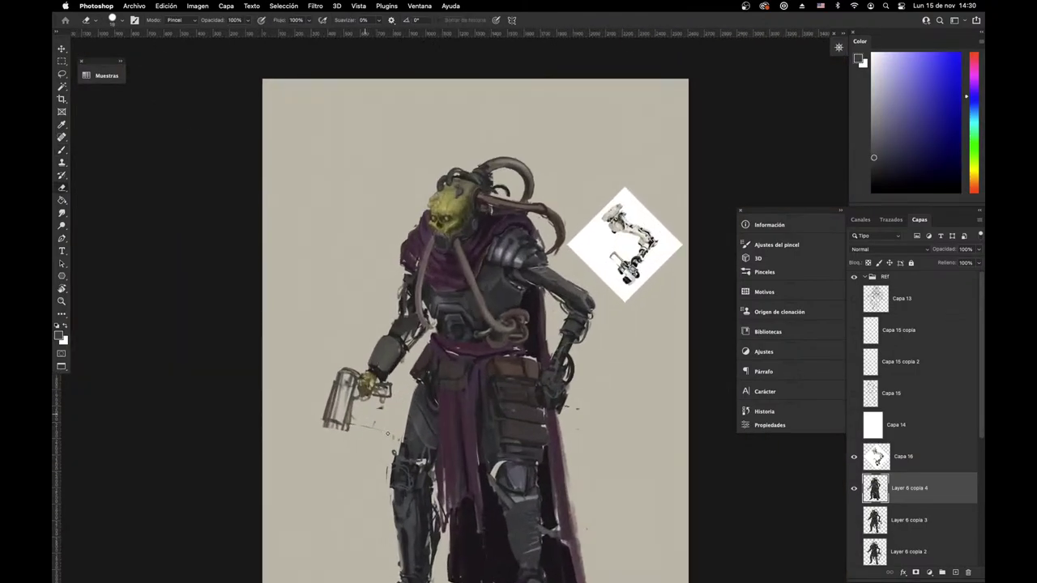
pyautogui.rightClick(469, 288)
pyautogui.click(538, 288)
pyautogui.click(354, 435)
pyautogui.moveTo(354, 435); pyautogui.dragTo(356, 416)
pyautogui.moveTo(419, 488); pyautogui.dragTo(518, 445)
pyautogui.moveTo(391, 452); pyautogui.dragTo(412, 450)
pyautogui.moveTo(398, 389)
pyautogui.mouseDown()
pyautogui.moveTo(376, 443)
pyautogui.moveTo(332, 468)
pyautogui.mouseUp()
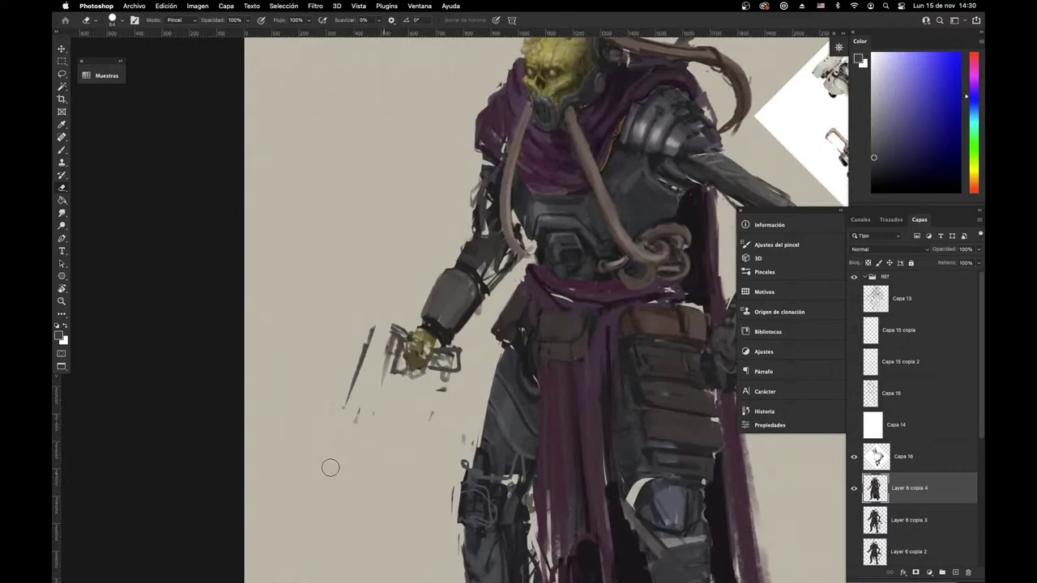
# Step: Sketch long parallel grey blade lines extending down from the hand-held weapon, using a sampled dark tone
pyautogui.press('b')
pyautogui.keyDown('alt'); pyautogui.click(443, 331); pyautogui.keyUp('alt')
pyautogui.moveTo(409, 332)
pyautogui.mouseDown()
pyautogui.moveTo(369, 439)
pyautogui.moveTo(334, 457)
pyautogui.moveTo(346, 428)
pyautogui.mouseUp()
pyautogui.moveTo(388, 384); pyautogui.dragTo(378, 413)
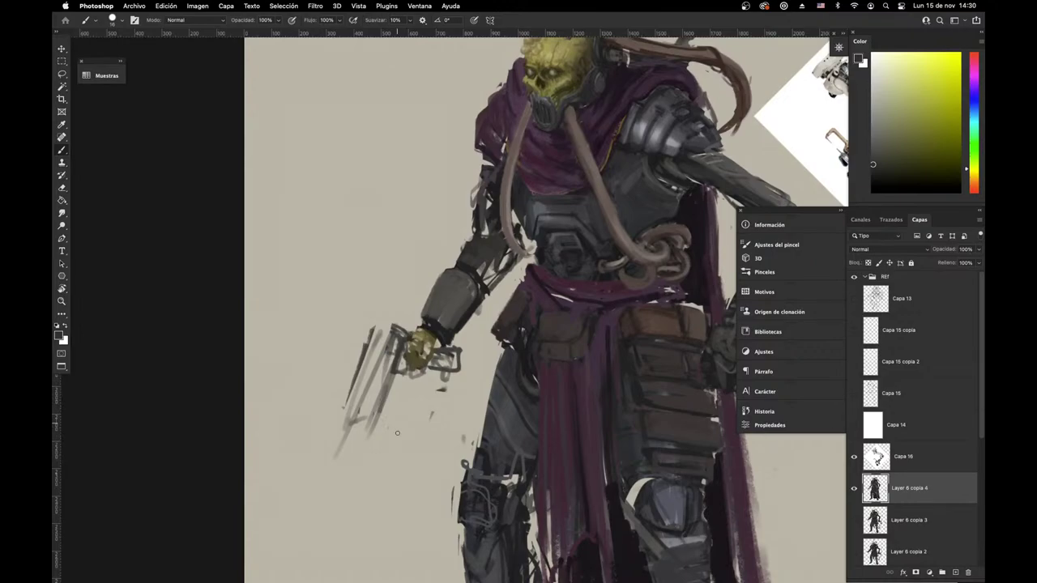
# Step: Refine the mechanical forearm joint below the elbow with a resized brush and sampled dark greys
pyautogui.moveTo(700, 484); pyautogui.dragTo(486, 486)
pyautogui.moveTo(588, 293)
pyautogui.mouseDown()
pyautogui.moveTo(558, 351)
pyautogui.moveTo(563, 269)
pyautogui.moveTo(510, 278)
pyautogui.mouseUp()
pyautogui.rightClick(601, 243)
pyautogui.click(658, 260)
pyautogui.click(479, 223)
pyautogui.keyDown('alt'); pyautogui.click(454, 217); pyautogui.keyUp('alt')
pyautogui.keyDown('alt'); pyautogui.click(531, 273); pyautogui.keyUp('alt')
pyautogui.moveTo(525, 279); pyautogui.dragTo(516, 285)
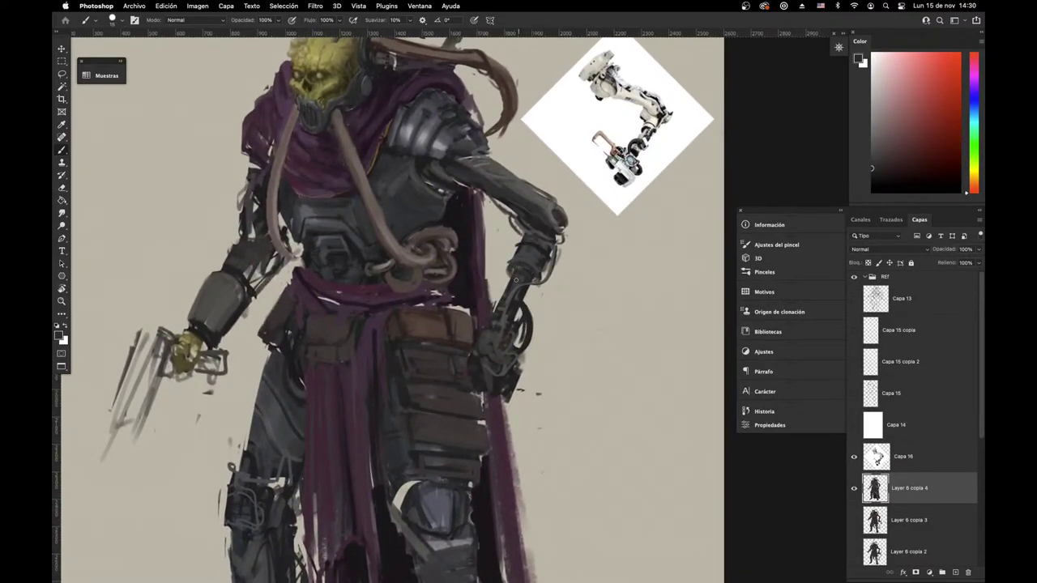
pyautogui.keyDown('alt'); pyautogui.click(532, 266); pyautogui.keyUp('alt')
pyautogui.keyDown('alt'); pyautogui.click(512, 264); pyautogui.keyUp('alt')
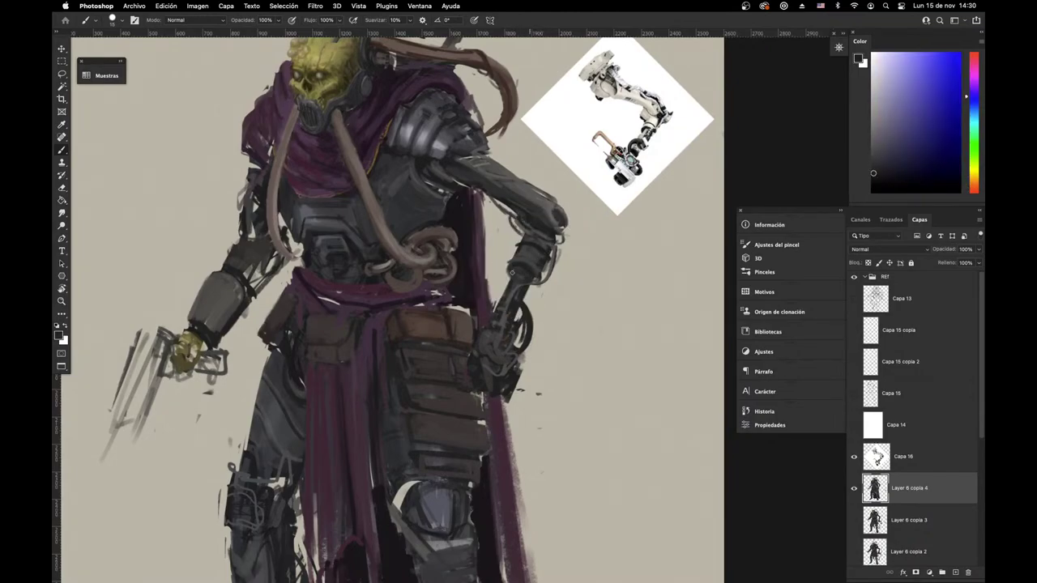
pyautogui.keyDown('alt'); pyautogui.click(530, 265); pyautogui.keyUp('alt')
pyautogui.keyDown('alt'); pyautogui.click(526, 256); pyautogui.keyUp('alt')
# Step: Rework the underside of the mechanical elbow where it meets the forearm with sampled dark greys
pyautogui.press('e')
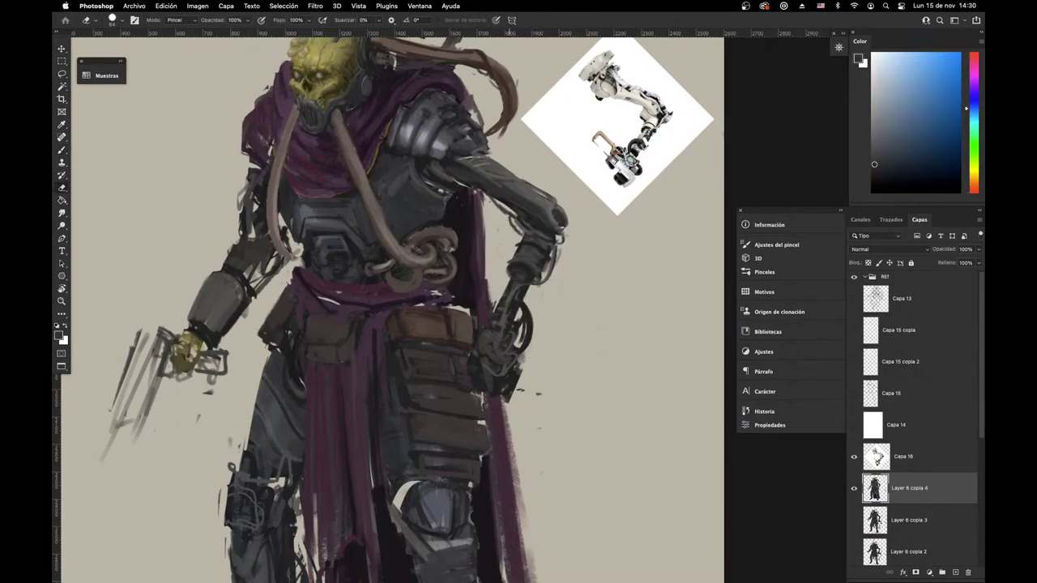
pyautogui.rightClick(561, 215)
pyautogui.press('b')
pyautogui.keyDown('alt'); pyautogui.click(538, 230); pyautogui.keyUp('alt')
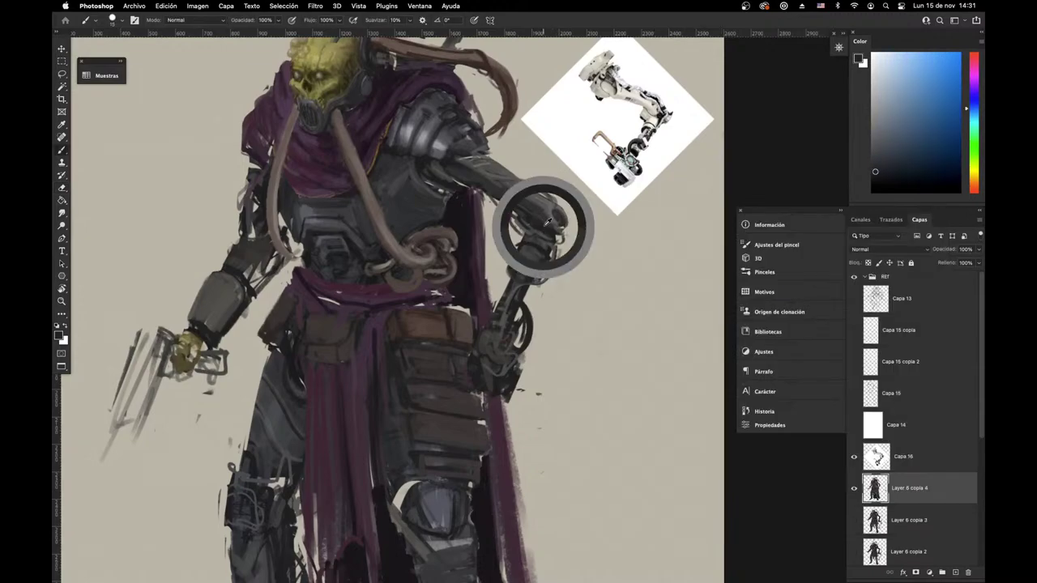
pyautogui.keyDown('alt'); pyautogui.click(535, 233); pyautogui.keyUp('alt')
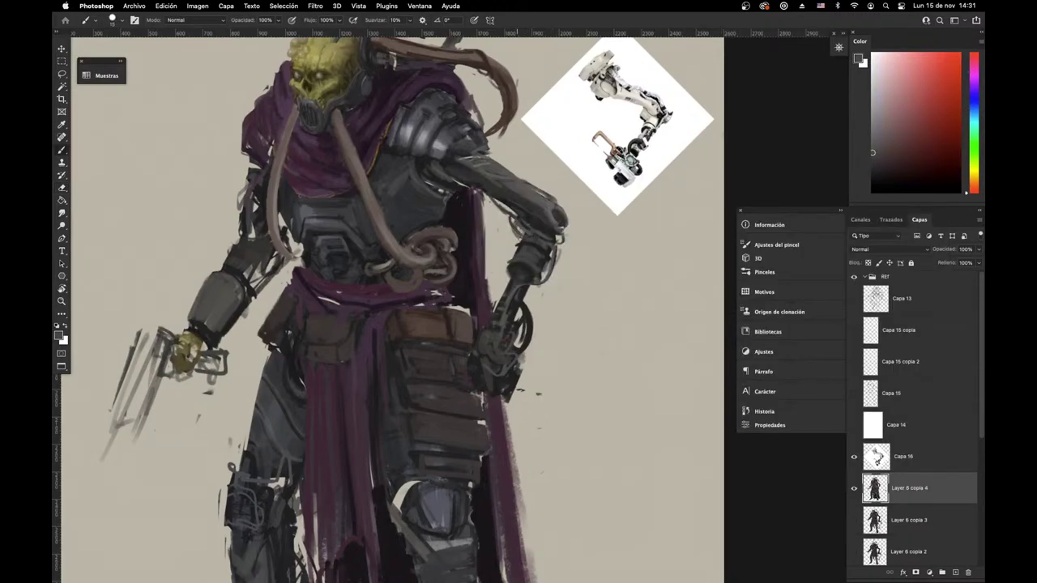
pyautogui.keyDown('alt'); pyautogui.click(536, 228); pyautogui.keyUp('alt')
pyautogui.keyDown('alt'); pyautogui.click(544, 217); pyautogui.keyUp('alt')
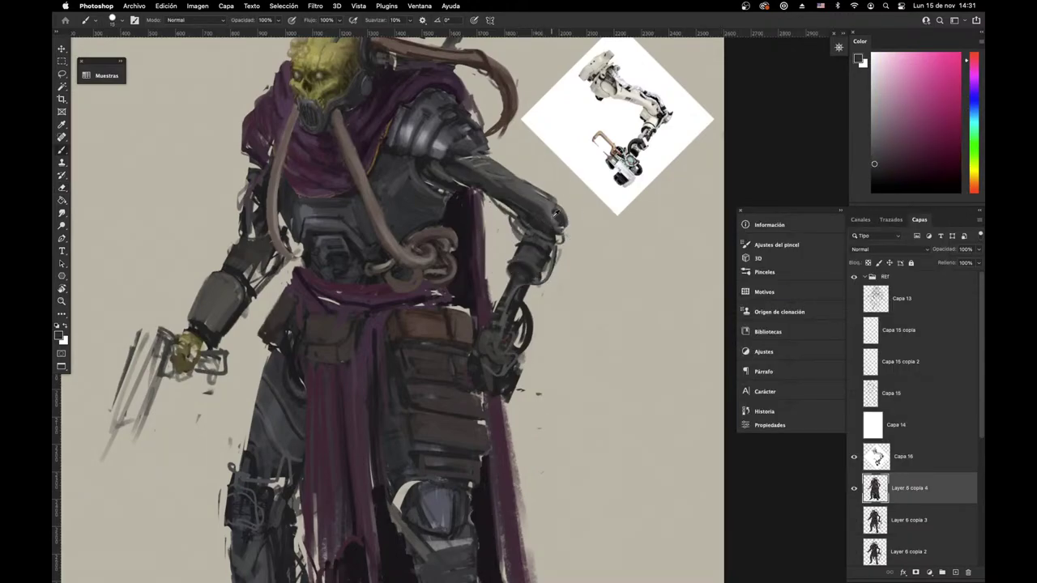
# Step: Shade the rounded elbow cap of the mechanical arm with sampled light and dark greys
pyautogui.keyDown('alt'); pyautogui.click(556, 212); pyautogui.keyUp('alt')
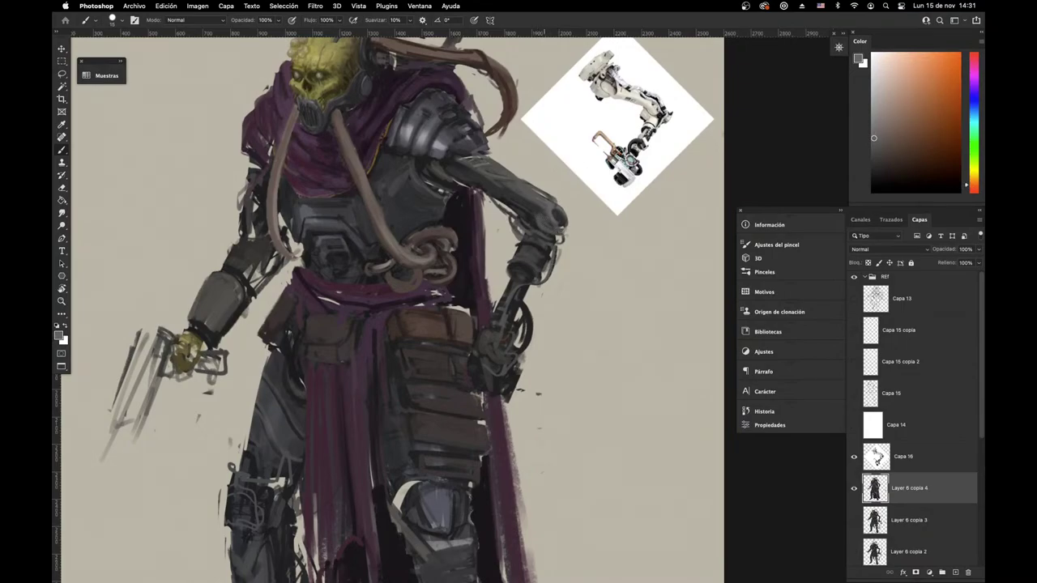
pyautogui.keyDown('alt'); pyautogui.click(556, 215); pyautogui.keyUp('alt')
pyautogui.keyDown('alt'); pyautogui.click(550, 201); pyautogui.keyUp('alt')
pyautogui.keyDown('alt'); pyautogui.click(559, 219); pyautogui.keyUp('alt')
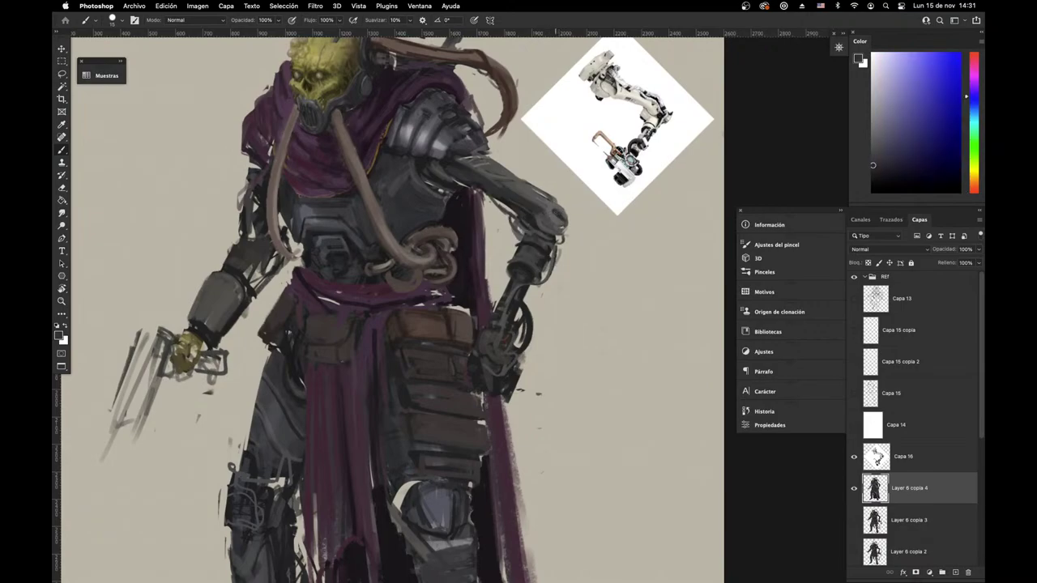
pyautogui.keyDown('alt'); pyautogui.click(552, 210); pyautogui.keyUp('alt')
pyautogui.keyDown('alt'); pyautogui.click(547, 208); pyautogui.keyUp('alt')
pyautogui.keyDown('alt'); pyautogui.click(544, 207); pyautogui.keyUp('alt')
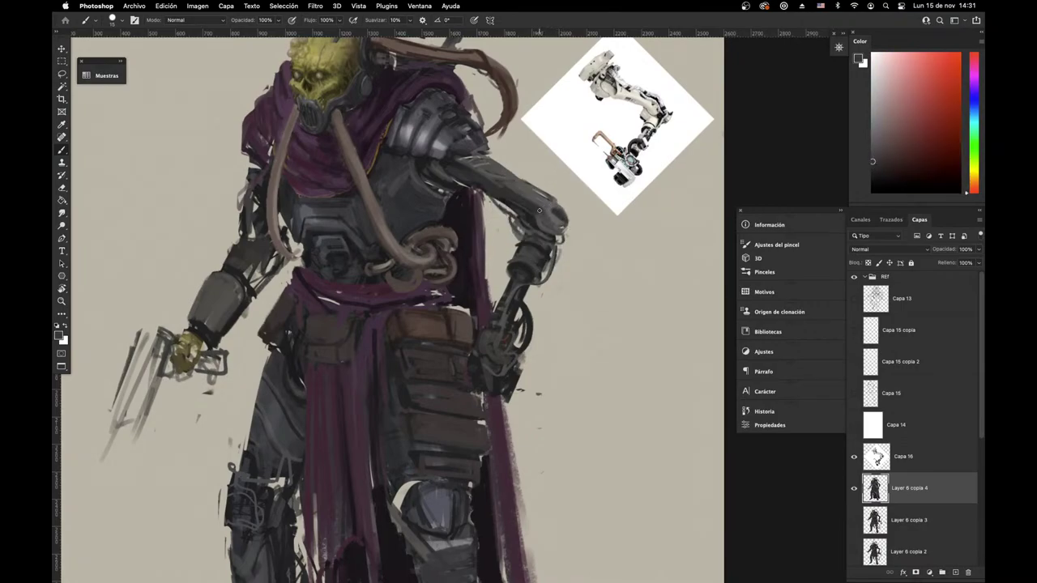
pyautogui.keyDown('alt'); pyautogui.click(551, 211); pyautogui.keyUp('alt')
# Step: Darken the underside of the mechanical upper arm towards the armpit with sampled dark tones
pyautogui.keyDown('alt'); pyautogui.click(505, 199); pyautogui.keyUp('alt')
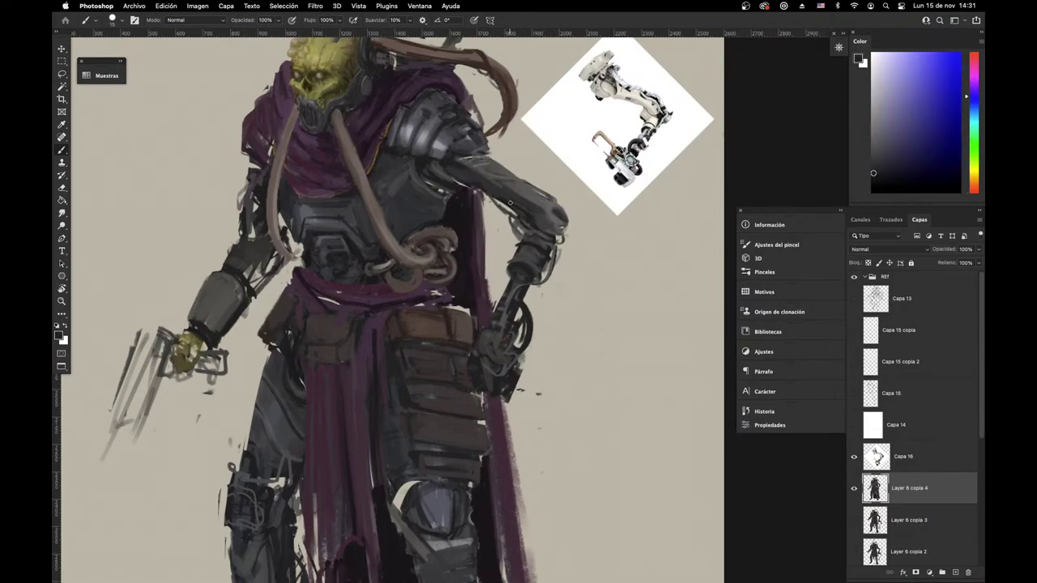
pyautogui.moveTo(422, 225); pyautogui.dragTo(429, 239)
pyautogui.keyDown('alt'); pyautogui.click(443, 184); pyautogui.keyUp('alt')
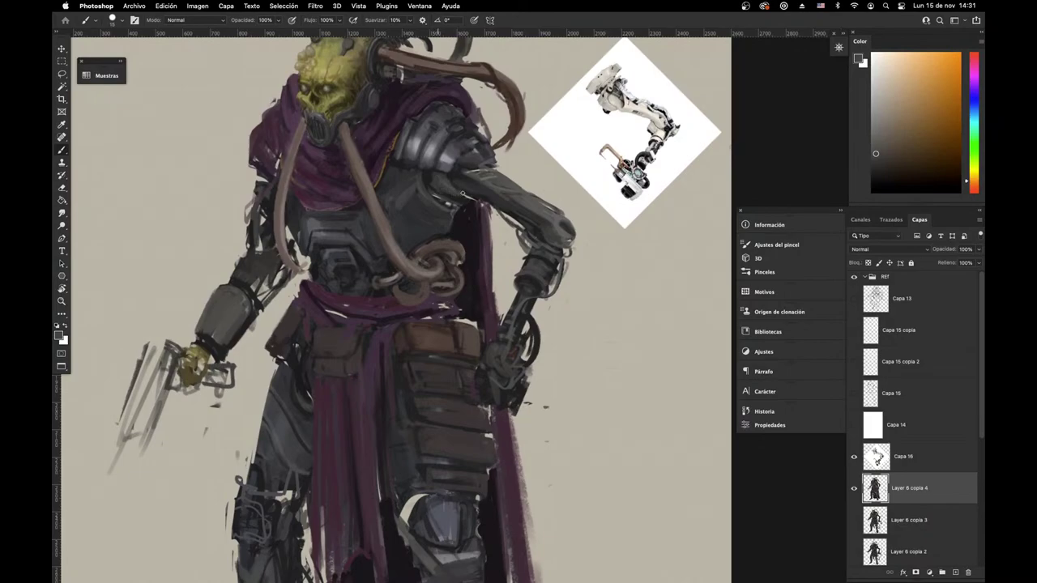
pyautogui.keyDown('alt'); pyautogui.click(459, 195); pyautogui.keyUp('alt')
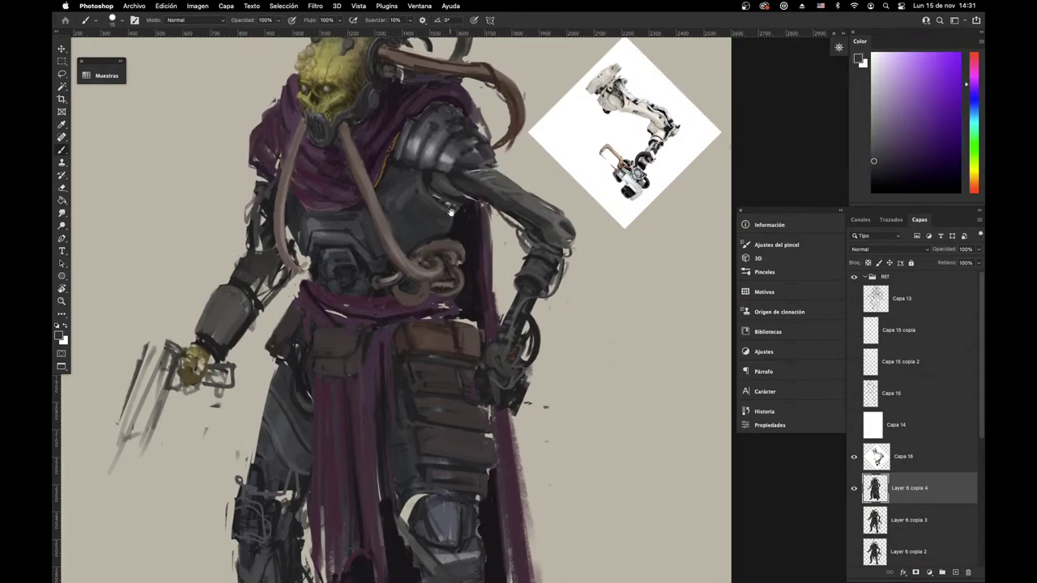
# Step: Define the chest plate's edge under the armpit with sampled dark tones, enlarging the brush for the plate's surface
pyautogui.scroll(1, 462, 219)
pyautogui.keyDown('alt'); pyautogui.click(474, 252); pyautogui.keyUp('alt')
pyautogui.keyDown('alt'); pyautogui.click(463, 255); pyautogui.keyUp('alt')
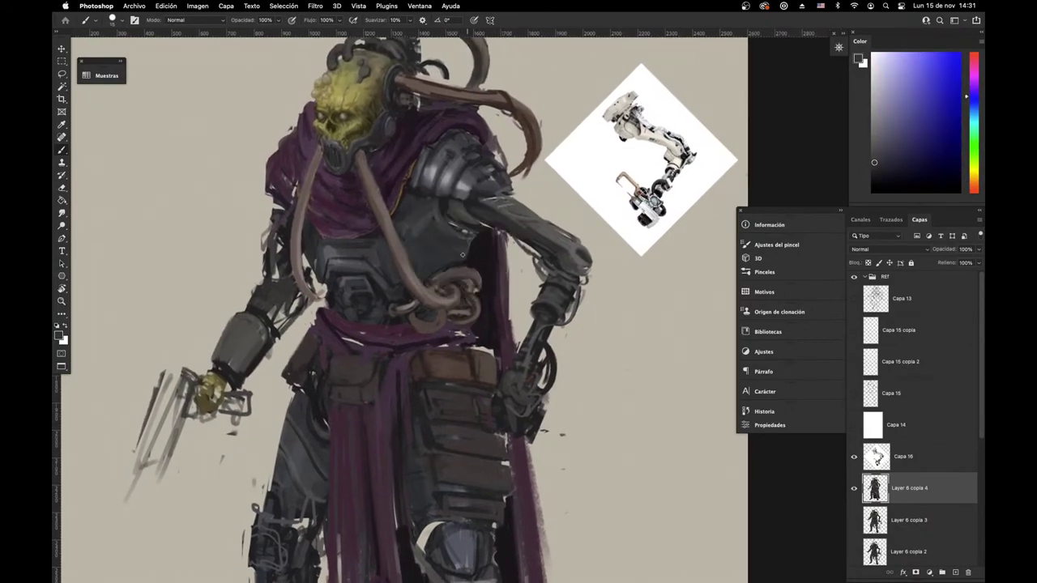
pyautogui.keyDown('alt'); pyautogui.click(464, 243); pyautogui.keyUp('alt')
pyautogui.moveTo(473, 242); pyautogui.dragTo(466, 256)
pyautogui.keyDown('alt'); pyautogui.click(478, 246); pyautogui.keyUp('alt')
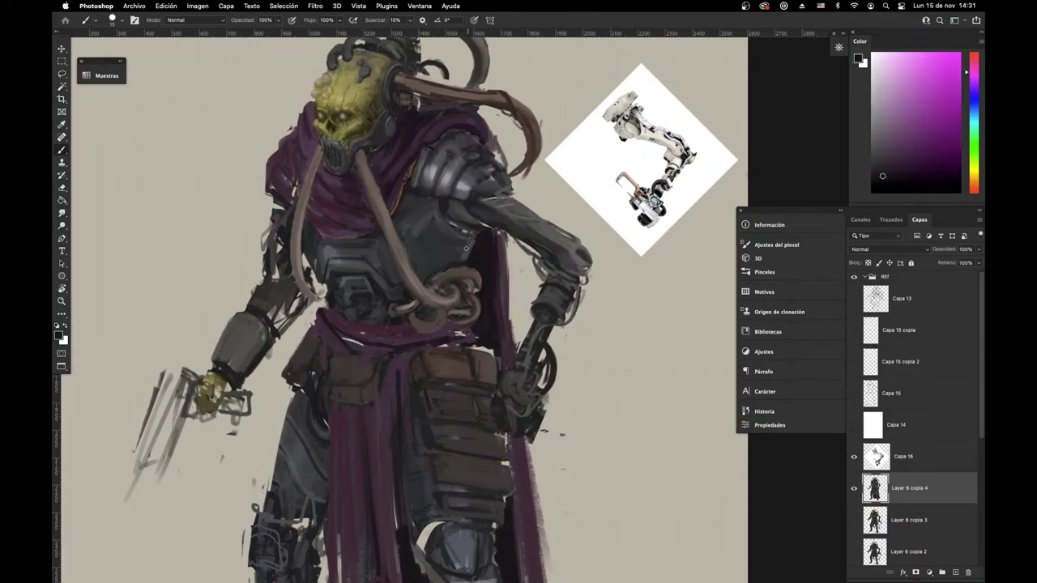
pyautogui.keyDown('alt'); pyautogui.click(459, 246); pyautogui.keyUp('alt')
pyautogui.keyDown('alt'); pyautogui.click(442, 206); pyautogui.keyUp('alt')
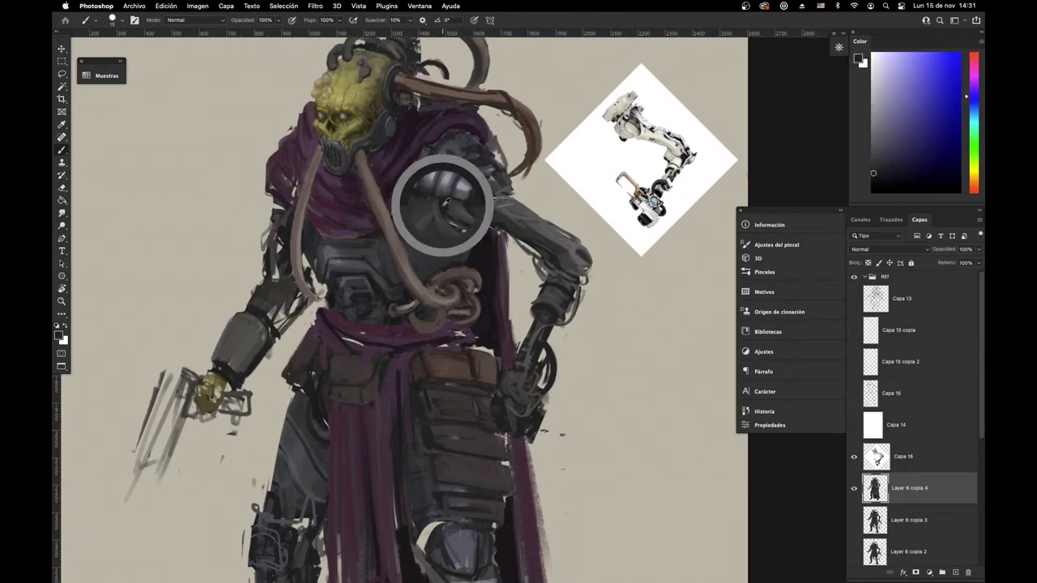
pyautogui.rightClick(460, 196)
pyautogui.click(540, 195)
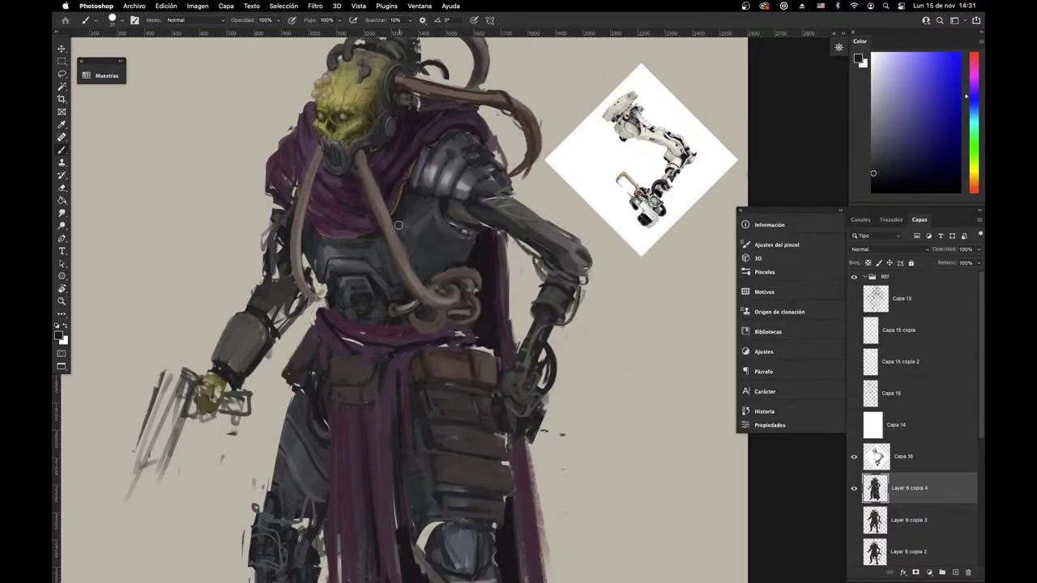
# Step: Paint over the light strap beside the front knee and touch up the robe's inner lining with sampled near-black purples
pyautogui.moveTo(517, 265); pyautogui.dragTo(474, 368)
pyautogui.press('super+space')
pyautogui.moveTo(583, 323); pyautogui.dragTo(653, 340)
pyautogui.moveTo(546, 364); pyautogui.dragTo(507, 437)
pyautogui.moveTo(514, 397); pyautogui.dragTo(540, 367)
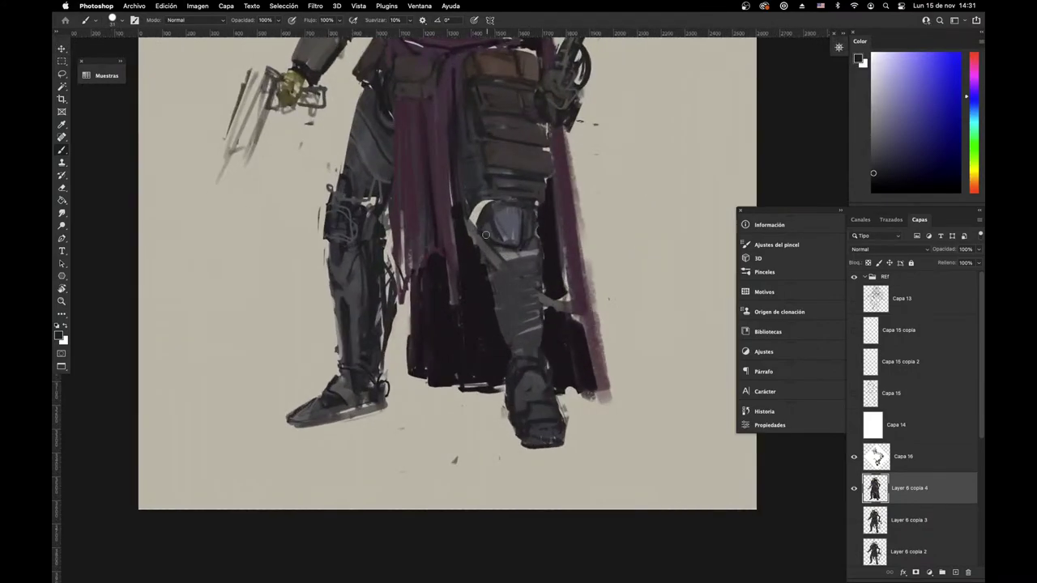
pyautogui.keyDown('alt'); pyautogui.click(469, 203); pyautogui.keyUp('alt')
pyautogui.moveTo(473, 202)
pyautogui.mouseDown()
pyautogui.moveTo(465, 247)
pyautogui.moveTo(457, 211)
pyautogui.moveTo(480, 260)
pyautogui.moveTo(480, 246)
pyautogui.moveTo(470, 229)
pyautogui.moveTo(469, 263)
pyautogui.moveTo(469, 228)
pyautogui.mouseUp()
pyautogui.keyDown('alt'); pyautogui.click(466, 244); pyautogui.keyUp('alt')
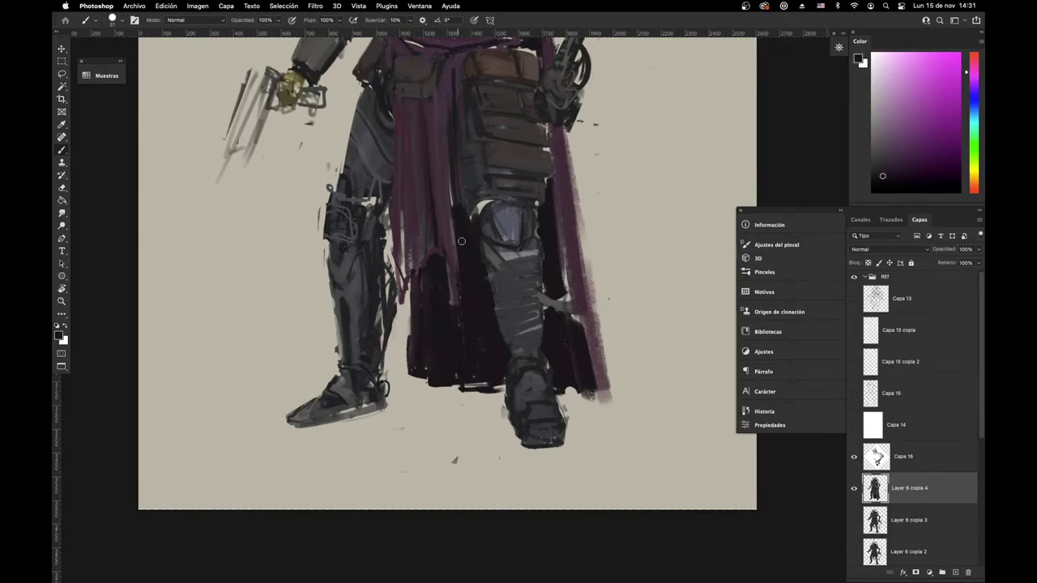
pyautogui.scroll(5, 459, 239)
pyautogui.moveTo(405, 311)
pyautogui.mouseDown()
pyautogui.moveTo(408, 381)
pyautogui.moveTo(419, 271)
pyautogui.moveTo(430, 318)
pyautogui.mouseUp()
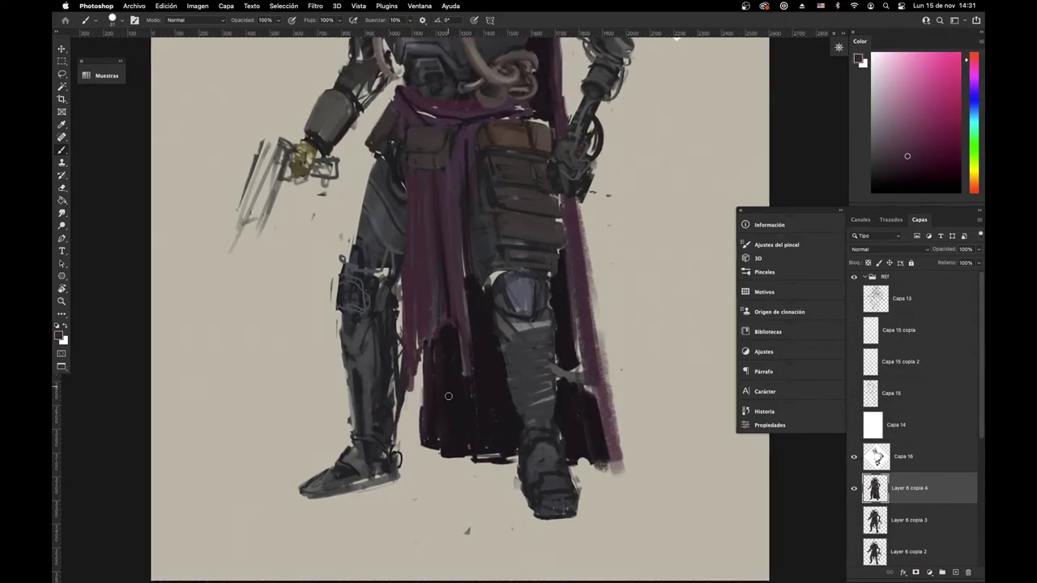
# Step: Flip the whole image horizontally
pyautogui.scroll(-6, 448, 396)
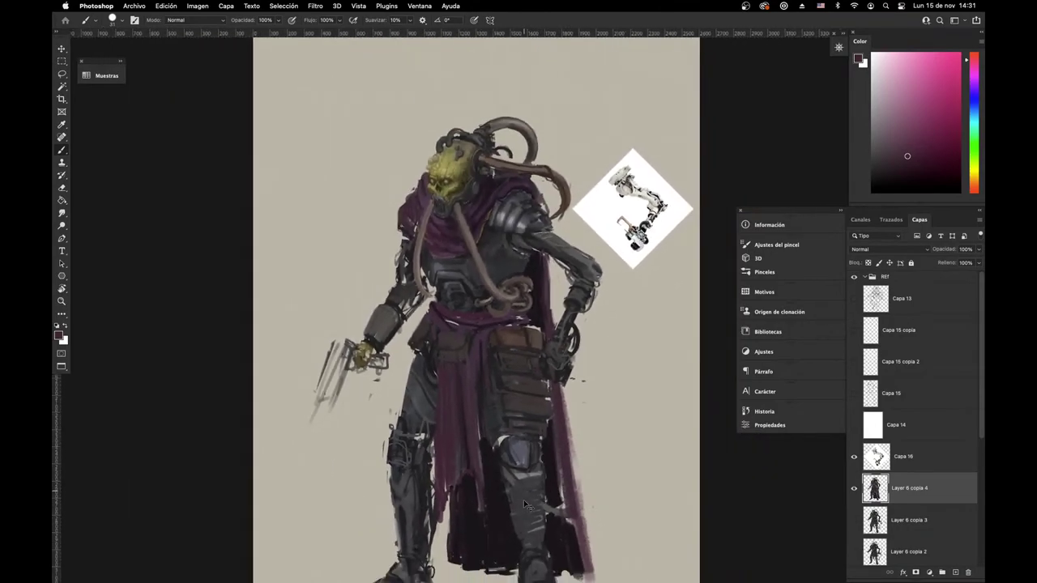
pyautogui.press('super+shift+h')
pyautogui.moveTo(499, 473); pyautogui.dragTo(520, 462)
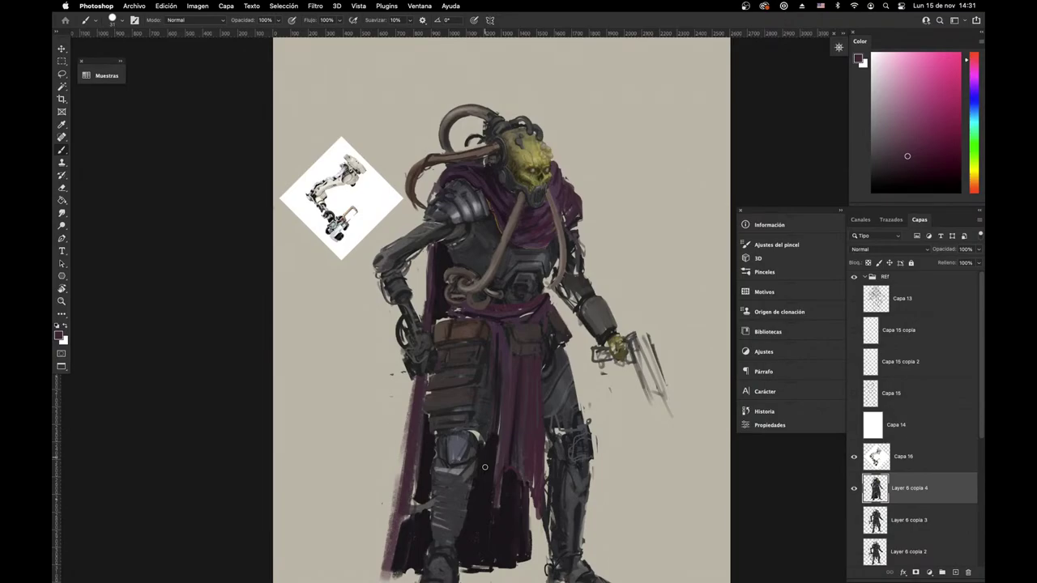
# Step: Erase the ragged tip of the loose brown cable hanging behind the armoured shoulder
pyautogui.scroll(3, 442, 264)
pyautogui.rightClick(493, 212)
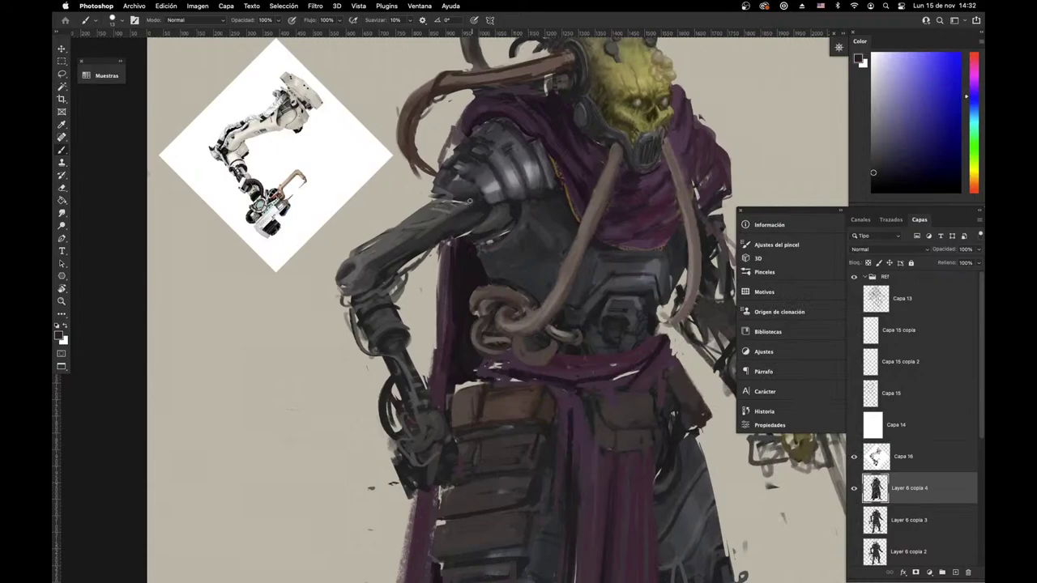
pyautogui.press('e')
pyautogui.moveTo(462, 229); pyautogui.dragTo(475, 288)
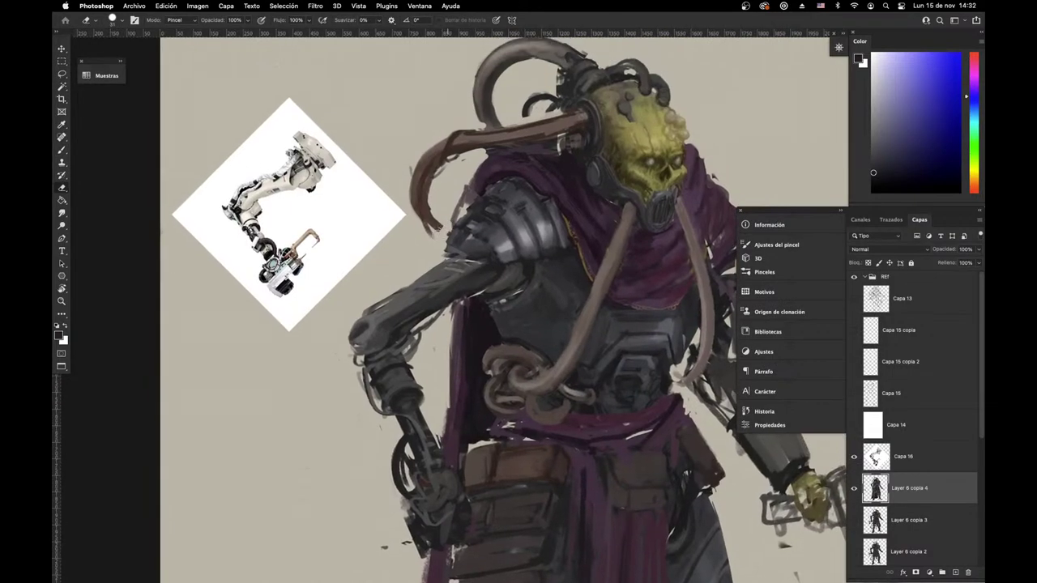
pyautogui.moveTo(438, 235); pyautogui.dragTo(422, 213)
pyautogui.moveTo(405, 244); pyautogui.dragTo(409, 243)
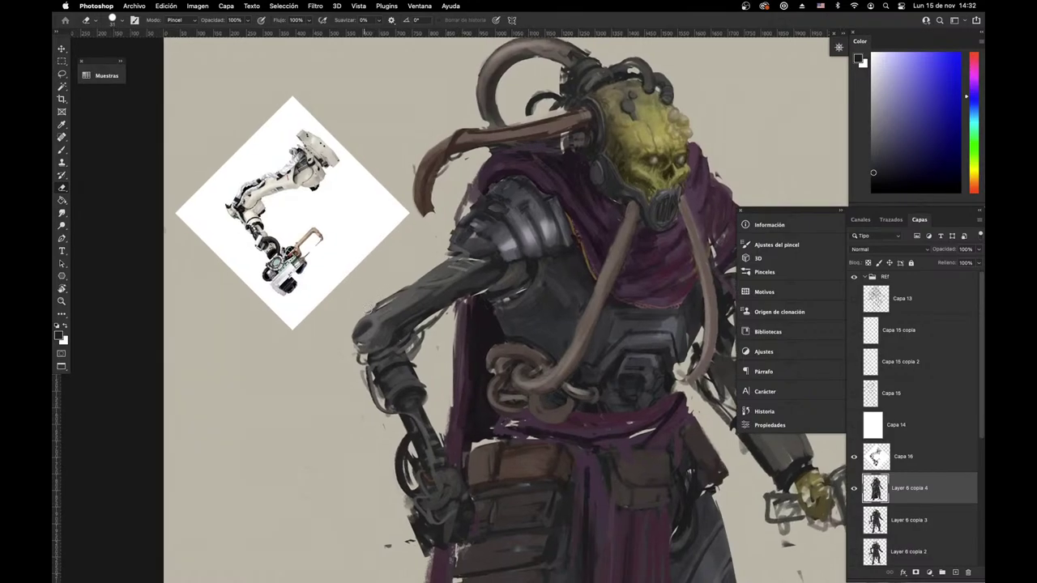
# Step: Model the elbow cap's rim and centre with lighter sampled greys
pyautogui.press('b')
pyautogui.keyDown('alt'); pyautogui.click(373, 319); pyautogui.keyUp('alt')
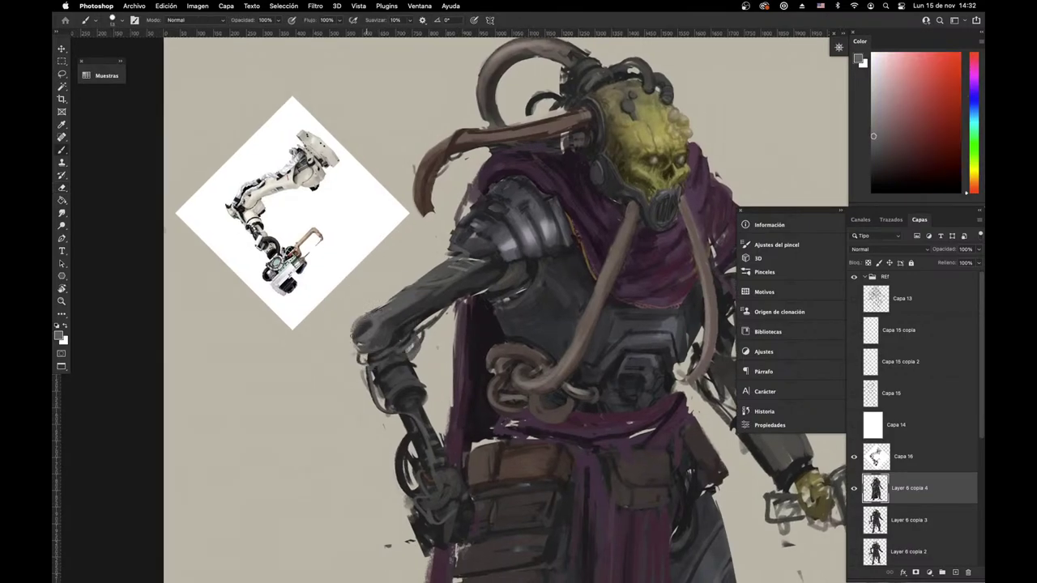
pyautogui.keyDown('alt'); pyautogui.click(362, 318); pyautogui.keyUp('alt')
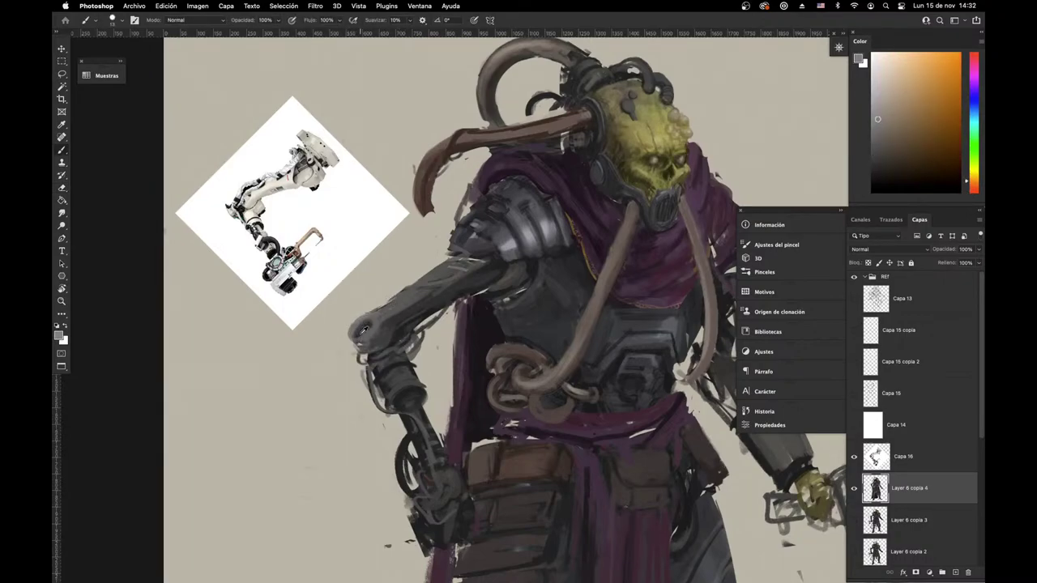
pyautogui.keyDown('alt'); pyautogui.click(362, 326); pyautogui.keyUp('alt')
pyautogui.keyDown('alt'); pyautogui.click(352, 329); pyautogui.keyUp('alt')
pyautogui.keyDown('alt'); pyautogui.click(353, 341); pyautogui.keyUp('alt')
pyautogui.keyDown('alt'); pyautogui.click(364, 334); pyautogui.keyUp('alt')
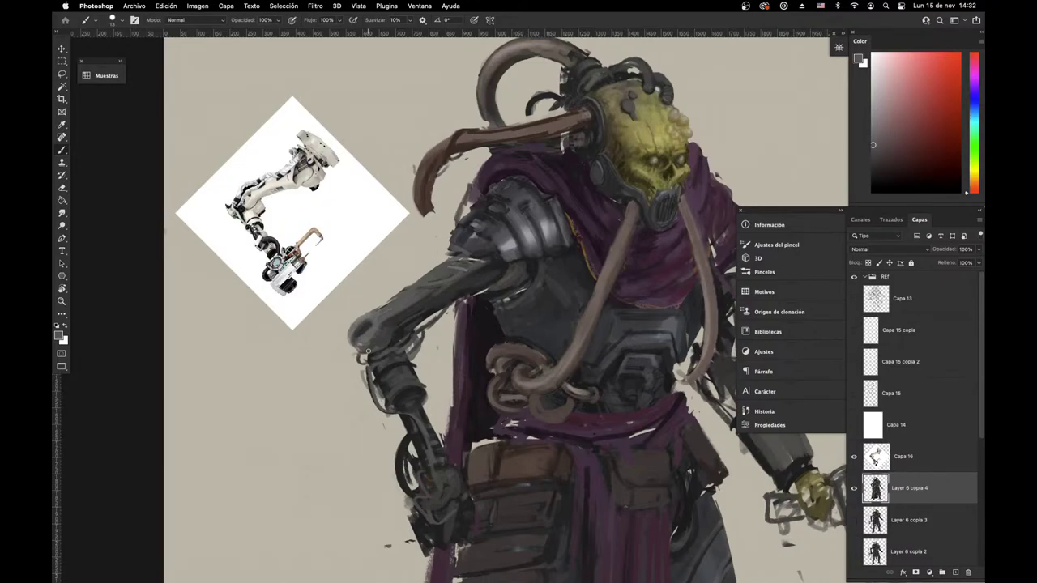
# Step: Clean up the cape strip between the mechanical arm and the torso with sampled purples, erasing its outer edge
pyautogui.moveTo(509, 318)
pyautogui.mouseDown()
pyautogui.moveTo(477, 353)
pyautogui.moveTo(433, 349)
pyautogui.moveTo(431, 413)
pyautogui.mouseUp()
pyautogui.keyDown('alt'); pyautogui.click(468, 307); pyautogui.keyUp('alt')
pyautogui.keyDown('alt'); pyautogui.click(445, 337); pyautogui.keyUp('alt')
pyautogui.keyDown('alt'); pyautogui.click(428, 343); pyautogui.keyUp('alt')
pyautogui.keyDown('alt'); pyautogui.click(428, 351); pyautogui.keyUp('alt')
pyautogui.moveTo(432, 341); pyautogui.dragTo(416, 457)
pyautogui.press('e')
pyautogui.moveTo(418, 453); pyautogui.dragTo(429, 360)
pyautogui.press('b')
pyautogui.keyDown('alt'); pyautogui.click(446, 331); pyautogui.keyUp('alt')
pyautogui.moveTo(435, 253); pyautogui.dragTo(432, 338)
pyautogui.keyDown('alt'); pyautogui.click(446, 329); pyautogui.keyUp('alt')
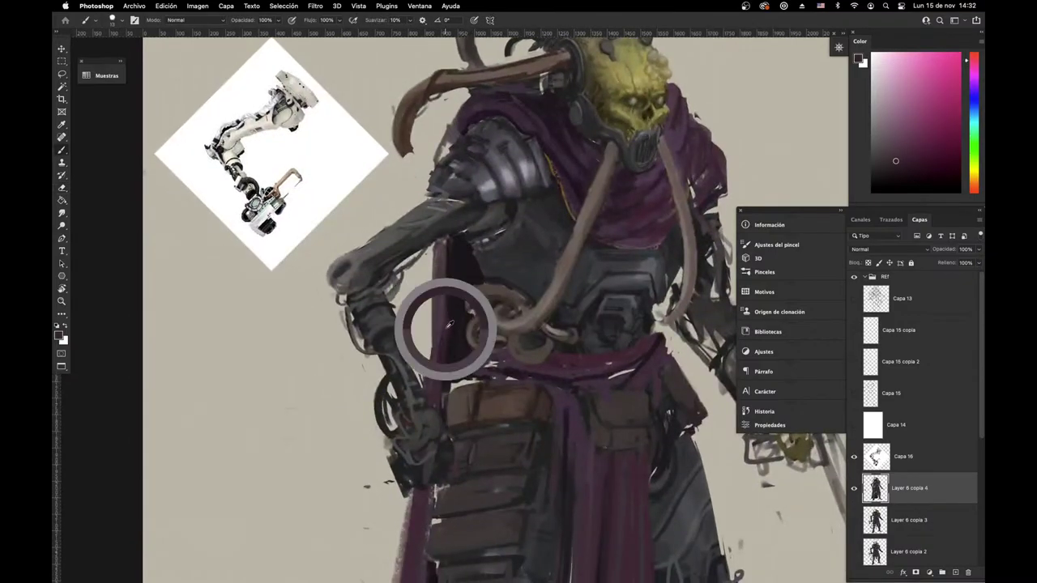
# Step: Paint a thin curved cable along the mechanical forearm and touch up the wrist with sampled dark greys
pyautogui.moveTo(487, 357); pyautogui.dragTo(390, 460)
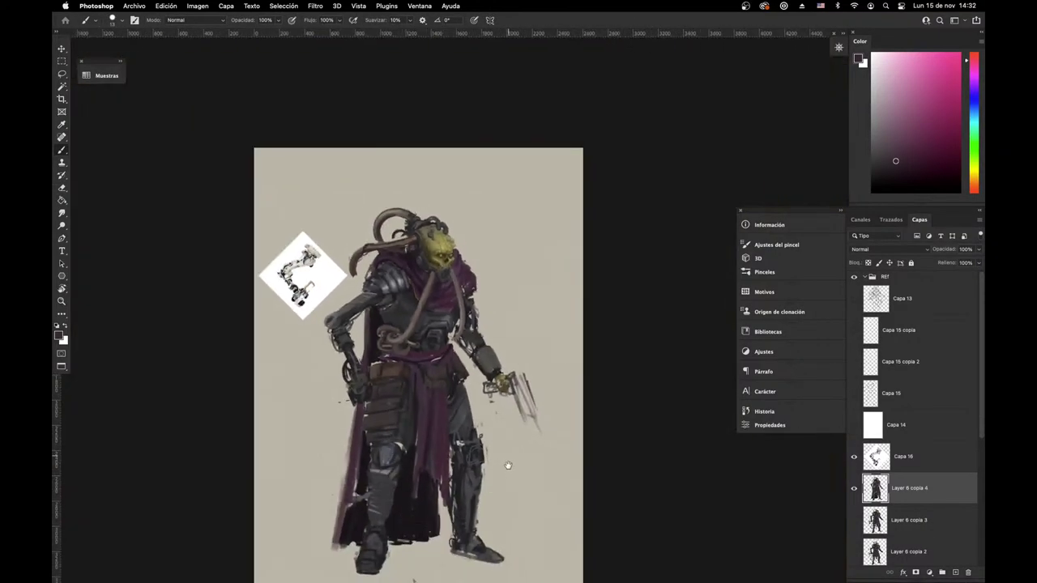
pyautogui.scroll(5, 505, 457)
pyautogui.moveTo(584, 328); pyautogui.dragTo(592, 323)
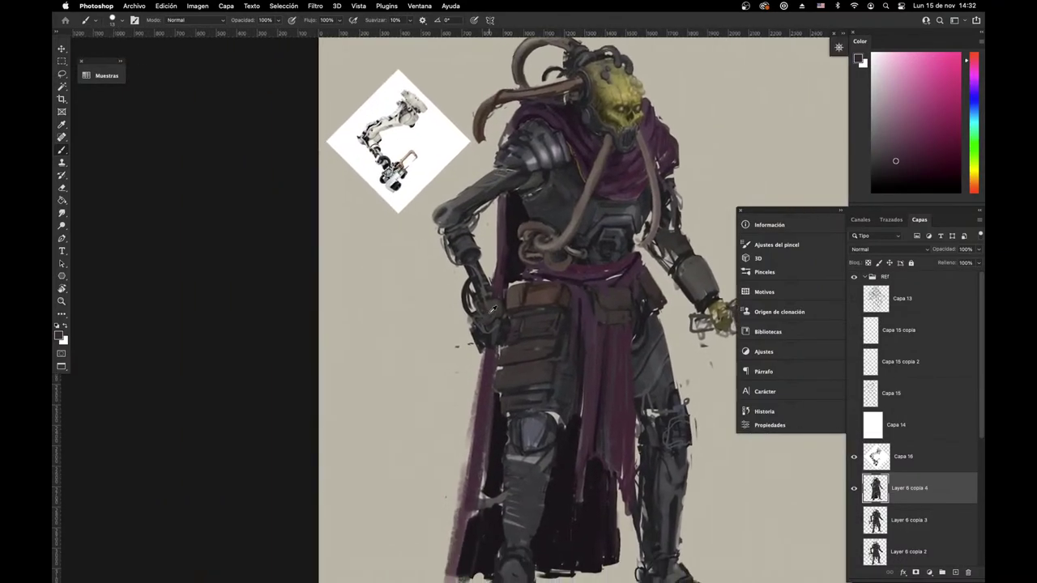
pyautogui.keyDown('alt'); pyautogui.click(484, 292); pyautogui.keyUp('alt')
pyautogui.scroll(2, 500, 275)
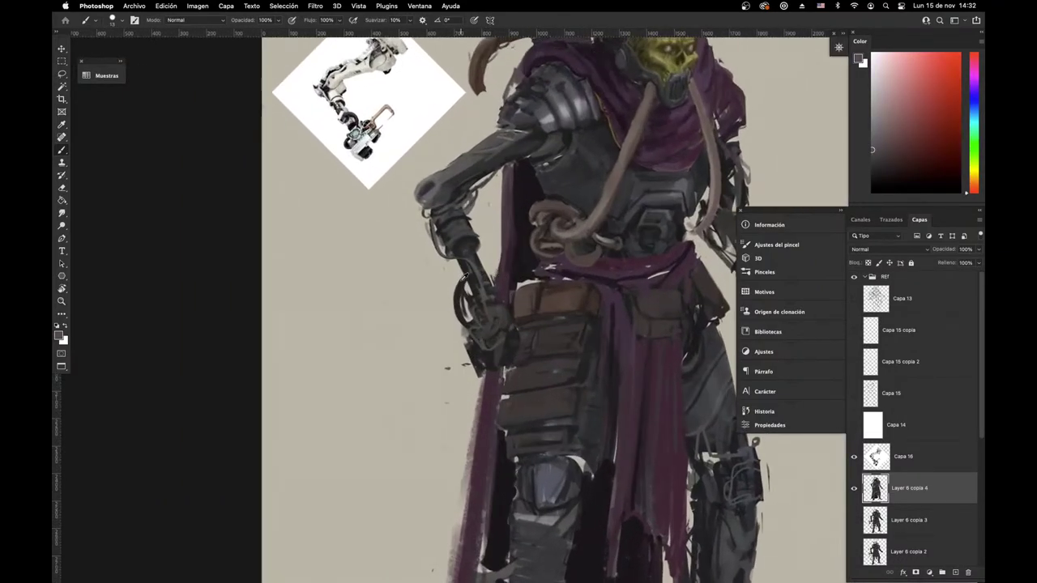
pyautogui.keyDown('alt'); pyautogui.click(466, 277); pyautogui.keyUp('alt')
pyautogui.moveTo(483, 256)
pyautogui.mouseDown()
pyautogui.moveTo(471, 272)
pyautogui.moveTo(483, 261)
pyautogui.mouseUp()
pyautogui.moveTo(457, 304); pyautogui.dragTo(459, 324)
pyautogui.moveTo(484, 264); pyautogui.dragTo(469, 228)
pyautogui.keyDown('alt'); pyautogui.click(468, 238); pyautogui.keyUp('alt')
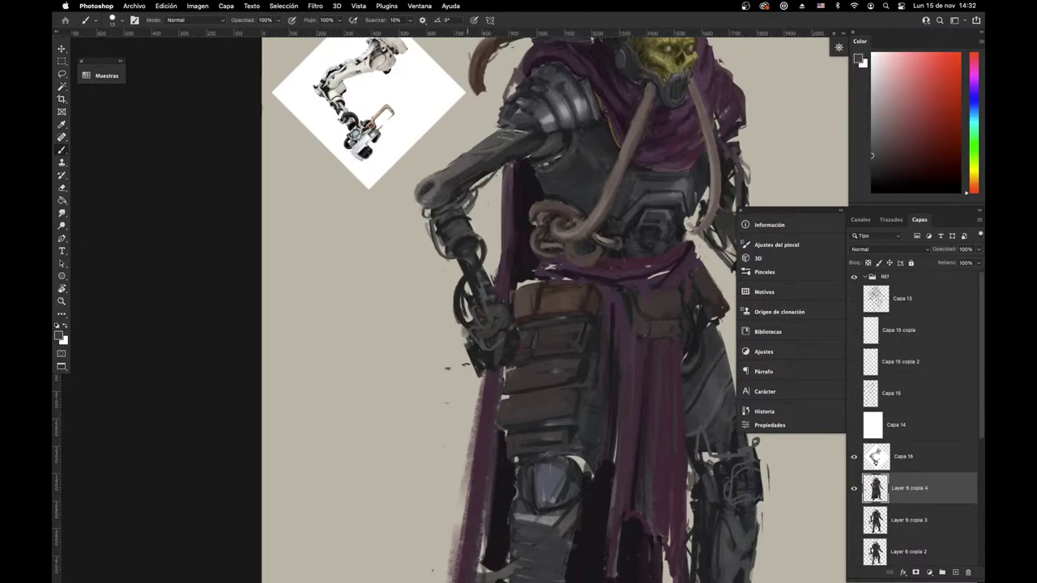
# Step: Touch up the upper edge of the mechanical upper arm with a sampled grey and the eraser
pyautogui.keyDown('alt'); pyautogui.click(478, 169); pyautogui.keyUp('alt')
pyautogui.moveTo(495, 146)
pyautogui.mouseDown()
pyautogui.moveTo(473, 226)
pyautogui.moveTo(418, 249)
pyautogui.moveTo(462, 215)
pyautogui.mouseUp()
pyautogui.press('e')
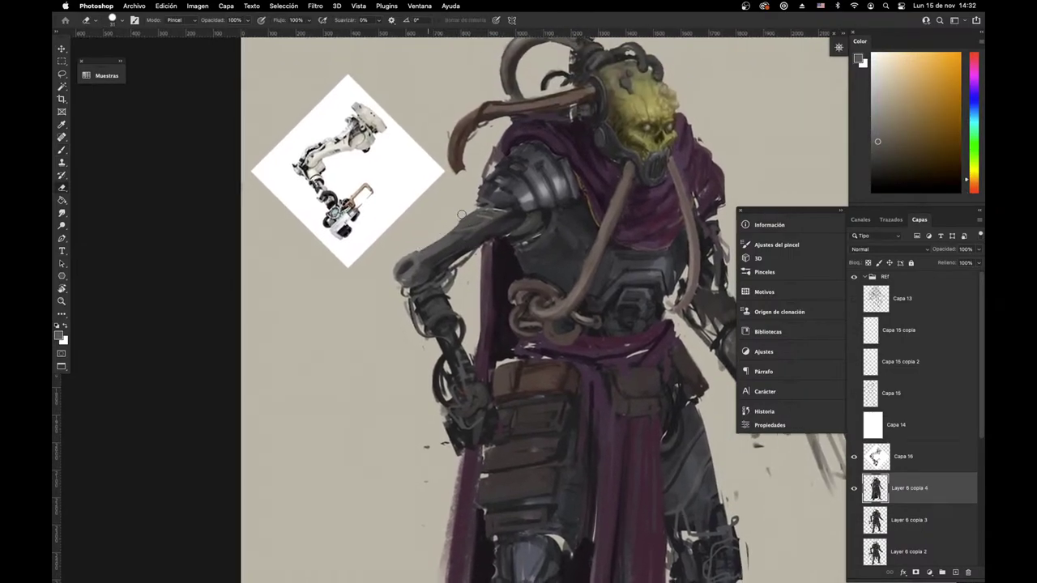
# Step: Refine the shading and rim of the mechanical arm's elbow cap with sampled dark and mid greys
pyautogui.press('b')
pyautogui.keyDown('alt'); pyautogui.click(416, 232); pyautogui.keyUp('alt')
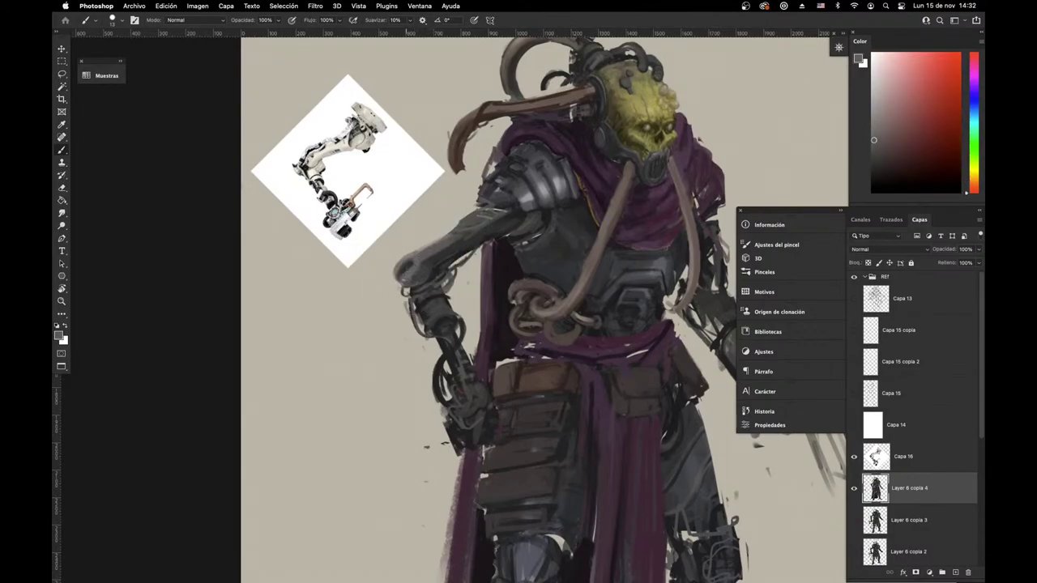
pyautogui.moveTo(412, 271)
pyautogui.mouseDown()
pyautogui.moveTo(413, 306)
pyautogui.moveTo(418, 292)
pyautogui.mouseUp()
pyautogui.keyDown('alt'); pyautogui.click(411, 303); pyautogui.keyUp('alt')
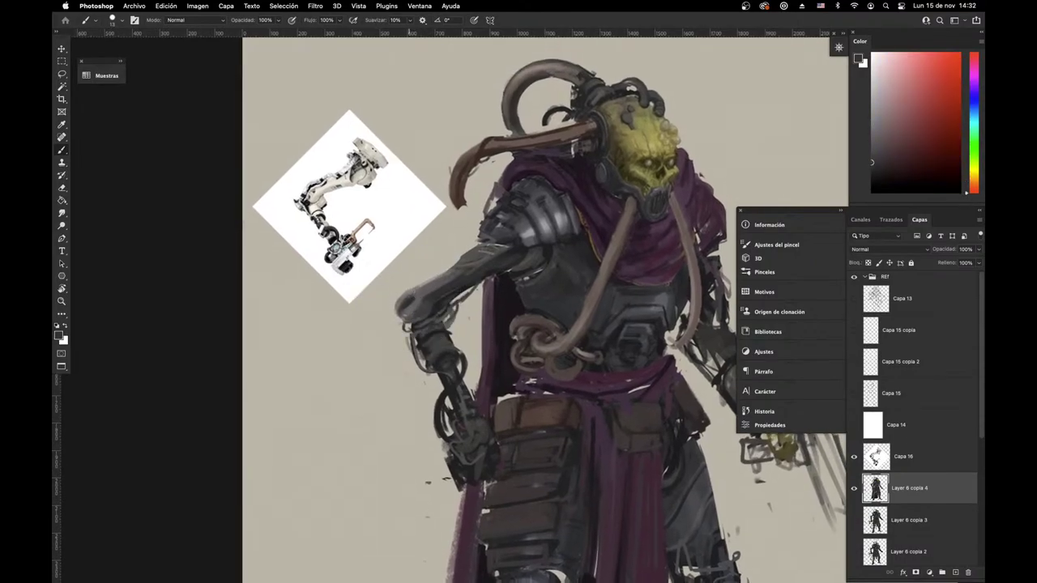
pyautogui.keyDown('alt'); pyautogui.click(406, 297); pyautogui.keyUp('alt')
pyautogui.moveTo(419, 294); pyautogui.dragTo(407, 307)
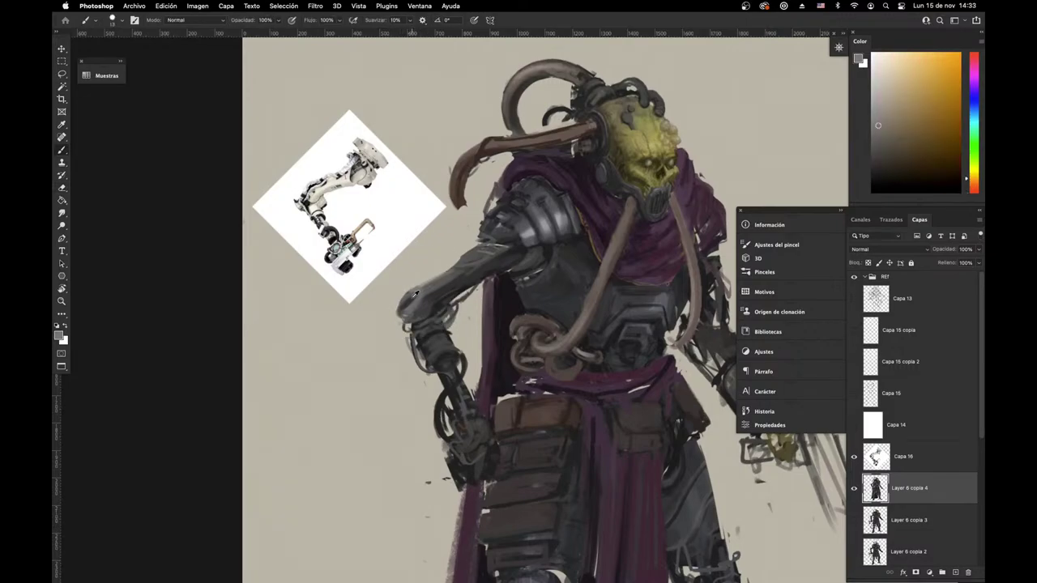
pyautogui.keyDown('alt'); pyautogui.click(417, 299); pyautogui.keyUp('alt')
pyautogui.keyDown('alt'); pyautogui.click(436, 292); pyautogui.keyUp('alt')
pyautogui.keyDown('alt'); pyautogui.click(417, 288); pyautogui.keyUp('alt')
pyautogui.keyDown('alt'); pyautogui.click(433, 287); pyautogui.keyUp('alt')
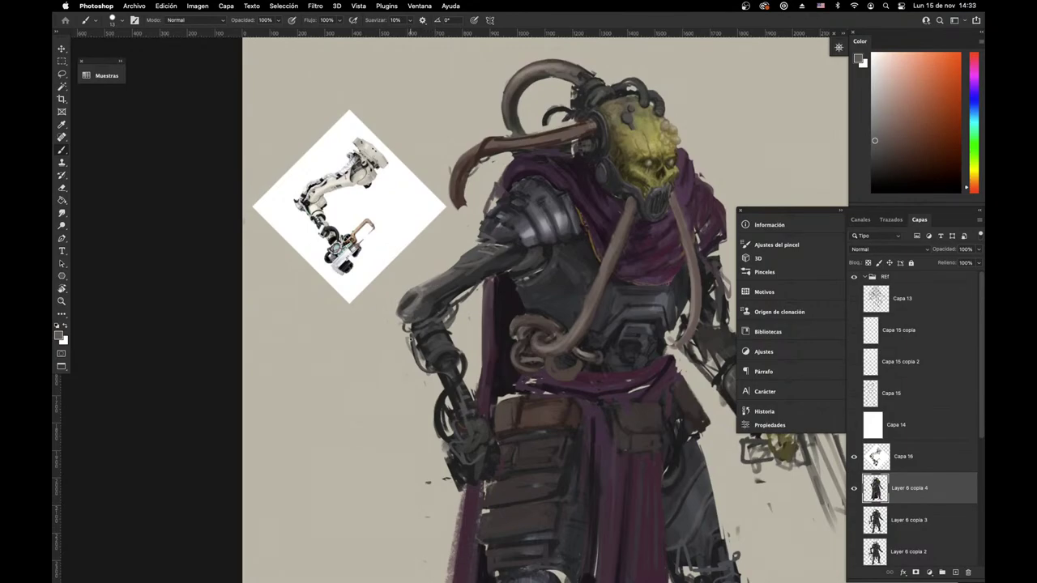
# Step: Darken the weapon arm's elbow joint with sampled dark greys and clean up its forearm edges with the eraser
pyautogui.scroll(-6, 527, 396)
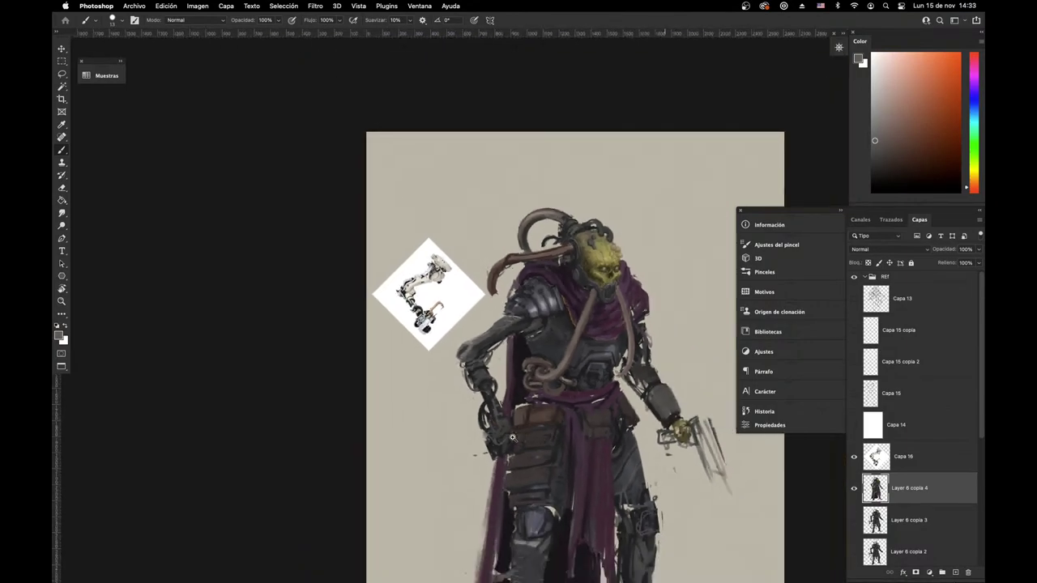
pyautogui.moveTo(525, 397); pyautogui.dragTo(451, 320)
pyautogui.scroll(6, 540, 330)
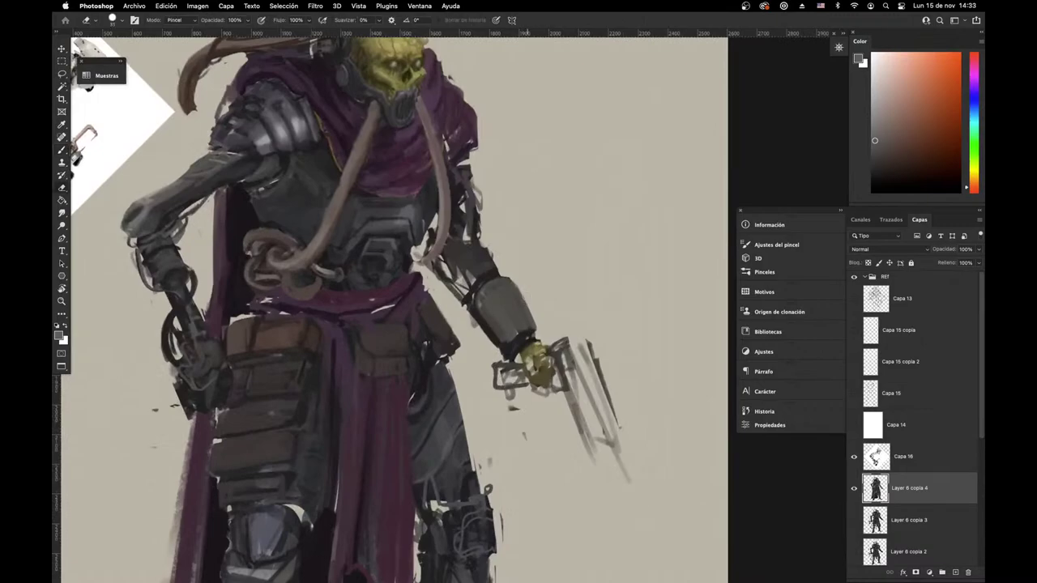
pyautogui.keyDown('alt'); pyautogui.click(473, 309); pyautogui.keyUp('alt')
pyautogui.keyDown('alt'); pyautogui.click(462, 272); pyautogui.keyUp('alt')
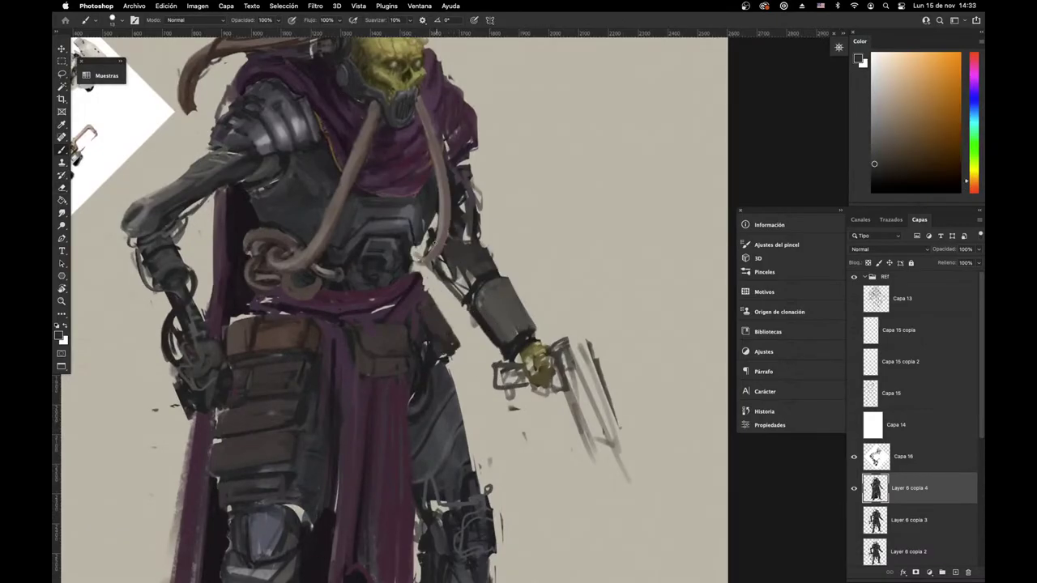
pyautogui.keyDown('alt'); pyautogui.click(436, 235); pyautogui.keyUp('alt')
pyautogui.moveTo(430, 231)
pyautogui.mouseDown()
pyautogui.moveTo(423, 244)
pyautogui.moveTo(470, 298)
pyautogui.mouseUp()
pyautogui.press('e')
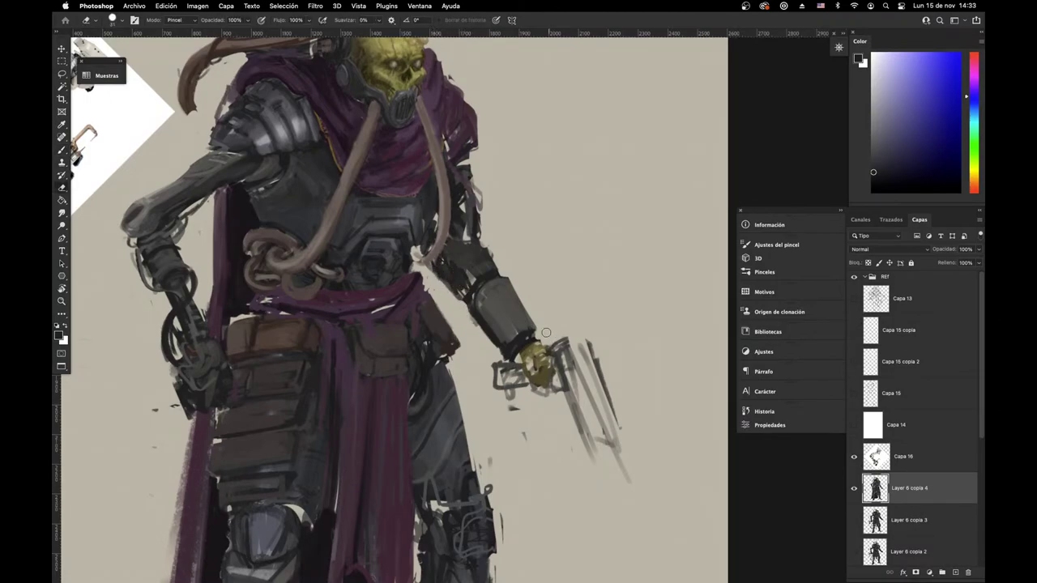
pyautogui.press('b')
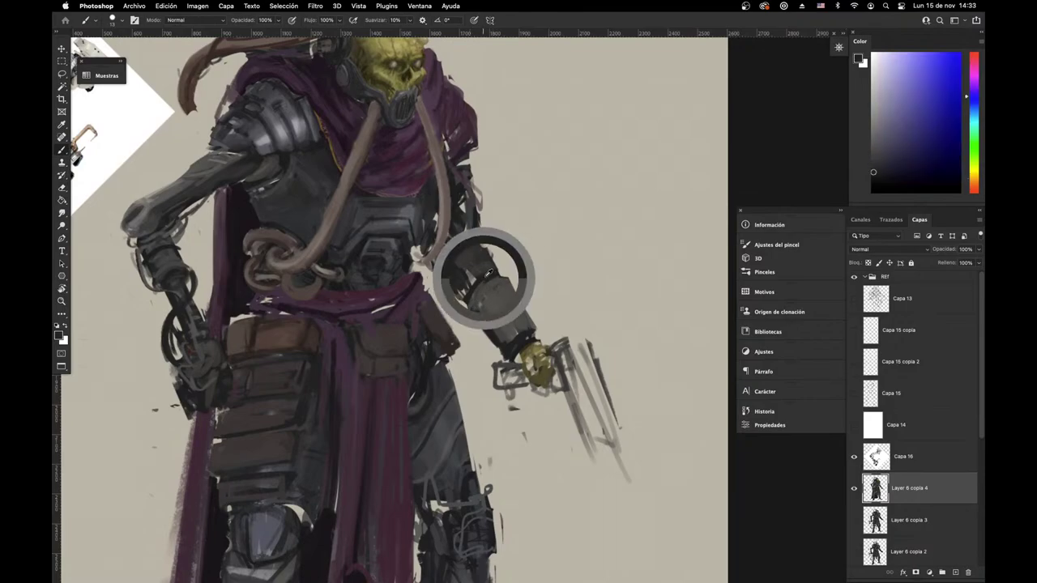
# Step: Check the robotic arm reference in Chrome and paint dark mechanical notches along the inner edge of the weapon arm's forearm guard
pyautogui.press('super+Tab')
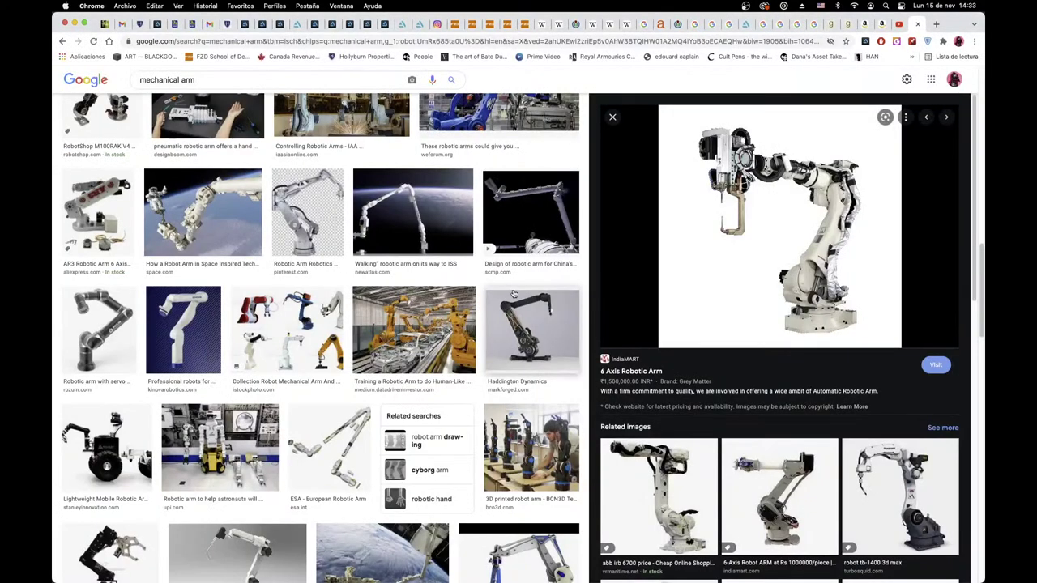
pyautogui.press('super+Tab')
pyautogui.moveTo(517, 378); pyautogui.dragTo(533, 405)
pyautogui.keyDown('alt'); pyautogui.click(505, 316); pyautogui.keyUp('alt')
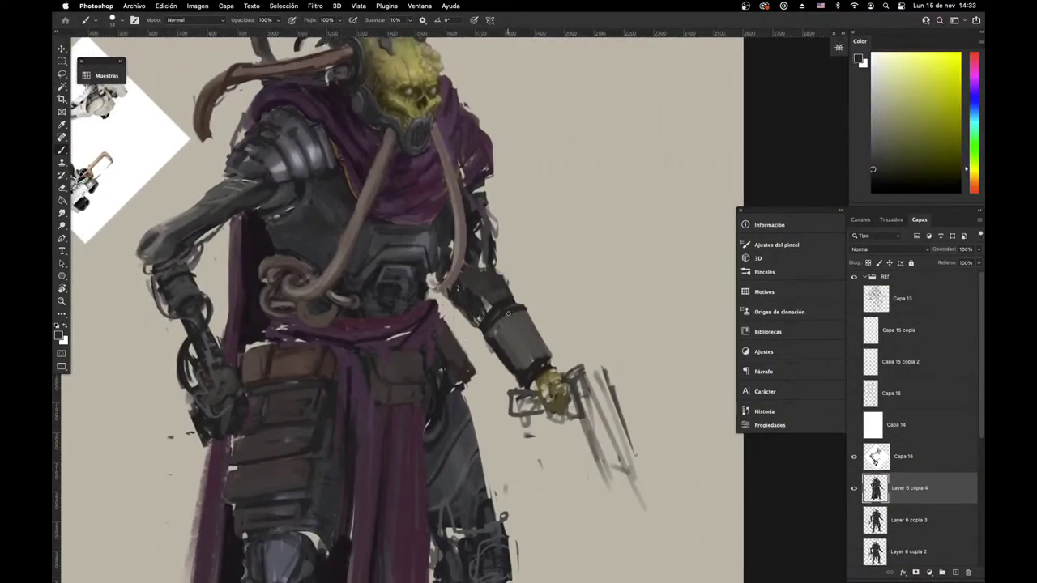
pyautogui.keyDown('alt'); pyautogui.click(499, 350); pyautogui.keyUp('alt')
pyautogui.moveTo(487, 344)
pyautogui.mouseDown()
pyautogui.moveTo(507, 368)
pyautogui.moveTo(488, 358)
pyautogui.mouseUp()
pyautogui.keyDown('alt'); pyautogui.click(509, 333); pyautogui.keyUp('alt')
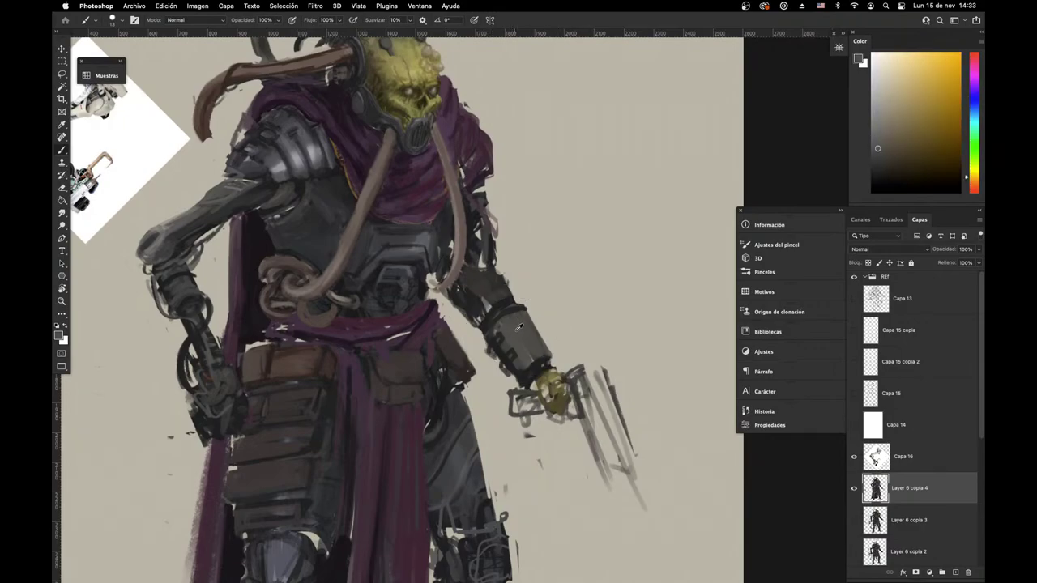
# Step: Define the forearm guard's lower notches and dark wrist cuff with sampled greys and near-black
pyautogui.keyDown('alt'); pyautogui.click(512, 351); pyautogui.keyUp('alt')
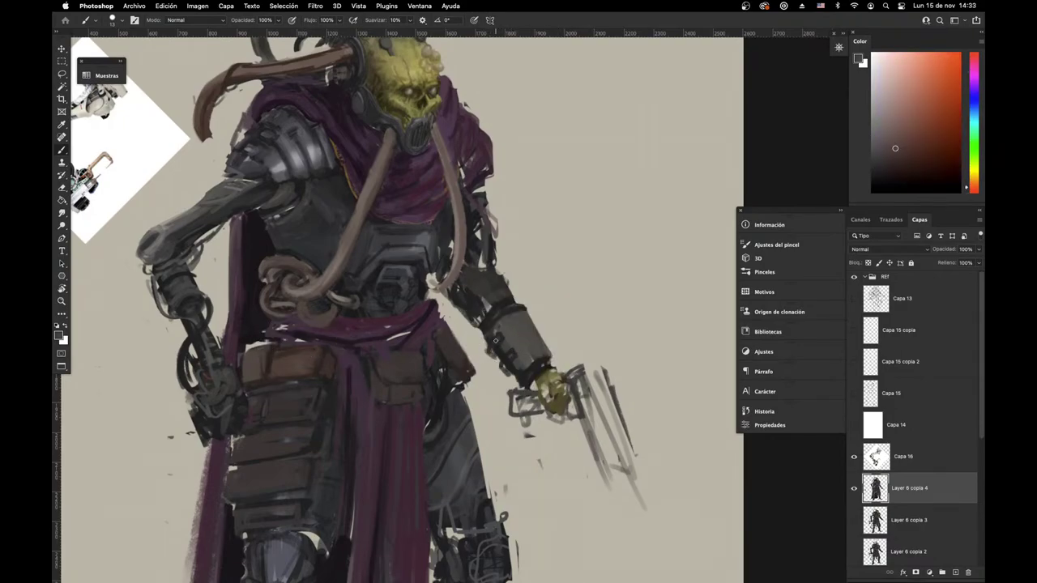
pyautogui.keyDown('alt'); pyautogui.click(520, 352); pyautogui.keyUp('alt')
pyautogui.keyDown('alt'); pyautogui.click(514, 371); pyautogui.keyUp('alt')
pyautogui.moveTo(521, 356); pyautogui.dragTo(517, 369)
pyautogui.keyDown('alt'); pyautogui.click(522, 357); pyautogui.keyUp('alt')
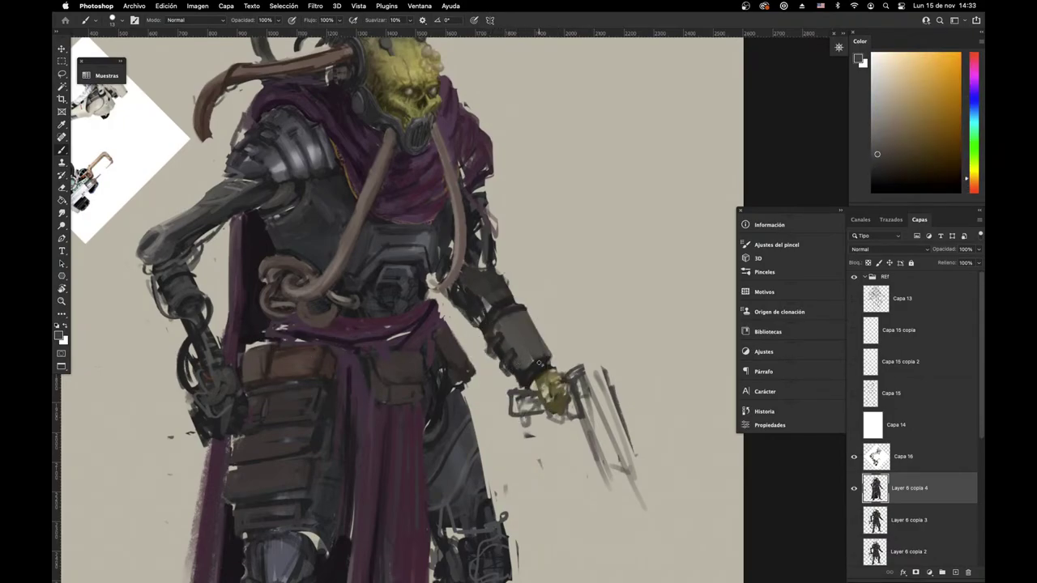
pyautogui.keyDown('alt'); pyautogui.click(533, 364); pyautogui.keyUp('alt')
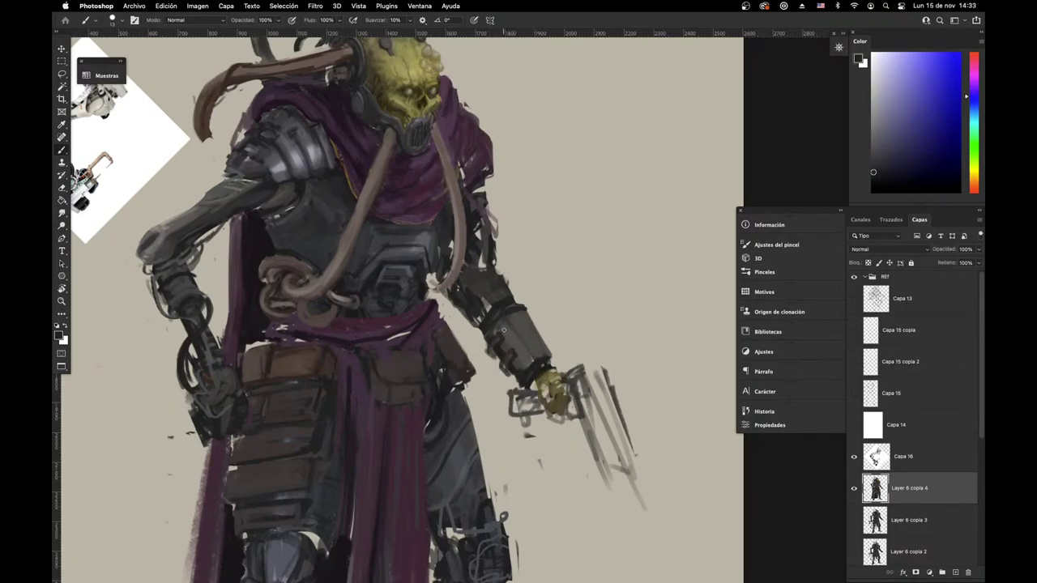
pyautogui.moveTo(504, 329); pyautogui.dragTo(497, 382)
# Step: Paint dark mechanical segments around the weapon arm's elbow with sampled near-black and grey tones, tidying the outer edge
pyautogui.press('e')
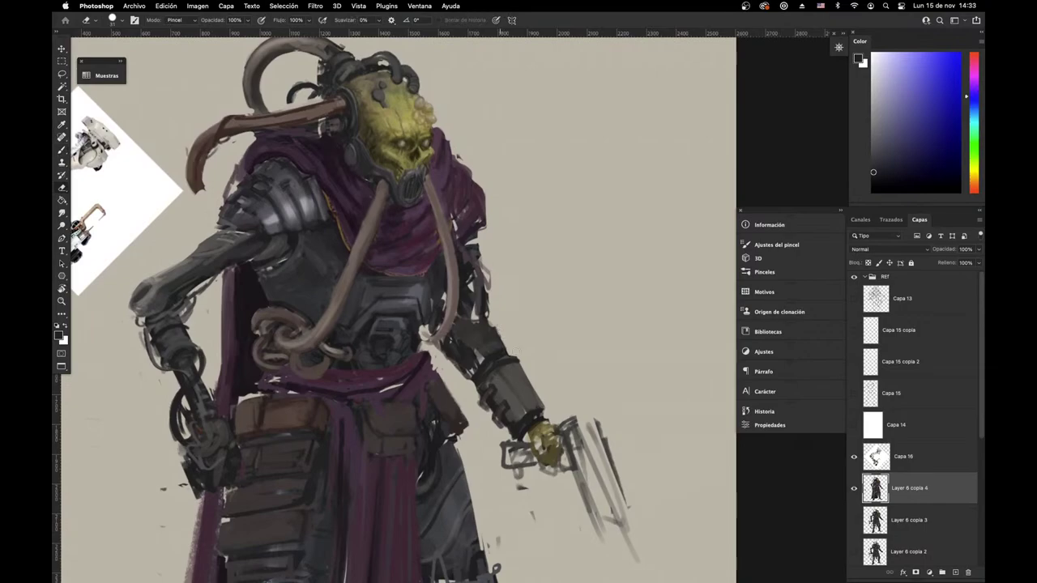
pyautogui.press('b')
pyautogui.keyDown('alt'); pyautogui.click(484, 349); pyautogui.keyUp('alt')
pyautogui.keyDown('alt'); pyautogui.click(484, 346); pyautogui.keyUp('alt')
pyautogui.moveTo(464, 335); pyautogui.dragTo(468, 358)
pyautogui.keyDown('alt'); pyautogui.click(463, 315); pyautogui.keyUp('alt')
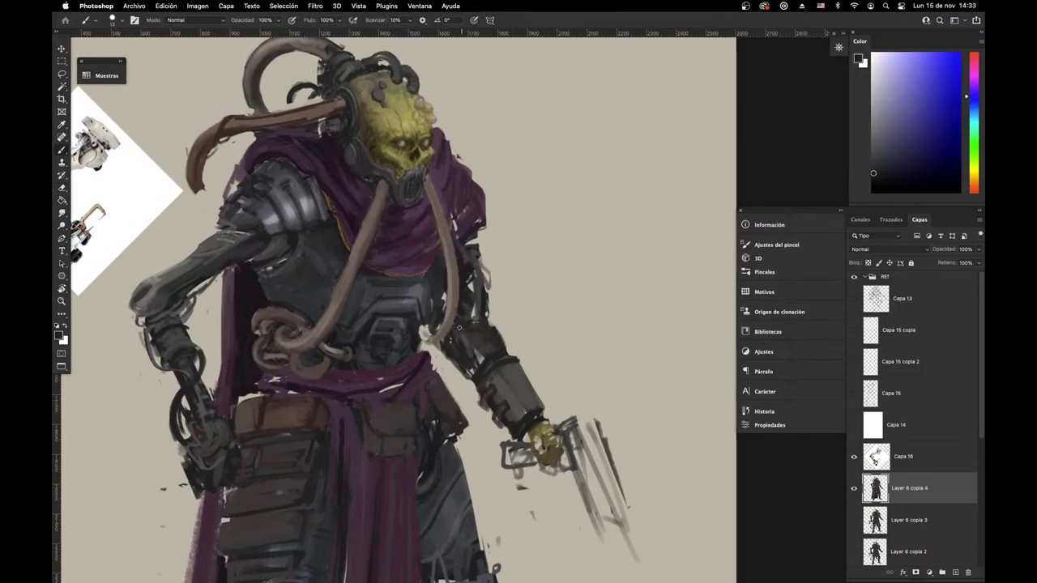
pyautogui.moveTo(475, 343); pyautogui.dragTo(457, 363)
pyautogui.keyDown('alt'); pyautogui.click(476, 309); pyautogui.keyUp('alt')
pyautogui.keyDown('alt'); pyautogui.click(451, 348); pyautogui.keyUp('alt')
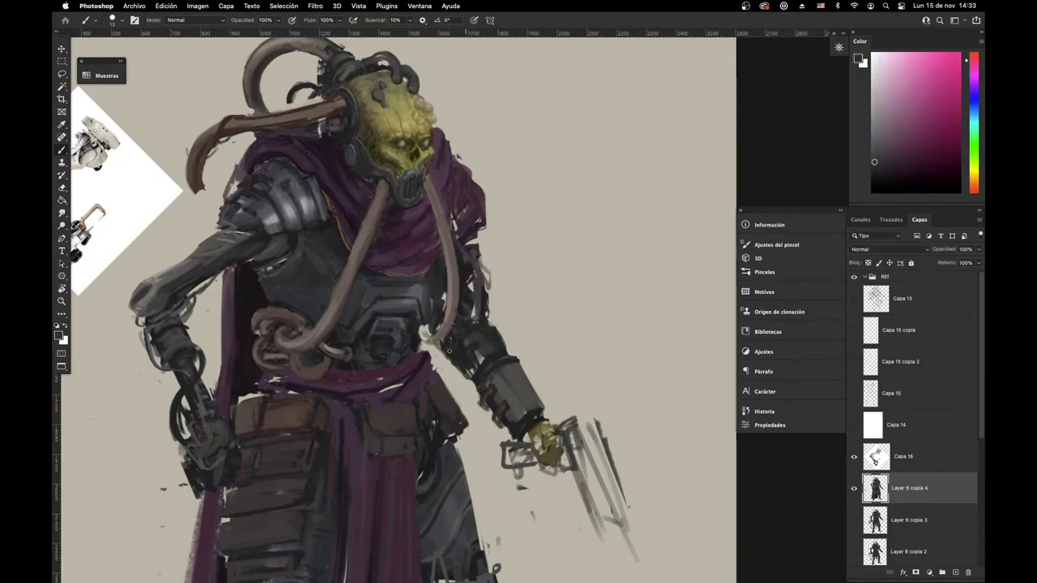
pyautogui.keyDown('alt'); pyautogui.click(462, 351); pyautogui.keyUp('alt')
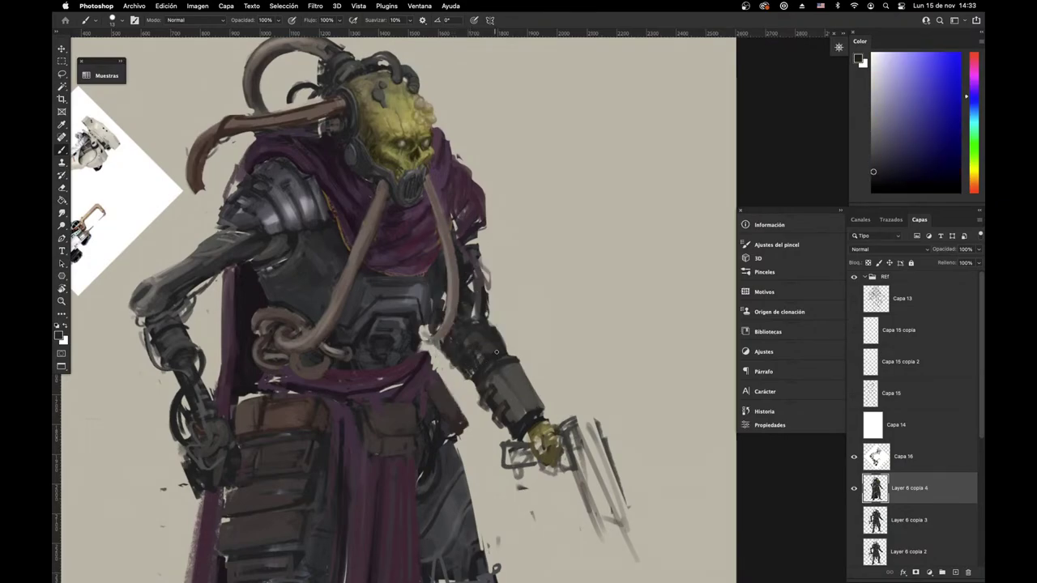
pyautogui.press('e')
pyautogui.press('b')
# Step: Touch up the weapon arm's wrist and the yellow hand around the weapon grip with sampled tones
pyautogui.scroll(-3, 502, 348)
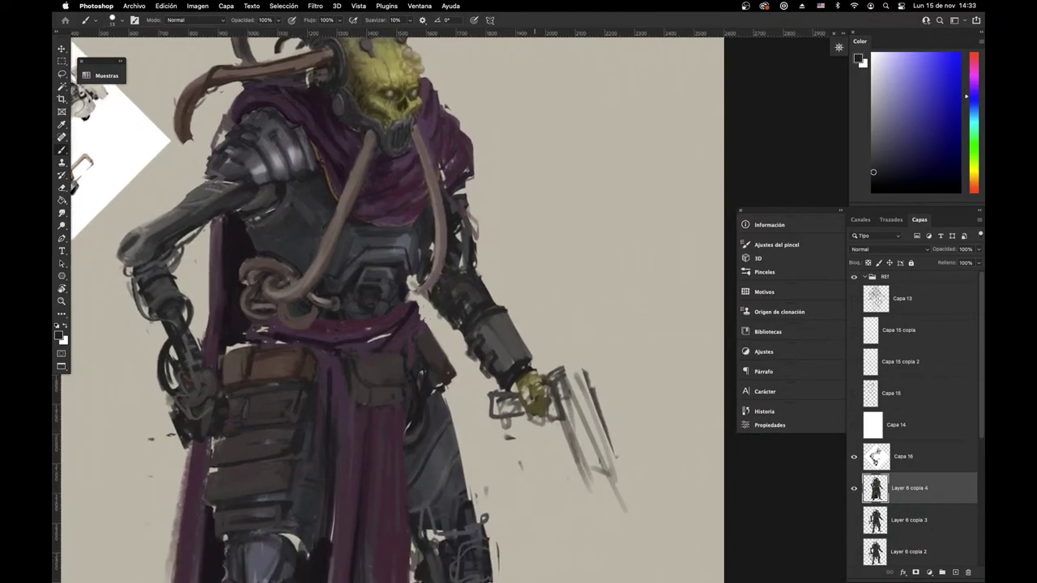
pyautogui.keyDown('alt'); pyautogui.click(512, 377); pyautogui.keyUp('alt')
pyautogui.keyDown('alt'); pyautogui.click(516, 359); pyautogui.keyUp('alt')
pyautogui.keyDown('alt'); pyautogui.click(524, 359); pyautogui.keyUp('alt')
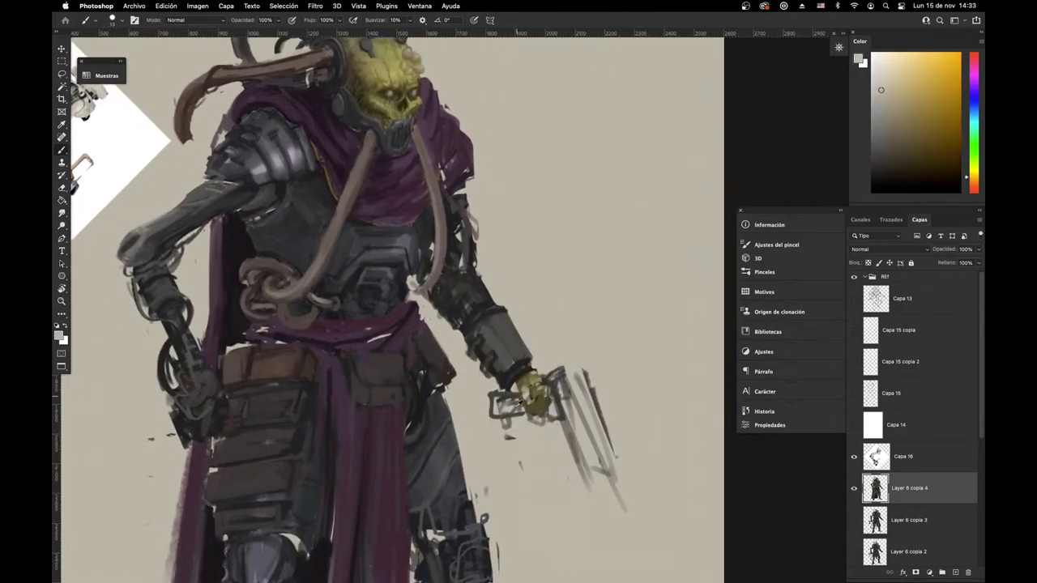
pyautogui.keyDown('alt'); pyautogui.click(507, 397); pyautogui.keyUp('alt')
pyautogui.keyDown('alt'); pyautogui.click(519, 373); pyautogui.keyUp('alt')
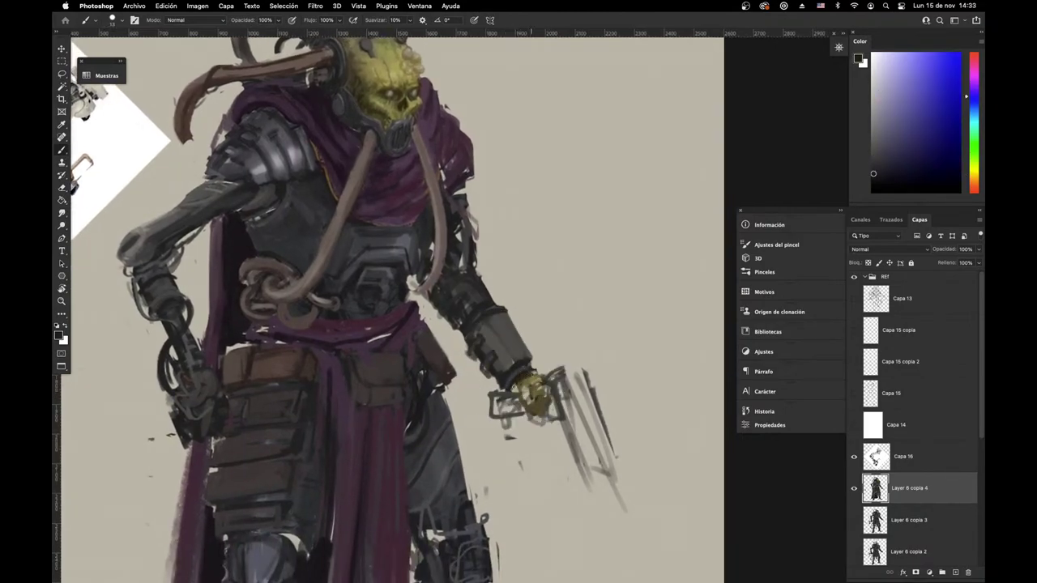
pyautogui.keyDown('alt'); pyautogui.click(520, 381); pyautogui.keyUp('alt')
pyautogui.moveTo(532, 380); pyautogui.dragTo(536, 416)
# Step: Shade the mechanical hand resting at the hip with sampled dark greys
pyautogui.moveTo(279, 424)
pyautogui.mouseDown()
pyautogui.moveTo(443, 460)
pyautogui.moveTo(467, 424)
pyautogui.mouseUp()
pyautogui.keyDown('alt'); pyautogui.click(378, 354); pyautogui.keyUp('alt')
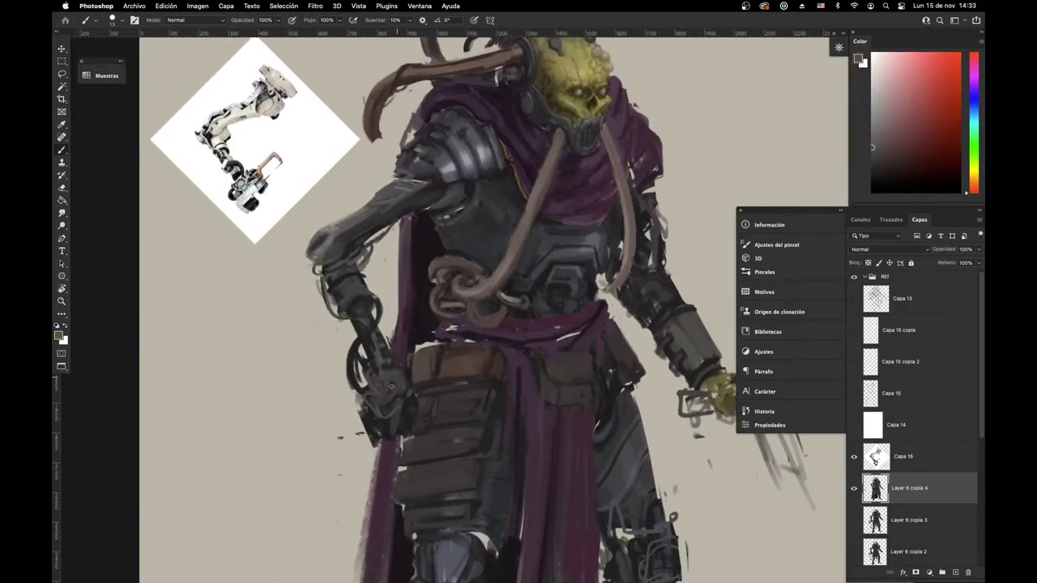
pyautogui.keyDown('alt'); pyautogui.click(360, 331); pyautogui.keyUp('alt')
pyautogui.scroll(-1, 420, 397)
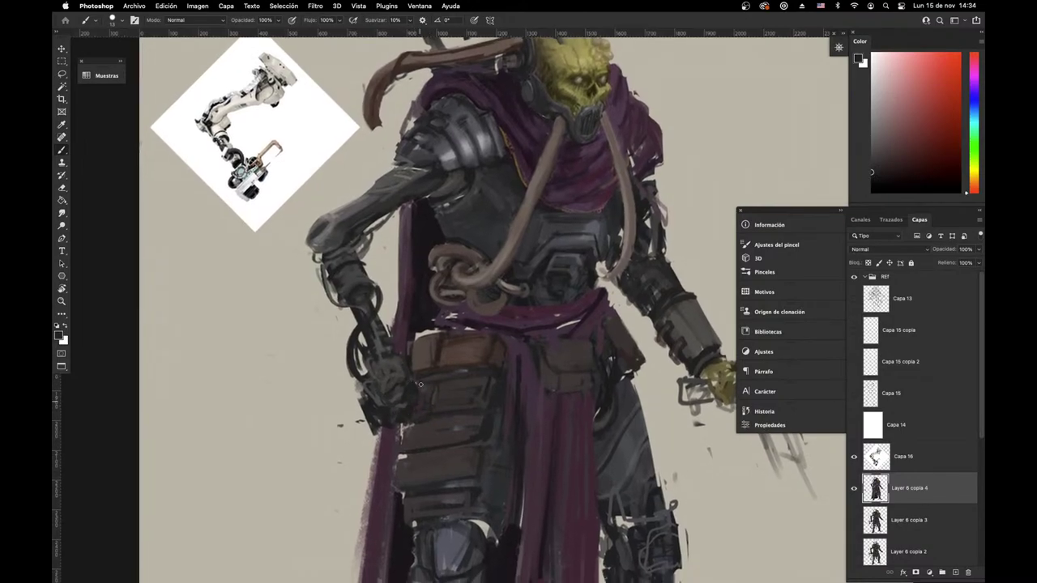
pyautogui.moveTo(388, 441)
pyautogui.mouseDown()
pyautogui.moveTo(415, 357)
pyautogui.moveTo(394, 506)
pyautogui.mouseUp()
pyautogui.keyDown('alt'); pyautogui.click(405, 364); pyautogui.keyUp('alt')
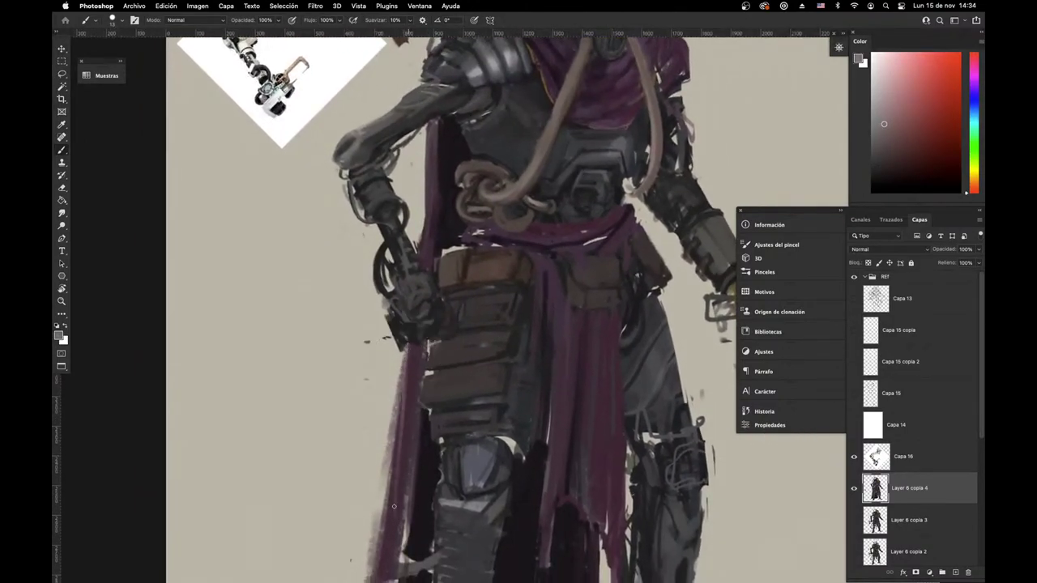
# Step: Rework the ragged lower edge and folds of the hanging front cloth with sampled purples and near-black
pyautogui.scroll(-4, 394, 486)
pyautogui.keyDown('alt'); pyautogui.click(621, 307); pyautogui.keyUp('alt')
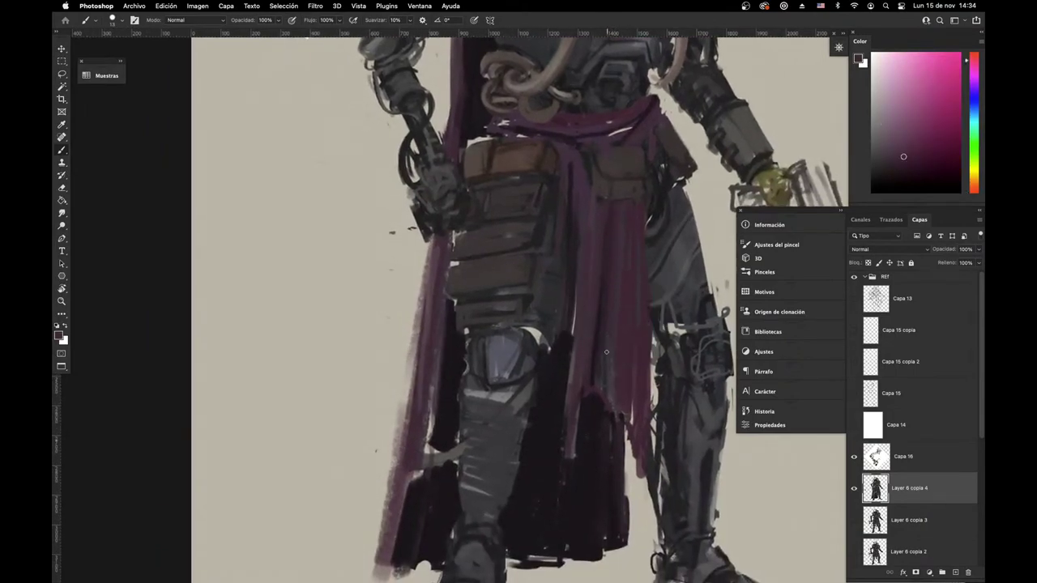
pyautogui.keyDown('alt'); pyautogui.click(593, 397); pyautogui.keyUp('alt')
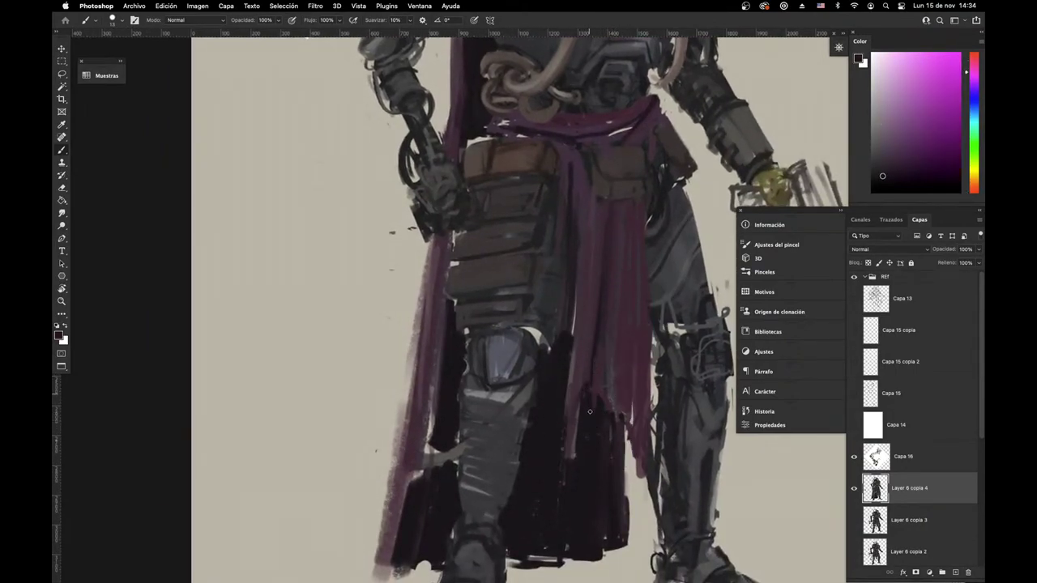
pyautogui.keyDown('alt'); pyautogui.click(590, 410); pyautogui.keyUp('alt')
pyautogui.moveTo(578, 415)
pyautogui.mouseDown()
pyautogui.moveTo(569, 459)
pyautogui.moveTo(574, 349)
pyautogui.moveTo(562, 293)
pyautogui.moveTo(554, 361)
pyautogui.mouseUp()
pyautogui.keyDown('alt'); pyautogui.click(544, 321); pyautogui.keyUp('alt')
pyautogui.keyDown('alt'); pyautogui.click(557, 351); pyautogui.keyUp('alt')
# Step: Refine the waist sash and the top of the hanging cloth with sampled dark purples
pyautogui.scroll(3, 556, 366)
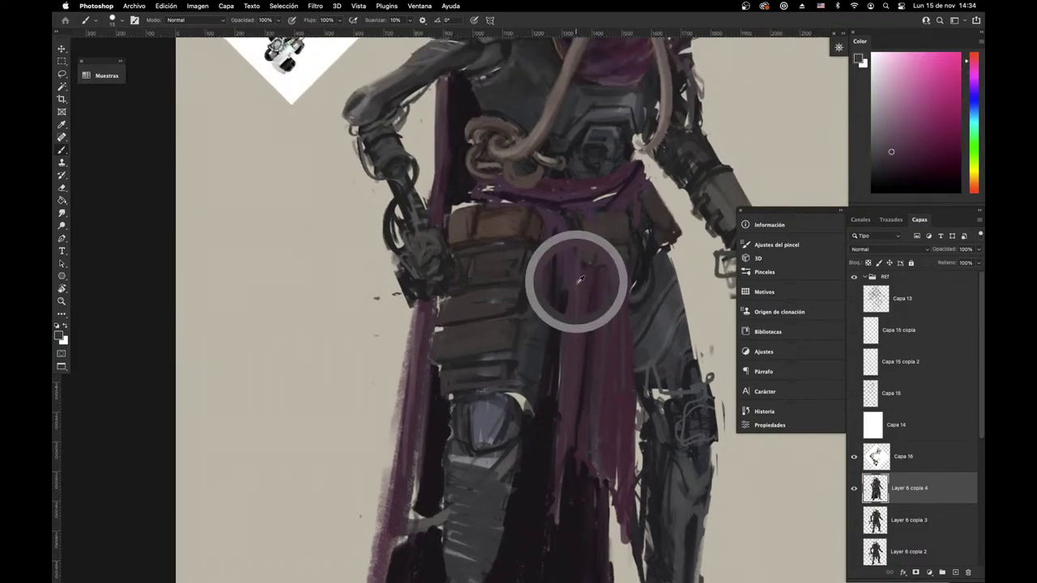
pyautogui.scroll(3, 559, 267)
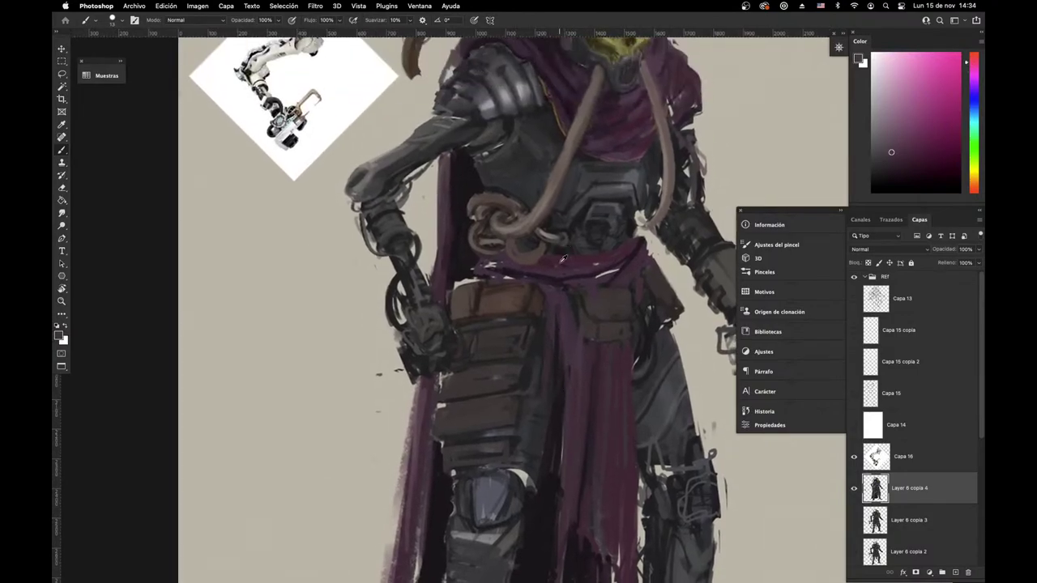
pyautogui.keyDown('alt'); pyautogui.click(544, 265); pyautogui.keyUp('alt')
pyautogui.keyDown('alt'); pyautogui.click(583, 273); pyautogui.keyUp('alt')
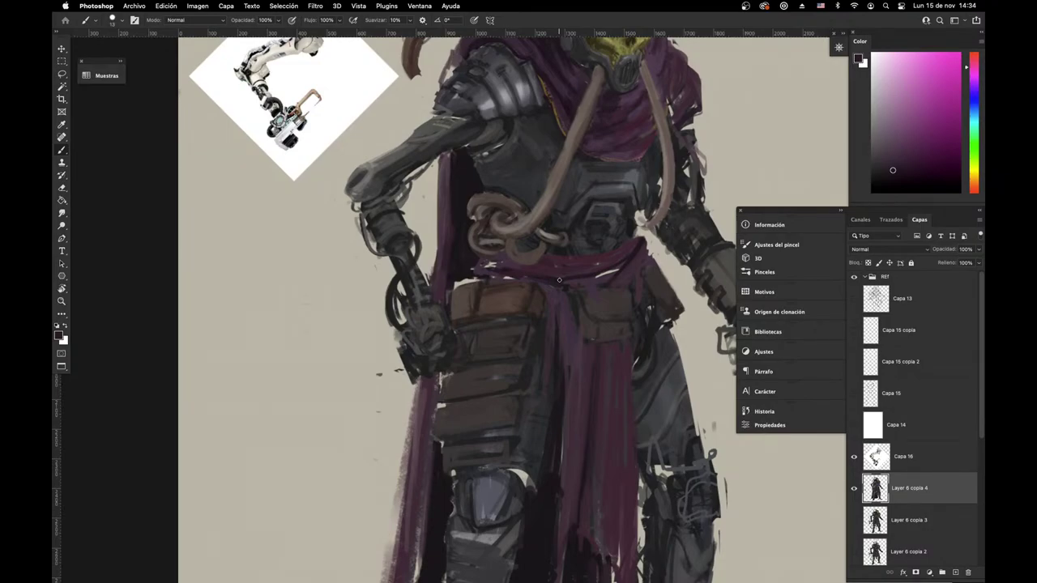
# Step: Write "BRB" in bright red with a 28 px brush on the background above the character's head
pyautogui.scroll(-5, 537, 333)
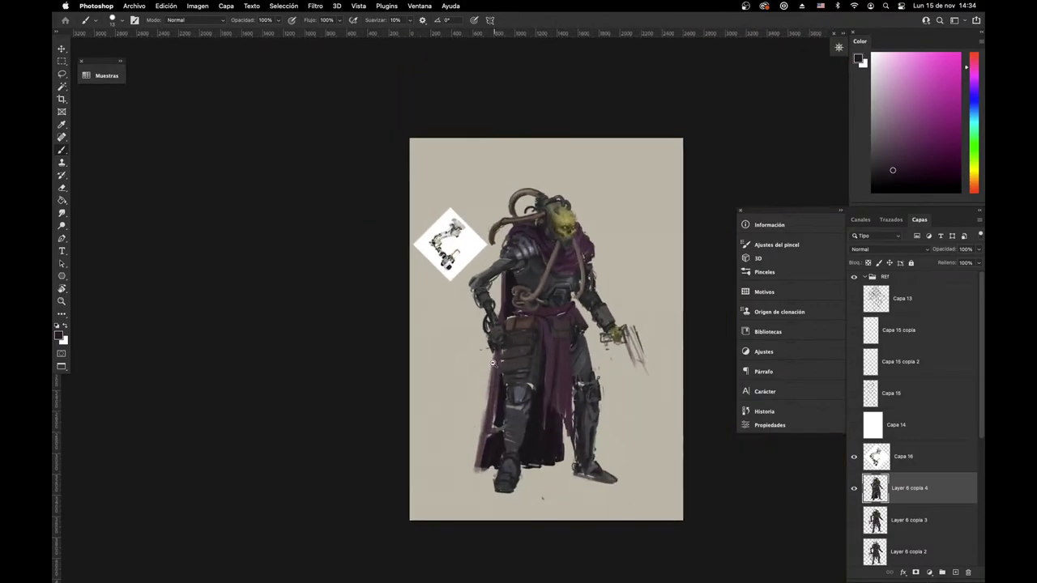
pyautogui.moveTo(538, 374); pyautogui.dragTo(482, 384)
pyautogui.click(974, 194)
pyautogui.click(944, 64)
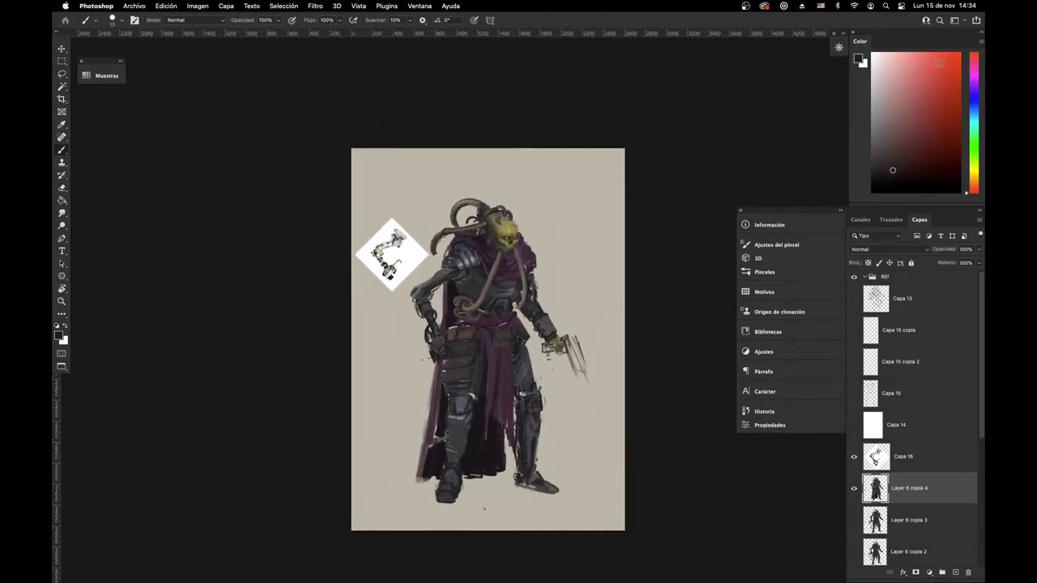
pyautogui.scroll(2, 476, 292)
pyautogui.rightClick(563, 234)
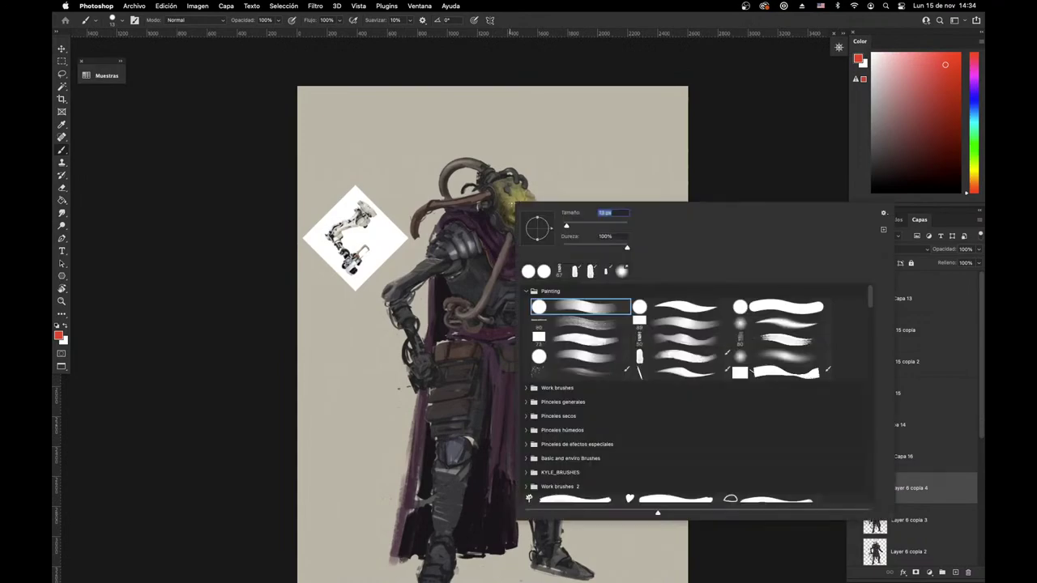
pyautogui.moveTo(566, 226); pyautogui.dragTo(572, 226)
pyautogui.click(740, 132)
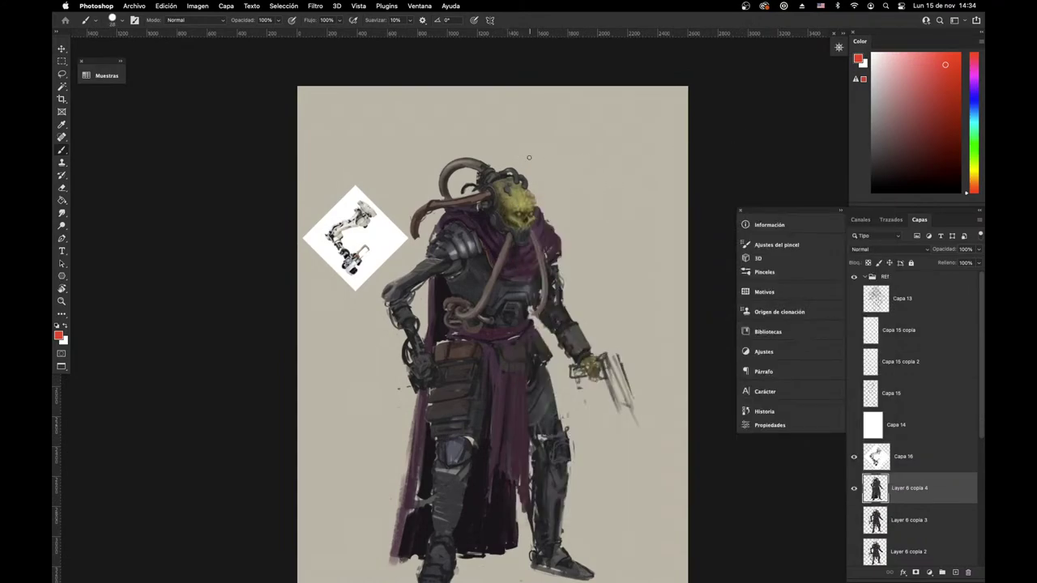
pyautogui.moveTo(525, 139); pyautogui.dragTo(527, 165)
pyautogui.moveTo(522, 139)
pyautogui.mouseDown()
pyautogui.moveTo(525, 164)
pyautogui.moveTo(550, 164)
pyautogui.mouseUp()
pyautogui.moveTo(550, 134)
pyautogui.mouseDown()
pyautogui.moveTo(553, 147)
pyautogui.moveTo(577, 154)
pyautogui.mouseUp()
pyautogui.moveTo(576, 128); pyautogui.dragTo(576, 154)
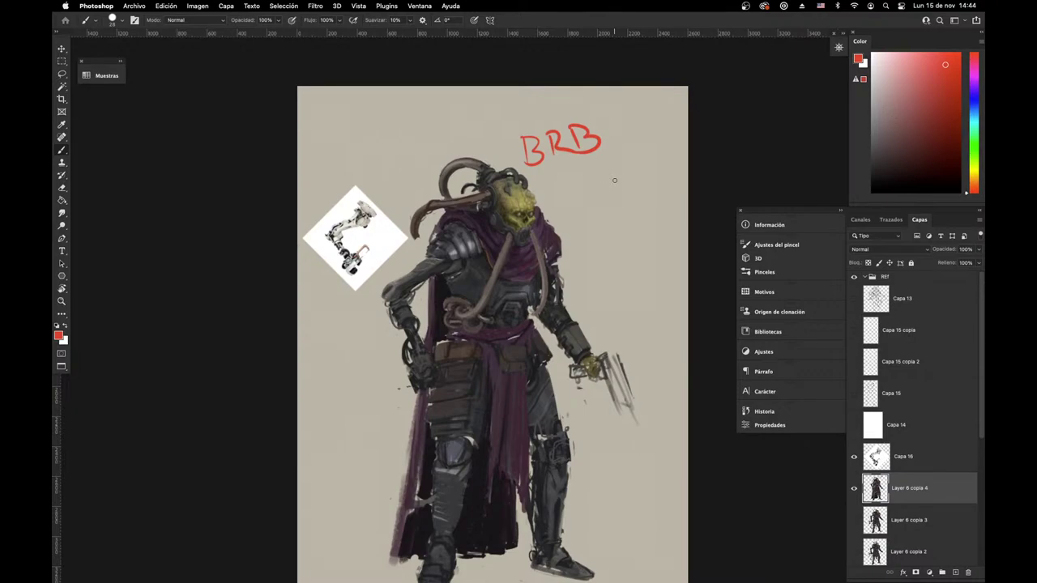
# Step: Shrink the labelled dock of auxiliary panels so that it shows icons only
pyautogui.click(840, 212)
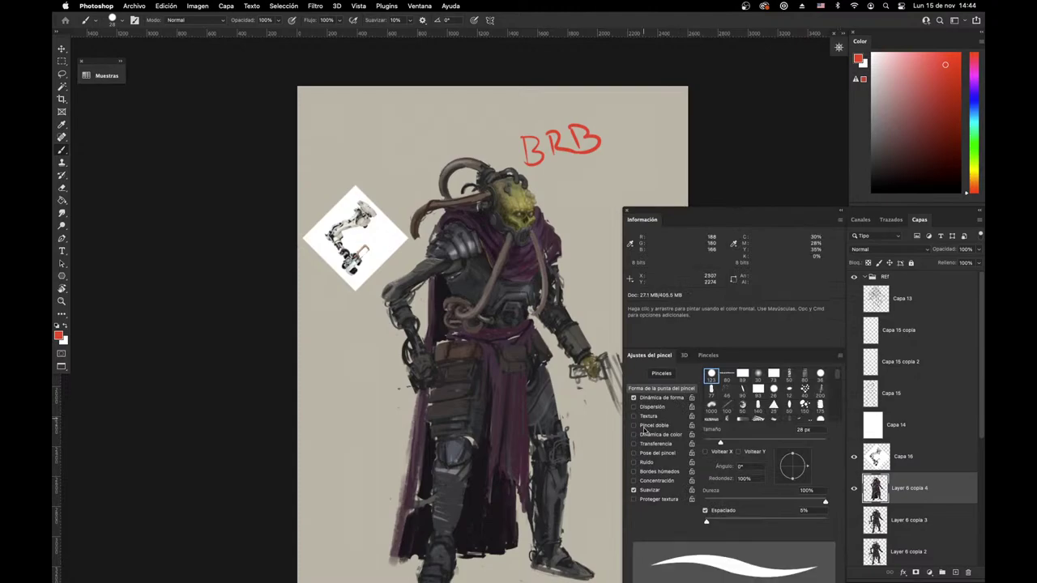
pyautogui.click(840, 212)
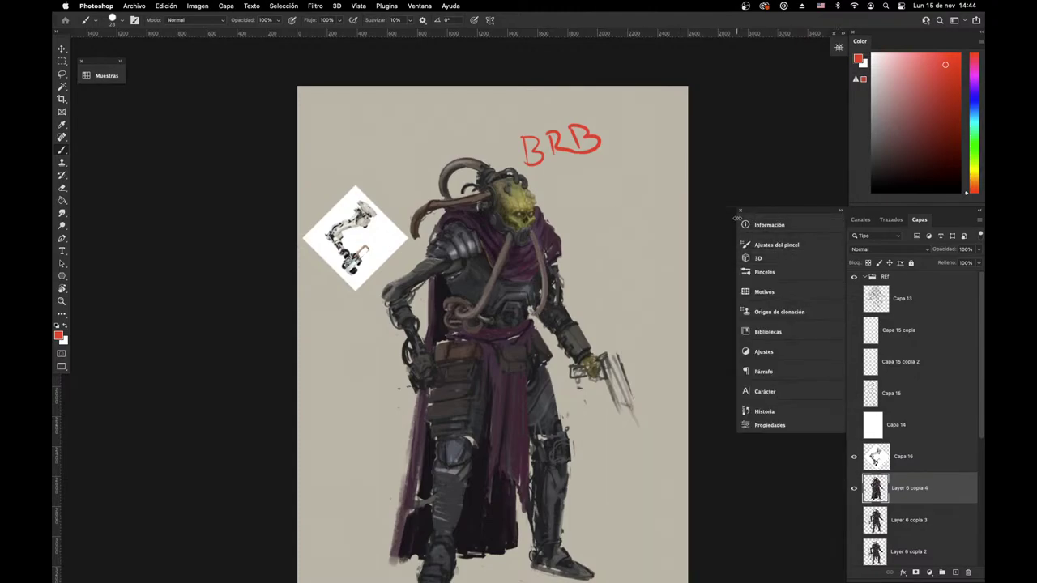
pyautogui.moveTo(736, 221); pyautogui.dragTo(823, 221)
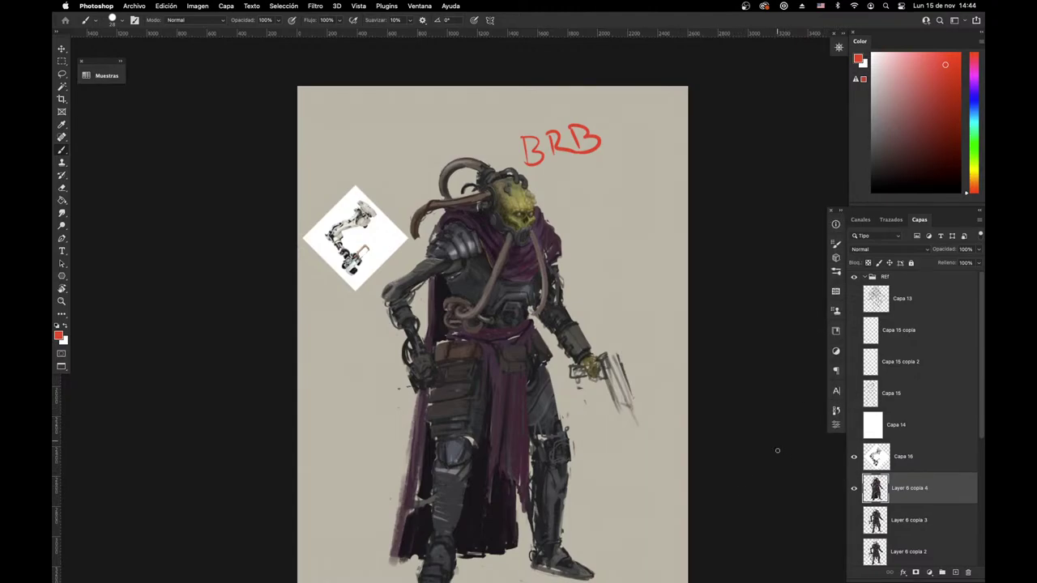
# Step: Touch up the mechanical forearm of the hip-resting arm with a different brush tip and sampled dark greys
pyautogui.moveTo(613, 461); pyautogui.dragTo(667, 457)
pyautogui.moveTo(466, 293); pyautogui.dragTo(526, 294)
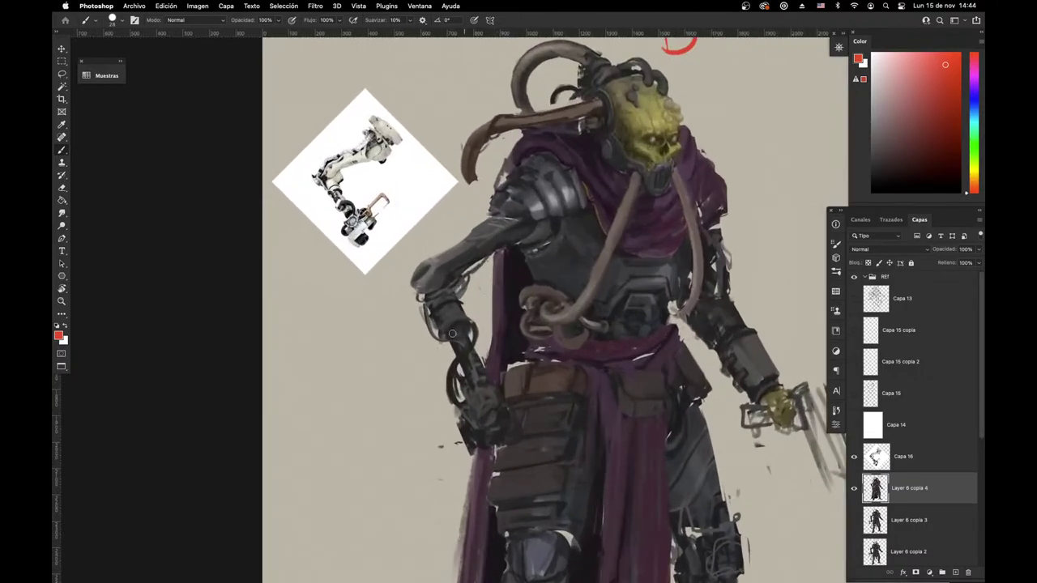
pyautogui.keyDown('alt'); pyautogui.click(442, 333); pyautogui.keyUp('alt')
pyautogui.press('d')
pyautogui.press('e')
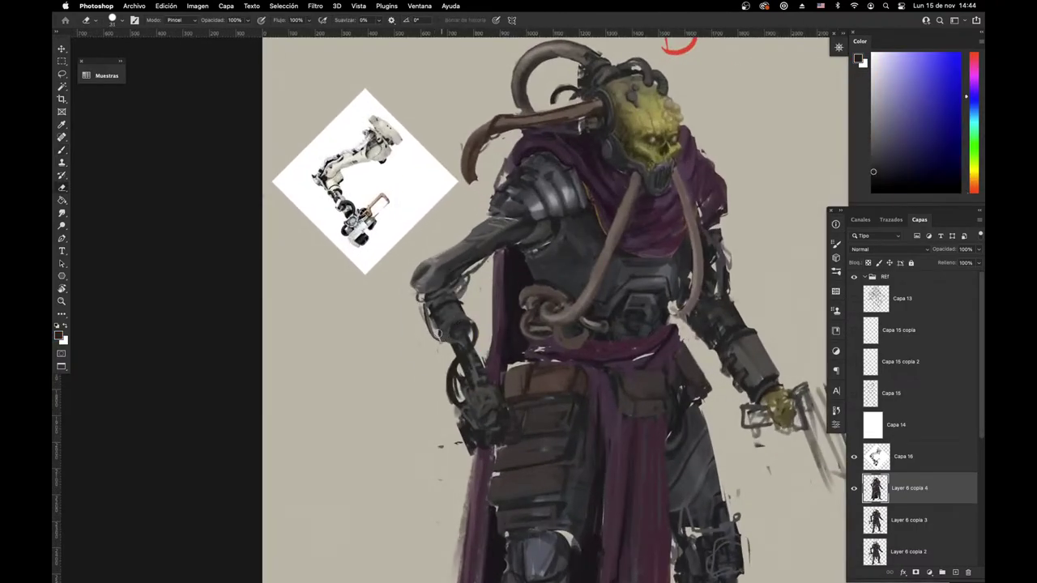
pyautogui.press('b')
pyautogui.rightClick(556, 286)
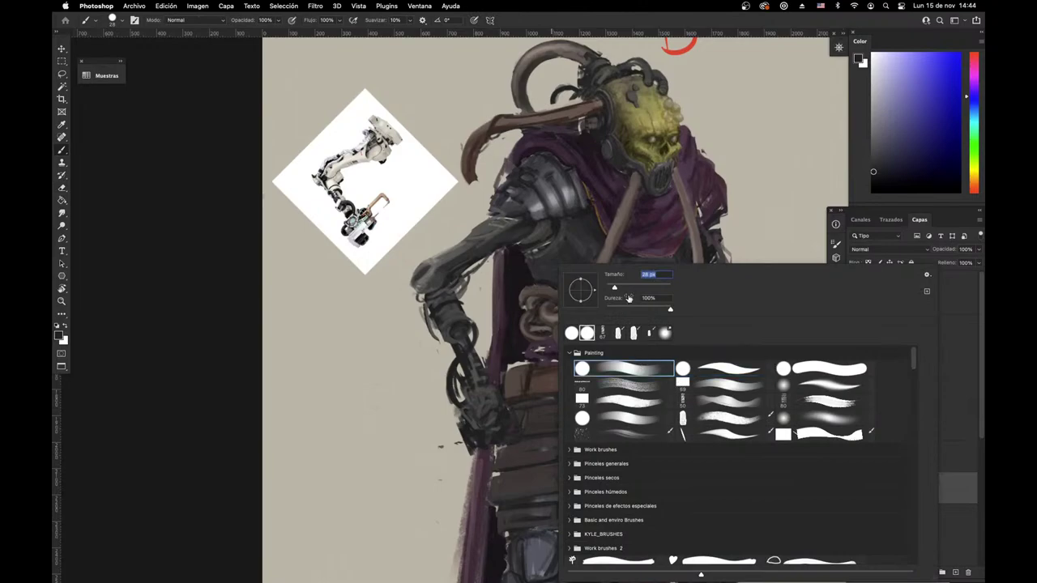
pyautogui.click(720, 416)
pyautogui.keyDown('alt'); pyautogui.click(454, 329); pyautogui.keyUp('alt')
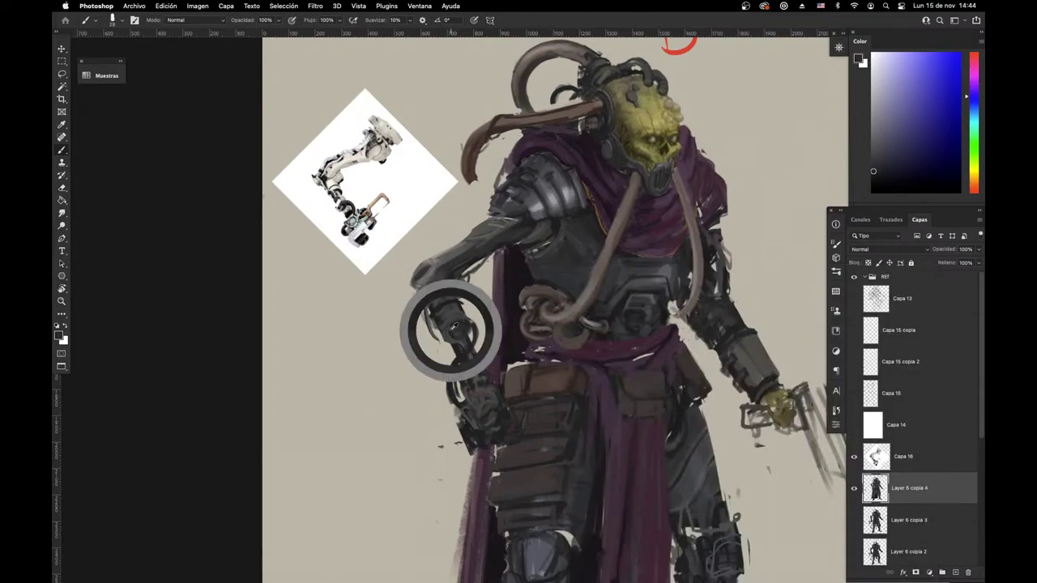
pyautogui.keyDown('alt'); pyautogui.click(447, 331); pyautogui.keyUp('alt')
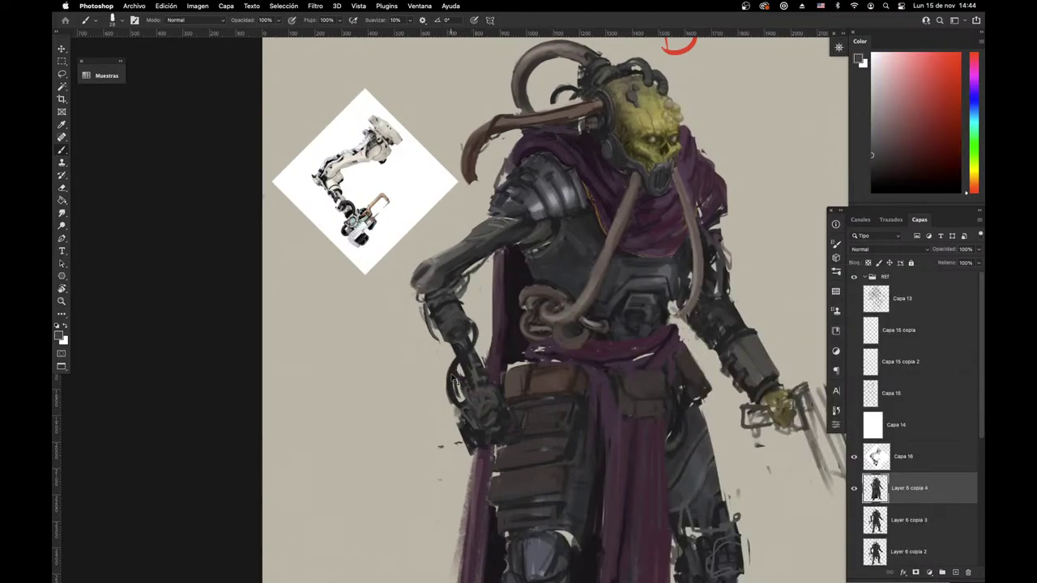
pyautogui.rightClick(511, 267)
pyautogui.keyDown('alt'); pyautogui.click(459, 299); pyautogui.keyUp('alt')
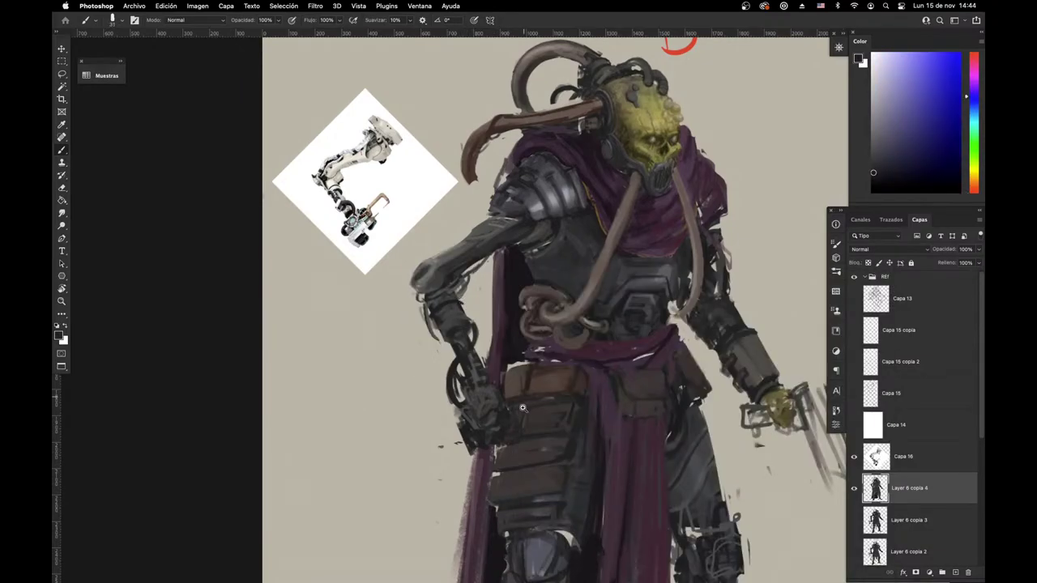
# Step: Check the visibility of Capa 16 and Layer 6 copia 4, and erase the red "BRB" lettering
pyautogui.scroll(-2, 523, 407)
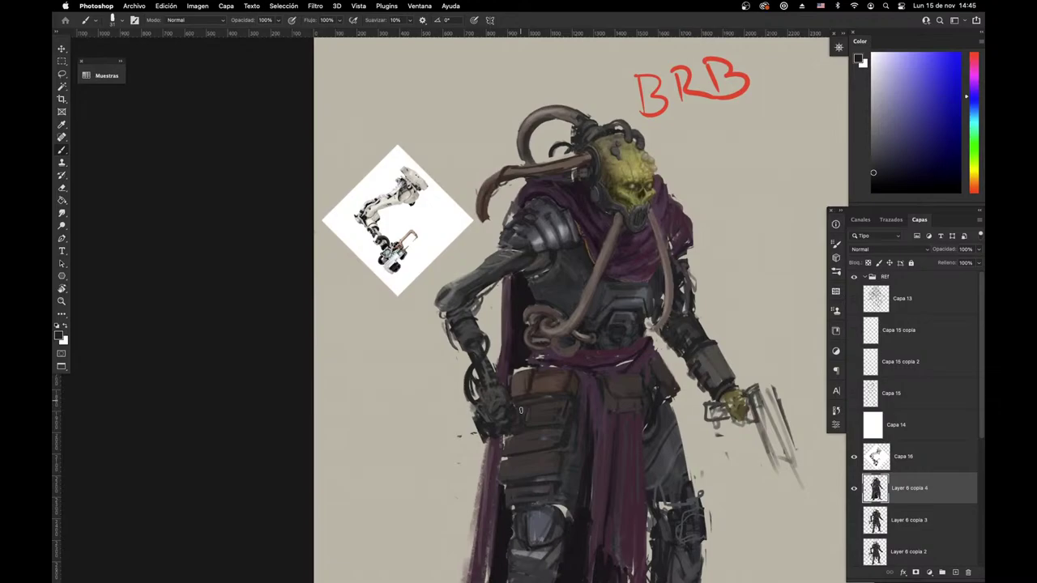
pyautogui.moveTo(520, 410); pyautogui.dragTo(611, 525)
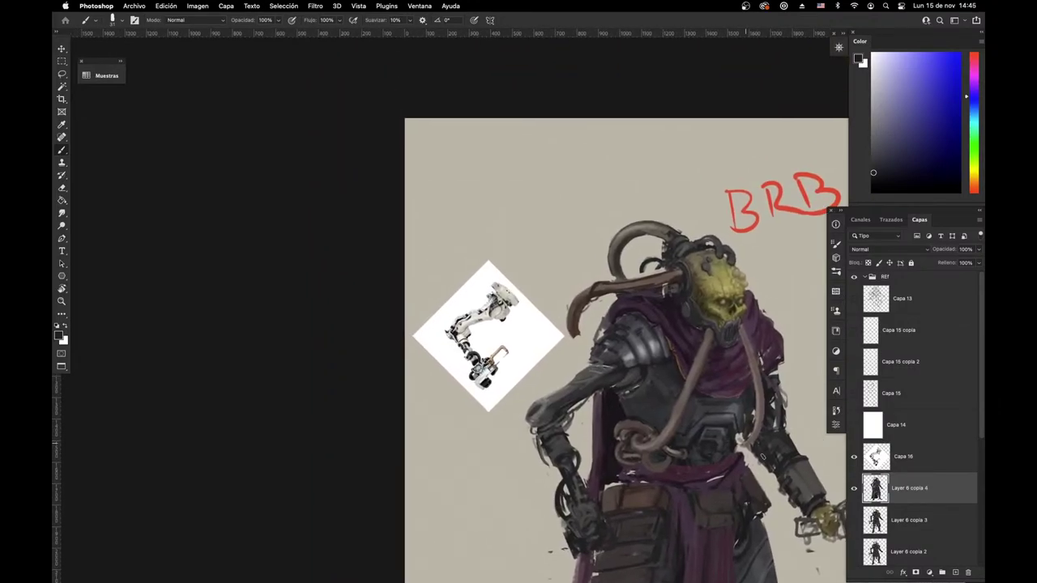
pyautogui.click(854, 457)
pyautogui.click(854, 457)
pyautogui.click(855, 489)
pyautogui.click(855, 488)
pyautogui.moveTo(694, 406); pyautogui.dragTo(548, 430)
pyautogui.press('e')
pyautogui.moveTo(586, 216)
pyautogui.mouseDown()
pyautogui.moveTo(579, 246)
pyautogui.moveTo(602, 254)
pyautogui.moveTo(604, 217)
pyautogui.moveTo(625, 219)
pyautogui.moveTo(629, 206)
pyautogui.moveTo(647, 235)
pyautogui.moveTo(637, 216)
pyautogui.moveTo(672, 204)
pyautogui.moveTo(634, 233)
pyautogui.moveTo(678, 197)
pyautogui.moveTo(657, 241)
pyautogui.moveTo(691, 214)
pyautogui.moveTo(675, 235)
pyautogui.mouseUp()
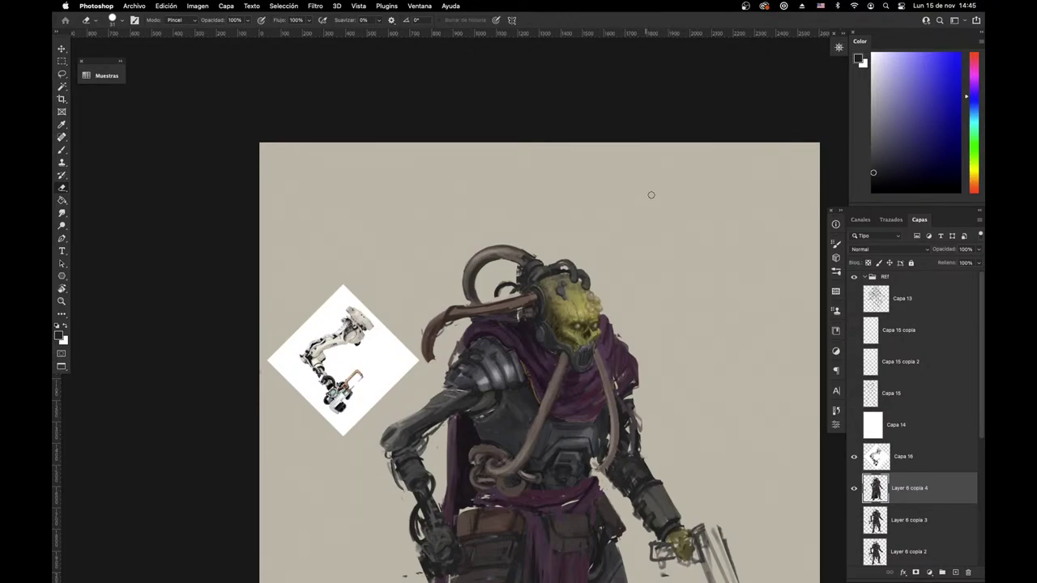
# Step: Smooth and shade the upper arm between the shoulder plates and the elbow with sampled mid greys
pyautogui.scroll(-4, 657, 306)
pyautogui.press('b')
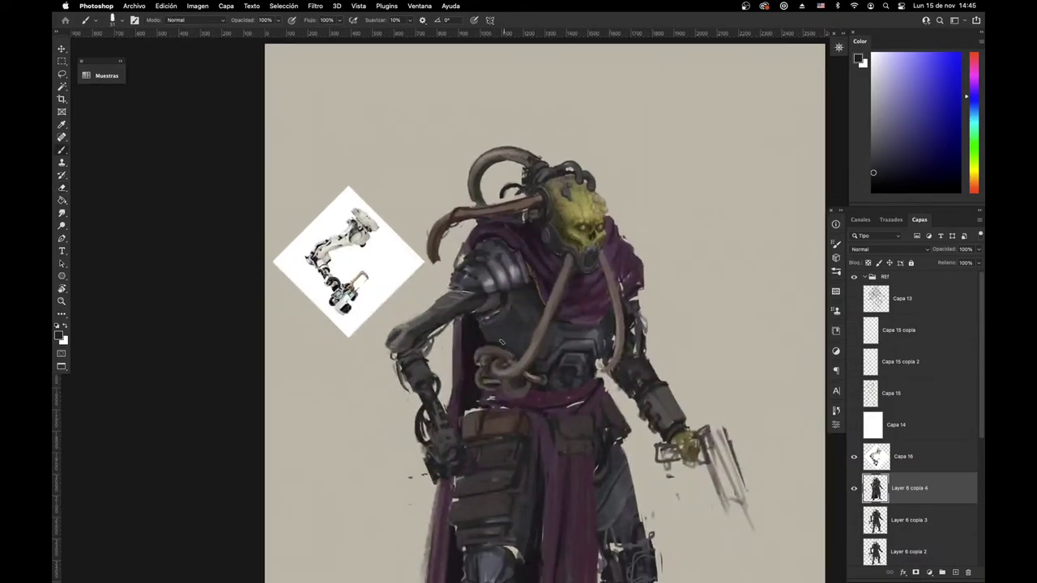
pyautogui.scroll(3, 474, 311)
pyautogui.rightClick(536, 271)
pyautogui.keyDown('alt'); pyautogui.click(442, 294); pyautogui.keyUp('alt')
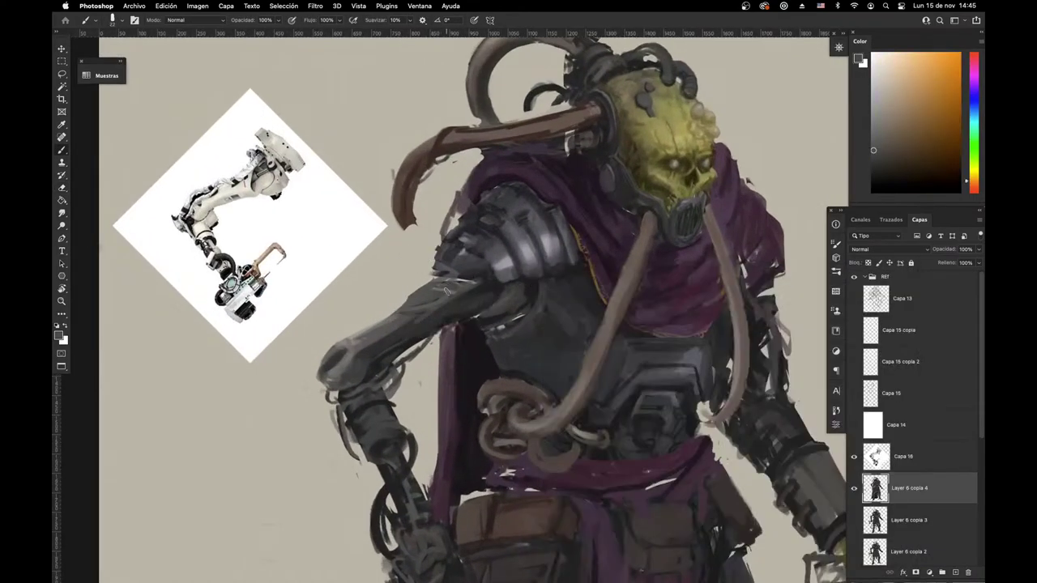
pyautogui.keyDown('alt'); pyautogui.click(423, 299); pyautogui.keyUp('alt')
pyautogui.keyDown('alt'); pyautogui.click(389, 321); pyautogui.keyUp('alt')
pyautogui.moveTo(369, 336)
pyautogui.mouseDown()
pyautogui.moveTo(422, 291)
pyautogui.moveTo(372, 335)
pyautogui.moveTo(441, 287)
pyautogui.moveTo(373, 340)
pyautogui.moveTo(479, 280)
pyautogui.moveTo(355, 351)
pyautogui.moveTo(359, 342)
pyautogui.moveTo(329, 376)
pyautogui.moveTo(388, 319)
pyautogui.mouseUp()
pyautogui.keyDown('alt'); pyautogui.click(462, 297); pyautogui.keyUp('alt')
pyautogui.keyDown('alt'); pyautogui.click(451, 299); pyautogui.keyUp('alt')
pyautogui.keyDown('alt'); pyautogui.click(355, 351); pyautogui.keyUp('alt')
pyautogui.keyDown('alt'); pyautogui.click(364, 337); pyautogui.keyUp('alt')
pyautogui.keyDown('alt'); pyautogui.click(342, 343); pyautogui.keyUp('alt')
pyautogui.keyDown('alt'); pyautogui.click(411, 297); pyautogui.keyUp('alt')
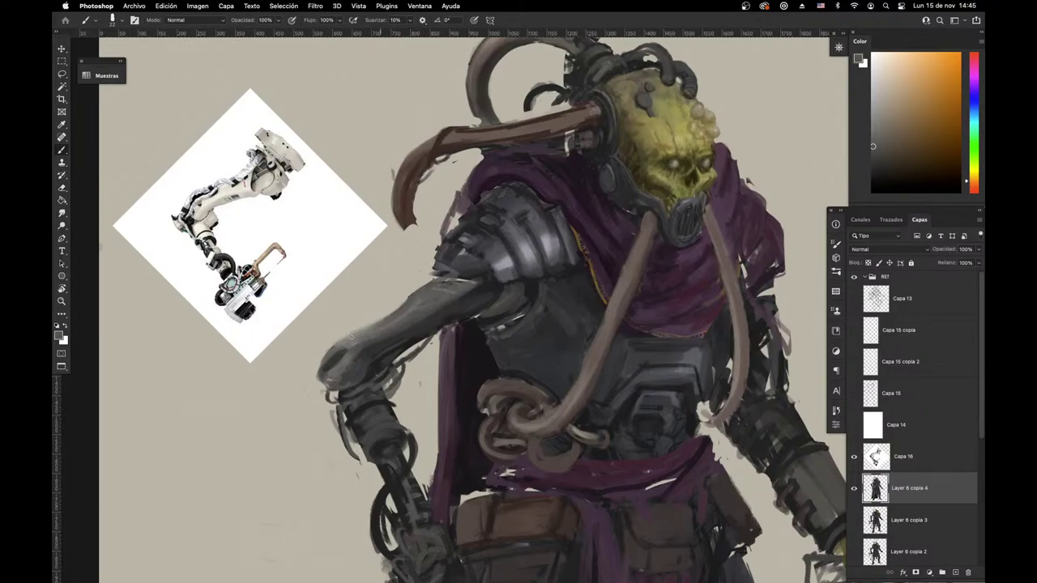
# Step: Paint a near-black recess into the elbow cap of the bent arm with sampled dark tones
pyautogui.rightClick(450, 258)
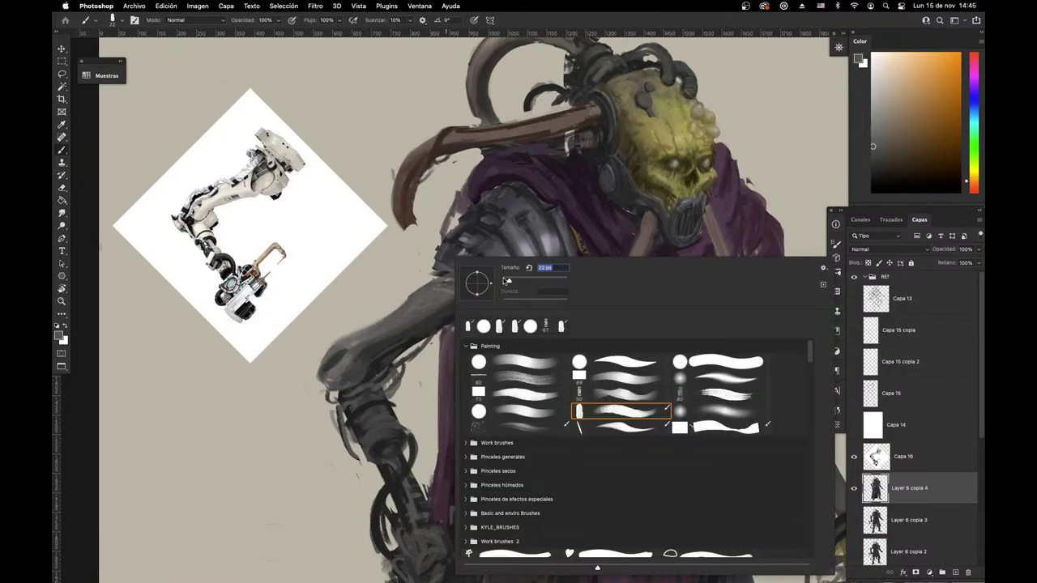
pyautogui.click(400, 319)
pyautogui.keyDown('alt'); pyautogui.click(377, 363); pyautogui.keyUp('alt')
pyautogui.keyDown('alt'); pyautogui.click(369, 355); pyautogui.keyUp('alt')
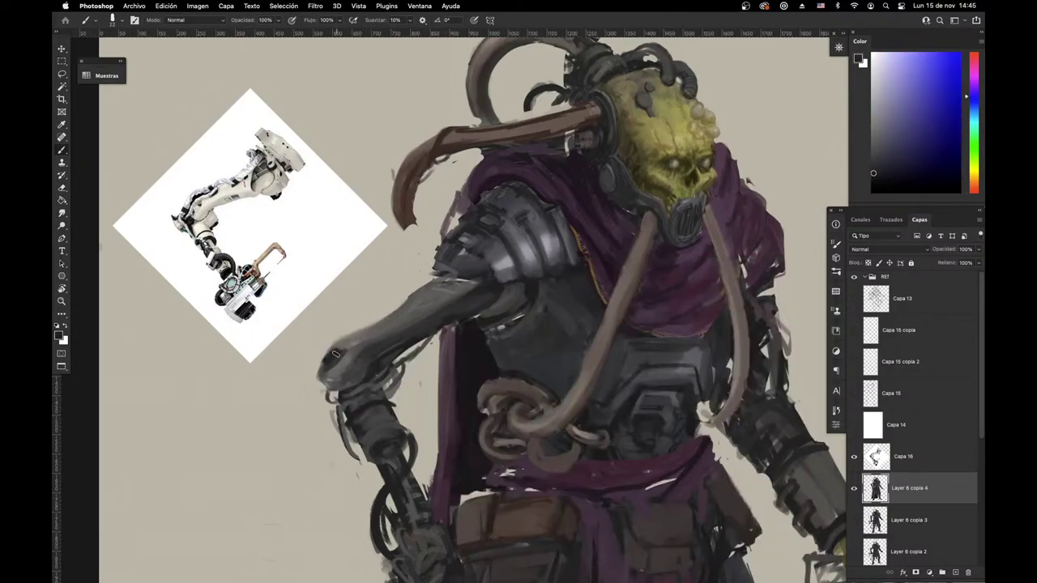
# Step: Refine the rim and inner edge of the elbow recess with a finer brush and sampled light and dark greys
pyautogui.rightClick(454, 278)
pyautogui.keyDown('alt'); pyautogui.click(343, 313); pyautogui.keyUp('alt')
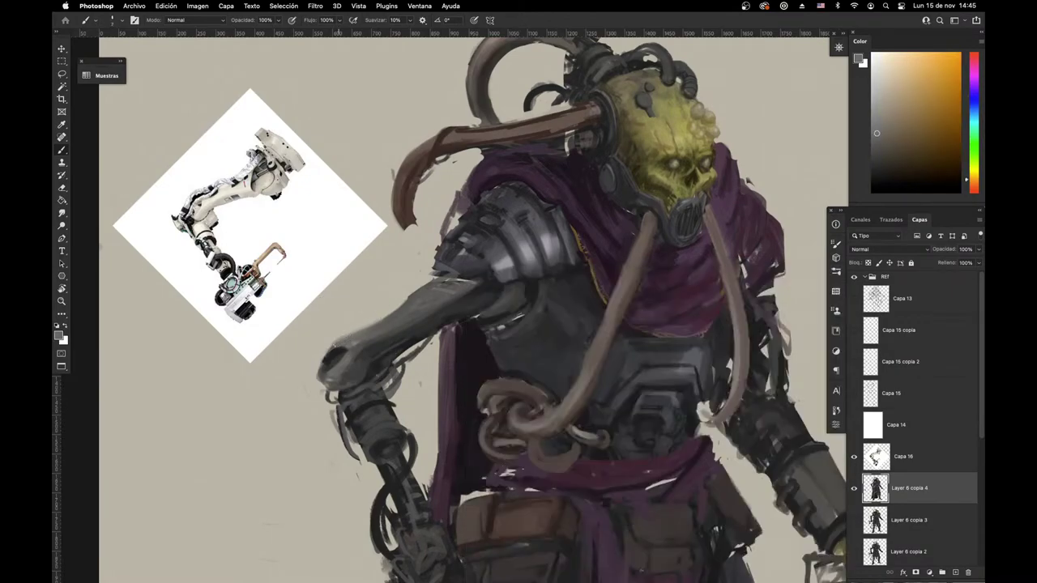
pyautogui.keyDown('alt'); pyautogui.click(330, 352); pyautogui.keyUp('alt')
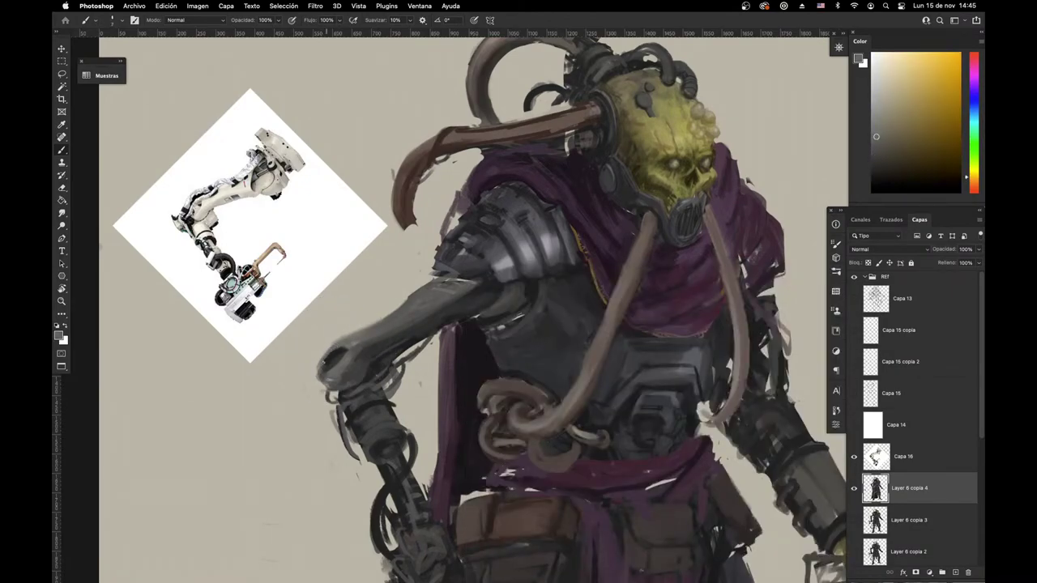
pyautogui.keyDown('alt'); pyautogui.click(329, 359); pyautogui.keyUp('alt')
pyautogui.keyDown('alt'); pyautogui.click(350, 347); pyautogui.keyUp('alt')
pyautogui.moveTo(338, 355); pyautogui.dragTo(329, 363)
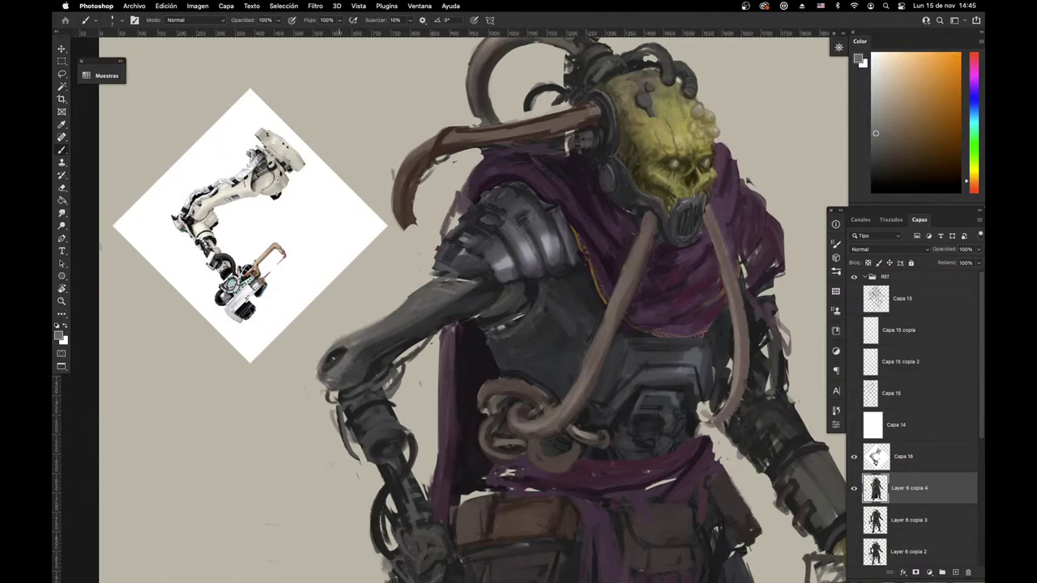
pyautogui.keyDown('alt'); pyautogui.click(333, 353); pyautogui.keyUp('alt')
pyautogui.keyDown('alt'); pyautogui.click(337, 348); pyautogui.keyUp('alt')
pyautogui.keyDown('alt'); pyautogui.click(342, 349); pyautogui.keyUp('alt')
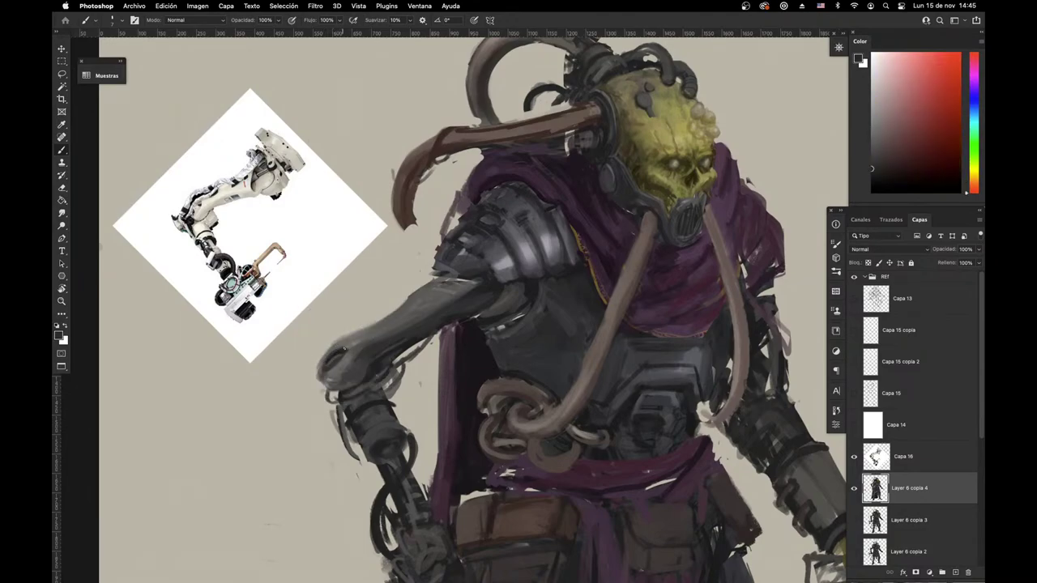
pyautogui.keyDown('alt'); pyautogui.click(347, 344); pyautogui.keyUp('alt')
pyautogui.keyDown('alt'); pyautogui.click(347, 345); pyautogui.keyUp('alt')
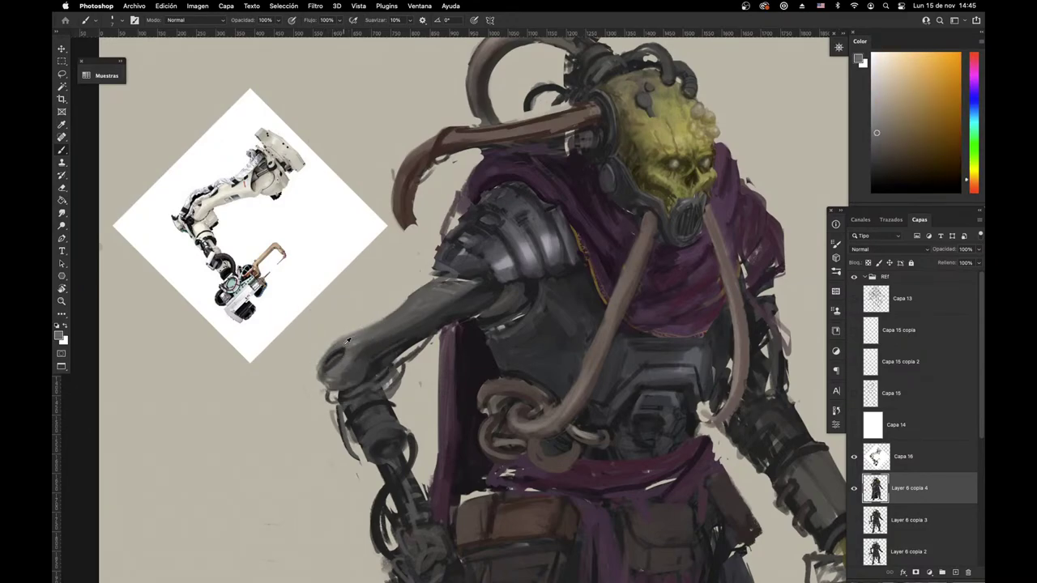
pyautogui.keyDown('alt'); pyautogui.click(350, 347); pyautogui.keyUp('alt')
# Step: Refine the skull's nose cavity and the upper jaw above the mask with sampled olive and yellow tones
pyautogui.moveTo(582, 386); pyautogui.dragTo(318, 377)
pyautogui.moveTo(518, 220); pyautogui.dragTo(579, 220)
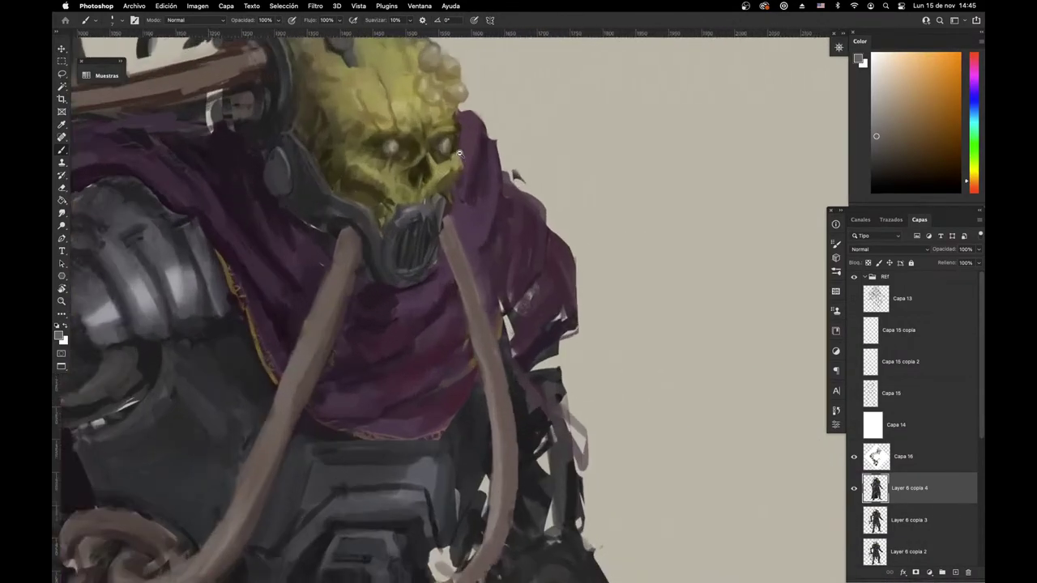
pyautogui.moveTo(425, 151); pyautogui.dragTo(522, 304)
pyautogui.keyDown('alt'); pyautogui.click(482, 269); pyautogui.keyUp('alt')
pyautogui.keyDown('alt'); pyautogui.click(480, 270); pyautogui.keyUp('alt')
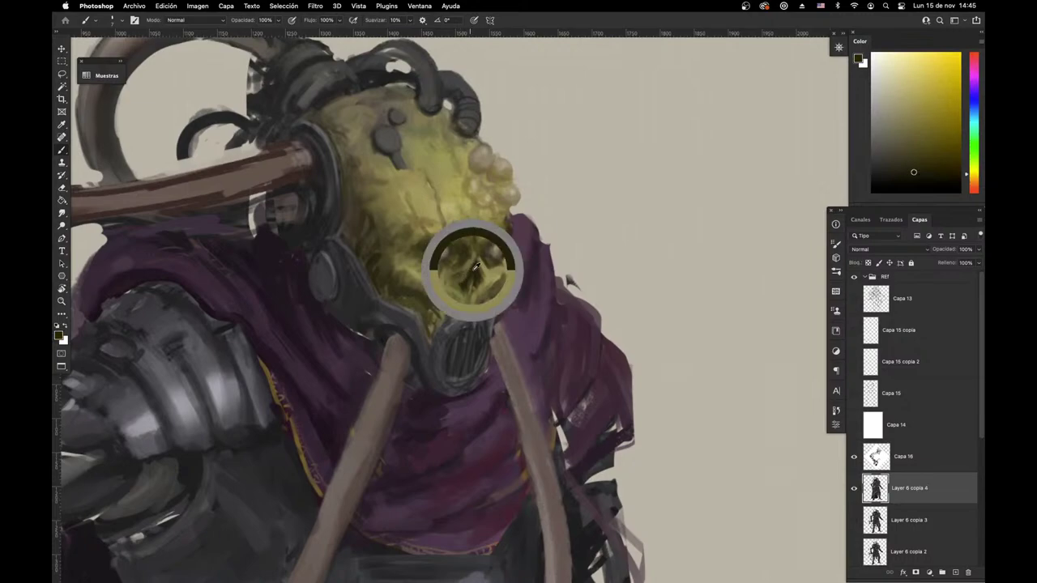
pyautogui.keyDown('alt'); pyautogui.click(463, 287); pyautogui.keyUp('alt')
pyautogui.moveTo(463, 280)
pyautogui.mouseDown()
pyautogui.moveTo(460, 291)
pyautogui.moveTo(475, 287)
pyautogui.mouseUp()
pyautogui.keyDown('alt'); pyautogui.click(471, 284); pyautogui.keyUp('alt')
pyautogui.keyDown('alt'); pyautogui.click(484, 286); pyautogui.keyUp('alt')
pyautogui.keyDown('alt'); pyautogui.click(472, 283); pyautogui.keyUp('alt')
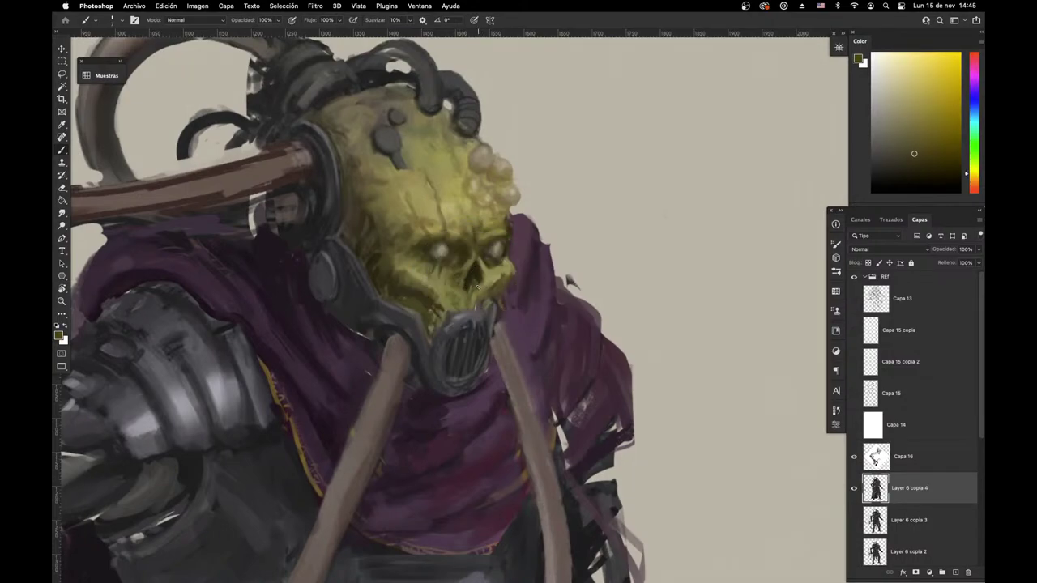
pyautogui.keyDown('alt'); pyautogui.click(482, 285); pyautogui.keyUp('alt')
pyautogui.keyDown('alt'); pyautogui.click(475, 273); pyautogui.keyUp('alt')
# Step: Rework the nose bridge, eye socket and brow of the skull face with sampled dark and light yellows
pyautogui.keyDown('alt'); pyautogui.click(475, 270); pyautogui.keyUp('alt')
pyautogui.keyDown('alt'); pyautogui.click(477, 259); pyautogui.keyUp('alt')
pyautogui.keyDown('alt'); pyautogui.click(468, 262); pyautogui.keyUp('alt')
pyautogui.keyDown('alt'); pyautogui.click(465, 253); pyautogui.keyUp('alt')
pyautogui.keyDown('alt'); pyautogui.click(444, 243); pyautogui.keyUp('alt')
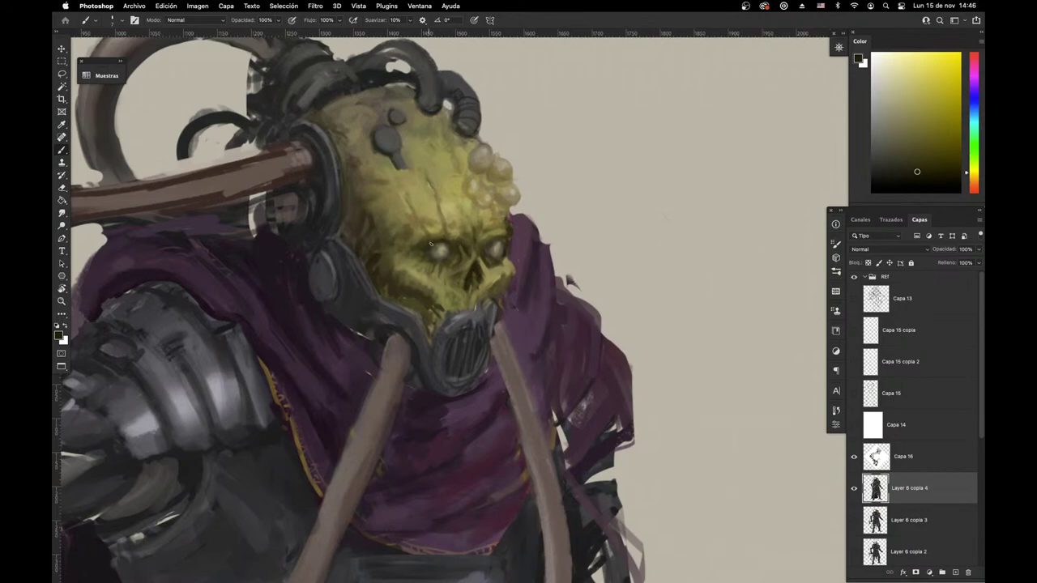
pyautogui.moveTo(435, 259); pyautogui.dragTo(456, 289)
pyautogui.keyDown('alt'); pyautogui.click(460, 272); pyautogui.keyUp('alt')
pyautogui.keyDown('alt'); pyautogui.click(448, 255); pyautogui.keyUp('alt')
pyautogui.keyDown('alt'); pyautogui.click(454, 258); pyautogui.keyUp('alt')
pyautogui.keyDown('alt'); pyautogui.click(451, 260); pyautogui.keyUp('alt')
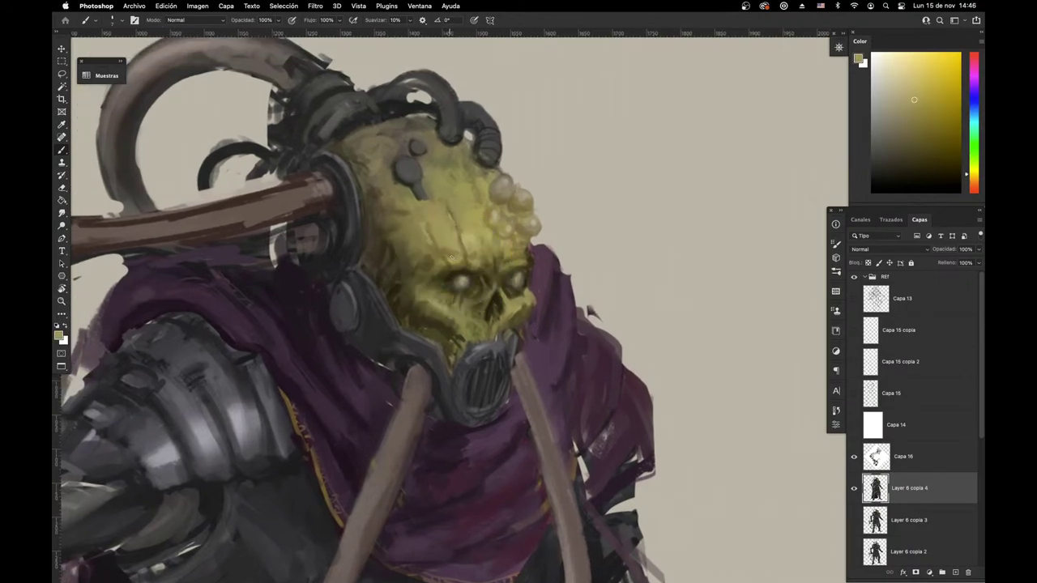
# Step: Darken and blend the side of the skull beside the headgear with a resized Mixer Brush and sampled olive brown
pyautogui.keyDown('alt'); pyautogui.click(459, 242); pyautogui.keyUp('alt')
pyautogui.keyDown('alt'); pyautogui.click(387, 243); pyautogui.keyUp('alt')
pyautogui.hotkey('shift', 'b')
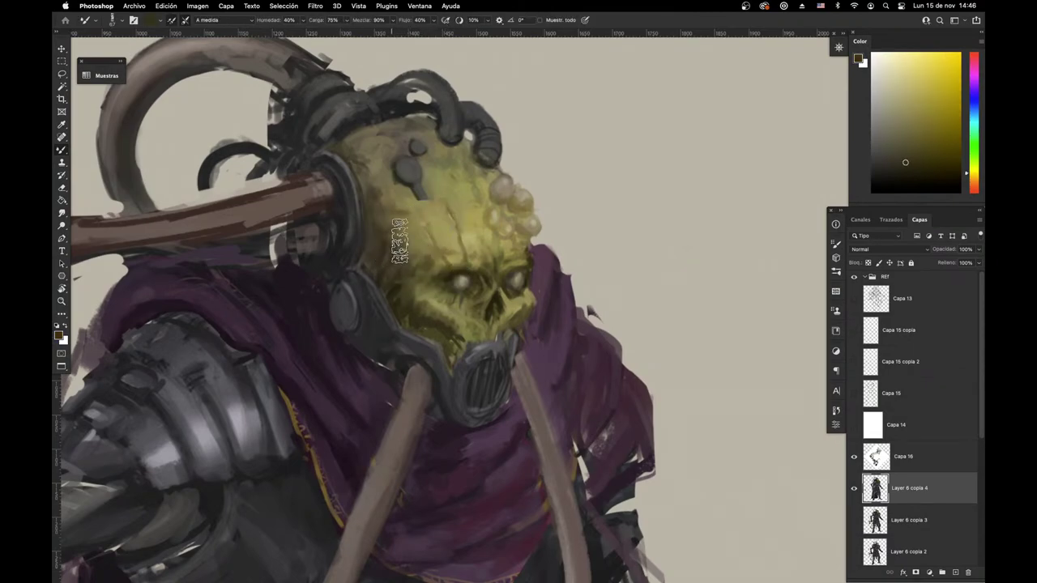
pyautogui.rightClick(499, 199)
pyautogui.moveTo(559, 220); pyautogui.dragTo(550, 217)
pyautogui.click(392, 256)
pyautogui.moveTo(414, 286); pyautogui.dragTo(423, 269)
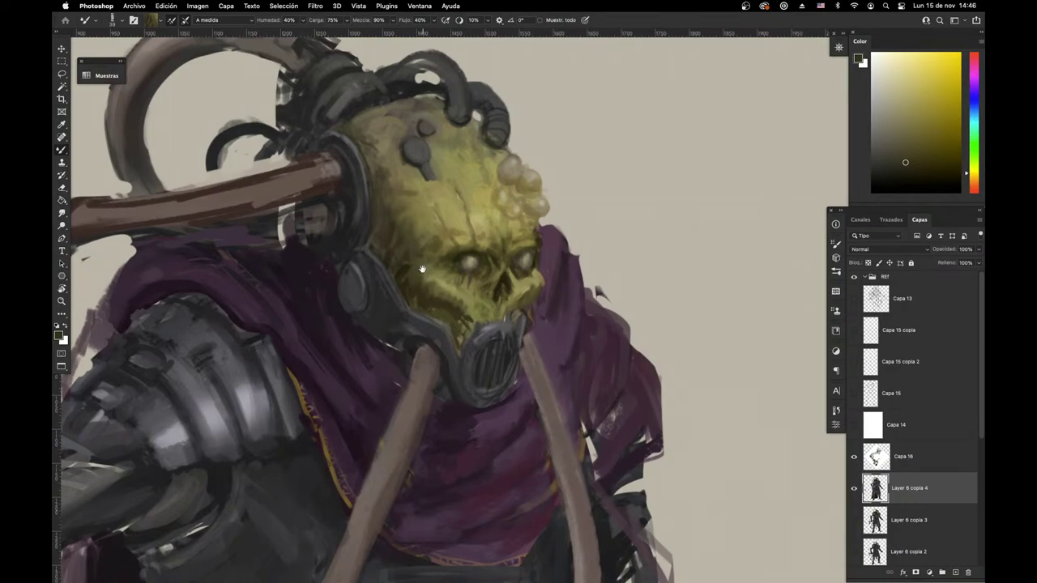
# Step: Touch up the dark scarf folds behind the head beneath the brown cable with sampled dark purple and grey tones
pyautogui.moveTo(520, 450)
pyautogui.mouseDown()
pyautogui.moveTo(627, 406)
pyautogui.moveTo(595, 475)
pyautogui.mouseUp()
pyautogui.hotkey('shift', 'b')
pyautogui.keyDown('alt'); pyautogui.click(552, 372); pyautogui.keyUp('alt')
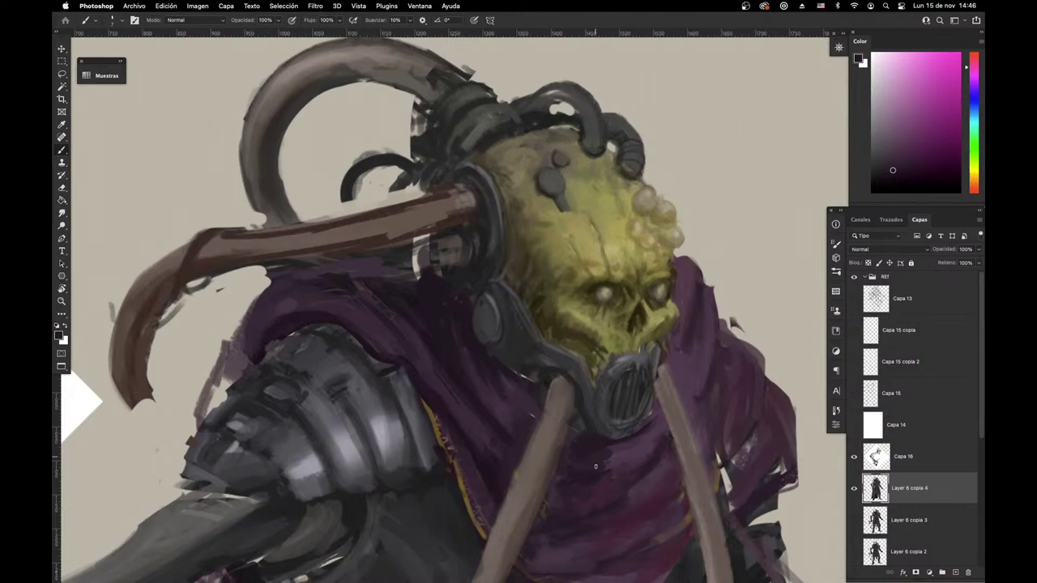
pyautogui.keyDown('alt'); pyautogui.click(473, 346); pyautogui.keyUp('alt')
pyautogui.moveTo(472, 359); pyautogui.dragTo(583, 447)
pyautogui.moveTo(427, 361)
pyautogui.mouseDown()
pyautogui.moveTo(486, 351)
pyautogui.moveTo(475, 350)
pyautogui.mouseUp()
pyautogui.keyDown('alt'); pyautogui.click(562, 326); pyautogui.keyUp('alt')
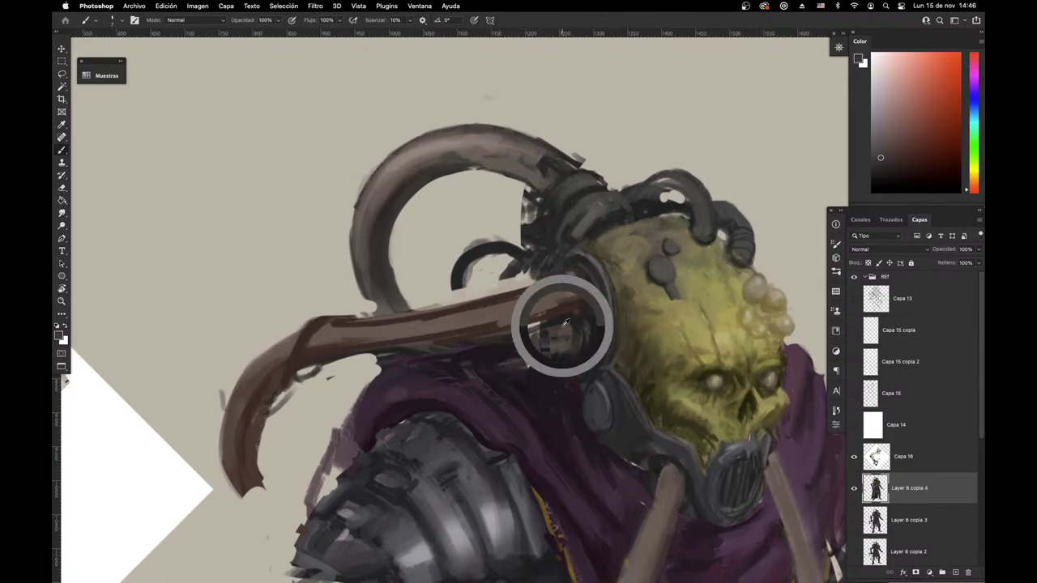
# Step: Erase stray marks around the connector behind the head and tidy the large cable's joint with sampled dark grey
pyautogui.scroll(3, 412, 316)
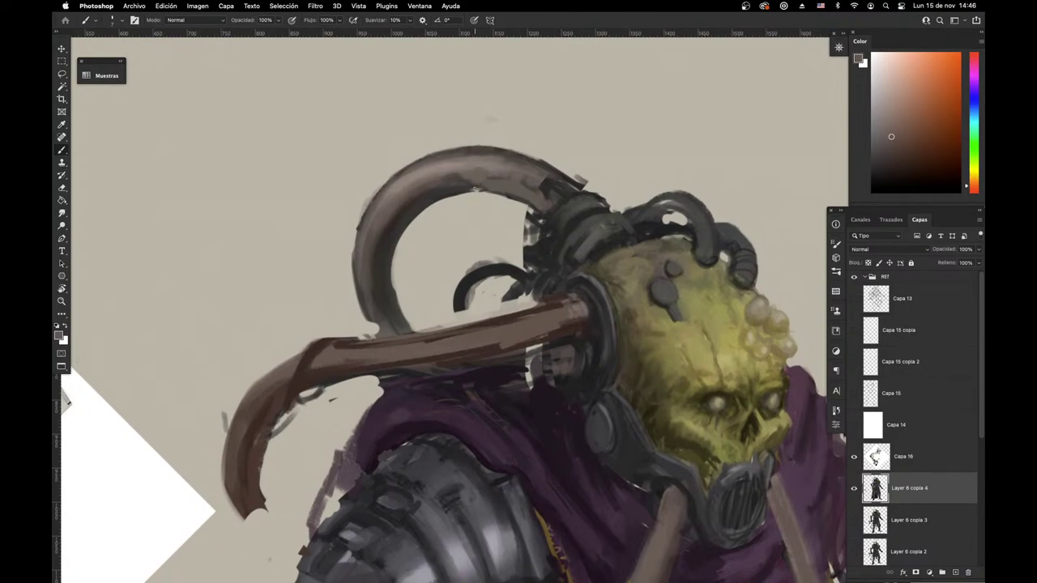
pyautogui.scroll(5, 625, 373)
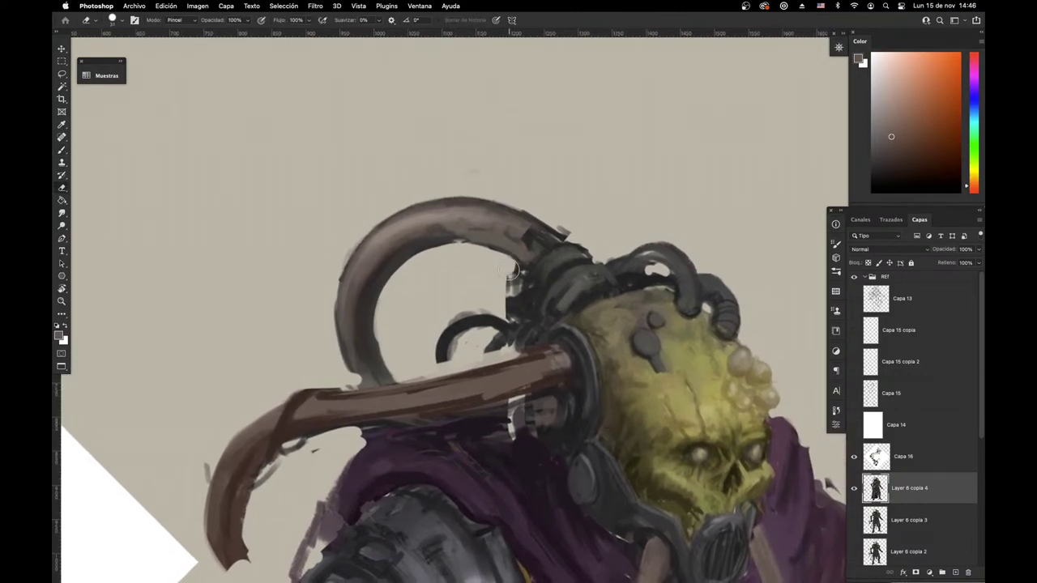
pyautogui.keyDown('alt'); pyautogui.click(535, 279); pyautogui.keyUp('alt')
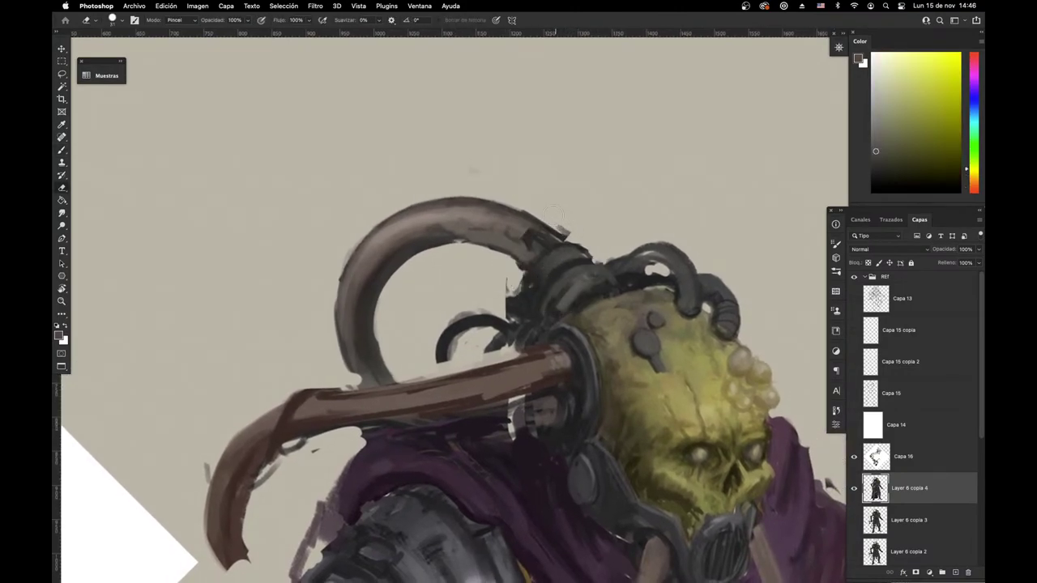
pyautogui.keyDown('alt'); pyautogui.click(528, 235); pyautogui.keyUp('alt')
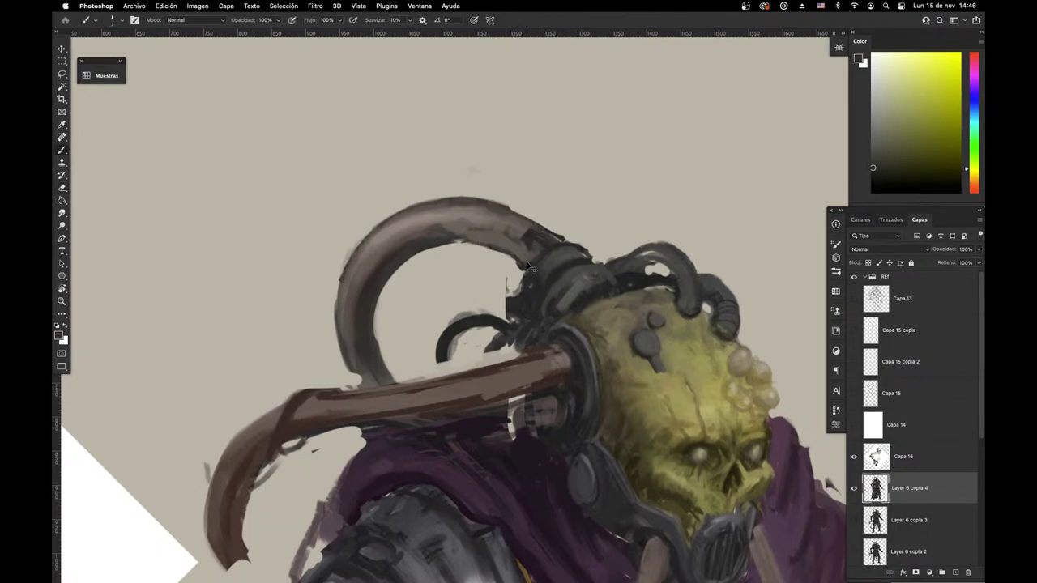
# Step: Check the recording in OBS Studio and return to the Photoshop painting
pyautogui.press('super+Tab')
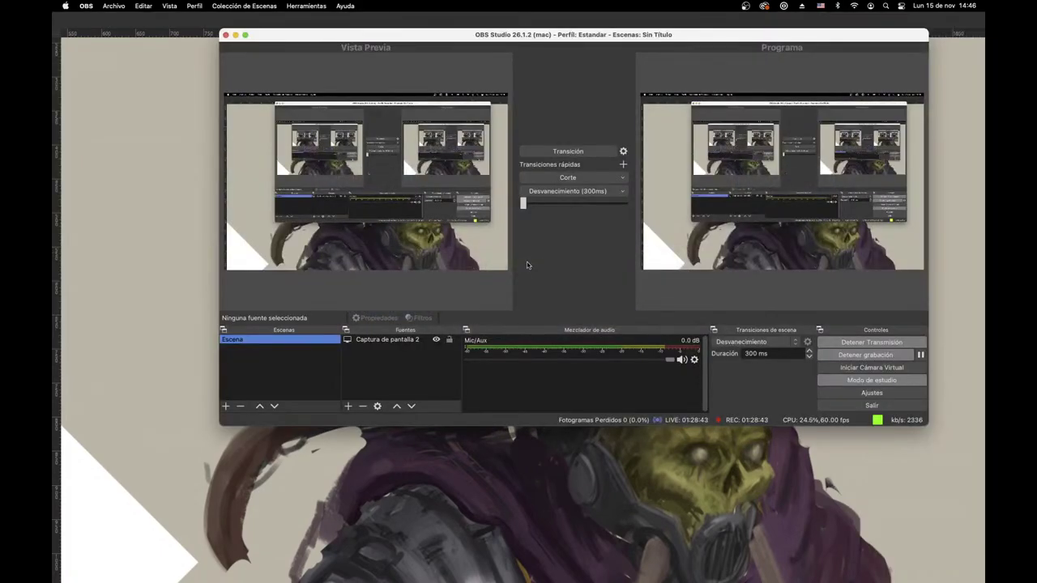
pyautogui.press('super+Tab')
pyautogui.scroll(-3, 480, 471)
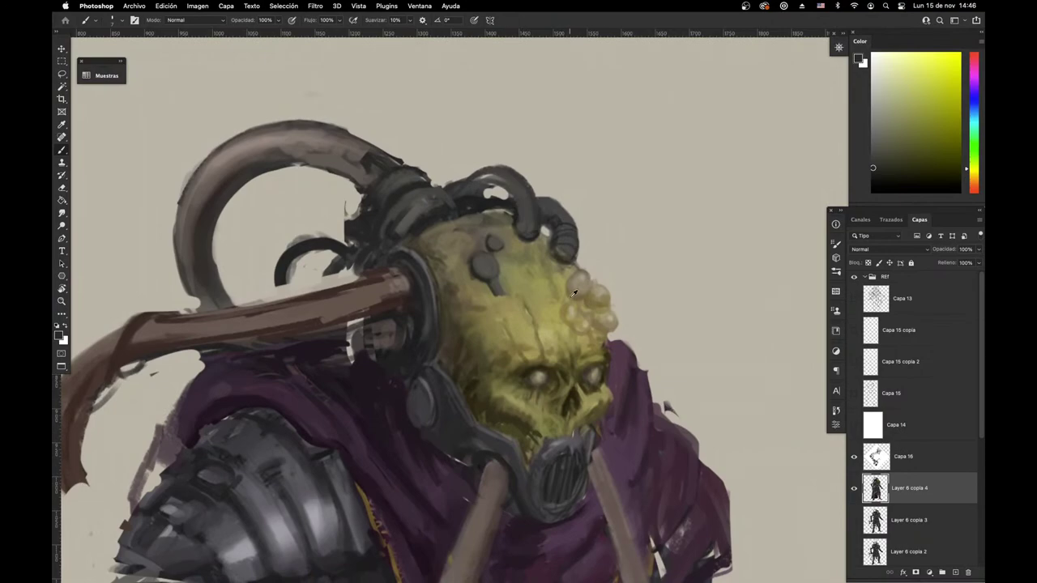
# Step: Blend the forehead skin around the cluster of boils with sampled yellow, olive and brown tones
pyautogui.keyDown('alt'); pyautogui.click(574, 292); pyautogui.keyUp('alt')
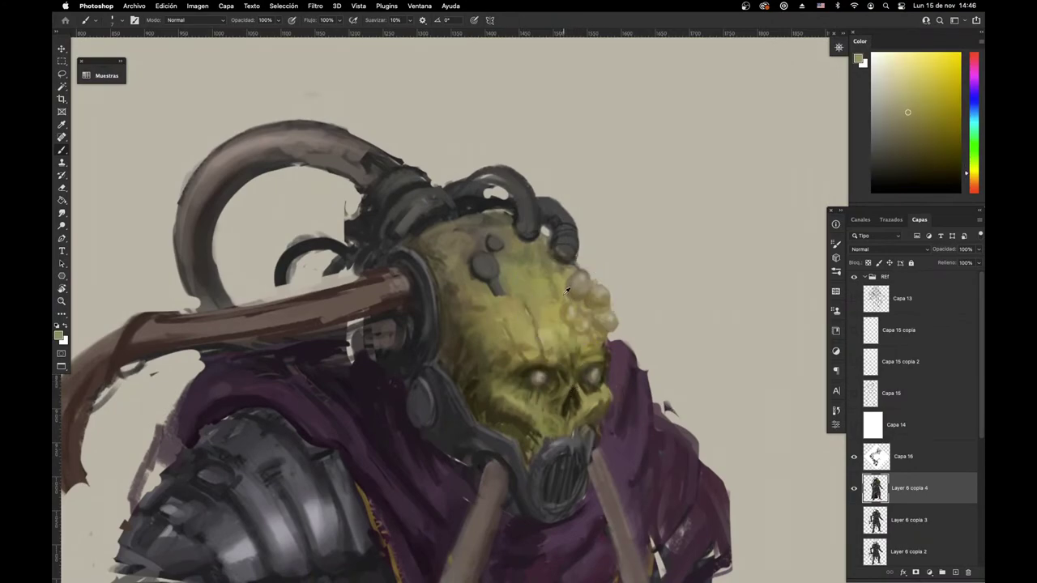
pyautogui.keyDown('alt'); pyautogui.click(450, 289); pyautogui.keyUp('alt')
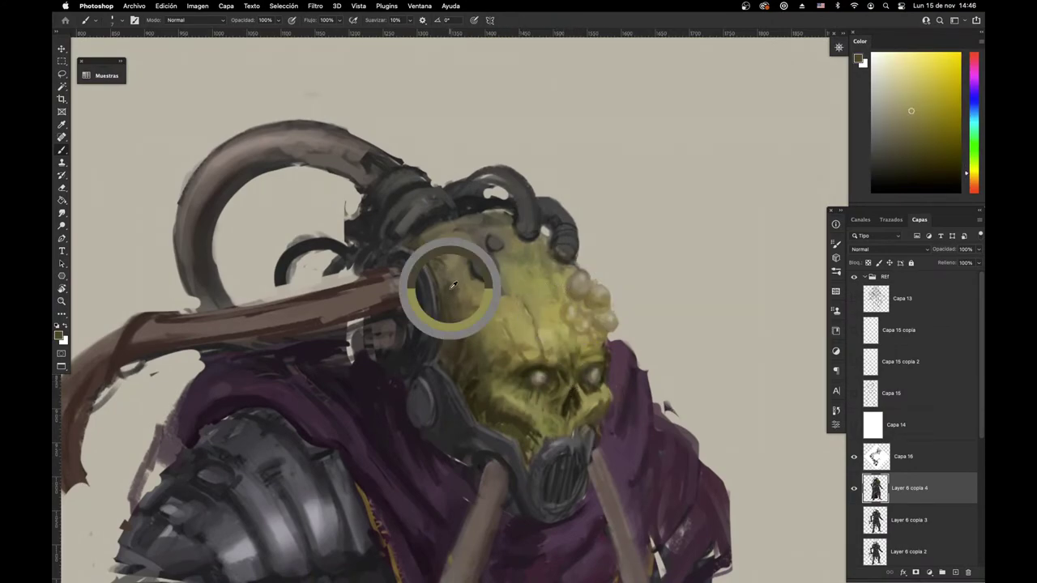
pyautogui.keyDown('alt'); pyautogui.click(573, 288); pyautogui.keyUp('alt')
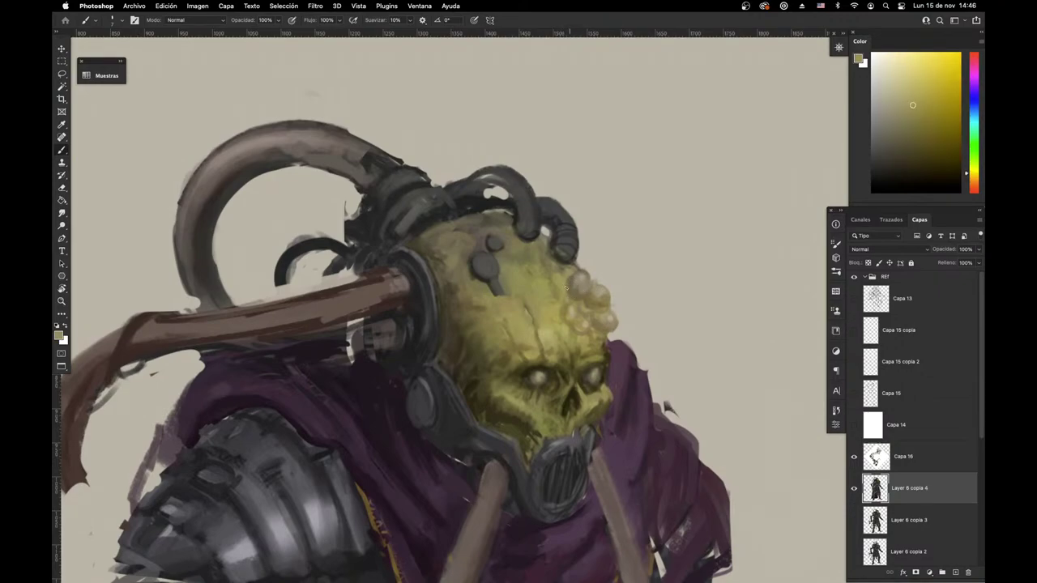
pyautogui.keyDown('alt'); pyautogui.click(573, 300); pyautogui.keyUp('alt')
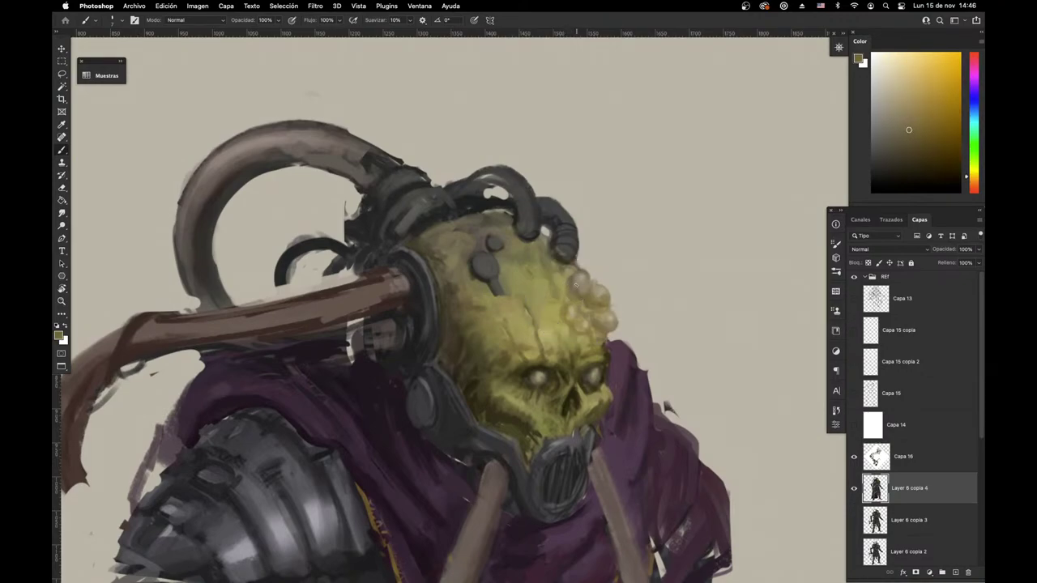
pyautogui.keyDown('alt'); pyautogui.click(564, 288); pyautogui.keyUp('alt')
pyautogui.keyDown('alt'); pyautogui.click(568, 299); pyautogui.keyUp('alt')
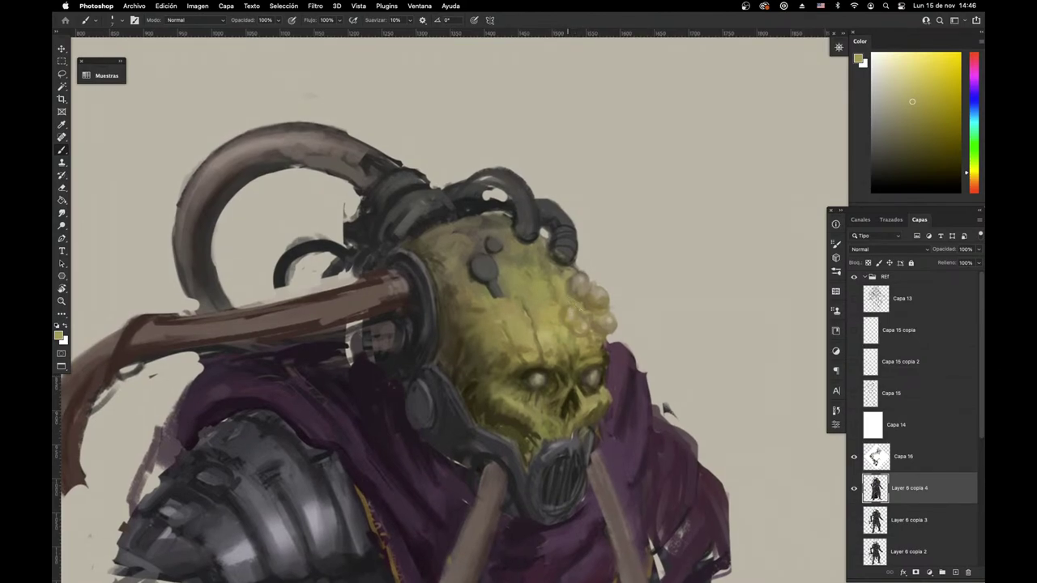
pyautogui.keyDown('alt'); pyautogui.click(581, 306); pyautogui.keyUp('alt')
pyautogui.keyDown('alt'); pyautogui.click(570, 308); pyautogui.keyUp('alt')
pyautogui.keyDown('alt'); pyautogui.click(564, 306); pyautogui.keyUp('alt')
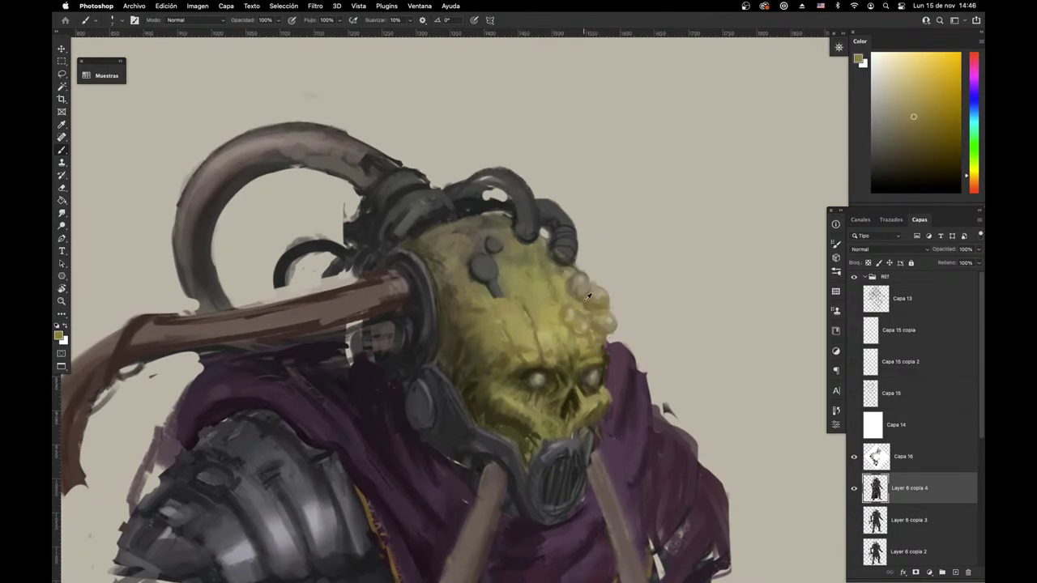
# Step: Deepen the gaps between the boils with a darker ochre and blend the forehead above them with sampled yellows
pyautogui.keyDown('alt'); pyautogui.click(584, 298); pyautogui.keyUp('alt')
pyautogui.click(931, 144)
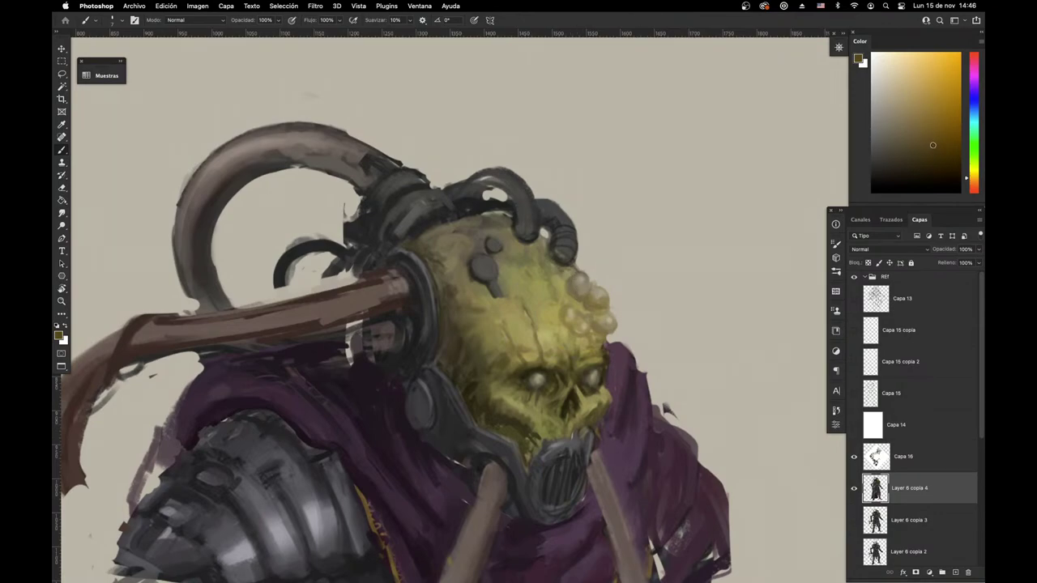
pyautogui.keyDown('alt'); pyautogui.click(562, 290); pyautogui.keyUp('alt')
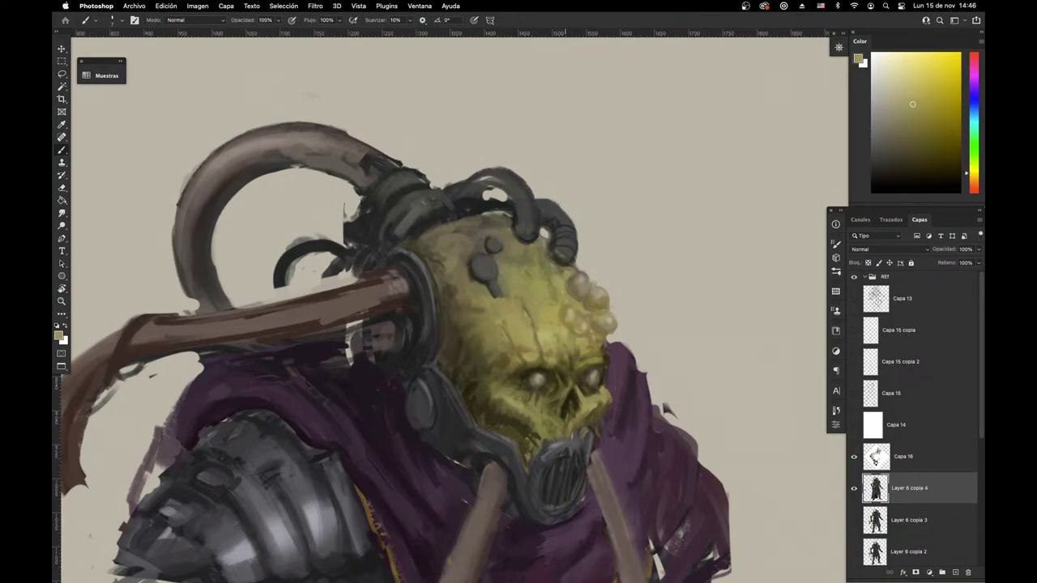
pyautogui.keyDown('alt'); pyautogui.click(557, 276); pyautogui.keyUp('alt')
pyautogui.keyDown('alt'); pyautogui.click(548, 262); pyautogui.keyUp('alt')
pyautogui.scroll(2, 568, 324)
pyautogui.hscroll(-1, 567, 324)
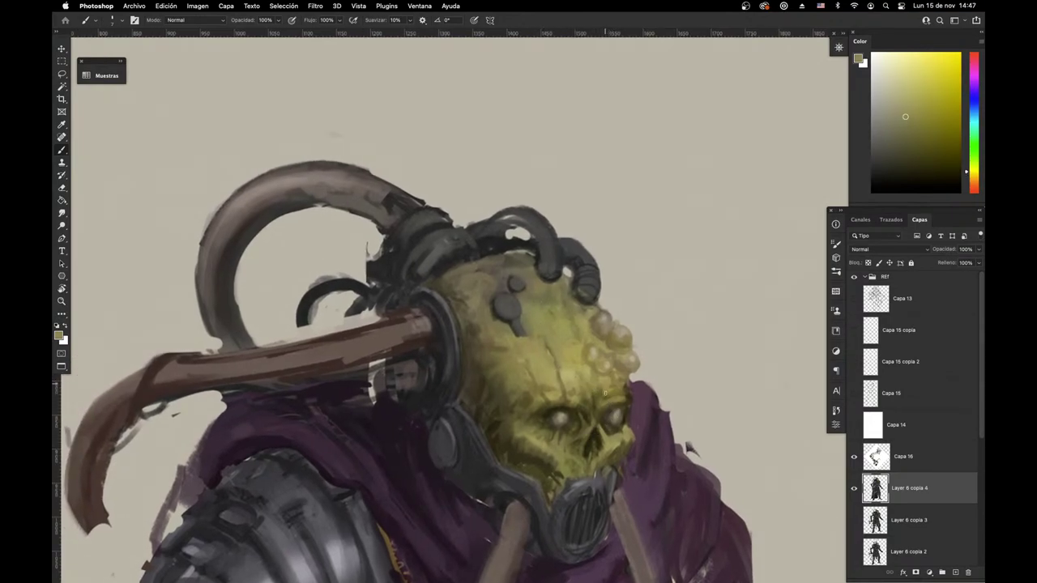
# Step: Refine both eye sockets, the nose bridge and the brow with sampled dark olive and light yellow tones
pyautogui.keyDown('alt'); pyautogui.click(551, 406); pyautogui.keyUp('alt')
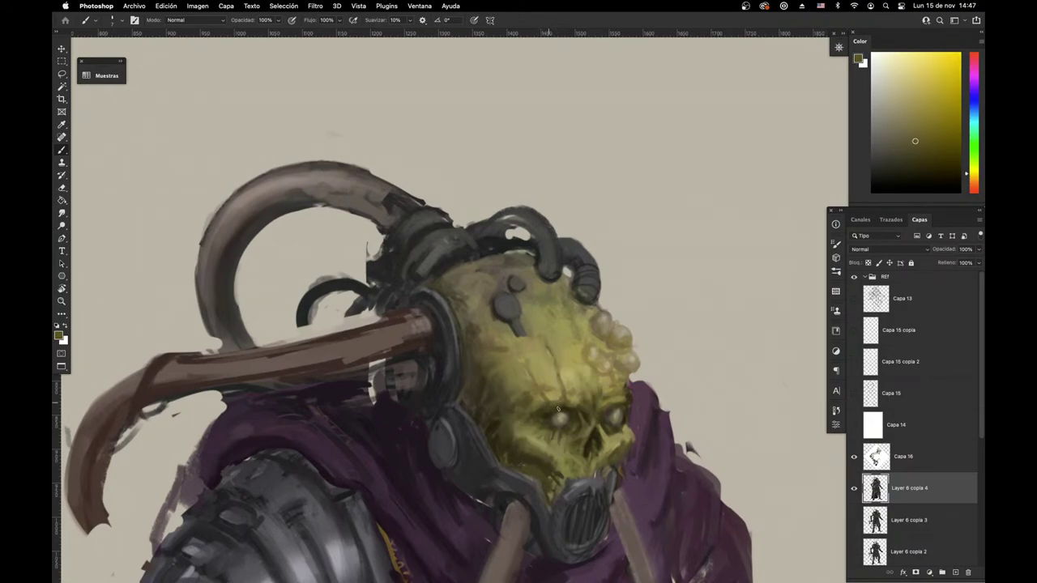
pyautogui.keyDown('alt'); pyautogui.click(567, 403); pyautogui.keyUp('alt')
pyautogui.scroll(1, 596, 417)
pyautogui.hscroll(-1, 595, 417)
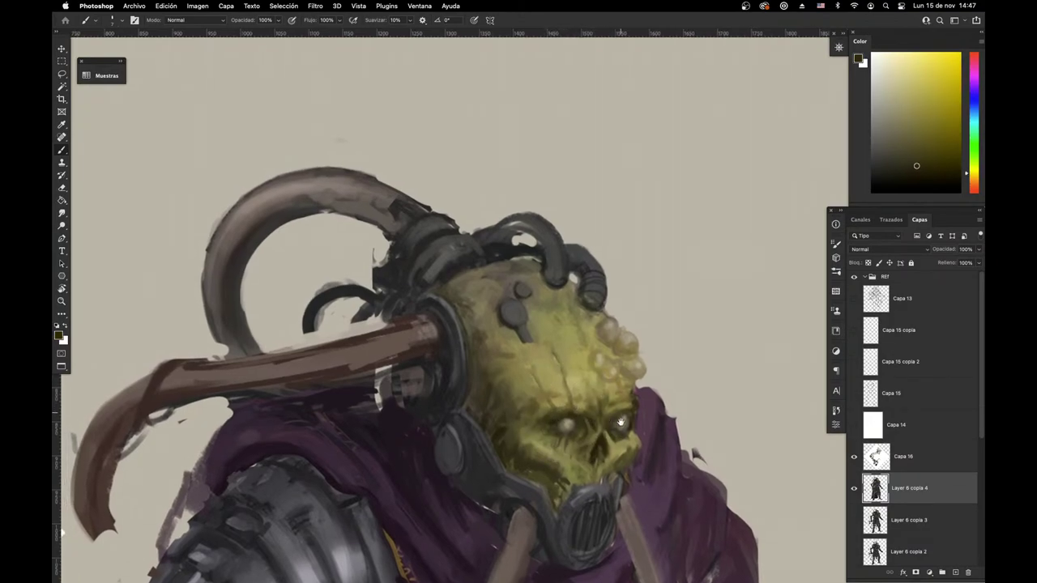
pyautogui.keyDown('alt'); pyautogui.click(616, 409); pyautogui.keyUp('alt')
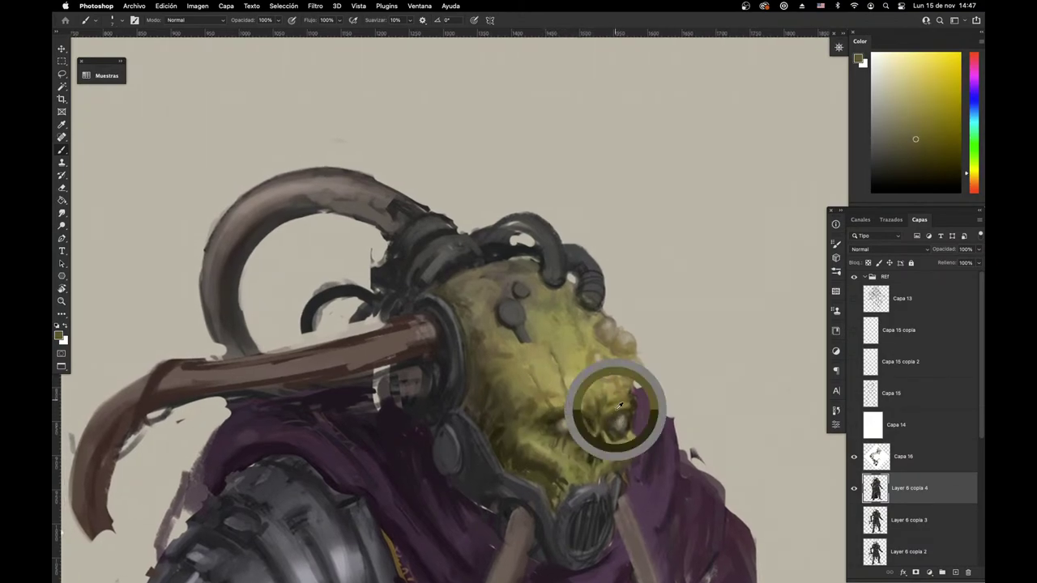
pyautogui.keyDown('alt'); pyautogui.click(589, 432); pyautogui.keyUp('alt')
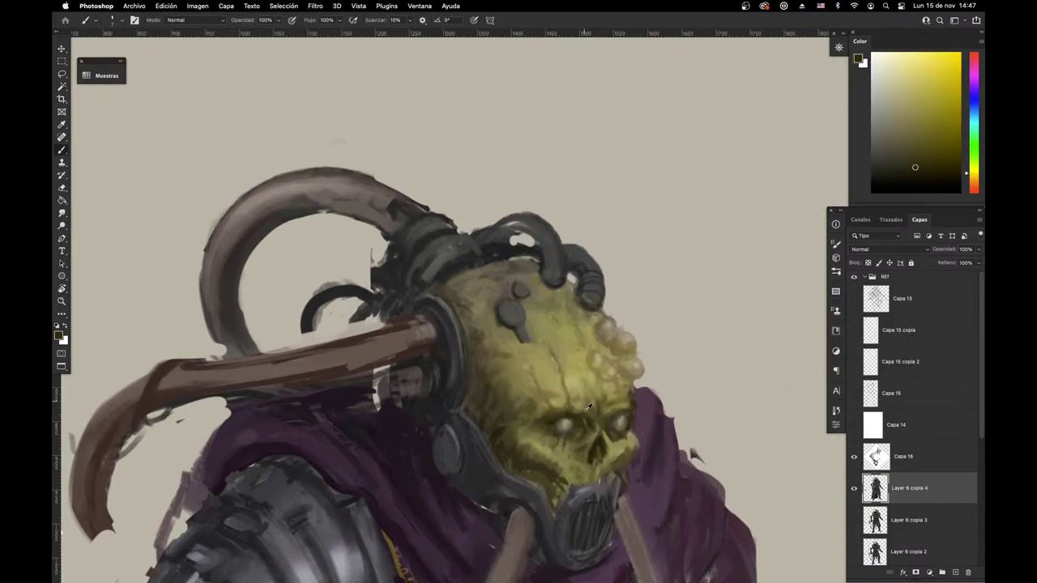
pyautogui.keyDown('alt'); pyautogui.click(578, 410); pyautogui.keyUp('alt')
pyautogui.keyDown('alt'); pyautogui.click(567, 393); pyautogui.keyUp('alt')
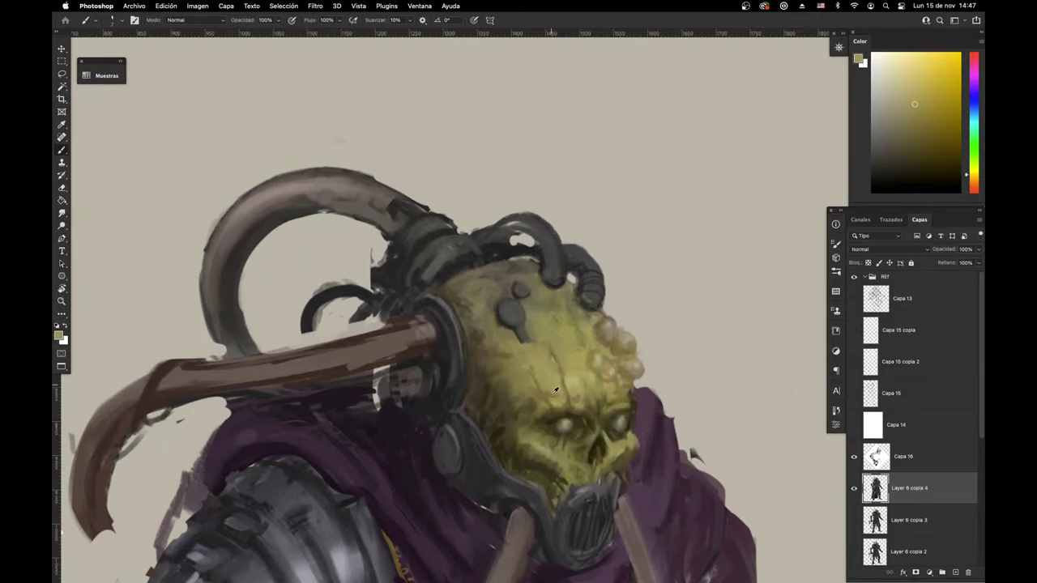
pyautogui.keyDown('alt'); pyautogui.click(567, 393); pyautogui.keyUp('alt')
# Step: Flip the canvas horizontally and refine the skull's cheek and upper jaw with sampled olive tones
pyautogui.press('super+u')
pyautogui.moveTo(539, 470); pyautogui.dragTo(644, 435)
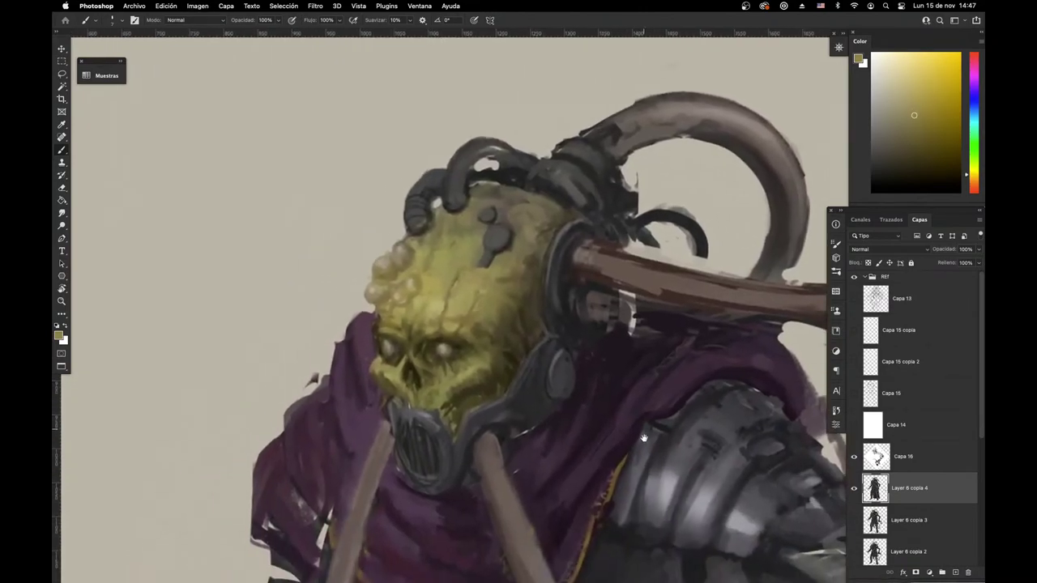
pyautogui.keyDown('alt'); pyautogui.click(455, 377); pyautogui.keyUp('alt')
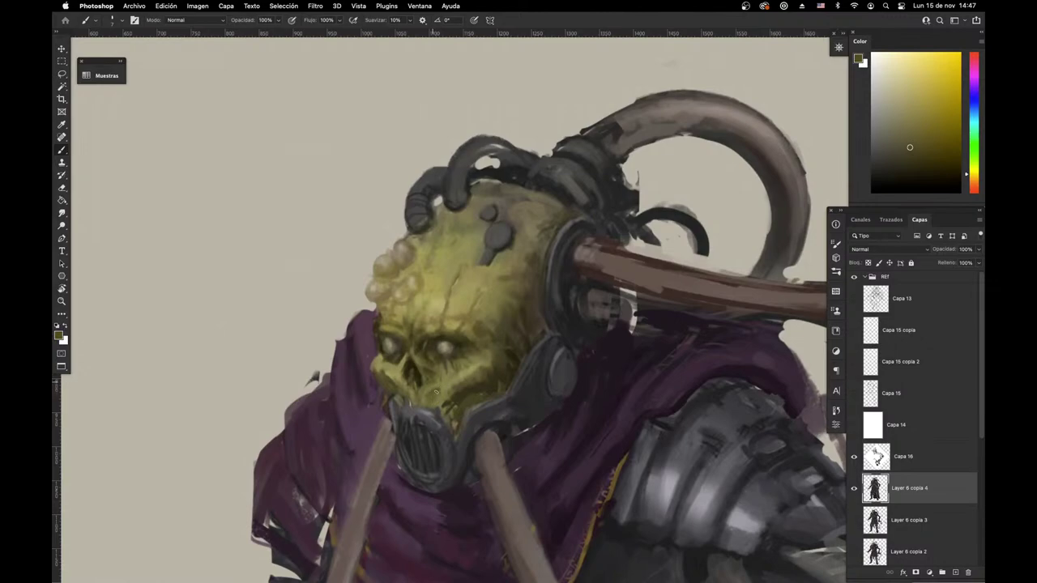
pyautogui.keyDown('alt'); pyautogui.click(425, 389); pyautogui.keyUp('alt')
pyautogui.moveTo(567, 421)
pyautogui.mouseDown()
pyautogui.moveTo(654, 397)
pyautogui.moveTo(697, 439)
pyautogui.mouseUp()
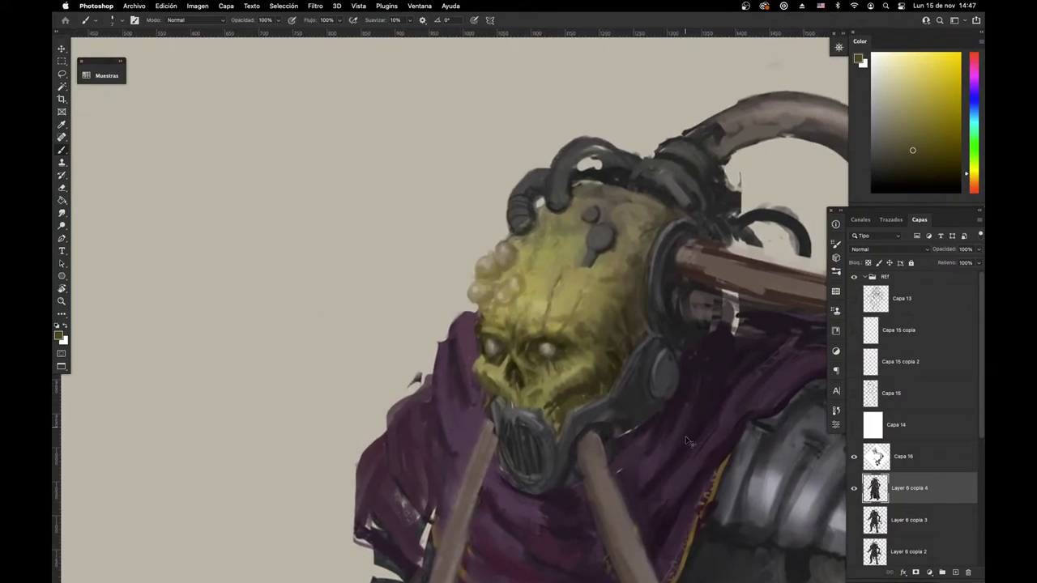
pyautogui.press('super+Tab')
pyautogui.press('super+Tab')
pyautogui.press('super+Tab')
pyautogui.press('super+Tab')
pyautogui.press('super+Tab')
# Step: Refine the mask's grille and its upper rim with sampled grey and near-black tones
pyautogui.moveTo(584, 526); pyautogui.dragTo(466, 467)
pyautogui.keyDown('alt'); pyautogui.click(420, 367); pyautogui.keyUp('alt')
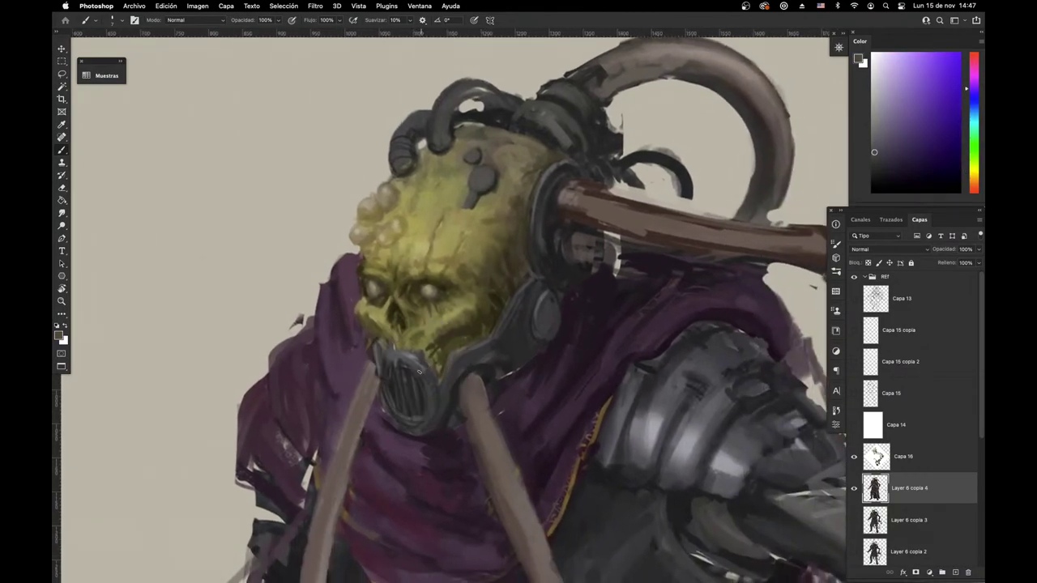
pyautogui.keyDown('alt'); pyautogui.click(399, 361); pyautogui.keyUp('alt')
pyautogui.keyDown('alt'); pyautogui.click(393, 379); pyautogui.keyUp('alt')
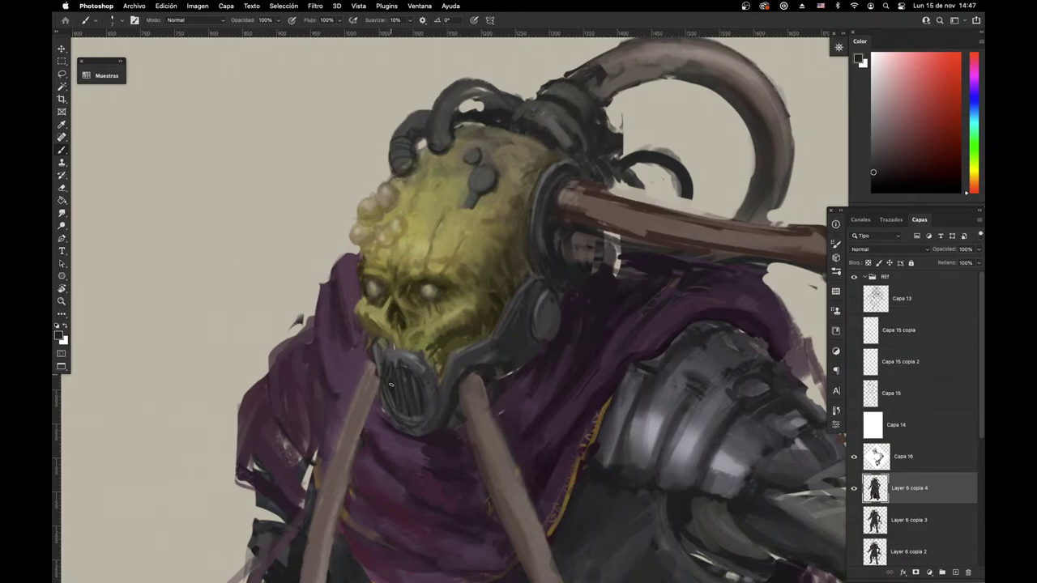
pyautogui.hscroll(-3, 405, 389)
pyautogui.scroll(2, 405, 388)
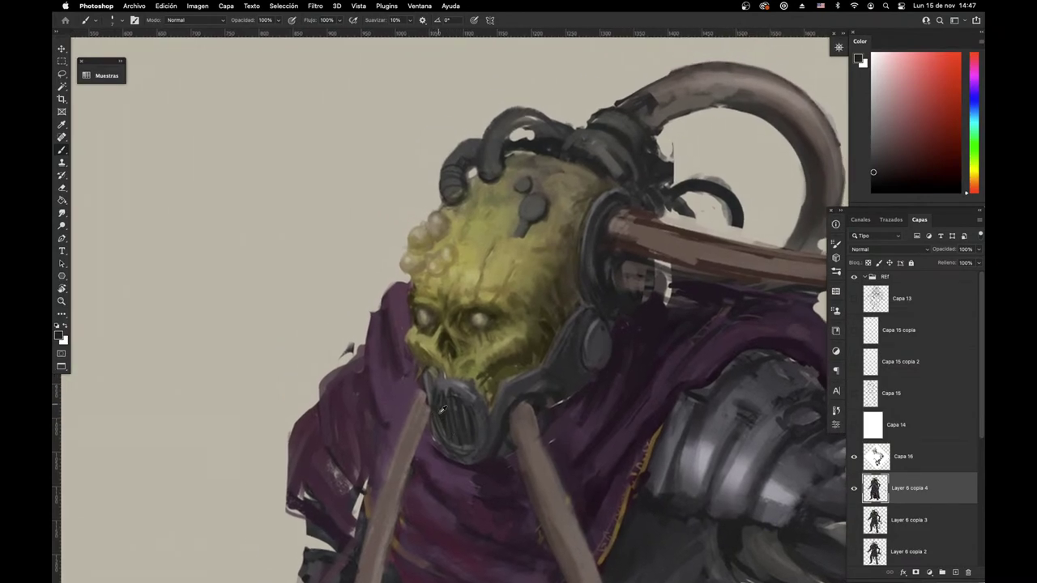
# Step: Rework the mask's outer edge and the top of its rim beside the jaw with sampled dark greys
pyautogui.keyDown('alt'); pyautogui.click(432, 418); pyautogui.keyUp('alt')
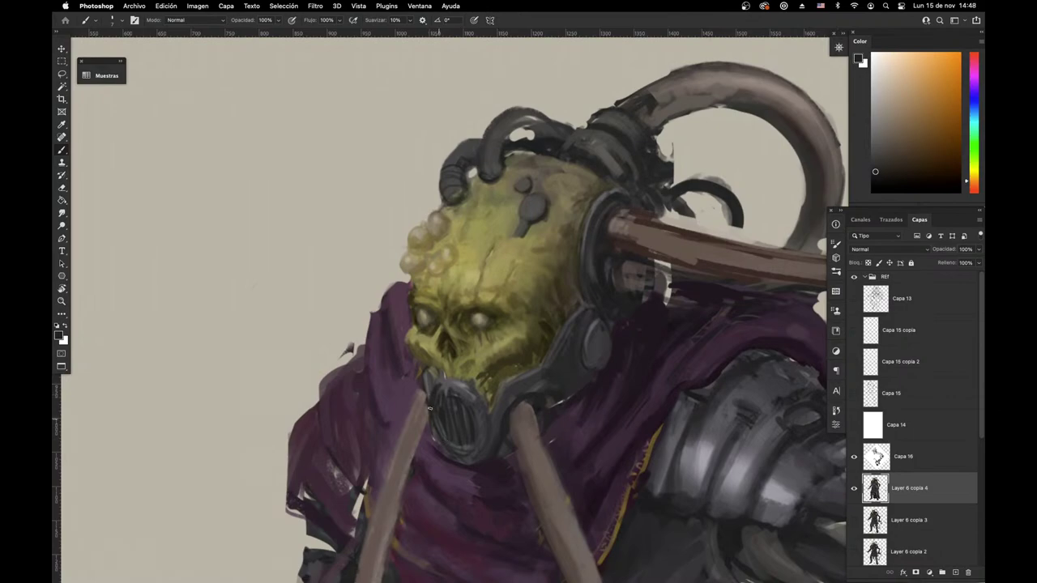
pyautogui.keyDown('alt'); pyautogui.click(443, 386); pyautogui.keyUp('alt')
pyautogui.keyDown('alt'); pyautogui.click(439, 389); pyautogui.keyUp('alt')
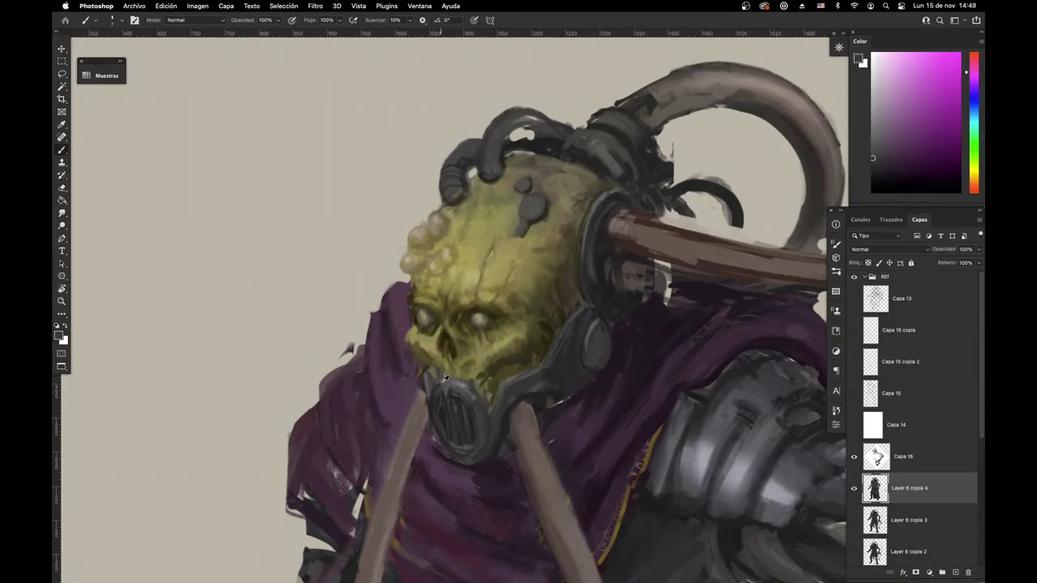
pyautogui.keyDown('alt'); pyautogui.click(440, 390); pyautogui.keyUp('alt')
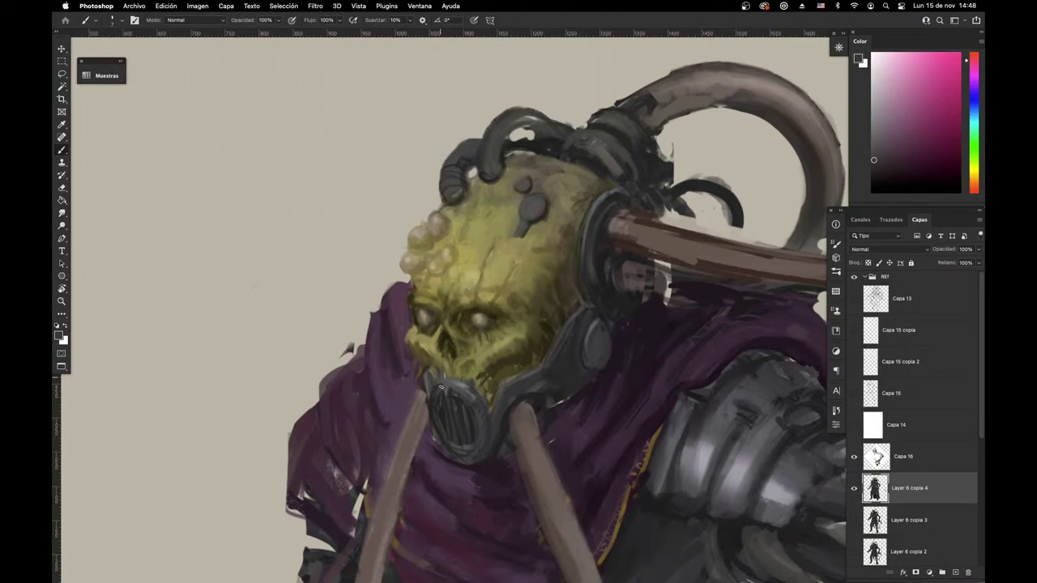
pyautogui.moveTo(442, 386); pyautogui.dragTo(479, 414)
pyautogui.keyDown('alt'); pyautogui.click(487, 421); pyautogui.keyUp('alt')
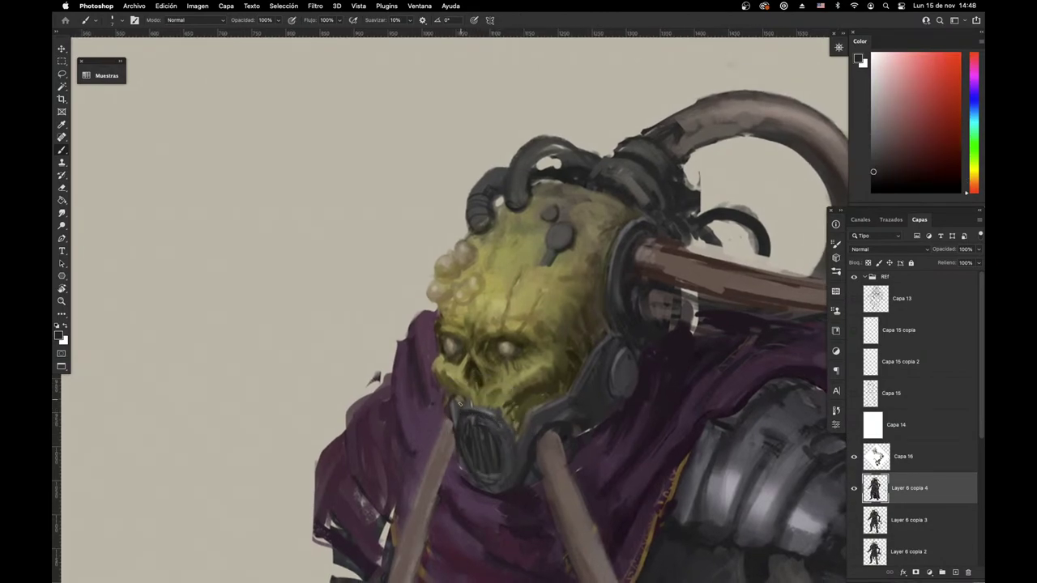
# Step: Refine the upper jaw above the mask, the nose cavity and the far cheekbone with sampled olive and yellow tones
pyautogui.keyDown('alt'); pyautogui.click(462, 395); pyautogui.keyUp('alt')
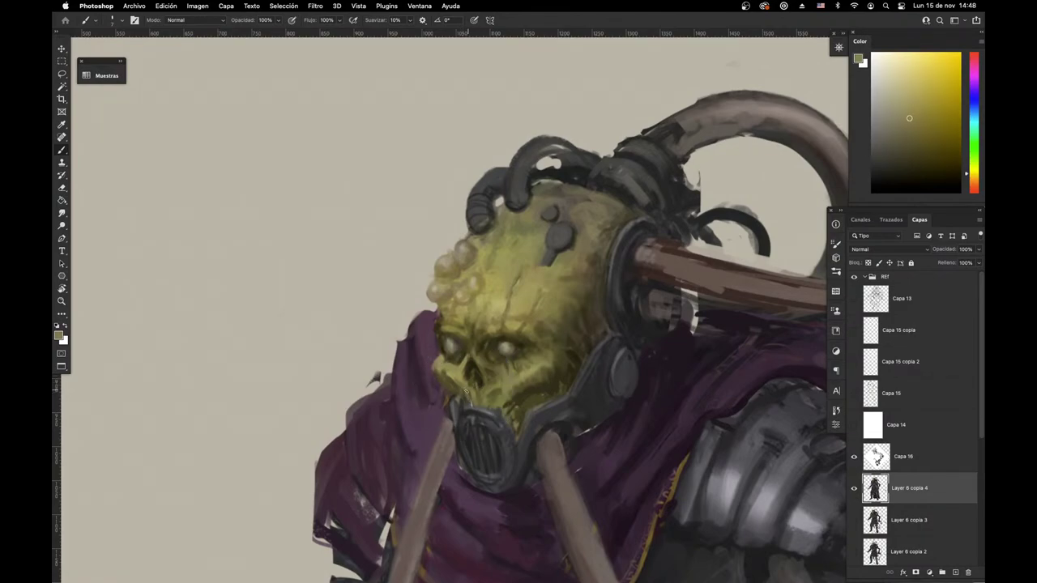
pyautogui.keyDown('alt'); pyautogui.click(473, 374); pyautogui.keyUp('alt')
pyautogui.keyDown('alt'); pyautogui.click(468, 360); pyautogui.keyUp('alt')
pyautogui.keyDown('alt'); pyautogui.click(460, 360); pyautogui.keyUp('alt')
pyautogui.moveTo(459, 363); pyautogui.dragTo(447, 364)
# Step: Retouch the pale eyes and the shadows around and below them with sampled light and dark tones
pyautogui.keyDown('alt'); pyautogui.click(461, 349); pyautogui.keyUp('alt')
pyautogui.keyDown('alt'); pyautogui.click(506, 346); pyautogui.keyUp('alt')
pyautogui.keyDown('alt'); pyautogui.click(502, 348); pyautogui.keyUp('alt')
pyautogui.keyDown('alt'); pyautogui.click(502, 337); pyautogui.keyUp('alt')
pyautogui.moveTo(501, 344); pyautogui.dragTo(502, 367)
# Step: Refine the boils and the central crack on the forehead with sampled olive and yellow tones
pyautogui.keyDown('alt'); pyautogui.click(475, 300); pyautogui.keyUp('alt')
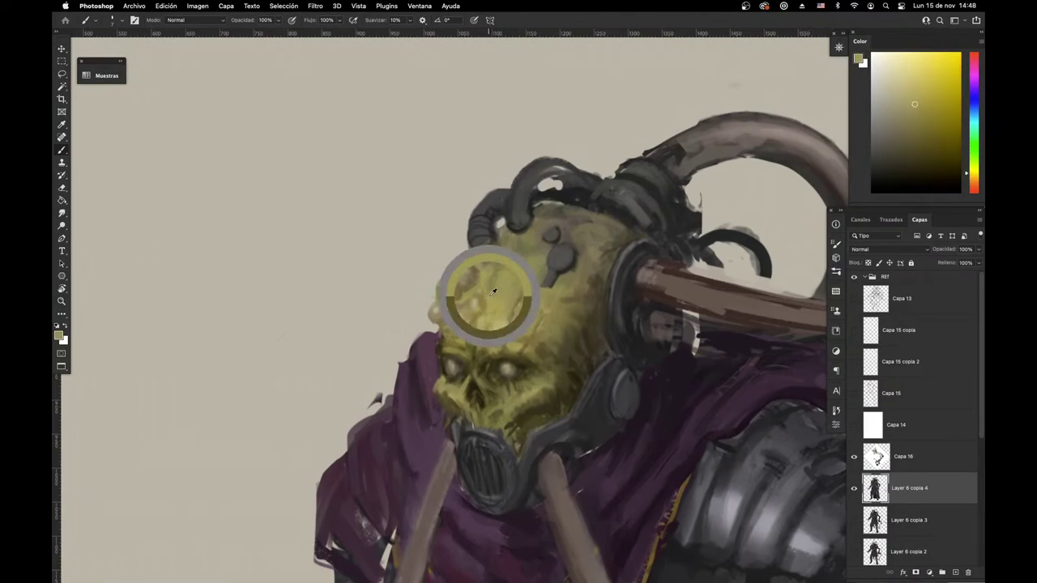
pyautogui.keyDown('alt'); pyautogui.click(468, 321); pyautogui.keyUp('alt')
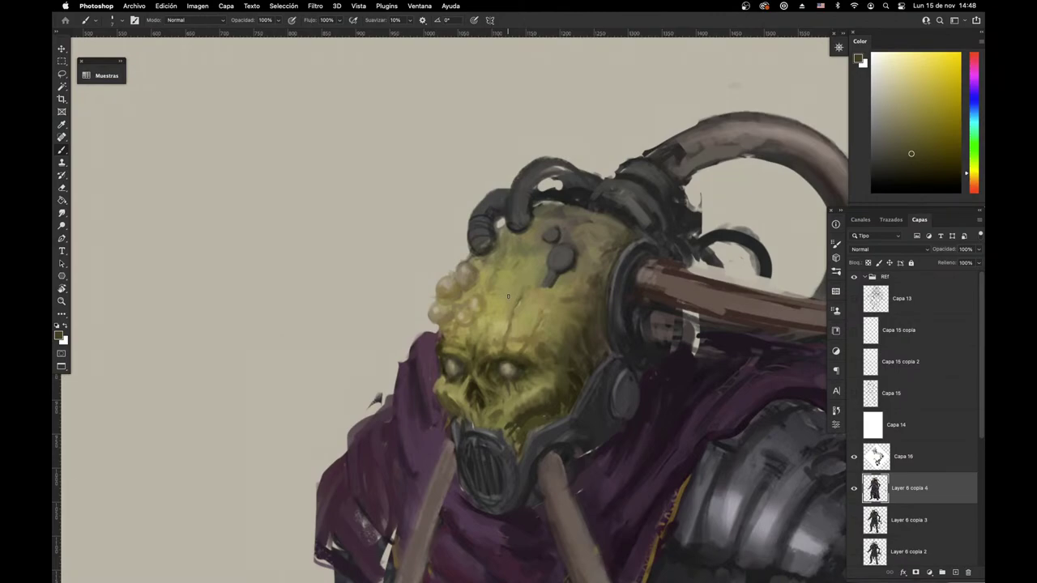
pyautogui.moveTo(508, 296); pyautogui.dragTo(508, 336)
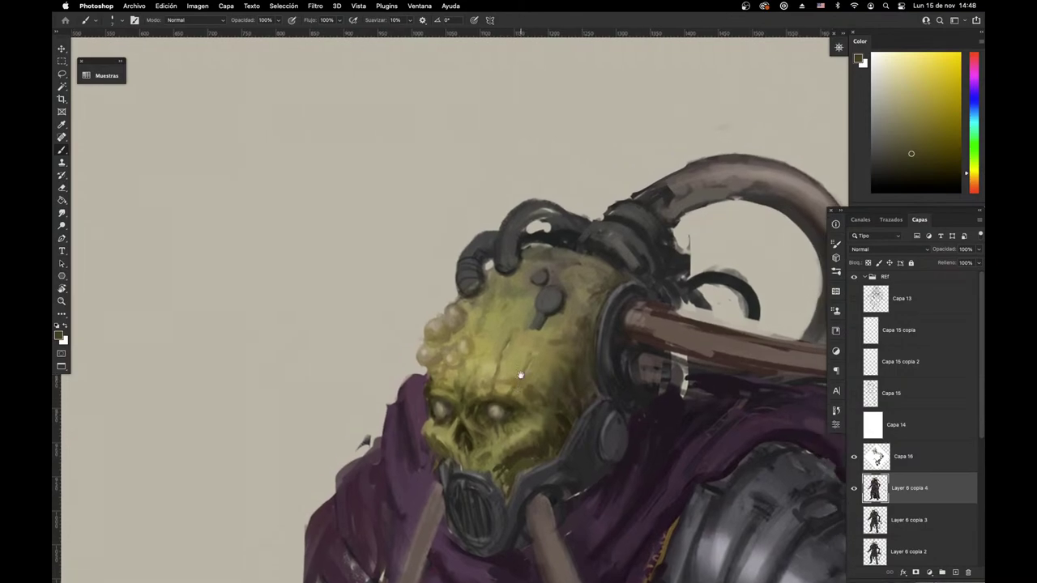
pyautogui.keyDown('alt'); pyautogui.click(510, 338); pyautogui.keyUp('alt')
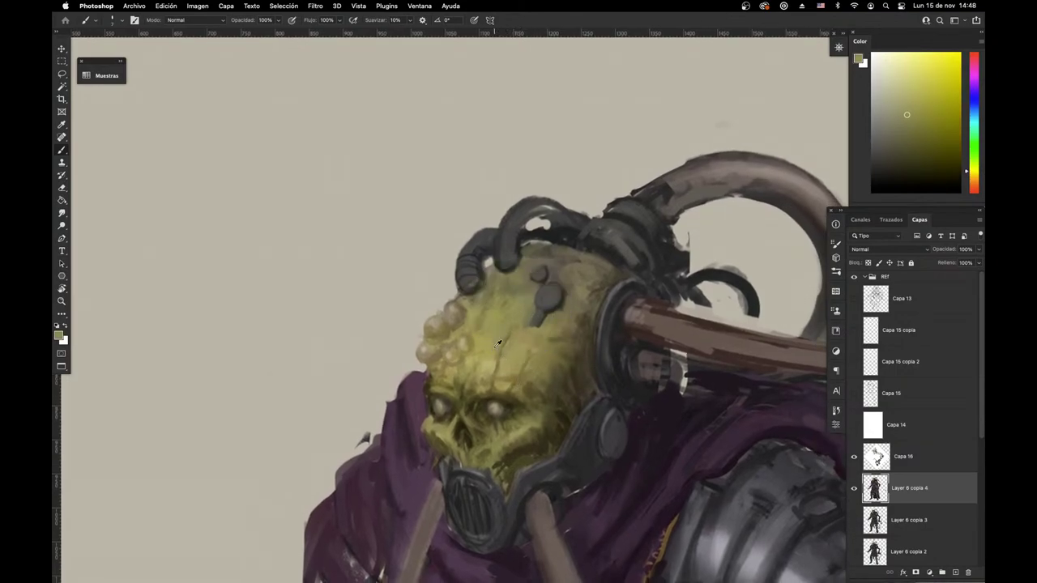
pyautogui.keyDown('alt'); pyautogui.click(496, 347); pyautogui.keyUp('alt')
pyautogui.keyDown('alt'); pyautogui.click(493, 381); pyautogui.keyUp('alt')
pyautogui.keyDown('alt'); pyautogui.click(483, 384); pyautogui.keyUp('alt')
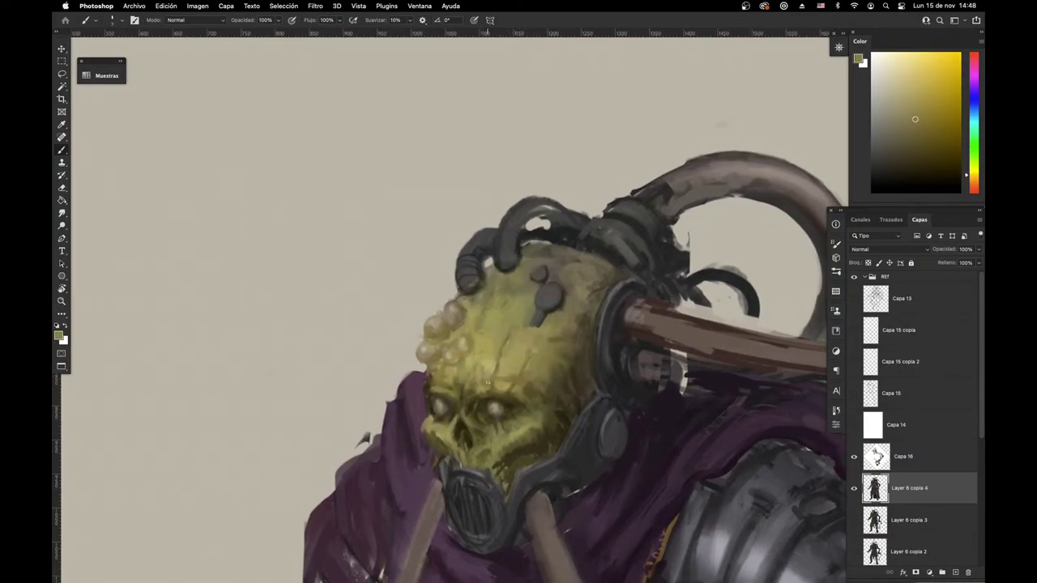
# Step: Retouch the lower forehead and the far temple beneath the boils with sampled yellow-olive tones
pyautogui.keyDown('alt'); pyautogui.click(483, 371); pyautogui.keyUp('alt')
pyautogui.keyDown('alt'); pyautogui.click(442, 377); pyautogui.keyUp('alt')
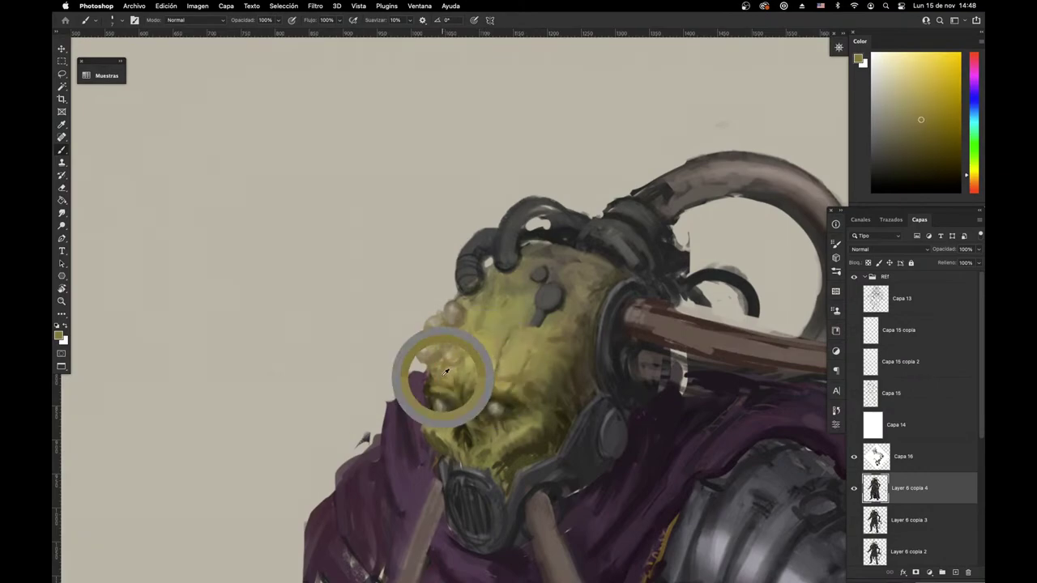
pyautogui.keyDown('alt'); pyautogui.click(433, 388); pyautogui.keyUp('alt')
pyautogui.keyDown('alt'); pyautogui.click(431, 386); pyautogui.keyUp('alt')
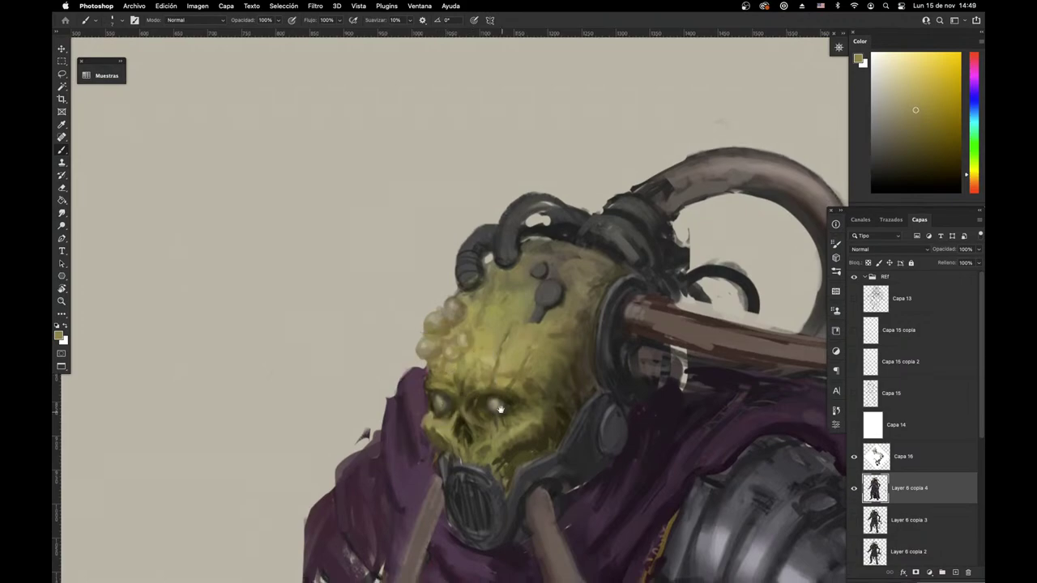
# Step: Rework the far eye socket, the brow and the bridge of the nose with sampled dark brown and olive tones
pyautogui.scroll(-3, 446, 381)
pyautogui.keyDown('alt'); pyautogui.click(447, 366); pyautogui.keyUp('alt')
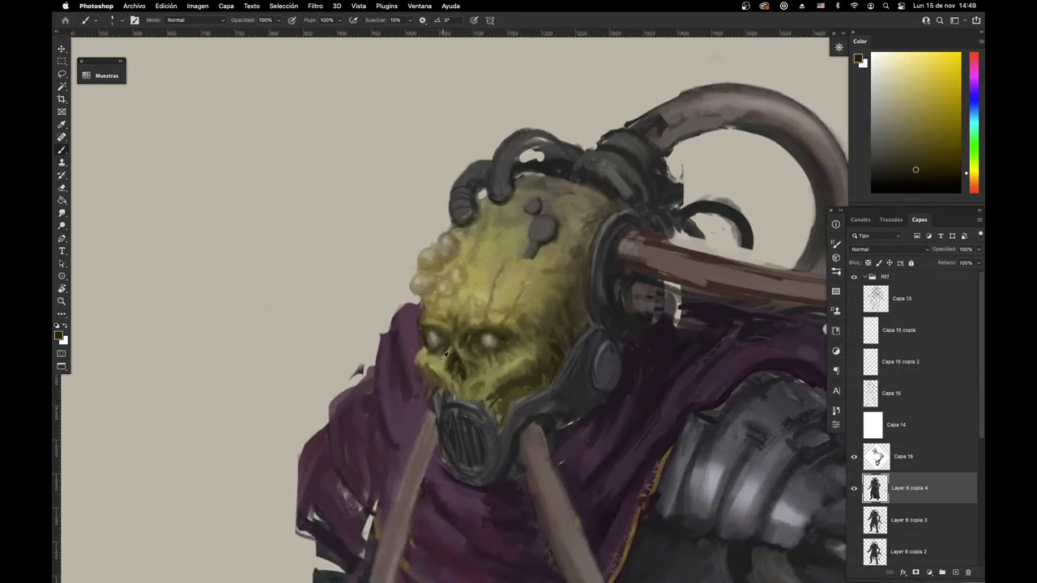
pyautogui.keyDown('alt'); pyautogui.click(450, 337); pyautogui.keyUp('alt')
pyautogui.keyDown('alt'); pyautogui.click(435, 341); pyautogui.keyUp('alt')
pyautogui.keyDown('alt'); pyautogui.click(480, 326); pyautogui.keyUp('alt')
pyautogui.keyDown('alt'); pyautogui.click(468, 321); pyautogui.keyUp('alt')
pyautogui.keyDown('alt'); pyautogui.click(465, 363); pyautogui.keyUp('alt')
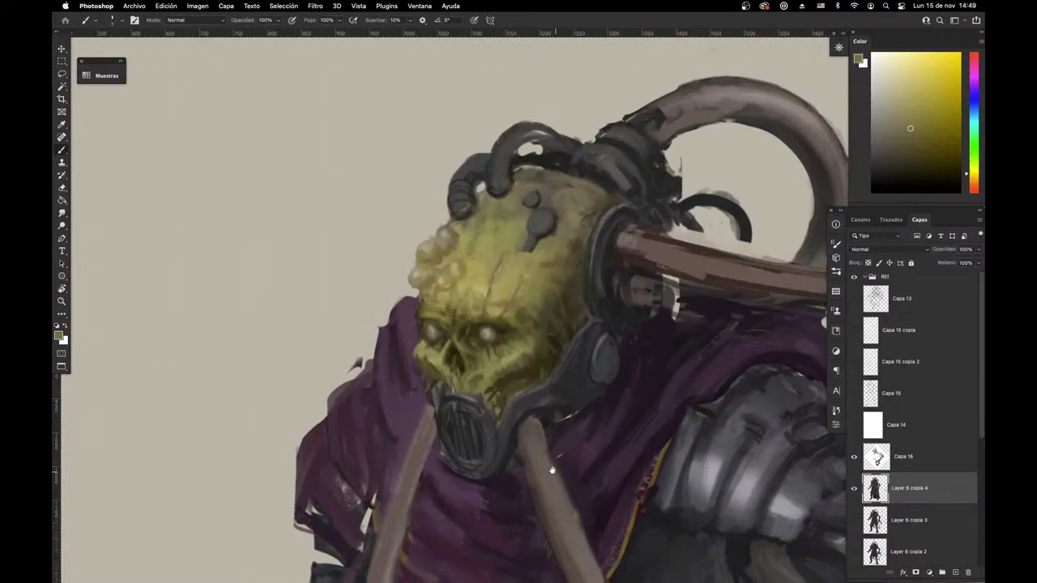
# Step: Touch up the near cheek and the upper jaw along the mask's rim with sampled olive and dark grey tones
pyautogui.scroll(-3, 551, 470)
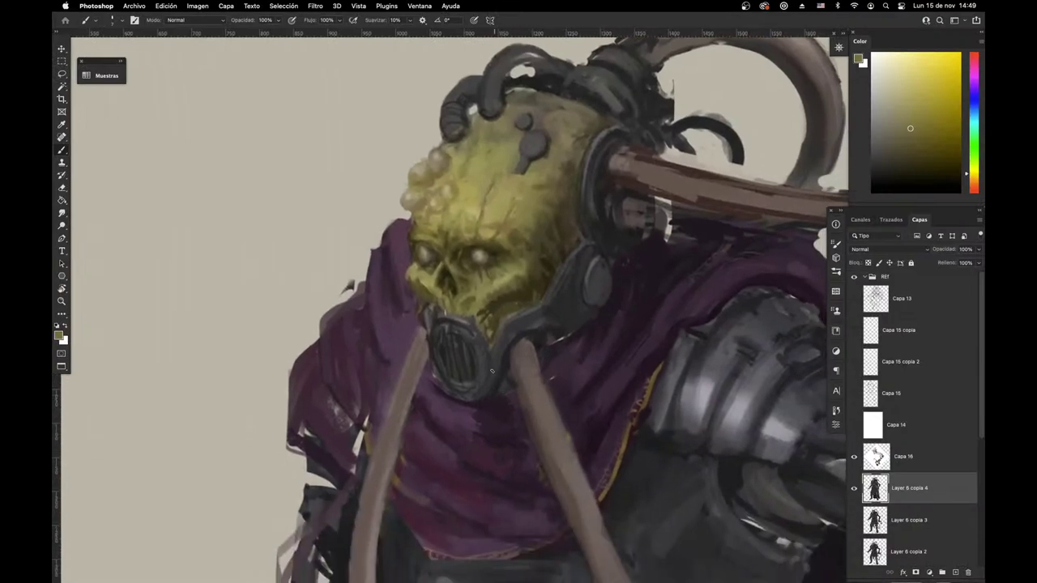
pyautogui.keyDown('alt'); pyautogui.click(519, 314); pyautogui.keyUp('alt')
pyautogui.keyDown('alt'); pyautogui.click(484, 306); pyautogui.keyUp('alt')
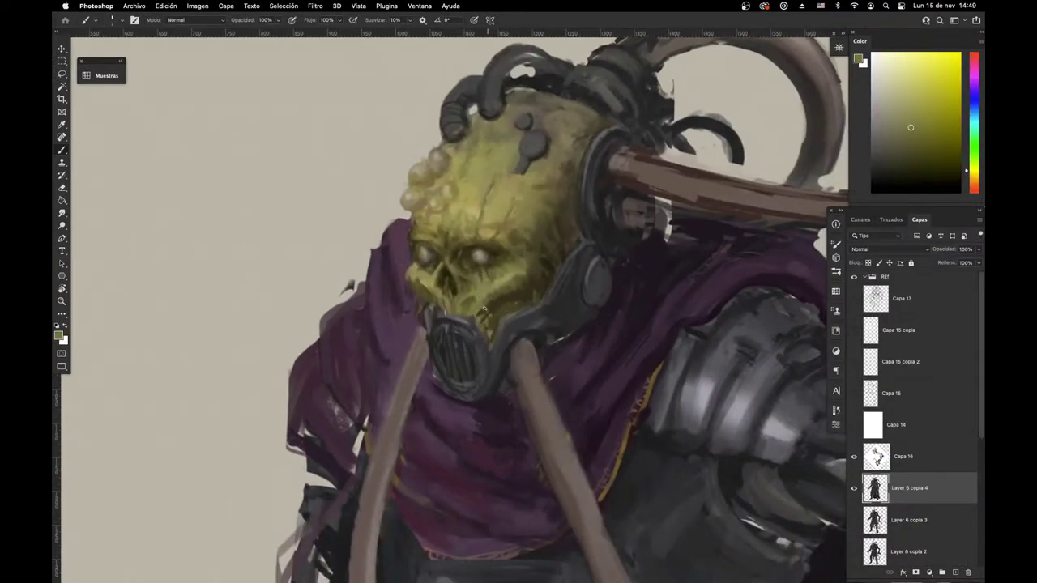
pyautogui.keyDown('alt'); pyautogui.click(467, 303); pyautogui.keyUp('alt')
pyautogui.keyDown('alt'); pyautogui.click(484, 290); pyautogui.keyUp('alt')
pyautogui.moveTo(508, 319); pyautogui.dragTo(418, 406)
pyautogui.scroll(4, 542, 366)
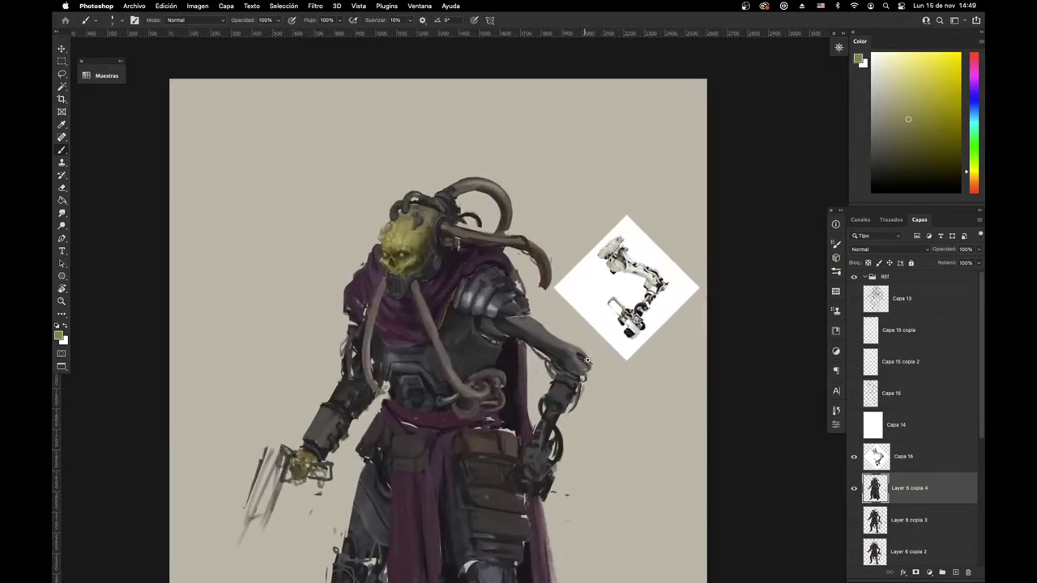
# Step: Retouch the shoulder armour and the chest plate beside the scarf with a flat textured brush and sampled dark greys and muted purples
pyautogui.scroll(3, 503, 324)
pyautogui.keyDown('alt'); pyautogui.click(489, 295); pyautogui.keyUp('alt')
pyautogui.keyDown('alt'); pyautogui.click(486, 295); pyautogui.keyUp('alt')
pyautogui.keyDown('alt'); pyautogui.click(470, 291); pyautogui.keyUp('alt')
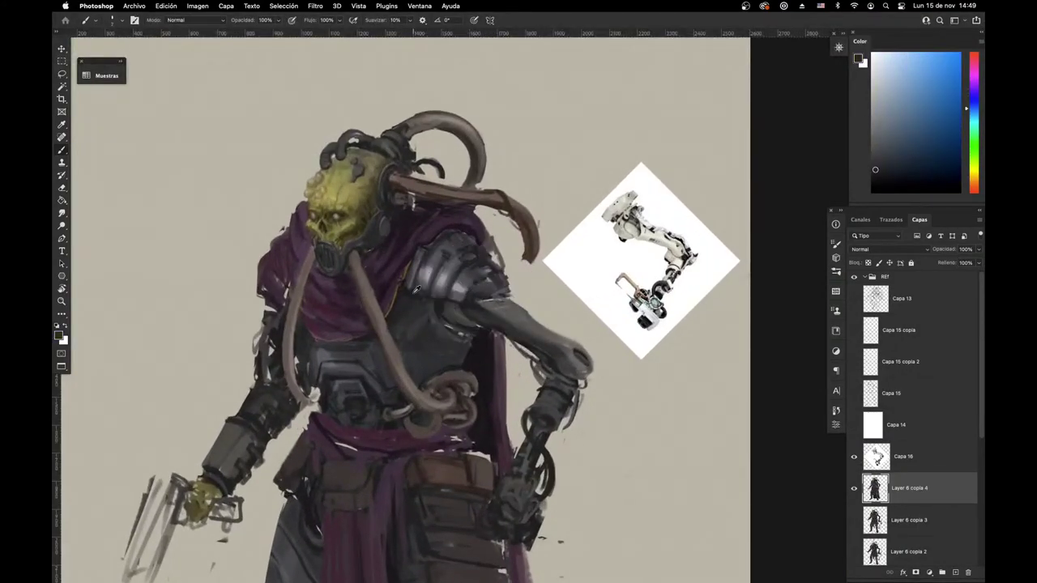
pyautogui.keyDown('alt'); pyautogui.click(412, 293); pyautogui.keyUp('alt')
pyautogui.rightClick(484, 269)
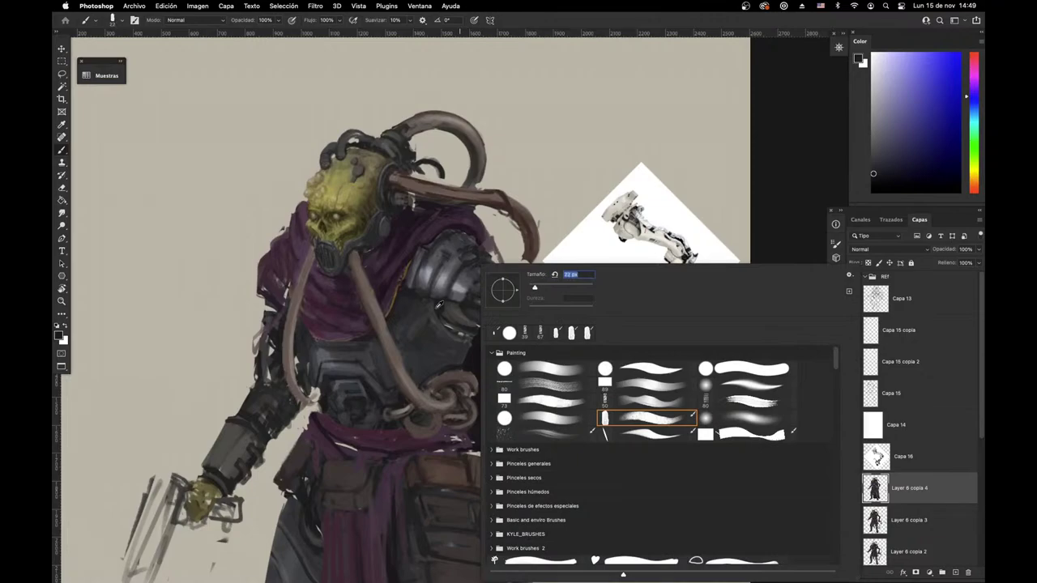
pyautogui.press('Escape')
pyautogui.keyDown('alt'); pyautogui.click(386, 295); pyautogui.keyUp('alt')
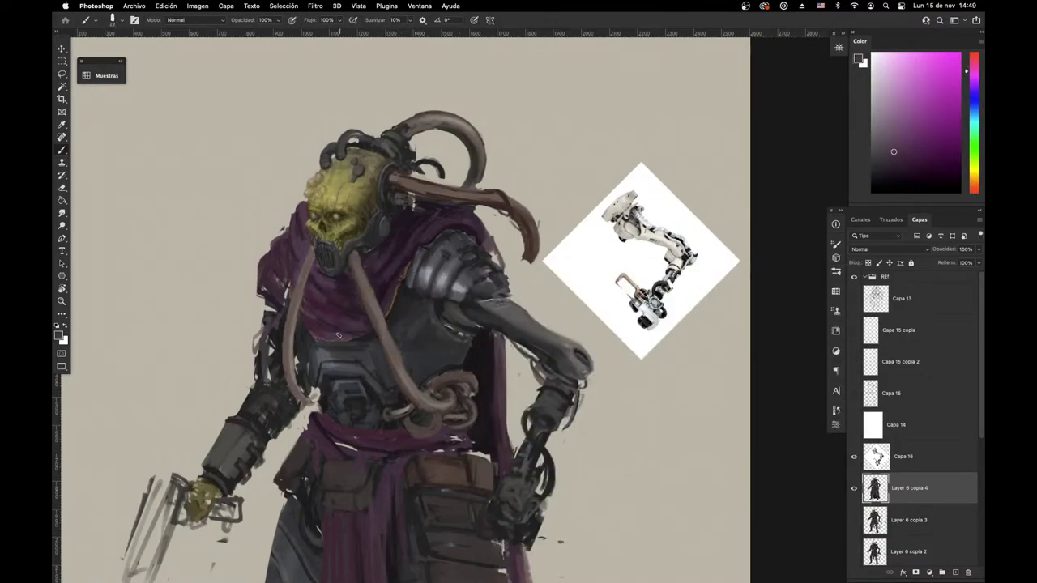
pyautogui.keyDown('alt'); pyautogui.click(430, 308); pyautogui.keyUp('alt')
pyautogui.keyDown('alt'); pyautogui.click(392, 292); pyautogui.keyUp('alt')
# Step: Touch up the near breathing hose below the mask and the adjoining scarf fold with sampled brownish-grey tones
pyautogui.moveTo(393, 297); pyautogui.dragTo(393, 312)
pyautogui.keyDown('alt'); pyautogui.click(355, 281); pyautogui.keyUp('alt')
pyautogui.keyDown('alt'); pyautogui.click(370, 271); pyautogui.keyUp('alt')
pyautogui.moveTo(352, 260); pyautogui.dragTo(366, 303)
pyautogui.moveTo(469, 268)
pyautogui.mouseDown()
pyautogui.moveTo(537, 300)
pyautogui.moveTo(497, 355)
pyautogui.mouseUp()
pyautogui.moveTo(496, 354); pyautogui.dragTo(565, 386)
pyautogui.scroll(3, 565, 386)
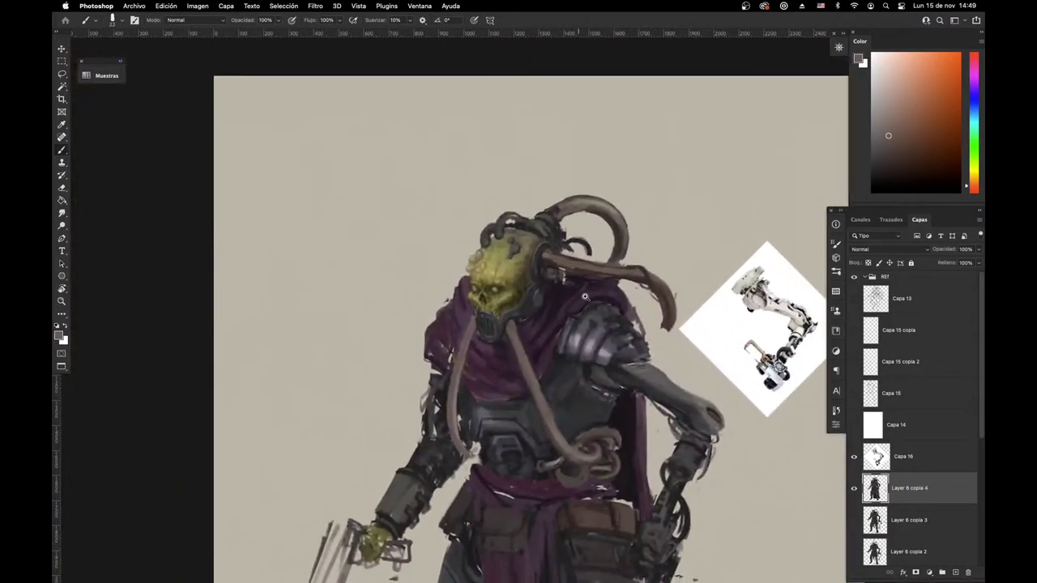
# Step: Define the joint where the near hose meets the mask, using a smaller brush and sampled near-black tones
pyautogui.rightClick(550, 281)
pyautogui.keyDown('alt'); pyautogui.click(531, 298); pyautogui.keyUp('alt')
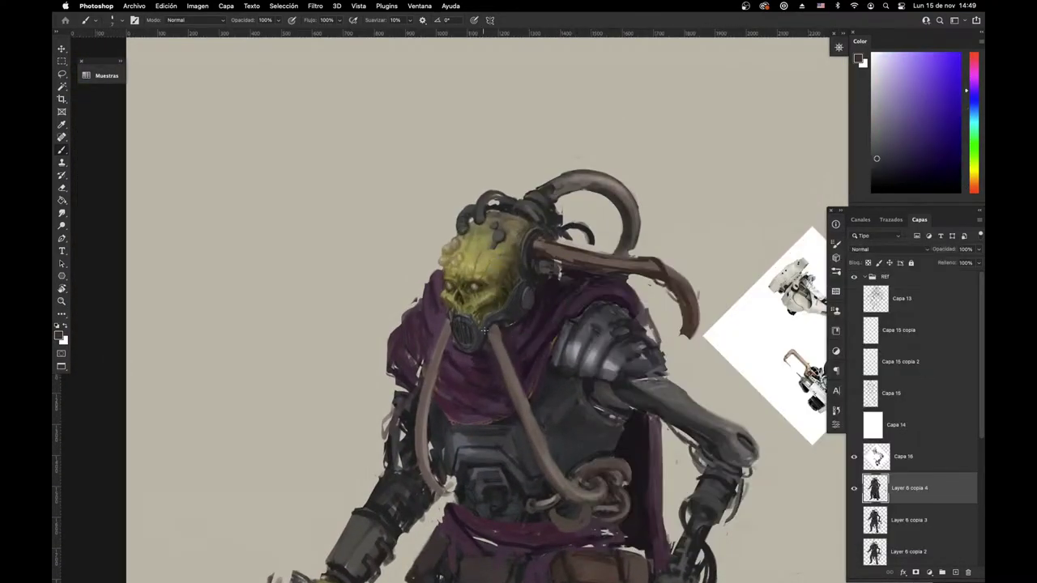
pyautogui.keyDown('alt'); pyautogui.click(504, 320); pyautogui.keyUp('alt')
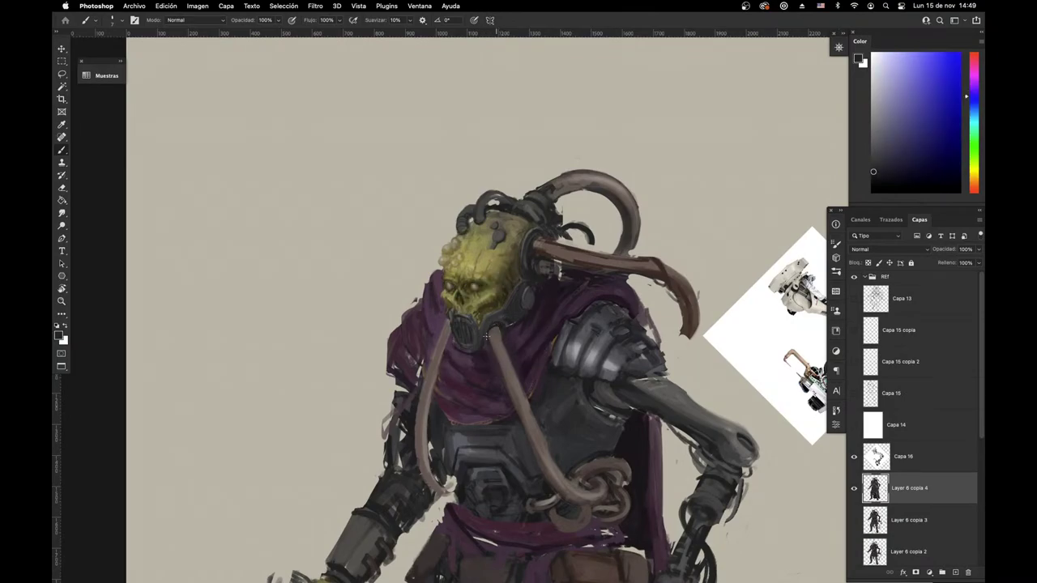
pyautogui.moveTo(490, 330); pyautogui.dragTo(495, 333)
pyautogui.keyDown('alt'); pyautogui.click(484, 334); pyautogui.keyUp('alt')
pyautogui.keyDown('alt'); pyautogui.click(487, 332); pyautogui.keyUp('alt')
pyautogui.keyDown('alt'); pyautogui.click(484, 330); pyautogui.keyUp('alt')
# Step: Rework the near hose's upper end and the mask's side arm above it with another brush and sampled greys
pyautogui.keyDown('alt'); pyautogui.click(529, 297); pyautogui.keyUp('alt')
pyautogui.rightClick(529, 298)
pyautogui.keyDown('alt'); pyautogui.click(496, 344); pyautogui.keyUp('alt')
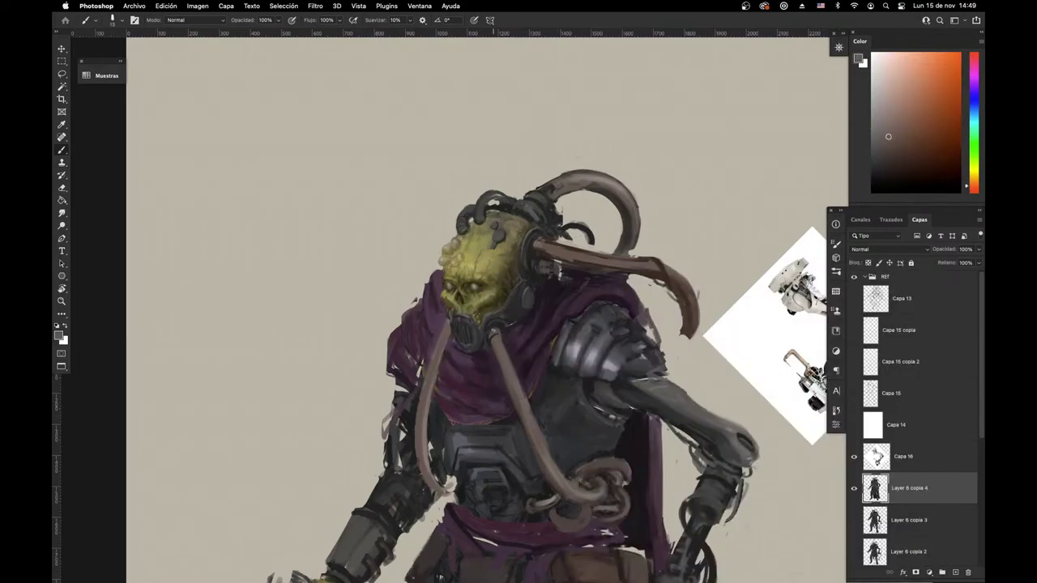
pyautogui.keyDown('alt'); pyautogui.click(500, 333); pyautogui.keyUp('alt')
pyautogui.keyDown('alt'); pyautogui.click(503, 316); pyautogui.keyUp('alt')
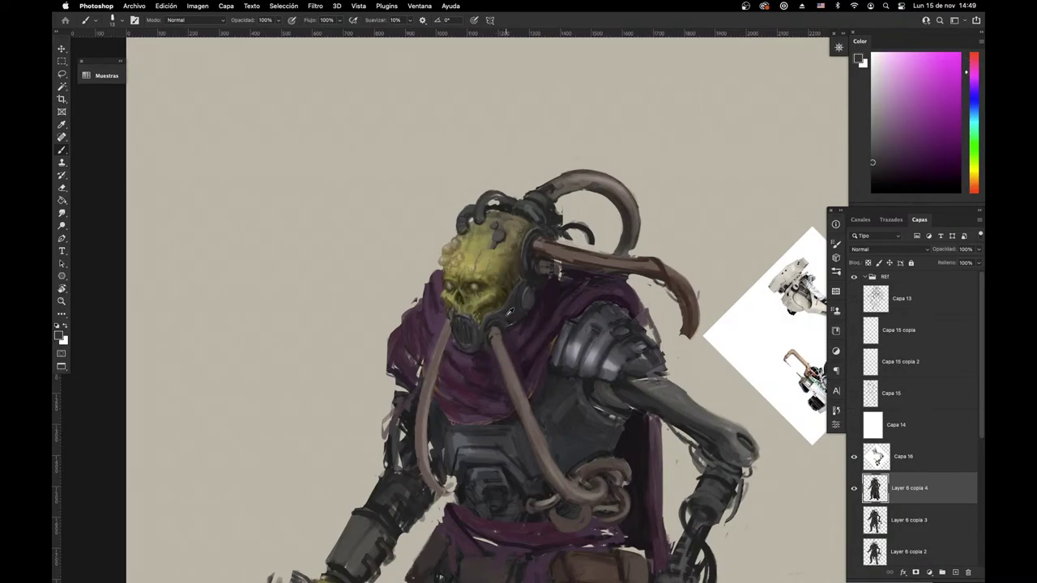
pyautogui.keyDown('alt'); pyautogui.click(500, 321); pyautogui.keyUp('alt')
pyautogui.keyDown('alt'); pyautogui.click(495, 317); pyautogui.keyUp('alt')
# Step: Refine the mask's grille, lower rim and side beside the near hose with sampled dark grey tones
pyautogui.keyDown('alt'); pyautogui.click(469, 347); pyautogui.keyUp('alt')
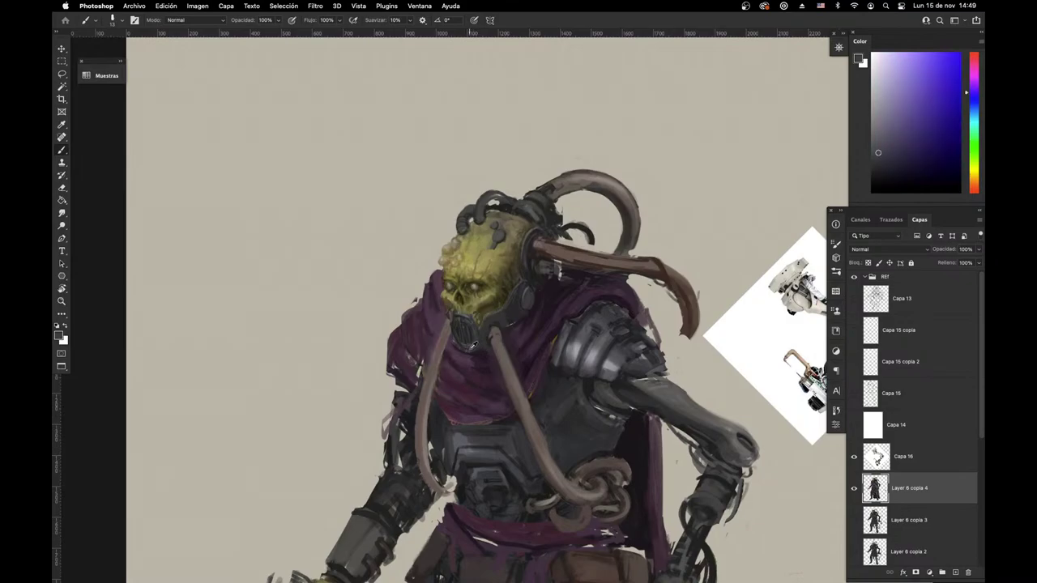
pyautogui.keyDown('alt'); pyautogui.click(456, 318); pyautogui.keyUp('alt')
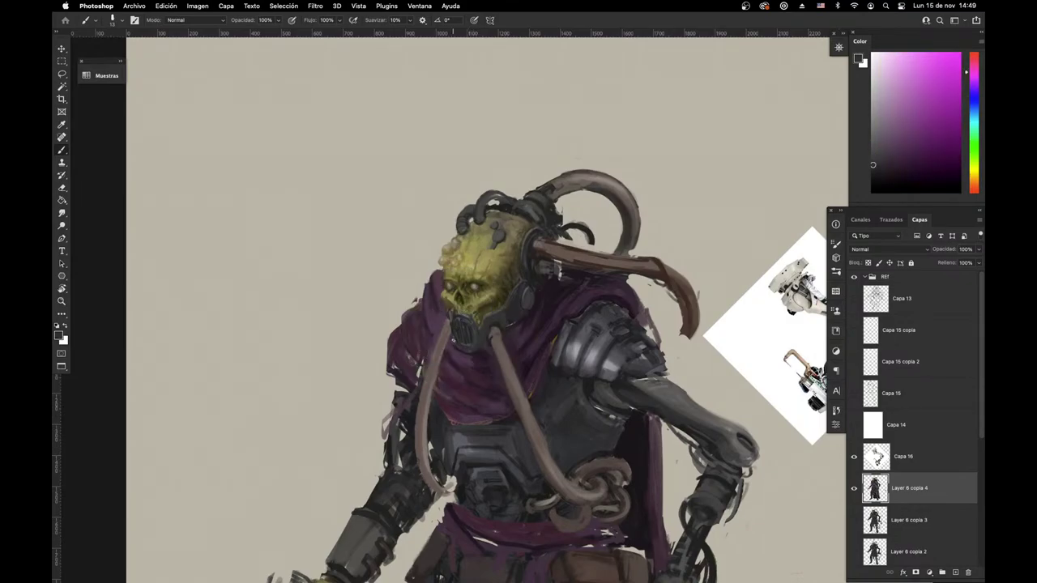
pyautogui.keyDown('alt'); pyautogui.click(534, 290); pyautogui.keyUp('alt')
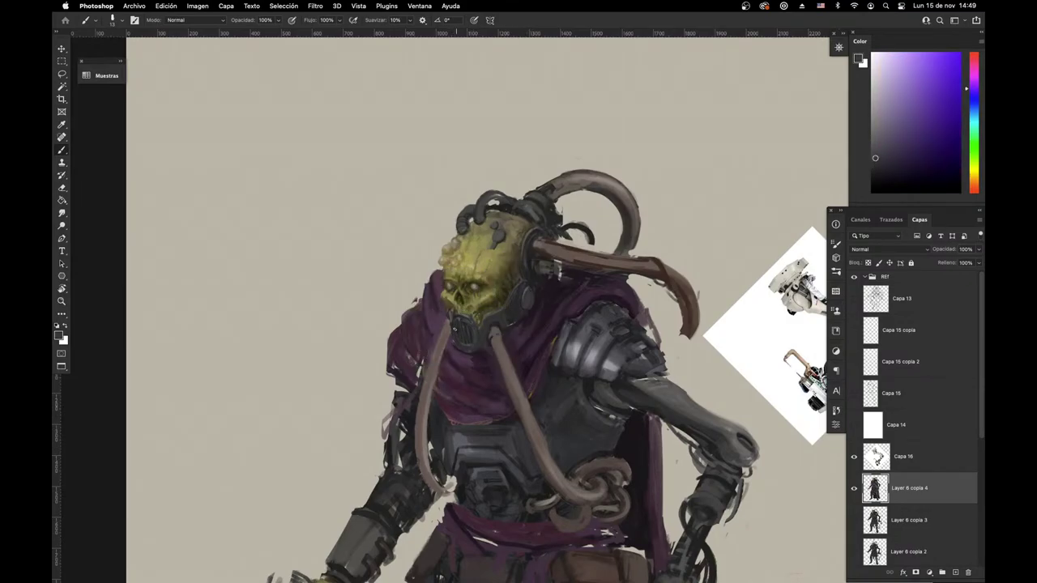
pyautogui.keyDown('alt'); pyautogui.click(475, 332); pyautogui.keyUp('alt')
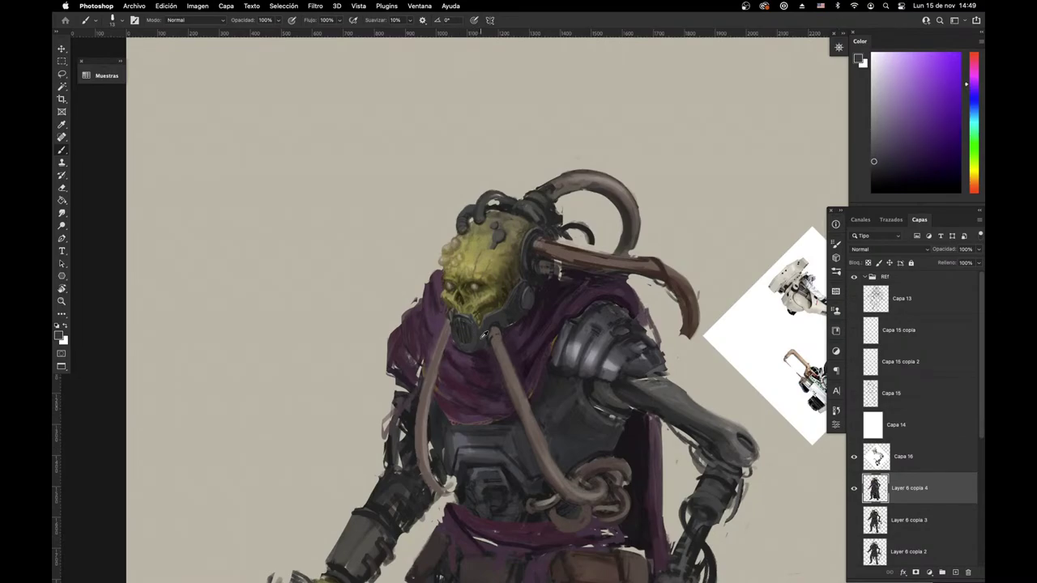
pyautogui.keyDown('alt'); pyautogui.click(504, 322); pyautogui.keyUp('alt')
pyautogui.keyDown('alt'); pyautogui.click(477, 334); pyautogui.keyUp('alt')
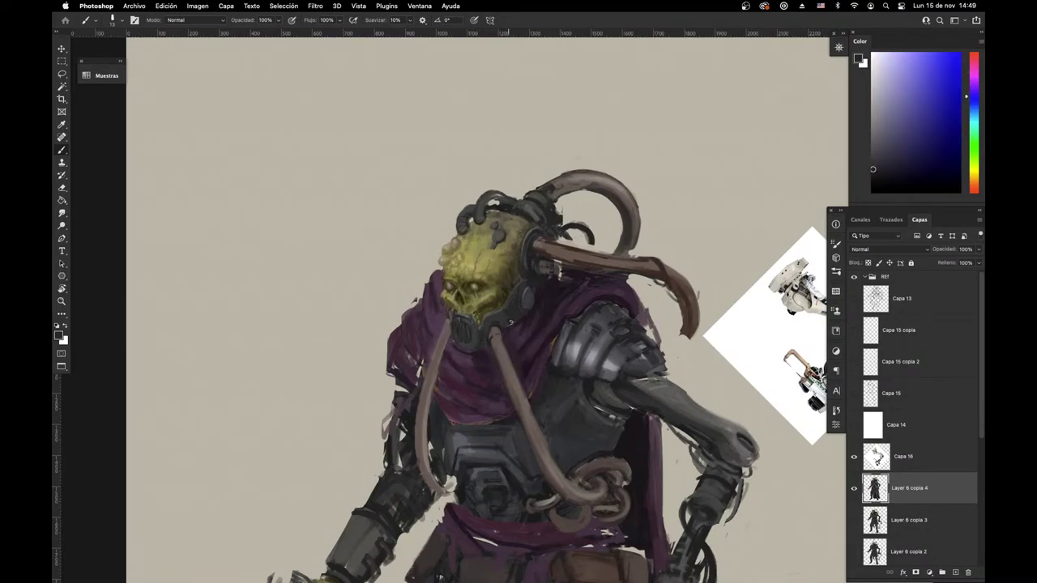
pyautogui.keyDown('alt'); pyautogui.click(489, 341); pyautogui.keyUp('alt')
pyautogui.keyDown('alt'); pyautogui.click(494, 323); pyautogui.keyUp('alt')
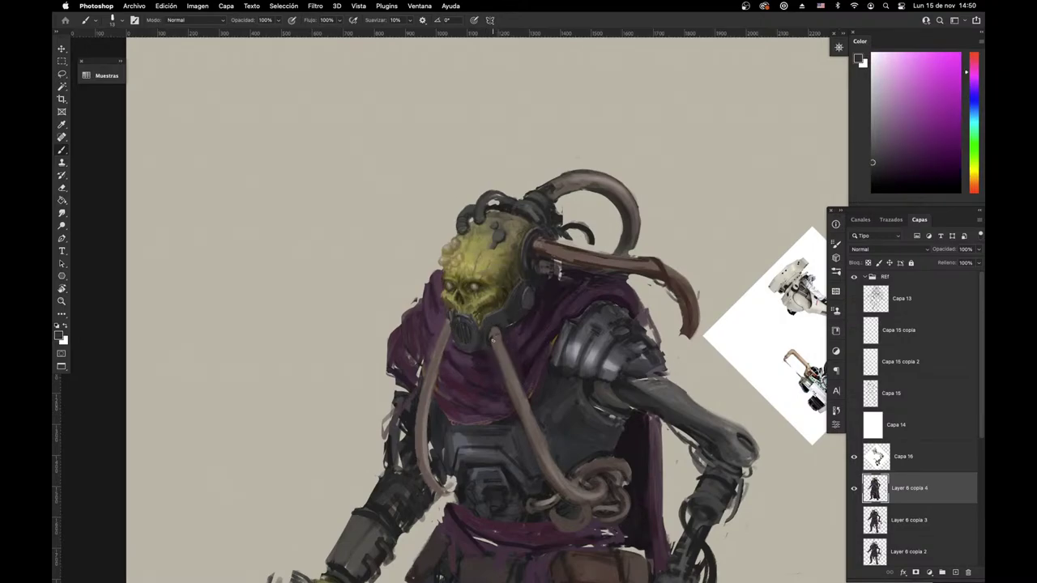
# Step: Paint a dark mechanical part on the inner side of the near arm's elbow joint with sampled greys
pyautogui.scroll(-5, 491, 344)
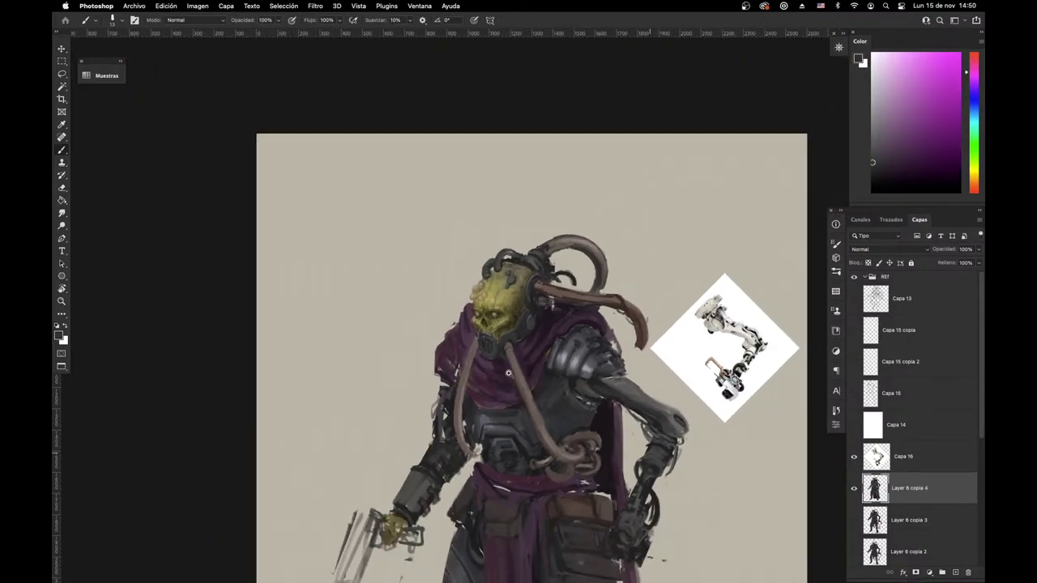
pyautogui.scroll(5, 683, 468)
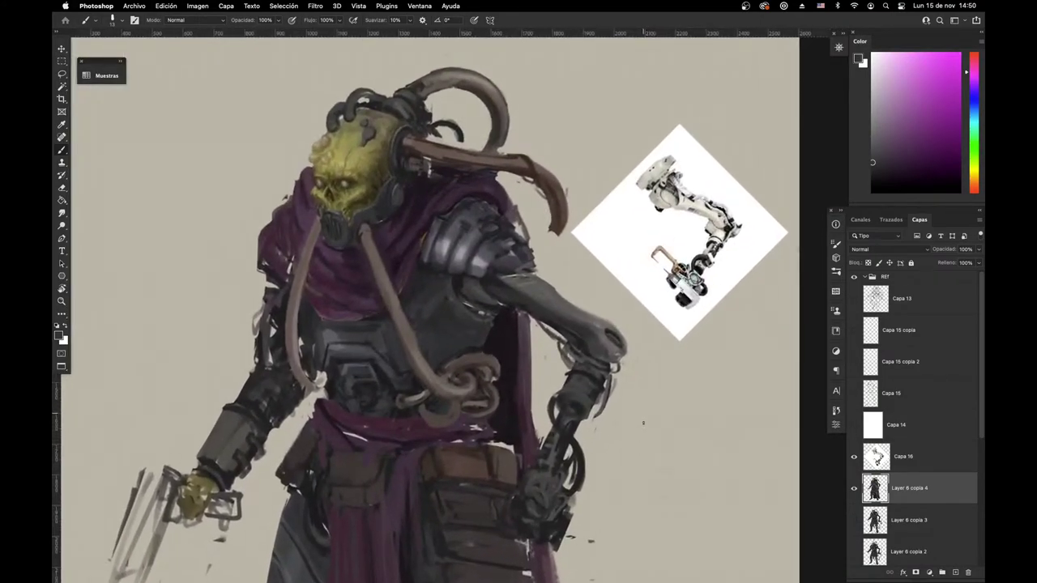
pyautogui.moveTo(590, 420); pyautogui.dragTo(538, 430)
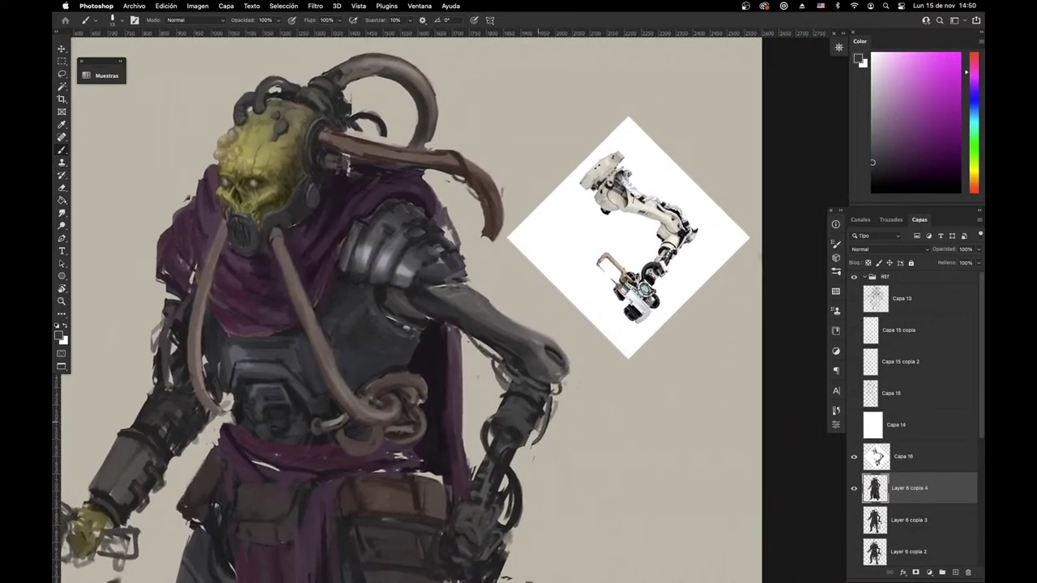
pyautogui.keyDown('alt'); pyautogui.click(518, 391); pyautogui.keyUp('alt')
pyautogui.keyDown('alt'); pyautogui.click(493, 379); pyautogui.keyUp('alt')
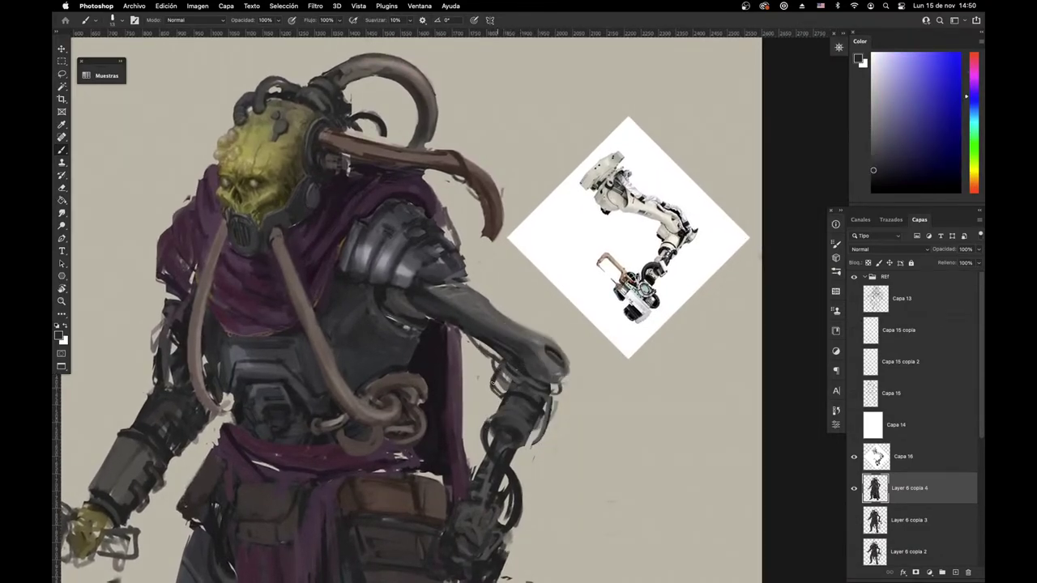
pyautogui.keyDown('alt'); pyautogui.click(503, 391); pyautogui.keyUp('alt')
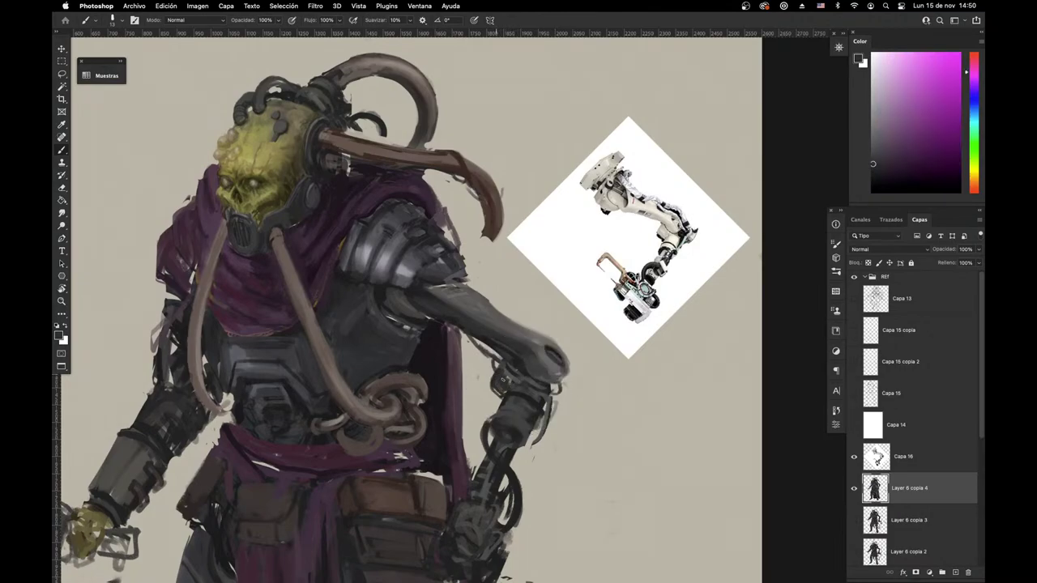
pyautogui.keyDown('alt'); pyautogui.click(515, 384); pyautogui.keyUp('alt')
pyautogui.keyDown('alt'); pyautogui.click(519, 374); pyautogui.keyUp('alt')
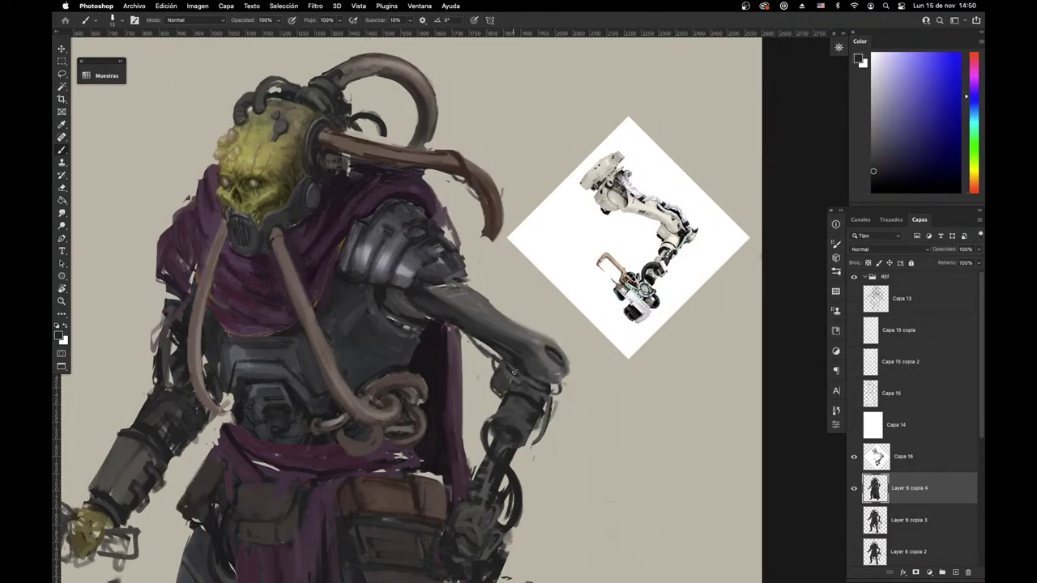
# Step: Refine the mechanical joint just below the near elbow and its outer edge with sampled grey and near-black tones
pyautogui.keyDown('alt'); pyautogui.click(515, 377); pyautogui.keyUp('alt')
pyautogui.keyDown('alt'); pyautogui.click(518, 392); pyautogui.keyUp('alt')
pyautogui.keyDown('alt'); pyautogui.click(528, 400); pyautogui.keyUp('alt')
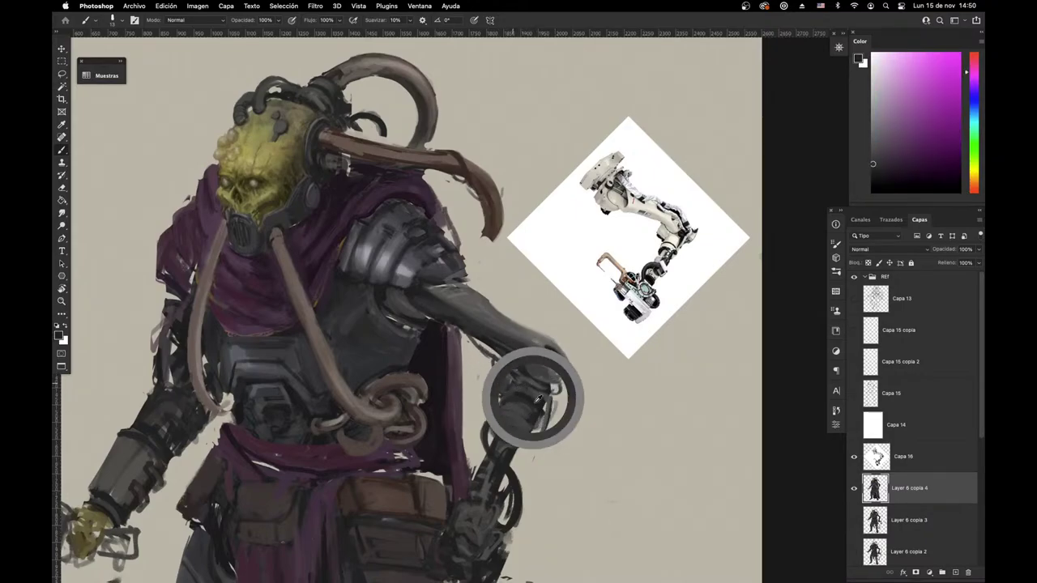
pyautogui.keyDown('alt'); pyautogui.click(520, 394); pyautogui.keyUp('alt')
pyautogui.keyDown('alt'); pyautogui.click(533, 396); pyautogui.keyUp('alt')
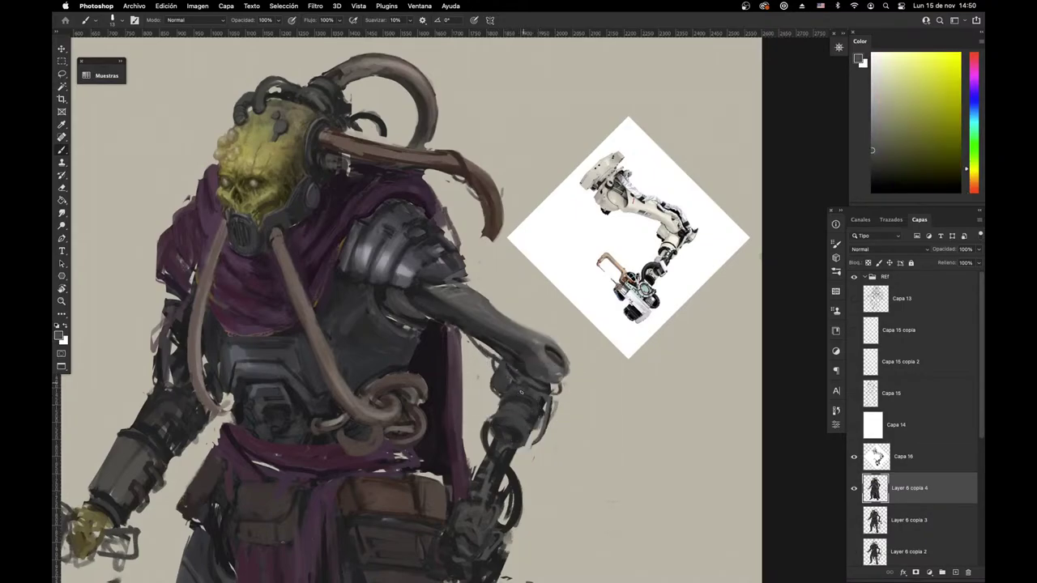
pyautogui.keyDown('alt'); pyautogui.click(539, 381); pyautogui.keyUp('alt')
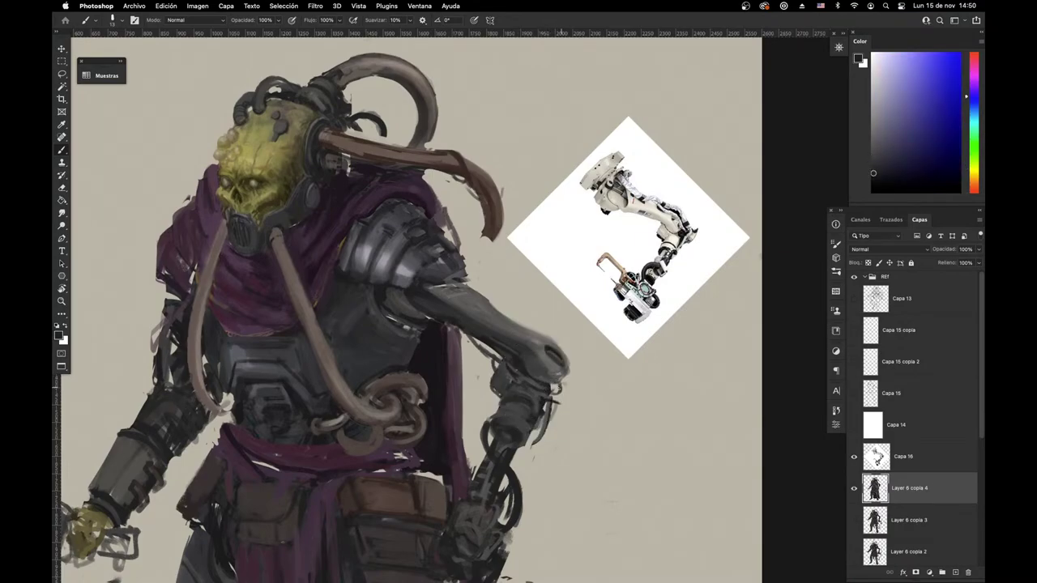
# Step: Paint a dark rounded mechanical part on the outer side of the near arm's elbow joint with sampled greys
pyautogui.moveTo(551, 393)
pyautogui.mouseDown()
pyautogui.moveTo(562, 422)
pyautogui.moveTo(568, 381)
pyautogui.moveTo(564, 422)
pyautogui.moveTo(573, 405)
pyautogui.moveTo(554, 395)
pyautogui.moveTo(553, 419)
pyautogui.mouseUp()
pyautogui.keyDown('alt'); pyautogui.click(557, 403); pyautogui.keyUp('alt')
pyautogui.keyDown('alt'); pyautogui.click(558, 406); pyautogui.keyUp('alt')
pyautogui.keyDown('alt'); pyautogui.click(544, 411); pyautogui.keyUp('alt')
pyautogui.keyDown('alt'); pyautogui.click(540, 407); pyautogui.keyUp('alt')
pyautogui.keyDown('alt'); pyautogui.click(520, 391); pyautogui.keyUp('alt')
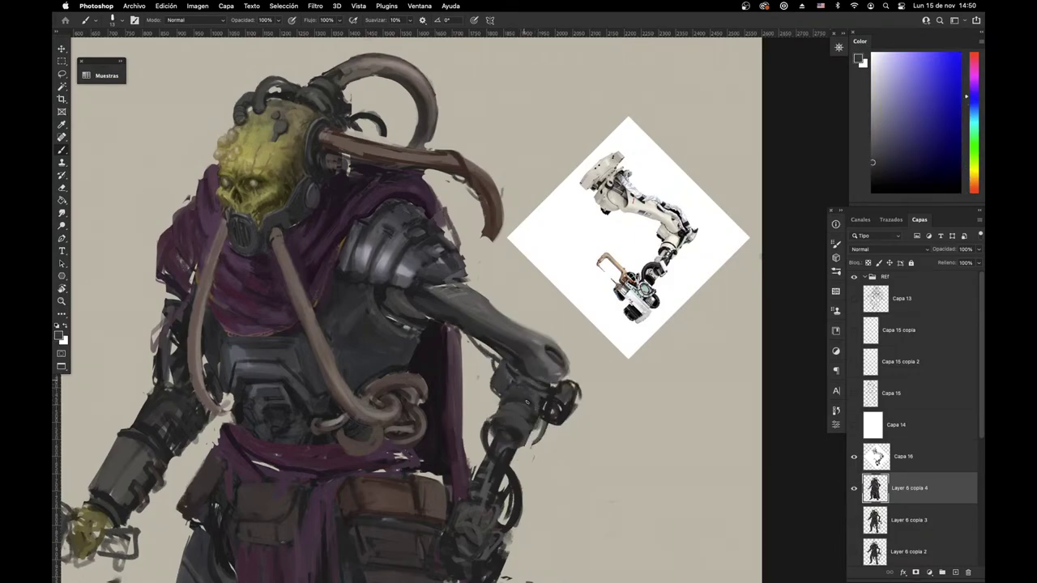
# Step: Lighten the near forearm's cylinder and joint with the Dodge tool on midtones at 50% exposure
pyautogui.press('o')
pyautogui.moveTo(519, 417); pyautogui.dragTo(473, 527)
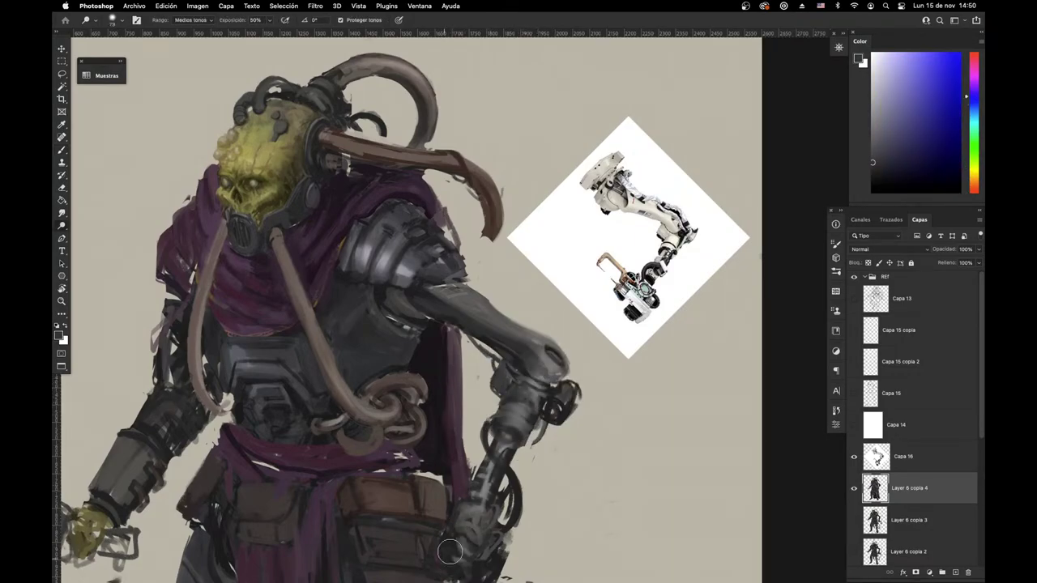
pyautogui.scroll(4, 554, 468)
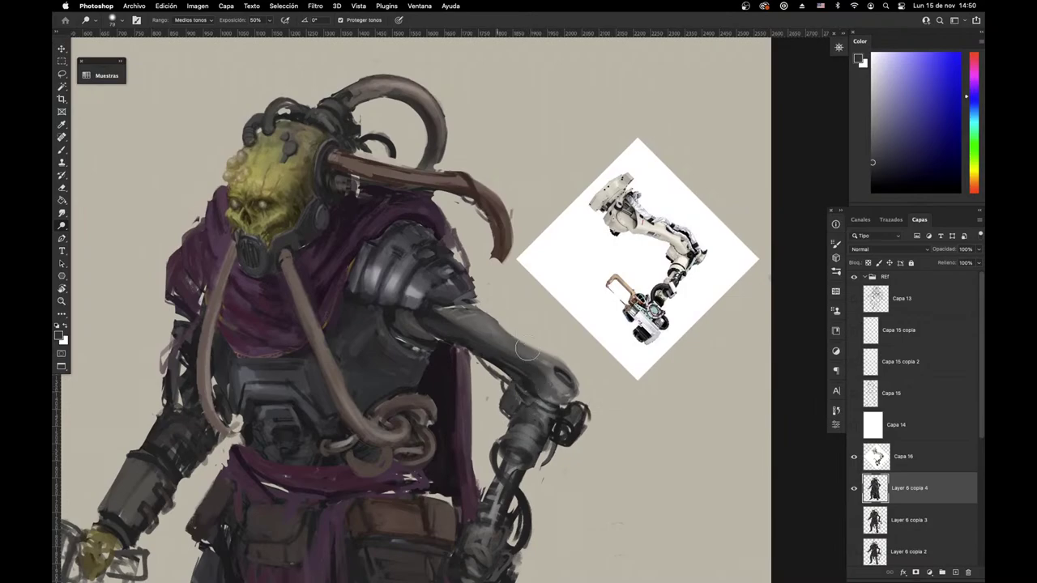
pyautogui.moveTo(553, 467); pyautogui.dragTo(557, 478)
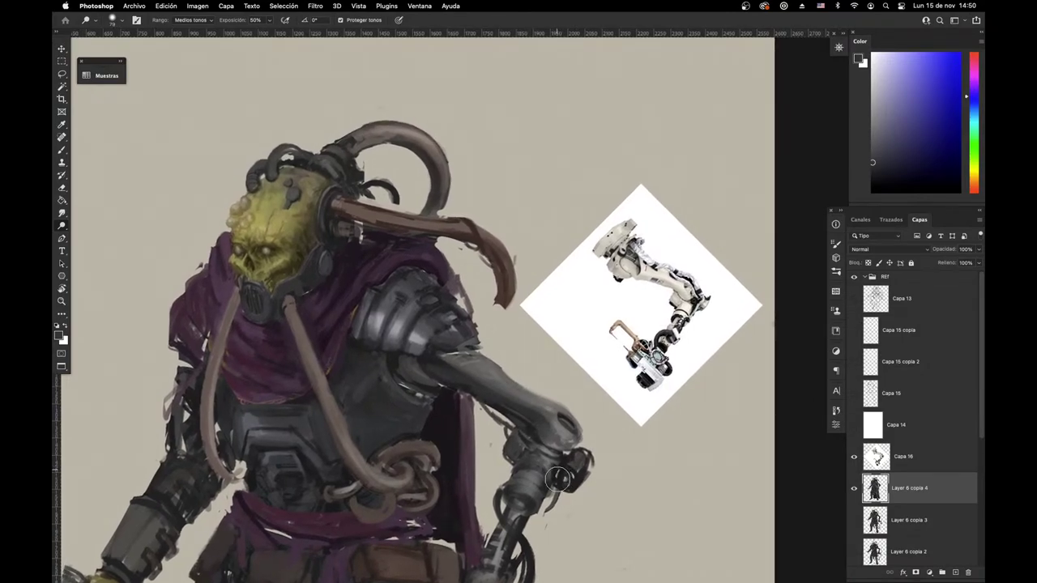
pyautogui.hscroll(-5, 631, 404)
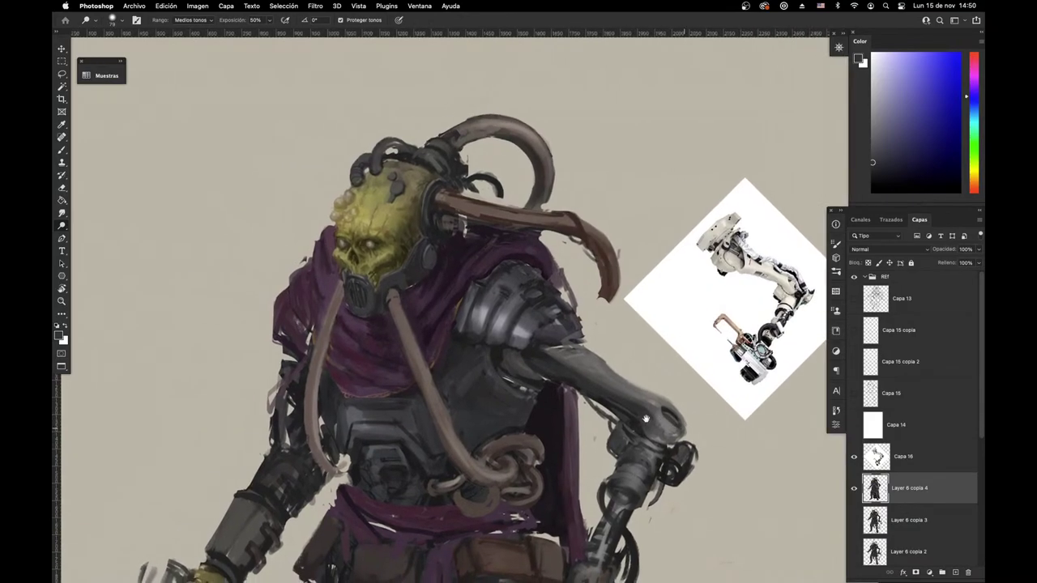
# Step: Refine the edges and bevels of the angular abdominal plate with sampled mid and dark greys
pyautogui.press('b')
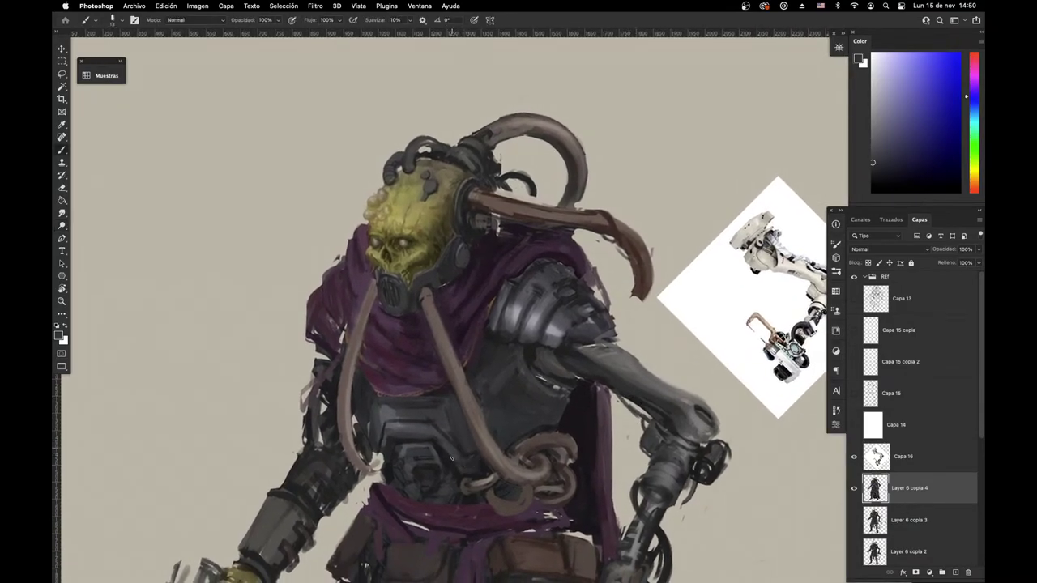
pyautogui.keyDown('alt'); pyautogui.click(397, 437); pyautogui.keyUp('alt')
pyautogui.keyDown('alt'); pyautogui.click(393, 430); pyautogui.keyUp('alt')
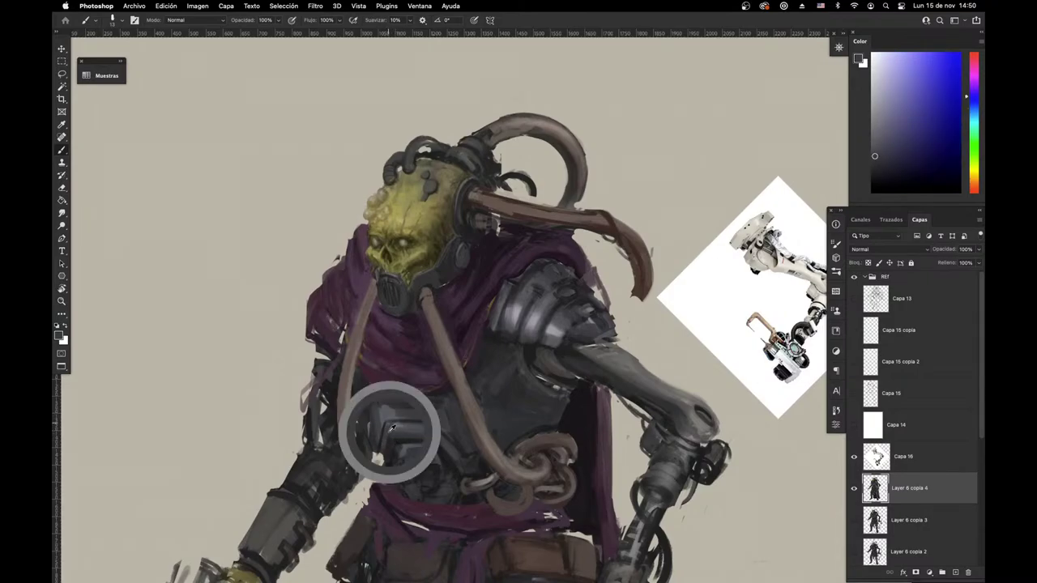
pyautogui.keyDown('alt'); pyautogui.click(410, 433); pyautogui.keyUp('alt')
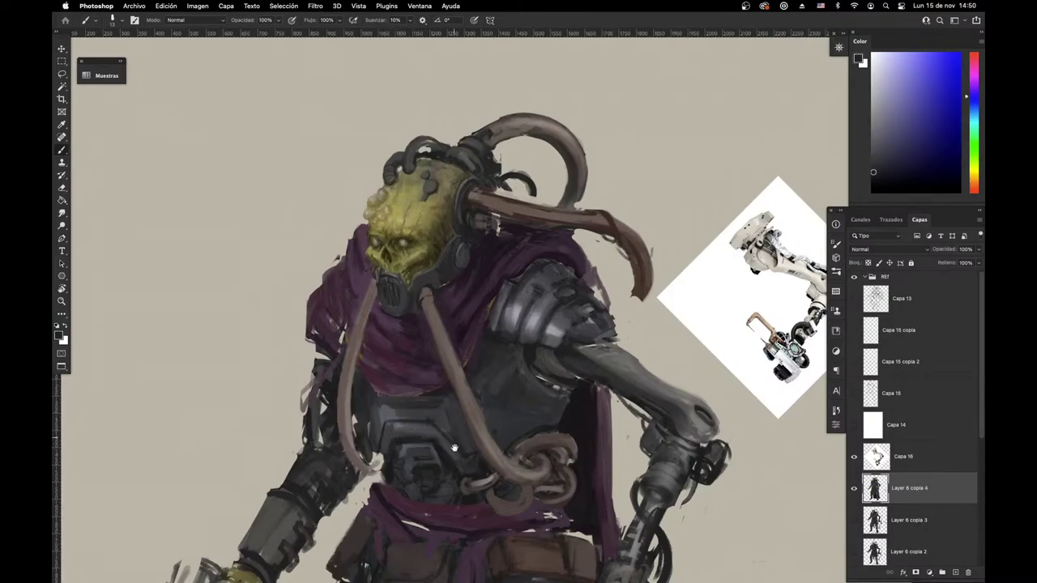
pyautogui.moveTo(455, 449); pyautogui.dragTo(462, 452)
pyautogui.keyDown('alt'); pyautogui.click(439, 439); pyautogui.keyUp('alt')
pyautogui.hscroll(-1, 455, 445)
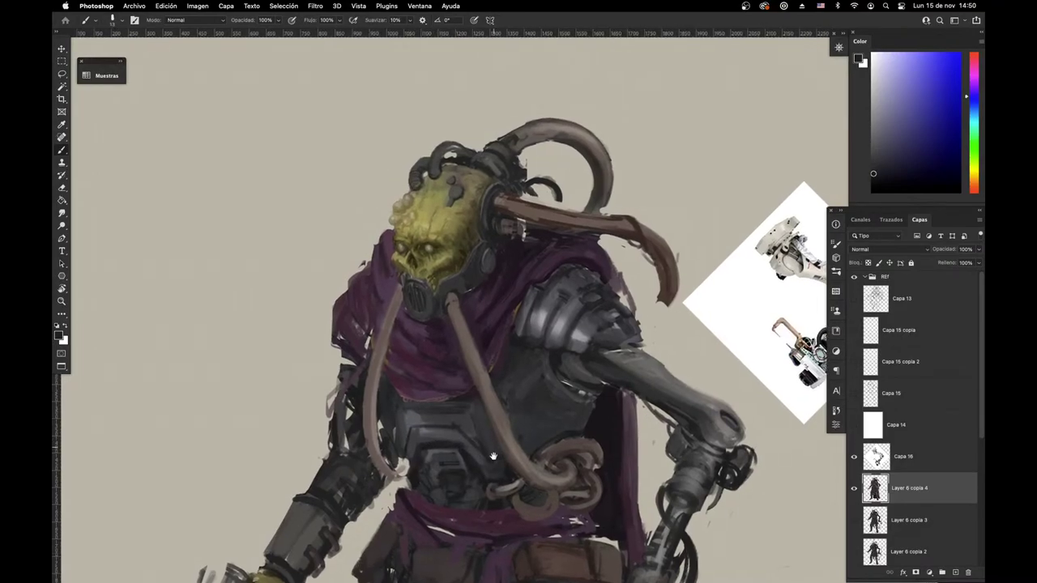
pyautogui.keyDown('alt'); pyautogui.click(441, 437); pyautogui.keyUp('alt')
pyautogui.keyDown('alt'); pyautogui.click(465, 442); pyautogui.keyUp('alt')
pyautogui.moveTo(431, 439); pyautogui.dragTo(470, 451)
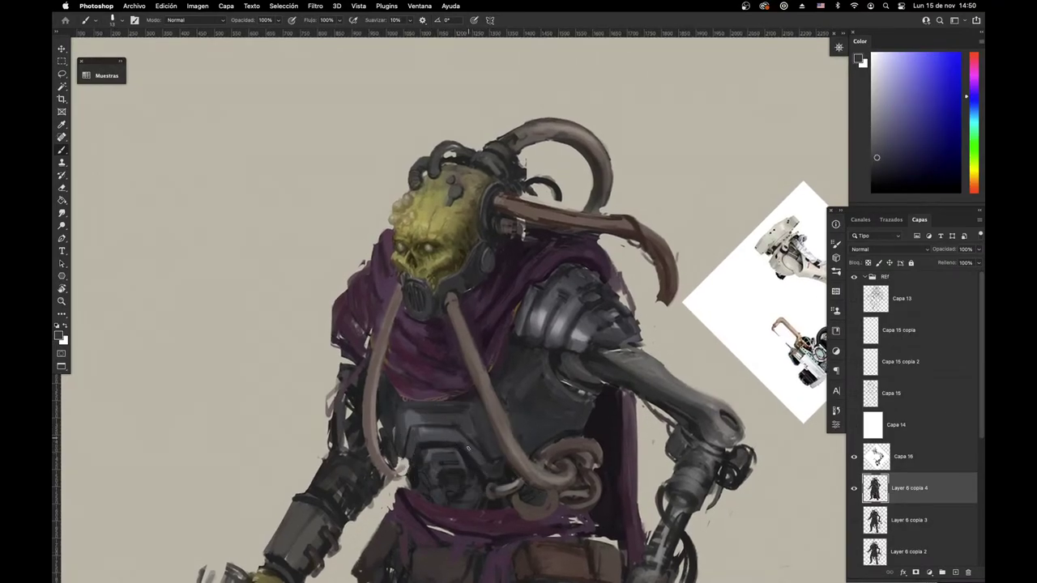
pyautogui.keyDown('alt'); pyautogui.click(445, 430); pyautogui.keyUp('alt')
pyautogui.hscroll(-2, 435, 430)
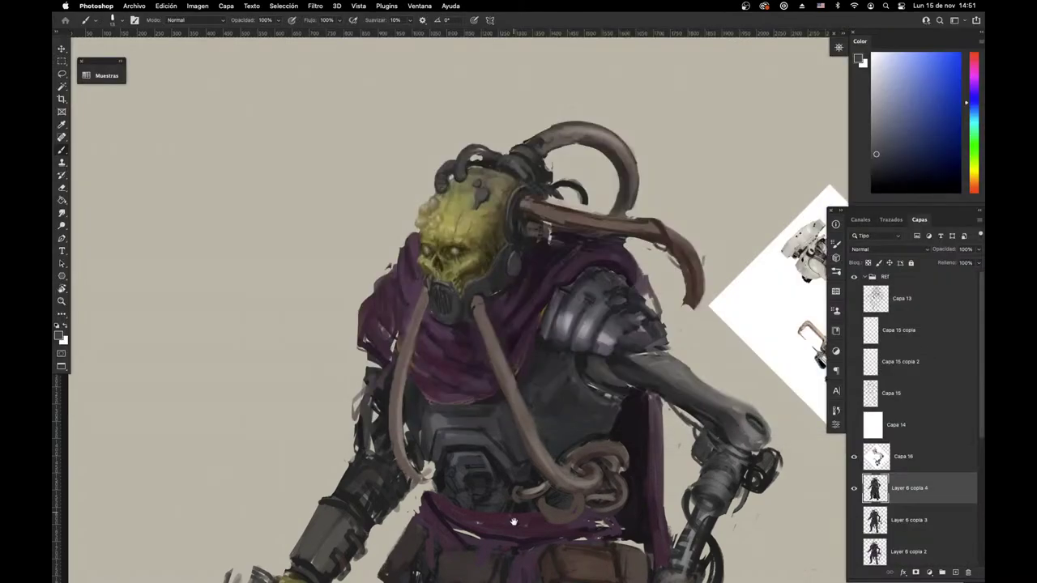
# Step: Flip the canvas view horizontally and frame the near arm and torso
pyautogui.moveTo(514, 522); pyautogui.dragTo(462, 397)
pyautogui.press('super+shift+h')
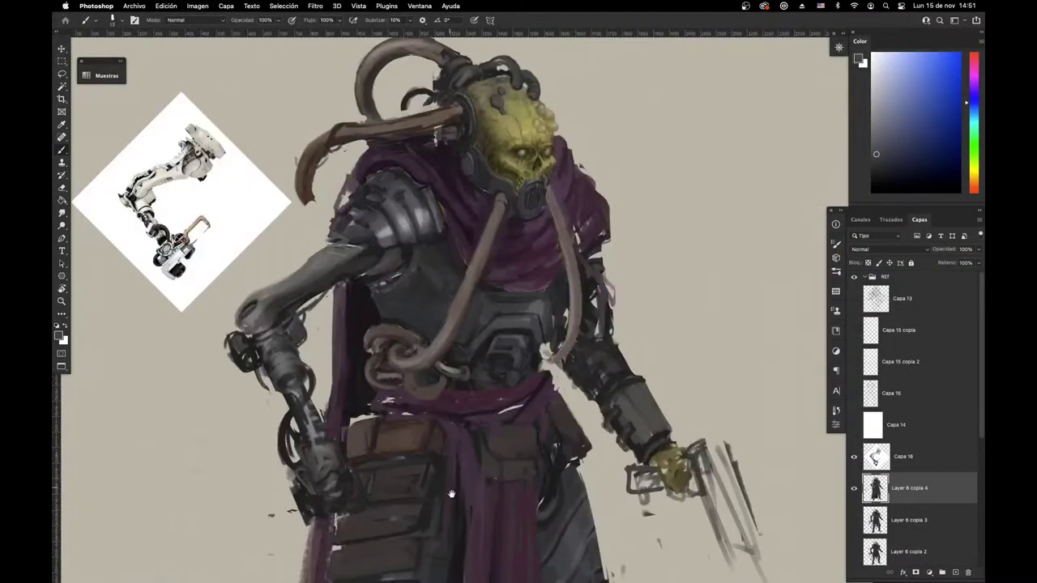
pyautogui.moveTo(451, 494); pyautogui.dragTo(551, 358)
pyautogui.moveTo(440, 256); pyautogui.dragTo(497, 458)
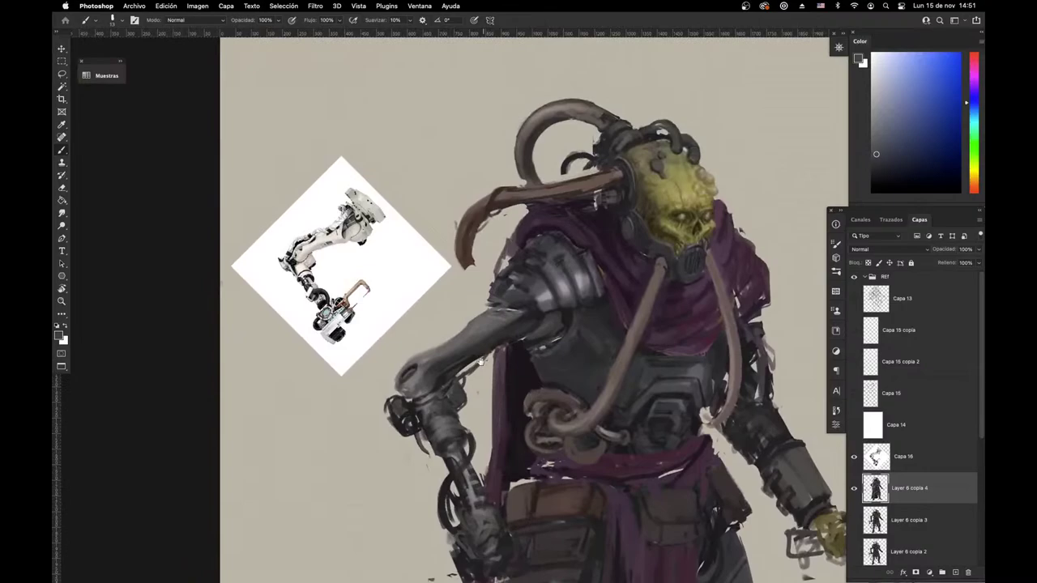
# Step: Refine the hollow and rim of the near elbow's rounded cap with sampled dark and warm greys
pyautogui.keyDown('alt'); pyautogui.click(421, 361); pyautogui.keyUp('alt')
pyautogui.keyDown('alt'); pyautogui.click(404, 371); pyautogui.keyUp('alt')
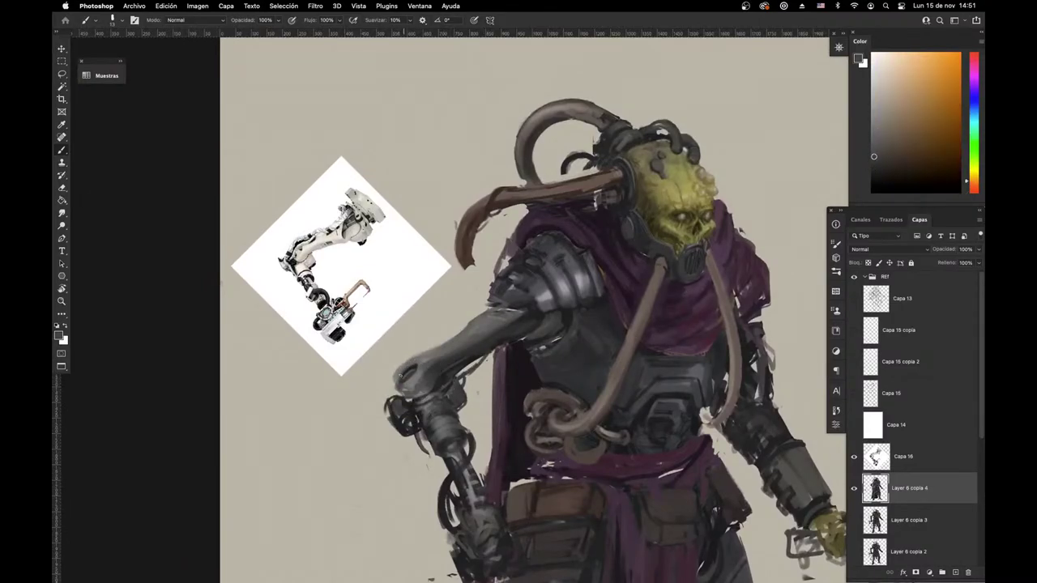
pyautogui.keyDown('alt'); pyautogui.click(401, 373); pyautogui.keyUp('alt')
pyautogui.keyDown('alt'); pyautogui.click(399, 379); pyautogui.keyUp('alt')
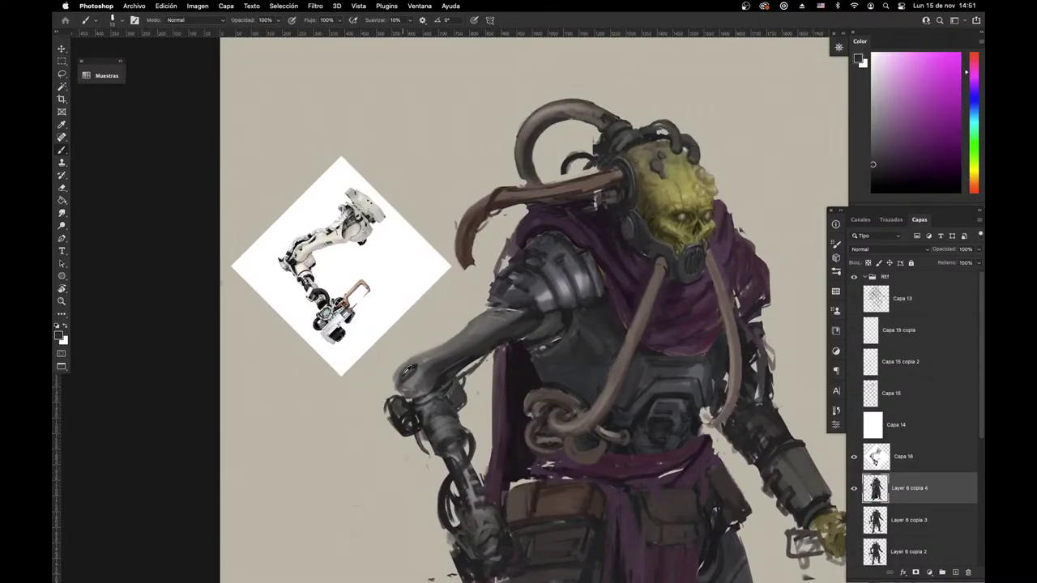
pyautogui.keyDown('alt'); pyautogui.click(404, 371); pyautogui.keyUp('alt')
pyautogui.keyDown('alt'); pyautogui.click(408, 370); pyautogui.keyUp('alt')
pyautogui.keyDown('alt'); pyautogui.click(411, 367); pyautogui.keyUp('alt')
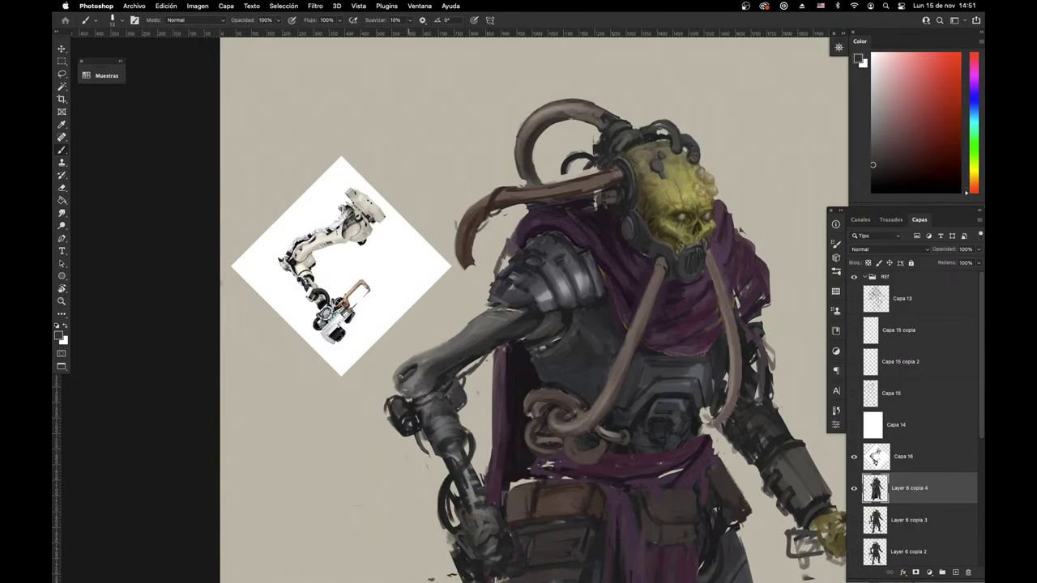
pyautogui.keyDown('alt'); pyautogui.click(402, 374); pyautogui.keyUp('alt')
pyautogui.keyDown('alt'); pyautogui.click(421, 351); pyautogui.keyUp('alt')
pyautogui.press('e')
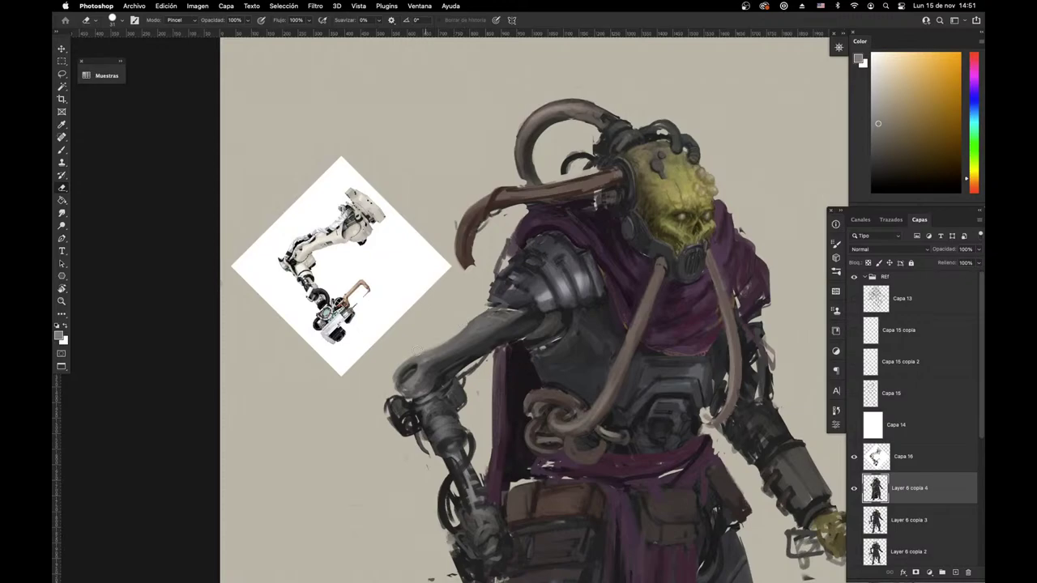
# Step: Refine the lower loops of the coiled cable at the waist and the gaps between them with sampled tones
pyautogui.moveTo(519, 349); pyautogui.dragTo(462, 261)
pyautogui.press('super+minus')
pyautogui.press('super+minus')
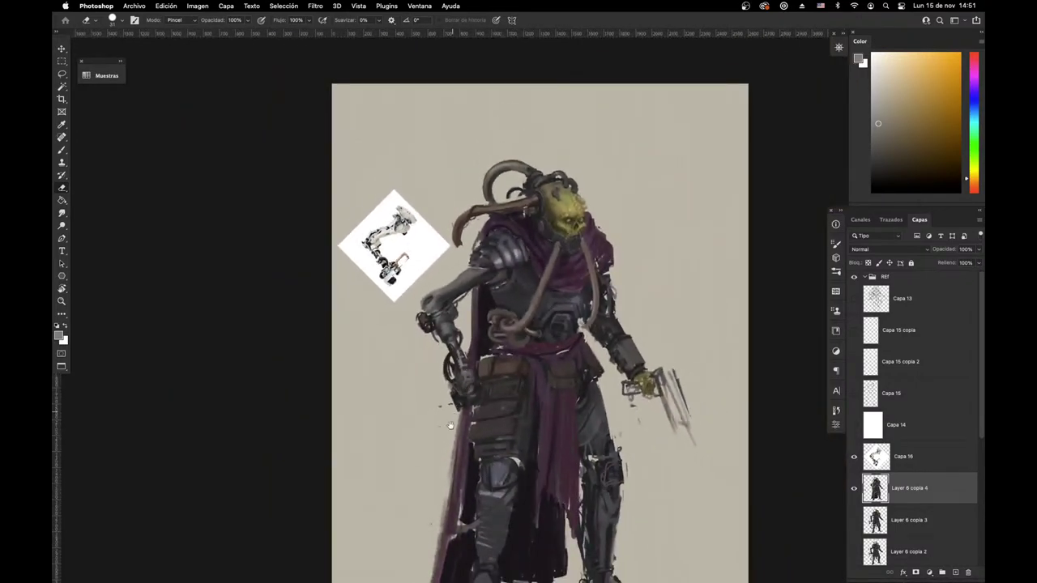
pyautogui.moveTo(435, 518); pyautogui.dragTo(428, 503)
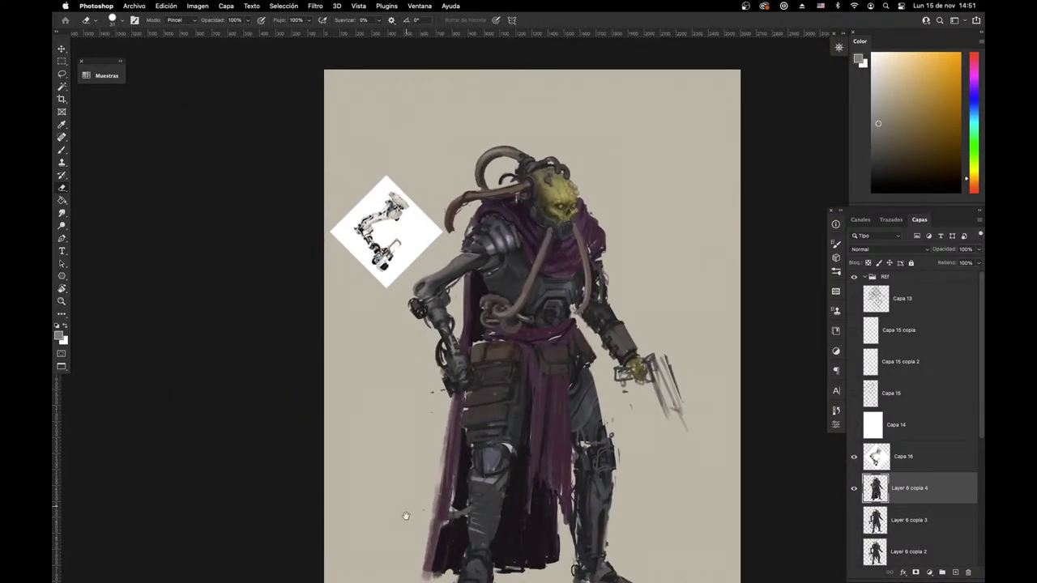
pyautogui.scroll(3, 528, 393)
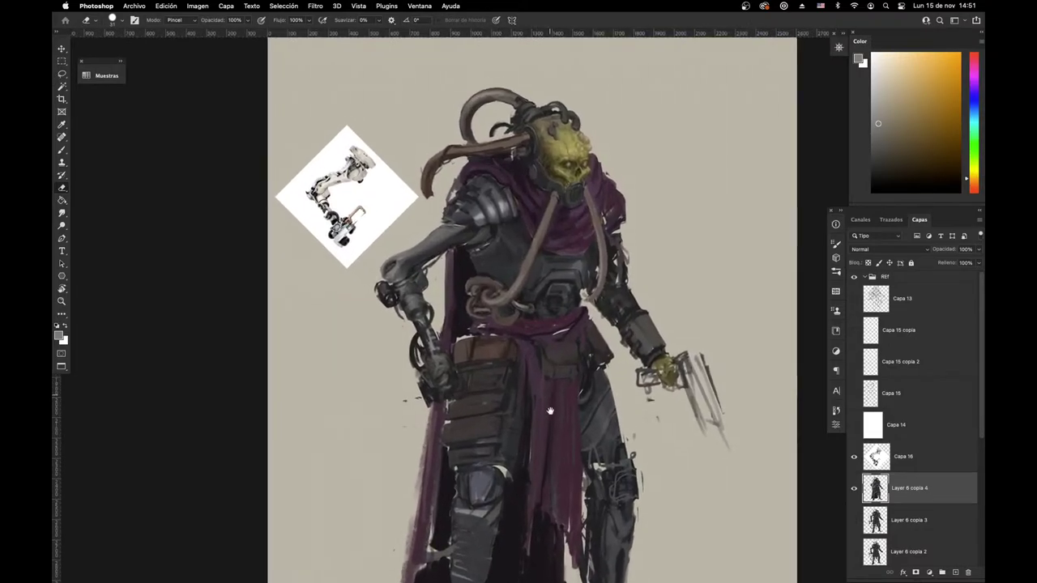
pyautogui.scroll(2, 508, 404)
pyautogui.press('b')
pyautogui.keyDown('alt'); pyautogui.click(457, 371); pyautogui.keyUp('alt')
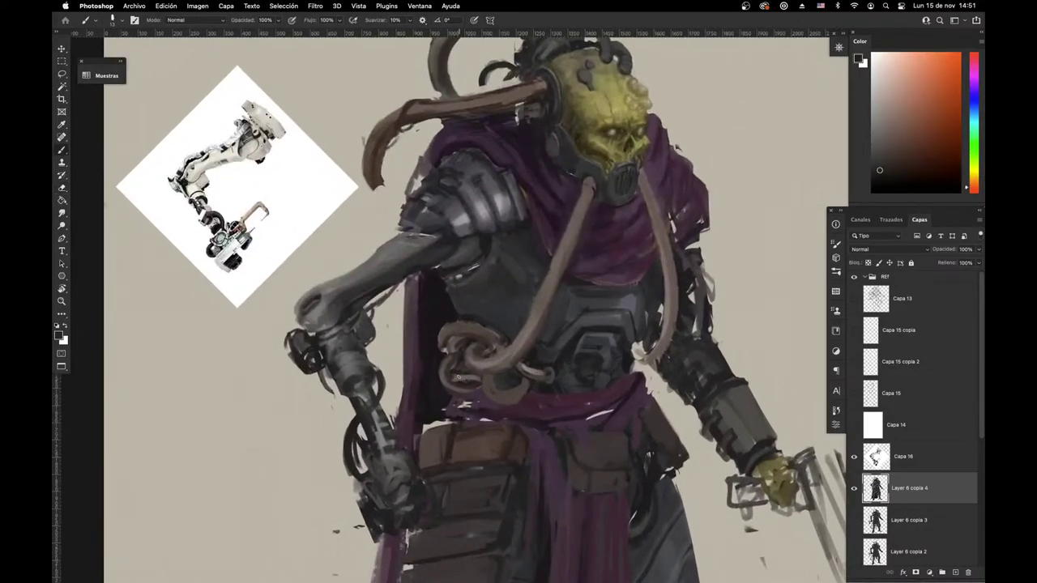
pyautogui.keyDown('alt'); pyautogui.click(444, 373); pyautogui.keyUp('alt')
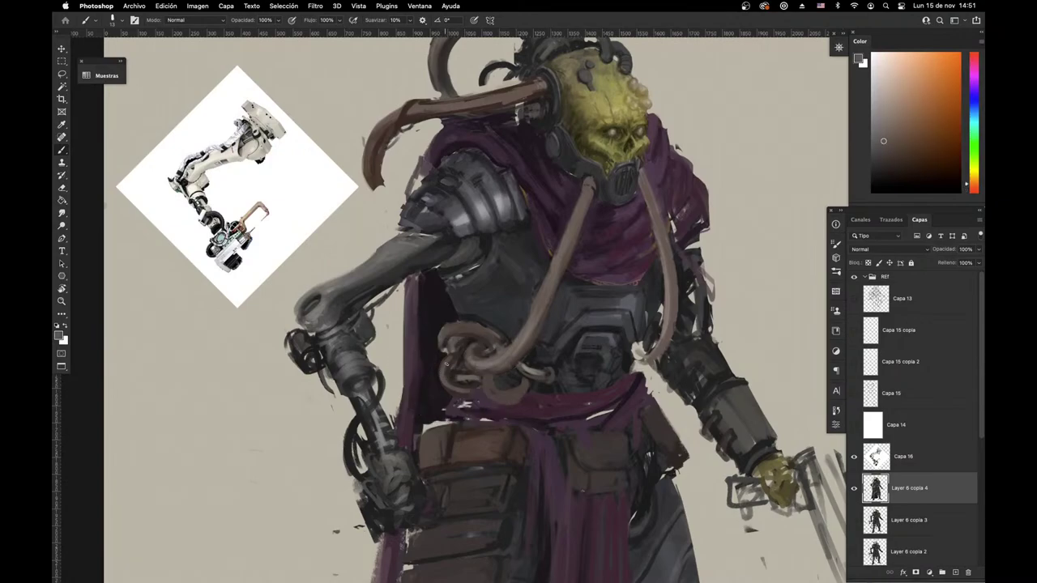
pyautogui.keyDown('alt'); pyautogui.click(452, 361); pyautogui.keyUp('alt')
pyautogui.keyDown('alt'); pyautogui.click(463, 351); pyautogui.keyUp('alt')
pyautogui.keyDown('alt'); pyautogui.click(441, 352); pyautogui.keyUp('alt')
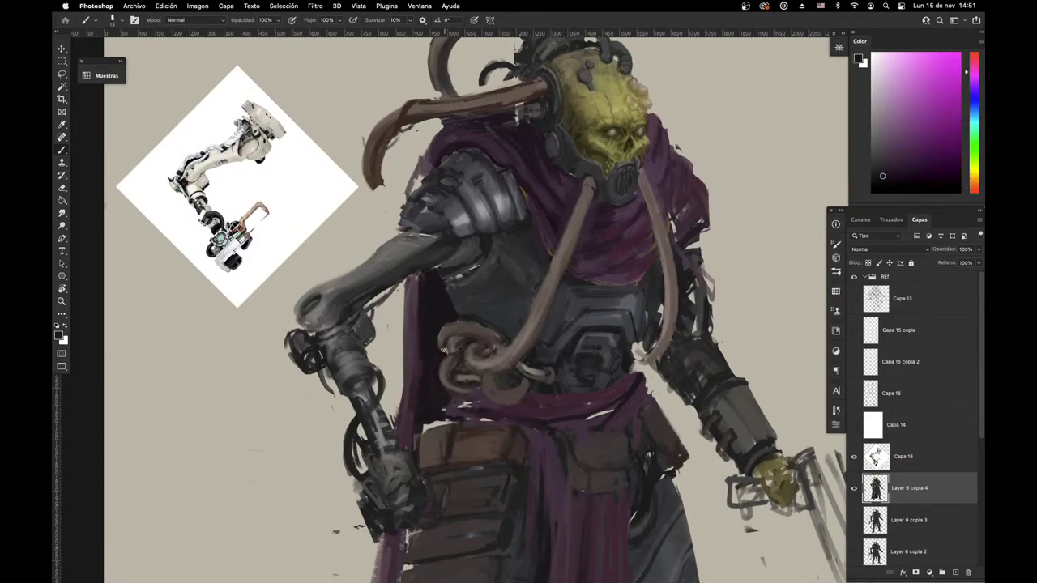
# Step: Rework the upper loop of the waist's coiled cable and its outline with sampled brownish greys and dark tones
pyautogui.keyDown('alt'); pyautogui.click(450, 338); pyautogui.keyUp('alt')
pyautogui.keyDown('alt'); pyautogui.click(434, 338); pyautogui.keyUp('alt')
pyautogui.keyDown('alt'); pyautogui.click(455, 325); pyautogui.keyUp('alt')
pyautogui.keyDown('alt'); pyautogui.click(468, 333); pyautogui.keyUp('alt')
pyautogui.keyDown('alt'); pyautogui.click(455, 335); pyautogui.keyUp('alt')
pyautogui.keyDown('alt'); pyautogui.click(457, 324); pyautogui.keyUp('alt')
pyautogui.keyDown('alt'); pyautogui.click(445, 331); pyautogui.keyUp('alt')
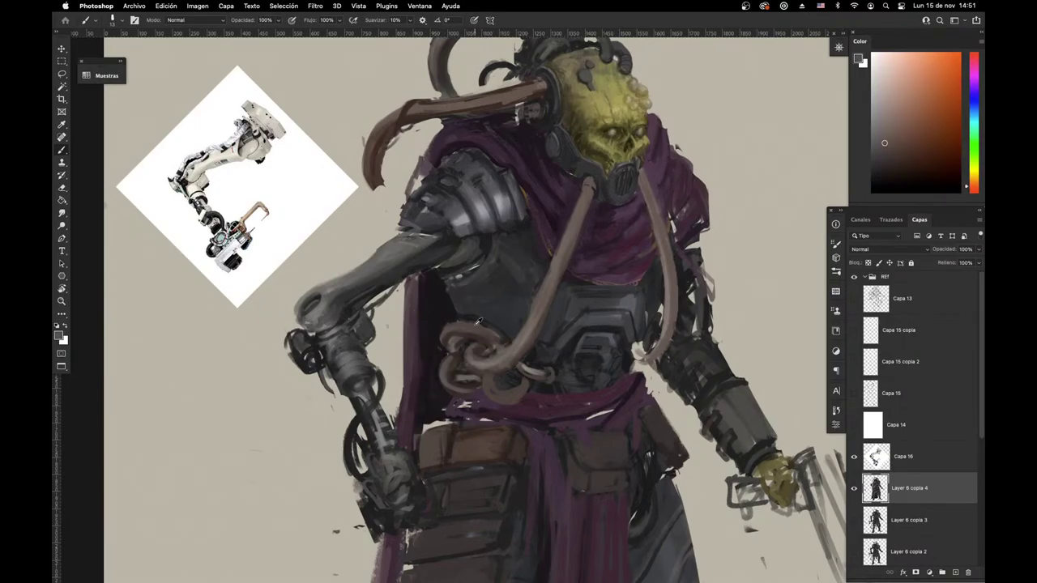
pyautogui.keyDown('alt'); pyautogui.click(476, 320); pyautogui.keyUp('alt')
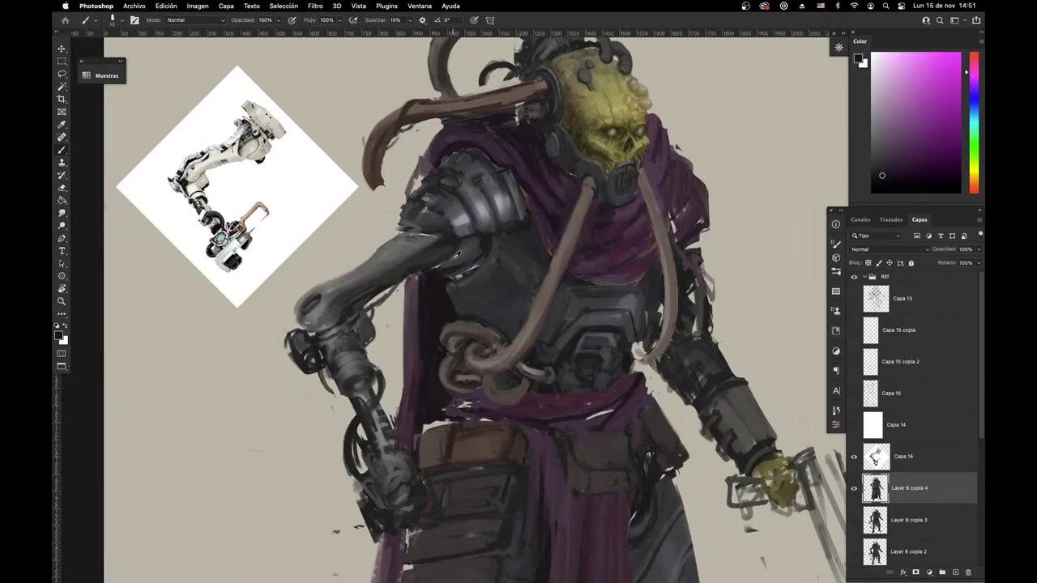
# Step: Darken and clean up the armpit joint between the near upper arm and the chest plate with sampled tones
pyautogui.keyDown('alt'); pyautogui.click(455, 256); pyautogui.keyUp('alt')
pyautogui.keyDown('alt'); pyautogui.click(460, 253); pyautogui.keyUp('alt')
pyautogui.keyDown('alt'); pyautogui.click(454, 250); pyautogui.keyUp('alt')
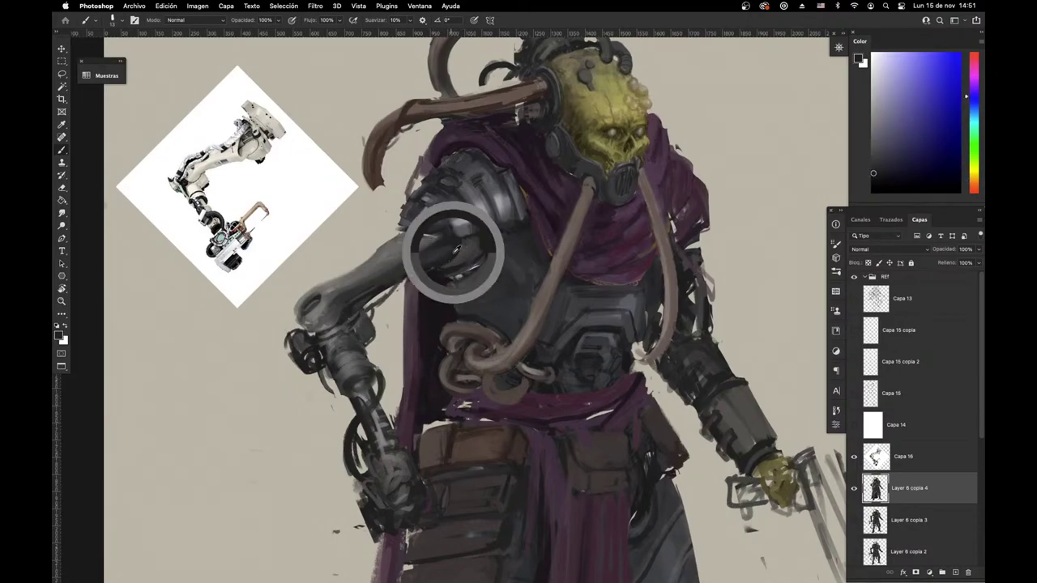
pyautogui.keyDown('alt'); pyautogui.click(440, 254); pyautogui.keyUp('alt')
# Step: Shade the near upper arm where it meets the elbow cap with sampled mid and dark greys
pyautogui.keyDown('alt'); pyautogui.click(389, 277); pyautogui.keyUp('alt')
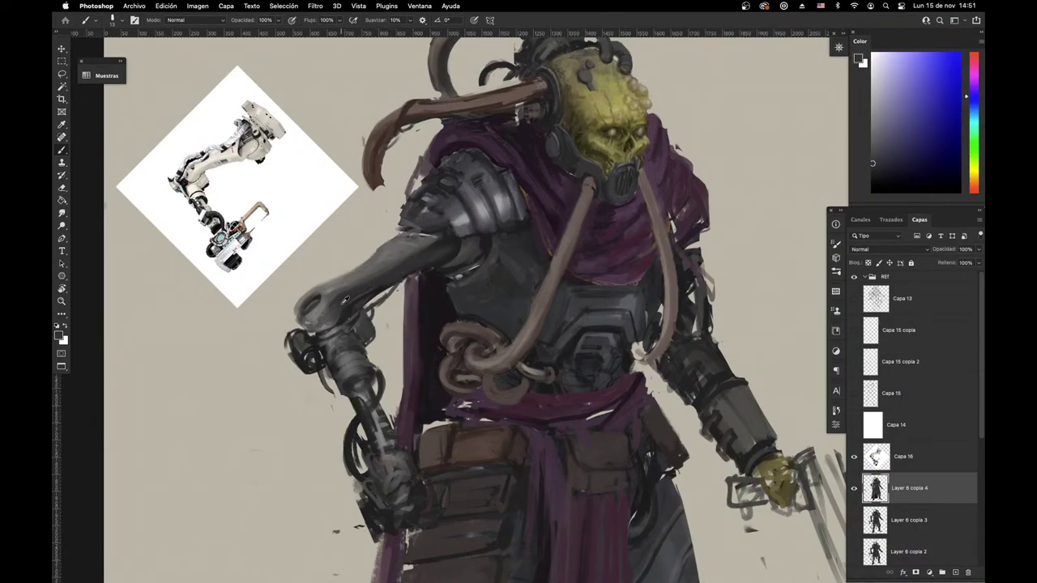
pyautogui.keyDown('alt'); pyautogui.click(343, 301); pyautogui.keyUp('alt')
pyautogui.keyDown('alt'); pyautogui.click(340, 298); pyautogui.keyUp('alt')
pyautogui.keyDown('alt'); pyautogui.click(330, 304); pyautogui.keyUp('alt')
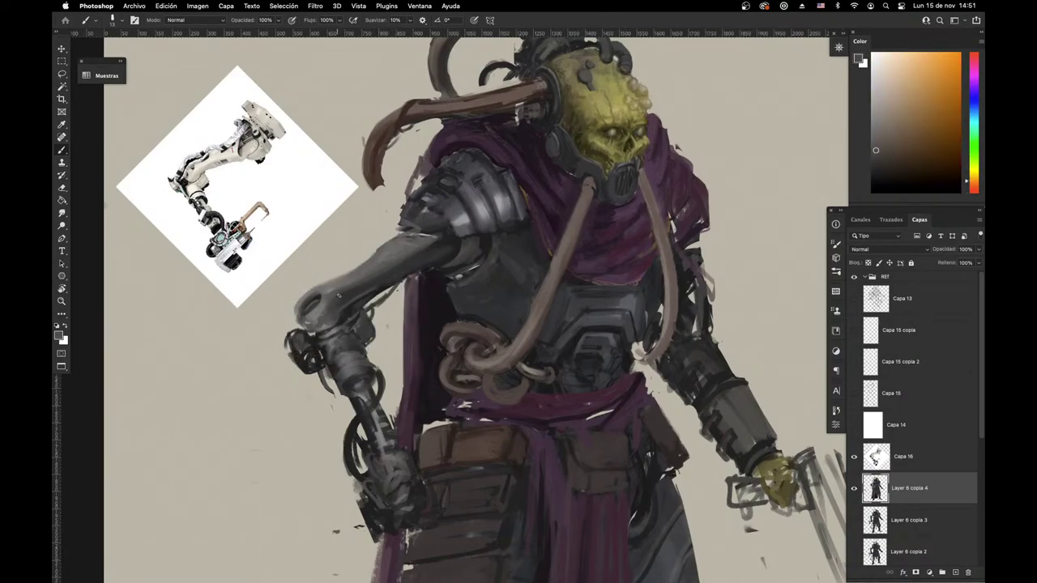
pyautogui.keyDown('alt'); pyautogui.click(332, 304); pyautogui.keyUp('alt')
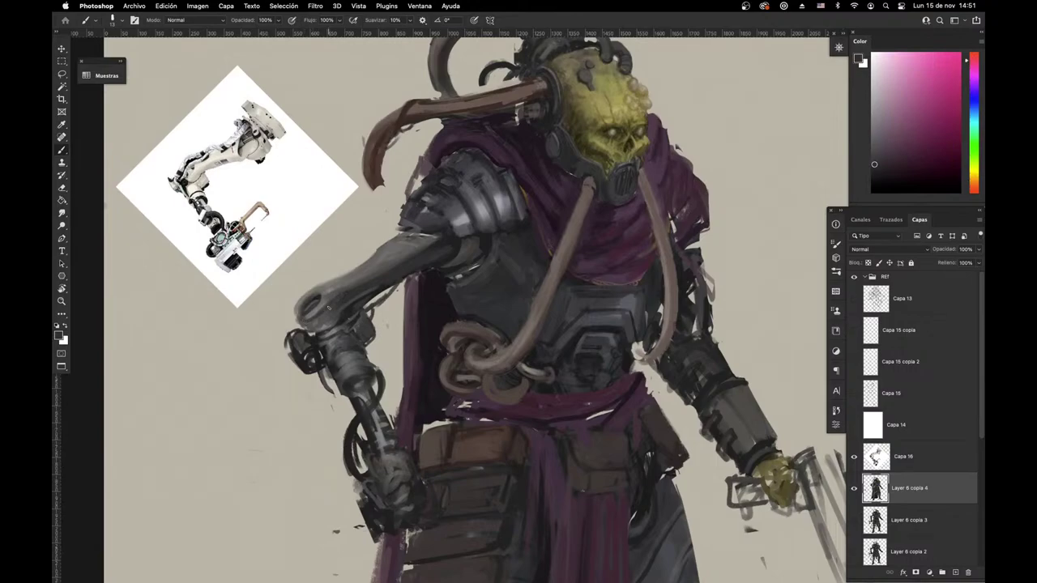
pyautogui.keyDown('alt'); pyautogui.click(332, 299); pyautogui.keyUp('alt')
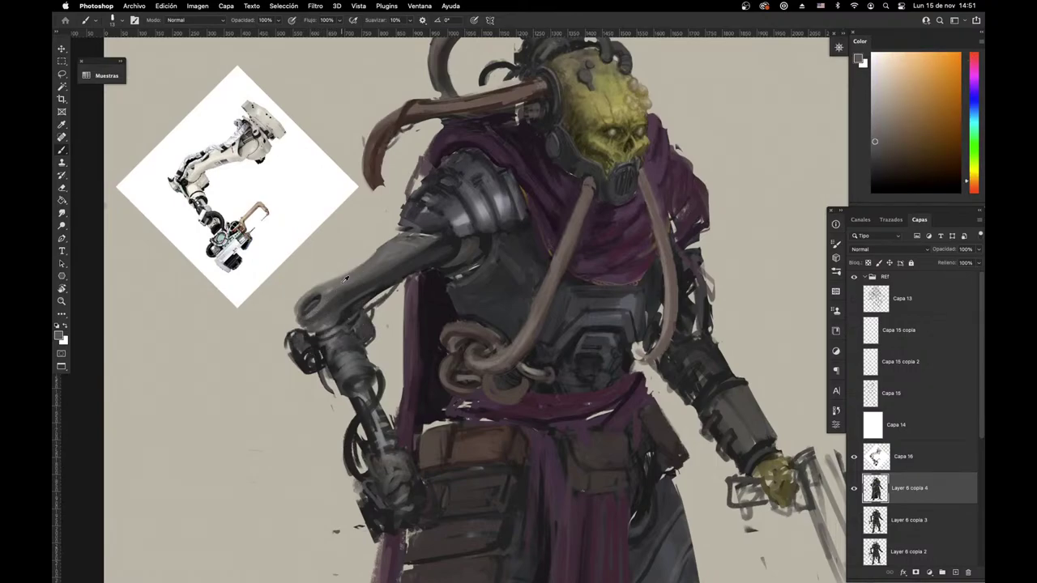
# Step: Lighten the upper edge of the near upper arm above the elbow with sampled greys and trim its outline with the eraser
pyautogui.keyDown('alt'); pyautogui.click(328, 289); pyautogui.keyUp('alt')
pyautogui.keyDown('alt'); pyautogui.click(338, 288); pyautogui.keyUp('alt')
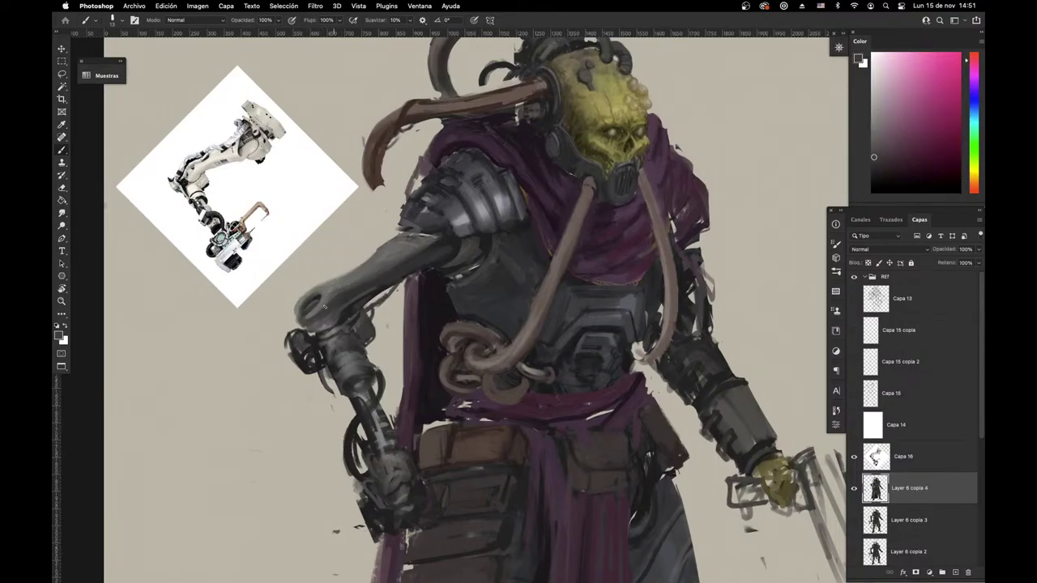
pyautogui.keyDown('alt'); pyautogui.click(366, 282); pyautogui.keyUp('alt')
pyautogui.moveTo(333, 290); pyautogui.dragTo(385, 267)
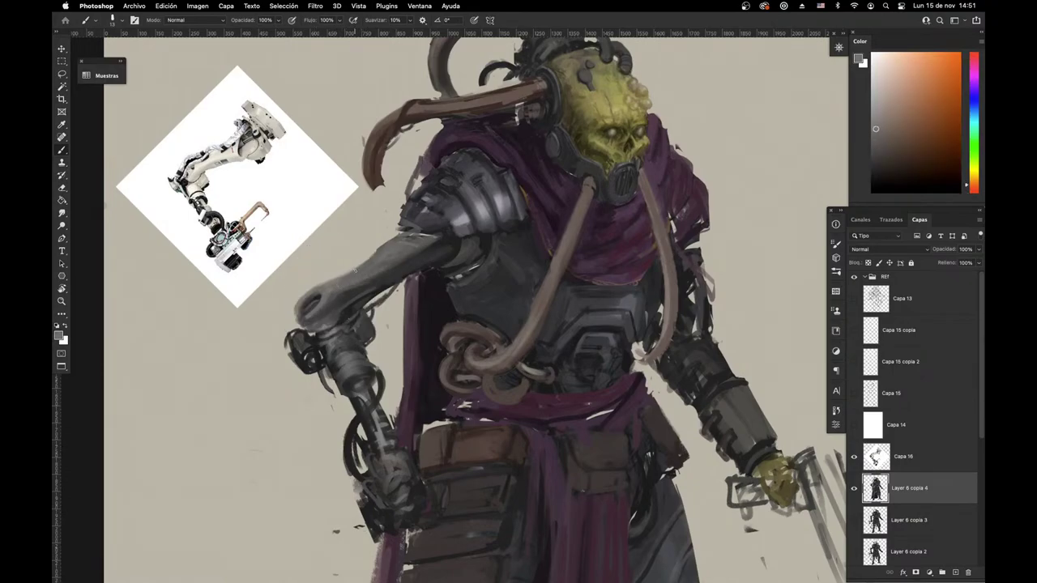
pyautogui.keyDown('alt'); pyautogui.click(356, 272); pyautogui.keyUp('alt')
pyautogui.press('e')
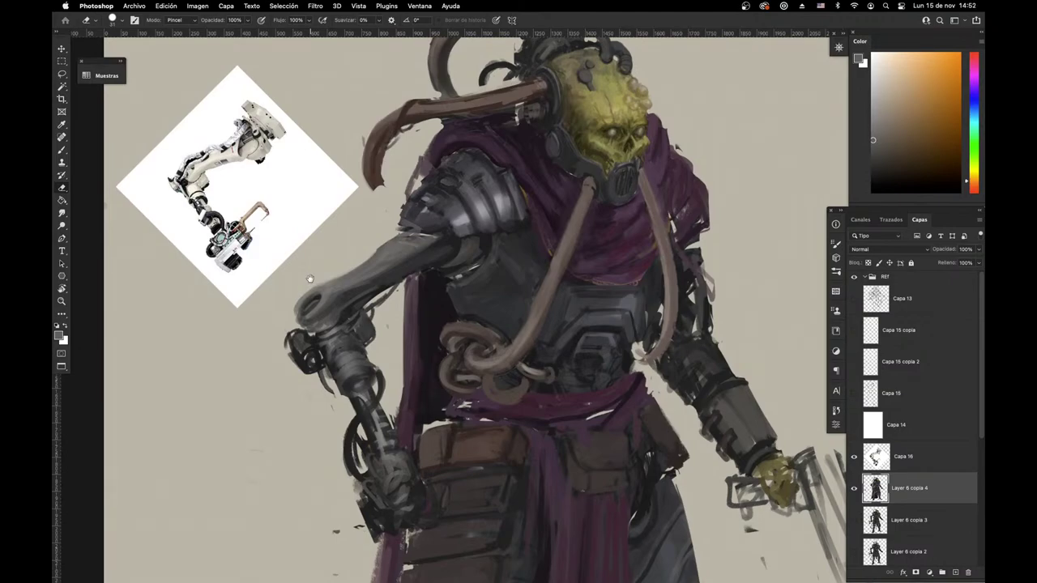
# Step: Clean up the outer edge of the far upper arm with the eraser and touch it up with a sampled near-black
pyautogui.moveTo(480, 468)
pyautogui.mouseDown()
pyautogui.moveTo(445, 446)
pyautogui.moveTo(401, 494)
pyautogui.mouseUp()
pyautogui.press('b')
pyautogui.press('e')
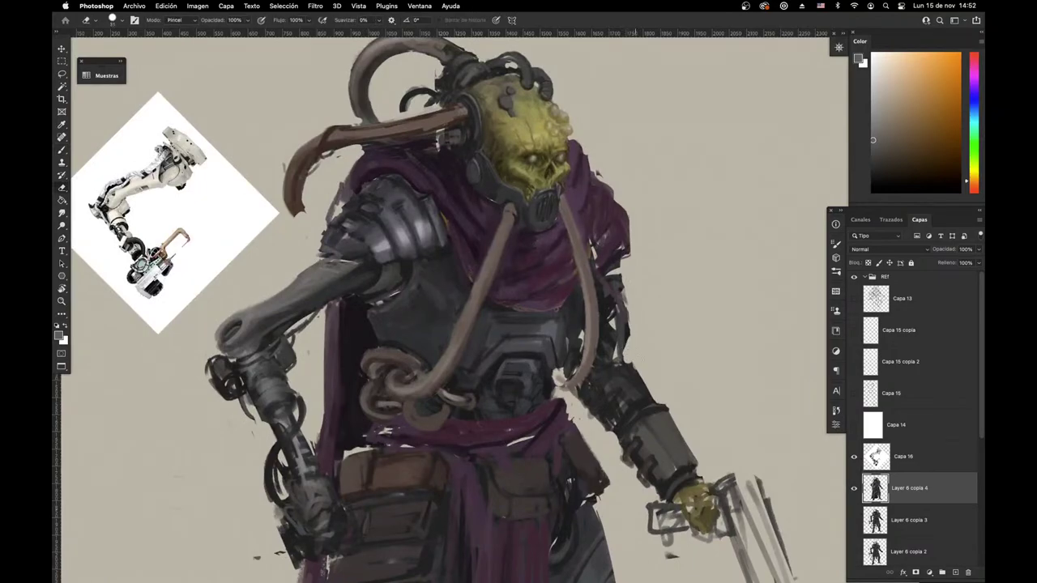
pyautogui.press('b')
pyautogui.keyDown('alt'); pyautogui.click(628, 336); pyautogui.keyUp('alt')
pyautogui.moveTo(567, 421); pyautogui.dragTo(633, 285)
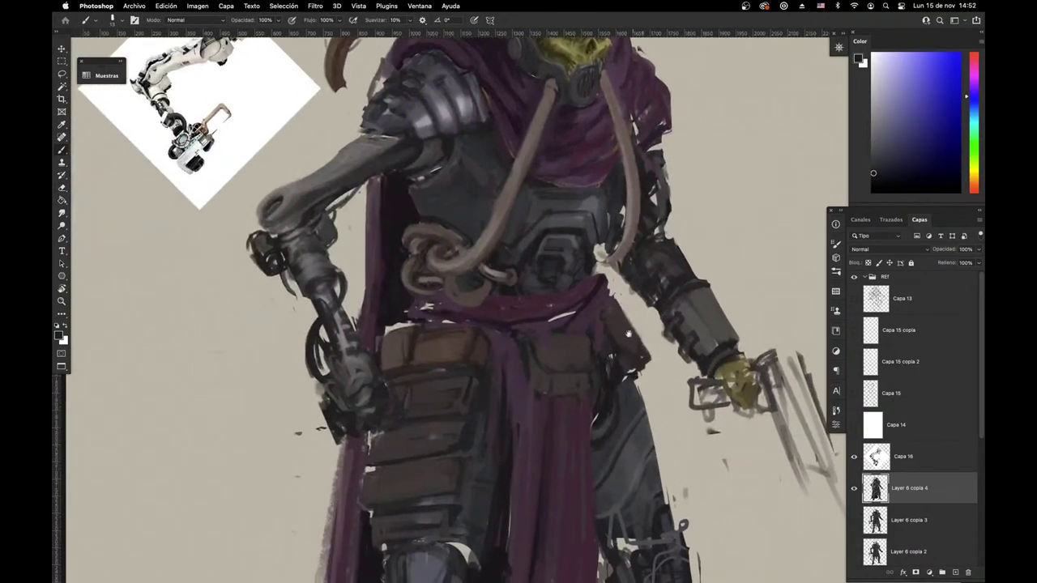
# Step: Touch up the coiled cables in front of the abdomen with sampled grey-brown and dark brown tones
pyautogui.keyDown('alt'); pyautogui.click(529, 319); pyautogui.keyUp('alt')
pyautogui.moveTo(539, 322); pyautogui.dragTo(607, 313)
pyautogui.keyDown('alt'); pyautogui.click(554, 277); pyautogui.keyUp('alt')
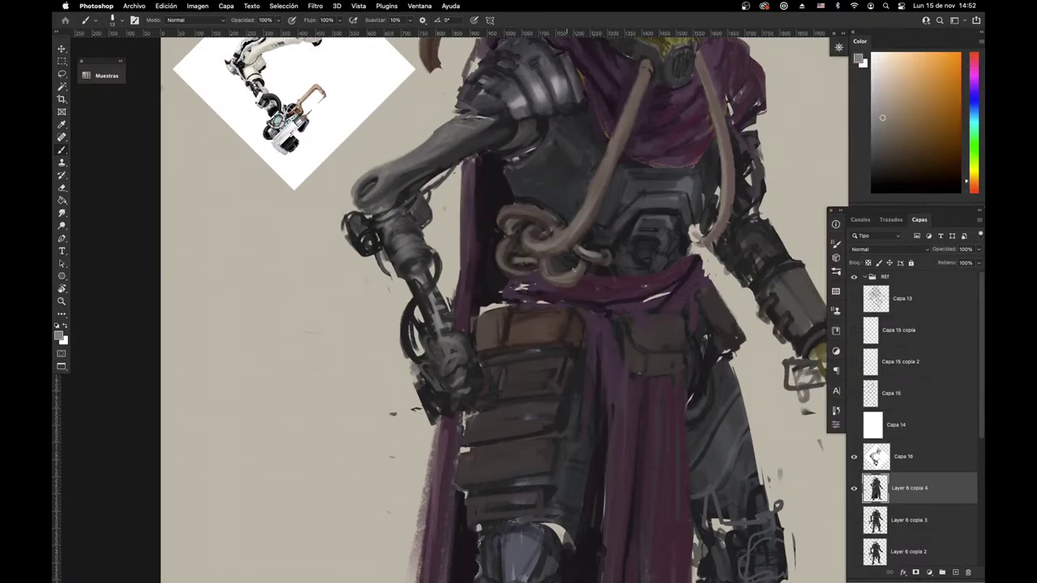
pyautogui.scroll(3, 555, 275)
pyautogui.hscroll(1, 556, 276)
pyautogui.keyDown('alt'); pyautogui.click(556, 302); pyautogui.keyUp('alt')
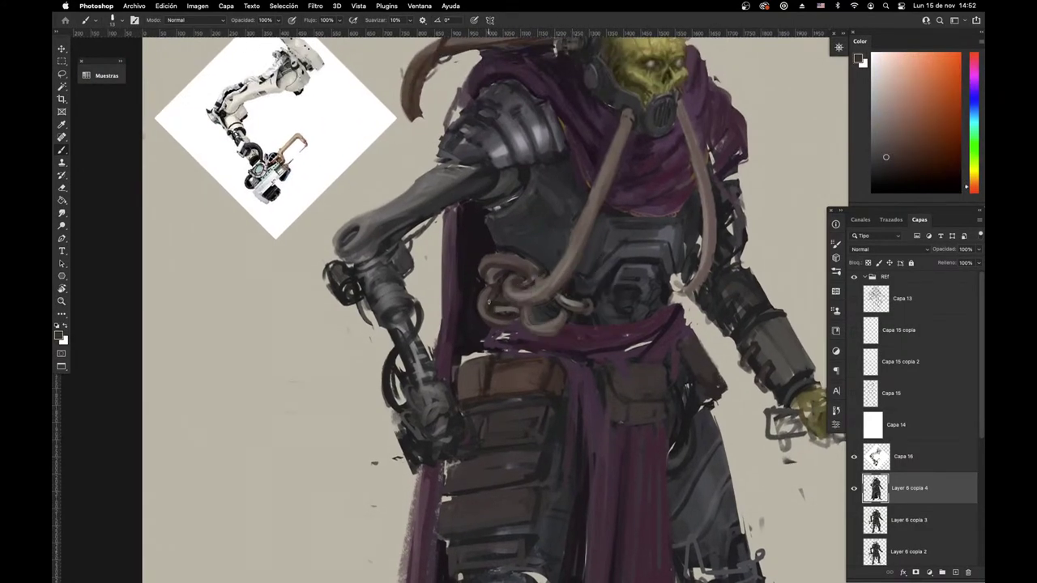
pyautogui.moveTo(456, 502); pyautogui.dragTo(510, 422)
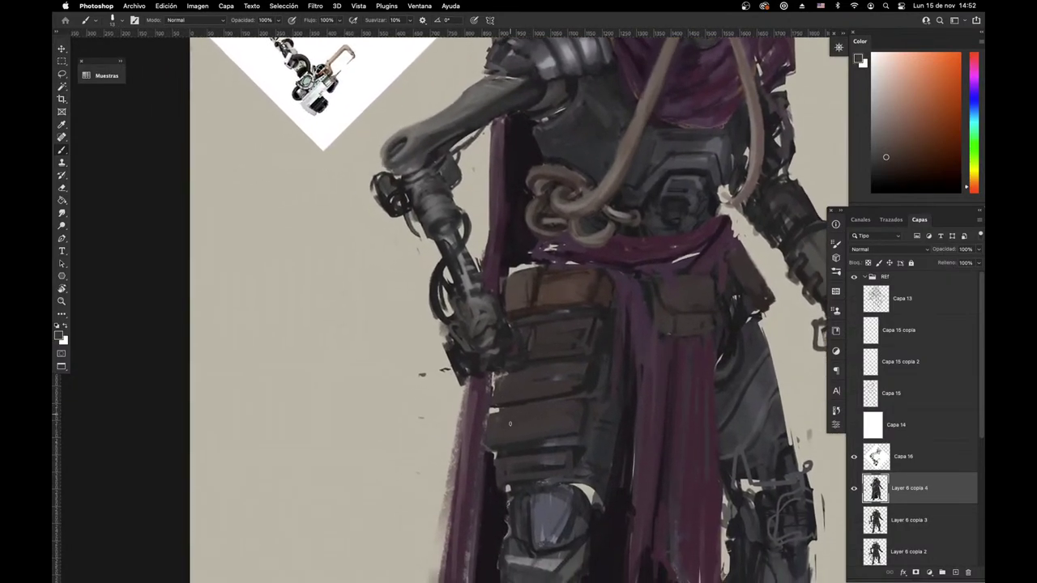
pyautogui.scroll(10, 509, 423)
pyautogui.hscroll(5, 509, 423)
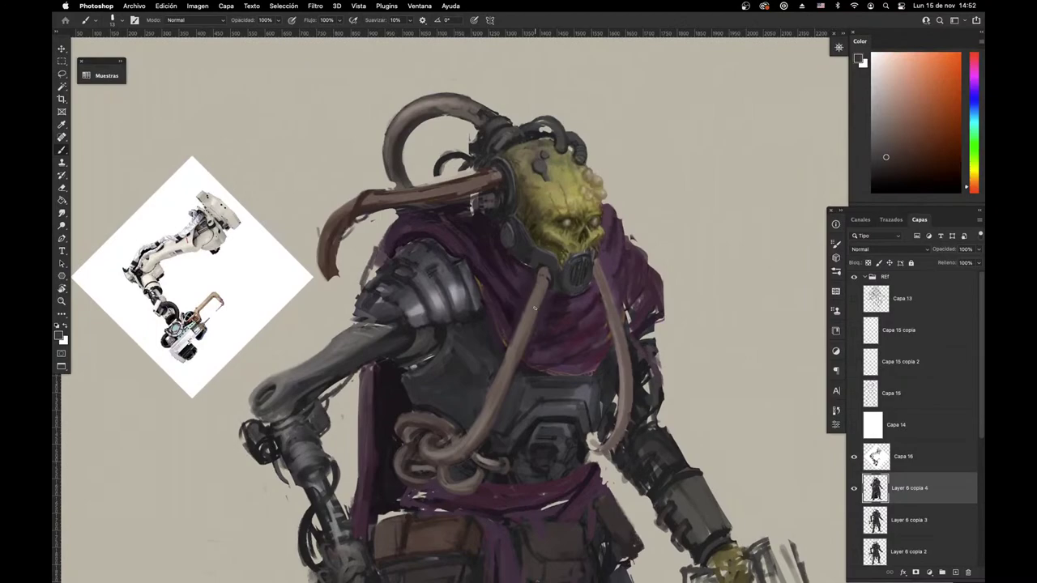
# Step: Deepen the scarf folds beside the long breathing cable with sampled dark purples and touch up the adjoining chest plate with sampled greys
pyautogui.keyDown('alt'); pyautogui.click(539, 290); pyautogui.keyUp('alt')
pyautogui.keyDown('alt'); pyautogui.click(514, 289); pyautogui.keyUp('alt')
pyautogui.keyDown('alt'); pyautogui.click(526, 283); pyautogui.keyUp('alt')
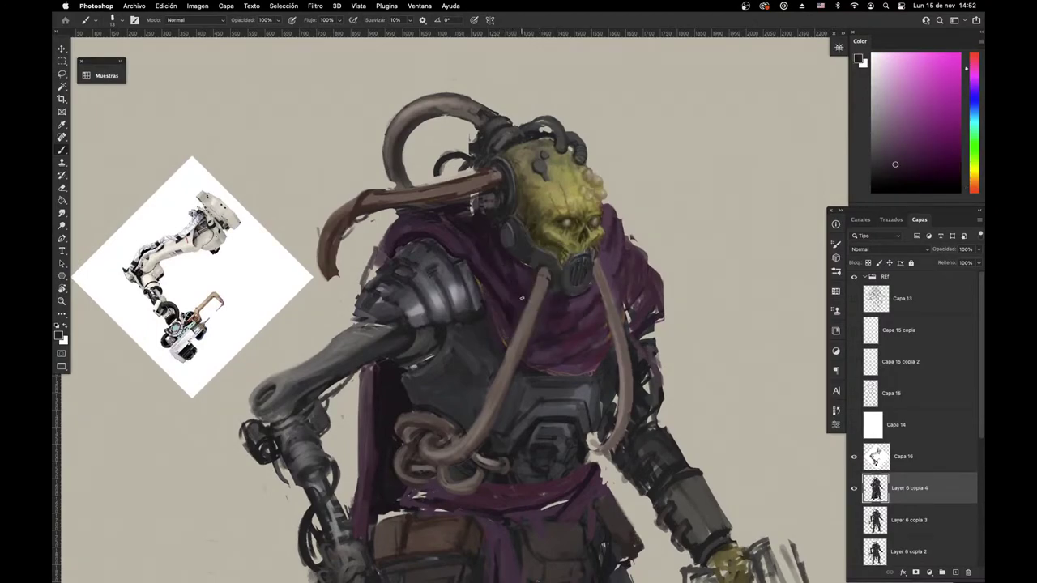
pyautogui.moveTo(585, 371); pyautogui.dragTo(585, 375)
pyautogui.keyDown('alt'); pyautogui.click(496, 300); pyautogui.keyUp('alt')
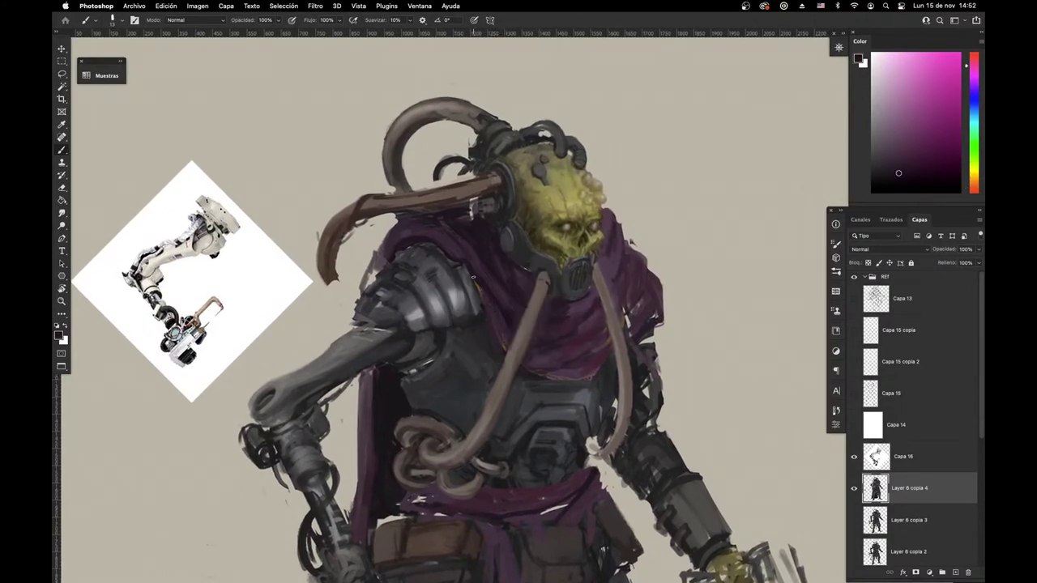
pyautogui.keyDown('alt'); pyautogui.click(484, 333); pyautogui.keyUp('alt')
pyautogui.keyDown('alt'); pyautogui.click(458, 348); pyautogui.keyUp('alt')
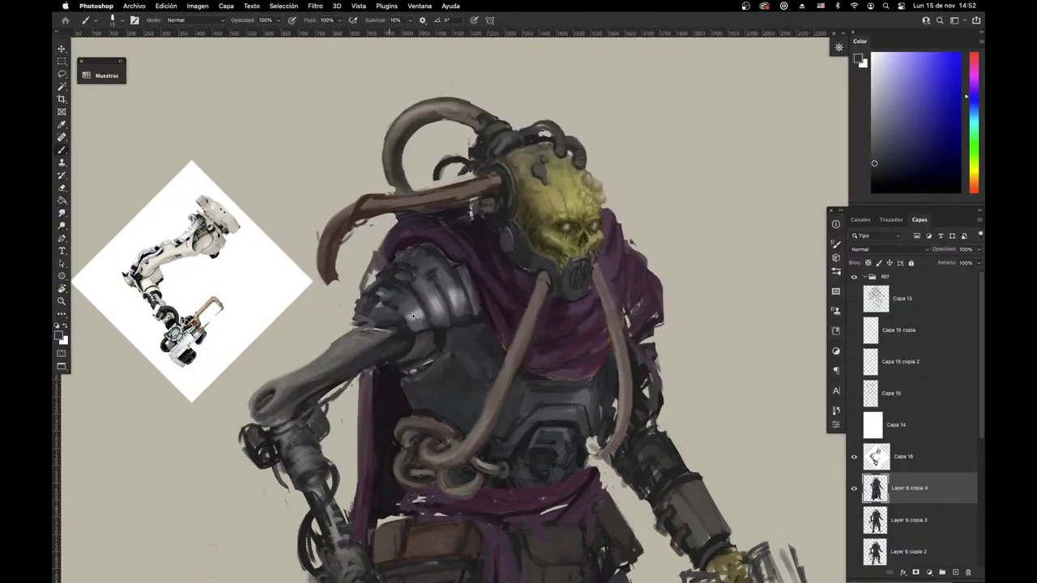
# Step: Fill the light gaps above the brown hip pouch with a sampled near-black purple
pyautogui.moveTo(414, 317); pyautogui.dragTo(290, 412)
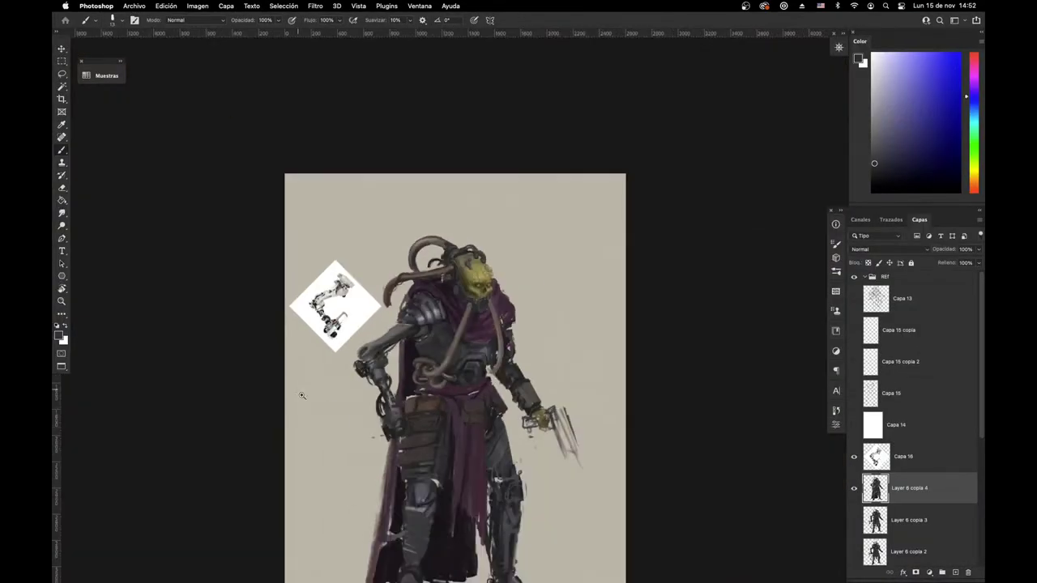
pyautogui.moveTo(456, 414); pyautogui.dragTo(455, 290)
pyautogui.moveTo(450, 344); pyautogui.dragTo(498, 408)
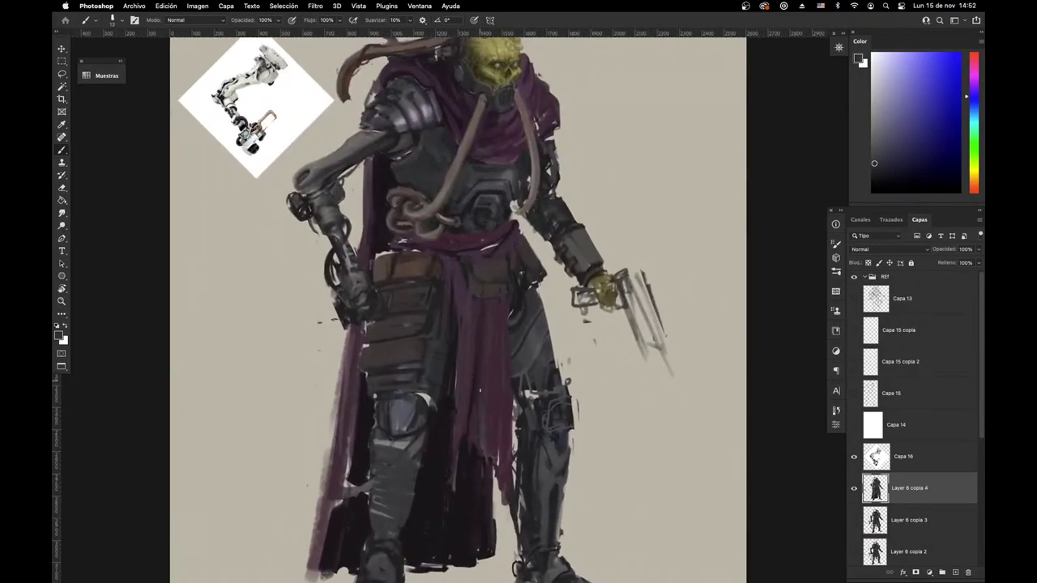
pyautogui.press('super+space')
pyautogui.moveTo(387, 256); pyautogui.dragTo(407, 253)
pyautogui.keyDown('alt'); pyautogui.click(380, 241); pyautogui.keyUp('alt')
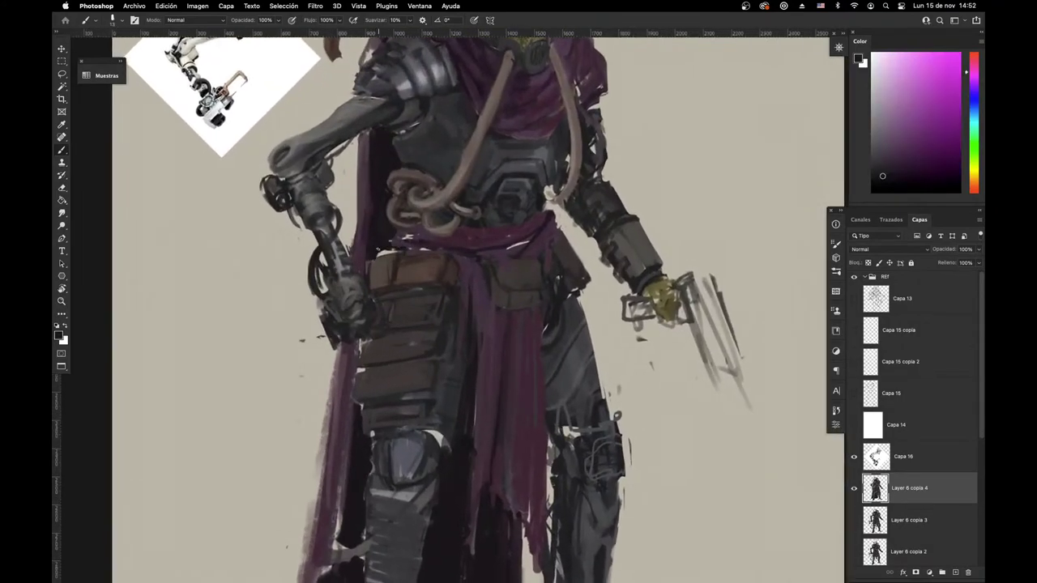
# Step: Paint over the light specks at the sash's near end, below the coiled cables, with sampled purples
pyautogui.keyDown('alt'); pyautogui.click(450, 247); pyautogui.keyUp('alt')
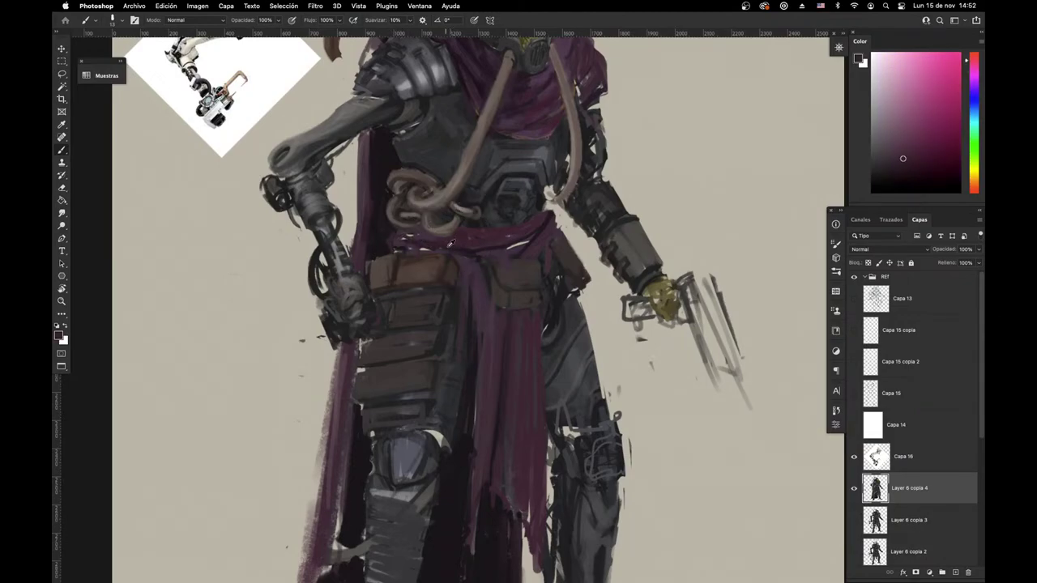
pyautogui.keyDown('alt'); pyautogui.click(474, 249); pyautogui.keyUp('alt')
pyautogui.moveTo(393, 252); pyautogui.dragTo(447, 250)
pyautogui.keyDown('alt'); pyautogui.click(400, 239); pyautogui.keyUp('alt')
pyautogui.keyDown('alt'); pyautogui.click(389, 236); pyautogui.keyUp('alt')
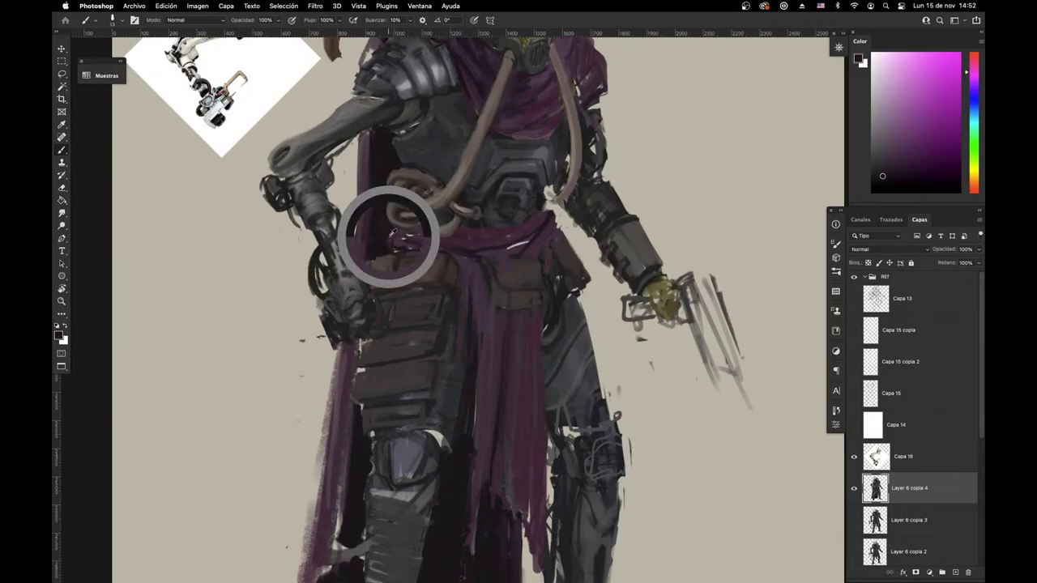
pyautogui.keyDown('alt'); pyautogui.click(413, 235); pyautogui.keyUp('alt')
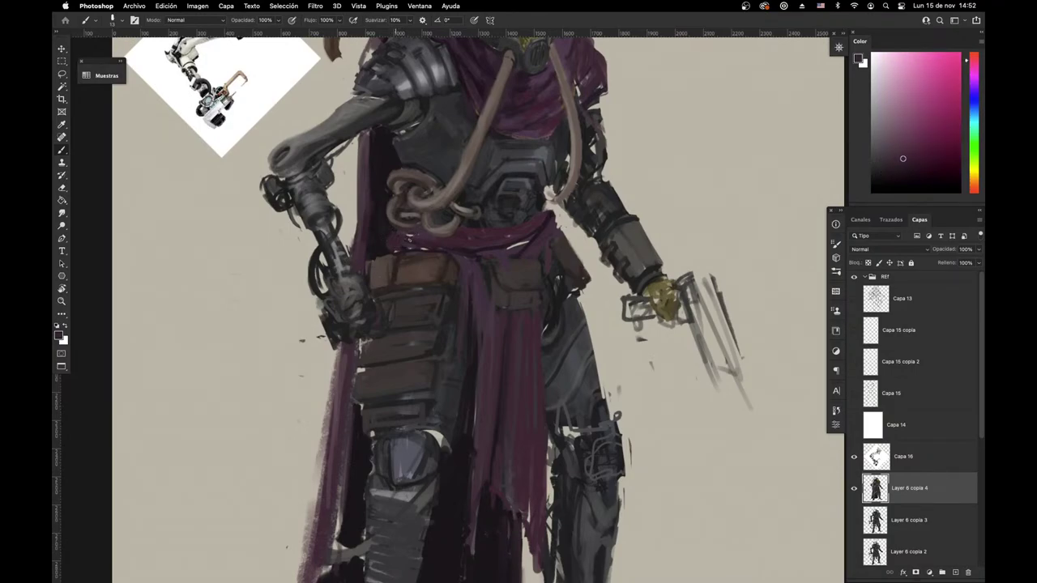
# Step: Enlarge the brush slightly and cover the light streak on the sash's far side with sampled purples
pyautogui.rightClick(542, 226)
pyautogui.click(602, 248)
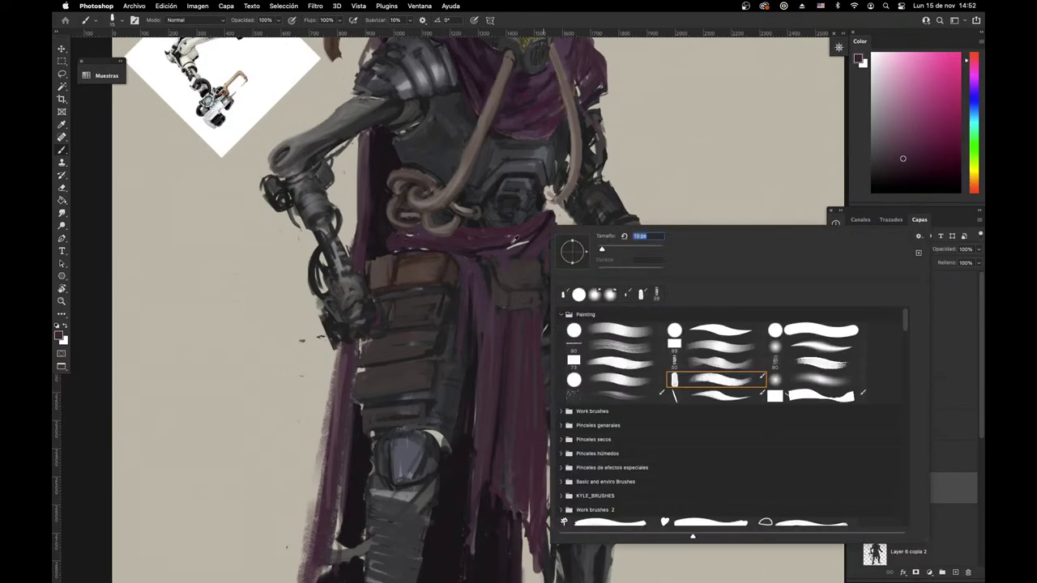
pyautogui.click(517, 239)
pyautogui.keyDown('alt'); pyautogui.click(471, 252); pyautogui.keyUp('alt')
pyautogui.keyDown('alt'); pyautogui.click(520, 238); pyautogui.keyUp('alt')
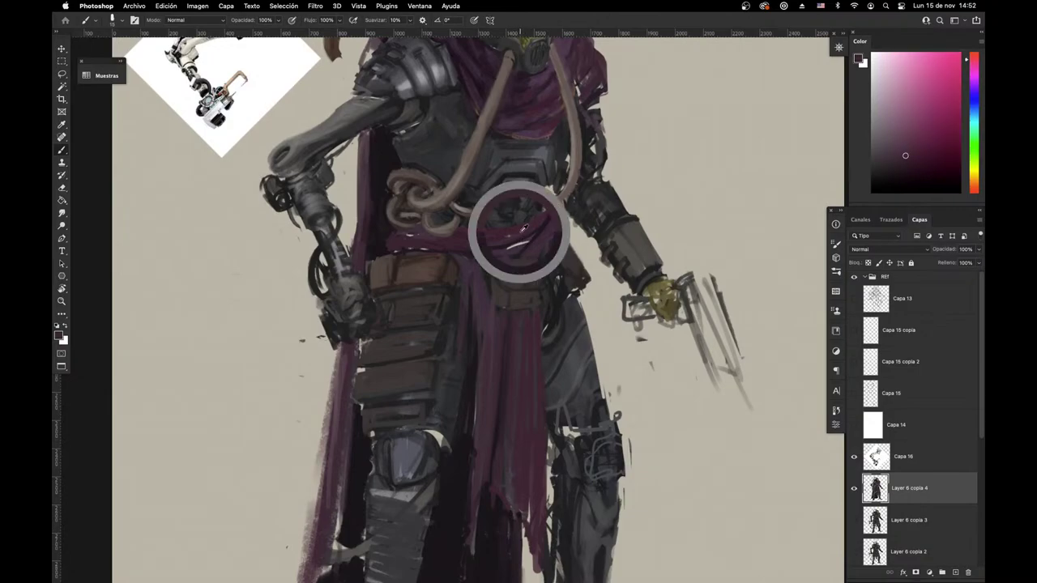
pyautogui.keyDown('alt'); pyautogui.click(551, 220); pyautogui.keyUp('alt')
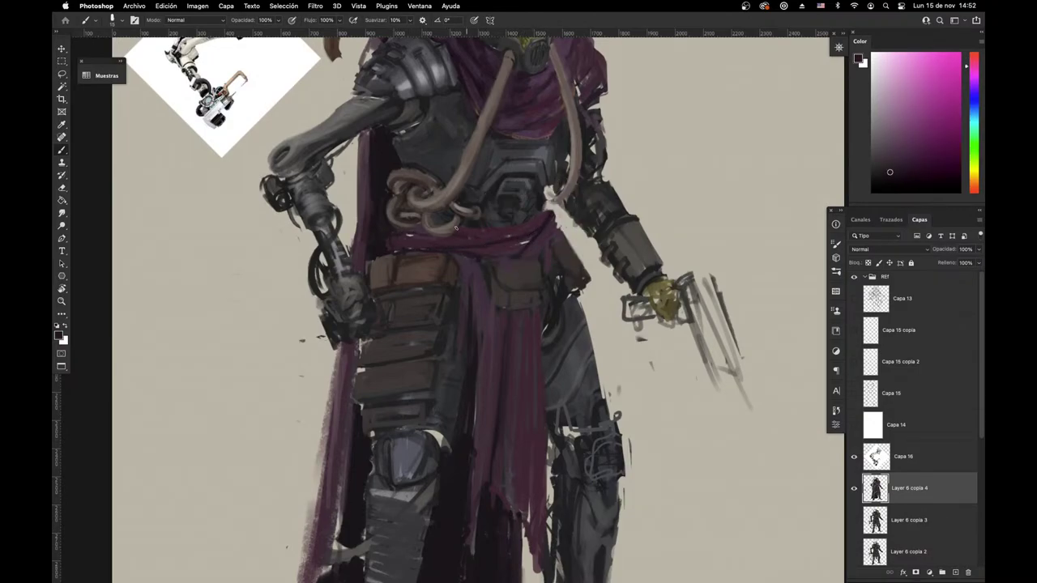
# Step: Define the sash's upper edge and folds below the abdominal plate with sampled dark and mid purples
pyautogui.moveTo(456, 229); pyautogui.dragTo(509, 226)
pyautogui.keyDown('alt'); pyautogui.click(524, 230); pyautogui.keyUp('alt')
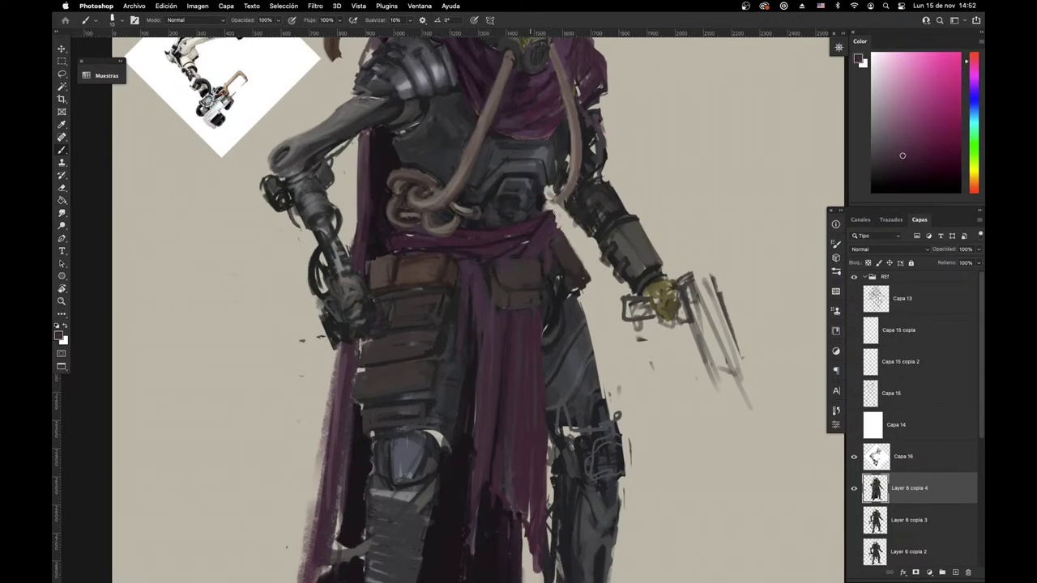
pyautogui.keyDown('alt'); pyautogui.click(535, 227); pyautogui.keyUp('alt')
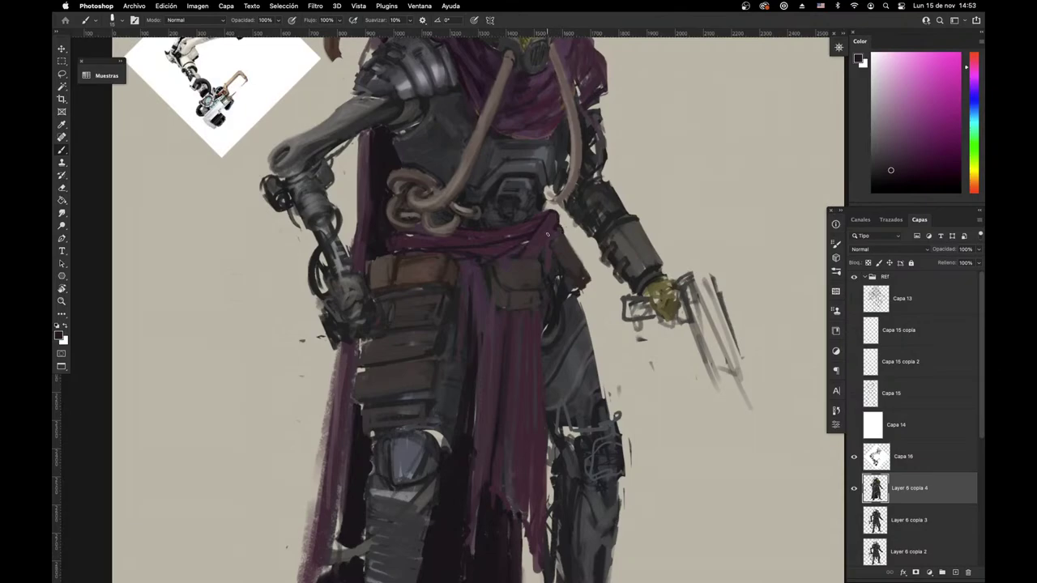
# Step: Refine the recessed centre of the abdominal plate with sampled blue-greys
pyautogui.keyDown('alt'); pyautogui.click(534, 210); pyautogui.keyUp('alt')
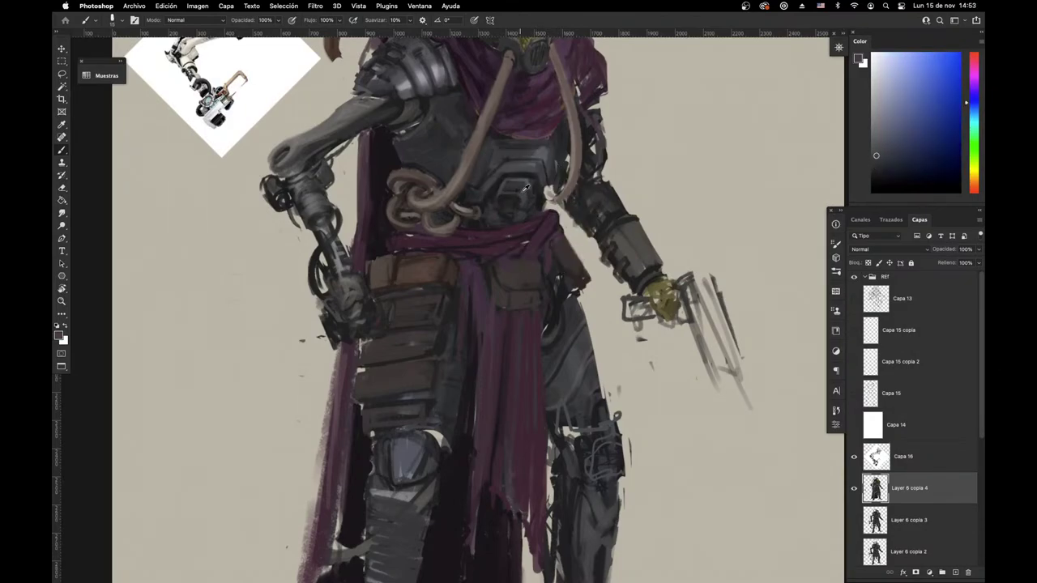
pyautogui.keyDown('alt'); pyautogui.click(503, 192); pyautogui.keyUp('alt')
pyautogui.keyDown('alt'); pyautogui.click(508, 179); pyautogui.keyUp('alt')
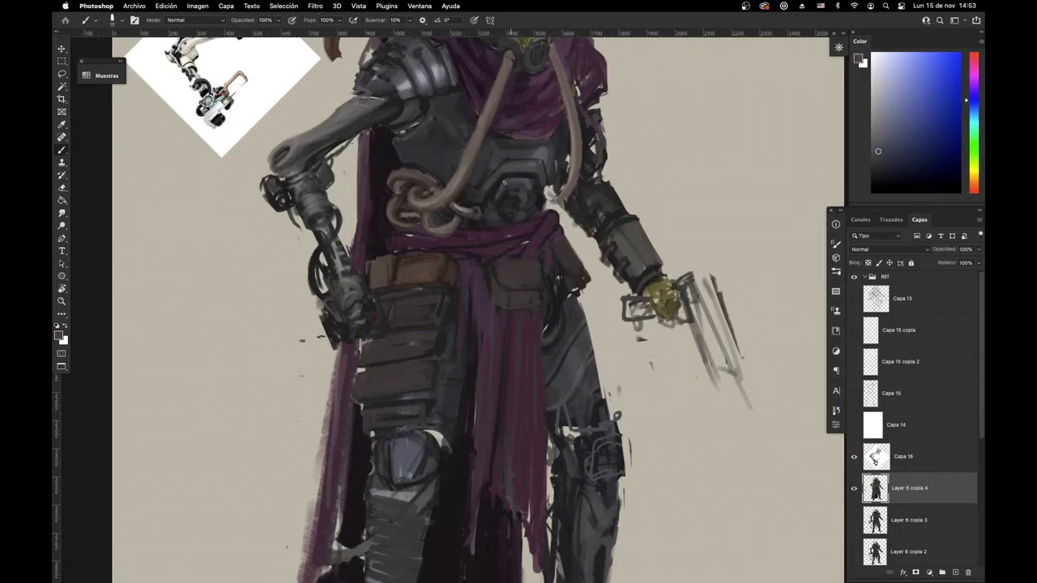
# Step: Refine the segmented armour plates on the figure's abdomen with dark greys sampled from the surrounding armour
pyautogui.keyDown('alt'); pyautogui.click(502, 180); pyautogui.keyUp('alt')
pyautogui.keyDown('alt'); pyautogui.click(502, 180); pyautogui.keyUp('alt')
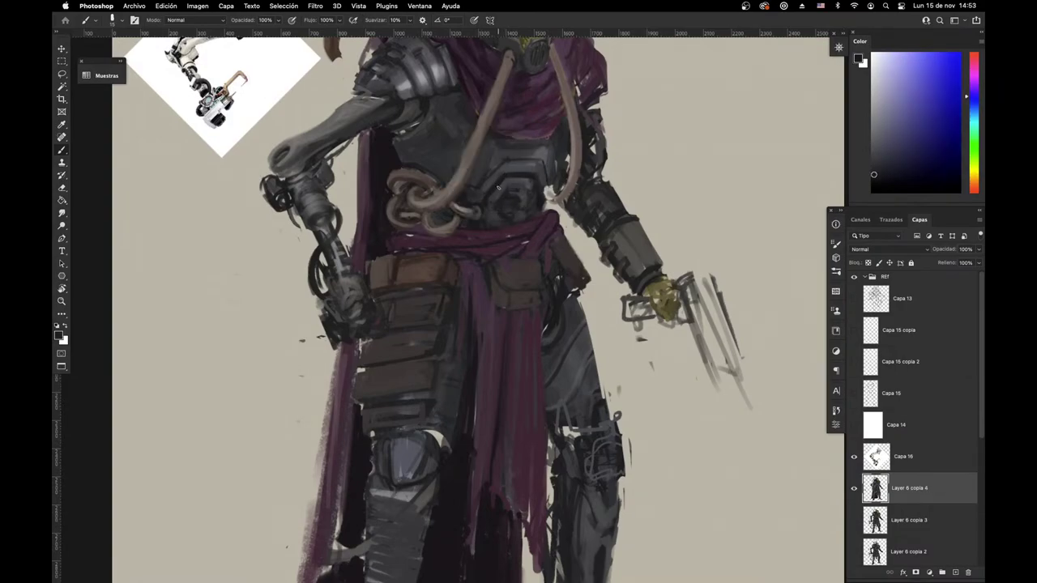
pyautogui.moveTo(501, 202); pyautogui.dragTo(491, 256)
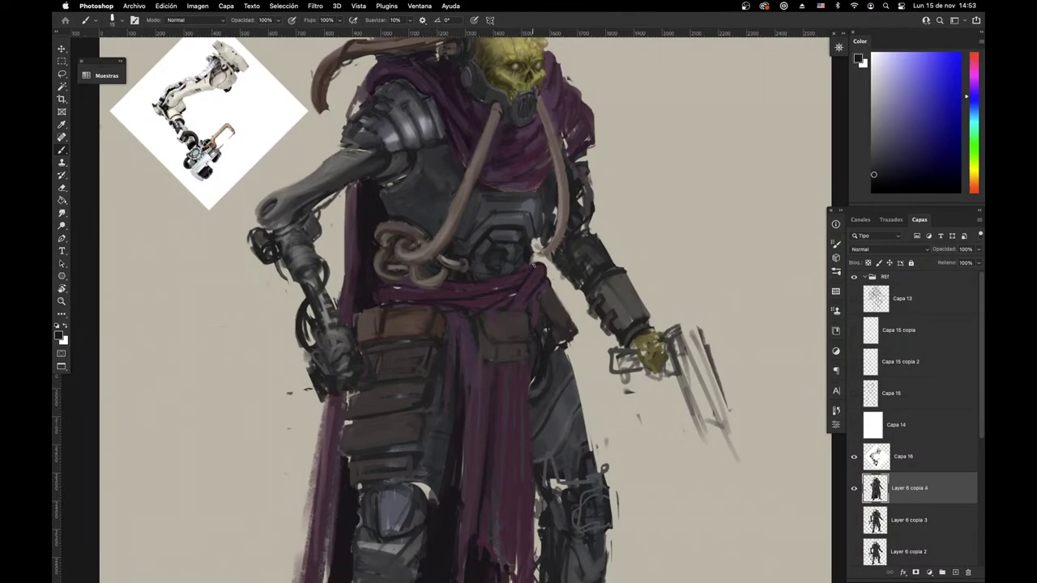
pyautogui.scroll(2, 526, 264)
pyautogui.keyDown('alt'); pyautogui.click(490, 267); pyautogui.keyUp('alt')
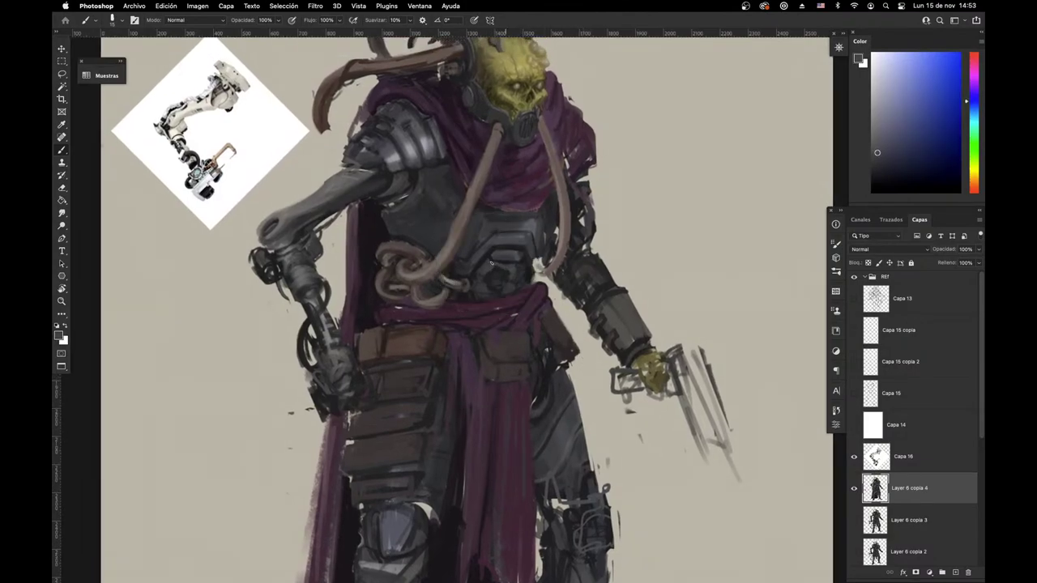
pyautogui.keyDown('alt'); pyautogui.click(476, 267); pyautogui.keyUp('alt')
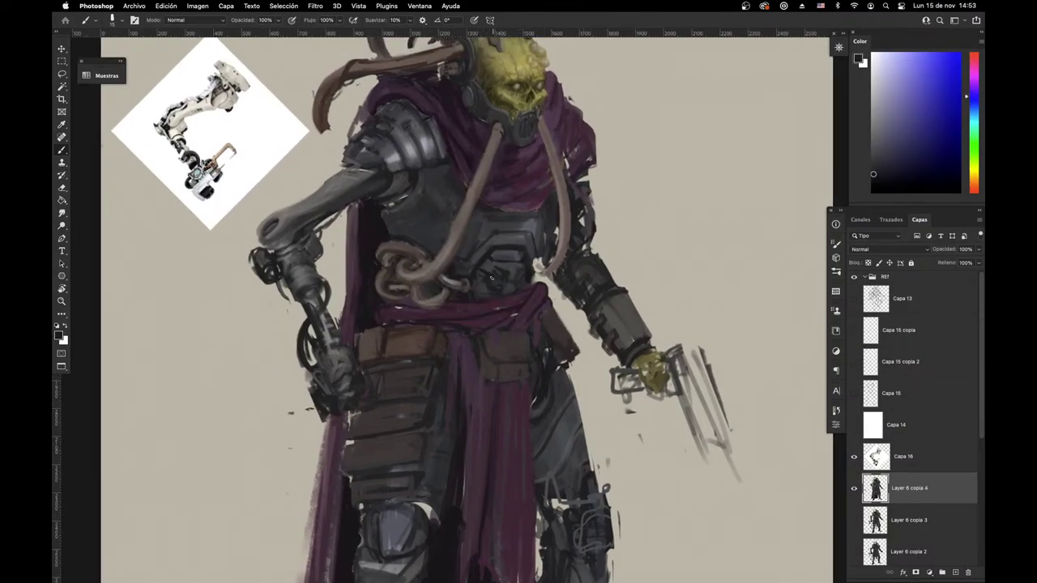
pyautogui.keyDown('alt'); pyautogui.click(494, 267); pyautogui.keyUp('alt')
pyautogui.keyDown('alt'); pyautogui.click(490, 255); pyautogui.keyUp('alt')
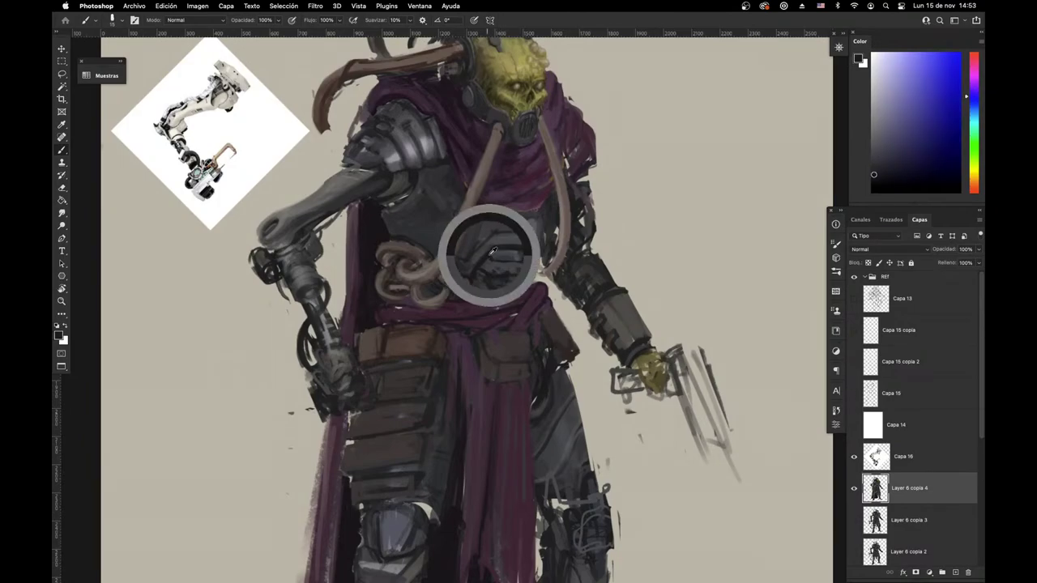
pyautogui.keyDown('alt'); pyautogui.click(470, 269); pyautogui.keyUp('alt')
pyautogui.moveTo(502, 265); pyautogui.dragTo(508, 363)
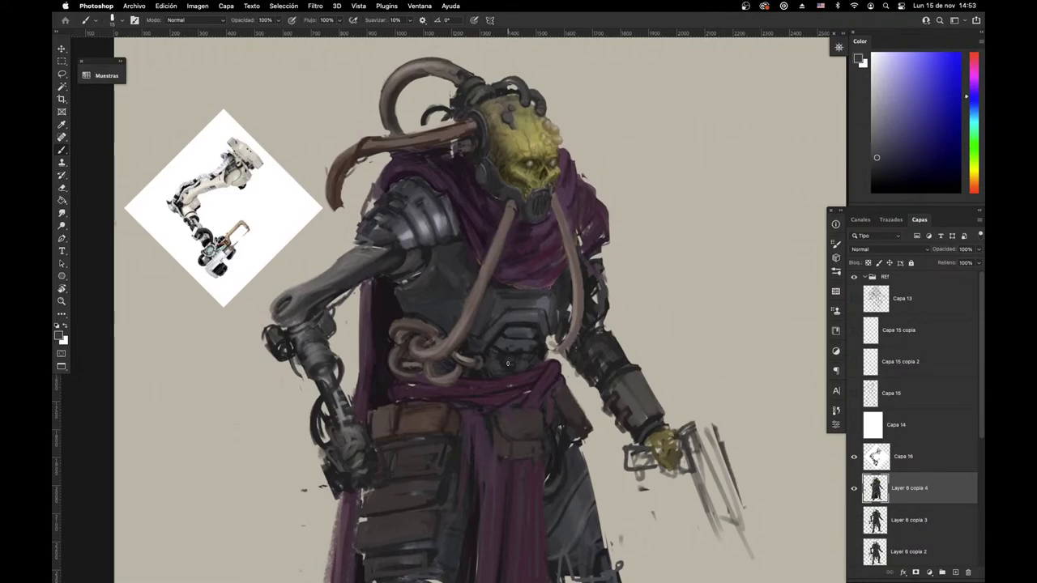
pyautogui.keyDown('alt'); pyautogui.click(523, 319); pyautogui.keyUp('alt')
# Step: Shade the chest armour beside the hanging hose with the toning tool set to midtones and 50% exposure
pyautogui.press('o')
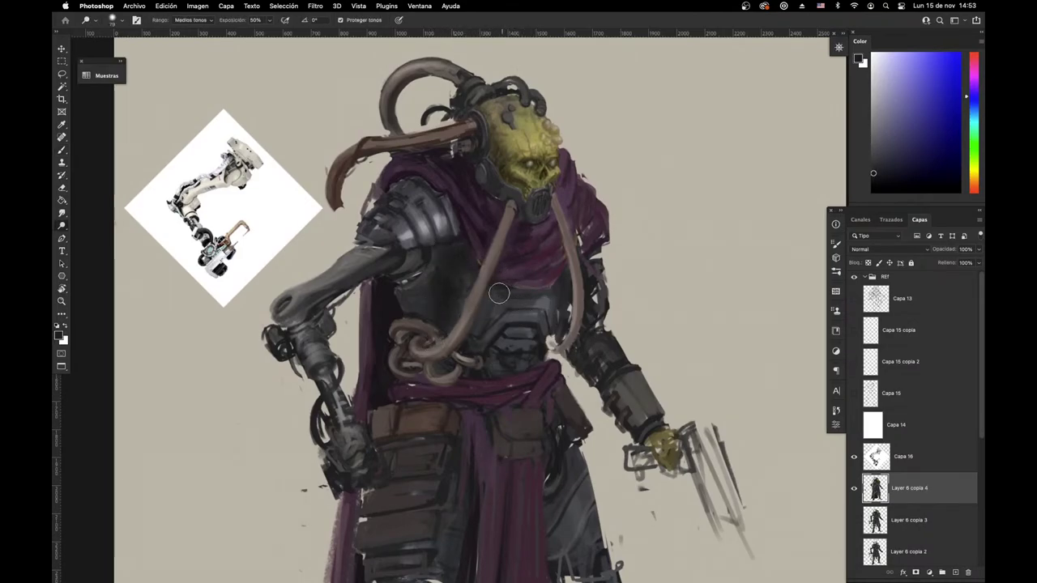
pyautogui.moveTo(565, 327); pyautogui.dragTo(481, 410)
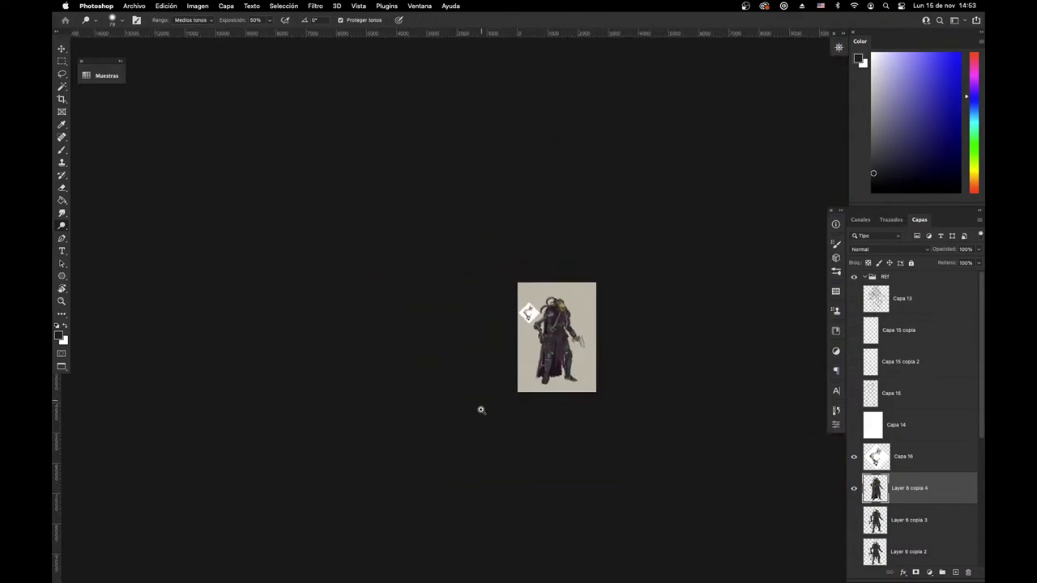
pyautogui.moveTo(552, 324)
pyautogui.mouseDown()
pyautogui.moveTo(622, 275)
pyautogui.moveTo(627, 290)
pyautogui.mouseUp()
# Step: Paint over the chest plate below the shoulder armour with a larger brush, using sampled dark greys
pyautogui.press('b')
pyautogui.keyDown('alt'); pyautogui.click(546, 315); pyautogui.keyUp('alt')
pyautogui.rightClick(554, 309)
pyautogui.click(685, 246)
pyautogui.moveTo(565, 301); pyautogui.dragTo(583, 285)
pyautogui.keyDown('alt'); pyautogui.click(531, 317); pyautogui.keyUp('alt')
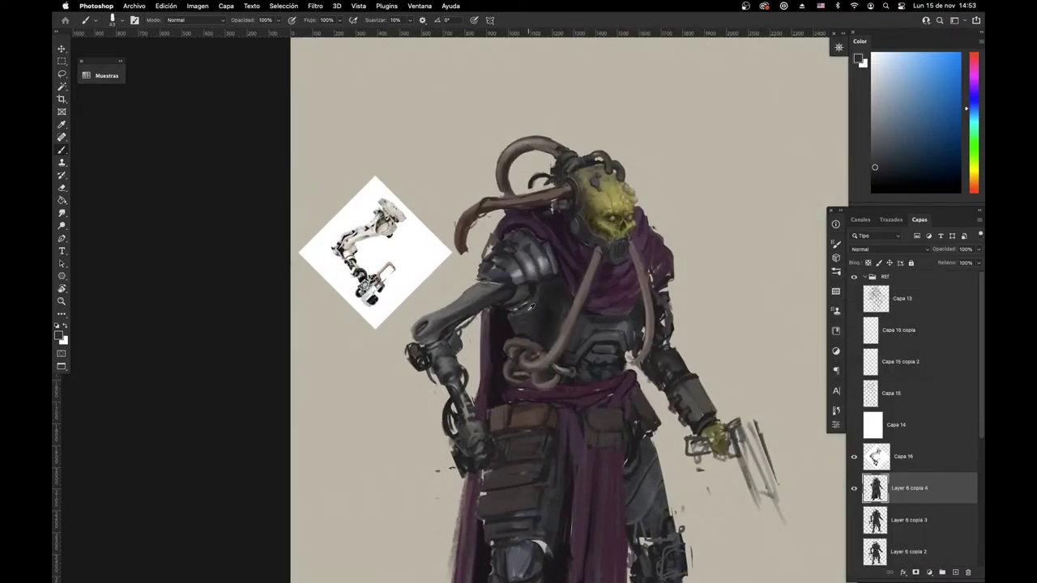
pyautogui.keyDown('alt'); pyautogui.click(532, 309); pyautogui.keyUp('alt')
pyautogui.moveTo(514, 426); pyautogui.dragTo(484, 439)
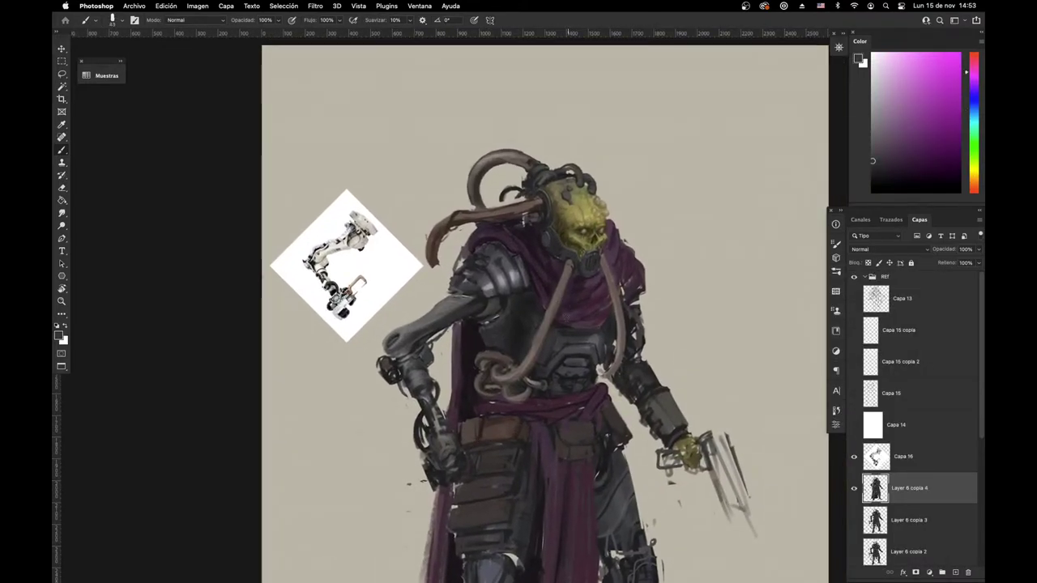
# Step: Blend the chest armour around the hose and just below the purple scarf with sampled grey tones
pyautogui.keyDown('alt'); pyautogui.click(556, 347); pyautogui.keyUp('alt')
pyautogui.moveTo(551, 351); pyautogui.dragTo(548, 362)
pyautogui.keyDown('alt'); pyautogui.click(551, 345); pyautogui.keyUp('alt')
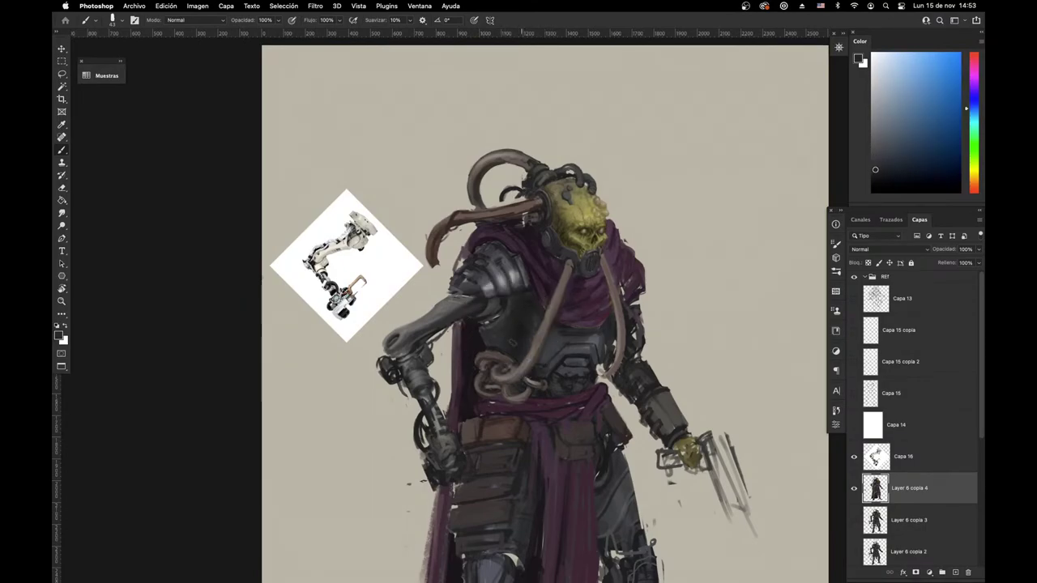
pyautogui.moveTo(608, 338); pyautogui.dragTo(569, 361)
pyautogui.keyDown('alt'); pyautogui.click(532, 362); pyautogui.keyUp('alt')
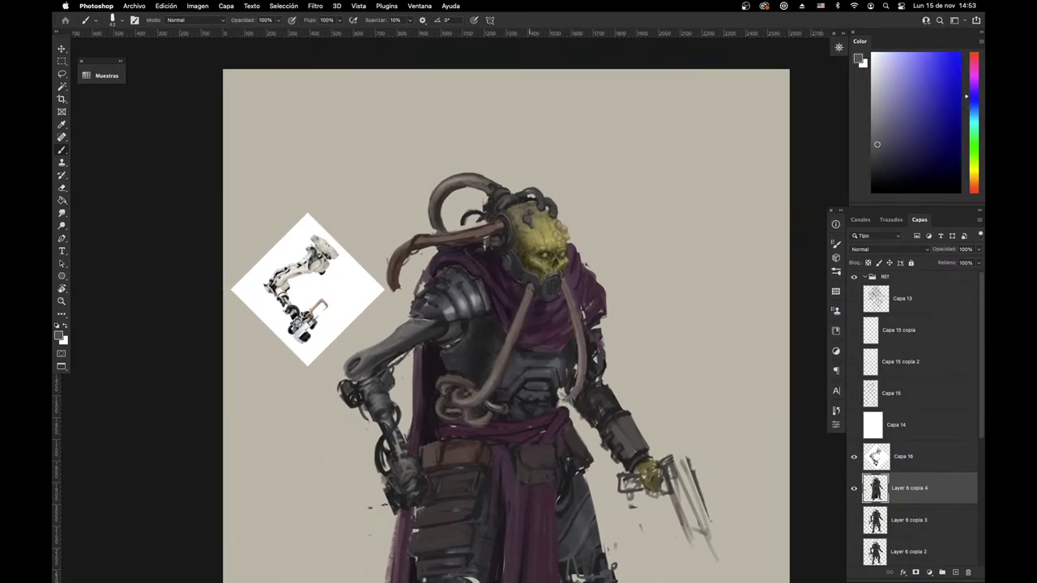
pyautogui.keyDown('alt'); pyautogui.click(521, 362); pyautogui.keyUp('alt')
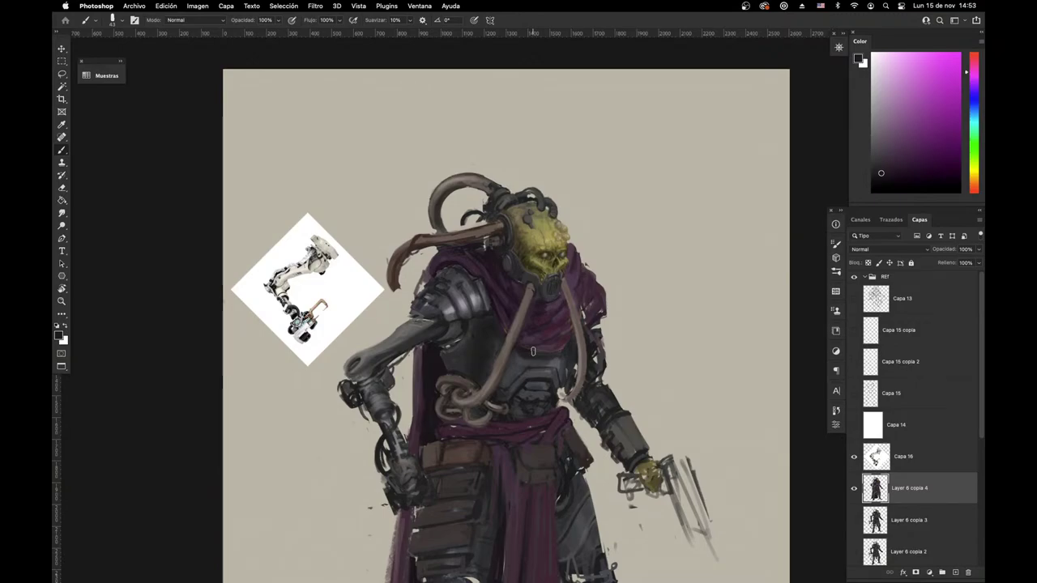
# Step: Flip the canvas horizontally to continue painting on the mirrored figure
pyautogui.press('super+space')
pyautogui.press('super+space')
pyautogui.scroll(1, 525, 401)
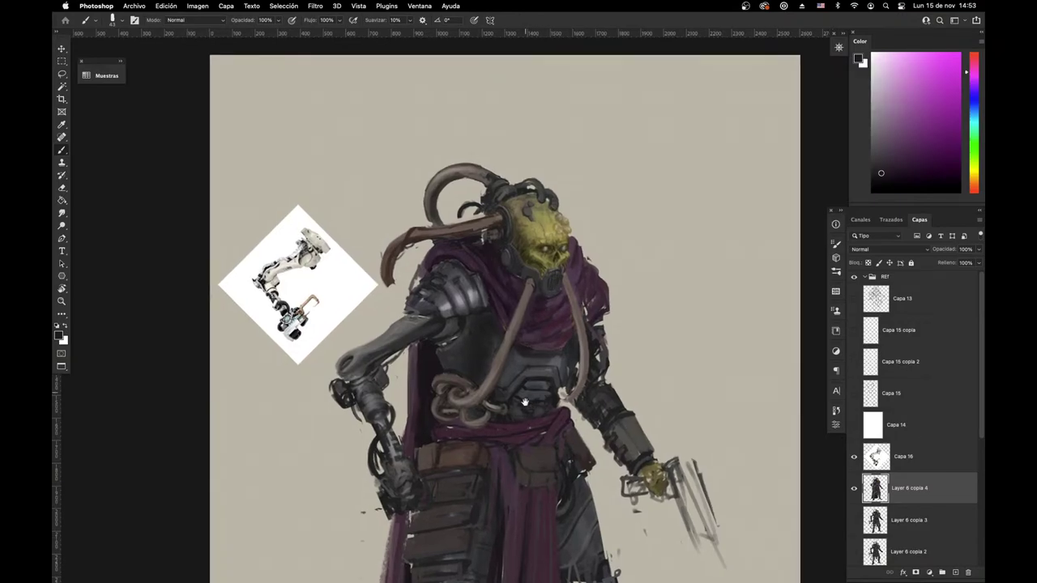
pyautogui.press('super+space')
pyautogui.moveTo(491, 440); pyautogui.dragTo(500, 437)
pyautogui.press('super+shift+h')
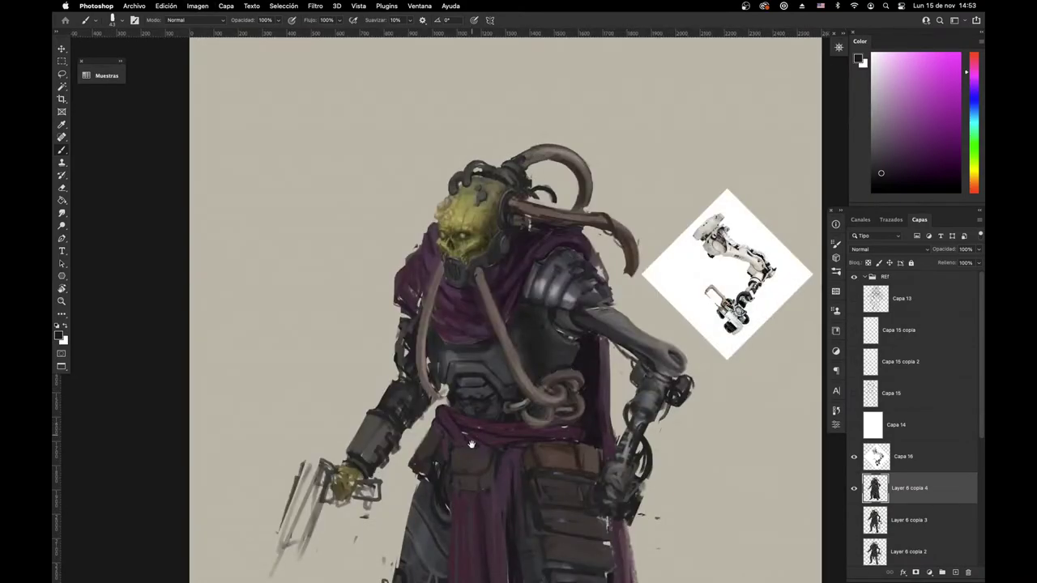
pyautogui.moveTo(471, 444); pyautogui.dragTo(566, 399)
# Step: Paint the purple scarf's folds and shadows beside the head with sampled purples and a smaller brush
pyautogui.keyDown('alt'); pyautogui.click(589, 270); pyautogui.keyUp('alt')
pyautogui.moveTo(604, 289); pyautogui.dragTo(498, 416)
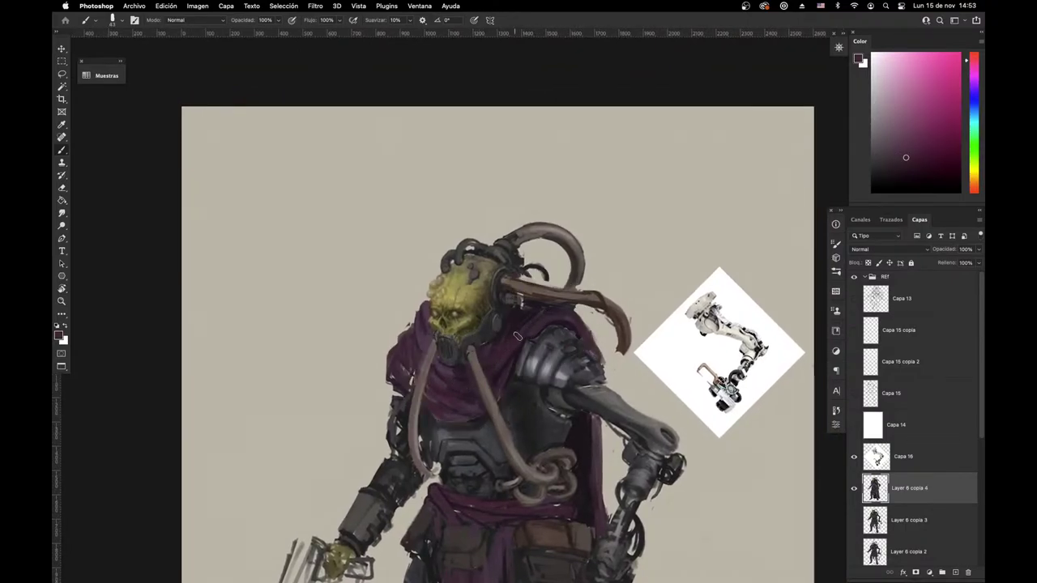
pyautogui.rightClick(590, 300)
pyautogui.moveTo(648, 290); pyautogui.dragTo(641, 290)
pyautogui.press('Return')
pyautogui.keyDown('alt'); pyautogui.click(489, 349); pyautogui.keyUp('alt')
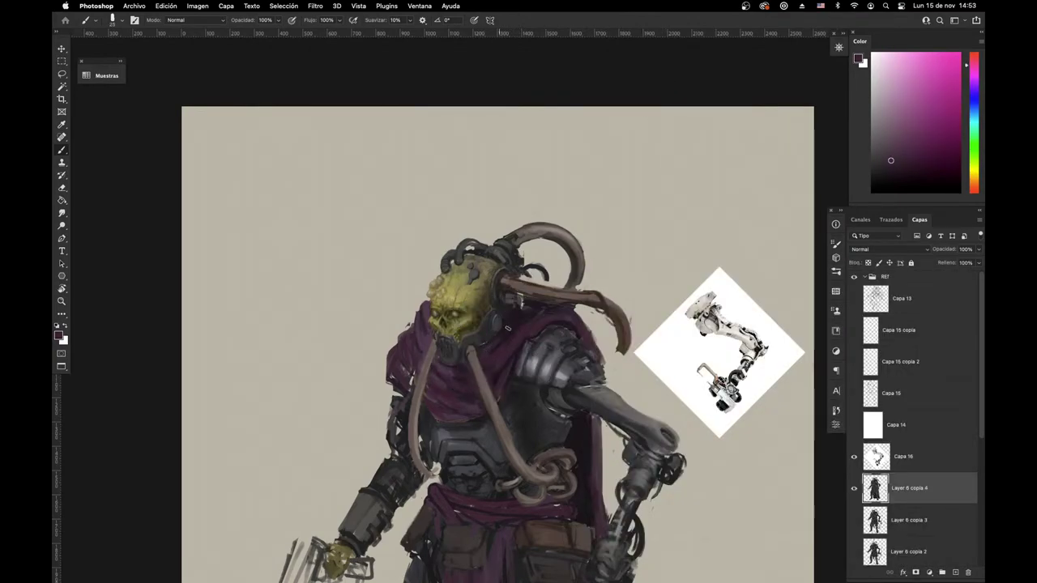
pyautogui.keyDown('alt'); pyautogui.click(495, 332); pyautogui.keyUp('alt')
# Step: Clean up the grey jaw strap of the breathing mask with dark tones sampled from the mask
pyautogui.keyDown('alt'); pyautogui.scroll(3, 518, 332); pyautogui.keyUp('alt')
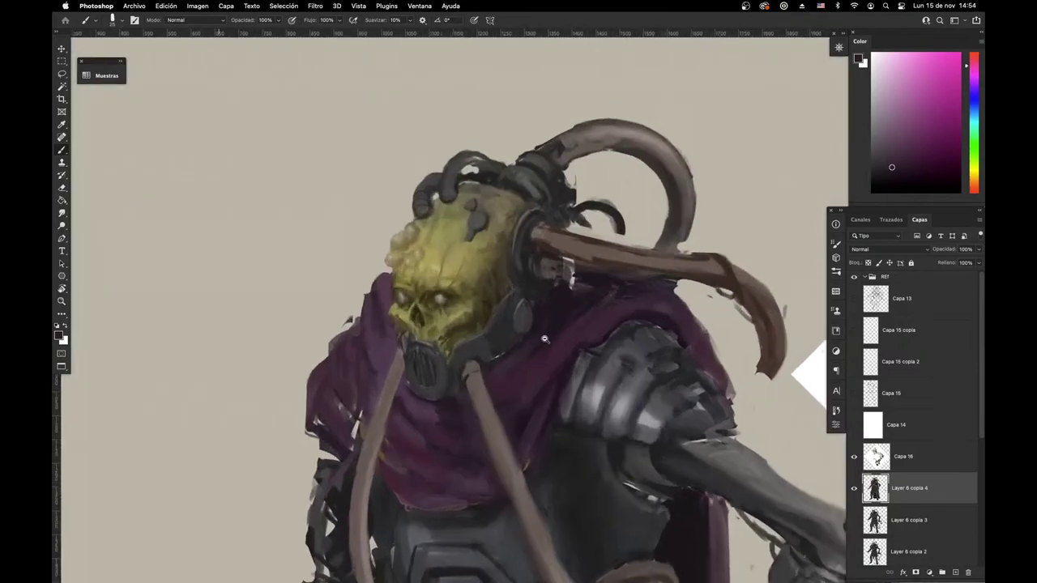
pyautogui.moveTo(544, 339); pyautogui.dragTo(549, 339)
pyautogui.keyDown('alt'); pyautogui.click(482, 346); pyautogui.keyUp('alt')
pyautogui.keyDown('alt'); pyautogui.click(490, 341); pyautogui.keyUp('alt')
pyautogui.keyDown('alt'); pyautogui.click(472, 351); pyautogui.keyUp('alt')
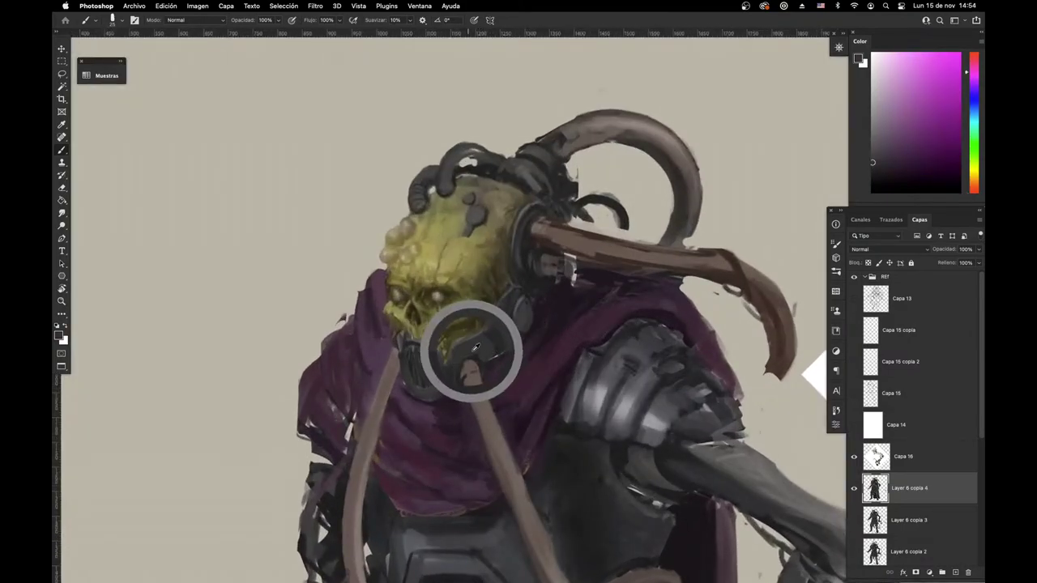
# Step: Define the dark metal ring around the hose socket on the side of the head with a finer brush
pyautogui.rightClick(632, 254)
pyautogui.moveTo(659, 288); pyautogui.dragTo(653, 289)
pyautogui.keyDown('alt'); pyautogui.click(539, 275); pyautogui.keyUp('alt')
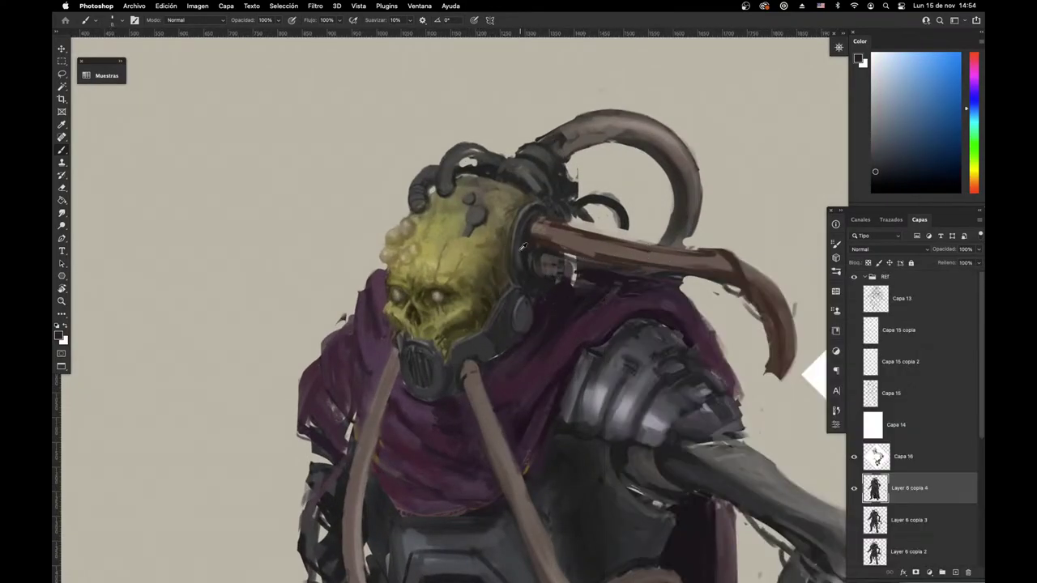
pyautogui.keyDown('alt'); pyautogui.click(514, 233); pyautogui.keyUp('alt')
pyautogui.keyDown('alt'); pyautogui.click(513, 233); pyautogui.keyUp('alt')
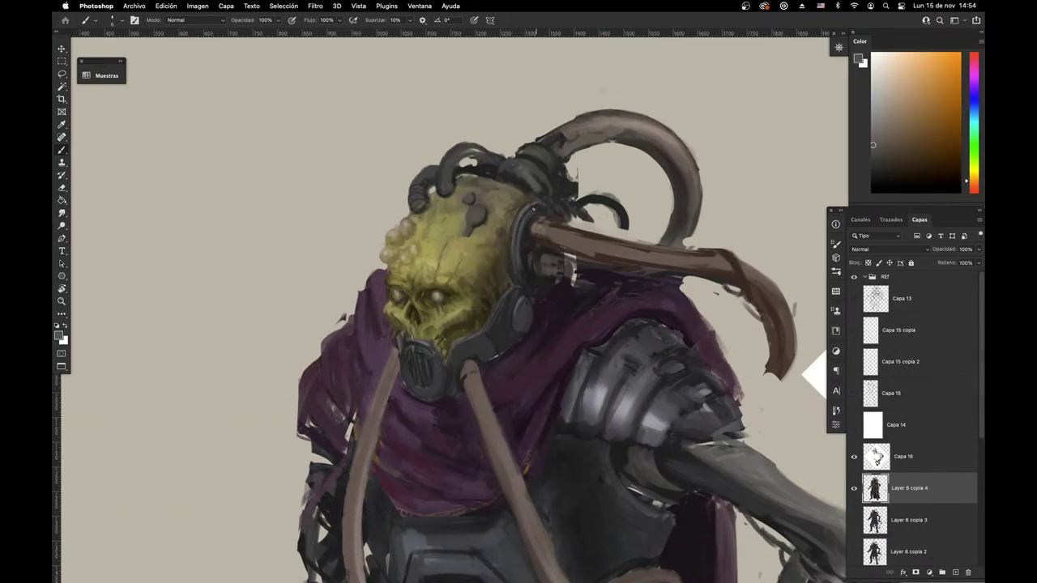
pyautogui.keyDown('alt'); pyautogui.click(528, 250); pyautogui.keyUp('alt')
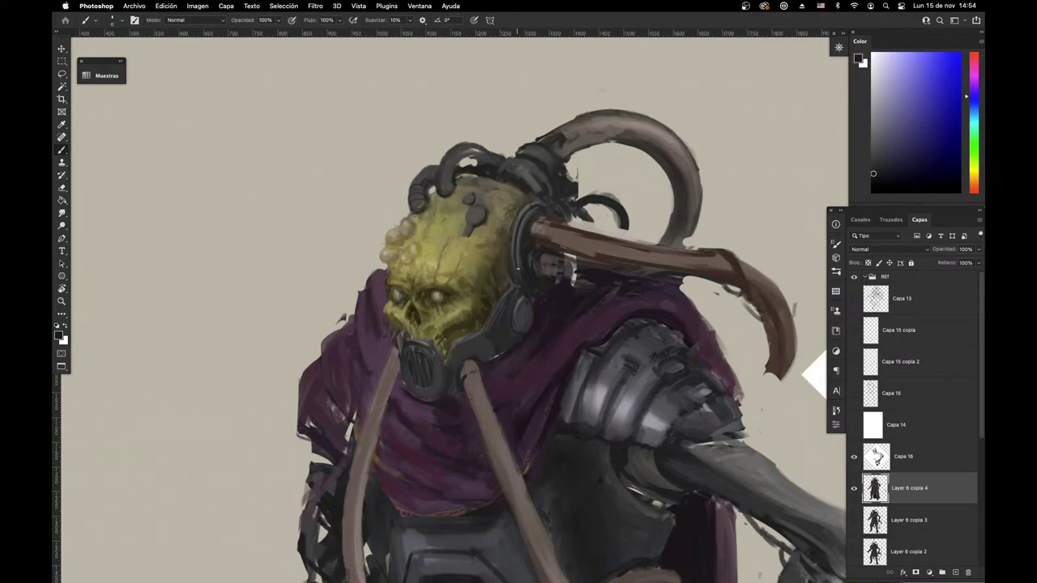
pyautogui.keyDown('alt'); pyautogui.click(516, 260); pyautogui.keyUp('alt')
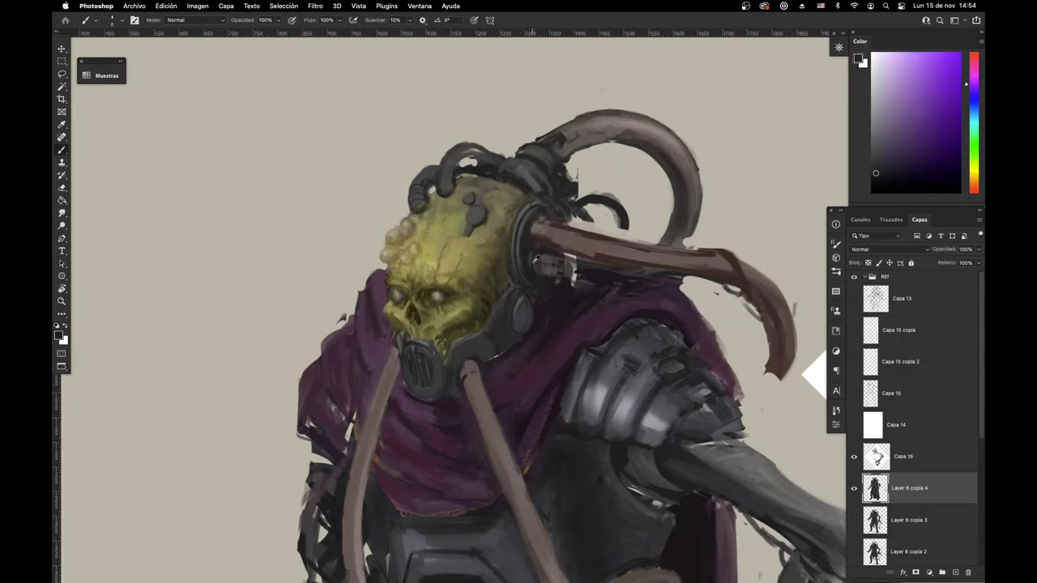
# Step: Refine the socket ring's upper rim and its edge against the yellow skull with sampled grey and dark tones
pyautogui.keyDown('alt'); pyautogui.click(532, 228); pyautogui.keyUp('alt')
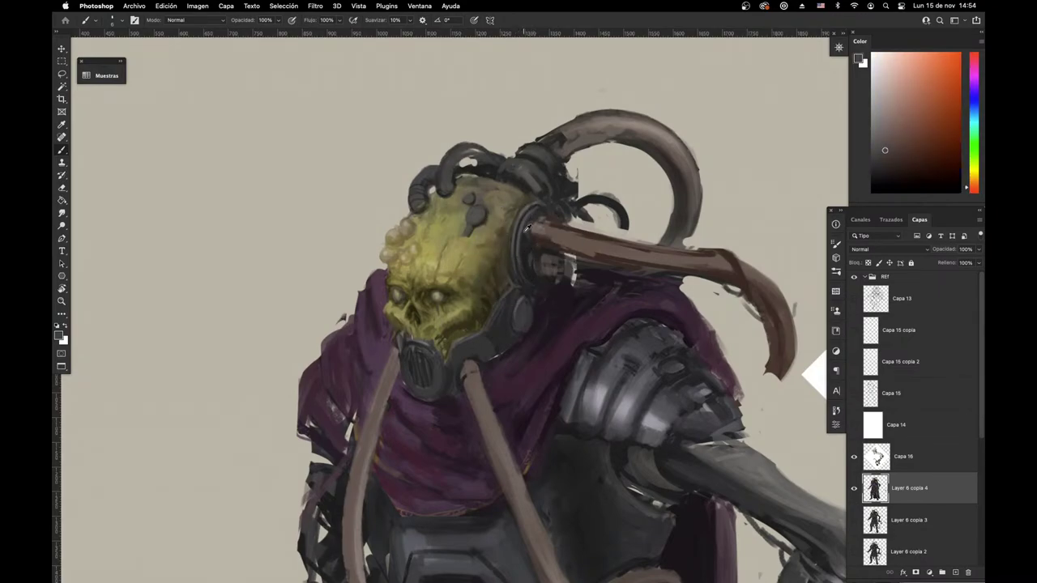
pyautogui.keyDown('alt'); pyautogui.click(528, 231); pyautogui.keyUp('alt')
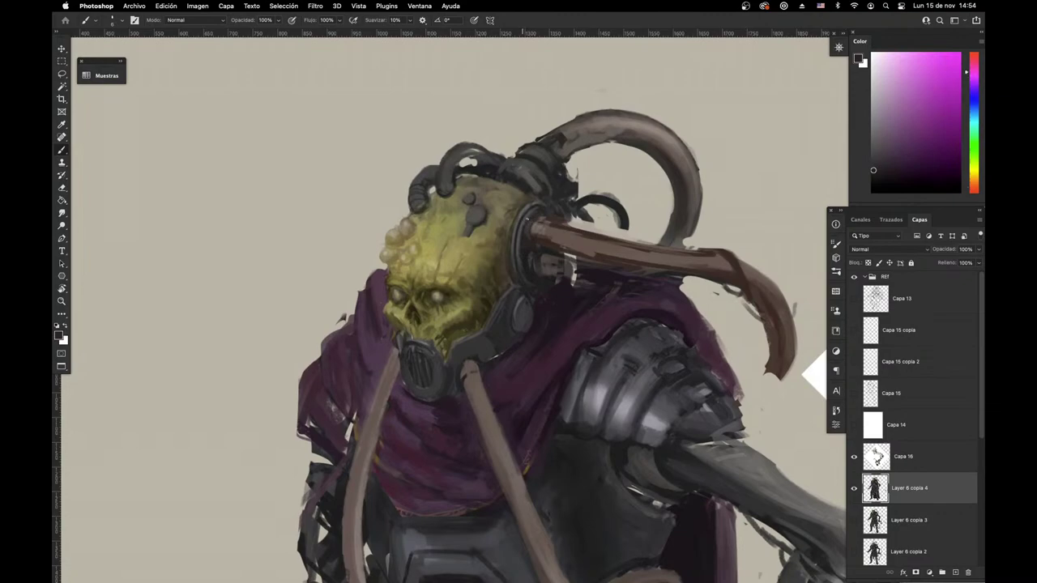
pyautogui.keyDown('alt'); pyautogui.click(535, 207); pyautogui.keyUp('alt')
pyautogui.keyDown('alt'); pyautogui.click(536, 209); pyautogui.keyUp('alt')
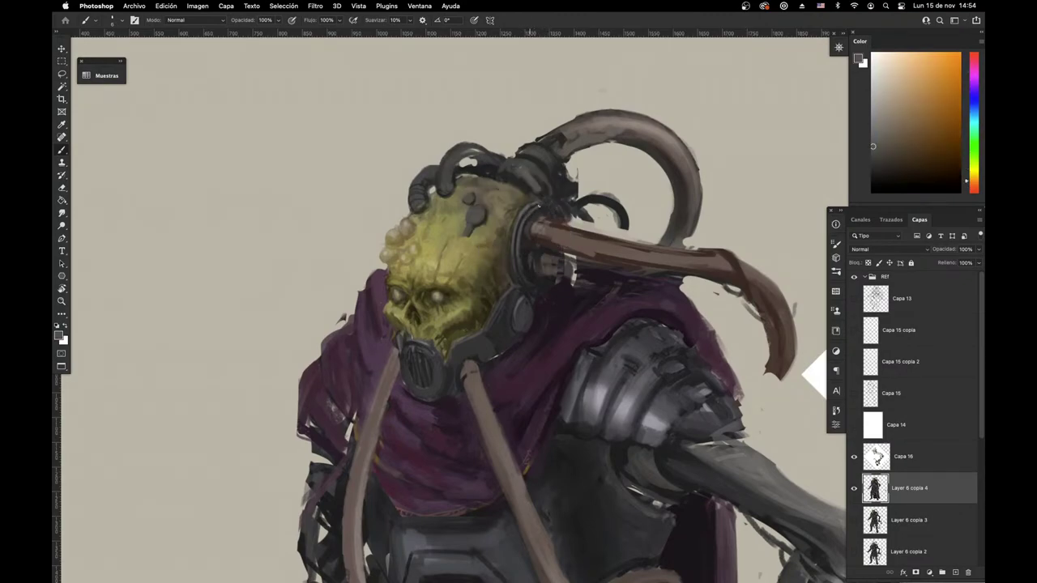
pyautogui.keyDown('alt'); pyautogui.click(535, 210); pyautogui.keyUp('alt')
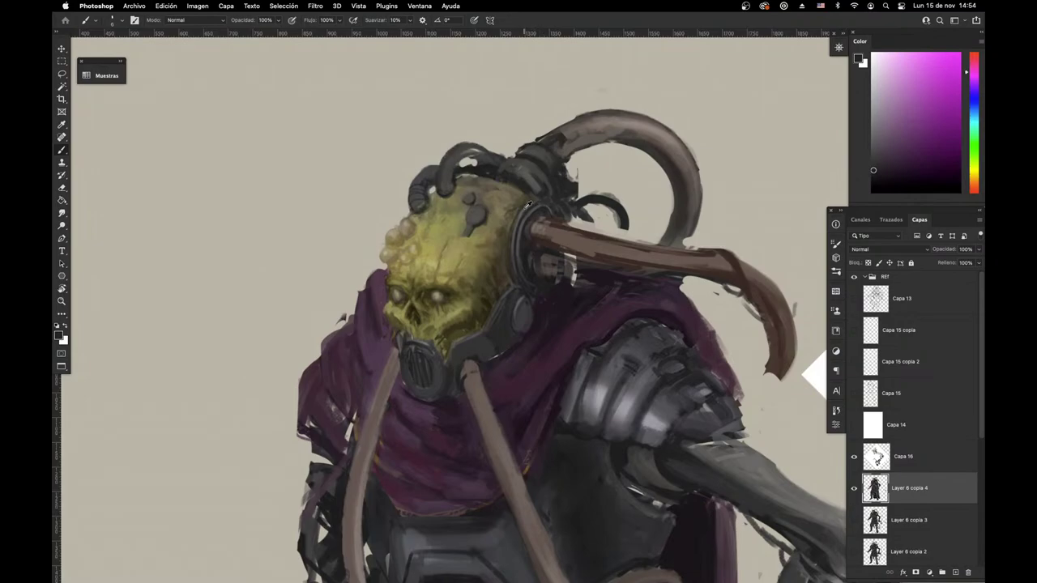
pyautogui.keyDown('alt'); pyautogui.click(517, 208); pyautogui.keyUp('alt')
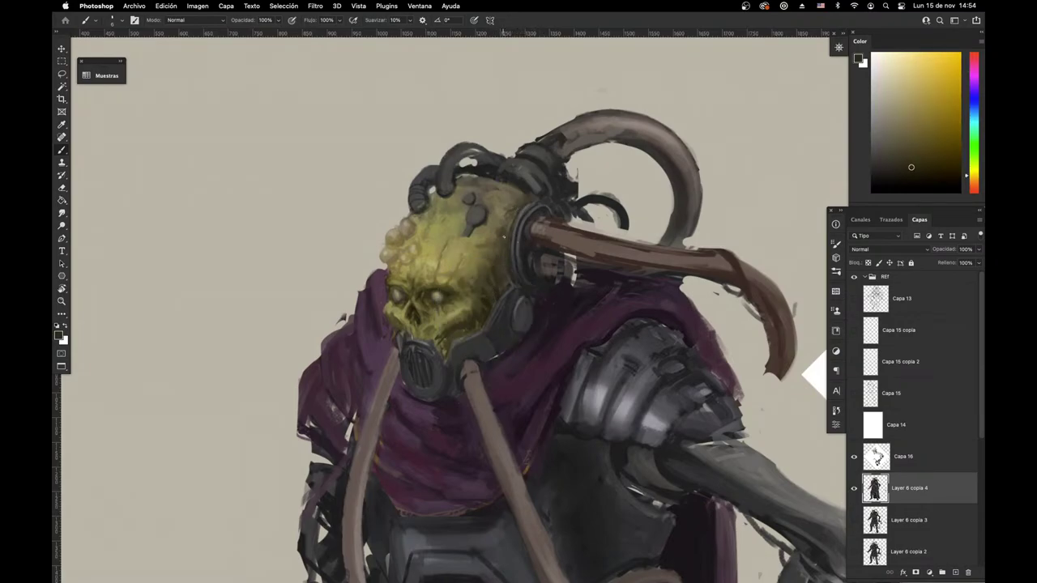
# Step: Define the brown belt pouch below the purple sash with sampled dark and brown tones, using a slightly larger brush
pyautogui.scroll(-5, 502, 252)
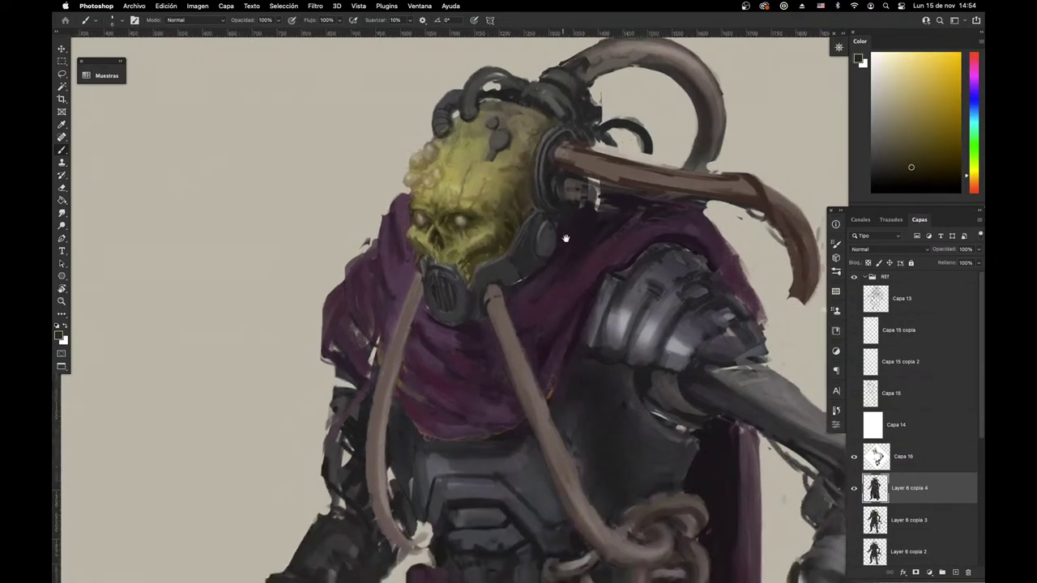
pyautogui.keyDown('alt'); pyautogui.click(471, 307); pyautogui.keyUp('alt')
pyautogui.scroll(-6, 472, 306)
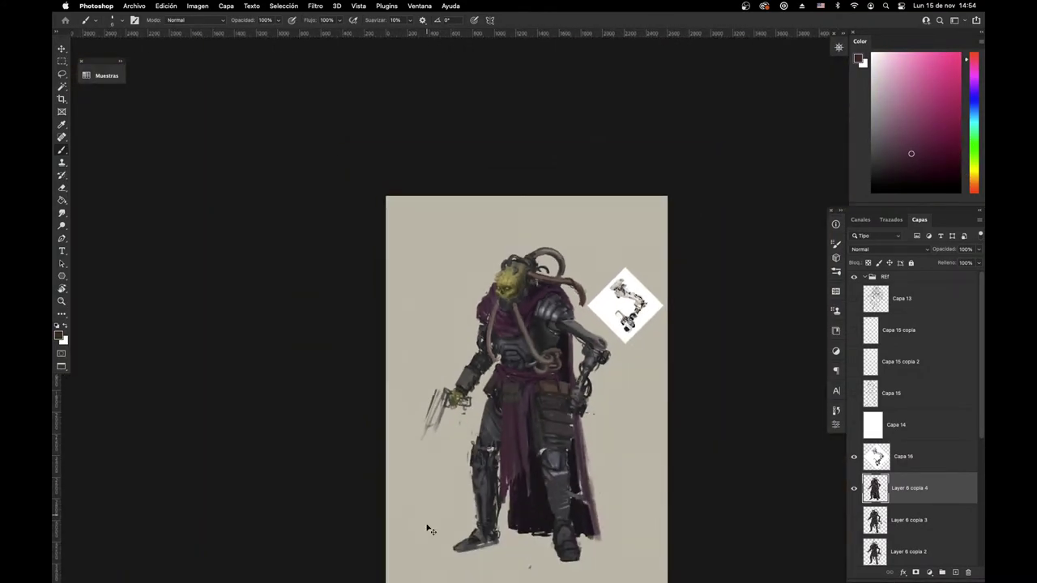
pyautogui.scroll(3, 430, 530)
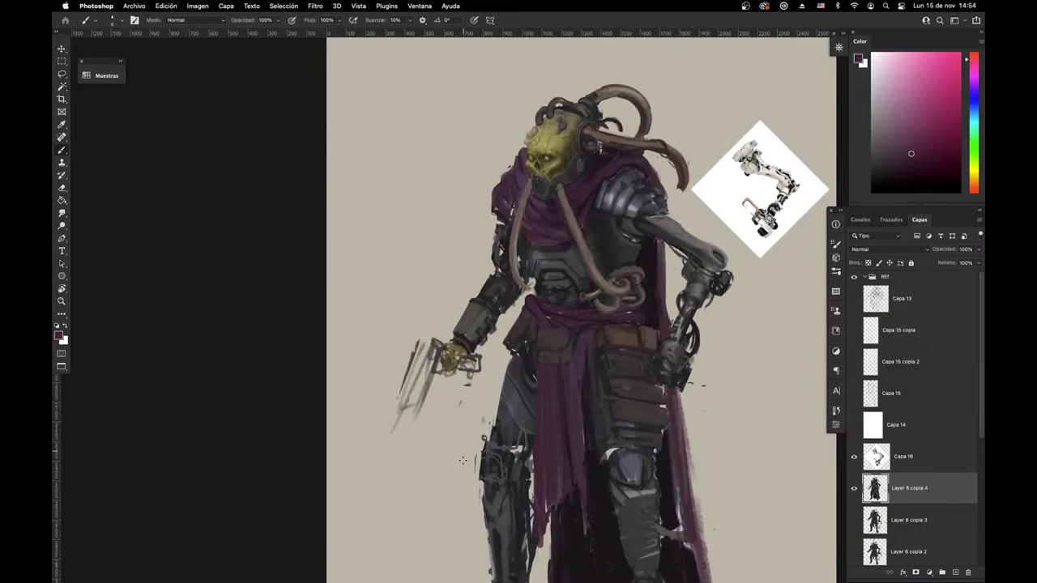
pyautogui.scroll(2, 626, 363)
pyautogui.keyDown('alt'); pyautogui.click(653, 322); pyautogui.keyUp('alt')
pyautogui.moveTo(574, 365); pyautogui.dragTo(460, 365)
pyautogui.rightClick(578, 246)
pyautogui.keyDown('alt'); pyautogui.click(485, 319); pyautogui.keyUp('alt')
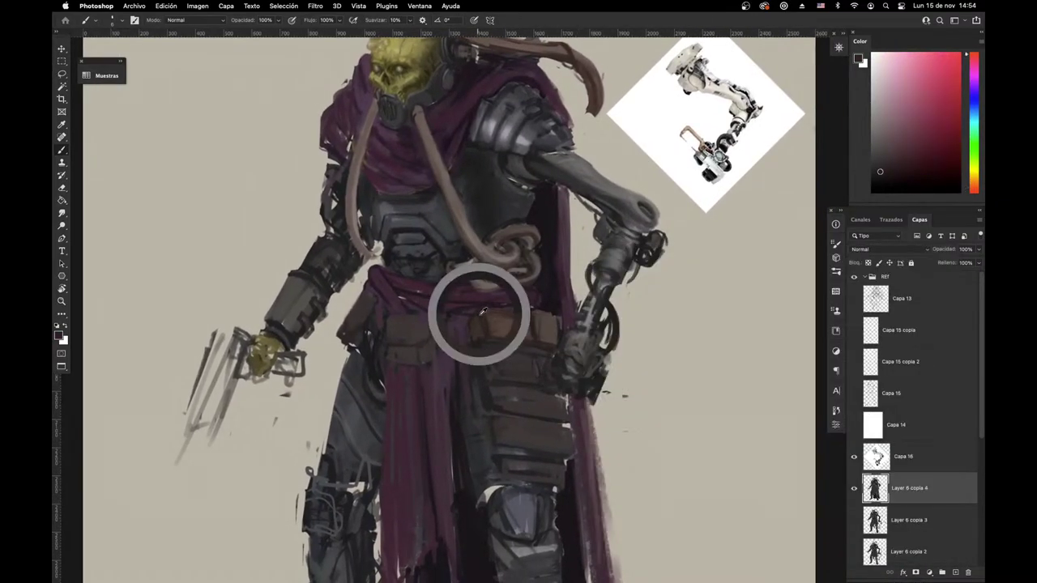
pyautogui.rightClick(502, 264)
pyautogui.moveTo(557, 286); pyautogui.dragTo(562, 287)
pyautogui.click(488, 328)
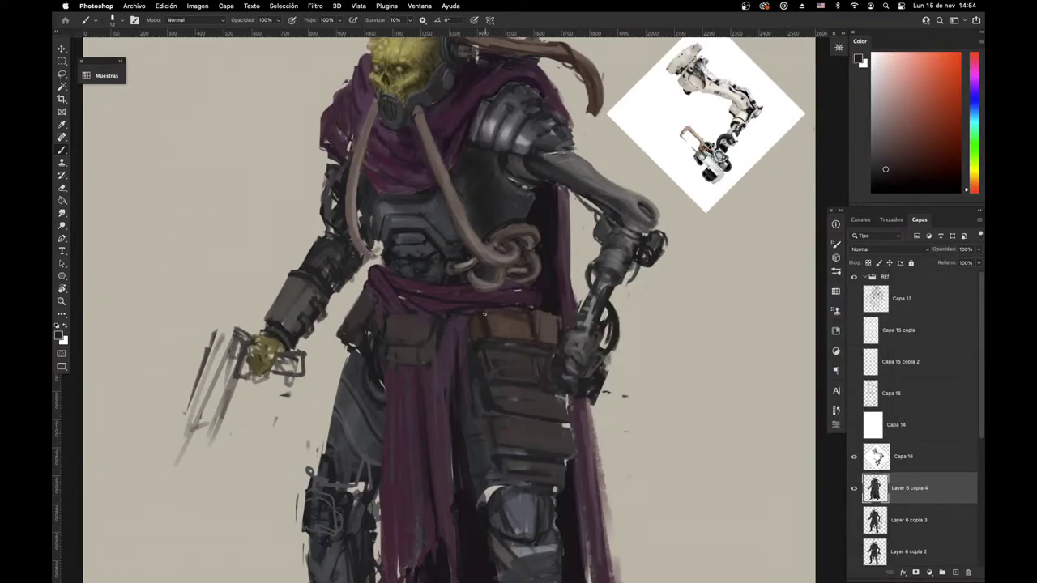
pyautogui.keyDown('alt'); pyautogui.click(532, 320); pyautogui.keyUp('alt')
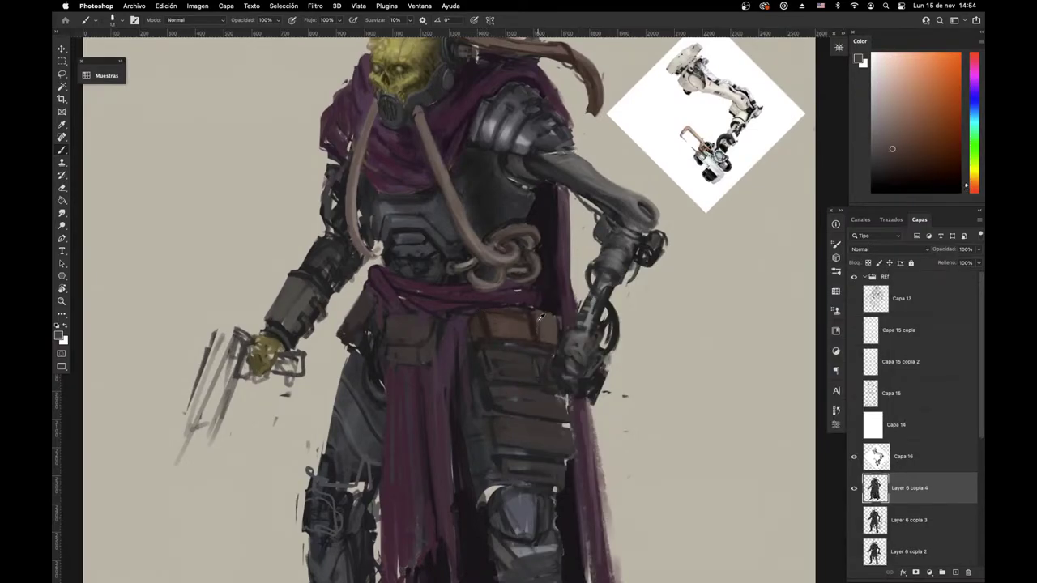
pyautogui.moveTo(535, 314)
pyautogui.mouseDown()
pyautogui.moveTo(540, 335)
pyautogui.moveTo(555, 323)
pyautogui.mouseUp()
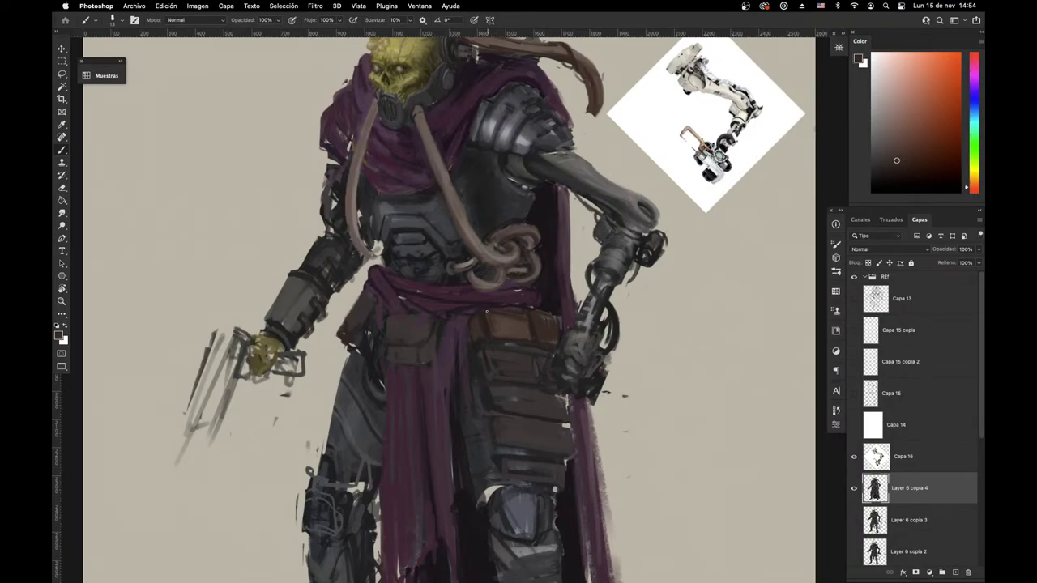
# Step: Touch up the orange-brown belt pouch and darken the purple cloth beside the grey-brown pouch with sampled dark tones
pyautogui.moveTo(513, 322); pyautogui.dragTo(530, 328)
pyautogui.keyDown('alt'); pyautogui.click(547, 300); pyautogui.keyUp('alt')
pyautogui.keyDown('alt'); pyautogui.click(457, 316); pyautogui.keyUp('alt')
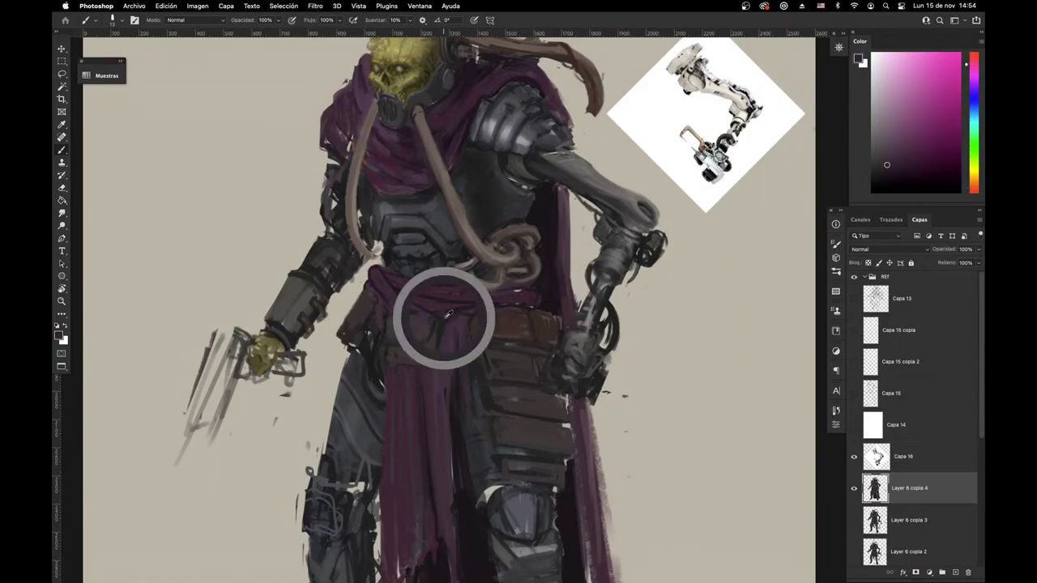
pyautogui.moveTo(446, 322); pyautogui.dragTo(437, 377)
# Step: Paint the shadow on the hanging purple cloth beneath the grey-brown pouch with a larger brush and sampled dark purples
pyautogui.rightClick(433, 395)
pyautogui.moveTo(579, 289); pyautogui.dragTo(582, 289)
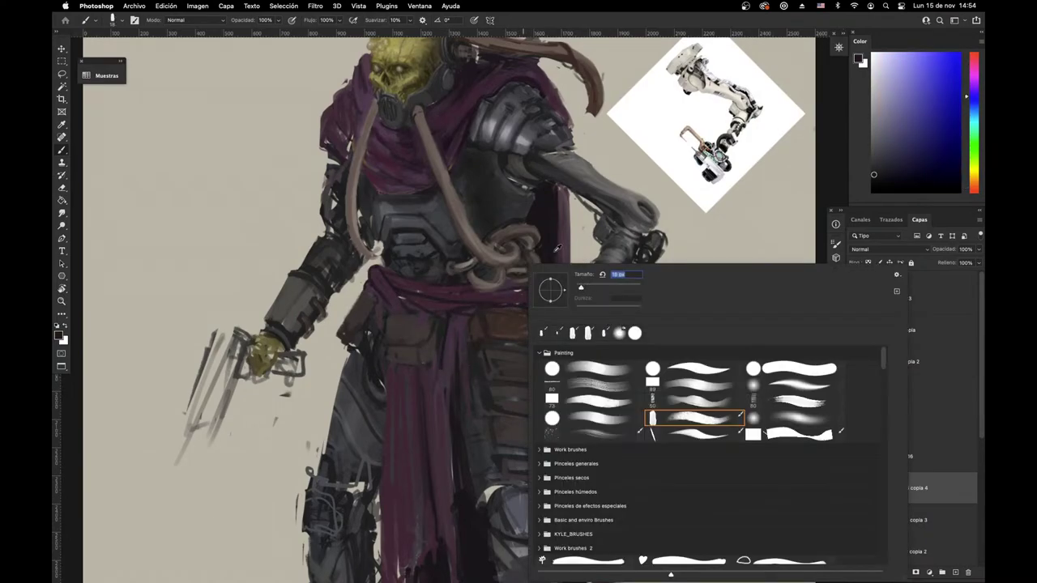
pyautogui.keyDown('alt'); pyautogui.click(412, 372); pyautogui.keyUp('alt')
pyautogui.click(565, 288)
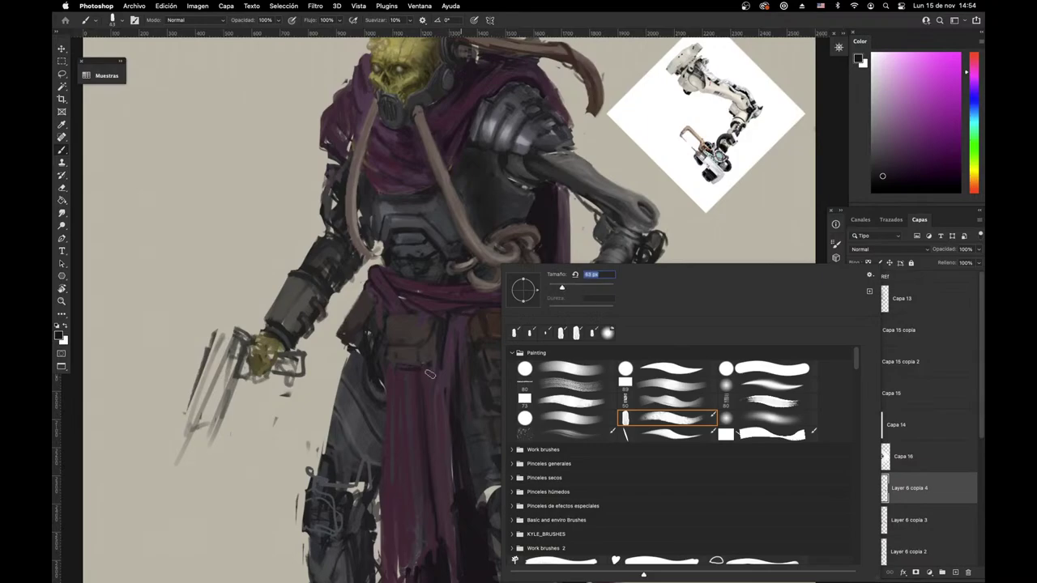
pyautogui.moveTo(431, 373)
pyautogui.mouseDown()
pyautogui.moveTo(407, 369)
pyautogui.moveTo(429, 383)
pyautogui.mouseUp()
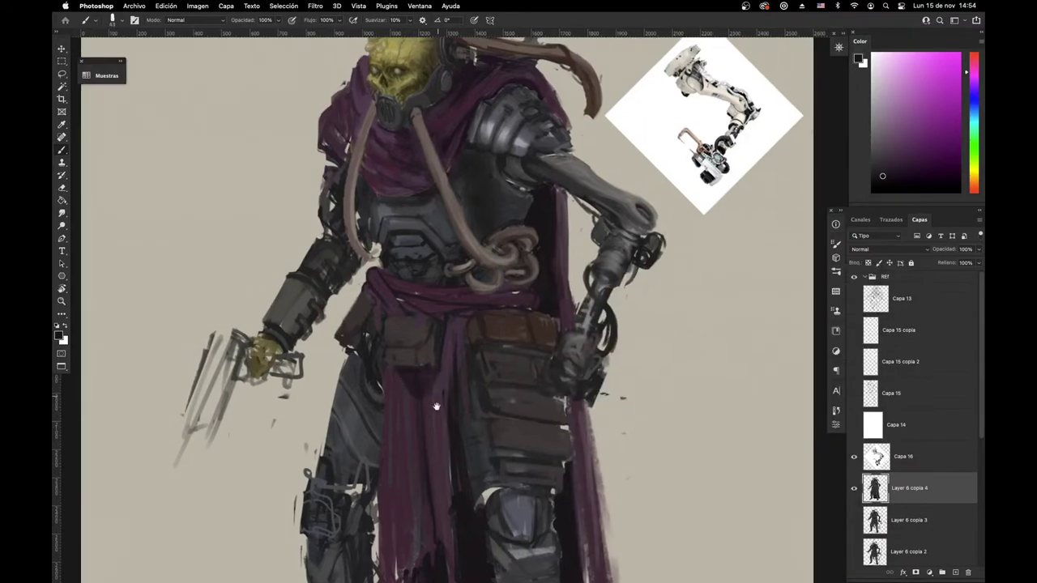
pyautogui.keyDown('alt'); pyautogui.click(418, 382); pyautogui.keyUp('alt')
pyautogui.keyDown('alt'); pyautogui.click(416, 380); pyautogui.keyUp('alt')
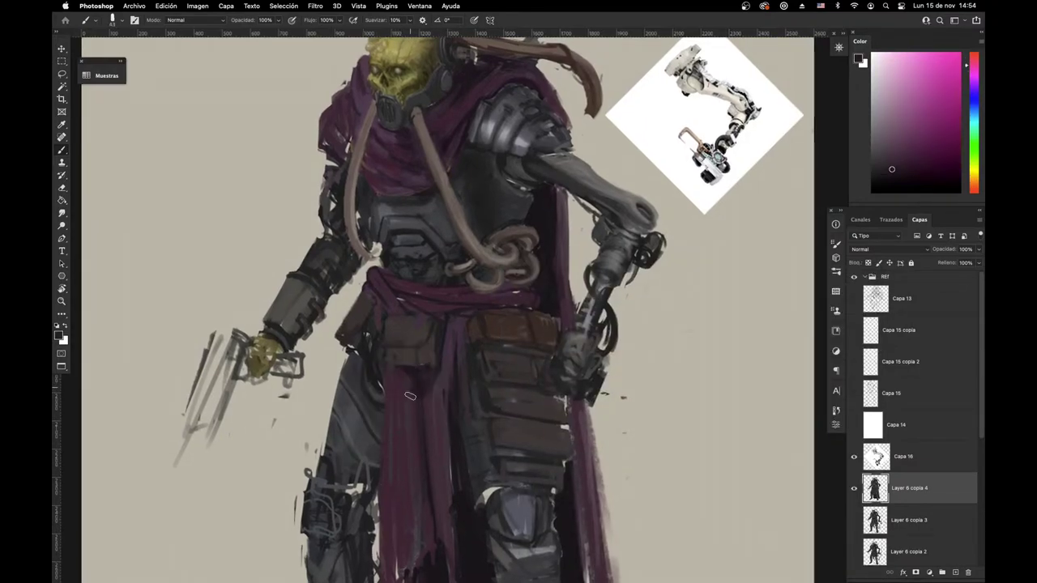
pyautogui.moveTo(412, 413); pyautogui.dragTo(418, 408)
pyautogui.keyDown('alt'); pyautogui.click(423, 393); pyautogui.keyUp('alt')
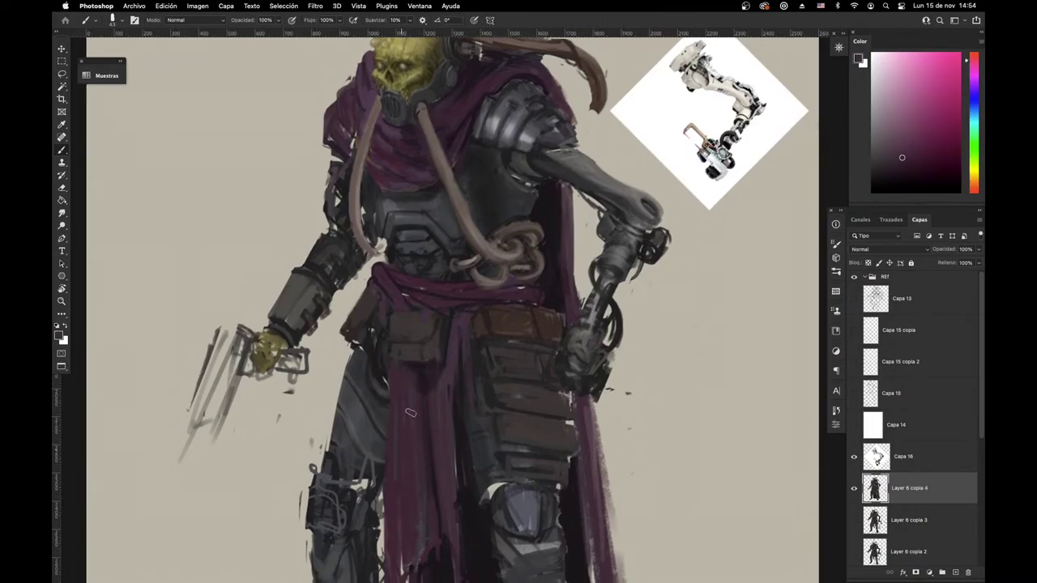
# Step: Refine the folds at the top of the hanging purple cloth with a finer brush and sampled dark and purple tones
pyautogui.keyDown('alt'); pyautogui.click(468, 393); pyautogui.keyUp('alt')
pyautogui.rightClick(549, 261)
pyautogui.keyDown('alt'); pyautogui.click(552, 258); pyautogui.keyUp('alt')
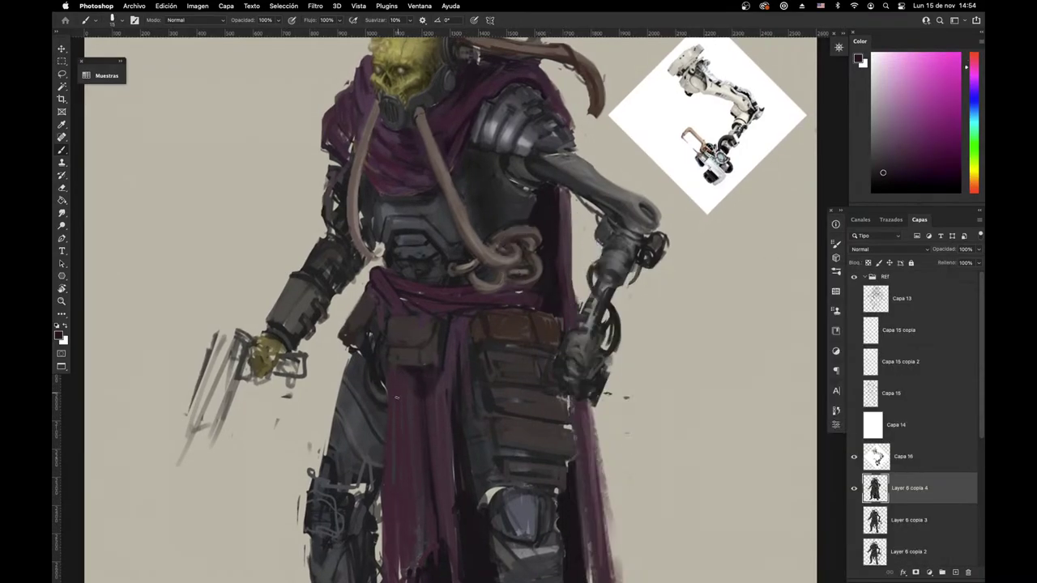
pyautogui.moveTo(409, 375)
pyautogui.mouseDown()
pyautogui.moveTo(406, 445)
pyautogui.moveTo(420, 379)
pyautogui.mouseUp()
pyautogui.keyDown('alt'); pyautogui.click(408, 352); pyautogui.keyUp('alt')
pyautogui.keyDown('alt'); pyautogui.click(411, 323); pyautogui.keyUp('alt')
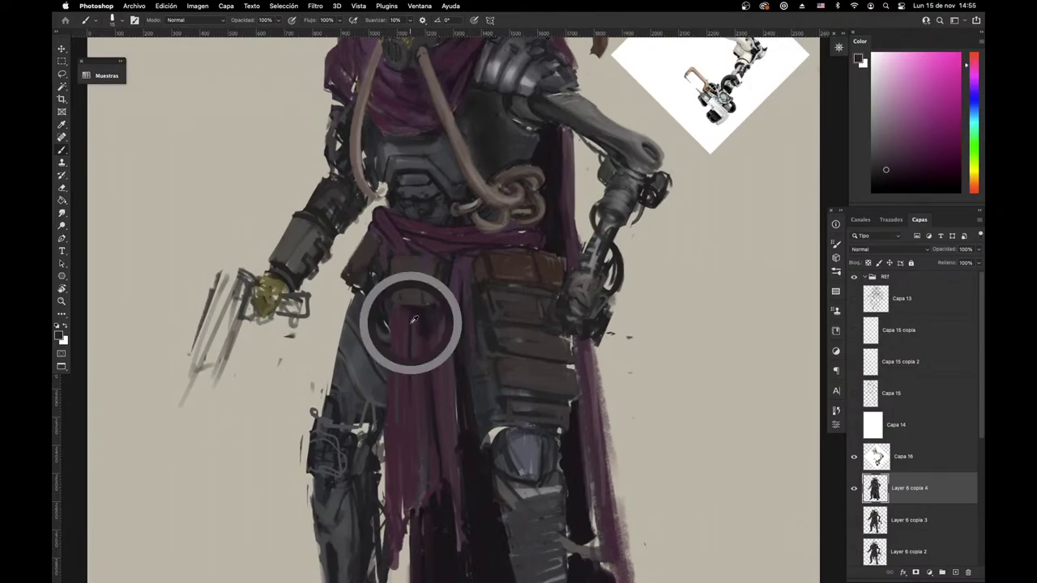
pyautogui.keyDown('alt'); pyautogui.click(405, 368); pyautogui.keyUp('alt')
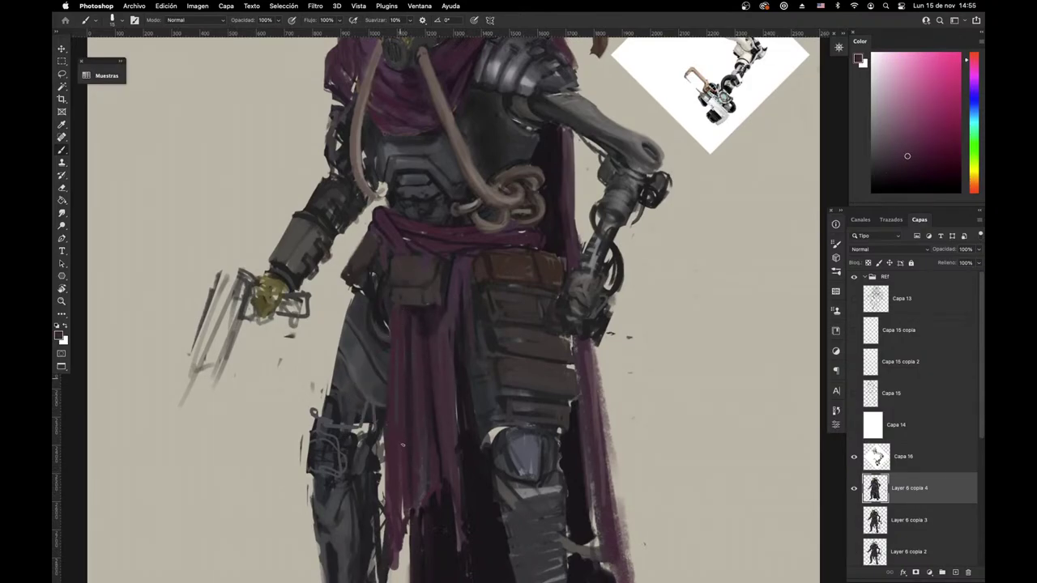
pyautogui.scroll(3, 400, 321)
pyautogui.keyDown('alt'); pyautogui.click(414, 375); pyautogui.keyUp('alt')
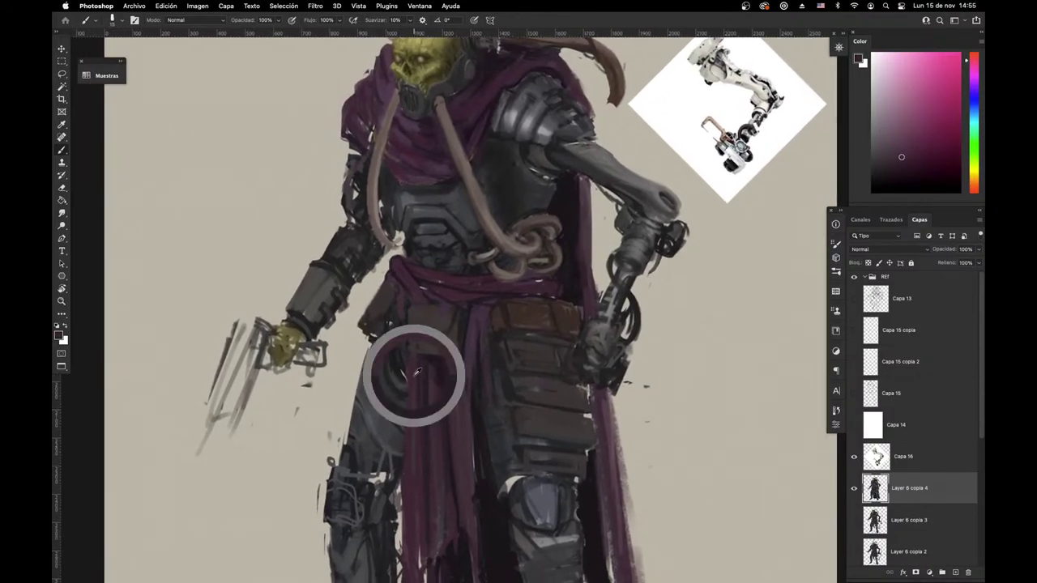
# Step: Define the small side pouch at the hip beside the armoured forearm with sampled brown and near-black tones
pyautogui.scroll(3, 398, 319)
pyautogui.hscroll(-2, 399, 319)
pyautogui.keyDown('alt'); pyautogui.click(389, 317); pyautogui.keyUp('alt')
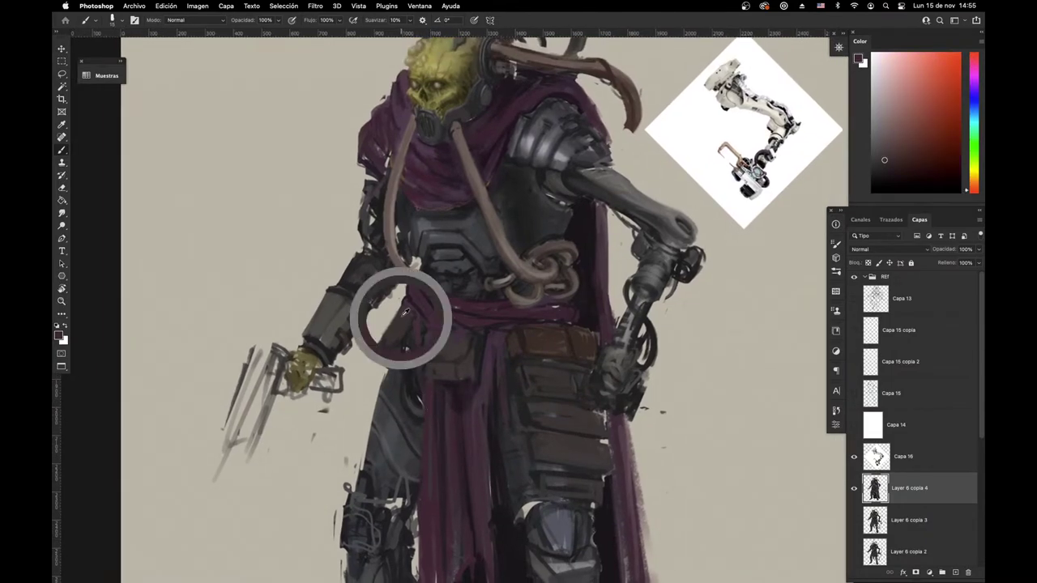
pyautogui.keyDown('alt'); pyautogui.click(395, 338); pyautogui.keyUp('alt')
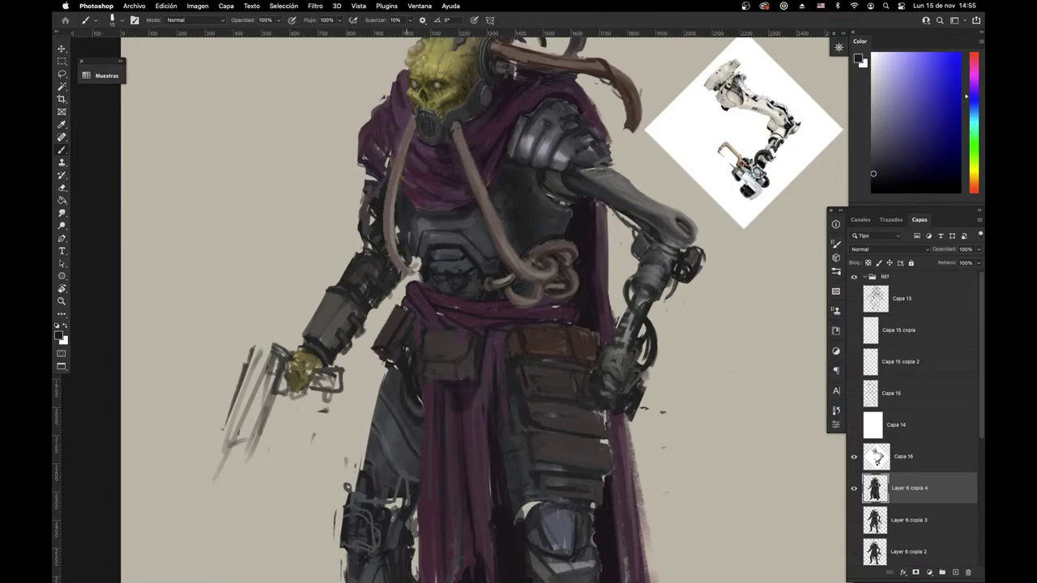
pyautogui.keyDown('alt'); pyautogui.click(396, 309); pyautogui.keyUp('alt')
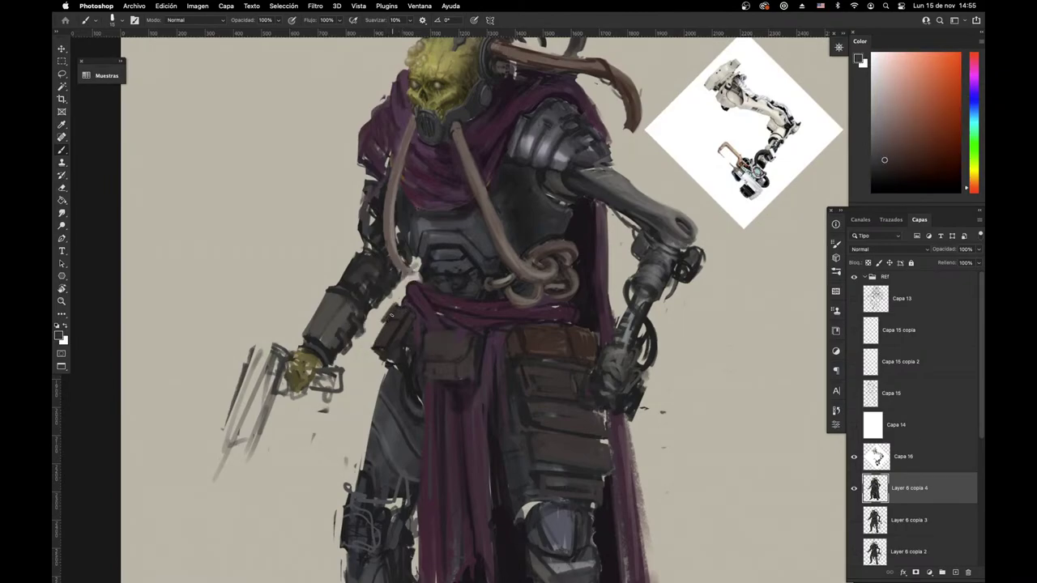
pyautogui.keyDown('alt'); pyautogui.click(389, 320); pyautogui.keyUp('alt')
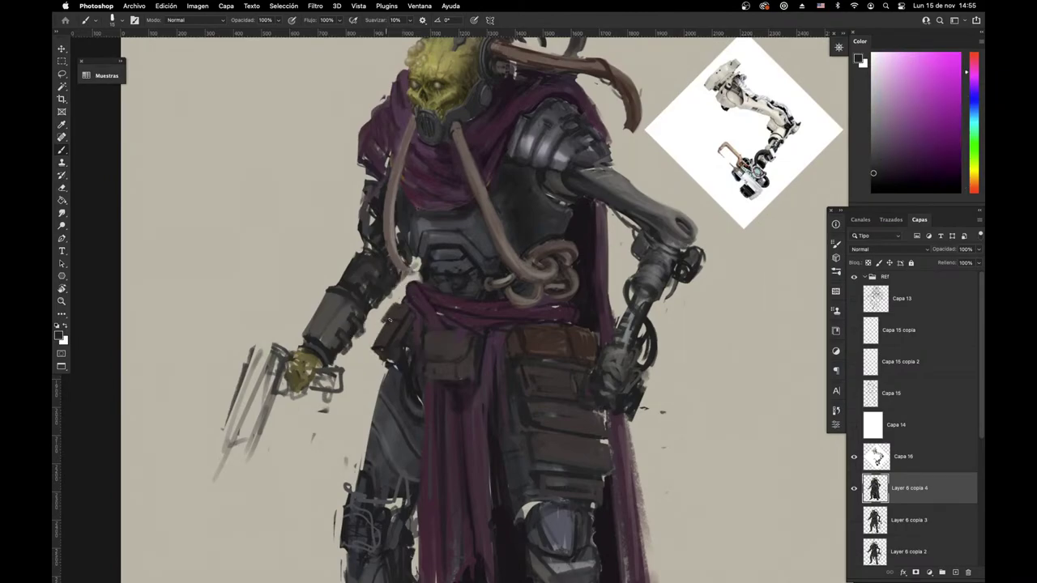
pyautogui.keyDown('alt'); pyautogui.click(402, 311); pyautogui.keyUp('alt')
# Step: Clean up the side pouch's outer edge by alternating eraser and brush, and sample a grey for the nearby forearm armour
pyautogui.press('e')
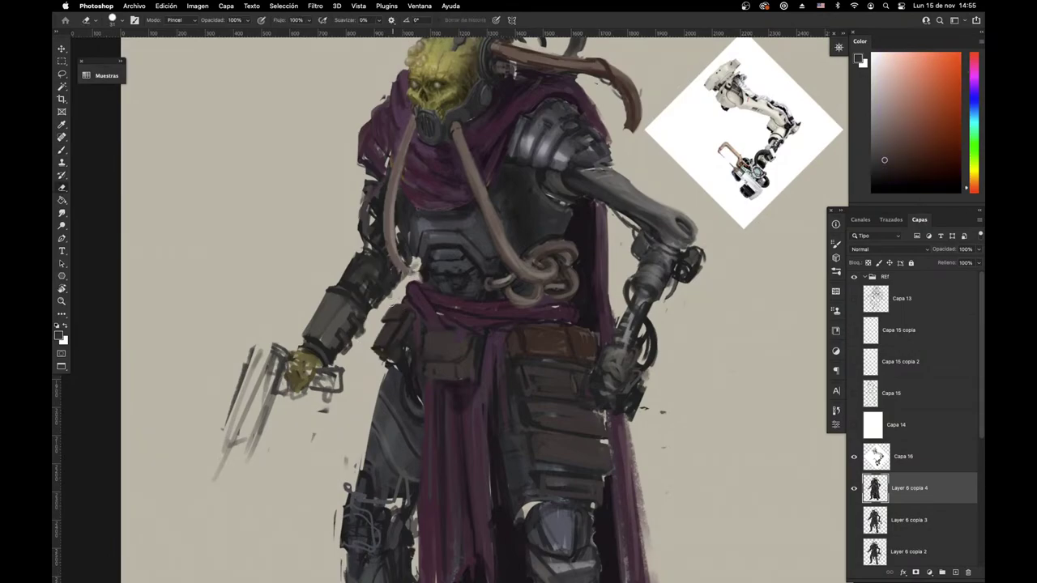
pyautogui.press('b')
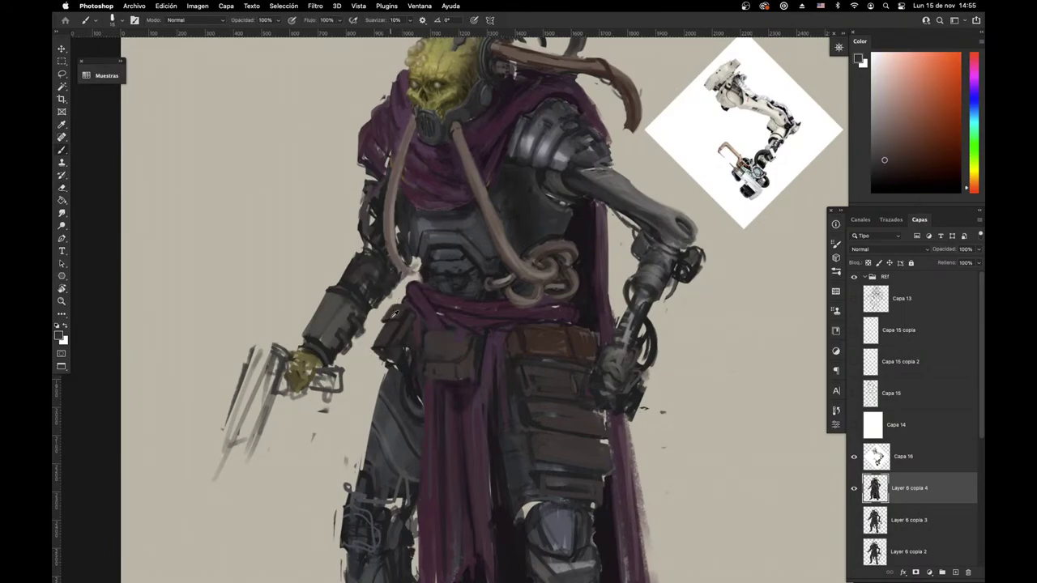
pyautogui.keyDown('alt'); pyautogui.click(395, 316); pyautogui.keyUp('alt')
pyautogui.keyDown('alt'); pyautogui.click(395, 315); pyautogui.keyUp('alt')
pyautogui.press('e')
pyautogui.scroll(3, 394, 292)
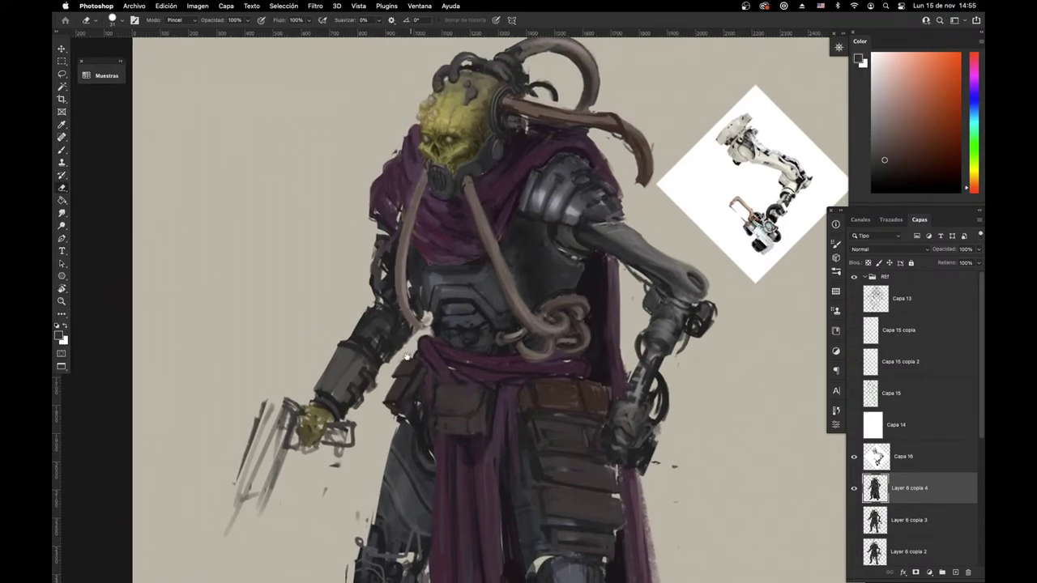
pyautogui.press('b')
pyautogui.keyDown('alt'); pyautogui.click(345, 334); pyautogui.keyUp('alt')
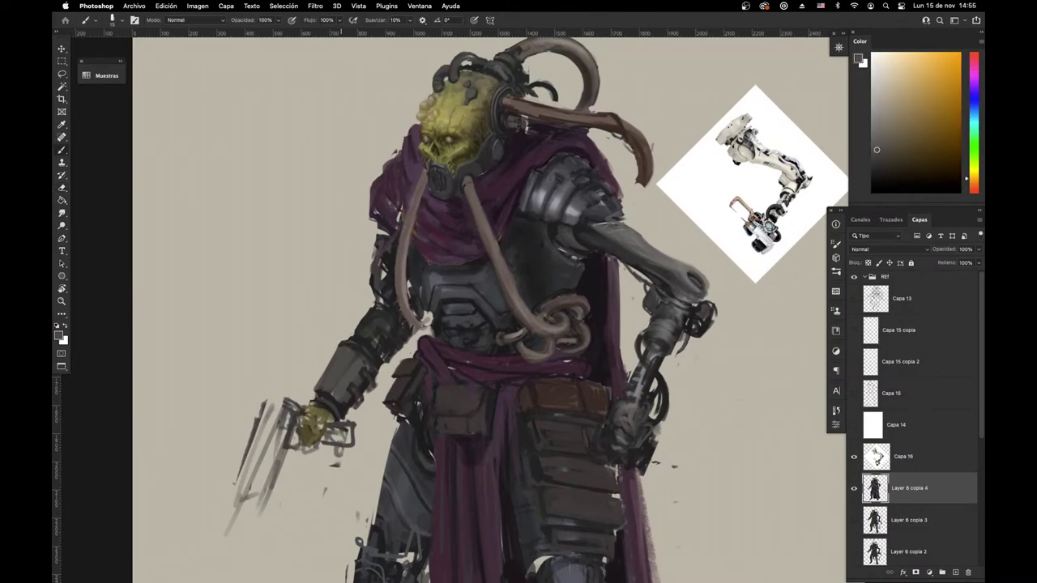
# Step: Refine the mechanical forearm and the hand resting on the hip with sampled dark and grey tones
pyautogui.moveTo(443, 400); pyautogui.dragTo(362, 357)
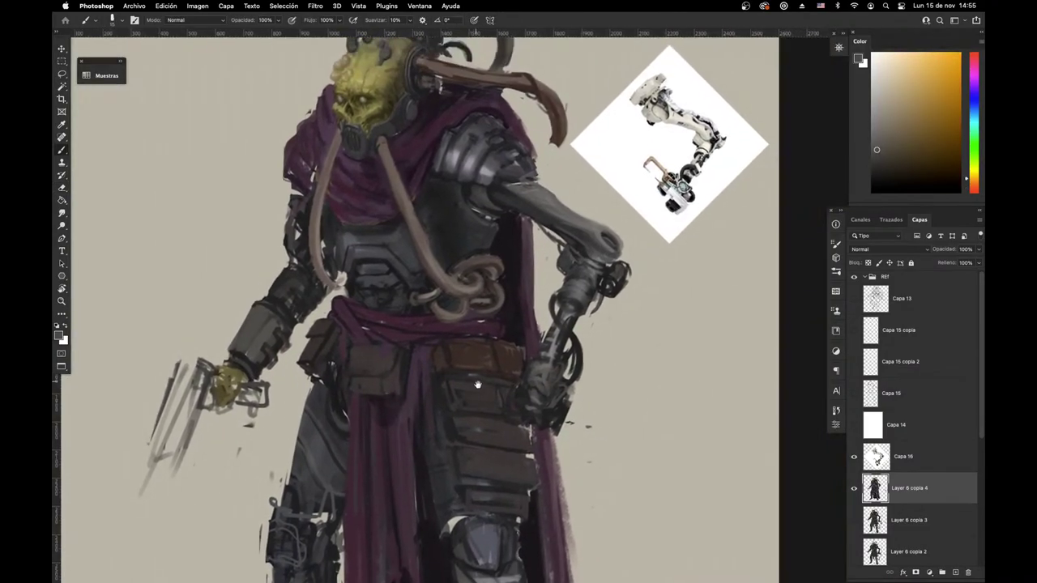
pyautogui.keyDown('alt'); pyautogui.click(556, 336); pyautogui.keyUp('alt')
pyautogui.keyDown('alt'); pyautogui.click(541, 363); pyautogui.keyUp('alt')
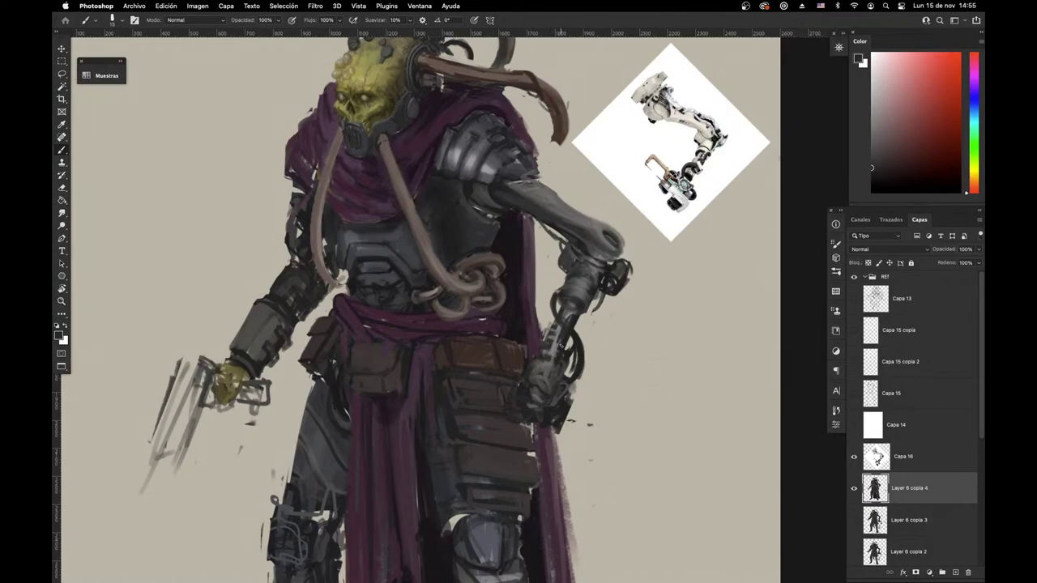
pyautogui.keyDown('alt'); pyautogui.click(535, 367); pyautogui.keyUp('alt')
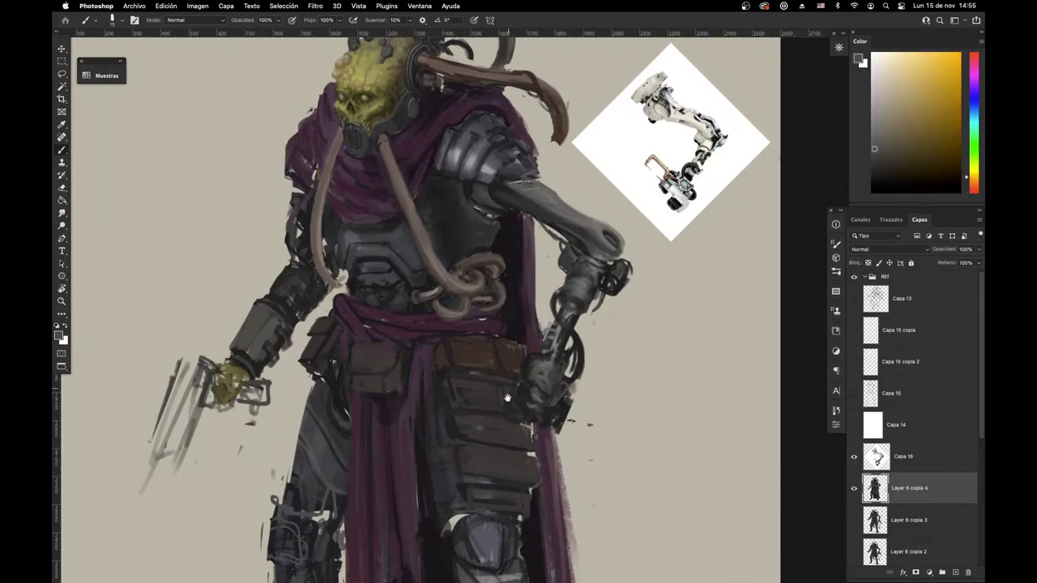
# Step: Define the orange-brown belt pouch and its border with the purple sash using sampled dark and purple tones
pyautogui.moveTo(507, 396); pyautogui.dragTo(512, 395)
pyautogui.keyDown('alt'); pyautogui.click(460, 350); pyautogui.keyUp('alt')
pyautogui.keyDown('alt'); pyautogui.click(449, 354); pyautogui.keyUp('alt')
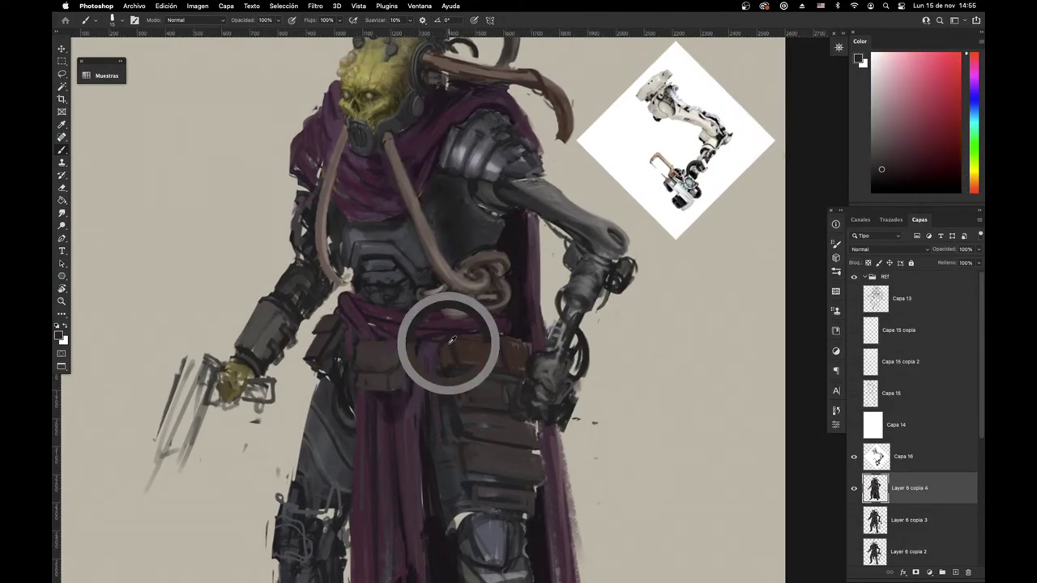
pyautogui.keyDown('alt'); pyautogui.click(427, 361); pyautogui.keyUp('alt')
pyautogui.moveTo(426, 388); pyautogui.dragTo(517, 374)
pyautogui.keyDown('alt'); pyautogui.click(417, 338); pyautogui.keyUp('alt')
pyautogui.keyDown('alt'); pyautogui.click(518, 332); pyautogui.keyUp('alt')
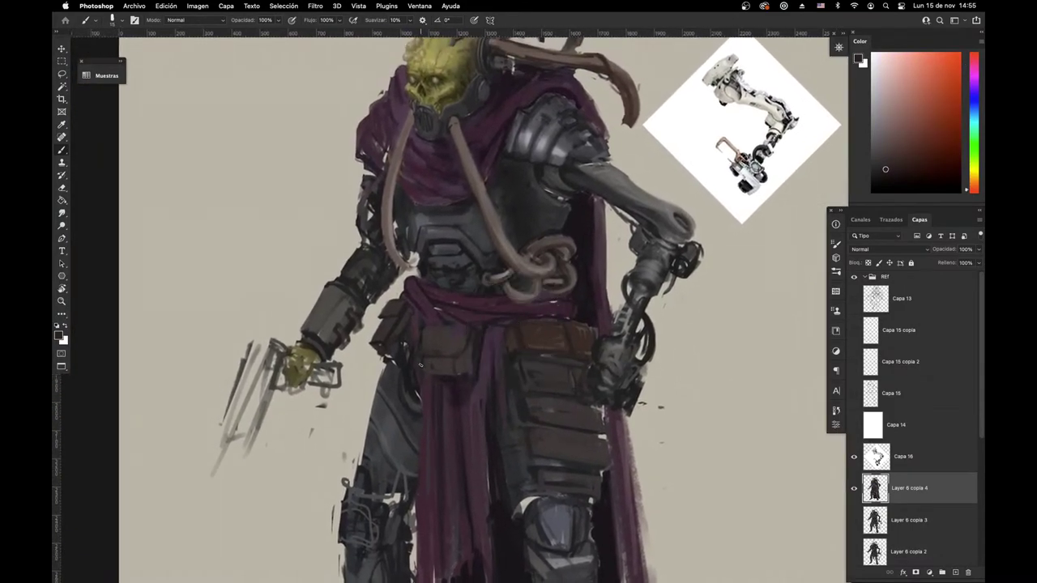
# Step: Paint the long vertical folds and dark inner edge of the hanging purple cloth with sampled purple tones
pyautogui.moveTo(464, 349); pyautogui.dragTo(469, 374)
pyautogui.moveTo(502, 387)
pyautogui.mouseDown()
pyautogui.moveTo(509, 417)
pyautogui.moveTo(492, 306)
pyautogui.moveTo(500, 275)
pyautogui.mouseUp()
pyautogui.keyDown('alt'); pyautogui.click(492, 306); pyautogui.keyUp('alt')
pyautogui.keyDown('alt'); pyautogui.click(500, 265); pyautogui.keyUp('alt')
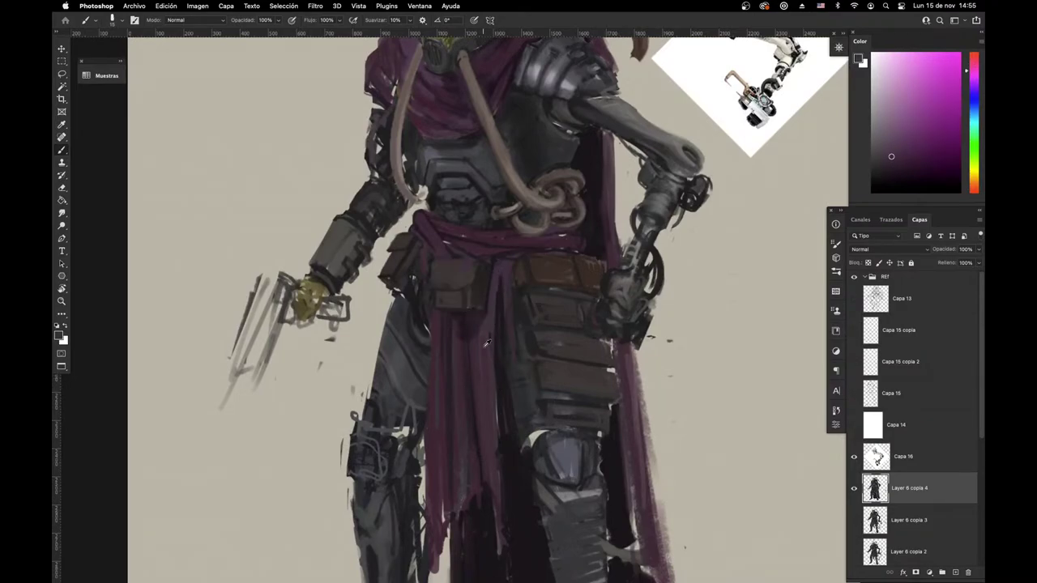
pyautogui.keyDown('alt'); pyautogui.click(470, 327); pyautogui.keyUp('alt')
pyautogui.moveTo(490, 313); pyautogui.dragTo(490, 334)
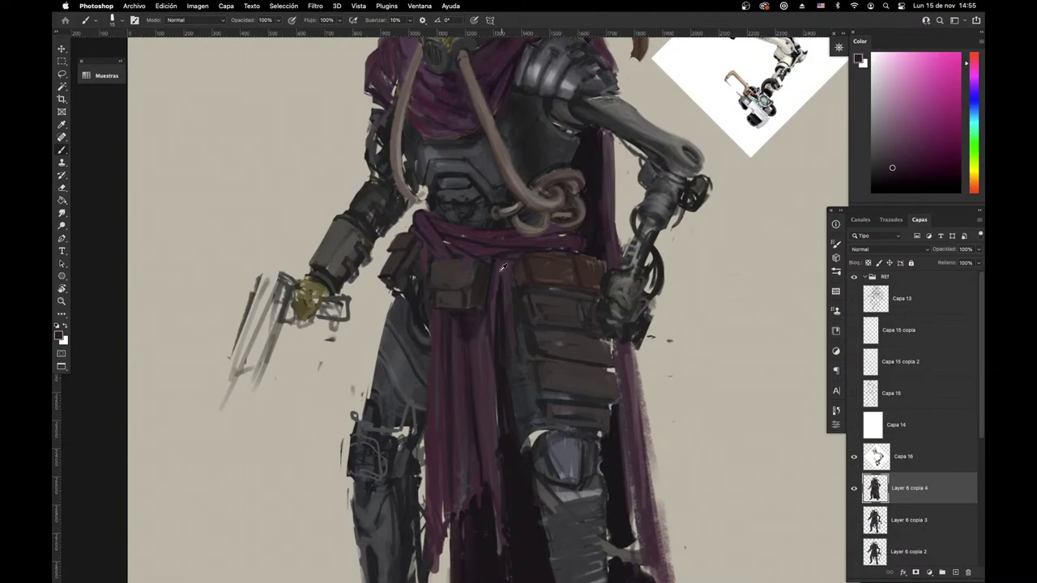
pyautogui.moveTo(522, 471); pyautogui.dragTo(511, 232)
pyautogui.moveTo(494, 352); pyautogui.dragTo(504, 475)
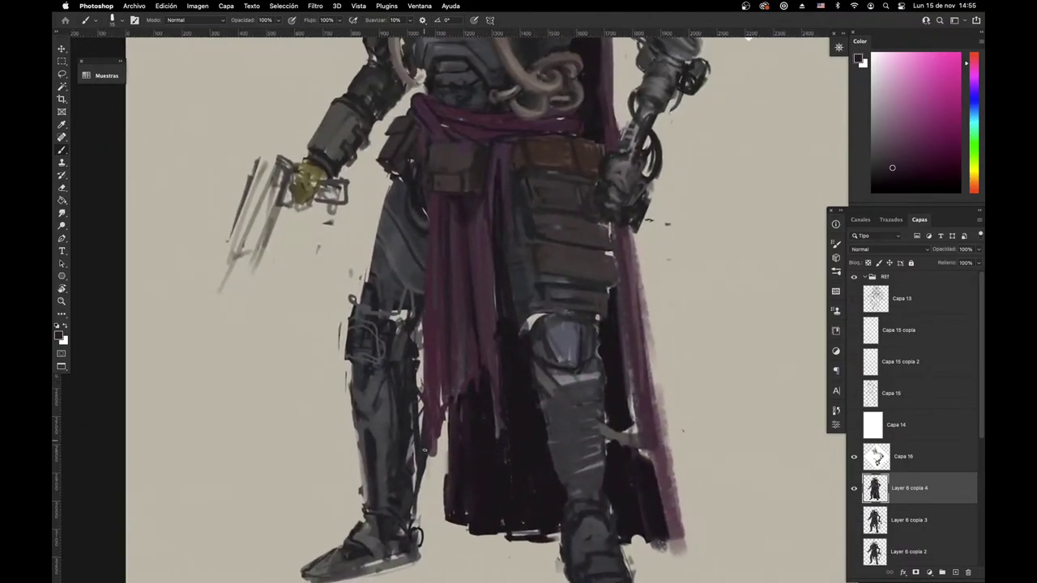
# Step: Erase the stray marks behind the lower leg opposite the padded thigh and redraw its rear cable and shin contour in dark grey
pyautogui.press('e')
pyautogui.moveTo(419, 379)
pyautogui.mouseDown()
pyautogui.moveTo(423, 478)
pyautogui.moveTo(418, 502)
pyautogui.moveTo(409, 494)
pyautogui.mouseUp()
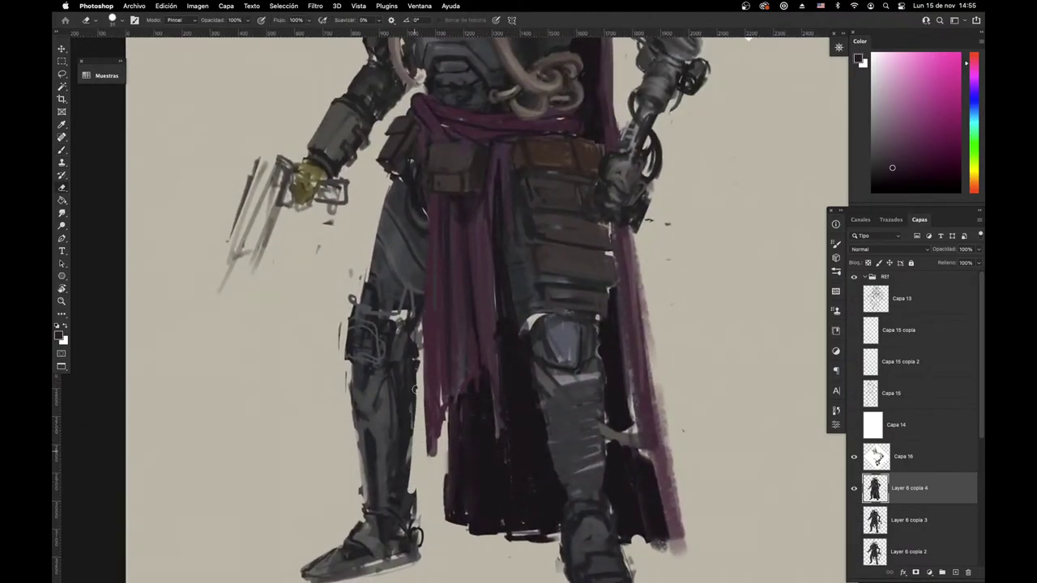
pyautogui.press('b')
pyautogui.keyDown('alt'); pyautogui.click(409, 389); pyautogui.keyUp('alt')
pyautogui.moveTo(418, 379); pyautogui.dragTo(413, 525)
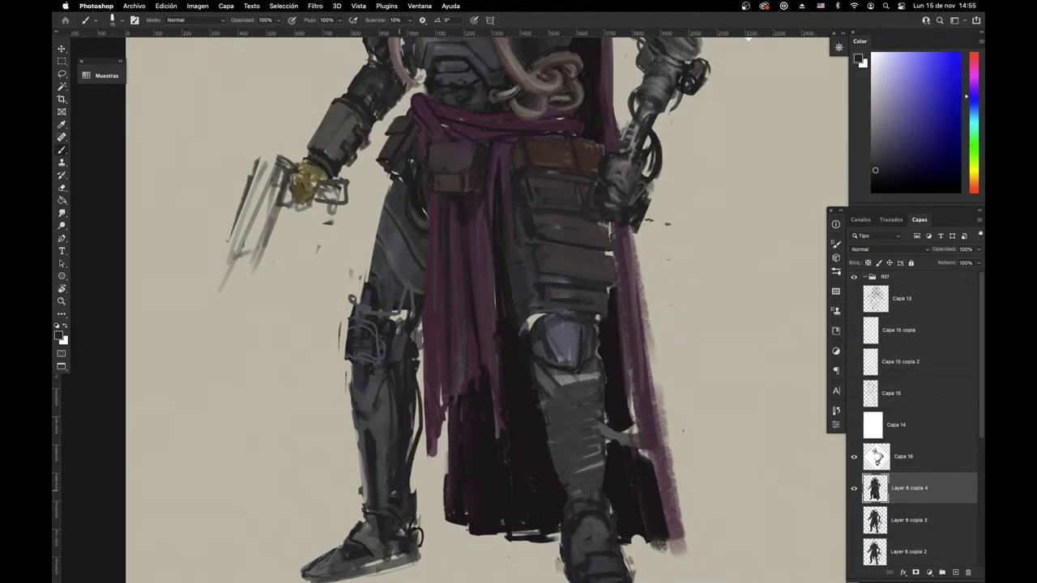
pyautogui.moveTo(365, 481); pyautogui.dragTo(350, 405)
pyautogui.moveTo(357, 463)
pyautogui.mouseDown()
pyautogui.moveTo(345, 314)
pyautogui.moveTo(344, 350)
pyautogui.mouseUp()
# Step: Erase the ragged paint along the lower hem of the dark cloak between and beside the boots
pyautogui.moveTo(453, 380); pyautogui.dragTo(431, 354)
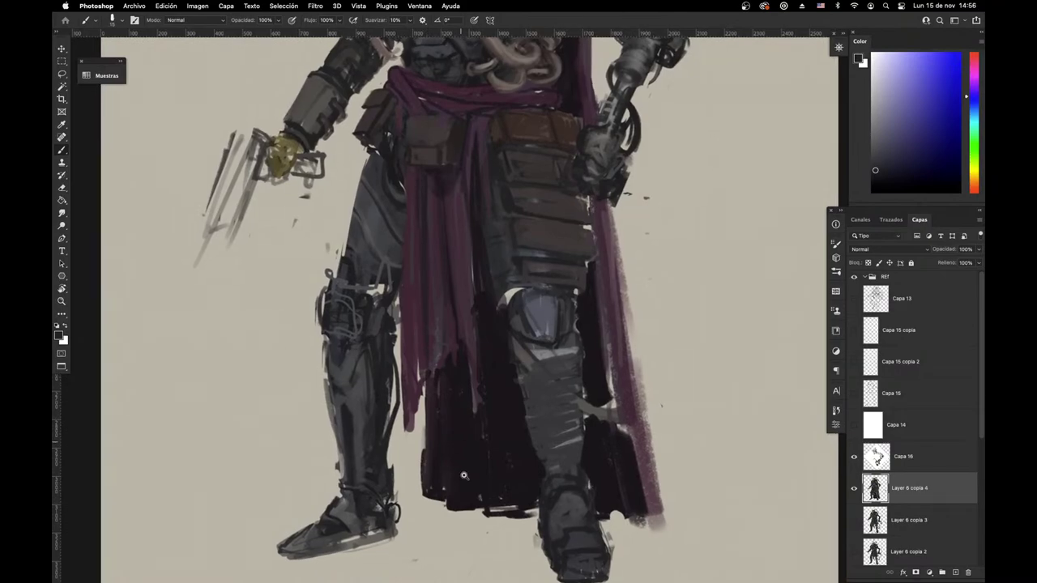
pyautogui.moveTo(478, 434); pyautogui.dragTo(444, 569)
pyautogui.moveTo(460, 567)
pyautogui.mouseDown()
pyautogui.moveTo(430, 564)
pyautogui.moveTo(491, 539)
pyautogui.mouseUp()
pyautogui.moveTo(489, 535); pyautogui.dragTo(471, 316)
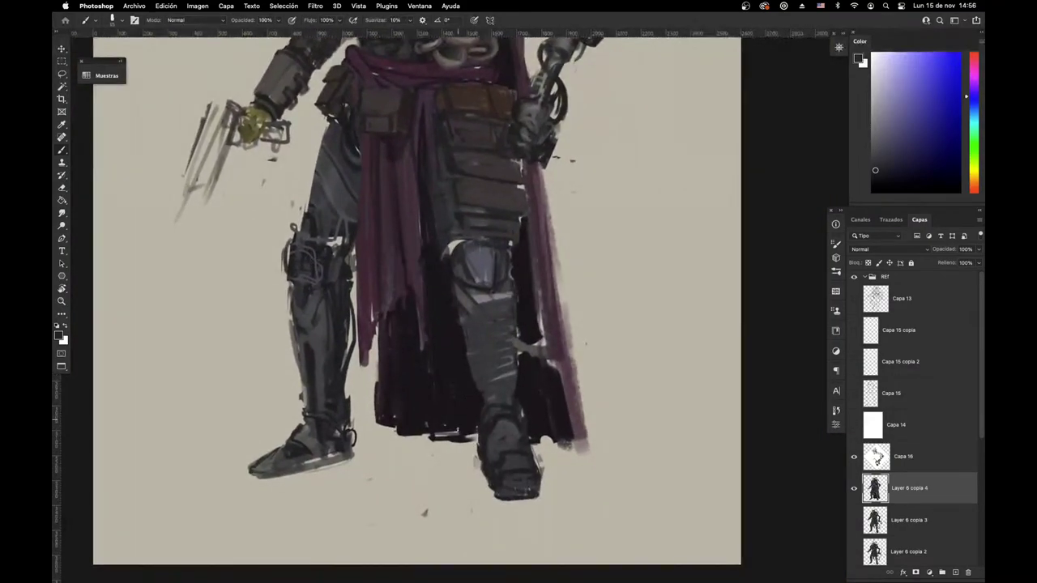
pyautogui.press('e')
pyautogui.moveTo(404, 455)
pyautogui.mouseDown()
pyautogui.moveTo(411, 487)
pyautogui.moveTo(449, 465)
pyautogui.moveTo(478, 465)
pyautogui.moveTo(458, 466)
pyautogui.mouseUp()
pyautogui.moveTo(560, 414); pyautogui.dragTo(542, 410)
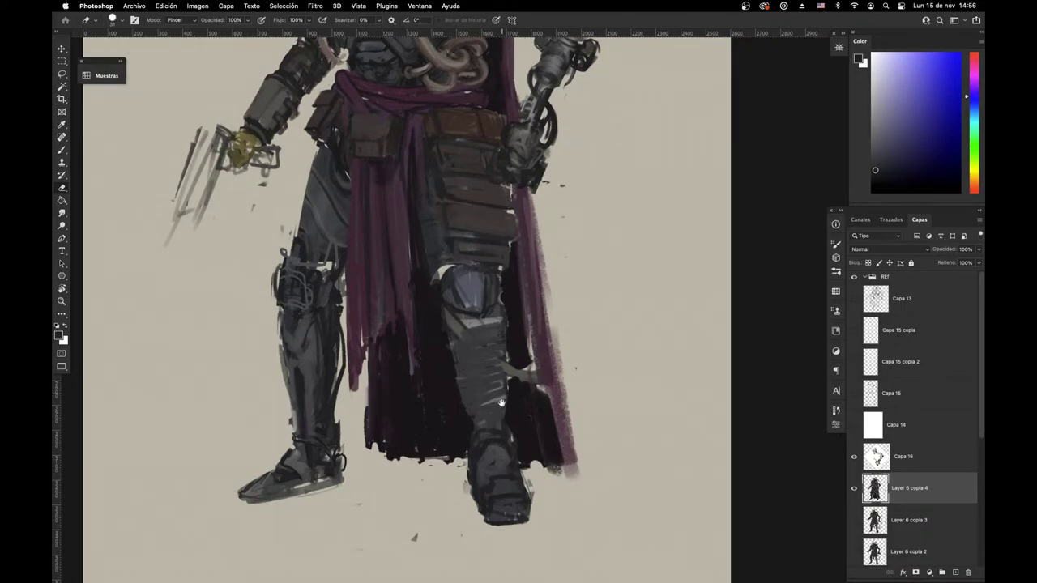
# Step: Sketch the long outer edge and lower end of the boxy object held in the yellow hand with thin dark lines
pyautogui.moveTo(501, 403)
pyautogui.mouseDown()
pyautogui.moveTo(618, 530)
pyautogui.moveTo(614, 543)
pyautogui.mouseUp()
pyautogui.press('b')
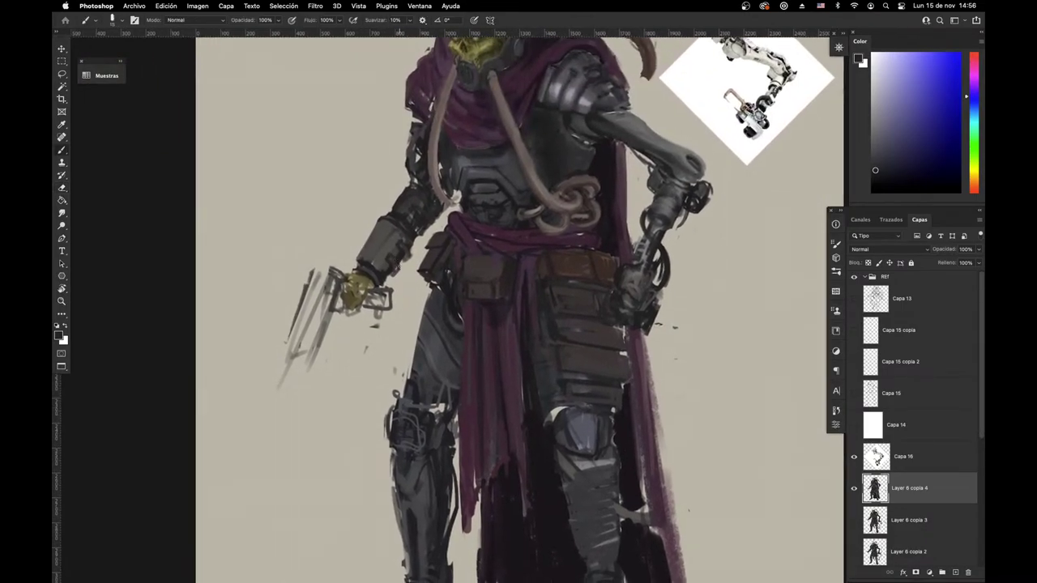
pyautogui.keyDown('alt'); pyautogui.click(387, 273); pyautogui.keyUp('alt')
pyautogui.moveTo(392, 270); pyautogui.dragTo(465, 295)
pyautogui.moveTo(398, 300); pyautogui.dragTo(359, 383)
pyautogui.moveTo(388, 295)
pyautogui.mouseDown()
pyautogui.moveTo(326, 412)
pyautogui.moveTo(371, 427)
pyautogui.moveTo(405, 348)
pyautogui.mouseUp()
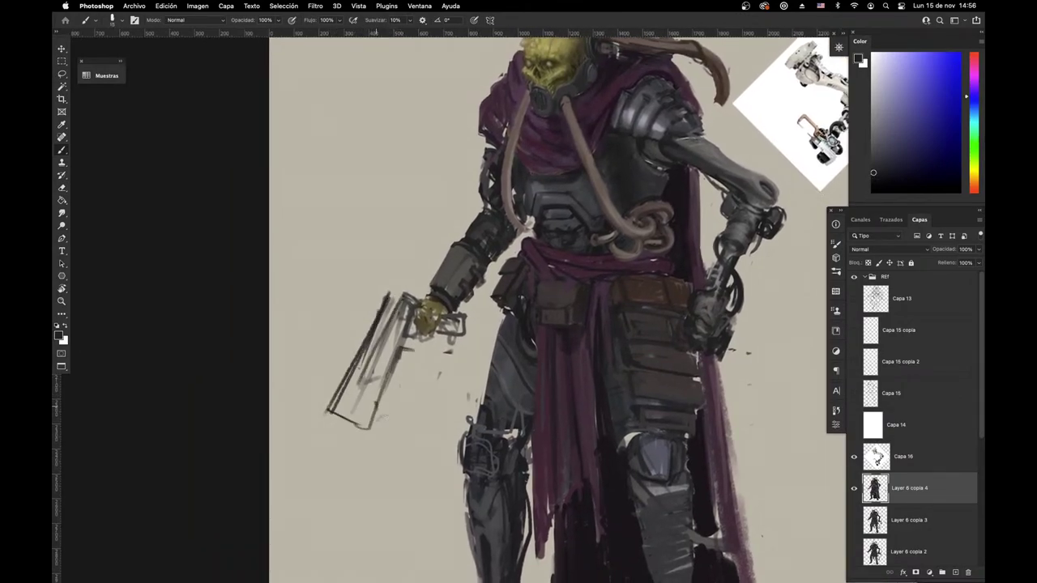
# Step: Extend the held object's sketch with a second rectangular panel and its side edges running back up to the handle
pyautogui.moveTo(376, 405); pyautogui.dragTo(394, 421)
pyautogui.moveTo(378, 427)
pyautogui.mouseDown()
pyautogui.moveTo(415, 429)
pyautogui.moveTo(465, 326)
pyautogui.mouseUp()
pyautogui.moveTo(377, 400); pyautogui.dragTo(418, 416)
pyautogui.moveTo(418, 416); pyautogui.dragTo(453, 340)
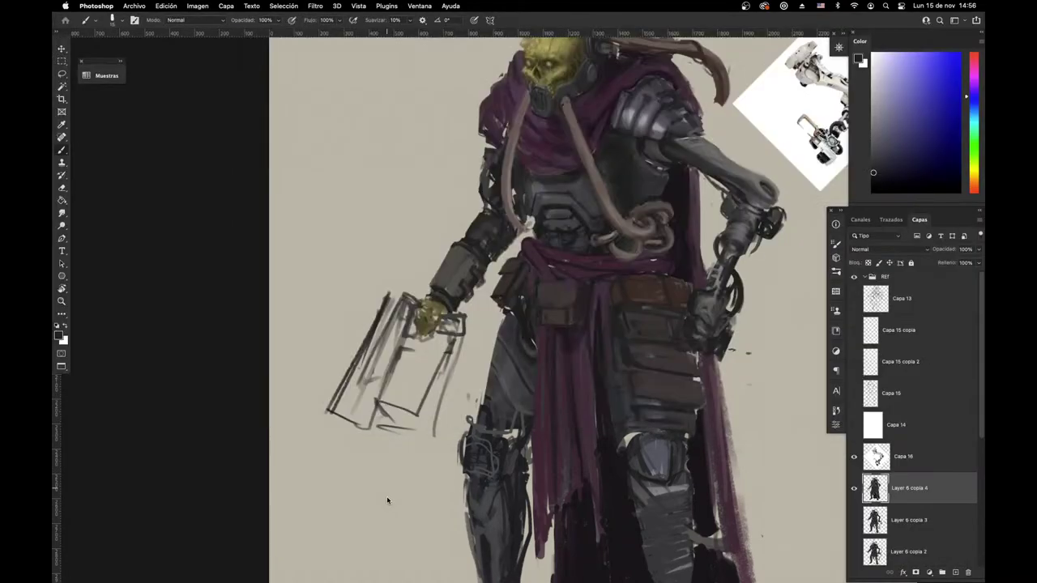
pyautogui.scroll(-5, 664, 417)
pyautogui.moveTo(549, 523); pyautogui.dragTo(507, 503)
pyautogui.scroll(3, 506, 502)
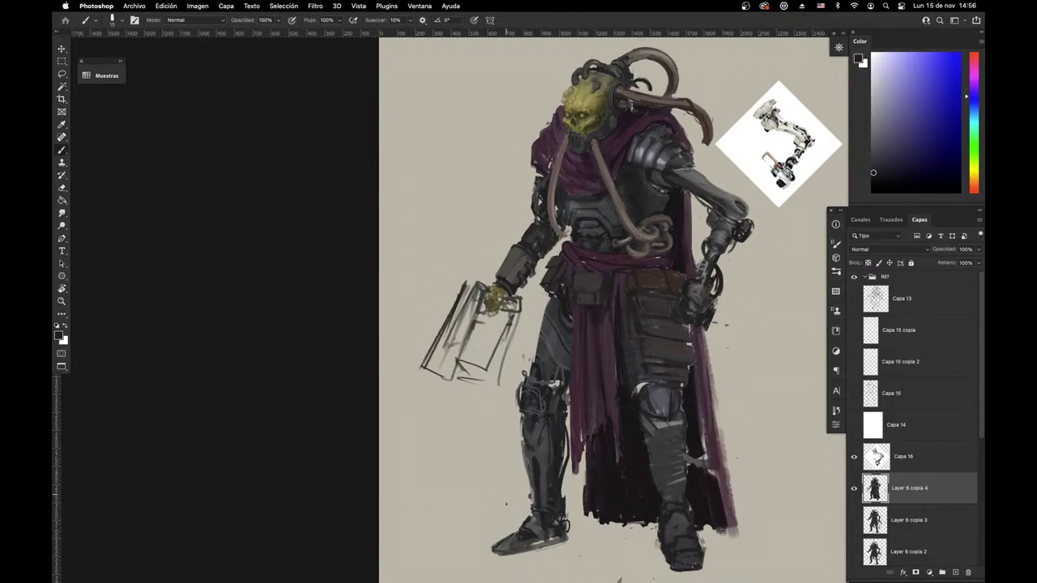
# Step: Erase the outer end of the boxy held object and sketch a shorter, angular lower panel in dark lines
pyautogui.press('r')
pyautogui.moveTo(417, 421); pyautogui.dragTo(391, 313)
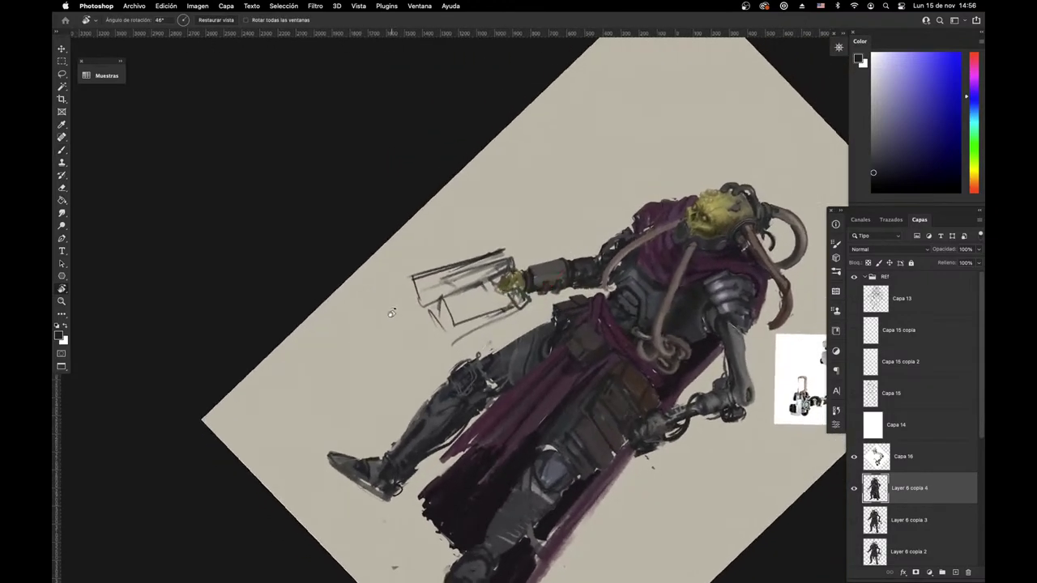
pyautogui.press('e')
pyautogui.moveTo(413, 275)
pyautogui.mouseDown()
pyautogui.moveTo(438, 332)
pyautogui.moveTo(430, 294)
pyautogui.moveTo(453, 269)
pyautogui.moveTo(486, 261)
pyautogui.moveTo(399, 288)
pyautogui.moveTo(489, 318)
pyautogui.mouseUp()
pyautogui.press('b')
pyautogui.moveTo(427, 303); pyautogui.dragTo(470, 331)
pyautogui.moveTo(470, 332); pyautogui.dragTo(506, 317)
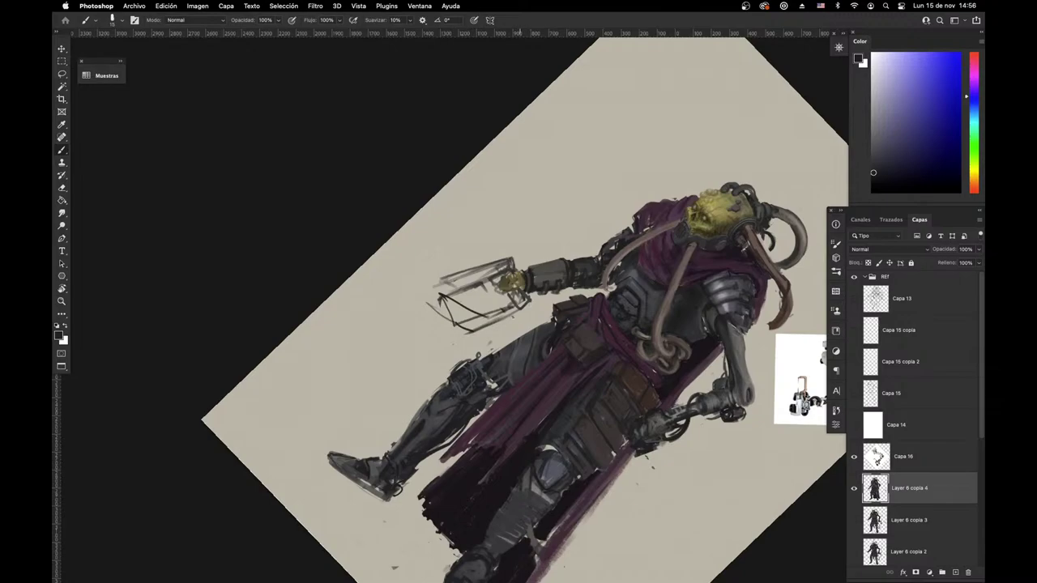
# Step: Clean up the shortened lower panel's edges with the eraser and rework its dark lines beside the yellow hand
pyautogui.press('e')
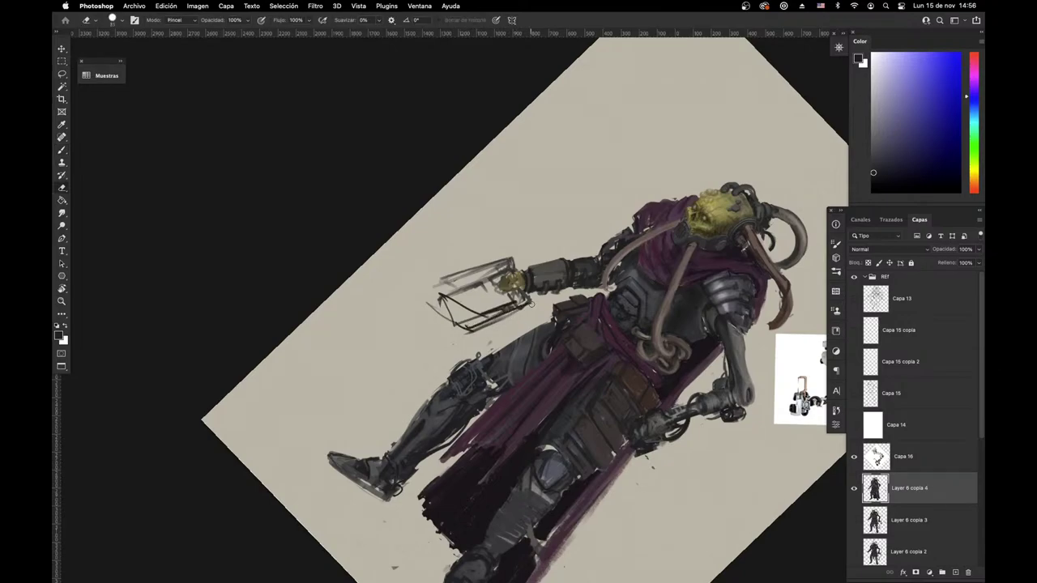
pyautogui.moveTo(507, 318)
pyautogui.mouseDown()
pyautogui.moveTo(467, 333)
pyautogui.moveTo(567, 332)
pyautogui.mouseUp()
pyautogui.press('b')
pyautogui.moveTo(458, 272)
pyautogui.mouseDown()
pyautogui.moveTo(475, 268)
pyautogui.moveTo(464, 296)
pyautogui.moveTo(544, 323)
pyautogui.moveTo(547, 337)
pyautogui.moveTo(517, 335)
pyautogui.mouseUp()
pyautogui.press('e')
pyautogui.moveTo(379, 307); pyautogui.dragTo(332, 319)
pyautogui.press('b')
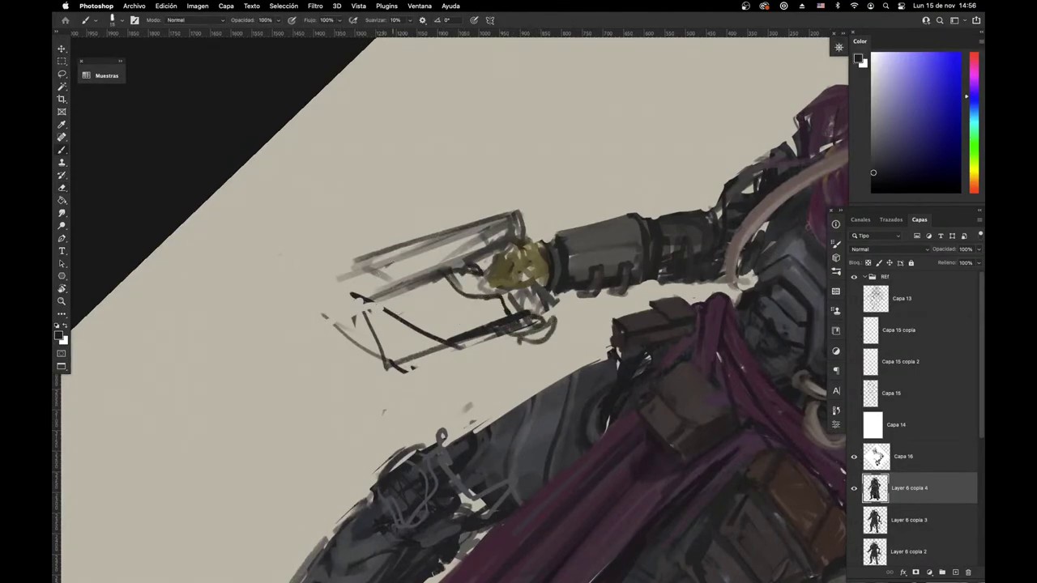
# Step: Sketch a larger rounded casing with a curved upper edge and blunt outer end over the held object
pyautogui.moveTo(456, 226)
pyautogui.mouseDown()
pyautogui.moveTo(470, 267)
pyautogui.moveTo(450, 253)
pyautogui.moveTo(306, 307)
pyautogui.moveTo(364, 394)
pyautogui.moveTo(454, 353)
pyautogui.mouseUp()
pyautogui.moveTo(303, 313); pyautogui.dragTo(450, 254)
pyautogui.moveTo(360, 283)
pyautogui.mouseDown()
pyautogui.moveTo(297, 381)
pyautogui.moveTo(457, 319)
pyautogui.mouseUp()
pyautogui.moveTo(449, 257); pyautogui.dragTo(468, 304)
pyautogui.moveTo(456, 321); pyautogui.dragTo(450, 335)
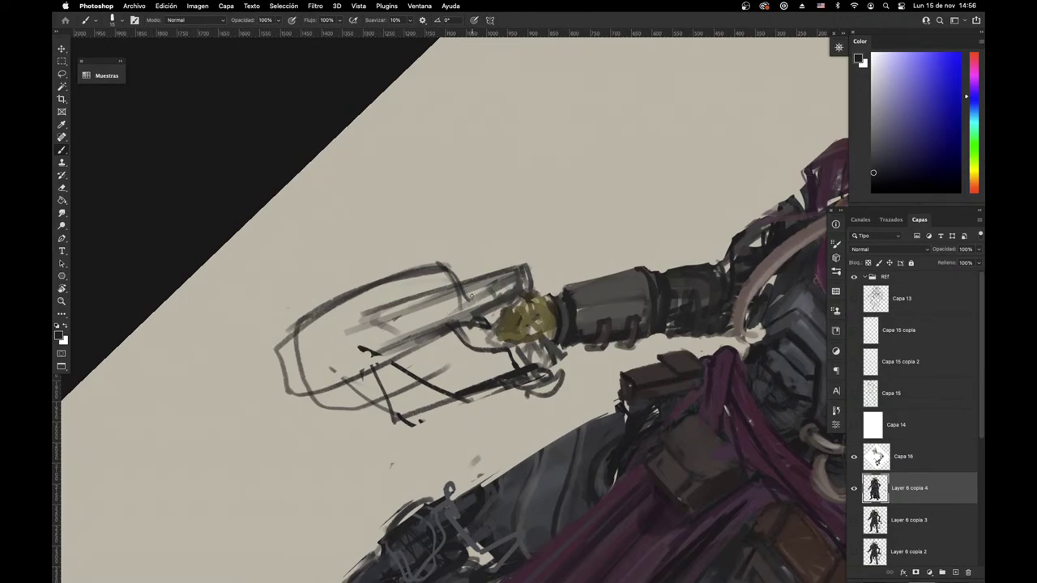
# Step: Erase the old lower panel and sketch the casing's rear curve and a pointed prong beneath the yellow hand
pyautogui.press('e')
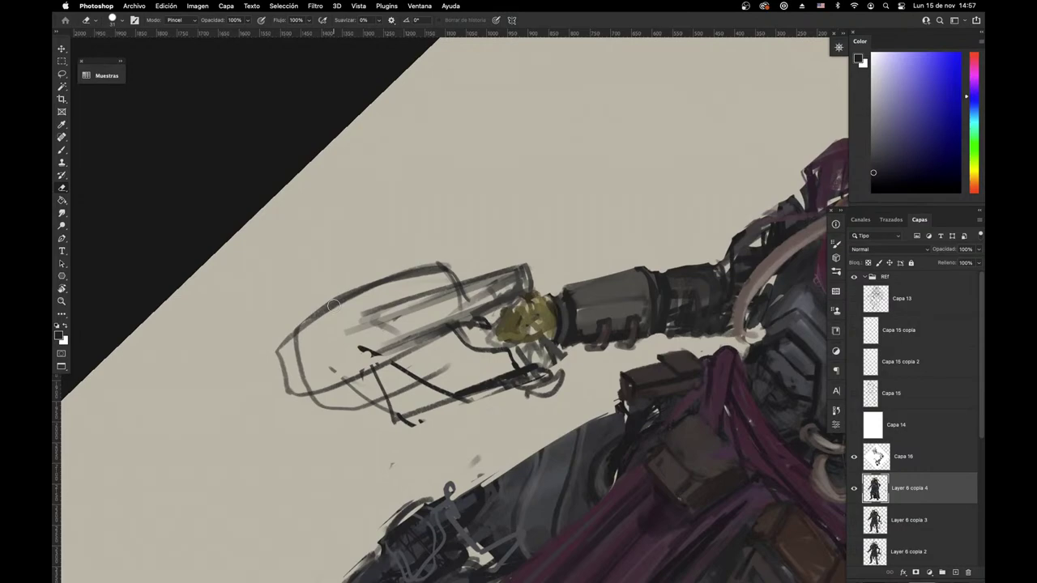
pyautogui.moveTo(328, 407)
pyautogui.mouseDown()
pyautogui.moveTo(408, 371)
pyautogui.moveTo(337, 409)
pyautogui.mouseUp()
pyautogui.press('b')
pyautogui.moveTo(445, 265)
pyautogui.mouseDown()
pyautogui.moveTo(468, 283)
pyautogui.moveTo(510, 260)
pyautogui.moveTo(533, 290)
pyautogui.mouseUp()
pyautogui.moveTo(456, 335)
pyautogui.mouseDown()
pyautogui.moveTo(504, 366)
pyautogui.moveTo(554, 368)
pyautogui.mouseUp()
pyautogui.press('e')
pyautogui.moveTo(361, 387)
pyautogui.mouseDown()
pyautogui.moveTo(349, 408)
pyautogui.moveTo(415, 377)
pyautogui.moveTo(412, 421)
pyautogui.moveTo(510, 386)
pyautogui.moveTo(553, 395)
pyautogui.moveTo(523, 391)
pyautogui.moveTo(512, 401)
pyautogui.moveTo(543, 391)
pyautogui.mouseUp()
pyautogui.press('b')
pyautogui.moveTo(558, 355)
pyautogui.mouseDown()
pyautogui.moveTo(546, 396)
pyautogui.moveTo(512, 381)
pyautogui.moveTo(447, 439)
pyautogui.moveTo(541, 394)
pyautogui.mouseUp()
# Step: Erase the casing's double outer edge and redraw it as one dark arc with a clean outer end
pyautogui.press('e')
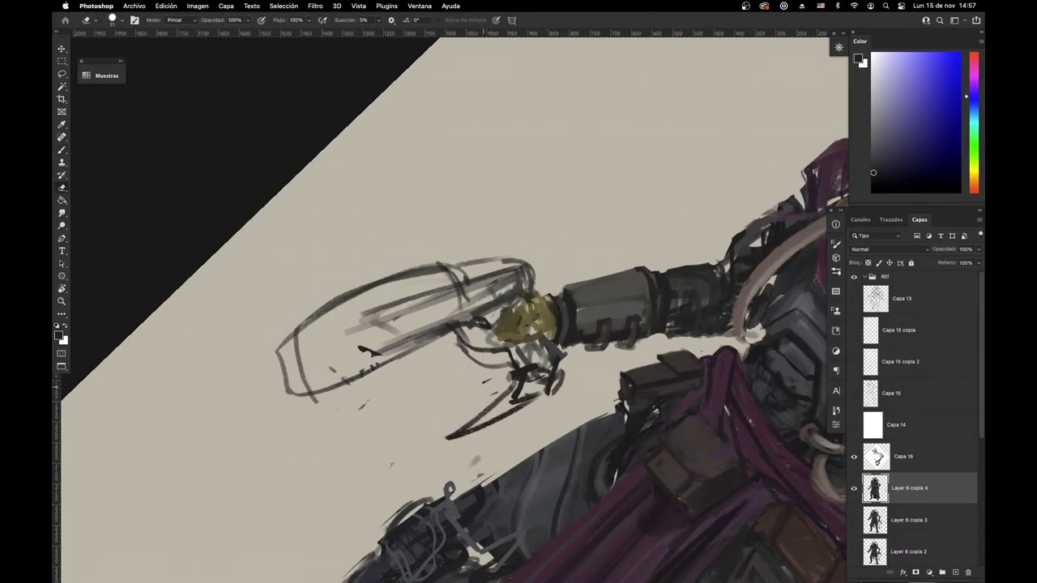
pyautogui.moveTo(280, 350)
pyautogui.mouseDown()
pyautogui.moveTo(292, 393)
pyautogui.moveTo(340, 296)
pyautogui.moveTo(476, 258)
pyautogui.moveTo(495, 293)
pyautogui.mouseUp()
pyautogui.press('b')
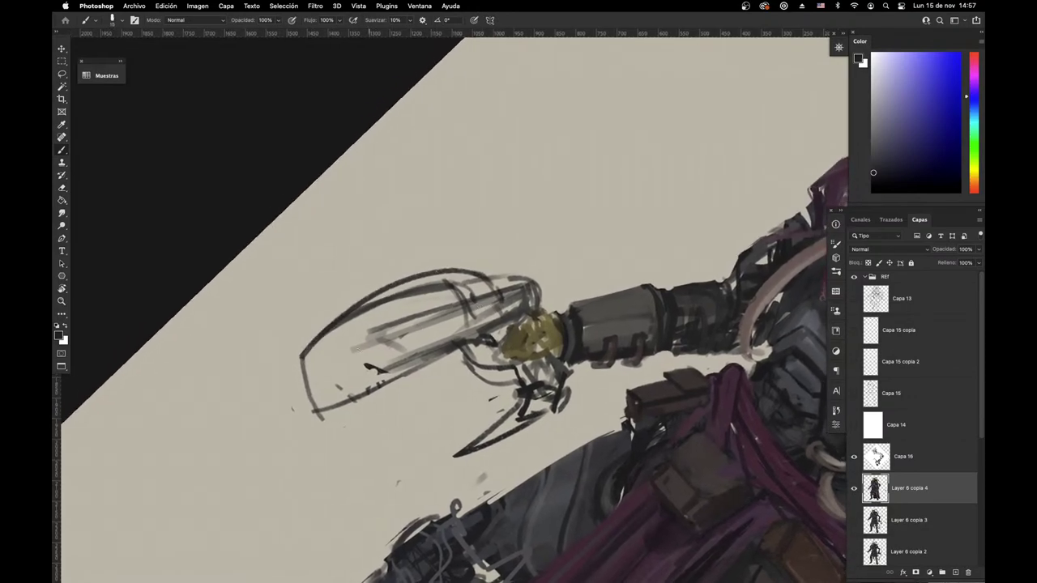
pyautogui.moveTo(325, 336)
pyautogui.mouseDown()
pyautogui.moveTo(296, 369)
pyautogui.moveTo(310, 387)
pyautogui.mouseUp()
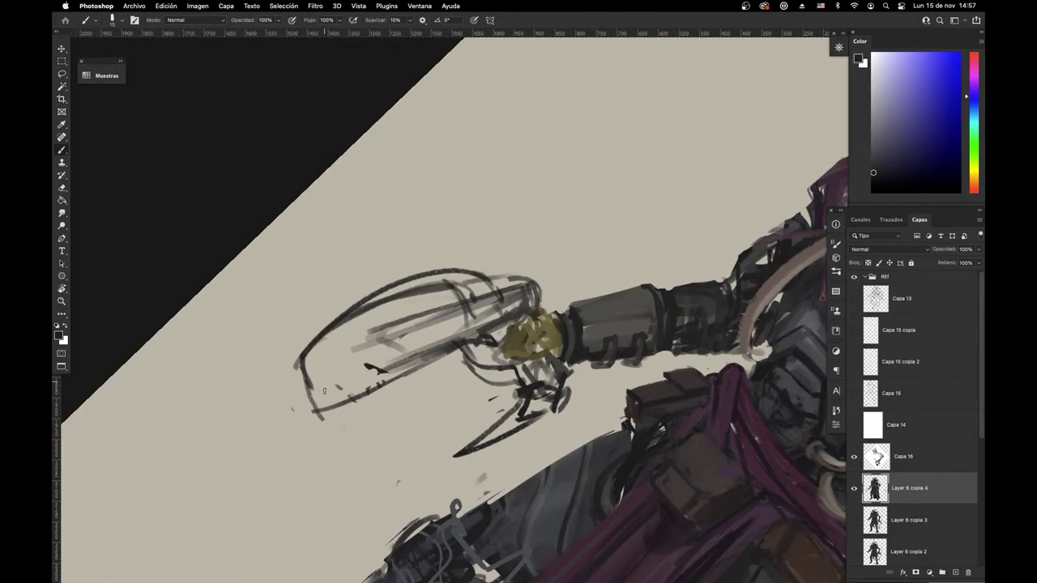
pyautogui.press('e')
pyautogui.moveTo(298, 363); pyautogui.dragTo(308, 395)
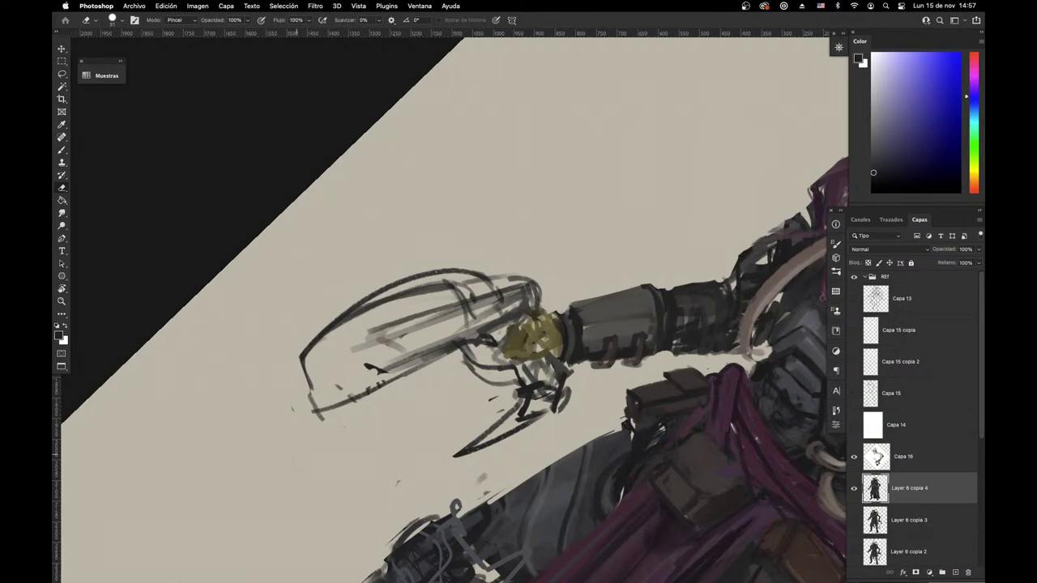
# Step: Draw an inner rim inside the casing and add small pointed spikes along its outer edge and face
pyautogui.press('b')
pyautogui.moveTo(298, 353)
pyautogui.mouseDown()
pyautogui.moveTo(340, 397)
pyautogui.moveTo(471, 291)
pyautogui.moveTo(300, 353)
pyautogui.moveTo(422, 272)
pyautogui.moveTo(315, 383)
pyautogui.moveTo(433, 282)
pyautogui.mouseUp()
pyautogui.rightClick(490, 269)
pyautogui.moveTo(300, 362); pyautogui.dragTo(405, 368)
pyautogui.moveTo(389, 264)
pyautogui.mouseDown()
pyautogui.moveTo(392, 290)
pyautogui.moveTo(335, 330)
pyautogui.mouseUp()
pyautogui.moveTo(425, 259)
pyautogui.mouseDown()
pyautogui.moveTo(422, 284)
pyautogui.moveTo(434, 282)
pyautogui.mouseUp()
pyautogui.moveTo(389, 264)
pyautogui.mouseDown()
pyautogui.moveTo(393, 280)
pyautogui.moveTo(341, 345)
pyautogui.moveTo(351, 332)
pyautogui.moveTo(377, 337)
pyautogui.moveTo(421, 297)
pyautogui.moveTo(427, 314)
pyautogui.moveTo(394, 318)
pyautogui.mouseUp()
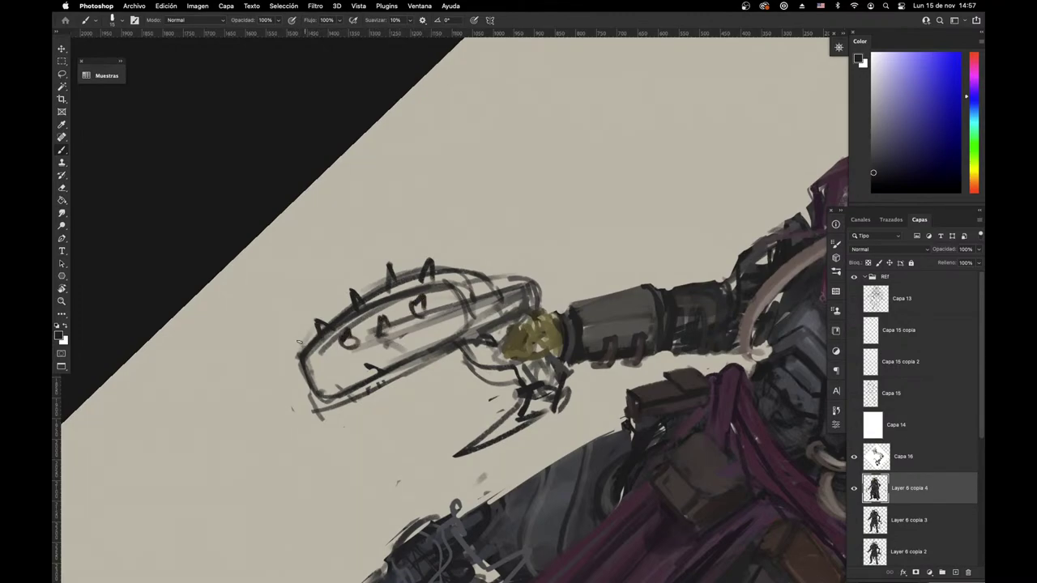
# Step: Reinforce the casing's inner and lower contours and sketch curved bands across its end near the hand
pyautogui.moveTo(456, 273)
pyautogui.mouseDown()
pyautogui.moveTo(465, 262)
pyautogui.moveTo(393, 375)
pyautogui.moveTo(365, 383)
pyautogui.mouseUp()
pyautogui.moveTo(297, 373)
pyautogui.mouseDown()
pyautogui.moveTo(310, 397)
pyautogui.moveTo(384, 390)
pyautogui.moveTo(470, 358)
pyautogui.mouseUp()
pyautogui.moveTo(361, 409)
pyautogui.mouseDown()
pyautogui.moveTo(466, 358)
pyautogui.moveTo(486, 306)
pyautogui.mouseUp()
pyautogui.moveTo(501, 268)
pyautogui.mouseDown()
pyautogui.moveTo(472, 275)
pyautogui.moveTo(530, 290)
pyautogui.mouseUp()
pyautogui.moveTo(488, 284); pyautogui.dragTo(527, 278)
# Step: Try a straight-sided extension beyond the casing's lower end, then erase its side and the spikes along the casing's outer edge
pyautogui.moveTo(515, 478)
pyautogui.mouseDown()
pyautogui.moveTo(509, 444)
pyautogui.moveTo(437, 415)
pyautogui.moveTo(333, 530)
pyautogui.mouseUp()
pyautogui.press('Escape')
pyautogui.press('super+space')
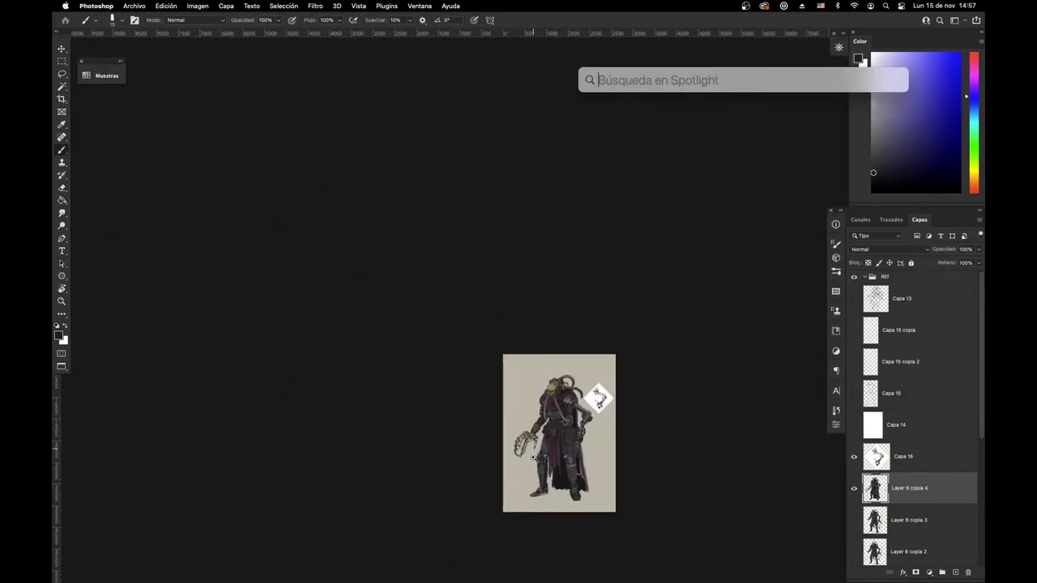
pyautogui.moveTo(536, 460); pyautogui.dragTo(640, 441)
pyautogui.moveTo(508, 374); pyautogui.dragTo(468, 463)
pyautogui.moveTo(487, 409); pyautogui.dragTo(471, 445)
pyautogui.moveTo(454, 502); pyautogui.dragTo(452, 502)
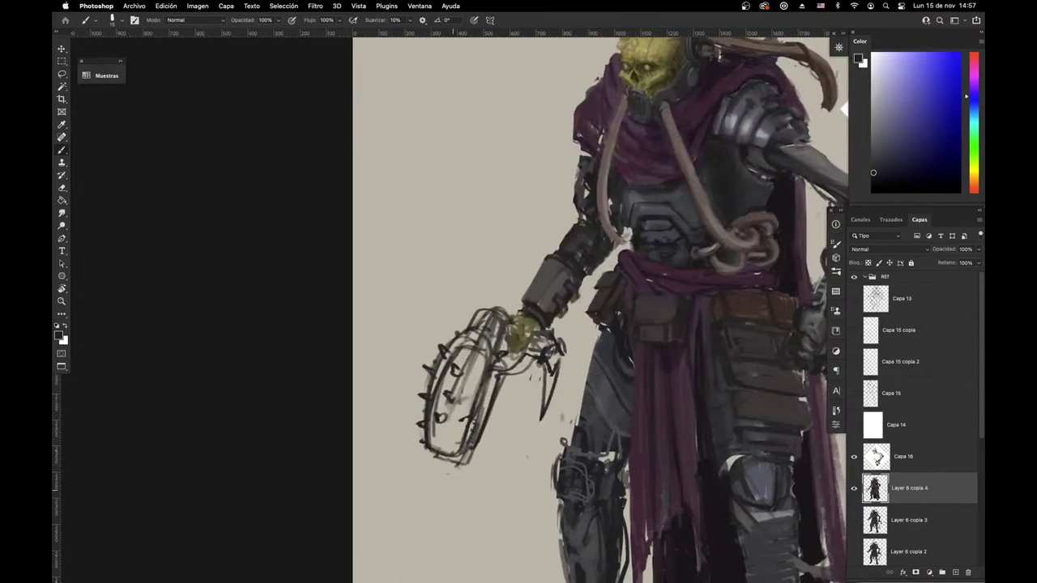
pyautogui.moveTo(444, 462)
pyautogui.mouseDown()
pyautogui.moveTo(417, 491)
pyautogui.moveTo(442, 533)
pyautogui.mouseUp()
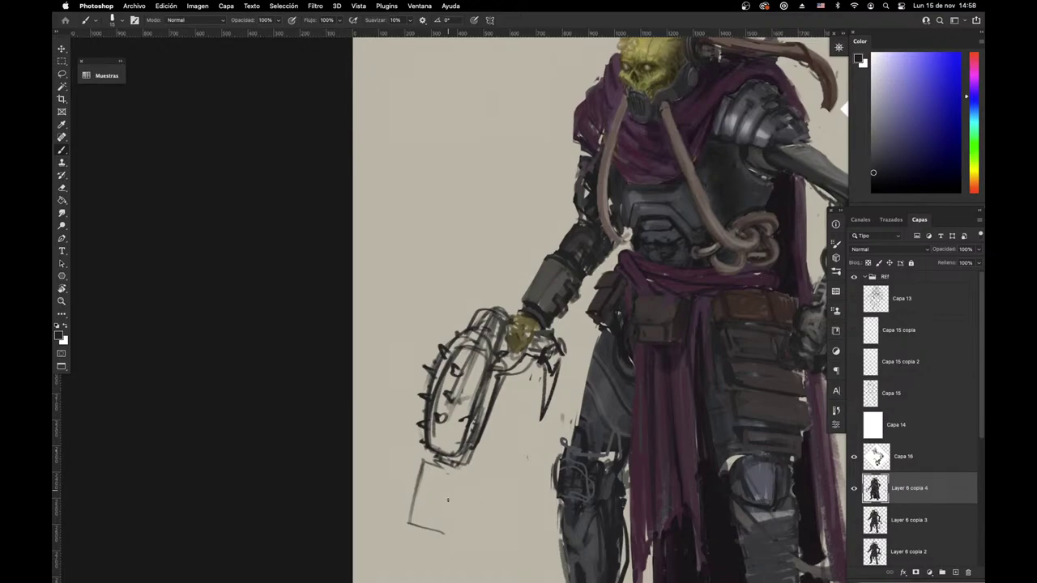
pyautogui.press('e')
pyautogui.moveTo(425, 461)
pyautogui.mouseDown()
pyautogui.moveTo(410, 524)
pyautogui.moveTo(435, 465)
pyautogui.mouseUp()
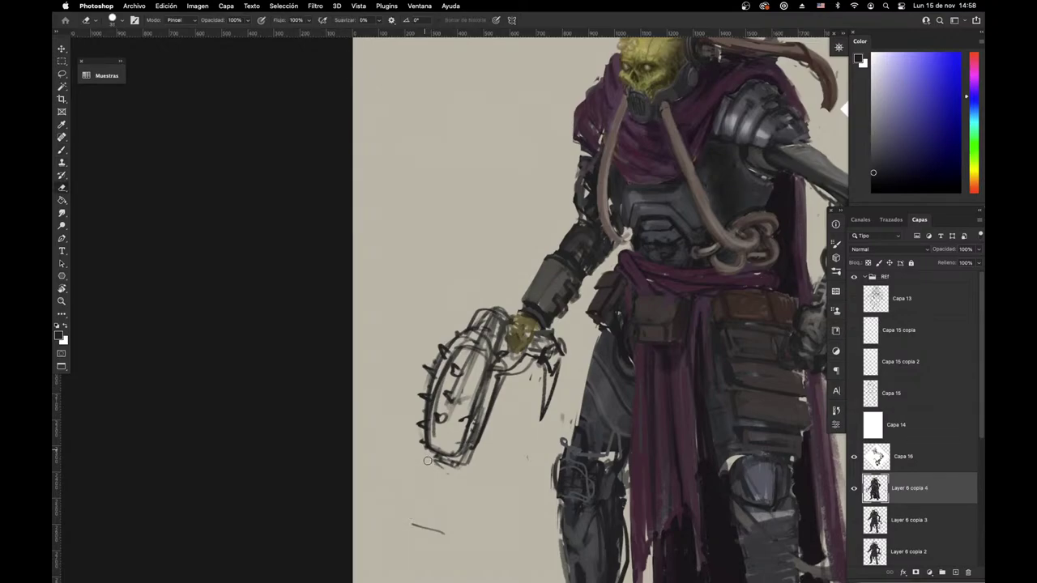
pyautogui.moveTo(428, 363); pyautogui.dragTo(418, 438)
pyautogui.press('super+Tab')
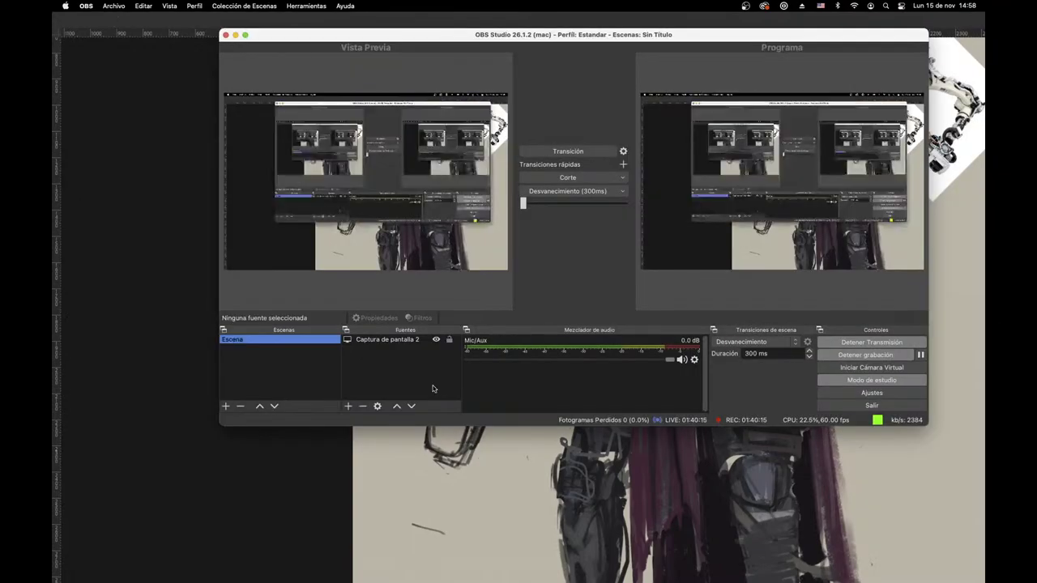
pyautogui.press('super+Tab')
# Step: Touch up the metal fingers of the hand at the hip with dark and mid greys sampled from the figure
pyautogui.moveTo(545, 488); pyautogui.dragTo(622, 494)
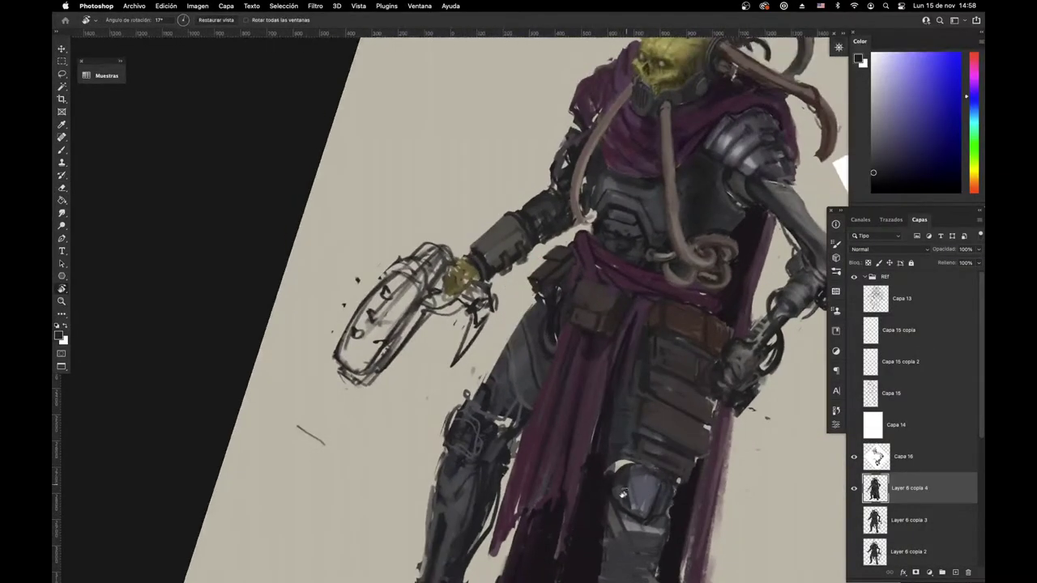
pyautogui.press('b')
pyautogui.keyDown('alt'); pyautogui.click(738, 348); pyautogui.keyUp('alt')
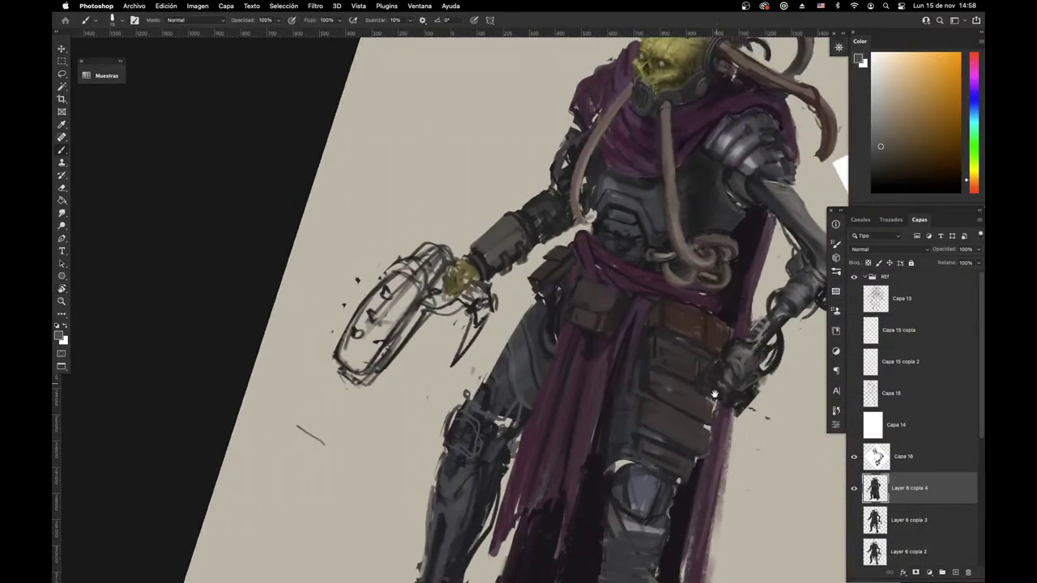
pyautogui.moveTo(718, 367); pyautogui.dragTo(636, 400)
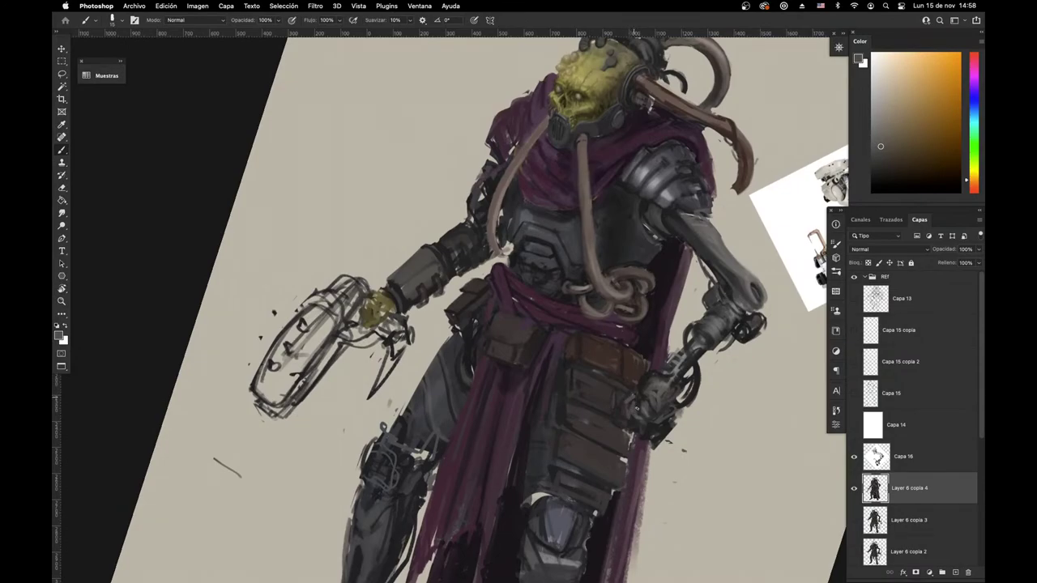
pyautogui.keyDown('alt'); pyautogui.click(637, 405); pyautogui.keyUp('alt')
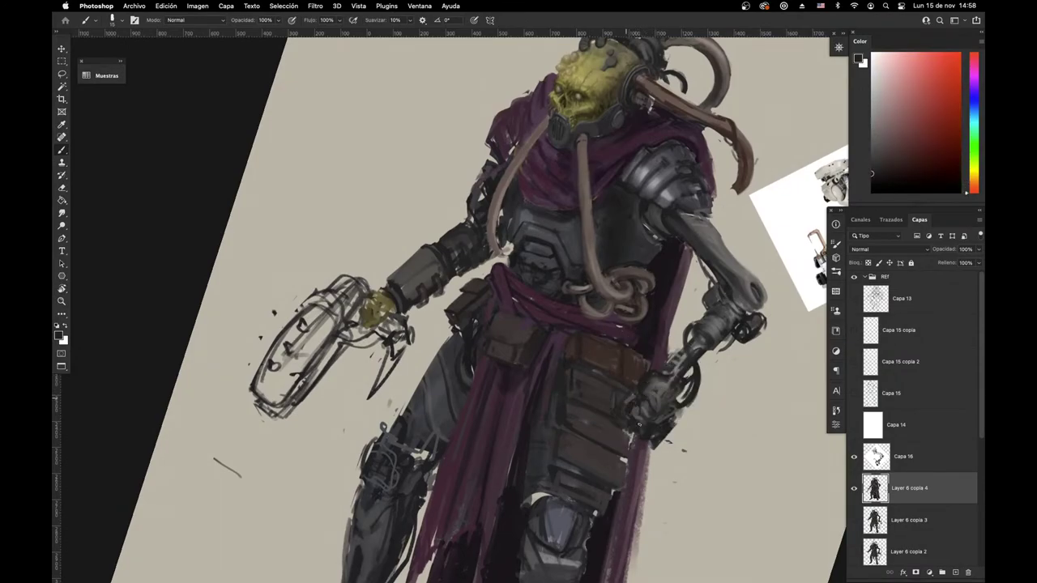
pyautogui.keyDown('alt'); pyautogui.click(625, 413); pyautogui.keyUp('alt')
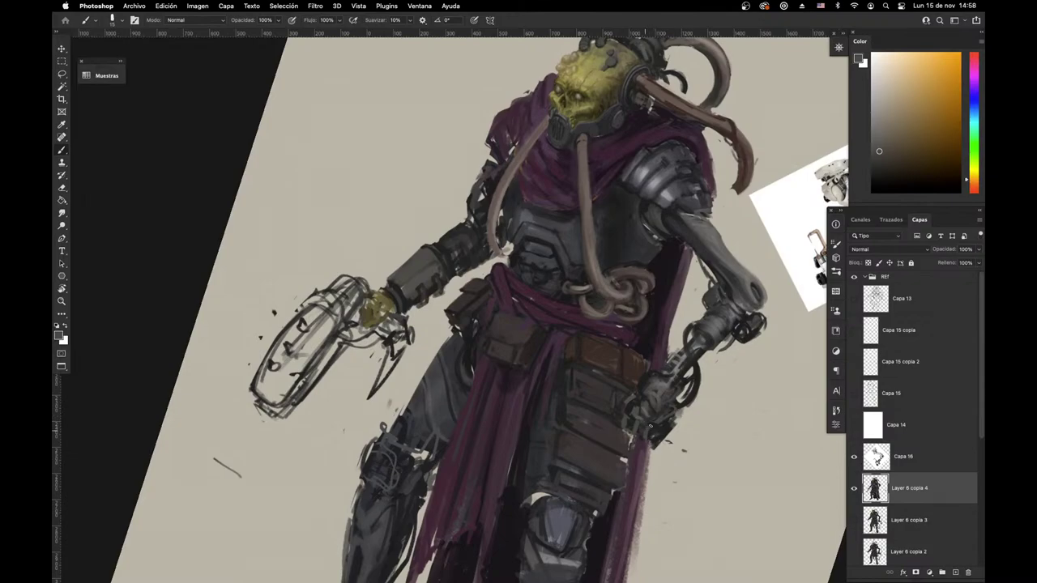
pyautogui.keyDown('alt'); pyautogui.click(664, 440); pyautogui.keyUp('alt')
# Step: Sketch a long, bent, blade-like shape in thin dark lines extending outward from behind the hand at the hip
pyautogui.moveTo(630, 461); pyautogui.dragTo(448, 451)
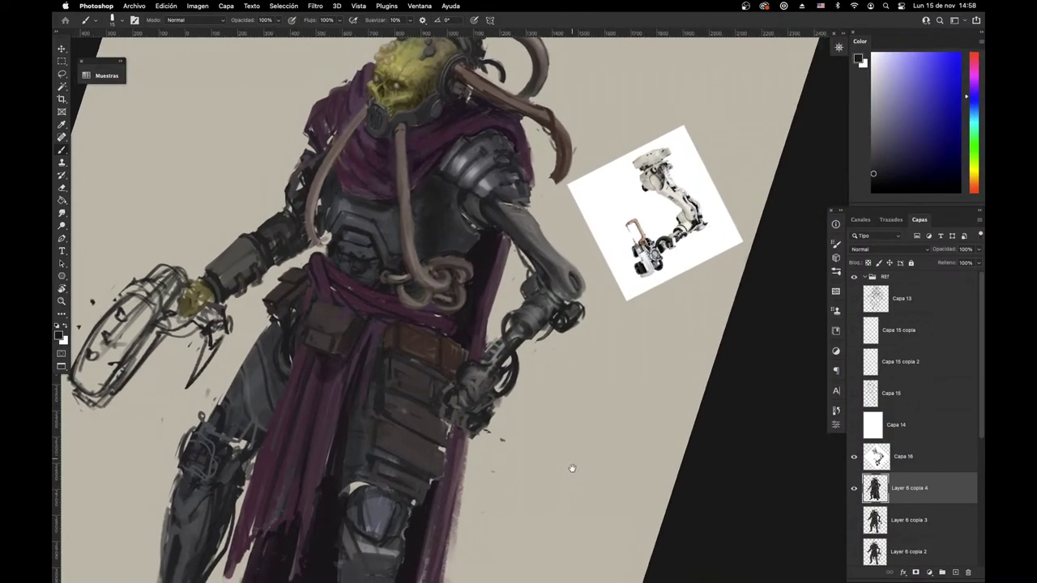
pyautogui.moveTo(488, 412)
pyautogui.mouseDown()
pyautogui.moveTo(516, 427)
pyautogui.moveTo(490, 397)
pyautogui.moveTo(583, 493)
pyautogui.mouseUp()
pyautogui.moveTo(537, 406); pyautogui.dragTo(583, 495)
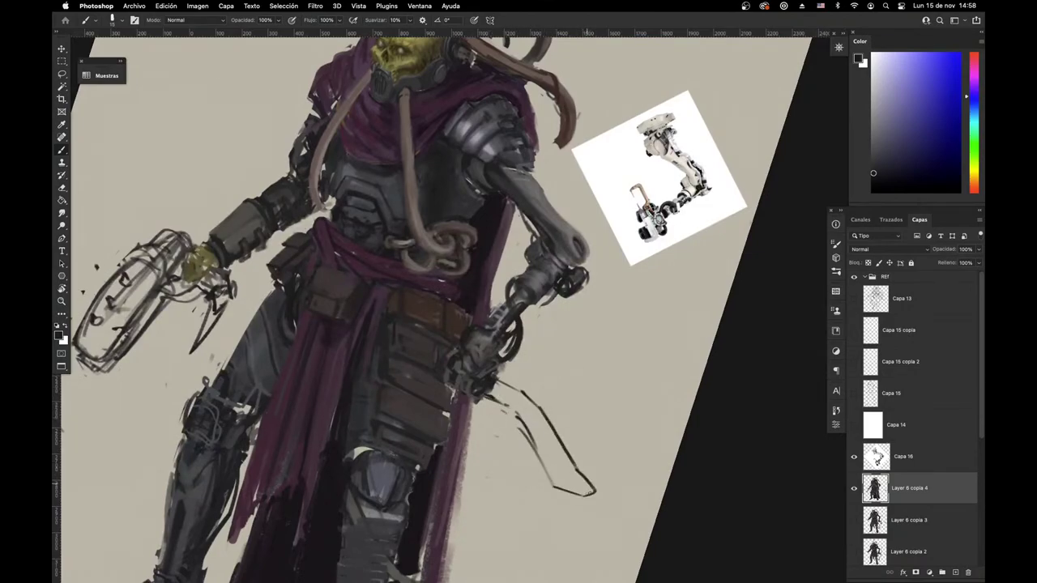
pyautogui.press('Escape')
pyautogui.moveTo(677, 508); pyautogui.dragTo(665, 498)
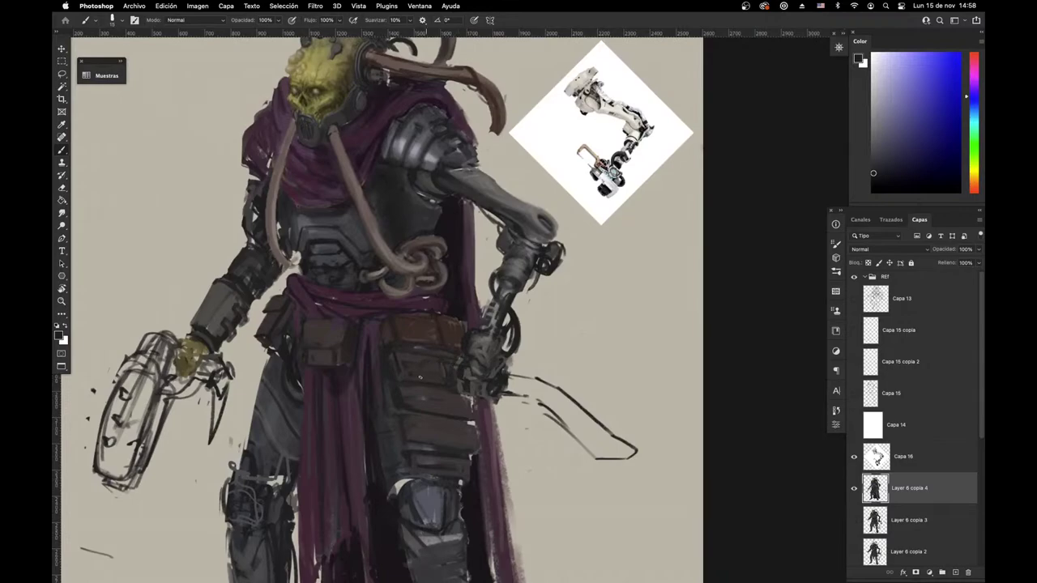
# Step: Touch up the brown belt pouch and the padded thigh panel beneath it with browns sampled from them
pyautogui.keyDown('alt'); pyautogui.click(438, 366); pyautogui.keyUp('alt')
pyautogui.keyDown('alt'); pyautogui.click(414, 330); pyautogui.keyUp('alt')
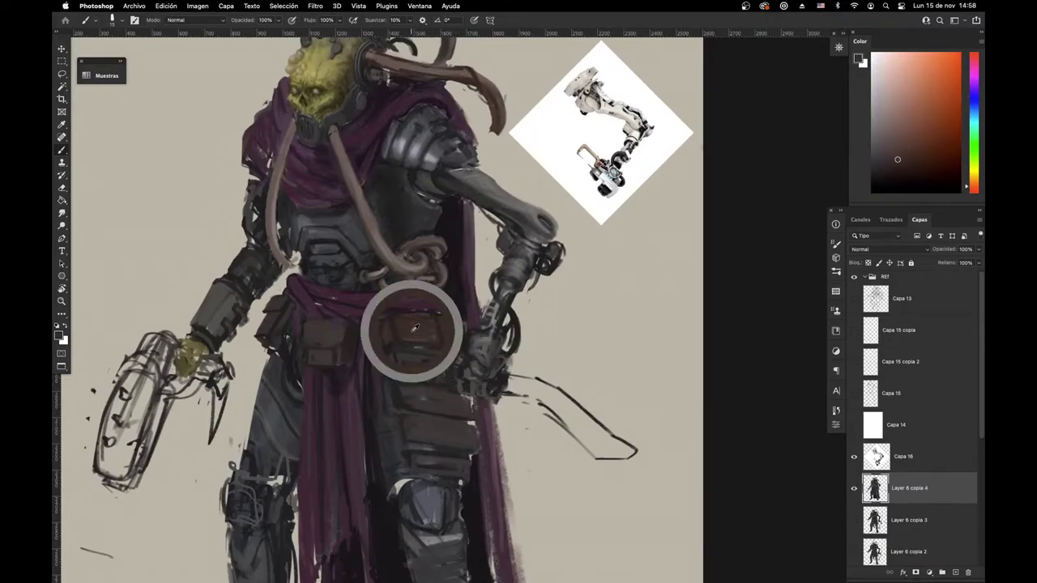
pyautogui.moveTo(436, 340); pyautogui.dragTo(466, 359)
pyautogui.moveTo(398, 445); pyautogui.dragTo(505, 475)
pyautogui.scroll(3, 340, 415)
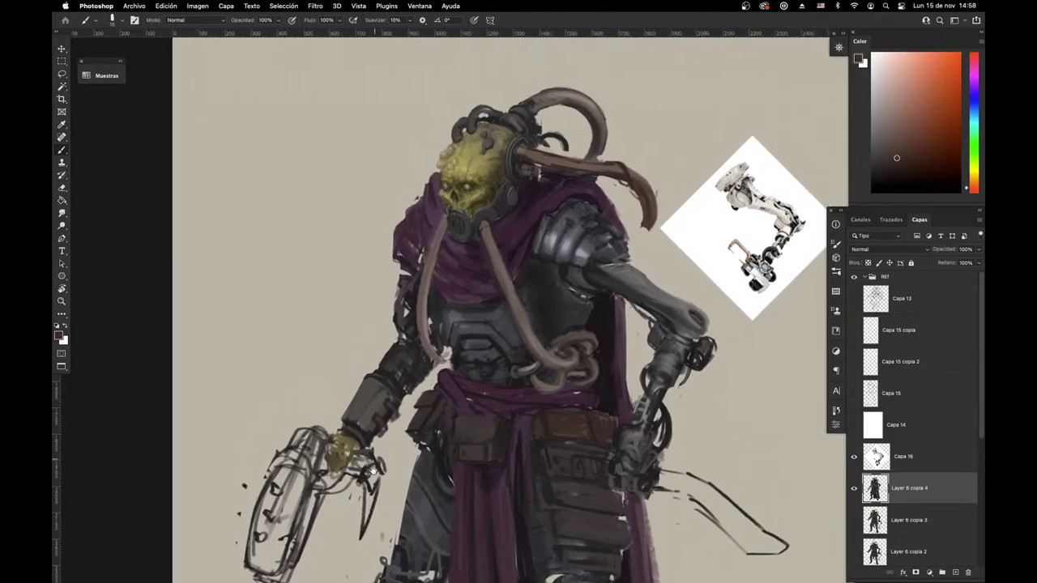
# Step: Refine the folds and ragged edge of the purple cloak over the shoulder beside the skull with sampled purples and lighter mauve
pyautogui.press('e')
pyautogui.press('b')
pyautogui.keyDown('alt'); pyautogui.click(421, 218); pyautogui.keyUp('alt')
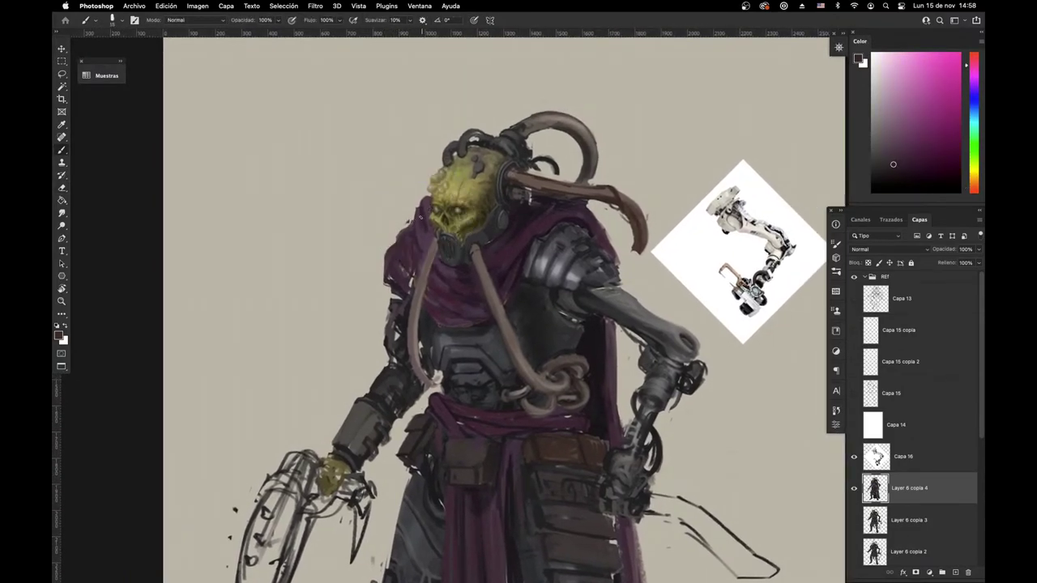
pyautogui.keyDown('alt'); pyautogui.click(423, 223); pyautogui.keyUp('alt')
pyautogui.keyDown('alt'); pyautogui.click(420, 250); pyautogui.keyUp('alt')
pyautogui.click(891, 125)
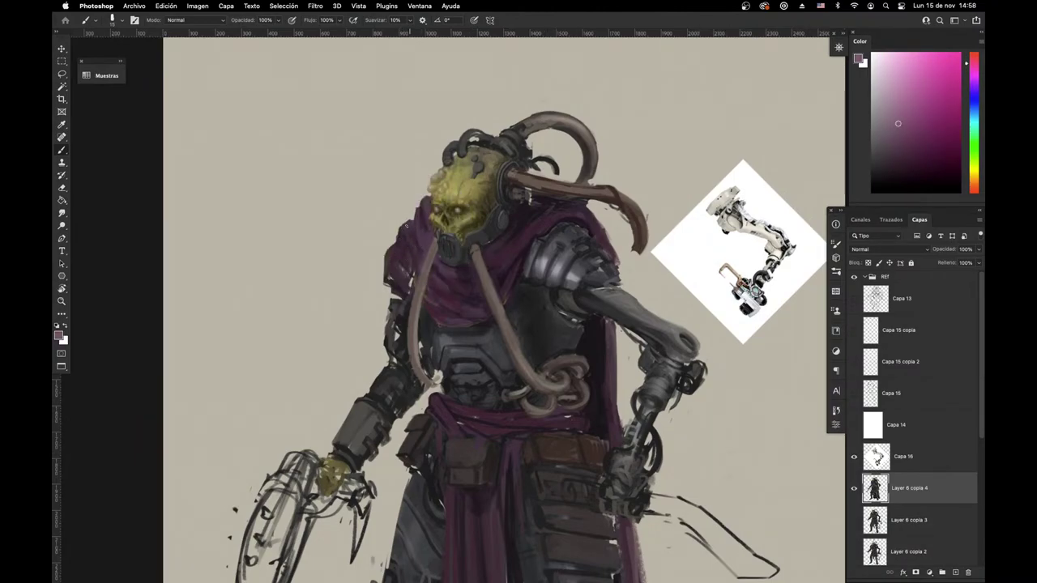
pyautogui.moveTo(408, 228); pyautogui.dragTo(410, 244)
pyautogui.keyDown('alt'); pyautogui.click(394, 282); pyautogui.keyUp('alt')
pyautogui.keyDown('alt'); pyautogui.click(388, 259); pyautogui.keyUp('alt')
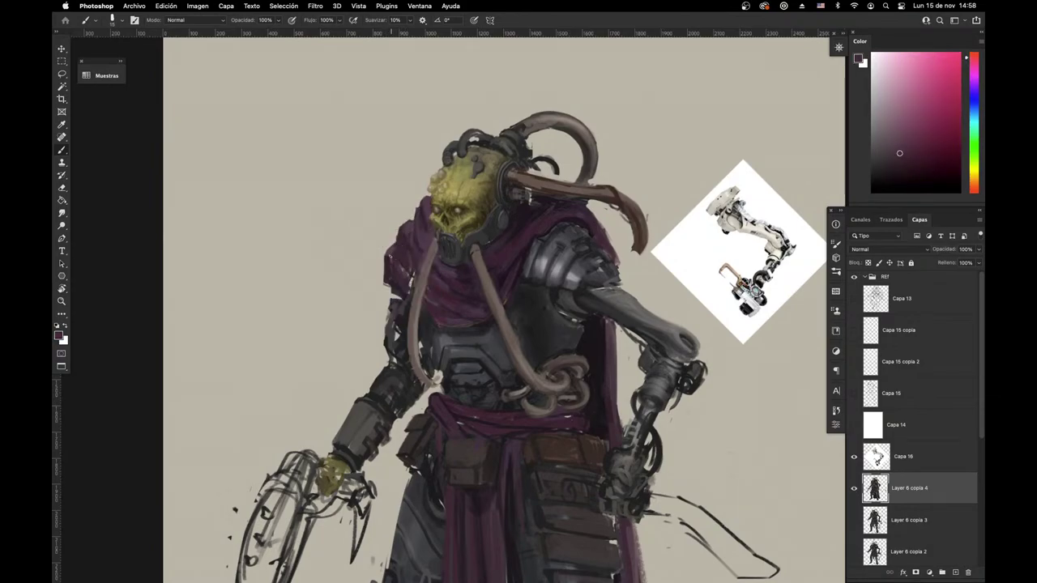
pyautogui.keyDown('alt'); pyautogui.click(398, 276); pyautogui.keyUp('alt')
# Step: Erase the leftover spike specks beside the outer edge of the held object's casing
pyautogui.moveTo(442, 324)
pyautogui.mouseDown()
pyautogui.moveTo(503, 281)
pyautogui.moveTo(508, 236)
pyautogui.mouseUp()
pyautogui.press('e')
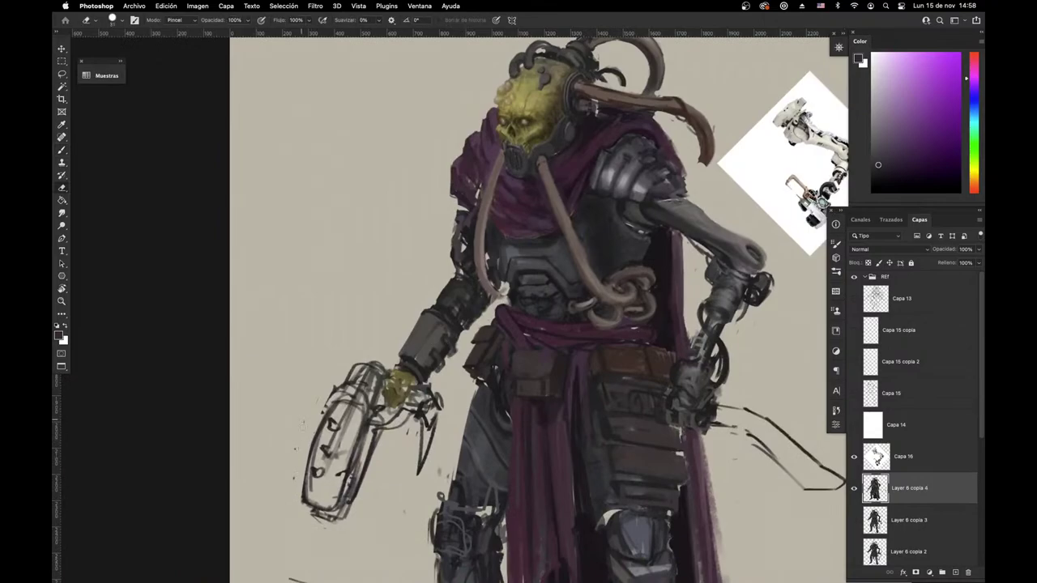
pyautogui.scroll(-3, 285, 484)
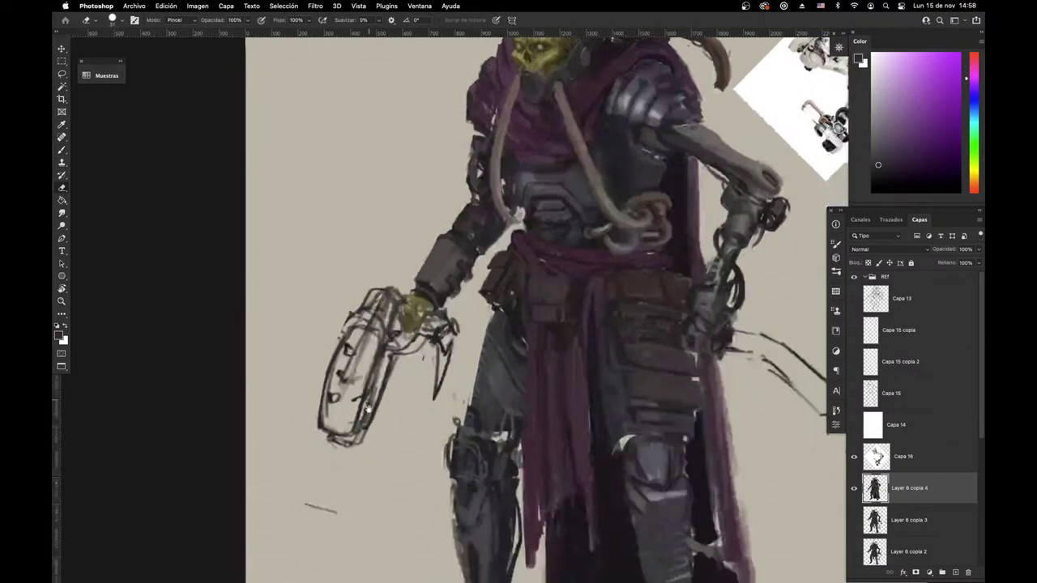
pyautogui.hscroll(-1, 292, 494)
pyautogui.scroll(1, 401, 443)
pyautogui.hscroll(-1, 401, 444)
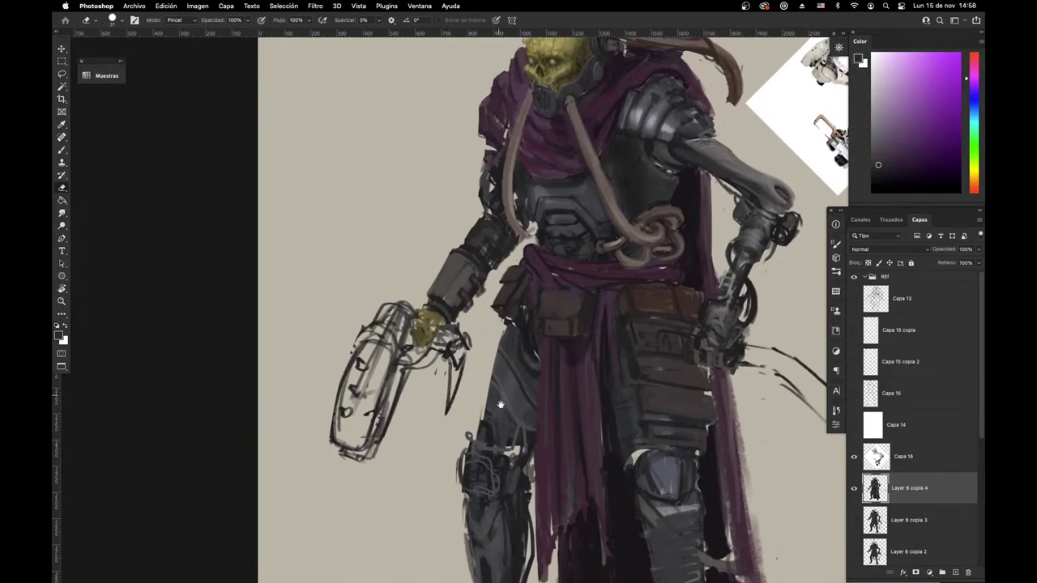
# Step: Darken the outer contour of the thigh beneath the side pouch with sampled dark grey and enlarge the brush
pyautogui.moveTo(501, 404); pyautogui.dragTo(497, 361)
pyautogui.press('b')
pyautogui.keyDown('alt'); pyautogui.click(507, 293); pyautogui.keyUp('alt')
pyautogui.moveTo(494, 297)
pyautogui.mouseDown()
pyautogui.moveTo(476, 380)
pyautogui.moveTo(515, 405)
pyautogui.mouseUp()
pyautogui.rightClick(523, 302)
pyautogui.click(600, 291)
pyautogui.click(535, 300)
pyautogui.keyDown('alt'); pyautogui.click(527, 298); pyautogui.keyUp('alt')
# Step: Paint dark curved bands across the lower thigh just above the knee on the held object's side
pyautogui.moveTo(485, 362); pyautogui.dragTo(473, 382)
pyautogui.moveTo(473, 380); pyautogui.dragTo(514, 400)
pyautogui.moveTo(479, 361)
pyautogui.mouseDown()
pyautogui.moveTo(505, 359)
pyautogui.moveTo(517, 391)
pyautogui.mouseUp()
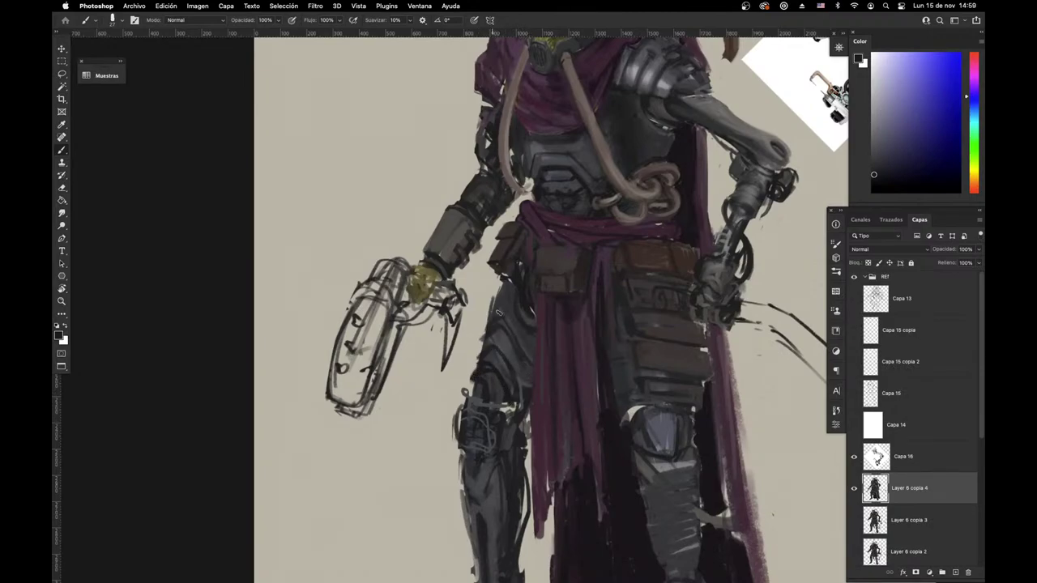
pyautogui.scroll(2, 501, 320)
pyautogui.moveTo(507, 375); pyautogui.dragTo(478, 286)
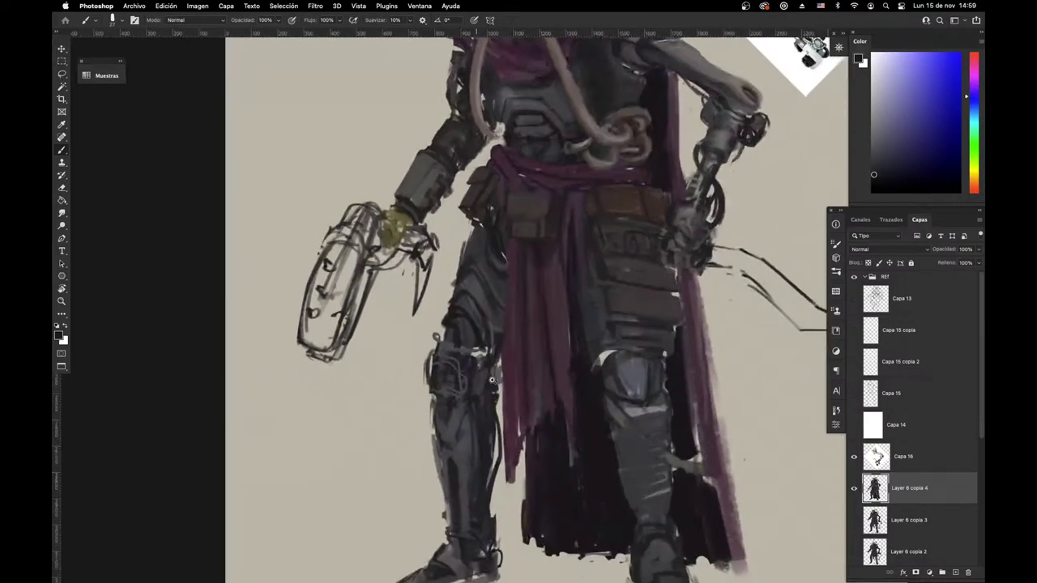
pyautogui.moveTo(458, 450); pyautogui.dragTo(408, 501)
pyautogui.scroll(5, 428, 477)
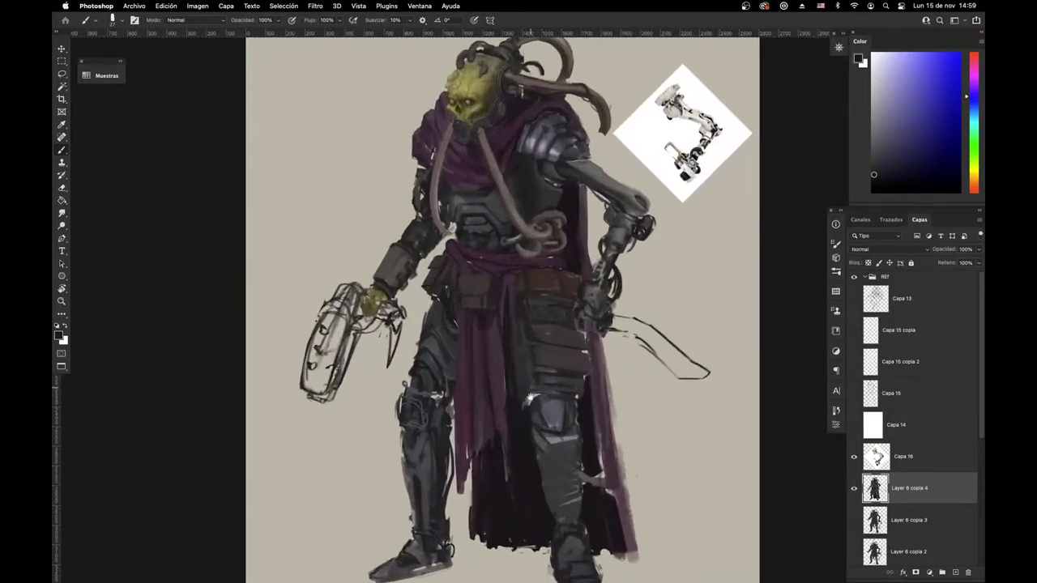
# Step: Erase the sketched oblong casing of the held device and the loose spike marks beneath the yellow hand
pyautogui.press('e')
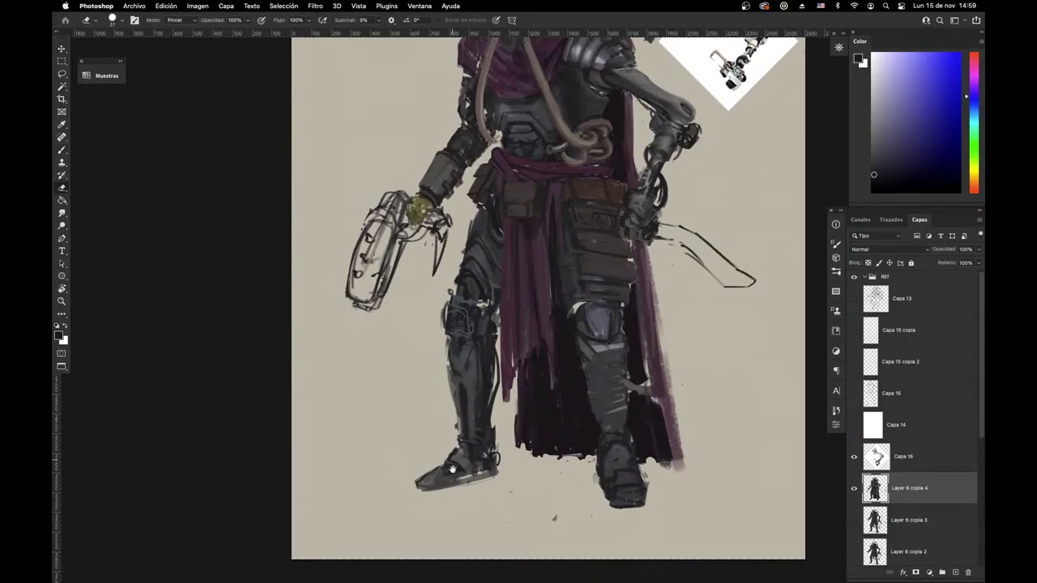
pyautogui.moveTo(451, 468); pyautogui.dragTo(490, 437)
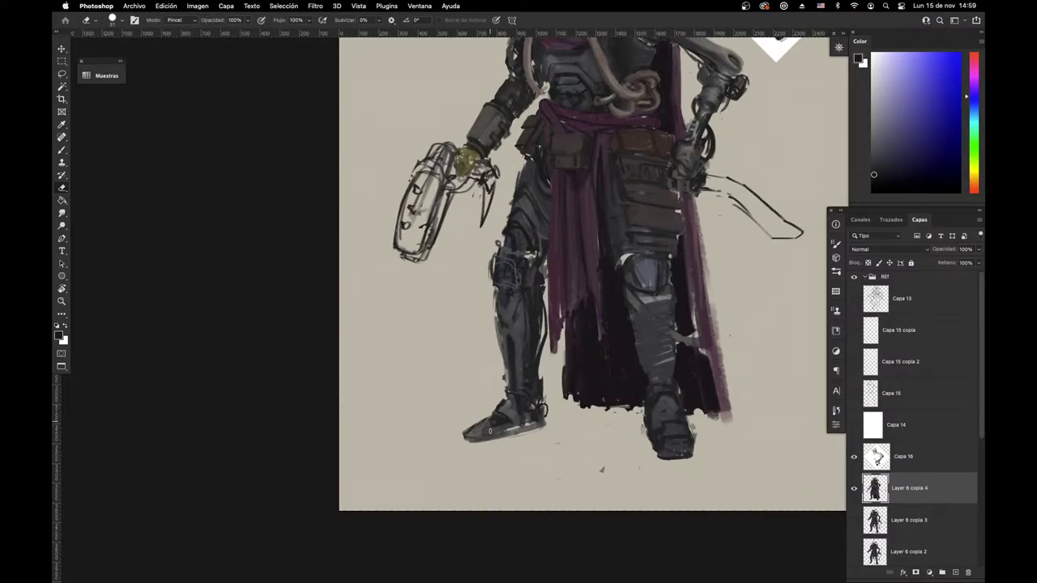
pyautogui.press('b')
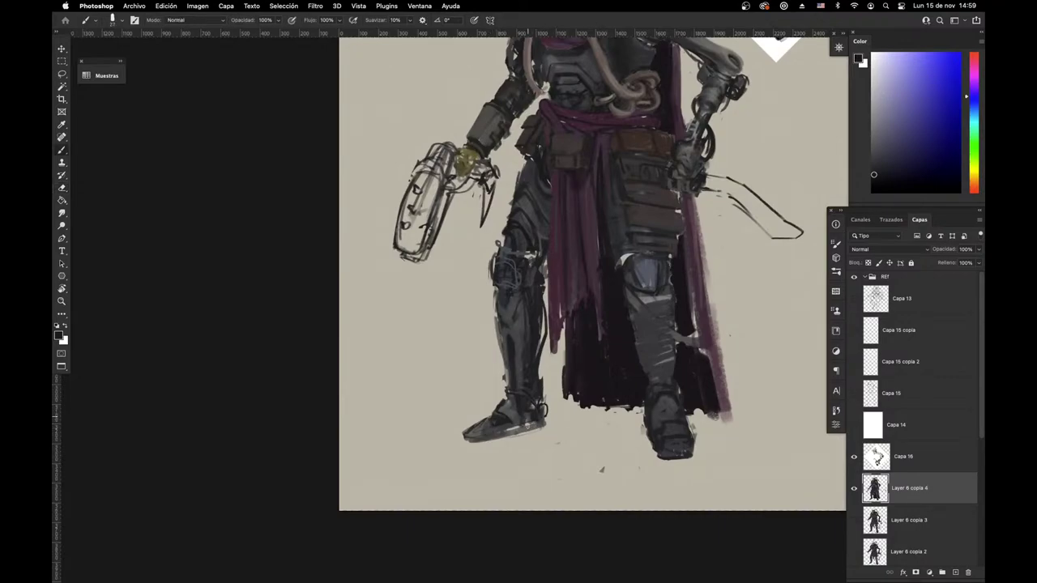
pyautogui.moveTo(583, 483); pyautogui.dragTo(544, 532)
pyautogui.moveTo(546, 471); pyautogui.dragTo(507, 511)
pyautogui.moveTo(581, 356); pyautogui.dragTo(523, 460)
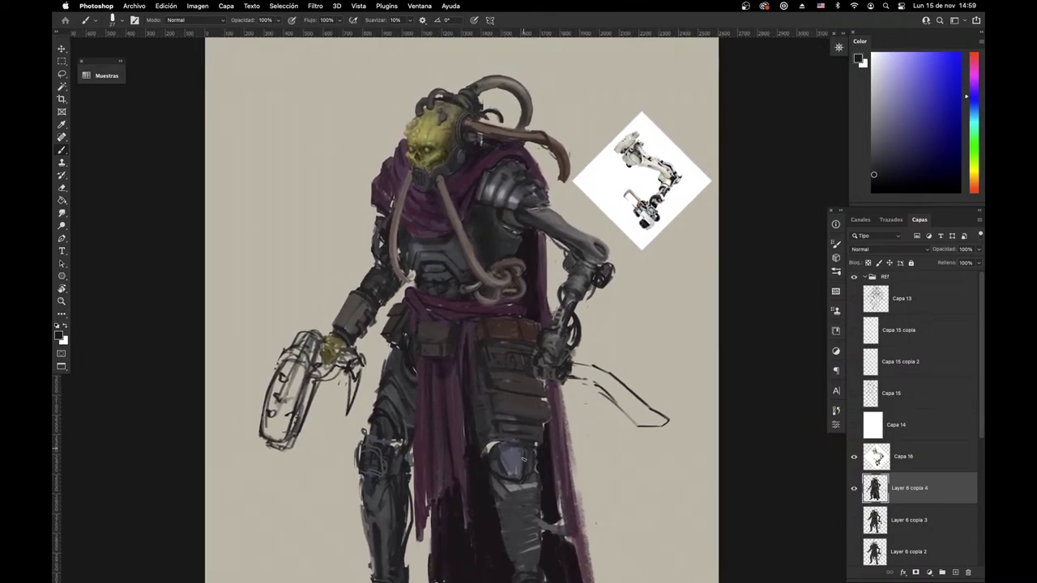
pyautogui.scroll(-3, 507, 468)
pyautogui.hscroll(-2, 506, 468)
pyautogui.press('e')
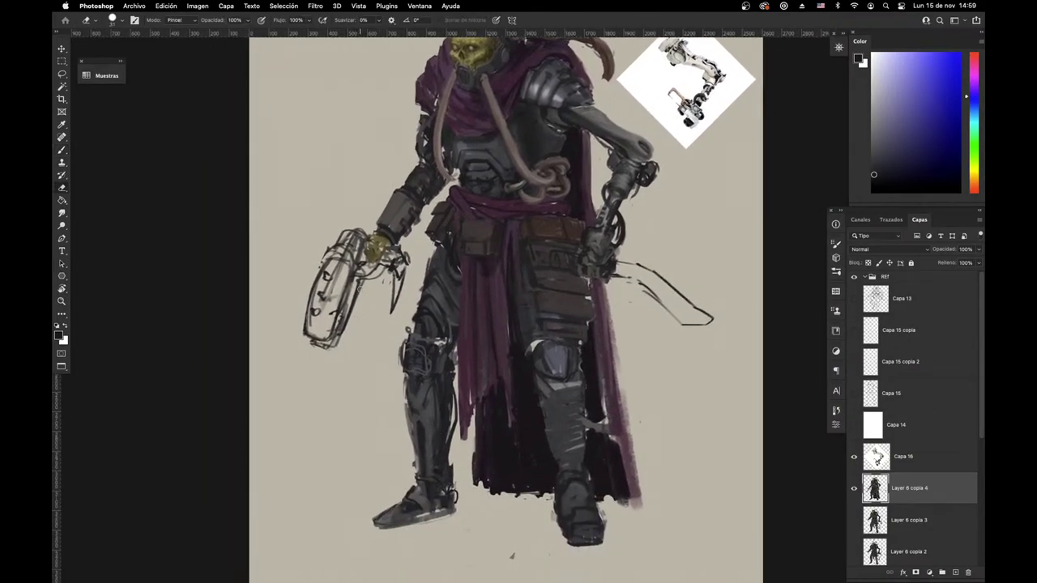
pyautogui.moveTo(361, 289)
pyautogui.mouseDown()
pyautogui.moveTo(338, 345)
pyautogui.moveTo(371, 452)
pyautogui.mouseUp()
pyautogui.moveTo(343, 358)
pyautogui.mouseDown()
pyautogui.moveTo(330, 421)
pyautogui.moveTo(348, 361)
pyautogui.moveTo(356, 434)
pyautogui.mouseUp()
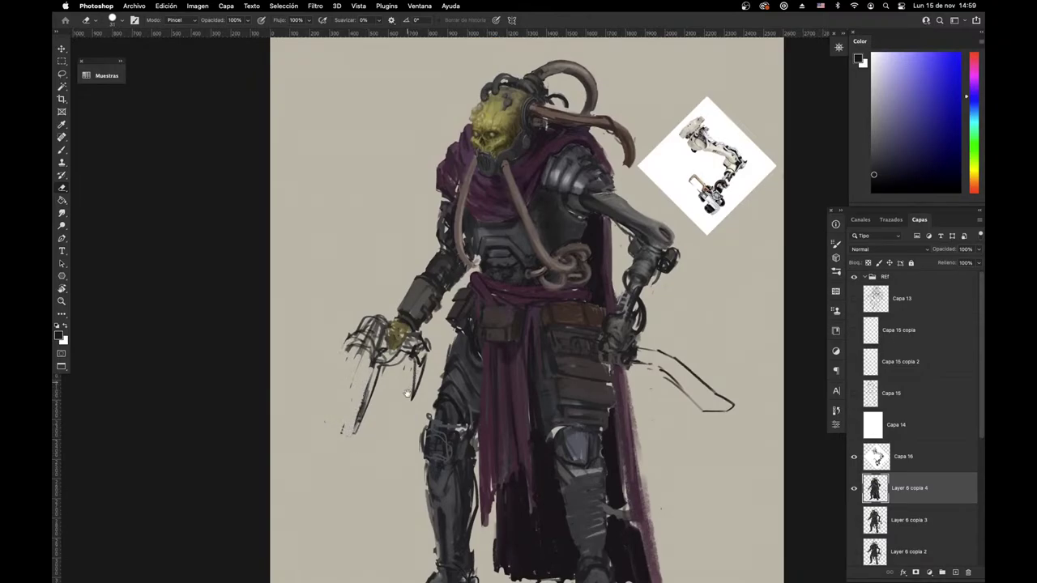
pyautogui.moveTo(407, 393)
pyautogui.mouseDown()
pyautogui.moveTo(420, 360)
pyautogui.moveTo(406, 388)
pyautogui.mouseUp()
pyautogui.press('b')
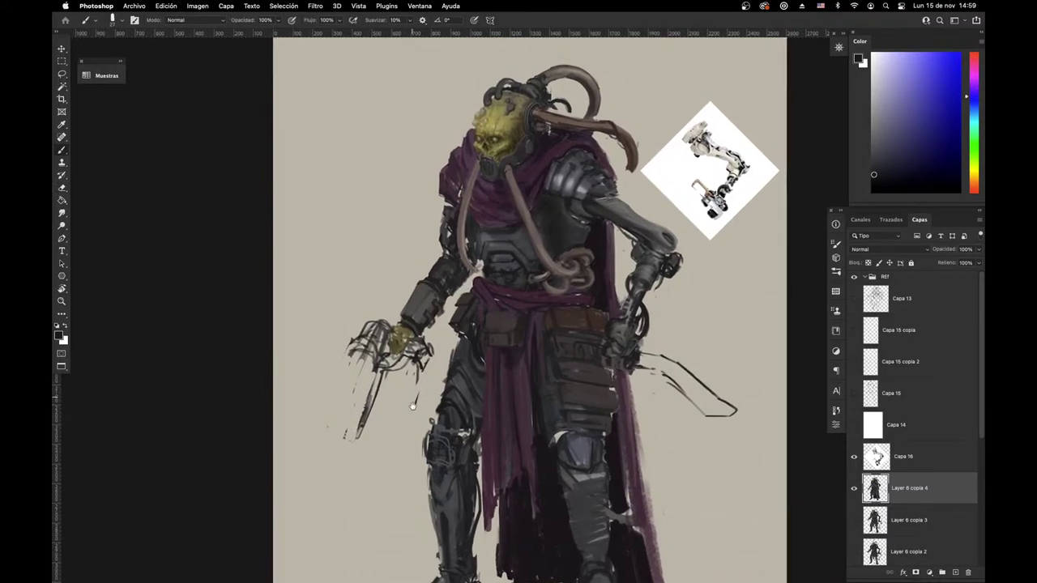
# Step: Erase the drooping tip of the brown tube projecting behind the skull to give it a blunt end
pyautogui.moveTo(576, 313); pyautogui.dragTo(614, 336)
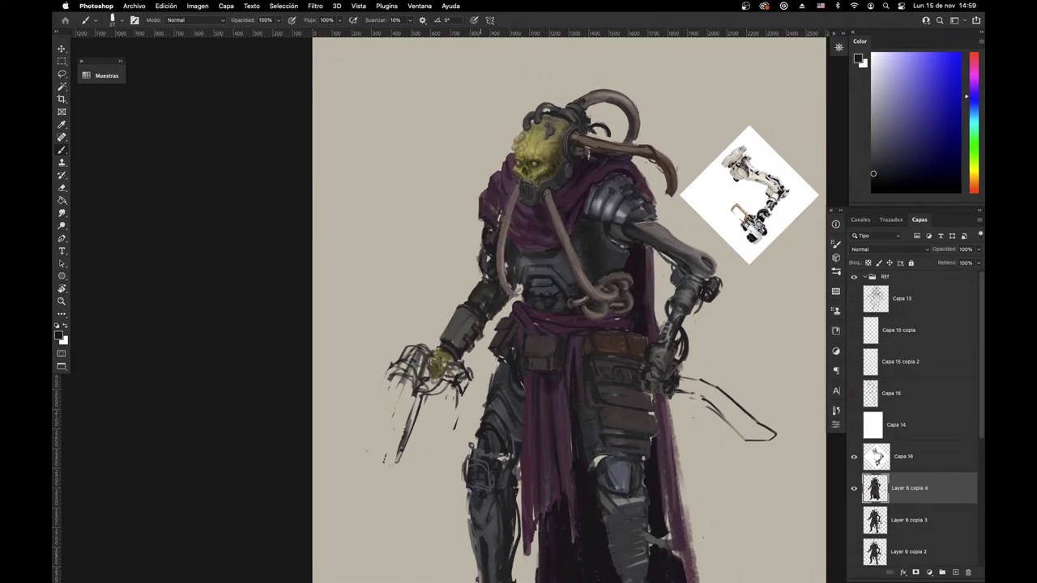
pyautogui.press('e')
pyautogui.moveTo(445, 314); pyautogui.dragTo(448, 319)
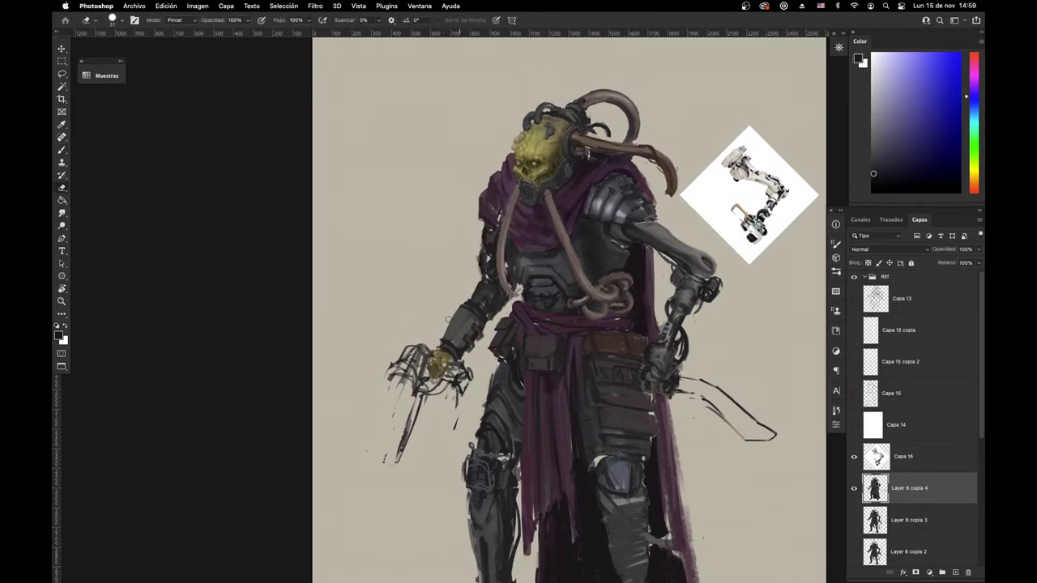
pyautogui.press('b')
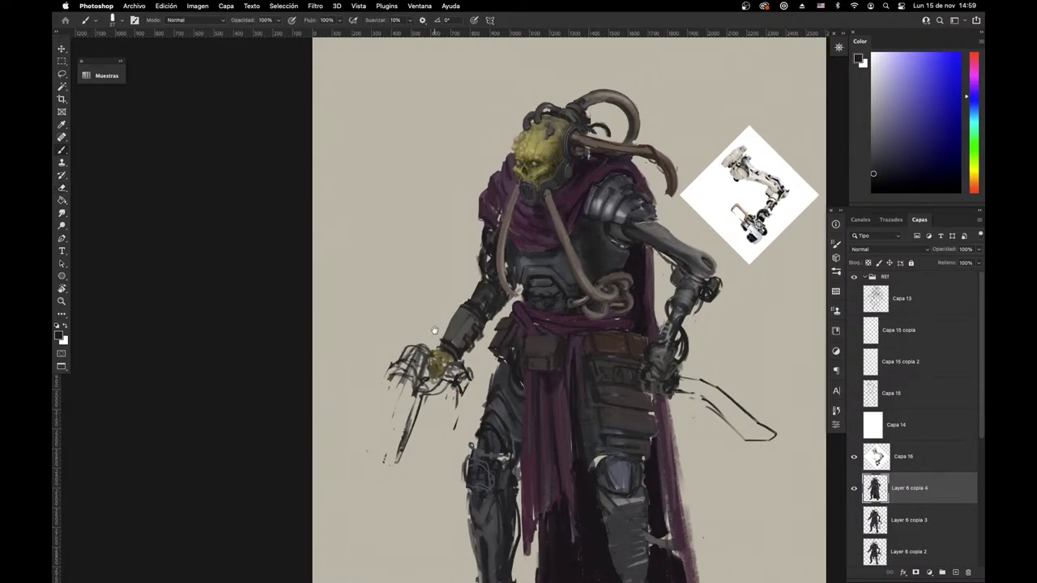
pyautogui.scroll(3, 435, 331)
pyautogui.hscroll(3, 435, 331)
pyautogui.press('e')
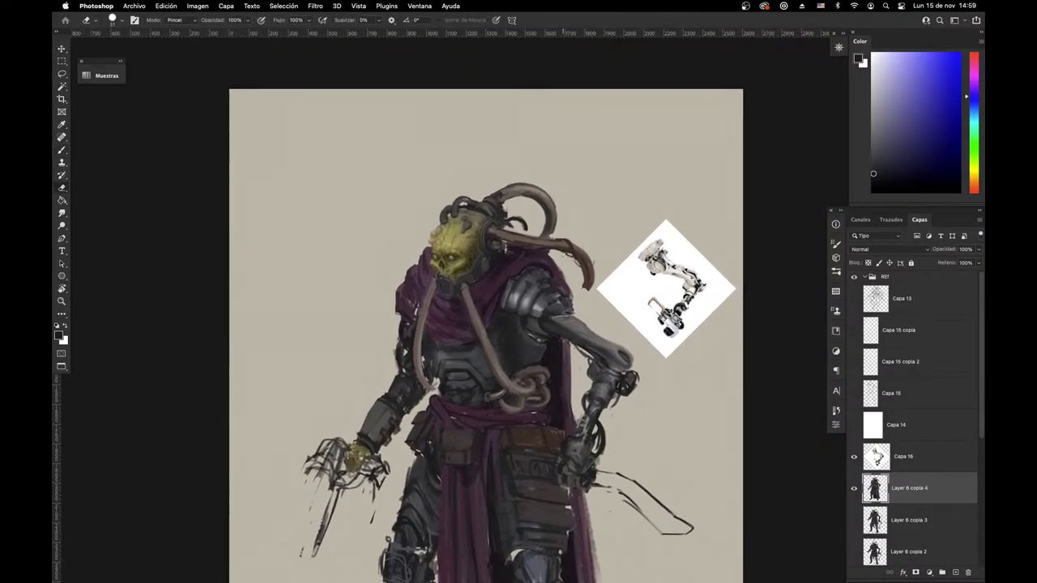
pyautogui.moveTo(572, 235)
pyautogui.mouseDown()
pyautogui.moveTo(574, 267)
pyautogui.moveTo(593, 261)
pyautogui.moveTo(595, 279)
pyautogui.moveTo(565, 235)
pyautogui.mouseUp()
pyautogui.press('r')
pyautogui.moveTo(381, 447); pyautogui.dragTo(444, 491)
pyautogui.press('Escape')
# Step: Strengthen both side edges of the shin armour beneath the blue kneecap with a sampled grey
pyautogui.scroll(-5, 567, 481)
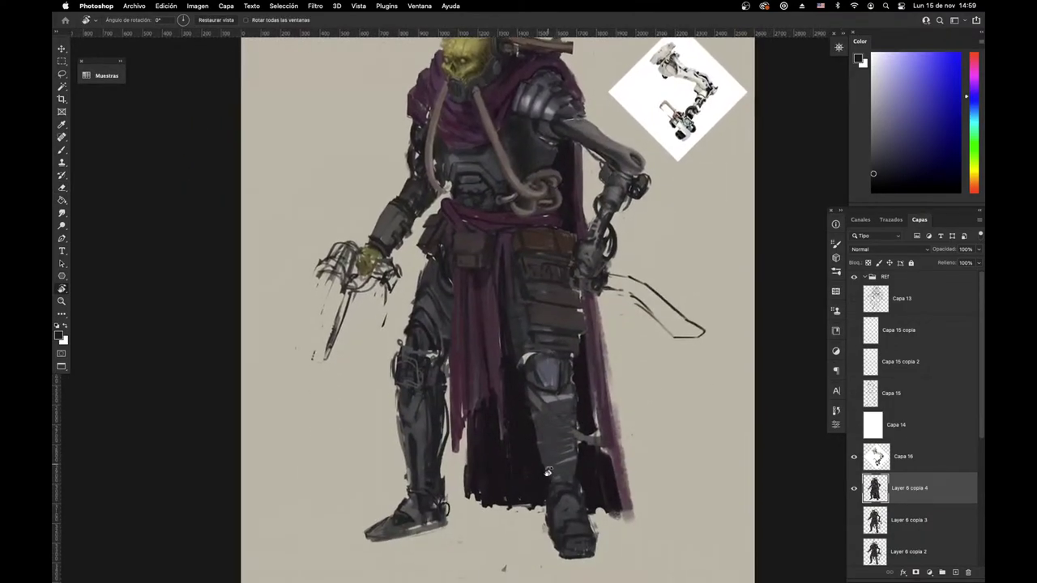
pyautogui.press('b')
pyautogui.keyDown('alt'); pyautogui.click(548, 398); pyautogui.keyUp('alt')
pyautogui.moveTo(528, 392)
pyautogui.mouseDown()
pyautogui.moveTo(544, 462)
pyautogui.moveTo(535, 429)
pyautogui.mouseUp()
pyautogui.moveTo(576, 389); pyautogui.dragTo(579, 471)
# Step: Cover the light patches on the cloak beside that shin with sampled near-black purple
pyautogui.keyDown('alt'); pyautogui.click(578, 391); pyautogui.keyUp('alt')
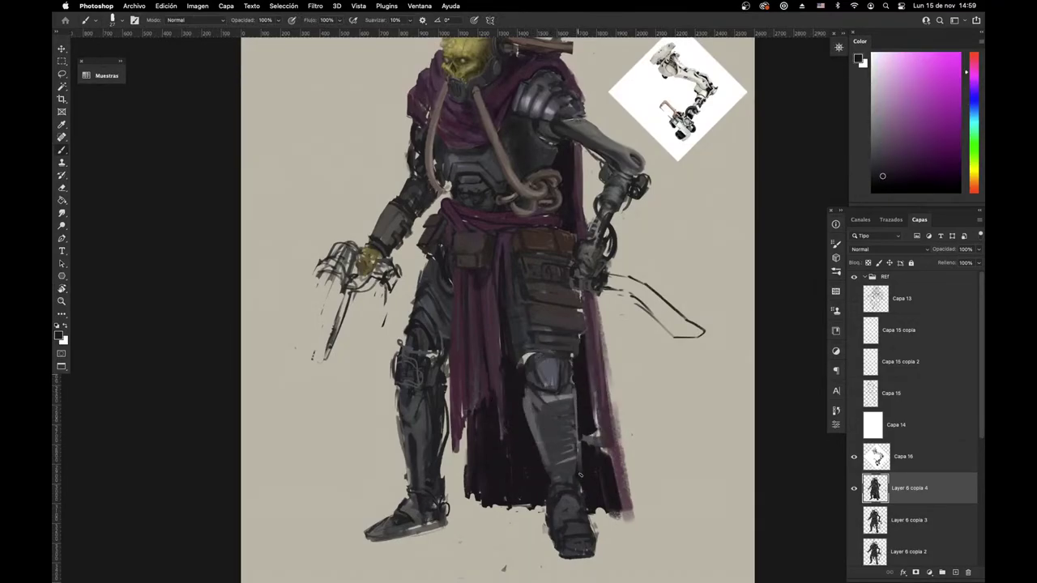
pyautogui.moveTo(579, 428)
pyautogui.mouseDown()
pyautogui.moveTo(581, 470)
pyautogui.moveTo(589, 446)
pyautogui.mouseUp()
pyautogui.moveTo(593, 412)
pyautogui.mouseDown()
pyautogui.moveTo(600, 468)
pyautogui.moveTo(590, 430)
pyautogui.mouseUp()
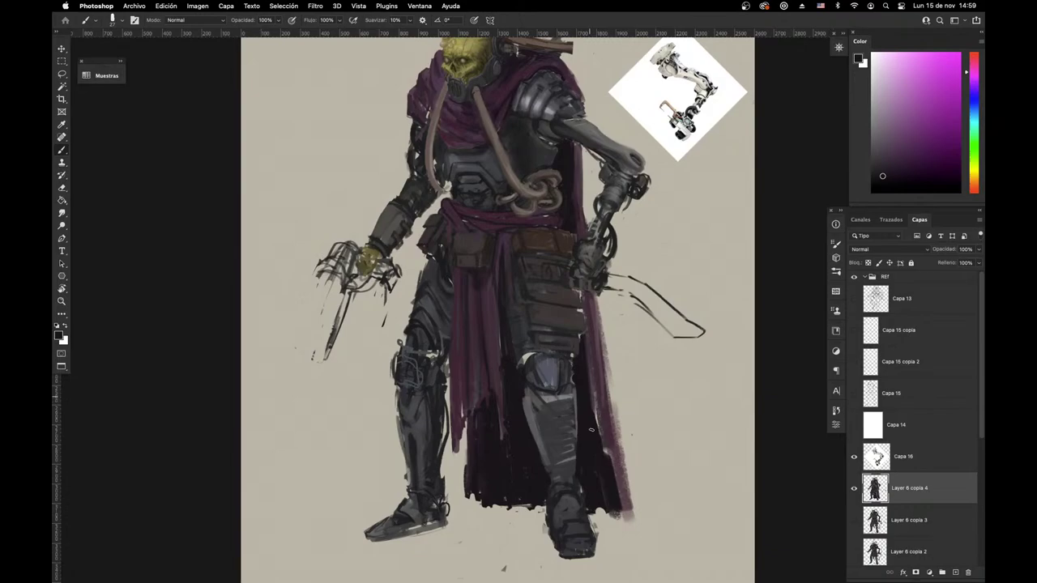
# Step: Repaint the hanging cloth's tattered ends and the cloak's outer edge down to the hem with sampled purple
pyautogui.keyDown('alt'); pyautogui.click(455, 383); pyautogui.keyUp('alt')
pyautogui.moveTo(498, 442); pyautogui.dragTo(478, 426)
pyautogui.moveTo(570, 275); pyautogui.dragTo(583, 341)
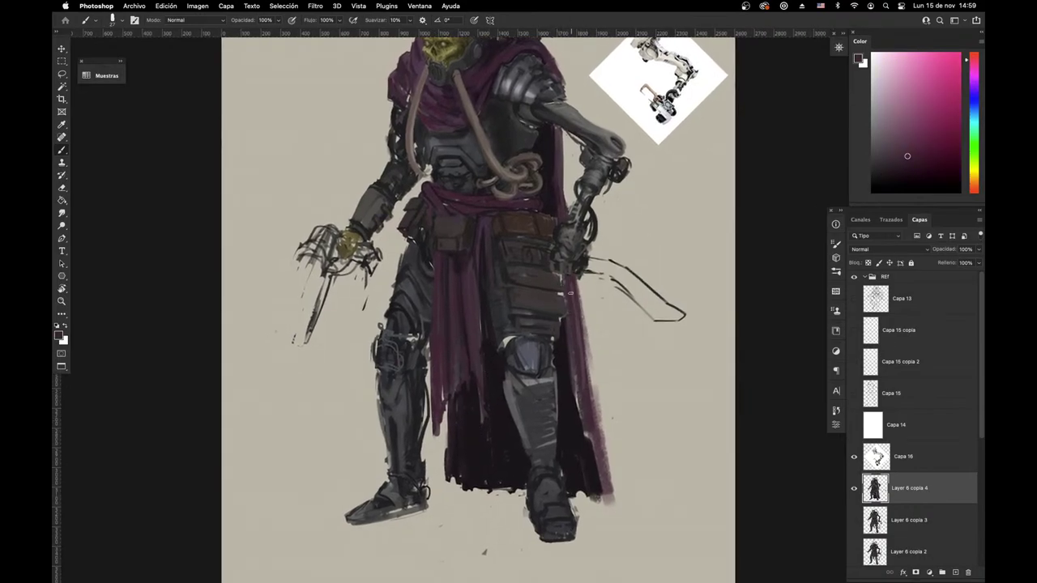
pyautogui.moveTo(577, 389); pyautogui.dragTo(609, 502)
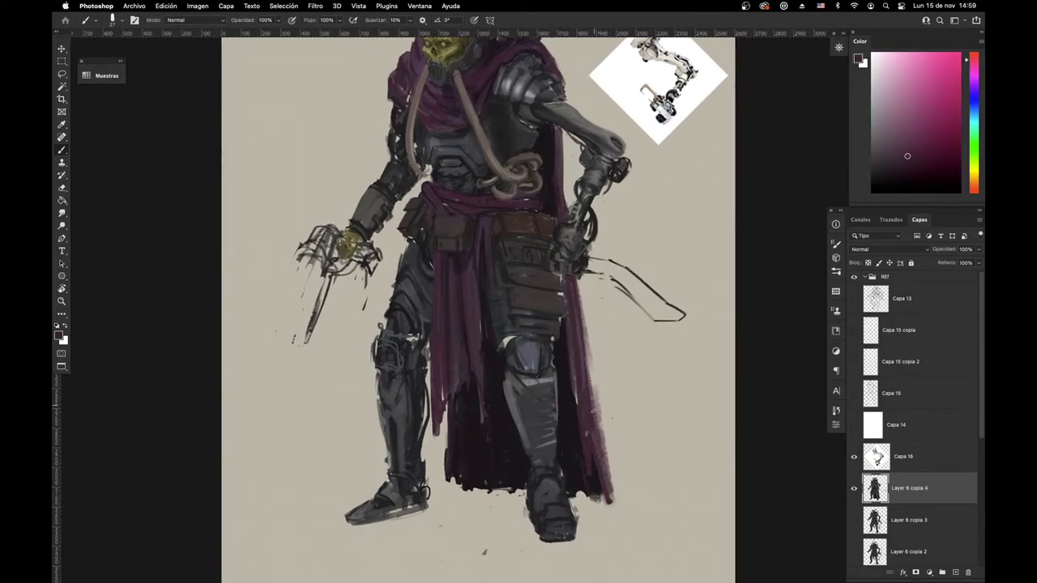
# Step: Sketch a flaring cloak outline trailing along the floor and dark hem lines on both sides of the front boot
pyautogui.moveTo(582, 339)
pyautogui.mouseDown()
pyautogui.moveTo(614, 496)
pyautogui.moveTo(687, 449)
pyautogui.moveTo(690, 431)
pyautogui.moveTo(750, 448)
pyautogui.mouseUp()
pyautogui.keyDown('alt'); pyautogui.click(530, 430); pyautogui.keyUp('alt')
pyautogui.moveTo(516, 434)
pyautogui.mouseDown()
pyautogui.moveTo(521, 446)
pyautogui.moveTo(592, 456)
pyautogui.mouseUp()
pyautogui.moveTo(644, 453); pyautogui.dragTo(695, 456)
pyautogui.keyDown('alt'); pyautogui.click(662, 406); pyautogui.keyUp('alt')
pyautogui.moveTo(671, 417)
pyautogui.mouseDown()
pyautogui.moveTo(690, 433)
pyautogui.moveTo(751, 444)
pyautogui.moveTo(693, 458)
pyautogui.mouseUp()
pyautogui.keyDown('alt'); pyautogui.click(524, 422); pyautogui.keyUp('alt')
pyautogui.moveTo(504, 394); pyautogui.dragTo(505, 444)
pyautogui.moveTo(506, 417)
pyautogui.mouseDown()
pyautogui.moveTo(497, 430)
pyautogui.moveTo(558, 452)
pyautogui.mouseUp()
pyautogui.moveTo(494, 454); pyautogui.dragTo(572, 456)
pyautogui.moveTo(641, 462); pyautogui.dragTo(702, 465)
# Step: Enlarge the brush and fill the cloak's trailing flare on the floor with sampled purple
pyautogui.rightClick(666, 297)
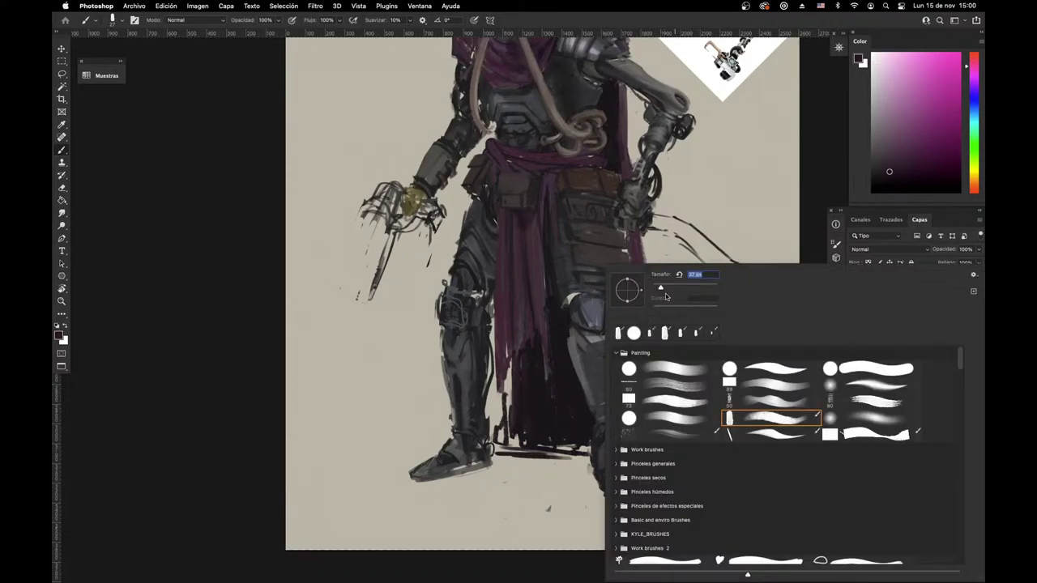
pyautogui.keyDown('alt'); pyautogui.click(504, 308); pyautogui.keyUp('alt')
pyautogui.moveTo(645, 319)
pyautogui.mouseDown()
pyautogui.moveTo(659, 423)
pyautogui.moveTo(665, 413)
pyautogui.moveTo(678, 420)
pyautogui.moveTo(677, 451)
pyautogui.moveTo(713, 444)
pyautogui.moveTo(721, 431)
pyautogui.moveTo(750, 451)
pyautogui.mouseUp()
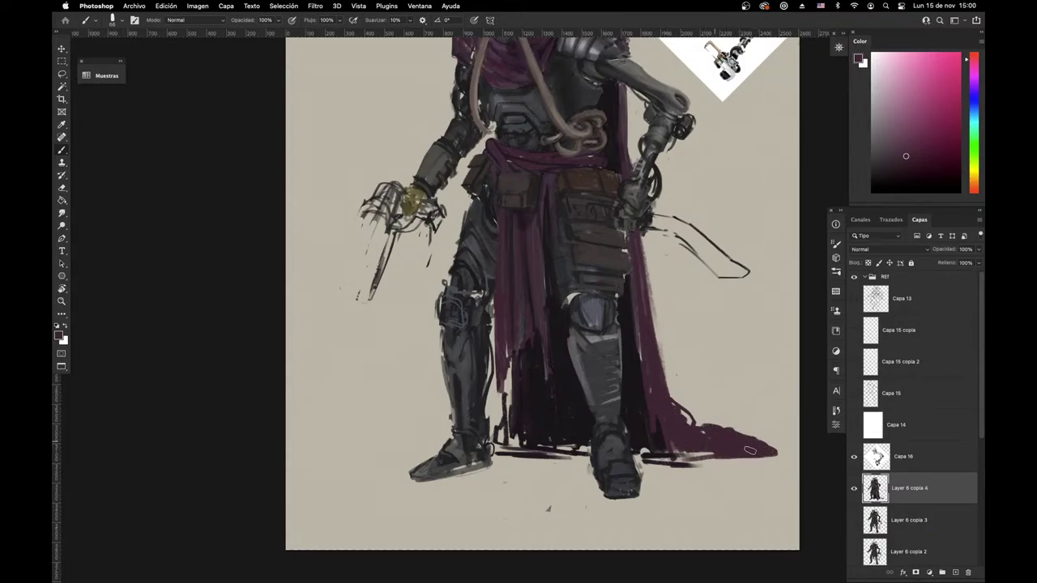
pyautogui.moveTo(711, 330); pyautogui.dragTo(667, 478)
# Step: Blend the cloak's dark inner fold into its purple outer side behind the front boot with sampled intermediate purples
pyautogui.keyDown('alt'); pyautogui.click(472, 233); pyautogui.keyUp('alt')
pyautogui.moveTo(622, 524); pyautogui.dragTo(588, 418)
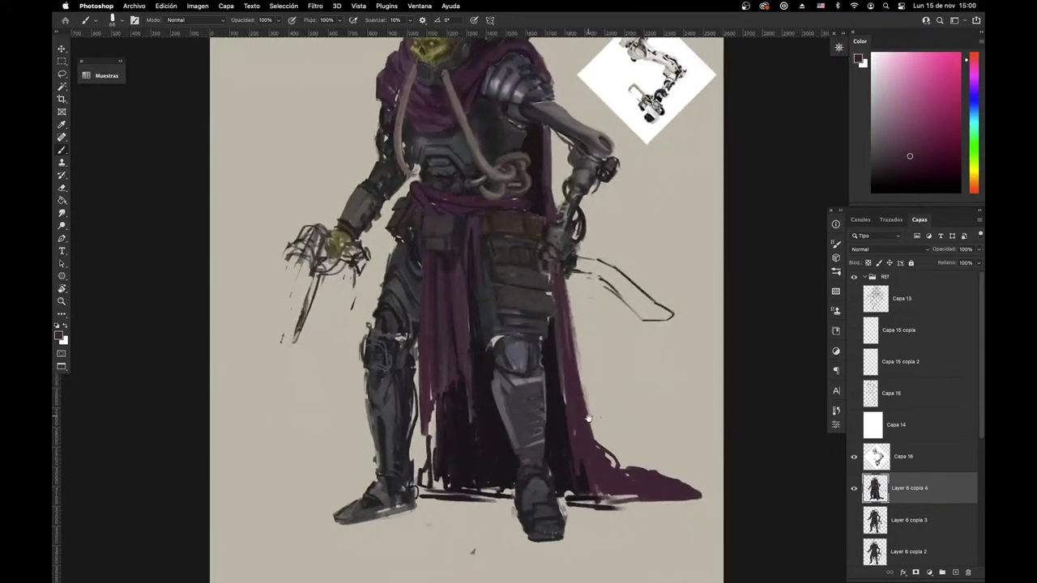
pyautogui.keyDown('alt'); pyautogui.click(564, 457); pyautogui.keyUp('alt')
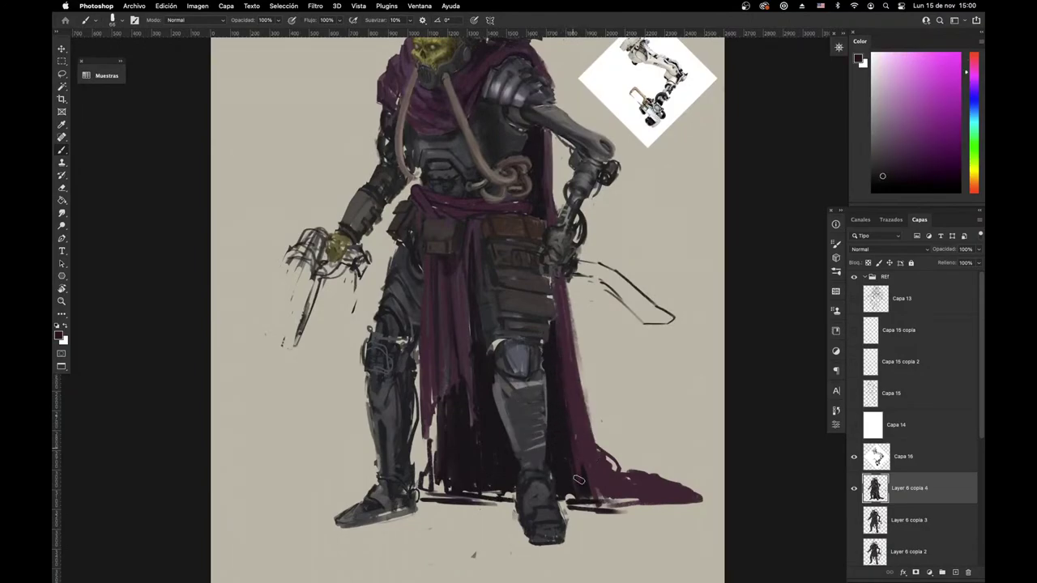
pyautogui.keyDown('alt'); pyautogui.click(585, 436); pyautogui.keyUp('alt')
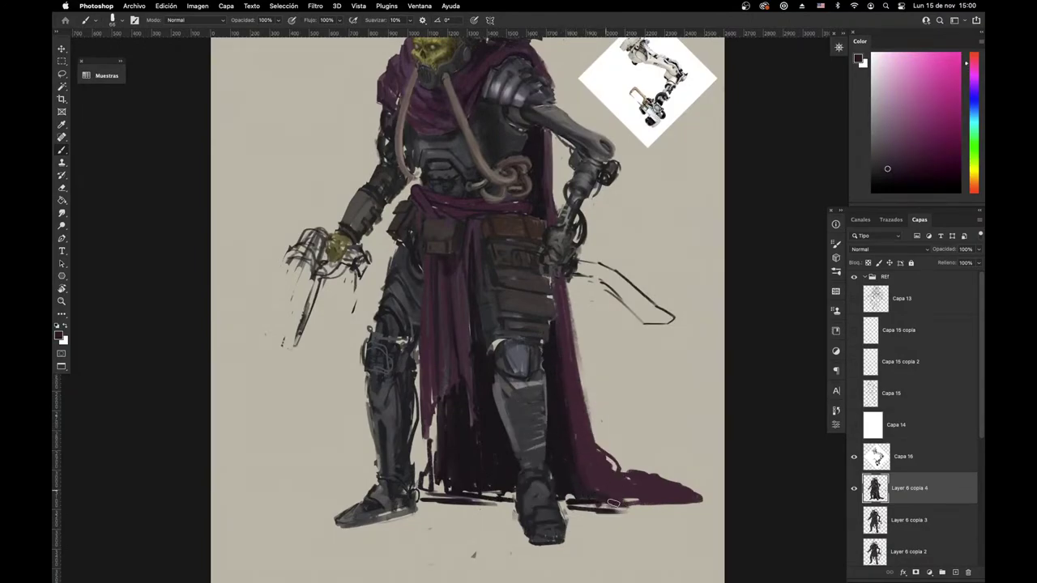
pyautogui.moveTo(580, 439); pyautogui.dragTo(609, 499)
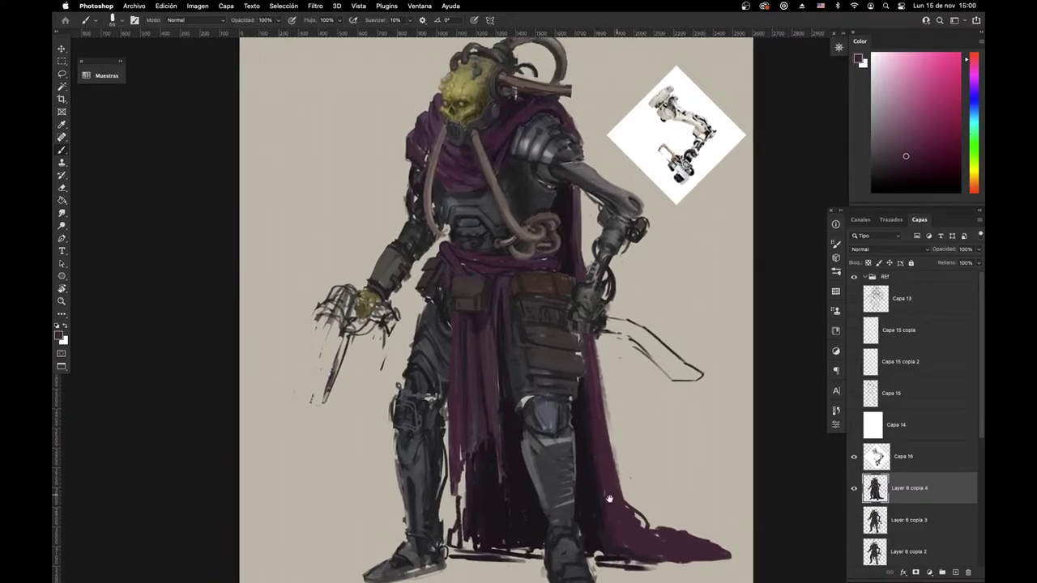
# Step: Touch up and erase the dark strokes along the inner cloak's edge beside the rear leg
pyautogui.keyDown('alt'); pyautogui.click(504, 484); pyautogui.keyUp('alt')
pyautogui.moveTo(459, 489)
pyautogui.mouseDown()
pyautogui.moveTo(459, 438)
pyautogui.moveTo(460, 495)
pyautogui.mouseUp()
pyautogui.press('e')
pyautogui.moveTo(454, 444); pyautogui.dragTo(453, 497)
pyautogui.moveTo(461, 423); pyautogui.dragTo(471, 491)
pyautogui.keyDown('alt'); pyautogui.click(489, 475); pyautogui.keyUp('alt')
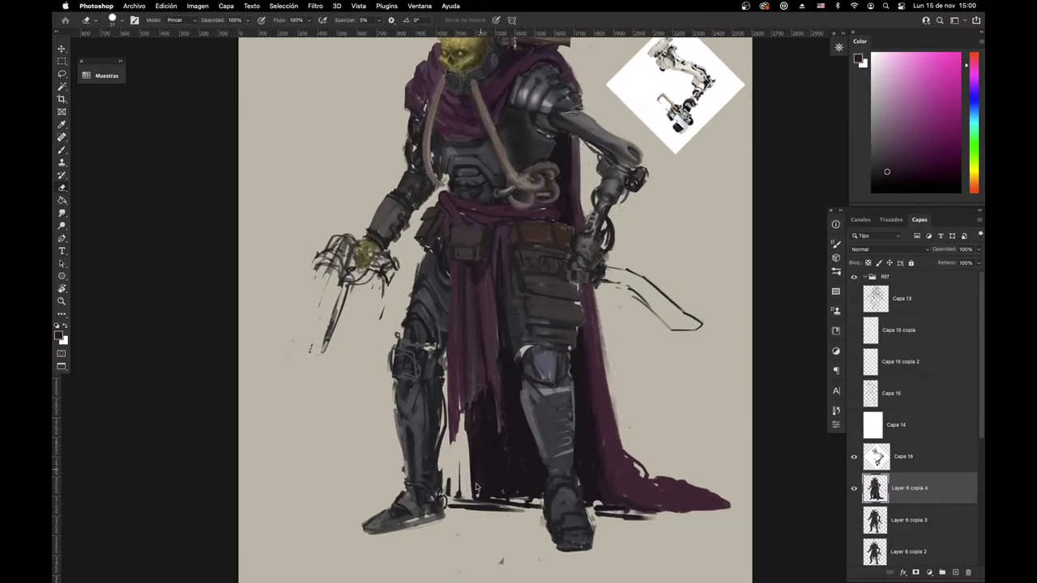
pyautogui.click(530, 219)
# Step: Extend the cloak's dark interior down to the floor line and out towards the rear boot with sampled near-black
pyautogui.press('b')
pyautogui.keyDown('alt'); pyautogui.click(498, 441); pyautogui.keyUp('alt')
pyautogui.scroll(-3, 502, 438)
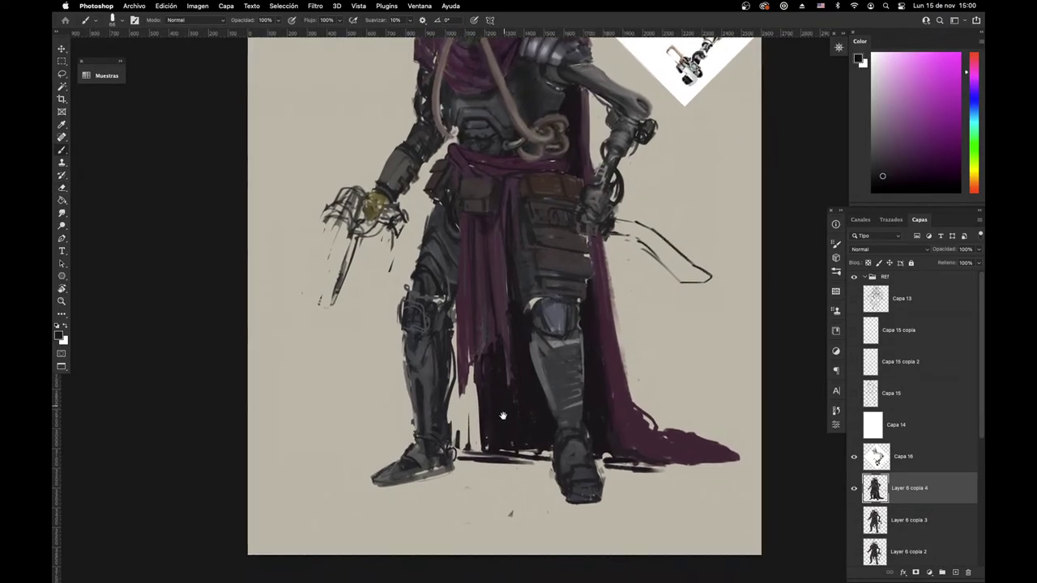
pyautogui.moveTo(486, 440)
pyautogui.mouseDown()
pyautogui.moveTo(470, 450)
pyautogui.moveTo(457, 441)
pyautogui.moveTo(511, 455)
pyautogui.moveTo(539, 448)
pyautogui.mouseUp()
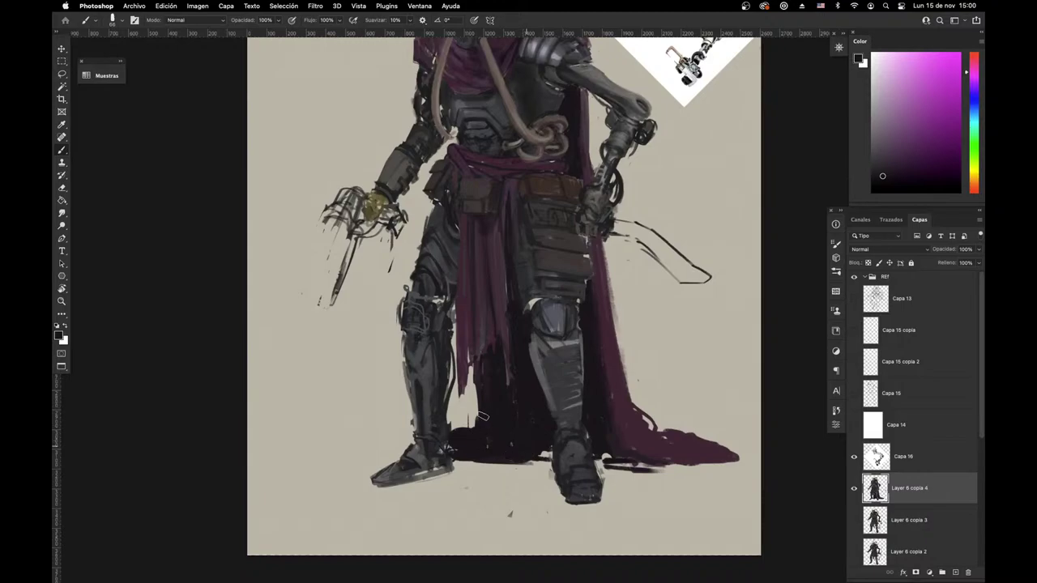
pyautogui.moveTo(478, 383)
pyautogui.mouseDown()
pyautogui.moveTo(480, 423)
pyautogui.moveTo(470, 428)
pyautogui.mouseUp()
pyautogui.press('e')
pyautogui.press('b')
pyautogui.keyDown('alt'); pyautogui.click(484, 384); pyautogui.keyUp('alt')
# Step: Refine the cloak's hem beside the front boot with sampled purples and erase the dark line below it
pyautogui.keyDown('alt'); pyautogui.click(627, 422); pyautogui.keyUp('alt')
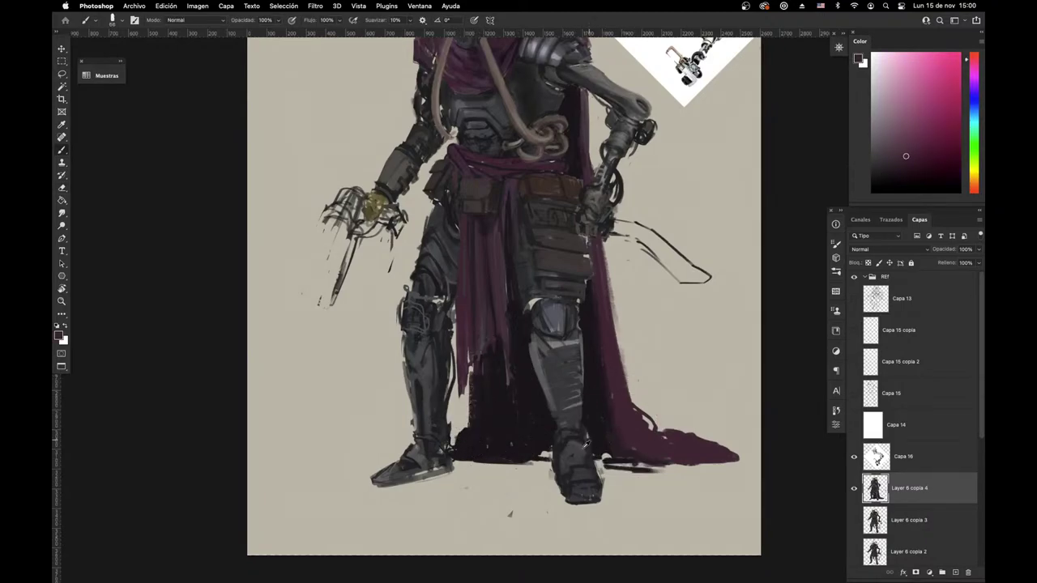
pyautogui.keyDown('alt'); pyautogui.click(587, 444); pyautogui.keyUp('alt')
pyautogui.moveTo(549, 438)
pyautogui.mouseDown()
pyautogui.moveTo(552, 458)
pyautogui.moveTo(614, 453)
pyautogui.moveTo(534, 459)
pyautogui.mouseUp()
pyautogui.keyDown('alt'); pyautogui.click(600, 446); pyautogui.keyUp('alt')
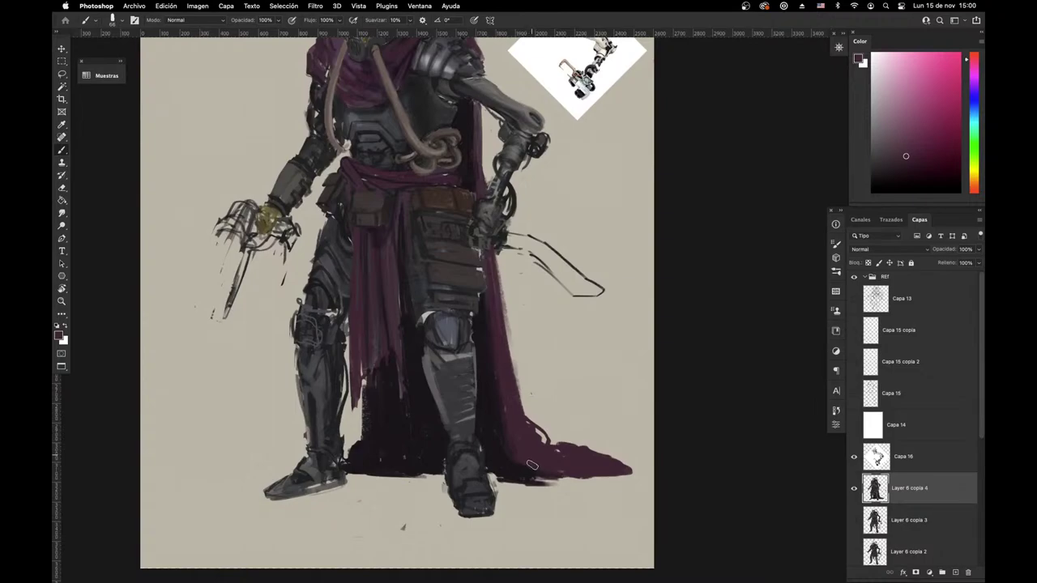
pyautogui.press('e')
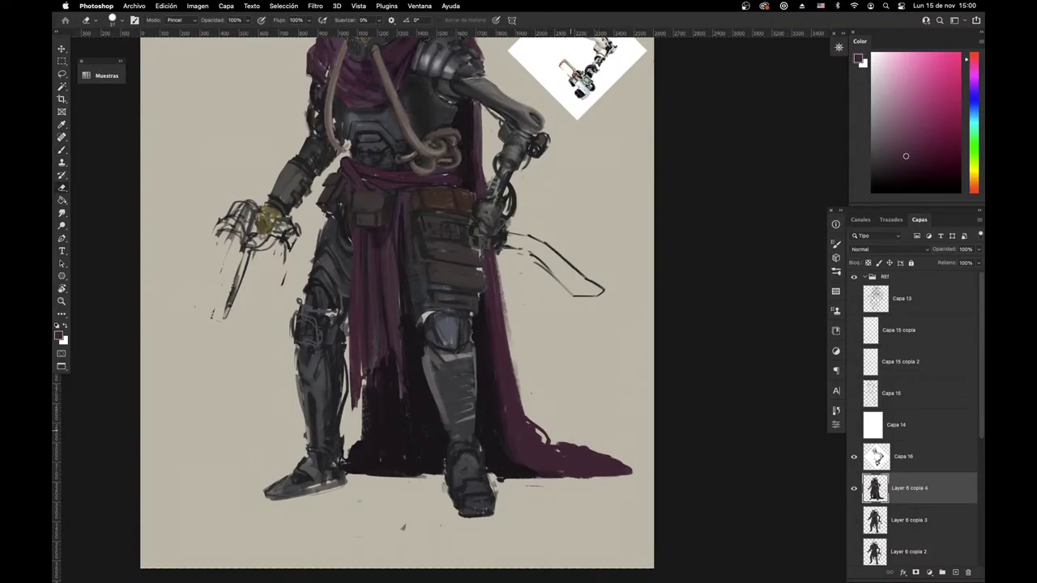
# Step: Trim the dark cloak's lower corner beside the rear boot into a clean, straight edge
pyautogui.press('b')
pyautogui.moveTo(523, 478)
pyautogui.mouseDown()
pyautogui.moveTo(597, 459)
pyautogui.moveTo(455, 574)
pyautogui.mouseUp()
pyautogui.scroll(10, 474, 556)
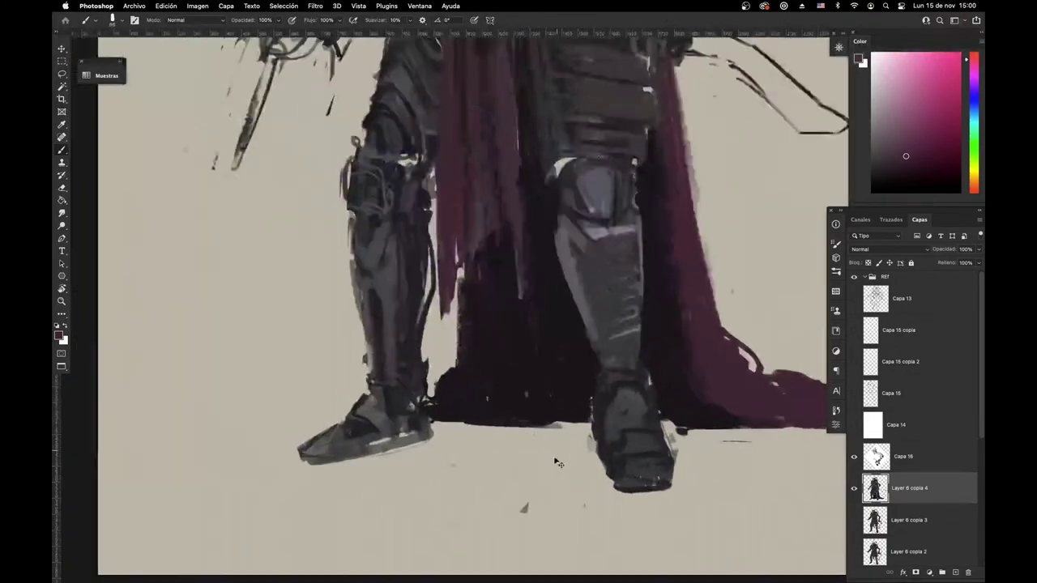
pyautogui.press('e')
pyautogui.moveTo(434, 426)
pyautogui.mouseDown()
pyautogui.moveTo(453, 357)
pyautogui.moveTo(443, 419)
pyautogui.mouseUp()
pyautogui.press('b')
pyautogui.keyDown('alt'); pyautogui.click(468, 373); pyautogui.keyUp('alt')
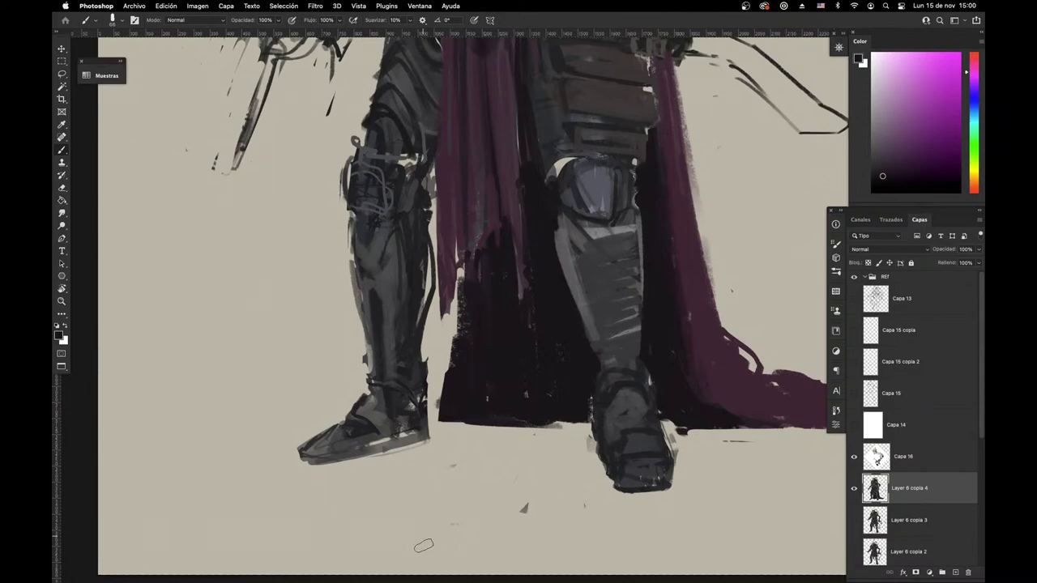
# Step: Reduce the brush size and paint an added purple strip of hanging waist cloth beside the armoured thigh
pyautogui.scroll(5, 497, 542)
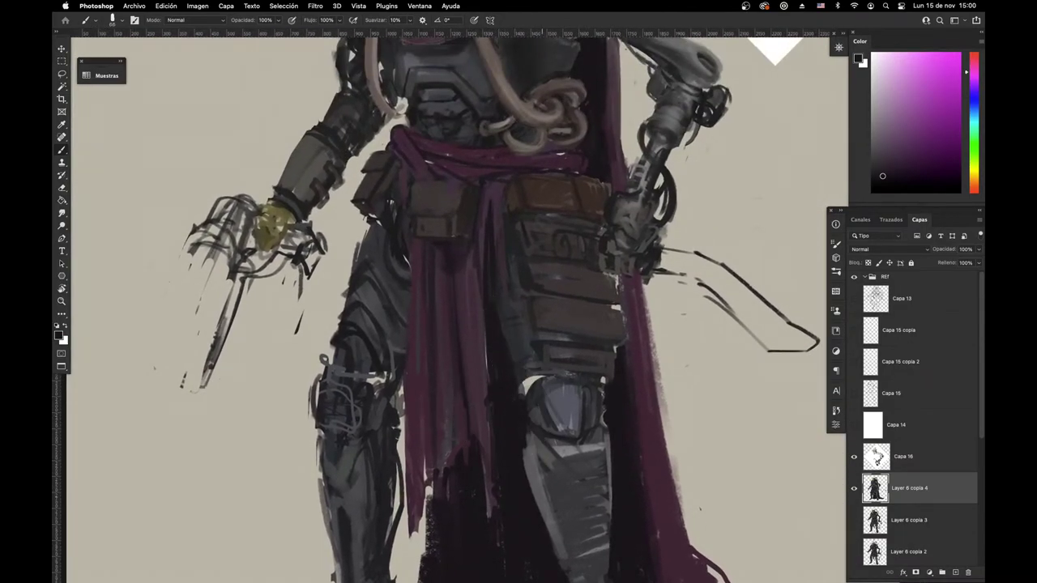
pyautogui.rightClick(549, 221)
pyautogui.click(612, 248)
pyautogui.keyDown('alt'); pyautogui.click(486, 284); pyautogui.keyUp('alt')
pyautogui.keyDown('alt'); pyautogui.click(474, 267); pyautogui.keyUp('alt')
pyautogui.moveTo(478, 253); pyautogui.dragTo(490, 328)
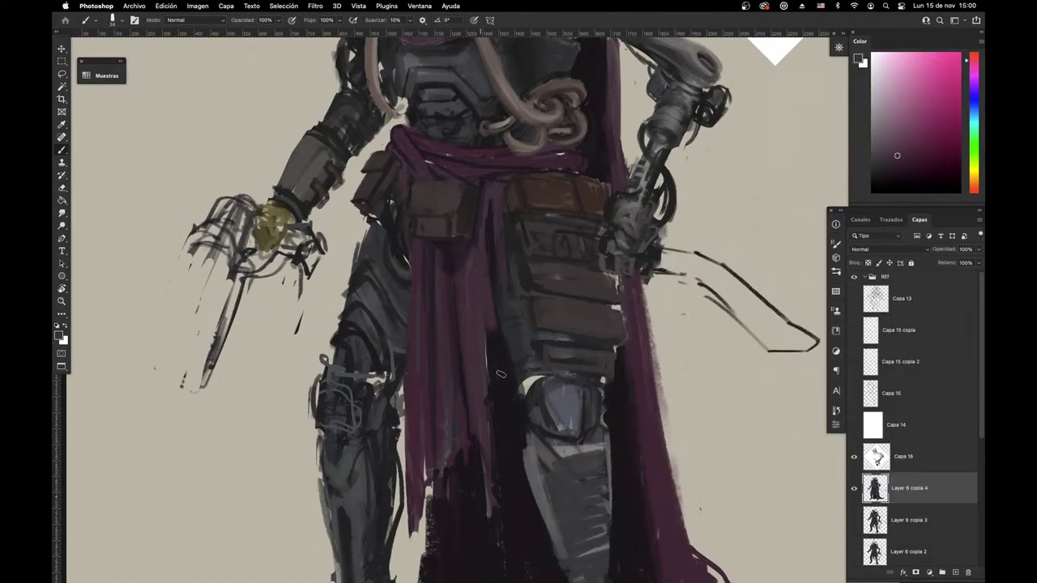
pyautogui.moveTo(501, 374)
pyautogui.mouseDown()
pyautogui.moveTo(512, 466)
pyautogui.moveTo(492, 250)
pyautogui.mouseUp()
# Step: Shape the ragged lower ends of the hanging waist cloth with sampled near-black purple
pyautogui.keyDown('alt'); pyautogui.click(503, 474); pyautogui.keyUp('alt')
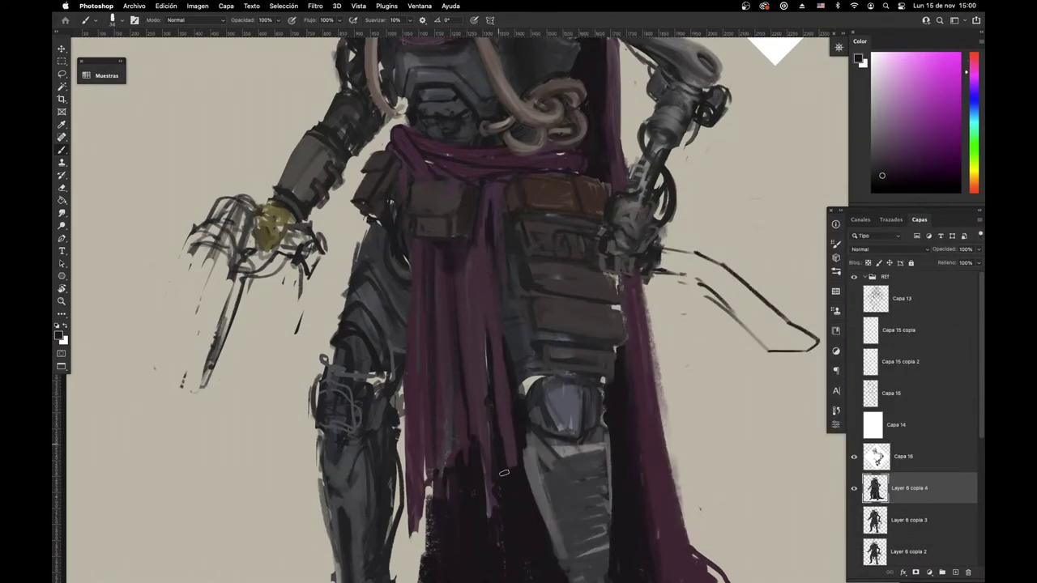
pyautogui.moveTo(515, 452); pyautogui.dragTo(511, 478)
pyautogui.keyDown('alt'); pyautogui.click(501, 494); pyautogui.keyUp('alt')
pyautogui.moveTo(498, 516); pyautogui.dragTo(478, 526)
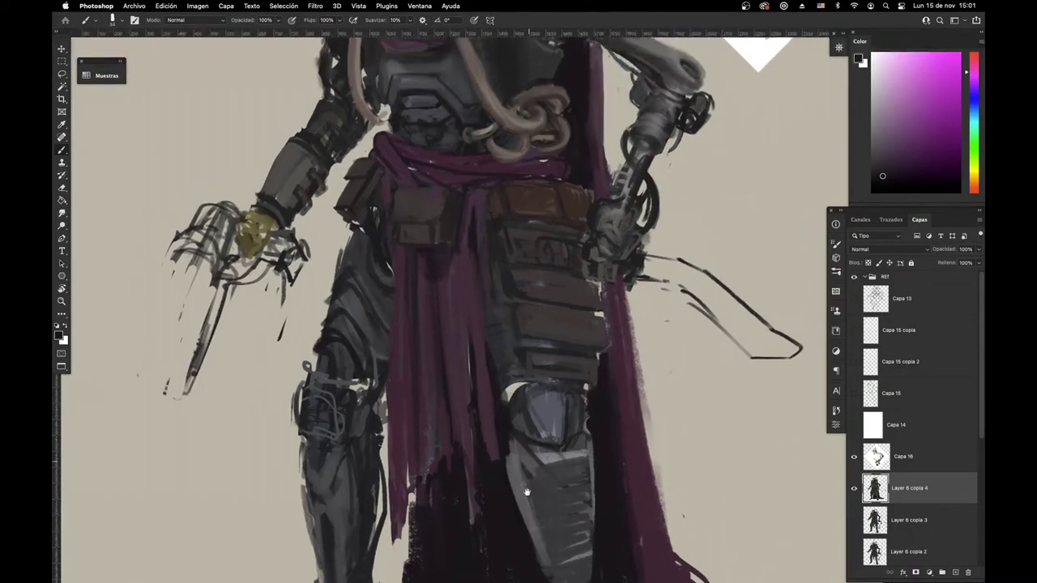
# Step: Reduce the brush size and paint the mechanical forearm above the gripping hand in sampled light grey
pyautogui.moveTo(634, 222)
pyautogui.mouseDown()
pyautogui.moveTo(583, 413)
pyautogui.moveTo(482, 435)
pyautogui.mouseUp()
pyautogui.rightClick(482, 435)
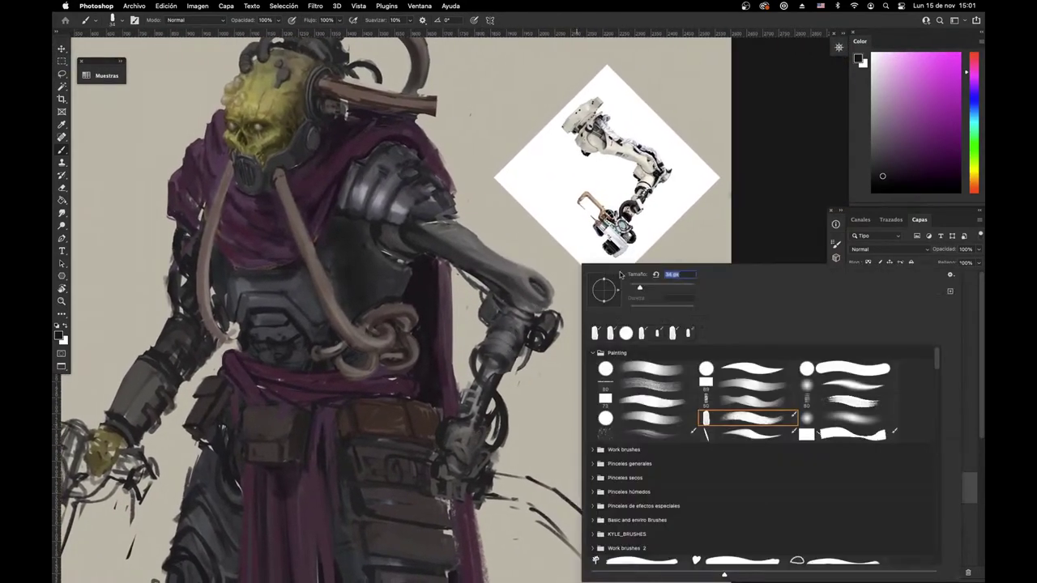
pyautogui.moveTo(632, 288); pyautogui.dragTo(626, 288)
pyautogui.click(486, 373)
pyautogui.keyDown('alt'); pyautogui.click(484, 369); pyautogui.keyUp('alt')
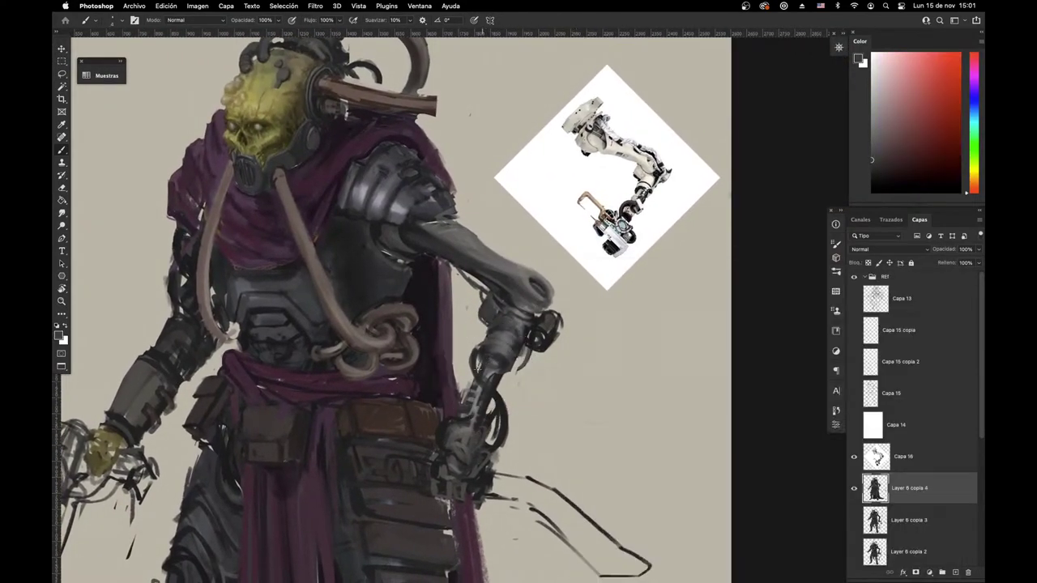
pyautogui.rightClick(528, 272)
pyautogui.press('Escape')
pyautogui.keyDown('alt'); pyautogui.click(532, 275); pyautogui.keyUp('alt')
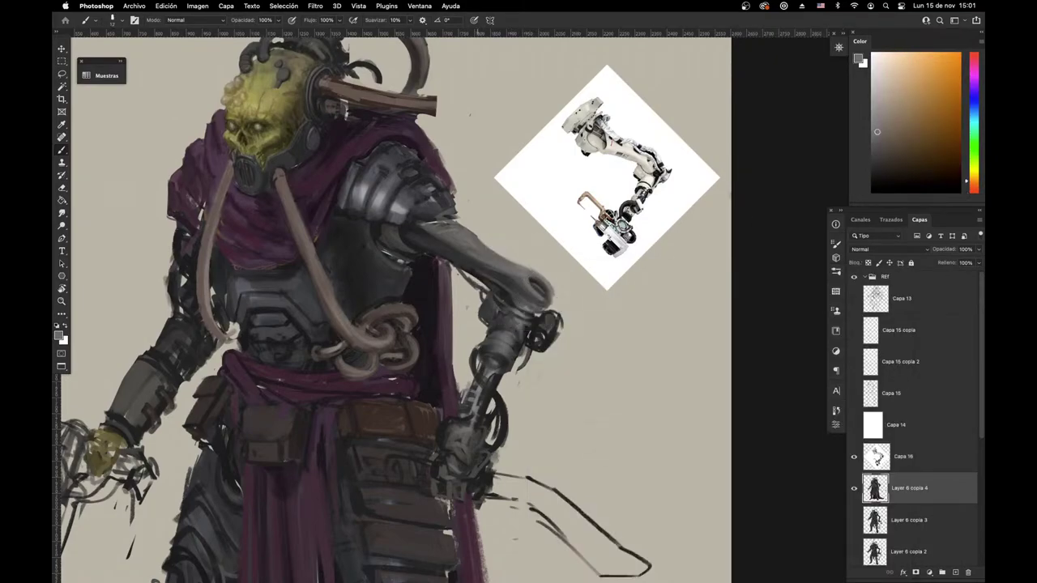
pyautogui.moveTo(480, 362); pyautogui.dragTo(466, 408)
pyautogui.moveTo(490, 367); pyautogui.dragTo(480, 428)
pyautogui.keyDown('alt'); pyautogui.click(499, 402); pyautogui.keyUp('alt')
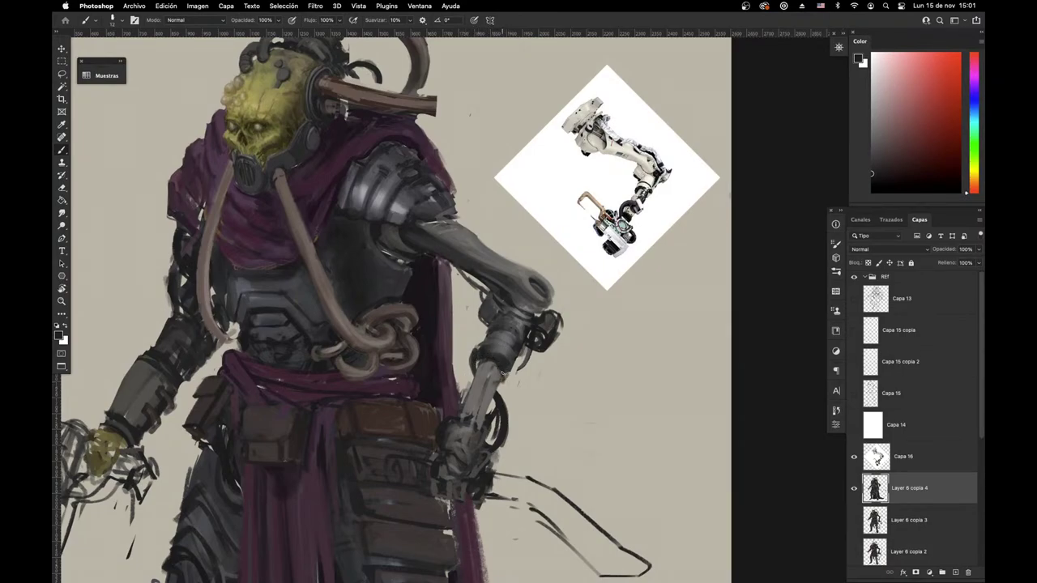
# Step: Refine the cuff at the top of the mechanical forearm with sampled mid and dark greys
pyautogui.keyDown('alt'); pyautogui.click(480, 353); pyautogui.keyUp('alt')
pyautogui.keyDown('alt'); pyautogui.click(501, 361); pyautogui.keyUp('alt')
pyautogui.keyDown('alt'); pyautogui.click(485, 346); pyautogui.keyUp('alt')
pyautogui.keyDown('alt'); pyautogui.click(511, 355); pyautogui.keyUp('alt')
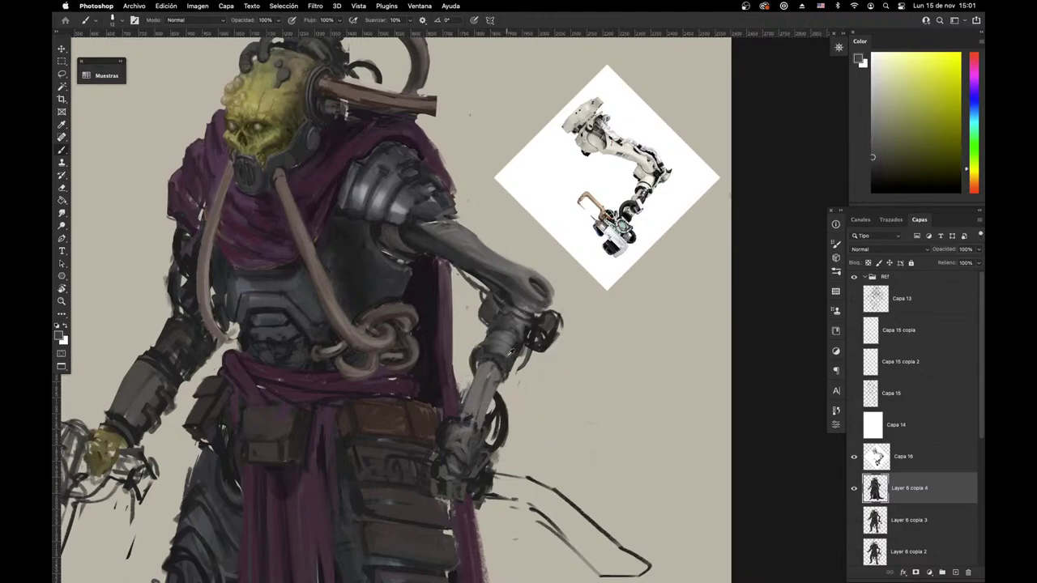
pyautogui.keyDown('alt'); pyautogui.click(508, 359); pyautogui.keyUp('alt')
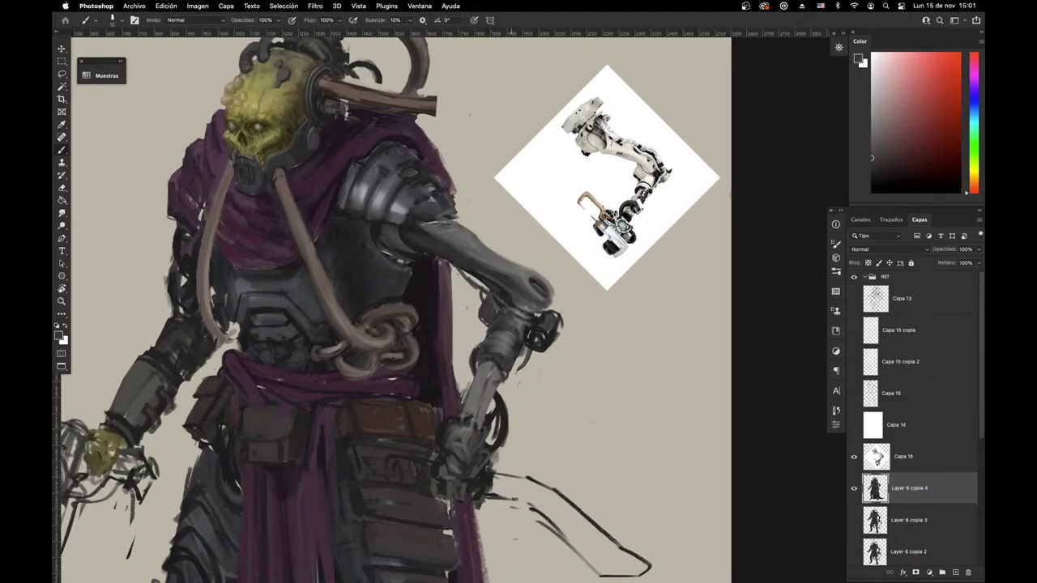
# Step: Shade the mechanical joint beneath the elbow with sampled near-black and blue-grey tones
pyautogui.keyDown('alt'); pyautogui.click(544, 319); pyautogui.keyUp('alt')
pyautogui.keyDown('alt'); pyautogui.click(533, 313); pyautogui.keyUp('alt')
pyautogui.keyDown('alt'); pyautogui.click(509, 302); pyautogui.keyUp('alt')
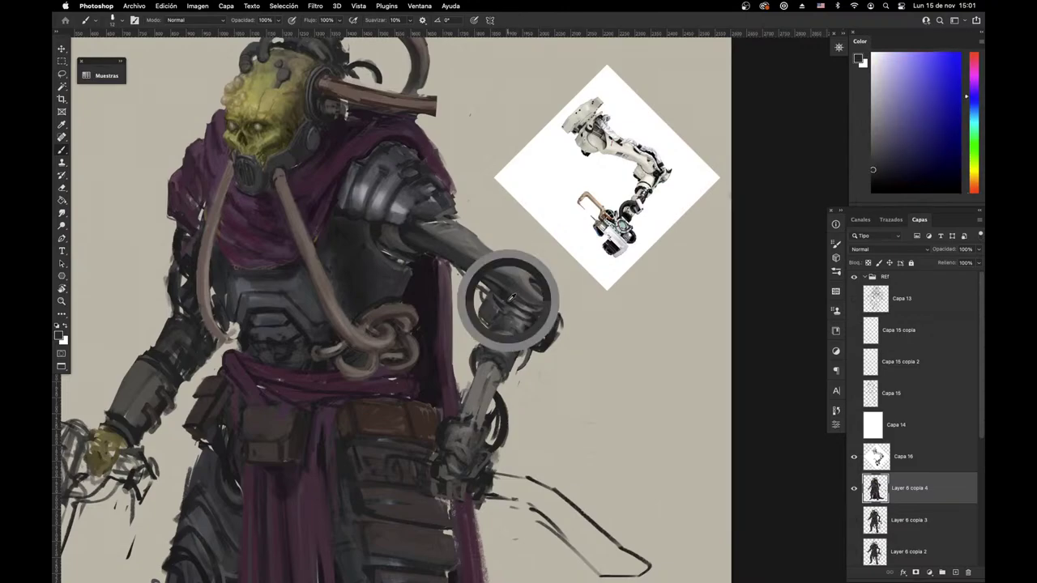
pyautogui.moveTo(508, 293); pyautogui.dragTo(515, 303)
pyautogui.moveTo(517, 304)
pyautogui.mouseDown()
pyautogui.moveTo(526, 313)
pyautogui.moveTo(504, 290)
pyautogui.mouseUp()
pyautogui.keyDown('alt'); pyautogui.click(509, 300); pyautogui.keyUp('alt')
pyautogui.keyDown('alt'); pyautogui.click(503, 299); pyautogui.keyUp('alt')
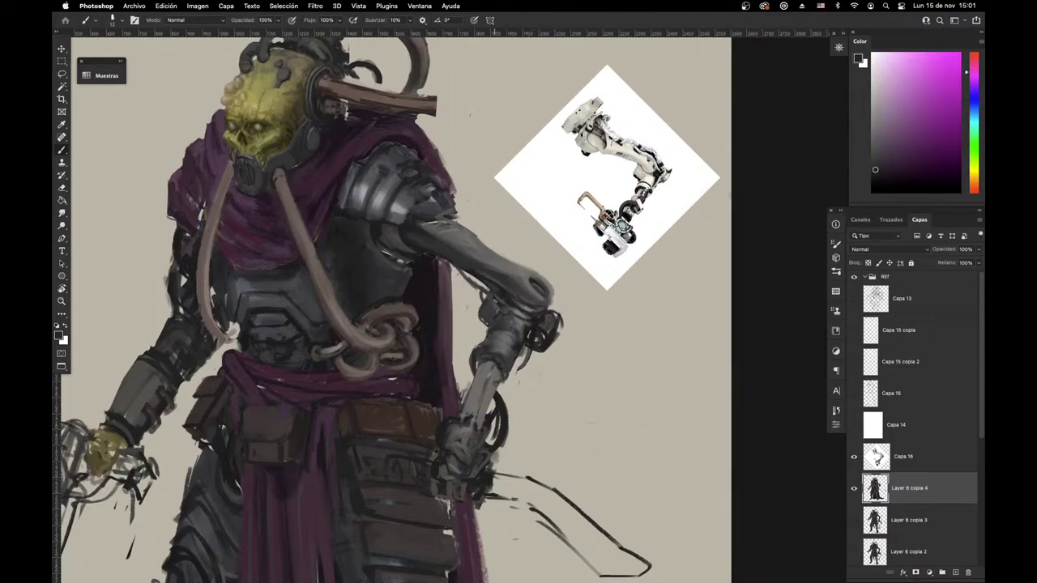
pyautogui.keyDown('alt'); pyautogui.click(510, 302); pyautogui.keyUp('alt')
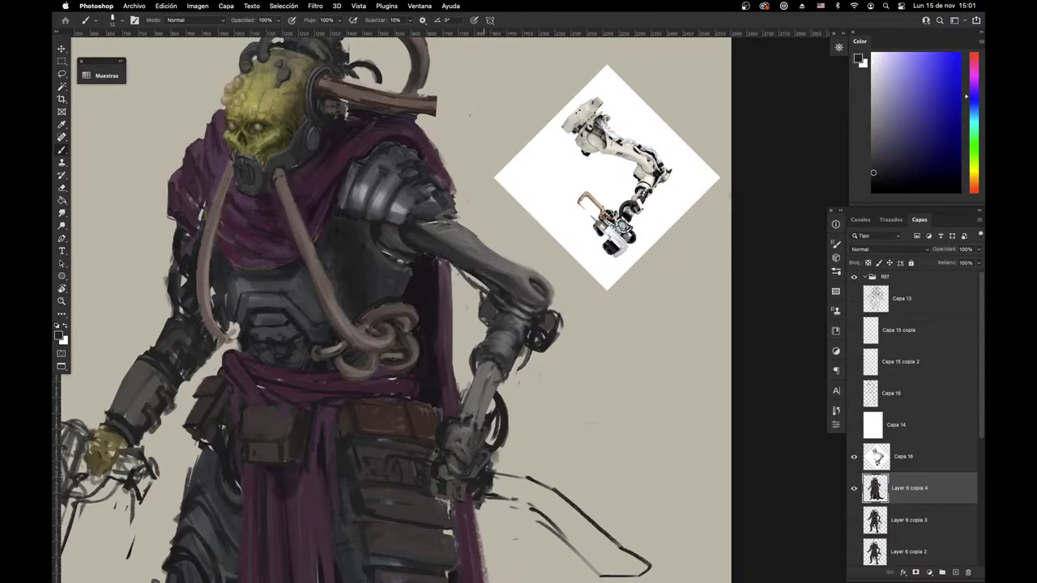
pyautogui.moveTo(485, 305); pyautogui.dragTo(491, 331)
# Step: Refine the upper edge of the chest armour beneath the purple scarf with sampled blue-greys
pyautogui.scroll(-5, 555, 356)
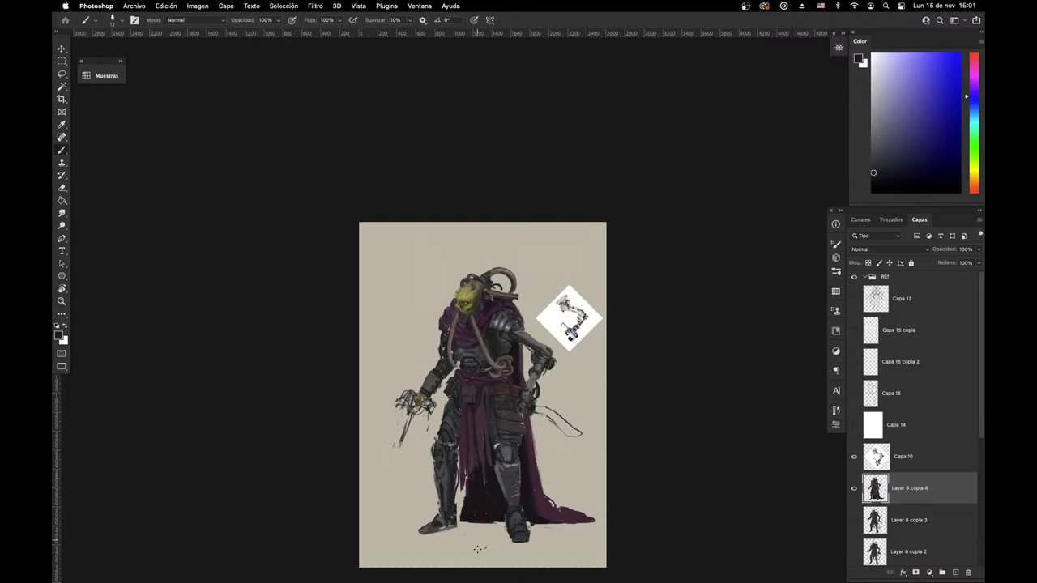
pyautogui.moveTo(533, 384); pyautogui.dragTo(556, 404)
pyautogui.moveTo(556, 404); pyautogui.dragTo(563, 473)
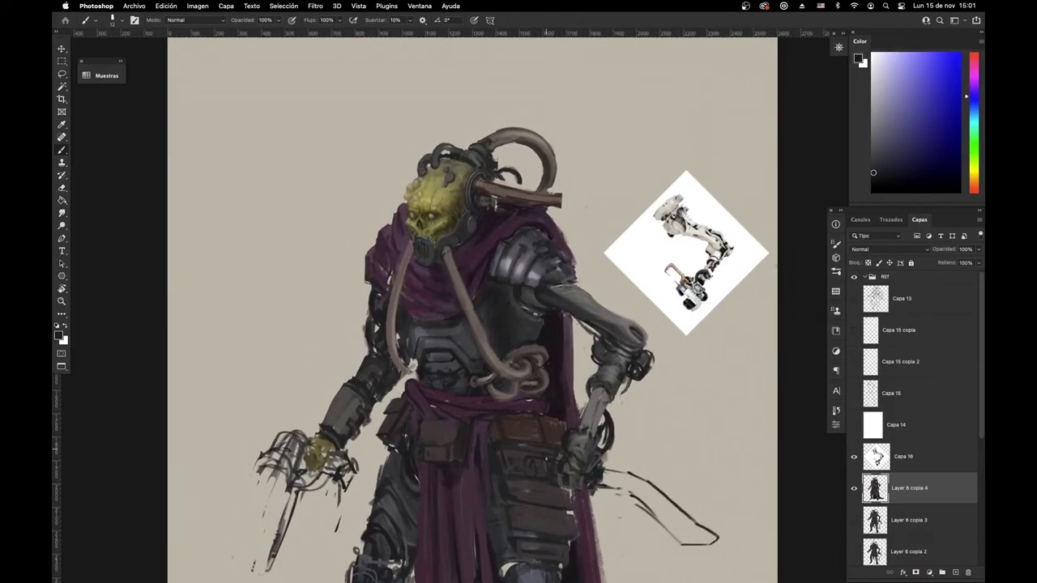
pyautogui.scroll(3, 425, 316)
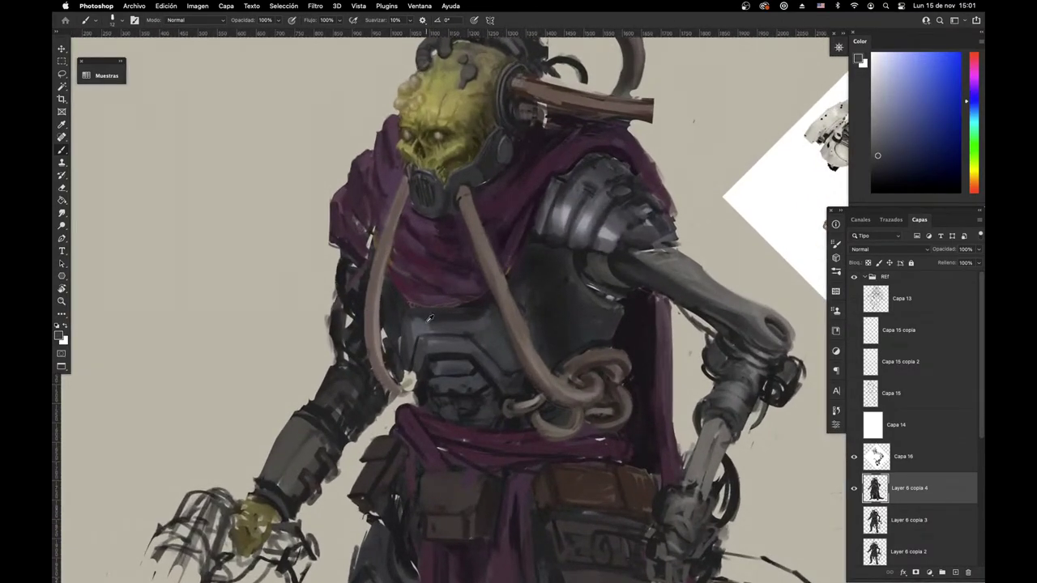
pyautogui.keyDown('alt'); pyautogui.click(431, 319); pyautogui.keyUp('alt')
pyautogui.keyDown('alt'); pyautogui.click(441, 315); pyautogui.keyUp('alt')
pyautogui.keyDown('alt'); pyautogui.click(437, 316); pyautogui.keyUp('alt')
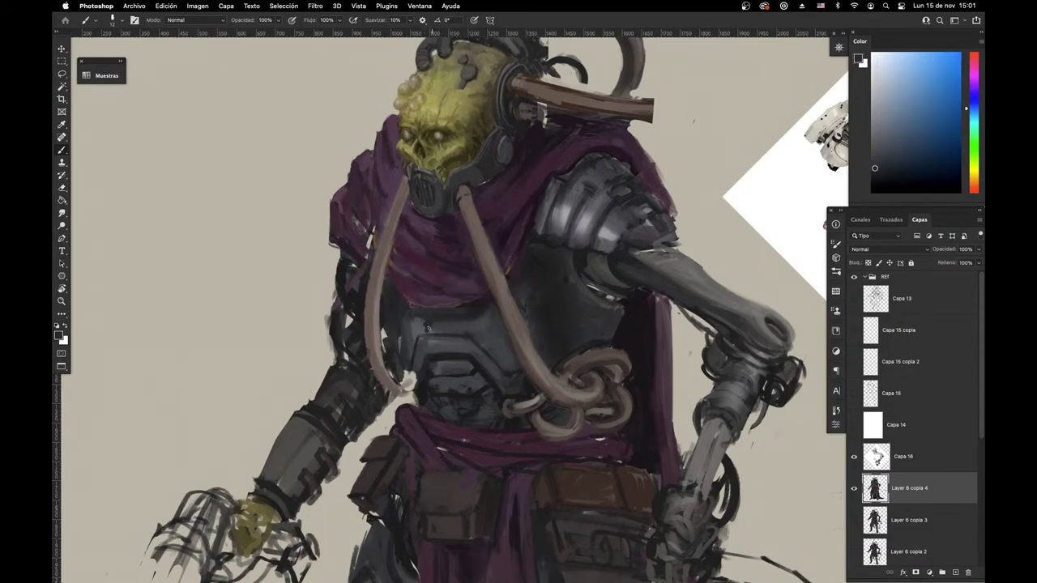
pyautogui.keyDown('alt'); pyautogui.click(432, 329); pyautogui.keyUp('alt')
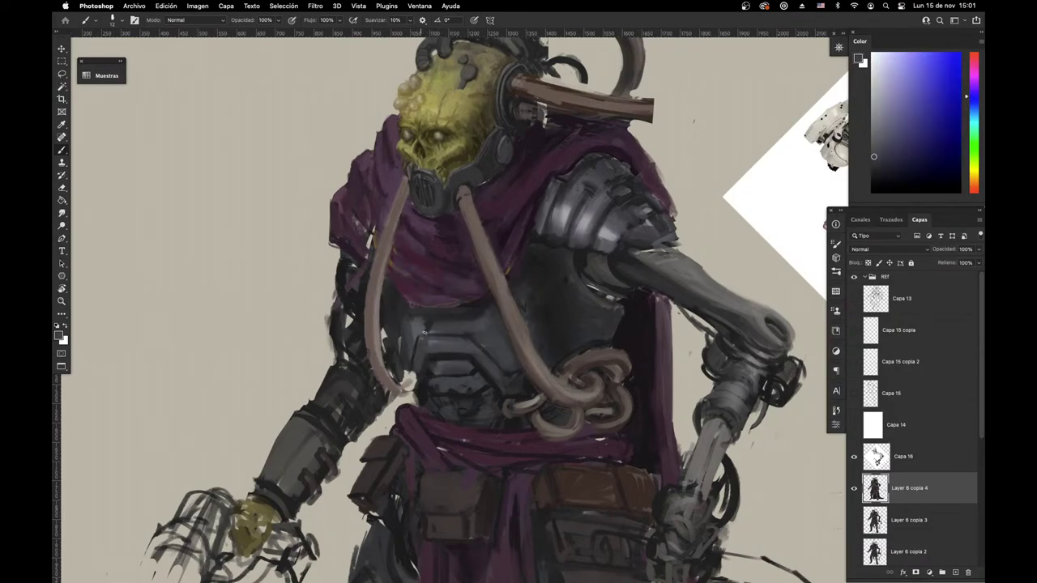
# Step: Paint the side of the abdomen armour beside the shorter hose with sampled dark greys
pyautogui.scroll(-2, 457, 364)
pyautogui.keyDown('alt'); pyautogui.click(442, 442); pyautogui.keyUp('alt')
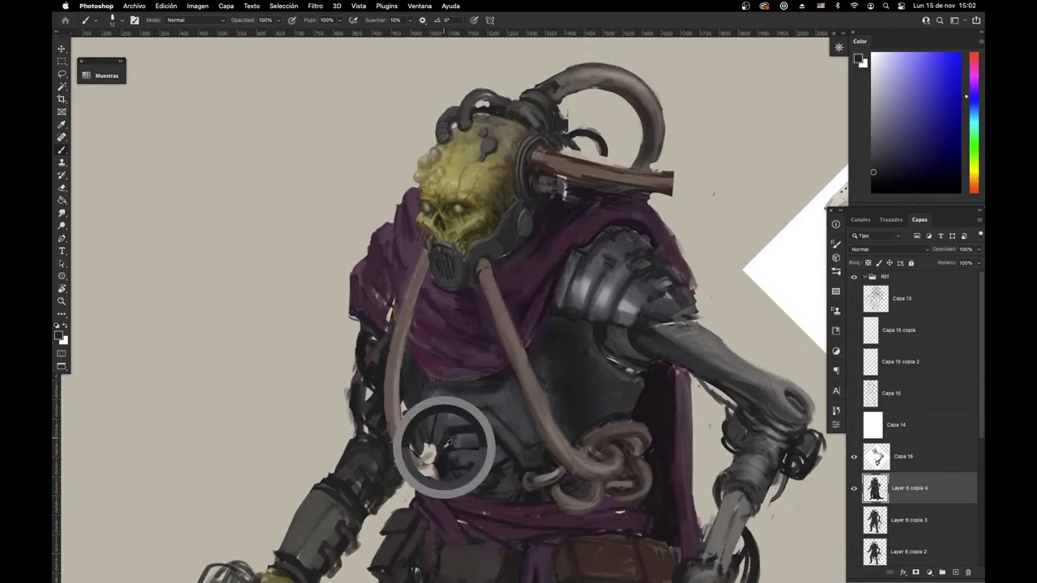
pyautogui.keyDown('alt'); pyautogui.click(405, 399); pyautogui.keyUp('alt')
pyautogui.moveTo(417, 417); pyautogui.dragTo(430, 441)
pyautogui.moveTo(417, 410); pyautogui.dragTo(419, 421)
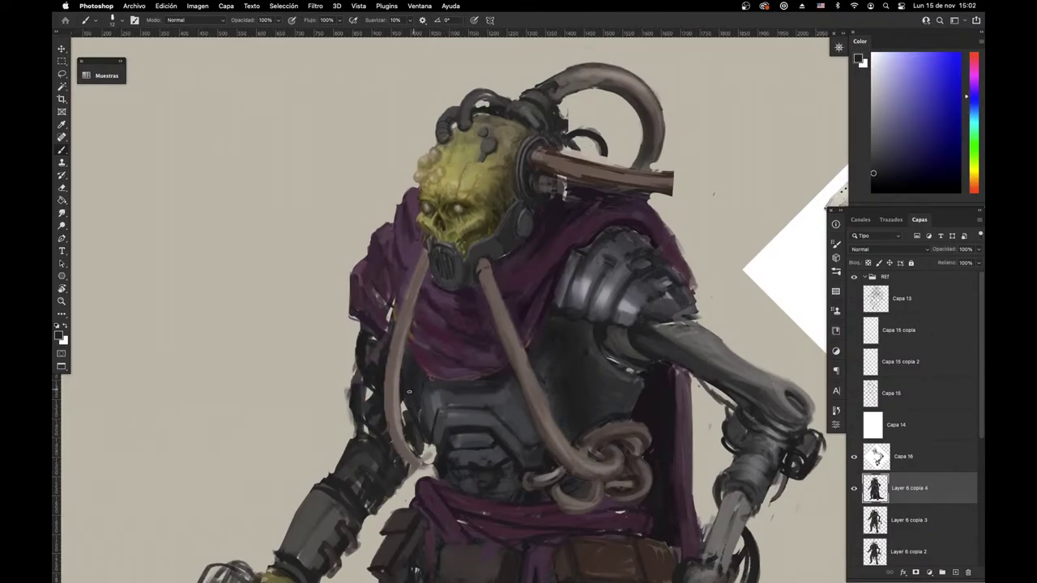
pyautogui.keyDown('alt'); pyautogui.click(429, 428); pyautogui.keyUp('alt')
pyautogui.moveTo(461, 422); pyautogui.dragTo(462, 436)
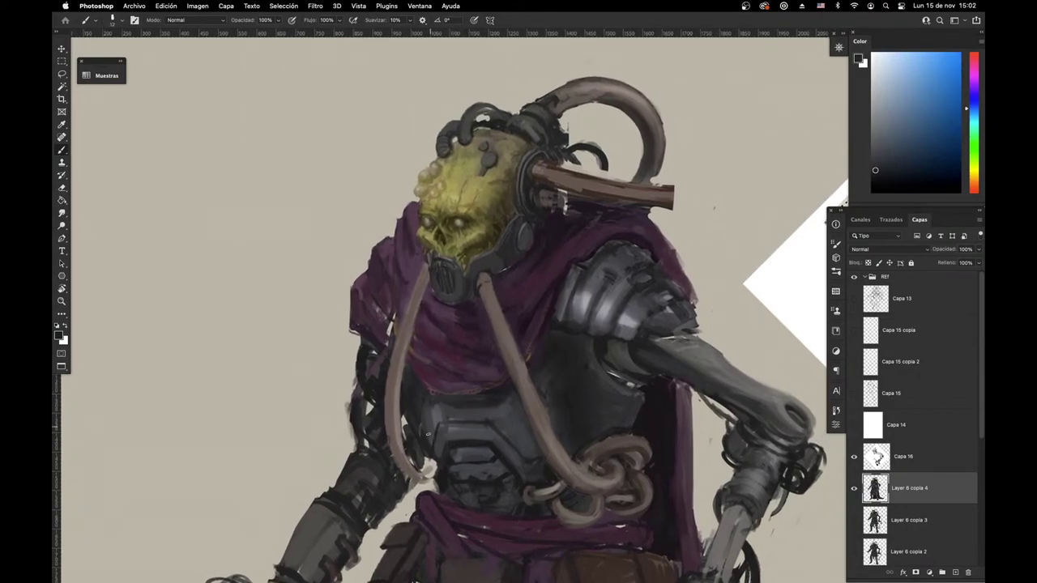
# Step: Erase the pale patch at the shorter hose's lower end and touch up the hose with sampled greyish browns
pyautogui.keyDown('alt'); pyautogui.click(441, 455); pyautogui.keyUp('alt')
pyautogui.press('e')
pyautogui.moveTo(427, 473); pyautogui.dragTo(397, 361)
pyautogui.press('b')
pyautogui.keyDown('alt'); pyautogui.click(399, 378); pyautogui.keyUp('alt')
pyautogui.keyDown('alt'); pyautogui.click(400, 444); pyautogui.keyUp('alt')
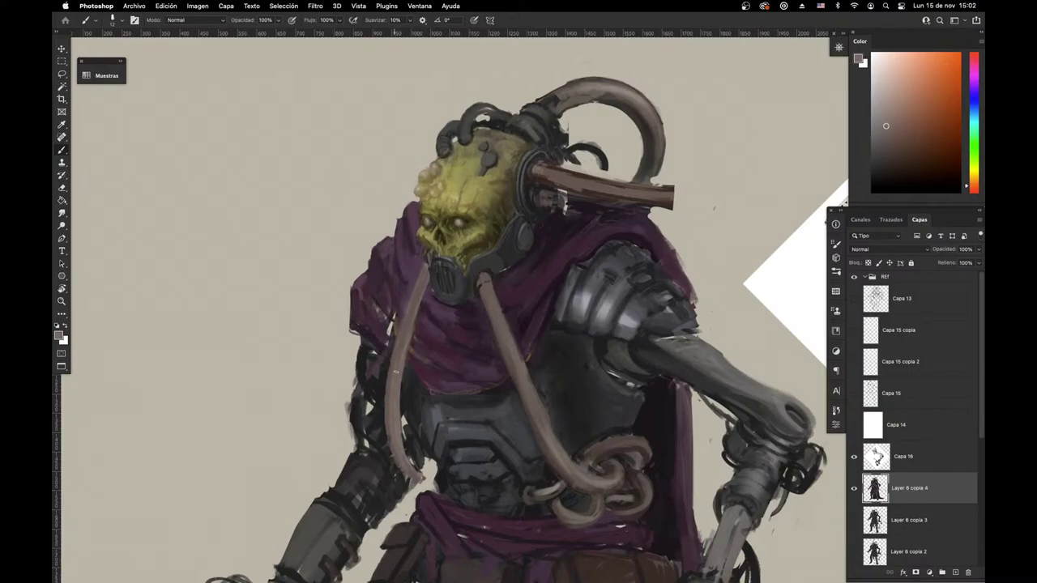
# Step: Refine the purple scarf's folds and edges around the mask and shoulders with sampled purples and dark tones
pyautogui.keyDown('alt'); pyautogui.click(418, 290); pyautogui.keyUp('alt')
pyautogui.keyDown('alt'); pyautogui.click(402, 282); pyautogui.keyUp('alt')
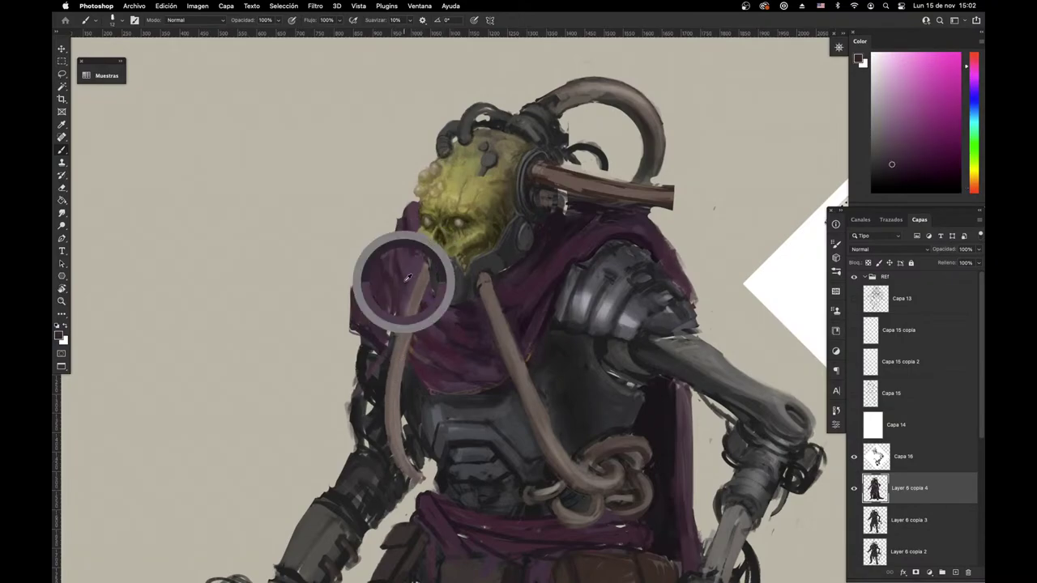
pyautogui.keyDown('alt'); pyautogui.click(406, 225); pyautogui.keyUp('alt')
pyautogui.keyDown('alt'); pyautogui.click(375, 259); pyautogui.keyUp('alt')
pyautogui.moveTo(476, 372); pyautogui.dragTo(483, 416)
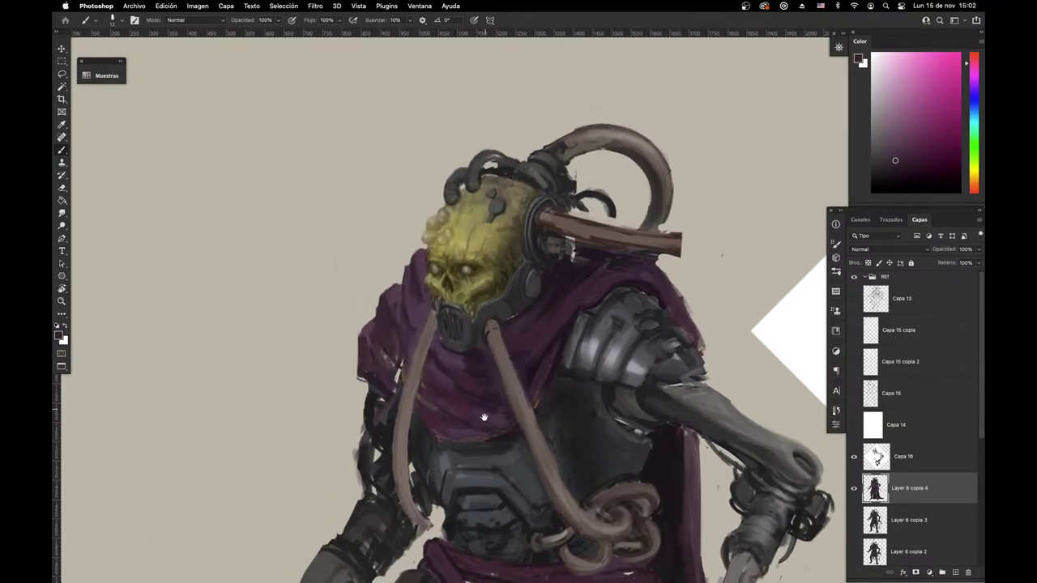
pyautogui.keyDown('alt'); pyautogui.click(535, 364); pyautogui.keyUp('alt')
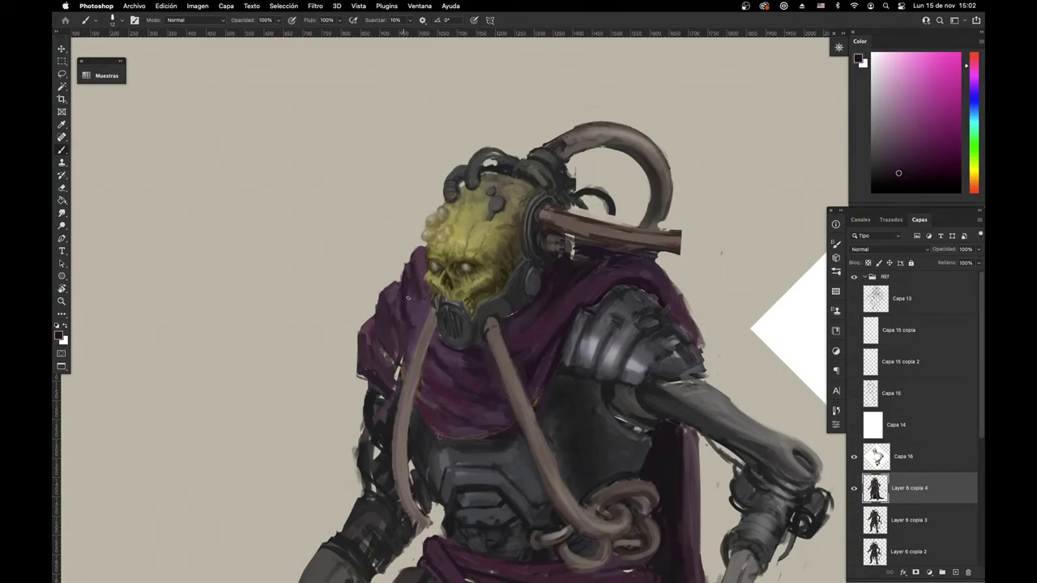
pyautogui.moveTo(443, 371); pyautogui.dragTo(450, 448)
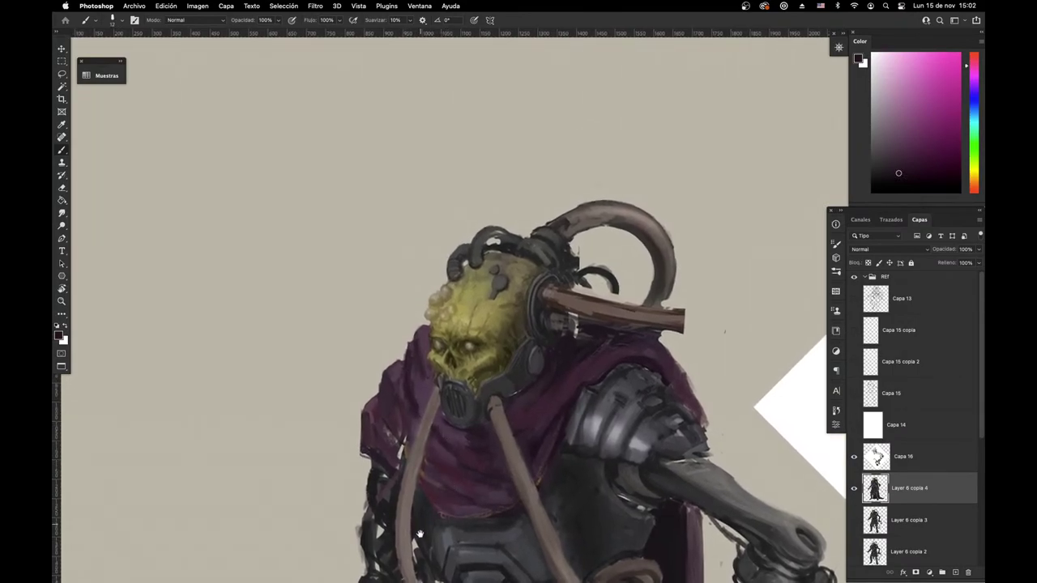
pyautogui.keyDown('alt'); pyautogui.click(589, 348); pyautogui.keyUp('alt')
pyautogui.keyDown('alt'); pyautogui.click(556, 318); pyautogui.keyUp('alt')
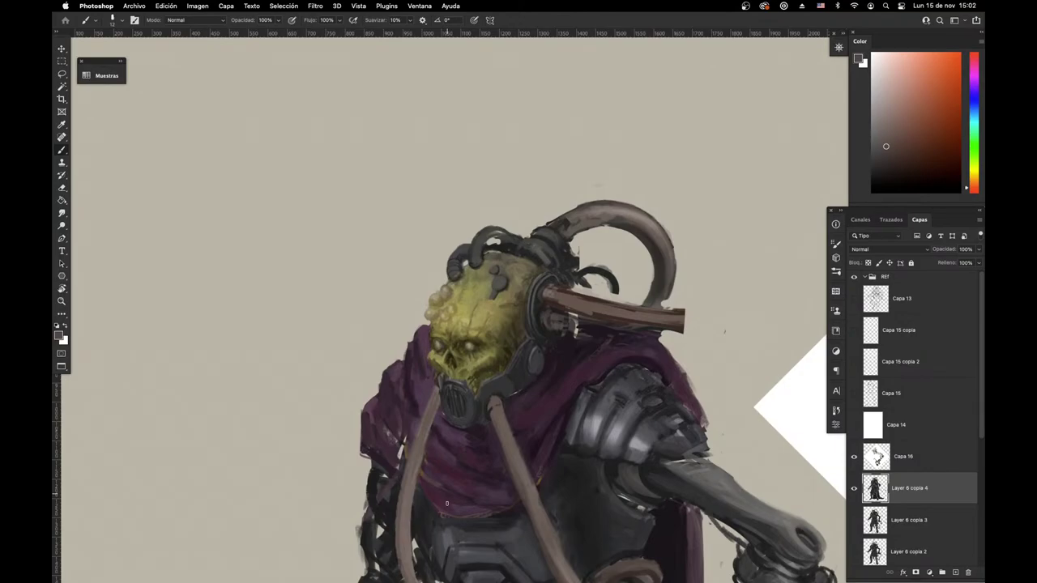
# Step: Switch to OBS to check the recording and return to Photoshop
pyautogui.press('super+Tab')
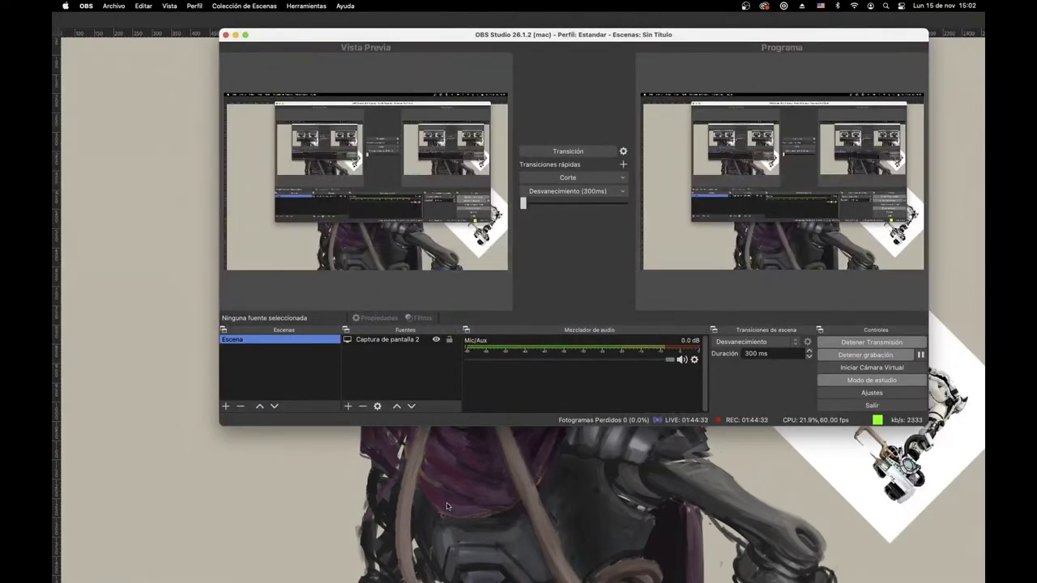
pyautogui.press('super+Tab')
# Step: Flip the painting horizontally and touch up the elbow's outer edge with sampled greys
pyautogui.press('super+shift+h')
pyautogui.moveTo(622, 462); pyautogui.dragTo(753, 388)
pyautogui.press('e')
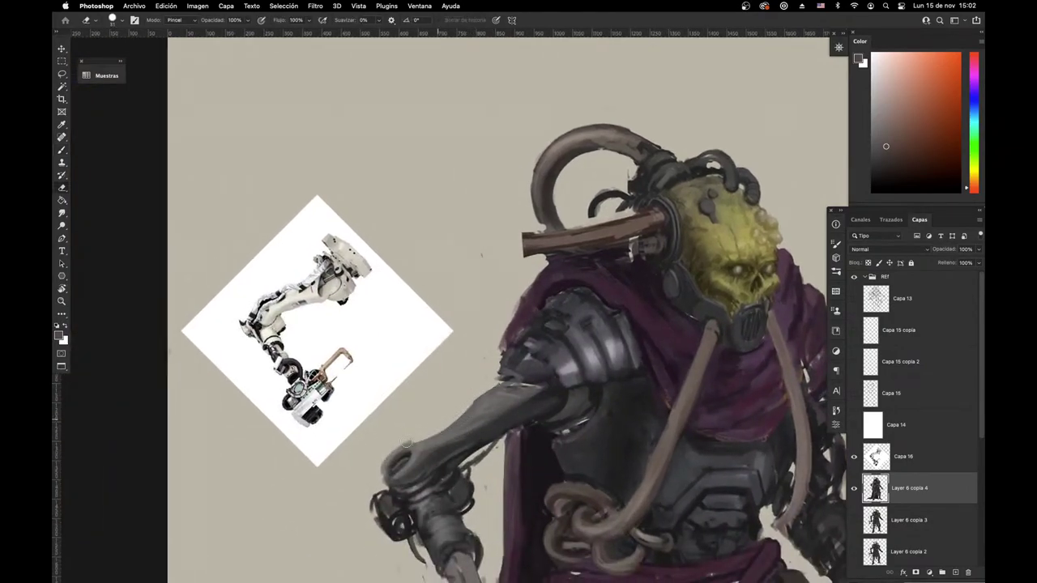
pyautogui.press('b')
pyautogui.keyDown('alt'); pyautogui.click(390, 458); pyautogui.keyUp('alt')
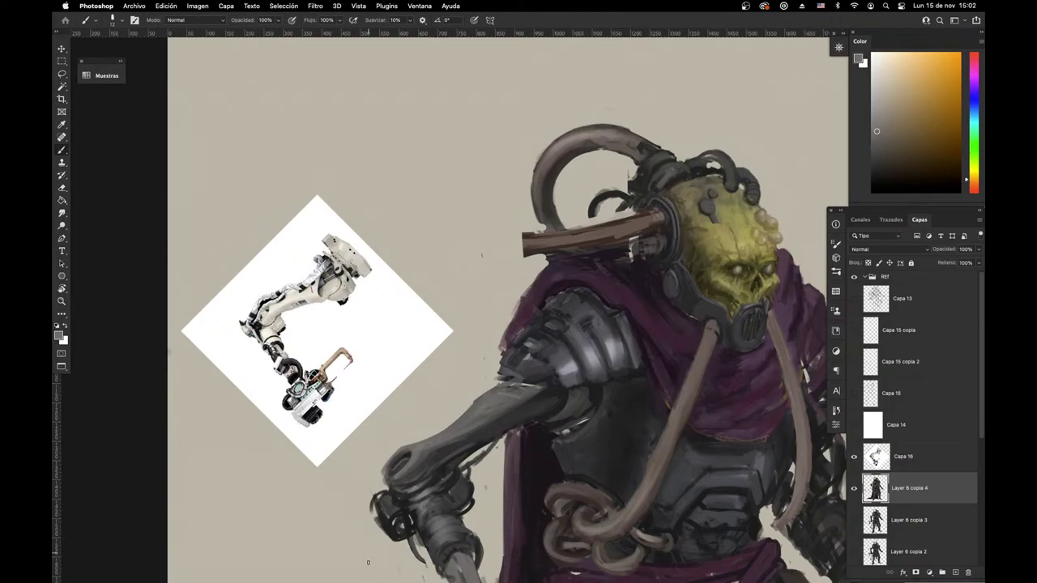
pyautogui.keyDown('alt'); pyautogui.click(406, 456); pyautogui.keyUp('alt')
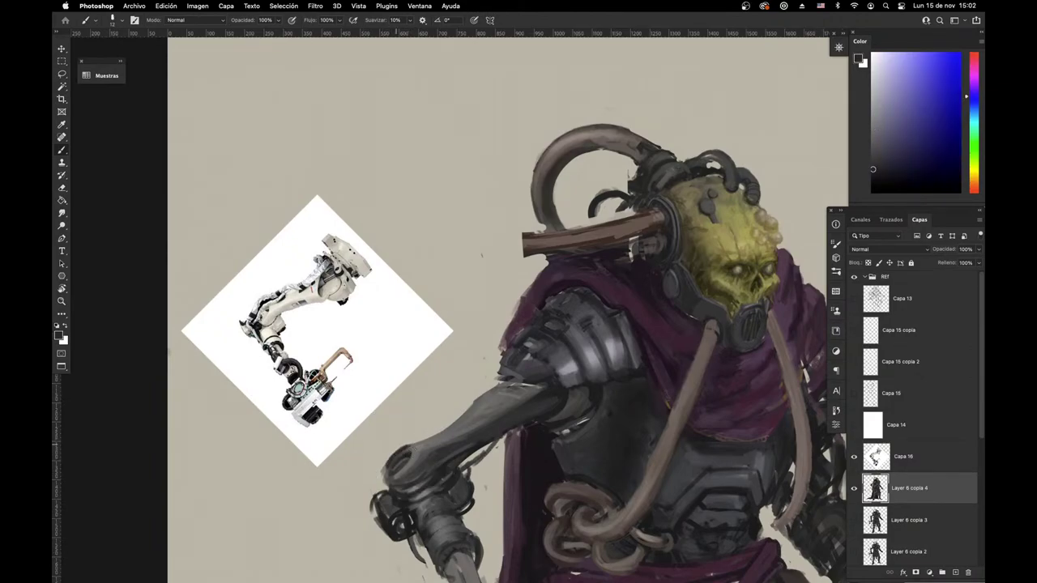
# Step: Refine the round socket on the elbow with sampled dark and light greys
pyautogui.keyDown('alt'); pyautogui.click(402, 452); pyautogui.keyUp('alt')
pyautogui.keyDown('alt'); pyautogui.click(401, 454); pyautogui.keyUp('alt')
pyautogui.moveTo(412, 444)
pyautogui.mouseDown()
pyautogui.moveTo(388, 465)
pyautogui.moveTo(409, 459)
pyautogui.mouseUp()
pyautogui.keyDown('alt'); pyautogui.click(397, 458); pyautogui.keyUp('alt')
pyautogui.keyDown('alt'); pyautogui.click(405, 451); pyautogui.keyUp('alt')
pyautogui.keyDown('alt'); pyautogui.click(415, 447); pyautogui.keyUp('alt')
pyautogui.keyDown('alt'); pyautogui.click(409, 454); pyautogui.keyUp('alt')
pyautogui.keyDown('alt'); pyautogui.click(421, 434); pyautogui.keyUp('alt')
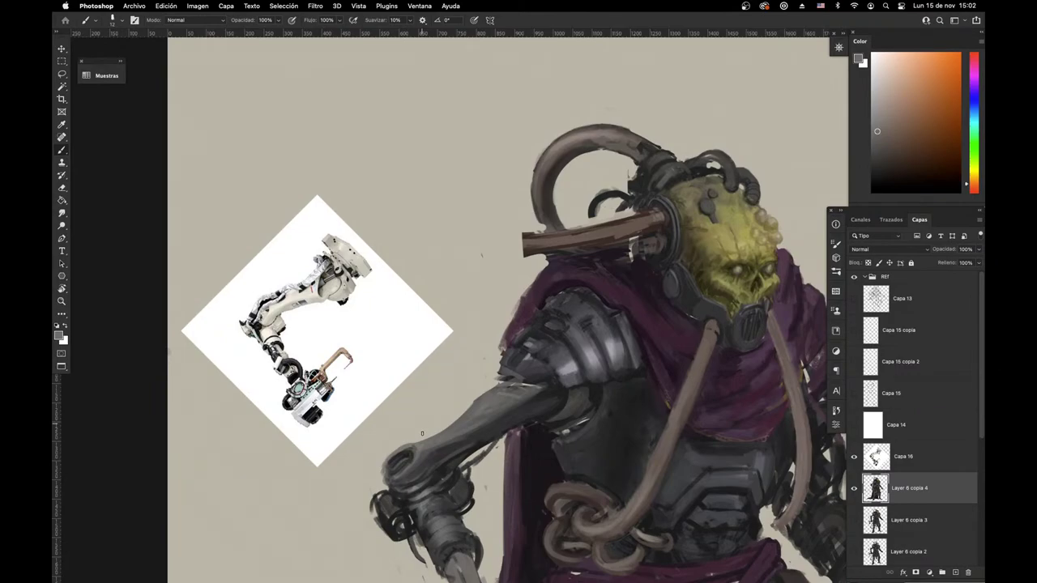
# Step: Paint a thin brown cable curving down from the brown pipe's end and passing behind the mechanical arm
pyautogui.moveTo(526, 395); pyautogui.dragTo(529, 465)
pyautogui.keyDown('alt'); pyautogui.click(544, 312); pyautogui.keyUp('alt')
pyautogui.moveTo(528, 312)
pyautogui.mouseDown()
pyautogui.moveTo(463, 397)
pyautogui.moveTo(452, 478)
pyautogui.mouseUp()
pyautogui.scroll(-8, 482, 488)
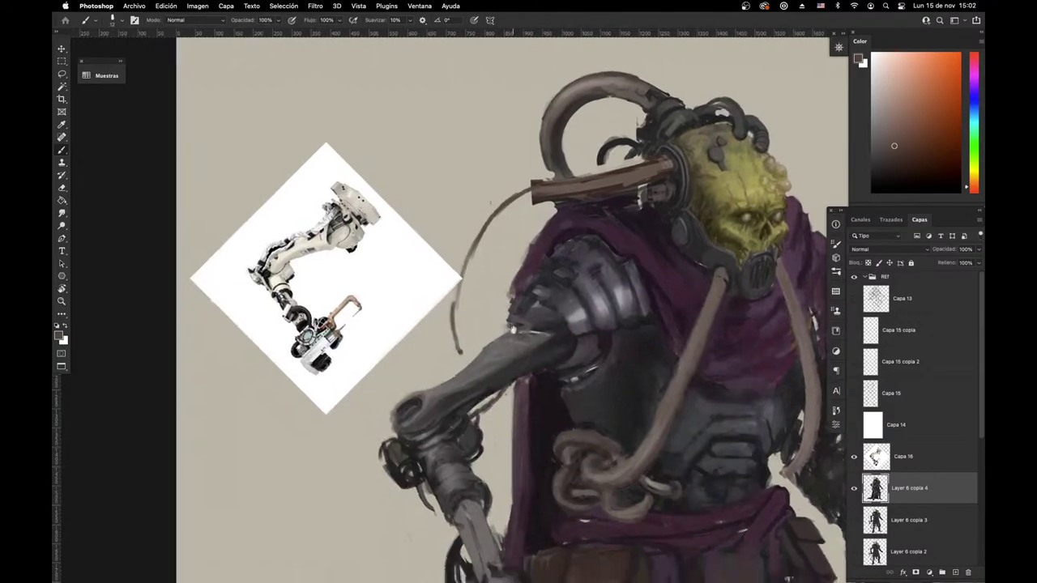
pyautogui.scroll(-4, 510, 324)
pyautogui.moveTo(491, 357); pyautogui.dragTo(480, 419)
pyautogui.moveTo(436, 451); pyautogui.dragTo(441, 502)
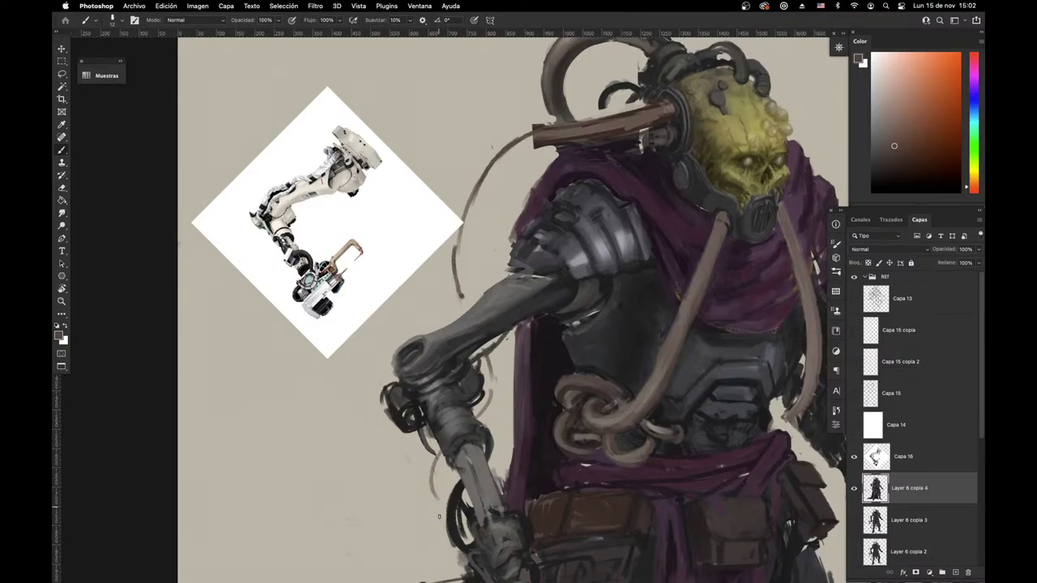
# Step: Paint a second, darker brown curved line from the pipe's end alongside the thin cable
pyautogui.scroll(5, 440, 516)
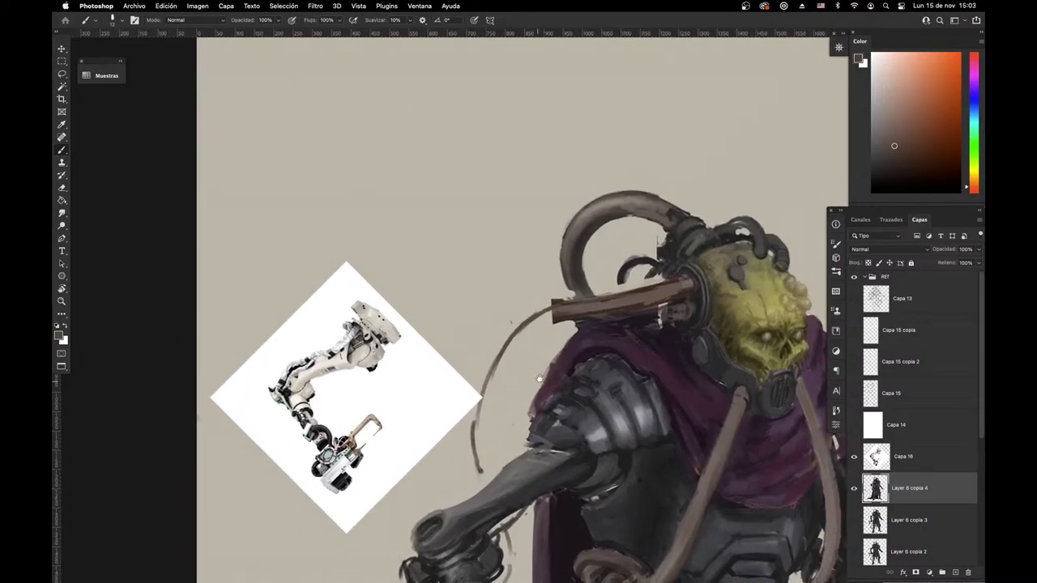
pyautogui.press('e')
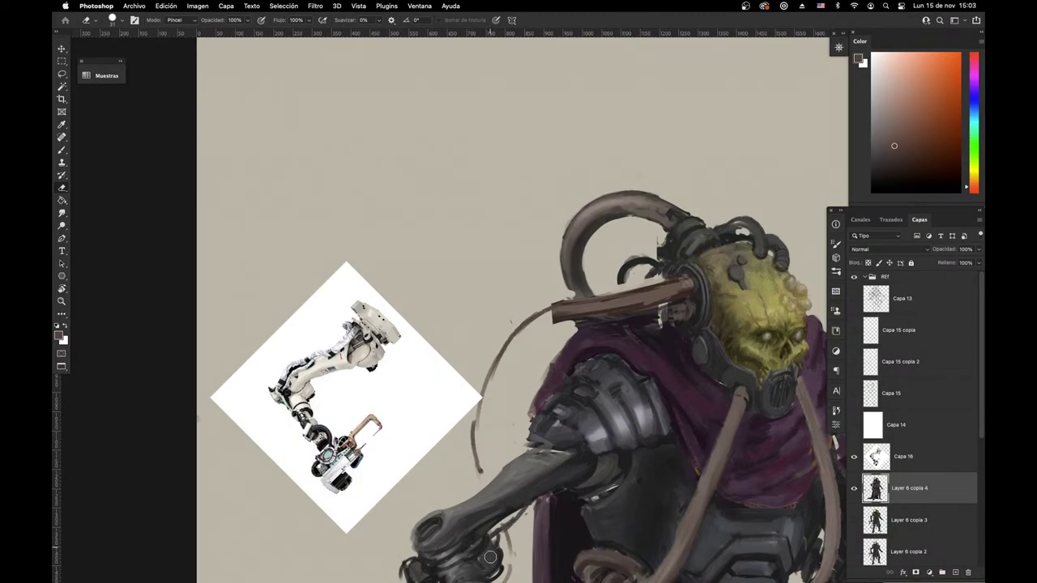
pyautogui.press('b')
pyautogui.keyDown('alt'); pyautogui.click(565, 313); pyautogui.keyUp('alt')
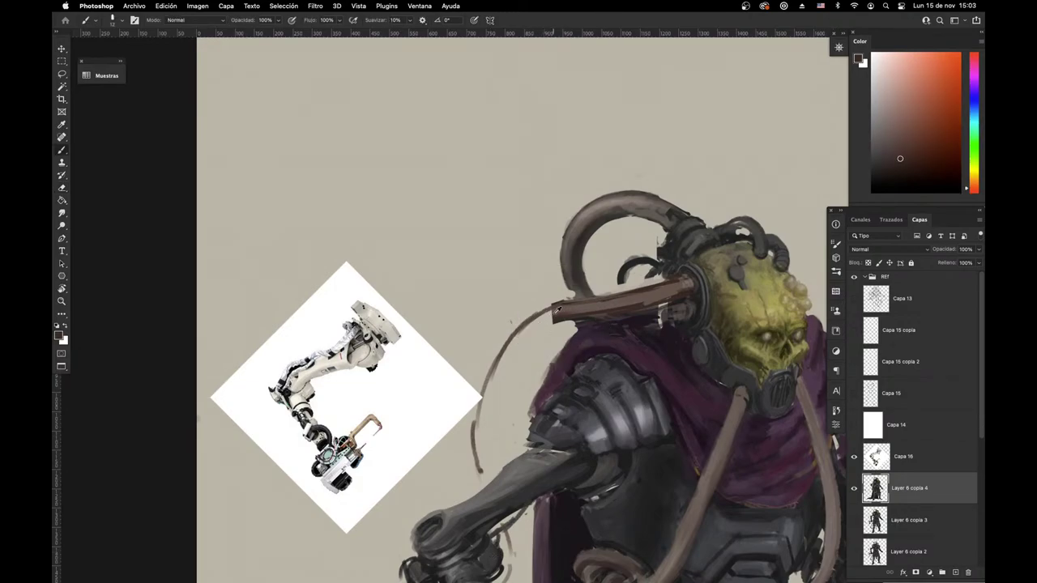
pyautogui.moveTo(554, 316)
pyautogui.mouseDown()
pyautogui.moveTo(522, 342)
pyautogui.moveTo(501, 392)
pyautogui.moveTo(490, 428)
pyautogui.moveTo(497, 471)
pyautogui.moveTo(493, 404)
pyautogui.mouseUp()
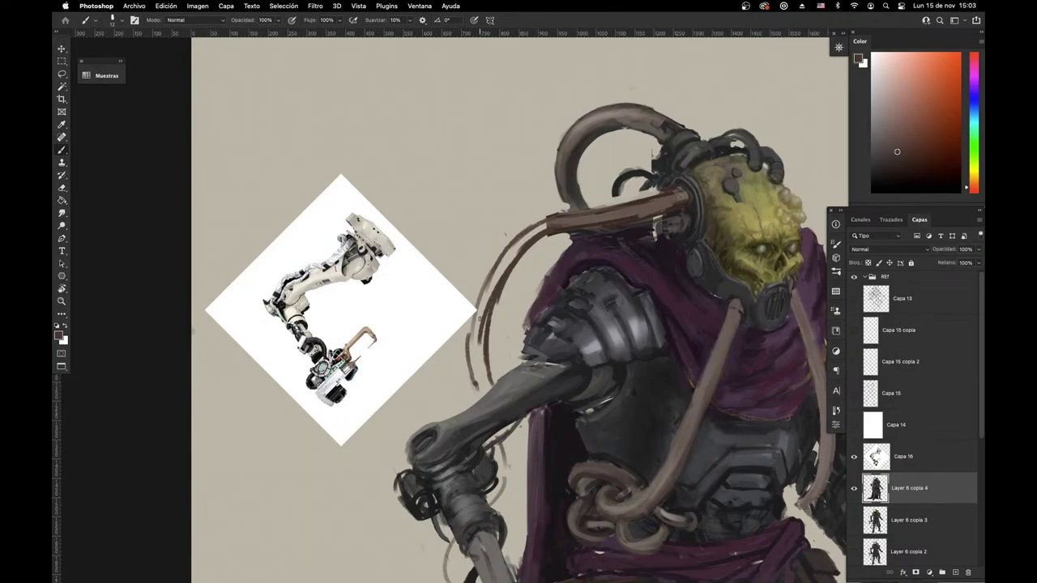
# Step: Erase the pipe's squared-off end and blend it into the curving cable with sampled brown strokes
pyautogui.press('e')
pyautogui.moveTo(552, 210)
pyautogui.mouseDown()
pyautogui.moveTo(483, 260)
pyautogui.moveTo(563, 270)
pyautogui.mouseUp()
pyautogui.press('b')
pyautogui.keyDown('alt'); pyautogui.click(589, 231); pyautogui.keyUp('alt')
pyautogui.moveTo(576, 233)
pyautogui.mouseDown()
pyautogui.moveTo(542, 258)
pyautogui.moveTo(518, 298)
pyautogui.mouseUp()
pyautogui.moveTo(590, 234); pyautogui.dragTo(525, 290)
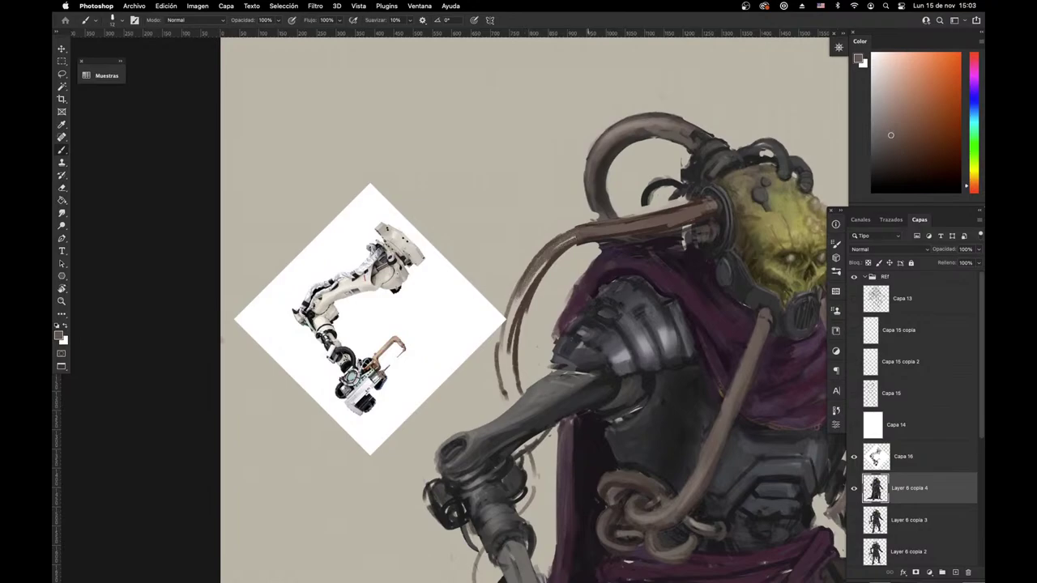
# Step: Refine the brown pipe's outer bend with sampled brown strokes running down into the hanging cable
pyautogui.moveTo(565, 247); pyautogui.dragTo(535, 275)
pyautogui.keyDown('alt'); pyautogui.click(610, 235); pyautogui.keyUp('alt')
pyautogui.moveTo(607, 233); pyautogui.dragTo(531, 283)
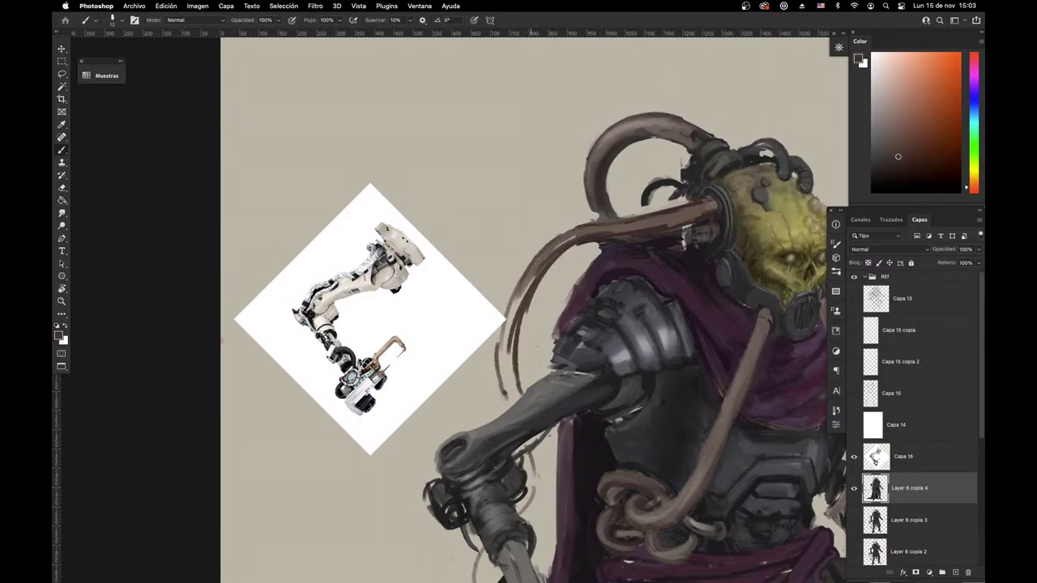
pyautogui.keyDown('alt'); pyautogui.click(564, 239); pyautogui.keyUp('alt')
# Step: Shade the lower end and inner curve of the looped hose with sampled grey-brown tones
pyautogui.keyDown('alt'); pyautogui.click(594, 200); pyautogui.keyUp('alt')
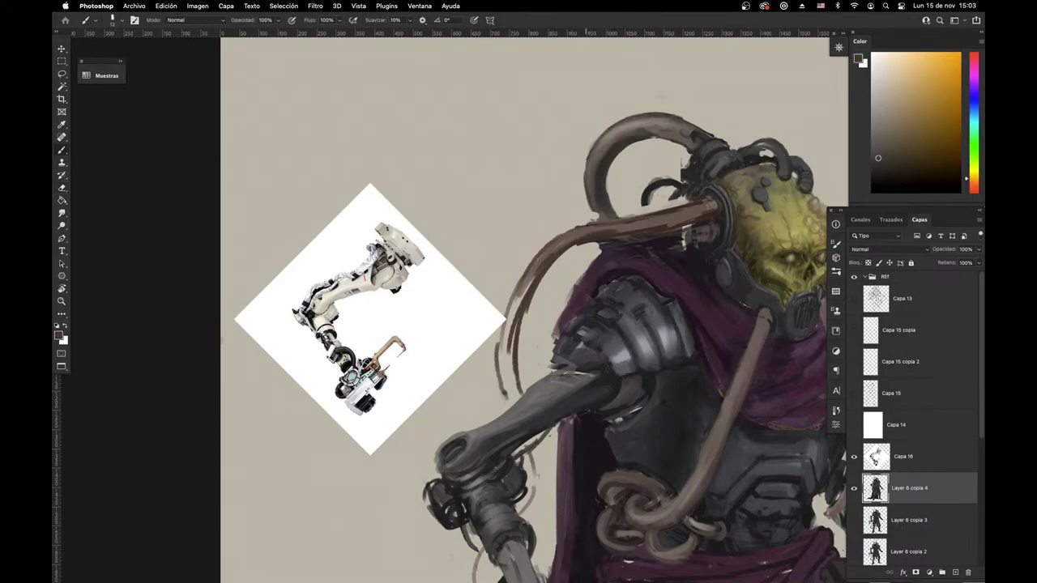
pyautogui.keyDown('alt'); pyautogui.click(598, 215); pyautogui.keyUp('alt')
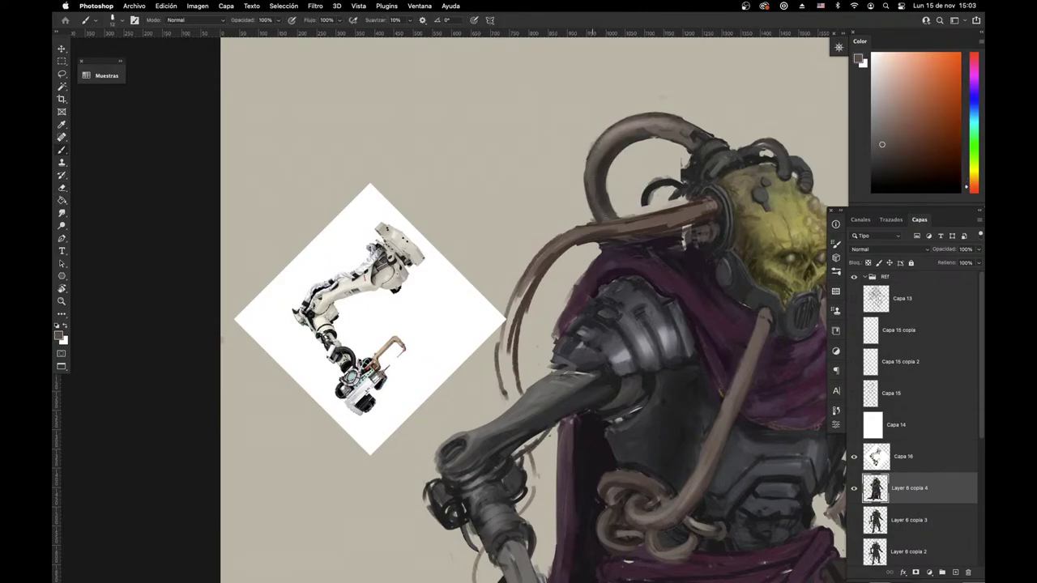
pyautogui.keyDown('alt'); pyautogui.click(600, 168); pyautogui.keyUp('alt')
pyautogui.moveTo(597, 180)
pyautogui.mouseDown()
pyautogui.moveTo(597, 198)
pyautogui.moveTo(611, 158)
pyautogui.mouseUp()
pyautogui.keyDown('alt'); pyautogui.click(603, 164); pyautogui.keyUp('alt')
# Step: Paint thin dark cables curling out from behind the head inside the looped hose, using sampled near-black greys
pyautogui.moveTo(602, 299); pyautogui.dragTo(492, 439)
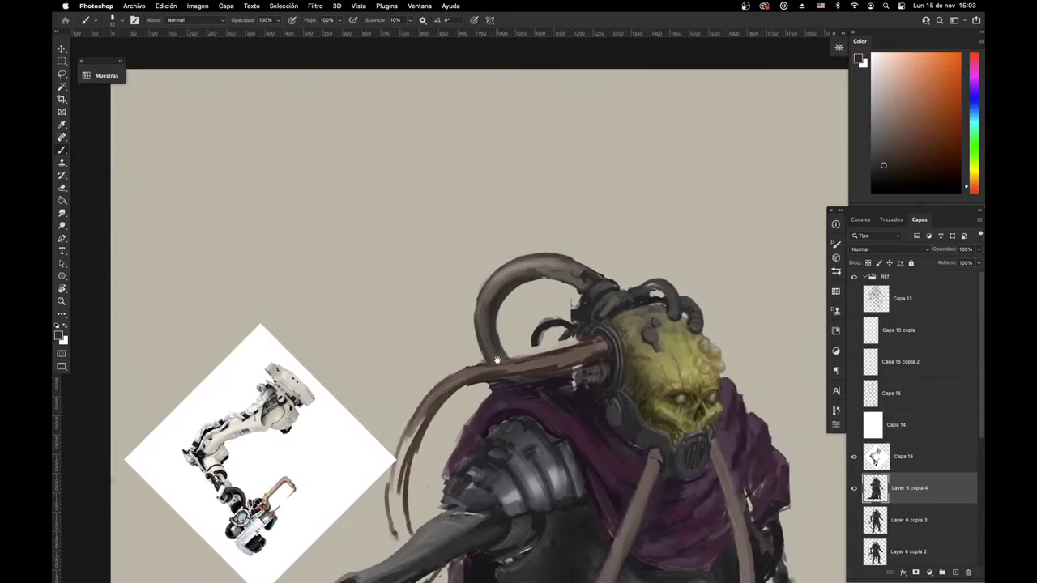
pyautogui.moveTo(497, 360); pyautogui.dragTo(501, 318)
pyautogui.keyDown('alt'); pyautogui.click(613, 259); pyautogui.keyUp('alt')
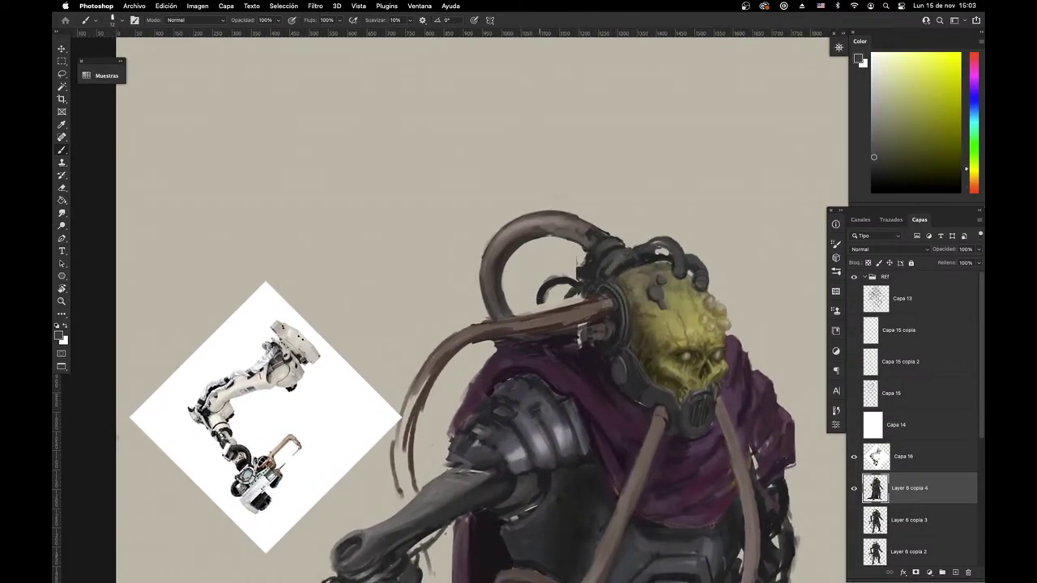
pyautogui.keyDown('alt'); pyautogui.click(590, 269); pyautogui.keyUp('alt')
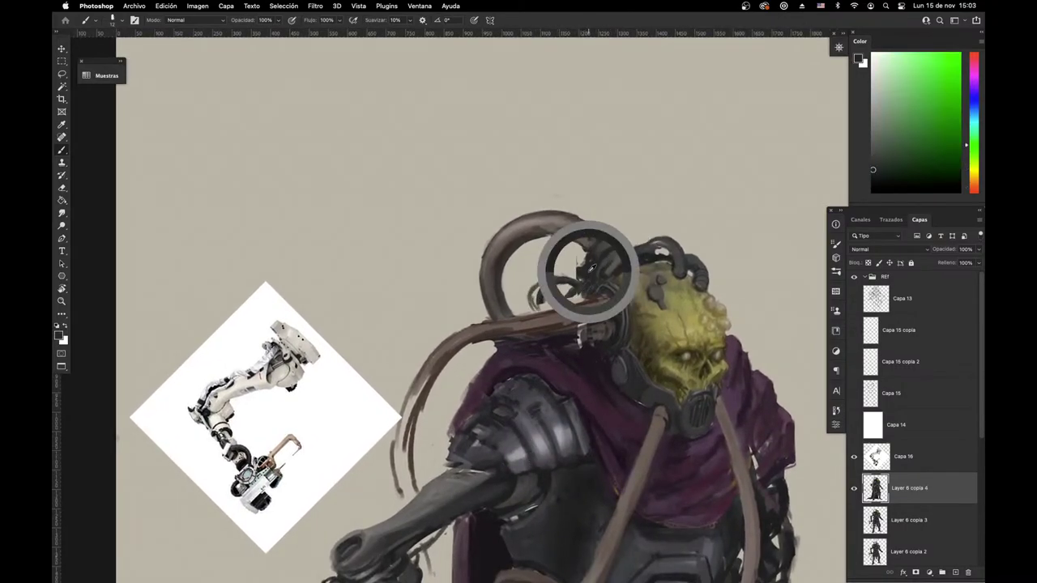
pyautogui.moveTo(578, 268)
pyautogui.mouseDown()
pyautogui.moveTo(540, 266)
pyautogui.moveTo(540, 287)
pyautogui.moveTo(563, 265)
pyautogui.moveTo(583, 265)
pyautogui.moveTo(541, 266)
pyautogui.moveTo(576, 264)
pyautogui.mouseUp()
pyautogui.moveTo(619, 324); pyautogui.dragTo(560, 383)
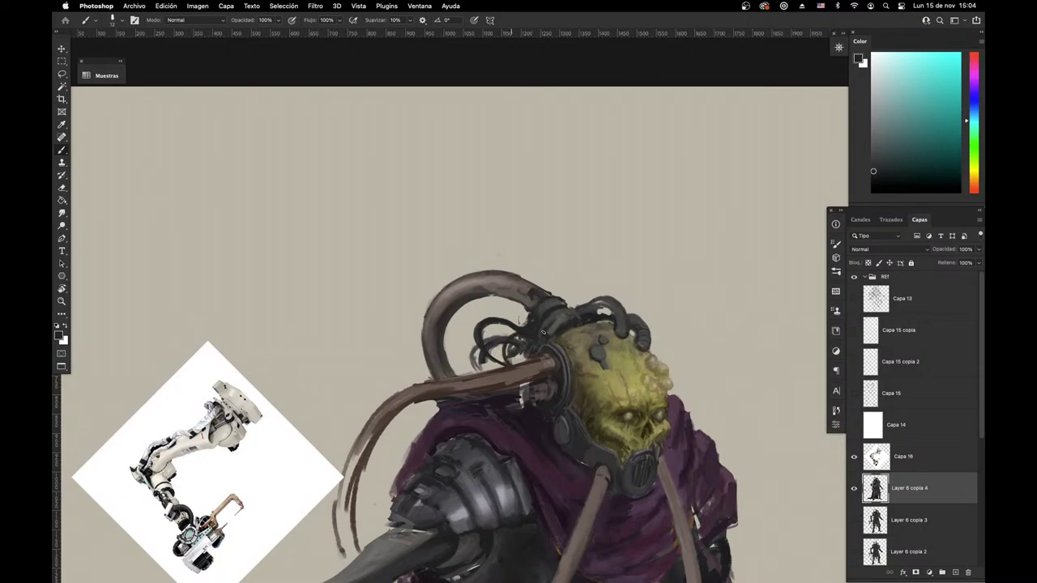
pyautogui.scroll(-2, 543, 332)
pyautogui.keyDown('alt'); pyautogui.click(528, 318); pyautogui.keyUp('alt')
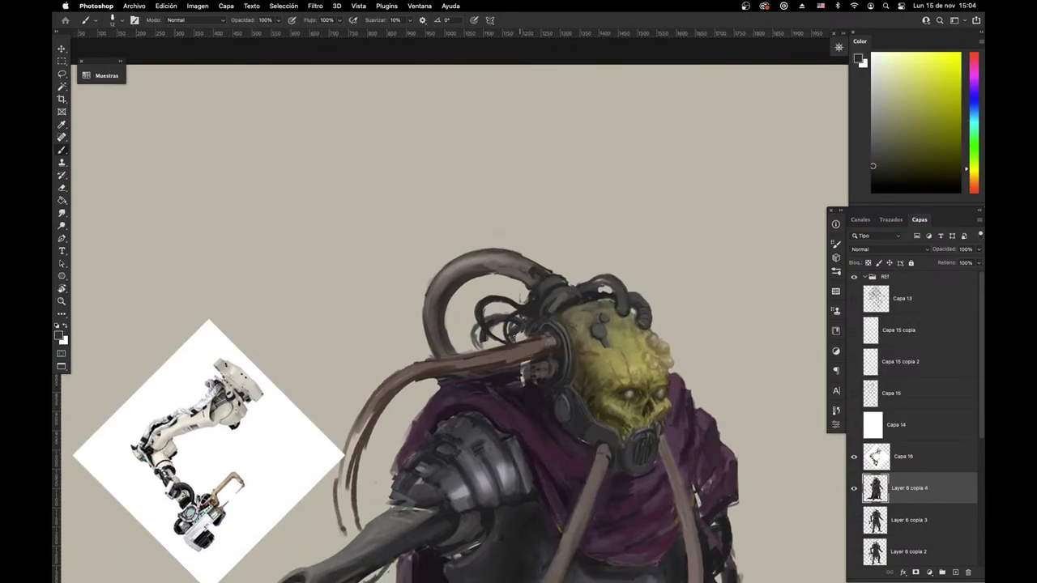
pyautogui.keyDown('alt'); pyautogui.click(523, 329); pyautogui.keyUp('alt')
pyautogui.keyDown('alt'); pyautogui.click(539, 311); pyautogui.keyUp('alt')
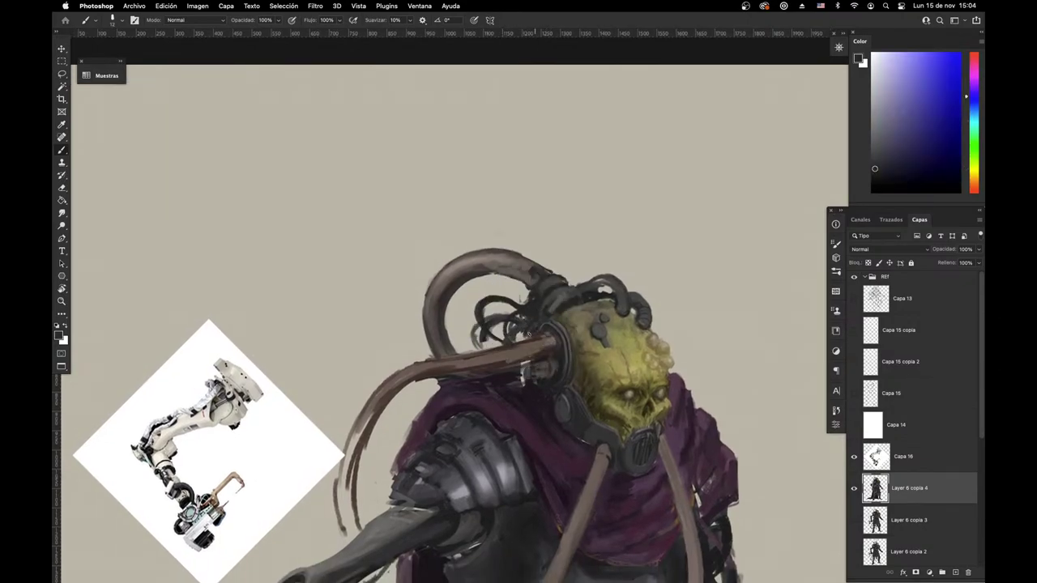
# Step: Paint sampled brown strands along the pipe's length and underside, continuing over its outer bend
pyautogui.keyDown('alt'); pyautogui.click(522, 352); pyautogui.keyUp('alt')
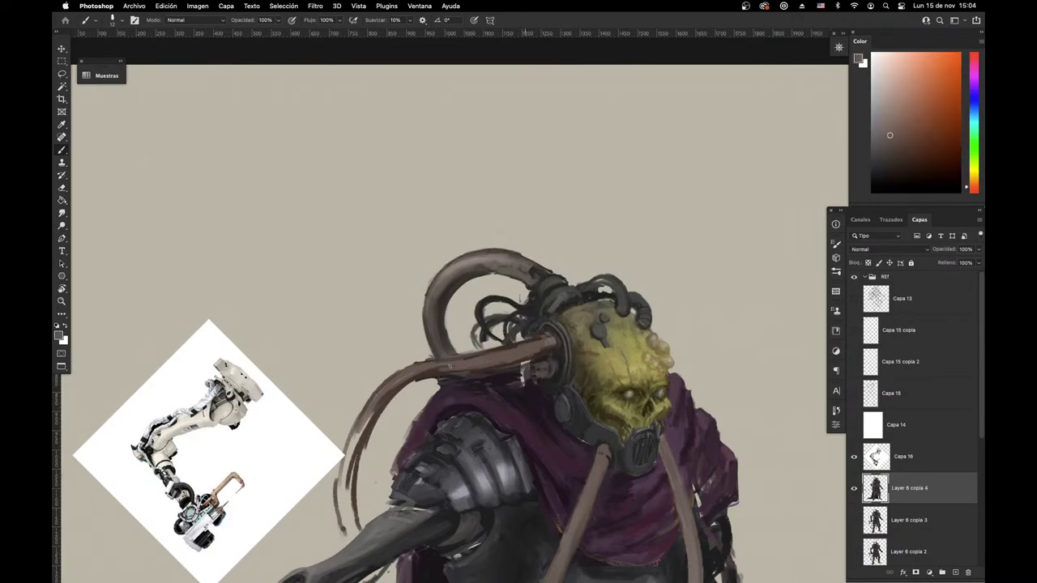
pyautogui.moveTo(438, 368)
pyautogui.mouseDown()
pyautogui.moveTo(533, 350)
pyautogui.moveTo(369, 391)
pyautogui.mouseUp()
pyautogui.keyDown('alt'); pyautogui.click(551, 361); pyautogui.keyUp('alt')
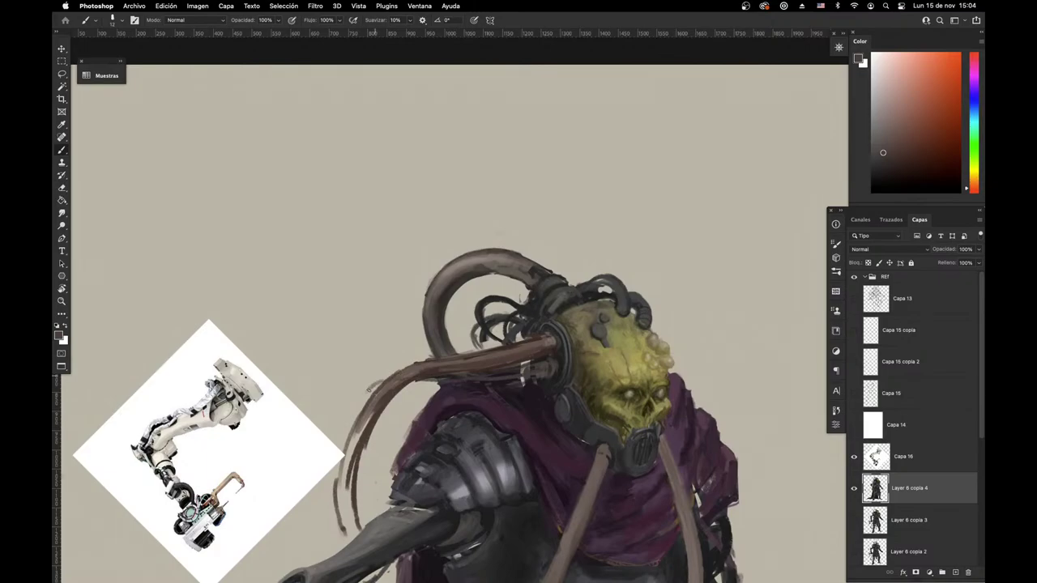
pyautogui.keyDown('alt'); pyautogui.click(541, 369); pyautogui.keyUp('alt')
pyautogui.moveTo(523, 375)
pyautogui.mouseDown()
pyautogui.moveTo(411, 378)
pyautogui.moveTo(365, 401)
pyautogui.mouseUp()
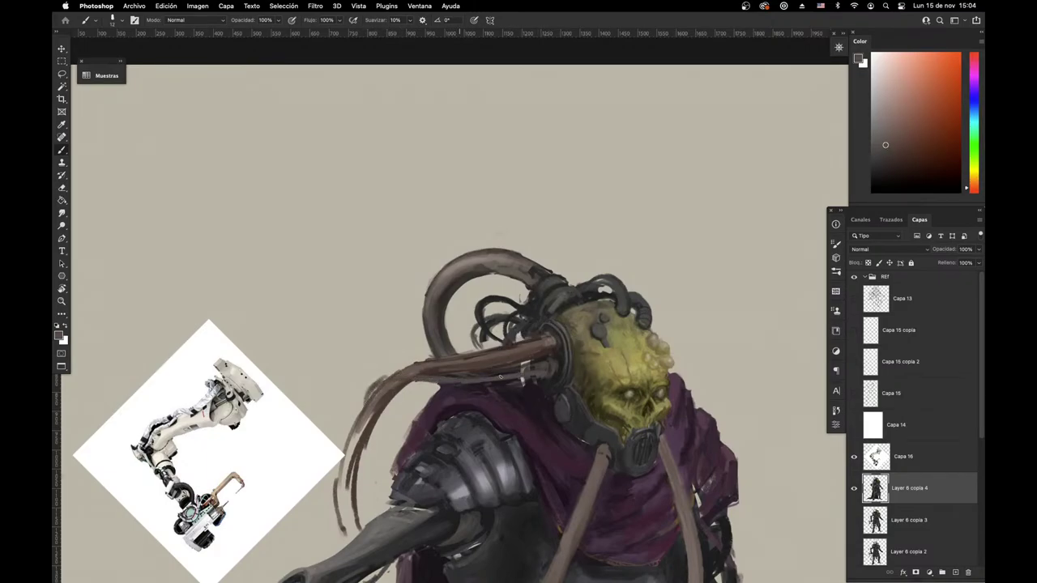
# Step: Paint thin dark cables from the pipe's bend hanging among the brown strands, and trim their edges with the Eraser
pyautogui.keyDown('alt'); pyautogui.click(548, 357); pyautogui.keyUp('alt')
pyautogui.moveTo(536, 364)
pyautogui.mouseDown()
pyautogui.moveTo(369, 389)
pyautogui.moveTo(329, 518)
pyautogui.mouseUp()
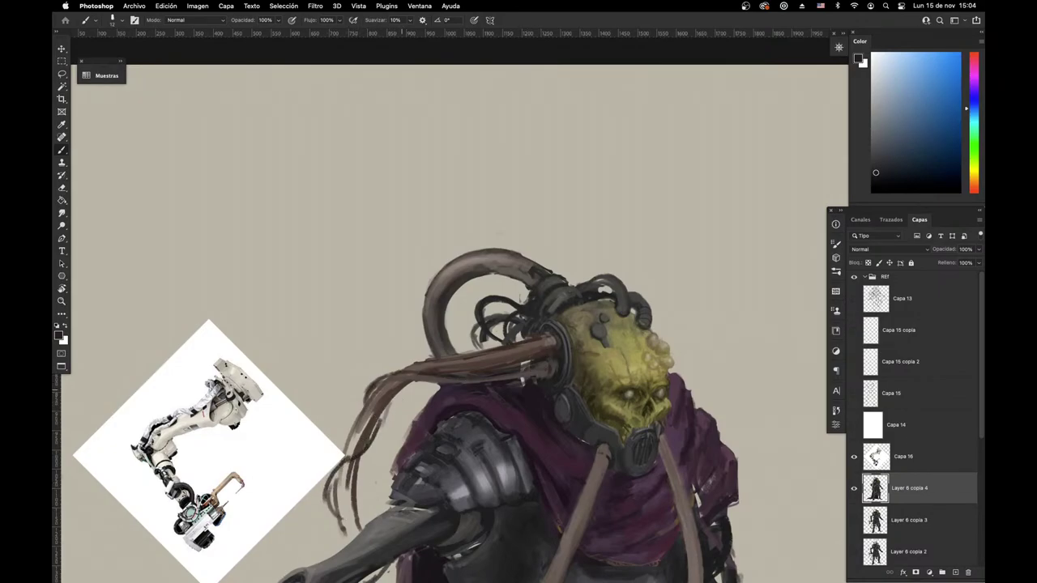
pyautogui.moveTo(386, 417)
pyautogui.mouseDown()
pyautogui.moveTo(330, 501)
pyautogui.moveTo(390, 420)
pyautogui.moveTo(366, 461)
pyautogui.mouseUp()
pyautogui.press('e')
pyautogui.press('b')
pyautogui.moveTo(417, 390); pyautogui.dragTo(427, 385)
# Step: Touch up the pipe near its socket on the head with sampled brown and dark tones
pyautogui.keyDown('alt'); pyautogui.click(518, 345); pyautogui.keyUp('alt')
pyautogui.keyDown('alt'); pyautogui.click(436, 359); pyautogui.keyUp('alt')
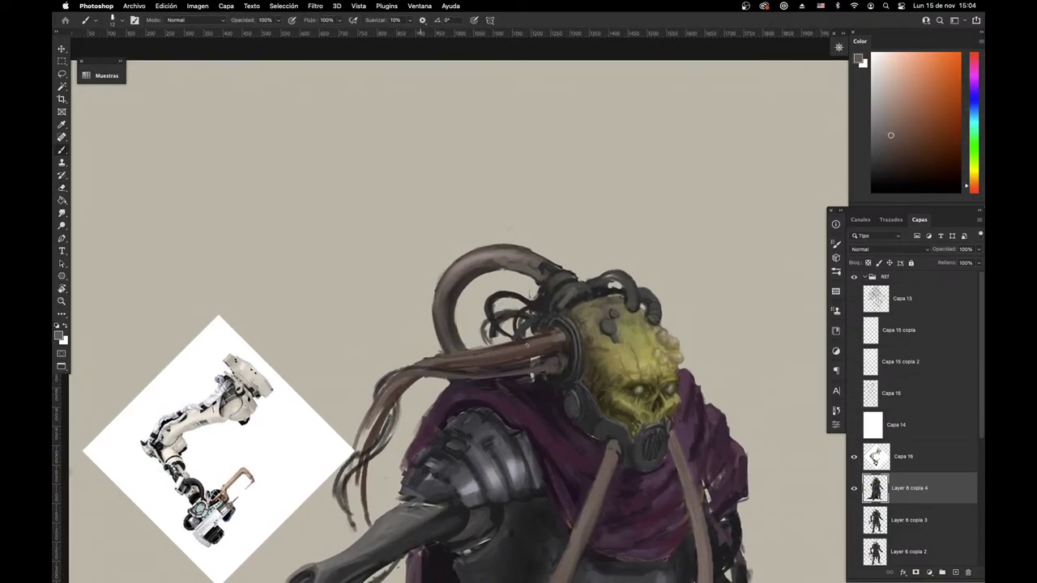
pyautogui.keyDown('alt'); pyautogui.click(532, 329); pyautogui.keyUp('alt')
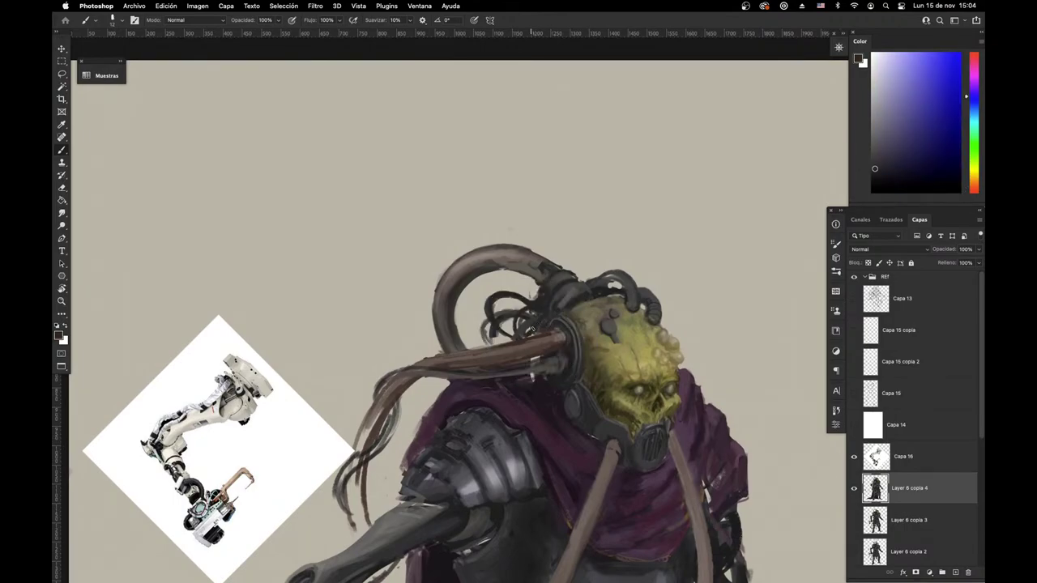
pyautogui.keyDown('alt'); pyautogui.click(536, 377); pyautogui.keyUp('alt')
# Step: Touch up the scarf below the respirator with sampled dark purple
pyautogui.moveTo(491, 460); pyautogui.dragTo(393, 433)
pyautogui.keyDown('alt'); pyautogui.click(593, 400); pyautogui.keyUp('alt')
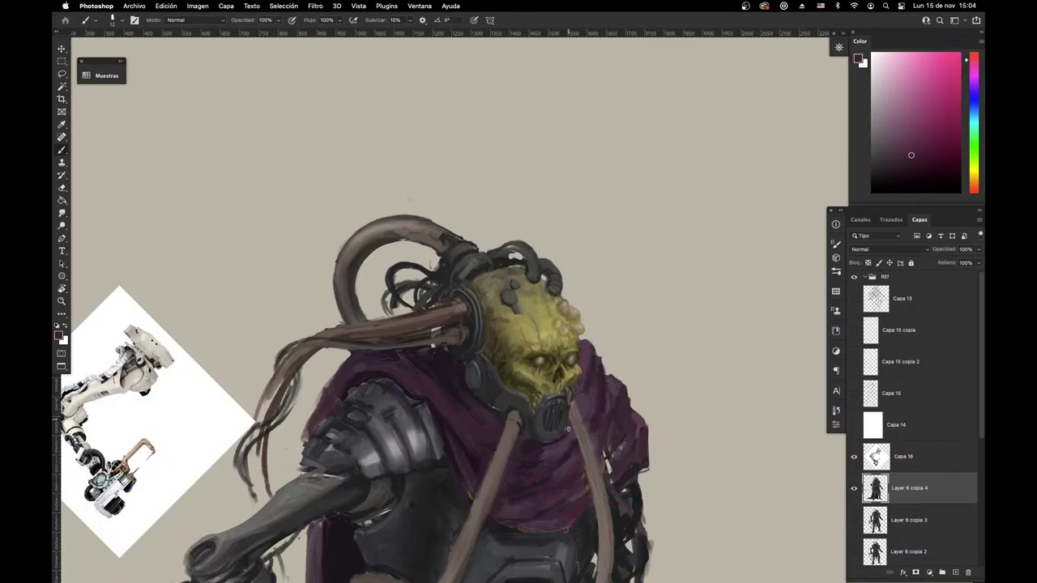
pyautogui.moveTo(440, 486); pyautogui.dragTo(498, 440)
# Step: Repaint the lower rim of the joint under the shoulder armour with sampled near-black and dark grey tones
pyautogui.keyDown('alt'); pyautogui.click(503, 421); pyautogui.keyUp('alt')
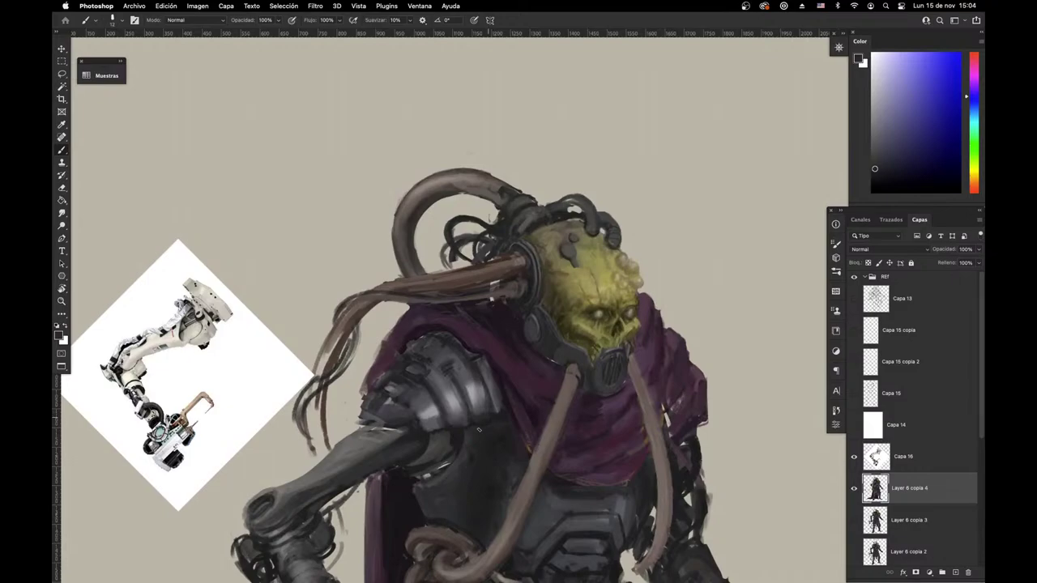
pyautogui.scroll(2, 493, 433)
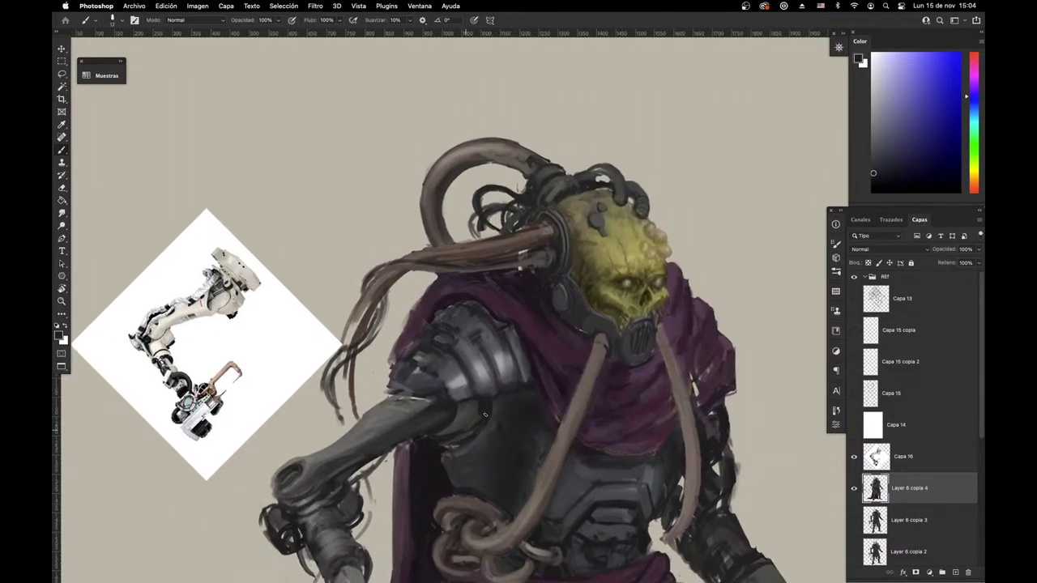
pyautogui.keyDown('alt'); pyautogui.click(440, 448); pyautogui.keyUp('alt')
pyautogui.keyDown('alt'); pyautogui.click(439, 445); pyautogui.keyUp('alt')
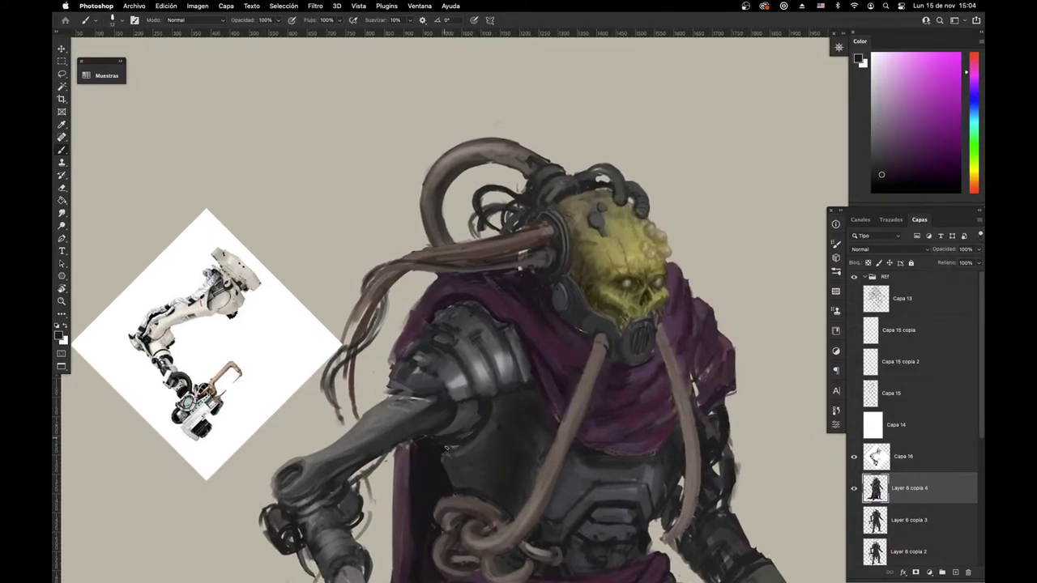
pyautogui.keyDown('alt'); pyautogui.click(446, 447); pyautogui.keyUp('alt')
pyautogui.keyDown('alt'); pyautogui.click(446, 448); pyautogui.keyUp('alt')
pyautogui.keyDown('alt'); pyautogui.click(442, 447); pyautogui.keyUp('alt')
pyautogui.keyDown('alt'); pyautogui.click(463, 474); pyautogui.keyUp('alt')
pyautogui.keyDown('alt'); pyautogui.click(447, 446); pyautogui.keyUp('alt')
pyautogui.keyDown('alt'); pyautogui.click(470, 422); pyautogui.keyUp('alt')
pyautogui.keyDown('alt'); pyautogui.click(454, 447); pyautogui.keyUp('alt')
pyautogui.keyDown('alt'); pyautogui.click(472, 430); pyautogui.keyUp('alt')
# Step: Smooth the rounded joint just below the shoulder plates with sampled mid and dark greys
pyautogui.keyDown('alt'); pyautogui.click(486, 412); pyautogui.keyUp('alt')
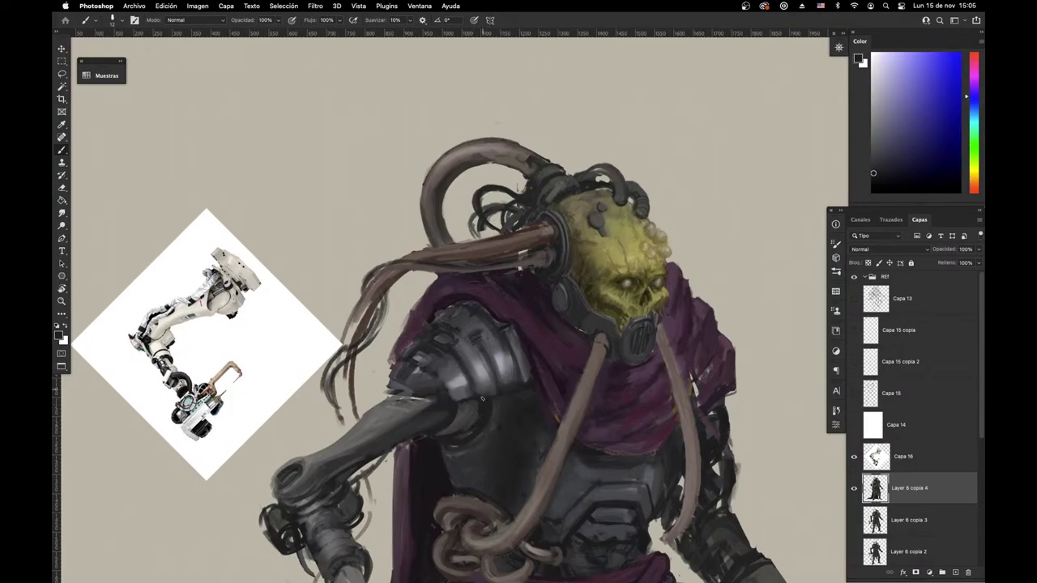
pyautogui.keyDown('alt'); pyautogui.click(476, 403); pyautogui.keyUp('alt')
pyautogui.keyDown('alt'); pyautogui.click(472, 406); pyautogui.keyUp('alt')
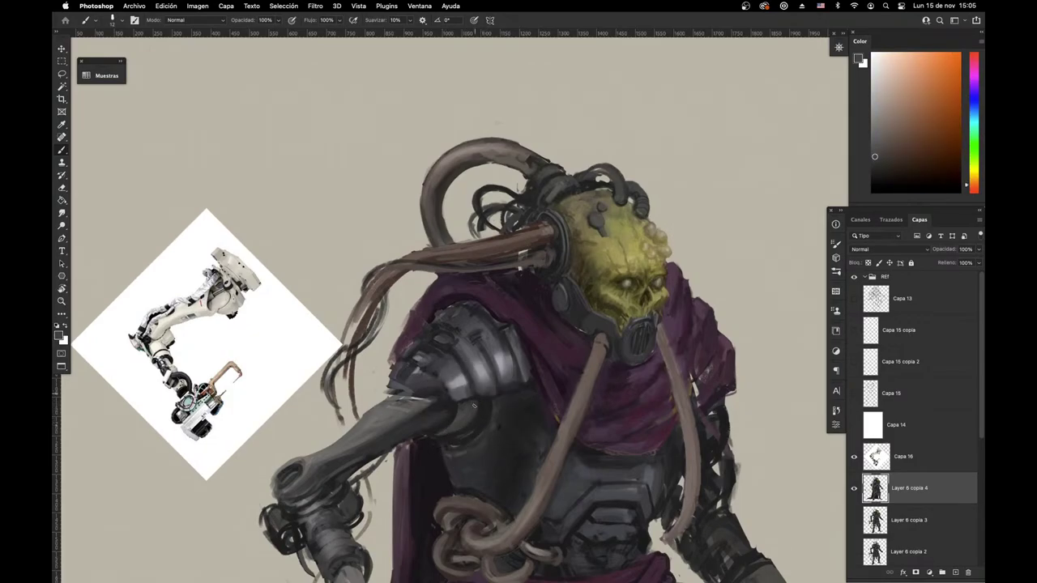
pyautogui.keyDown('alt'); pyautogui.click(474, 407); pyautogui.keyUp('alt')
pyautogui.keyDown('alt'); pyautogui.click(480, 407); pyautogui.keyUp('alt')
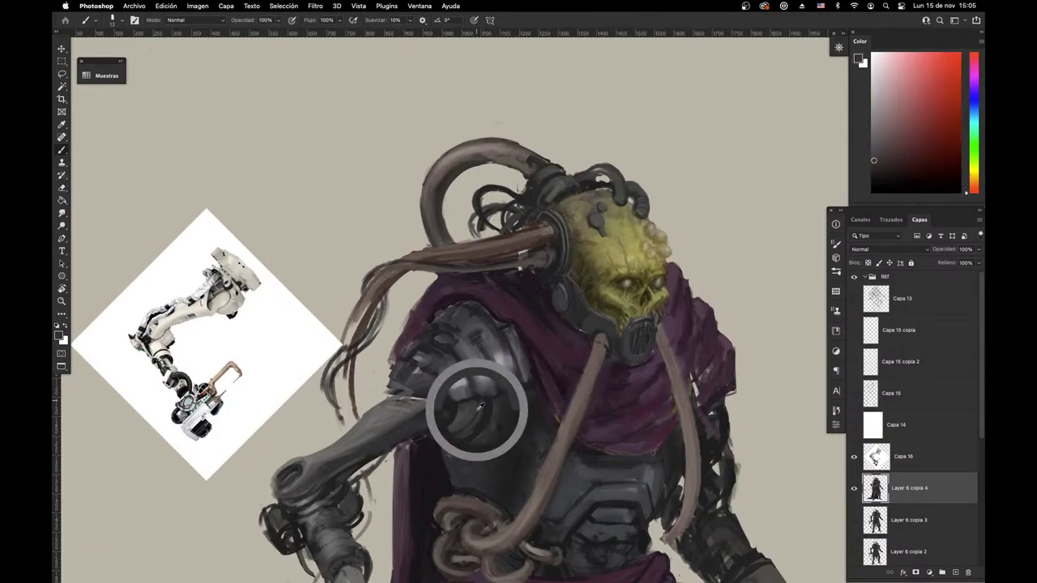
pyautogui.keyDown('alt'); pyautogui.click(483, 406); pyautogui.keyUp('alt')
pyautogui.keyDown('alt'); pyautogui.click(481, 415); pyautogui.keyUp('alt')
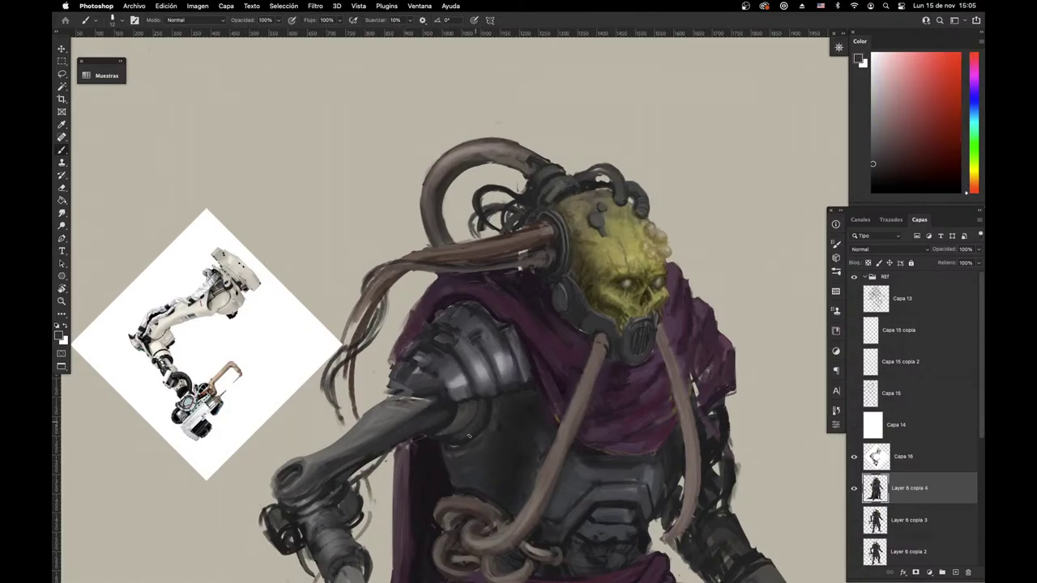
pyautogui.keyDown('alt'); pyautogui.click(485, 415); pyautogui.keyUp('alt')
pyautogui.keyDown('alt'); pyautogui.click(490, 412); pyautogui.keyUp('alt')
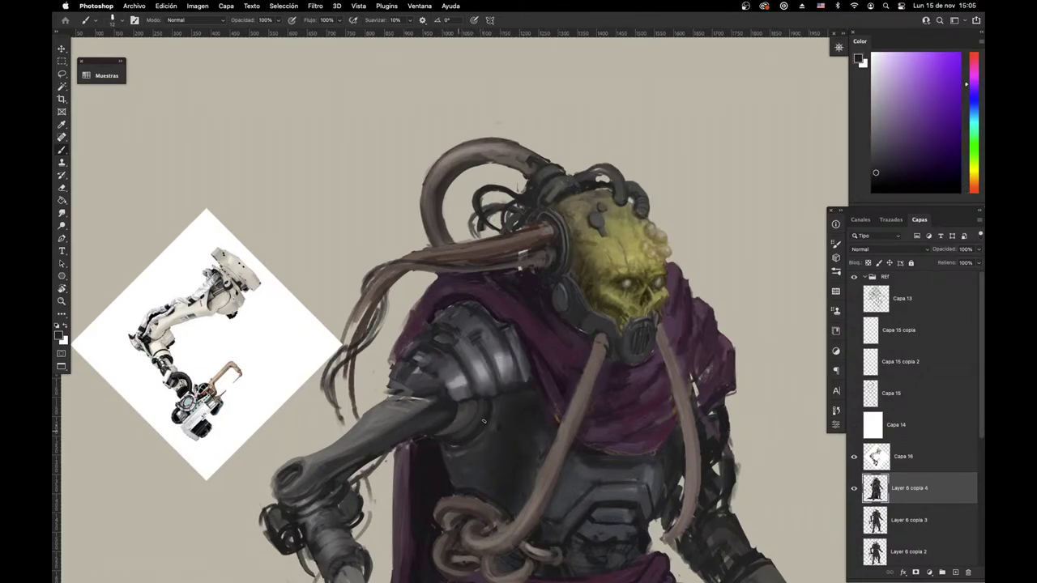
# Step: Clean up the torso armour's edge against the cloak's dark interior with sampled near-black purple
pyautogui.keyDown('alt'); pyautogui.click(433, 442); pyautogui.keyUp('alt')
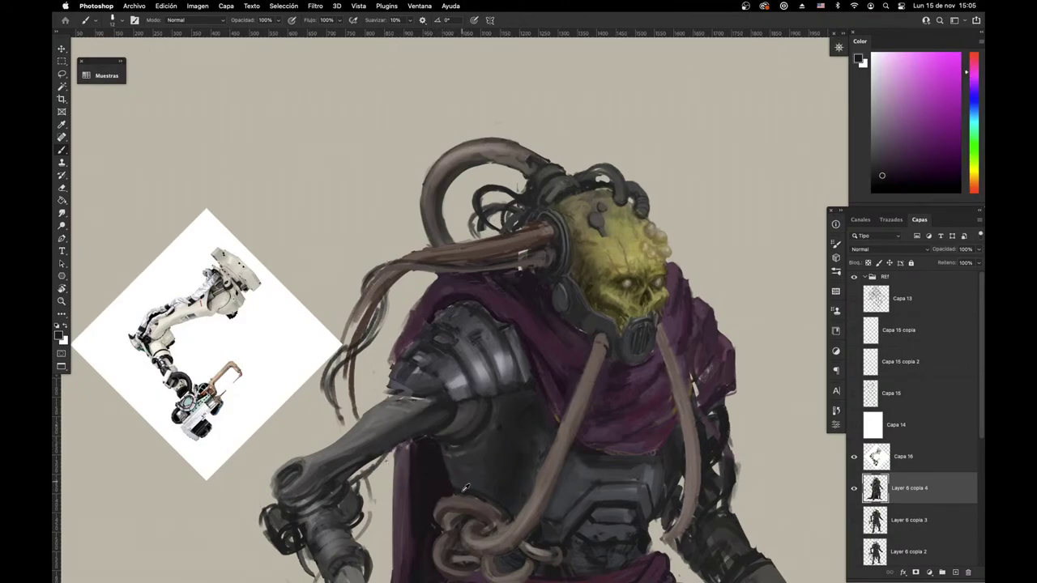
pyautogui.keyDown('alt'); pyautogui.click(442, 478); pyautogui.keyUp('alt')
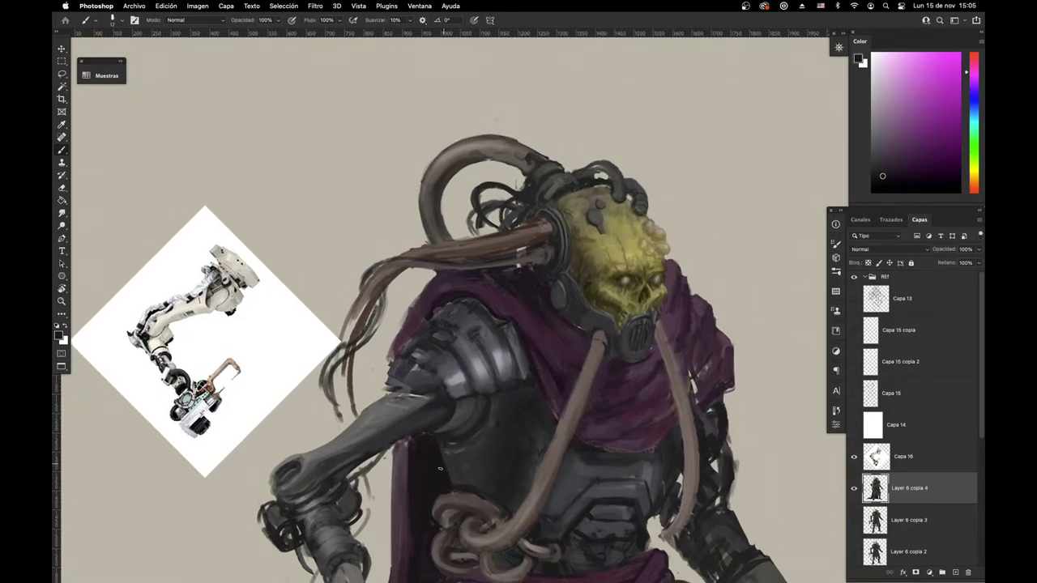
pyautogui.moveTo(465, 474); pyautogui.dragTo(532, 400)
# Step: Paint over the scarf's outer shoulder area with sampled purples to rework its folds
pyautogui.keyDown('alt'); pyautogui.click(472, 269); pyautogui.keyUp('alt')
pyautogui.moveTo(469, 279)
pyautogui.mouseDown()
pyautogui.moveTo(476, 272)
pyautogui.moveTo(456, 280)
pyautogui.moveTo(459, 298)
pyautogui.mouseUp()
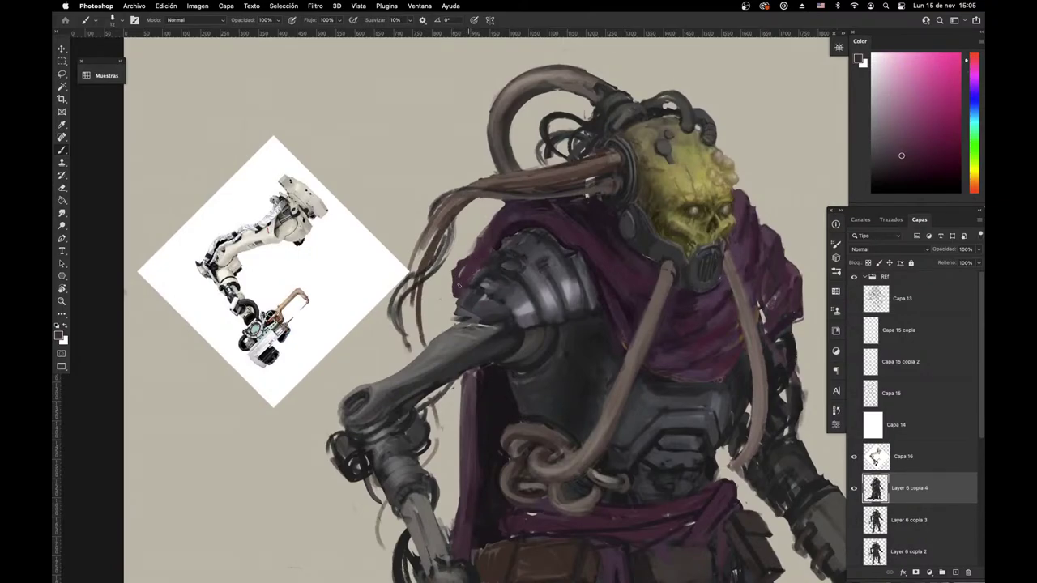
pyautogui.keyDown('alt'); pyautogui.click(522, 221); pyautogui.keyUp('alt')
pyautogui.keyDown('alt'); pyautogui.click(540, 224); pyautogui.keyUp('alt')
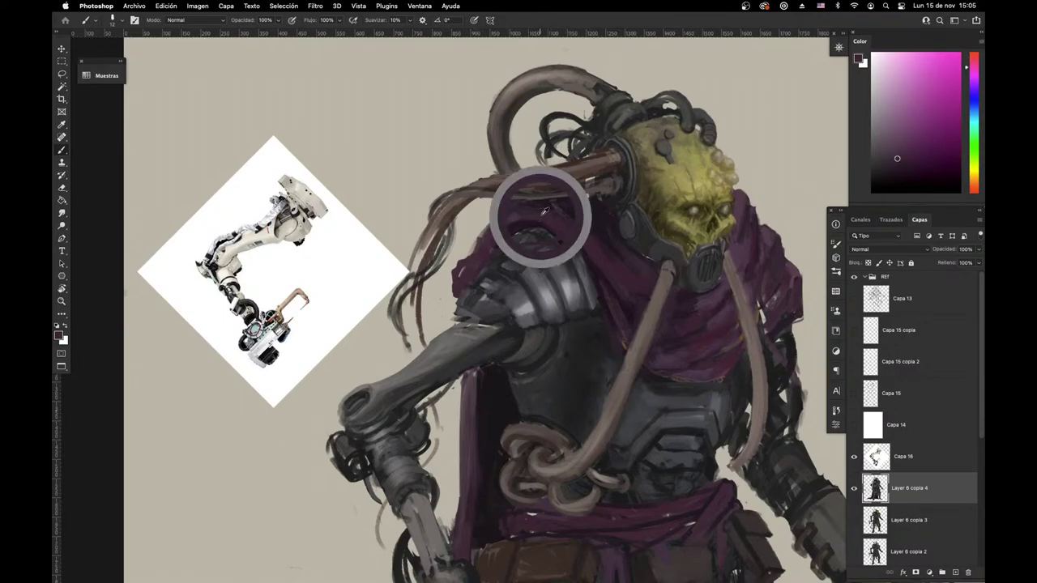
pyautogui.rightClick(572, 224)
pyautogui.click(569, 241)
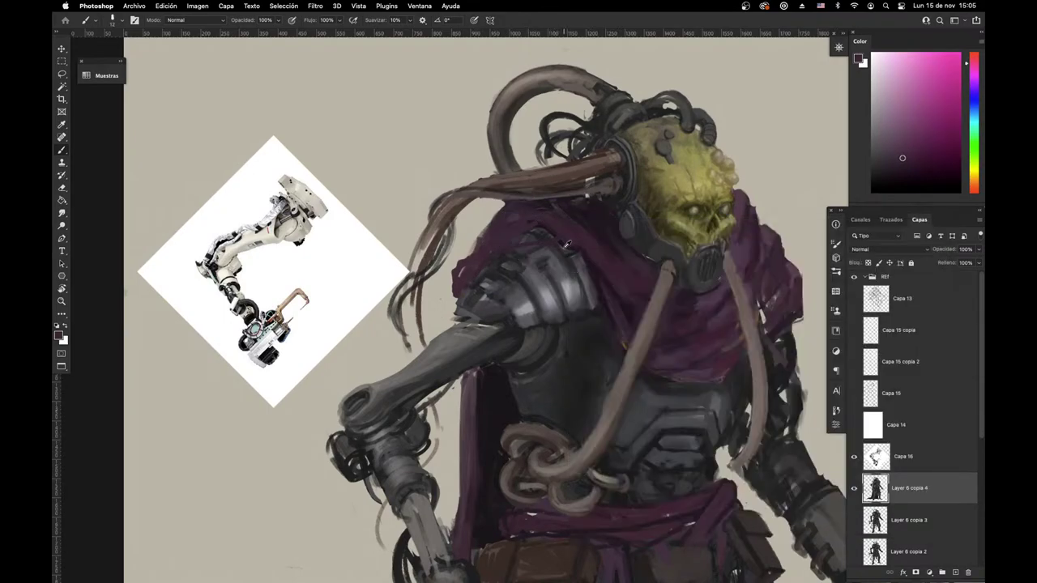
# Step: Refine the scarf's border along the shoulder armour with sampled purple strokes
pyautogui.keyDown('alt'); pyautogui.click(568, 242); pyautogui.keyUp('alt')
pyautogui.moveTo(570, 241)
pyautogui.mouseDown()
pyautogui.moveTo(506, 249)
pyautogui.moveTo(467, 286)
pyautogui.moveTo(551, 246)
pyautogui.moveTo(526, 241)
pyautogui.moveTo(603, 301)
pyautogui.mouseUp()
pyautogui.keyDown('alt'); pyautogui.click(555, 226); pyautogui.keyUp('alt')
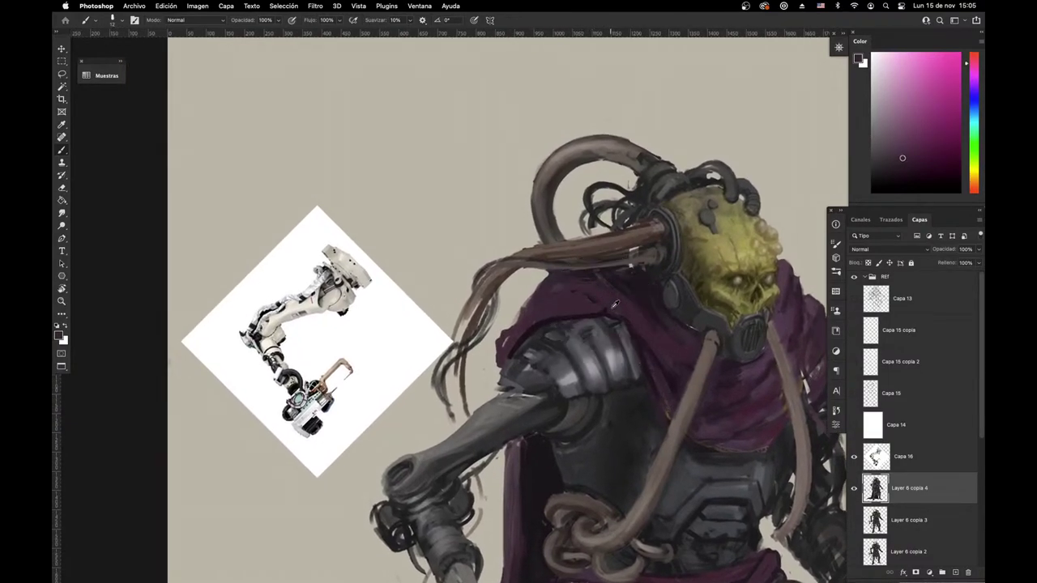
pyautogui.keyDown('alt'); pyautogui.click(646, 328); pyautogui.keyUp('alt')
pyautogui.moveTo(582, 319); pyautogui.dragTo(630, 323)
pyautogui.keyDown('alt'); pyautogui.click(652, 339); pyautogui.keyUp('alt')
# Step: Paint dark and mid purple folds across the scarf at the top of the shoulder
pyautogui.keyDown('alt'); pyautogui.click(541, 320); pyautogui.keyUp('alt')
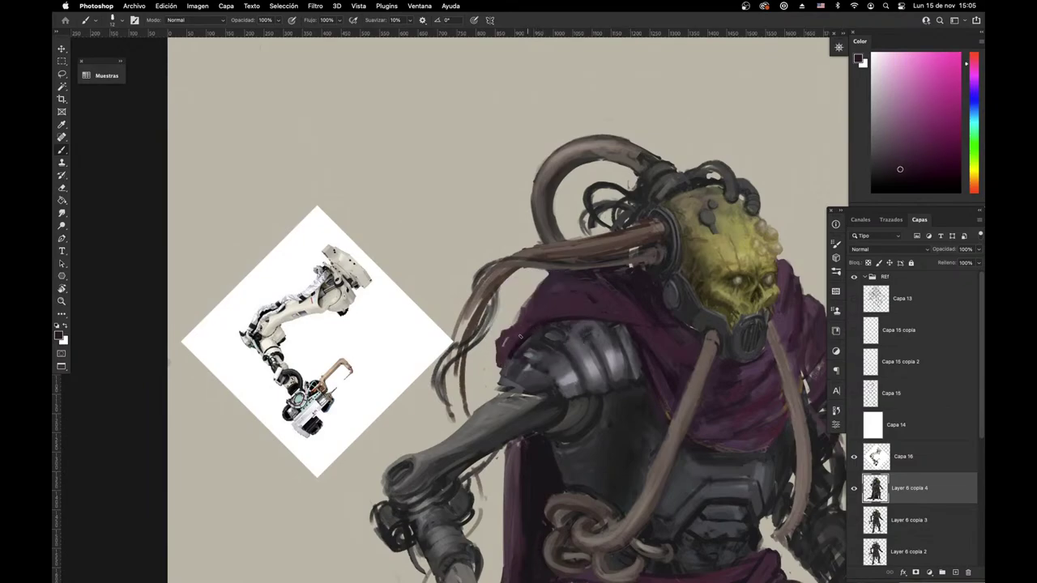
pyautogui.keyDown('alt'); pyautogui.click(642, 334); pyautogui.keyUp('alt')
pyautogui.moveTo(533, 292)
pyautogui.mouseDown()
pyautogui.moveTo(517, 323)
pyautogui.moveTo(583, 282)
pyautogui.mouseUp()
pyautogui.moveTo(520, 312); pyautogui.dragTo(559, 301)
pyautogui.keyDown('alt'); pyautogui.click(527, 290); pyautogui.keyUp('alt')
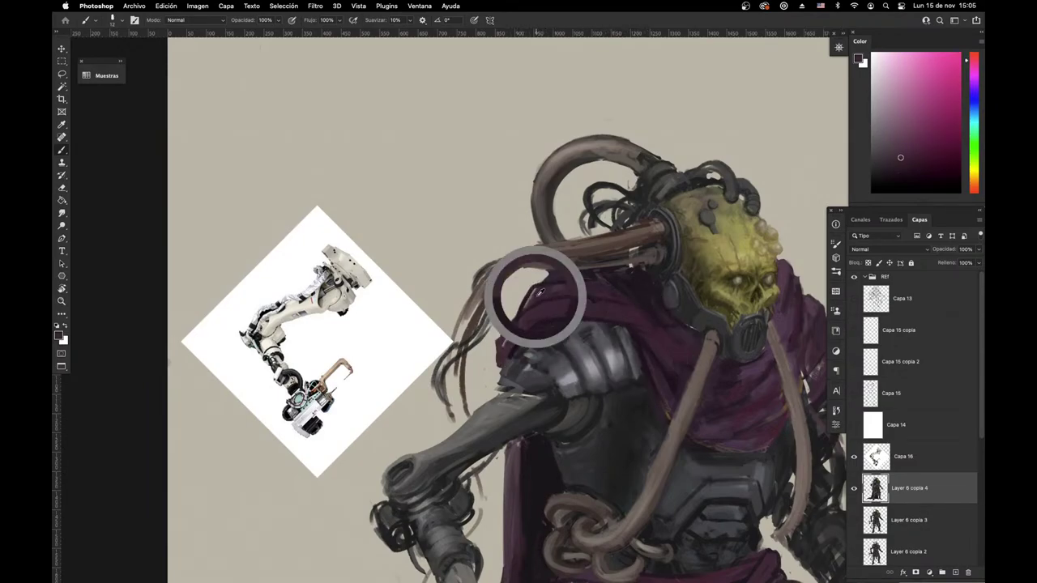
# Step: Trim the scarf's outer silhouette with the Eraser and accent its edge with sampled greyish pink and purple
pyautogui.press('e')
pyautogui.press('b')
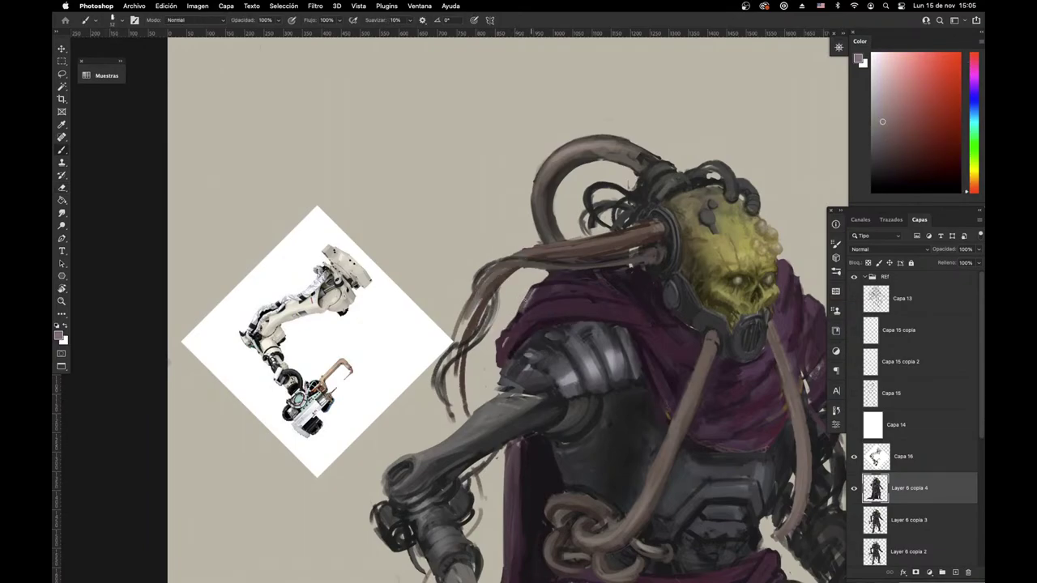
pyautogui.keyDown('alt'); pyautogui.click(523, 308); pyautogui.keyUp('alt')
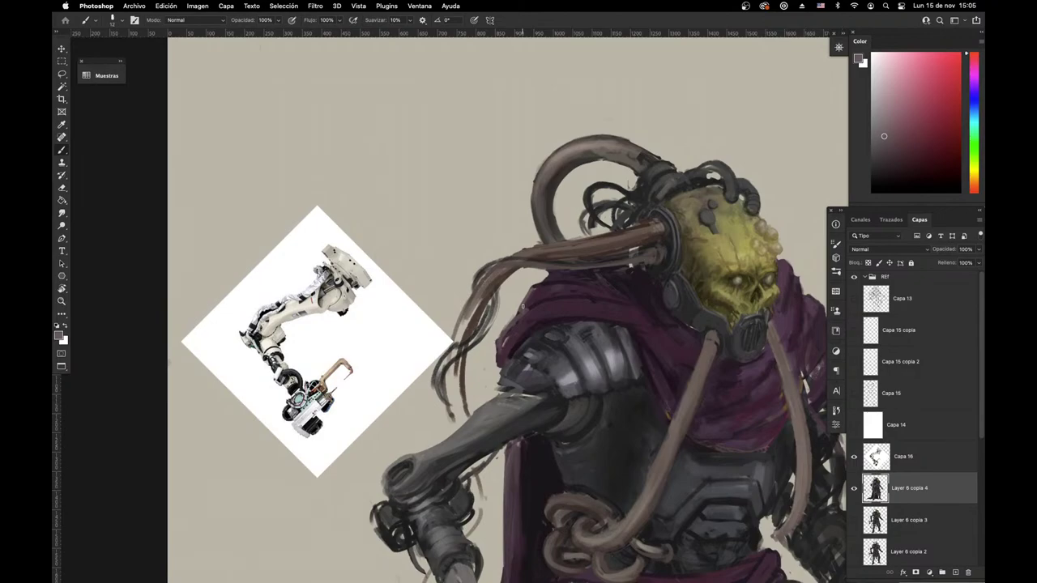
pyautogui.keyDown('alt'); pyautogui.click(504, 338); pyautogui.keyUp('alt')
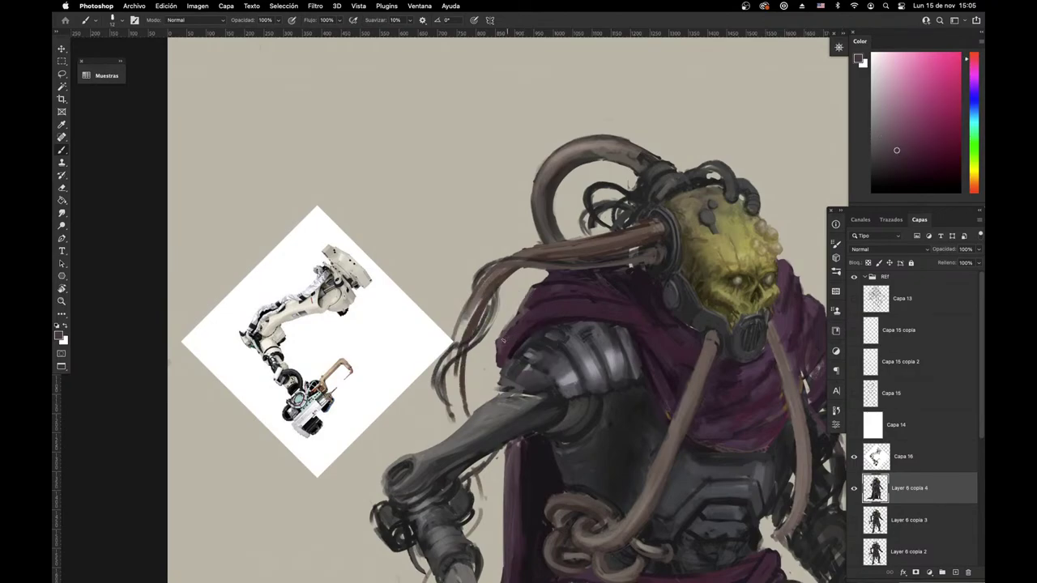
# Step: Paint sampled purples into the scarf's folds over the shoulder armour and across the chest side
pyautogui.keyDown('alt'); pyautogui.click(508, 328); pyautogui.keyUp('alt')
pyautogui.keyDown('alt'); pyautogui.click(512, 327); pyautogui.keyUp('alt')
pyautogui.moveTo(565, 392)
pyautogui.mouseDown()
pyautogui.moveTo(532, 406)
pyautogui.moveTo(499, 393)
pyautogui.mouseUp()
pyautogui.keyDown('alt'); pyautogui.click(575, 318); pyautogui.keyUp('alt')
pyautogui.moveTo(603, 324); pyautogui.dragTo(574, 442)
pyautogui.keyDown('alt'); pyautogui.click(585, 376); pyautogui.keyUp('alt')
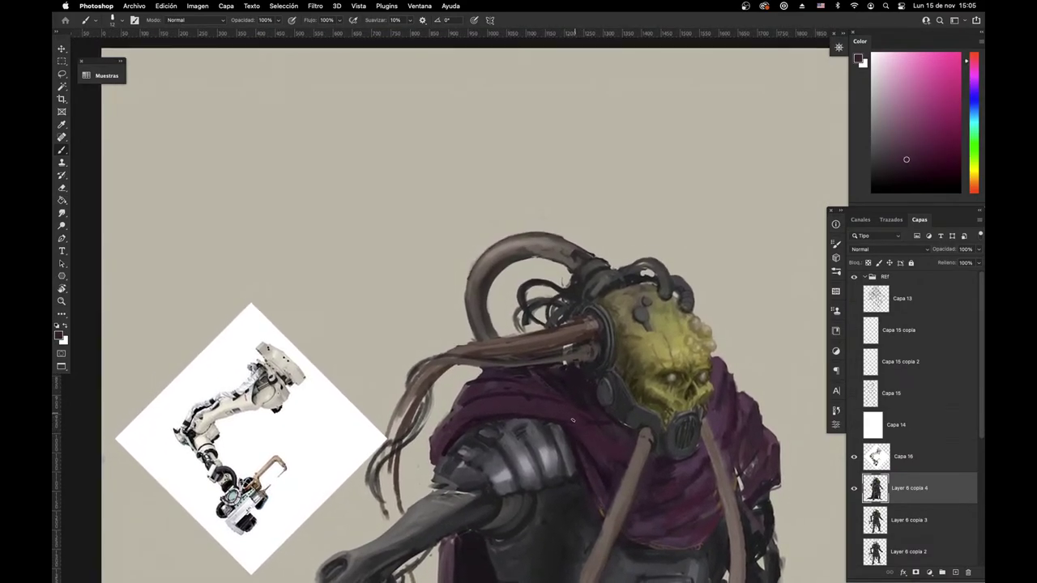
# Step: Trim the scarf's outer silhouette below the head cables with the Eraser and repaint its edge in sampled purple
pyautogui.press('e')
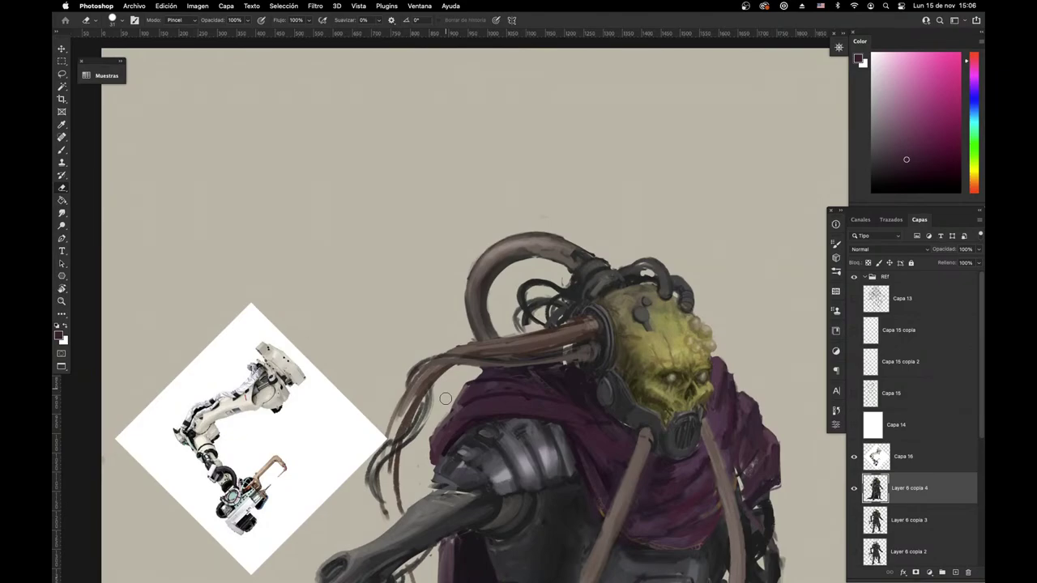
pyautogui.keyDown('alt'); pyautogui.click(477, 380); pyautogui.keyUp('alt')
pyautogui.click(551, 217)
pyautogui.press('b')
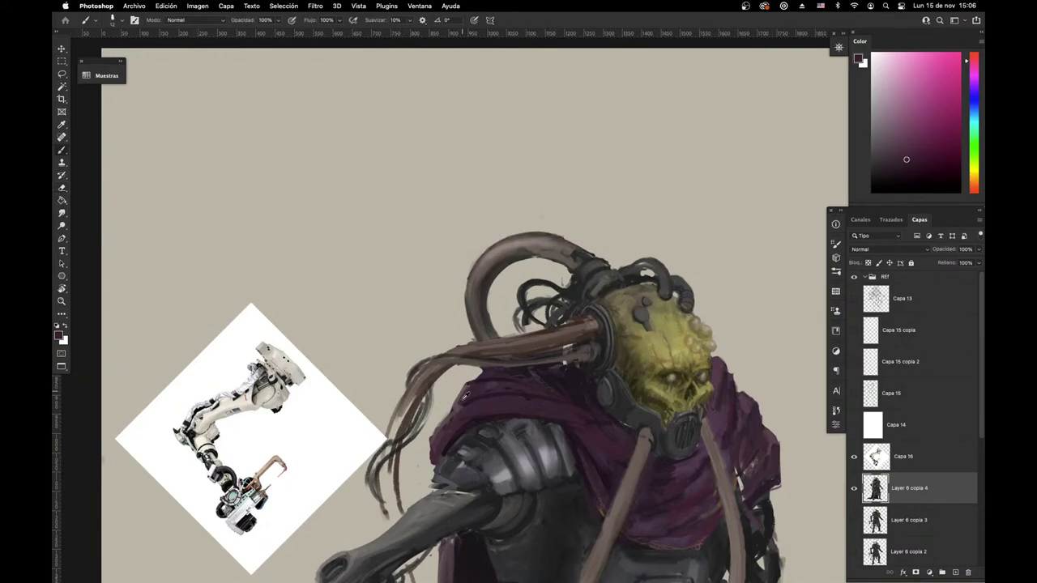
pyautogui.keyDown('alt'); pyautogui.click(464, 398); pyautogui.keyUp('alt')
pyautogui.moveTo(458, 403); pyautogui.dragTo(459, 412)
pyautogui.keyDown('alt'); pyautogui.click(468, 397); pyautogui.keyUp('alt')
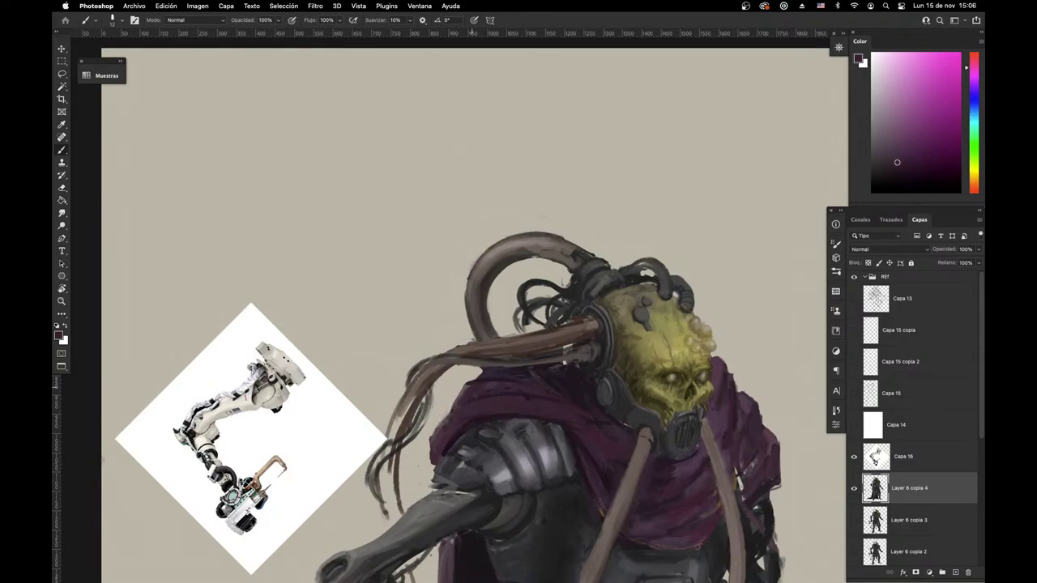
# Step: Blend the scarf folds beneath the thick head cables with sampled mid and dark purples
pyautogui.keyDown('alt'); pyautogui.click(512, 401); pyautogui.keyUp('alt')
pyautogui.keyDown('alt'); pyautogui.click(505, 403); pyautogui.keyUp('alt')
pyautogui.keyDown('alt'); pyautogui.click(527, 397); pyautogui.keyUp('alt')
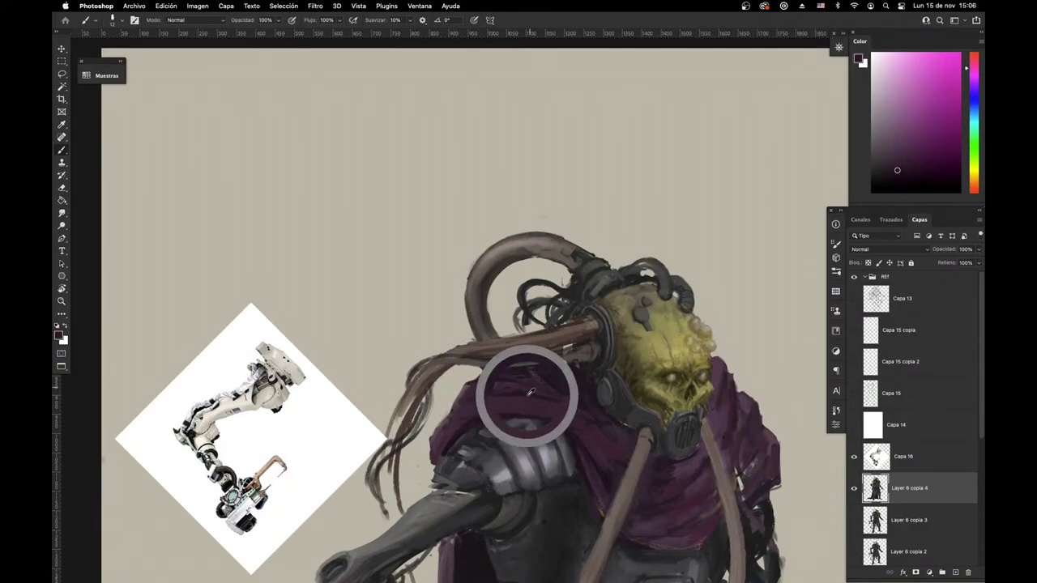
pyautogui.keyDown('alt'); pyautogui.click(499, 386); pyautogui.keyUp('alt')
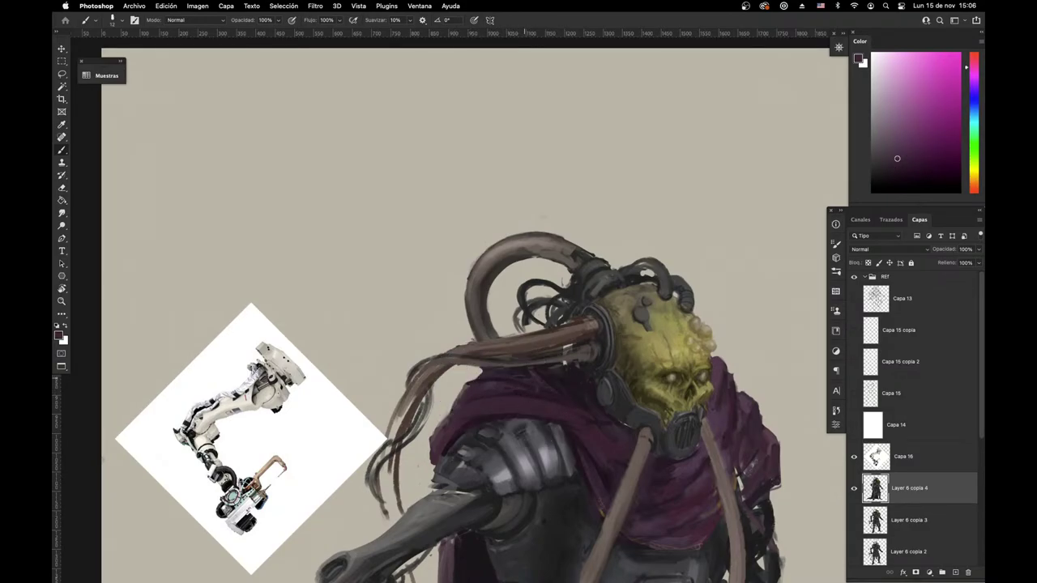
pyautogui.keyDown('alt'); pyautogui.click(506, 388); pyautogui.keyUp('alt')
pyautogui.moveTo(567, 428); pyautogui.dragTo(561, 427)
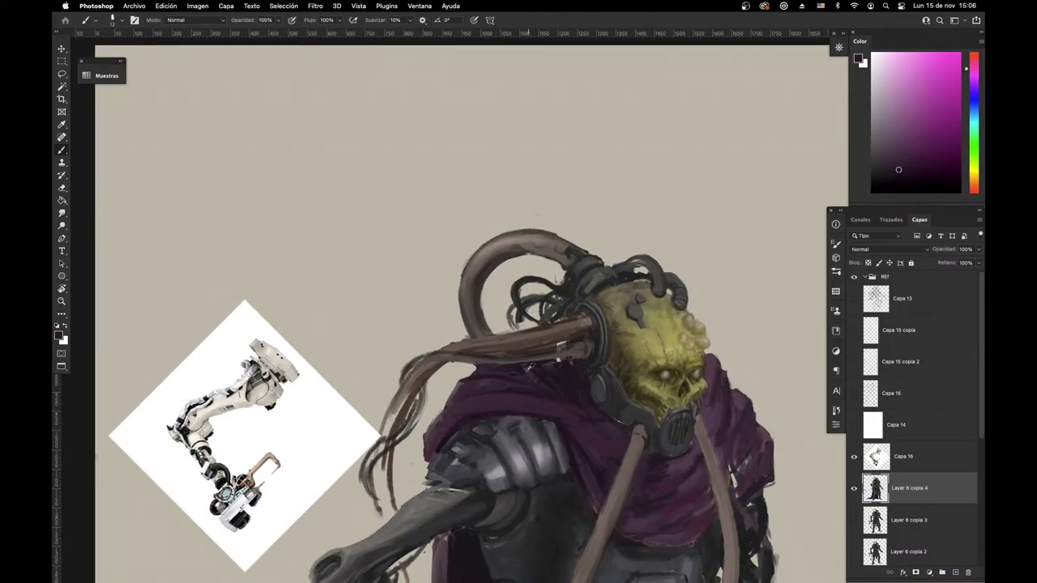
pyautogui.press('e')
pyautogui.press('b')
pyautogui.keyDown('alt'); pyautogui.click(556, 361); pyautogui.keyUp('alt')
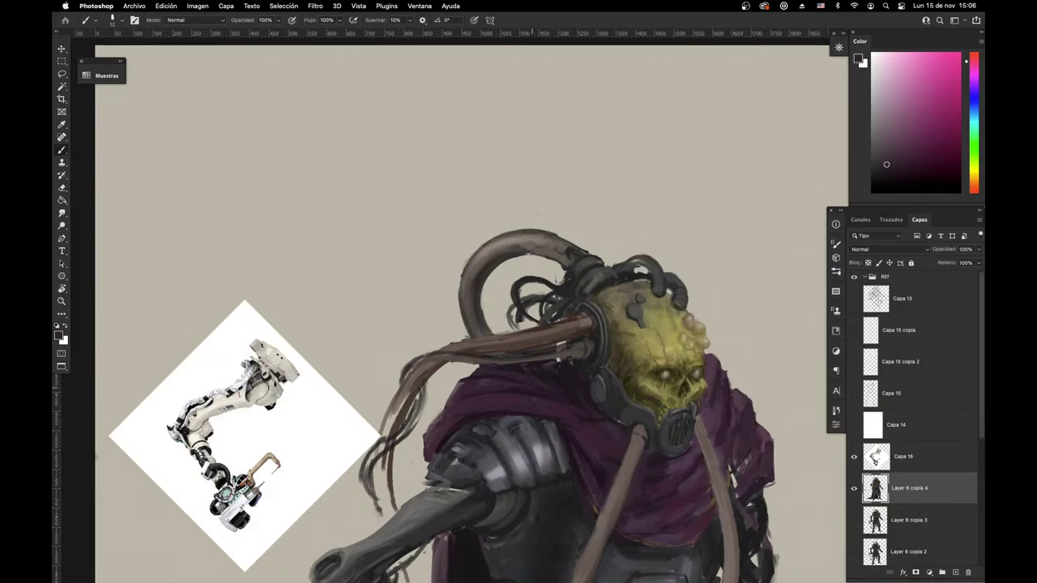
# Step: Erase the sketched claw and blade lines around the yellow hand with a resized Eraser
pyautogui.moveTo(679, 508); pyautogui.dragTo(442, 491)
pyautogui.moveTo(565, 416); pyautogui.dragTo(614, 422)
pyautogui.moveTo(581, 460); pyautogui.dragTo(581, 448)
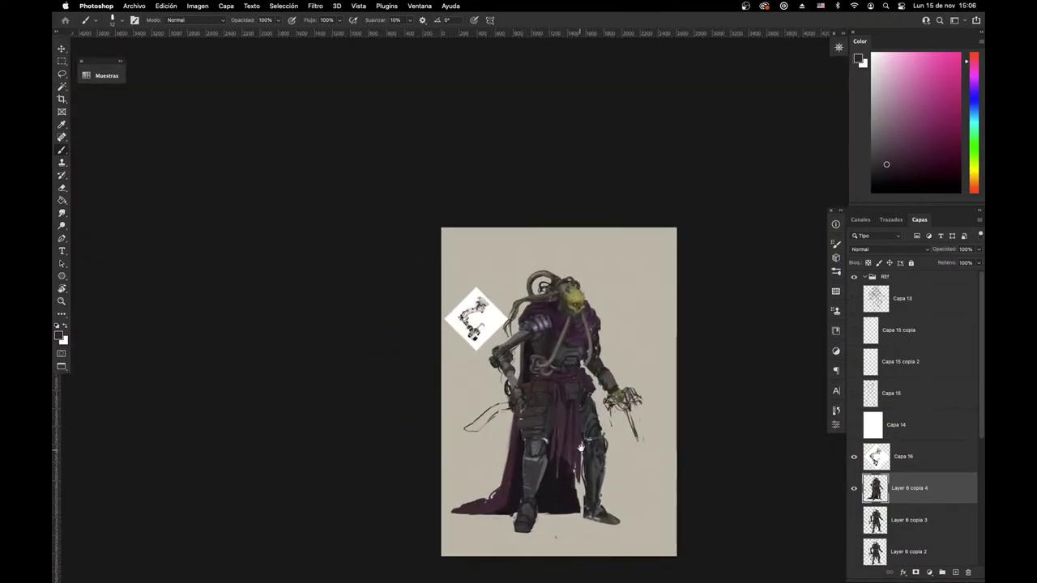
pyautogui.scroll(3, 580, 448)
pyautogui.keyDown('alt'); pyautogui.click(494, 369); pyautogui.keyUp('alt')
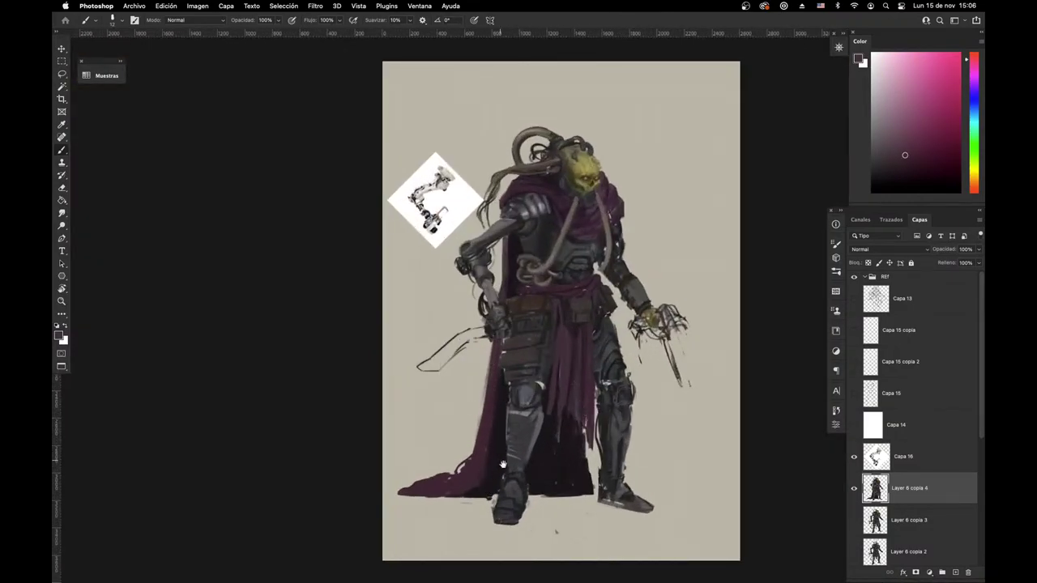
pyautogui.scroll(3, 502, 463)
pyautogui.press('e')
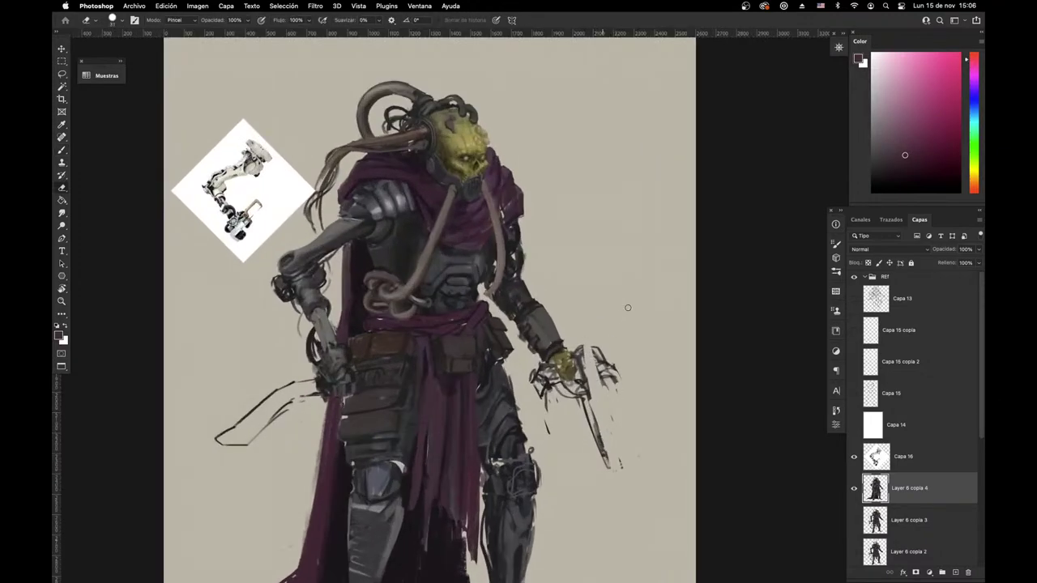
pyautogui.rightClick(628, 308)
pyautogui.click(687, 294)
pyautogui.press('Return')
pyautogui.moveTo(603, 352); pyautogui.dragTo(604, 462)
pyautogui.moveTo(537, 376)
pyautogui.mouseDown()
pyautogui.moveTo(540, 428)
pyautogui.moveTo(544, 389)
pyautogui.mouseUp()
pyautogui.moveTo(604, 431)
pyautogui.mouseDown()
pyautogui.moveTo(600, 446)
pyautogui.moveTo(597, 350)
pyautogui.mouseUp()
pyautogui.moveTo(615, 363); pyautogui.dragTo(616, 387)
pyautogui.moveTo(538, 371)
pyautogui.mouseDown()
pyautogui.moveTo(556, 400)
pyautogui.moveTo(588, 356)
pyautogui.moveTo(585, 372)
pyautogui.mouseUp()
pyautogui.moveTo(589, 443); pyautogui.dragTo(599, 517)
# Step: Refine the coiled hoses at the waist with sampled dark greyish brown strokes and a different Painting brush
pyautogui.press('b')
pyautogui.keyDown('alt'); pyautogui.click(517, 316); pyautogui.keyUp('alt')
pyautogui.scroll(3, 454, 377)
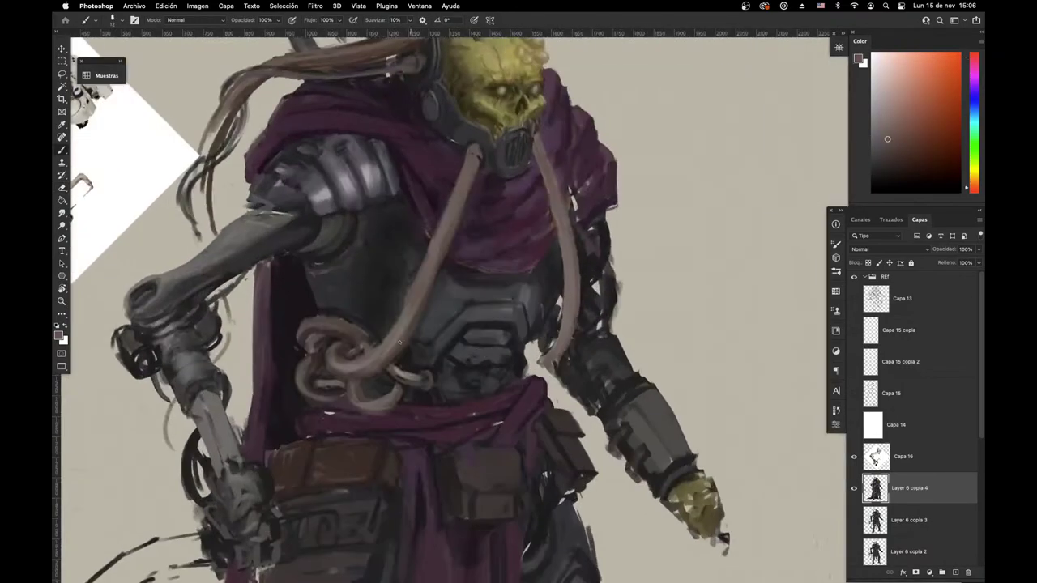
pyautogui.keyDown('alt'); pyautogui.click(344, 347); pyautogui.keyUp('alt')
pyautogui.rightClick(345, 348)
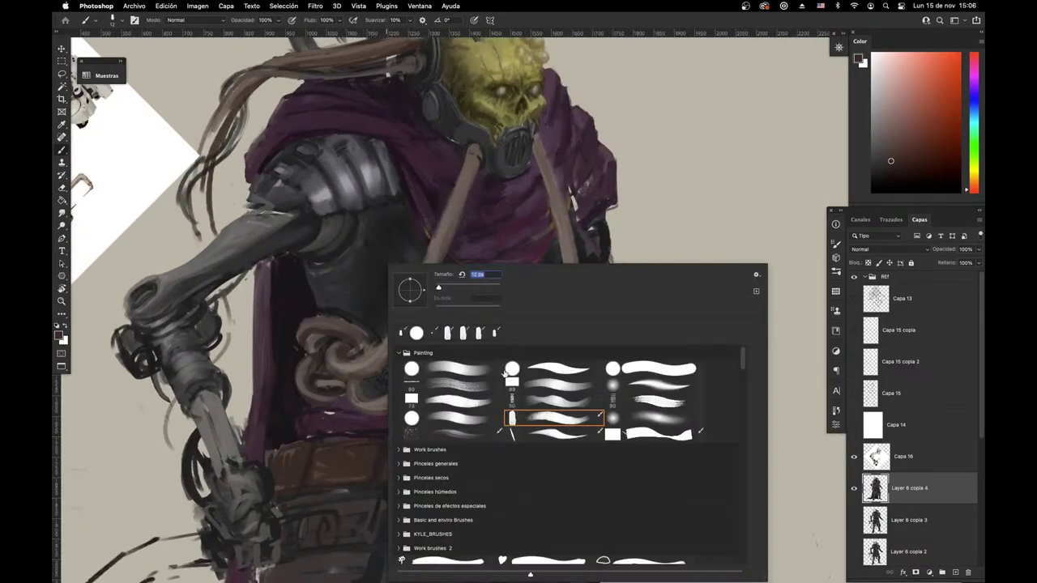
pyautogui.keyDown('alt'); pyautogui.click(351, 352); pyautogui.keyUp('alt')
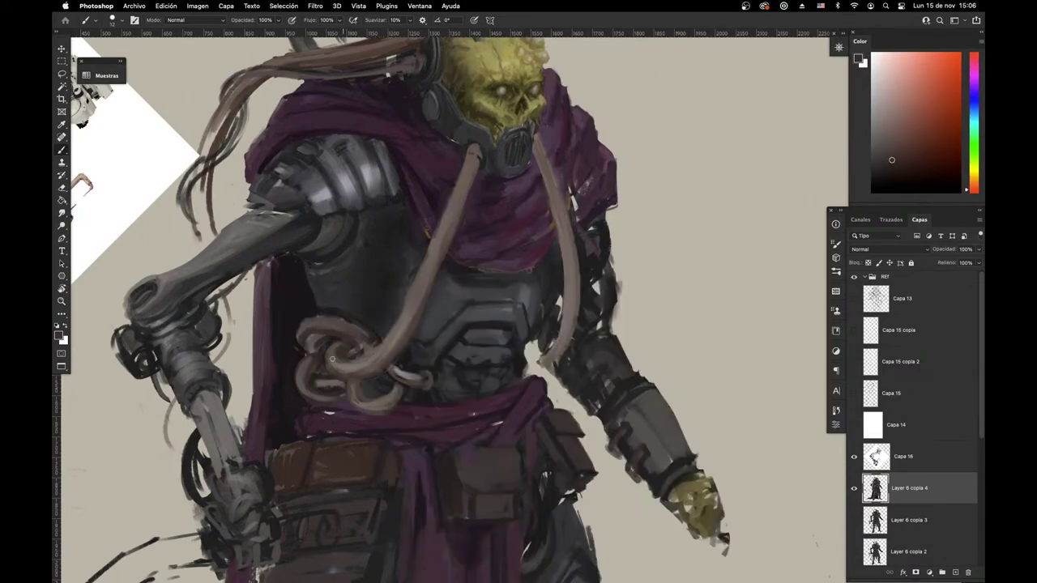
pyautogui.keyDown('alt'); pyautogui.click(342, 360); pyautogui.keyUp('alt')
pyautogui.keyDown('alt'); pyautogui.click(344, 358); pyautogui.keyUp('alt')
pyautogui.moveTo(416, 415); pyautogui.dragTo(413, 431)
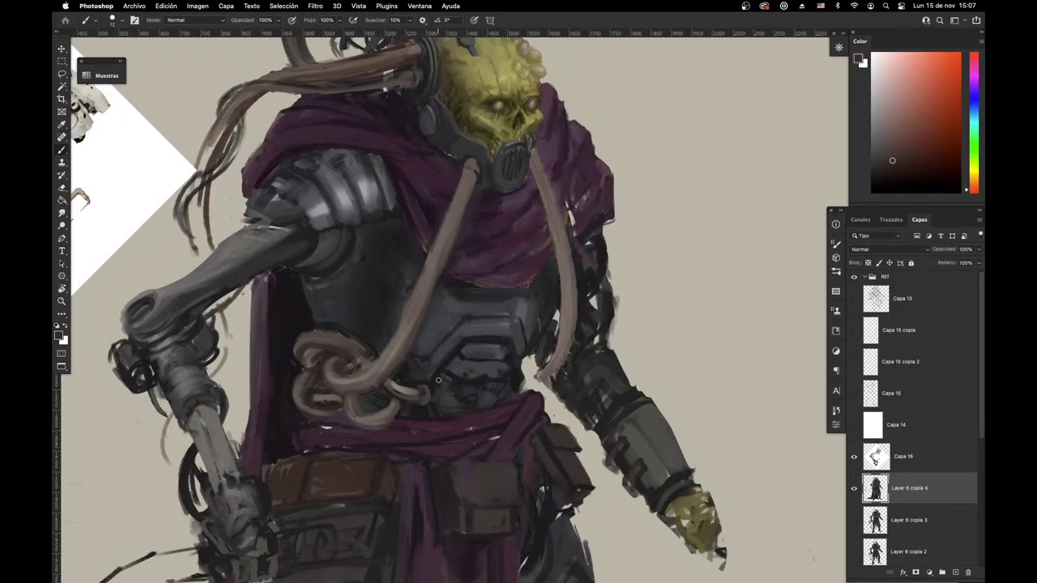
# Step: Touch up the scarf's lower edge and the chest armour beside the long hose with sampled purples and greys
pyautogui.moveTo(478, 365); pyautogui.dragTo(484, 500)
pyautogui.keyDown('alt'); pyautogui.click(460, 324); pyautogui.keyUp('alt')
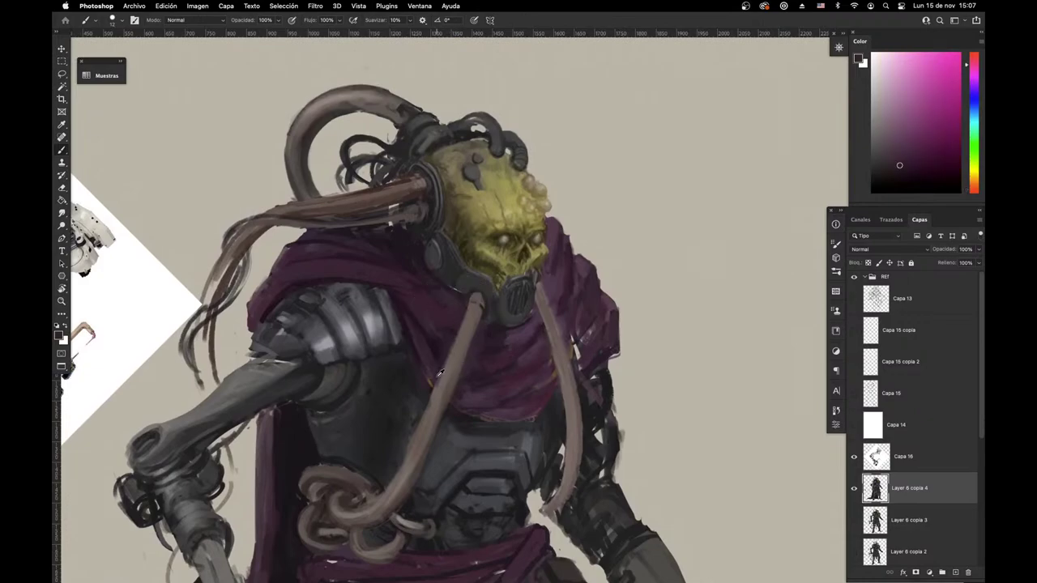
pyautogui.keyDown('alt'); pyautogui.click(439, 358); pyautogui.keyUp('alt')
pyautogui.keyDown('alt'); pyautogui.click(453, 340); pyautogui.keyUp('alt')
pyautogui.keyDown('alt'); pyautogui.click(429, 393); pyautogui.keyUp('alt')
pyautogui.keyDown('alt'); pyautogui.click(435, 442); pyautogui.keyUp('alt')
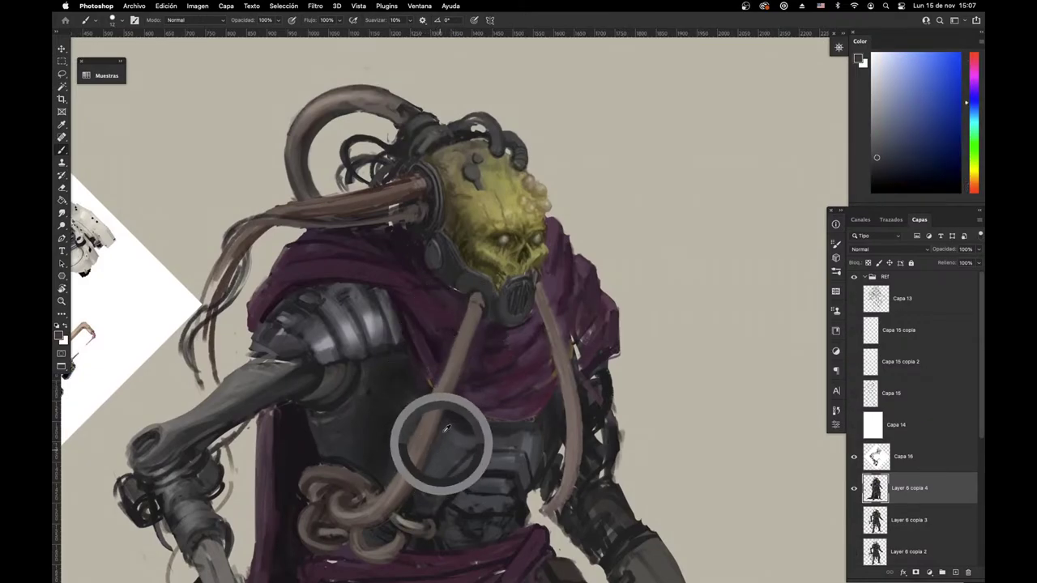
pyautogui.keyDown('alt'); pyautogui.click(455, 439); pyautogui.keyUp('alt')
# Step: Enlarge the round brush and smooth the chest plate beside the hose with broad grey strokes
pyautogui.rightClick(512, 397)
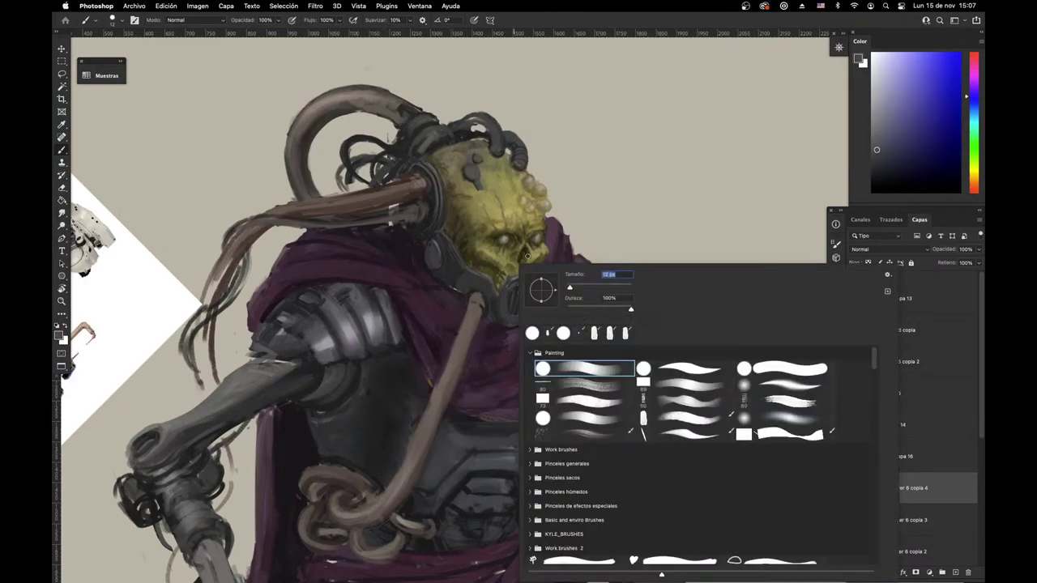
pyautogui.click(593, 284)
pyautogui.click(375, 387)
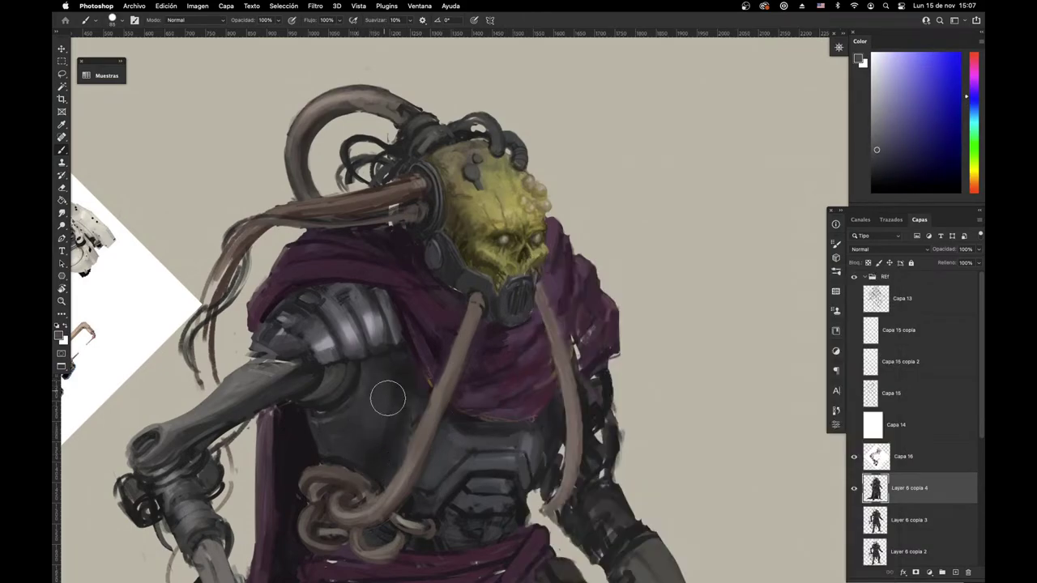
pyautogui.moveTo(520, 444); pyautogui.dragTo(424, 493)
# Step: Reduce the brush size and paint sampled near-black purple into the cloak's shadow beside the front shin
pyautogui.scroll(5, 423, 492)
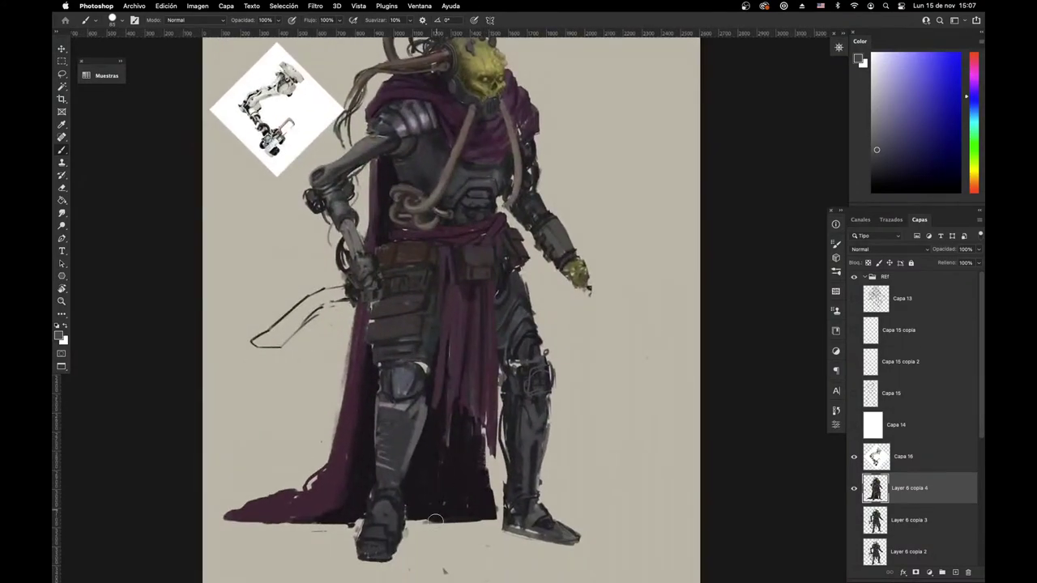
pyautogui.rightClick(431, 493)
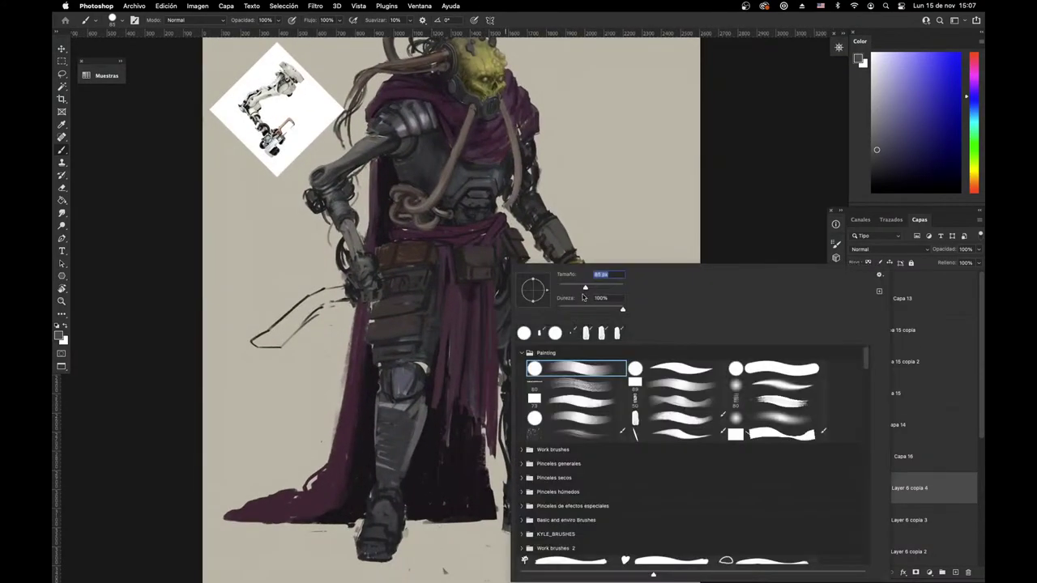
pyautogui.click(690, 229)
pyautogui.keyDown('alt'); pyautogui.click(427, 443); pyautogui.keyUp('alt')
pyautogui.moveTo(427, 402); pyautogui.dragTo(414, 451)
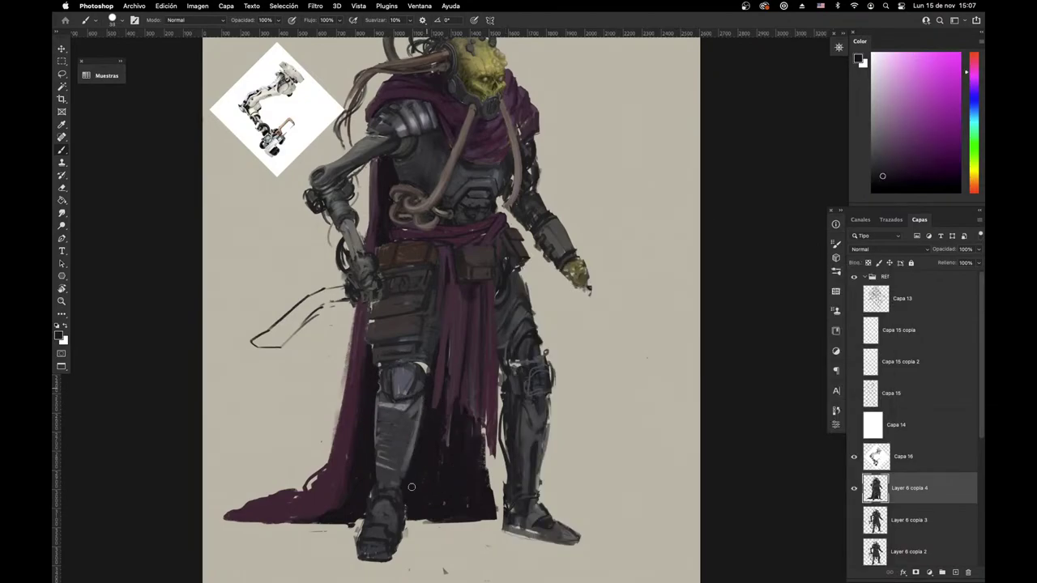
# Step: Rework the front leg's shin guard and boot with sampled dark blue-greys
pyautogui.keyDown('alt'); pyautogui.click(372, 400); pyautogui.keyUp('alt')
pyautogui.keyDown('alt'); pyautogui.click(384, 461); pyautogui.keyUp('alt')
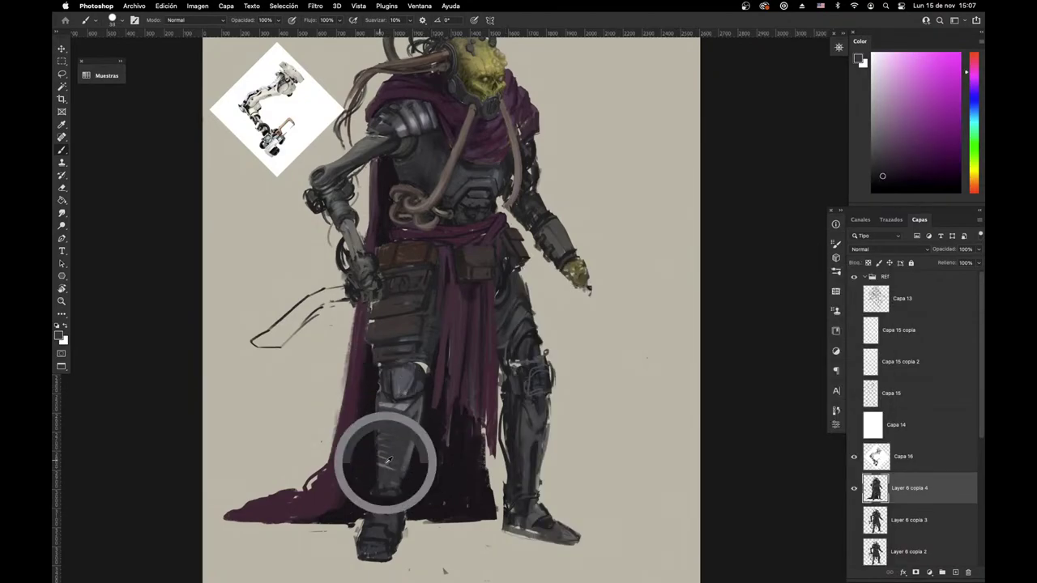
pyautogui.keyDown('alt'); pyautogui.click(392, 480); pyautogui.keyUp('alt')
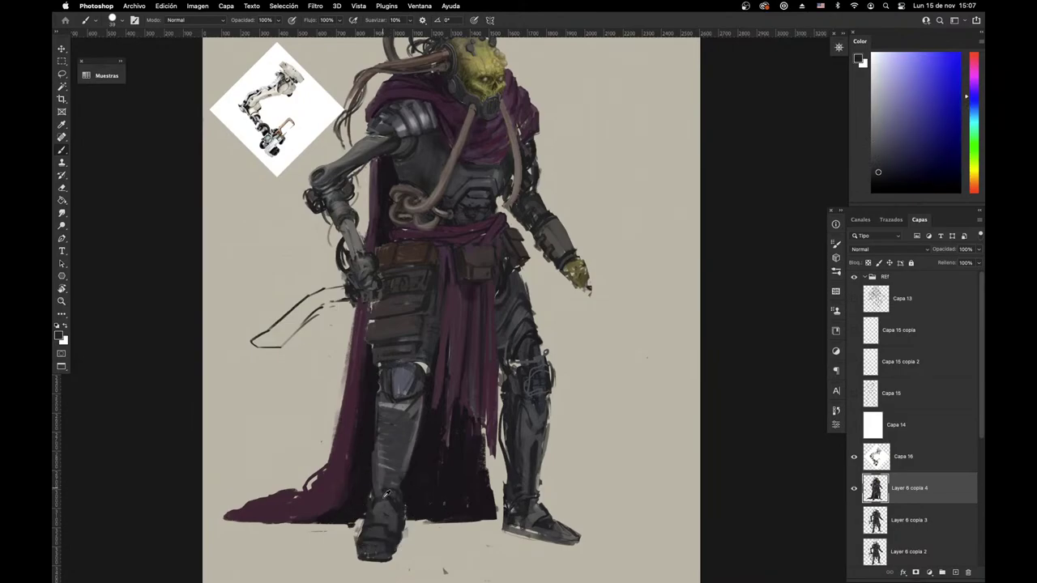
pyautogui.keyDown('alt'); pyautogui.click(392, 508); pyautogui.keyUp('alt')
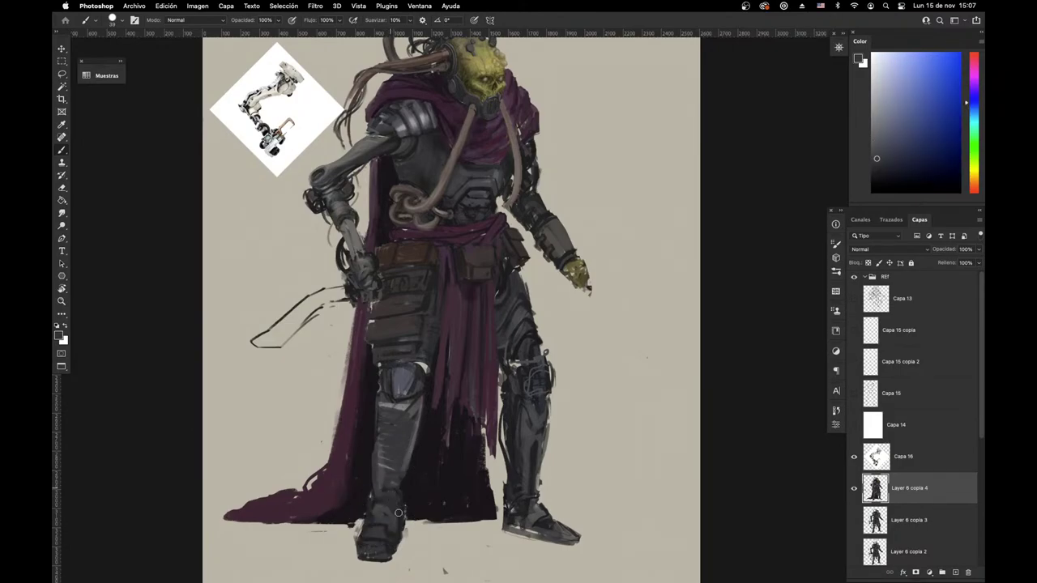
# Step: Refine the ankle and heel of the other boot with sampled dark greys
pyautogui.keyDown('alt'); pyautogui.click(519, 495); pyautogui.keyUp('alt')
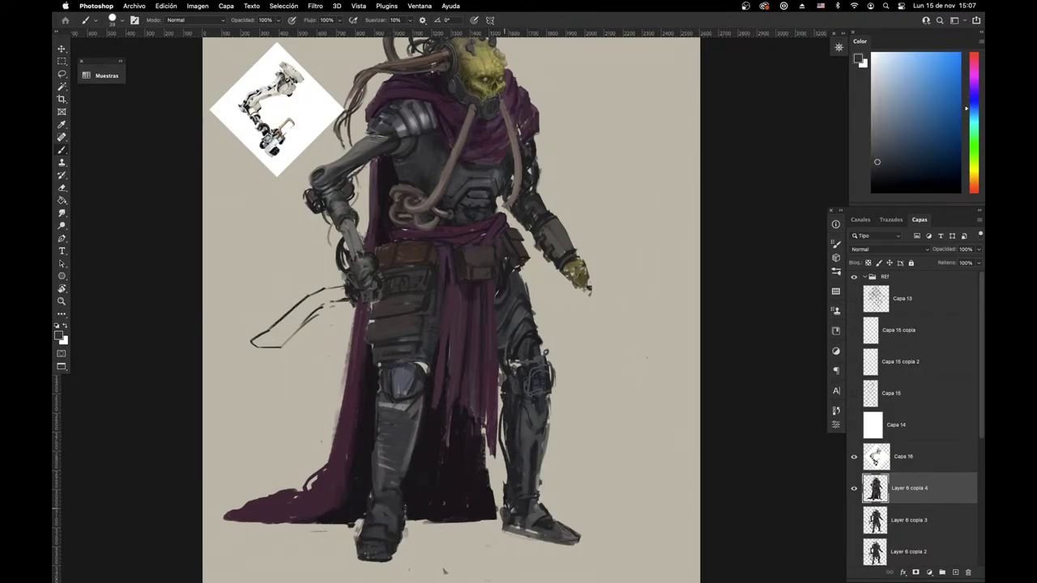
pyautogui.keyDown('alt'); pyautogui.click(504, 515); pyautogui.keyUp('alt')
pyautogui.keyDown('alt'); pyautogui.click(530, 503); pyautogui.keyUp('alt')
pyautogui.keyDown('alt'); pyautogui.click(504, 507); pyautogui.keyUp('alt')
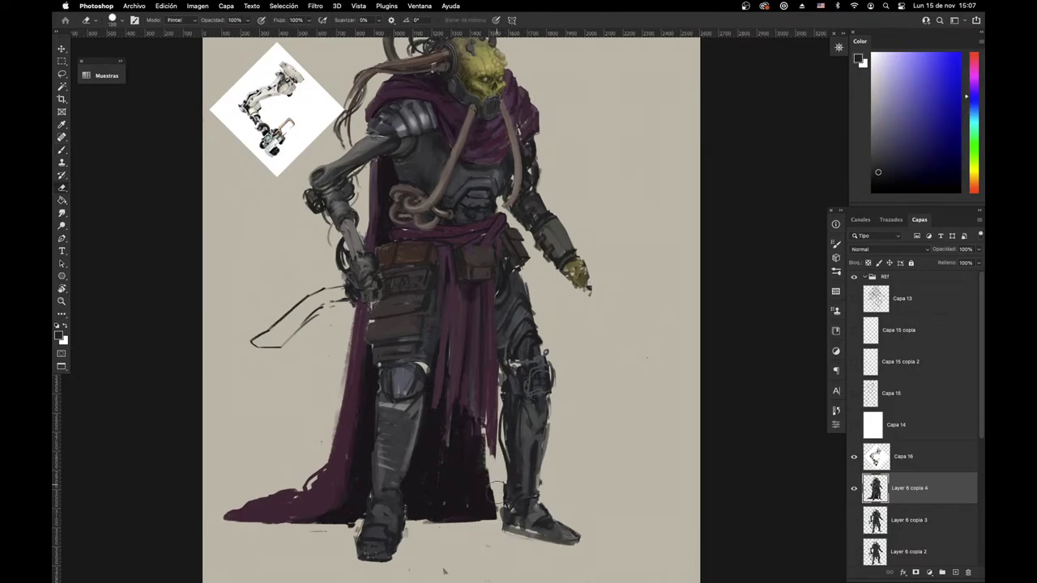
# Step: Cut back the dark cloak's lower edge beside the rear boot with the Eraser and paint out the boot's heel
pyautogui.moveTo(492, 470)
pyautogui.mouseDown()
pyautogui.moveTo(490, 525)
pyautogui.moveTo(500, 524)
pyautogui.mouseUp()
pyautogui.press('e')
pyautogui.press('b')
pyautogui.keyDown('alt'); pyautogui.click(511, 498); pyautogui.keyUp('alt')
pyautogui.keyDown('alt'); pyautogui.click(442, 569); pyautogui.keyUp('alt')
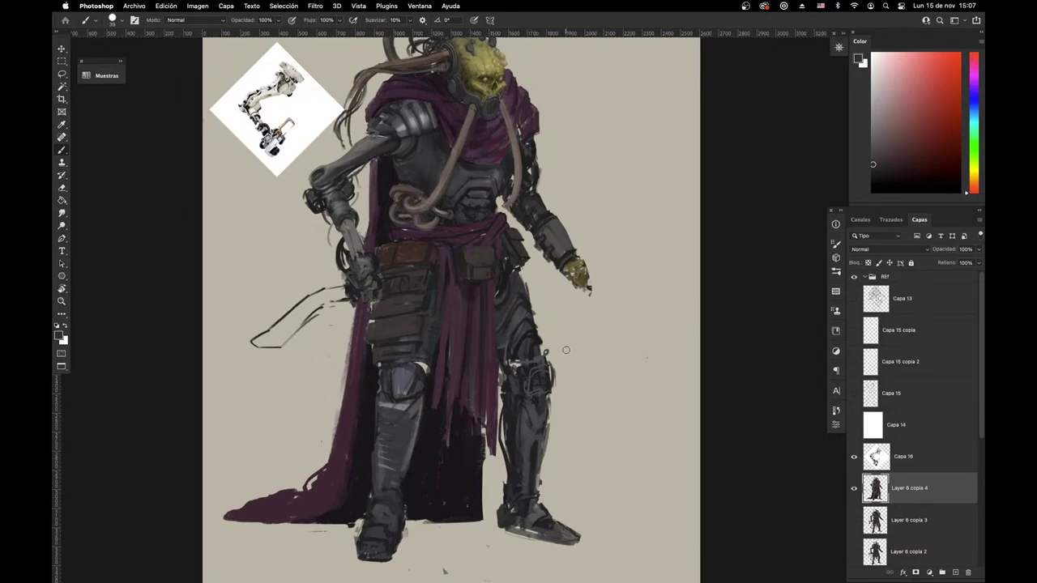
# Step: Shrink the brush and refine the rear leg's shin armour with sampled blue-grey and dark tones
pyautogui.rightClick(621, 290)
pyautogui.click(505, 417)
pyautogui.keyDown('alt'); pyautogui.click(518, 438); pyautogui.keyUp('alt')
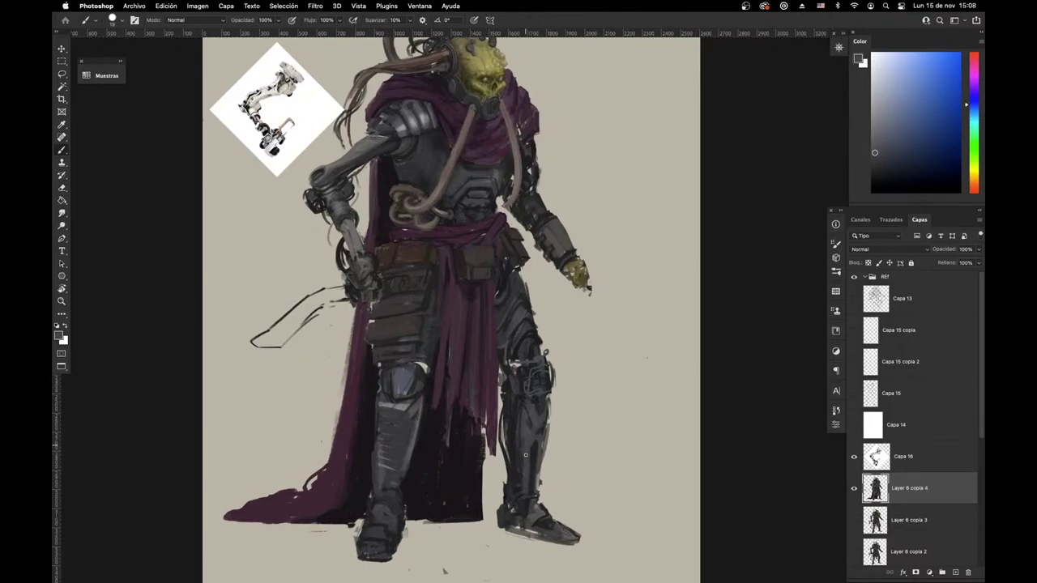
pyautogui.moveTo(573, 482); pyautogui.dragTo(576, 478)
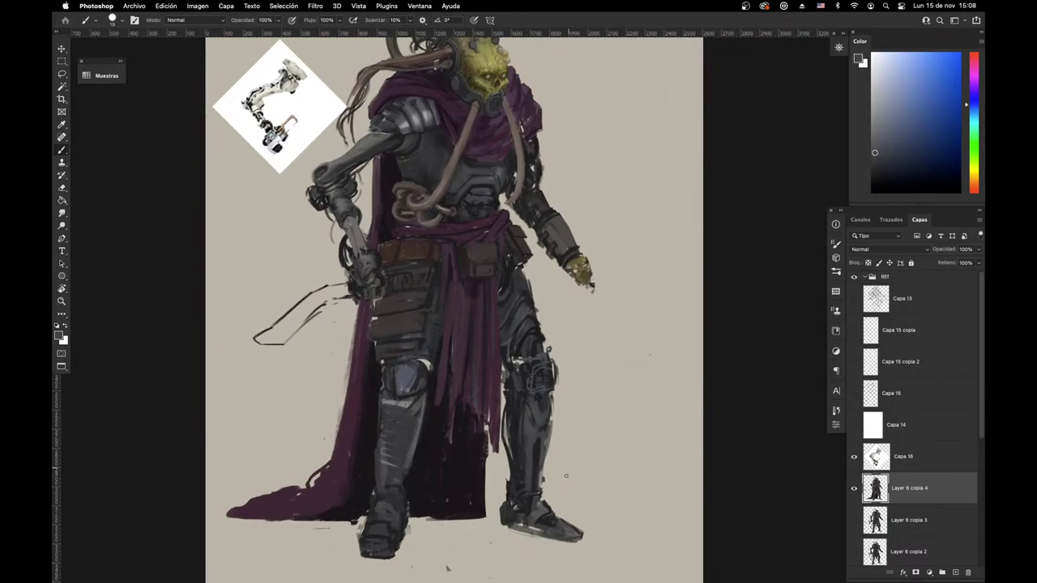
pyautogui.keyDown('alt'); pyautogui.click(507, 413); pyautogui.keyUp('alt')
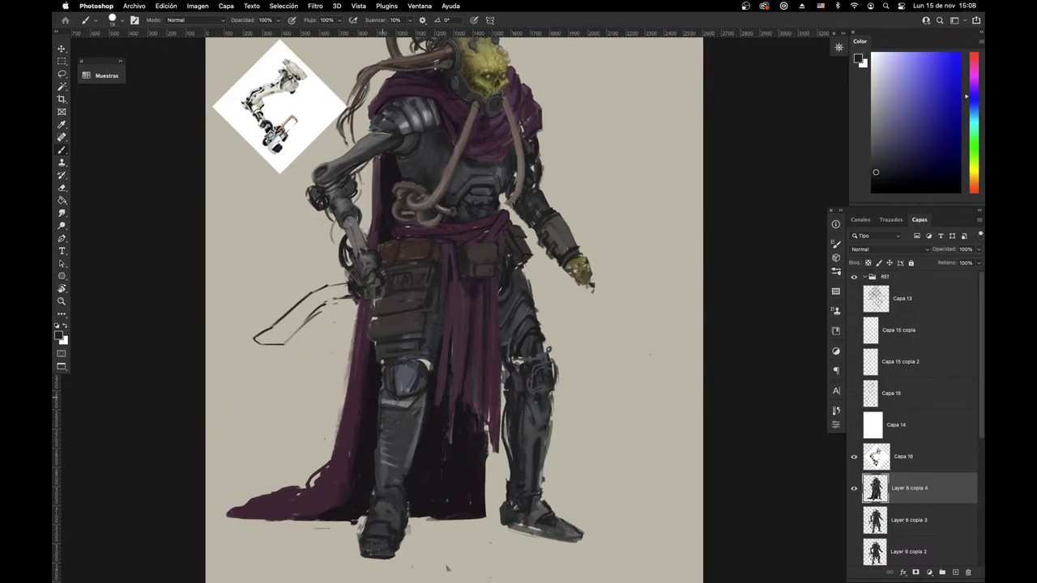
# Step: Clean up the front shin guard's contour with strokes of the sampled dark cloak colour
pyautogui.keyDown('alt'); pyautogui.click(427, 408); pyautogui.keyUp('alt')
pyautogui.moveTo(424, 405)
pyautogui.mouseDown()
pyautogui.moveTo(410, 468)
pyautogui.moveTo(377, 483)
pyautogui.mouseUp()
pyautogui.keyDown('alt'); pyautogui.click(371, 434); pyautogui.keyUp('alt')
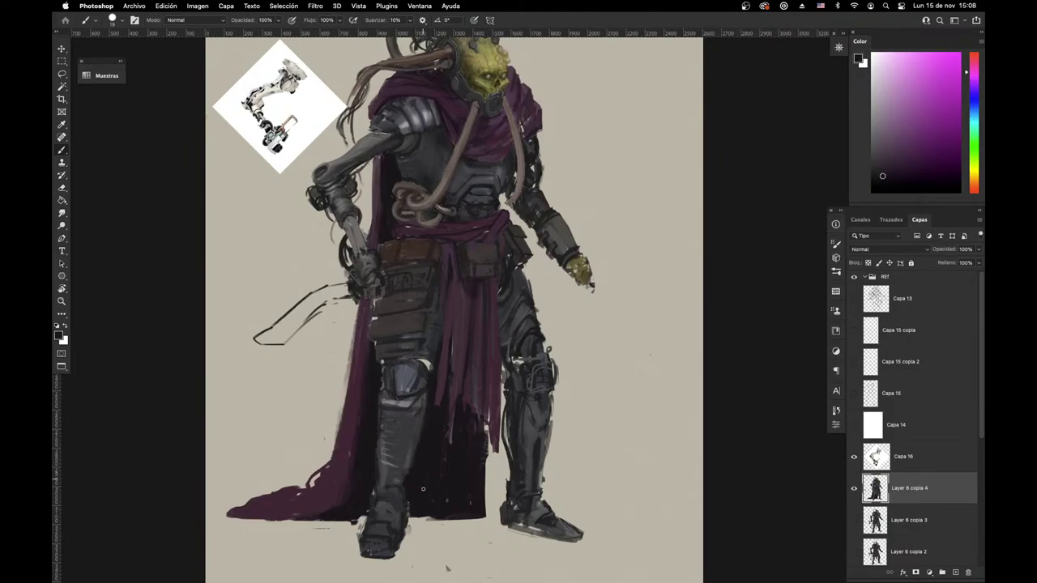
# Step: Resize the Eraser and trim the dark cloak's edge below the hanging purple cloth strips
pyautogui.press('e')
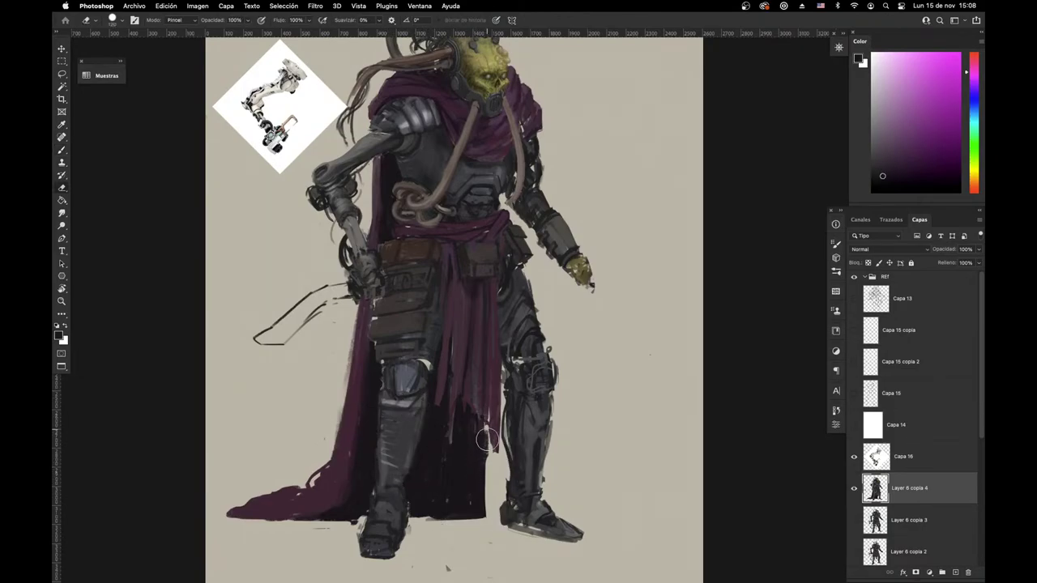
pyautogui.rightClick(586, 266)
pyautogui.moveTo(653, 282); pyautogui.dragTo(649, 283)
pyautogui.click(736, 243)
pyautogui.moveTo(488, 425); pyautogui.dragTo(485, 465)
# Step: Repaint the dark cloak's lower edge and hem beside the rear boot with sampled dark purples
pyautogui.press('b')
pyautogui.keyDown('alt'); pyautogui.click(483, 455); pyautogui.keyUp('alt')
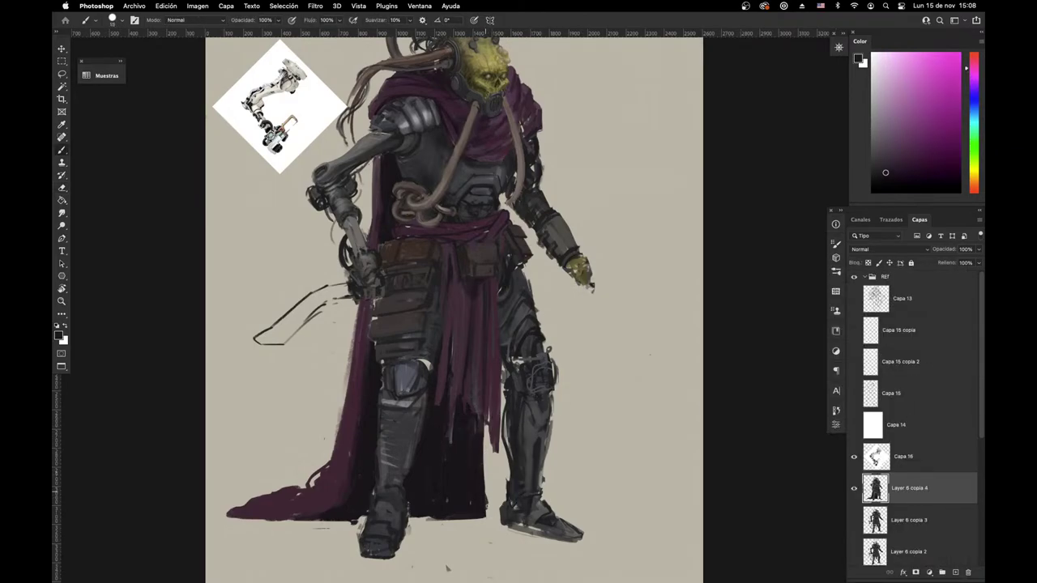
pyautogui.keyDown('alt'); pyautogui.click(486, 504); pyautogui.keyUp('alt')
pyautogui.moveTo(485, 504); pyautogui.dragTo(485, 484)
pyautogui.keyDown('alt'); pyautogui.click(486, 503); pyautogui.keyUp('alt')
pyautogui.keyDown('alt'); pyautogui.click(495, 410); pyautogui.keyUp('alt')
pyautogui.keyDown('alt'); pyautogui.click(485, 490); pyautogui.keyUp('alt')
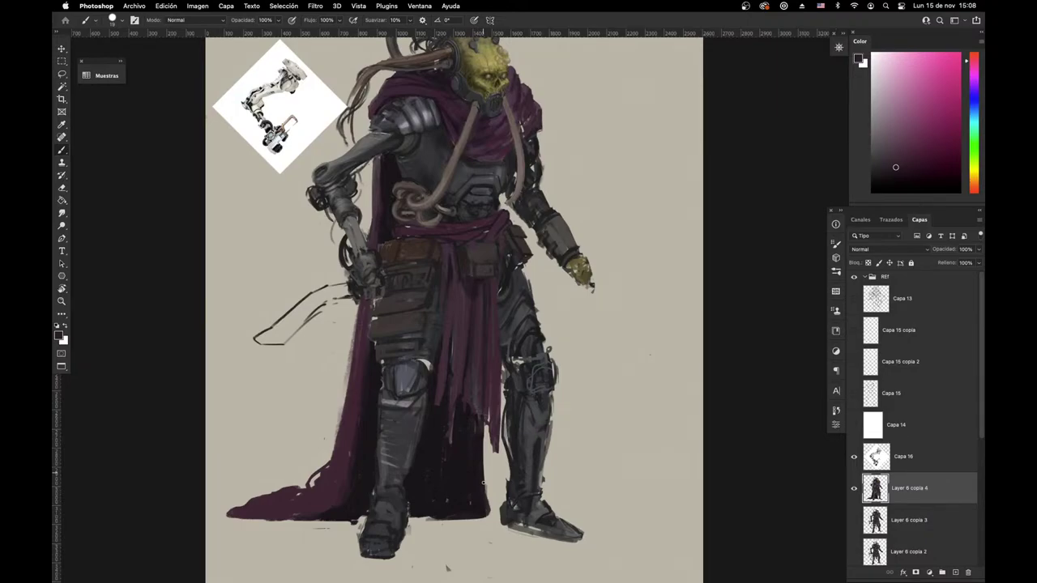
# Step: Touch up the dark cloak's edge and the rear shin guard with strokes of sampled dark and blue-grey tones
pyautogui.moveTo(483, 482)
pyautogui.mouseDown()
pyautogui.moveTo(534, 501)
pyautogui.moveTo(477, 493)
pyautogui.mouseUp()
pyautogui.keyDown('alt'); pyautogui.click(413, 488); pyautogui.keyUp('alt')
pyautogui.keyDown('alt'); pyautogui.click(512, 398); pyautogui.keyUp('alt')
pyautogui.moveTo(493, 409); pyautogui.dragTo(503, 435)
# Step: Refine the mechanical forearm below the elbow with strokes of sampled greys
pyautogui.scroll(4, 504, 435)
pyautogui.scroll(-3, 486, 483)
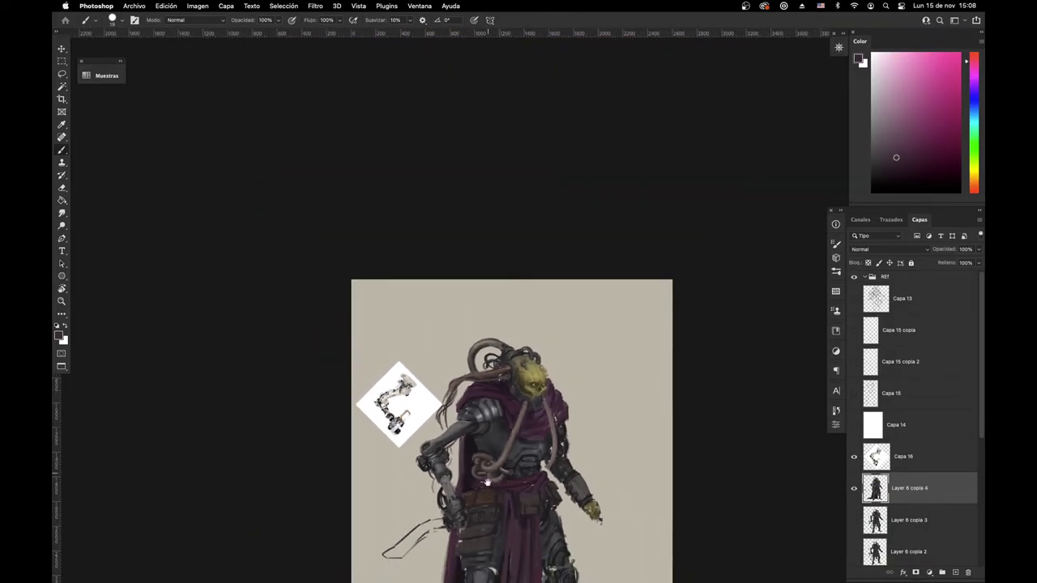
pyautogui.moveTo(457, 503); pyautogui.dragTo(514, 507)
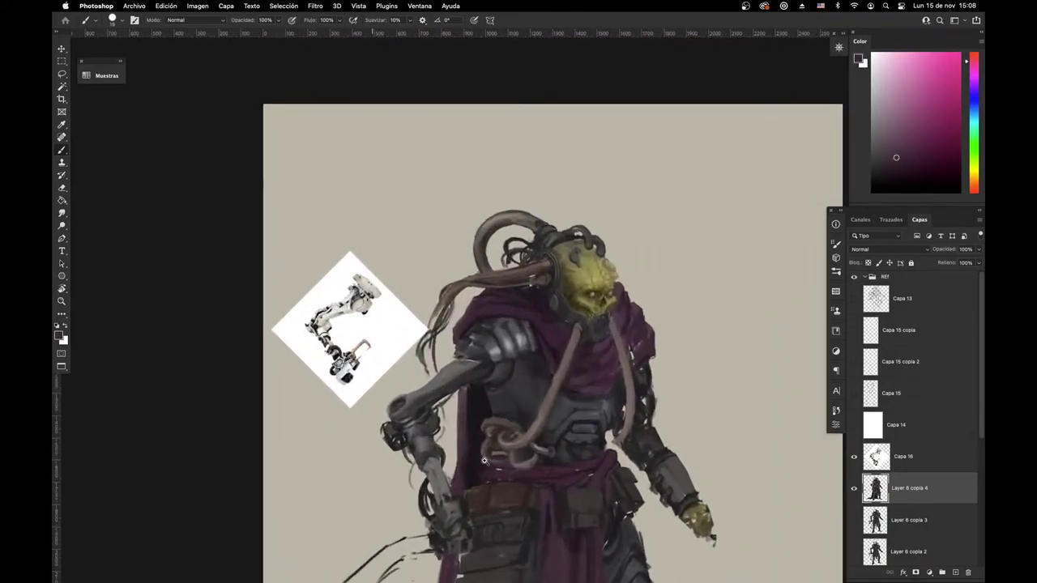
pyautogui.keyDown('alt'); pyautogui.click(446, 451); pyautogui.keyUp('alt')
pyautogui.press('e')
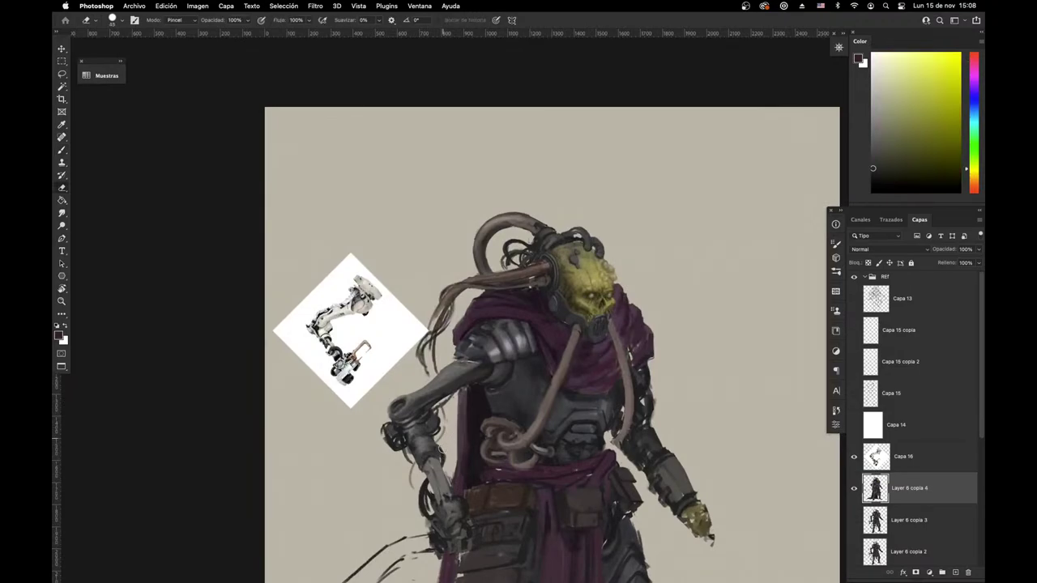
pyautogui.press('b')
pyautogui.scroll(1, 451, 456)
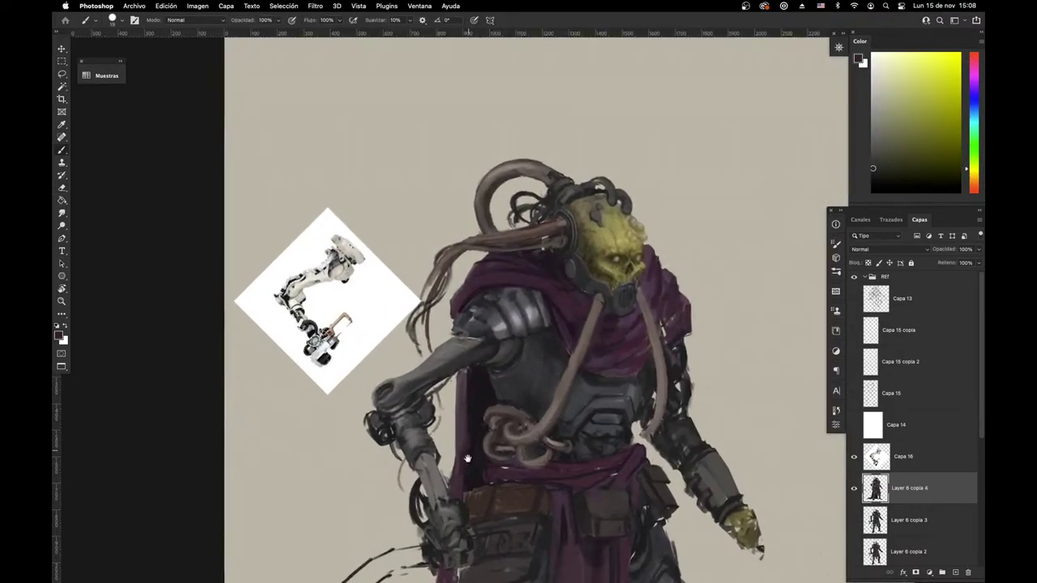
pyautogui.scroll(2, 452, 456)
pyautogui.keyDown('alt'); pyautogui.click(412, 441); pyautogui.keyUp('alt')
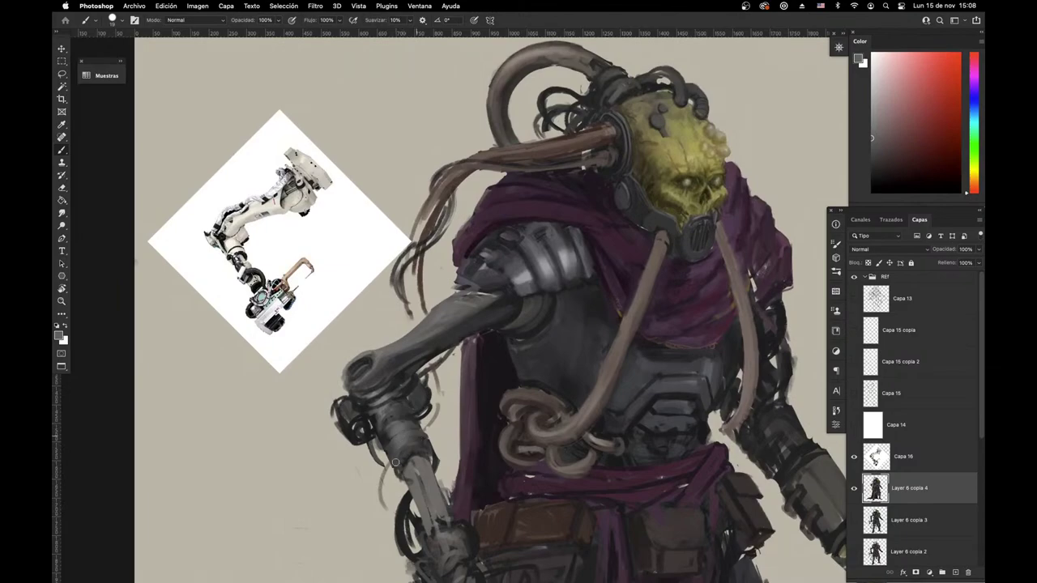
pyautogui.keyDown('alt'); pyautogui.click(401, 465); pyautogui.keyUp('alt')
pyautogui.moveTo(421, 508)
pyautogui.mouseDown()
pyautogui.moveTo(465, 563)
pyautogui.moveTo(575, 449)
pyautogui.moveTo(464, 439)
pyautogui.mouseUp()
# Step: Trim stray marks along the outer contour of the mechanical elbow joint with the Eraser
pyautogui.scroll(2, 456, 455)
pyautogui.press('e')
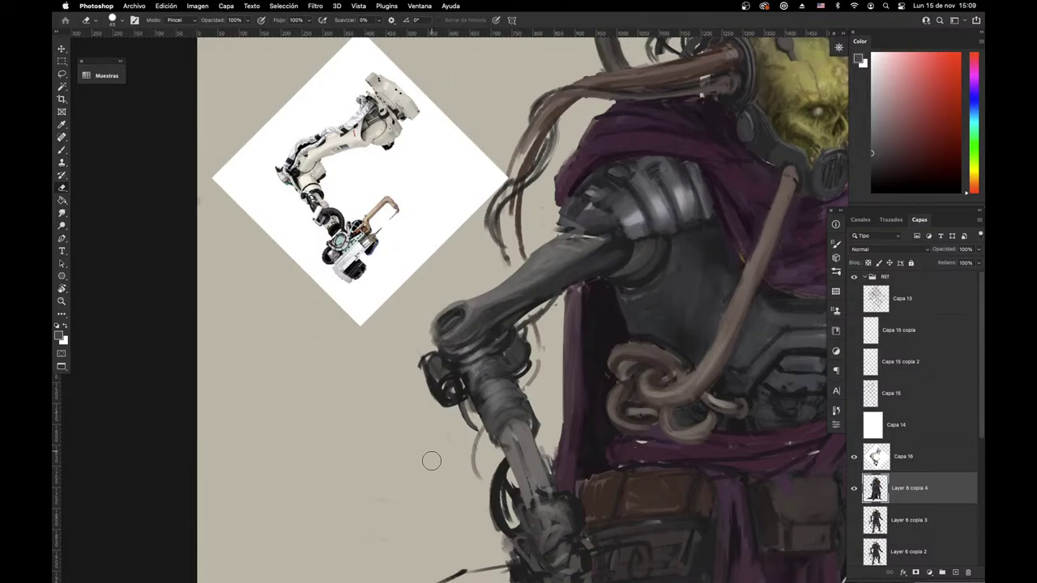
pyautogui.moveTo(431, 461); pyautogui.dragTo(434, 460)
pyautogui.moveTo(426, 363); pyautogui.dragTo(429, 360)
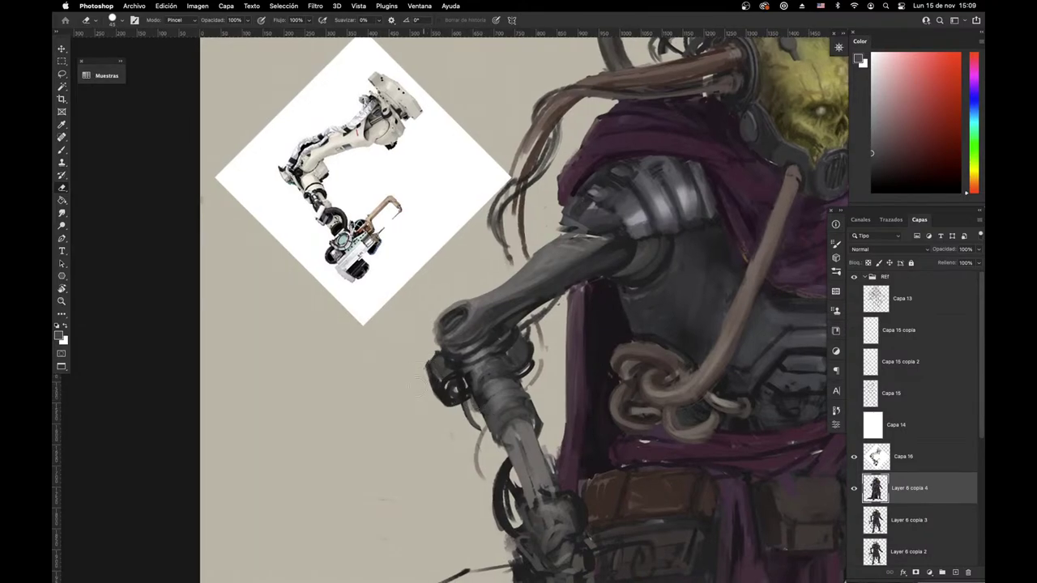
# Step: Repaint the round housing on the elbow's outer side with sampled greys and a lighter warm grey
pyautogui.press('b')
pyautogui.keyDown('alt'); pyautogui.click(444, 384); pyautogui.keyUp('alt')
pyautogui.keyDown('alt'); pyautogui.click(442, 379); pyautogui.keyUp('alt')
pyautogui.keyDown('alt'); pyautogui.click(440, 374); pyautogui.keyUp('alt')
pyautogui.moveTo(440, 395)
pyautogui.mouseDown()
pyautogui.moveTo(435, 386)
pyautogui.moveTo(440, 396)
pyautogui.mouseUp()
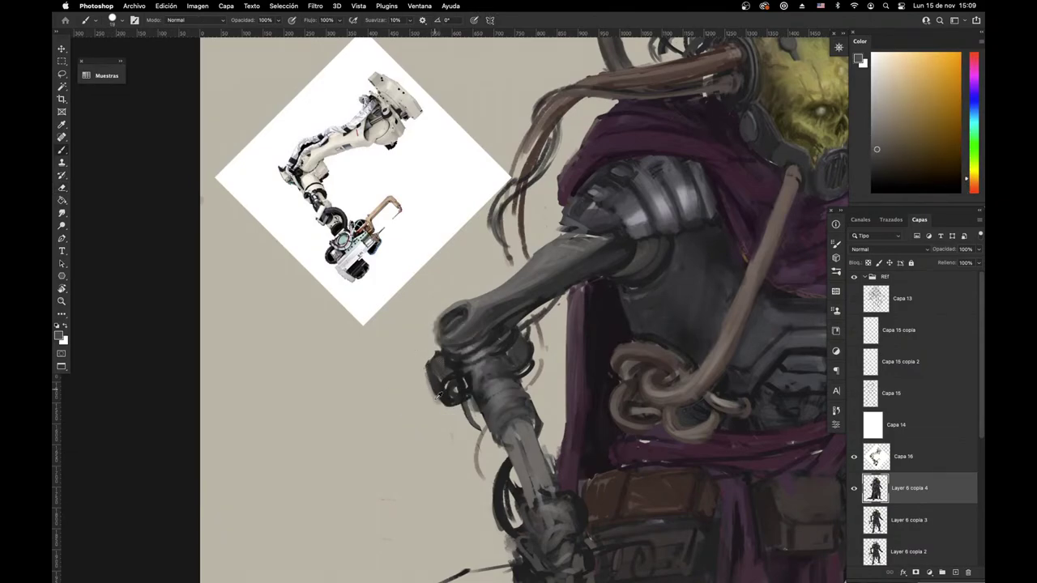
pyautogui.click(881, 107)
pyautogui.scroll(1, 429, 405)
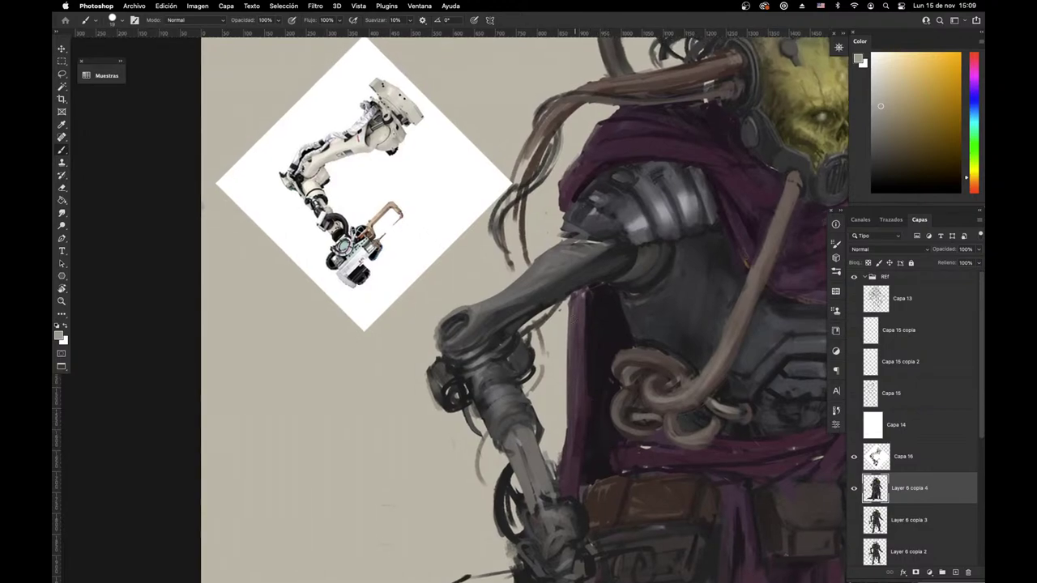
# Step: Thicken the loose cable ends hanging behind the shoulder with strokes of sampled brown
pyautogui.keyDown('alt'); pyautogui.click(560, 121); pyautogui.keyUp('alt')
pyautogui.keyDown('alt'); pyautogui.click(577, 106); pyautogui.keyUp('alt')
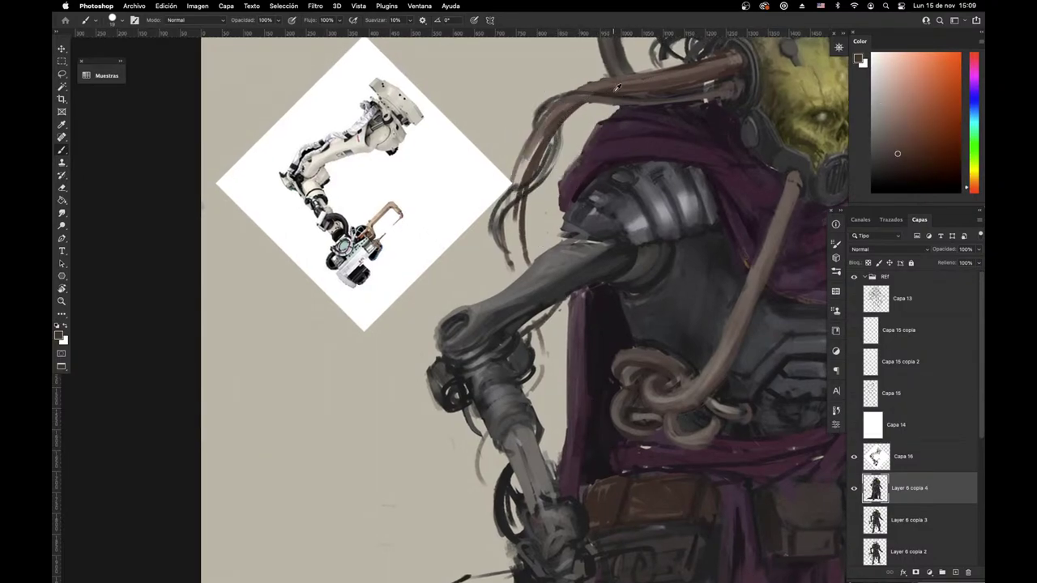
pyautogui.moveTo(588, 105)
pyautogui.mouseDown()
pyautogui.moveTo(519, 180)
pyautogui.moveTo(540, 133)
pyautogui.moveTo(513, 223)
pyautogui.moveTo(509, 269)
pyautogui.mouseUp()
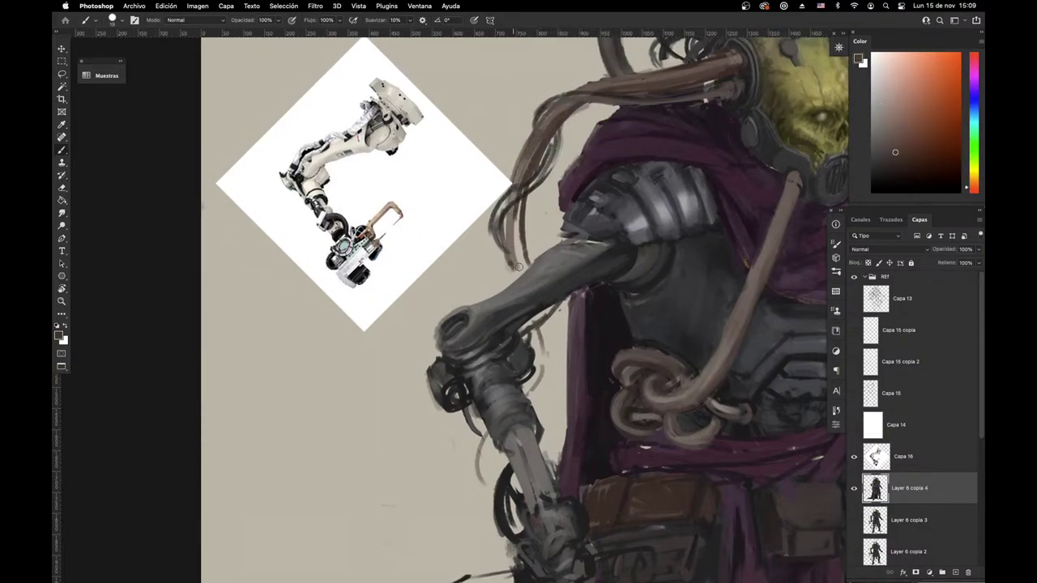
pyautogui.moveTo(520, 208)
pyautogui.mouseDown()
pyautogui.moveTo(510, 266)
pyautogui.moveTo(523, 264)
pyautogui.mouseUp()
pyautogui.keyDown('alt'); pyautogui.click(527, 205); pyautogui.keyUp('alt')
pyautogui.moveTo(519, 211); pyautogui.dragTo(525, 258)
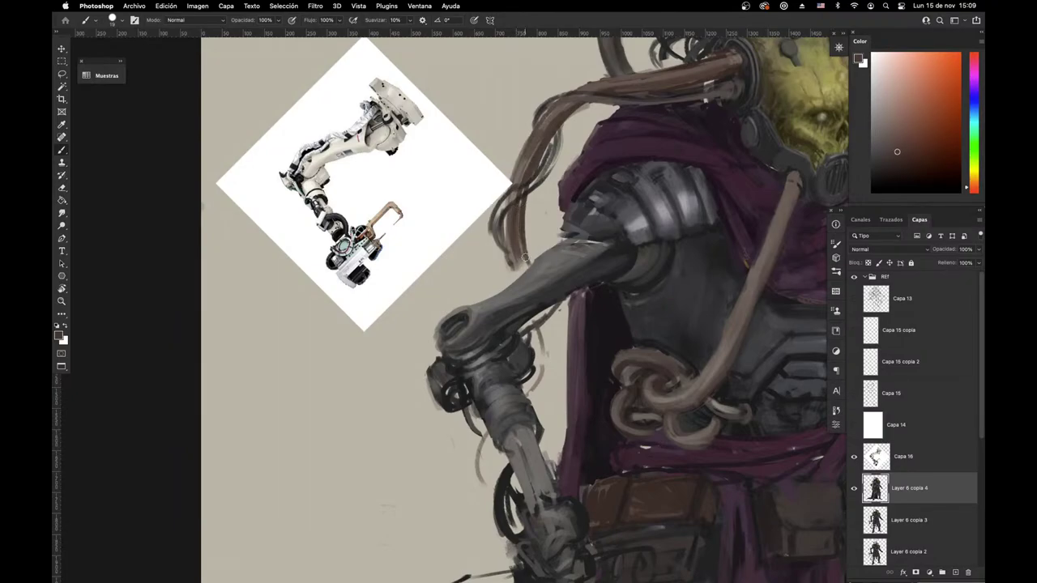
# Step: Paint a brown hose that winds from behind the elbow across the mechanical forearm towards the wrist
pyautogui.moveTo(536, 327); pyautogui.dragTo(542, 389)
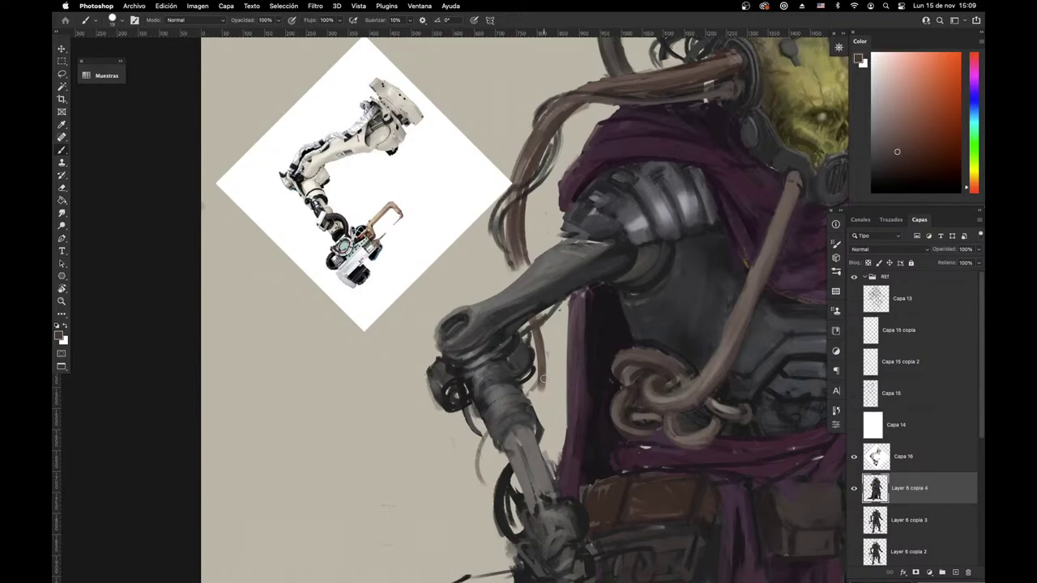
pyautogui.moveTo(535, 324)
pyautogui.mouseDown()
pyautogui.moveTo(530, 395)
pyautogui.moveTo(487, 481)
pyautogui.mouseUp()
pyautogui.moveTo(487, 439); pyautogui.dragTo(487, 489)
pyautogui.moveTo(536, 328); pyautogui.dragTo(527, 394)
pyautogui.moveTo(488, 445); pyautogui.dragTo(489, 478)
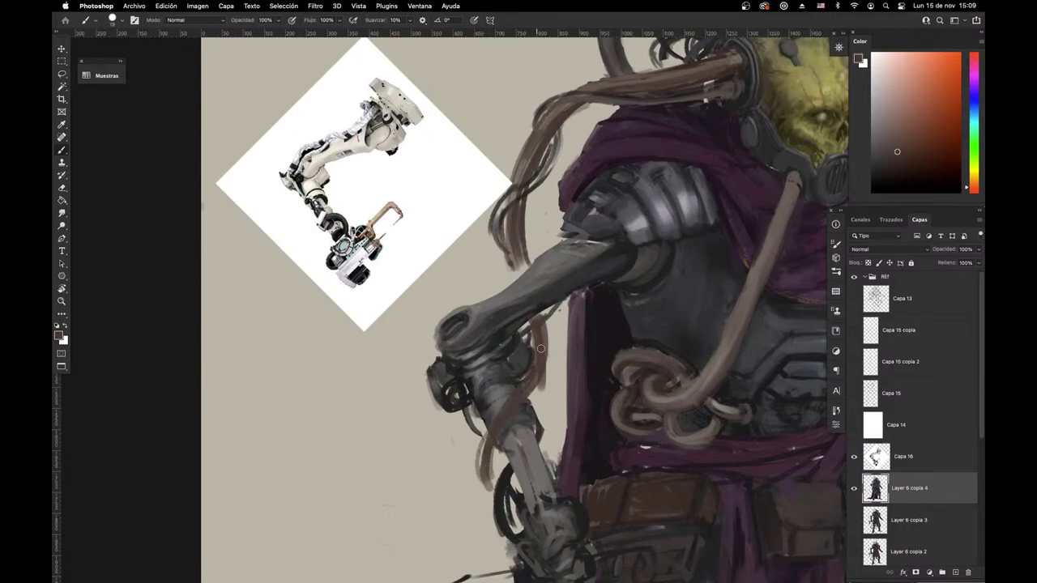
pyautogui.moveTo(536, 328); pyautogui.dragTo(492, 486)
pyautogui.moveTo(606, 444); pyautogui.dragTo(616, 365)
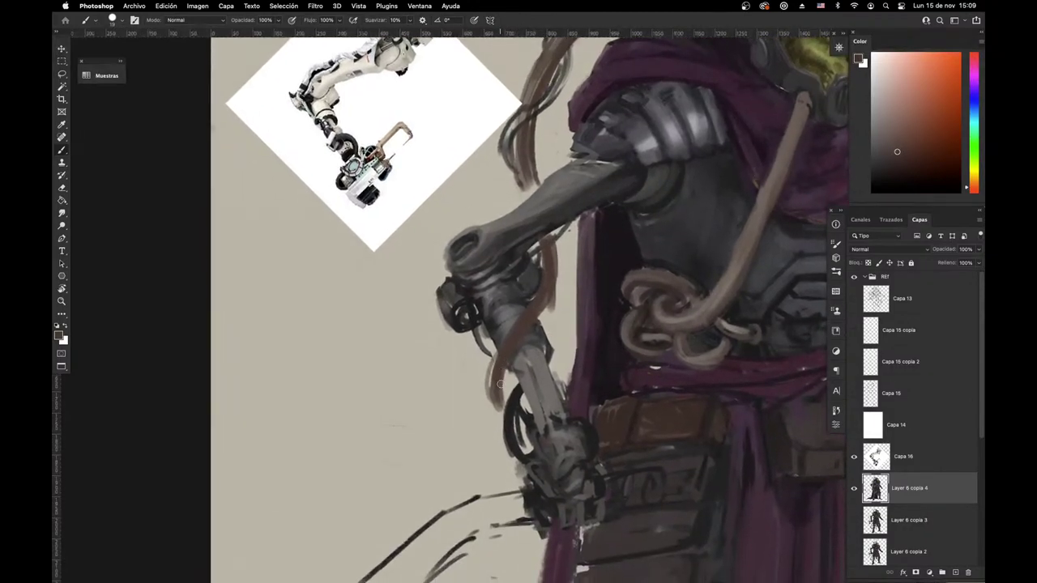
pyautogui.moveTo(500, 379)
pyautogui.mouseDown()
pyautogui.moveTo(530, 433)
pyautogui.moveTo(521, 325)
pyautogui.moveTo(542, 237)
pyautogui.moveTo(512, 348)
pyautogui.moveTo(527, 430)
pyautogui.moveTo(517, 420)
pyautogui.moveTo(549, 445)
pyautogui.mouseUp()
# Step: Resize the brush and add dark segment bands and shading to the large hose arching behind the head, using sampled tones
pyautogui.moveTo(719, 423); pyautogui.dragTo(581, 493)
pyautogui.moveTo(625, 344); pyautogui.dragTo(652, 324)
pyautogui.moveTo(597, 405); pyautogui.dragTo(673, 444)
pyautogui.rightClick(567, 257)
pyautogui.click(620, 280)
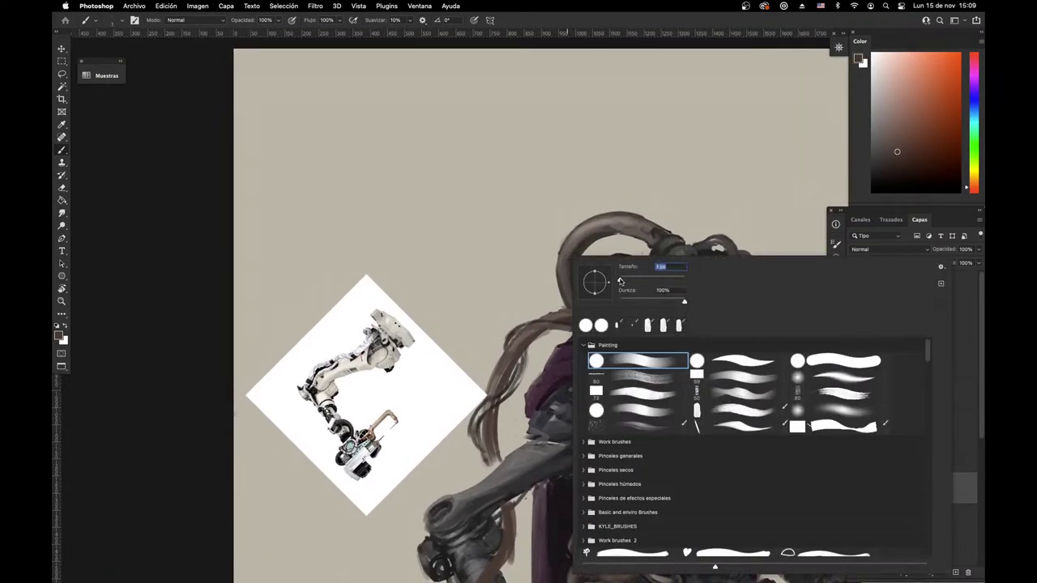
pyautogui.keyDown('alt'); pyautogui.click(654, 245); pyautogui.keyUp('alt')
pyautogui.keyDown('alt'); pyautogui.click(654, 243); pyautogui.keyUp('alt')
pyautogui.keyDown('alt'); pyautogui.click(656, 240); pyautogui.keyUp('alt')
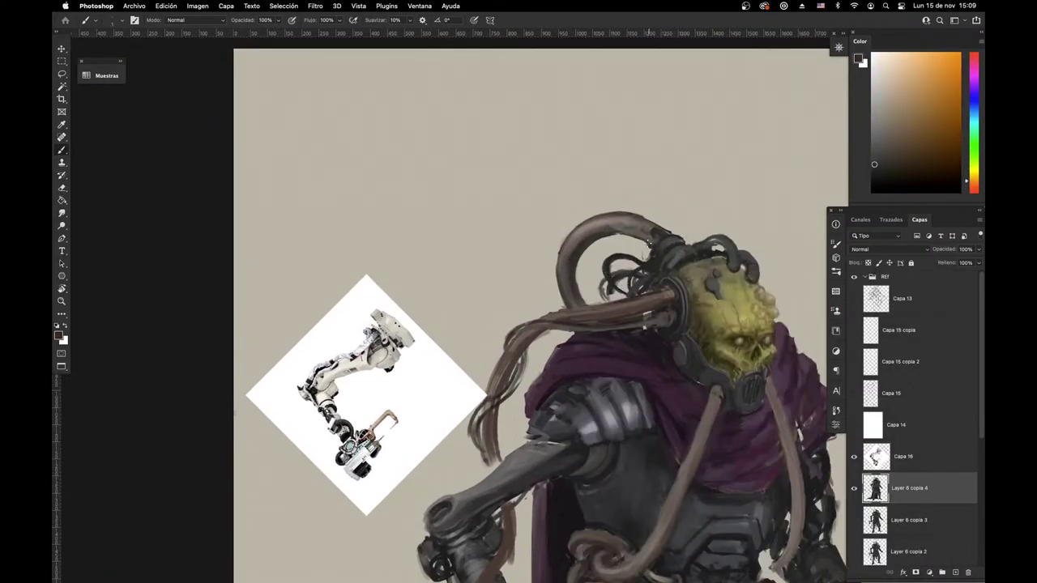
pyautogui.rightClick(658, 243)
pyautogui.click(657, 260)
pyautogui.keyDown('alt'); pyautogui.click(651, 226); pyautogui.keyUp('alt')
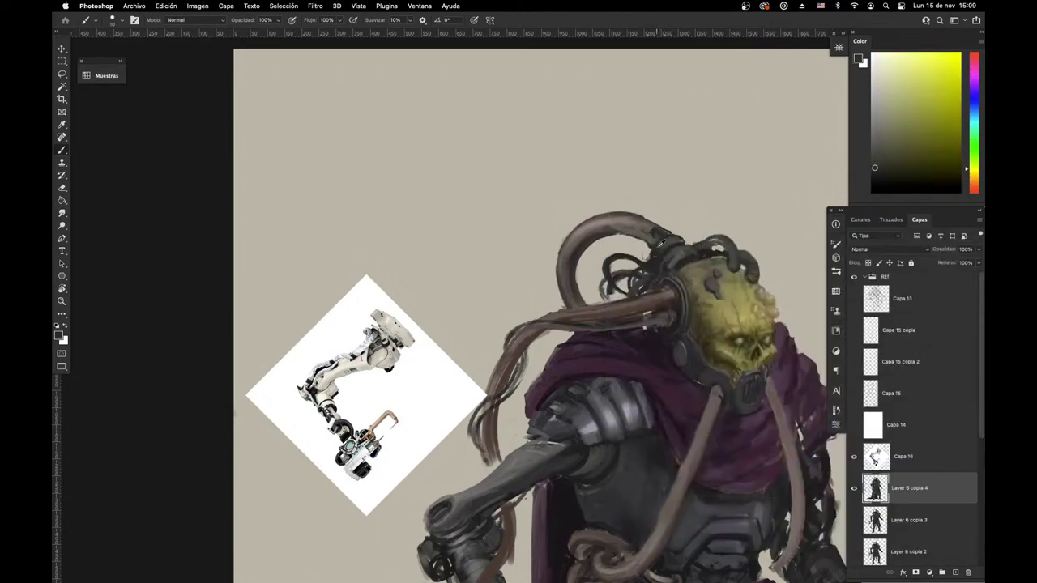
pyautogui.keyDown('alt'); pyautogui.click(652, 245); pyautogui.keyUp('alt')
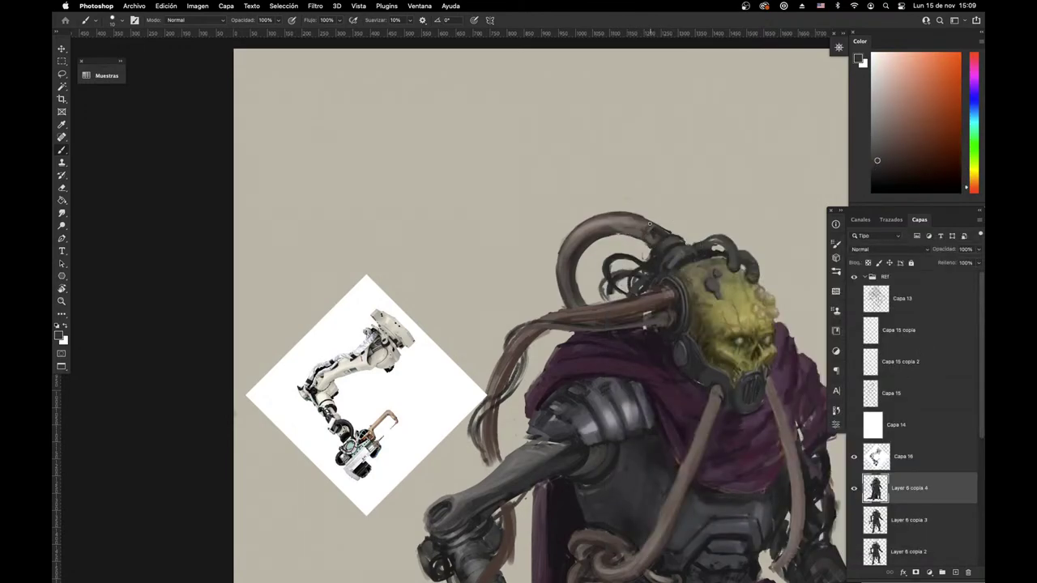
pyautogui.keyDown('alt'); pyautogui.click(634, 230); pyautogui.keyUp('alt')
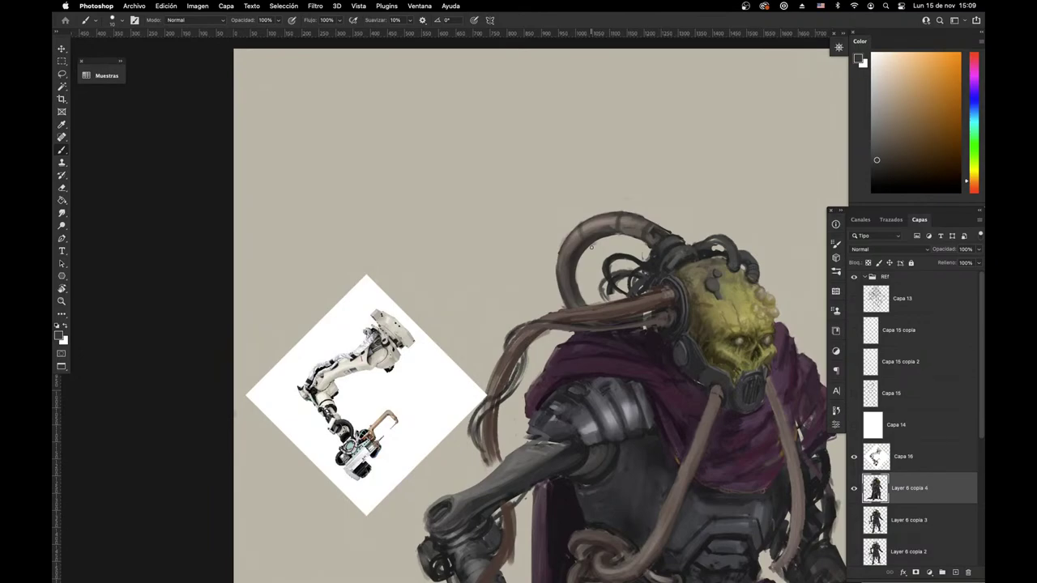
# Step: Touch up the skull's forehead around the grey implant with sampled yellow-green tones
pyautogui.moveTo(707, 439); pyautogui.dragTo(596, 479)
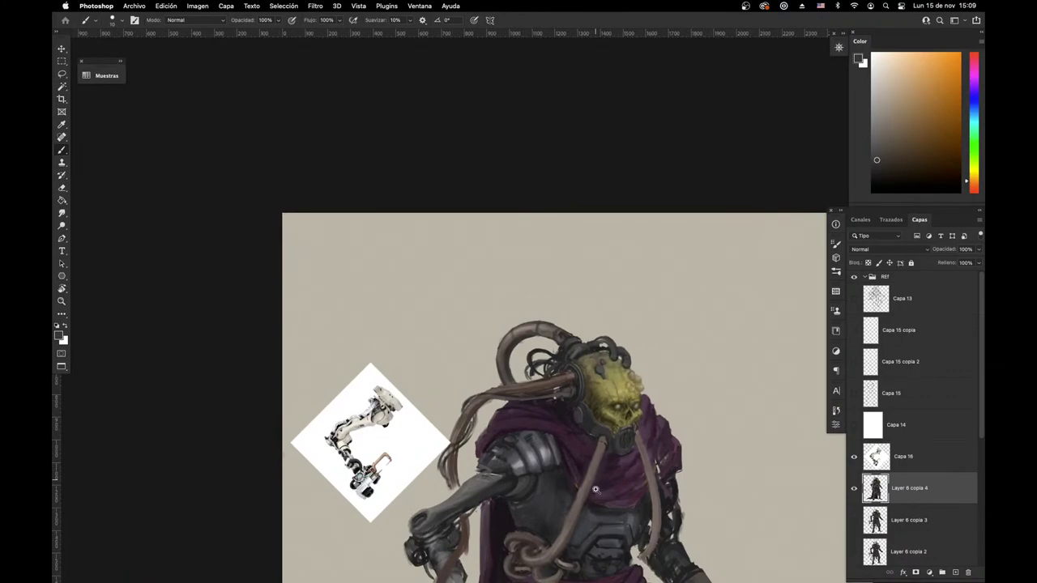
pyautogui.scroll(3, 596, 490)
pyautogui.scroll(3, 614, 304)
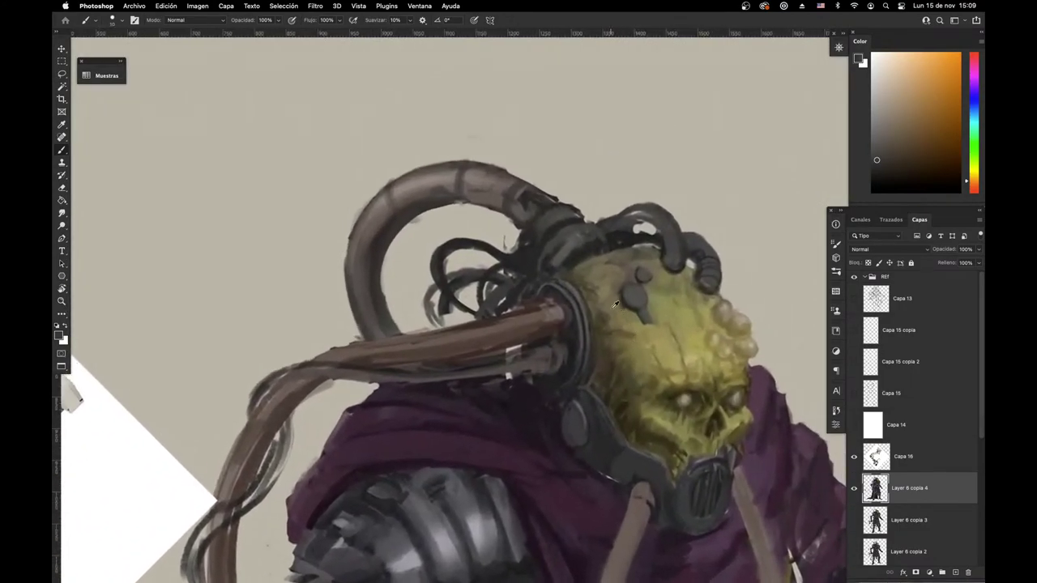
pyautogui.keyDown('alt'); pyautogui.click(623, 313); pyautogui.keyUp('alt')
pyautogui.keyDown('alt'); pyautogui.click(659, 334); pyautogui.keyUp('alt')
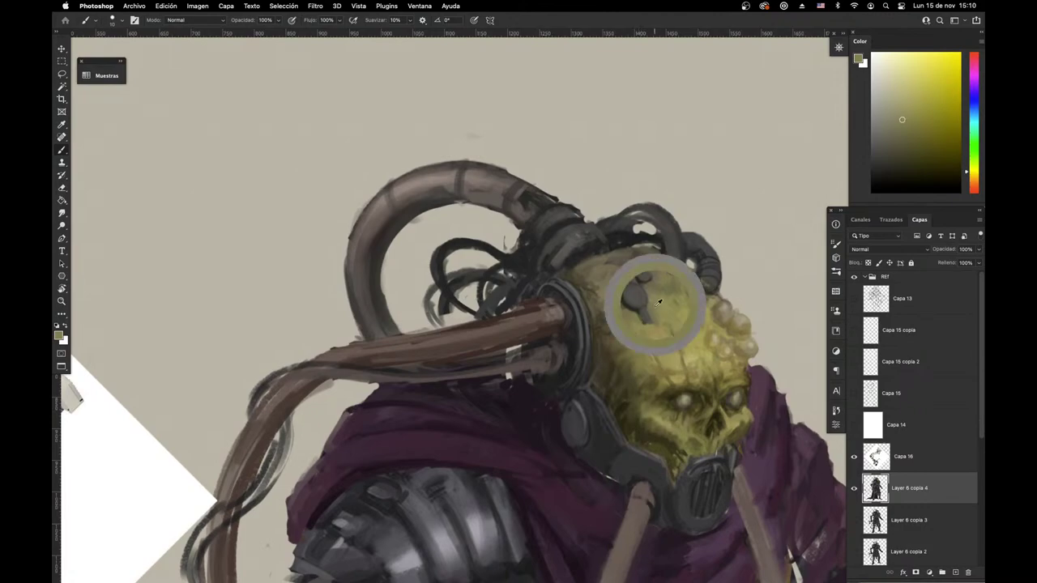
pyautogui.moveTo(662, 378)
pyautogui.mouseDown()
pyautogui.moveTo(651, 399)
pyautogui.moveTo(684, 355)
pyautogui.moveTo(679, 339)
pyautogui.mouseUp()
# Step: Refine the oval disc on the side of the breathing mask and its edge with sampled dark greys
pyautogui.keyDown('alt'); pyautogui.click(595, 380); pyautogui.keyUp('alt')
pyautogui.moveTo(590, 399)
pyautogui.mouseDown()
pyautogui.moveTo(598, 405)
pyautogui.moveTo(601, 383)
pyautogui.moveTo(587, 402)
pyautogui.mouseUp()
pyautogui.keyDown('alt'); pyautogui.click(598, 403); pyautogui.keyUp('alt')
pyautogui.keyDown('alt'); pyautogui.click(590, 383); pyautogui.keyUp('alt')
pyautogui.keyDown('alt'); pyautogui.click(591, 397); pyautogui.keyUp('alt')
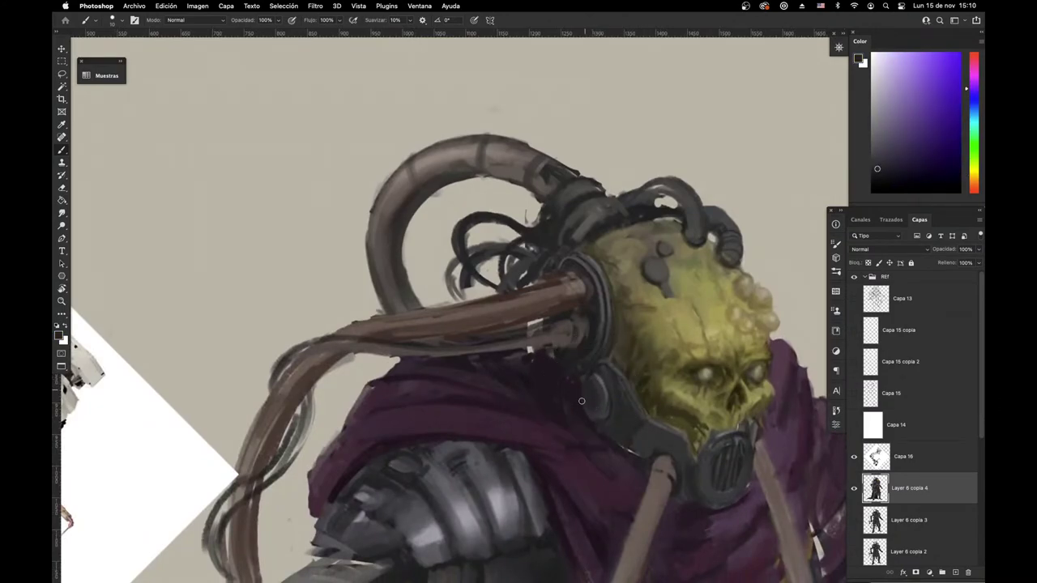
pyautogui.keyDown('alt'); pyautogui.click(593, 394); pyautogui.keyUp('alt')
pyautogui.moveTo(677, 462); pyautogui.dragTo(584, 469)
pyautogui.moveTo(693, 401); pyautogui.dragTo(552, 466)
pyautogui.moveTo(648, 434); pyautogui.dragTo(773, 413)
pyautogui.keyDown('alt'); pyautogui.click(490, 433); pyautogui.keyUp('alt')
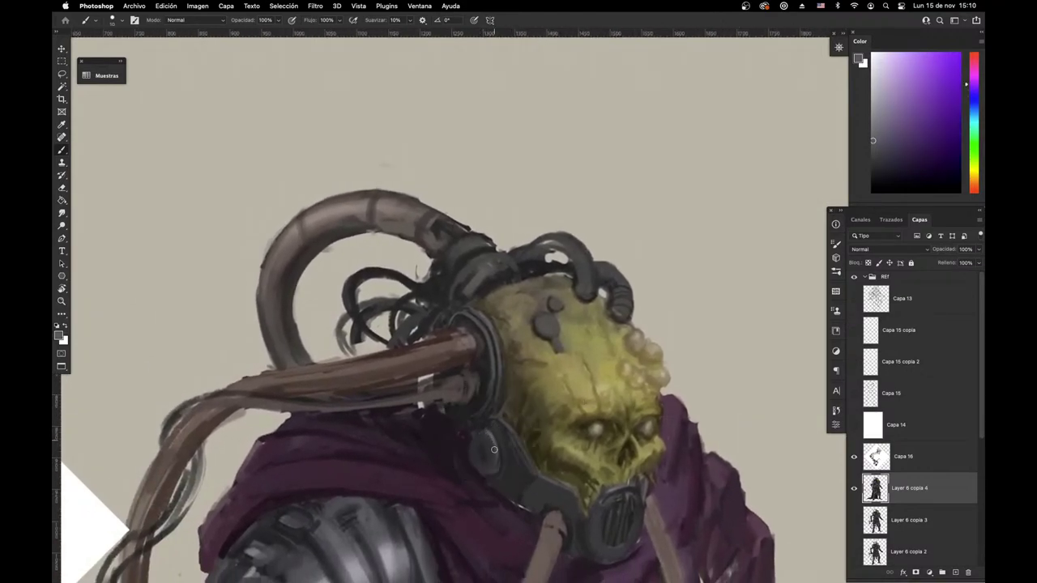
pyautogui.keyDown('alt'); pyautogui.click(484, 443); pyautogui.keyUp('alt')
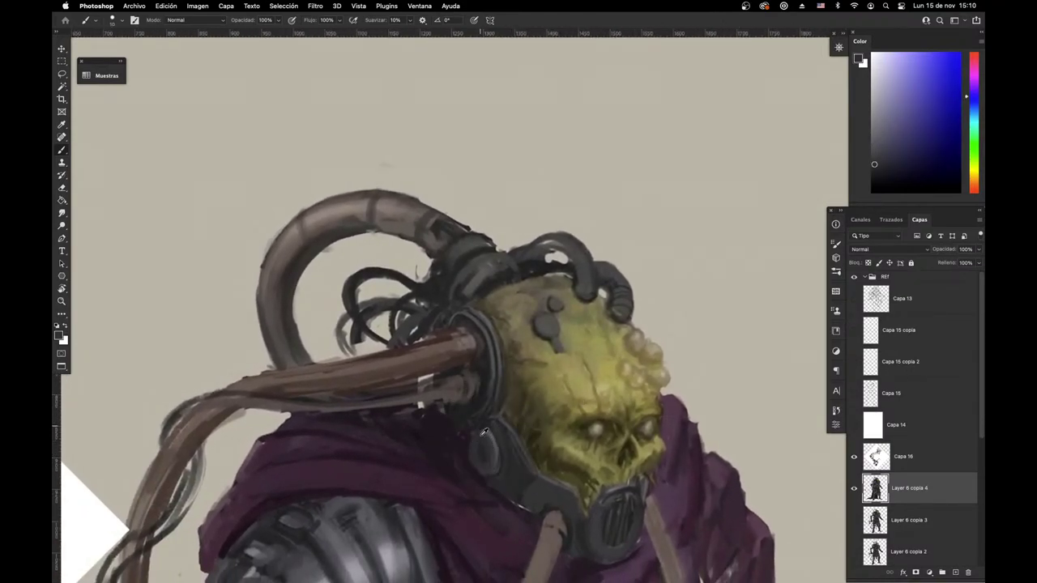
pyautogui.moveTo(543, 470); pyautogui.dragTo(526, 498)
# Step: Switch to OBS Studio to check the live stream and recording, and return to Photoshop
pyautogui.press('super+Tab')
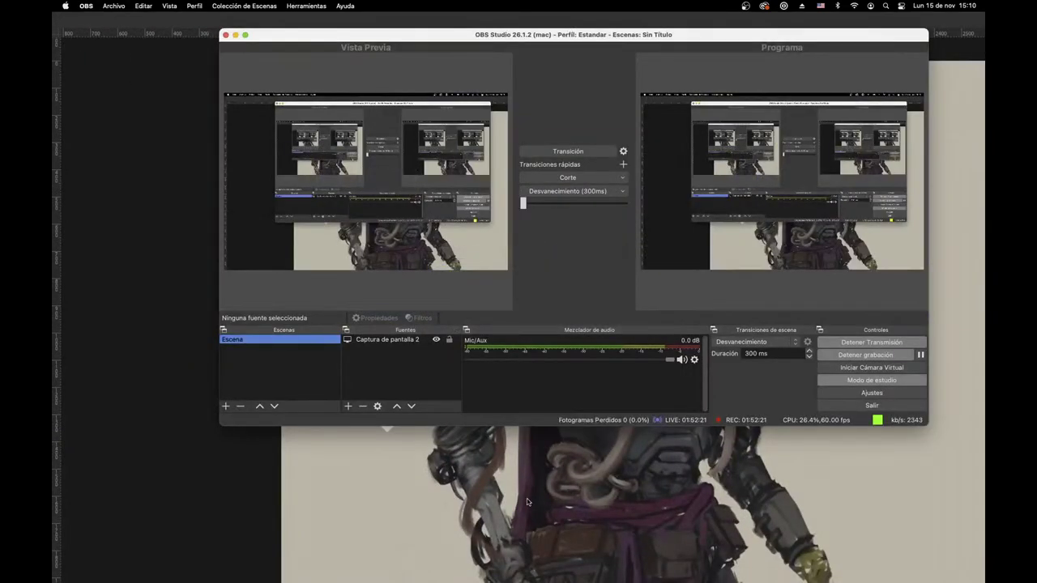
pyautogui.press('super+Tab')
# Step: Repaint the underside of the brown hose running from the head over the shoulder with long strokes of sampled brown-grey
pyautogui.scroll(5, 631, 274)
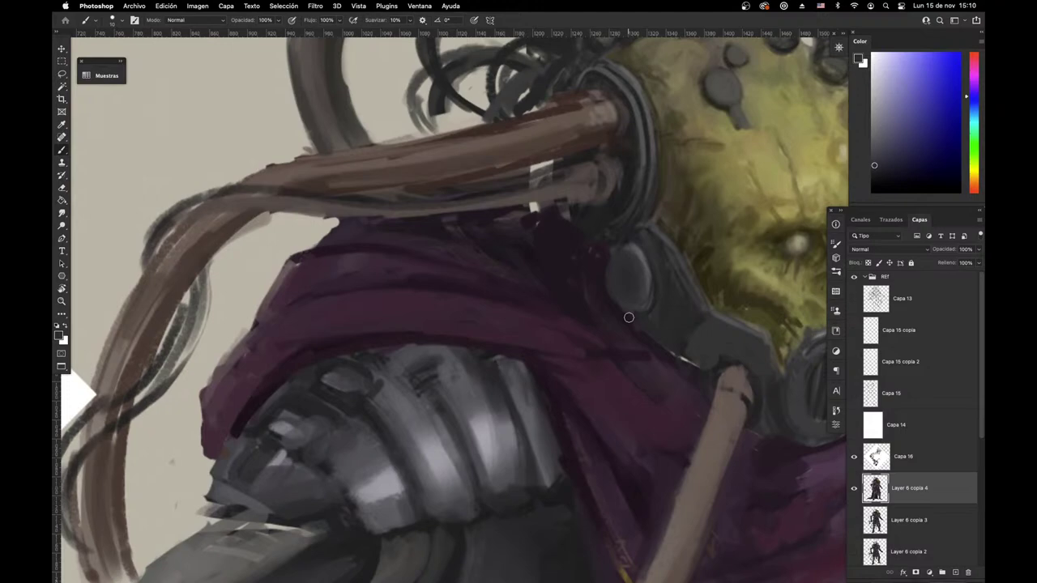
pyautogui.moveTo(580, 451); pyautogui.dragTo(646, 477)
pyautogui.moveTo(495, 530); pyautogui.dragTo(700, 455)
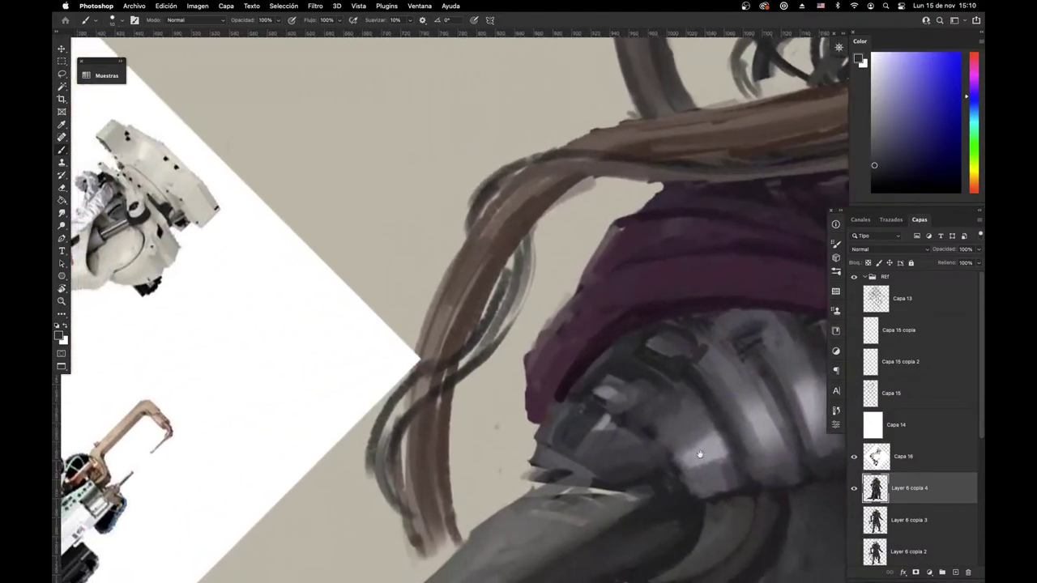
pyautogui.scroll(-4, 700, 454)
pyautogui.moveTo(666, 491); pyautogui.dragTo(580, 549)
pyautogui.moveTo(636, 460); pyautogui.dragTo(560, 516)
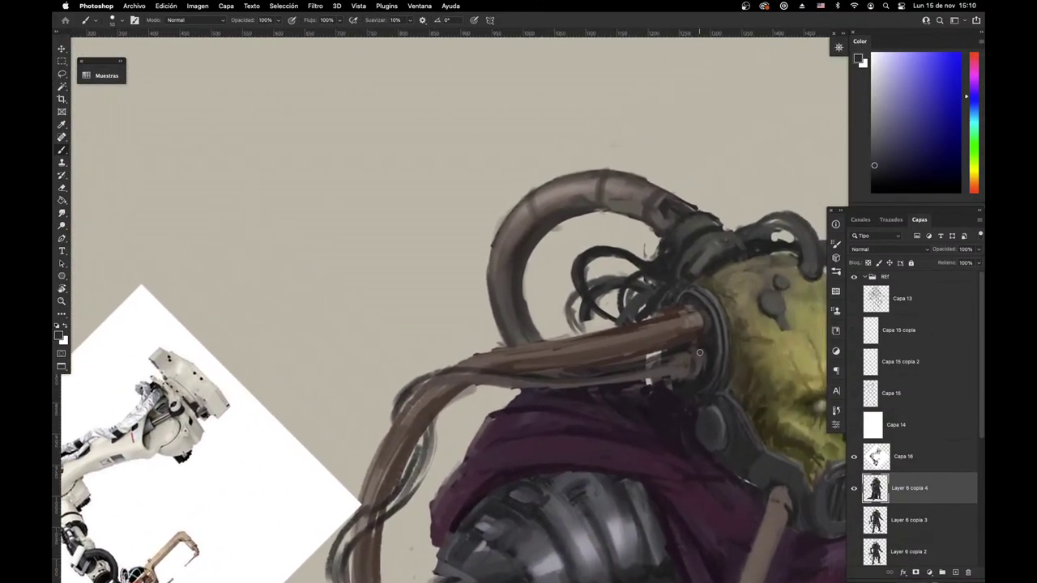
pyautogui.keyDown('alt'); pyautogui.click(663, 370); pyautogui.keyUp('alt')
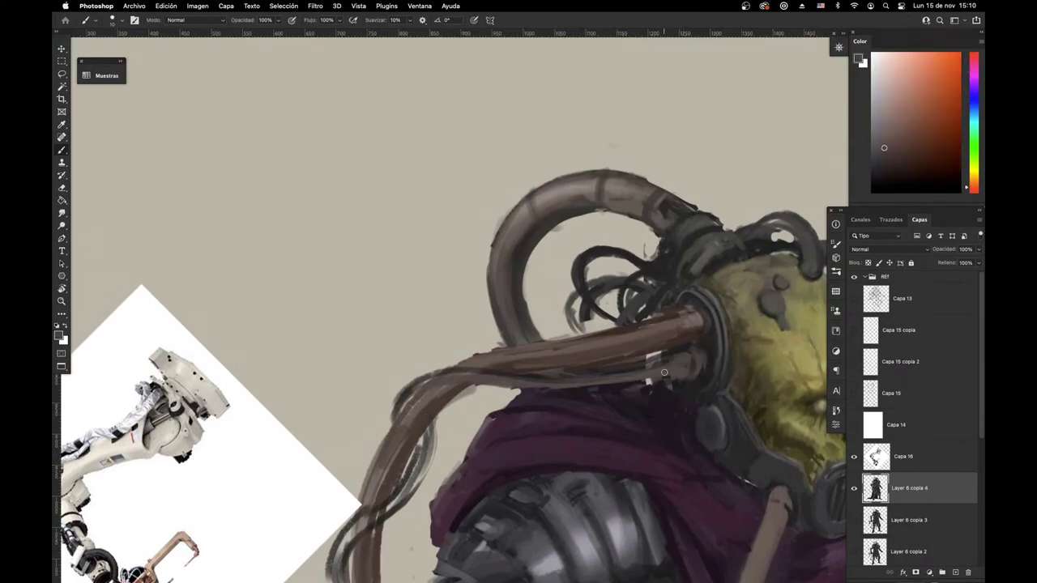
pyautogui.moveTo(648, 375); pyautogui.dragTo(526, 373)
pyautogui.moveTo(430, 376)
pyautogui.mouseDown()
pyautogui.moveTo(401, 386)
pyautogui.moveTo(525, 373)
pyautogui.mouseUp()
pyautogui.moveTo(411, 376); pyautogui.dragTo(533, 372)
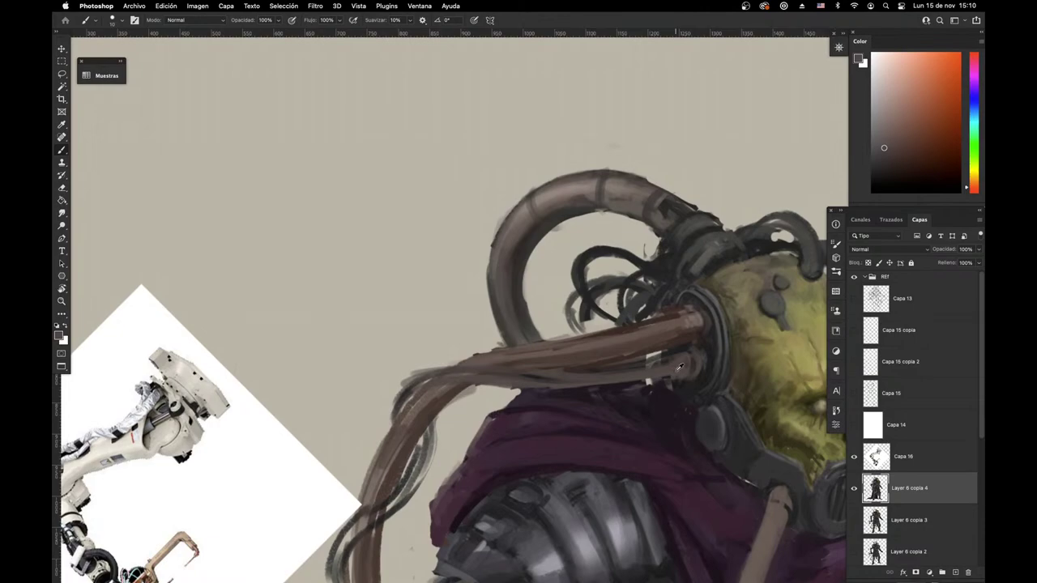
# Step: Refine the dark connector where the looped hose meets the top of the head with sampled dark greys
pyautogui.rightClick(704, 328)
pyautogui.keyDown('alt'); pyautogui.click(672, 241); pyautogui.keyUp('alt')
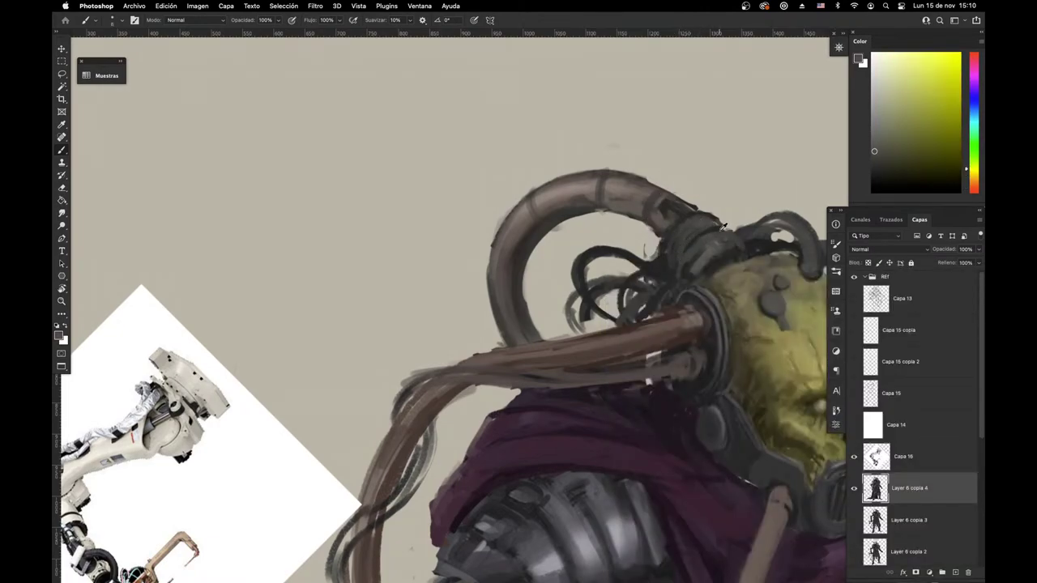
pyautogui.keyDown('alt'); pyautogui.click(689, 262); pyautogui.keyUp('alt')
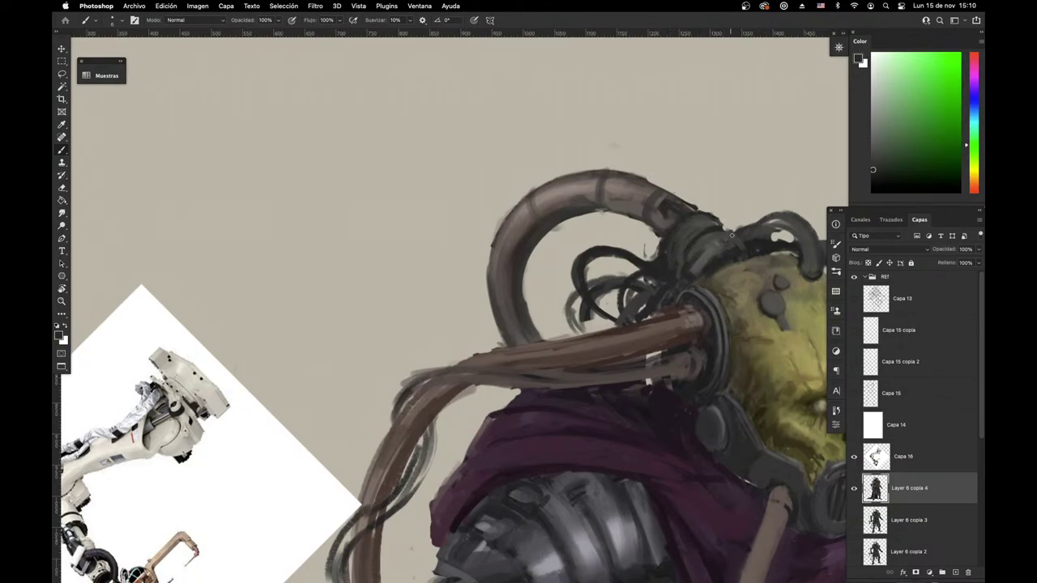
pyautogui.keyDown('alt'); pyautogui.click(778, 215); pyautogui.keyUp('alt')
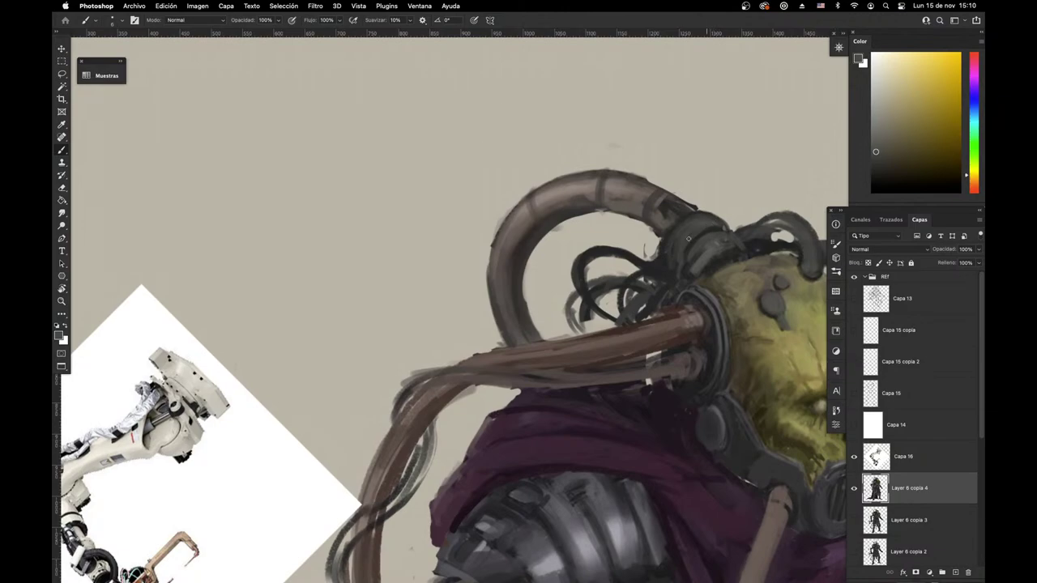
pyautogui.keyDown('alt'); pyautogui.click(723, 223); pyautogui.keyUp('alt')
pyautogui.keyDown('alt'); pyautogui.click(712, 228); pyautogui.keyUp('alt')
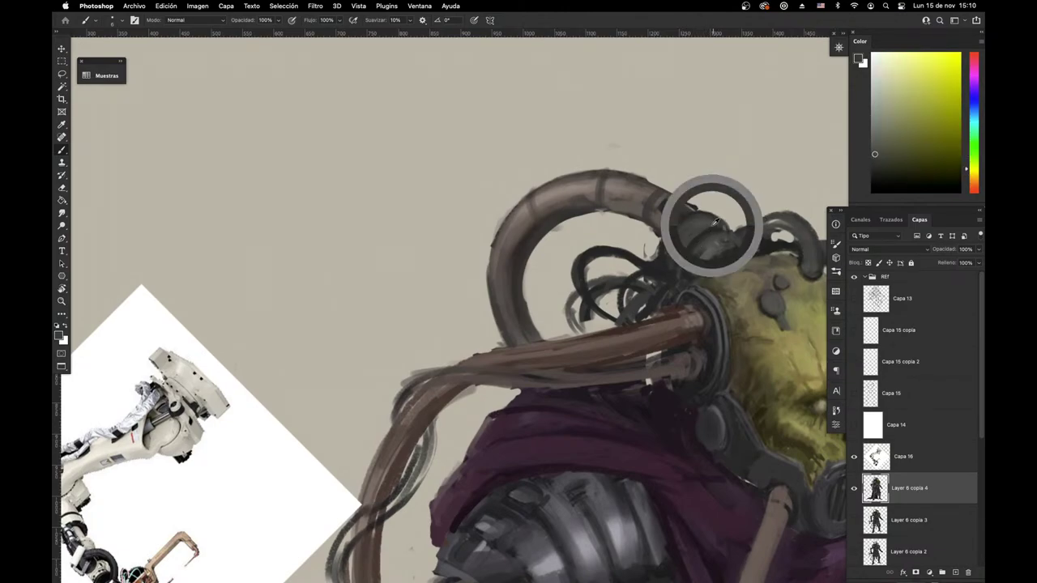
pyautogui.moveTo(710, 229); pyautogui.dragTo(671, 280)
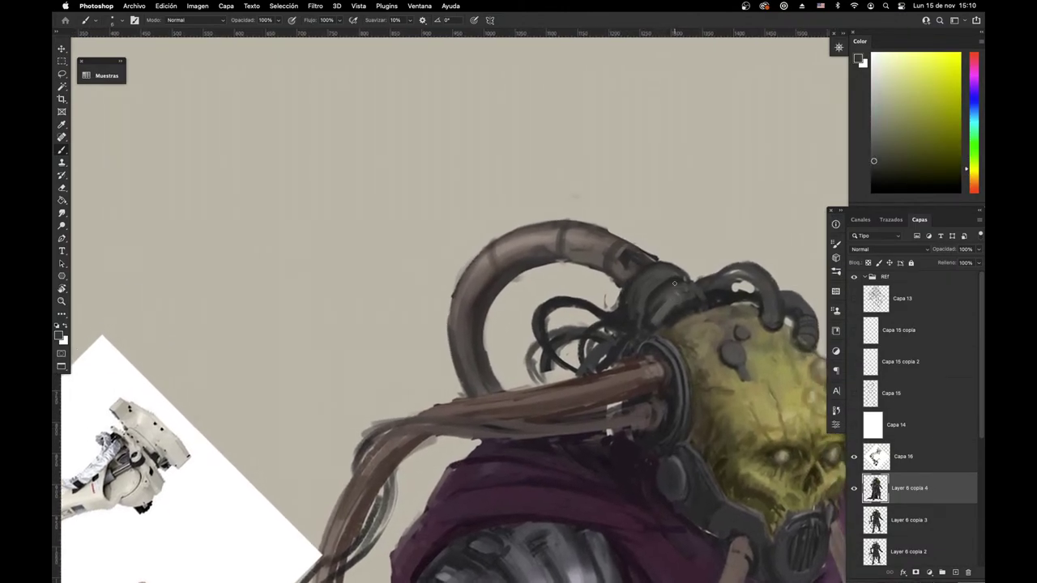
pyautogui.keyDown('alt'); pyautogui.click(667, 279); pyautogui.keyUp('alt')
pyautogui.keyDown('alt'); pyautogui.click(643, 278); pyautogui.keyUp('alt')
# Step: Erase rough paint beside the looped hose's connector with a smaller eraser tip
pyautogui.press('e')
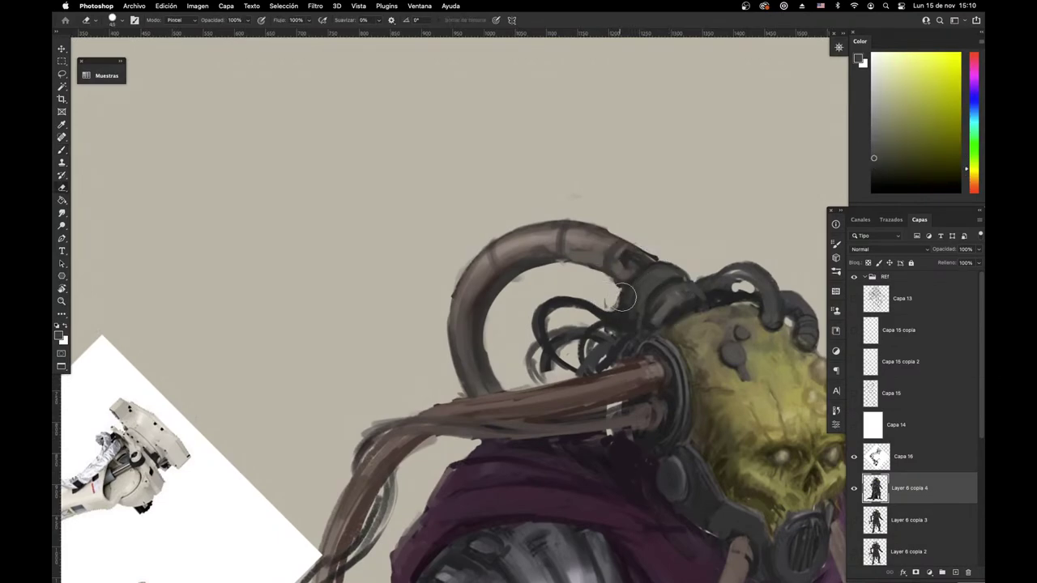
pyautogui.rightClick(608, 296)
pyautogui.moveTo(667, 288); pyautogui.dragTo(663, 288)
pyautogui.click(687, 236)
pyautogui.moveTo(663, 340)
pyautogui.mouseDown()
pyautogui.moveTo(636, 409)
pyautogui.moveTo(622, 411)
pyautogui.moveTo(630, 347)
pyautogui.mouseUp()
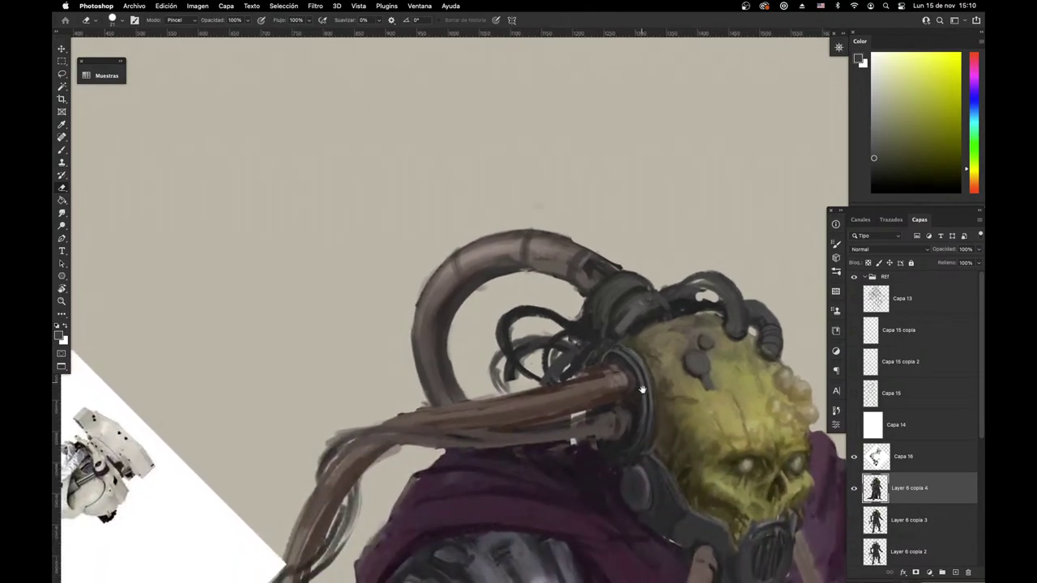
# Step: Repaint the shading of the connector and the adjoining hose end with sampled near-black greys
pyautogui.press('b')
pyautogui.keyDown('alt'); pyautogui.click(617, 289); pyautogui.keyUp('alt')
pyautogui.keyDown('alt'); pyautogui.click(609, 318); pyautogui.keyUp('alt')
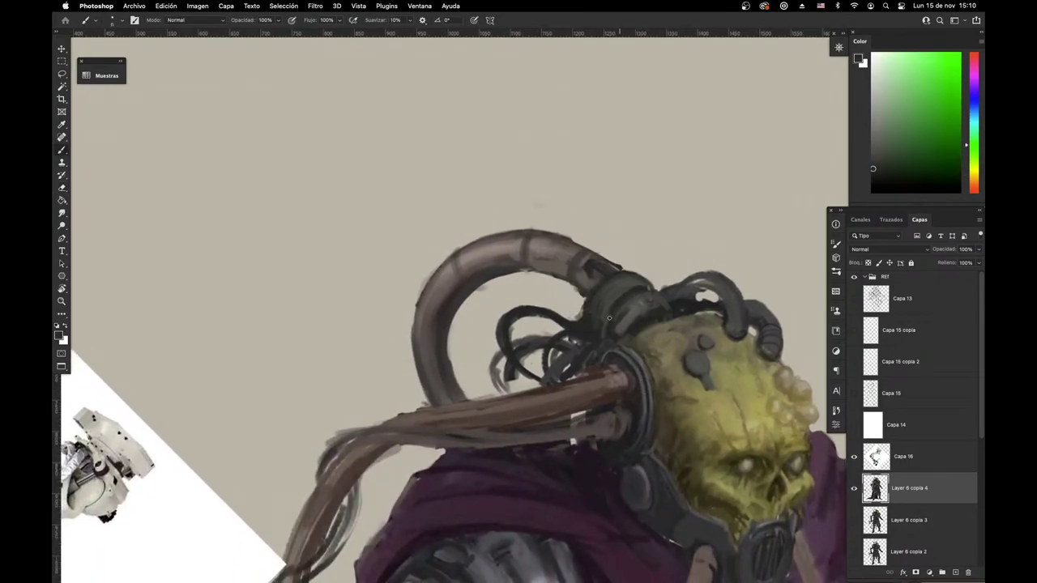
pyautogui.keyDown('alt'); pyautogui.click(592, 266); pyautogui.keyUp('alt')
pyautogui.moveTo(598, 285); pyautogui.dragTo(619, 339)
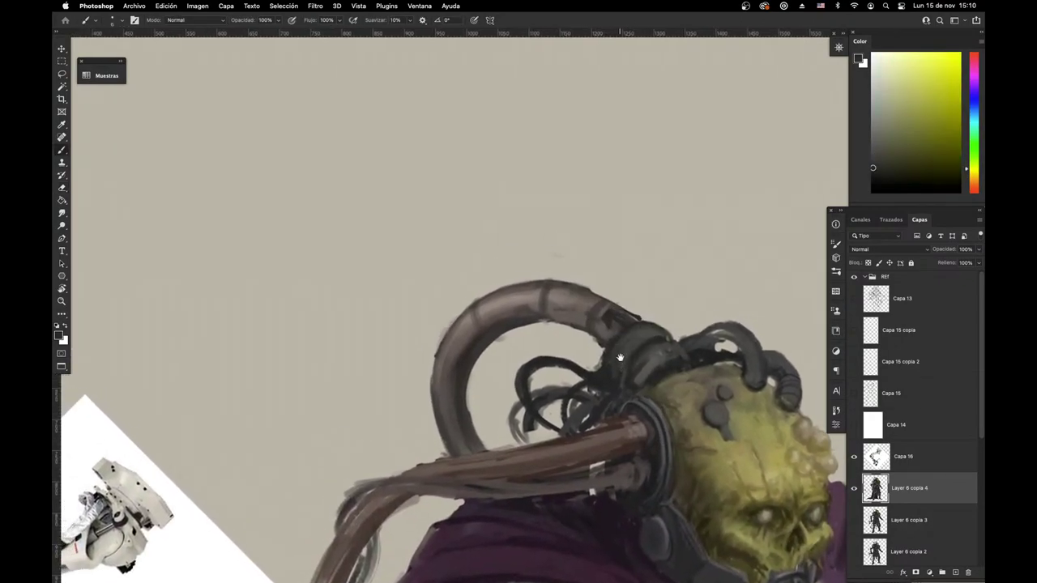
# Step: Clean up the edges of the looped hose behind the head with the Eraser
pyautogui.press('e')
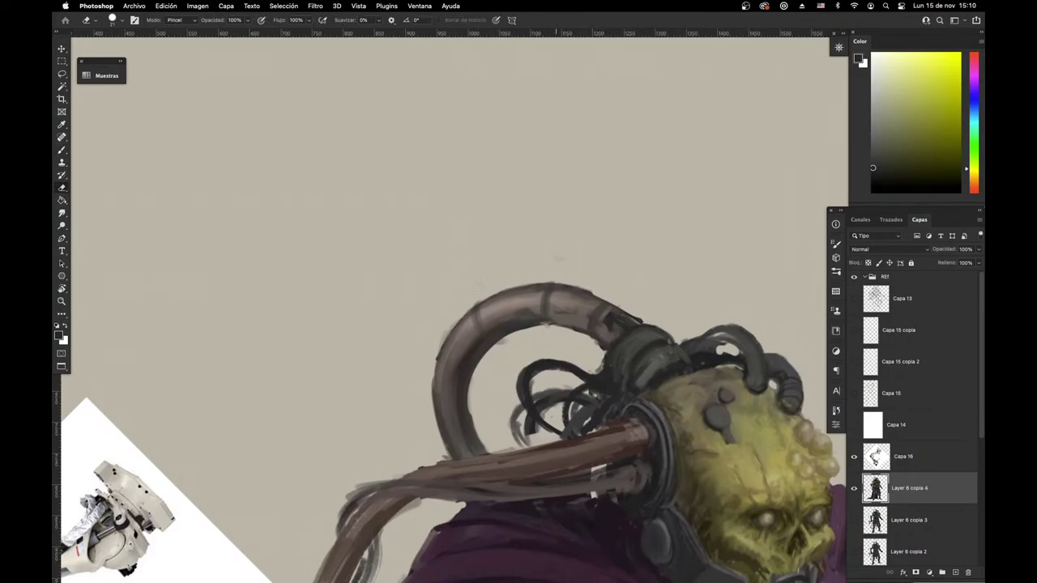
pyautogui.moveTo(656, 351); pyautogui.dragTo(582, 382)
pyautogui.moveTo(562, 479); pyautogui.dragTo(609, 455)
pyautogui.moveTo(587, 457); pyautogui.dragTo(543, 525)
pyautogui.moveTo(574, 438); pyautogui.dragTo(614, 428)
pyautogui.moveTo(619, 340); pyautogui.dragTo(640, 488)
pyautogui.moveTo(666, 344); pyautogui.dragTo(619, 525)
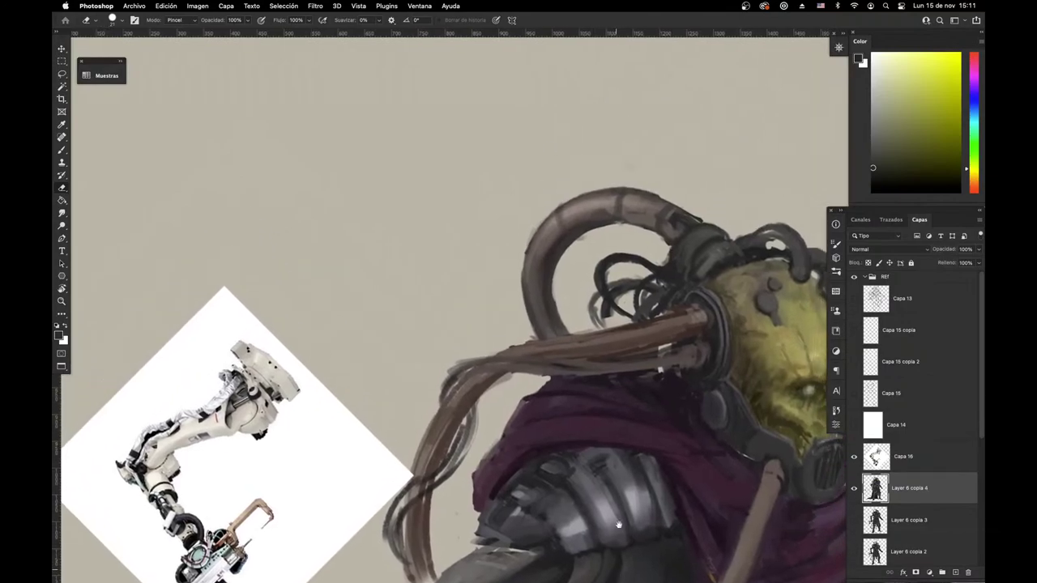
# Step: Paint sampled dark and grey-brown strokes along the hoses over the shoulder to separate the strands
pyautogui.press('b')
pyautogui.keyDown('alt'); pyautogui.click(649, 328); pyautogui.keyUp('alt')
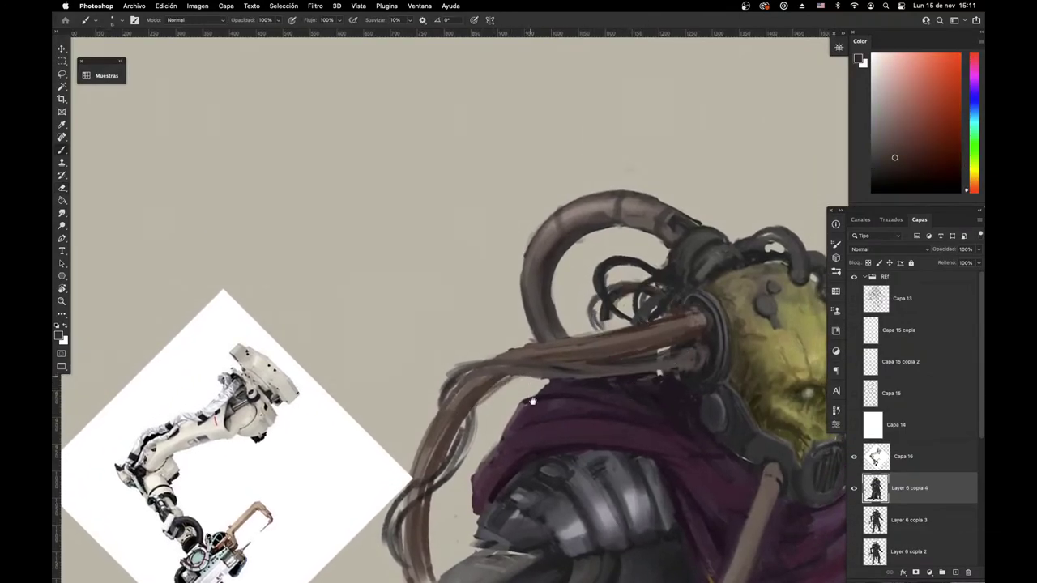
pyautogui.moveTo(532, 402); pyautogui.dragTo(600, 369)
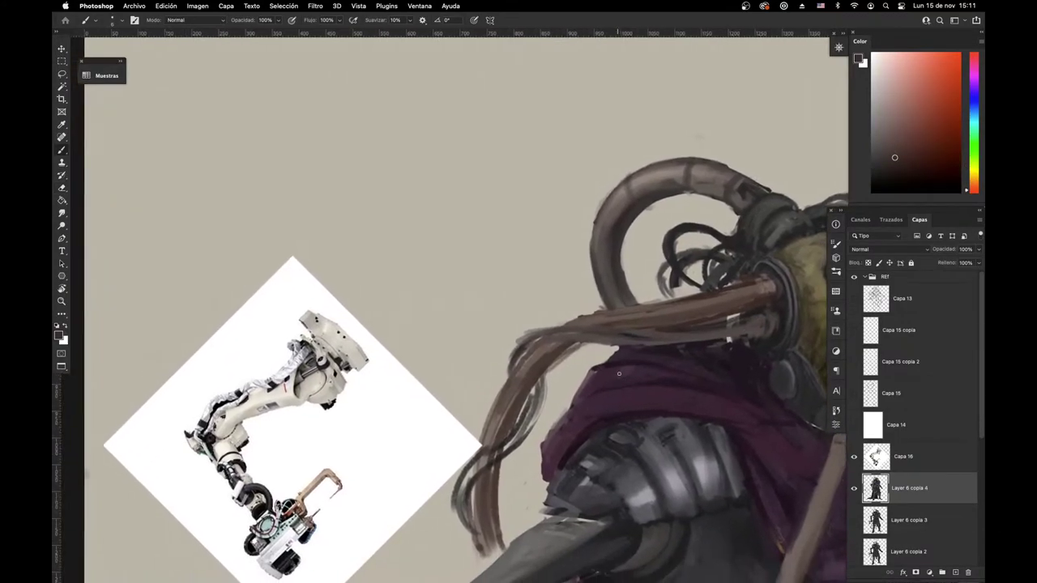
pyautogui.keyDown('alt'); pyautogui.click(760, 309); pyautogui.keyUp('alt')
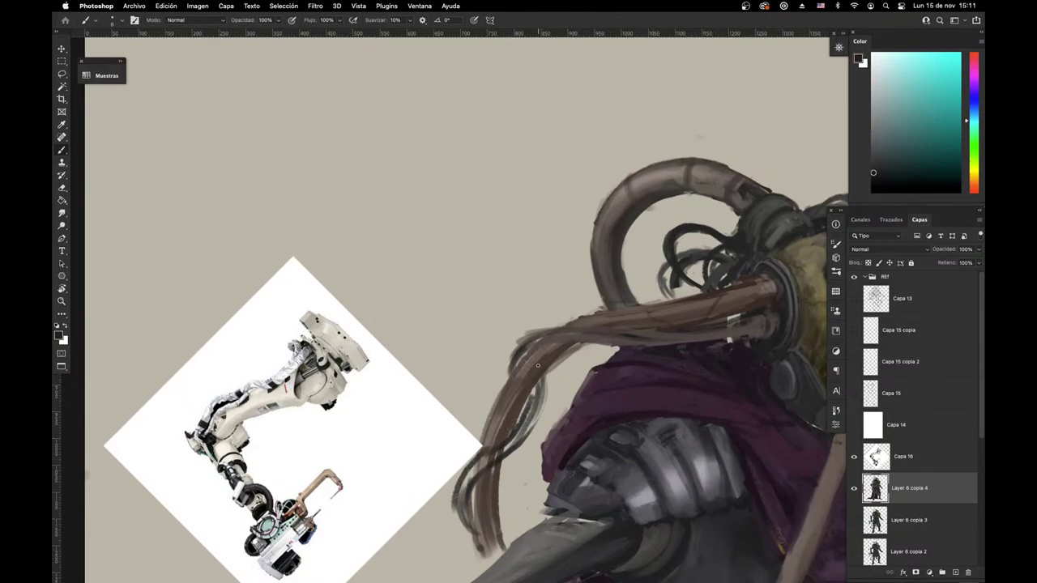
pyautogui.moveTo(489, 420); pyautogui.dragTo(534, 331)
pyautogui.press('e')
pyautogui.press('b')
pyautogui.keyDown('alt'); pyautogui.click(512, 354); pyautogui.keyUp('alt')
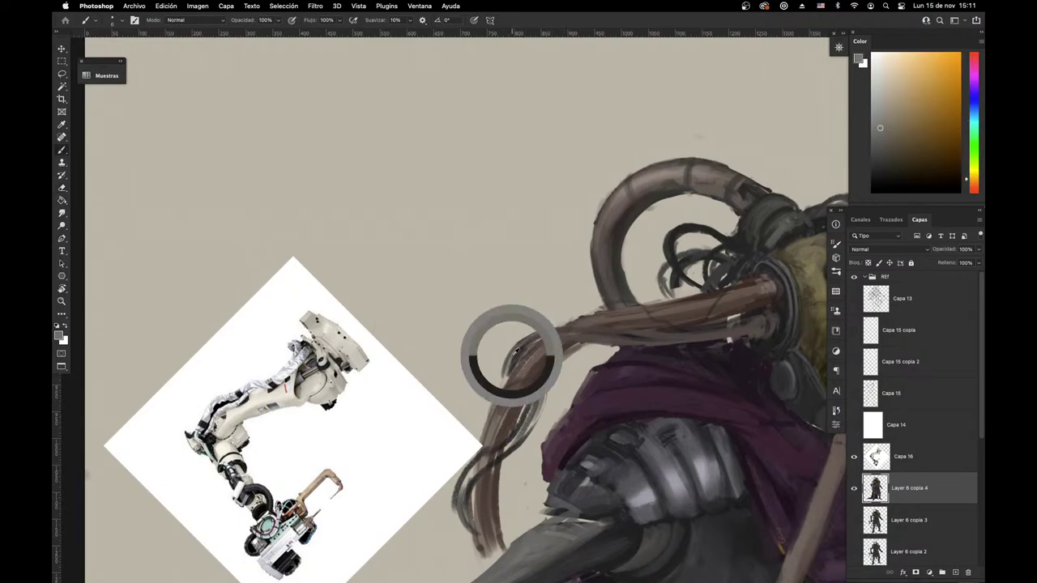
pyautogui.moveTo(538, 337)
pyautogui.mouseDown()
pyautogui.moveTo(700, 342)
pyautogui.moveTo(759, 327)
pyautogui.mouseUp()
pyautogui.moveTo(627, 338); pyautogui.dragTo(662, 341)
# Step: Define the lower hose's socket at the side of the head with sampled near-black tones
pyautogui.keyDown('alt'); pyautogui.click(755, 316); pyautogui.keyUp('alt')
pyautogui.keyDown('alt'); pyautogui.click(758, 312); pyautogui.keyUp('alt')
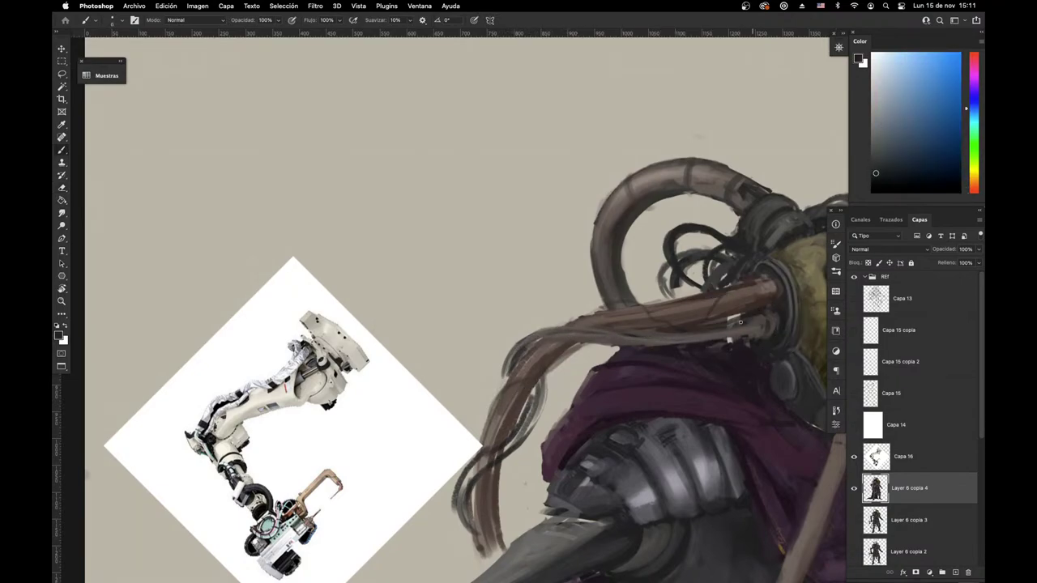
pyautogui.moveTo(757, 335); pyautogui.dragTo(754, 318)
pyautogui.keyDown('alt'); pyautogui.click(763, 313); pyautogui.keyUp('alt')
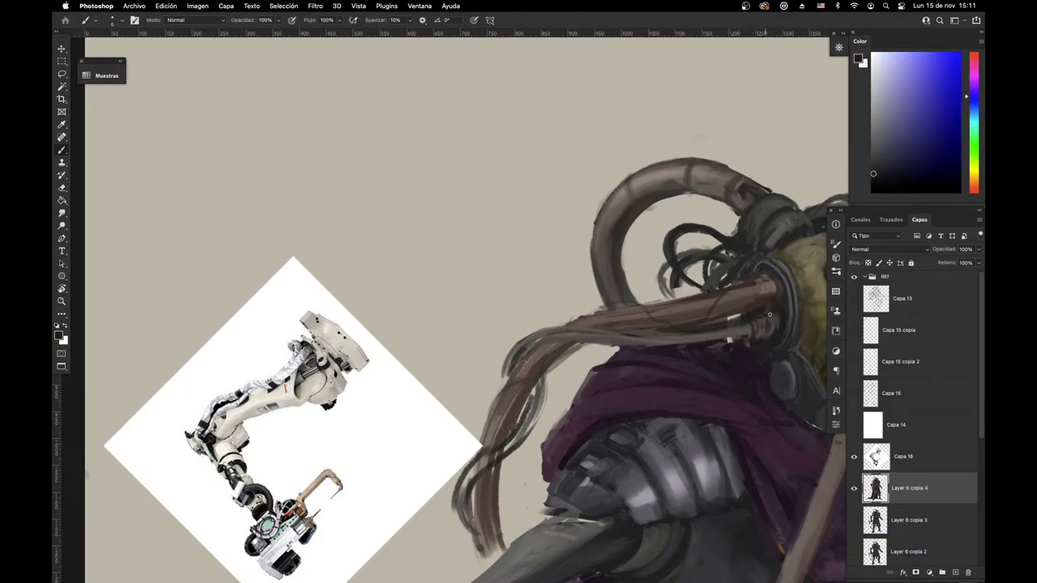
pyautogui.keyDown('alt'); pyautogui.click(777, 342); pyautogui.keyUp('alt')
pyautogui.keyDown('alt'); pyautogui.click(749, 367); pyautogui.keyUp('alt')
# Step: Hide the robotic arm reference layer Capa 16 while viewing the whole figure
pyautogui.moveTo(796, 434); pyautogui.dragTo(507, 431)
pyautogui.keyDown('super'); pyautogui.moveTo(664, 389); pyautogui.dragTo(595, 454); pyautogui.keyUp('super')
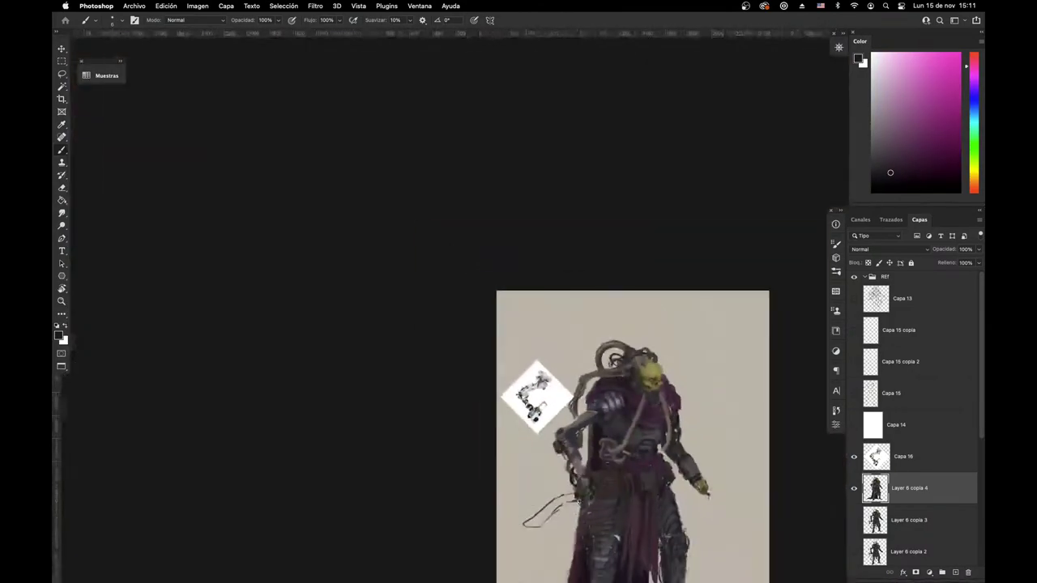
pyautogui.keyDown('super'); pyautogui.moveTo(680, 513); pyautogui.dragTo(648, 509); pyautogui.keyUp('super')
pyautogui.moveTo(669, 508); pyautogui.dragTo(763, 347)
pyautogui.keyDown('super'); pyautogui.moveTo(682, 451); pyautogui.dragTo(470, 579); pyautogui.keyUp('super')
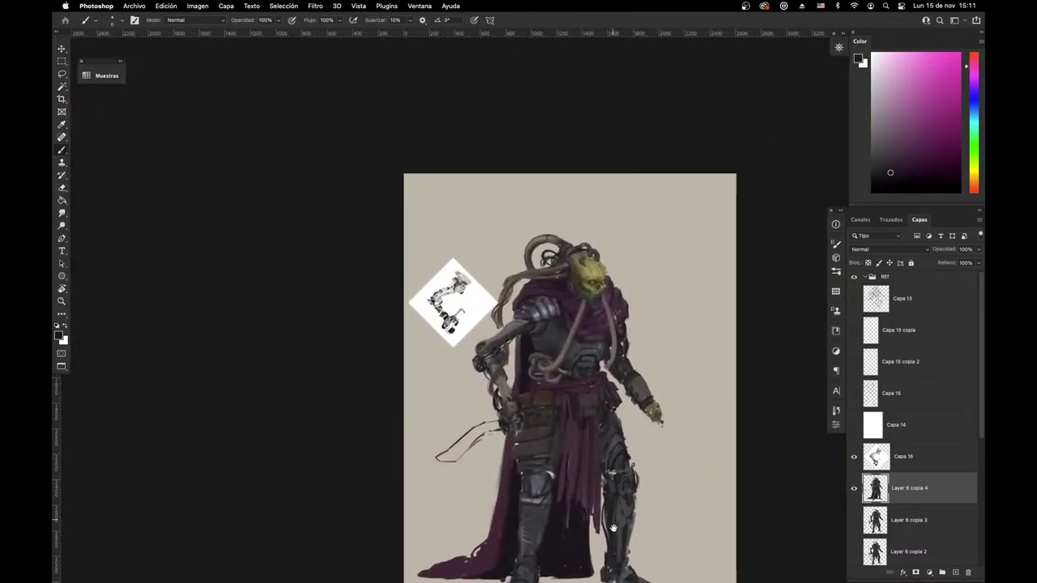
pyautogui.click(853, 458)
pyautogui.click(853, 458)
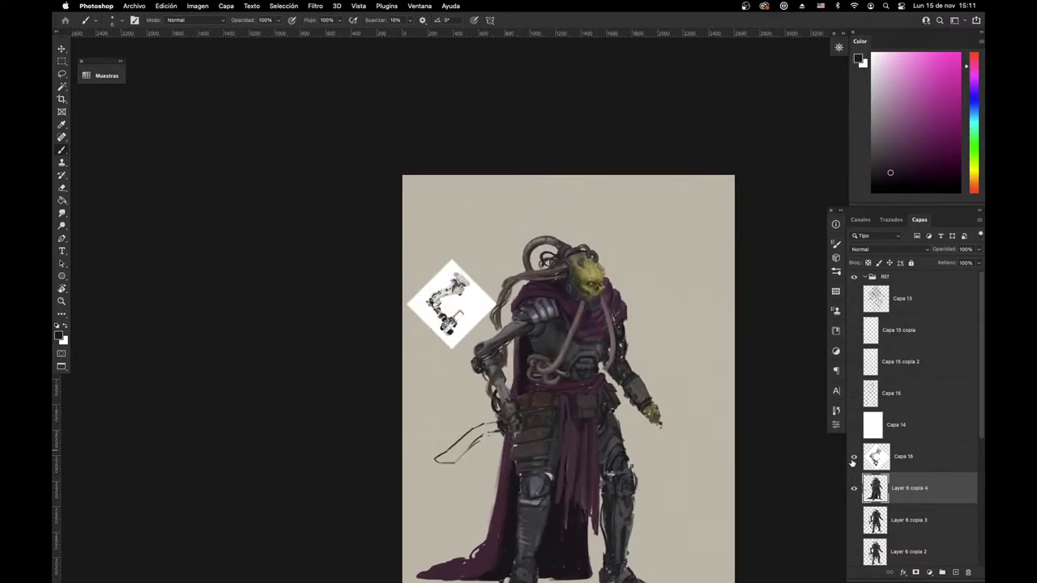
pyautogui.click(853, 457)
# Step: Touch up the shadows where the brown hoses enter the head with a sampled dark blue-grey
pyautogui.scroll(8, 442, 365)
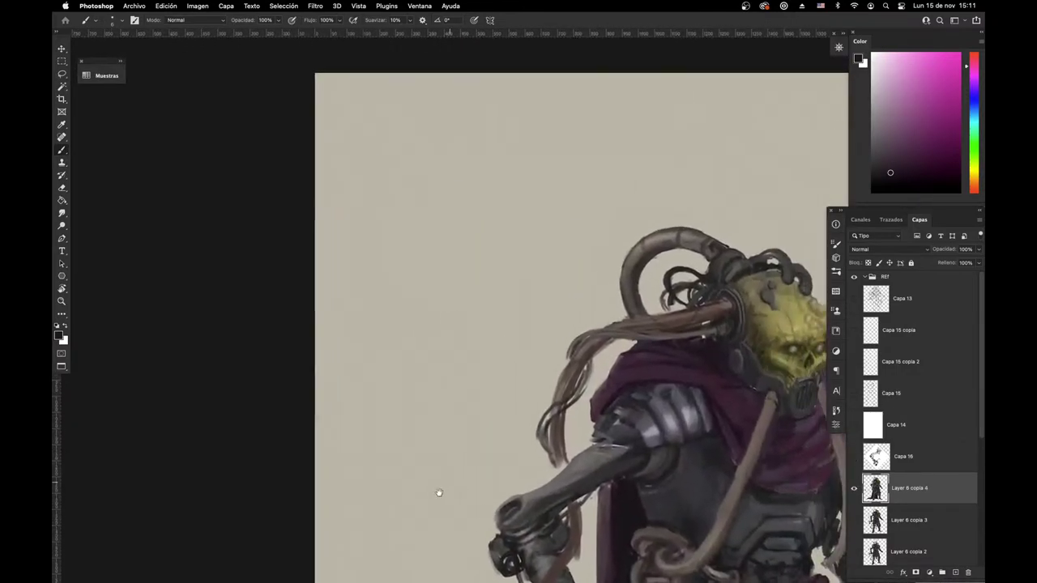
pyautogui.press('l')
pyautogui.press('b')
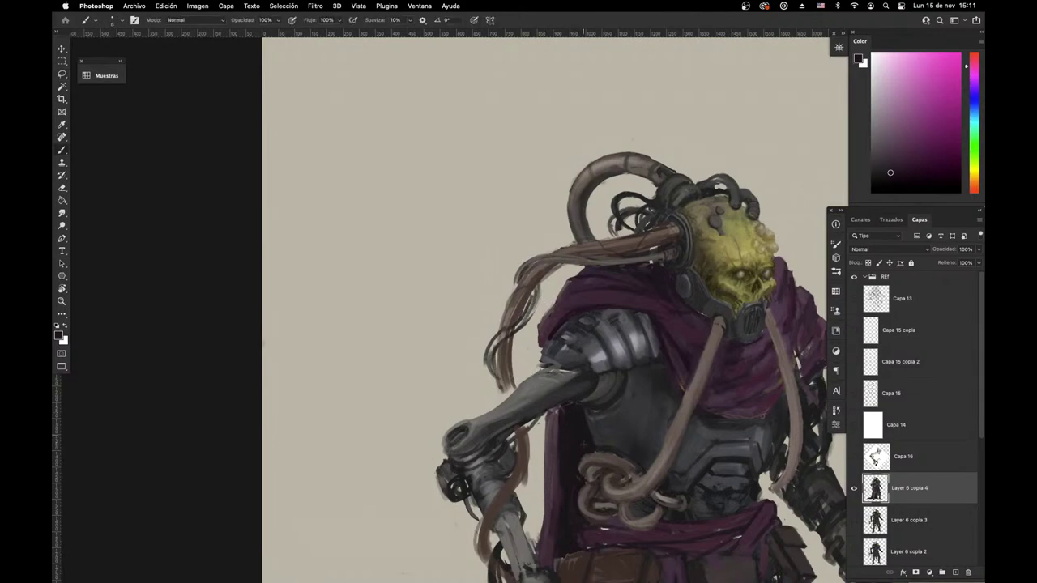
pyautogui.keyDown('alt'); pyautogui.click(669, 245); pyautogui.keyUp('alt')
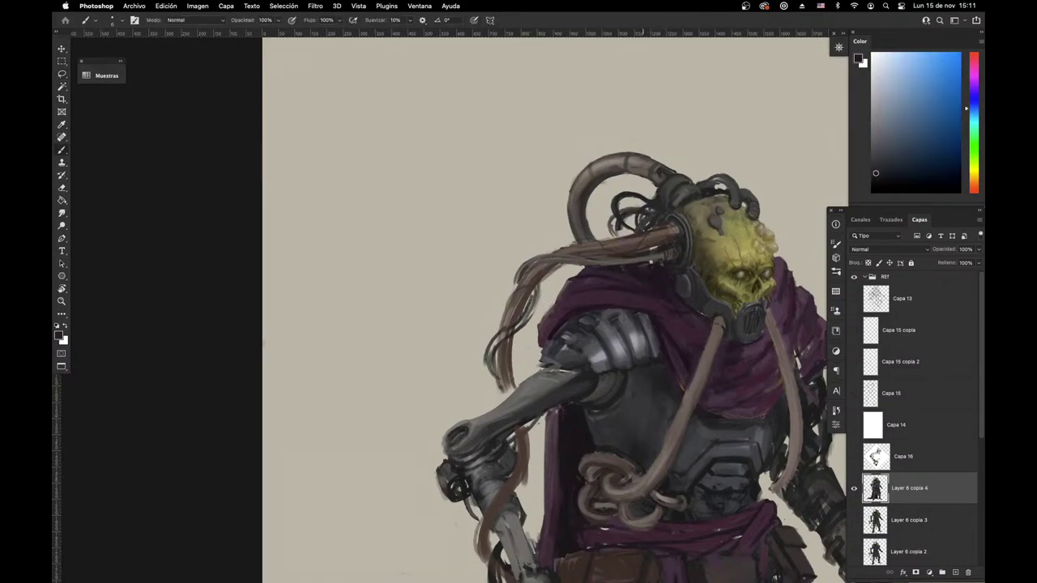
pyautogui.moveTo(646, 233)
pyautogui.mouseDown()
pyautogui.moveTo(643, 254)
pyautogui.moveTo(668, 239)
pyautogui.moveTo(634, 248)
pyautogui.mouseUp()
# Step: Flip the whole image horizontally and check the mirrored figure down to the waist
pyautogui.press('super+shift+h')
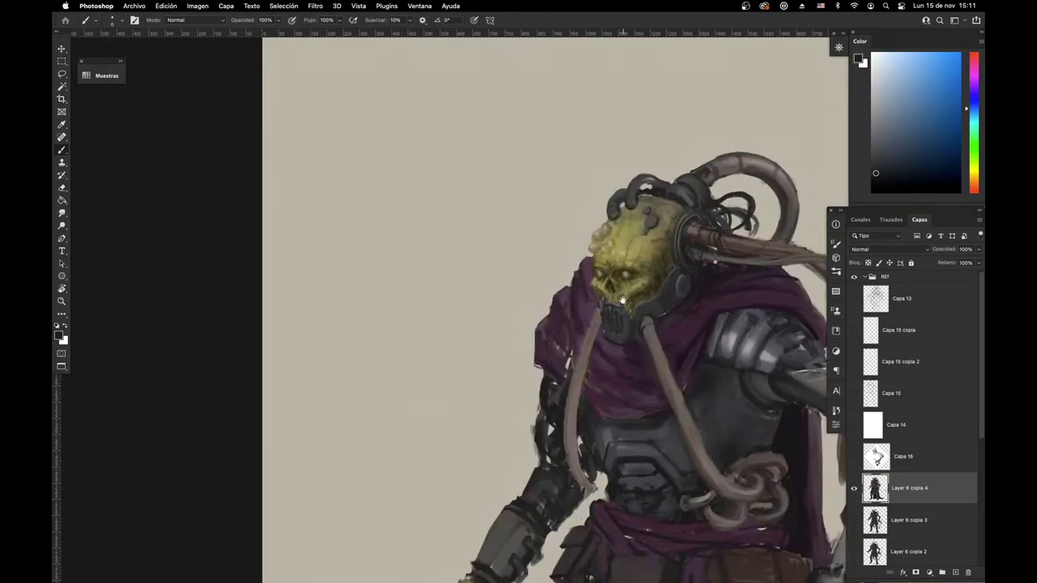
pyautogui.scroll(-5, 622, 300)
pyautogui.hscroll(5, 543, 459)
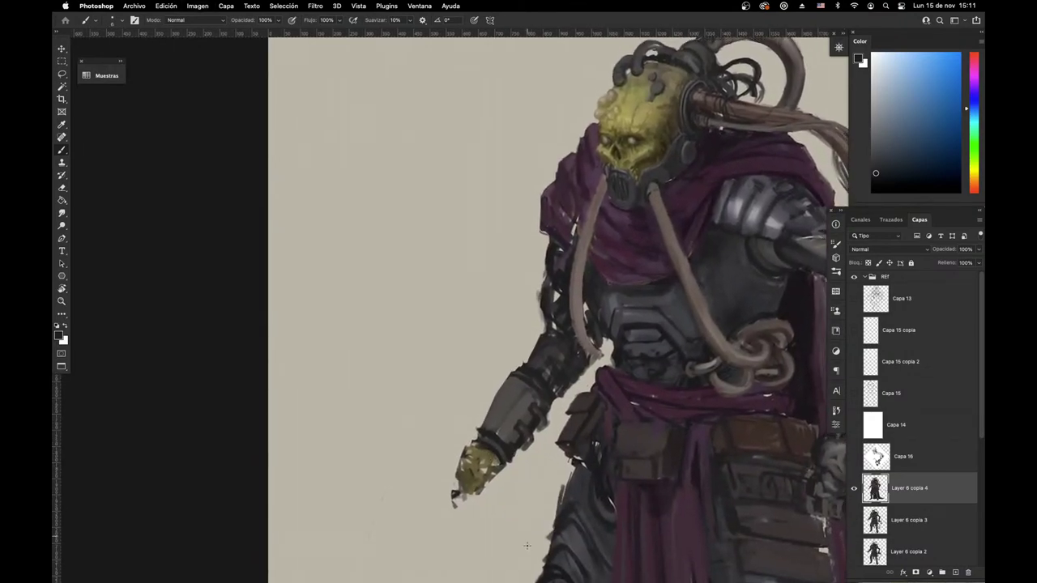
pyautogui.hscroll(-4, 563, 525)
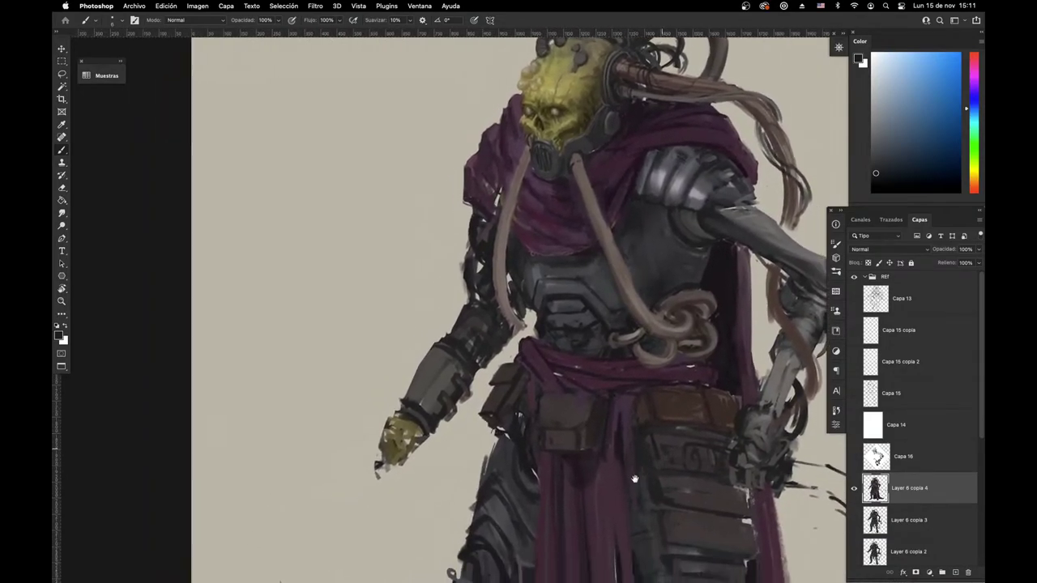
# Step: Touch up the forearm armour above the yellow hand with a sampled near-black
pyautogui.keyDown('alt'); pyautogui.click(438, 413); pyautogui.keyUp('alt')
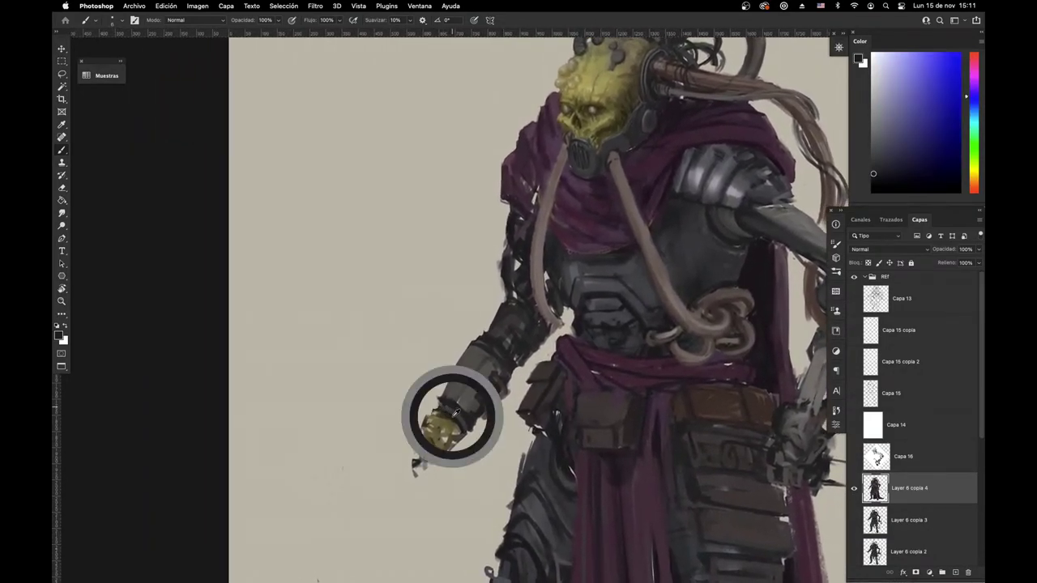
pyautogui.scroll(2, 528, 447)
pyautogui.scroll(3, 528, 446)
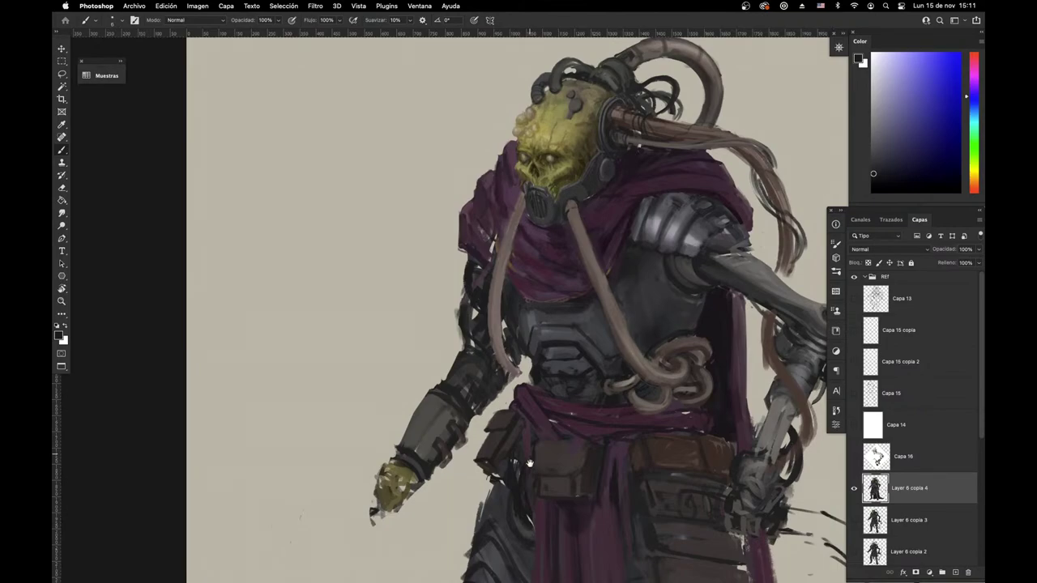
pyautogui.moveTo(563, 402); pyautogui.dragTo(562, 397)
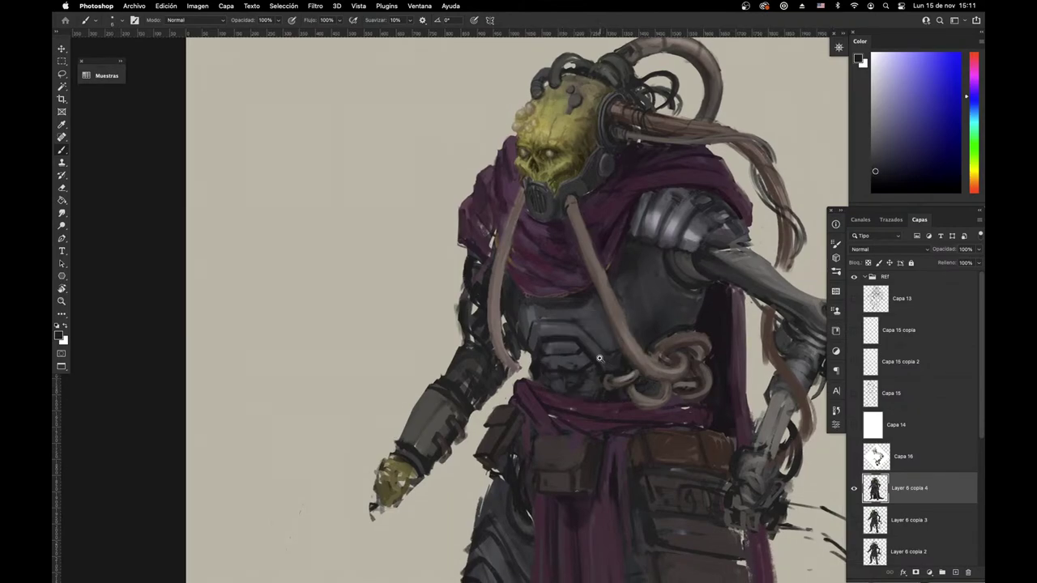
# Step: Refine the abdominal armour plates below the chest with sampled blue-greys and near-black gaps
pyautogui.scroll(2, 601, 360)
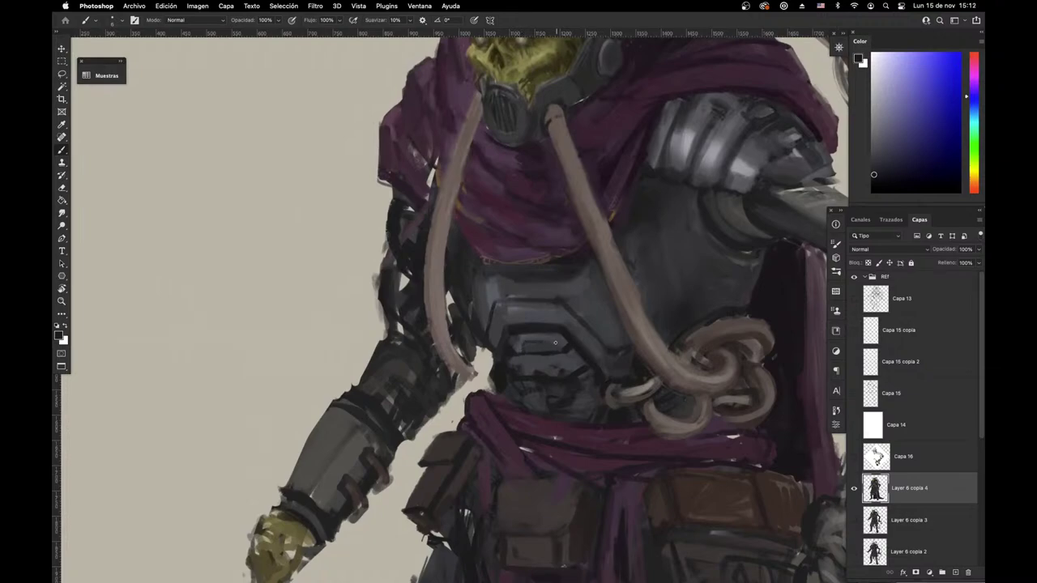
pyautogui.keyDown('alt'); pyautogui.click(526, 337); pyautogui.keyUp('alt')
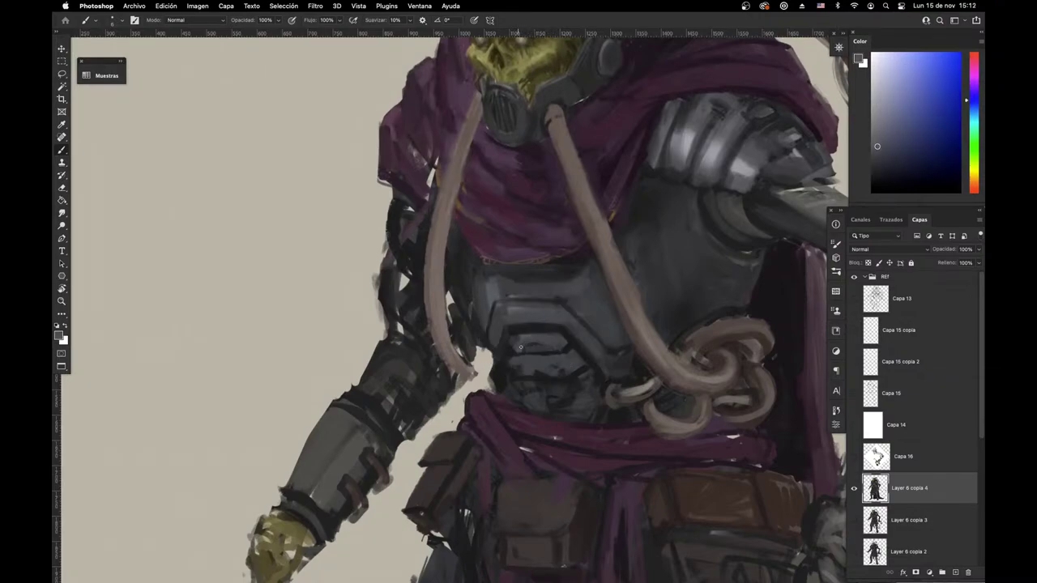
pyautogui.keyDown('alt'); pyautogui.click(571, 338); pyautogui.keyUp('alt')
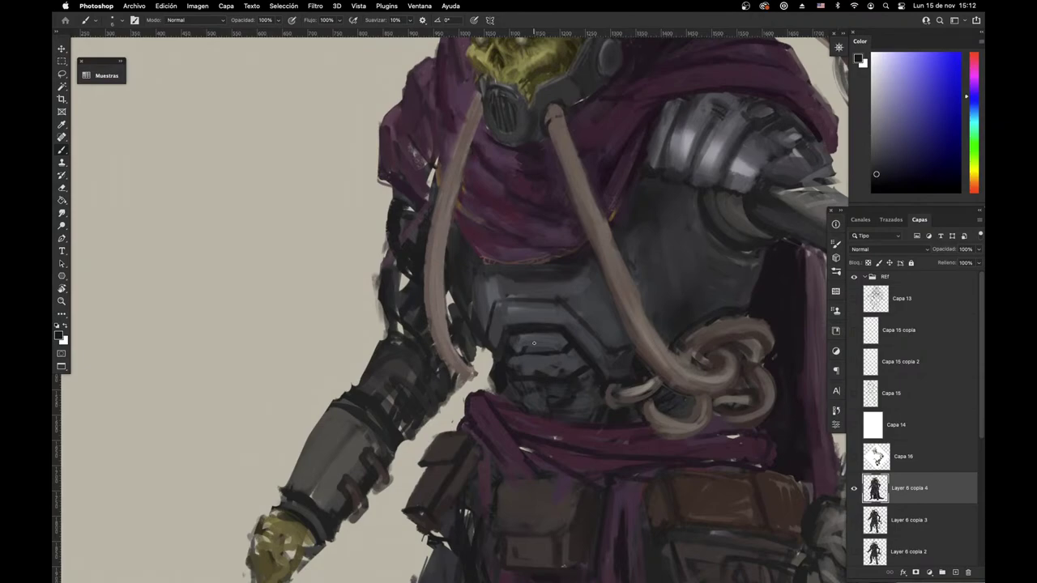
pyautogui.keyDown('alt'); pyautogui.click(535, 347); pyautogui.keyUp('alt')
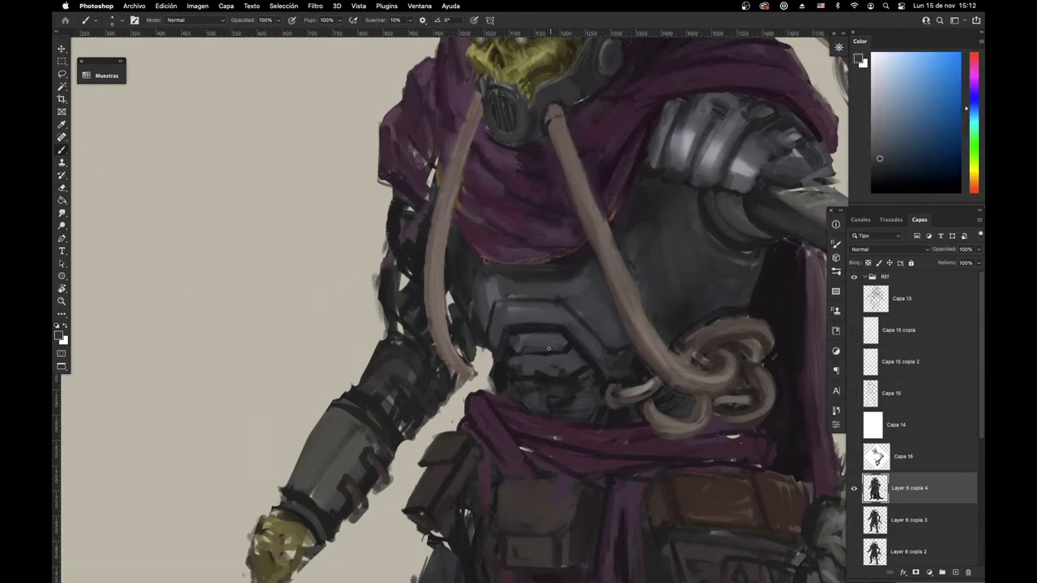
pyautogui.keyDown('alt'); pyautogui.click(566, 348); pyautogui.keyUp('alt')
pyautogui.keyDown('alt'); pyautogui.click(528, 347); pyautogui.keyUp('alt')
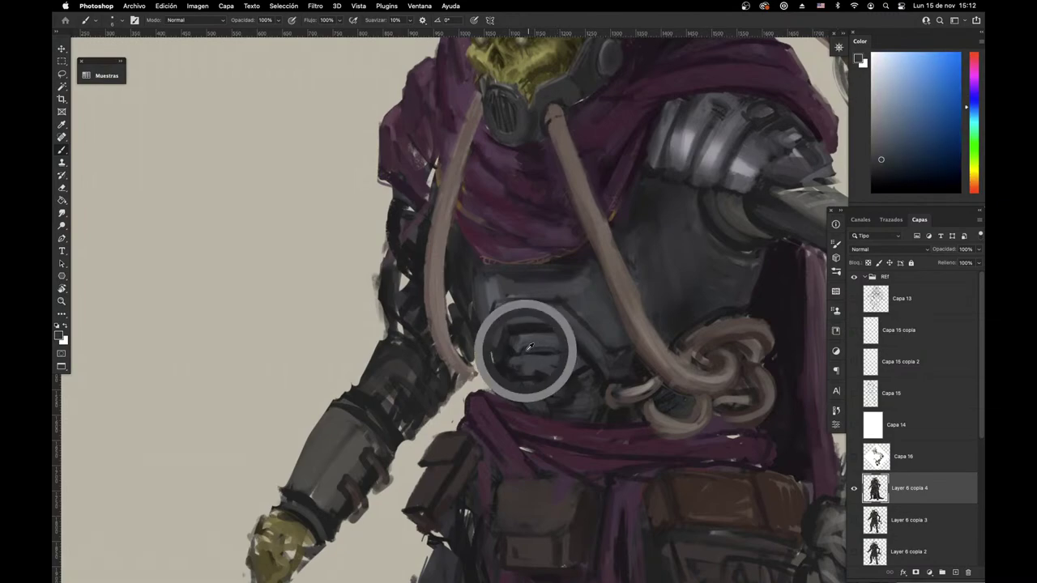
pyautogui.keyDown('alt'); pyautogui.click(551, 352); pyautogui.keyUp('alt')
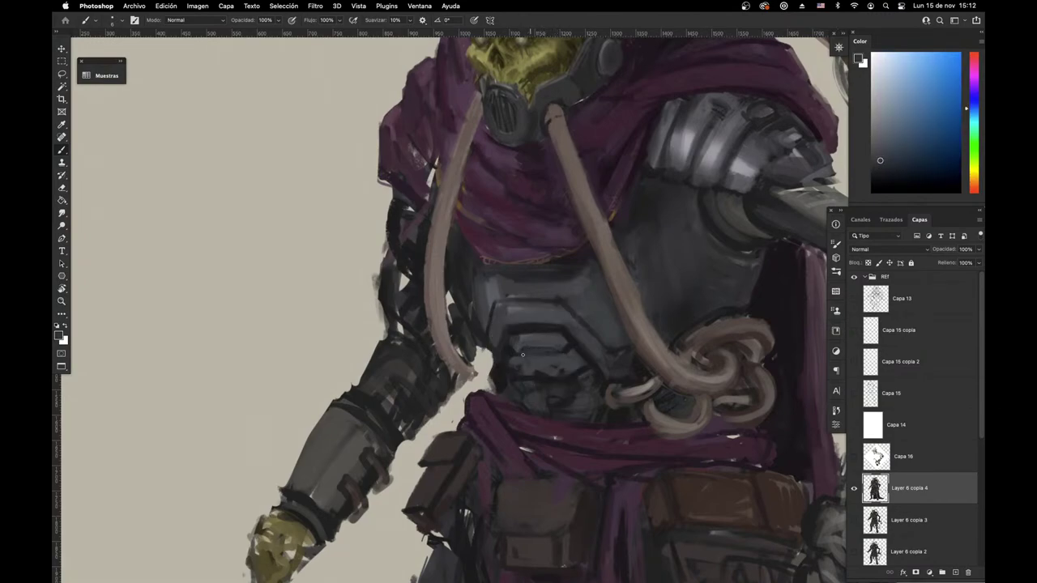
# Step: Define the small central plates of the lower abdomen above the purple sash with sampled blue-greys and near-black dividing lines
pyautogui.keyDown('alt'); pyautogui.click(565, 349); pyautogui.keyUp('alt')
pyautogui.moveTo(519, 358); pyautogui.dragTo(549, 370)
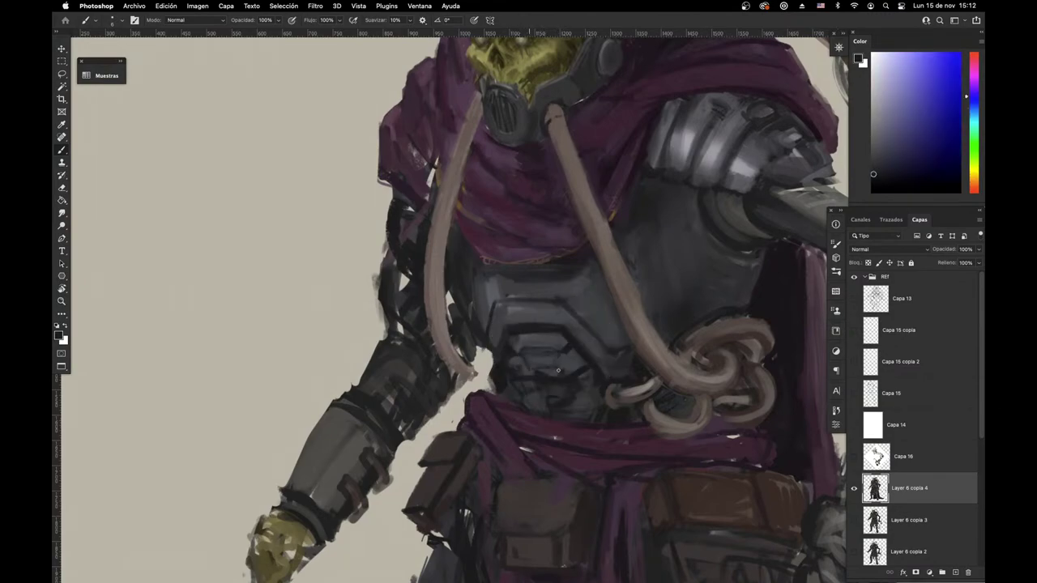
pyautogui.keyDown('alt'); pyautogui.click(536, 356); pyautogui.keyUp('alt')
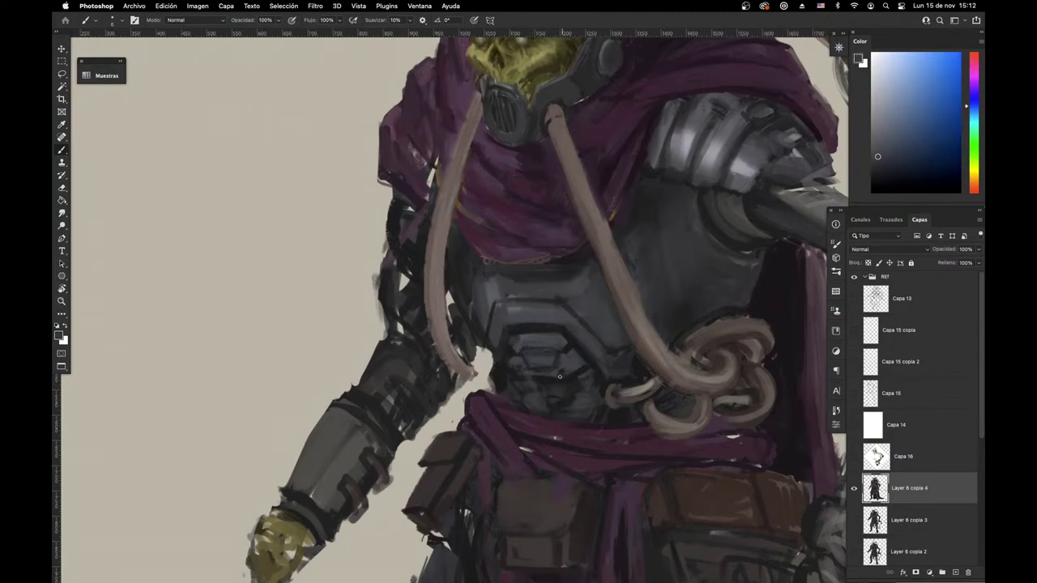
pyautogui.keyDown('alt'); pyautogui.click(545, 350); pyautogui.keyUp('alt')
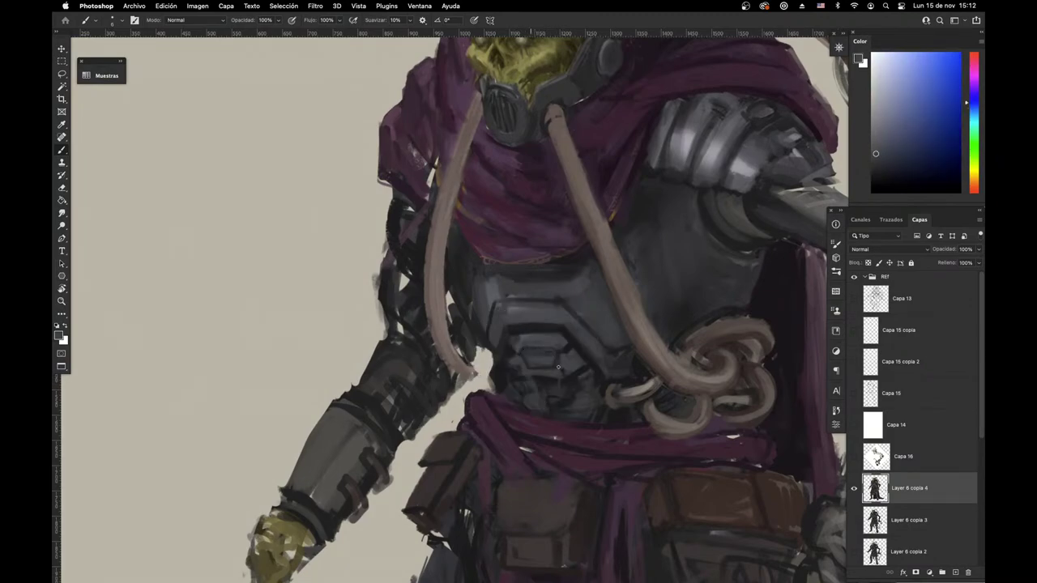
pyautogui.keyDown('alt'); pyautogui.click(559, 361); pyautogui.keyUp('alt')
pyautogui.moveTo(525, 387)
pyautogui.mouseDown()
pyautogui.moveTo(551, 371)
pyautogui.moveTo(557, 379)
pyautogui.mouseUp()
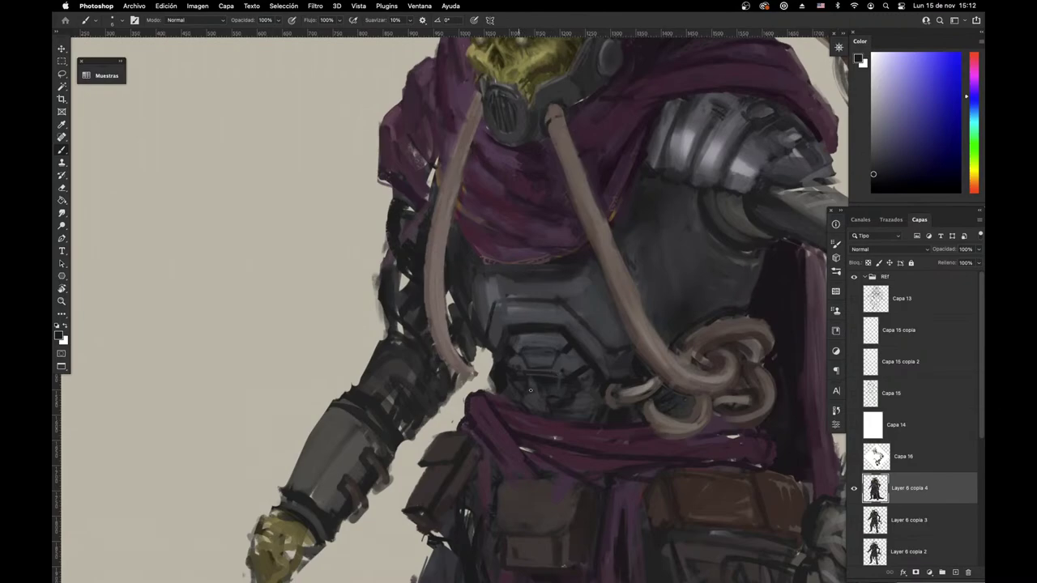
# Step: Sketch the outline of a bone held in the yellow hand, with small drip marks beneath it, using a sampled near-black
pyautogui.moveTo(631, 403); pyautogui.dragTo(540, 469)
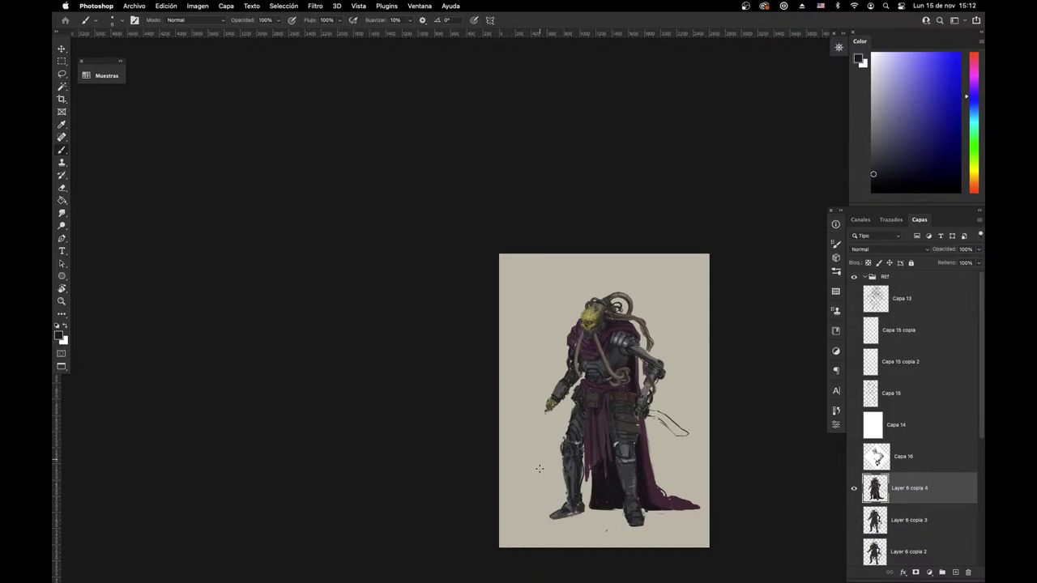
pyautogui.press('super+space')
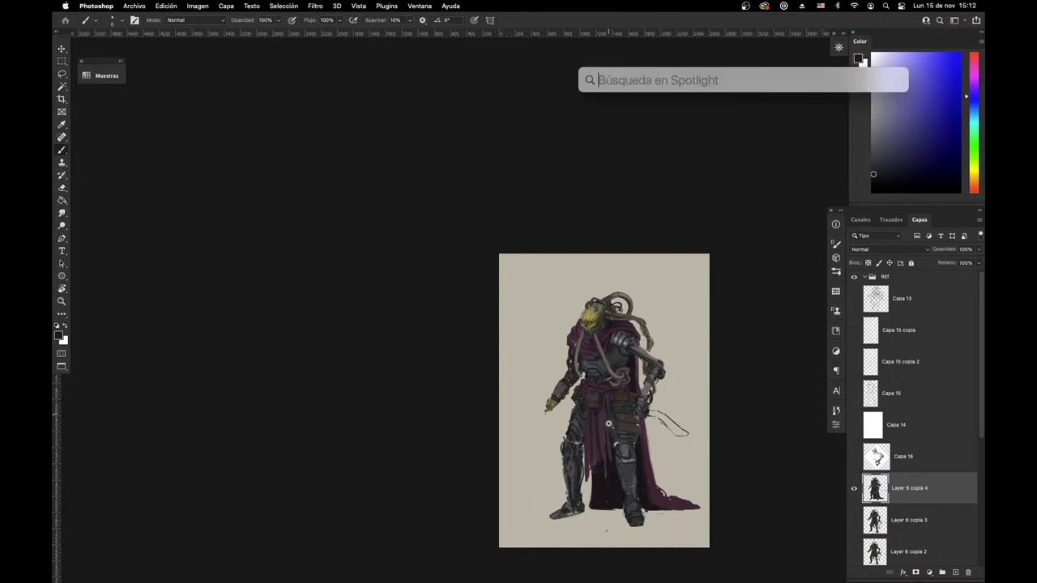
pyautogui.moveTo(607, 423); pyautogui.dragTo(524, 395)
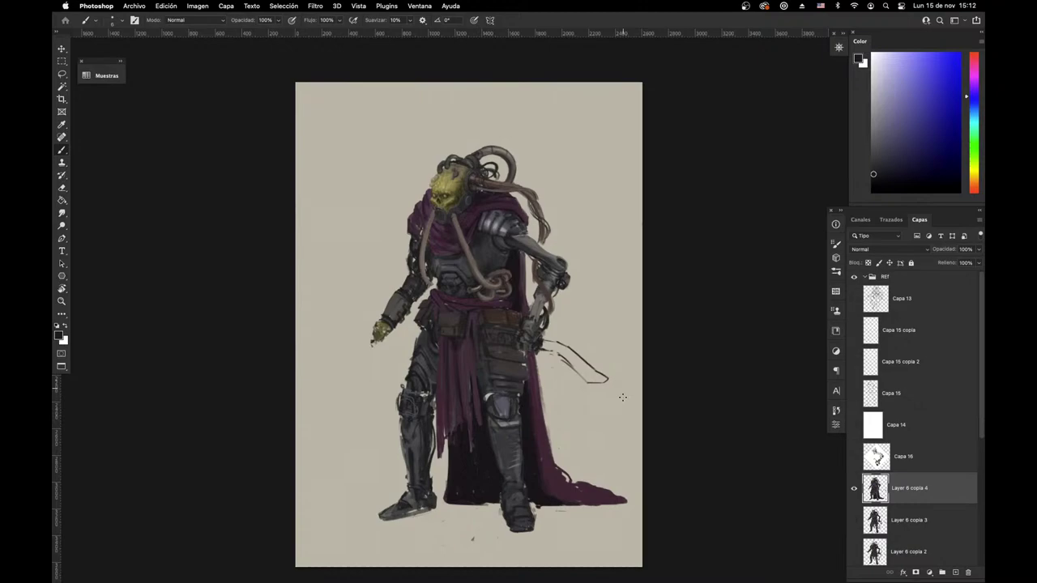
pyautogui.scroll(4, 384, 383)
pyautogui.keyDown('alt'); pyautogui.click(388, 285); pyautogui.keyUp('alt')
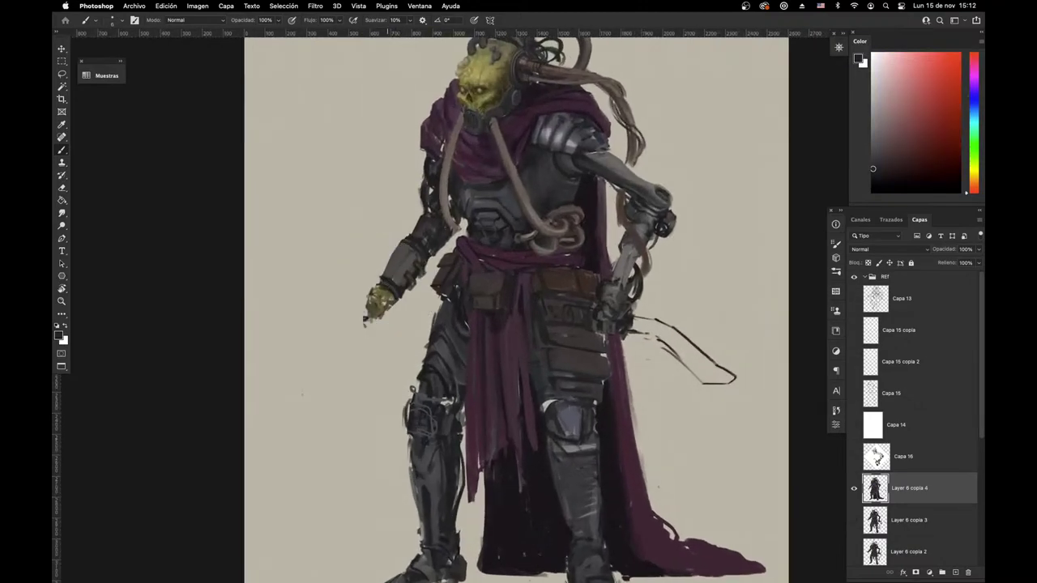
pyautogui.keyDown('alt'); pyautogui.click(400, 286); pyautogui.keyUp('alt')
pyautogui.moveTo(364, 314)
pyautogui.mouseDown()
pyautogui.moveTo(329, 347)
pyautogui.moveTo(344, 340)
pyautogui.moveTo(360, 350)
pyautogui.moveTo(380, 313)
pyautogui.mouseUp()
pyautogui.moveTo(348, 391)
pyautogui.mouseDown()
pyautogui.moveTo(363, 358)
pyautogui.moveTo(360, 404)
pyautogui.mouseUp()
pyautogui.rightClick(361, 383)
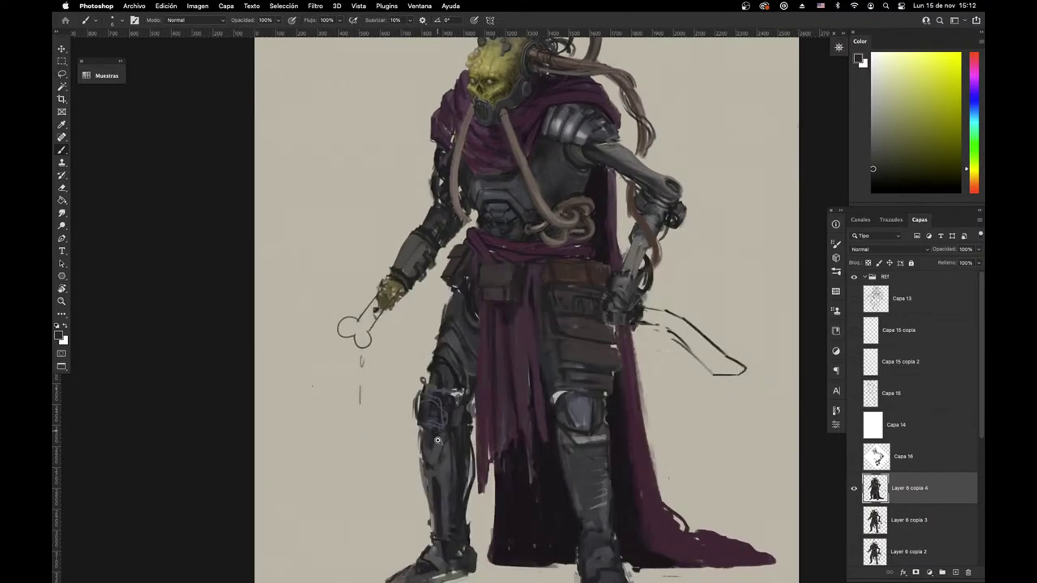
pyautogui.press('super+minus')
pyautogui.press('super+minus')
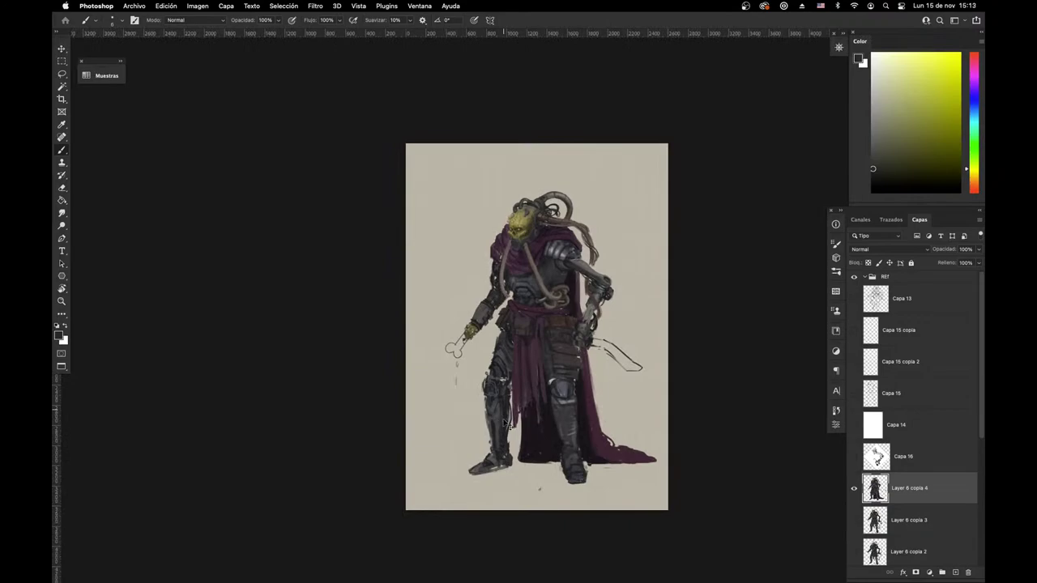